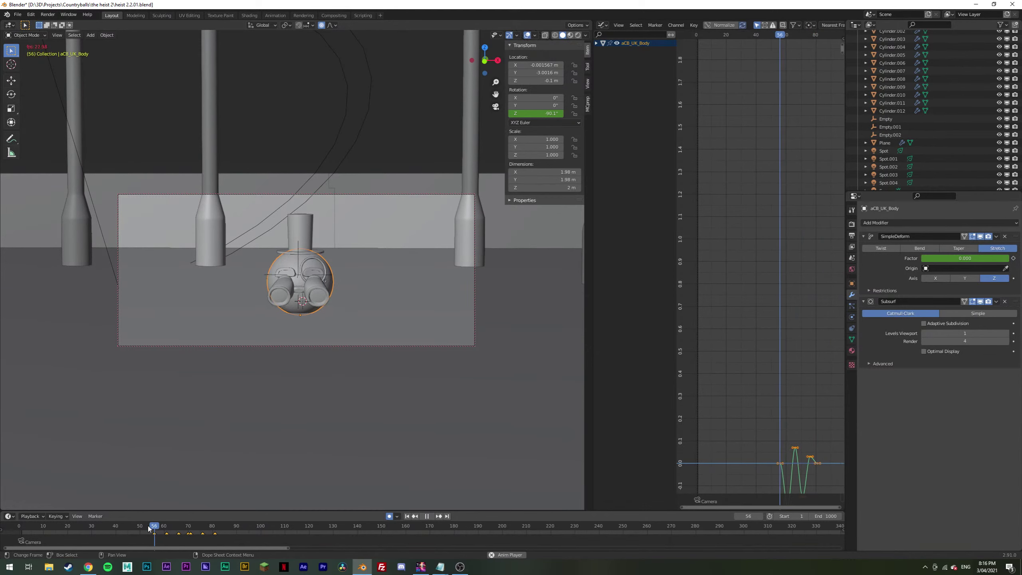
Step: Review the body's turn in playback, and isolate the Z Euler Rotation curve of aCB_UK_Body for editing
{"action": "key", "text": "space"}
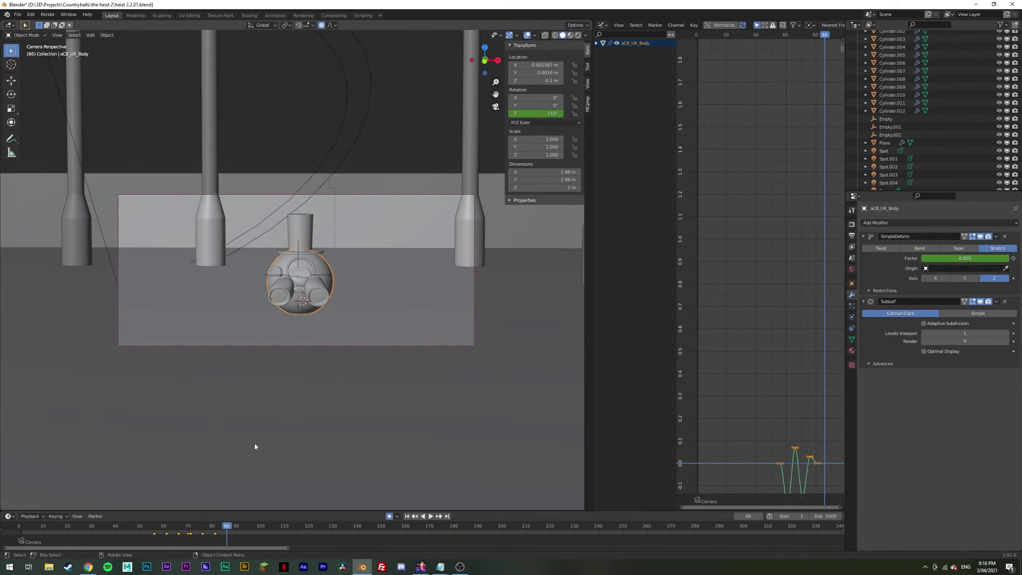
{"action": "left_click_drag", "start_coordinate": [173, 527], "coordinate": [147, 528]}
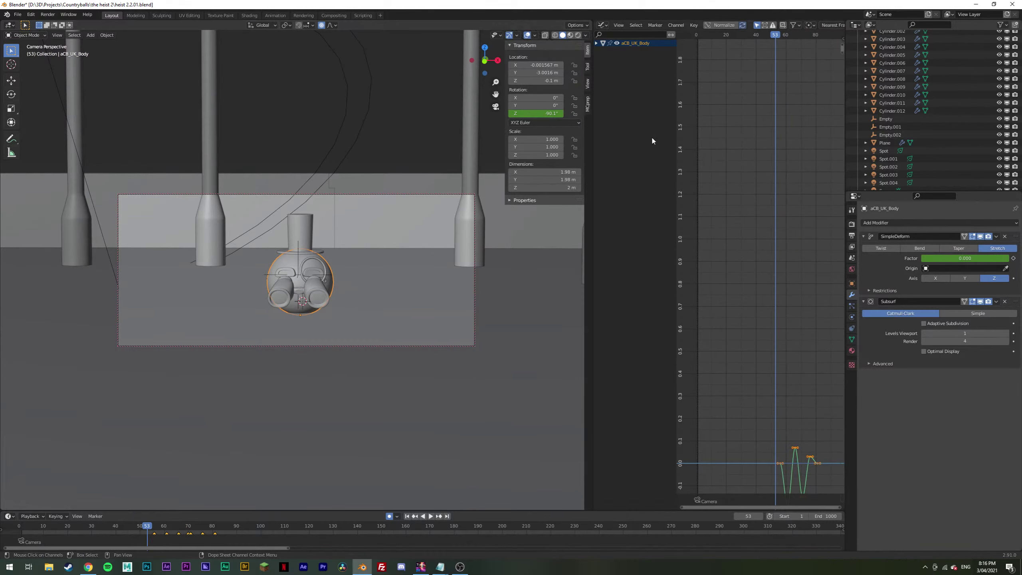
{"action": "left_click", "coordinate": [597, 44]}
{"action": "left_click", "coordinate": [602, 58]}
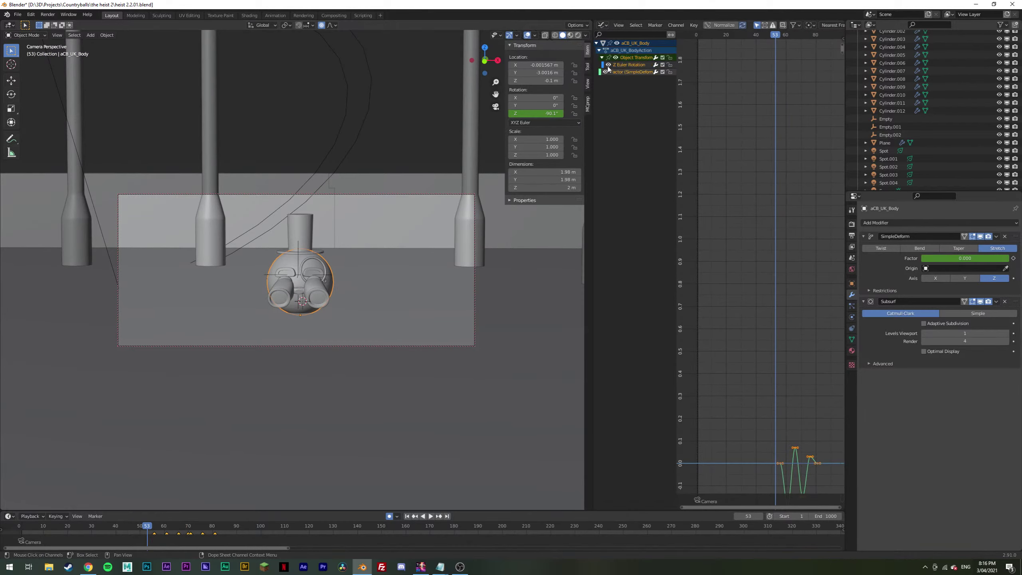
{"action": "left_click", "coordinate": [627, 64]}
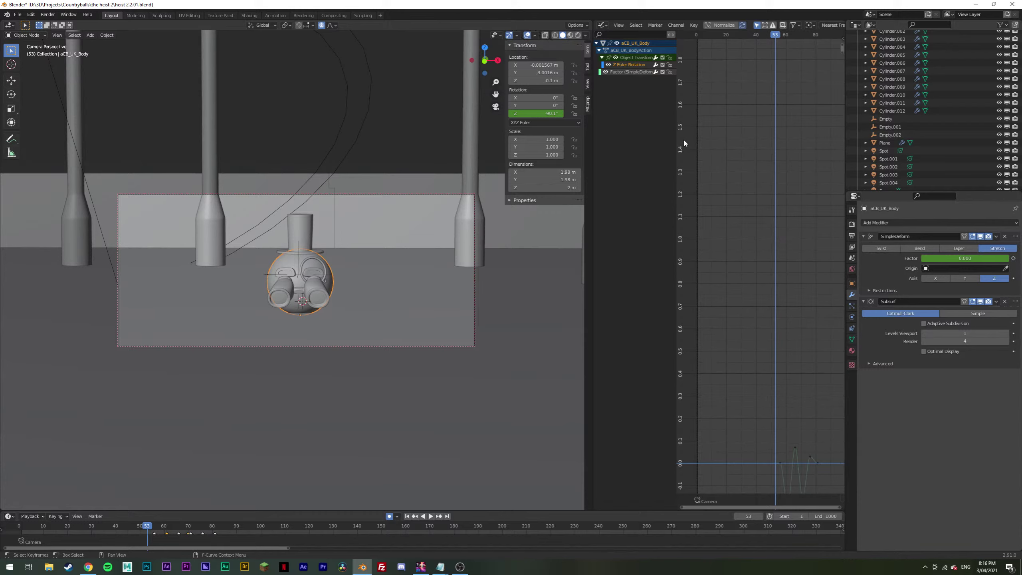
{"action": "key", "text": "Home"}
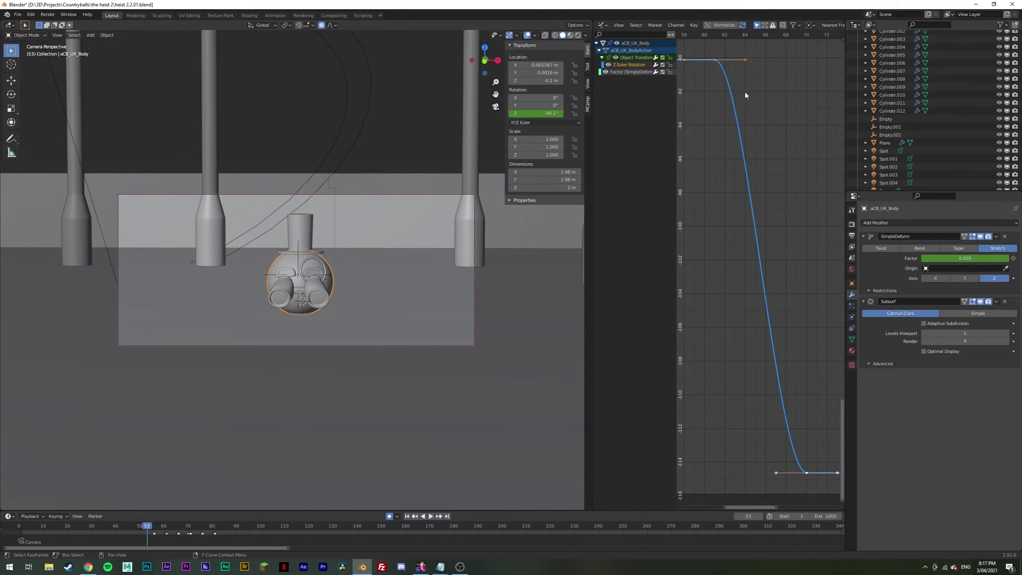
Step: Move the body's final Z rotation keyframe to about frame 73 and extend its incoming handle to about frame 65 for a softer stop
{"action": "left_click", "coordinate": [714, 34]}
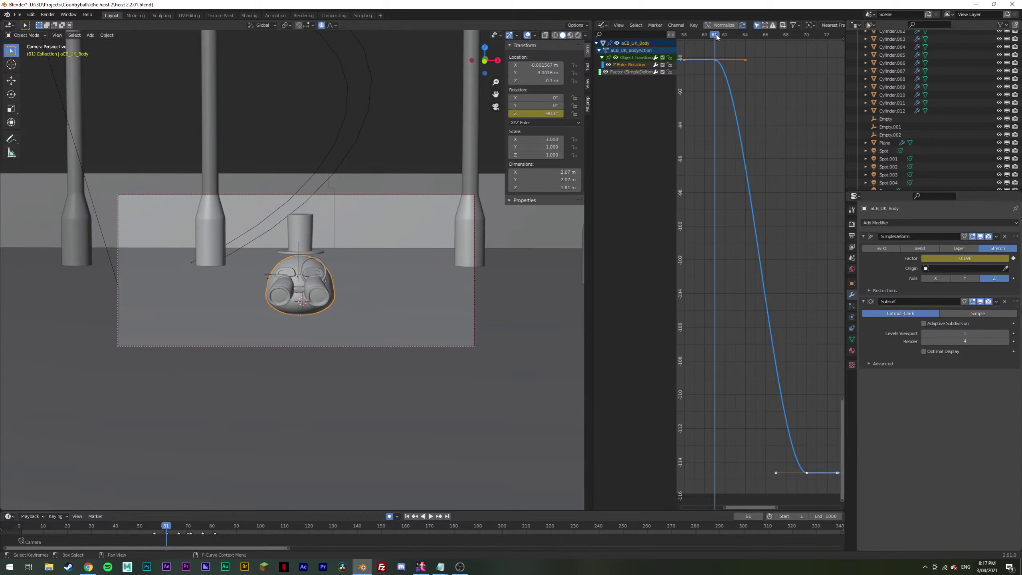
{"action": "left_click_drag", "start_coordinate": [717, 37], "coordinate": [711, 113]}
{"action": "scroll", "coordinate": [740, 229], "scroll_direction": "down", "scroll_amount": 8, "text": "alt"}
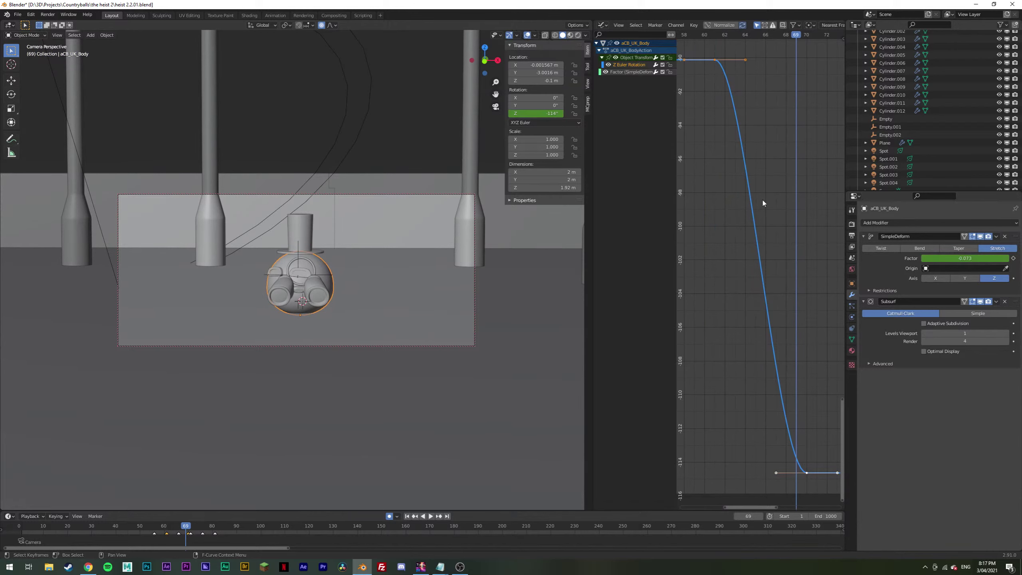
{"action": "left_click", "coordinate": [693, 35]}
{"action": "scroll", "coordinate": [693, 35], "scroll_direction": "down", "scroll_amount": 16, "text": "alt"}
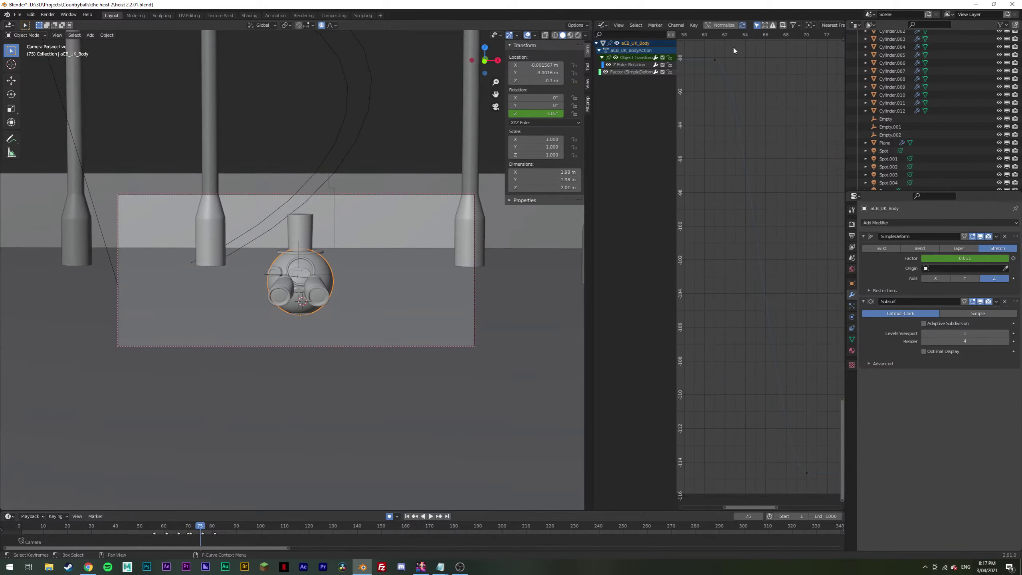
{"action": "left_click", "coordinate": [805, 475]}
{"action": "key", "text": "g"}
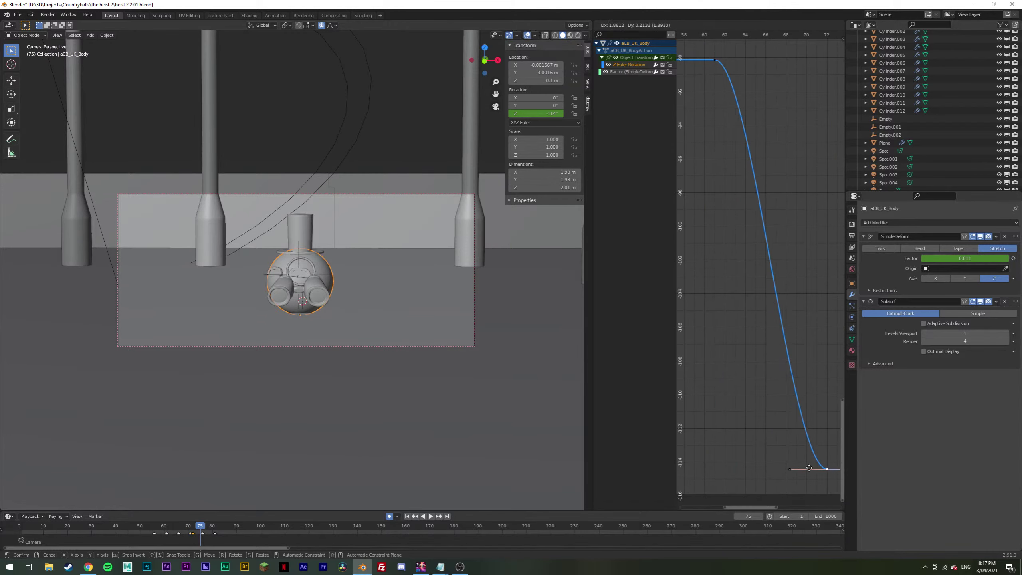
{"action": "left_click", "coordinate": [820, 471]}
{"action": "left_click_drag", "start_coordinate": [820, 471], "coordinate": [759, 471]}
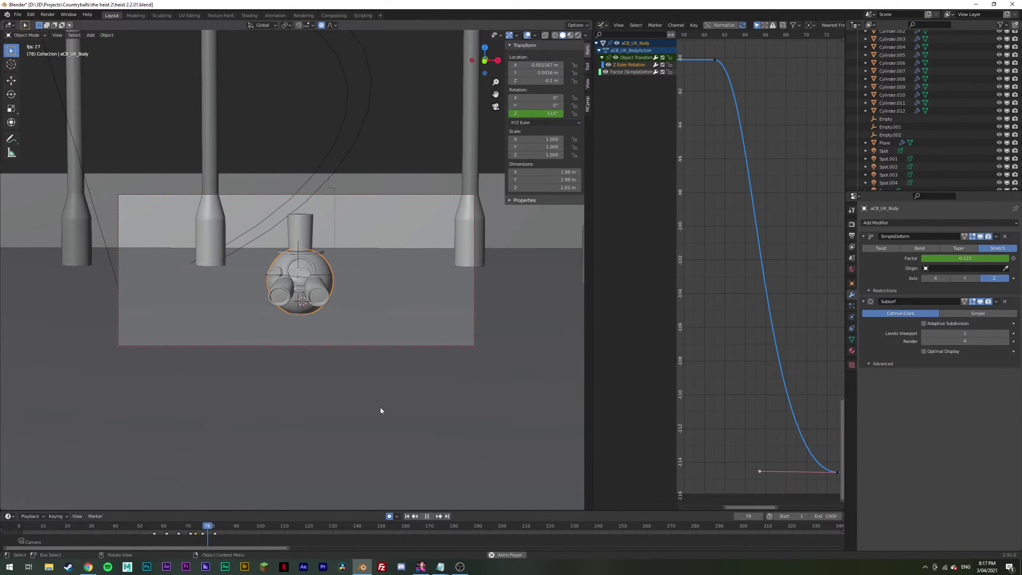
Step: Play the body's eased turn from the camera view and close up, and save the file
{"action": "left_click_drag", "start_coordinate": [158, 526], "coordinate": [138, 528]}
{"action": "key", "text": "space"}
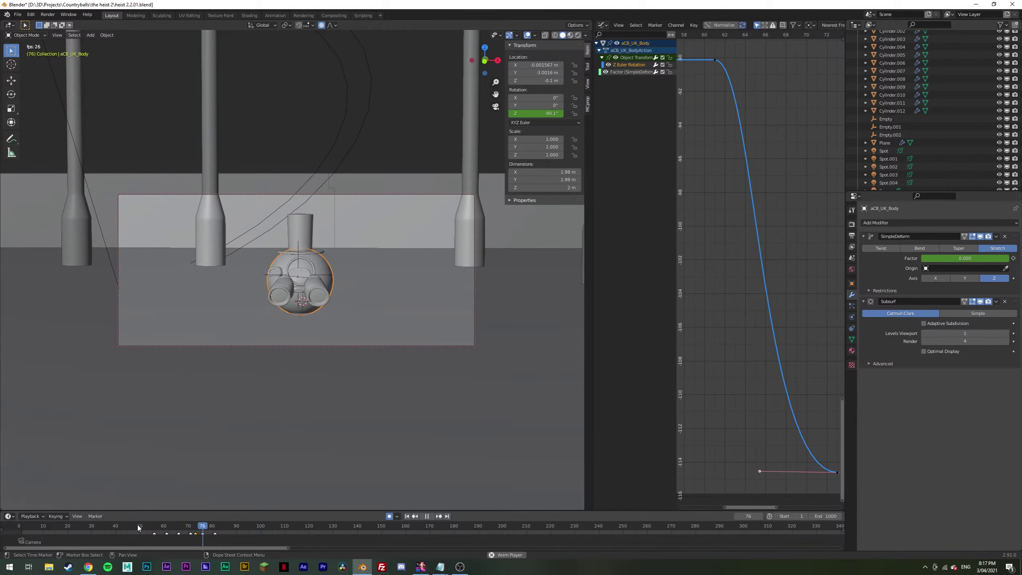
{"action": "key", "text": "space"}
{"action": "left_click_drag", "start_coordinate": [222, 528], "coordinate": [164, 527]}
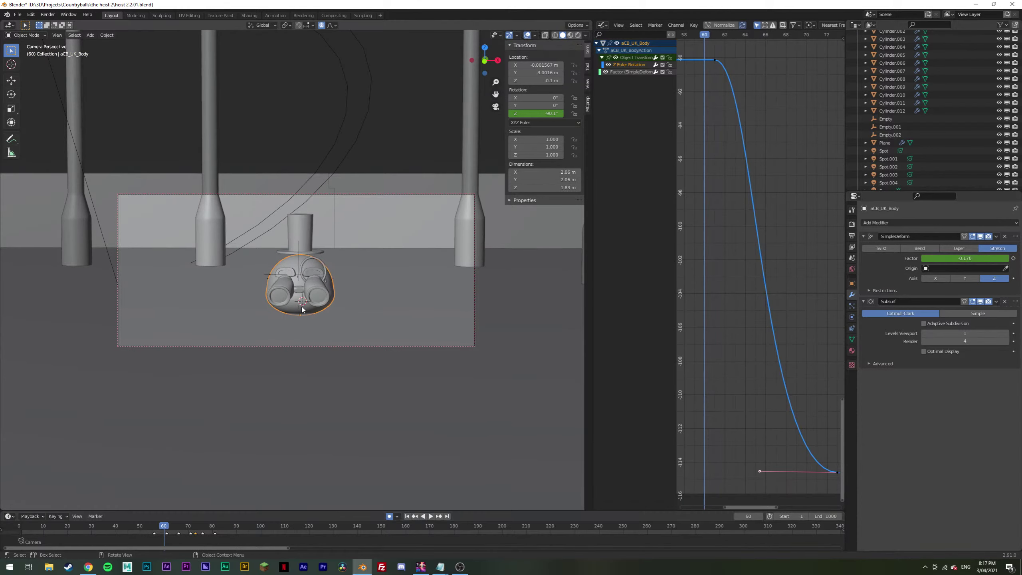
{"action": "key", "text": "KP_Decimal"}
{"action": "middle_click_drag", "start_coordinate": [311, 284], "coordinate": [297, 273]}
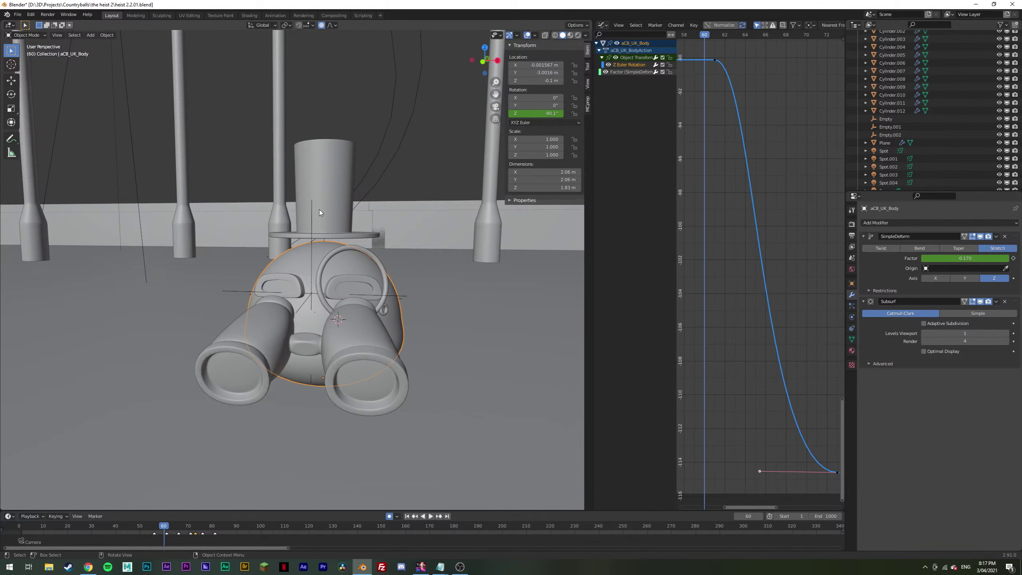
{"action": "left_click", "coordinate": [135, 526]}
{"action": "key", "text": "space"}
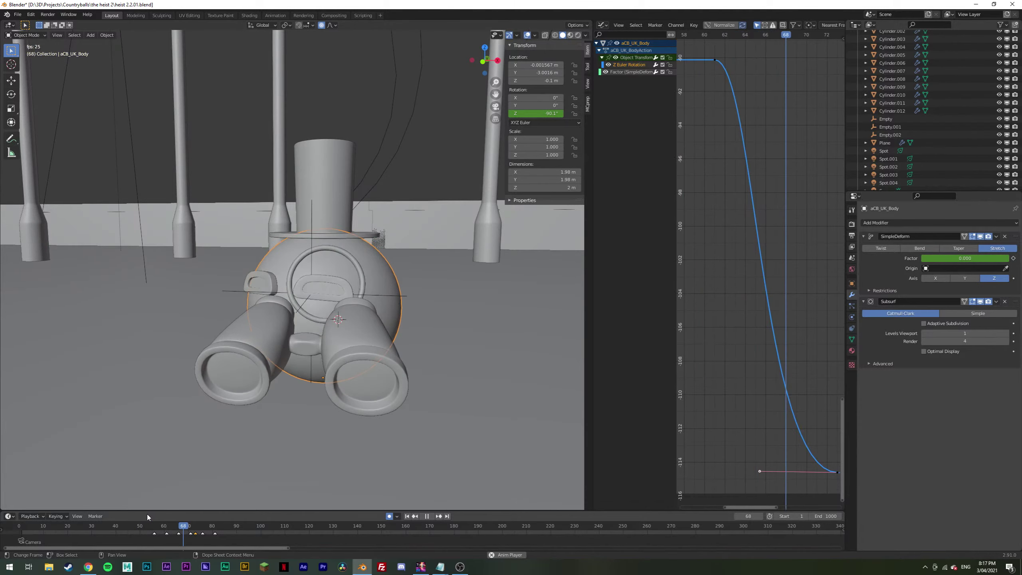
{"action": "left_click", "coordinate": [147, 524]}
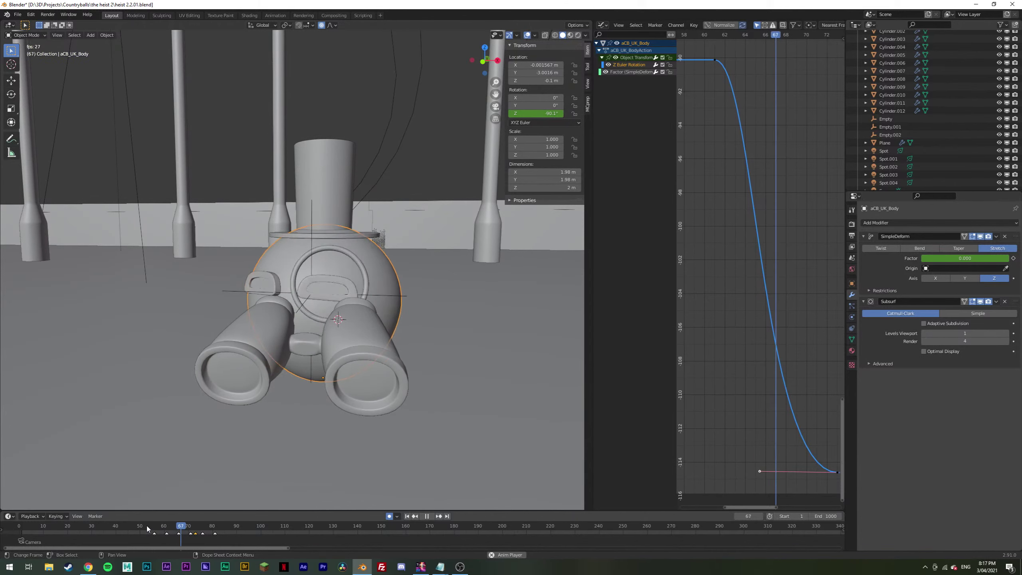
{"action": "key", "text": "space"}
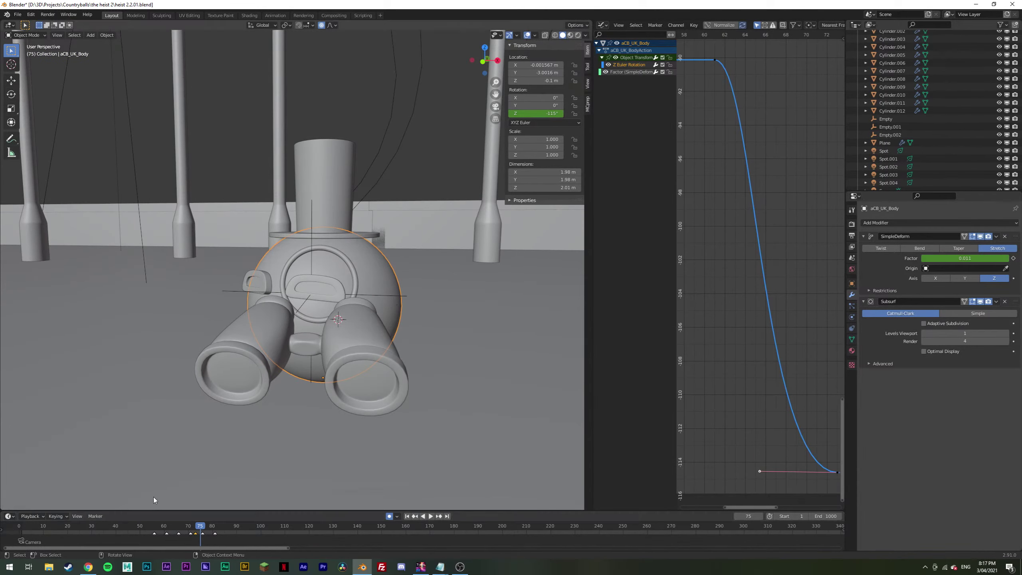
{"action": "key", "text": "ctrl+s"}
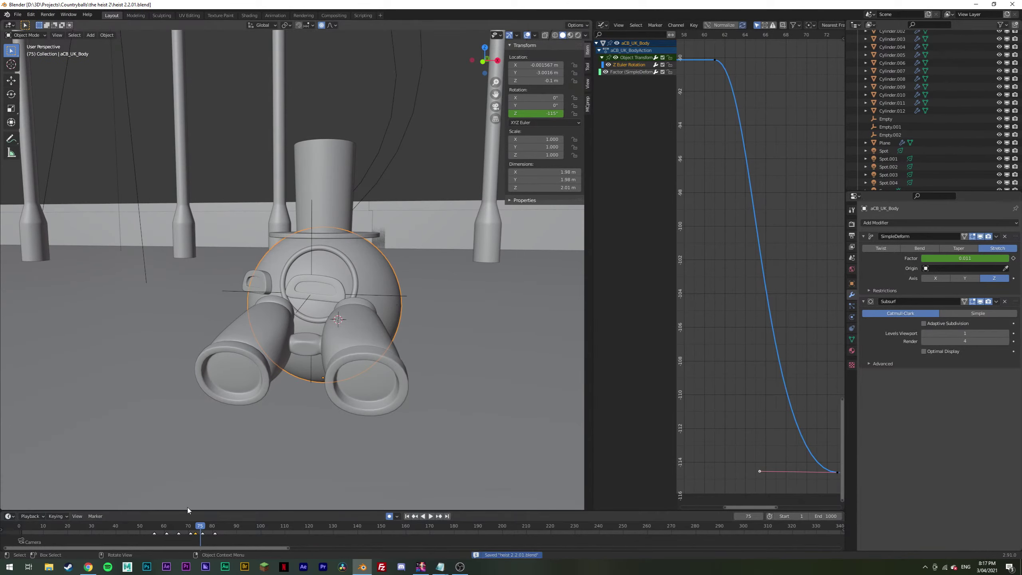
Step: Play the character's turn from a wider viewpoint, starting around frame 47, and return to frame 56
{"action": "left_click_drag", "start_coordinate": [198, 525], "coordinate": [133, 526]}
{"action": "scroll", "coordinate": [236, 387], "scroll_direction": "down", "scroll_amount": 3}
{"action": "scroll", "coordinate": [254, 351], "scroll_direction": "down", "scroll_amount": 5}
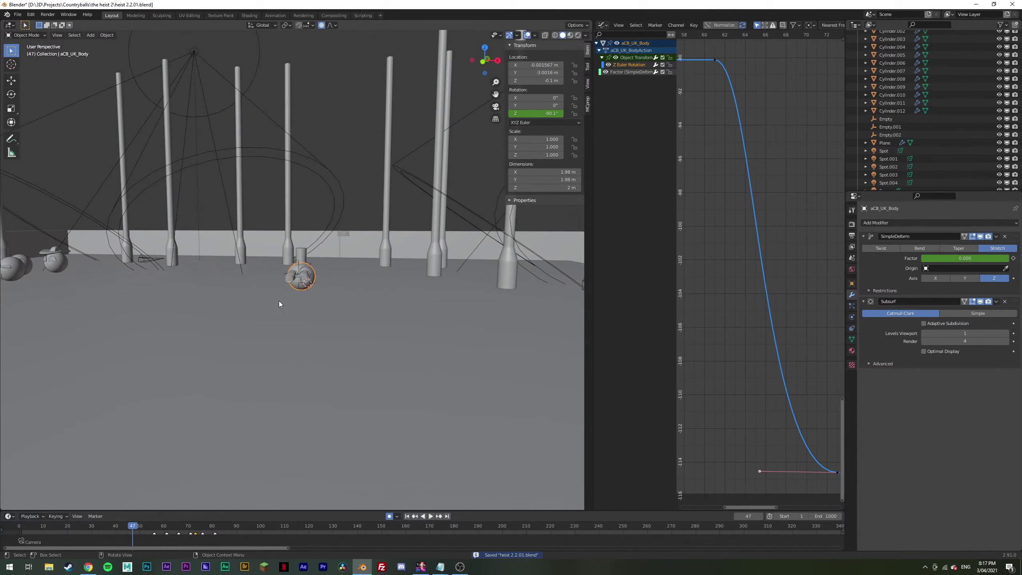
{"action": "key", "text": "space"}
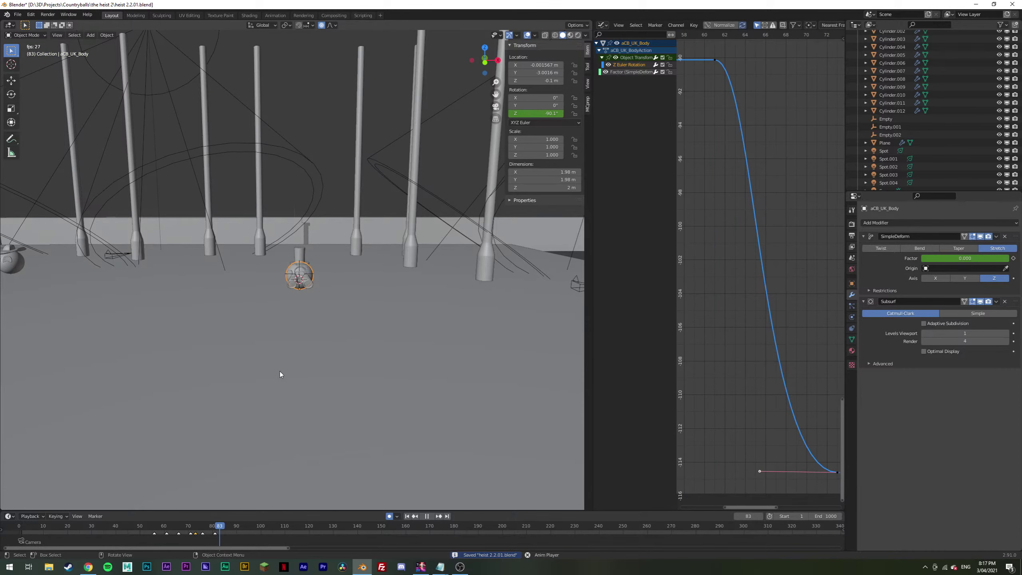
{"action": "key", "text": "space"}
{"action": "left_click_drag", "start_coordinate": [207, 527], "coordinate": [152, 524]}
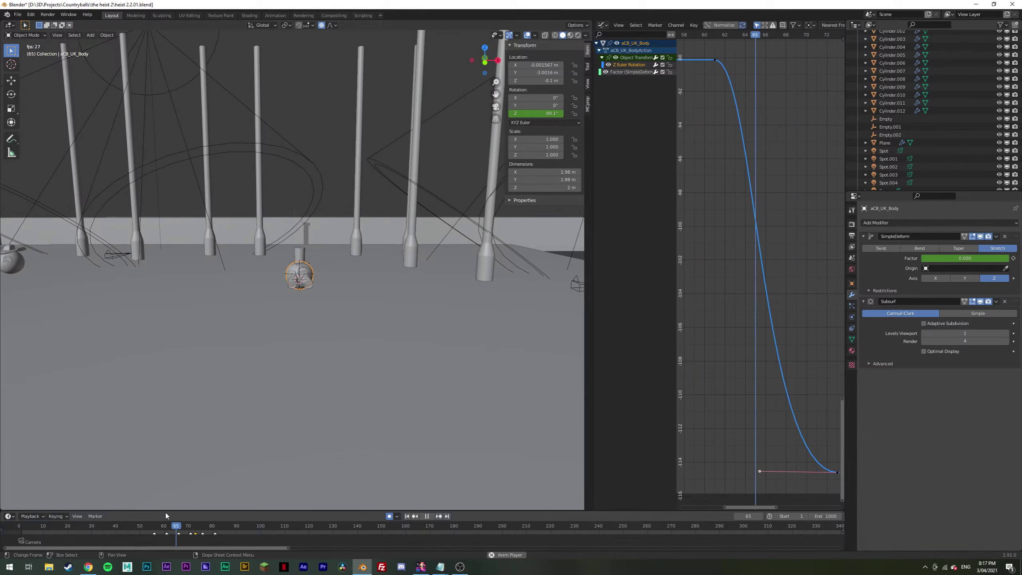
{"action": "left_click", "coordinate": [155, 527]}
Step: Examine the character at frame 56 from close up, the side, above and farther away
{"action": "scroll", "coordinate": [274, 279], "scroll_direction": "up", "scroll_amount": 4}
{"action": "scroll", "coordinate": [275, 279], "scroll_direction": "up", "scroll_amount": 4}
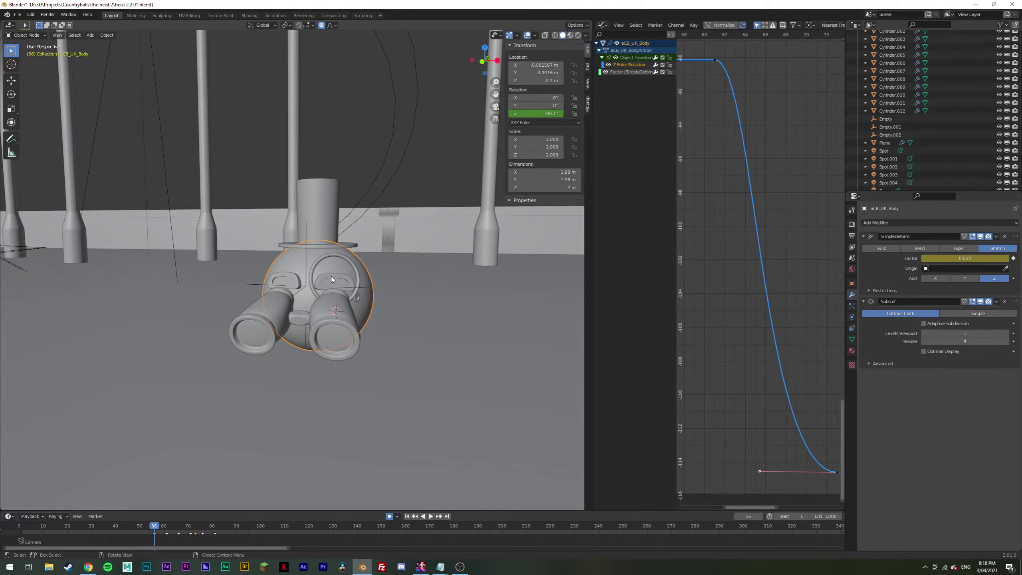
{"action": "scroll", "coordinate": [330, 277], "scroll_direction": "down", "scroll_amount": 8}
{"action": "middle_click_drag", "start_coordinate": [326, 275], "coordinate": [279, 259]}
{"action": "scroll", "coordinate": [304, 258], "scroll_direction": "up", "scroll_amount": 10}
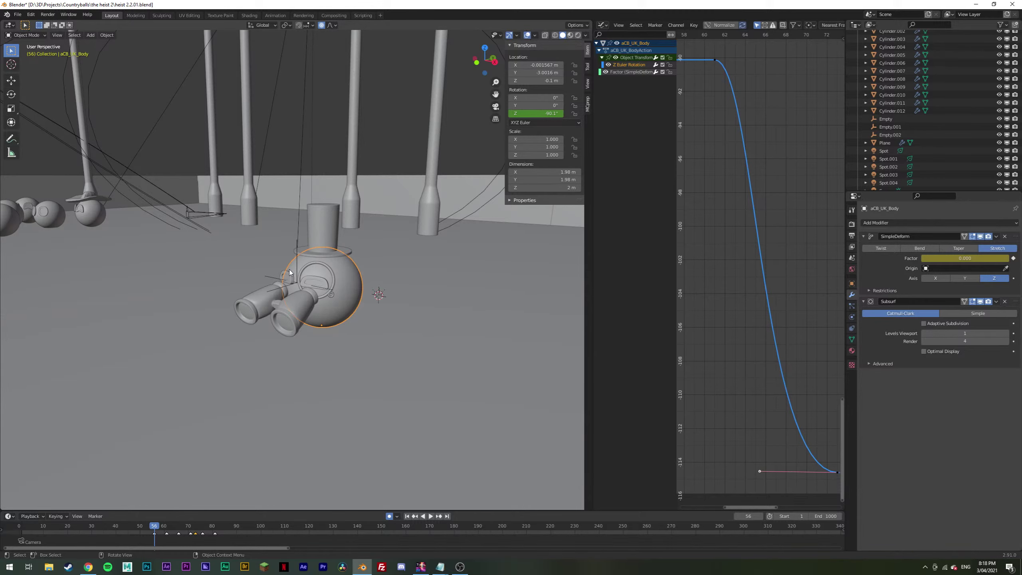
{"action": "scroll", "coordinate": [291, 270], "scroll_direction": "down", "scroll_amount": 6}
{"action": "middle_click_drag", "start_coordinate": [312, 280], "coordinate": [364, 290]}
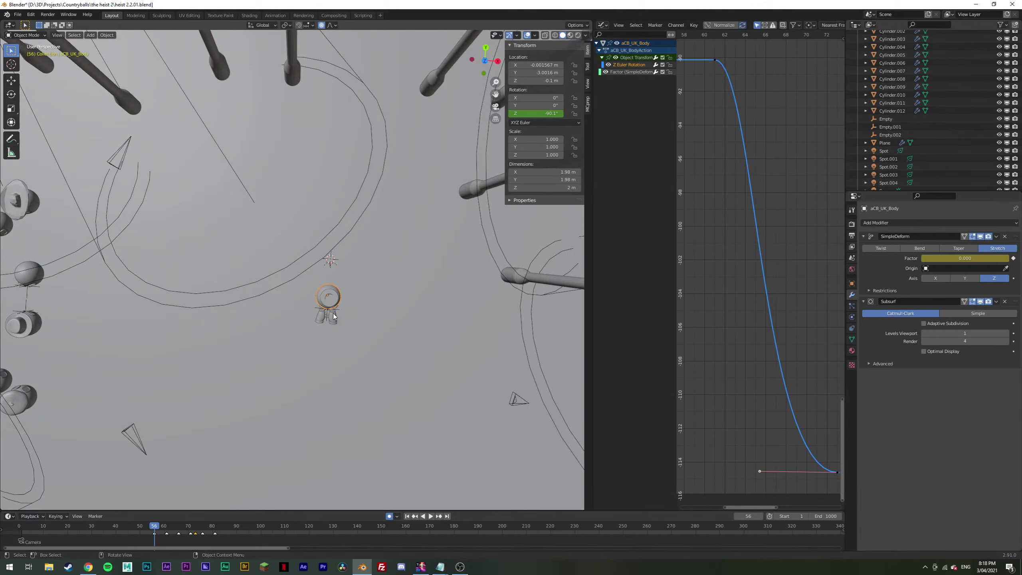
{"action": "scroll", "coordinate": [370, 333], "scroll_direction": "up", "scroll_amount": 5}
{"action": "middle_click_drag", "start_coordinate": [370, 333], "coordinate": [298, 301]}
{"action": "scroll", "coordinate": [300, 301], "scroll_direction": "down", "scroll_amount": 4}
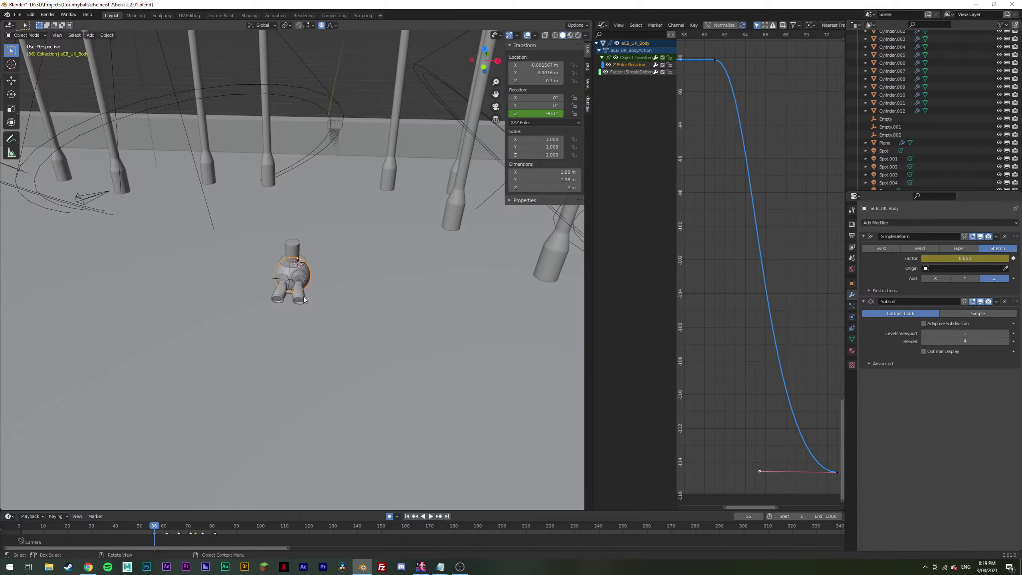
{"action": "scroll", "coordinate": [285, 302], "scroll_direction": "down", "scroll_amount": 2}
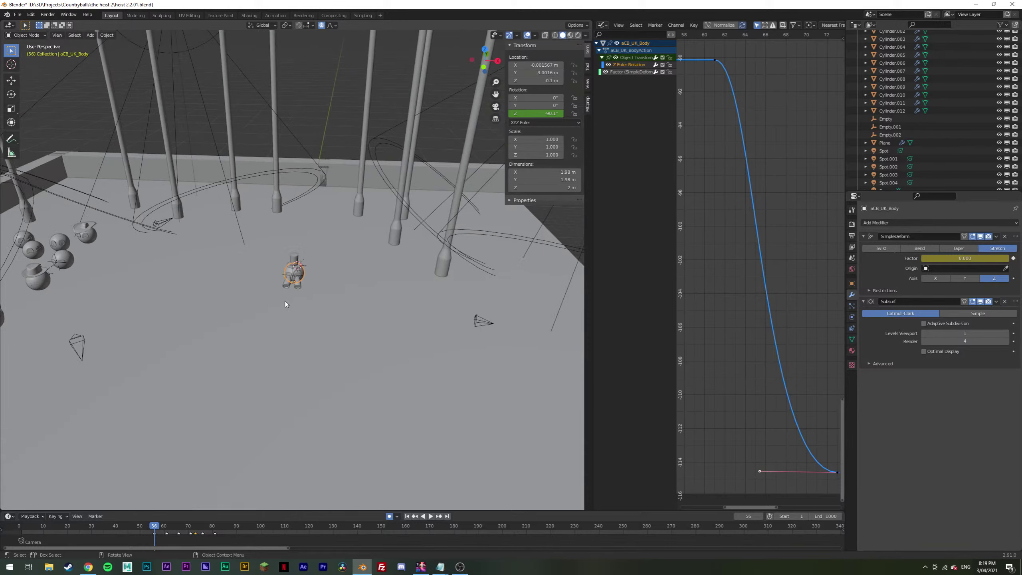
Step: Replay the squash and turn animation through the camera, and return to frame 56
{"action": "key", "text": "KP_0"}
{"action": "key", "text": "space"}
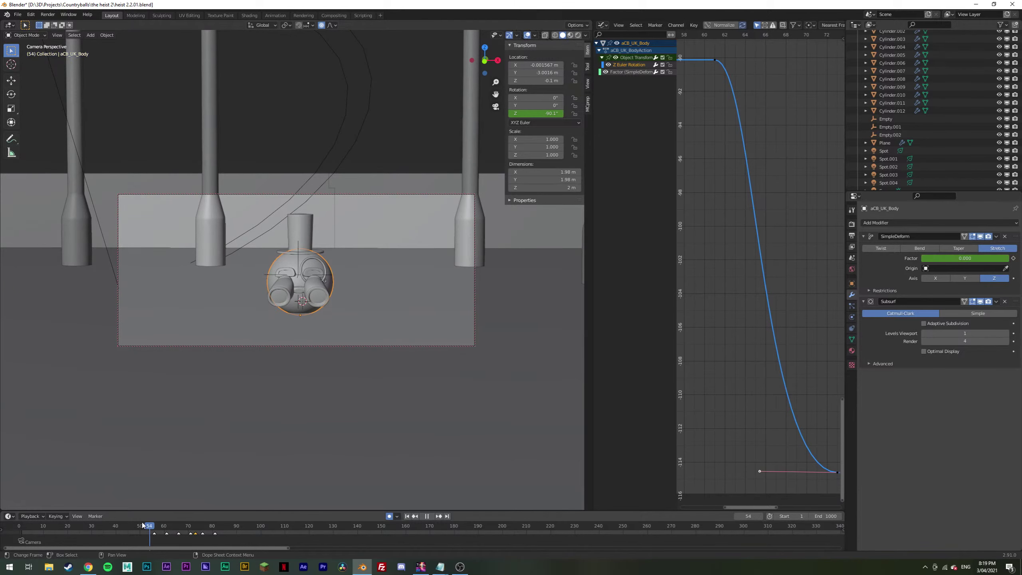
{"action": "key", "text": "space"}
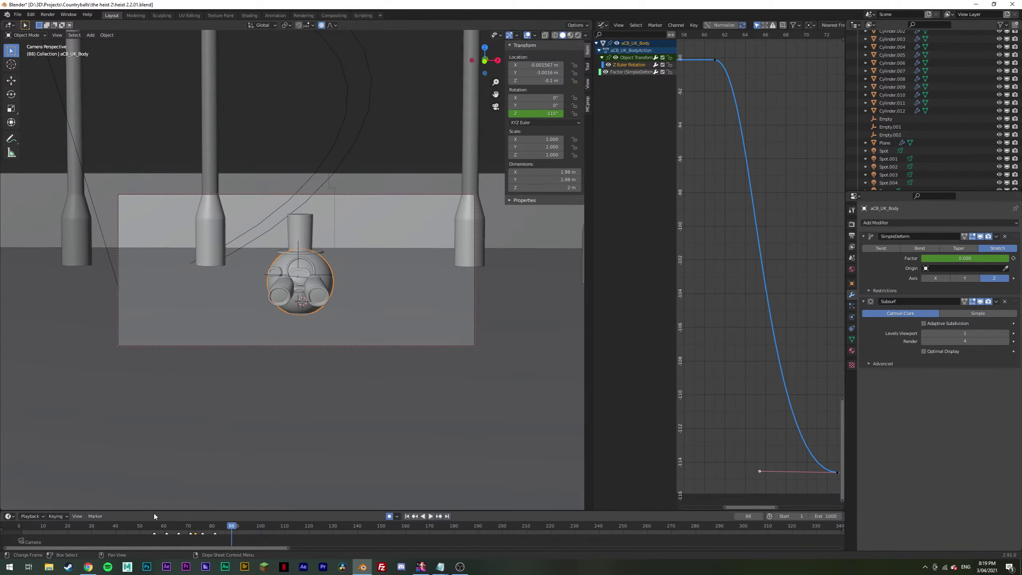
{"action": "left_click", "coordinate": [154, 526]}
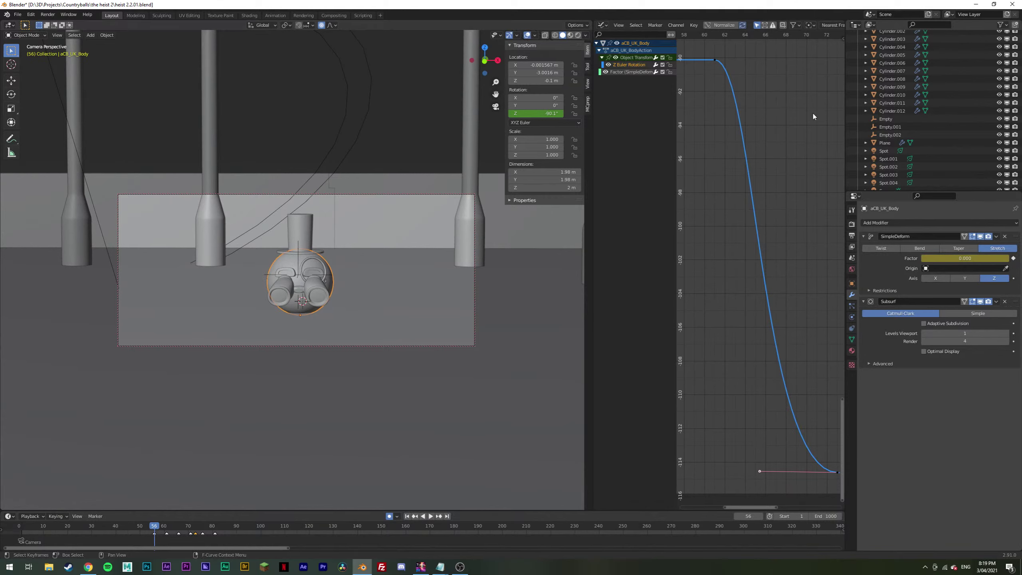
Step: Select the aCB_UK_EyeControl empty and keyframe its rotation at frame 57
{"action": "scroll", "coordinate": [878, 129], "scroll_direction": "up", "scroll_amount": 10}
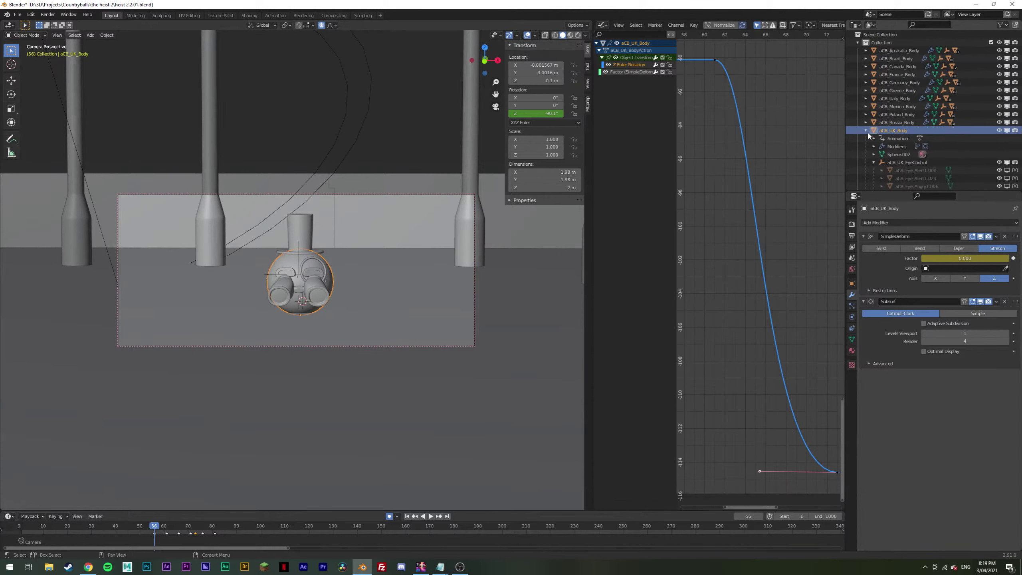
{"action": "left_click", "coordinate": [907, 162]}
{"action": "scroll", "coordinate": [907, 161], "scroll_direction": "down", "scroll_amount": 5}
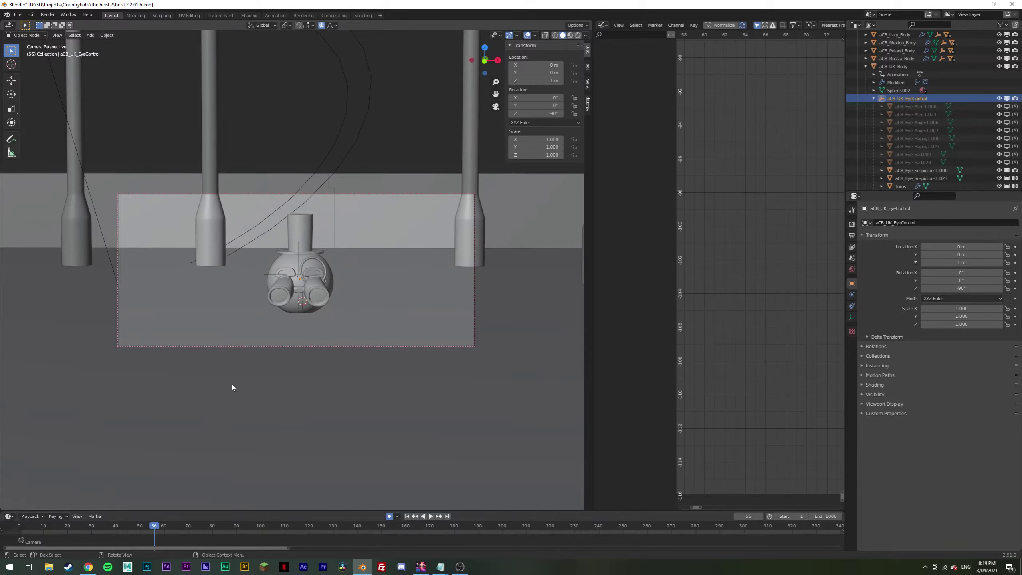
{"action": "key", "text": "Right"}
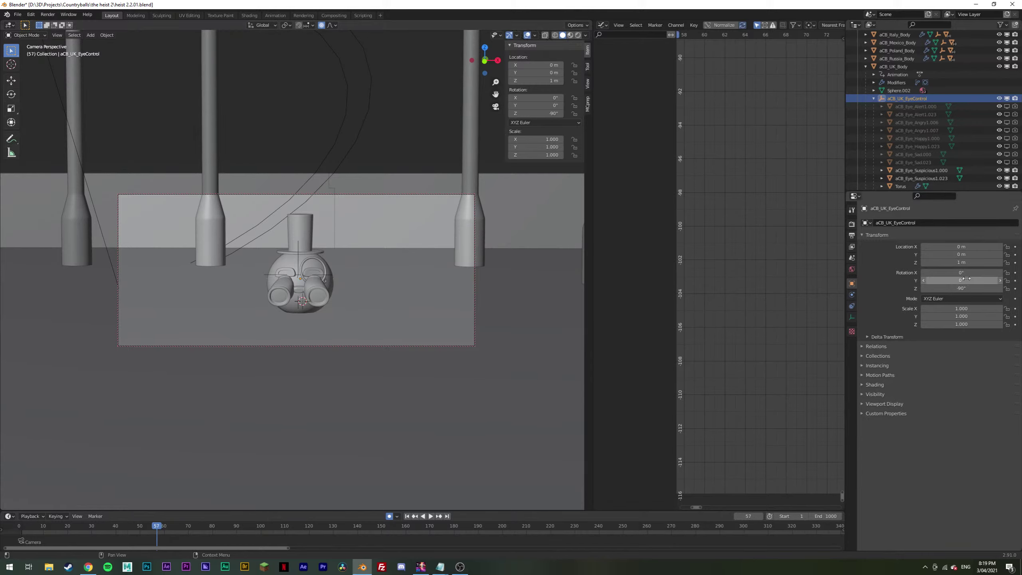
{"action": "key", "text": "i"}
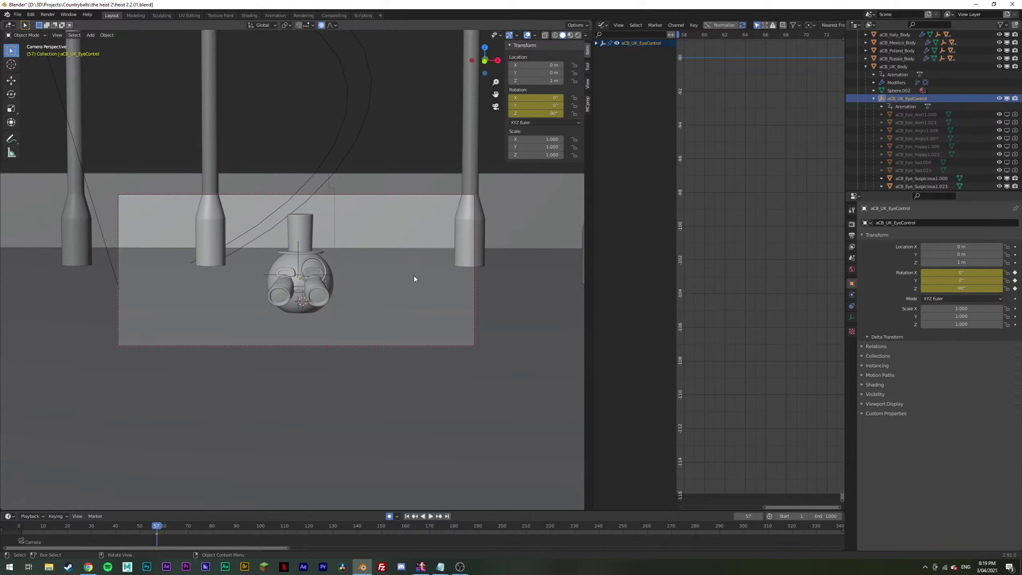
Step: Tilt the eye control around its Y axis at frame 62 and keyframe the rotation
{"action": "key", "text": "Right"}
{"action": "key", "text": "Right"}
{"action": "key", "text": "Right"}
{"action": "key", "text": "Right"}
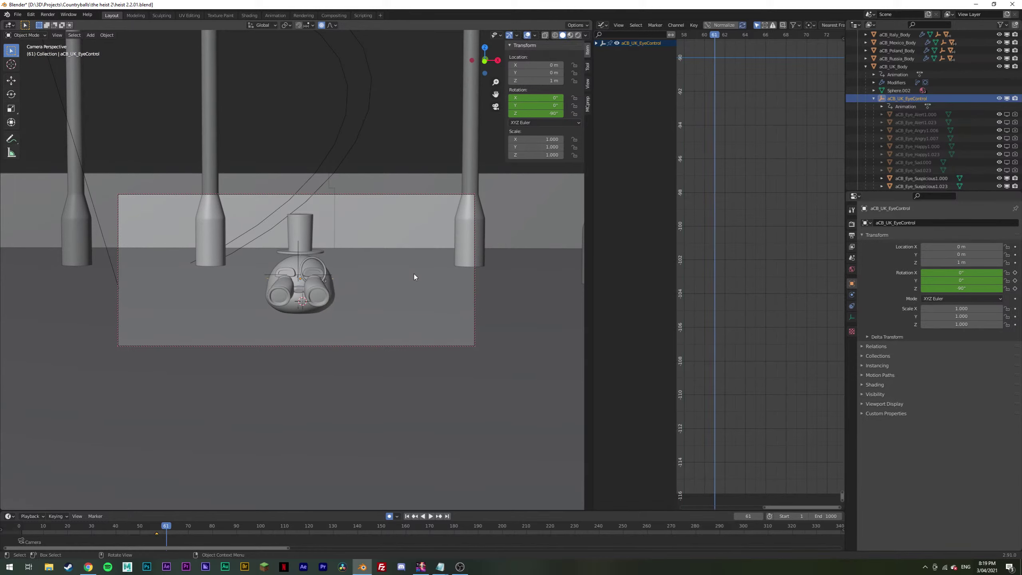
{"action": "key", "text": "Right"}
{"action": "mouse_move", "coordinate": [961, 280]}
{"action": "left_mouse_down"}
{"action": "mouse_move", "coordinate": [974, 280]}
{"action": "mouse_move", "coordinate": [929, 280]}
{"action": "mouse_move", "coordinate": [980, 280]}
{"action": "mouse_move", "coordinate": [941, 280]}
{"action": "left_mouse_up"}
{"action": "key", "text": "i"}
Step: Keyframe the eye control's rotation at frame 67
{"action": "key", "text": "Right"}
{"action": "key", "text": "Right"}
{"action": "key", "text": "Right"}
{"action": "key", "text": "Right"}
{"action": "key", "text": "Right"}
{"action": "key", "text": "i"}
Step: Keyframe the eye control's rotation five frames further on, at frame 72
{"action": "key", "text": "Right"}
{"action": "key", "text": "Right"}
{"action": "key", "text": "Right"}
{"action": "key", "text": "Right"}
{"action": "key", "text": "Right"}
{"action": "key", "text": "i"}
Step: Keyframe the eye control's rotation at frame 77 with a Y rotation of 1.9°
{"action": "key", "text": "Right"}
{"action": "key", "text": "Right"}
{"action": "key", "text": "Right"}
{"action": "key", "text": "Right"}
{"action": "key", "text": "Right"}
{"action": "key", "text": "i"}
Step: Set the eye control's Y rotation to 0° at frame 82 and keyframe the rotation
{"action": "key", "text": "Right"}
{"action": "key", "text": "Right"}
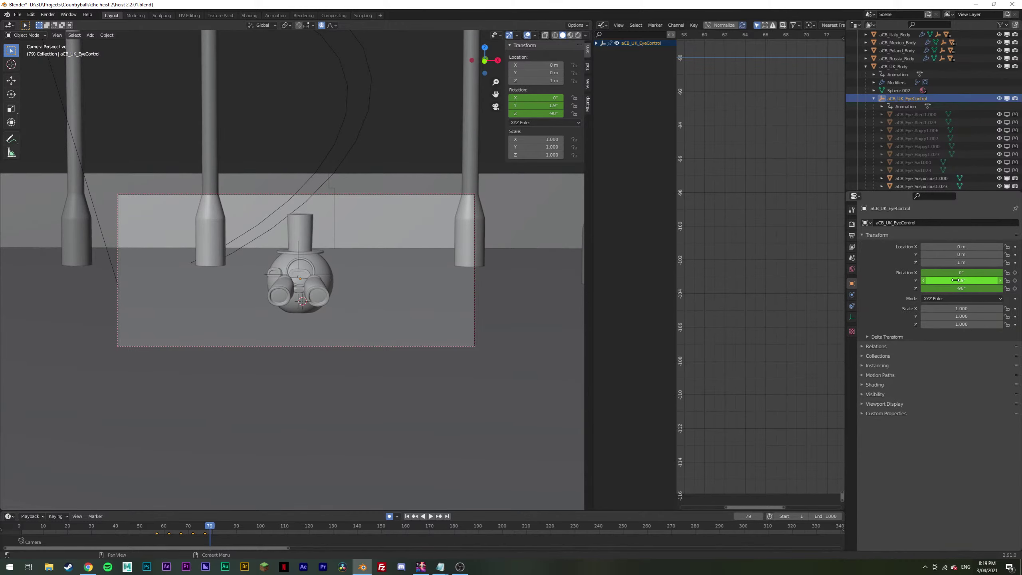
{"action": "key", "text": "Right"}
{"action": "key", "text": "Right"}
{"action": "key", "text": "Right"}
{"action": "left_click", "coordinate": [984, 283]}
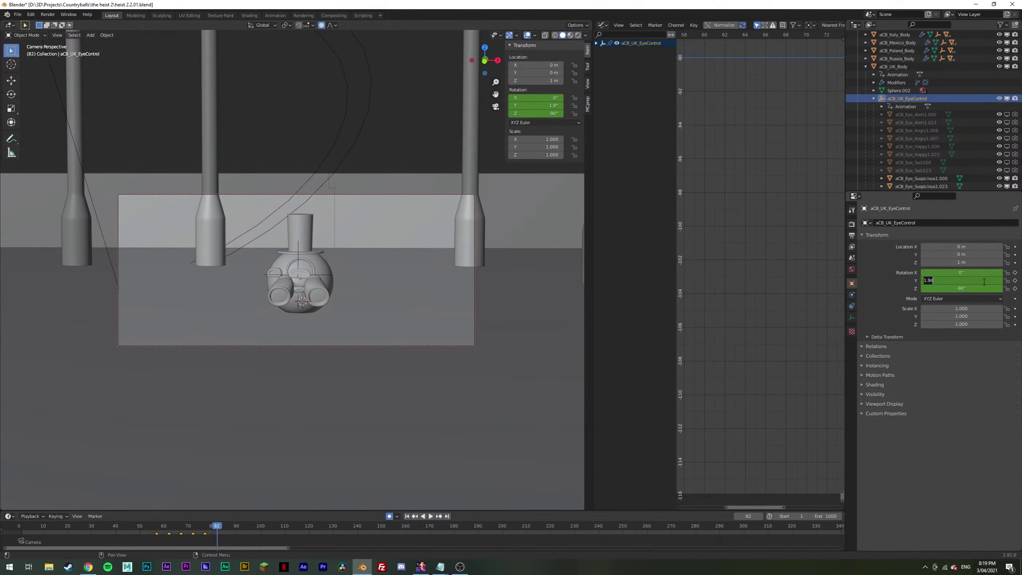
{"action": "type", "text": "0"}
{"action": "key", "text": "Return"}
{"action": "key", "text": "i"}
Step: Step backwards through the frames from 82 to examine how the eyes tilt between keyframes
{"action": "key", "text": "Left"}
{"action": "key", "text": "Left"}
{"action": "key", "text": "Left"}
{"action": "key", "text": "Left"}
{"action": "key", "text": "Left"}
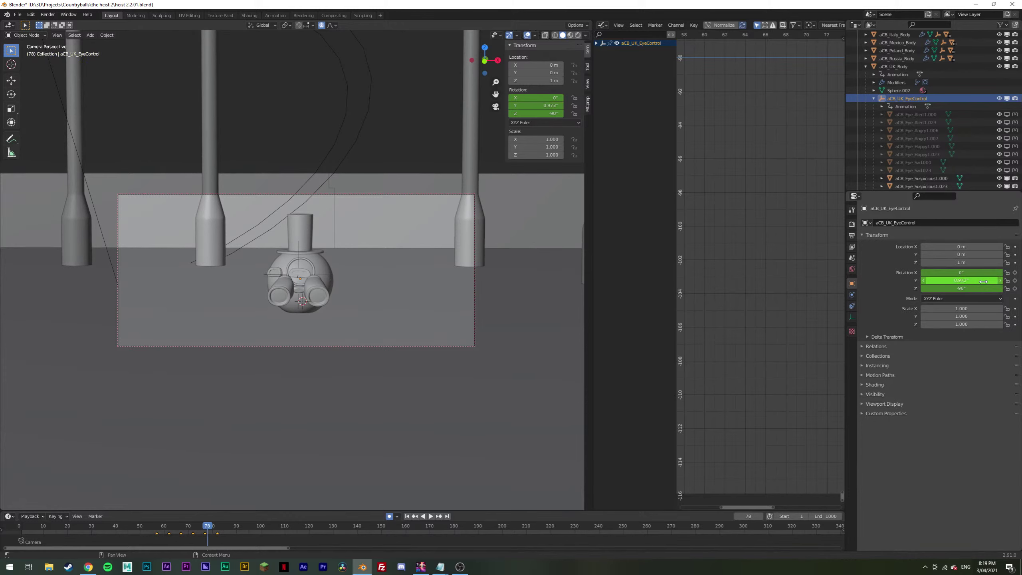
{"action": "left_click_drag", "start_coordinate": [983, 281], "coordinate": [976, 281]}
{"action": "key", "text": "Left"}
{"action": "key", "text": "Left"}
{"action": "key", "text": "Left"}
{"action": "key", "text": "Left"}
{"action": "key", "text": "Left"}
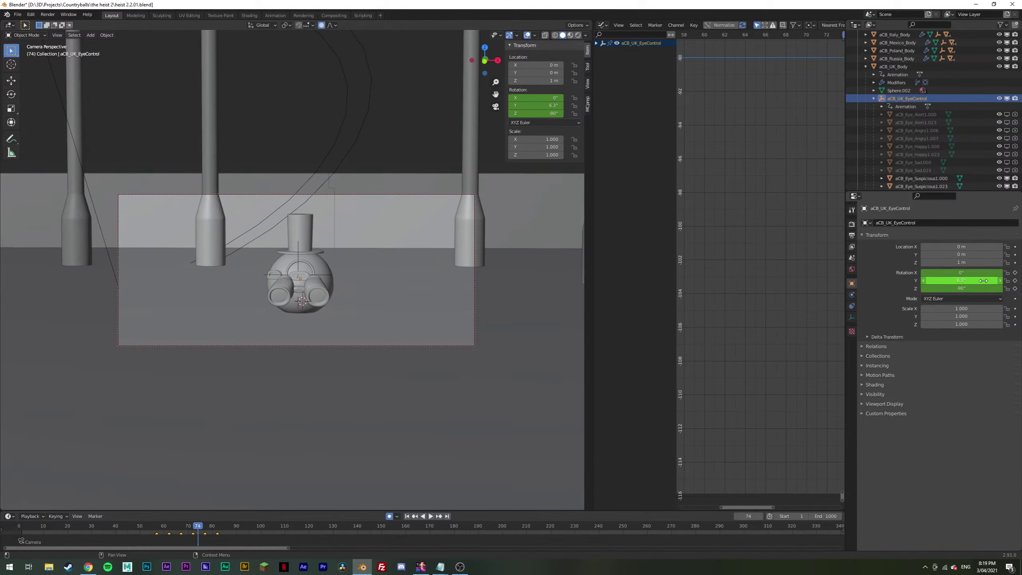
Step: Play the animation repeatedly from about frame 57 to check the eye wobble against the body squash
{"action": "key", "text": "space"}
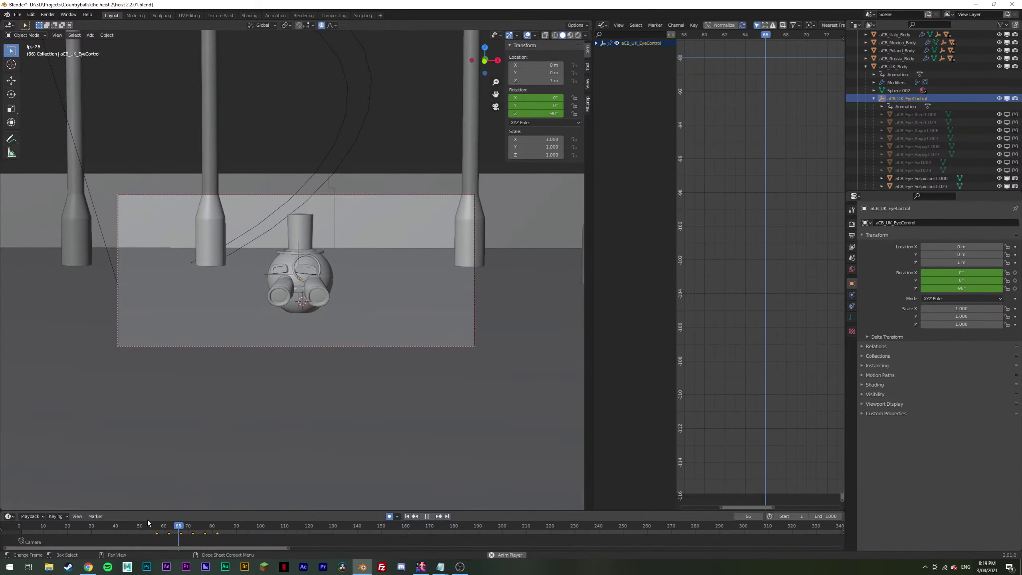
{"action": "key", "text": "space"}
{"action": "left_click", "coordinate": [156, 527]}
{"action": "key", "text": "space"}
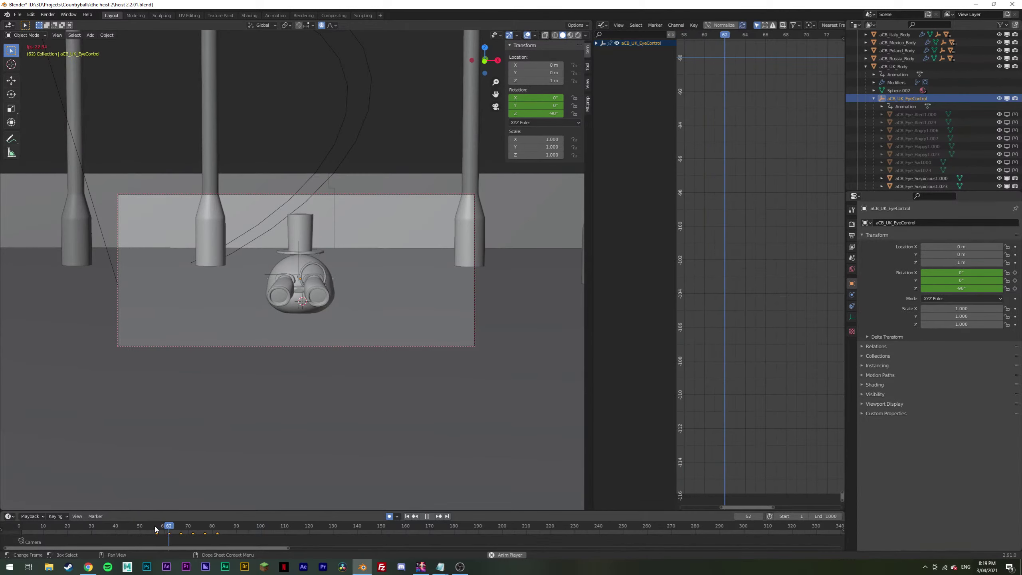
{"action": "key", "text": "space"}
{"action": "left_click", "coordinate": [156, 528]}
{"action": "key", "text": "space"}
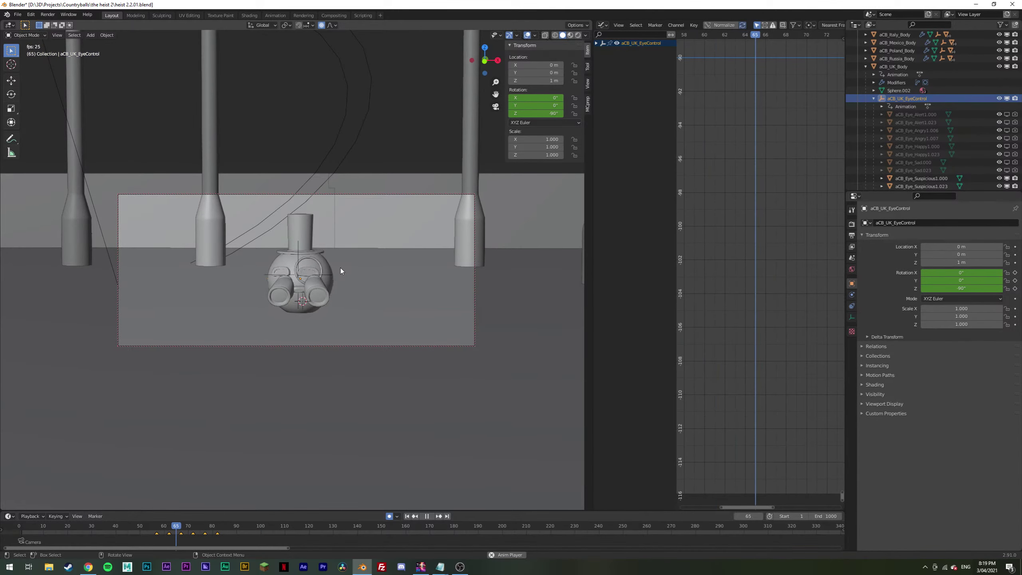
{"action": "key", "text": "space"}
Step: Select the top hat and play the squash from about frame 58 to check how the hat follows the body
{"action": "left_click", "coordinate": [287, 233]}
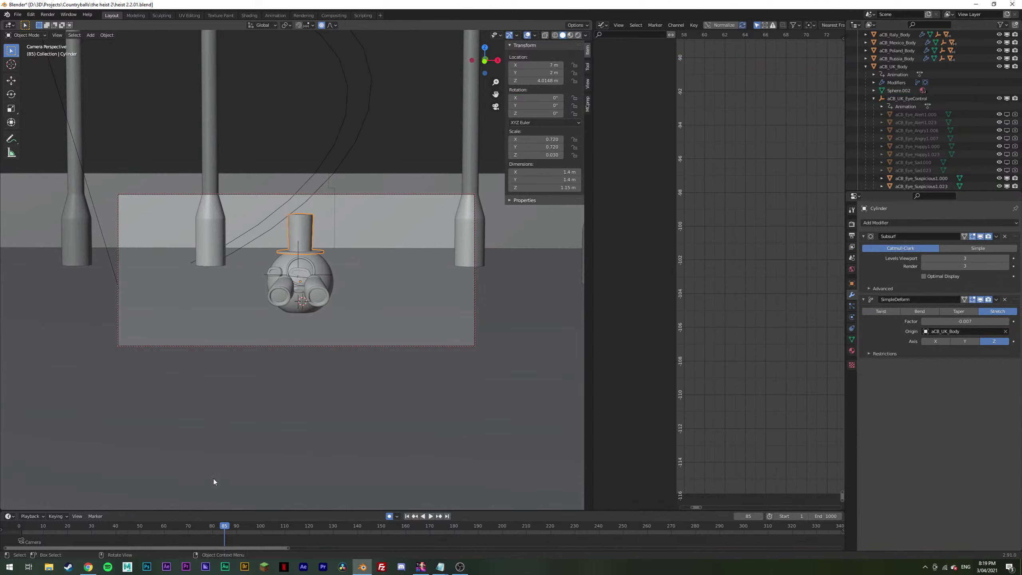
{"action": "left_click", "coordinate": [159, 527]}
{"action": "key", "text": "space"}
{"action": "key", "text": "space"}
{"action": "left_click", "coordinate": [169, 528]}
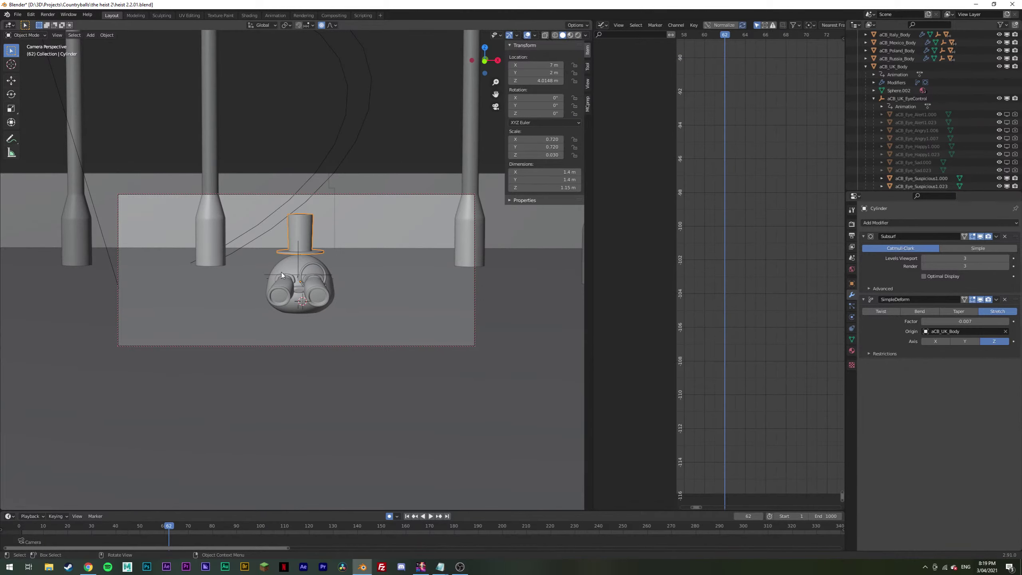
Step: At frame 56, isolate the UK body's SimpleDeform Factor curve in the graph and copy its keyframes
{"action": "left_click", "coordinate": [268, 310]}
{"action": "left_click", "coordinate": [155, 527]}
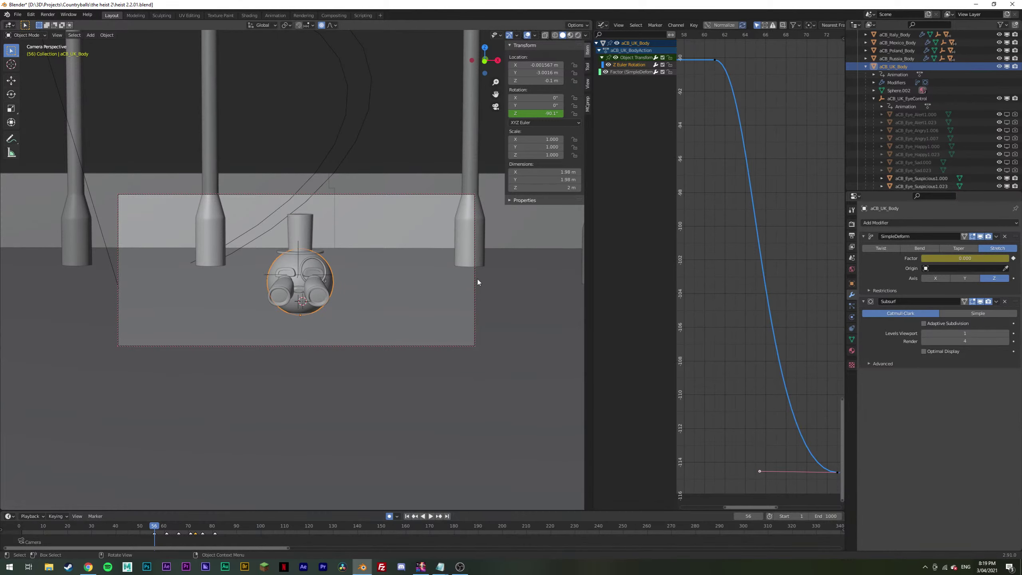
{"action": "left_click", "coordinate": [634, 72]}
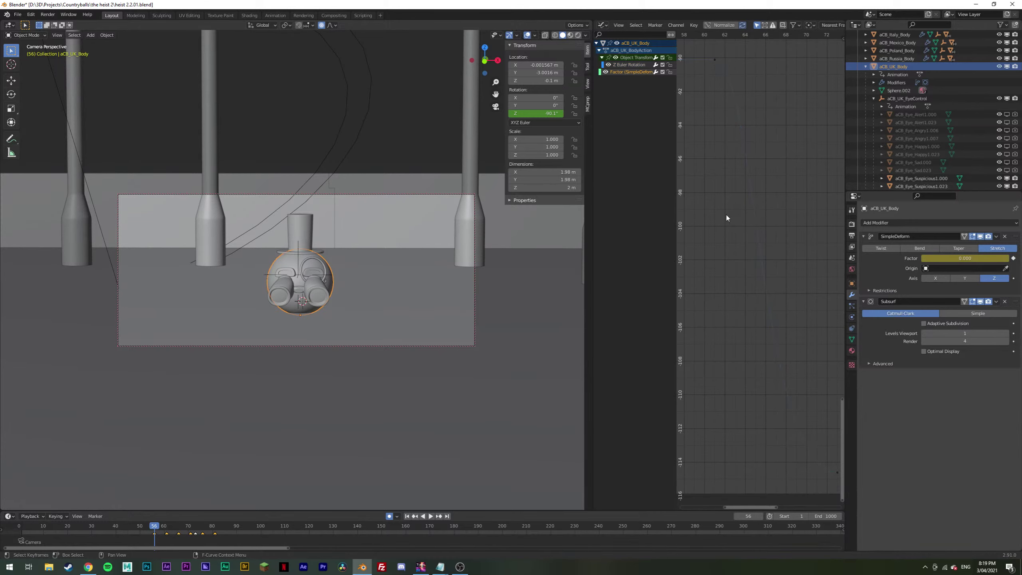
{"action": "key", "text": "Home"}
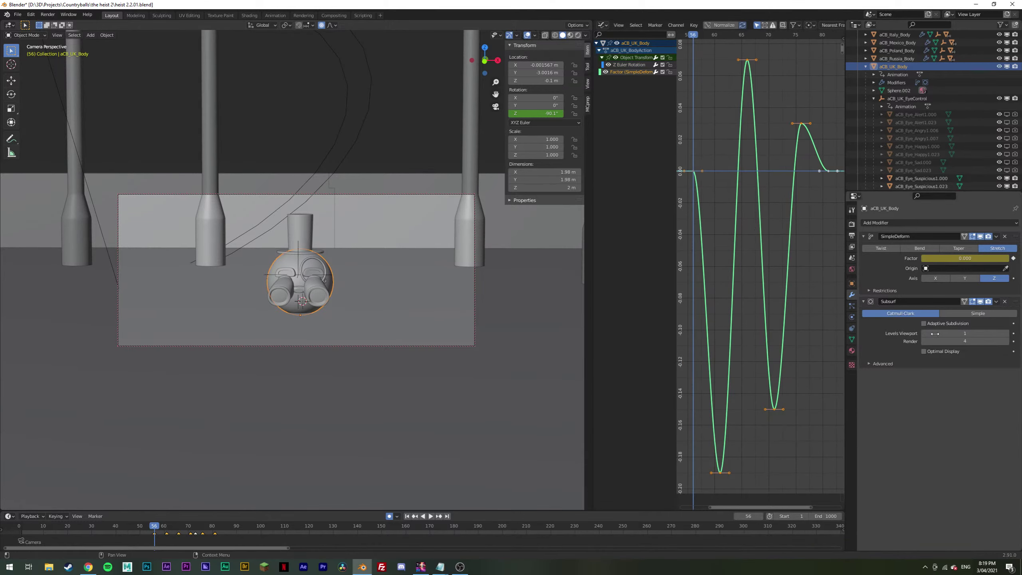
Step: Keyframe the hat's SimpleDeform Factor at 0 on frame 56 and paste the body's copied squash keyframes onto it
{"action": "left_click", "coordinate": [307, 229]}
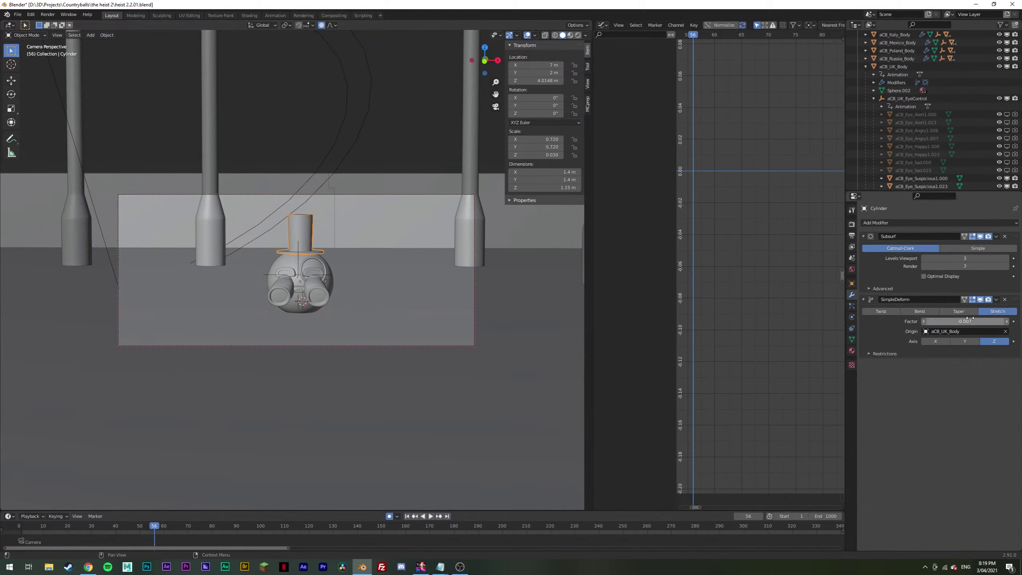
{"action": "key", "text": "i"}
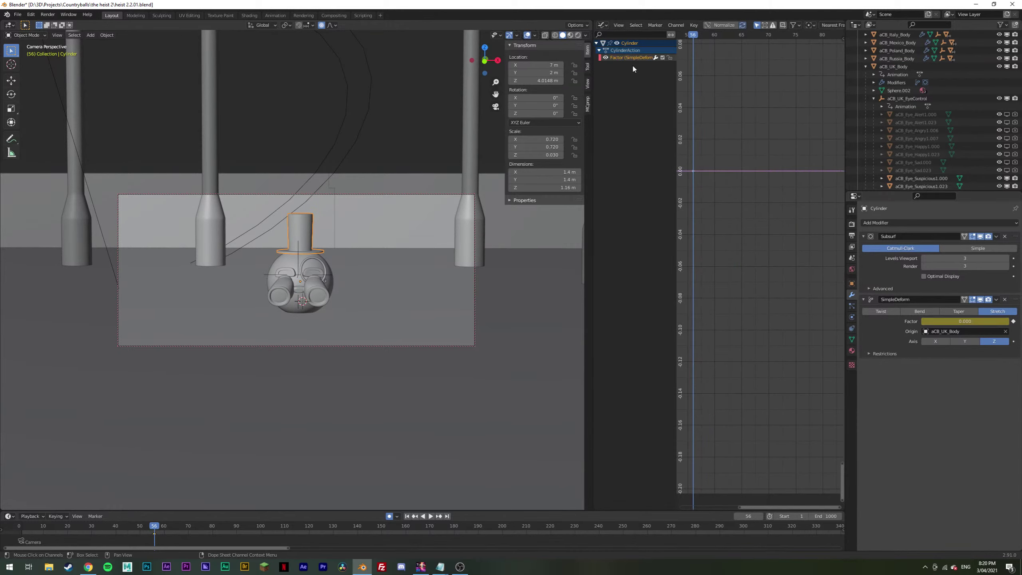
{"action": "key", "text": "ctrl+v"}
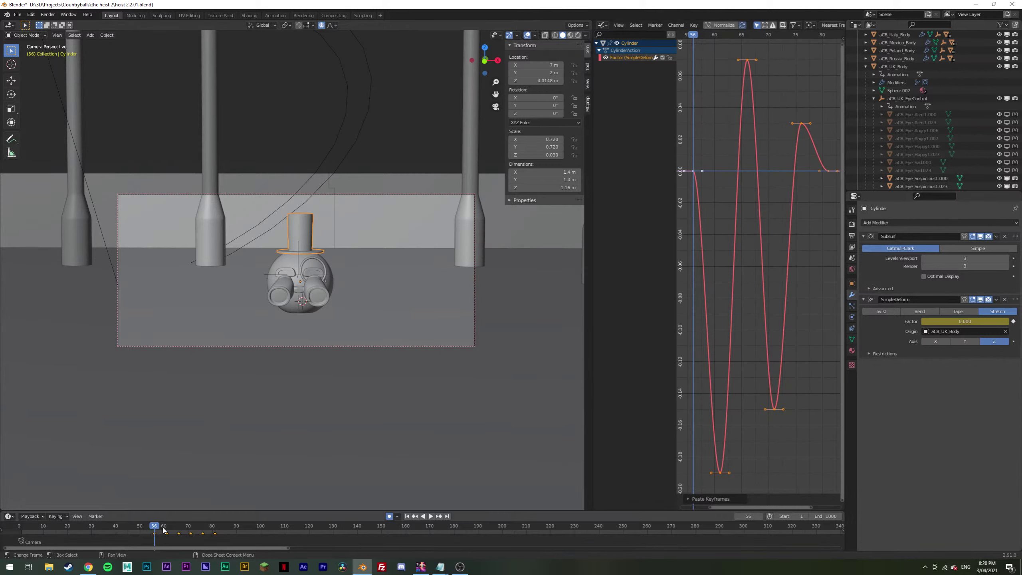
Step: Scale the hat's Factor curve down vertically at frame 61 and raise it until its first keyframe sits near 0
{"action": "key", "text": "space"}
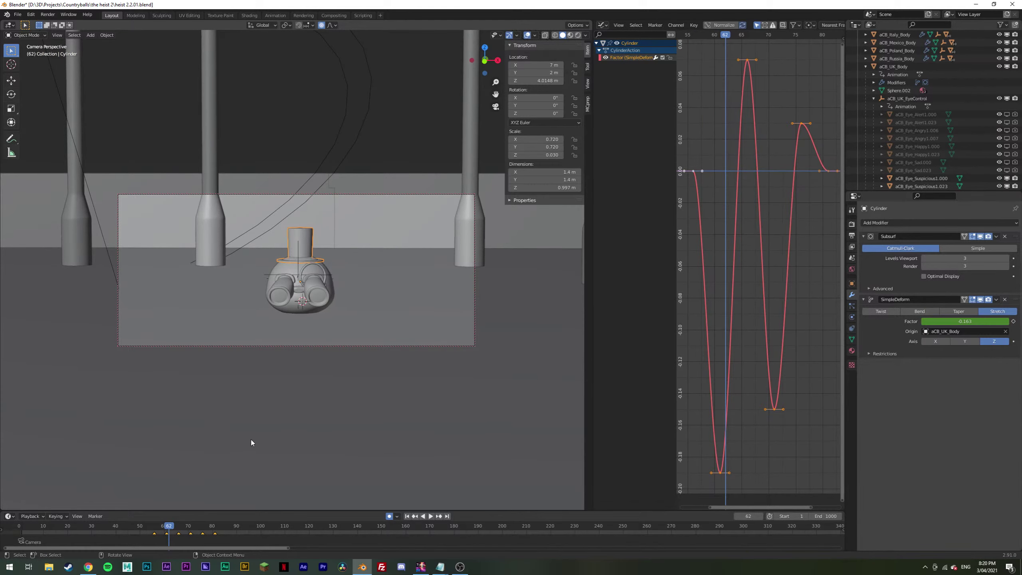
{"action": "key", "text": "Left"}
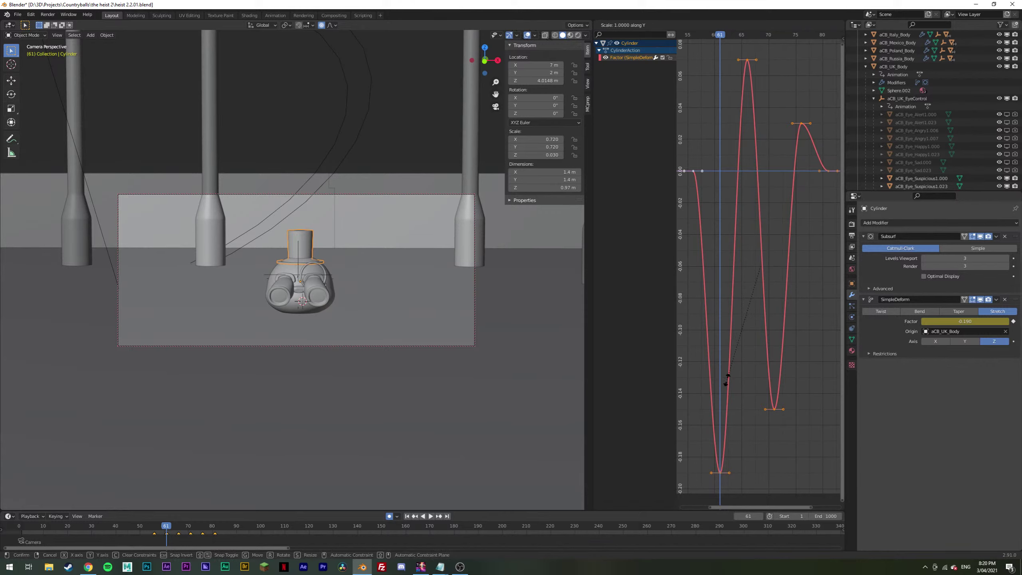
{"action": "left_click", "coordinate": [764, 327]}
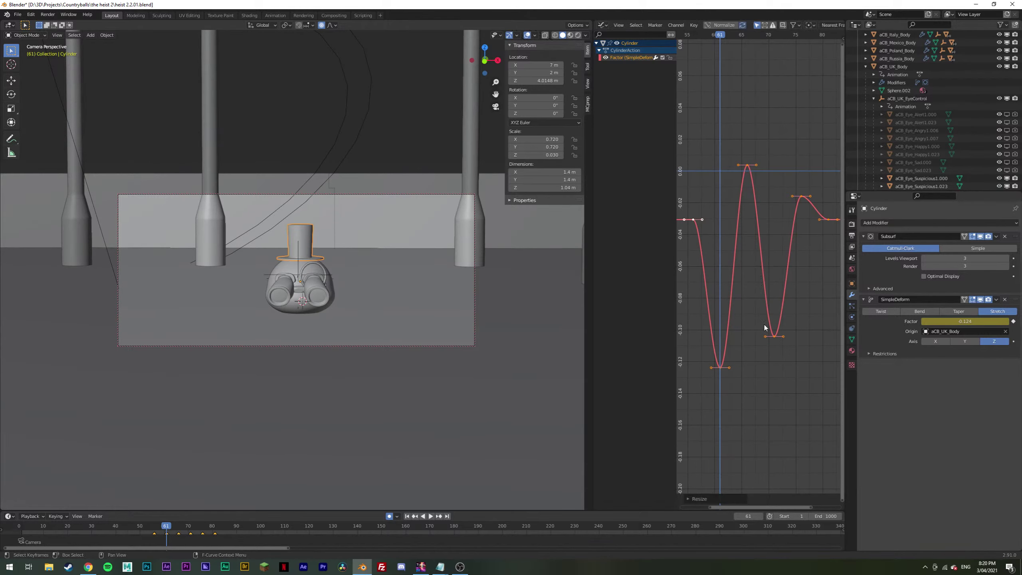
{"action": "key", "text": "g"}
{"action": "key", "text": "y"}
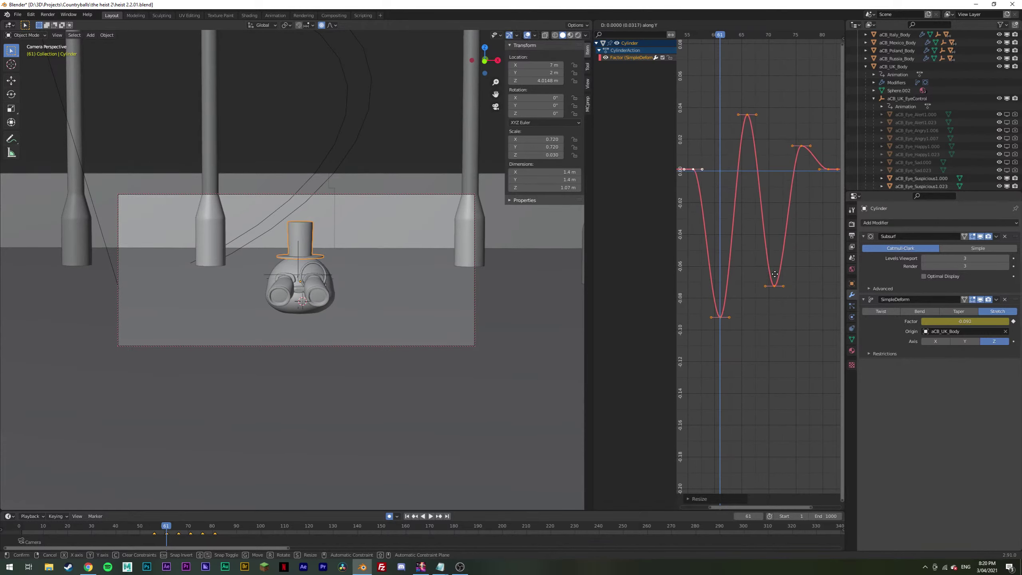
{"action": "left_click", "coordinate": [772, 278]}
Step: Scale the hat's Factor curve back up slightly along Y and lower it so it starts at 0
{"action": "key", "text": "s"}
{"action": "key", "text": "y"}
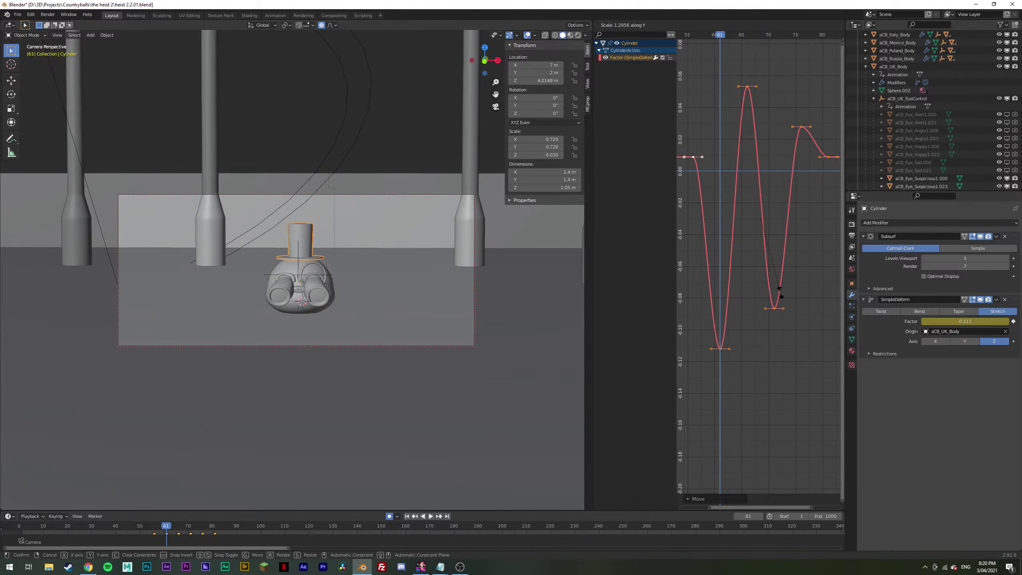
{"action": "left_click", "coordinate": [780, 288]}
{"action": "key", "text": "g"}
{"action": "key", "text": "y"}
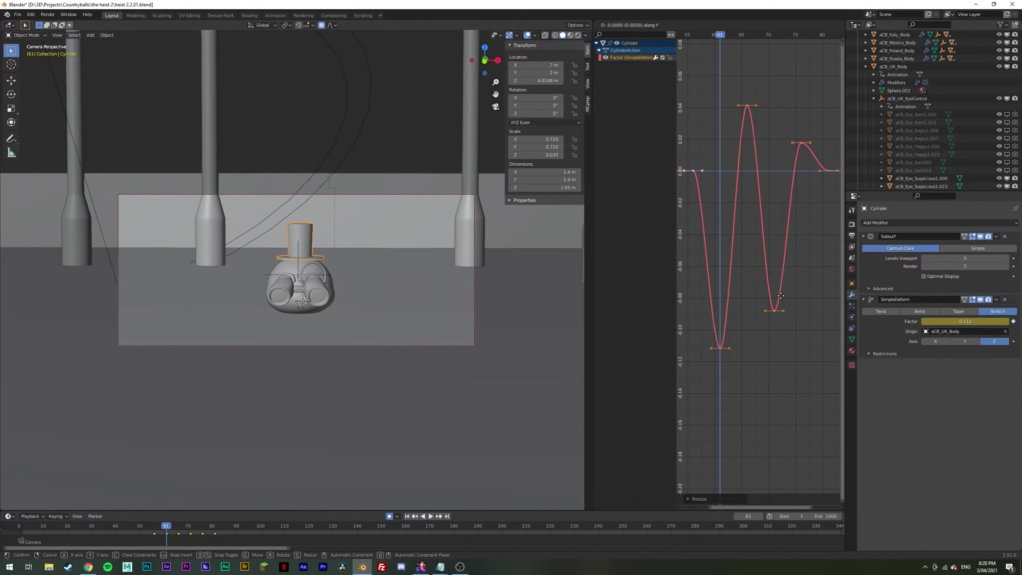
{"action": "left_click", "coordinate": [781, 296]}
Step: Deselect the hat and replay the animation from about frame 55 to check the hat's squash with the body and eyes
{"action": "left_click_drag", "start_coordinate": [157, 528], "coordinate": [152, 529]}
{"action": "key", "text": "space"}
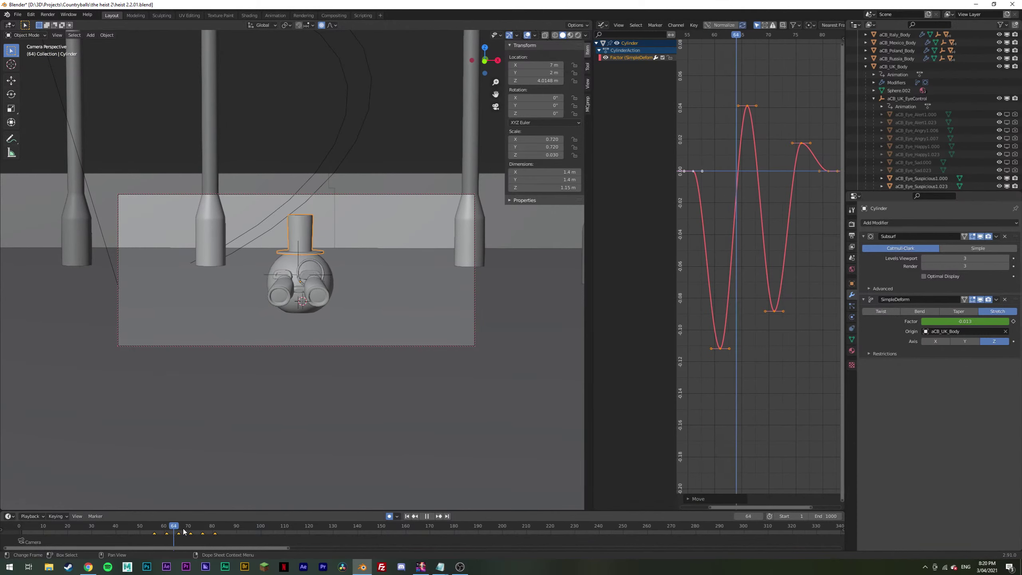
{"action": "left_click", "coordinate": [381, 262]}
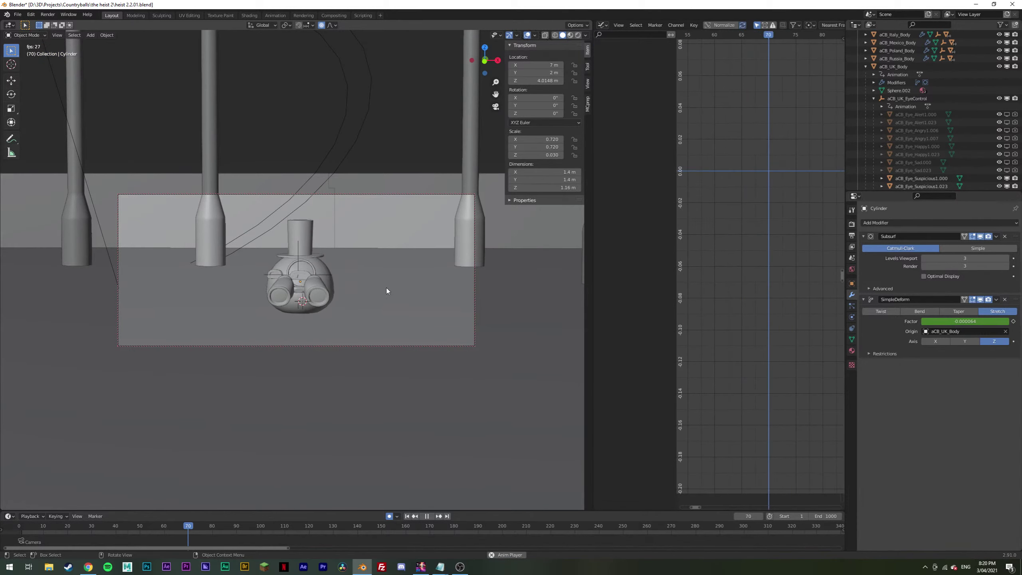
{"action": "key", "text": "space"}
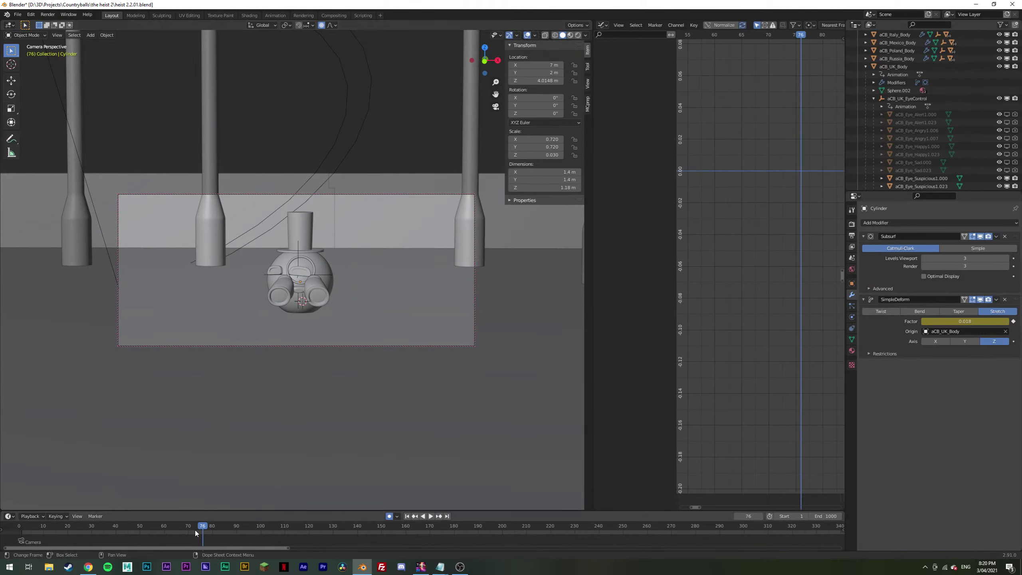
{"action": "left_click_drag", "start_coordinate": [203, 527], "coordinate": [152, 526]}
{"action": "key", "text": "space"}
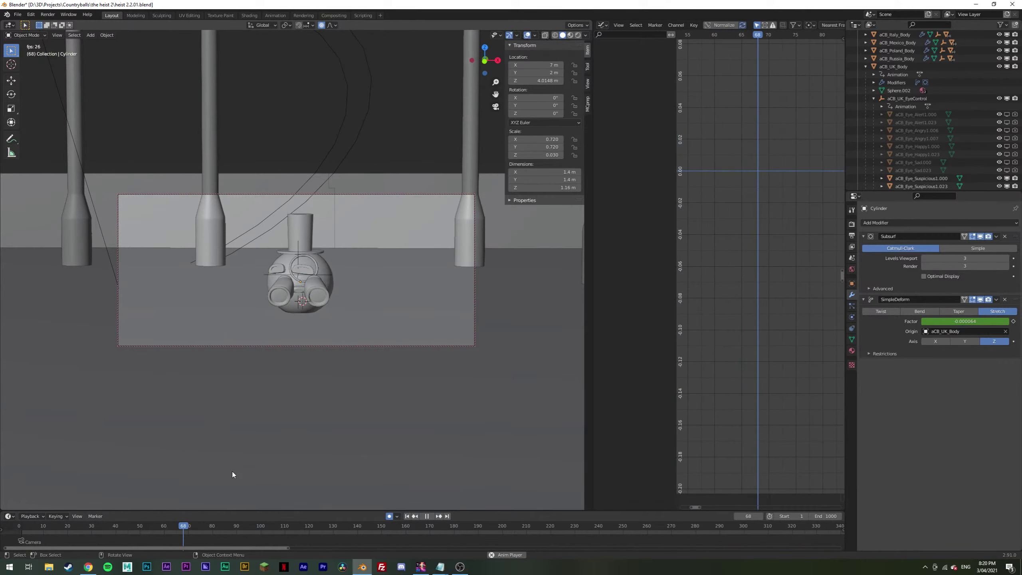
{"action": "key", "text": "space"}
{"action": "left_click", "coordinate": [173, 523]}
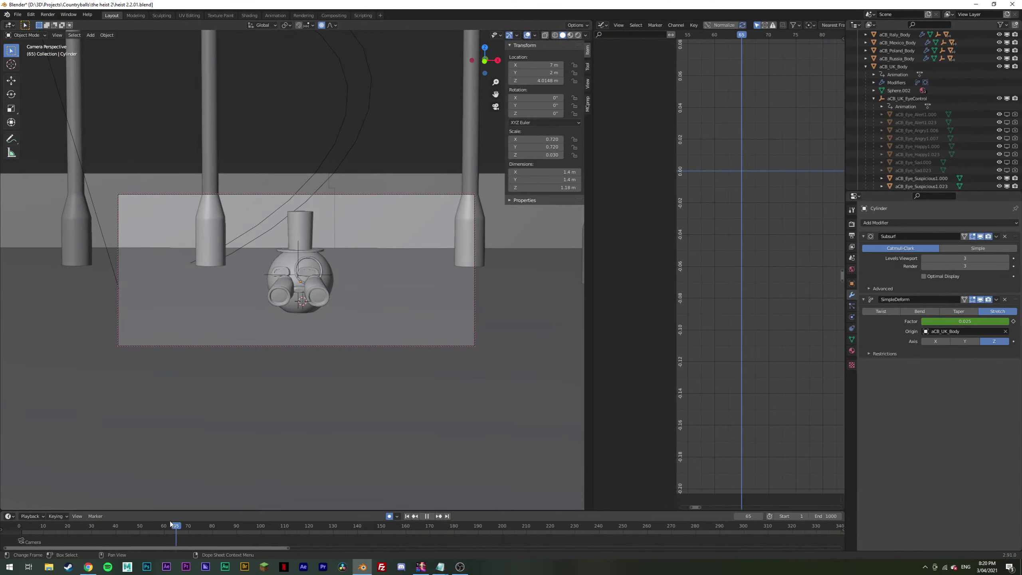
{"action": "key", "text": "space"}
{"action": "left_click", "coordinate": [136, 525]}
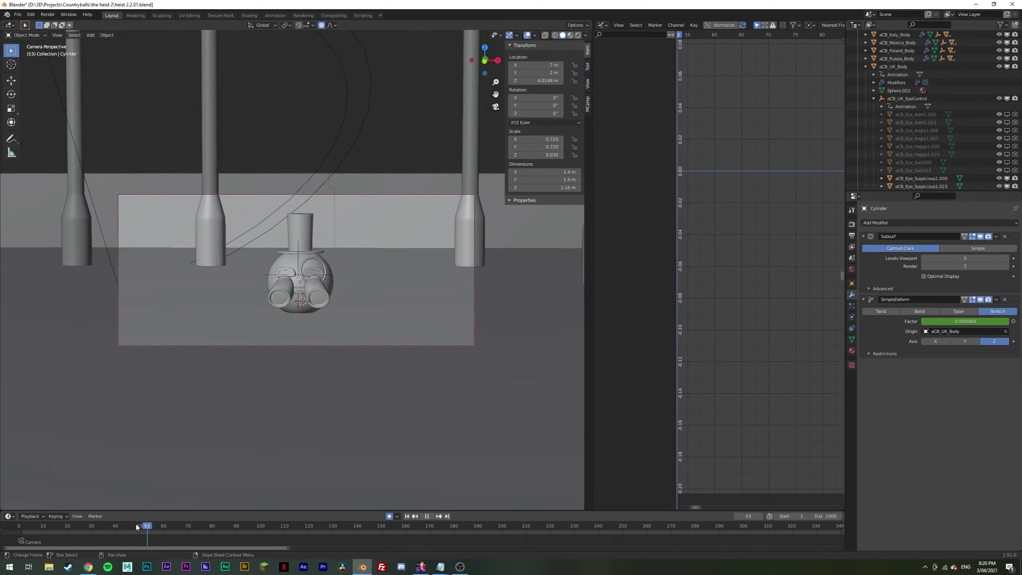
Step: Examine the hat, eyes and binoculars from several close-up angles around frames 31 to 48
{"action": "middle_click_drag", "start_coordinate": [257, 286], "coordinate": [304, 276]}
{"action": "scroll", "coordinate": [300, 276], "scroll_direction": "up", "scroll_amount": 12}
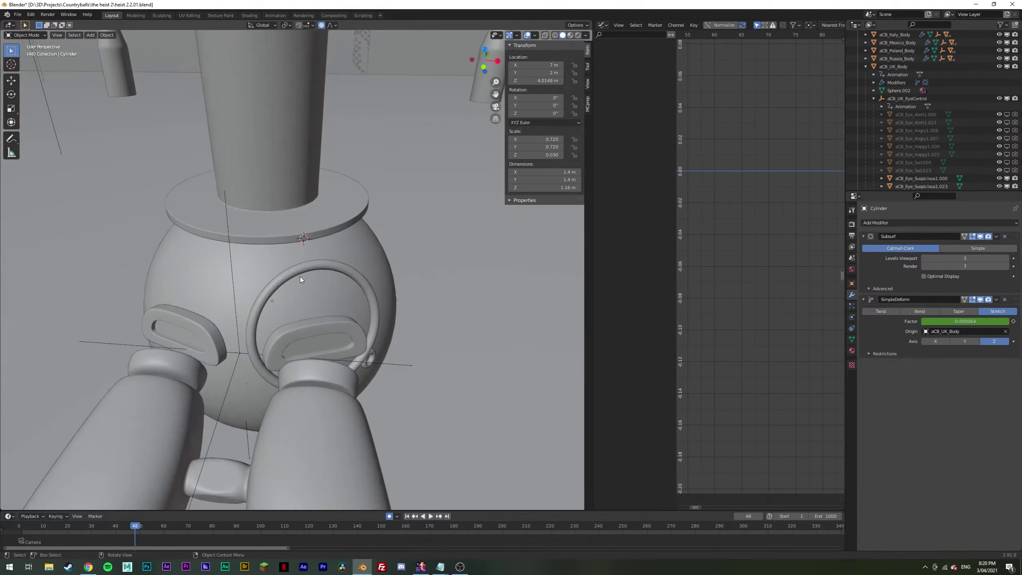
{"action": "scroll", "coordinate": [289, 265], "scroll_direction": "down", "scroll_amount": 8}
{"action": "key", "text": "ctrl+shift+space"}
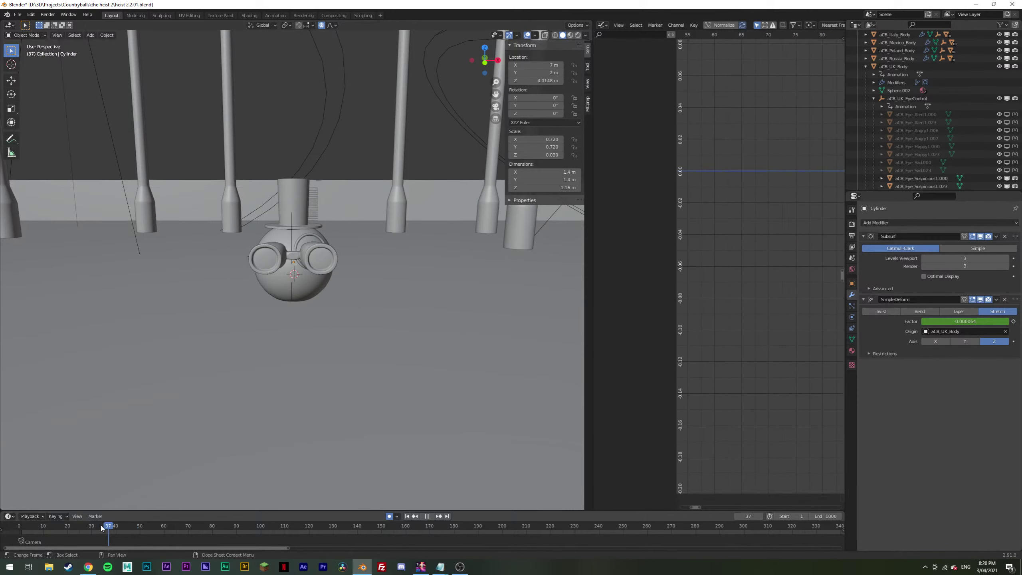
{"action": "scroll", "coordinate": [297, 257], "scroll_direction": "up", "scroll_amount": 8}
{"action": "scroll", "coordinate": [300, 251], "scroll_direction": "down", "scroll_amount": 8}
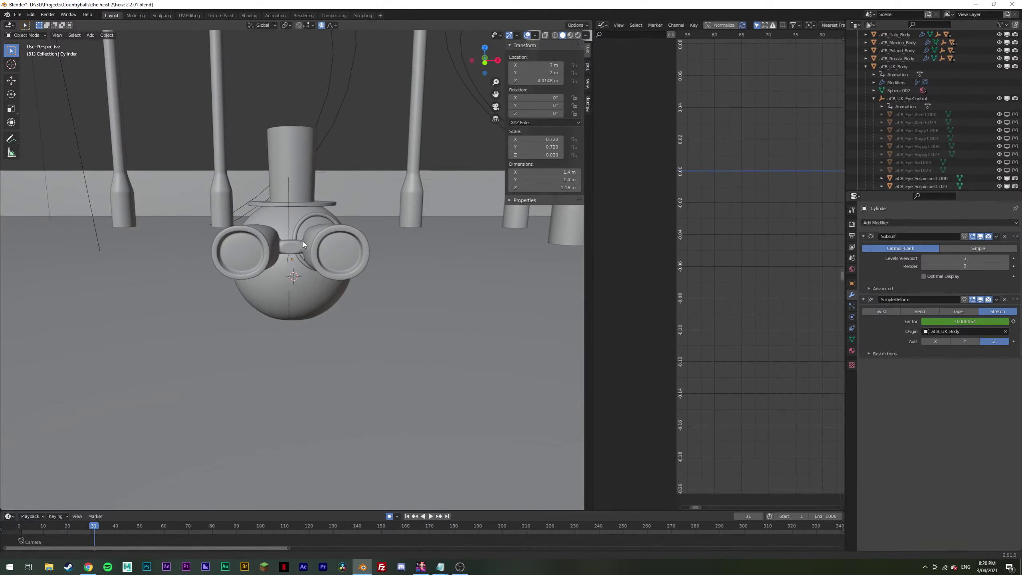
{"action": "middle_click_drag", "start_coordinate": [303, 241], "coordinate": [407, 342]}
Step: Play the squash and turn from the angled close-up view, restarting from several earlier frames
{"action": "key", "text": "space"}
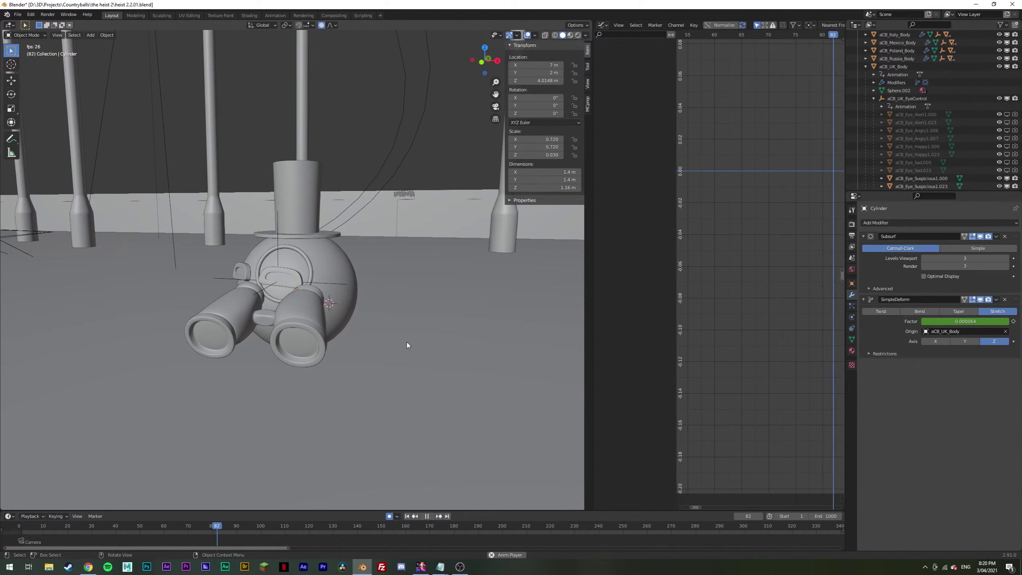
{"action": "left_click_drag", "start_coordinate": [166, 528], "coordinate": [154, 529]}
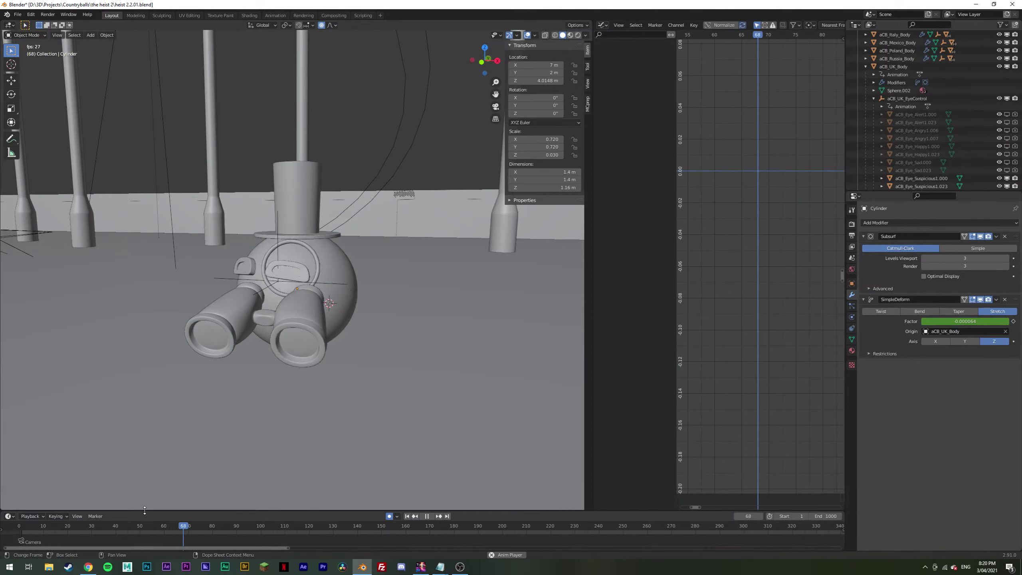
{"action": "key", "text": "space"}
{"action": "left_click", "coordinate": [106, 524]}
{"action": "key", "text": "space"}
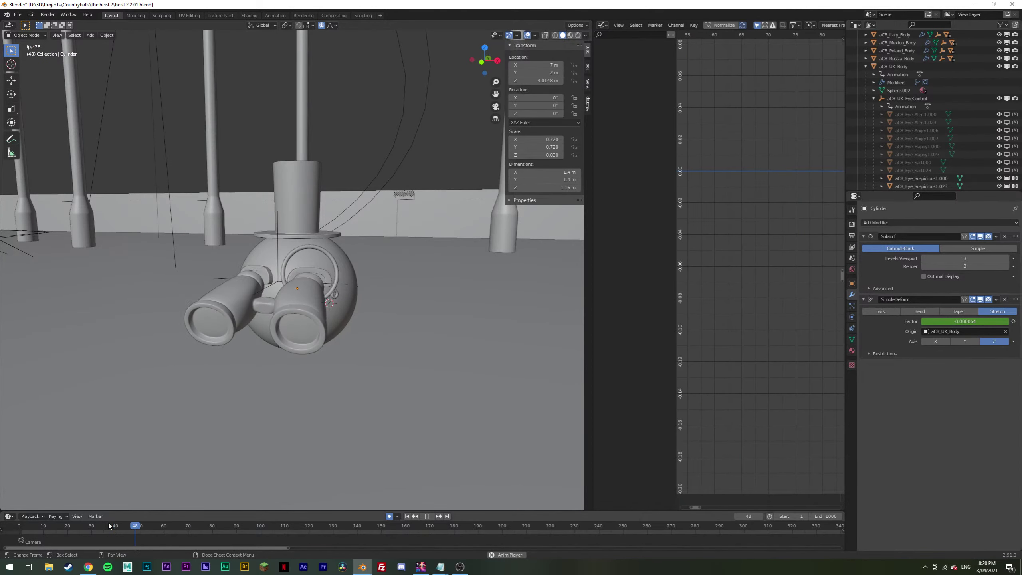
{"action": "mouse_move", "coordinate": [112, 522]}
{"action": "left_mouse_down"}
{"action": "mouse_move", "coordinate": [156, 534]}
{"action": "mouse_move", "coordinate": [118, 526]}
{"action": "left_mouse_up"}
Step: Select the binoculars and replay the animation from about frame 37 to check their motion during the turn
{"action": "left_click", "coordinate": [303, 325]}
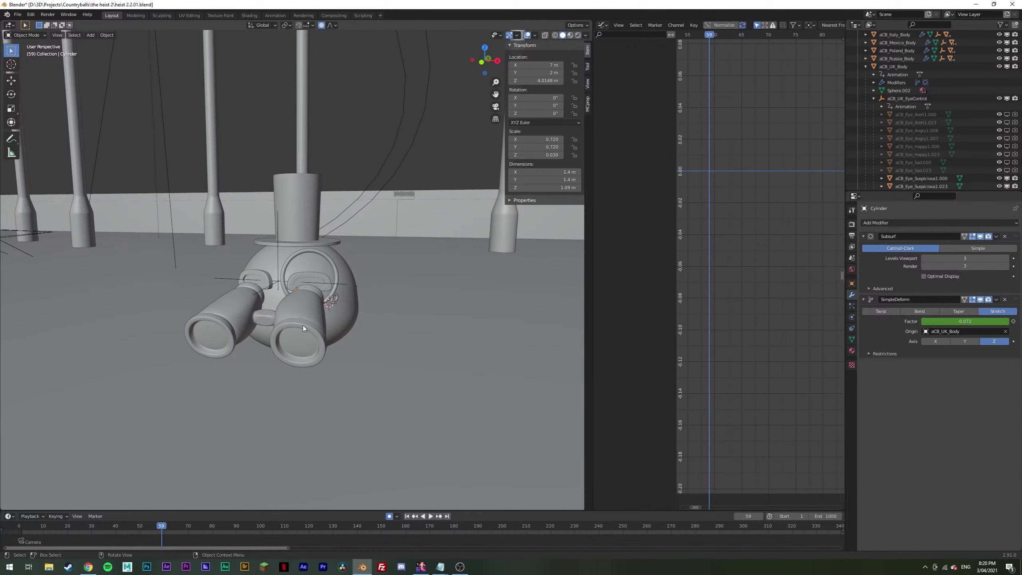
{"action": "key", "text": "space"}
{"action": "left_click_drag", "start_coordinate": [161, 530], "coordinate": [107, 513]}
{"action": "key", "text": "space"}
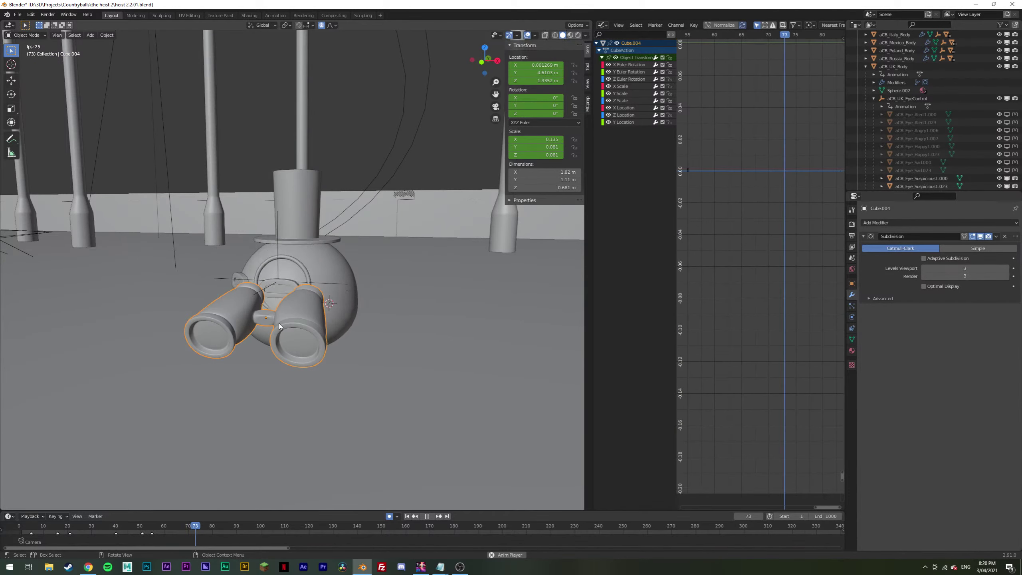
Step: Replay the binoculars' motion from about frame 55 at several close-up front angles to compare it with the turning body
{"action": "key", "text": "space"}
{"action": "middle_click_drag", "start_coordinate": [283, 436], "coordinate": [278, 337]}
{"action": "key", "text": "space"}
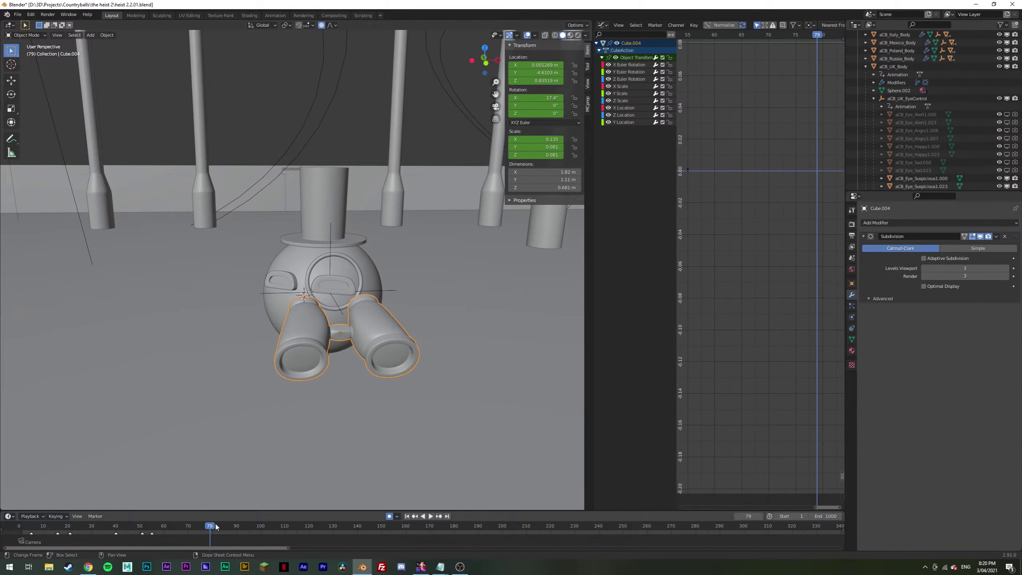
{"action": "left_click_drag", "start_coordinate": [152, 519], "coordinate": [212, 511]}
{"action": "key", "text": "space"}
{"action": "left_click", "coordinate": [153, 527]}
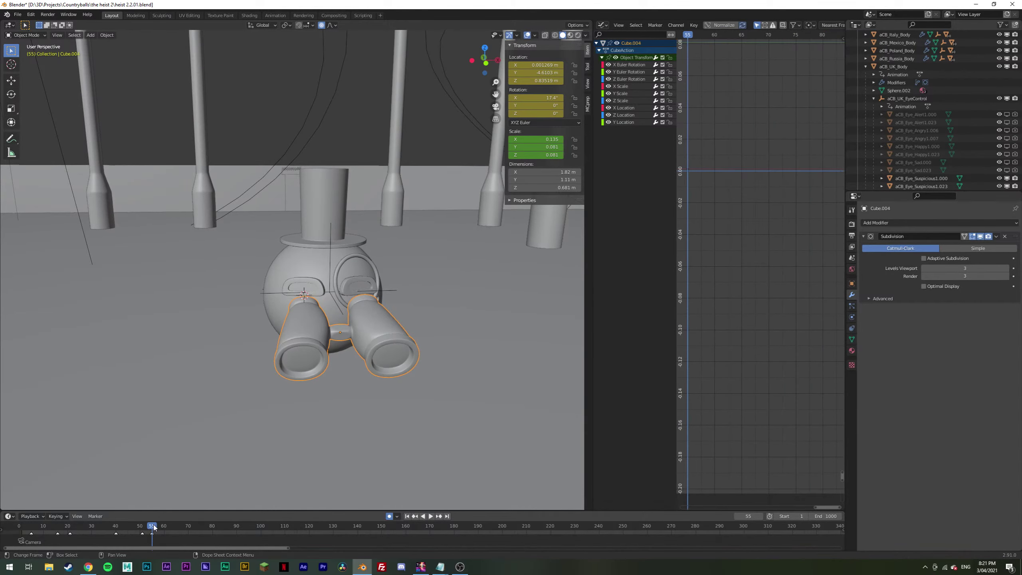
{"action": "left_click_drag", "start_coordinate": [154, 528], "coordinate": [171, 526]}
{"action": "middle_click_drag", "start_coordinate": [290, 314], "coordinate": [301, 290]}
{"action": "left_click", "coordinate": [158, 529]}
{"action": "key", "text": "space"}
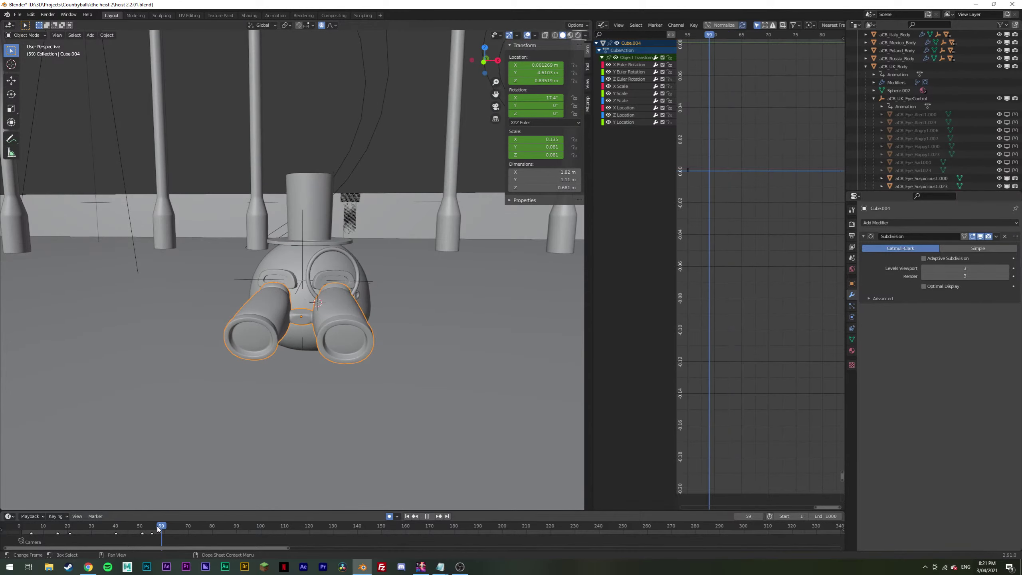
{"action": "left_click", "coordinate": [152, 527]}
{"action": "key", "text": "space"}
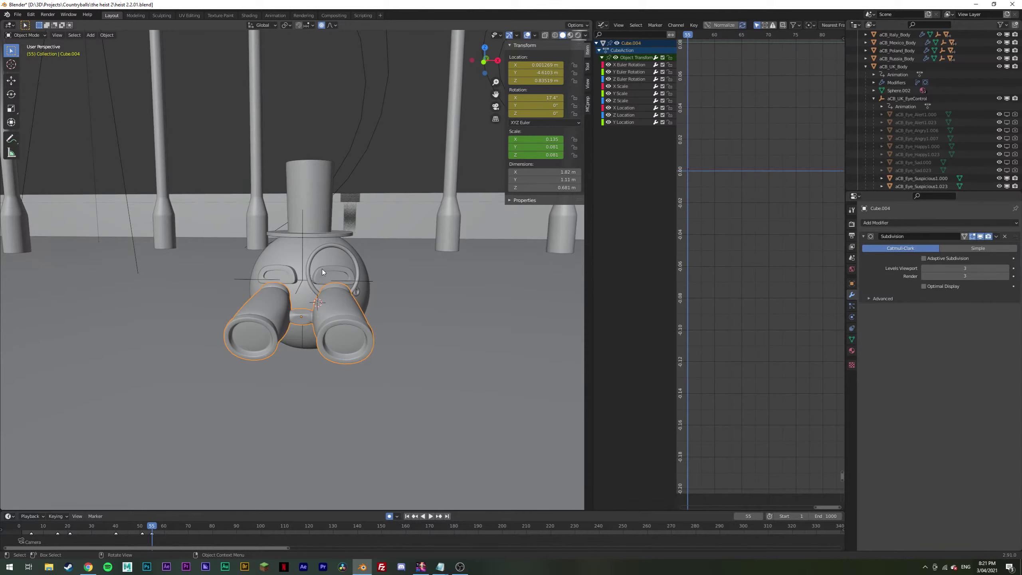
Step: Parent the binoculars to the UK countryball's body at frame 55 using the Object parent type and deselect everything
{"action": "middle_click_drag", "start_coordinate": [322, 272], "coordinate": [318, 312]}
{"action": "left_click", "coordinate": [319, 312]}
{"action": "right_click", "coordinate": [329, 304]}
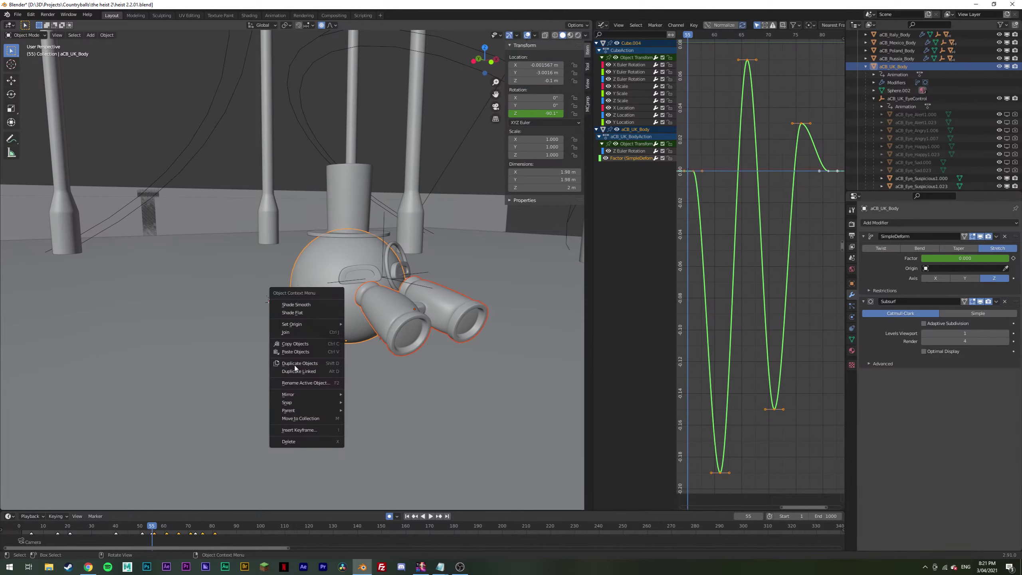
{"action": "mouse_move", "coordinate": [302, 411]}
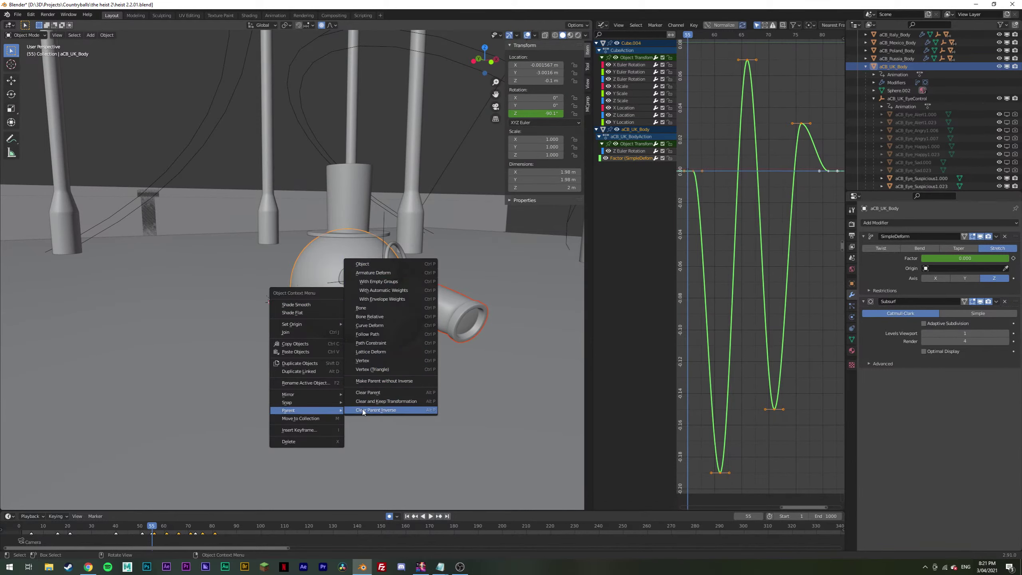
{"action": "left_click", "coordinate": [404, 264]}
{"action": "middle_click_drag", "start_coordinate": [404, 267], "coordinate": [389, 308]}
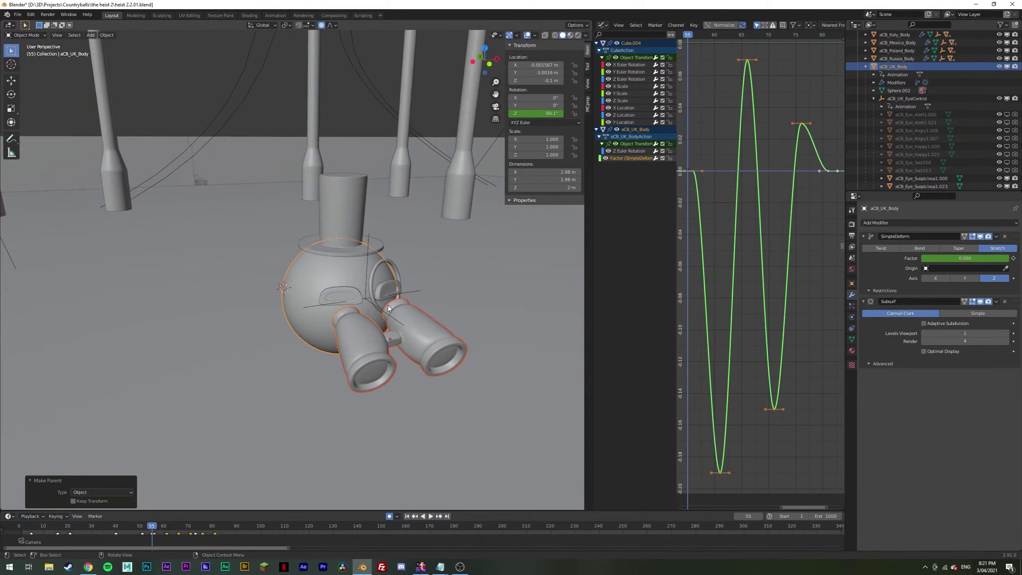
{"action": "left_click", "coordinate": [272, 122]}
Step: Replay the turn from close up and in the camera view to check that the binoculars follow the body
{"action": "middle_click_drag", "start_coordinate": [272, 122], "coordinate": [249, 281]}
{"action": "key", "text": "space"}
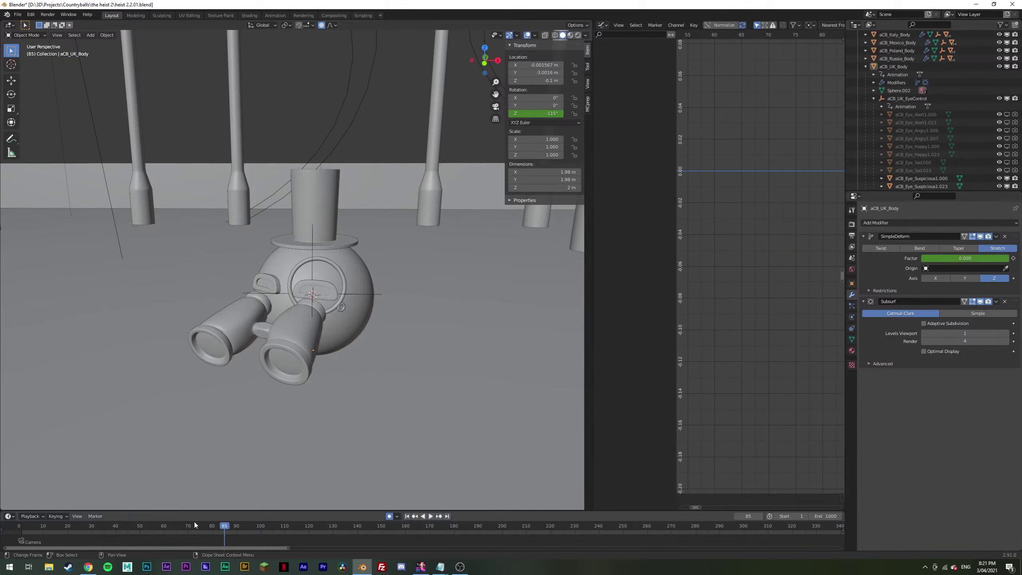
{"action": "left_click", "coordinate": [129, 524]}
{"action": "key", "text": "space"}
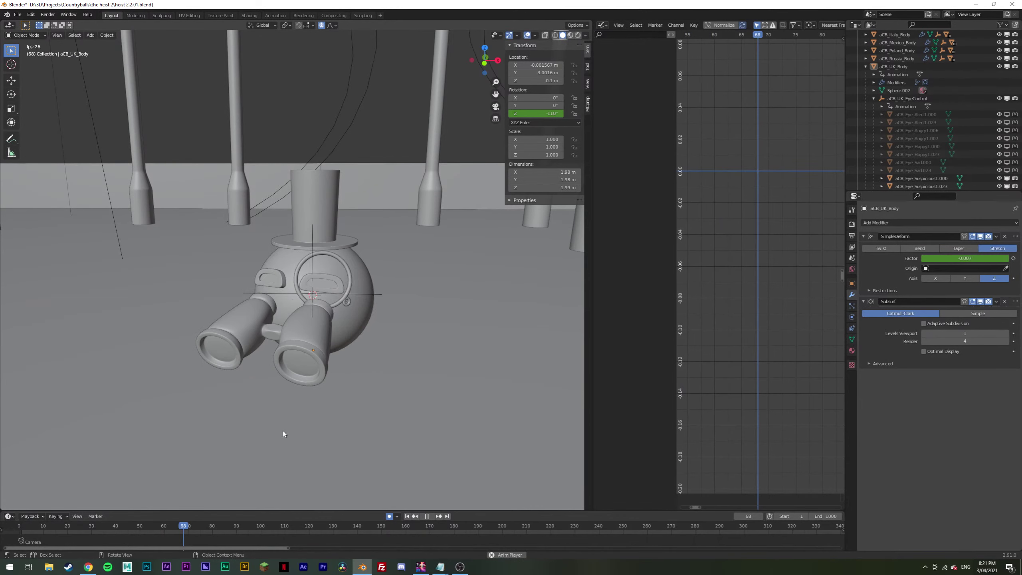
{"action": "key", "text": "KP_0"}
{"action": "left_click", "coordinate": [194, 526]}
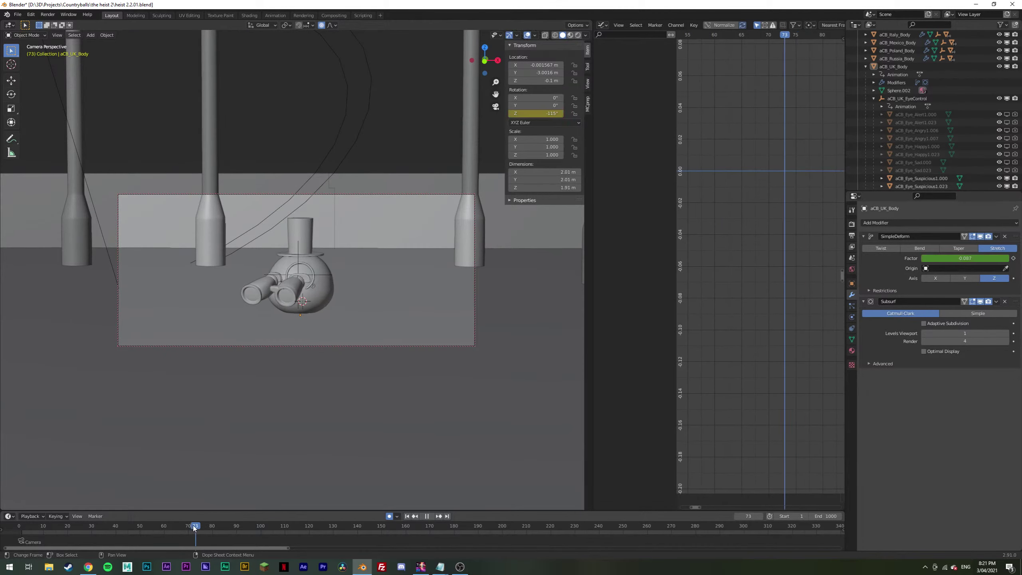
{"action": "key", "text": "space"}
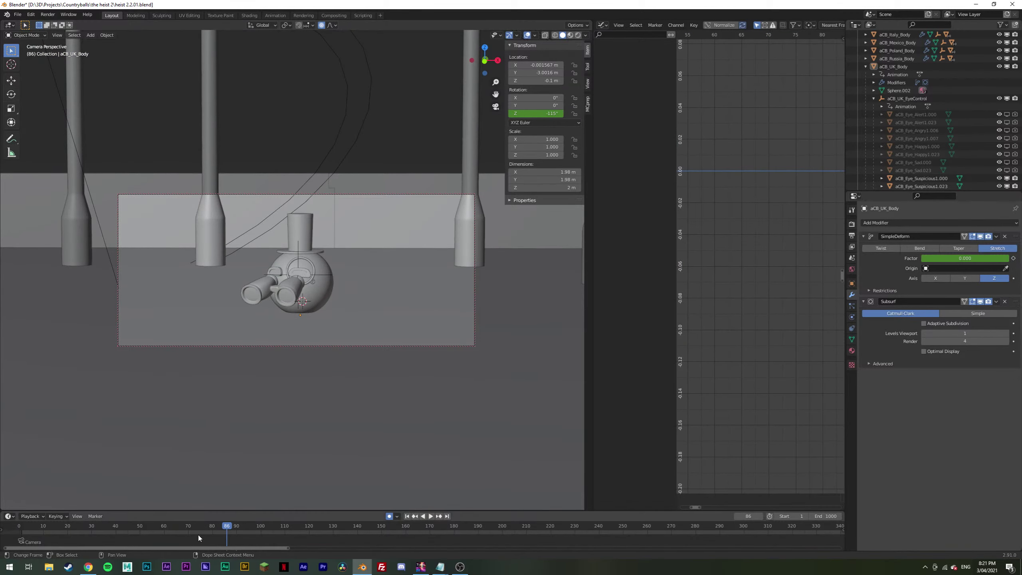
{"action": "left_click", "coordinate": [152, 524]}
{"action": "key", "text": "space"}
Step: Go to frame 60, select the binoculars and keyframe their location and rotation
{"action": "left_click", "coordinate": [174, 526]}
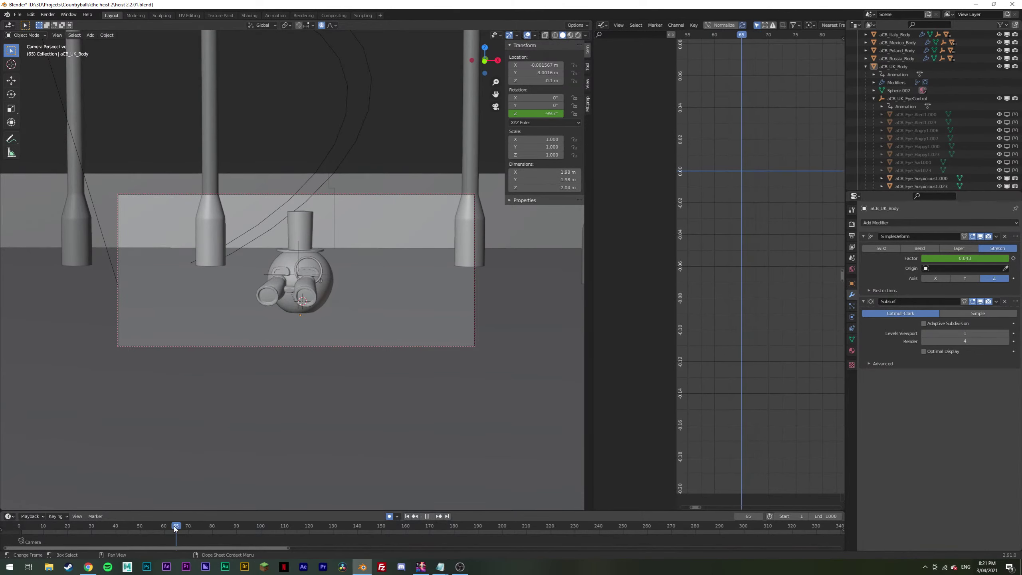
{"action": "left_click_drag", "start_coordinate": [174, 526], "coordinate": [163, 529]}
{"action": "key", "text": "space"}
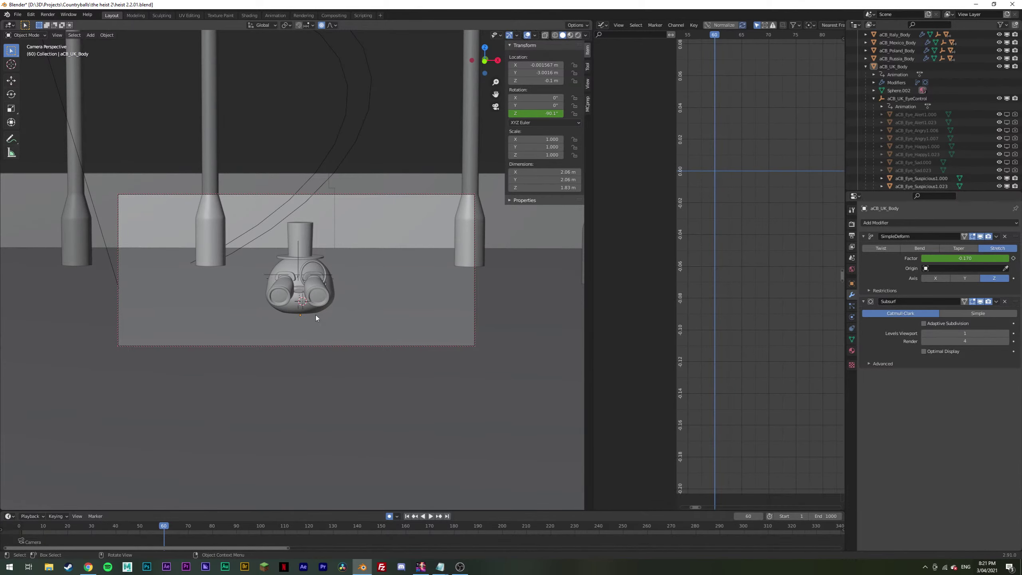
{"action": "left_click", "coordinate": [316, 300]}
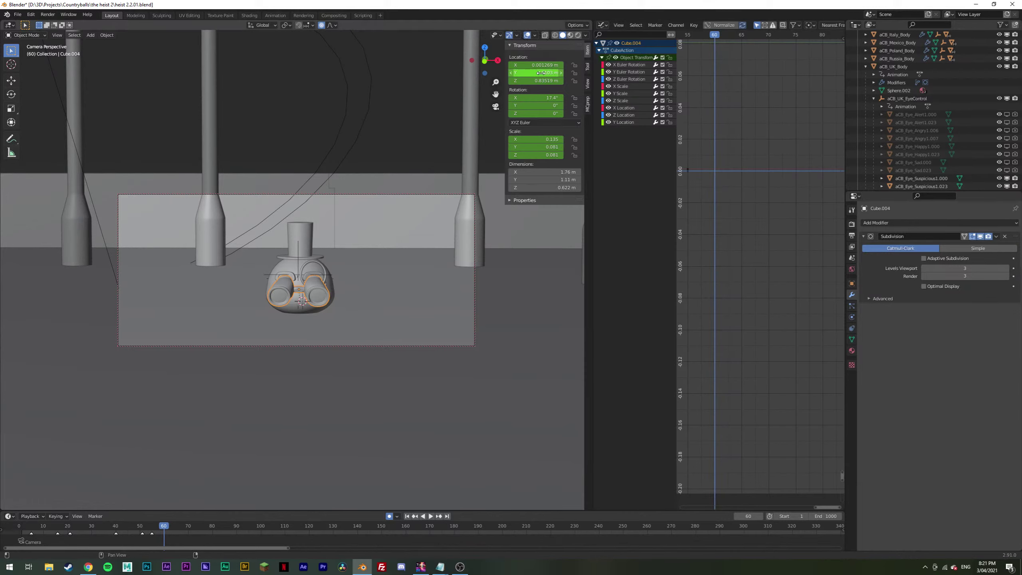
Step: At frame 73, lower the binoculars to Z 0.51519 m, set X rotation to 22.1° and keyframe location and rotation
{"action": "key", "text": "space"}
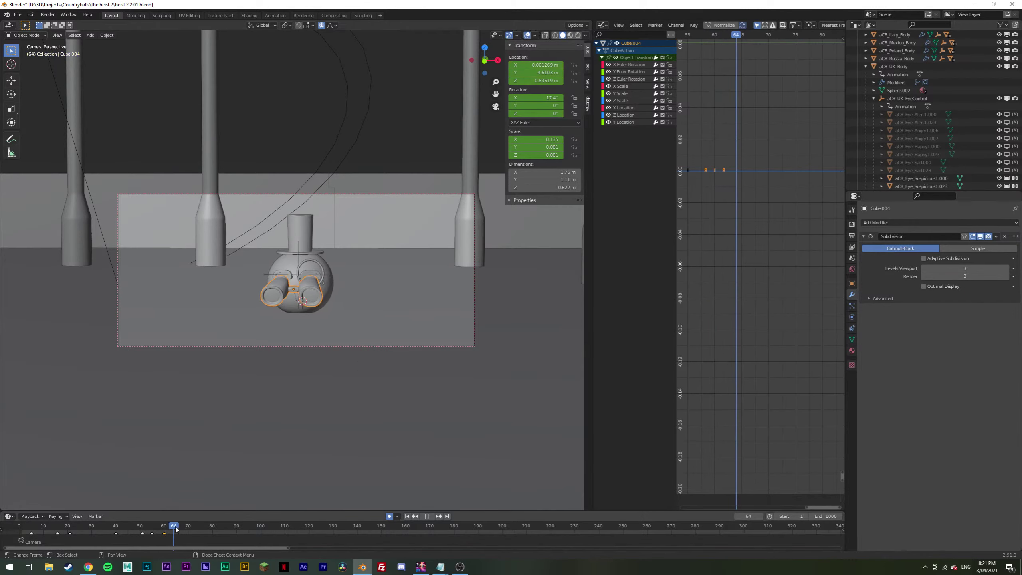
{"action": "left_click_drag", "start_coordinate": [199, 528], "coordinate": [195, 527]}
{"action": "key", "text": "space"}
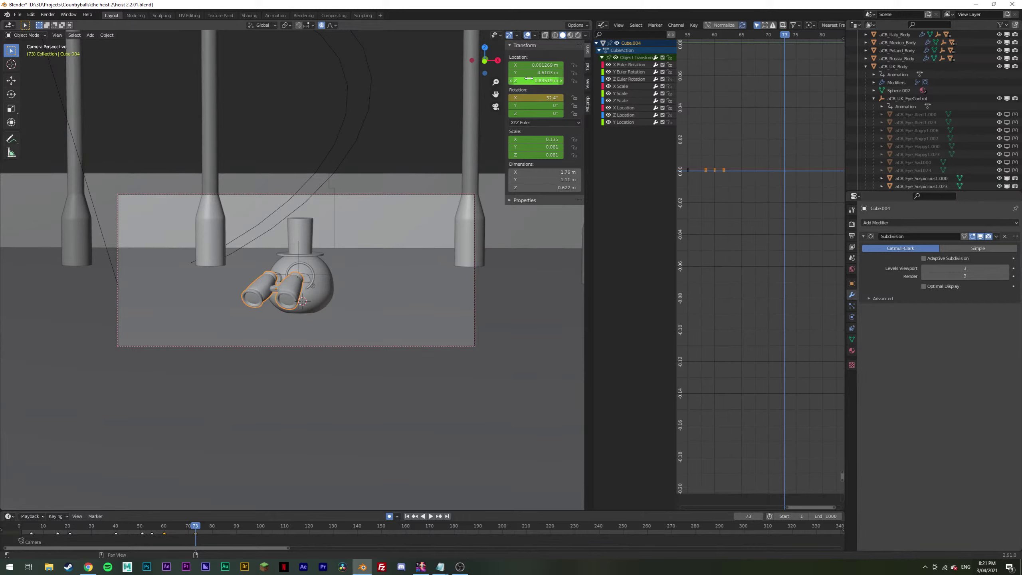
{"action": "left_click_drag", "start_coordinate": [528, 79], "coordinate": [497, 79]}
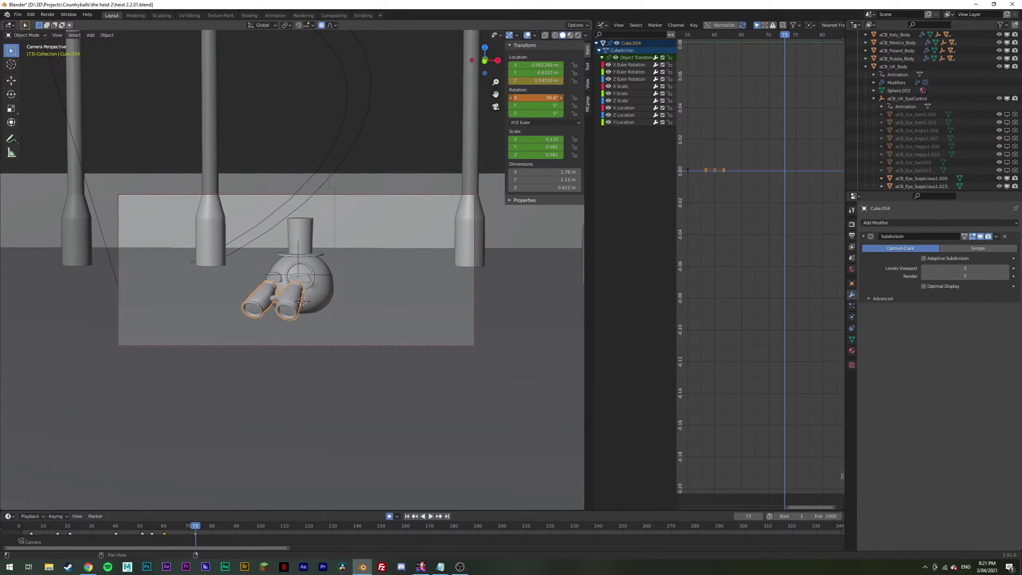
{"action": "left_click_drag", "start_coordinate": [543, 81], "coordinate": [517, 80]}
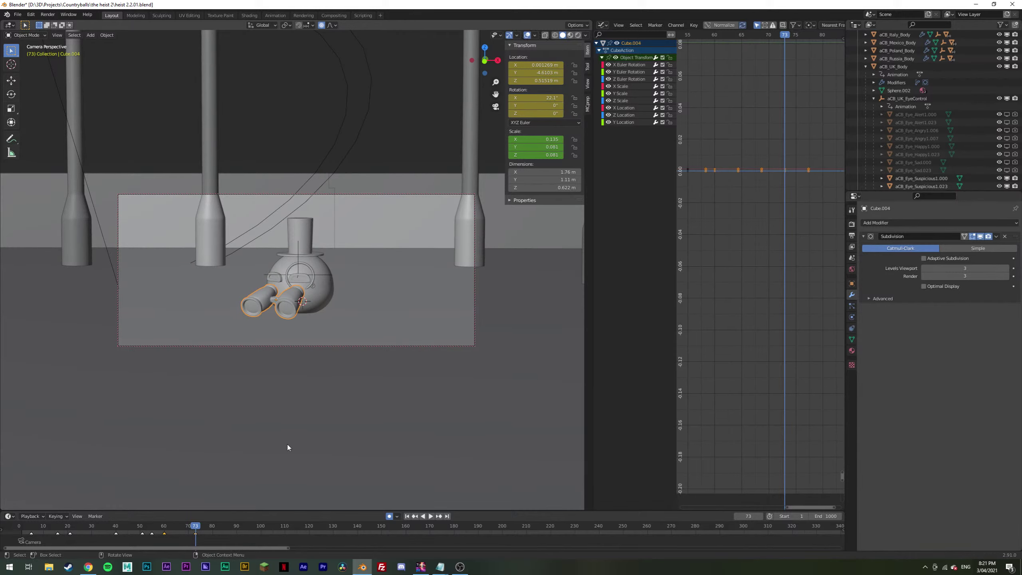
Step: Shift the binoculars' keyframe from frame 60 to about frame 63 and replay their lowering motion
{"action": "key", "text": "space"}
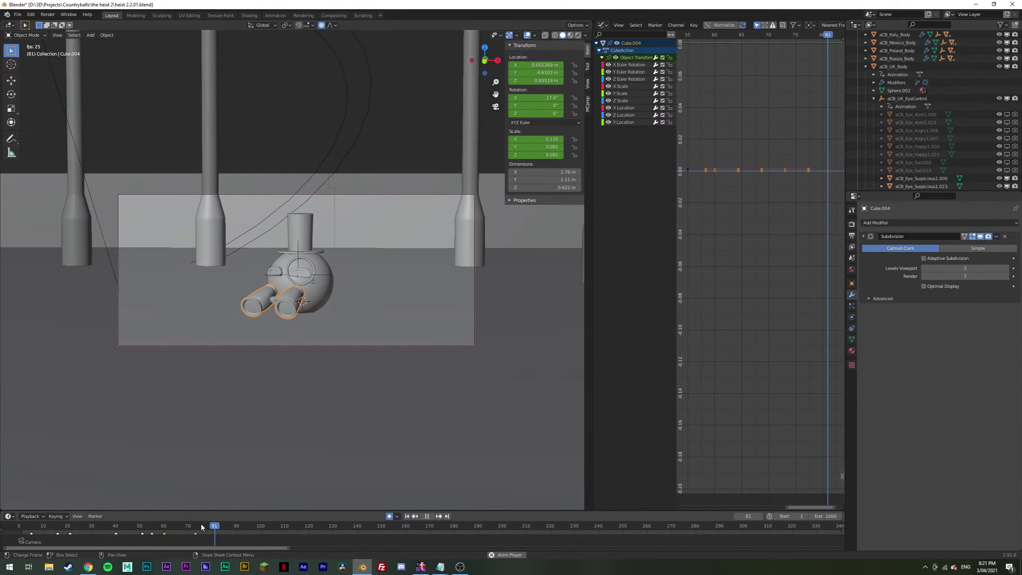
{"action": "left_click", "coordinate": [388, 304]}
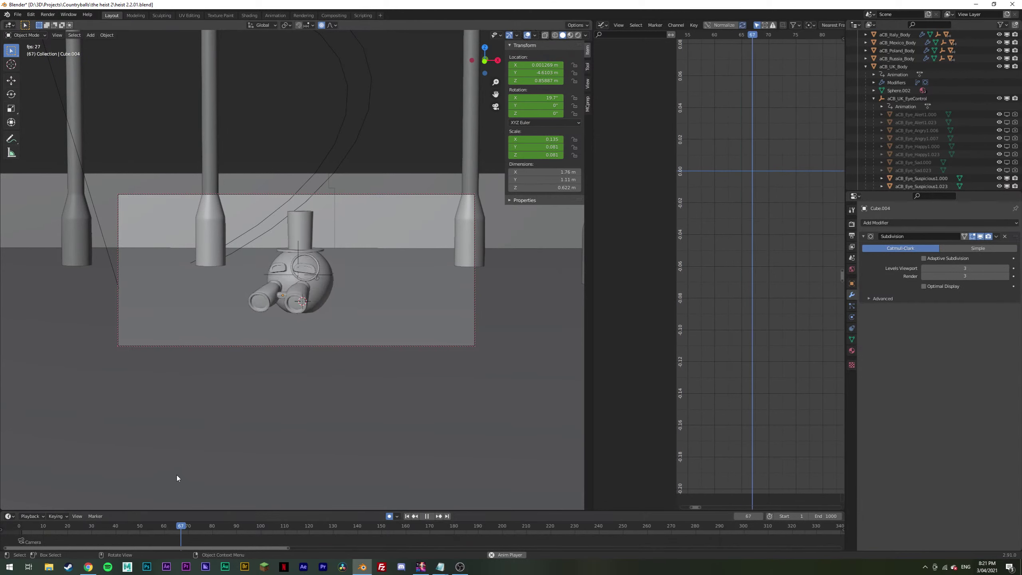
{"action": "key", "text": "ctrl+z"}
{"action": "key", "text": "space"}
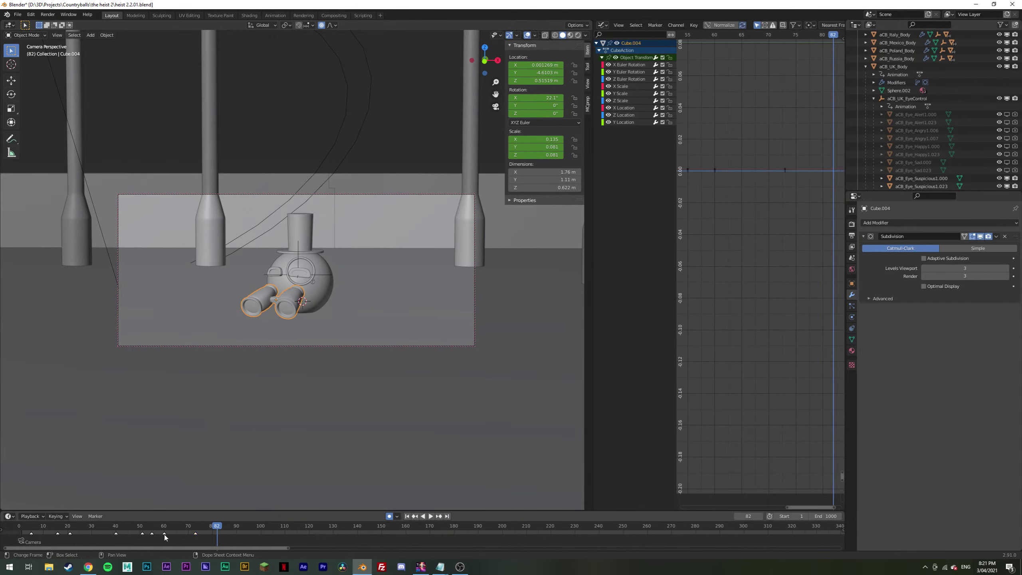
{"action": "left_click", "coordinate": [165, 535]}
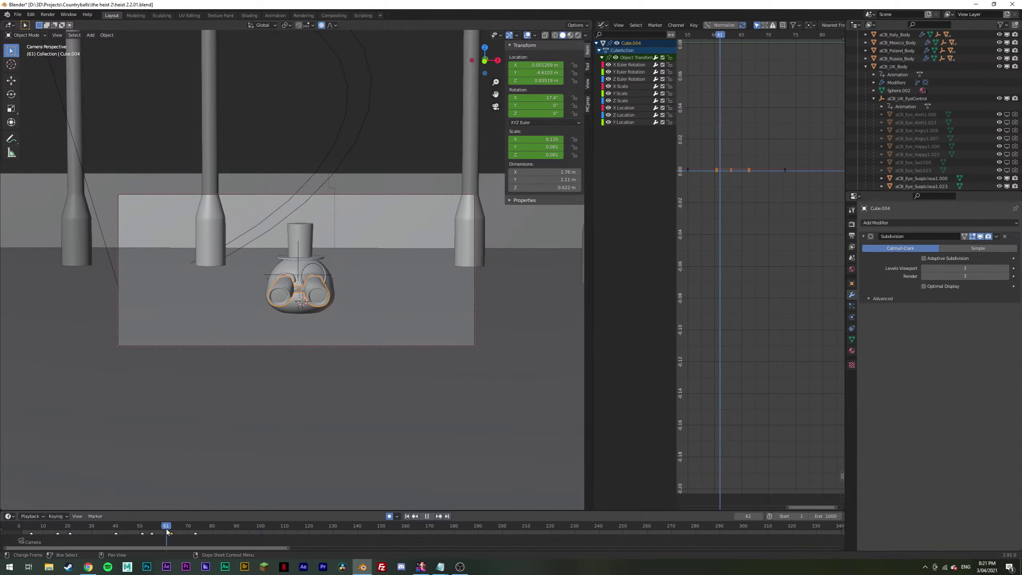
{"action": "key", "text": "space"}
{"action": "key", "text": "space"}
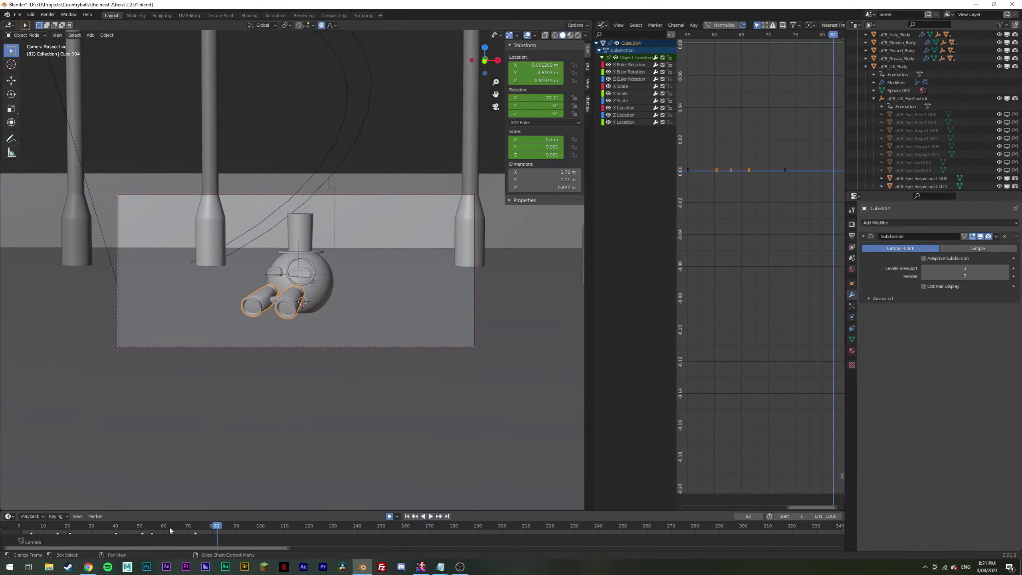
Step: Deselect the binoculars and replay the turn from about frame 50 in the camera view to check the lowering
{"action": "left_click", "coordinate": [141, 524]}
{"action": "left_click", "coordinate": [294, 136]}
{"action": "key", "text": "space"}
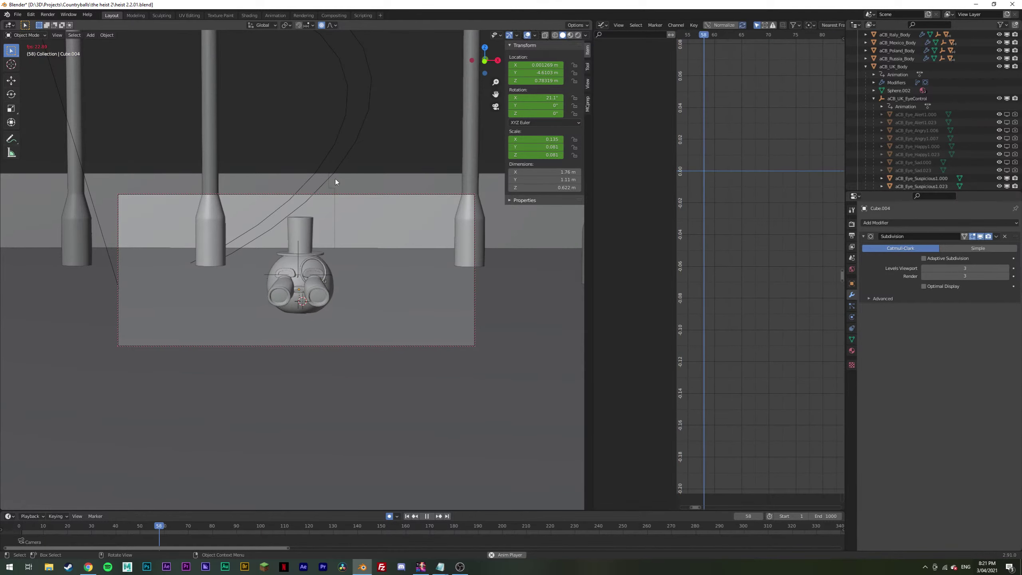
{"action": "left_click_drag", "start_coordinate": [149, 525], "coordinate": [116, 503]}
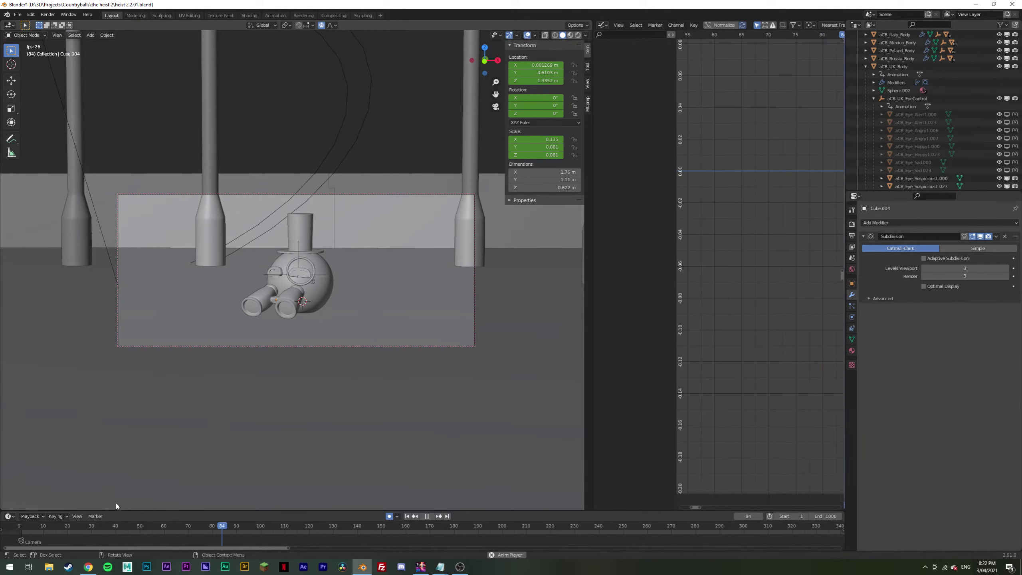
{"action": "key", "text": "space"}
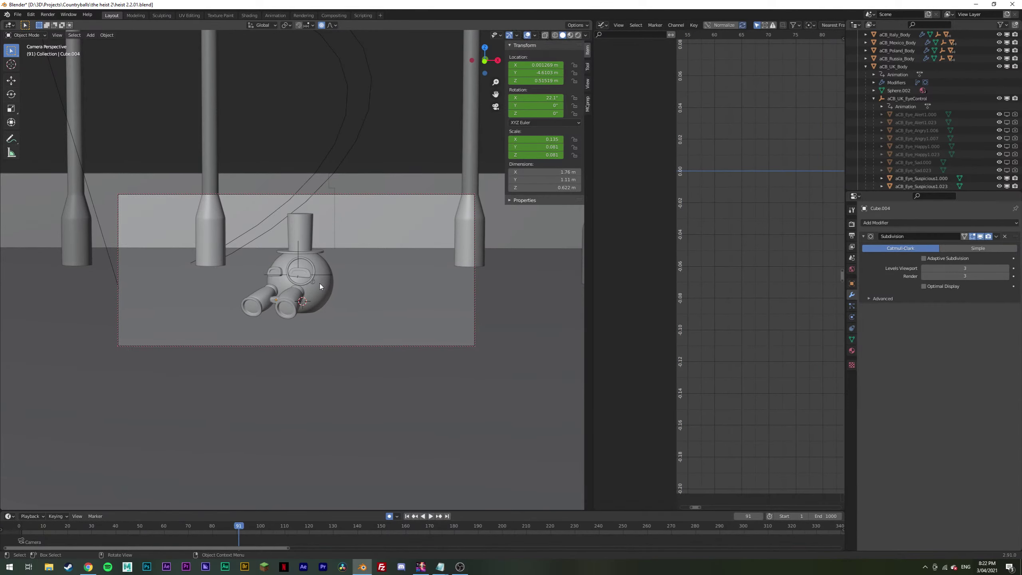
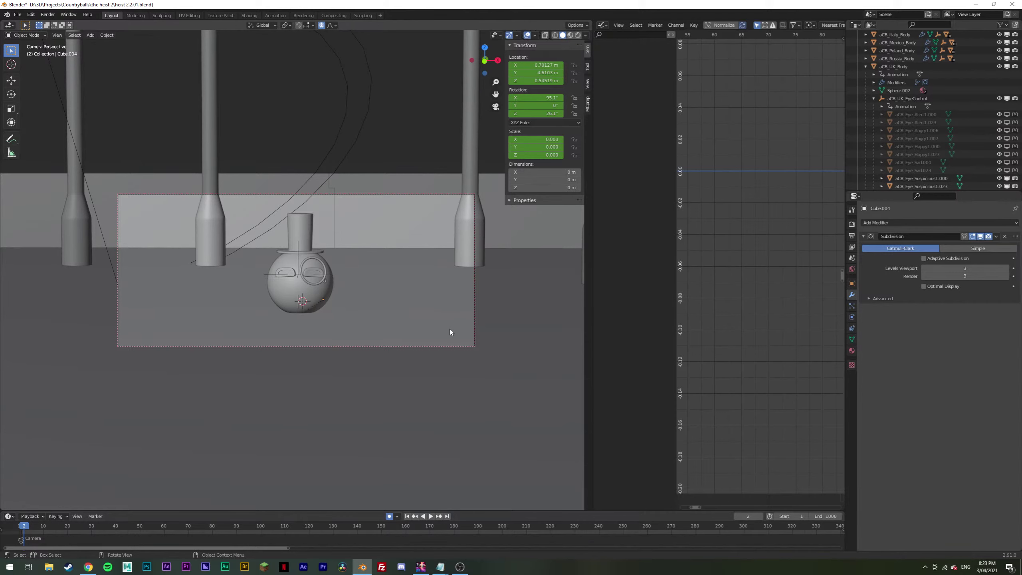
Step: Leave the current camera view, select Camera.002 facing the group of countryballs and make it the active camera
{"action": "key", "text": "KP_0"}
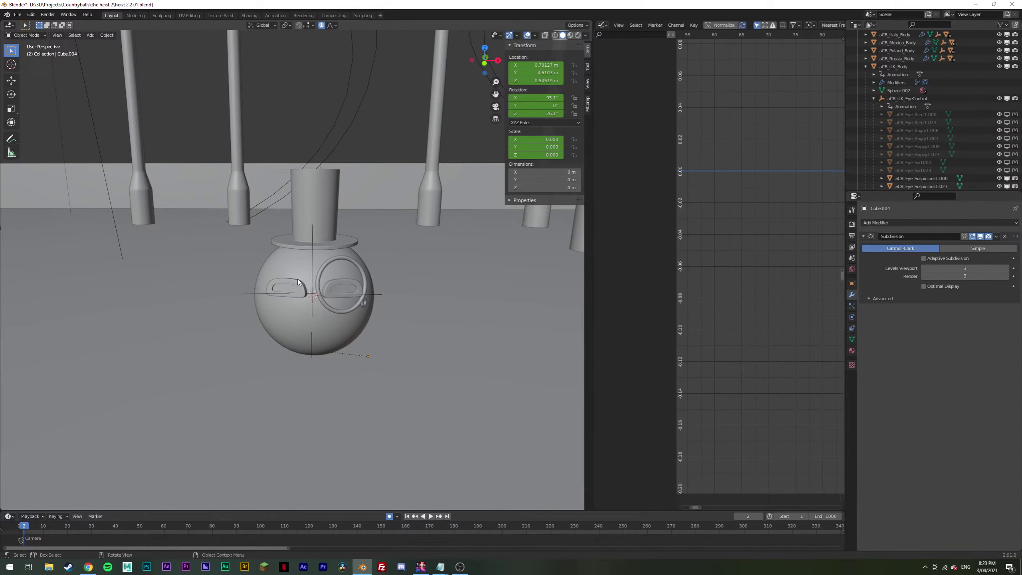
{"action": "scroll", "coordinate": [297, 279], "scroll_direction": "down", "scroll_amount": 5}
{"action": "middle_click_drag", "start_coordinate": [315, 279], "coordinate": [297, 357]}
{"action": "scroll", "coordinate": [249, 288], "scroll_direction": "up", "scroll_amount": 3}
{"action": "left_click", "coordinate": [306, 359]}
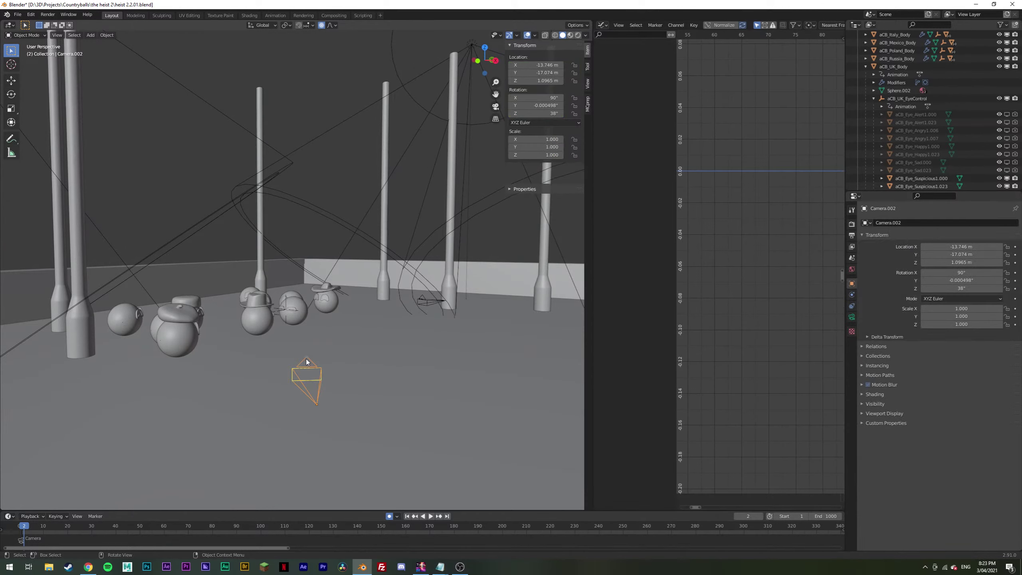
{"action": "key", "text": "ctrl+KP_0"}
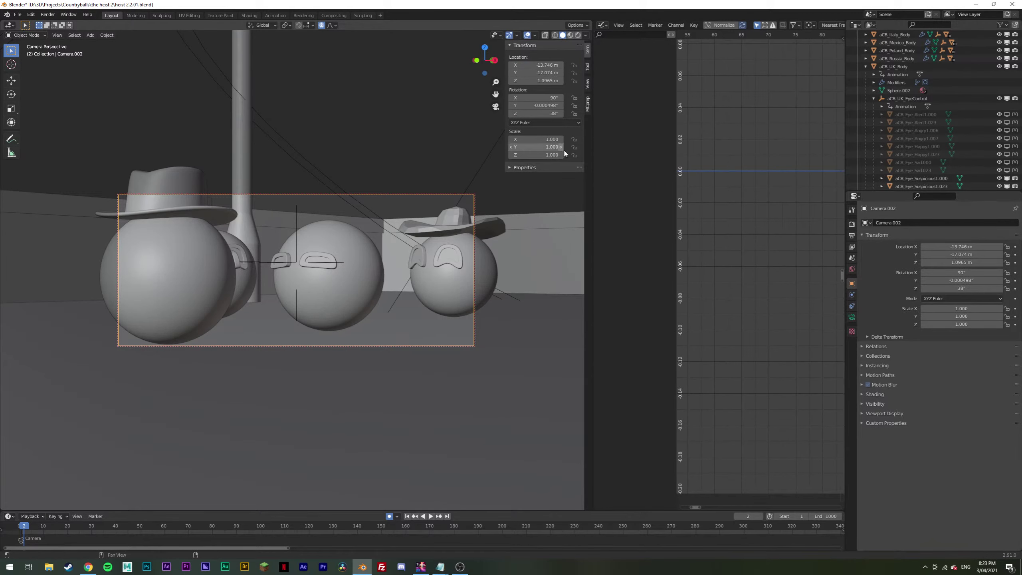
Step: Turn off the Camera to View lock
{"action": "key", "text": "n"}
{"action": "key", "text": "n"}
{"action": "left_click", "coordinate": [588, 84]}
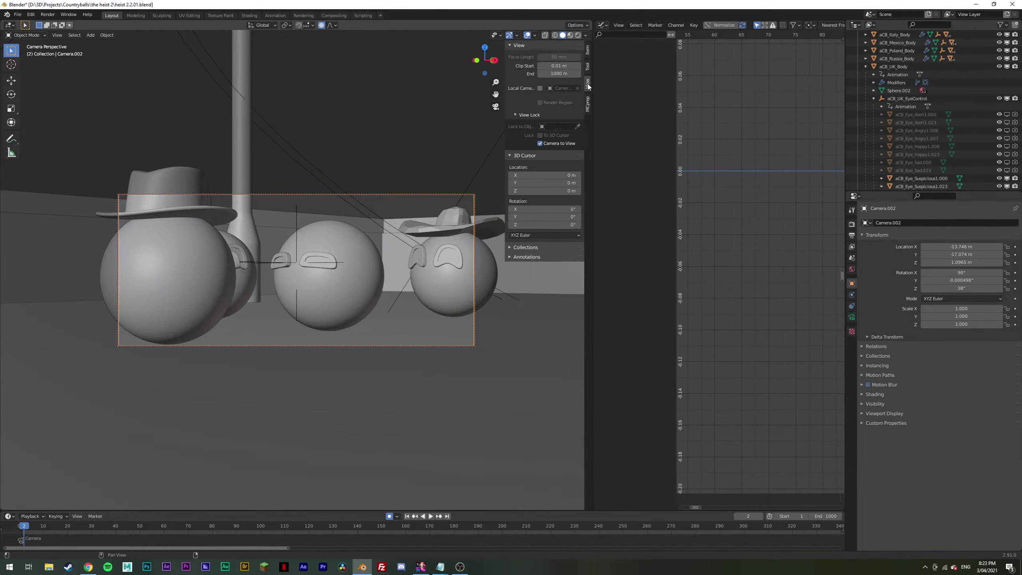
{"action": "left_click", "coordinate": [540, 143]}
Step: Preview the Camera.002 shot in rendered shading, return to solid shading and view the countryball group from outside the camera
{"action": "scroll", "coordinate": [380, 235], "scroll_direction": "up", "scroll_amount": 2}
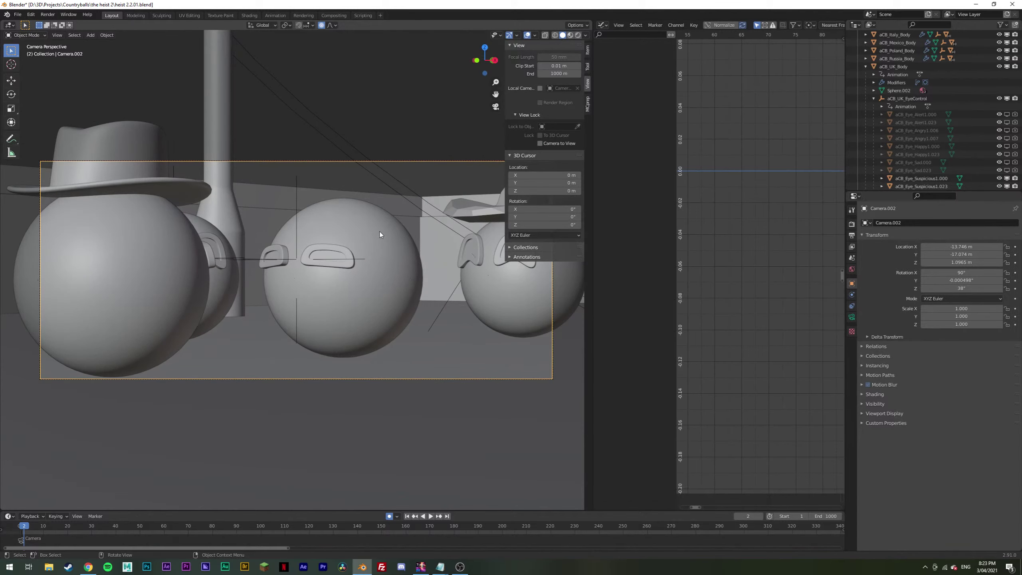
{"action": "left_click", "coordinate": [578, 35]}
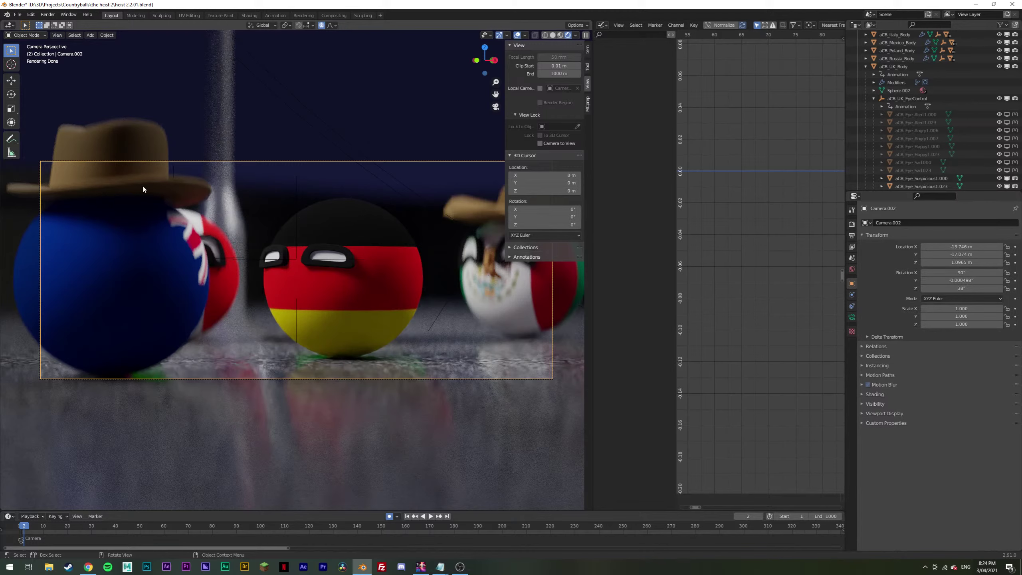
{"action": "left_click", "coordinate": [553, 35]}
{"action": "key", "text": "KP_0"}
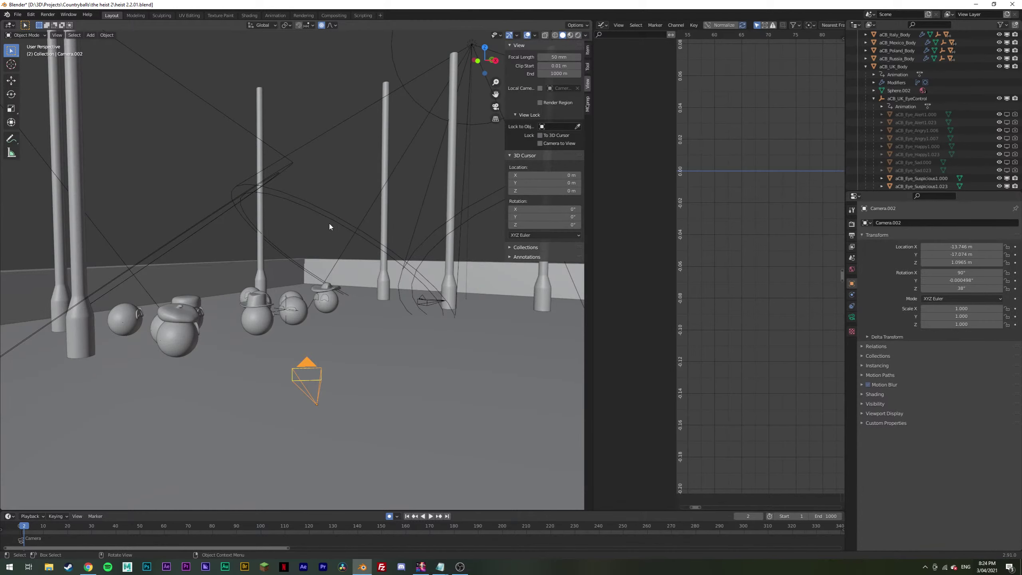
{"action": "middle_click_drag", "start_coordinate": [329, 222], "coordinate": [325, 347]}
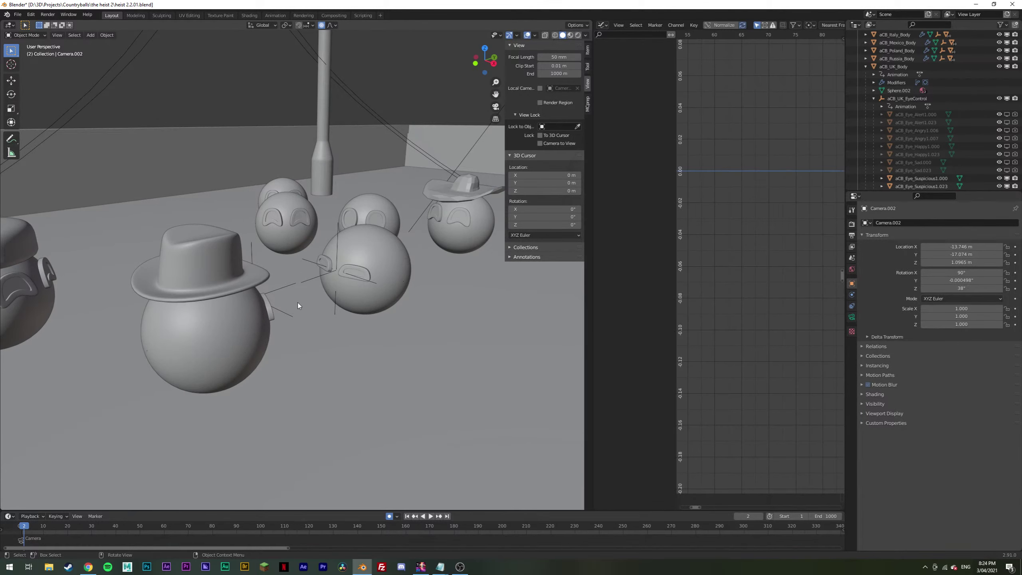
Step: Select the camera facing the UK countryball, make it the active camera and preview its shot in rendered shading
{"action": "scroll", "coordinate": [319, 291], "scroll_direction": "down", "scroll_amount": 10}
{"action": "middle_click_drag", "start_coordinate": [348, 300], "coordinate": [395, 306]}
{"action": "left_click", "coordinate": [410, 340]}
{"action": "key", "text": "KP_0"}
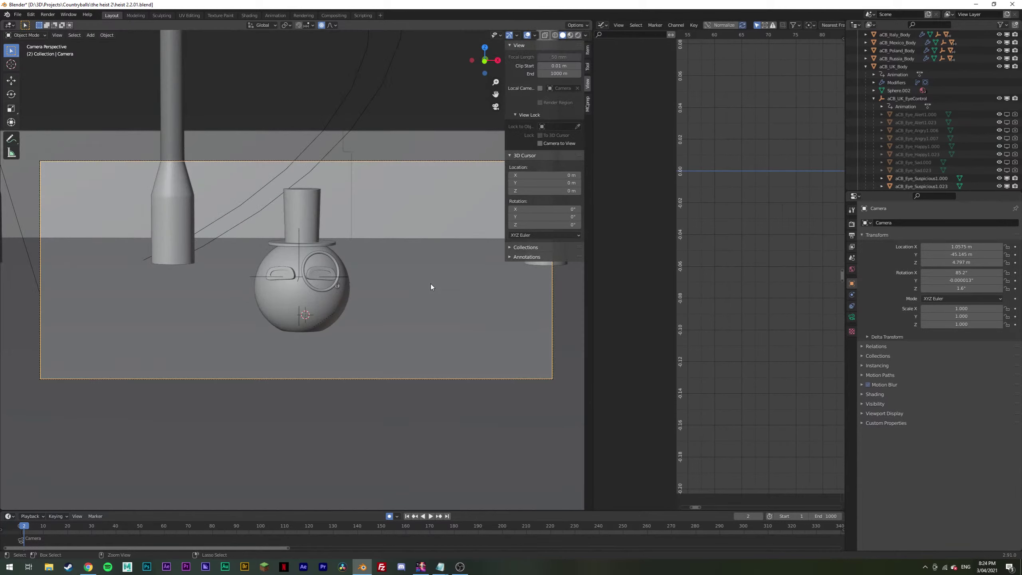
{"action": "left_click", "coordinate": [578, 35]}
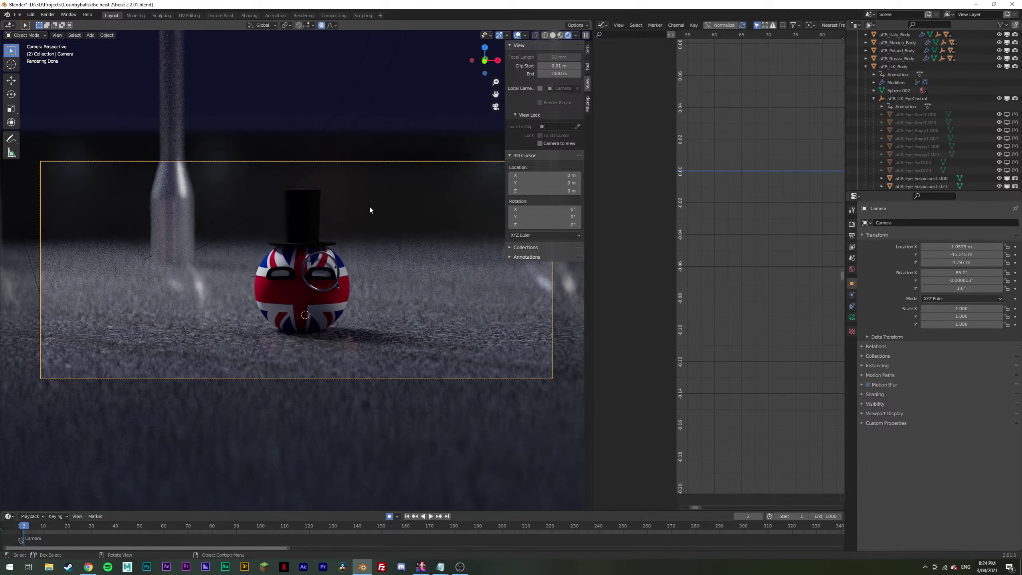
Step: Examine the rendered scene's lighting and the spacing between the UK countryball and the group from several angles outside the camera
{"action": "mouse_move", "coordinate": [369, 204]}
{"action": "middle_mouse_down"}
{"action": "mouse_move", "coordinate": [259, 267]}
{"action": "mouse_move", "coordinate": [185, 240]}
{"action": "mouse_move", "coordinate": [246, 233]}
{"action": "mouse_move", "coordinate": [322, 257]}
{"action": "mouse_move", "coordinate": [281, 257]}
{"action": "mouse_move", "coordinate": [273, 242]}
{"action": "middle_mouse_up"}
{"action": "scroll", "coordinate": [185, 239], "scroll_direction": "up", "scroll_amount": 3}
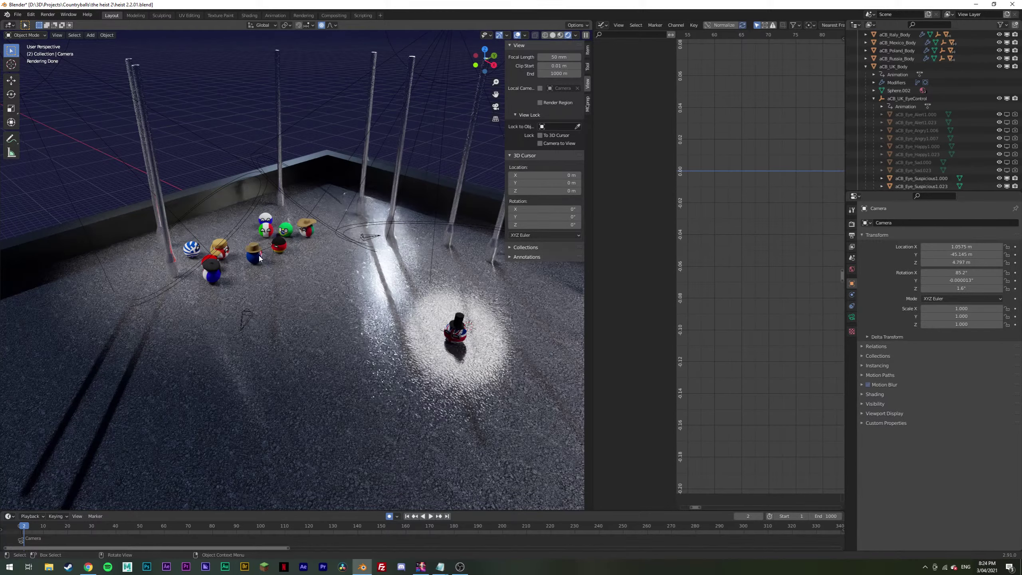
{"action": "scroll", "coordinate": [270, 264], "scroll_direction": "up", "scroll_amount": 2}
{"action": "scroll", "coordinate": [264, 279], "scroll_direction": "down", "scroll_amount": 2}
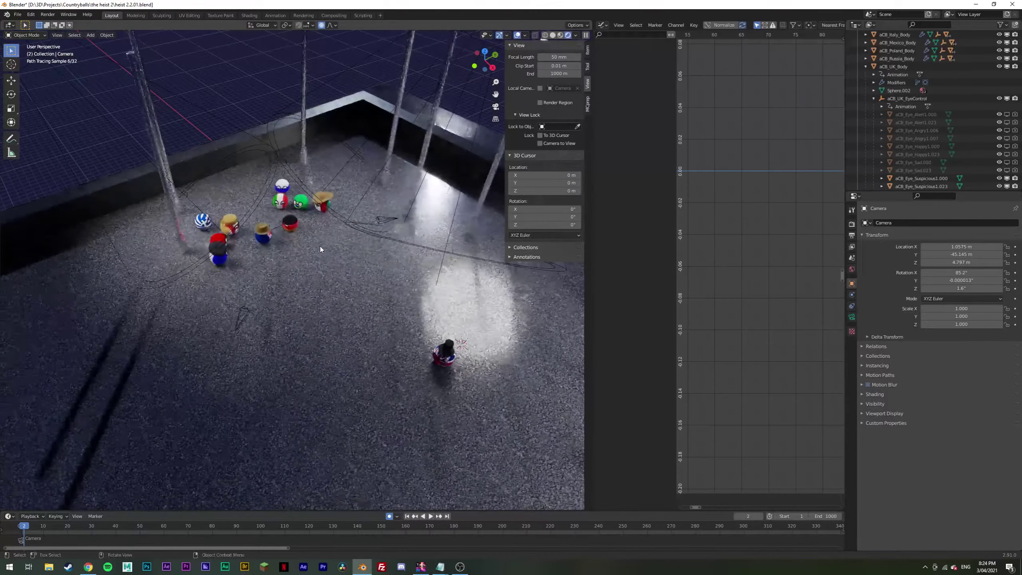
{"action": "middle_click_drag", "start_coordinate": [319, 246], "coordinate": [309, 204]}
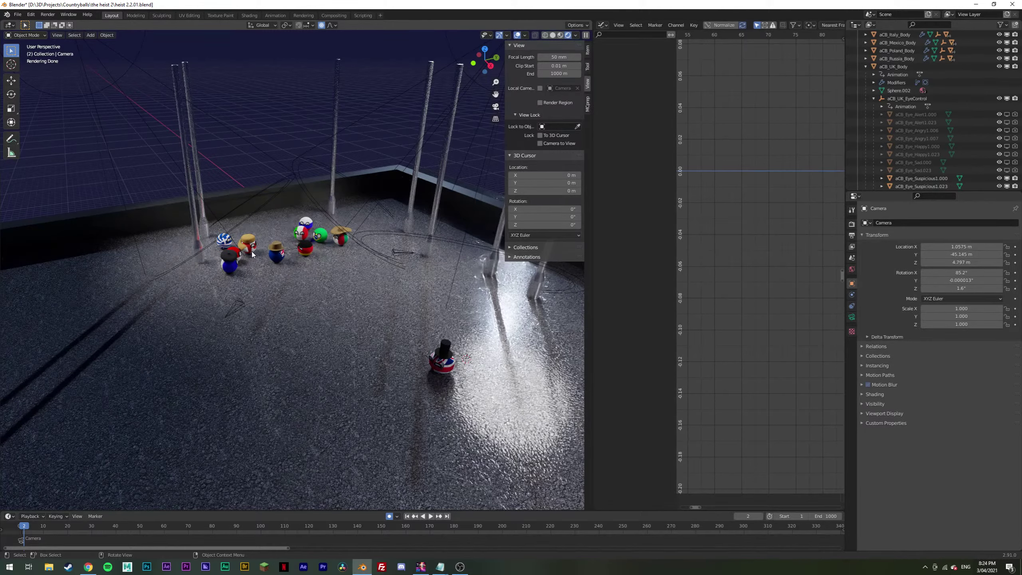
{"action": "middle_click_drag", "start_coordinate": [429, 414], "coordinate": [414, 325]}
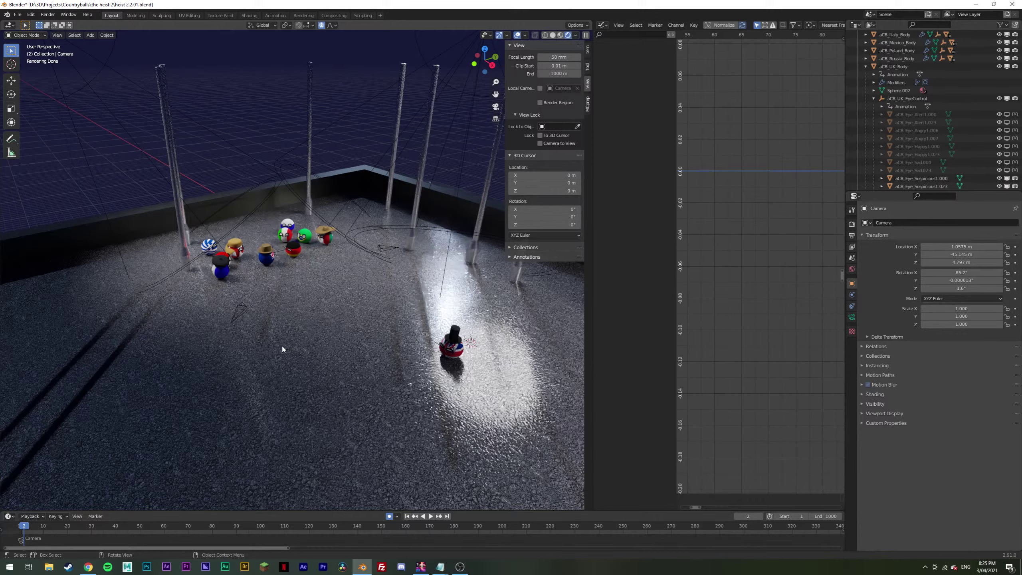
{"action": "mouse_move", "coordinate": [306, 367]}
{"action": "middle_mouse_down"}
{"action": "mouse_move", "coordinate": [406, 358]}
{"action": "mouse_move", "coordinate": [399, 318]}
{"action": "middle_mouse_up"}
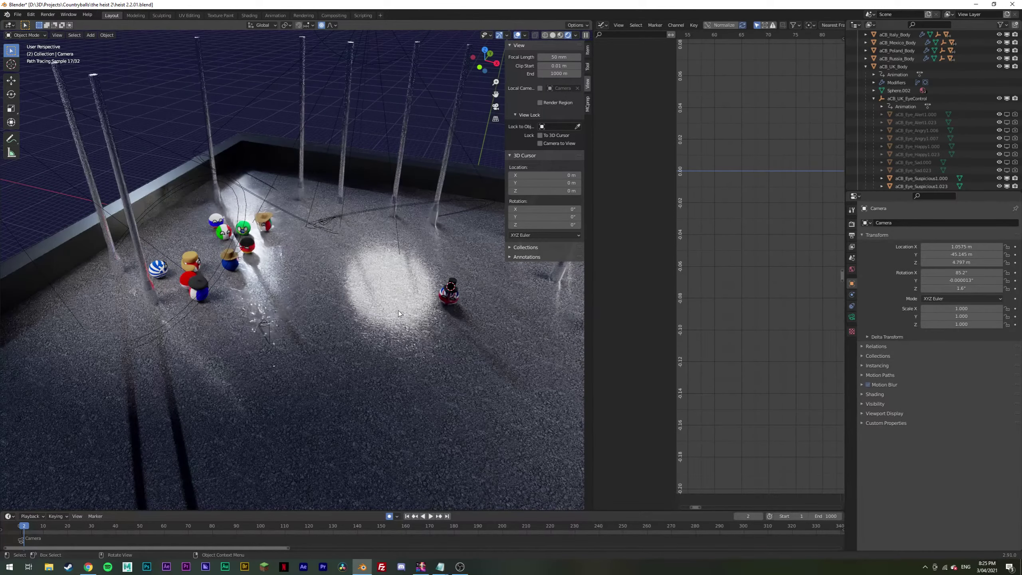
{"action": "mouse_move", "coordinate": [346, 310]}
{"action": "middle_mouse_down"}
{"action": "mouse_move", "coordinate": [268, 302]}
{"action": "mouse_move", "coordinate": [349, 337]}
{"action": "mouse_move", "coordinate": [259, 343]}
{"action": "mouse_move", "coordinate": [281, 348]}
{"action": "middle_mouse_up"}
Step: Inspect the group of countryballs up close in rendered shading, then return to the UK countryball's camera view
{"action": "scroll", "coordinate": [322, 355], "scroll_direction": "up", "scroll_amount": 5}
{"action": "scroll", "coordinate": [322, 355], "scroll_direction": "down", "scroll_amount": 5}
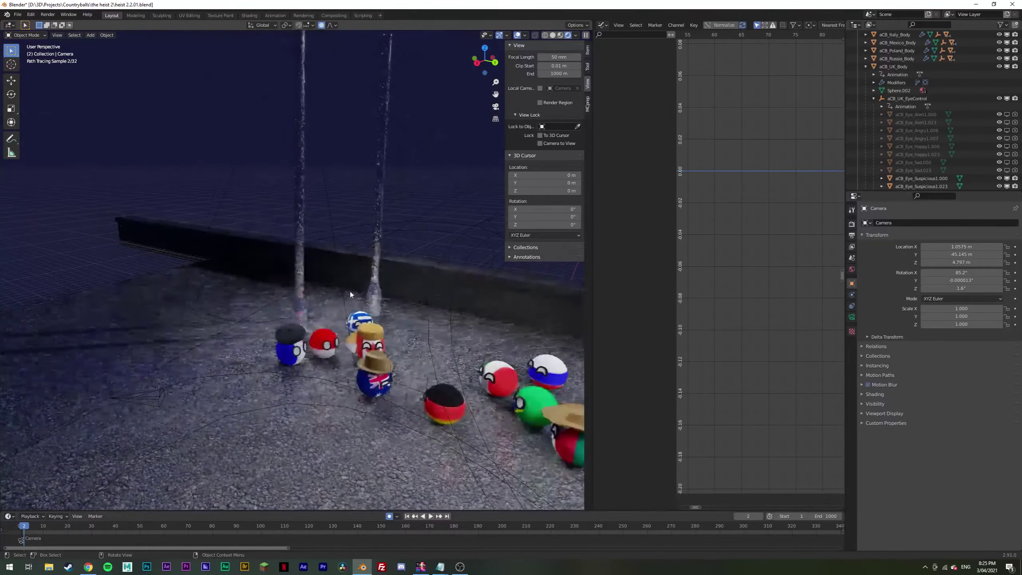
{"action": "middle_click_drag", "start_coordinate": [350, 289], "coordinate": [393, 269]}
{"action": "scroll", "coordinate": [349, 387], "scroll_direction": "up", "scroll_amount": 4}
{"action": "scroll", "coordinate": [349, 386], "scroll_direction": "down", "scroll_amount": 3}
{"action": "scroll", "coordinate": [394, 269], "scroll_direction": "up", "scroll_amount": 5}
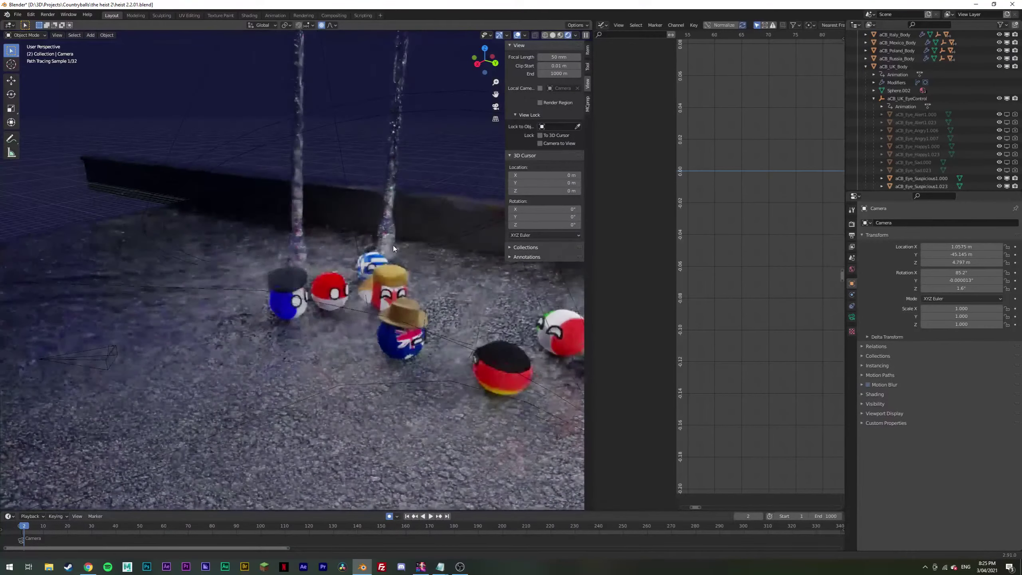
{"action": "scroll", "coordinate": [393, 269], "scroll_direction": "up", "scroll_amount": 4}
{"action": "scroll", "coordinate": [299, 291], "scroll_direction": "down", "scroll_amount": 2}
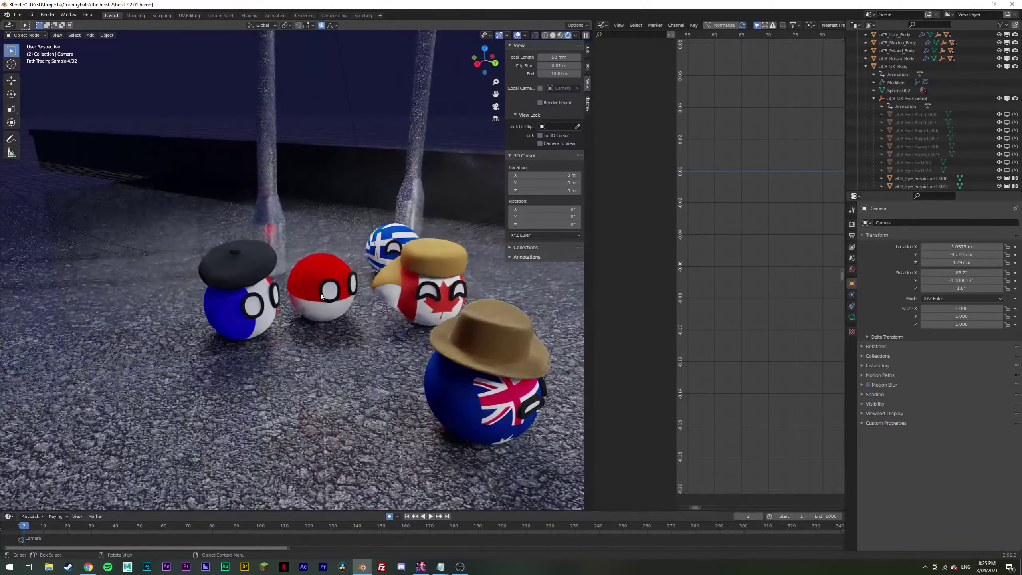
{"action": "scroll", "coordinate": [324, 286], "scroll_direction": "down", "scroll_amount": 3}
{"action": "scroll", "coordinate": [324, 286], "scroll_direction": "down", "scroll_amount": 5}
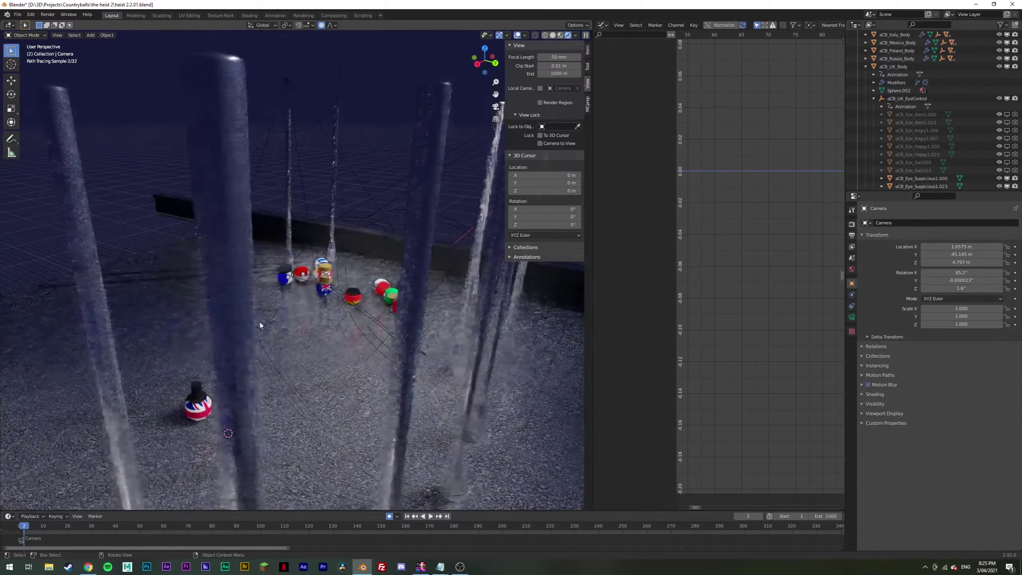
{"action": "middle_click_drag", "start_coordinate": [260, 322], "coordinate": [441, 331]}
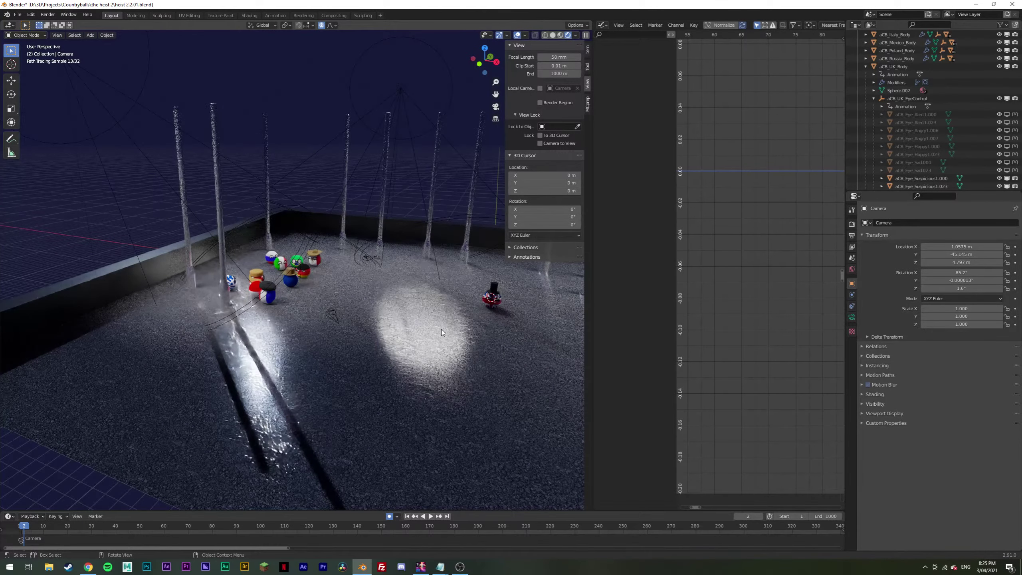
{"action": "key", "text": "KP_0"}
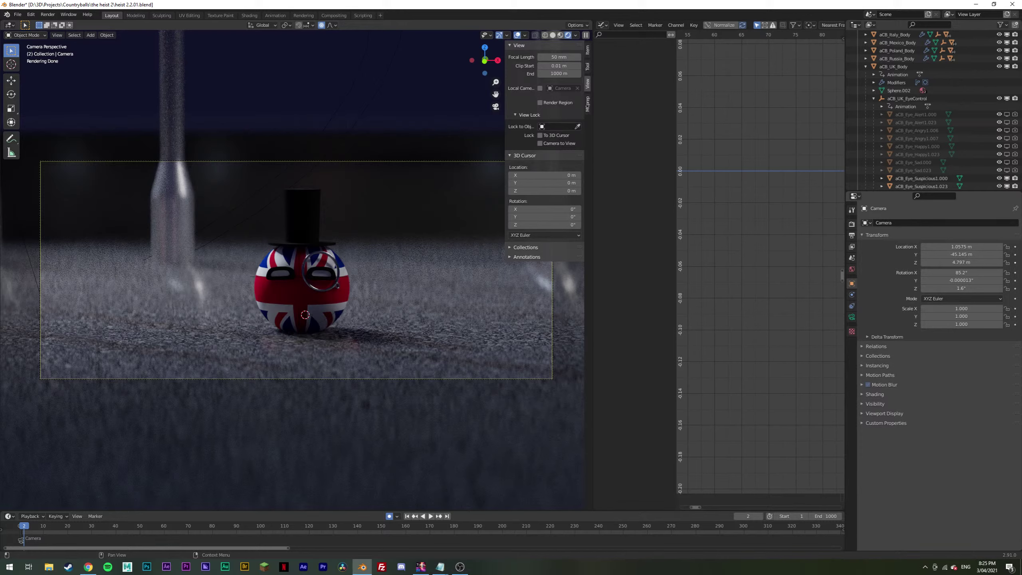
Step: Compare the UK countryball's camera framing with a wide rendered view of the whole scene
{"action": "key", "text": "alt+Tab"}
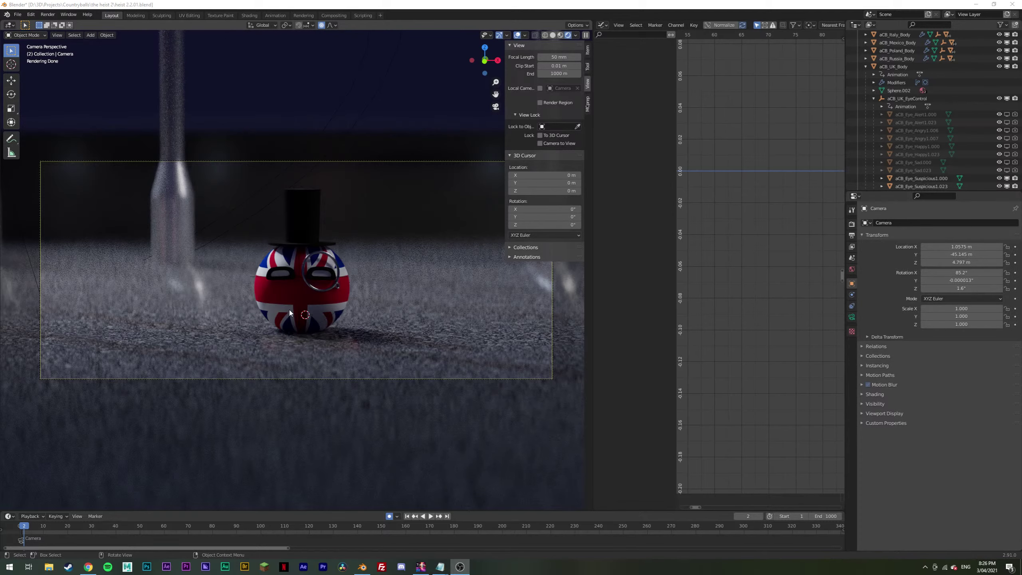
{"action": "left_click", "coordinate": [321, 49]}
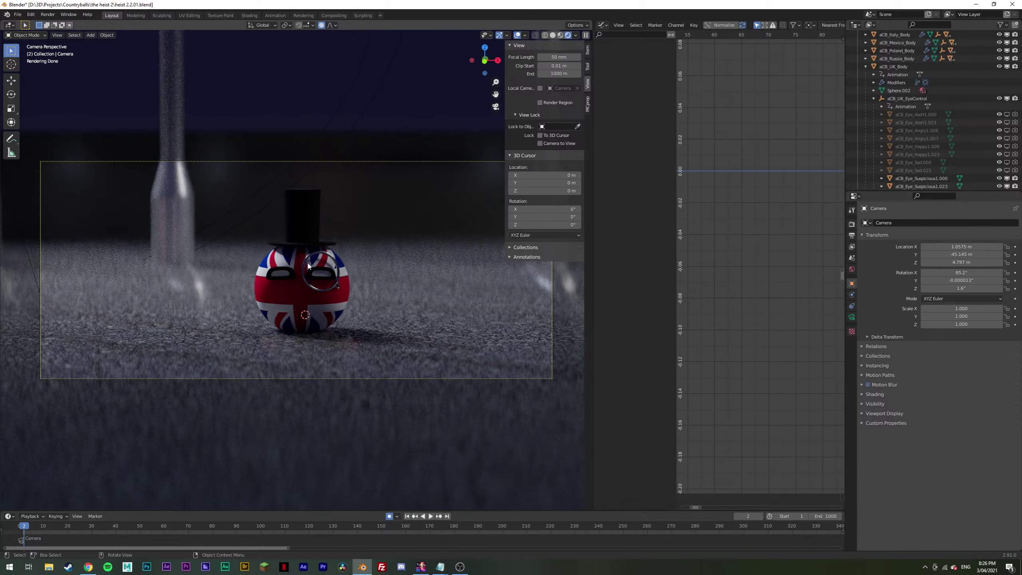
{"action": "middle_click_drag", "start_coordinate": [308, 314], "coordinate": [304, 347]}
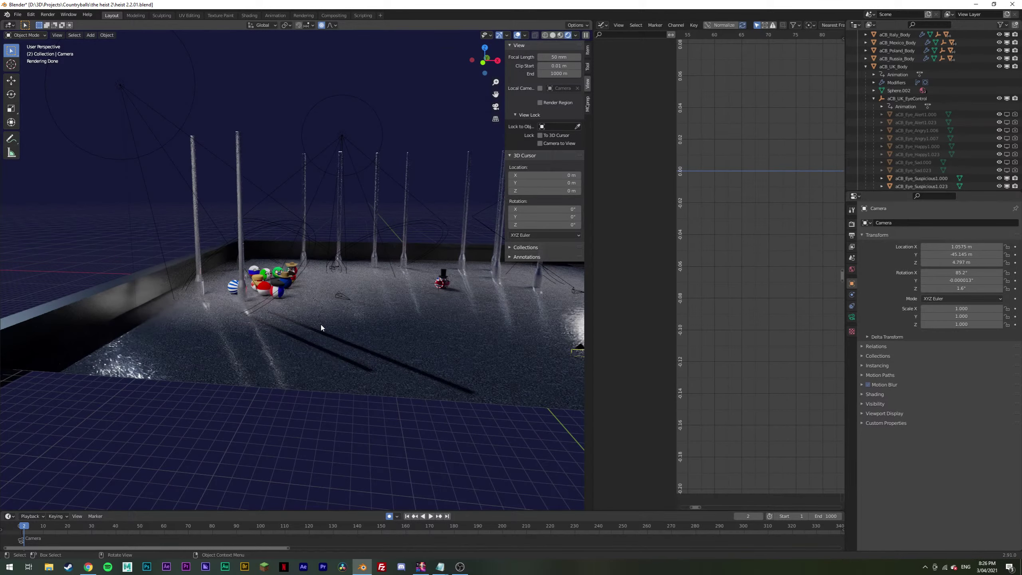
{"action": "key", "text": "KP_0"}
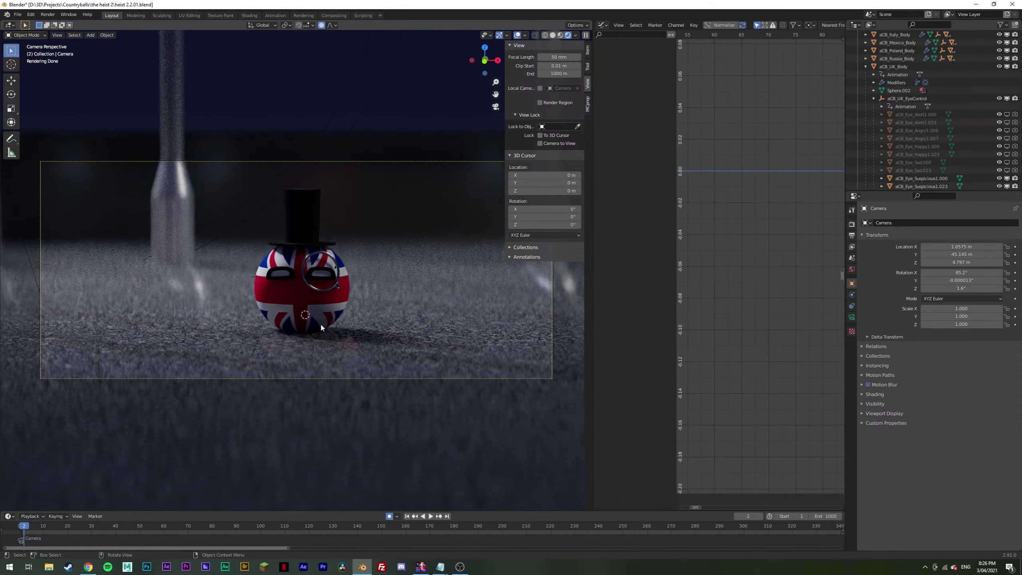
{"action": "key", "text": "KP_0"}
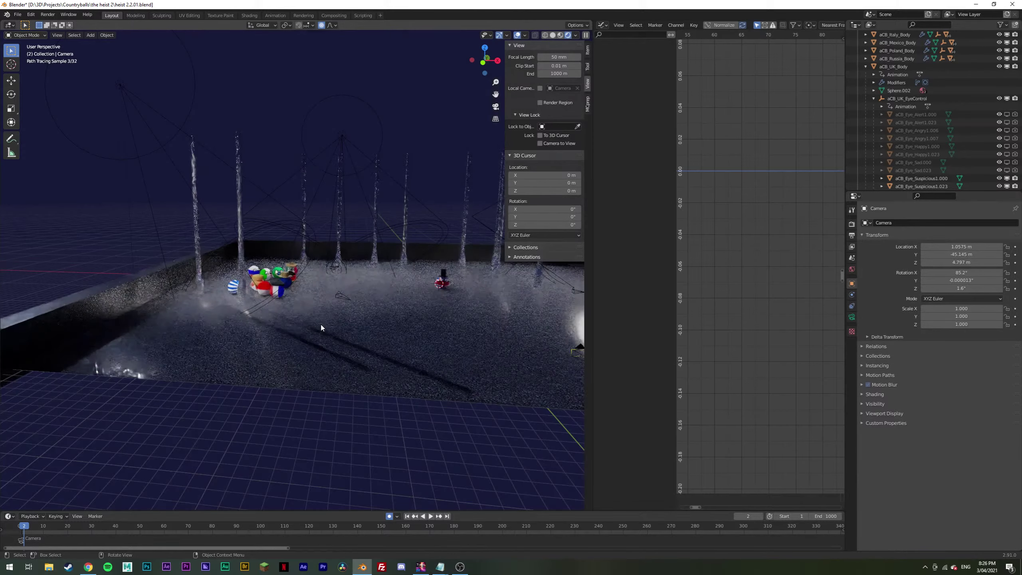
Step: Examine the countryball group from low, near-ground angles in rendered shading, then return to the camera view
{"action": "mouse_move", "coordinate": [320, 323]}
{"action": "middle_mouse_down"}
{"action": "mouse_move", "coordinate": [289, 323]}
{"action": "mouse_move", "coordinate": [235, 222]}
{"action": "mouse_move", "coordinate": [293, 275]}
{"action": "mouse_move", "coordinate": [315, 328]}
{"action": "mouse_move", "coordinate": [315, 301]}
{"action": "middle_mouse_up"}
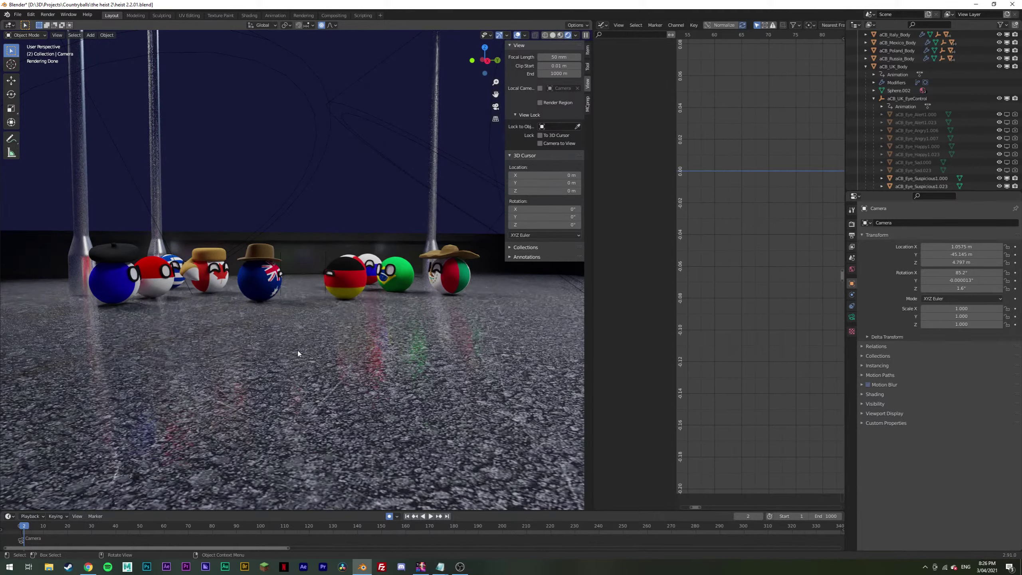
{"action": "scroll", "coordinate": [272, 351], "scroll_direction": "up", "scroll_amount": 5}
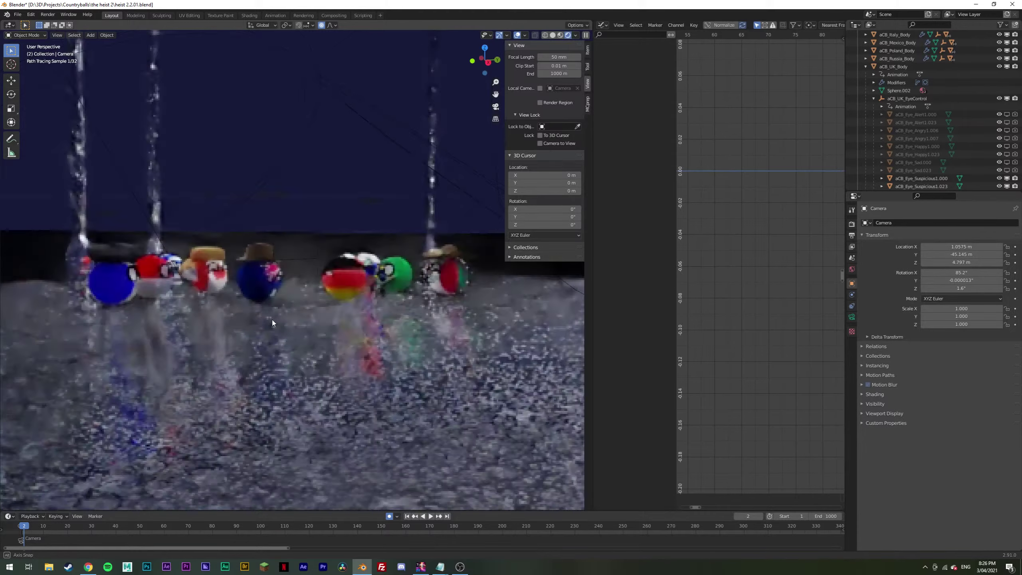
{"action": "scroll", "coordinate": [269, 268], "scroll_direction": "down", "scroll_amount": 5}
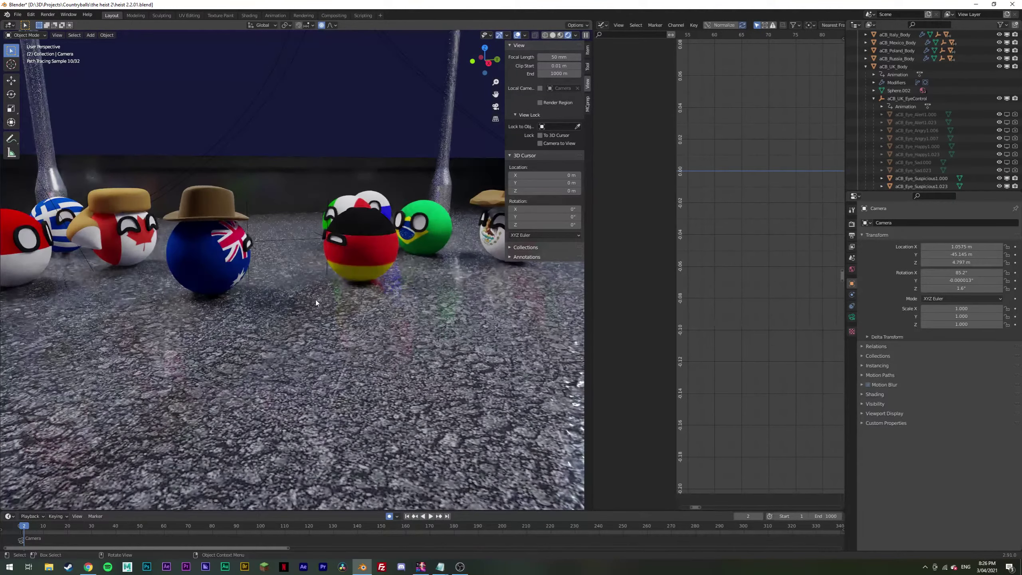
{"action": "scroll", "coordinate": [297, 305], "scroll_direction": "down", "scroll_amount": 4}
{"action": "scroll", "coordinate": [297, 308], "scroll_direction": "down", "scroll_amount": 3}
{"action": "mouse_move", "coordinate": [291, 338]}
{"action": "middle_mouse_down"}
{"action": "mouse_move", "coordinate": [300, 283]}
{"action": "mouse_move", "coordinate": [304, 362]}
{"action": "mouse_move", "coordinate": [374, 319]}
{"action": "mouse_move", "coordinate": [391, 280]}
{"action": "middle_mouse_up"}
{"action": "scroll", "coordinate": [351, 343], "scroll_direction": "up", "scroll_amount": 3}
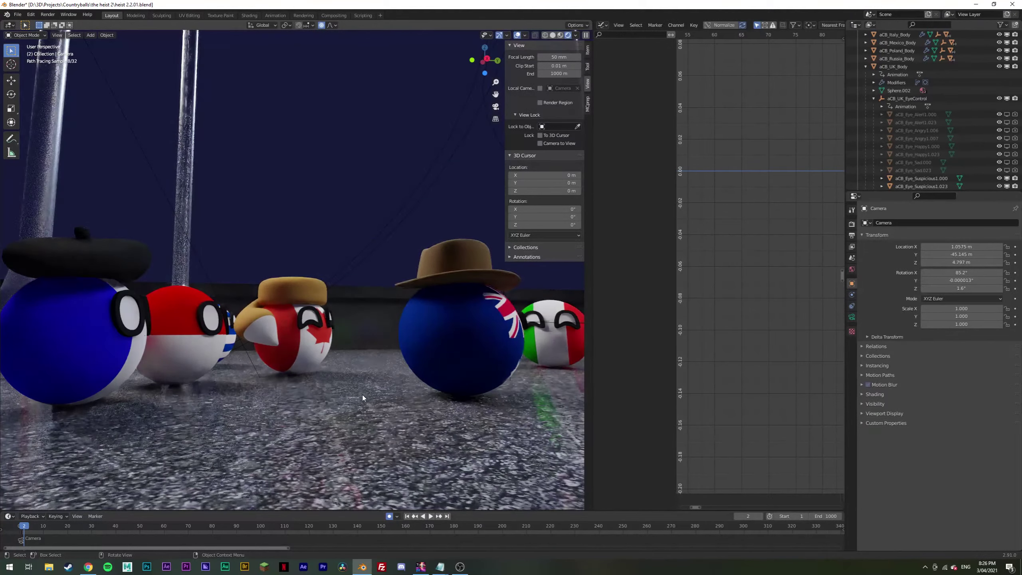
{"action": "scroll", "coordinate": [386, 391], "scroll_direction": "down", "scroll_amount": 2}
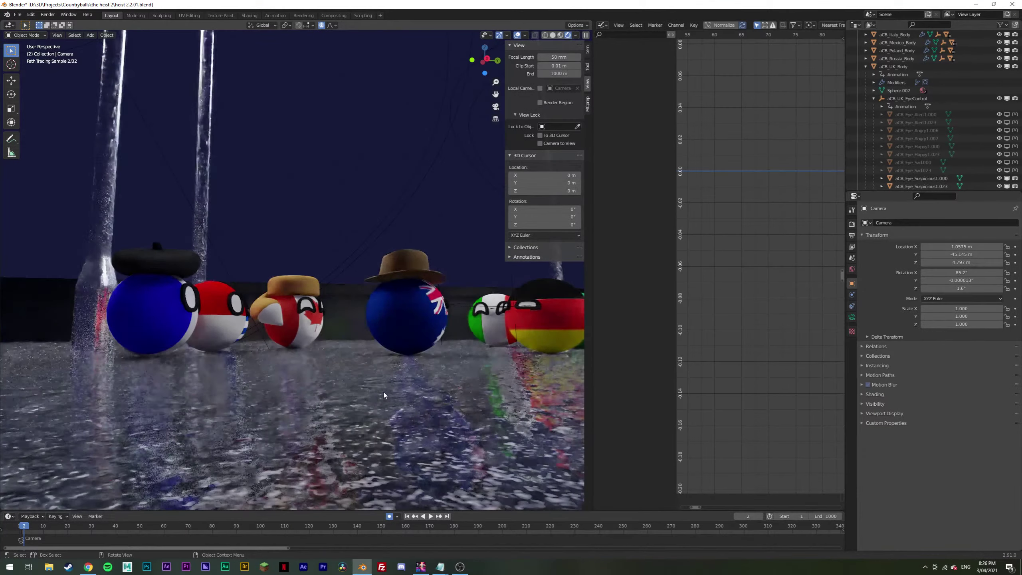
{"action": "mouse_move", "coordinate": [424, 376]}
{"action": "middle_mouse_down"}
{"action": "mouse_move", "coordinate": [287, 367]}
{"action": "mouse_move", "coordinate": [344, 373]}
{"action": "middle_mouse_up"}
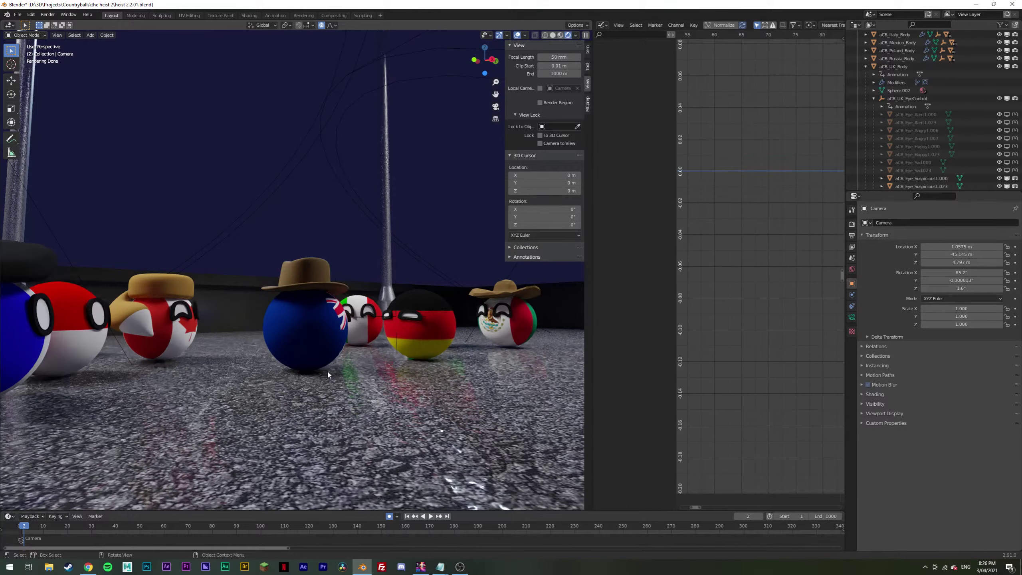
{"action": "key", "text": "KP_0"}
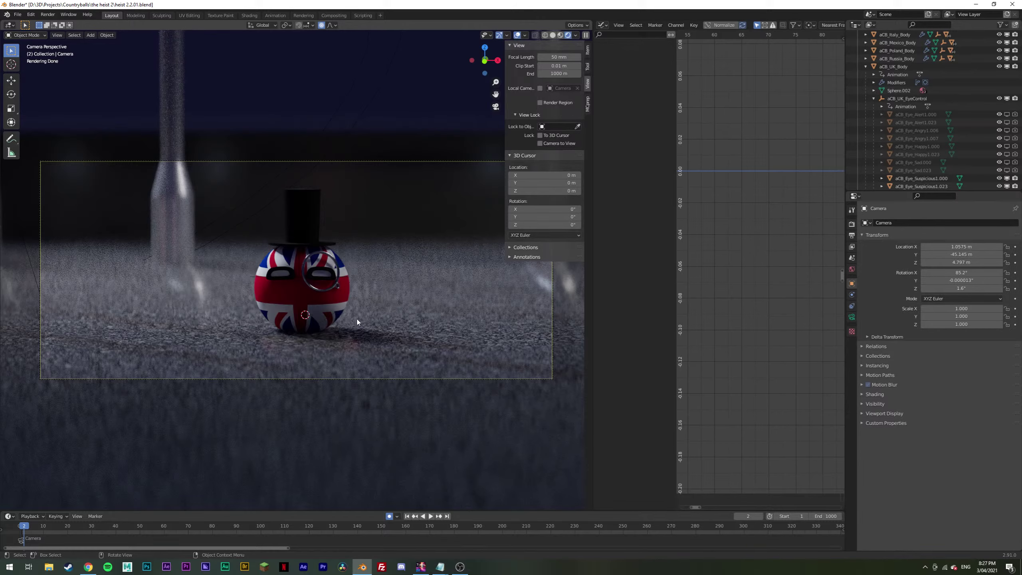
{"action": "key", "text": "KP_0"}
{"action": "middle_click_drag", "start_coordinate": [357, 319], "coordinate": [364, 342]}
{"action": "scroll", "coordinate": [361, 347], "scroll_direction": "down", "scroll_amount": 7}
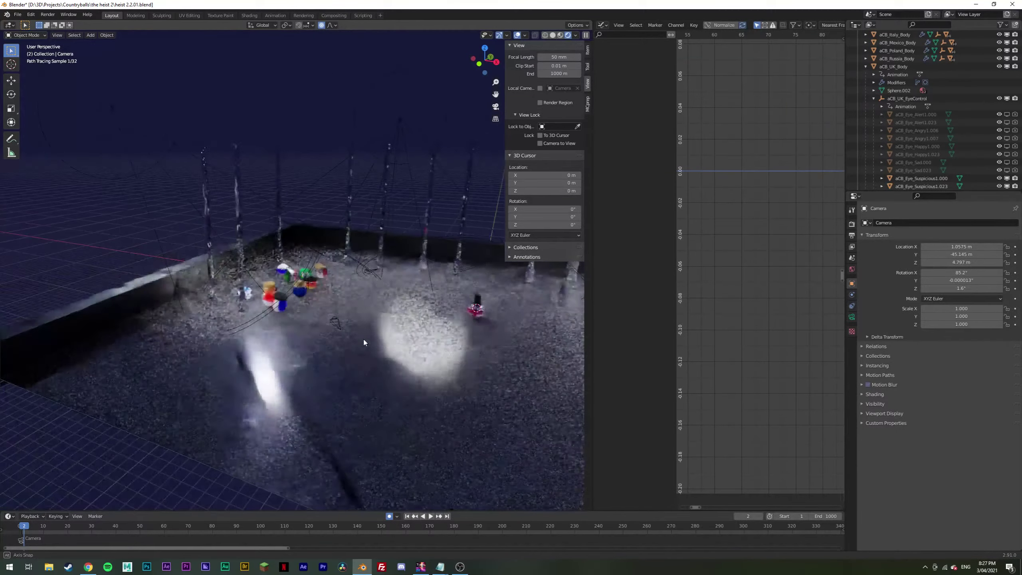
{"action": "middle_click_drag", "start_coordinate": [456, 335], "coordinate": [379, 317], "text": "shift"}
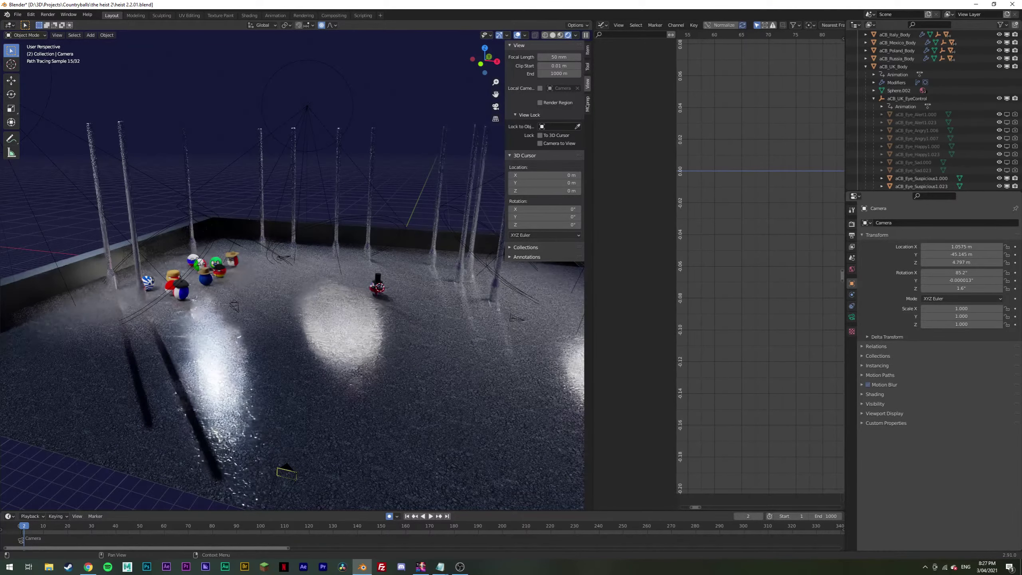
{"action": "key", "text": "alt+Tab"}
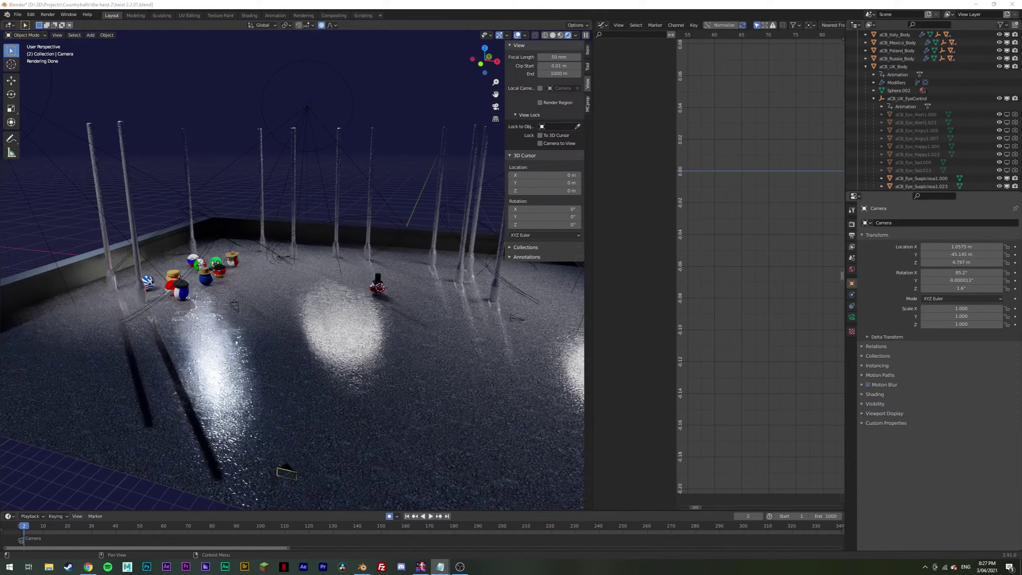
{"action": "key", "text": "alt+Tab"}
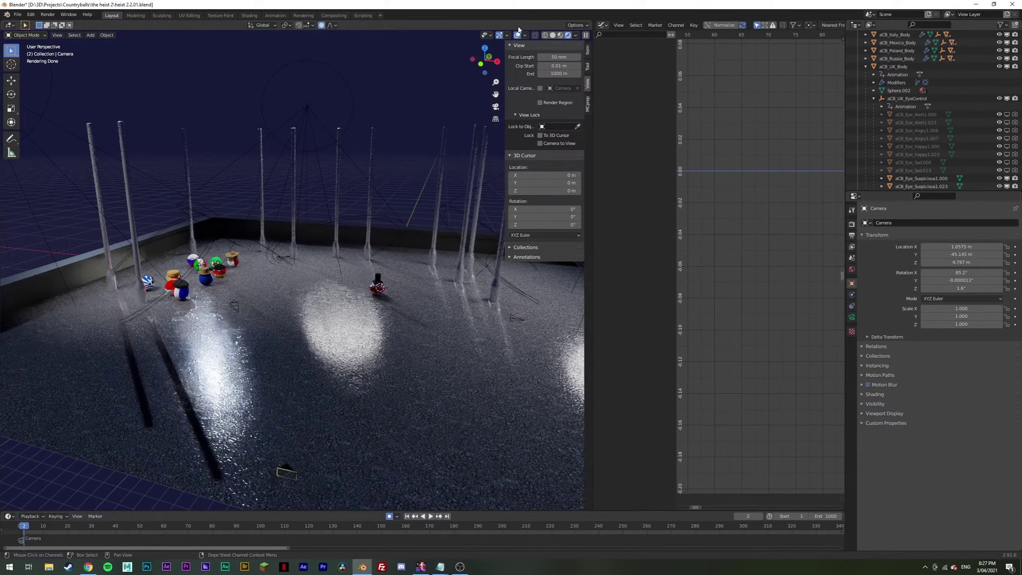
Step: Return to the camera view in solid shading and replay the UK countryball's turn from about frame 58
{"action": "key", "text": "KP_0"}
{"action": "key", "text": "space"}
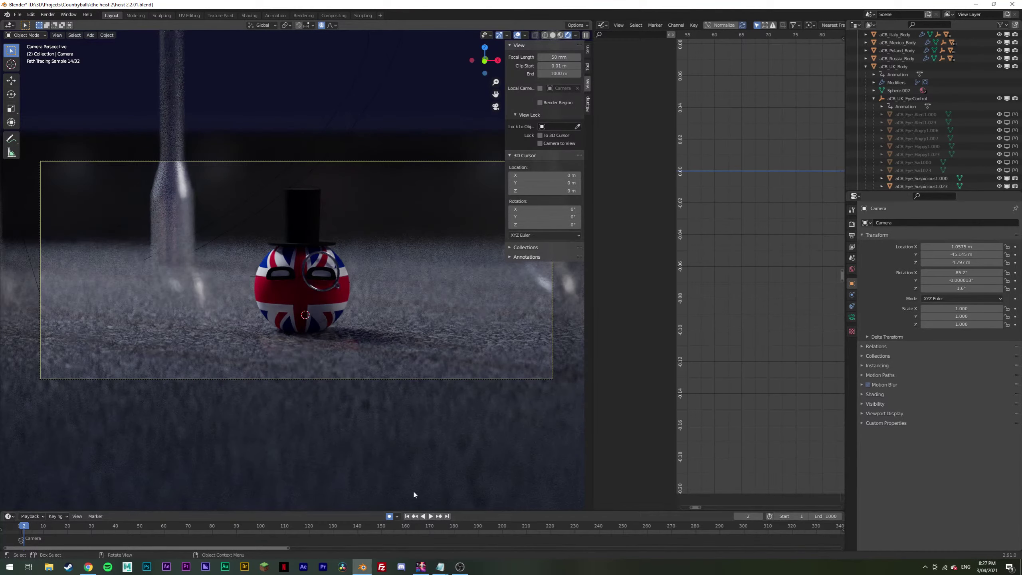
{"action": "left_click", "coordinate": [552, 35]}
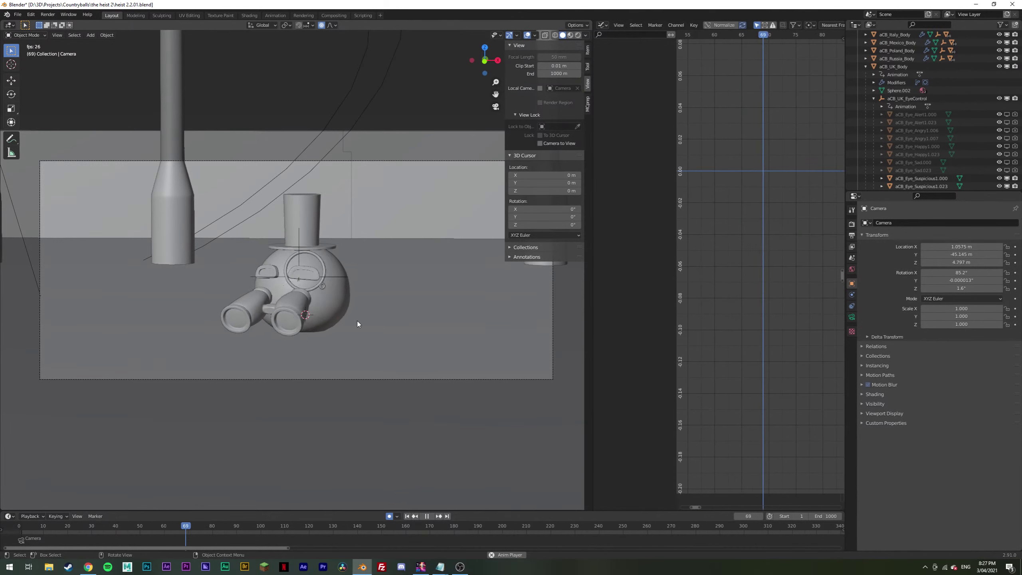
{"action": "key", "text": "space"}
{"action": "left_click_drag", "start_coordinate": [209, 526], "coordinate": [159, 520]}
{"action": "key", "text": "space"}
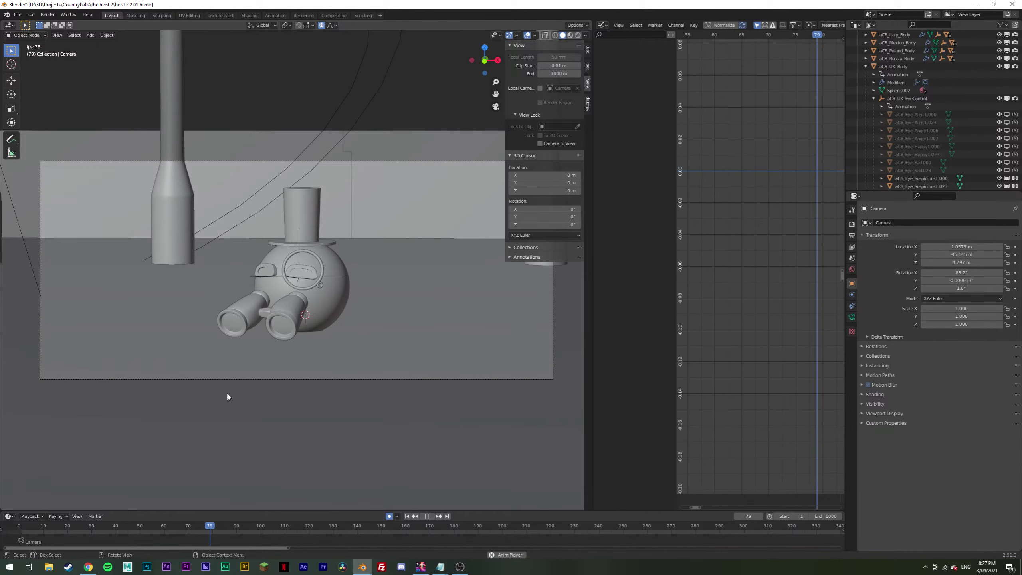
{"action": "key", "text": "space"}
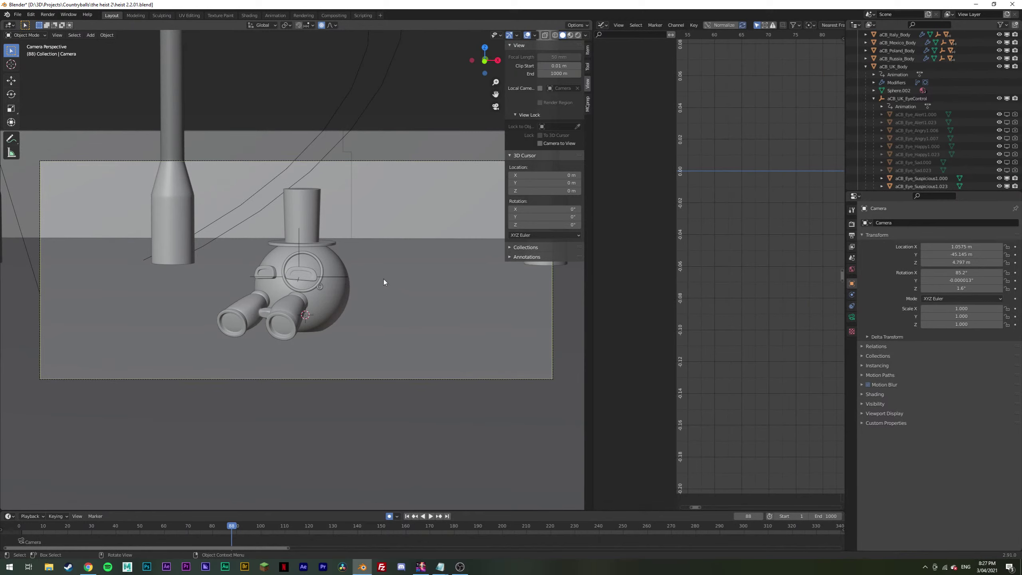
Step: Select the UK countryball's body to show its animation curves and go to frame 51
{"action": "left_click", "coordinate": [345, 299]}
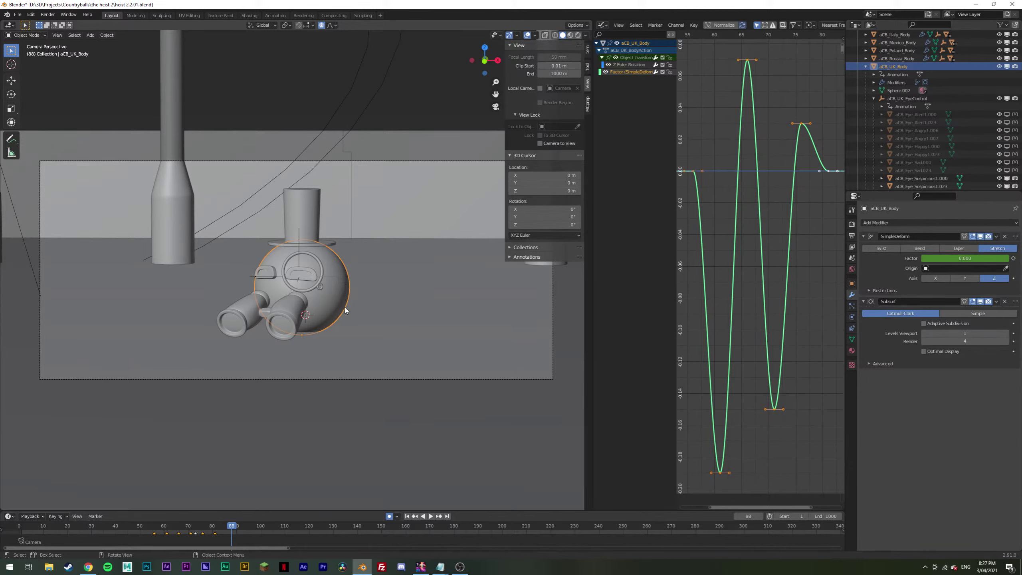
{"action": "left_click", "coordinate": [142, 524]}
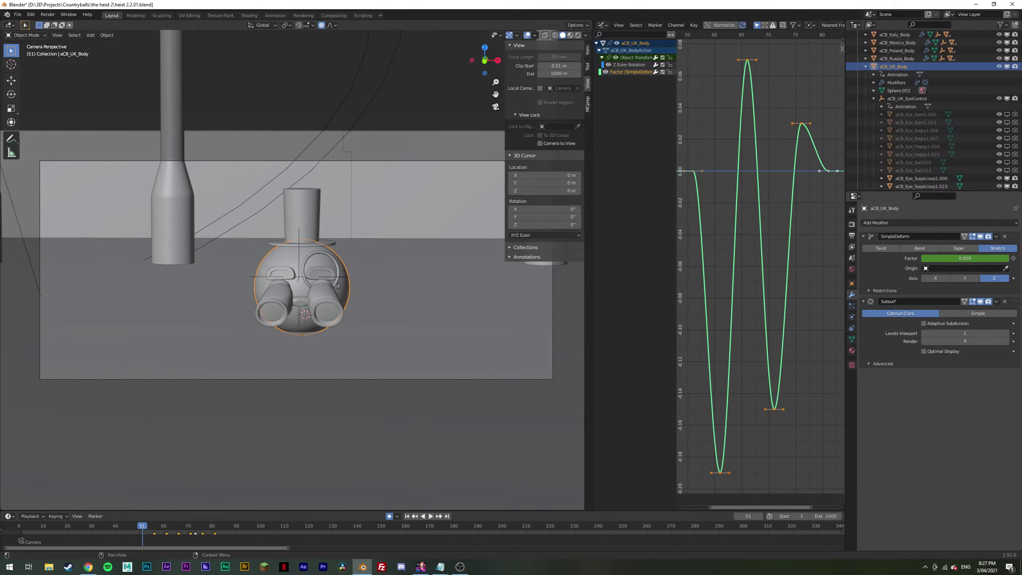
{"action": "key", "text": "space"}
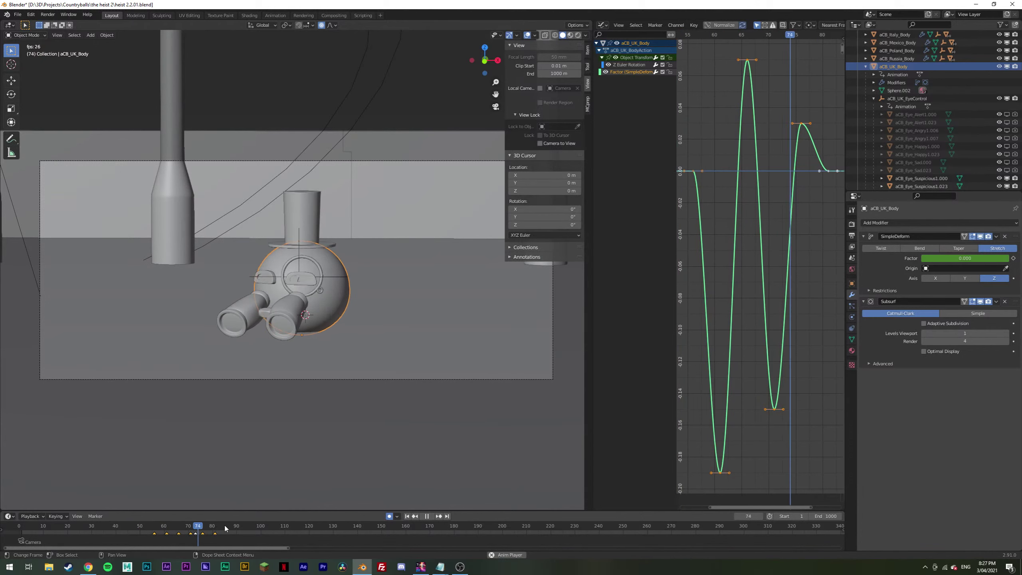
{"action": "key", "text": "space"}
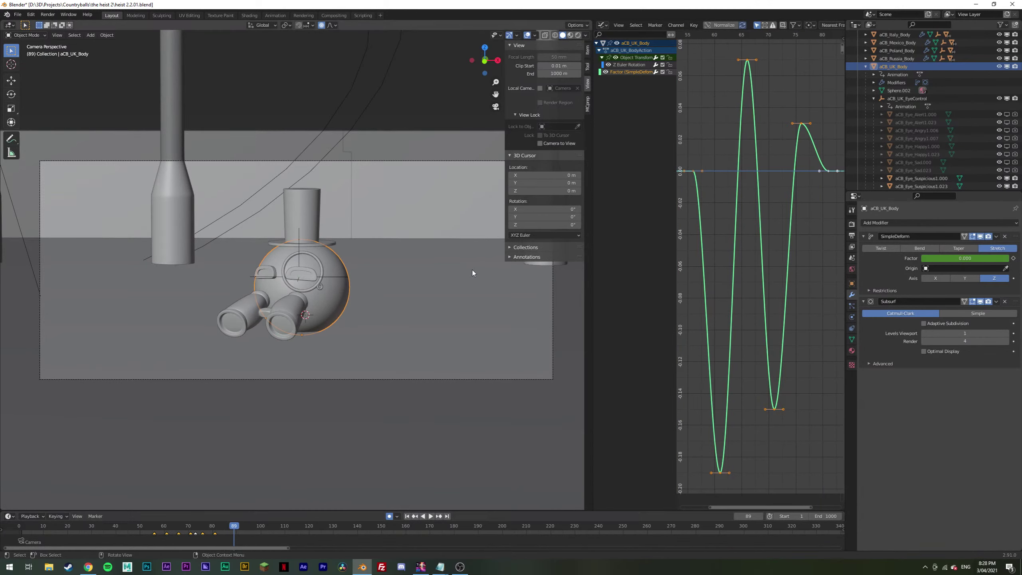
{"action": "left_click", "coordinate": [852, 283]}
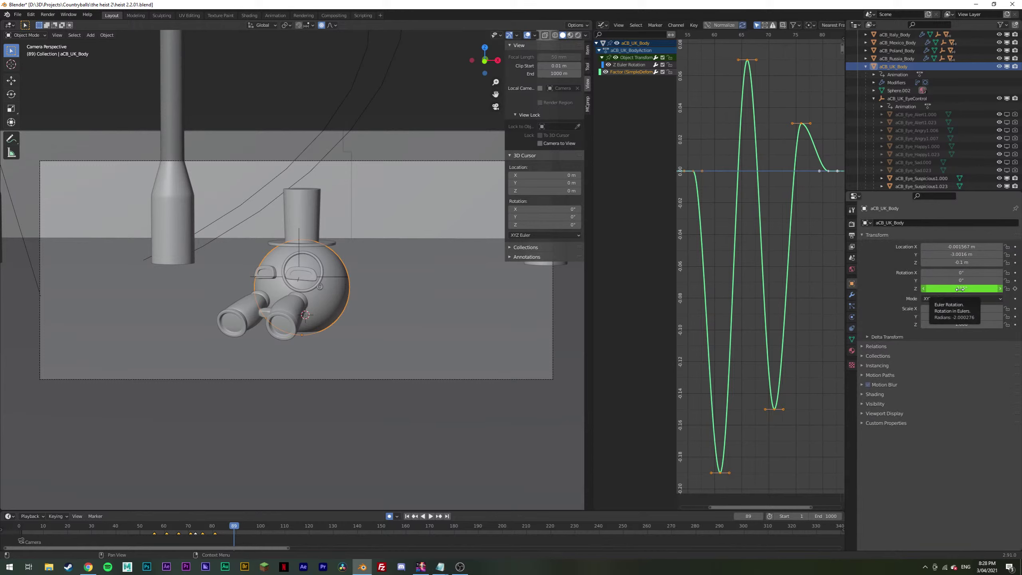
{"action": "key", "text": "i"}
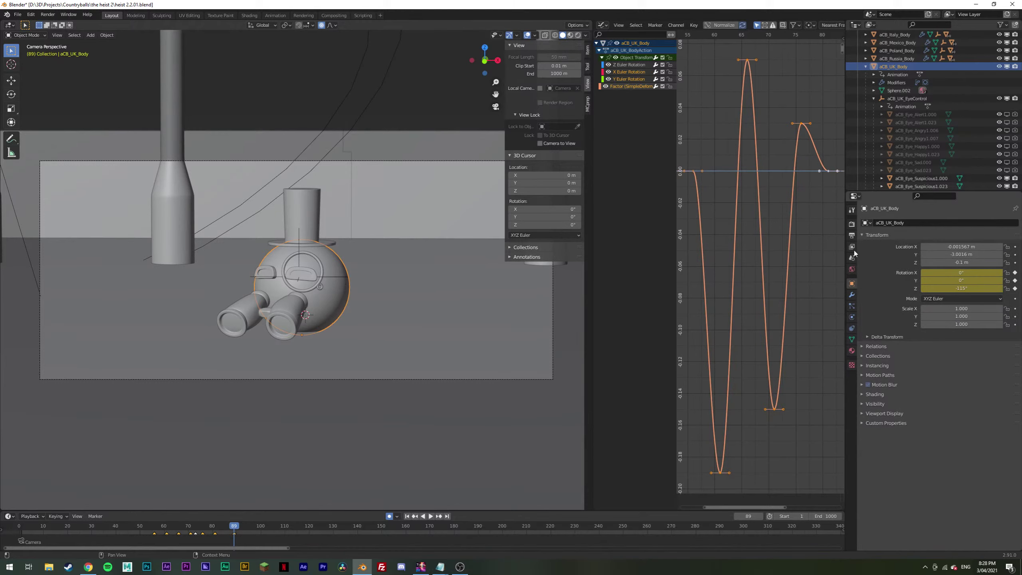
{"action": "key", "text": "ctrl+z"}
{"action": "right_click", "coordinate": [966, 289]}
{"action": "left_click", "coordinate": [965, 297]}
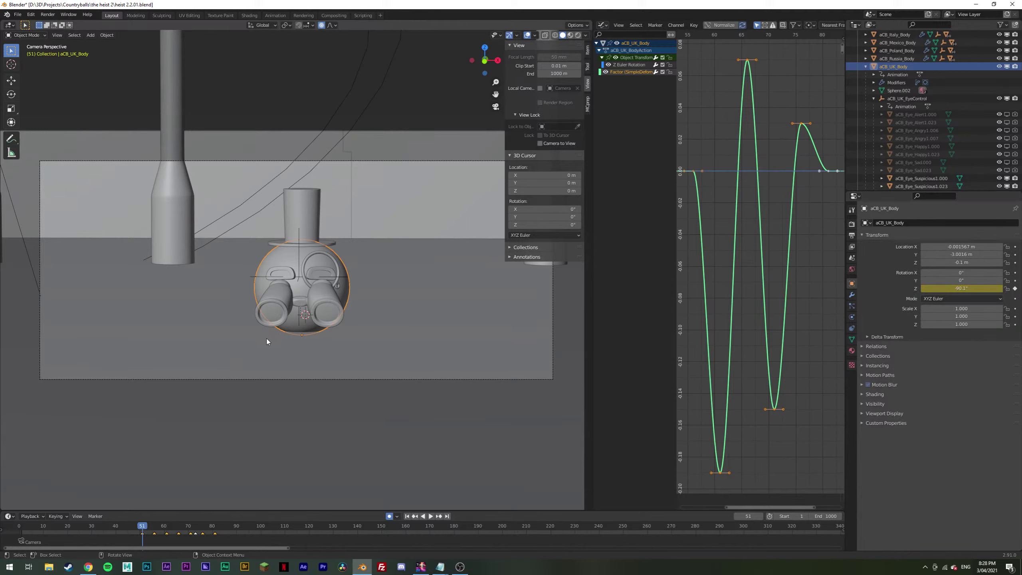
Step: Play the animation through to frame 89 and keyframe only the UK body's Z rotation there, holding it at -115°
{"action": "key", "text": "space"}
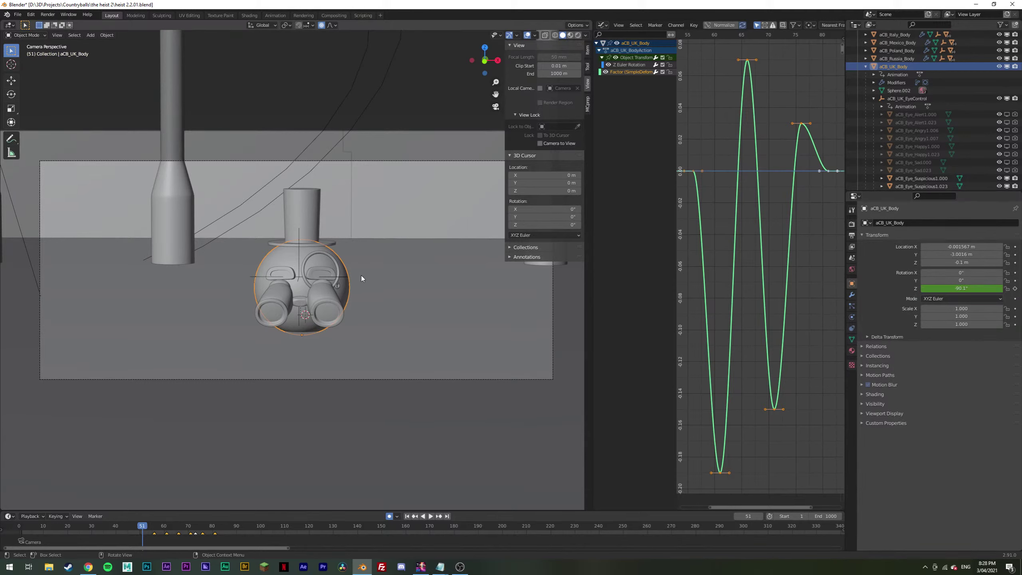
{"action": "left_click", "coordinate": [124, 529]}
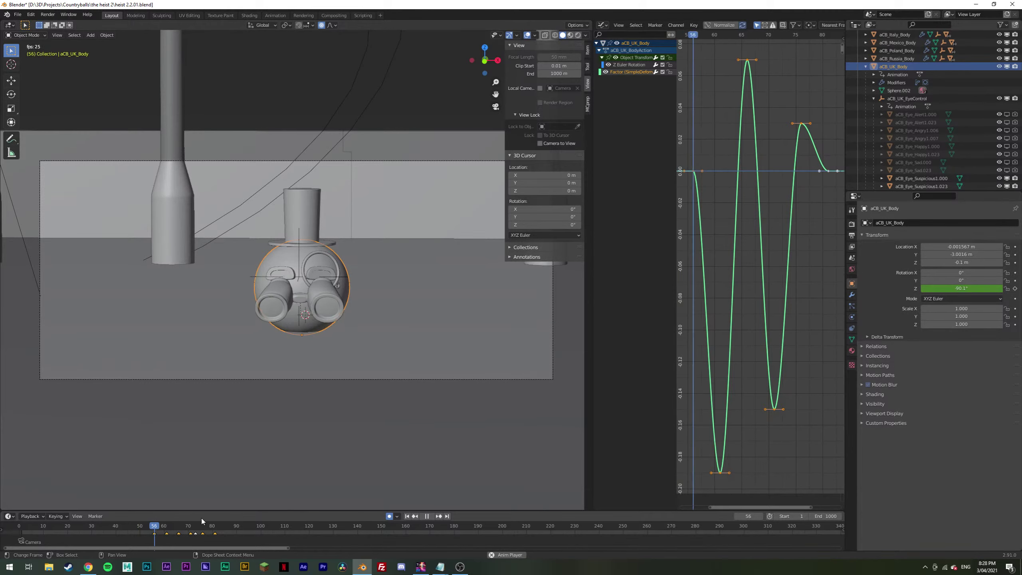
{"action": "key", "text": "space"}
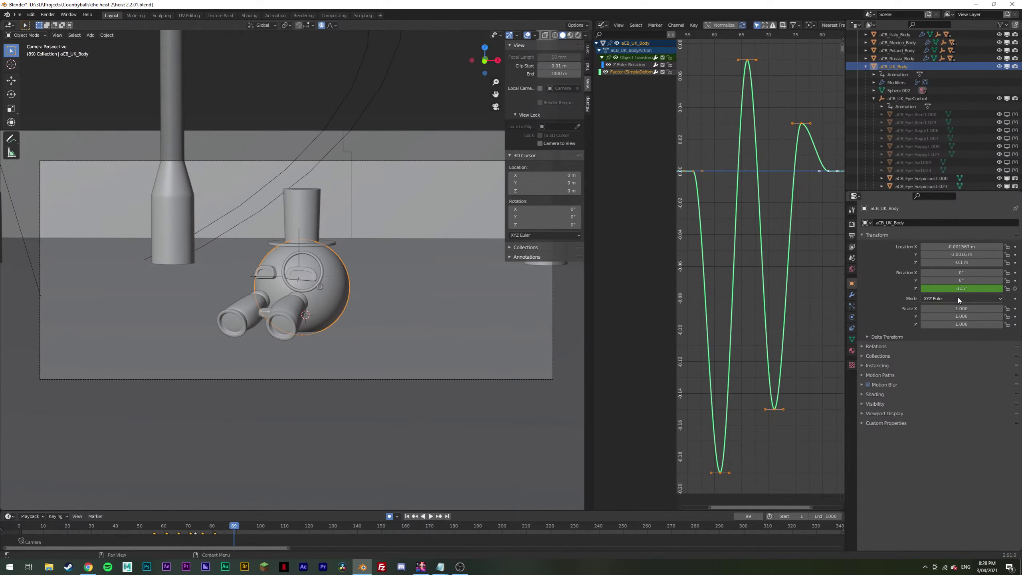
{"action": "right_click", "coordinate": [961, 288]}
{"action": "left_click", "coordinate": [950, 290]}
Step: At frame 102, rotate the UK body about Z so it faces the front again and keyframe that rotation
{"action": "key", "text": "space"}
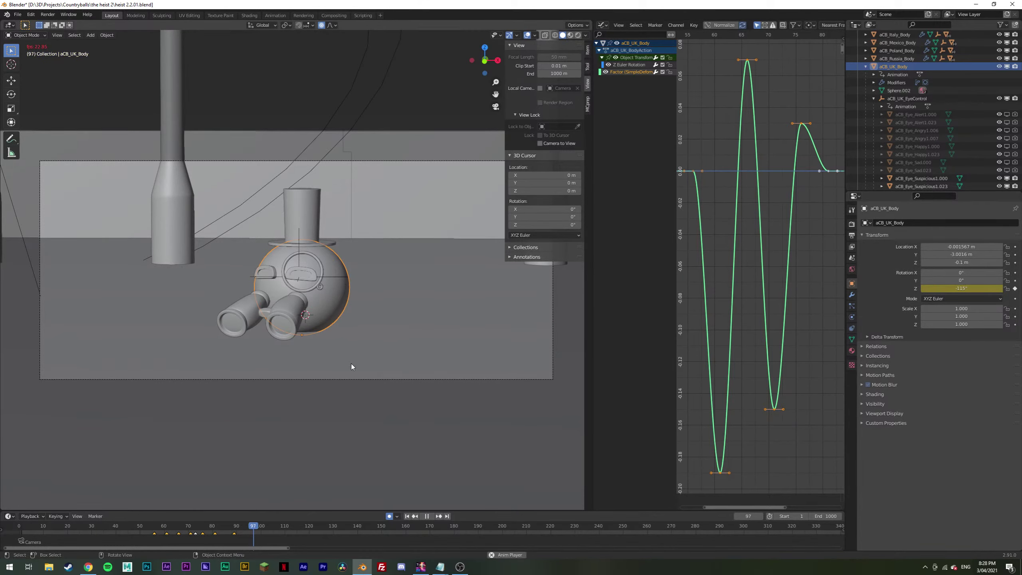
{"action": "key", "text": "space"}
{"action": "left_click_drag", "start_coordinate": [982, 288], "coordinate": [1002, 289]}
{"action": "key", "text": "i"}
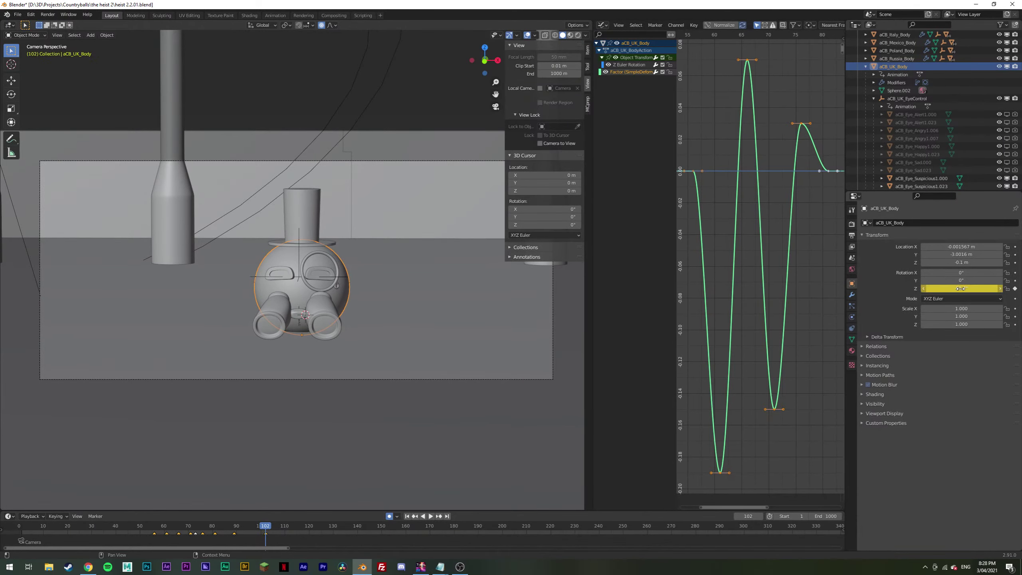
Step: Replay the body's turn and bring the playhead back to frame 86
{"action": "key", "text": "space"}
{"action": "left_click", "coordinate": [215, 526]}
{"action": "mouse_move", "coordinate": [215, 526]}
{"action": "left_mouse_down"}
{"action": "mouse_move", "coordinate": [237, 527]}
{"action": "mouse_move", "coordinate": [227, 527]}
{"action": "left_mouse_up"}
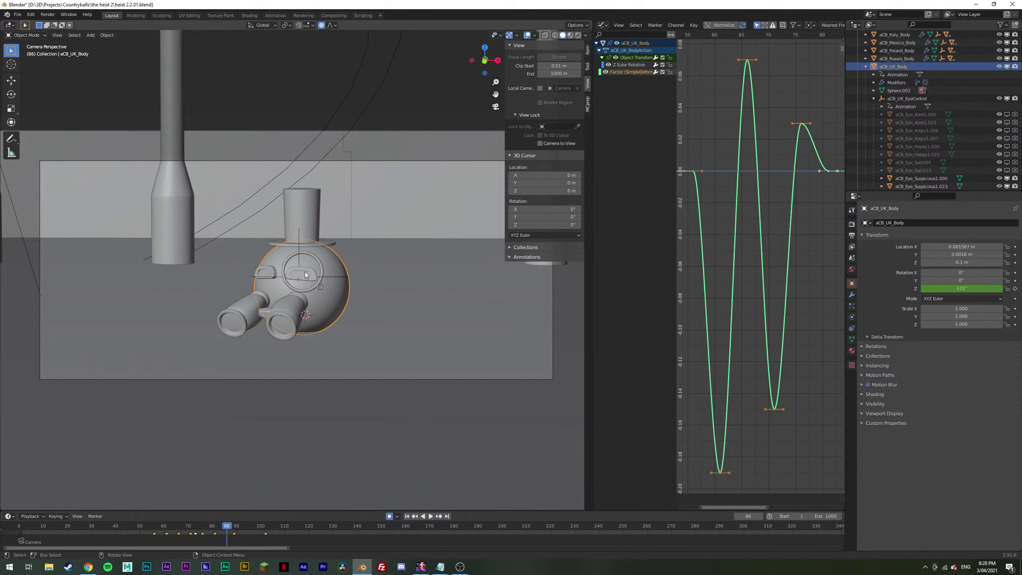
Step: Keyframe the UK body's SimpleDeform stretch factor every five frames from frame 86 to create a squash and stretch during the turn
{"action": "left_click", "coordinate": [852, 295]}
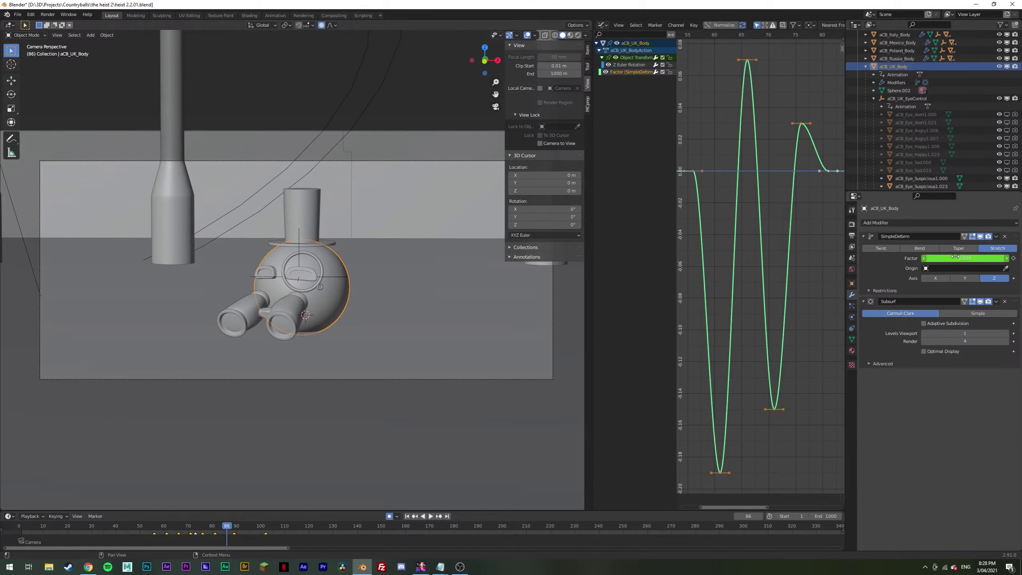
{"action": "key", "text": "i"}
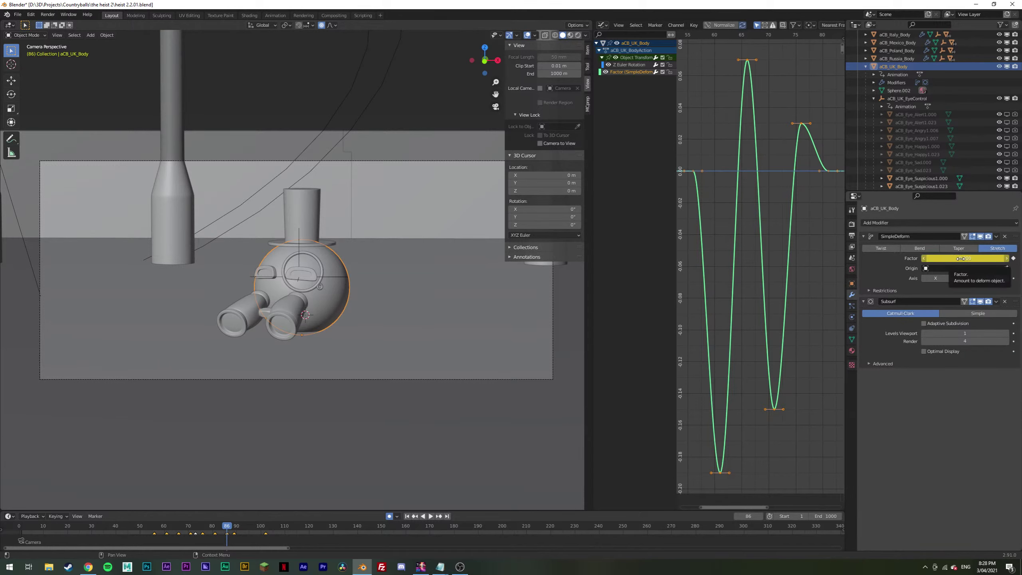
{"action": "key", "text": "ctrl+z"}
{"action": "key", "text": "Right"}
{"action": "key", "text": "Right"}
{"action": "mouse_move", "coordinate": [961, 258]}
{"action": "left_mouse_down"}
{"action": "mouse_move", "coordinate": [941, 257]}
{"action": "mouse_move", "coordinate": [958, 258]}
{"action": "left_mouse_up"}
{"action": "key", "text": "i"}
{"action": "key", "text": "Right"}
{"action": "key", "text": "Right"}
{"action": "key", "text": "Right"}
{"action": "key", "text": "Right"}
{"action": "key", "text": "Right"}
{"action": "key", "text": "i"}
{"action": "key", "text": "Right"}
{"action": "key", "text": "Right"}
{"action": "key", "text": "Right"}
{"action": "key", "text": "Right"}
{"action": "key", "text": "Right"}
{"action": "key", "text": "i"}
{"action": "key", "text": "Right"}
{"action": "key", "text": "Right"}
{"action": "key", "text": "Right"}
{"action": "key", "text": "Right"}
{"action": "key", "text": "Right"}
{"action": "key", "text": "i"}
{"action": "key", "text": "Right"}
{"action": "key", "text": "Right"}
{"action": "key", "text": "Right"}
{"action": "key", "text": "Right"}
{"action": "key", "text": "Right"}
{"action": "key", "text": "i"}
Step: Set the SimpleDeform stretch factor to 0 at frame 116 and keyframe it
{"action": "key", "text": "Right"}
{"action": "key", "text": "Right"}
{"action": "key", "text": "Right"}
{"action": "key", "text": "Right"}
{"action": "key", "text": "Right"}
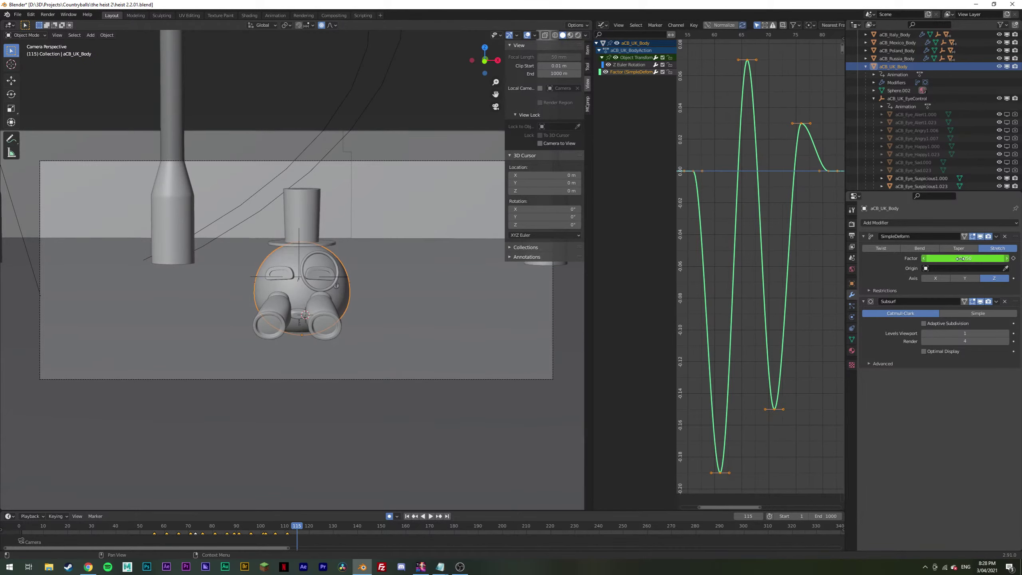
{"action": "left_click", "coordinate": [961, 258]}
{"action": "type", "text": "-0.05"}
{"action": "key", "text": "BackSpace"}
{"action": "key", "text": "BackSpace"}
{"action": "key", "text": "BackSpace"}
{"action": "key", "text": "BackSpace"}
{"action": "key", "text": "BackSpace"}
{"action": "type", "text": "0"}
{"action": "key", "text": "Return"}
{"action": "key", "text": "i"}
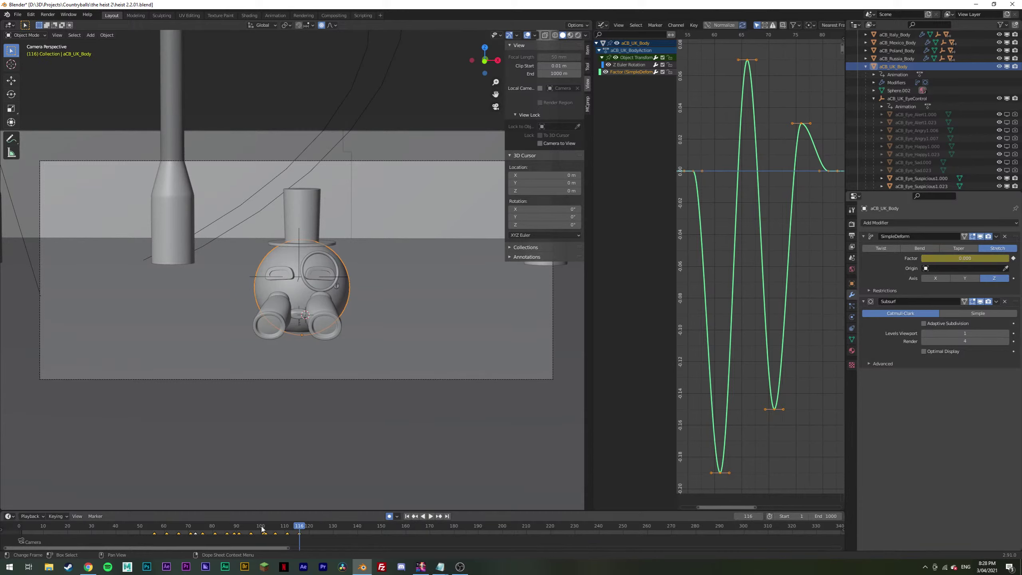
Step: Replay the body's squash and stretch, and set the SimpleDeform factor at frame 106 to 0.060
{"action": "left_click_drag", "start_coordinate": [262, 528], "coordinate": [207, 519]}
{"action": "key", "text": "space"}
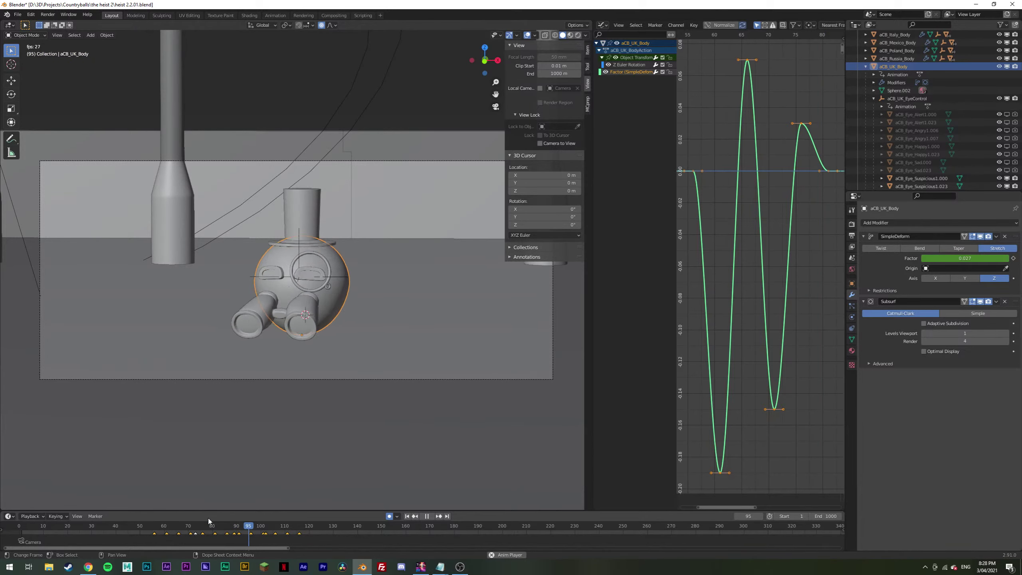
{"action": "key", "text": "space"}
{"action": "left_click", "coordinate": [283, 528]}
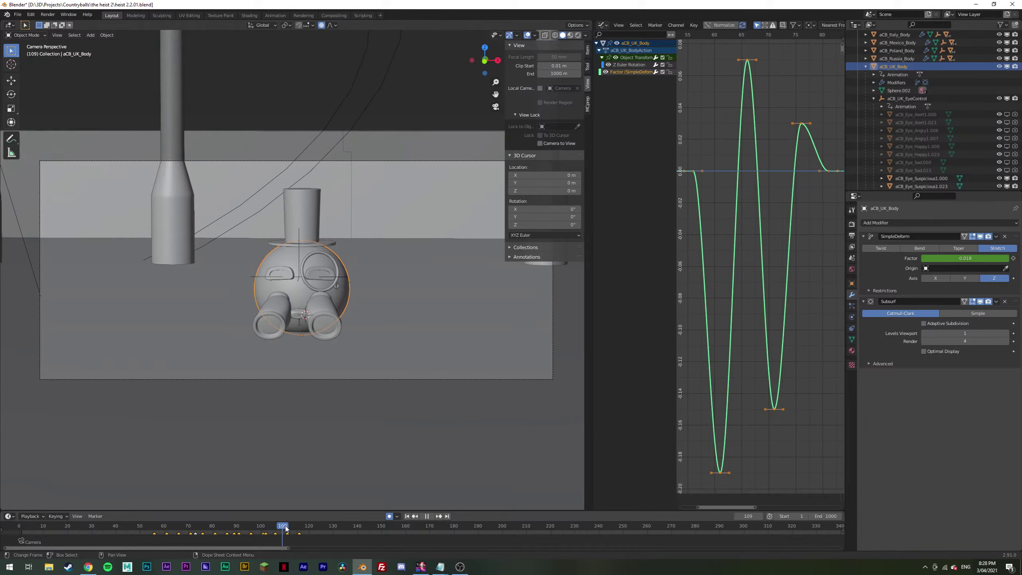
{"action": "key", "text": "space"}
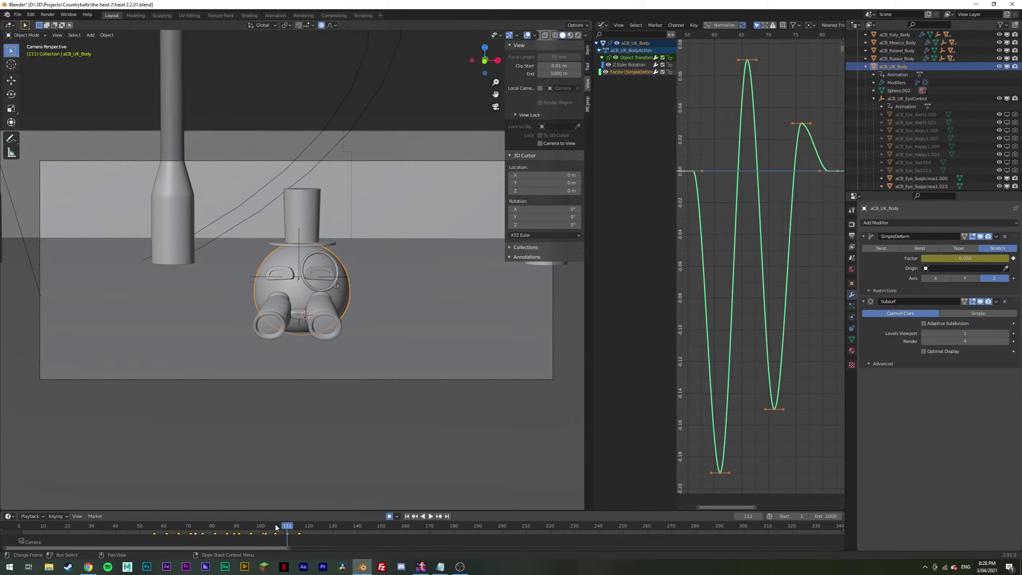
{"action": "left_click", "coordinate": [276, 527]}
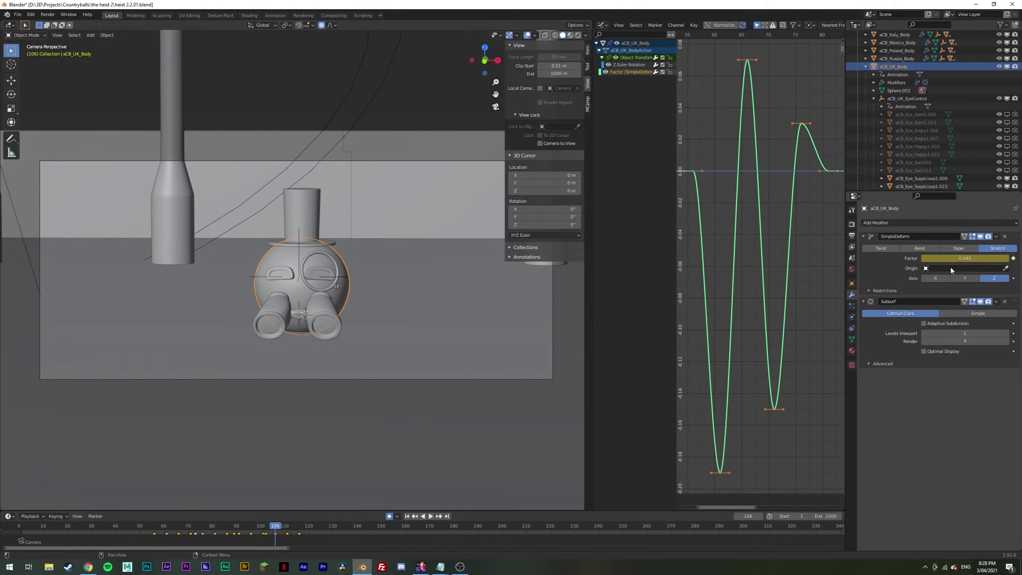
{"action": "left_click_drag", "start_coordinate": [958, 258], "coordinate": [974, 258]}
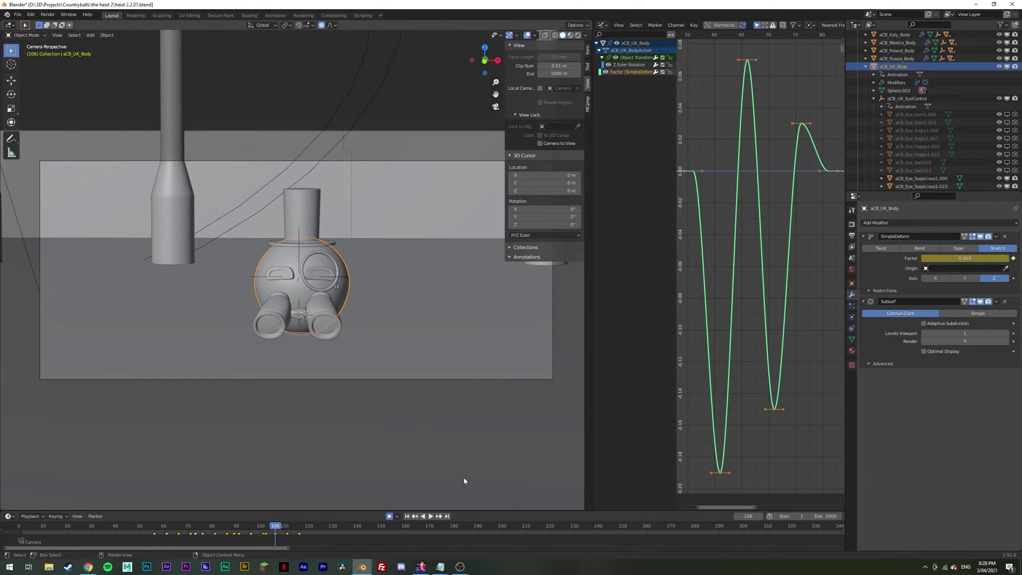
{"action": "key", "text": "space"}
{"action": "key", "text": "space"}
{"action": "double_click", "coordinate": [960, 258]}
{"action": "type", "text": "-0.05"}
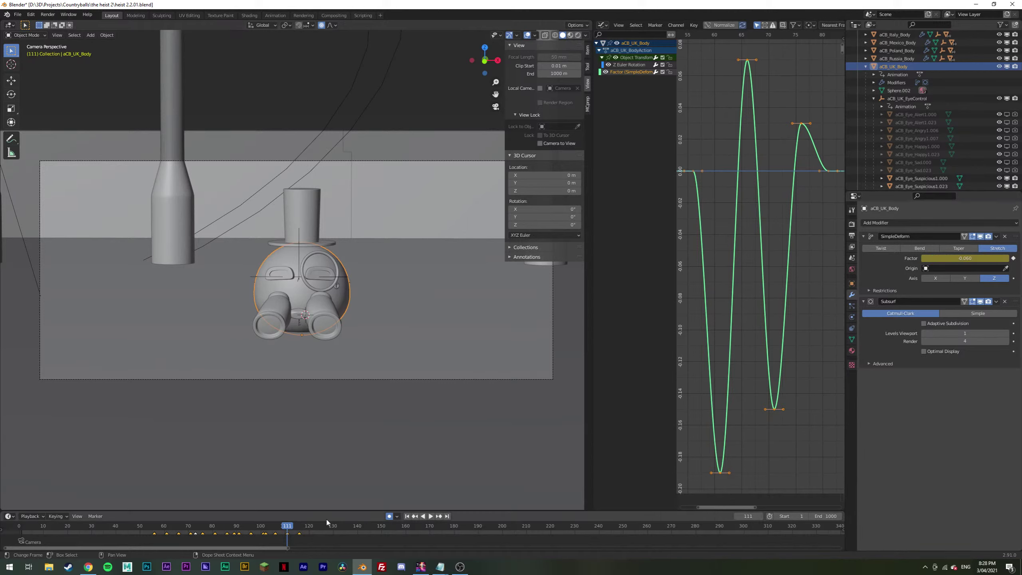
{"action": "key", "text": "Return"}
{"action": "key", "text": "ctrl+z"}
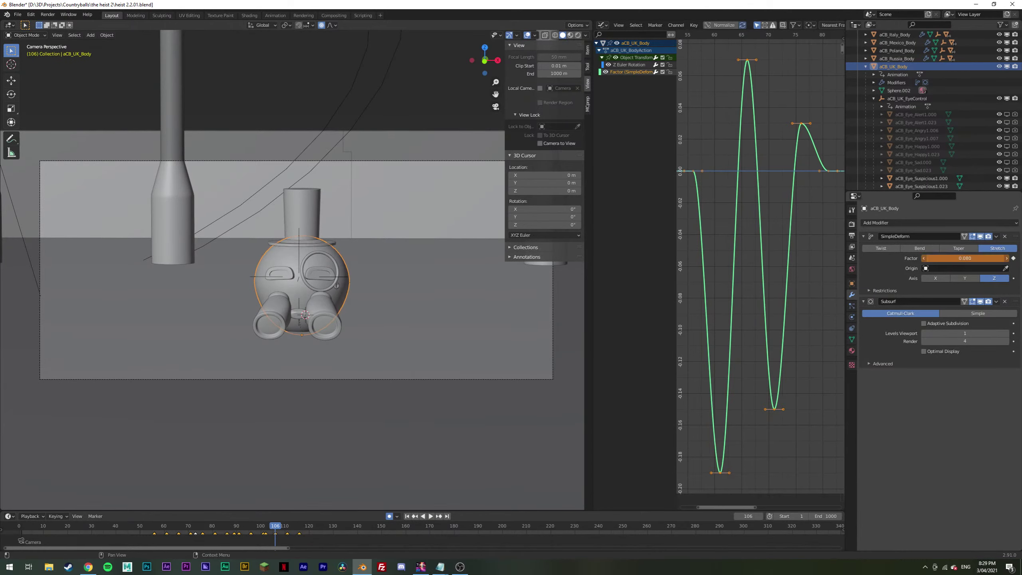
Step: Set the SimpleDeform factor at frame 106 to 0.070 and replay the turn from about frame 82
{"action": "left_click_drag", "start_coordinate": [963, 261], "coordinate": [970, 261]}
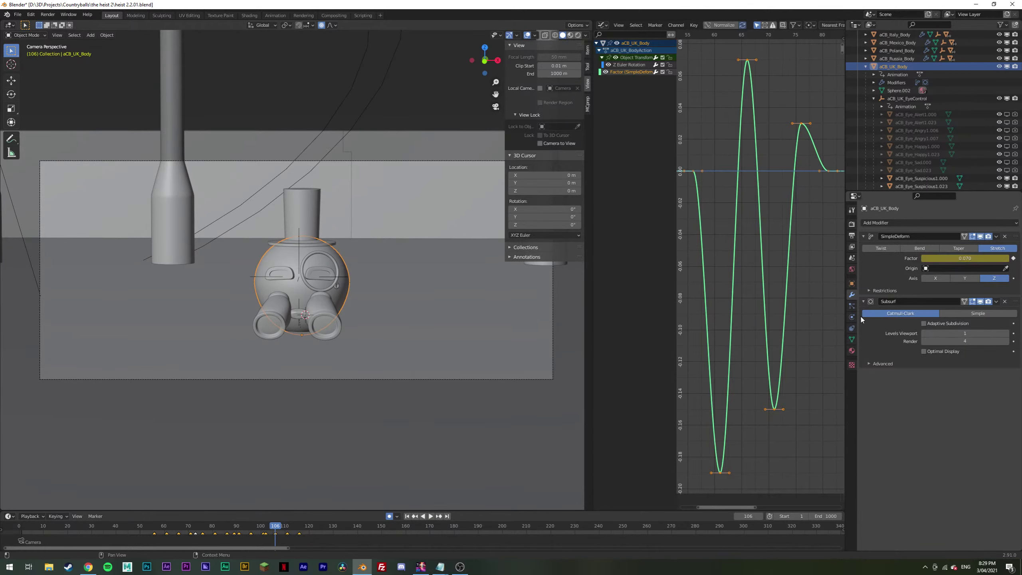
{"action": "key", "text": "space"}
{"action": "left_click", "coordinate": [216, 525]}
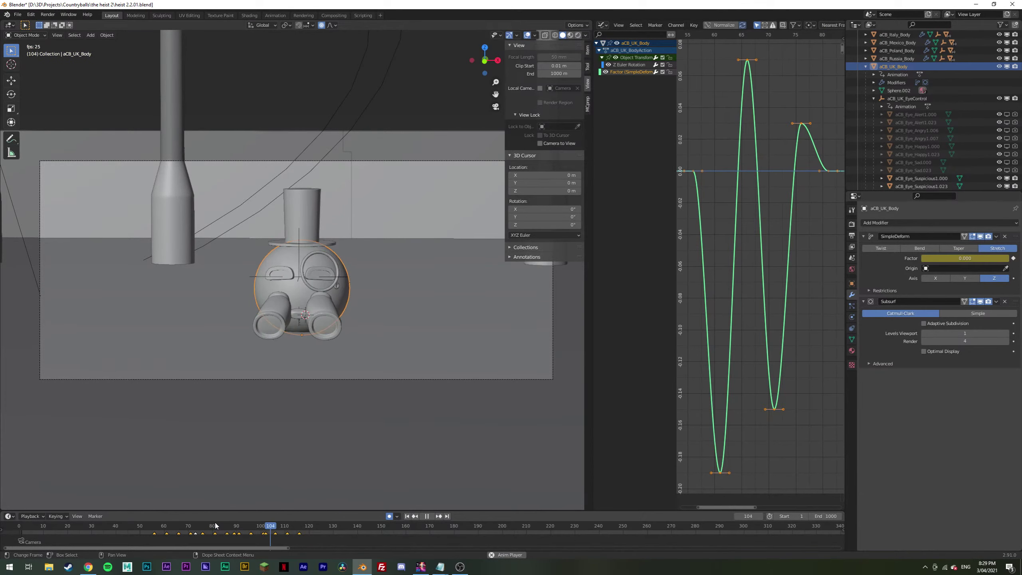
{"action": "key", "text": "space"}
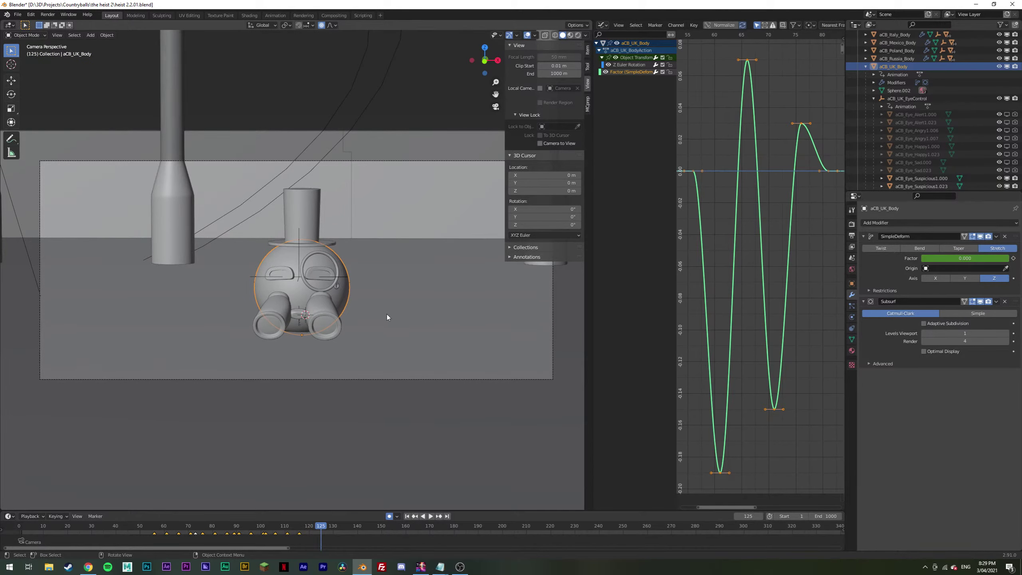
{"action": "left_click_drag", "start_coordinate": [316, 527], "coordinate": [323, 528]}
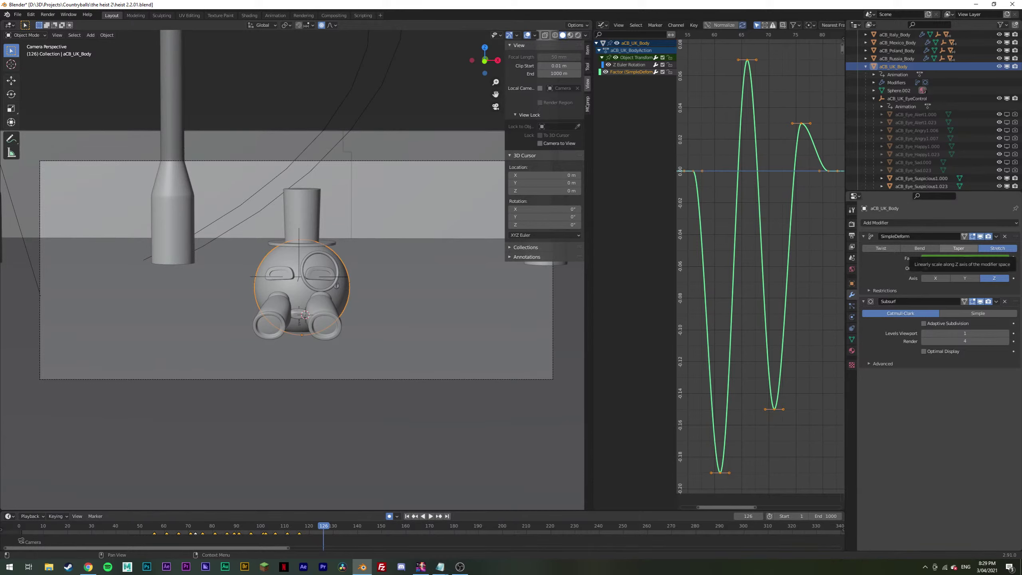
{"action": "key", "text": "alt+Tab"}
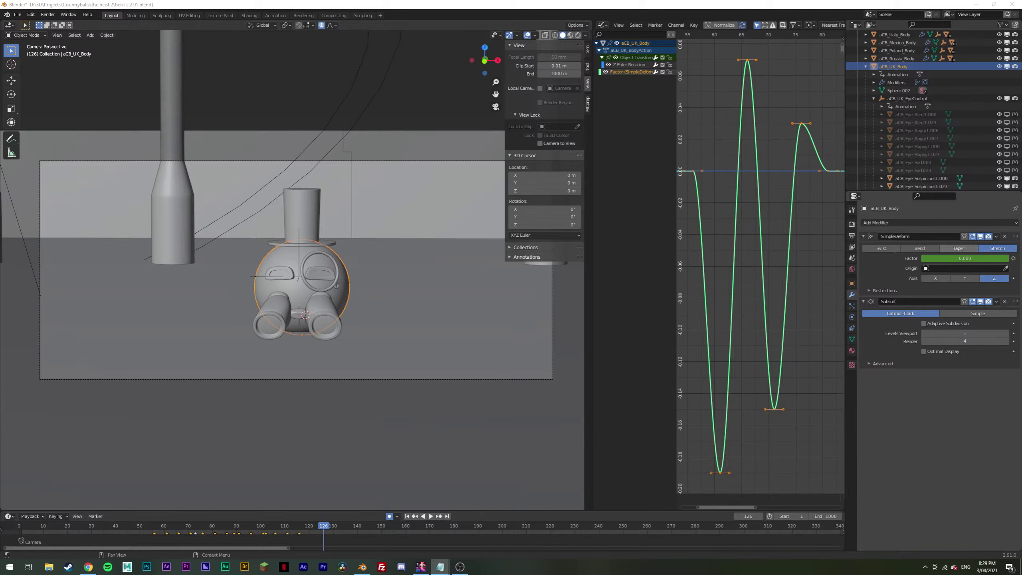
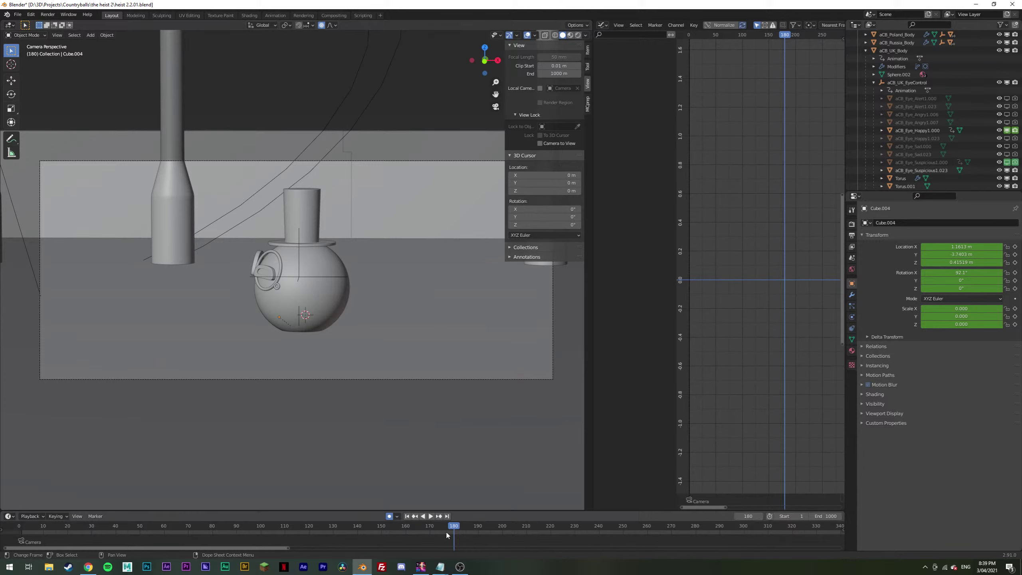
Step: Replay the countryball's turn and eye change from about frame 109, and return to frame 112
{"action": "left_click_drag", "start_coordinate": [446, 531], "coordinate": [283, 527]}
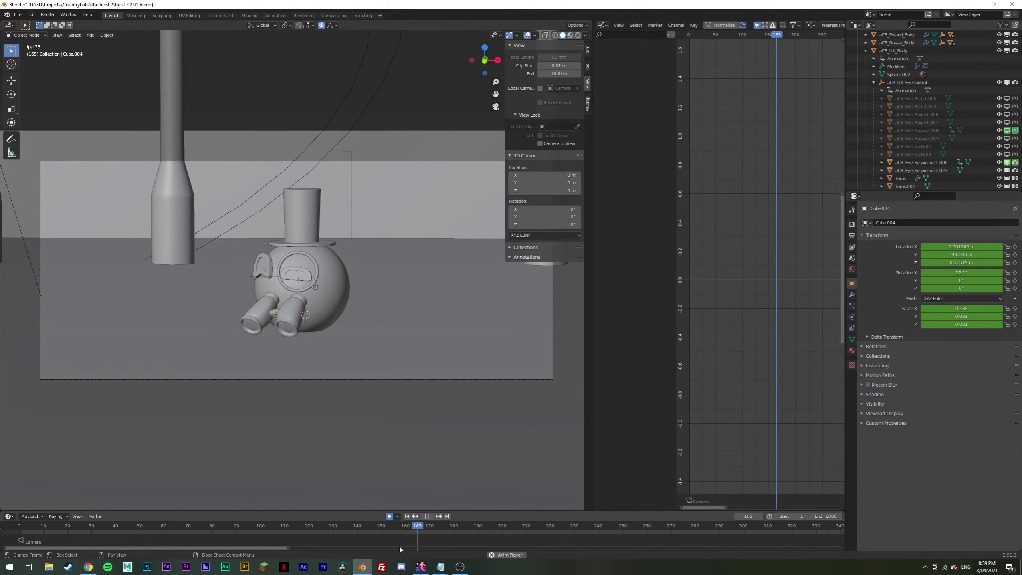
{"action": "key", "text": "space"}
{"action": "left_click", "coordinate": [376, 527]}
{"action": "left_click", "coordinate": [290, 527]}
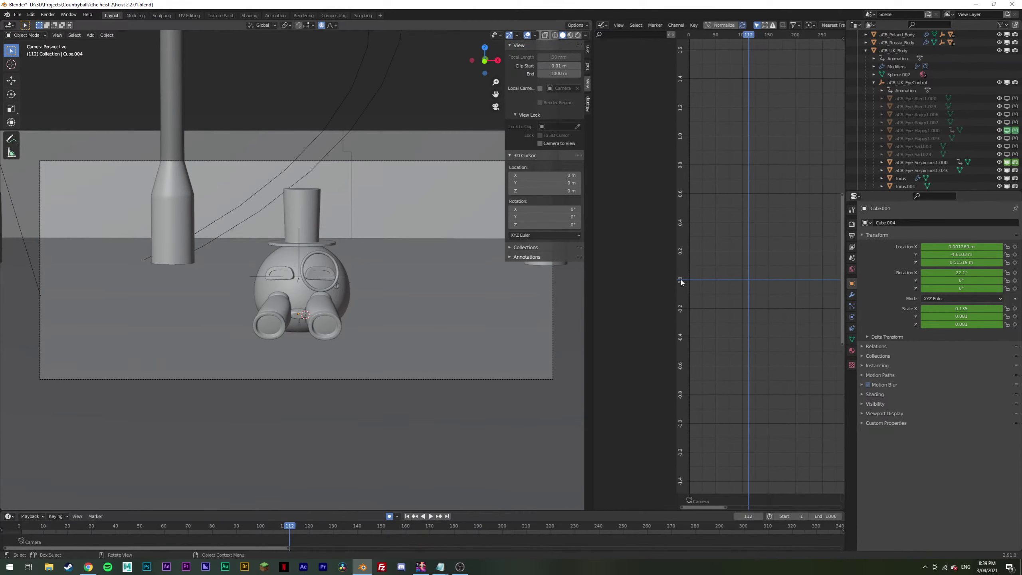
Step: Select the aCB_UK_EyeControl object, replay its movement, and stop at frame 82
{"action": "left_click", "coordinate": [907, 82]}
{"action": "left_click_drag", "start_coordinate": [297, 525], "coordinate": [217, 525]}
{"action": "key", "text": "space"}
{"action": "key", "text": "space"}
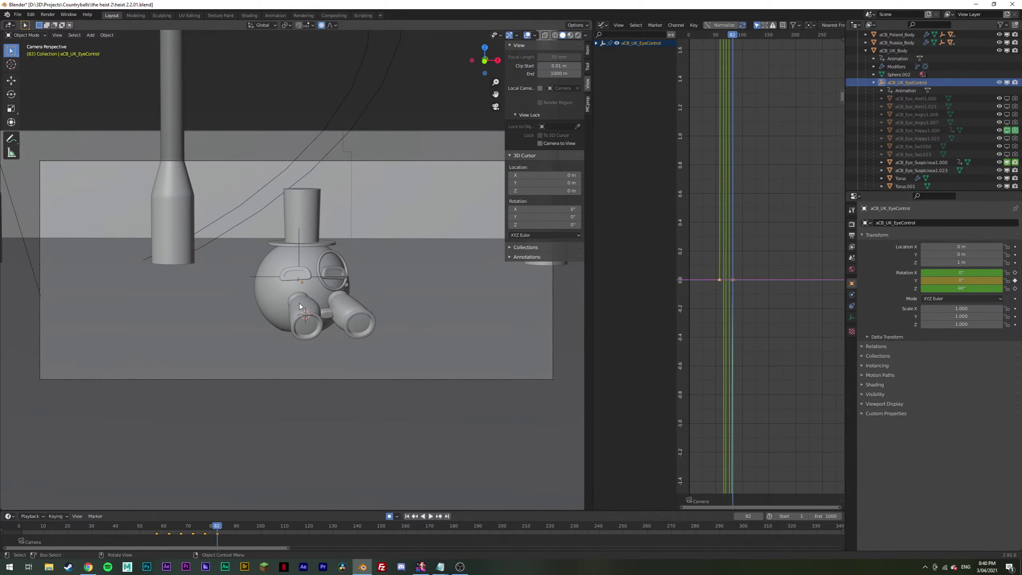
Step: Leave the camera view, save the file, and get a closer perspective view of the UK countryball's eyes
{"action": "key", "text": "KP_0"}
{"action": "key", "text": "ctrl+s"}
{"action": "scroll", "coordinate": [386, 283], "scroll_direction": "up", "scroll_amount": 6}
{"action": "middle_click_drag", "start_coordinate": [386, 283], "coordinate": [319, 305], "text": "shift"}
{"action": "scroll", "coordinate": [322, 318], "scroll_direction": "down", "scroll_amount": 6}
{"action": "scroll", "coordinate": [313, 308], "scroll_direction": "up", "scroll_amount": 2}
{"action": "scroll", "coordinate": [320, 305], "scroll_direction": "up", "scroll_amount": 2}
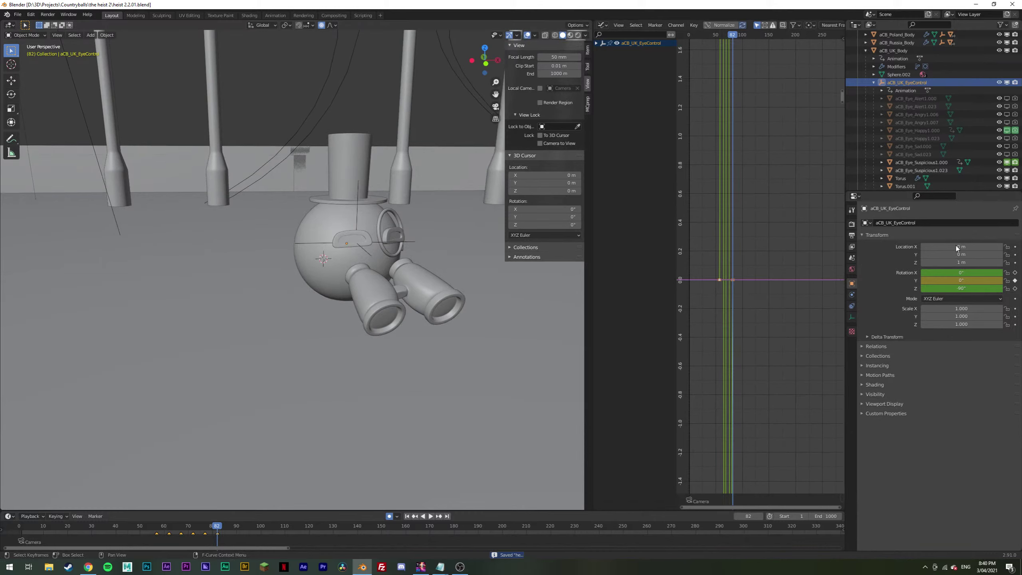
Step: Try small Y location offsets for the eye control, ending with -0.03 m
{"action": "mouse_move", "coordinate": [956, 246]}
{"action": "left_mouse_down"}
{"action": "mouse_move", "coordinate": [982, 246]}
{"action": "mouse_move", "coordinate": [952, 254]}
{"action": "left_mouse_up"}
{"action": "key", "text": "BackSpace"}
{"action": "key", "text": "BackSpace"}
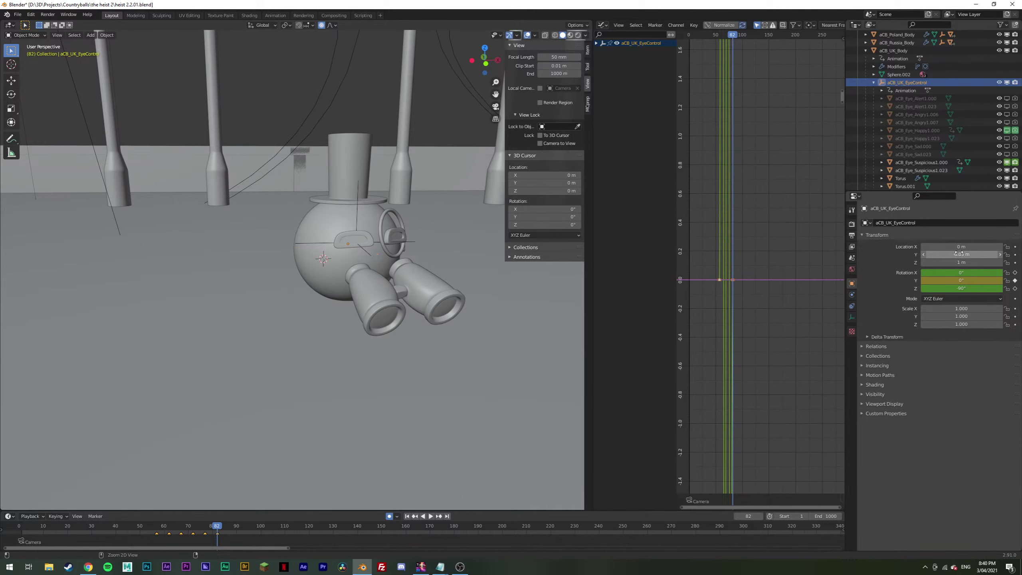
{"action": "left_click", "coordinate": [956, 254]}
{"action": "left_click", "coordinate": [909, 253]}
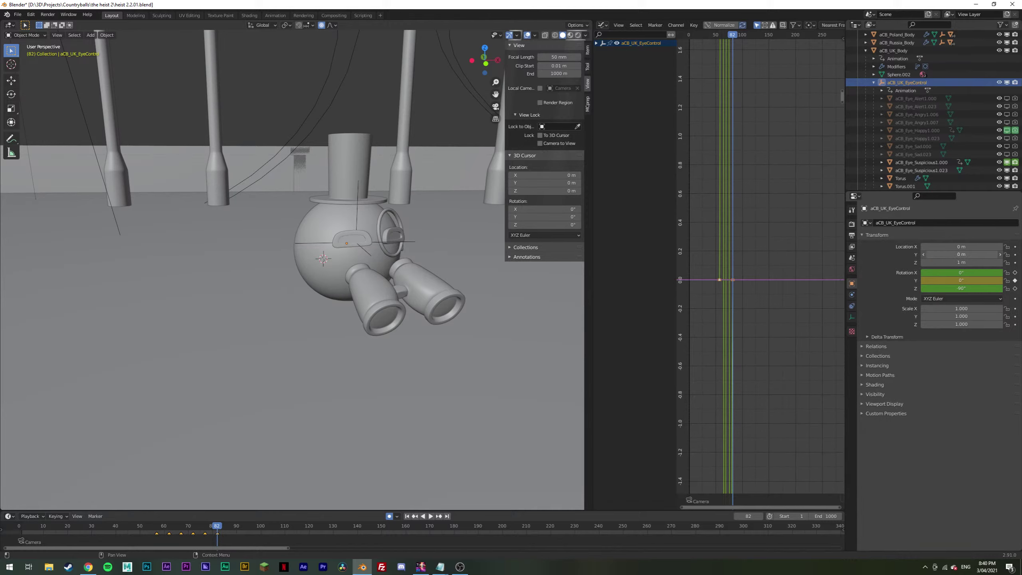
{"action": "left_click_drag", "start_coordinate": [943, 255], "coordinate": [935, 254]}
{"action": "left_click", "coordinate": [935, 255]}
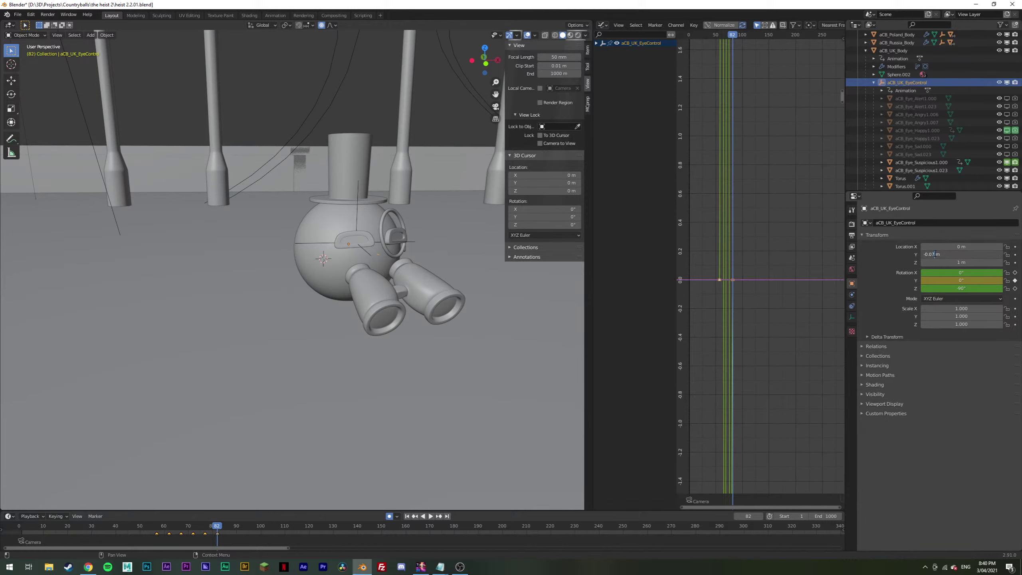
{"action": "key", "text": "BackSpace"}
{"action": "type", "text": "3"}
{"action": "key", "text": "Return"}
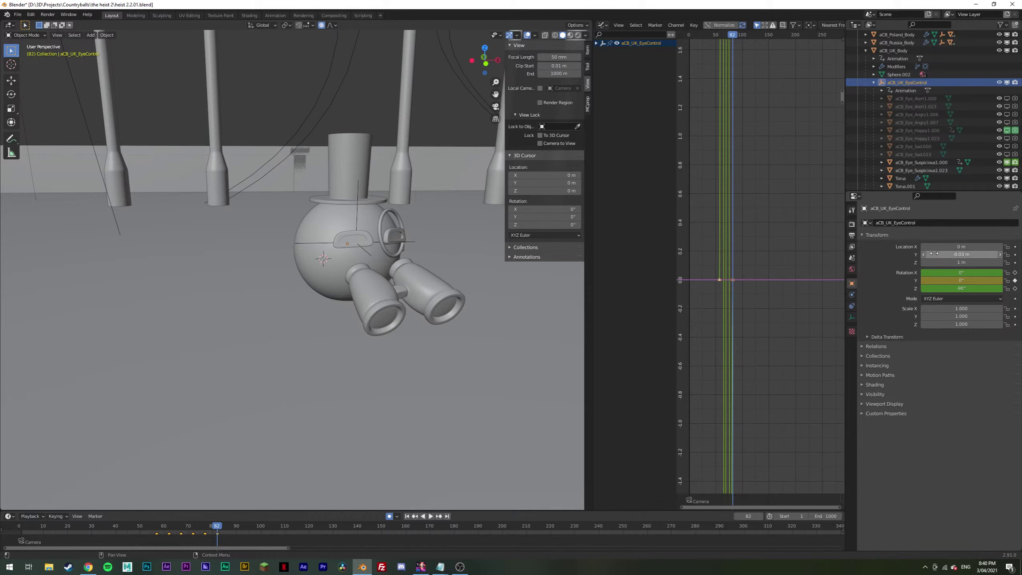
Step: Set the eye control's Y location to -0.02 m, check the eyes from another angle, and save the file
{"action": "left_click", "coordinate": [934, 253]}
{"action": "left_click", "coordinate": [938, 253]}
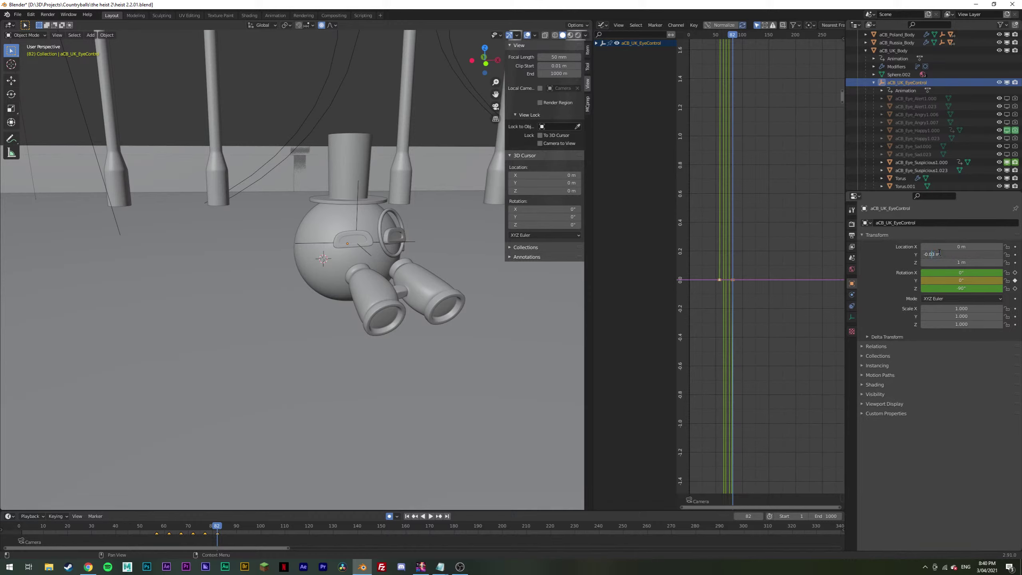
{"action": "type", "text": "2"}
{"action": "key", "text": "Return"}
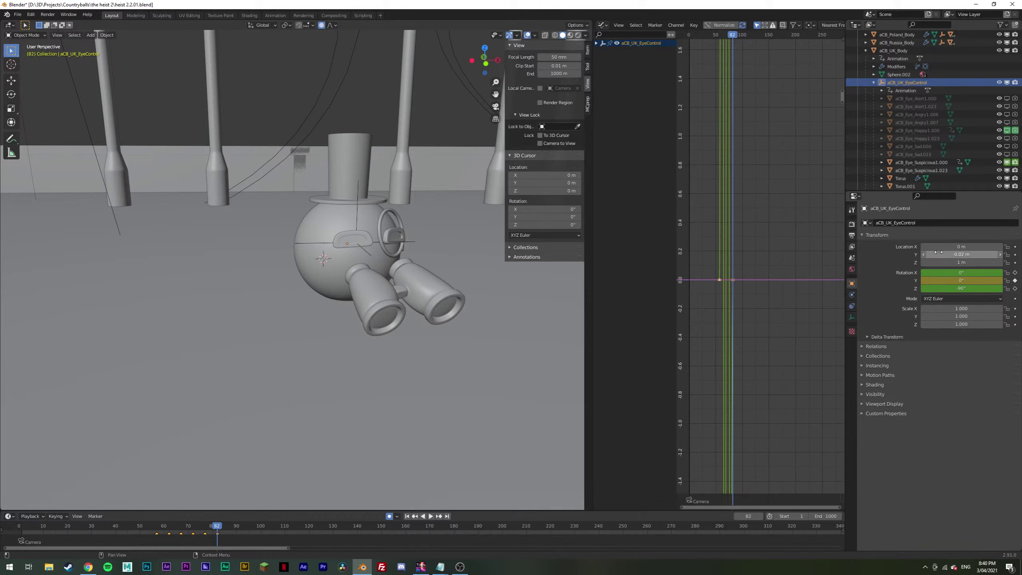
{"action": "middle_click_drag", "start_coordinate": [473, 317], "coordinate": [458, 321]}
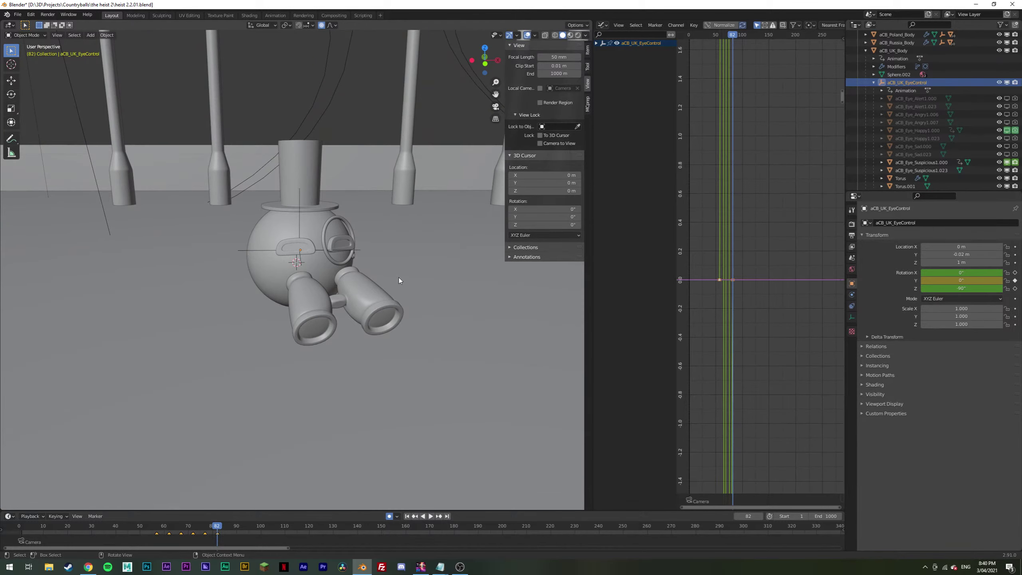
{"action": "key", "text": "ctrl+s"}
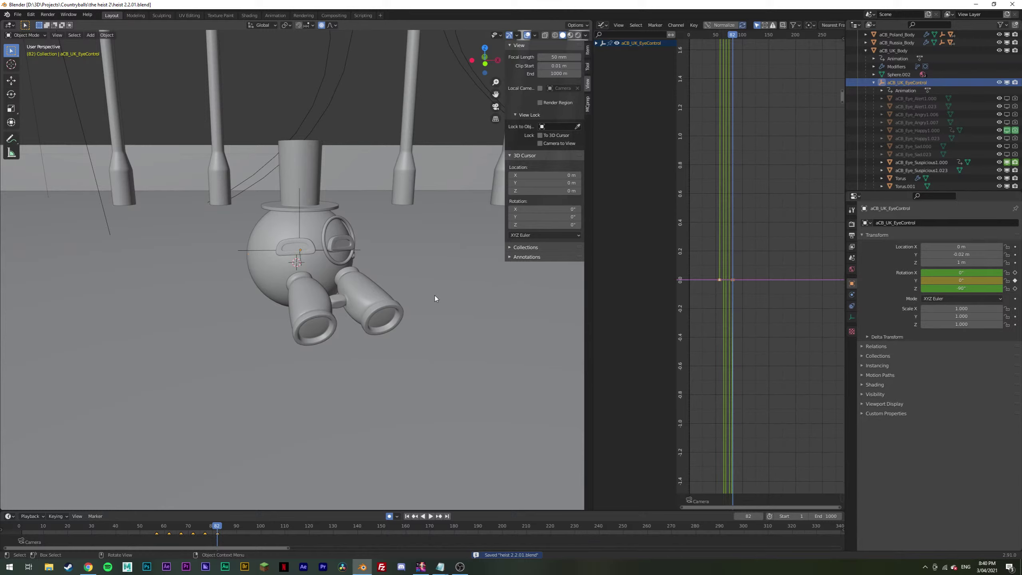
Step: Try shifting the eye control to a Y location of 0.04 m with a keyframed Y rotation of 16.9° at frame 82
{"action": "left_click", "coordinate": [924, 254]}
{"action": "left_click_drag", "start_coordinate": [961, 254], "coordinate": [975, 276]}
{"action": "key", "text": "i"}
{"action": "scroll", "coordinate": [305, 270], "scroll_direction": "up", "scroll_amount": 5}
{"action": "scroll", "coordinate": [306, 287], "scroll_direction": "down", "scroll_amount": 4}
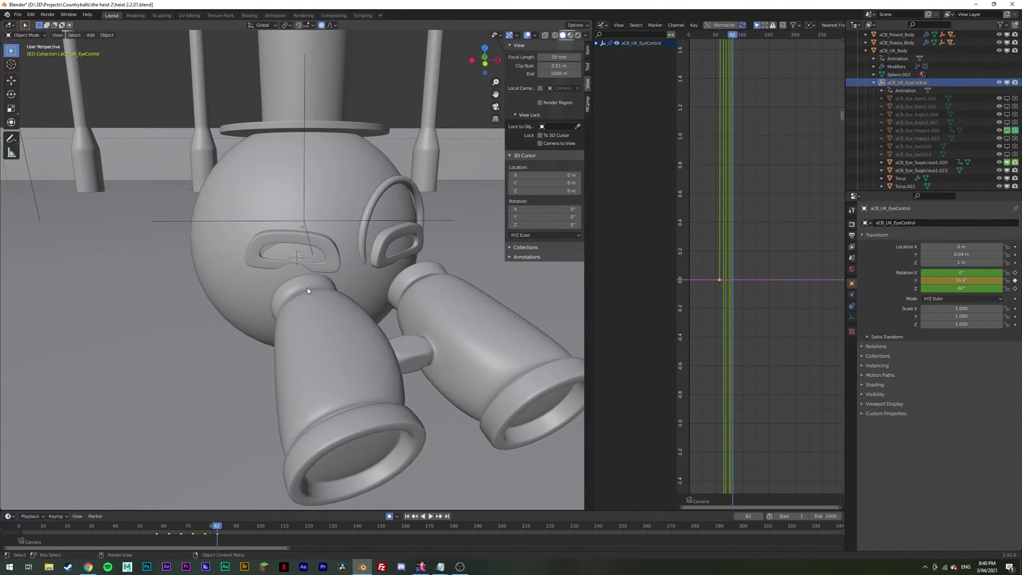
{"action": "mouse_move", "coordinate": [307, 288]}
{"action": "middle_mouse_down"}
{"action": "mouse_move", "coordinate": [318, 281]}
{"action": "mouse_move", "coordinate": [313, 299]}
{"action": "mouse_move", "coordinate": [412, 312]}
{"action": "mouse_move", "coordinate": [469, 209]}
{"action": "middle_mouse_up"}
Step: Examine the UK countryball's eyes and binoculars in rendered shading from several distances and angles
{"action": "key", "text": "z"}
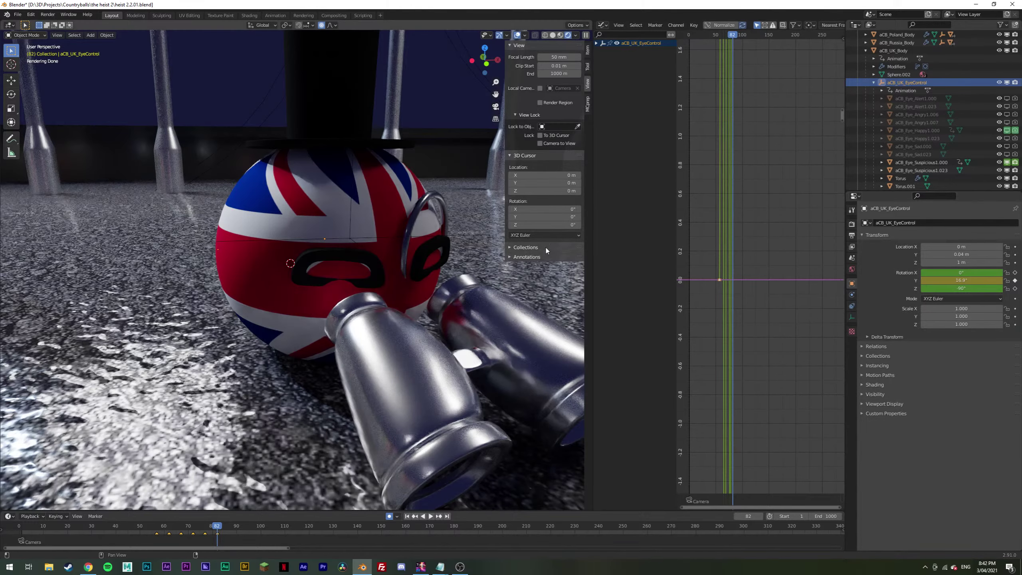
{"action": "scroll", "coordinate": [333, 268], "scroll_direction": "down", "scroll_amount": 8}
{"action": "middle_click_drag", "start_coordinate": [333, 267], "coordinate": [327, 292]}
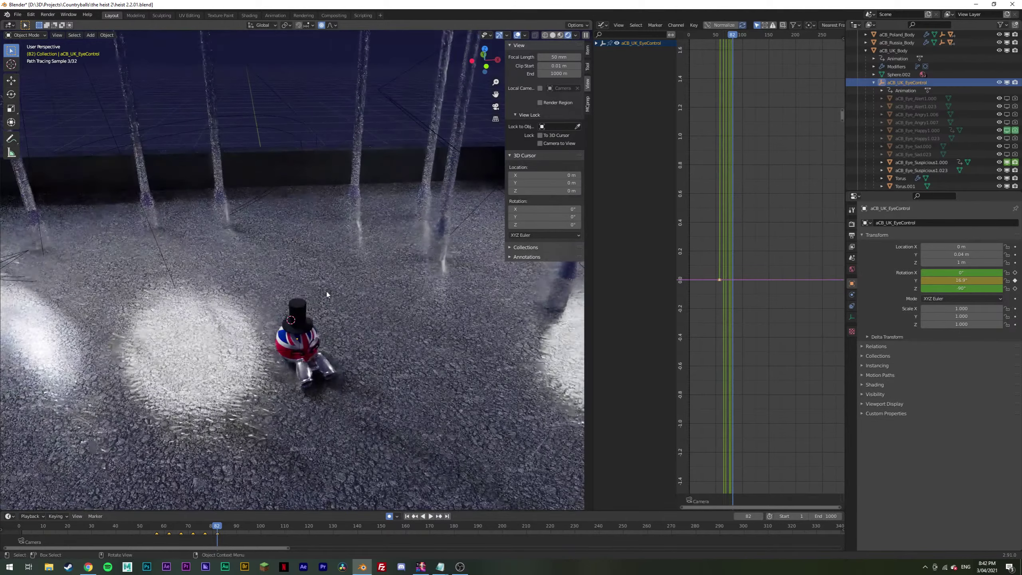
{"action": "scroll", "coordinate": [313, 366], "scroll_direction": "up", "scroll_amount": 10}
{"action": "scroll", "coordinate": [312, 365], "scroll_direction": "down", "scroll_amount": 5}
{"action": "scroll", "coordinate": [313, 363], "scroll_direction": "up", "scroll_amount": 3}
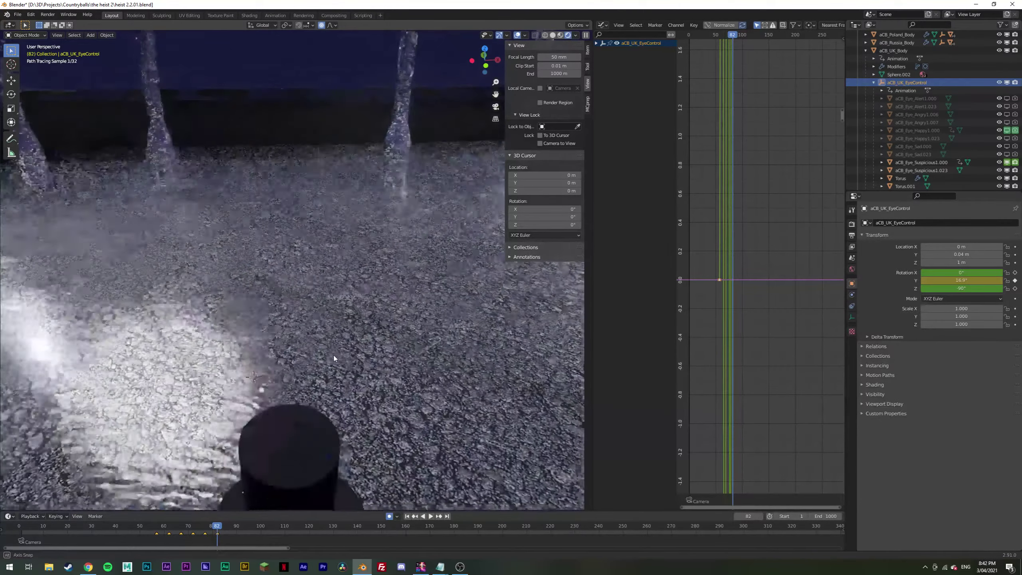
{"action": "middle_click_drag", "start_coordinate": [312, 363], "coordinate": [333, 323]}
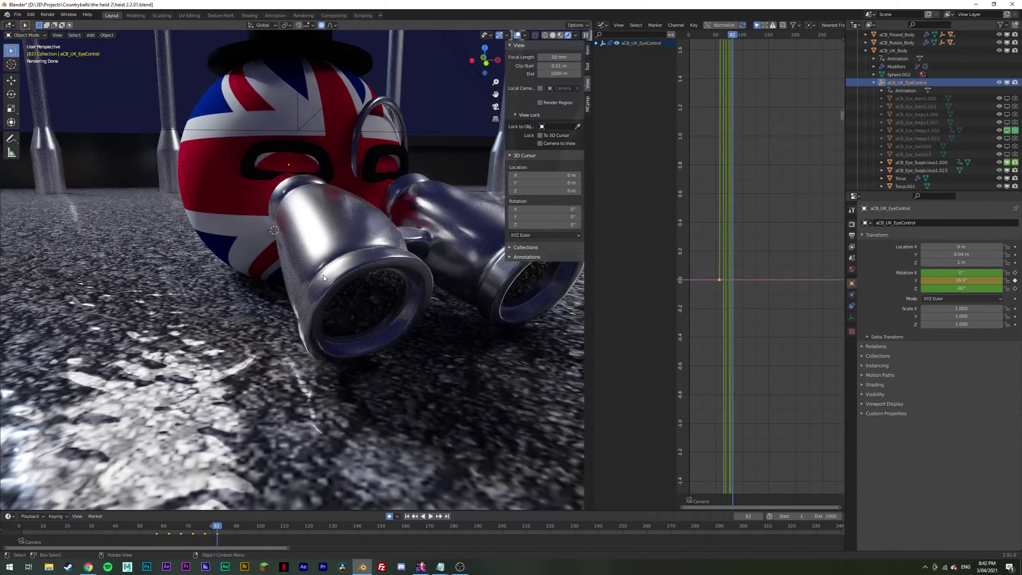
{"action": "scroll", "coordinate": [335, 271], "scroll_direction": "down", "scroll_amount": 5}
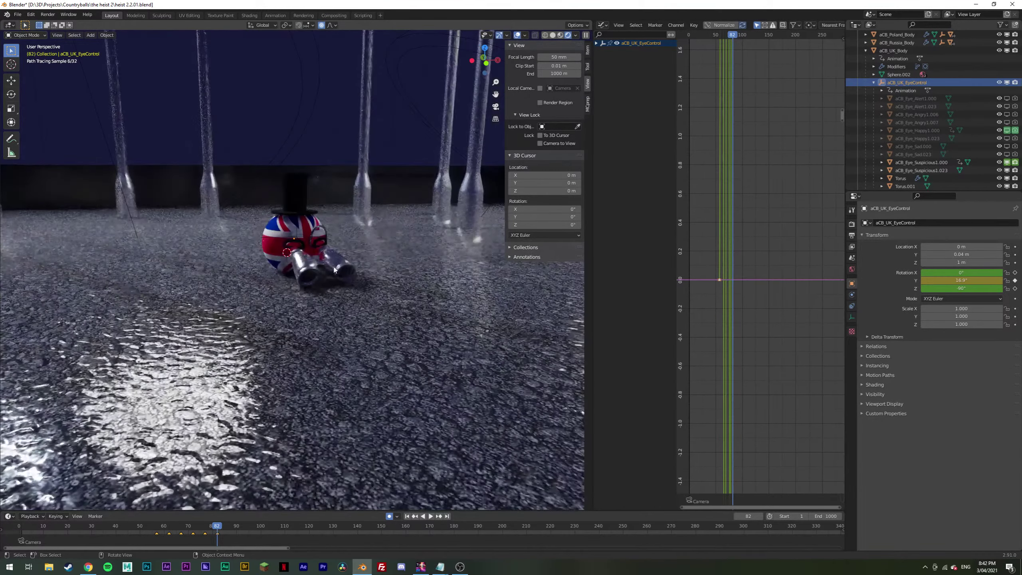
{"action": "scroll", "coordinate": [310, 265], "scroll_direction": "up", "scroll_amount": 5}
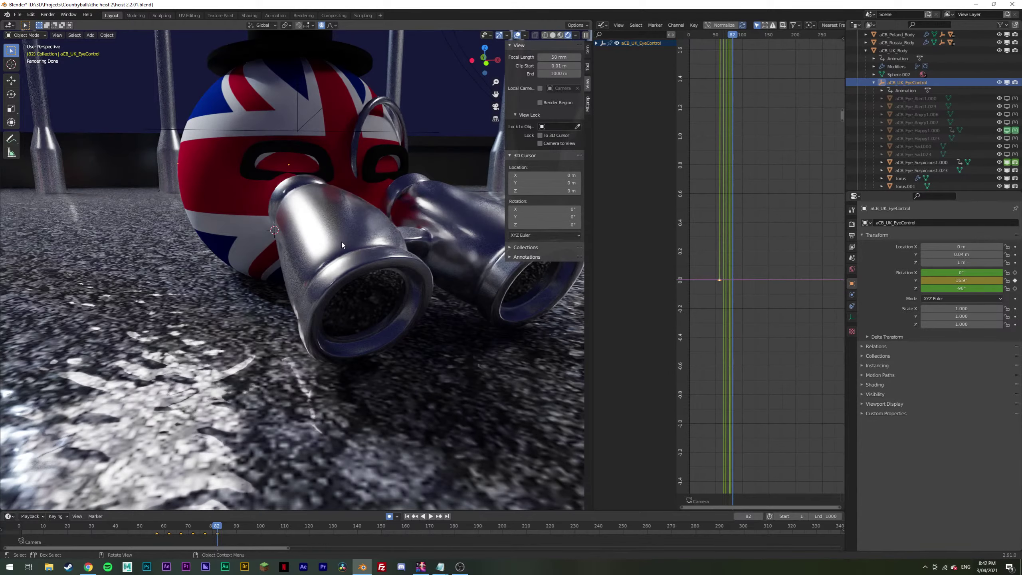
{"action": "scroll", "coordinate": [341, 244], "scroll_direction": "down", "scroll_amount": 5}
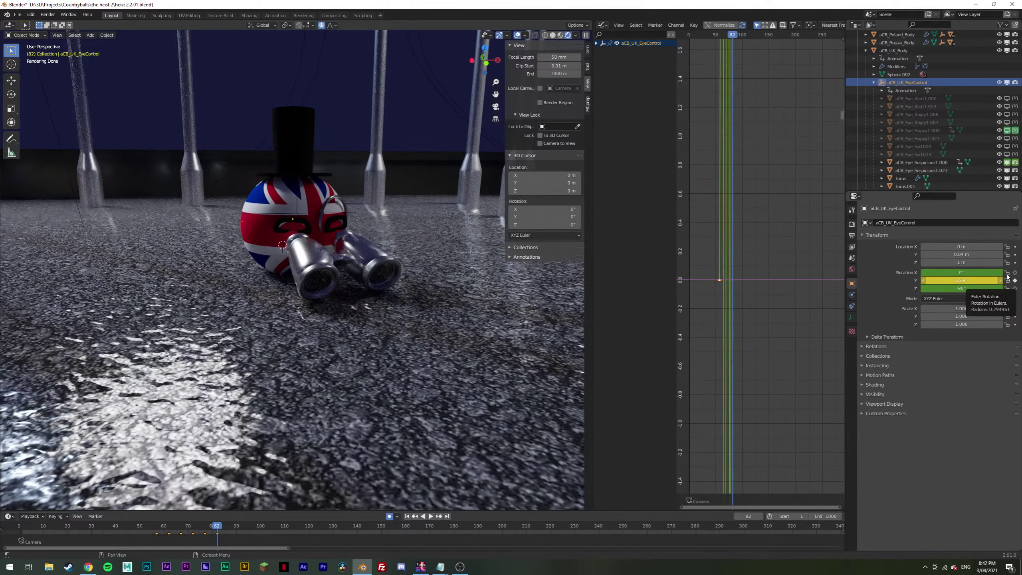
{"action": "middle_click_drag", "start_coordinate": [324, 245], "coordinate": [324, 279]}
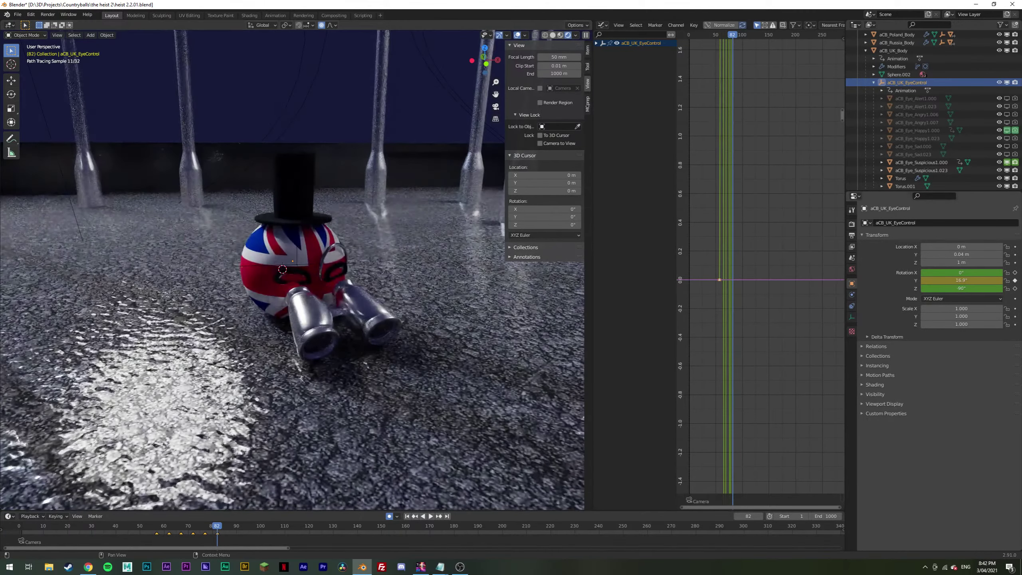
Step: Undo the eye control's trial offset and tilt, and return to the camera view in solid shading
{"action": "key", "text": "ctrl+z"}
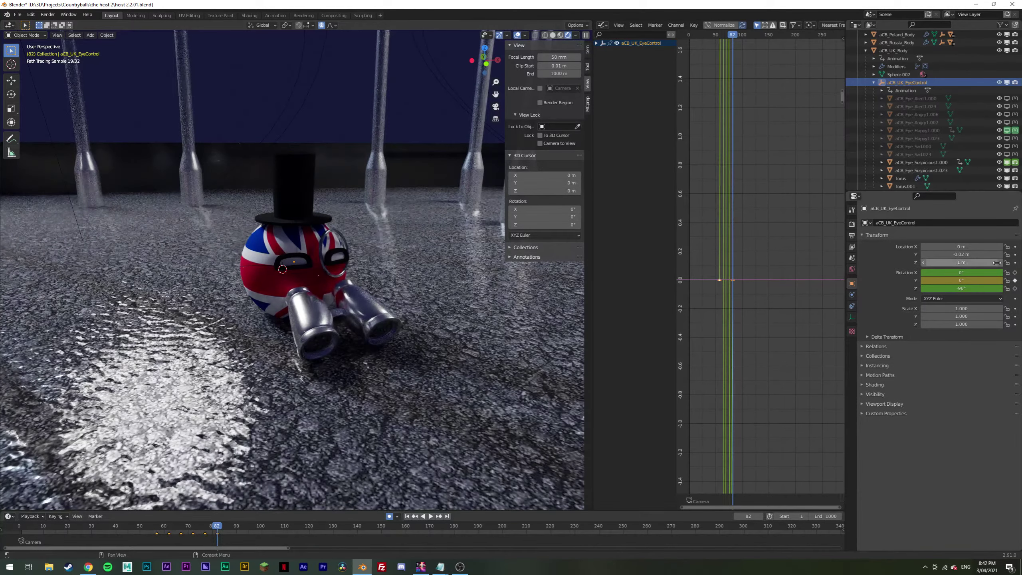
{"action": "key", "text": "KP_0"}
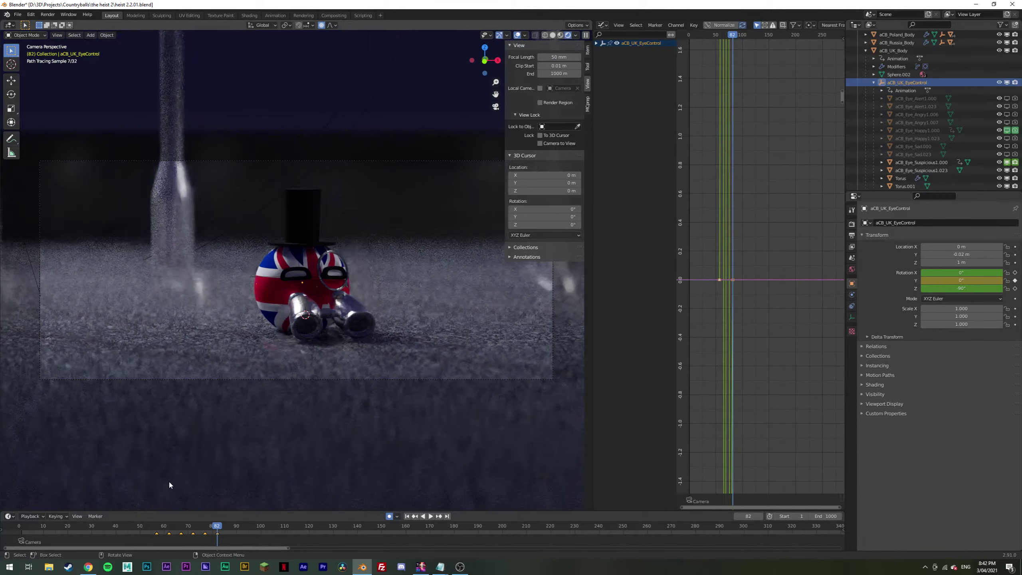
{"action": "left_click", "coordinate": [552, 35]}
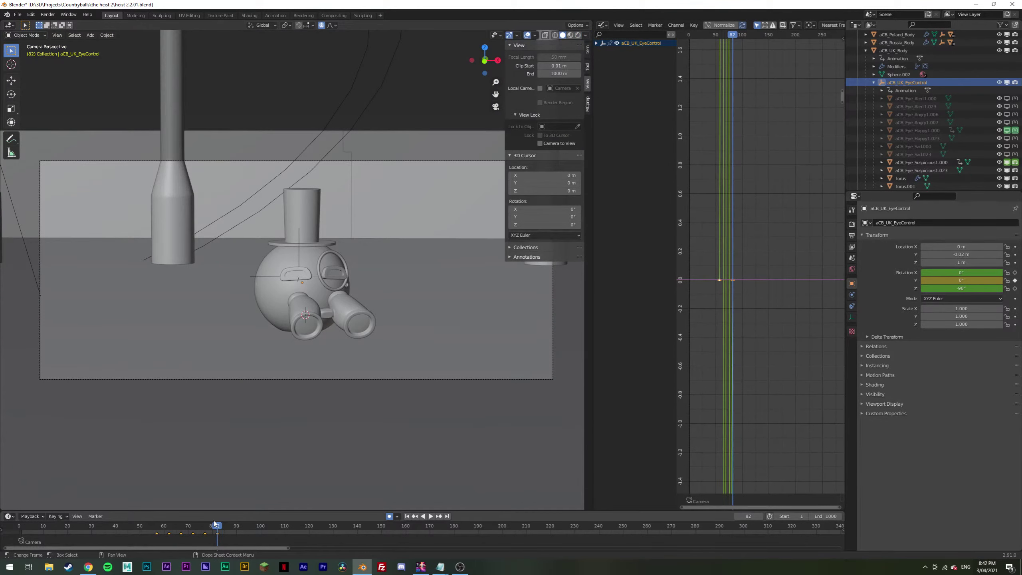
Step: Replay the eye movement from about frame 57 and insert a single Y rotation keyframe for the eye control at frame 87
{"action": "key", "text": "space"}
{"action": "left_click", "coordinate": [157, 528]}
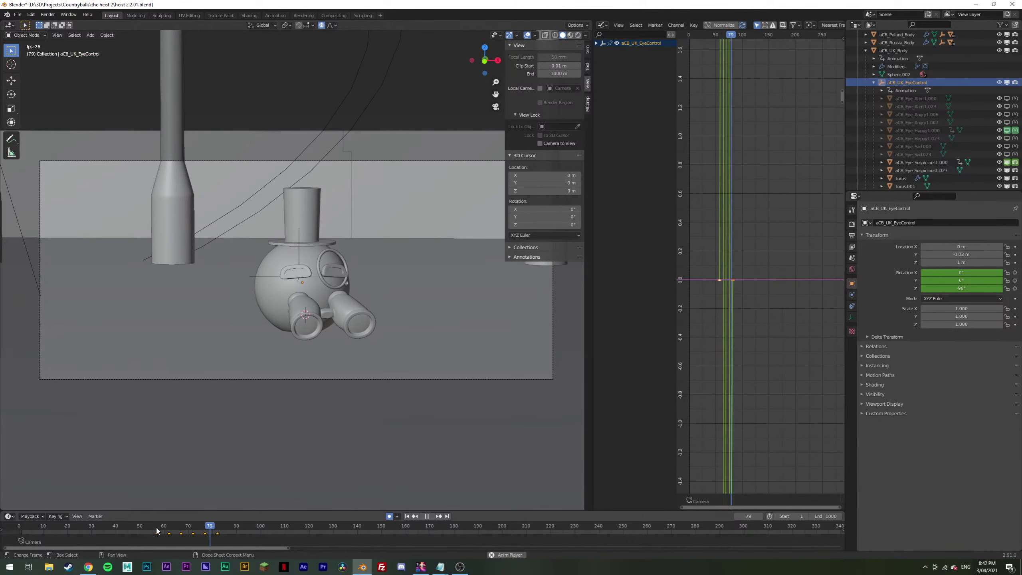
{"action": "key", "text": "space"}
{"action": "key", "text": "Left"}
{"action": "key", "text": "Left"}
{"action": "key", "text": "Left"}
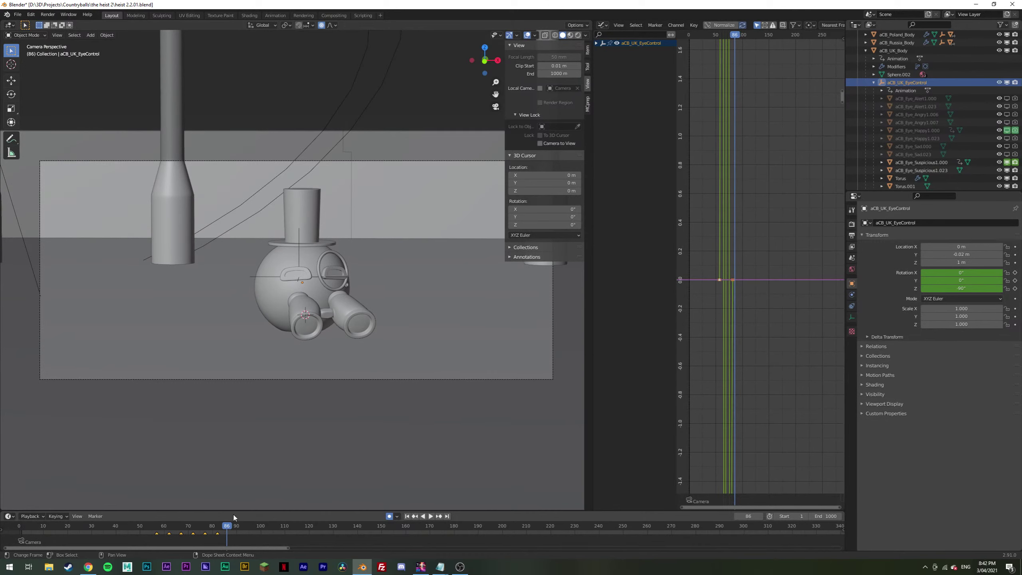
{"action": "right_click", "coordinate": [965, 281]}
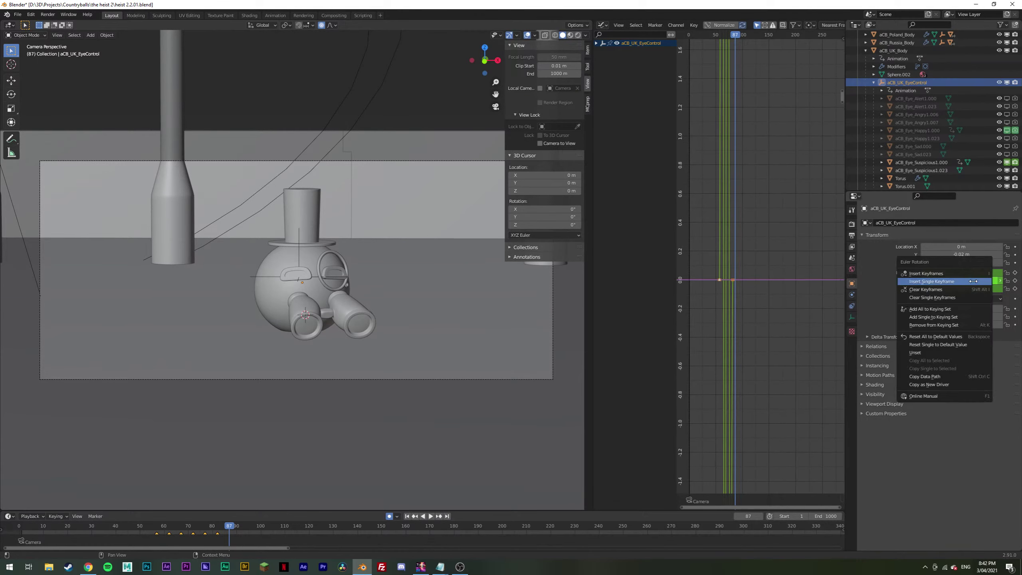
{"action": "left_click", "coordinate": [965, 281]}
Step: Adjust the eye control's Y rotation slightly at frame 92 and keyframe it
{"action": "key", "text": "Right"}
{"action": "key", "text": "Right"}
{"action": "key", "text": "Right"}
{"action": "key", "text": "Right"}
{"action": "key", "text": "Right"}
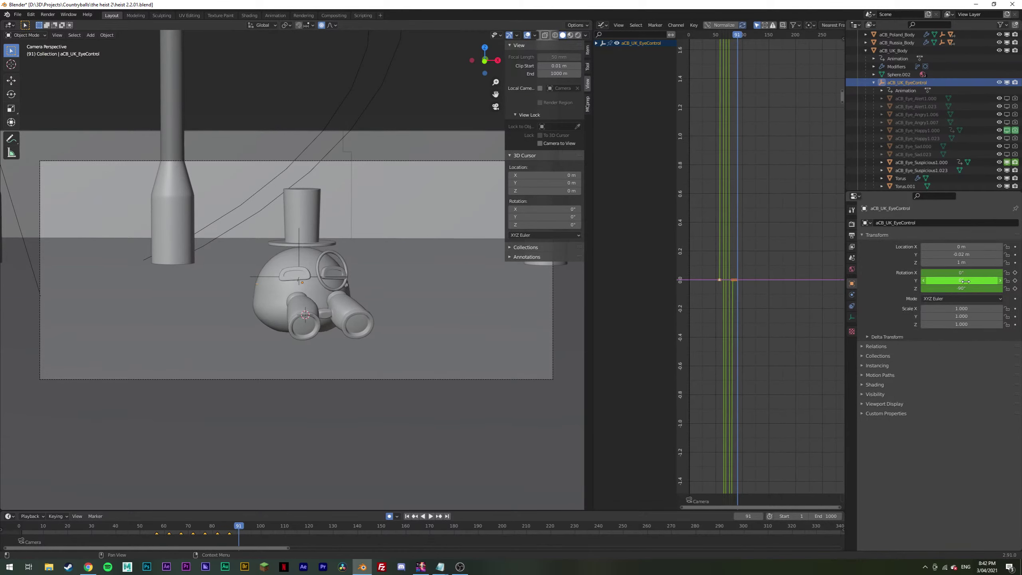
{"action": "left_click_drag", "start_coordinate": [965, 281], "coordinate": [967, 280]}
{"action": "key", "text": "i"}
Step: Continue the eye wiggle with Y rotation keyframes on the eye control at frames 97 and 102
{"action": "key", "text": "Right"}
{"action": "key", "text": "Right"}
{"action": "key", "text": "Right"}
{"action": "key", "text": "Right"}
{"action": "key", "text": "Right"}
{"action": "key", "text": "i"}
{"action": "key", "text": "Right"}
{"action": "key", "text": "Right"}
{"action": "key", "text": "Right"}
{"action": "key", "text": "Right"}
{"action": "key", "text": "i"}
Step: Add further Y rotation keyframes to the eye control at frames 107 and 112
{"action": "key", "text": "Right"}
{"action": "key", "text": "Right"}
{"action": "key", "text": "Right"}
{"action": "key", "text": "Right"}
{"action": "key", "text": "Right"}
{"action": "key", "text": "i"}
{"action": "key", "text": "Right"}
{"action": "key", "text": "Right"}
{"action": "key", "text": "Right"}
{"action": "key", "text": "Right"}
{"action": "key", "text": "Right"}
{"action": "key", "text": "Right"}
{"action": "key", "text": "i"}
Step: Set the eye control's Y rotation to 0° at frame 117, keyframe it, and play the animation
{"action": "key", "text": "Right"}
{"action": "key", "text": "Right"}
{"action": "key", "text": "Right"}
{"action": "key", "text": "Right"}
{"action": "key", "text": "Right"}
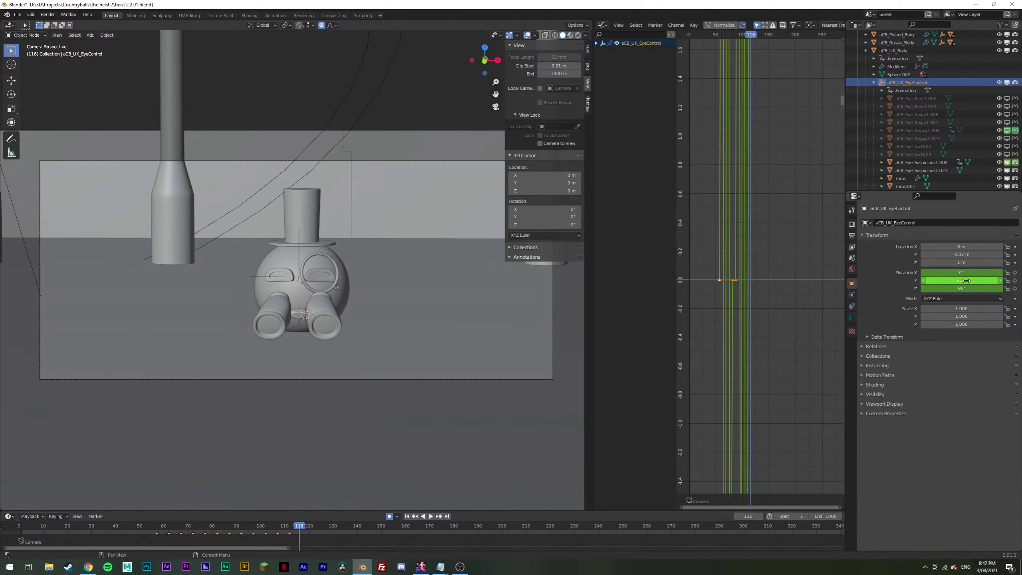
{"action": "double_click", "coordinate": [965, 281]}
{"action": "type", "text": "0"}
{"action": "key", "text": "Return"}
{"action": "key", "text": "i"}
{"action": "key", "text": "space"}
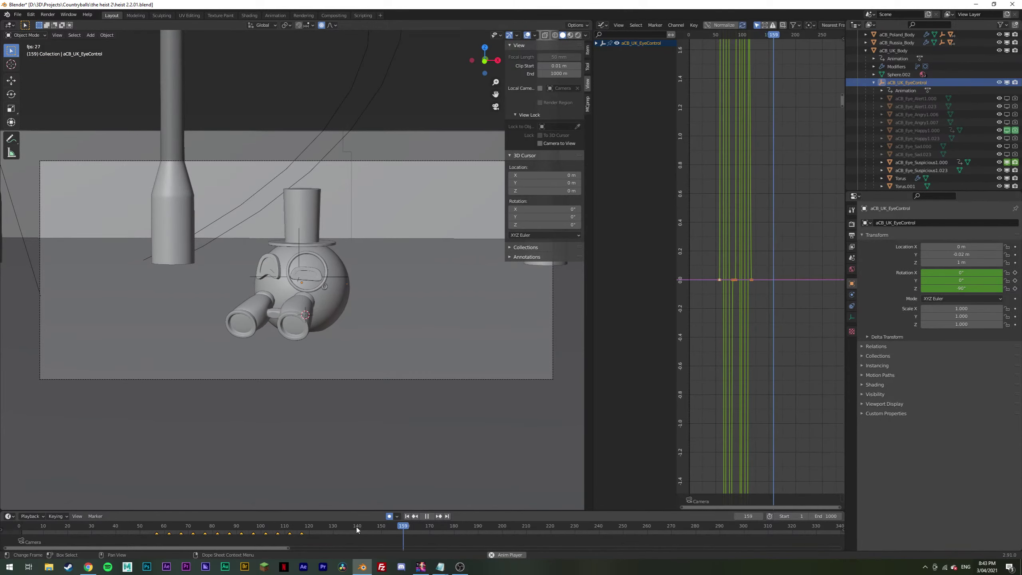
Step: Insert a single Y rotation keyframe for the eye control at frame 134 and adjust the rotation slightly at frame 139
{"action": "mouse_move", "coordinate": [342, 524]}
{"action": "left_mouse_down"}
{"action": "mouse_move", "coordinate": [324, 524]}
{"action": "mouse_move", "coordinate": [342, 525]}
{"action": "left_mouse_up"}
{"action": "right_click", "coordinate": [965, 281]}
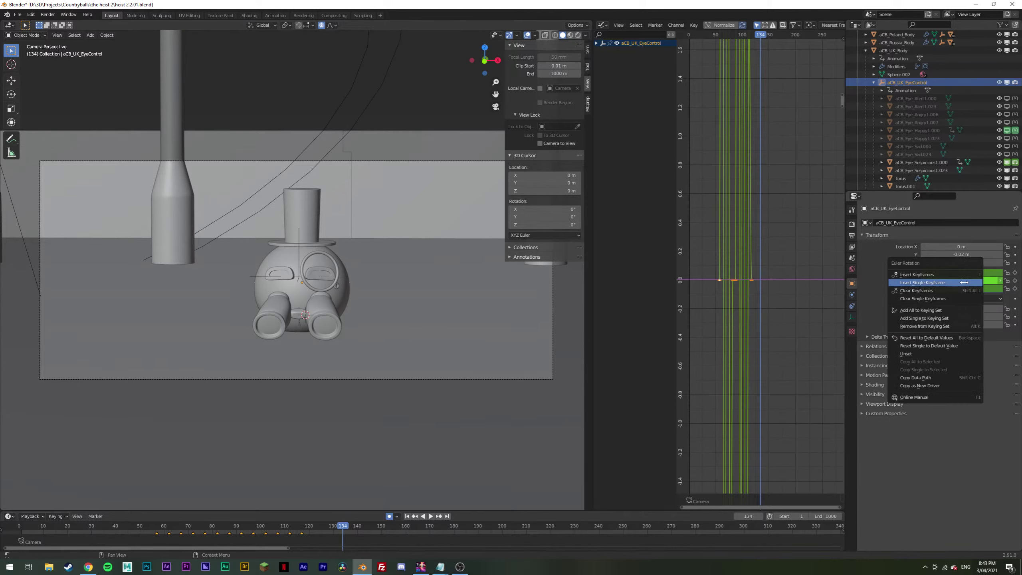
{"action": "left_click", "coordinate": [923, 282]}
{"action": "key", "text": "Right"}
{"action": "key", "text": "Right"}
{"action": "key", "text": "Right"}
{"action": "key", "text": "Right"}
{"action": "key", "text": "Right"}
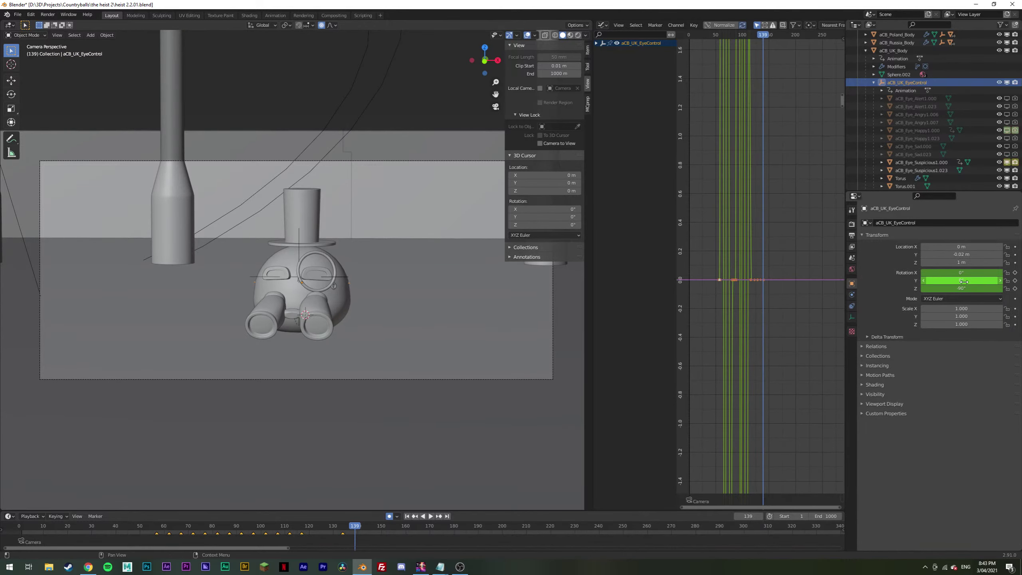
{"action": "left_click_drag", "start_coordinate": [964, 280], "coordinate": [965, 281]}
Step: Continue the second eye wiggle with slight Y rotation changes keyed at frames 144 and 149
{"action": "key", "text": "Right"}
{"action": "key", "text": "Right"}
{"action": "key", "text": "Right"}
{"action": "key", "text": "Right"}
{"action": "key", "text": "Right"}
{"action": "key", "text": "Right"}
{"action": "key", "text": "Right"}
{"action": "key", "text": "Right"}
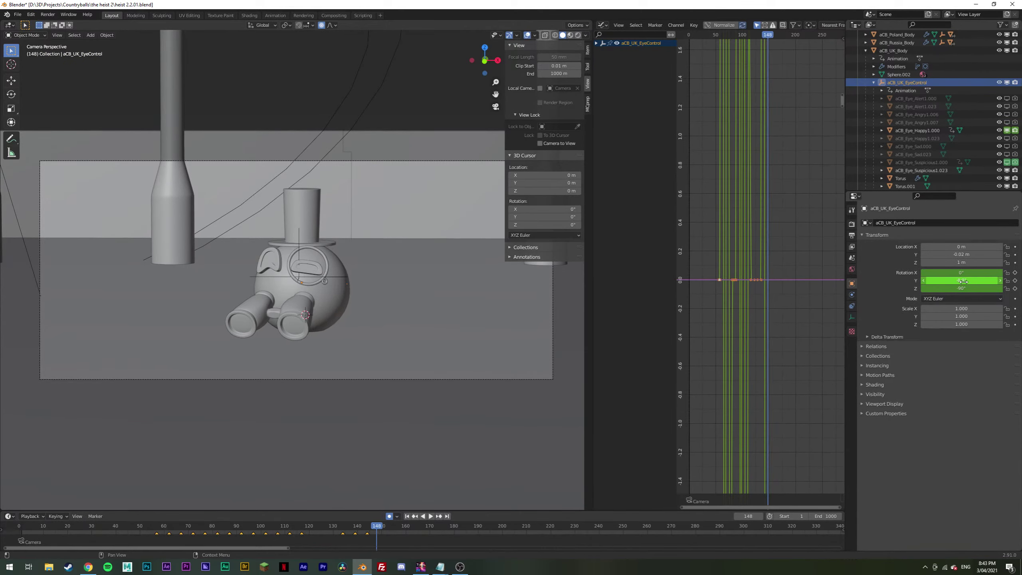
{"action": "key", "text": "Right"}
{"action": "key", "text": "Right"}
{"action": "left_click_drag", "start_coordinate": [963, 281], "coordinate": [964, 281]}
Step: Set the eye control's Y rotation back to 0° at frame 154
{"action": "key", "text": "Right"}
{"action": "key", "text": "Right"}
{"action": "key", "text": "Right"}
{"action": "key", "text": "Right"}
{"action": "key", "text": "Right"}
{"action": "double_click", "coordinate": [963, 281]}
{"action": "key", "text": "BackSpace"}
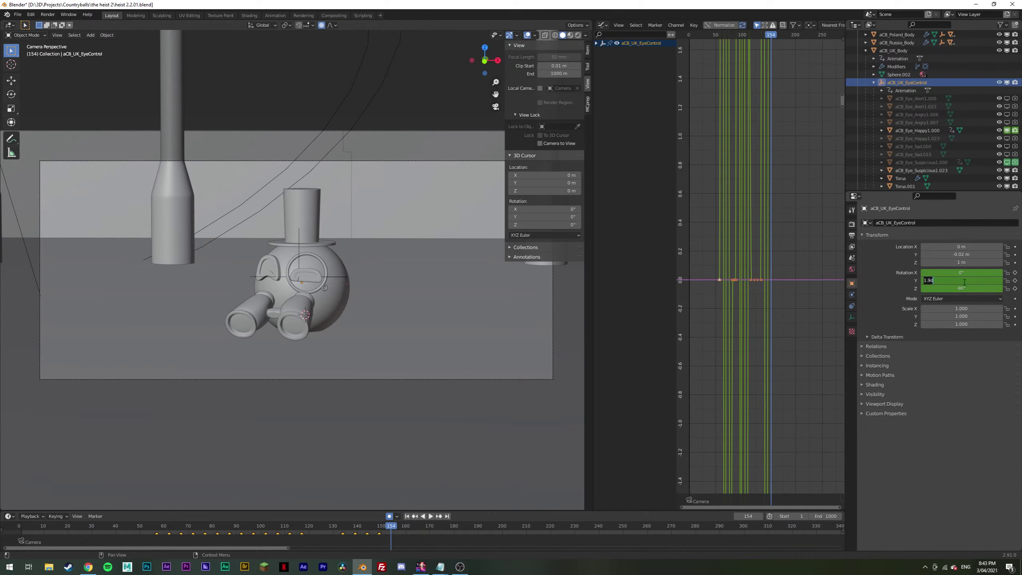
{"action": "type", "text": "0"}
{"action": "key", "text": "Return"}
Step: Deselect everything and replay the eye wiggles and turn, starting from about frame 118 and again from about frame 130
{"action": "left_click", "coordinate": [304, 528]}
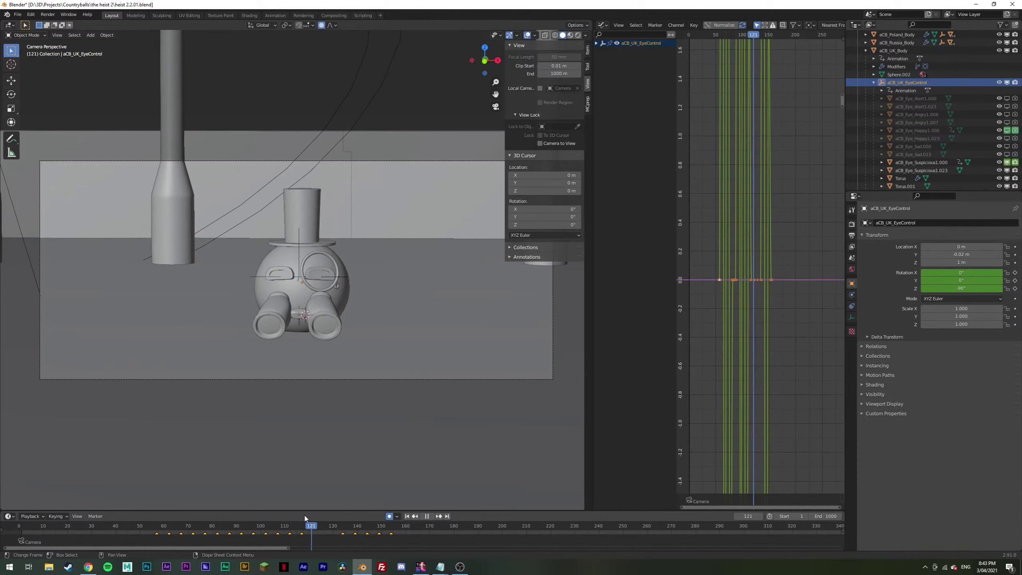
{"action": "key", "text": "alt+a"}
{"action": "key", "text": "space"}
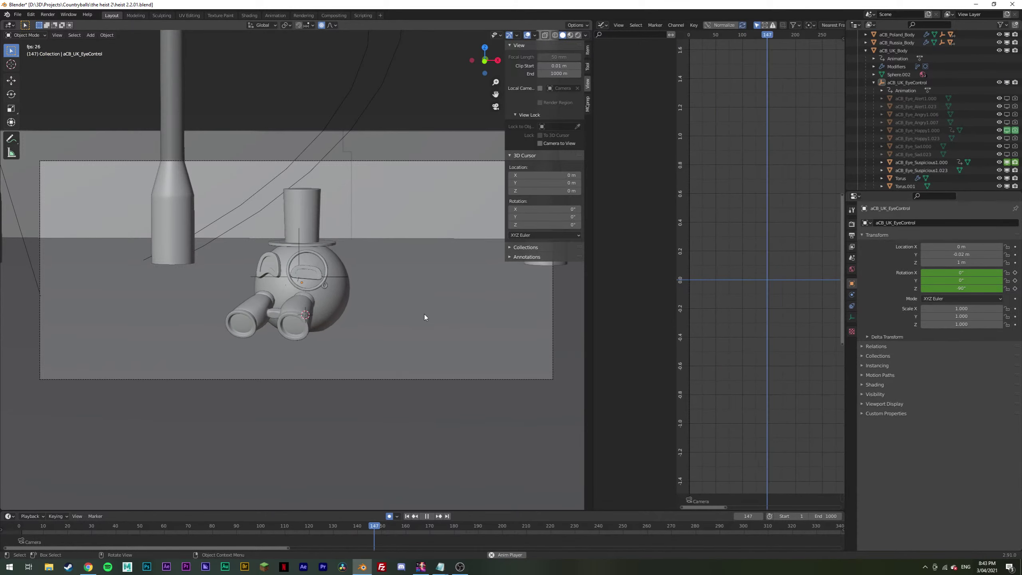
{"action": "left_click_drag", "start_coordinate": [362, 527], "coordinate": [186, 522]}
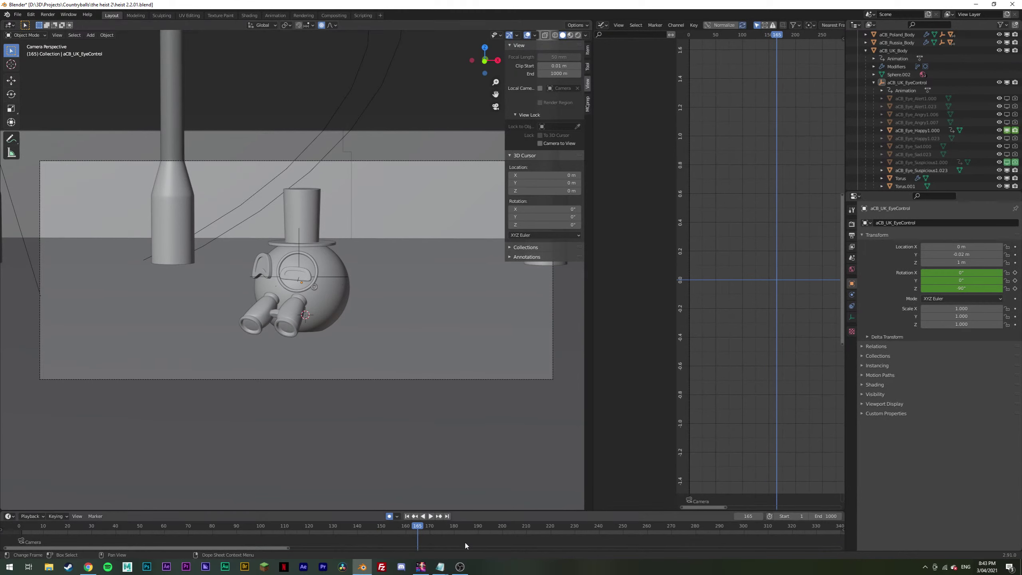
{"action": "key", "text": "space"}
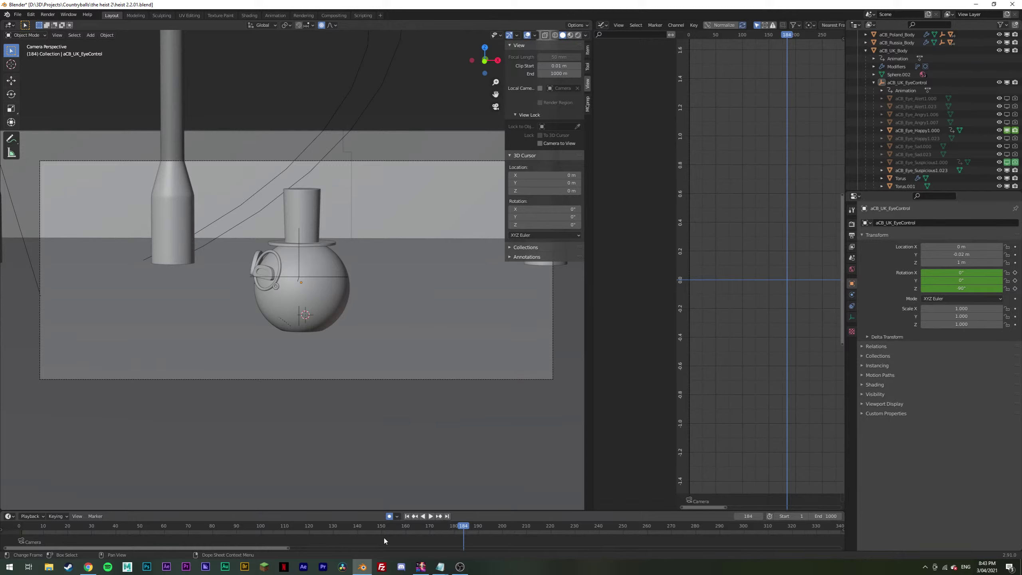
{"action": "left_click_drag", "start_coordinate": [352, 526], "coordinate": [331, 524]}
{"action": "key", "text": "space"}
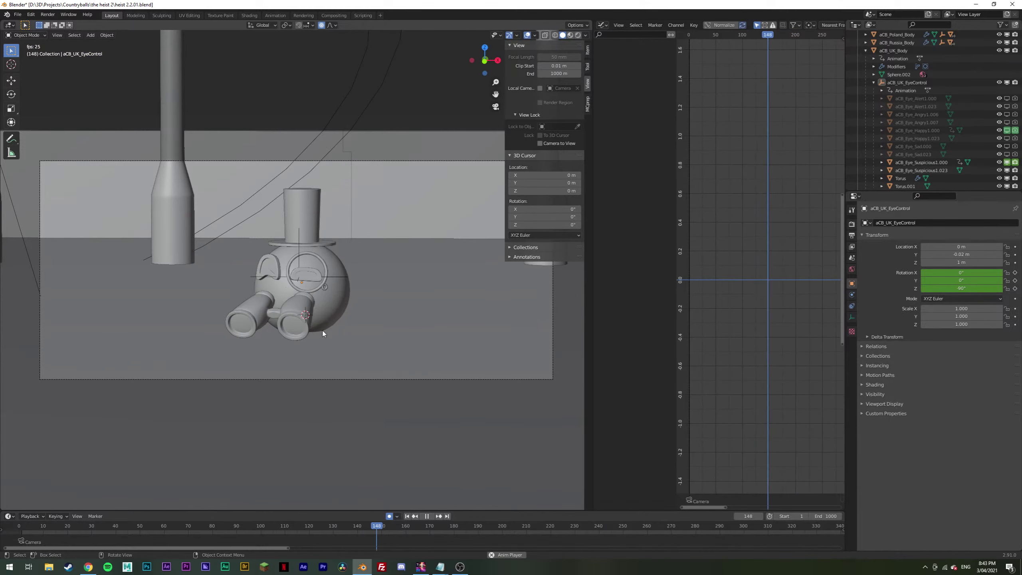
Step: Replay the eye wiggles and turn from about frame 152 and frame 97, and review the shot's opening from frame 1
{"action": "key", "text": "space"}
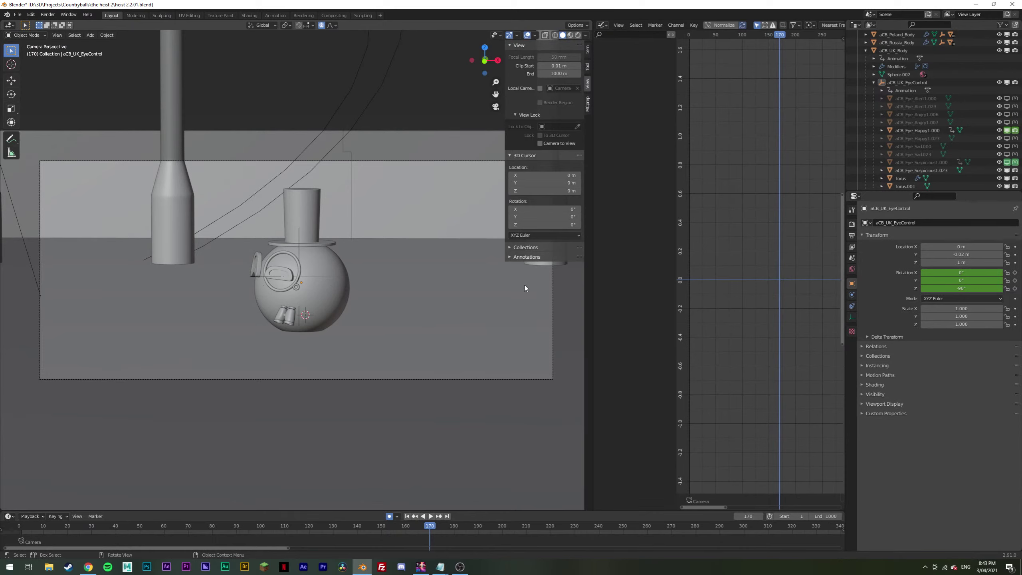
{"action": "left_click", "coordinate": [387, 530]}
{"action": "key", "text": "space"}
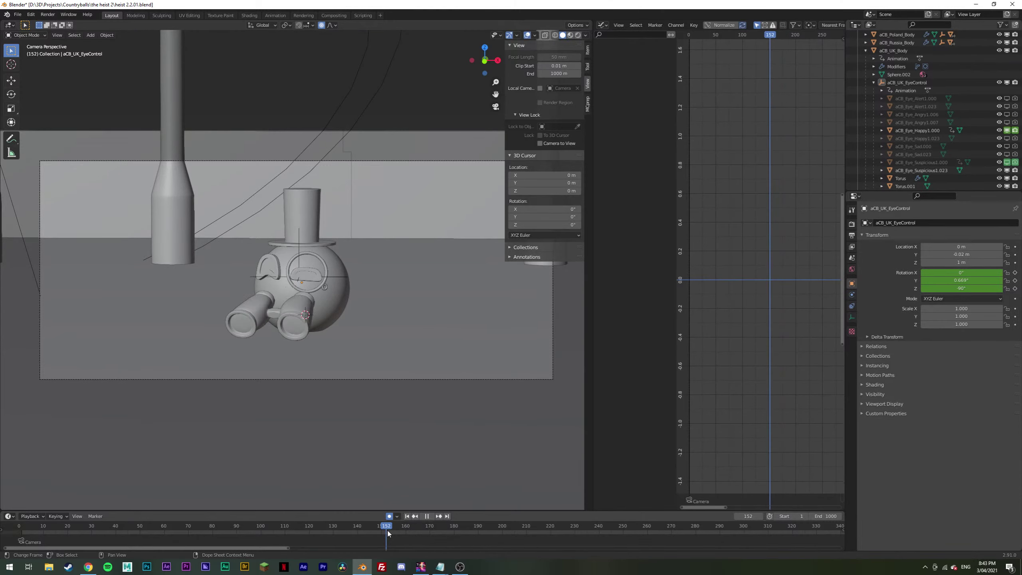
{"action": "left_click_drag", "start_coordinate": [388, 533], "coordinate": [253, 513]}
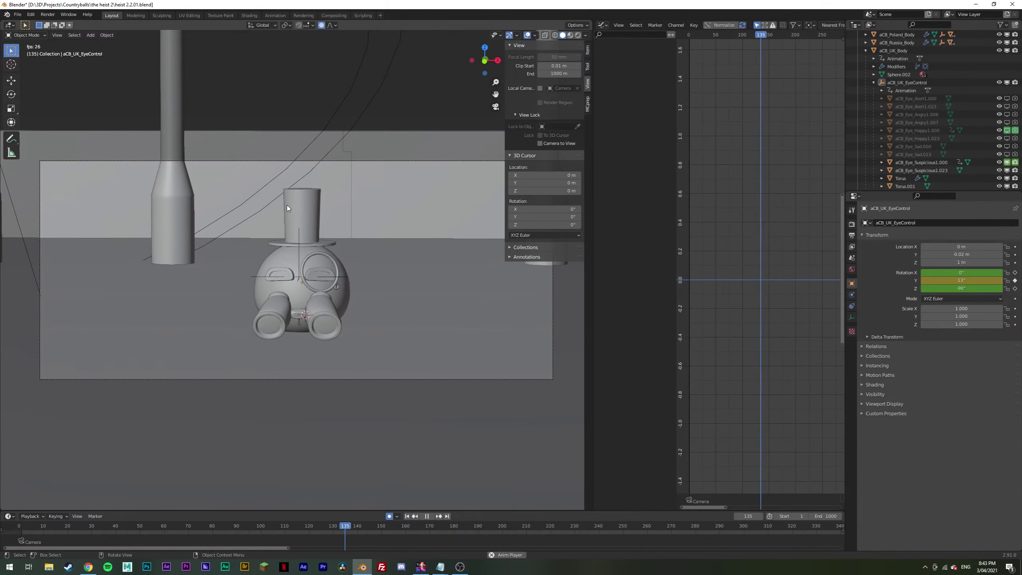
{"action": "key", "text": "space"}
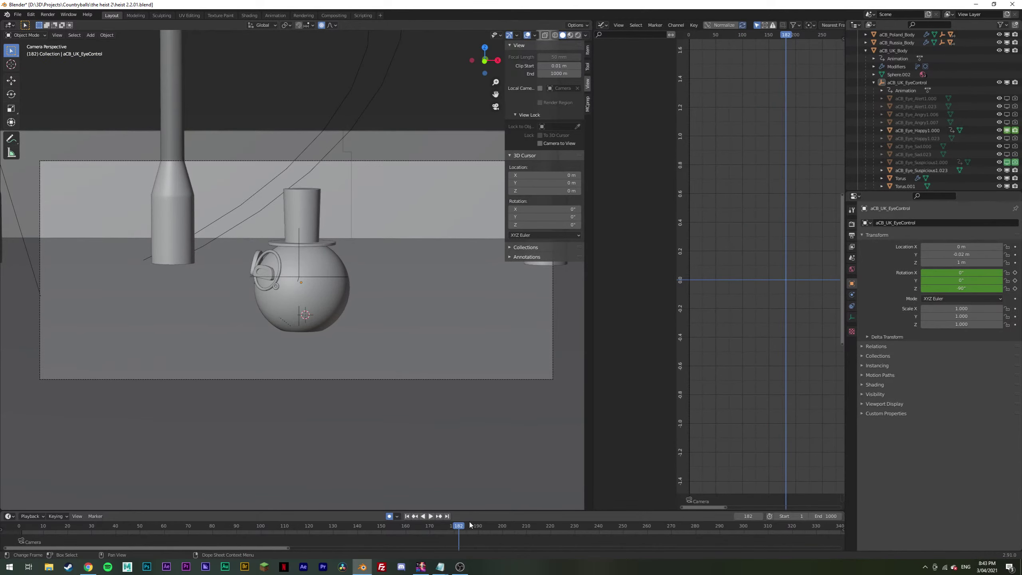
{"action": "left_click_drag", "start_coordinate": [469, 525], "coordinate": [20, 481]}
{"action": "key", "text": "space"}
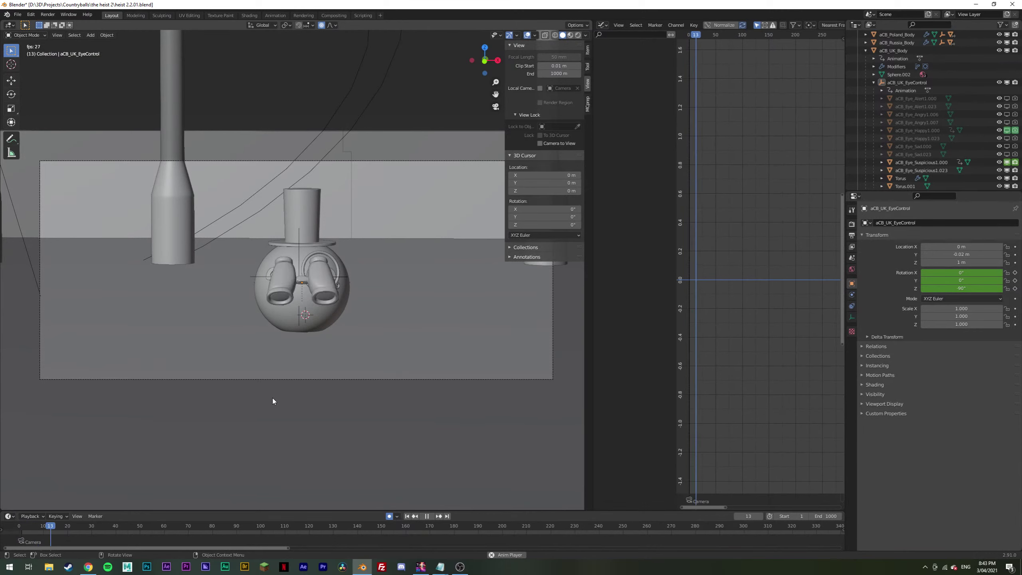
{"action": "left_click_drag", "start_coordinate": [24, 526], "coordinate": [22, 528]}
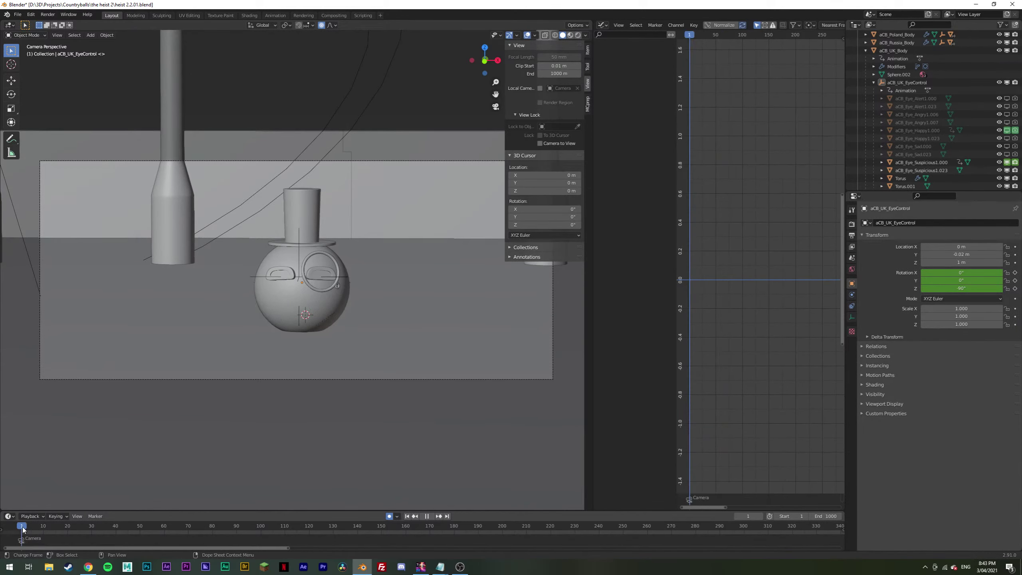
{"action": "key", "text": "space"}
Step: Select the camera and insert location and rotation keyframes for it at frame 1
{"action": "left_click", "coordinate": [384, 161]}
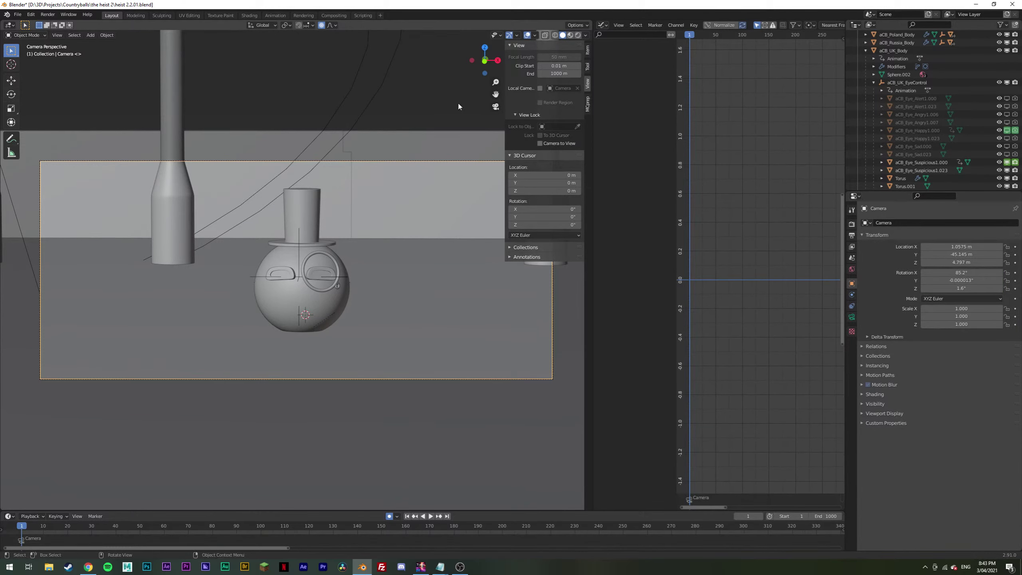
{"action": "left_click", "coordinate": [588, 50]}
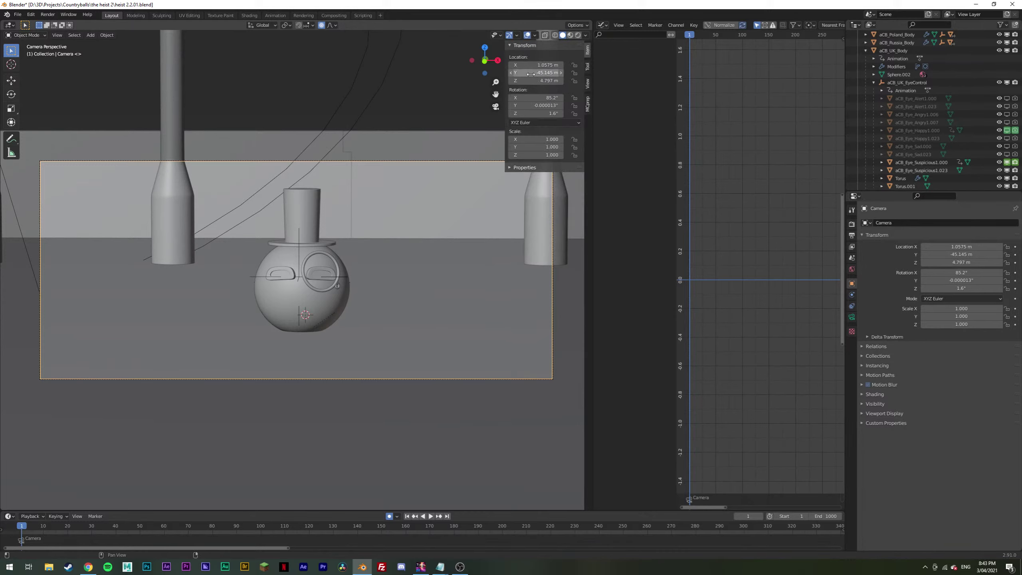
{"action": "key", "text": "i"}
{"action": "key", "text": "i"}
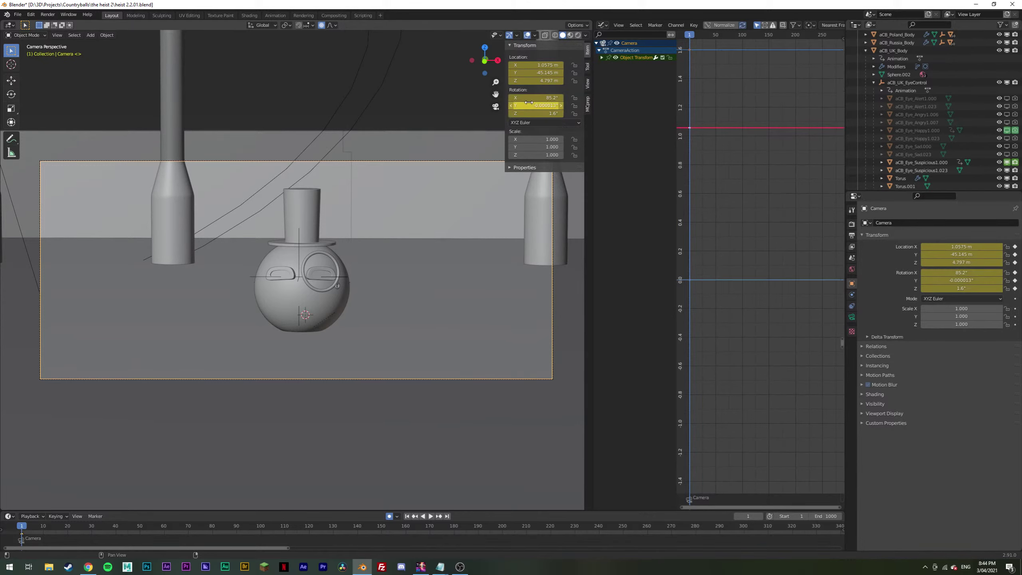
Step: At frame 180, lock the camera to the view and key it closer to the countryball, at about X 0.788 m, Y -35.48 m
{"action": "scroll", "coordinate": [102, 504], "scroll_direction": "down", "scroll_amount": 9, "text": "alt"}
{"action": "left_click_drag", "start_coordinate": [22, 528], "coordinate": [454, 525]}
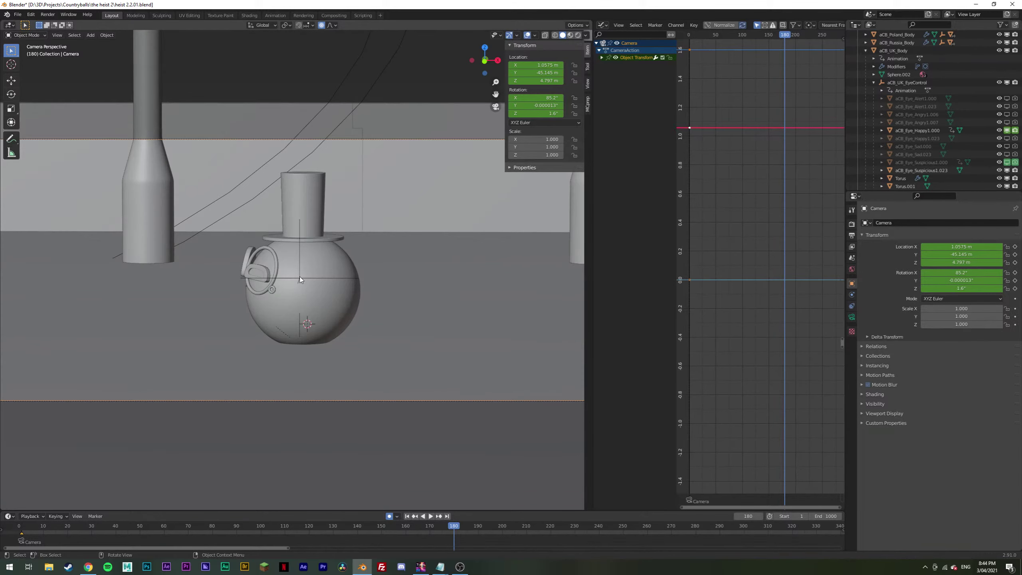
{"action": "key", "text": "n"}
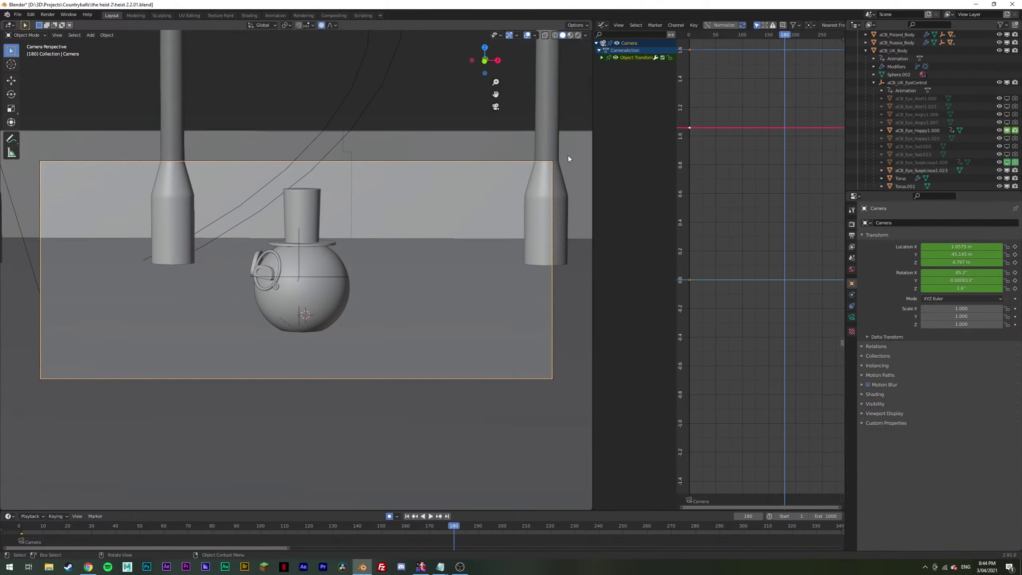
{"action": "key", "text": "n"}
{"action": "left_click", "coordinate": [587, 84]}
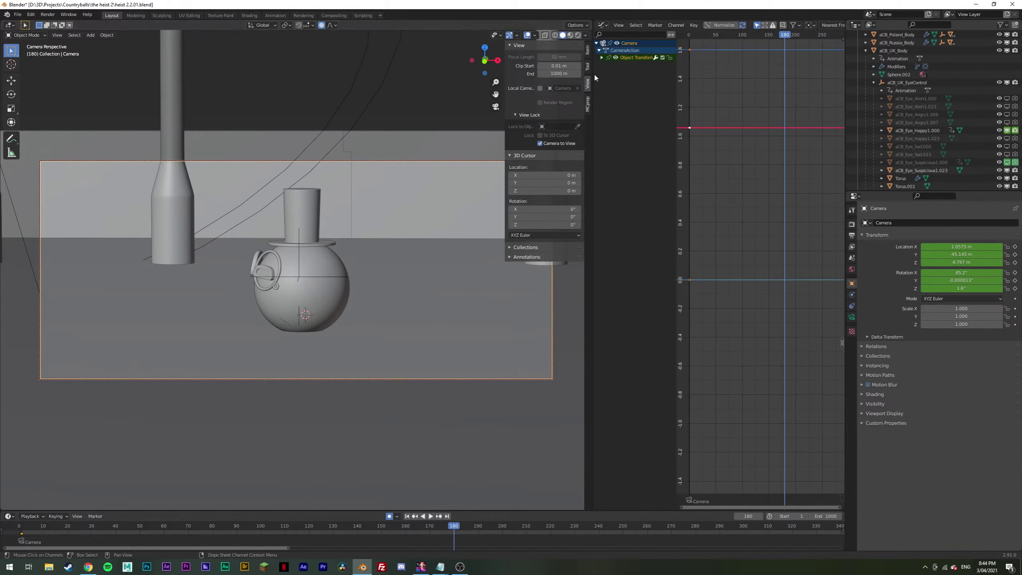
{"action": "key", "text": "n"}
{"action": "scroll", "coordinate": [306, 277], "scroll_direction": "up", "scroll_amount": 3}
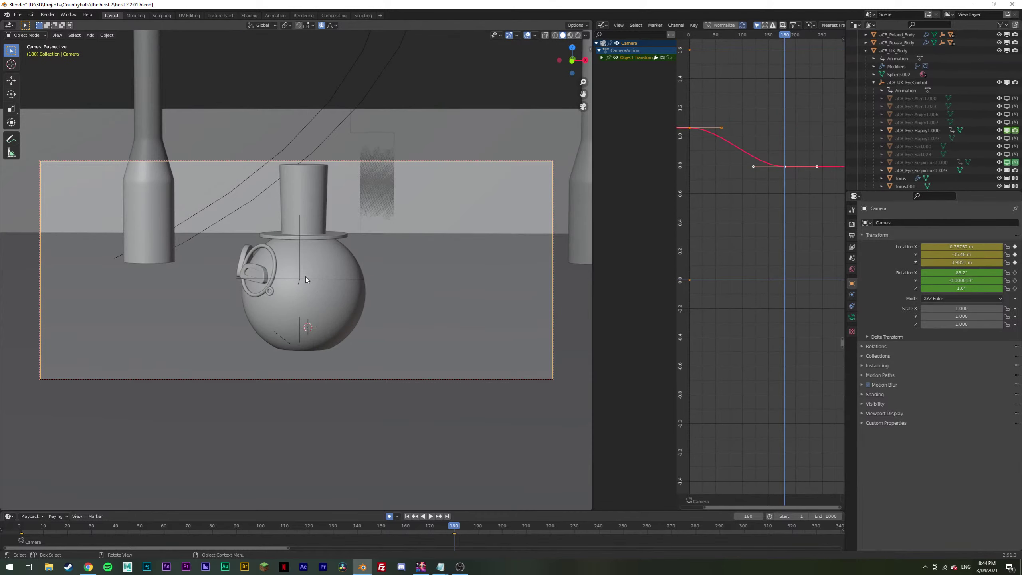
Step: Scrub back through the camera push-in from frame 180 and return to frame 1
{"action": "key", "text": "space"}
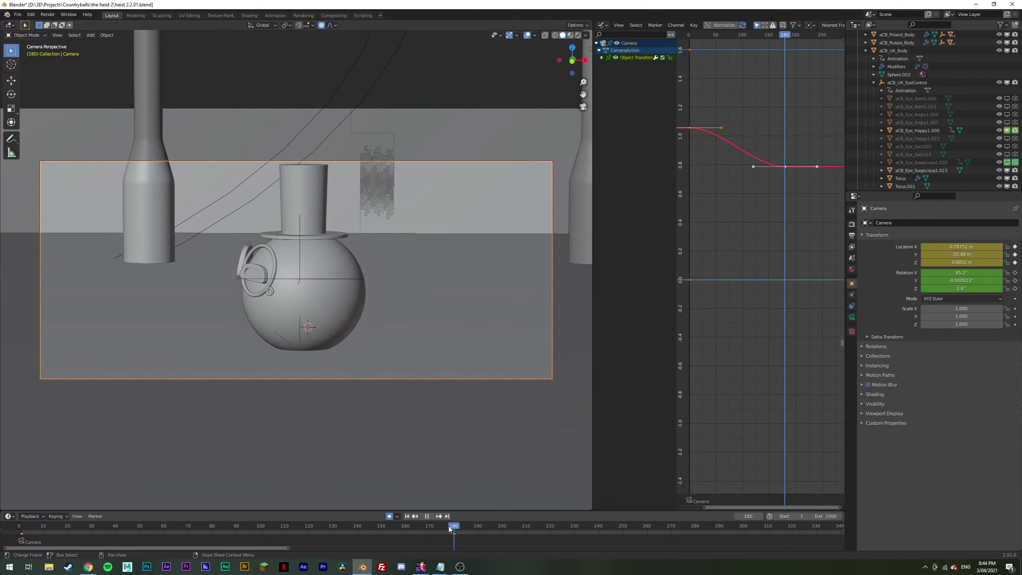
{"action": "left_click_drag", "start_coordinate": [454, 525], "coordinate": [91, 526]}
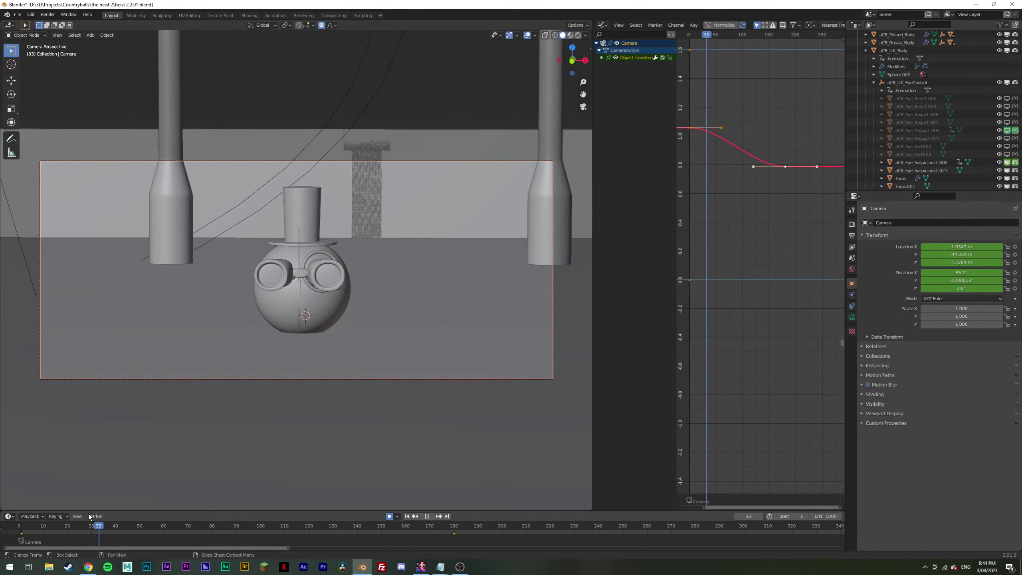
{"action": "left_click", "coordinate": [428, 516]}
{"action": "key", "text": "shift+Left"}
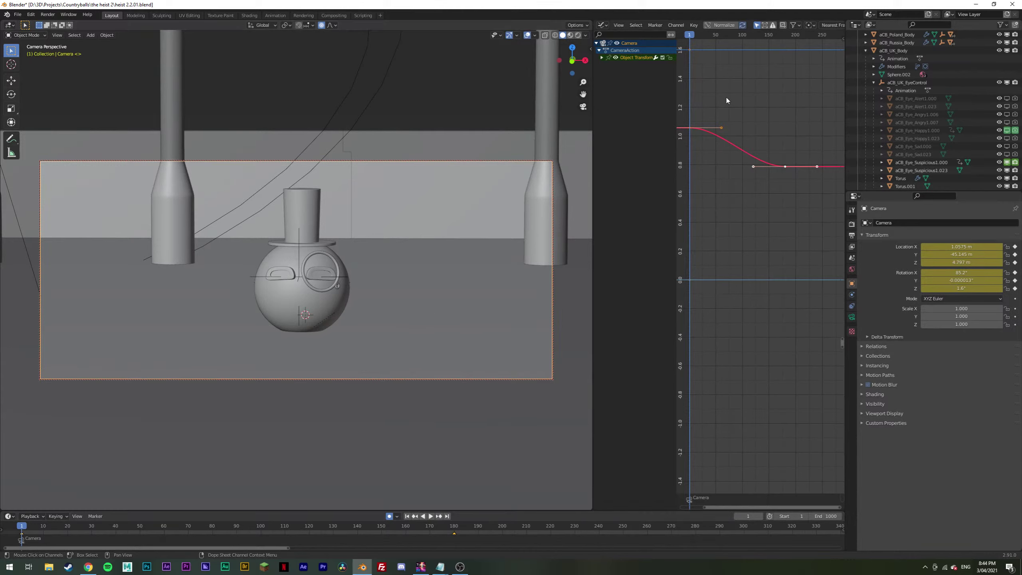
Step: Set both keyframes of the camera's X location curve to Linear interpolation and play the push-in from frame 1
{"action": "left_click", "coordinate": [792, 179]}
{"action": "left_click_drag", "start_coordinate": [792, 176], "coordinate": [691, 125]}
{"action": "right_click", "coordinate": [691, 127]}
{"action": "mouse_move", "coordinate": [688, 164]}
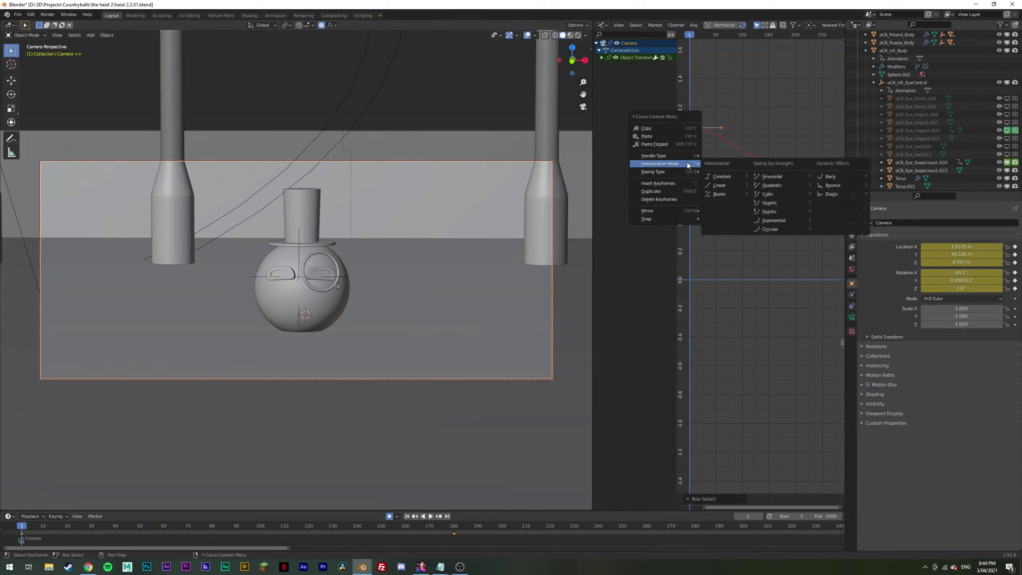
{"action": "left_click", "coordinate": [733, 186]}
{"action": "key", "text": "space"}
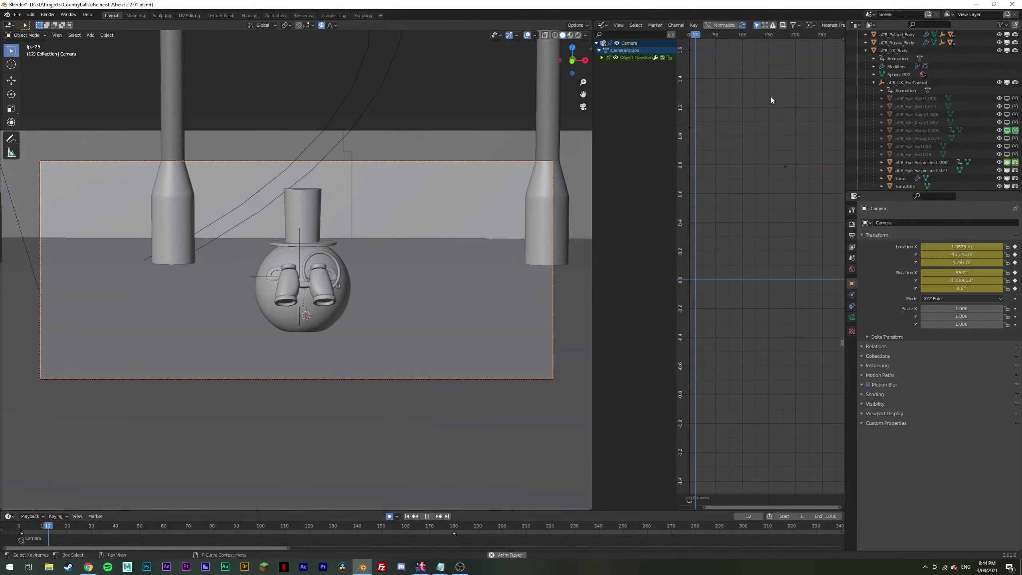
{"action": "key", "text": "Escape"}
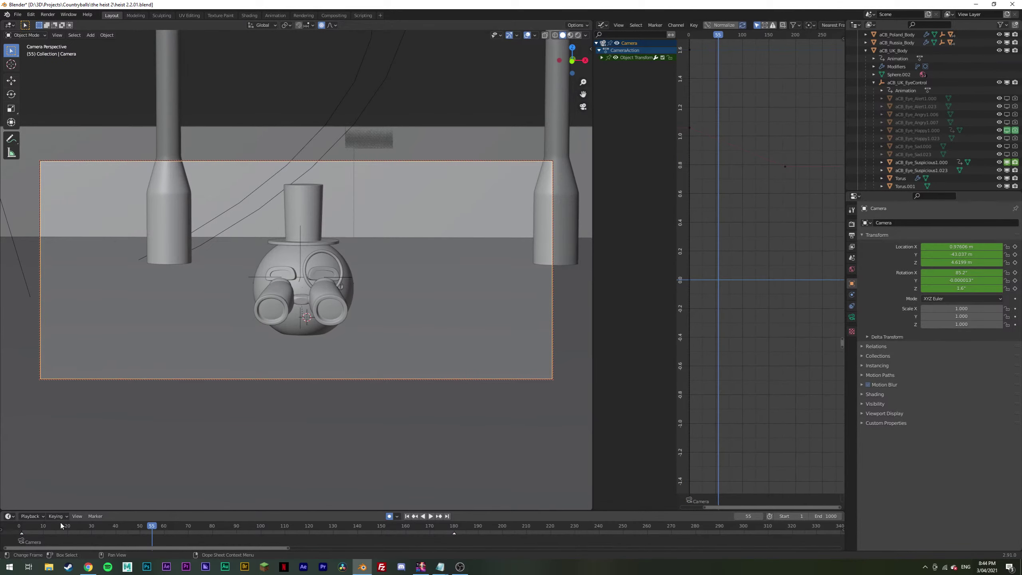
Step: Set the frame 1 keyframe of the camera's Z location curve to Linear interpolation
{"action": "scroll", "coordinate": [747, 361], "scroll_direction": "down", "scroll_amount": 14}
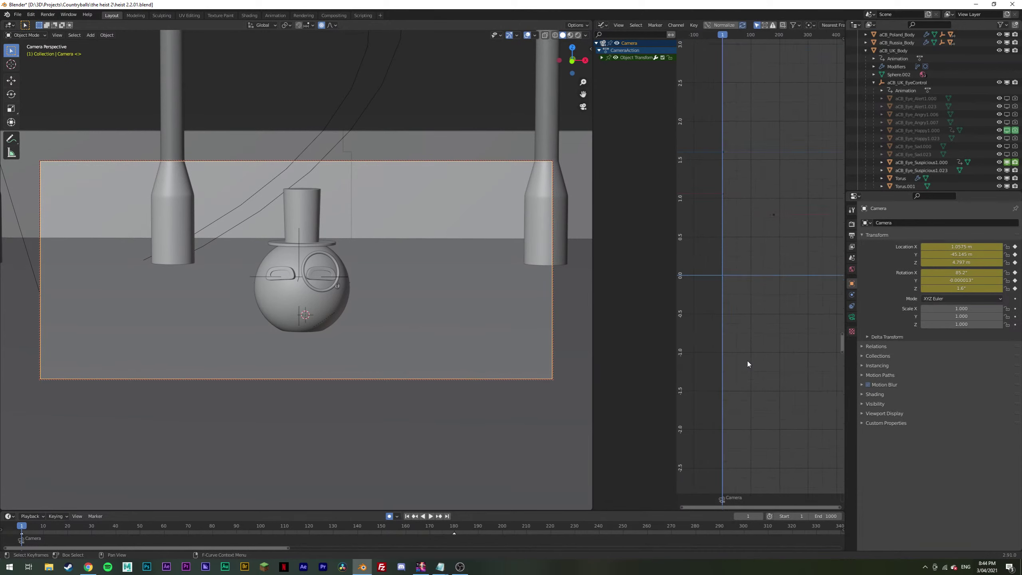
{"action": "key", "text": "b"}
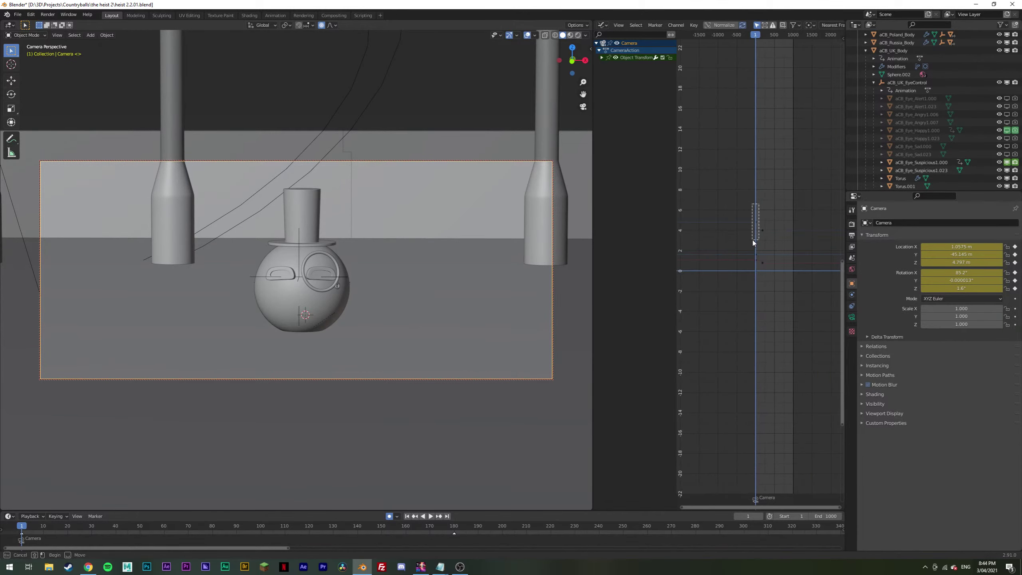
{"action": "left_click_drag", "start_coordinate": [739, 205], "coordinate": [762, 235]}
{"action": "right_click", "coordinate": [760, 232]}
{"action": "mouse_move", "coordinate": [761, 234]}
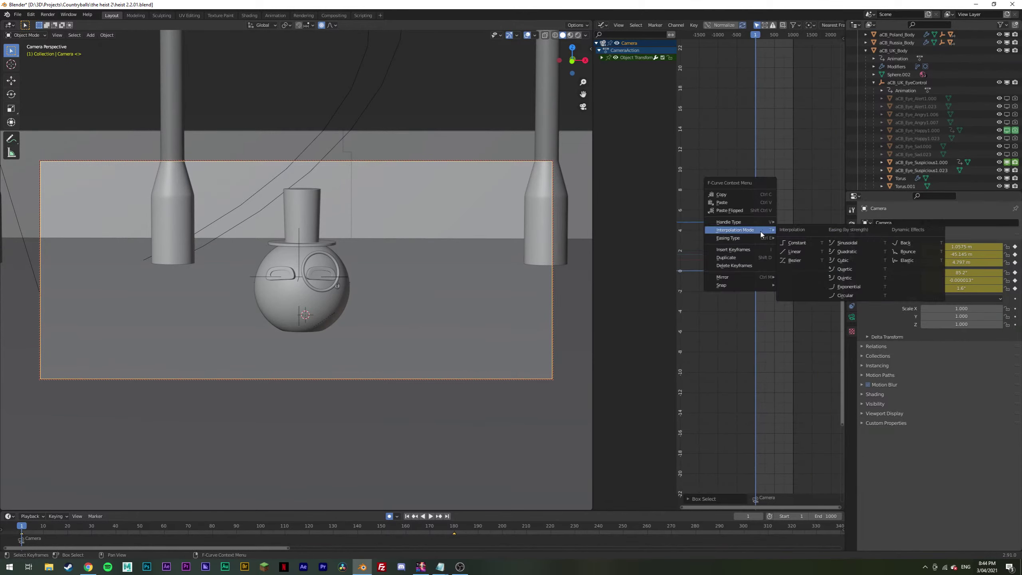
{"action": "left_click", "coordinate": [793, 251]}
Step: Set the camera's Y location keyframes to Linear interpolation
{"action": "scroll", "coordinate": [776, 360], "scroll_direction": "down", "scroll_amount": 6}
{"action": "scroll", "coordinate": [776, 360], "scroll_direction": "down", "scroll_amount": 6}
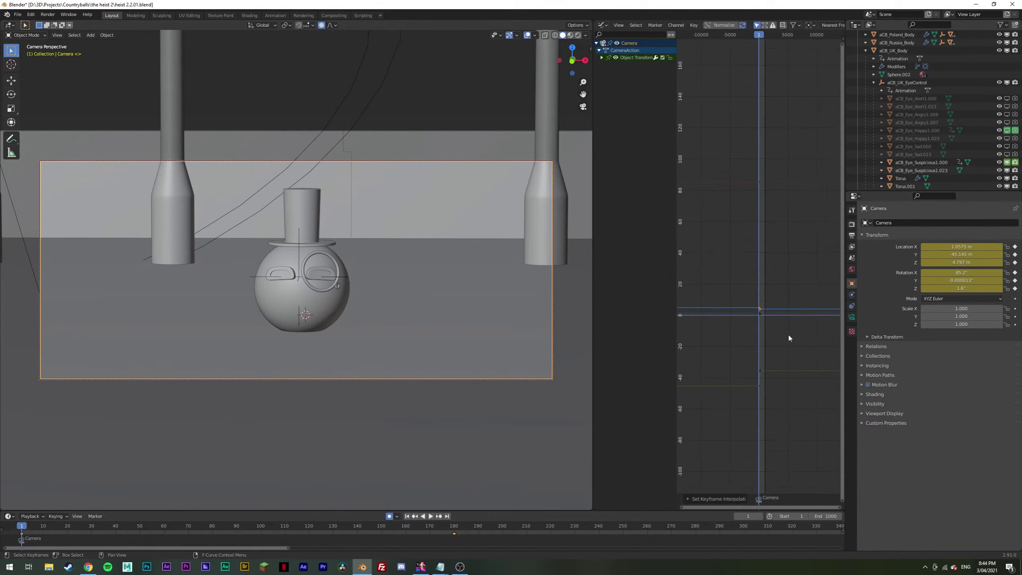
{"action": "left_click_drag", "start_coordinate": [751, 322], "coordinate": [771, 346]}
{"action": "right_click", "coordinate": [761, 337]}
{"action": "mouse_move", "coordinate": [761, 338]}
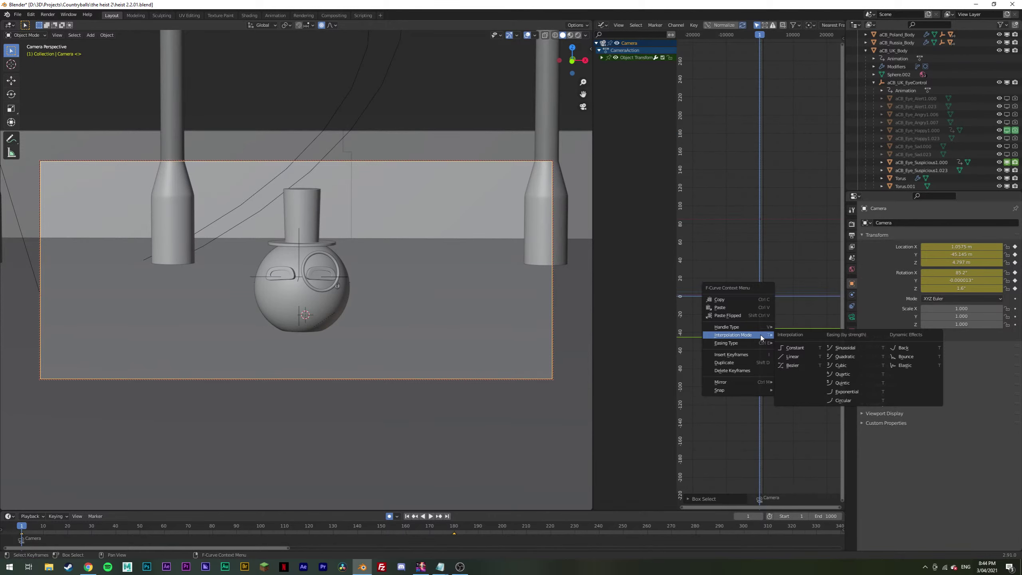
{"action": "left_click", "coordinate": [791, 342]}
Step: Box-select keyframes across the camera's remaining curves and set them to Linear interpolation
{"action": "left_click_drag", "start_coordinate": [792, 149], "coordinate": [729, 362]}
{"action": "right_click", "coordinate": [762, 296]}
{"action": "mouse_move", "coordinate": [762, 296]}
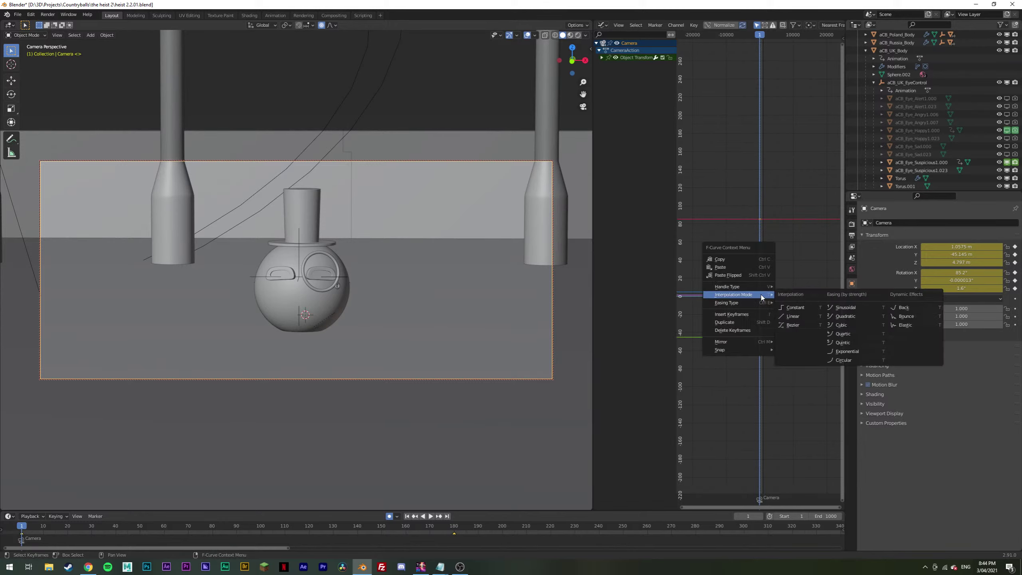
{"action": "left_click", "coordinate": [793, 316]}
{"action": "middle_click_drag", "start_coordinate": [800, 177], "coordinate": [765, 305], "text": "ctrl"}
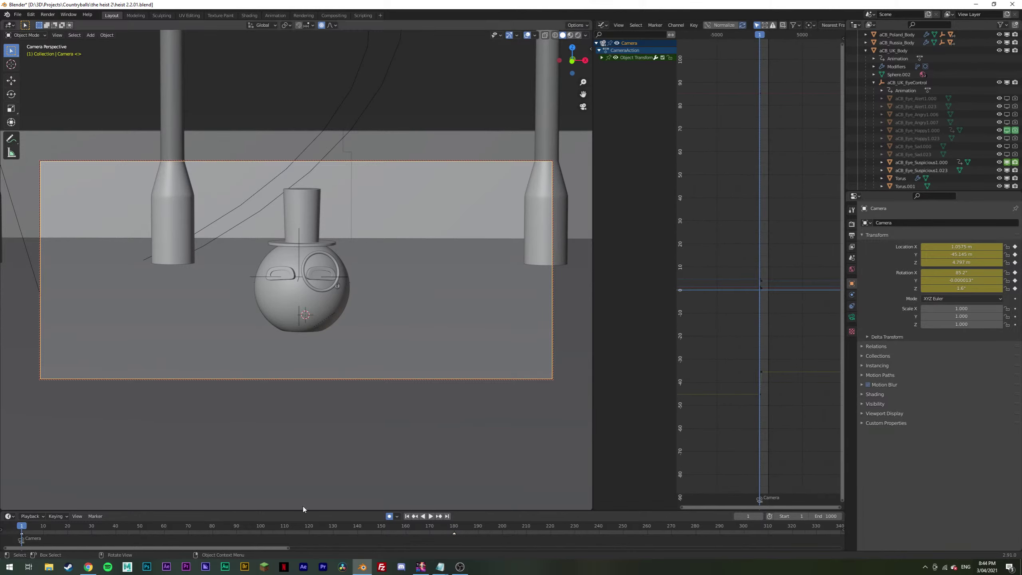
Step: Deselect the camera, play the push-in from frame 1 to about frame 47, and check the background cube
{"action": "left_click", "coordinate": [242, 96]}
{"action": "key", "text": "space"}
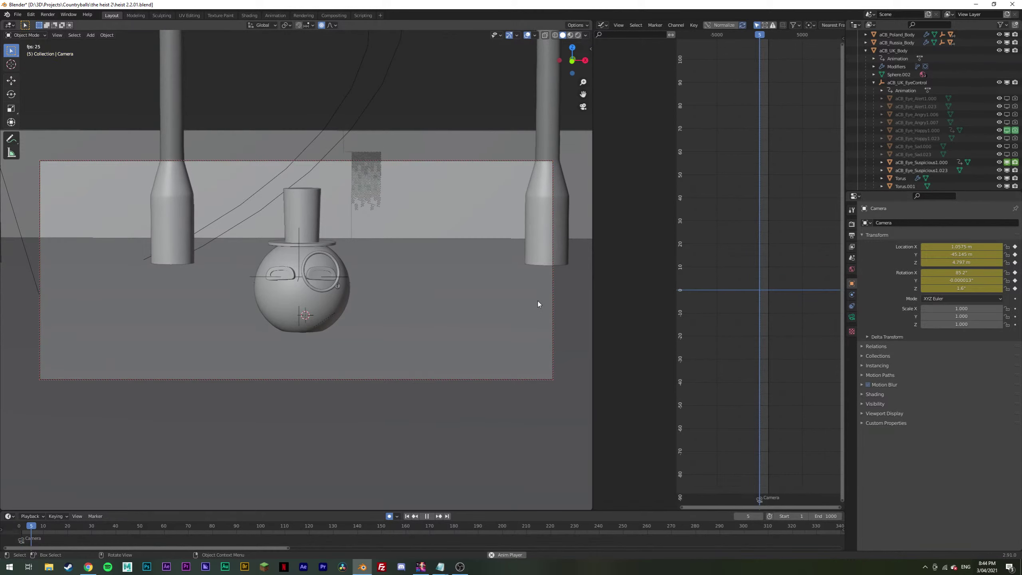
{"action": "key", "text": "space"}
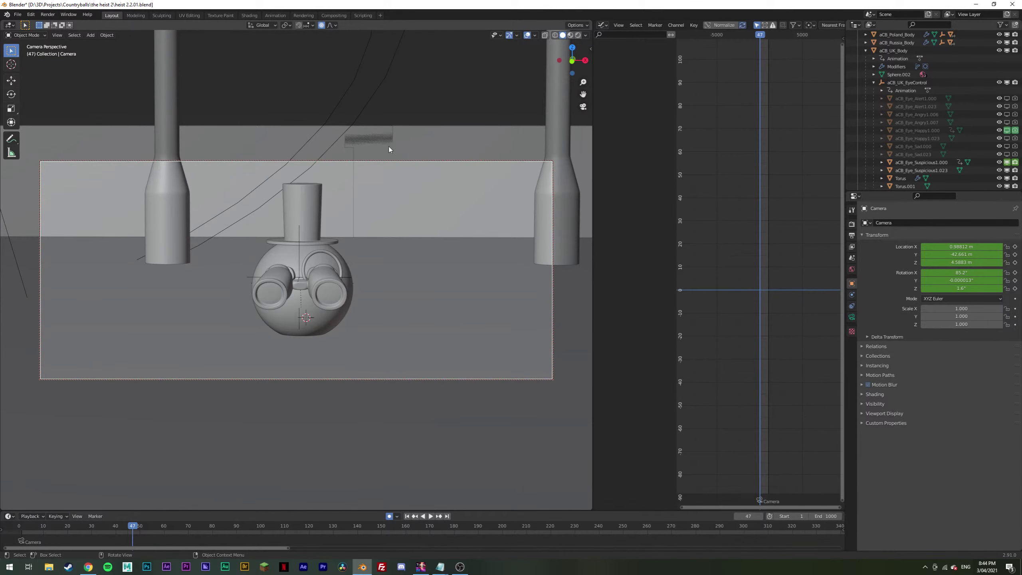
{"action": "left_click", "coordinate": [420, 135]}
{"action": "left_click", "coordinate": [245, 78]}
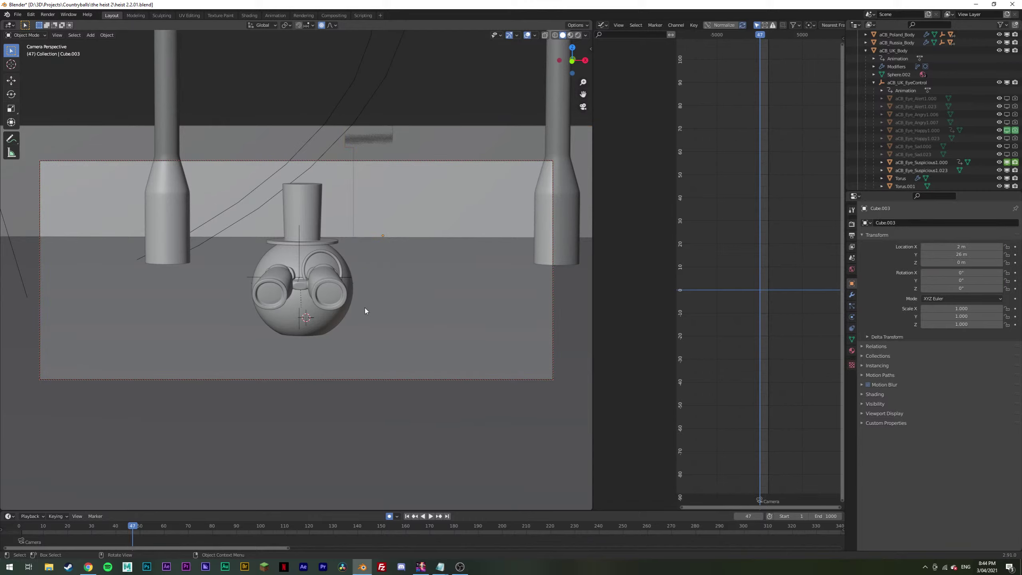
Step: Replay the shot from frame 1 and scrub ahead to the end of the push-in near frame 178
{"action": "left_click", "coordinate": [213, 534]}
{"action": "key", "text": "space"}
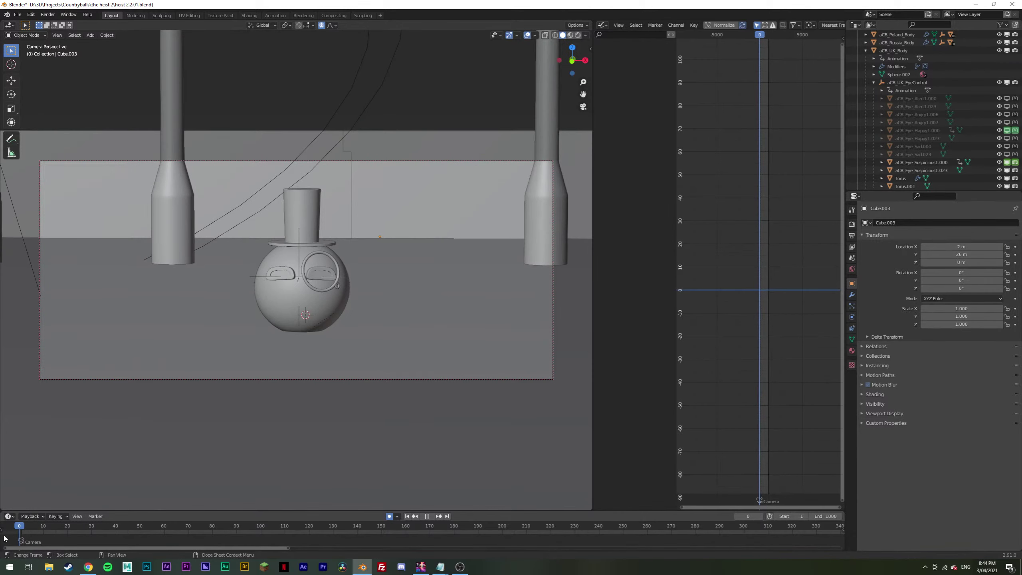
{"action": "key", "text": "shift+Left"}
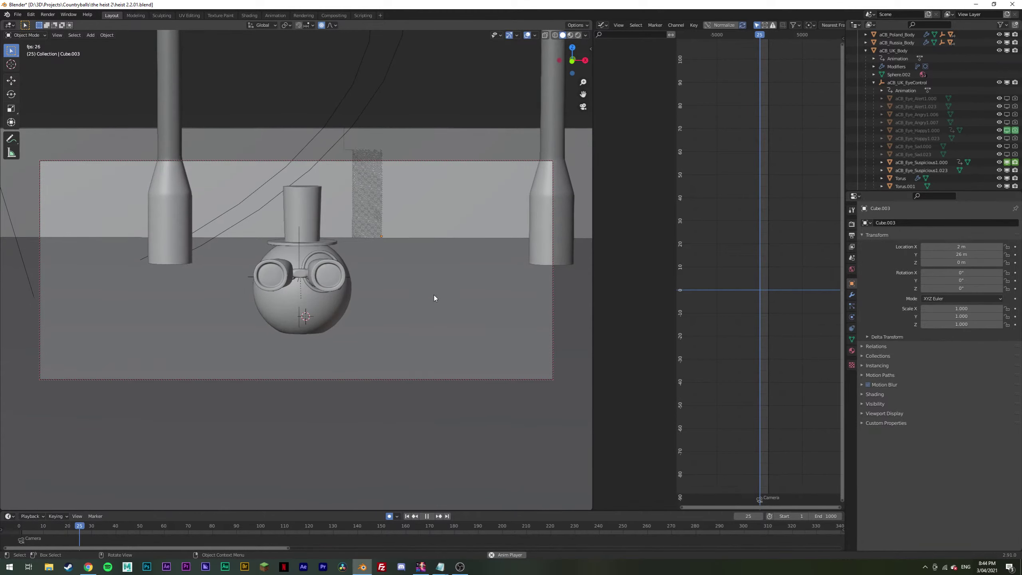
{"action": "left_click", "coordinate": [366, 532]}
{"action": "left_click_drag", "start_coordinate": [412, 533], "coordinate": [449, 534]}
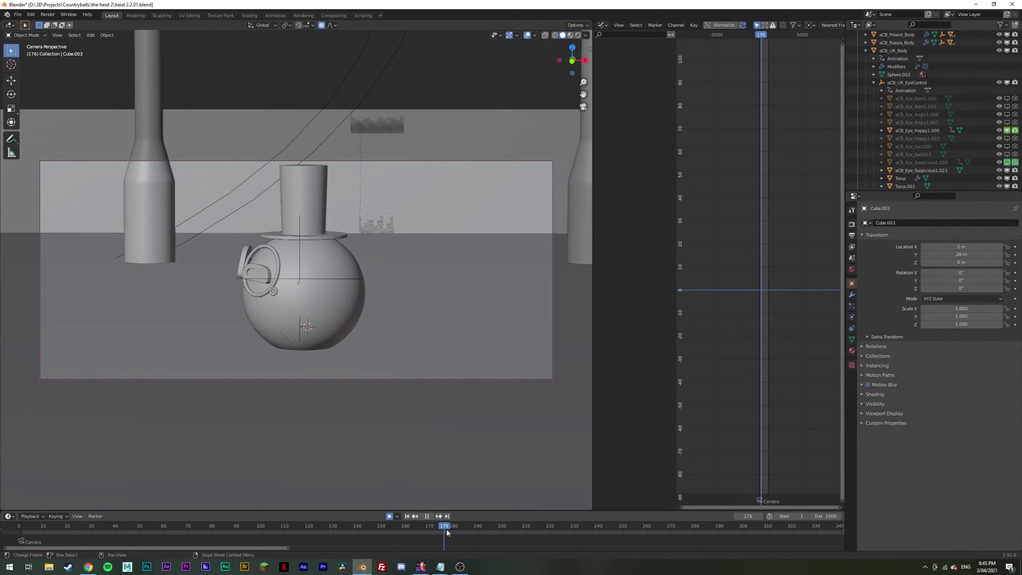
Step: Show the viewport rendered and compare the camera framing at frames 1 and 179
{"action": "left_click", "coordinate": [579, 35]}
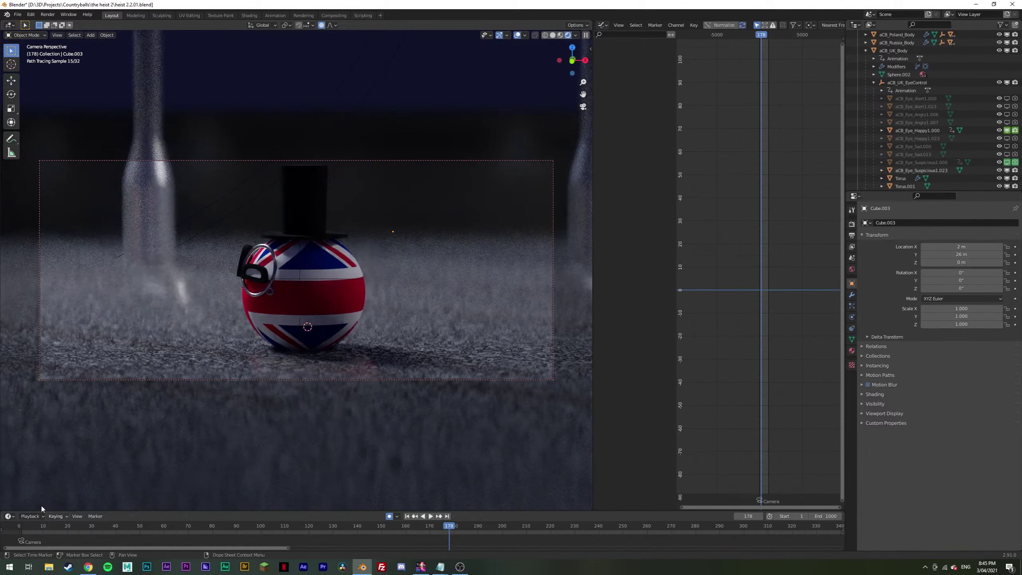
{"action": "left_click", "coordinate": [22, 528]}
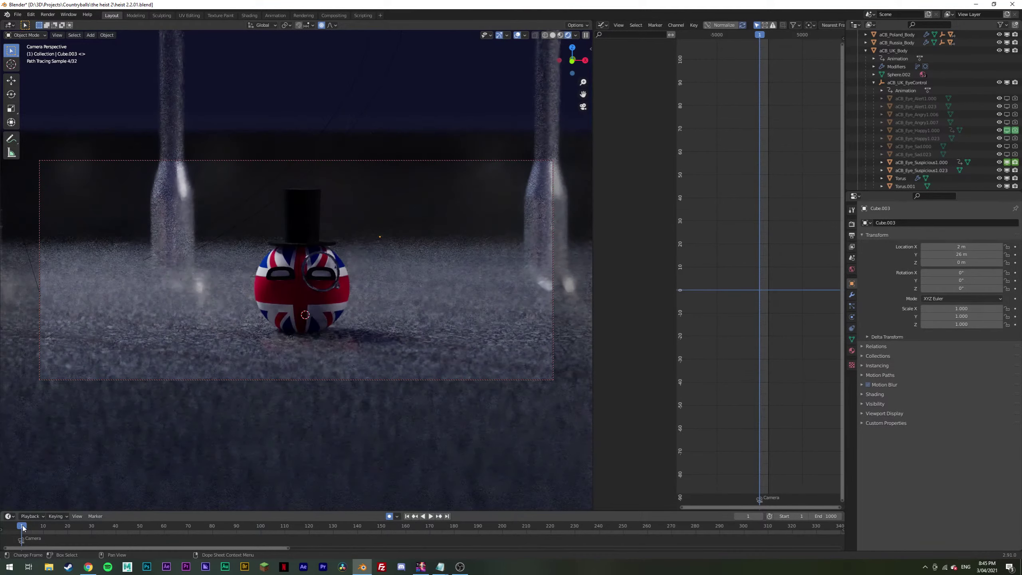
{"action": "left_click", "coordinate": [451, 530]}
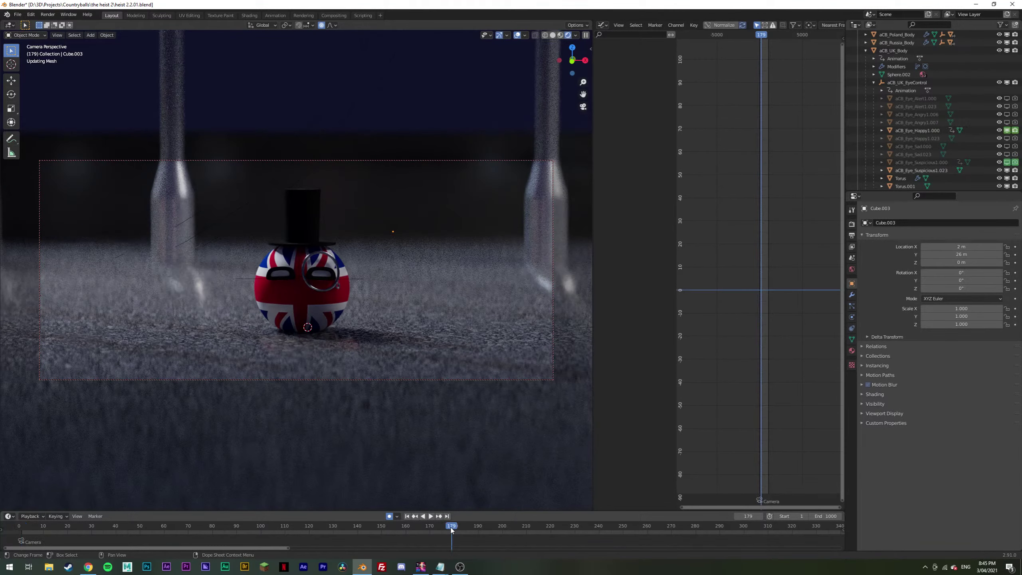
Step: Save the file with the playhead at frame 2 and switch the viewport to solid shading
{"action": "left_click", "coordinate": [24, 526]}
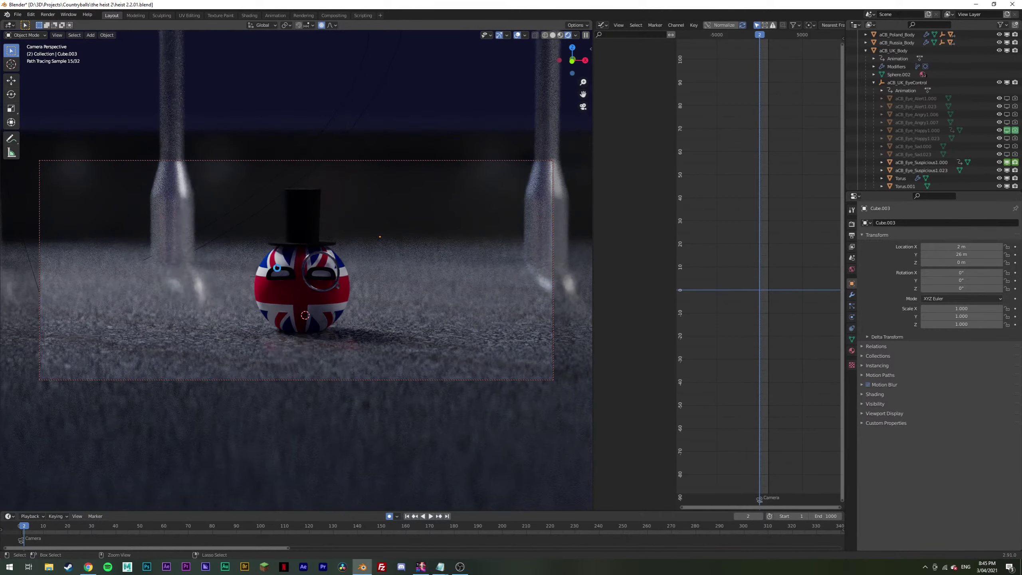
{"action": "key", "text": "ctrl+s"}
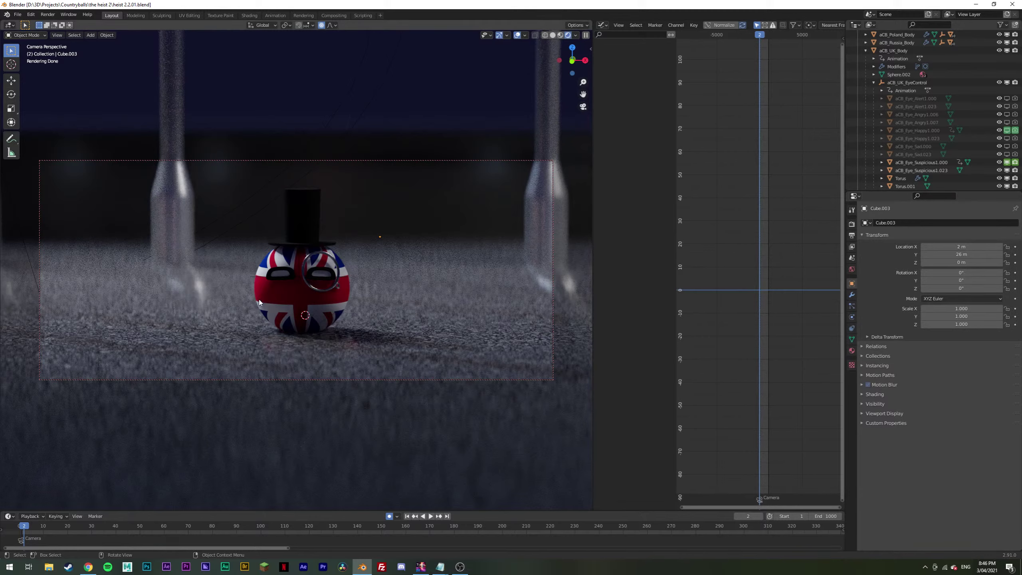
{"action": "left_click", "coordinate": [552, 36]}
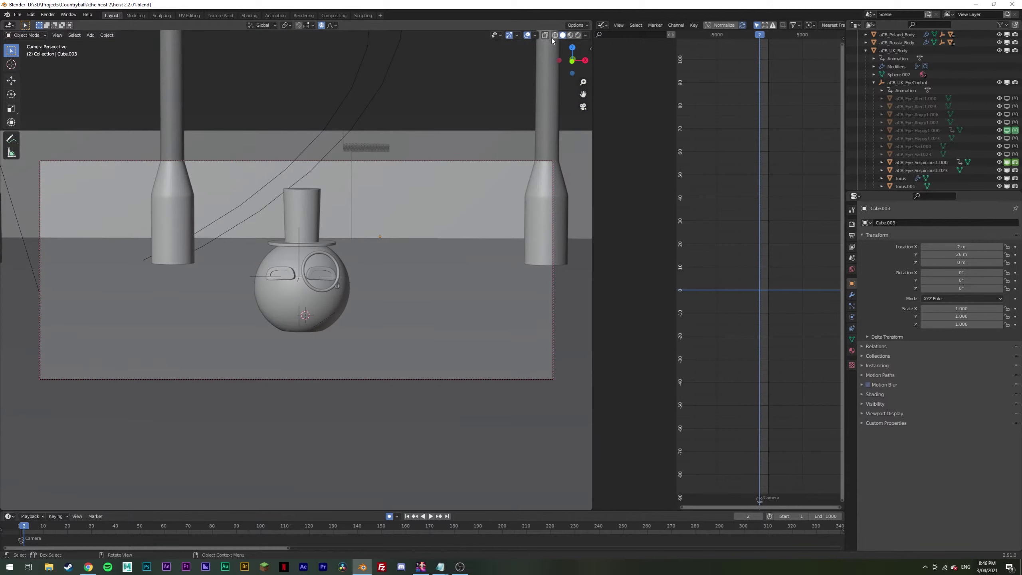
Step: Play the shot from the beginning and scrub through the wiggles up to frame 120
{"action": "key", "text": "space"}
{"action": "key", "text": "space"}
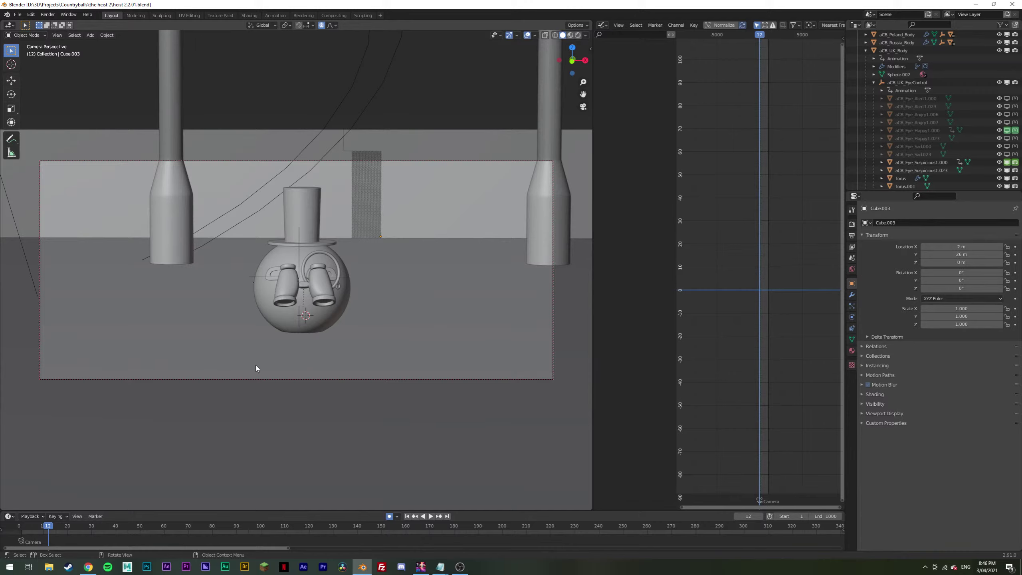
{"action": "left_click", "coordinate": [22, 524]}
{"action": "key", "text": "space"}
{"action": "left_click_drag", "start_coordinate": [22, 524], "coordinate": [308, 521]}
{"action": "key", "text": "space"}
Step: Show the UK body's full SimpleDeform Factor curve and go to frame 86, just past the hat's last keyframe
{"action": "left_click", "coordinate": [304, 237]}
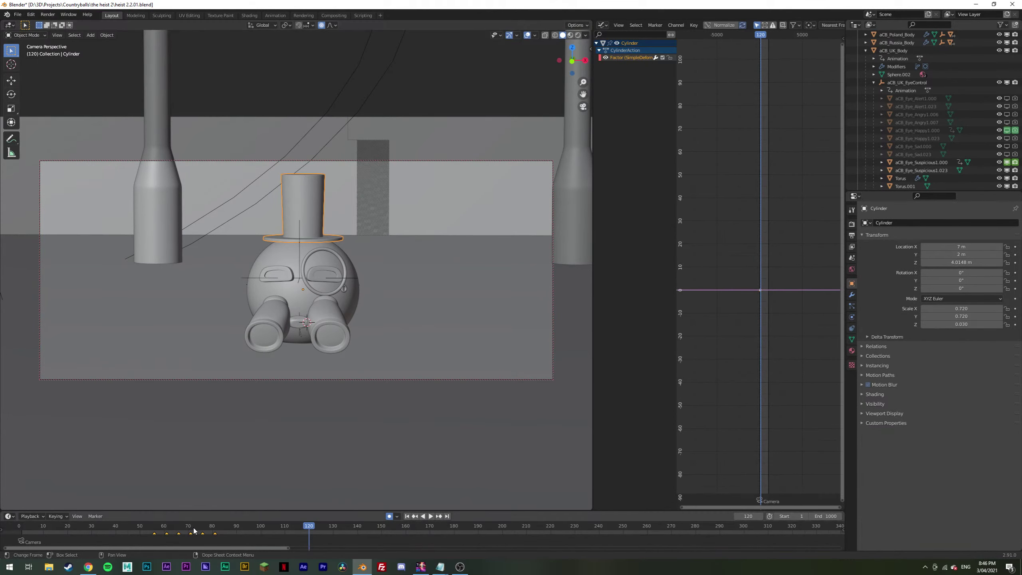
{"action": "key", "text": "Down"}
{"action": "left_click", "coordinate": [274, 302]}
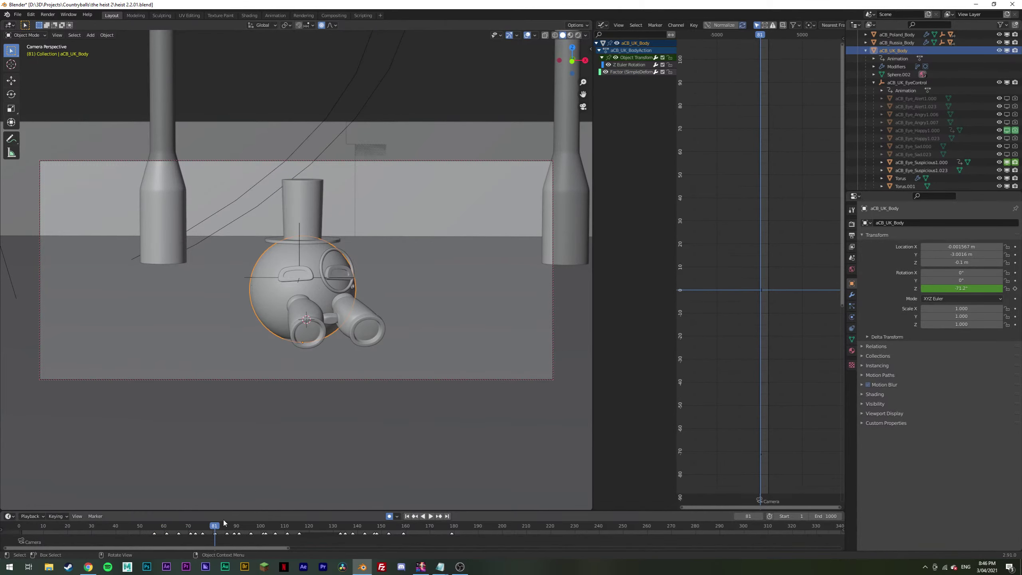
{"action": "left_click", "coordinate": [615, 71]}
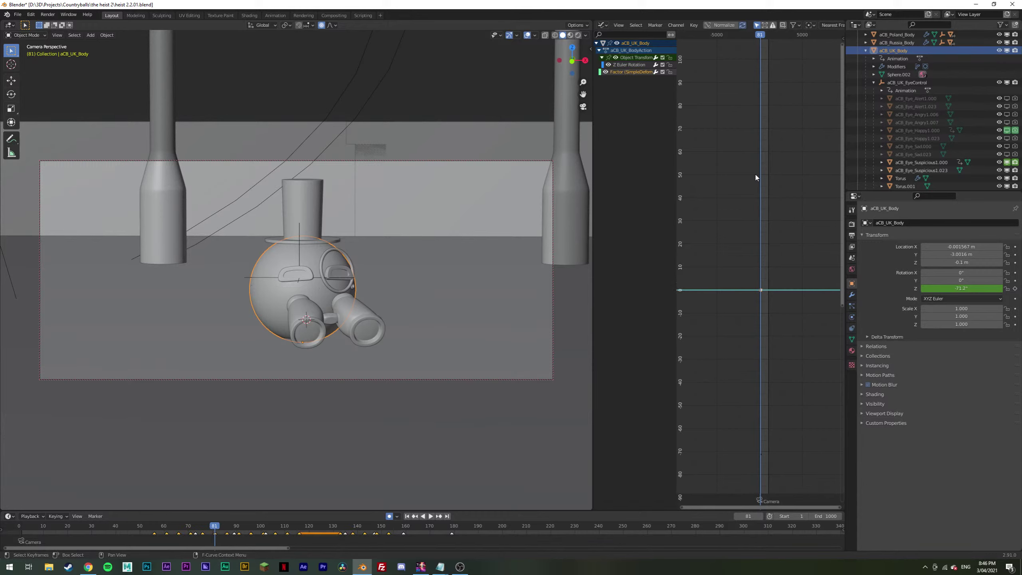
{"action": "key", "text": "Home"}
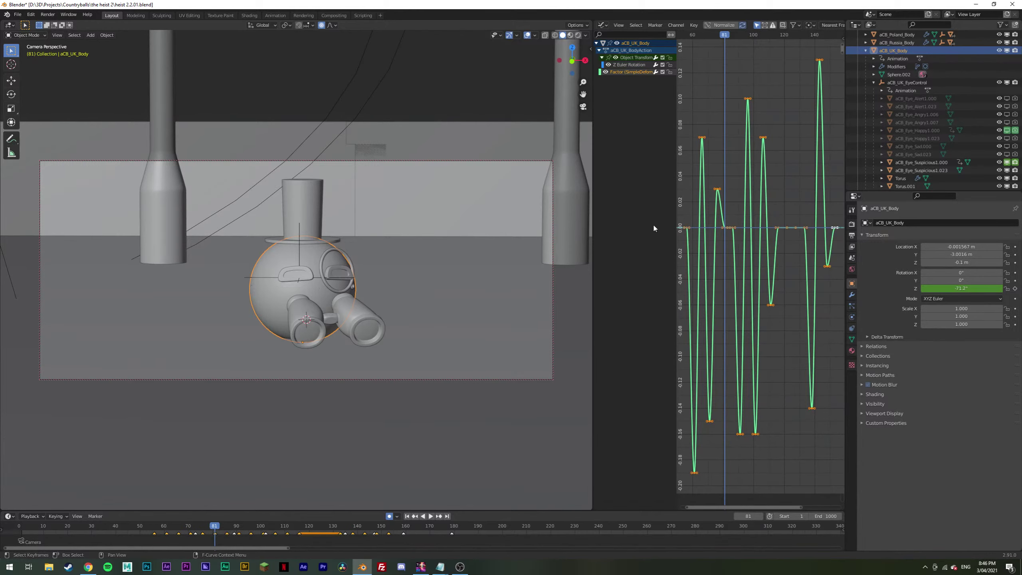
{"action": "left_click", "coordinate": [311, 223]}
{"action": "left_click", "coordinate": [280, 267]}
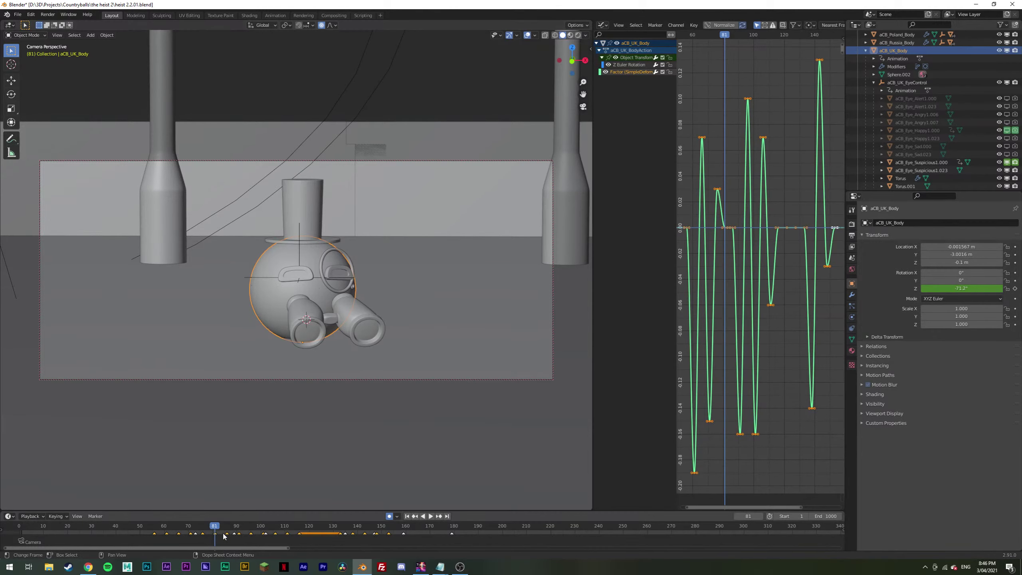
{"action": "key", "text": "space"}
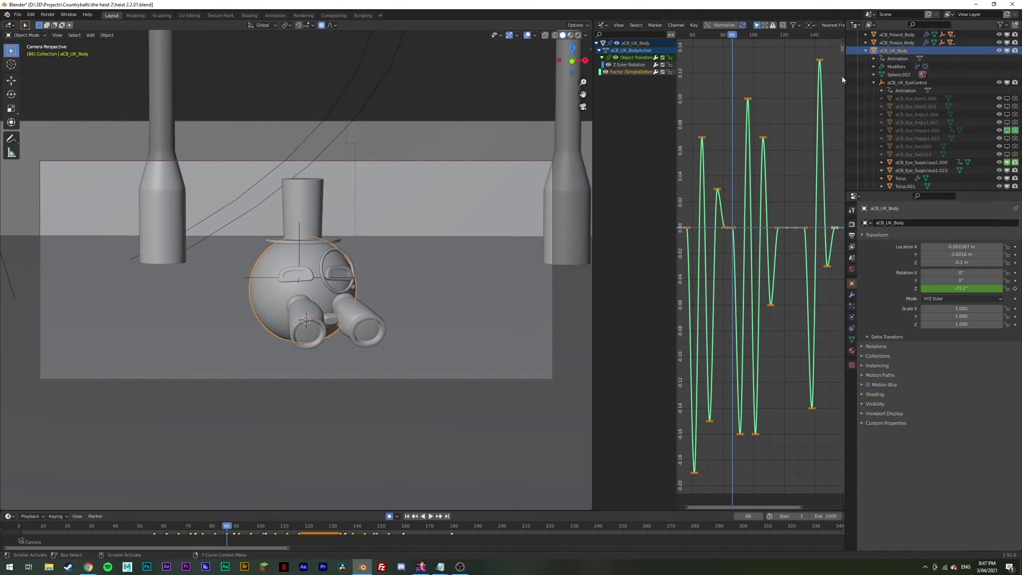
Step: Copy the body's SimpleDeform Factor keyframes from frame 86 onward and paste them onto the hat's Factor curve
{"action": "left_click", "coordinate": [836, 54]}
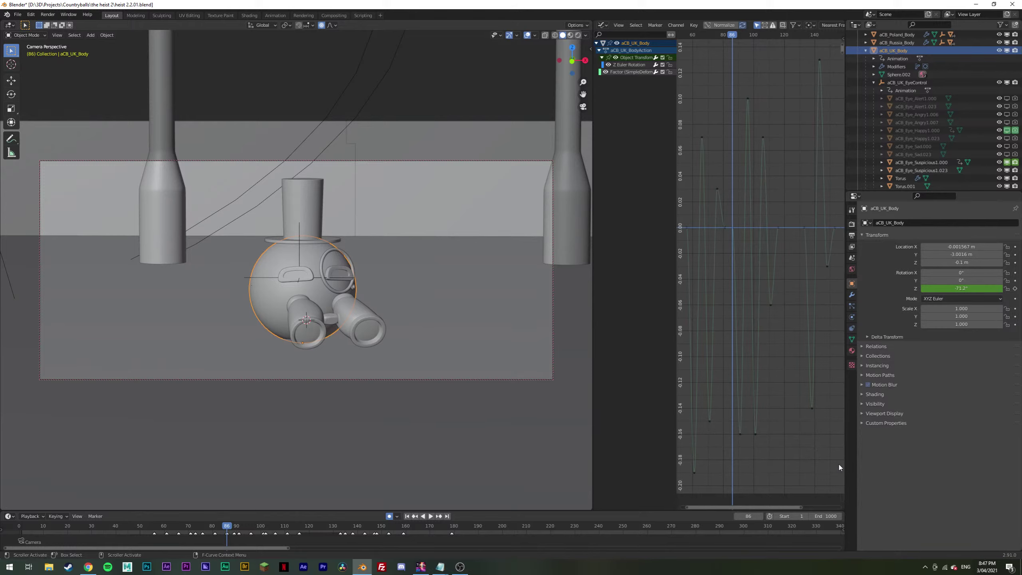
{"action": "middle_click_drag", "start_coordinate": [817, 401], "coordinate": [755, 174]}
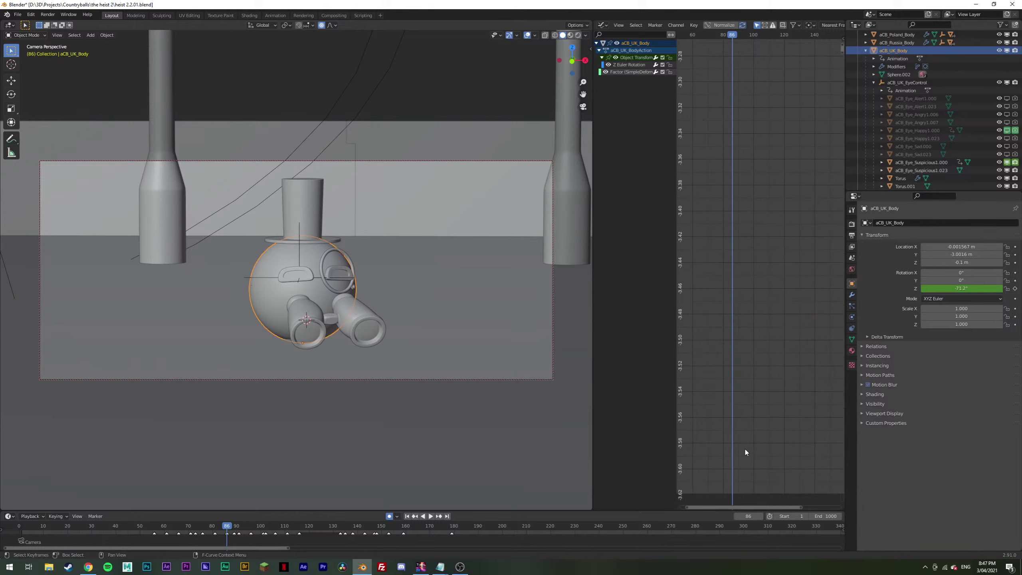
{"action": "scroll", "coordinate": [786, 430], "scroll_direction": "down", "scroll_amount": 9}
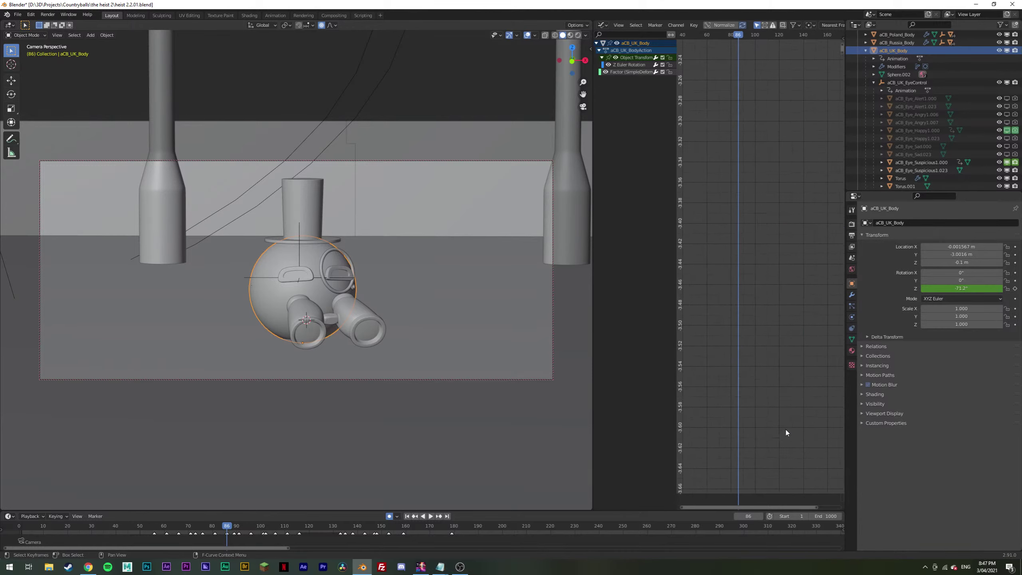
{"action": "left_click", "coordinate": [623, 72]}
{"action": "key", "text": "Home"}
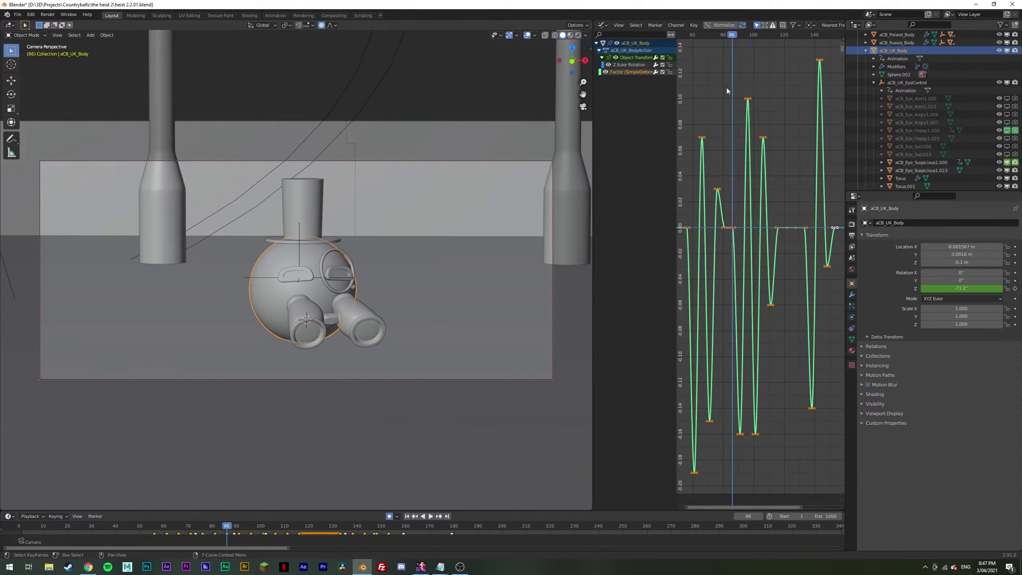
{"action": "left_click", "coordinate": [733, 68]}
{"action": "left_click_drag", "start_coordinate": [729, 63], "coordinate": [828, 118]}
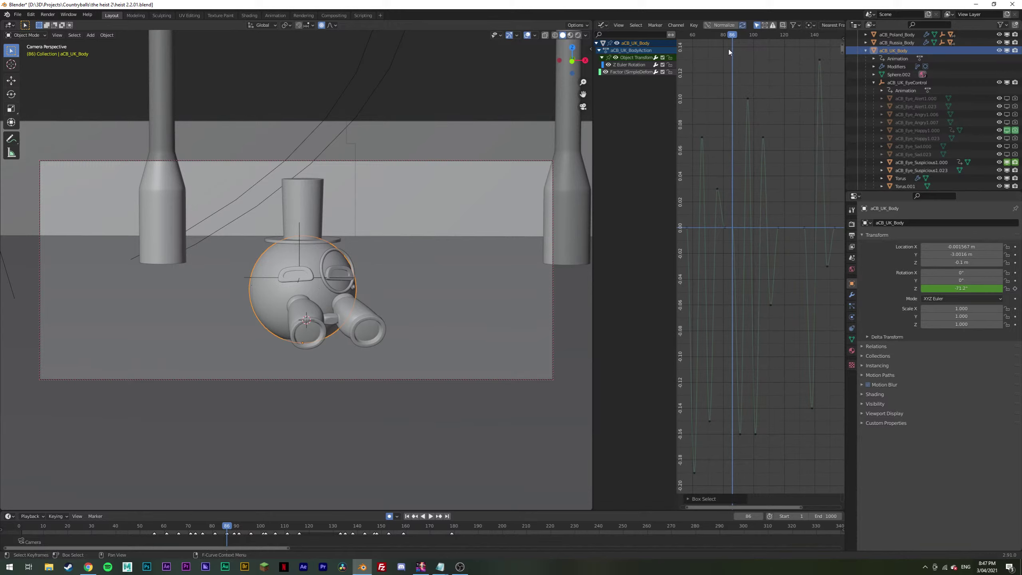
{"action": "left_click_drag", "start_coordinate": [730, 42], "coordinate": [839, 475]}
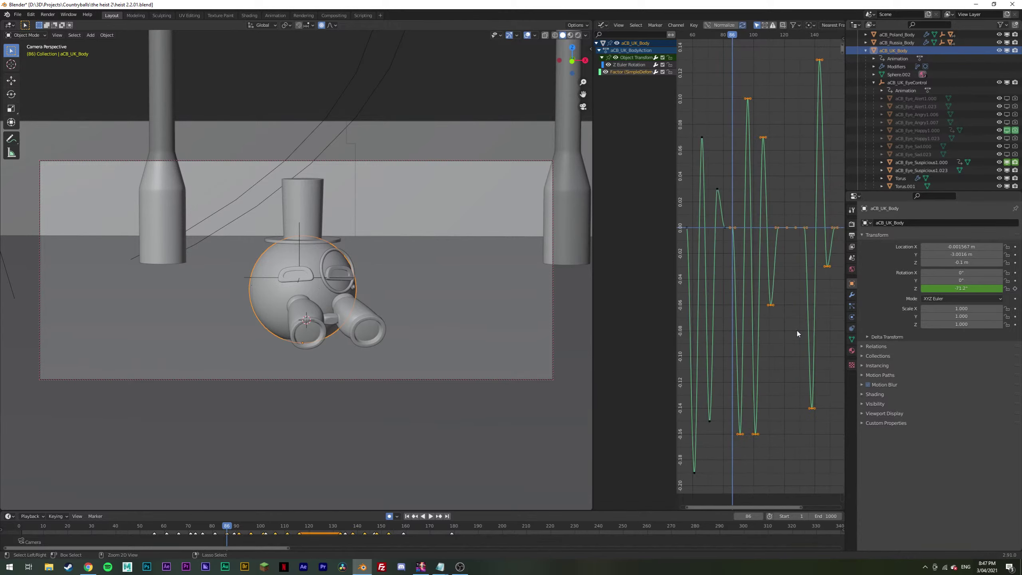
{"action": "left_click", "coordinate": [315, 190]}
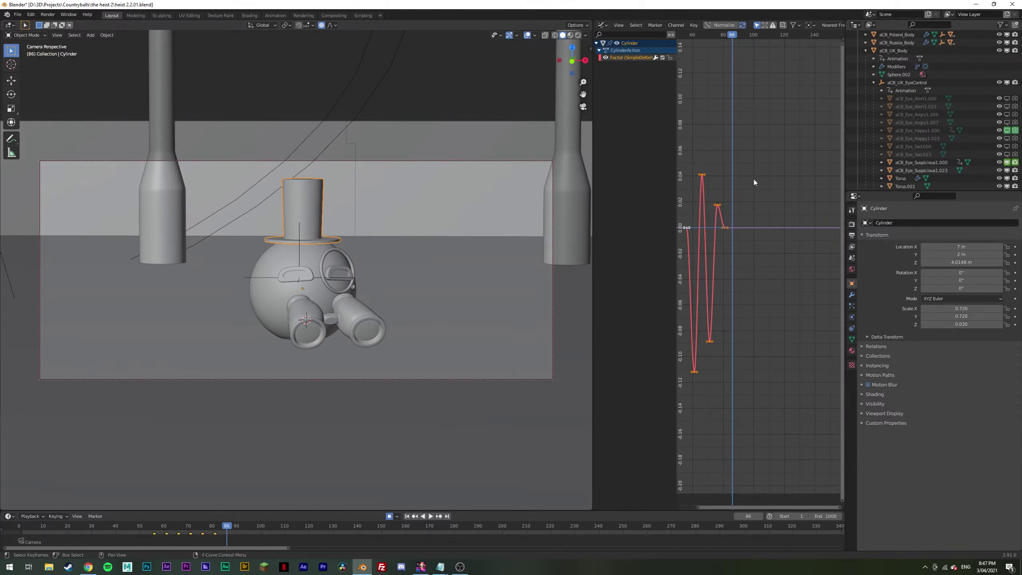
{"action": "key", "text": "ctrl+v"}
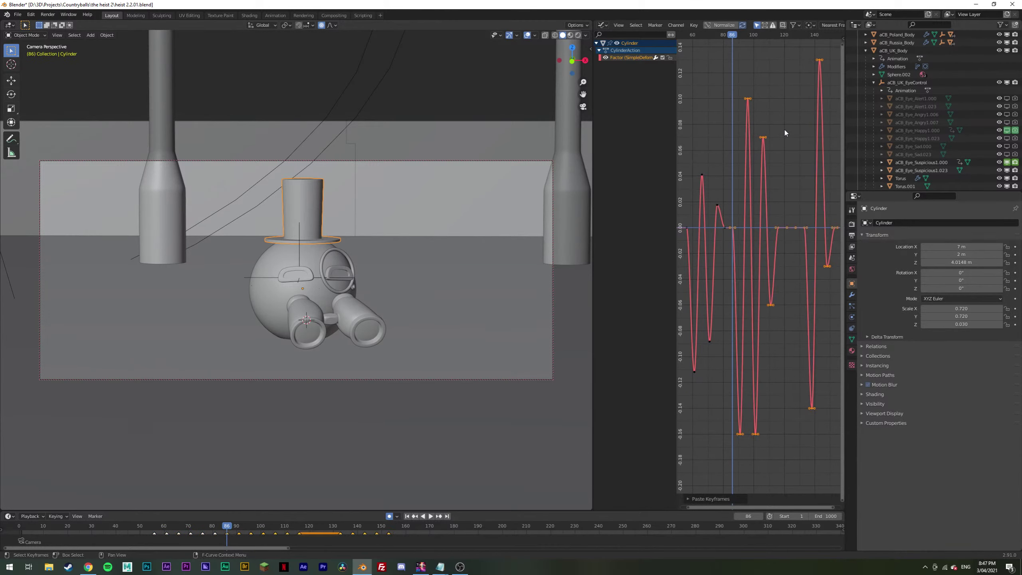
Step: Scale the hat's pasted keyframes vertically to about half and raise them so the flat sections rest at zero
{"action": "key", "text": "s"}
{"action": "key", "text": "y"}
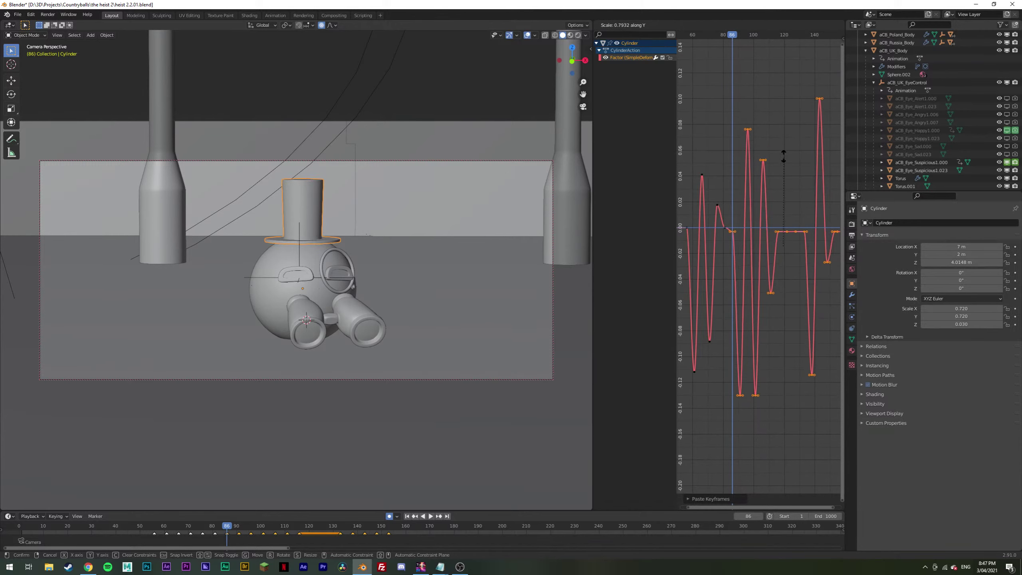
{"action": "left_click", "coordinate": [780, 185]}
{"action": "key", "text": "g"}
{"action": "key", "text": "y"}
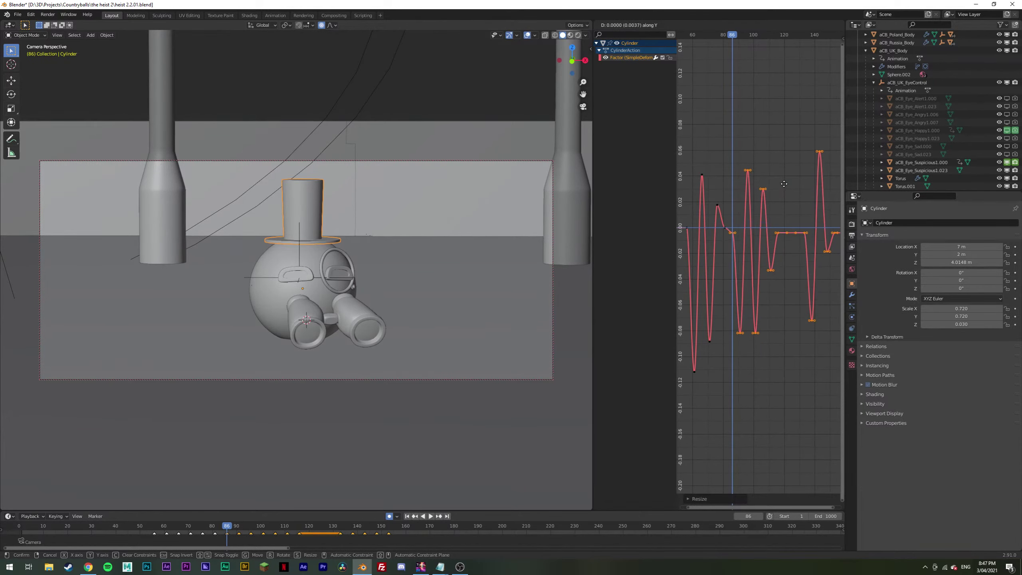
{"action": "left_click", "coordinate": [787, 181]}
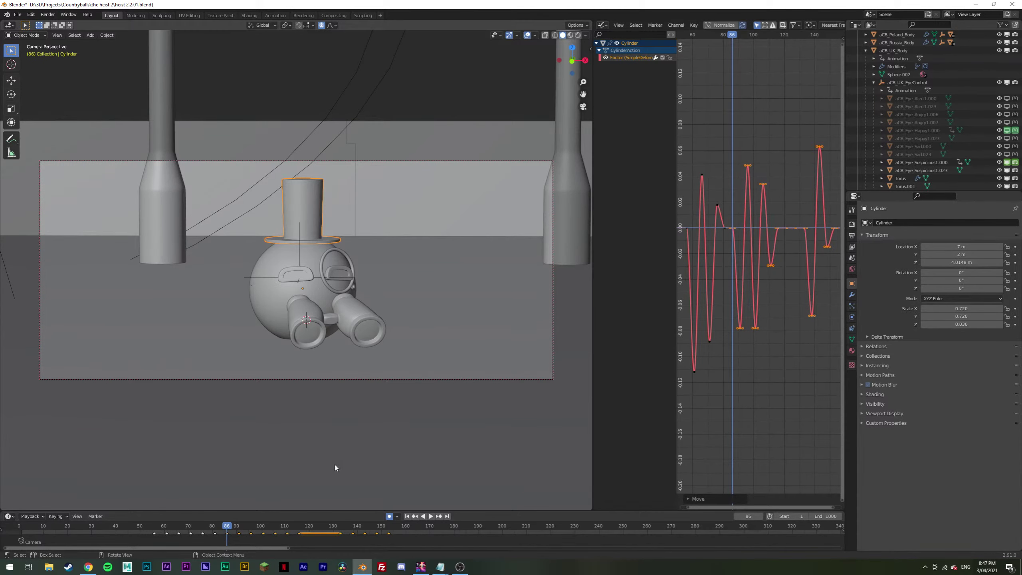
{"action": "key", "text": "space"}
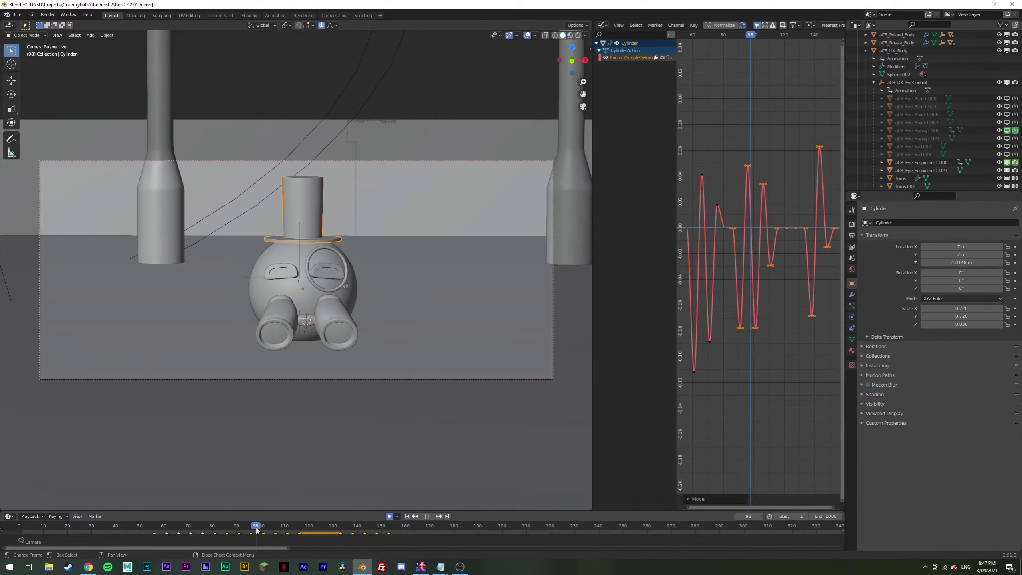
{"action": "key", "text": "Escape"}
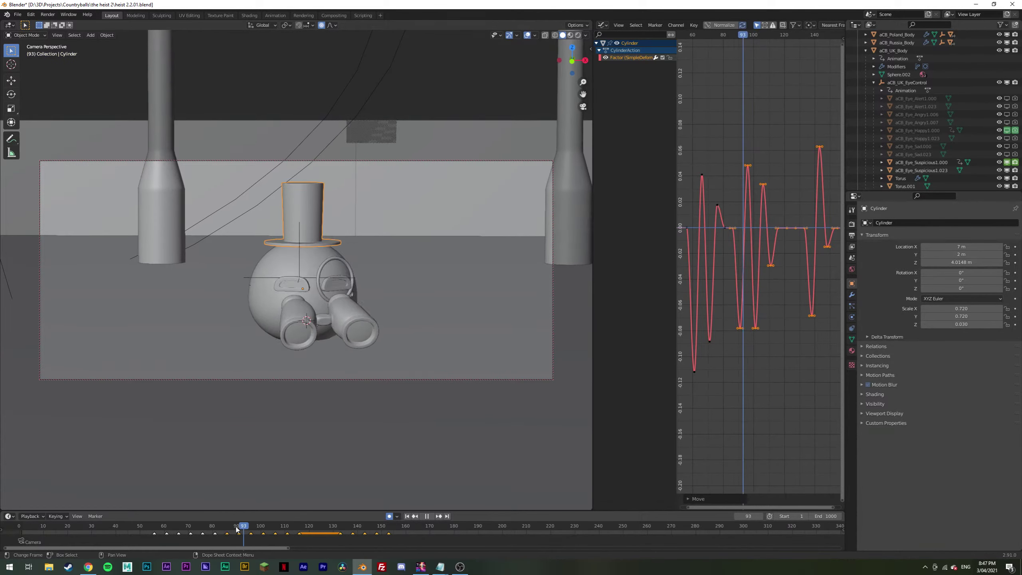
Step: Try scaling the hat's pasted keyframes slightly smaller vertically and realigning them with the zero line
{"action": "key", "text": "s"}
{"action": "key", "text": "y"}
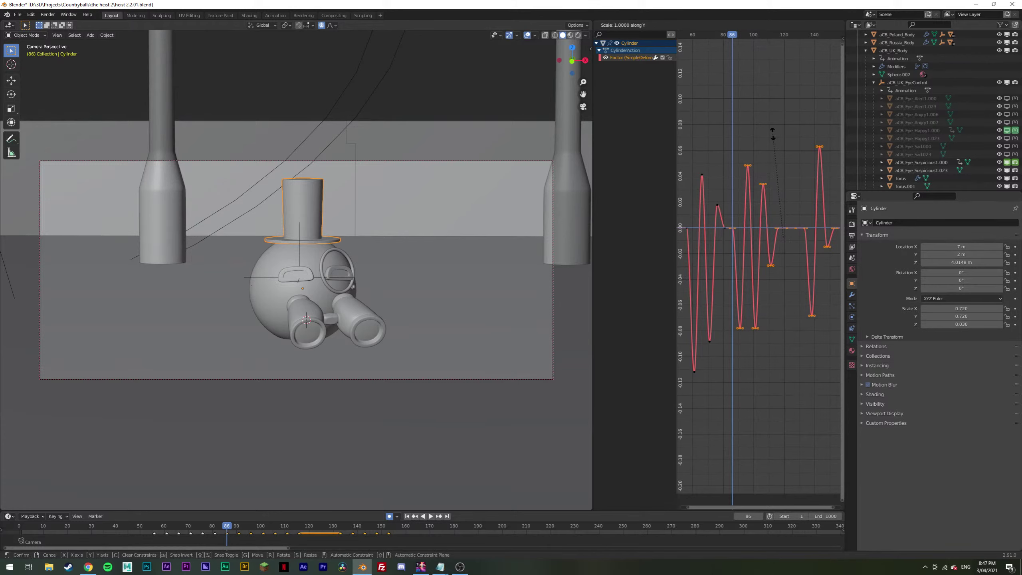
{"action": "left_click", "coordinate": [780, 142]}
{"action": "key", "text": "g"}
{"action": "key", "text": "y"}
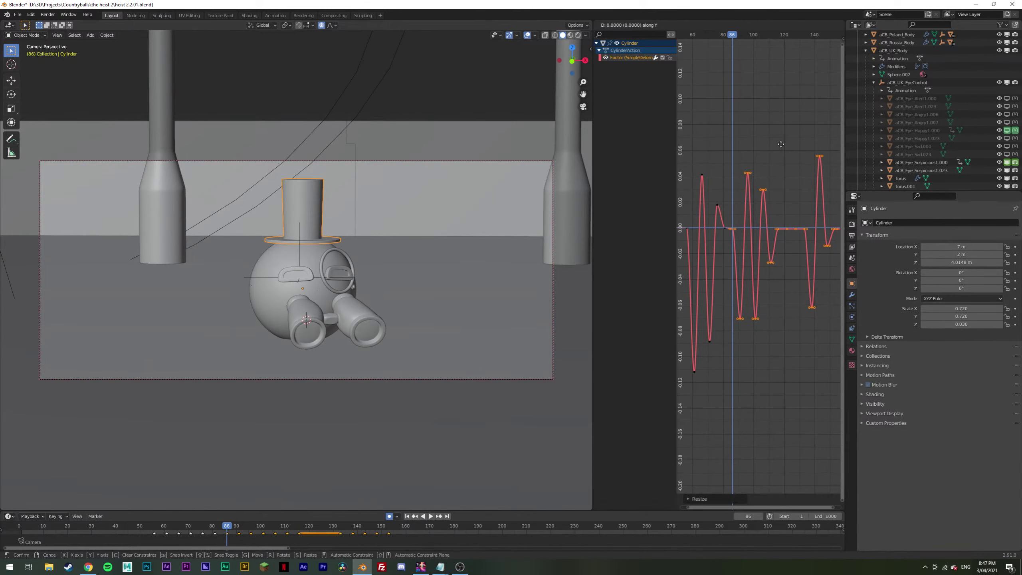
{"action": "left_click", "coordinate": [782, 144]}
{"action": "key", "text": "alt+a"}
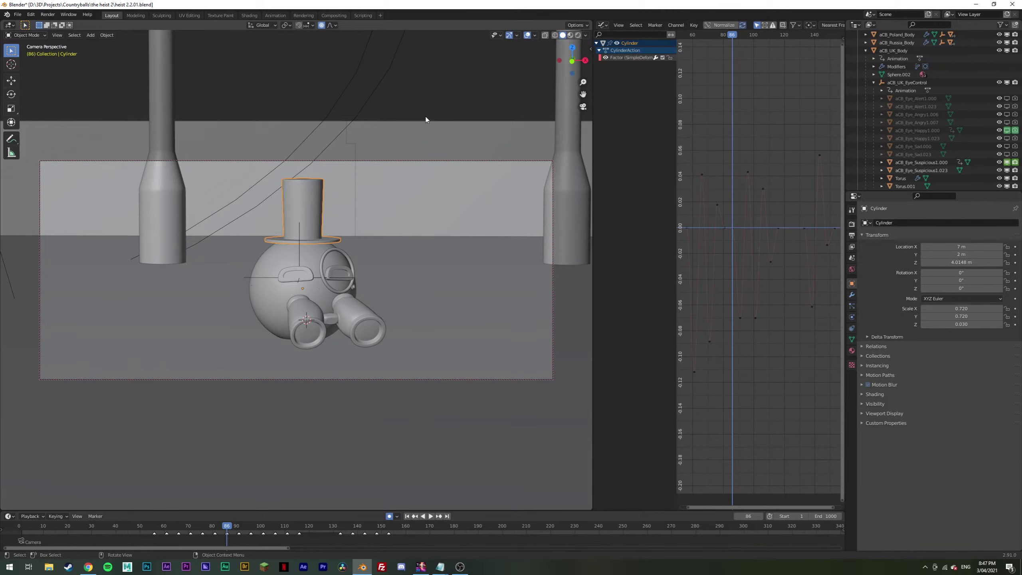
Step: Deselect the hat, play the shot from about frame 73, and scrub back to the stretch around frame 143
{"action": "key", "text": "alt+a"}
{"action": "left_click", "coordinate": [195, 526]}
{"action": "key", "text": "space"}
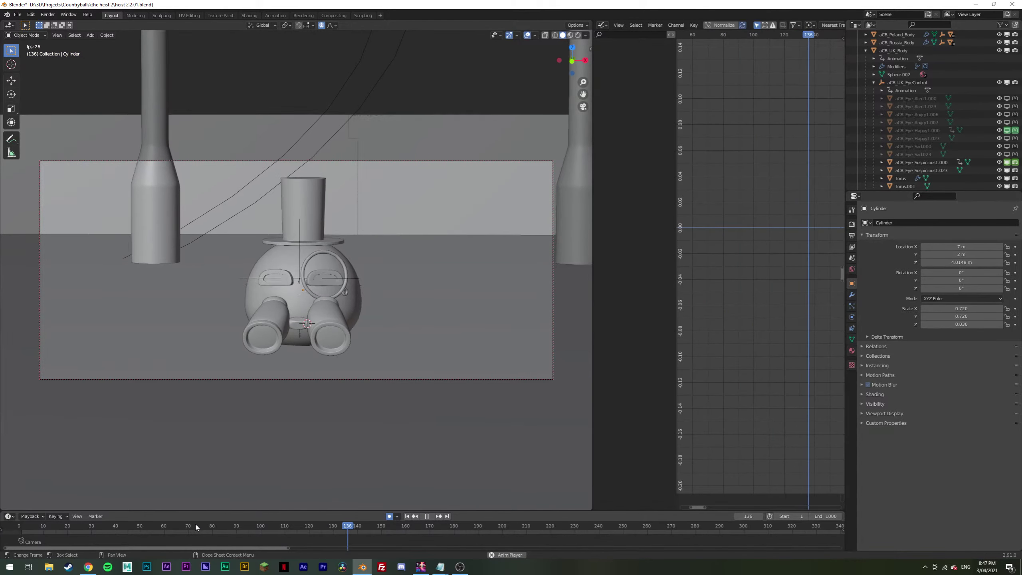
{"action": "key", "text": "space"}
{"action": "left_click_drag", "start_coordinate": [382, 532], "coordinate": [361, 531]}
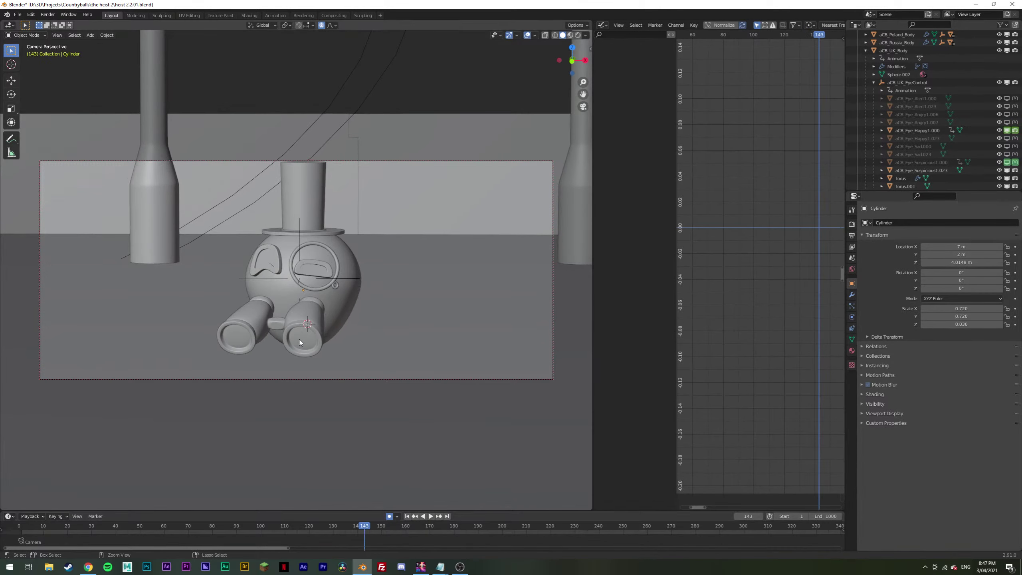
Step: Undo the second vertical scaling and realignment of the hat's Factor keyframes
{"action": "key", "text": "Down"}
{"action": "left_click", "coordinate": [318, 189]}
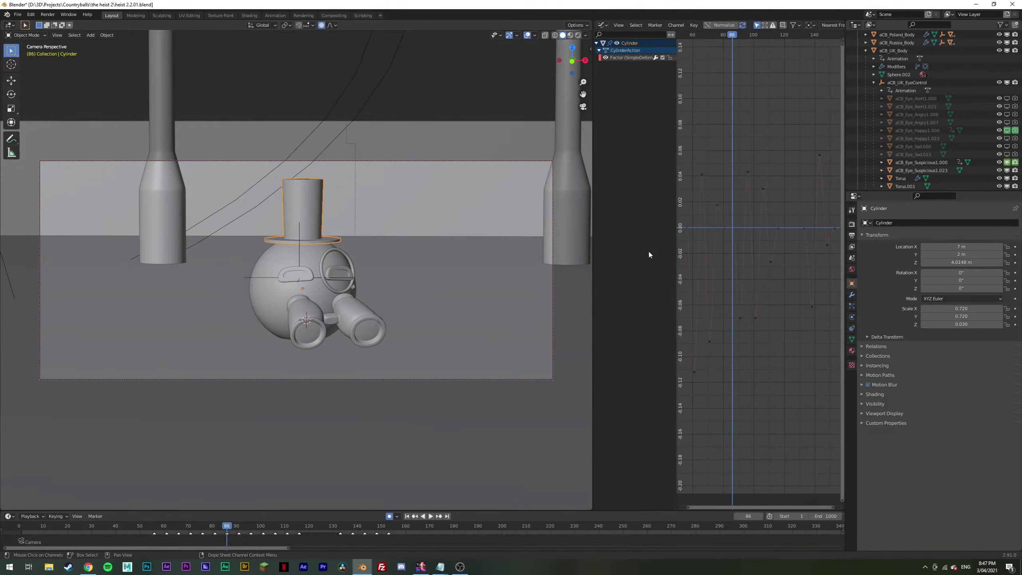
{"action": "left_click", "coordinate": [791, 242], "text": "ctrl"}
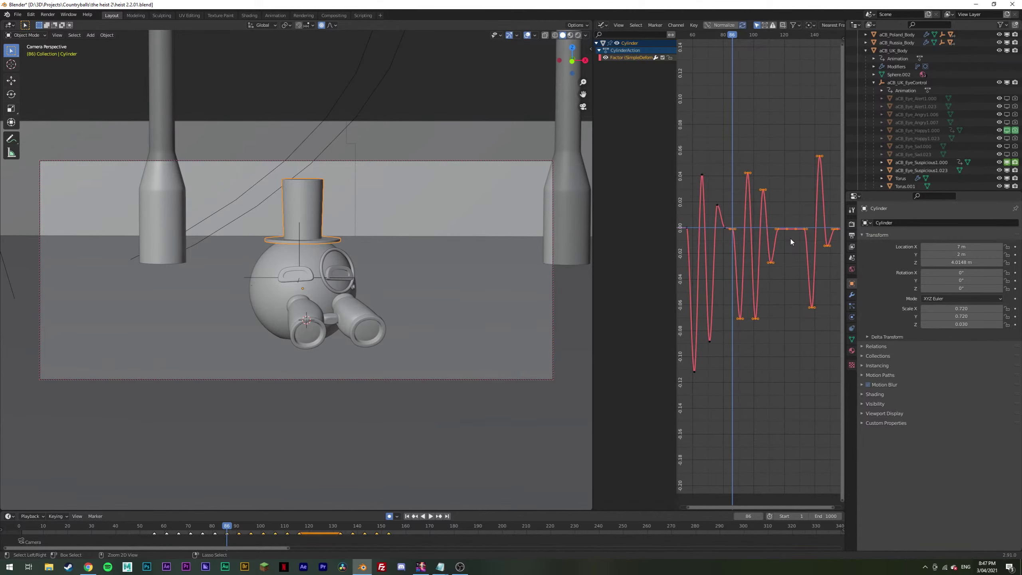
Step: Replay the hat's motion from about frame 119 and scrub back over its earlier wiggles
{"action": "left_click", "coordinate": [305, 530]}
{"action": "key", "text": "space"}
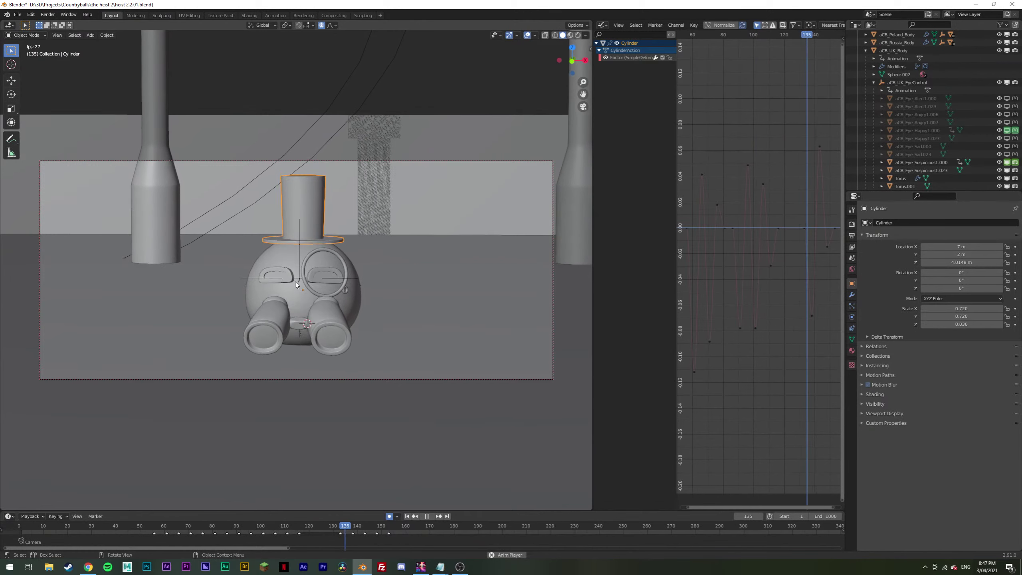
{"action": "key", "text": "space"}
{"action": "key", "text": "space"}
{"action": "left_click_drag", "start_coordinate": [412, 527], "coordinate": [256, 527]}
{"action": "scroll", "coordinate": [740, 148], "scroll_direction": "up", "scroll_amount": 12, "text": "alt"}
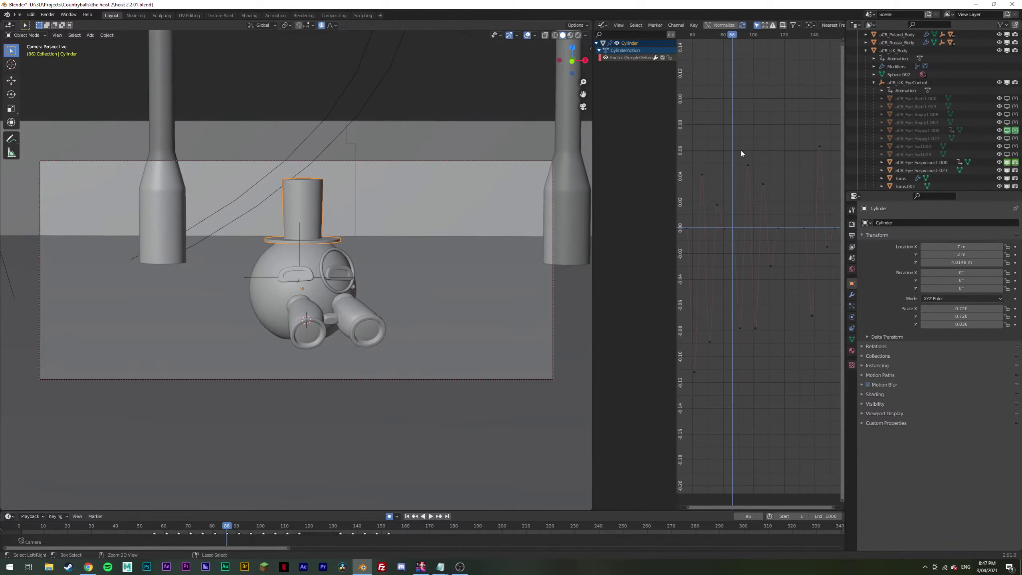
Step: Box-select the hat's Factor keyframes from frame 86 onward and scale them up vertically by about 1.15
{"action": "left_click_drag", "start_coordinate": [731, 121], "coordinate": [844, 381]}
{"action": "key", "text": "s"}
{"action": "key", "text": "y"}
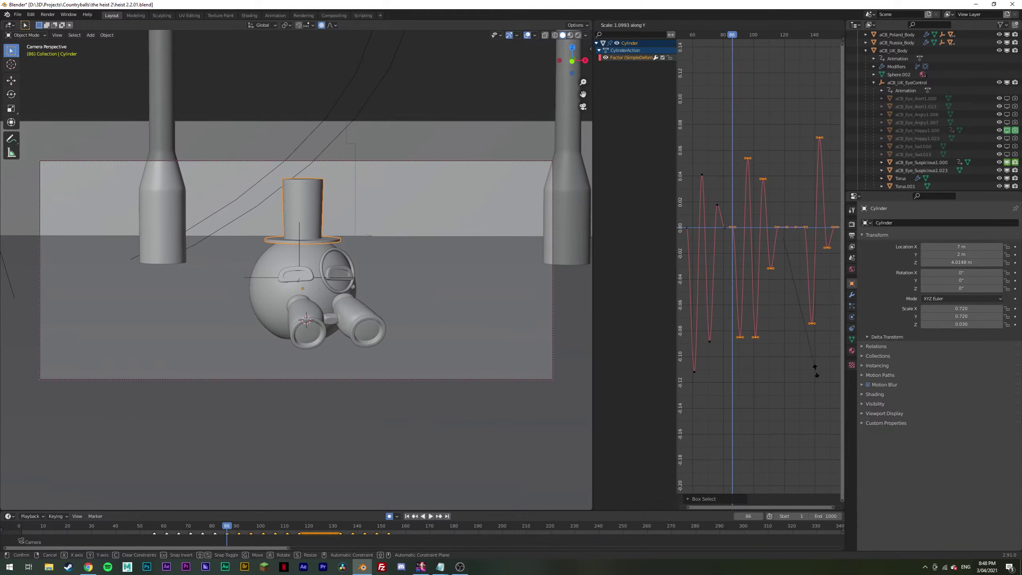
{"action": "left_click", "coordinate": [818, 379]}
{"action": "key", "text": "h"}
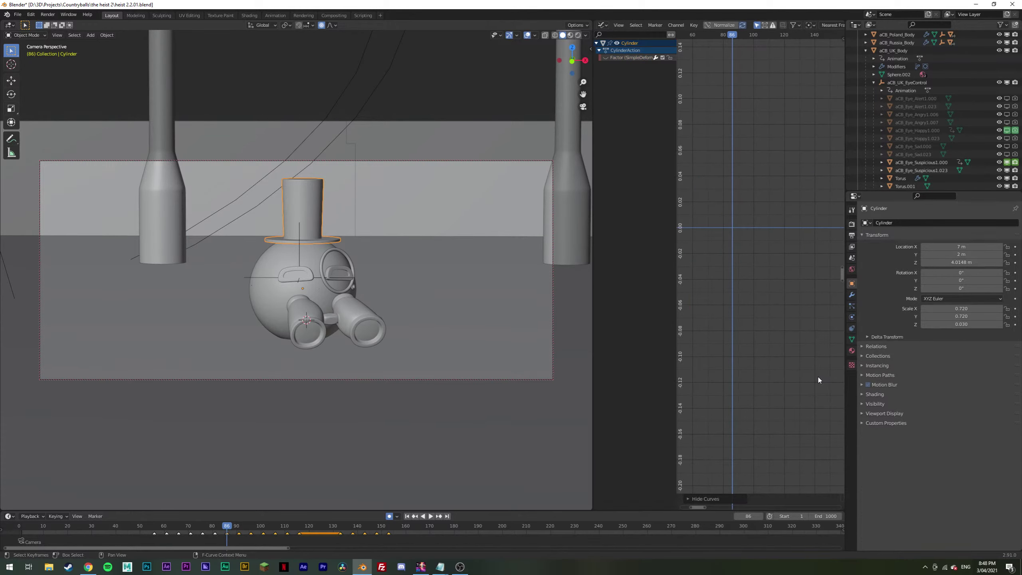
{"action": "key", "text": "alt+h"}
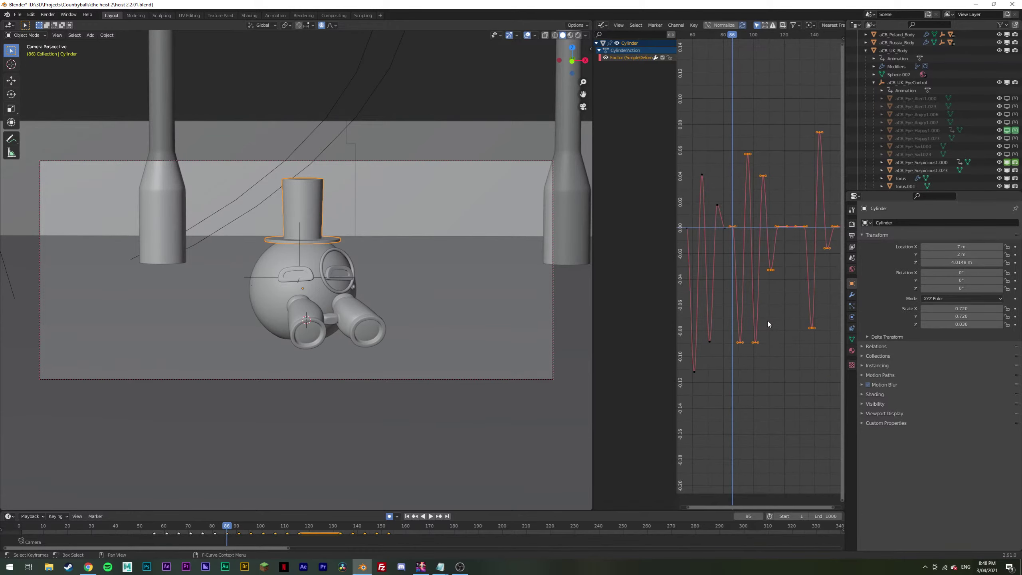
Step: Move the hat's scaled Factor keyframes vertically back onto the zero line and replay the motion from frame 86
{"action": "key", "text": "g"}
{"action": "key", "text": "y"}
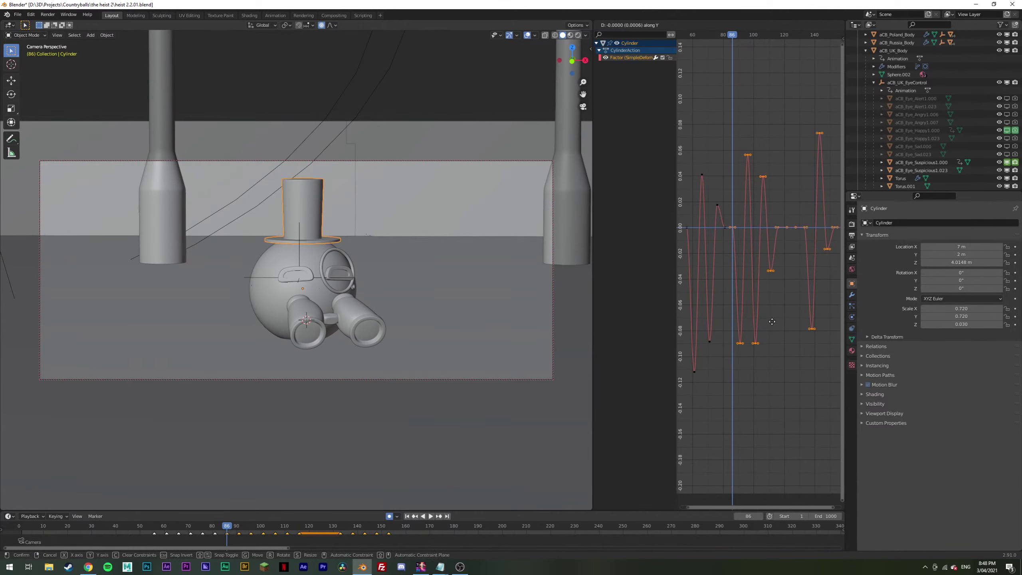
{"action": "left_click", "coordinate": [772, 321]}
{"action": "left_click", "coordinate": [802, 354]}
{"action": "key", "text": "space"}
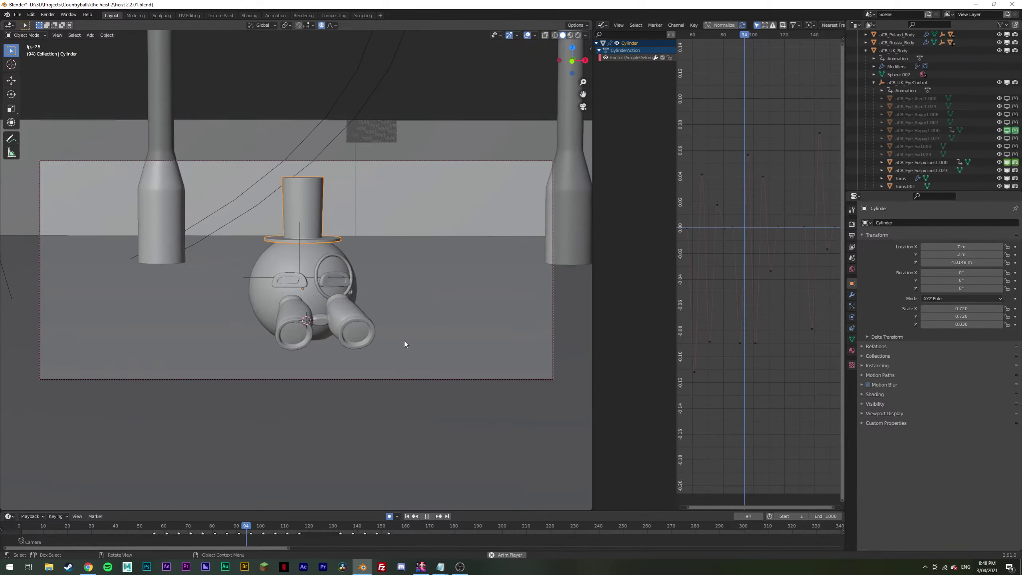
Step: Box-select the hat's Factor keyframes after frame 86, scale them up vertically once more, and realign them to the zero line
{"action": "left_click_drag", "start_coordinate": [734, 124], "coordinate": [839, 365]}
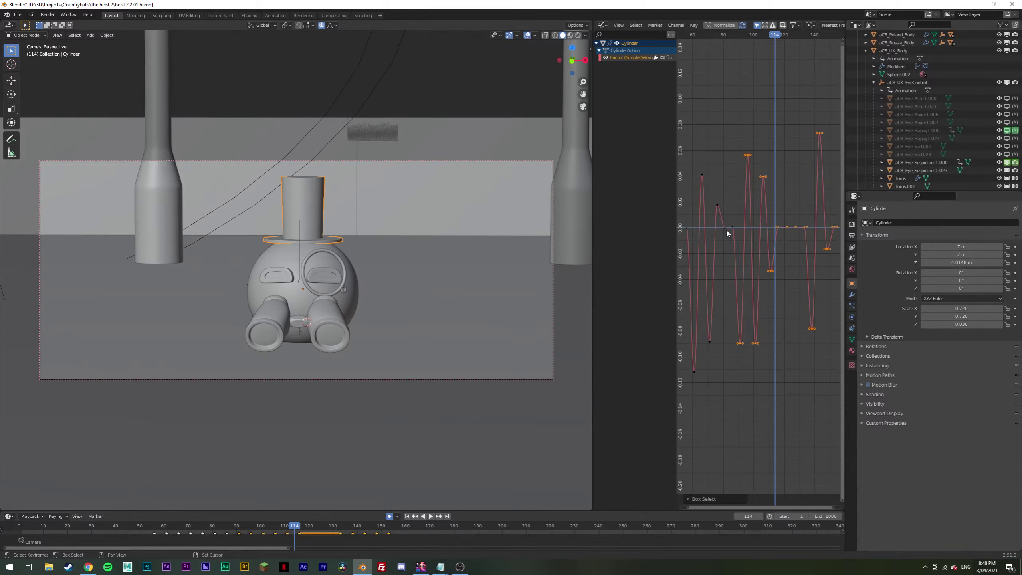
{"action": "key", "text": "s"}
{"action": "key", "text": "y"}
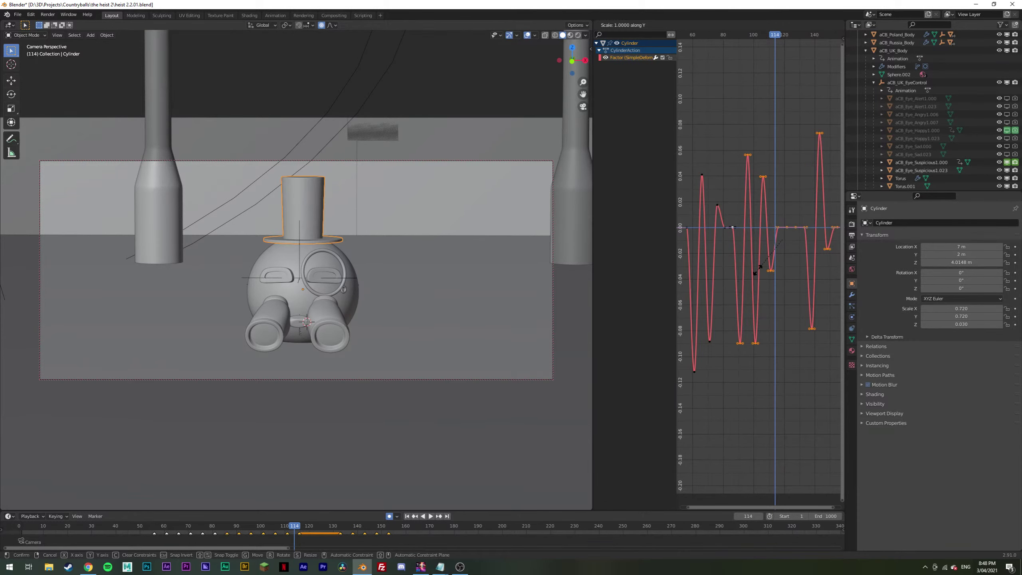
{"action": "left_click", "coordinate": [758, 274]}
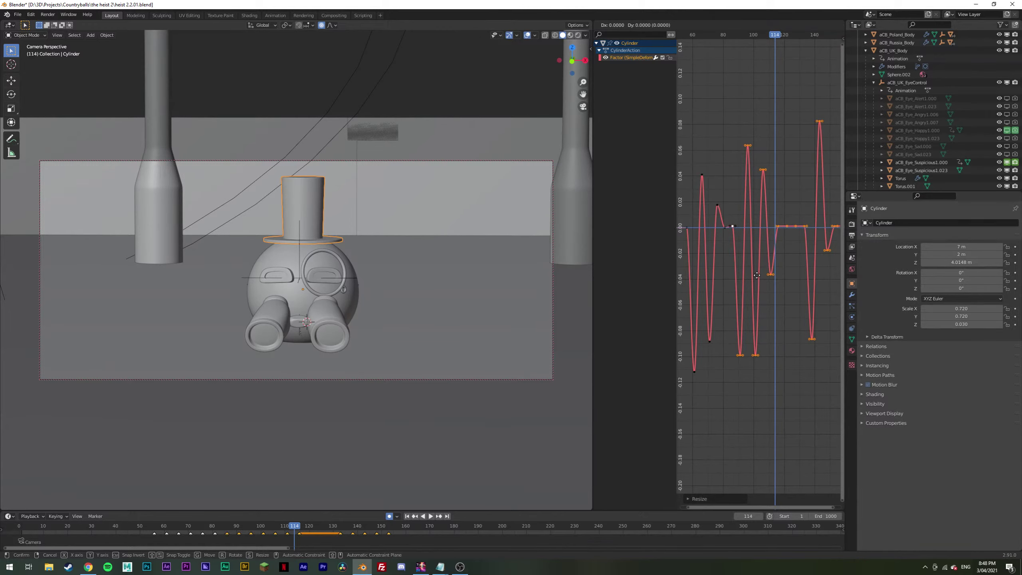
{"action": "left_click", "coordinate": [757, 289]}
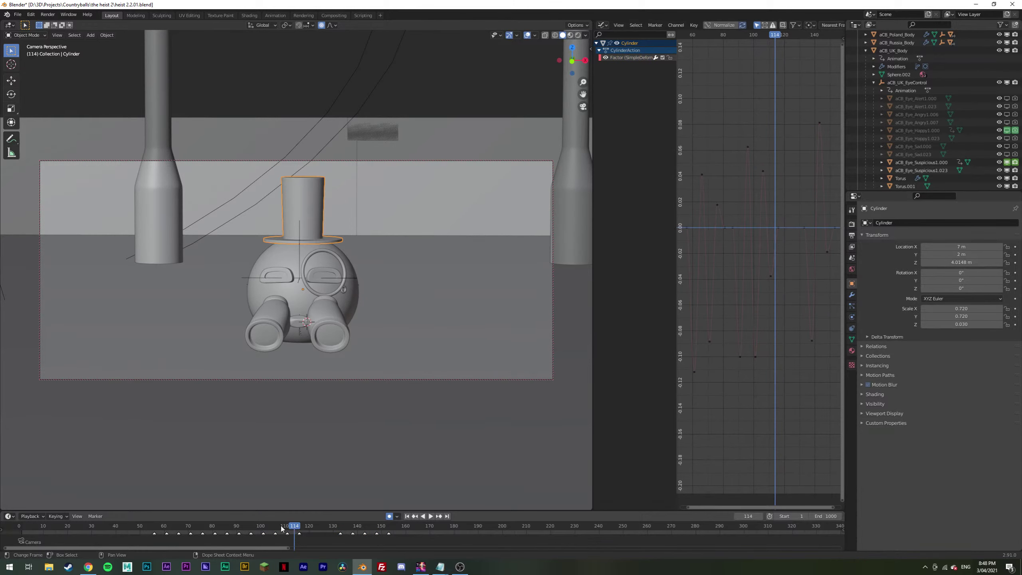
Step: Replay the hat's motion, then deselect the hat and play the whole shot from frame 1 to about frame 195
{"action": "key", "text": "space"}
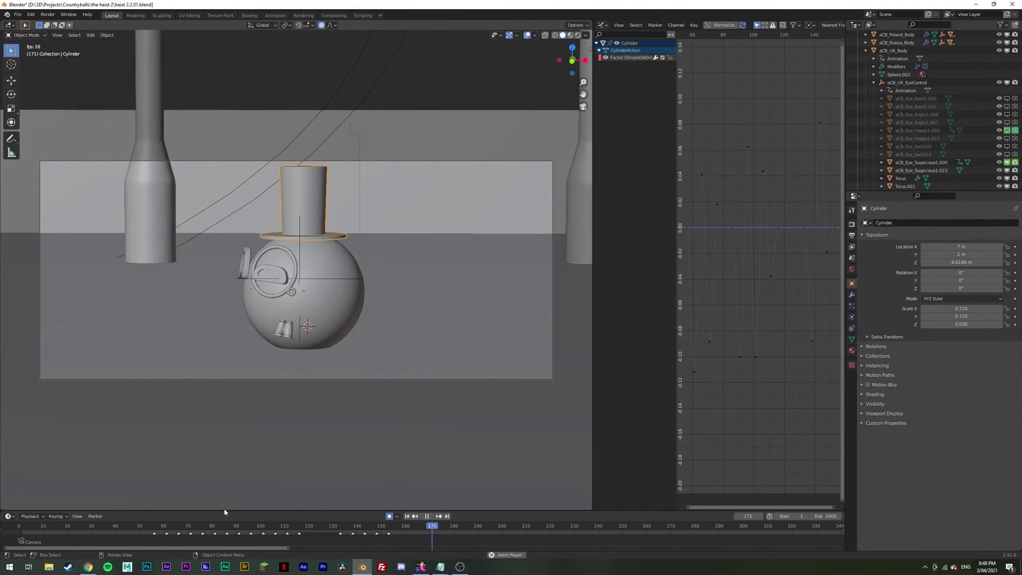
{"action": "key", "text": "space"}
{"action": "left_click", "coordinate": [173, 527]}
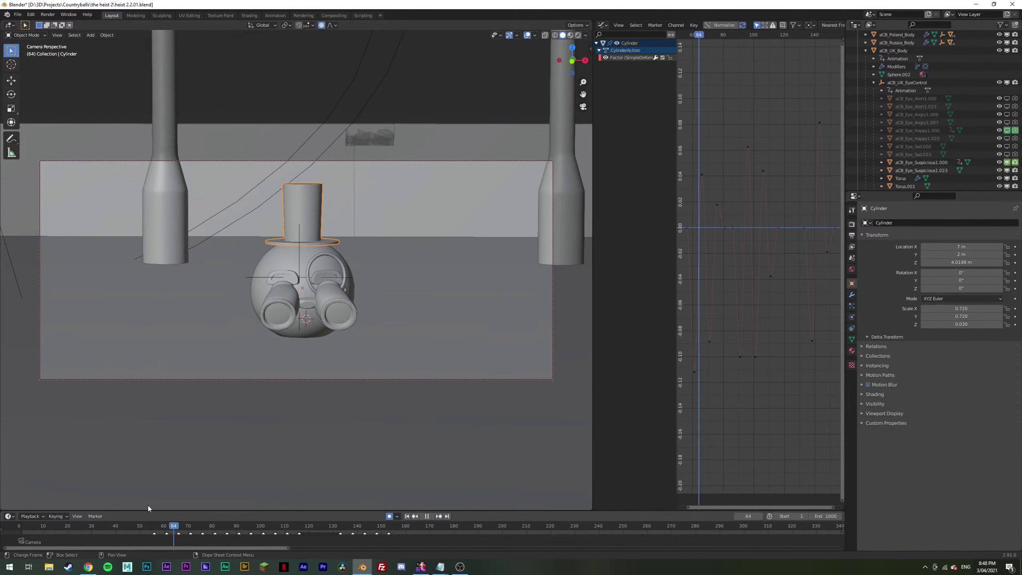
{"action": "left_click", "coordinate": [204, 114]}
{"action": "left_click", "coordinate": [21, 527]}
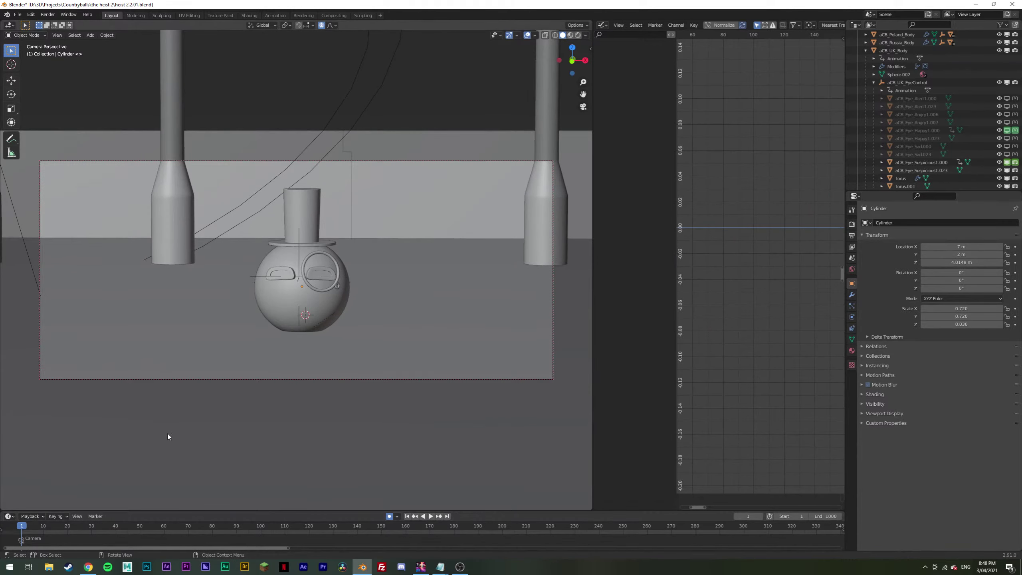
{"action": "key", "text": "space"}
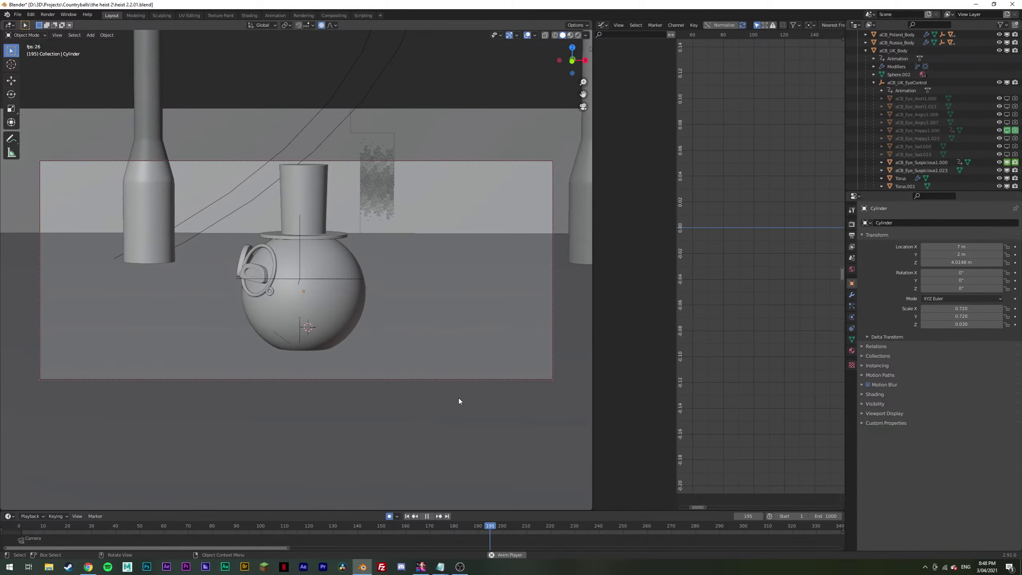
{"action": "key", "text": "Escape"}
Step: Select the camera, move it closer to the countryball at frame 180 (Y about -27.4 m), and play the push-in from frame 1
{"action": "left_click", "coordinate": [468, 382]}
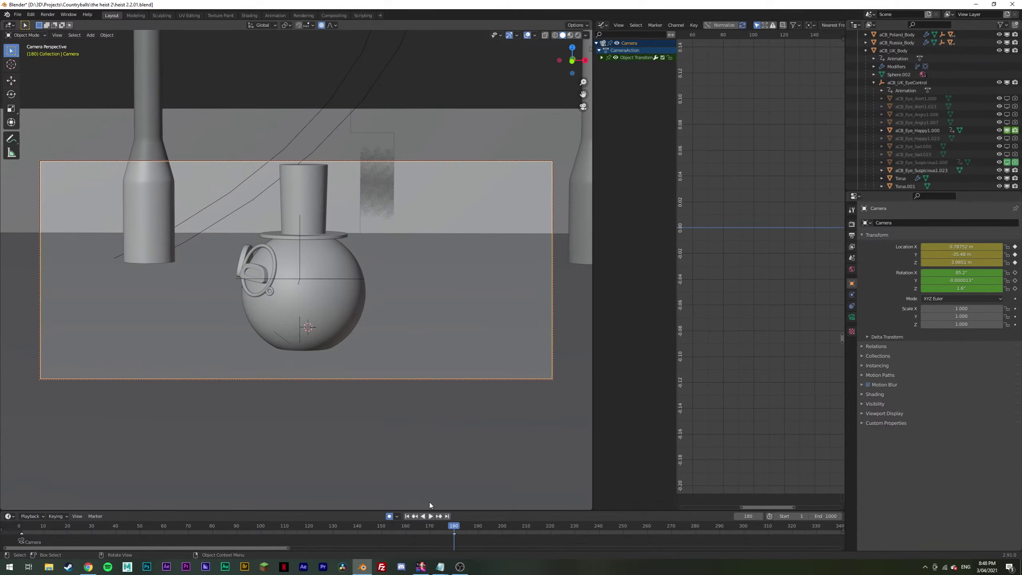
{"action": "scroll", "coordinate": [303, 279], "scroll_direction": "up", "scroll_amount": 3}
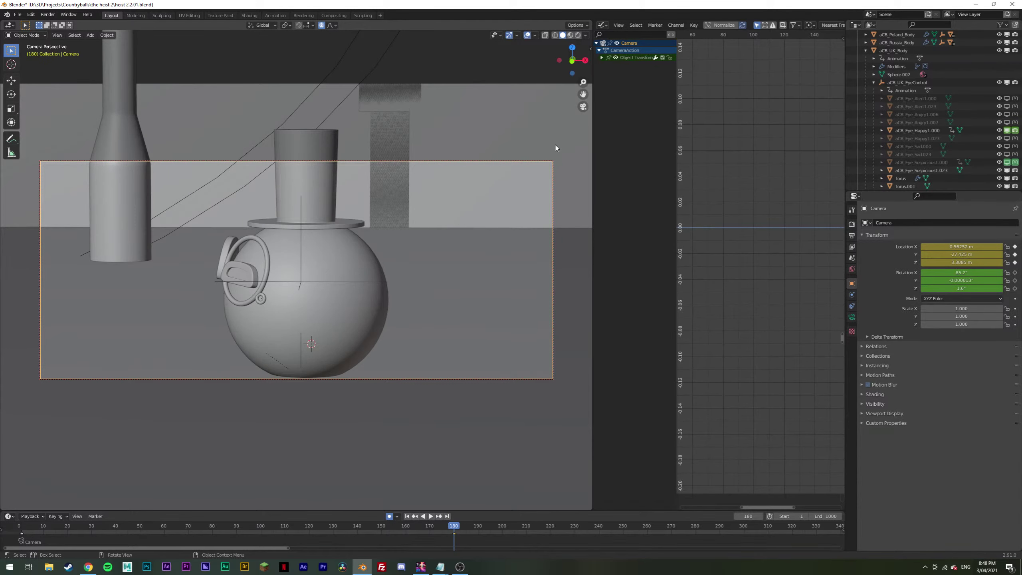
{"action": "left_click_drag", "start_coordinate": [463, 524], "coordinate": [29, 515]}
{"action": "key", "text": "space"}
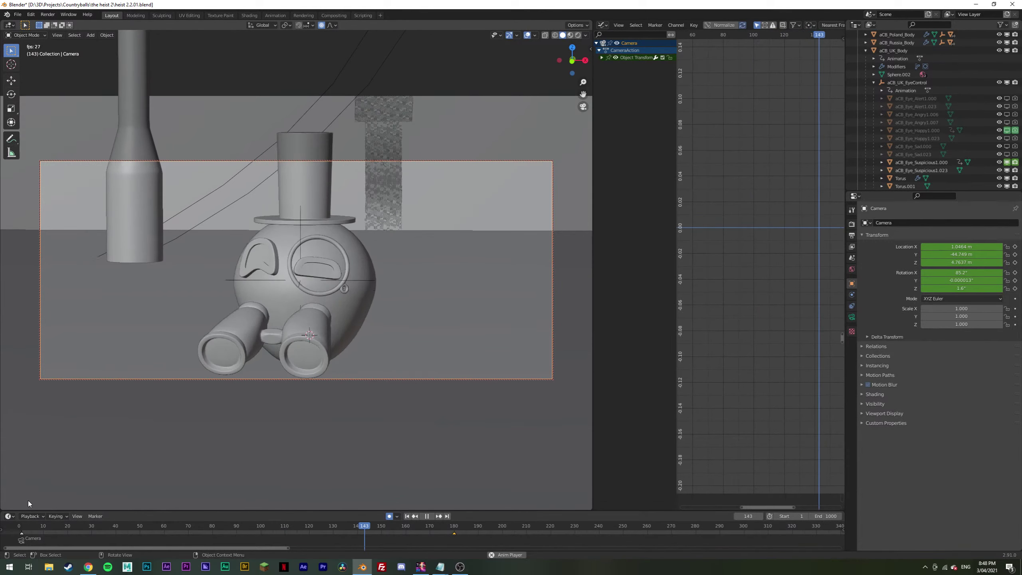
{"action": "key", "text": "space"}
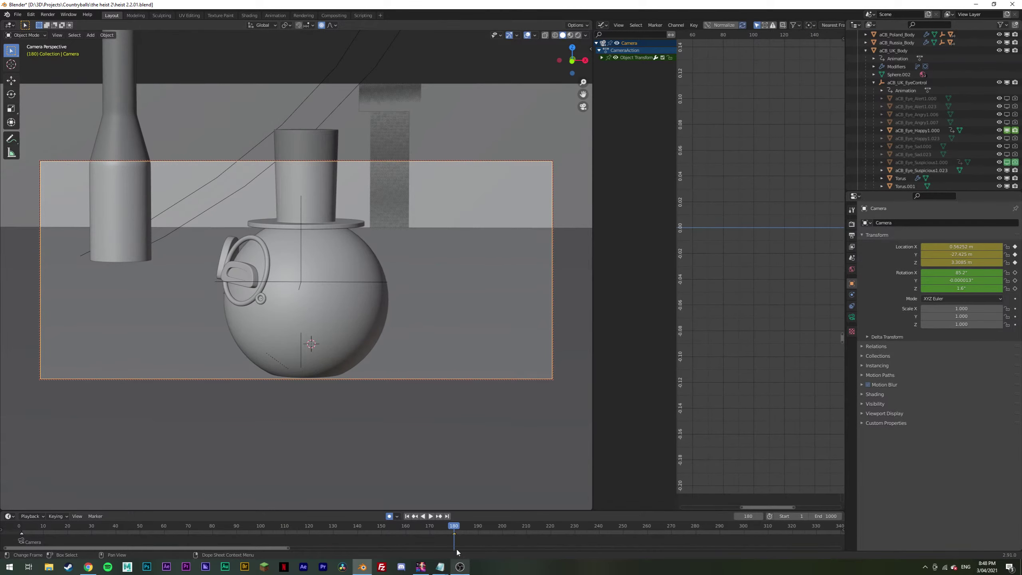
Step: Preview frame 152 in rendered shading, then return the viewport to solid shading
{"action": "key", "text": "Escape"}
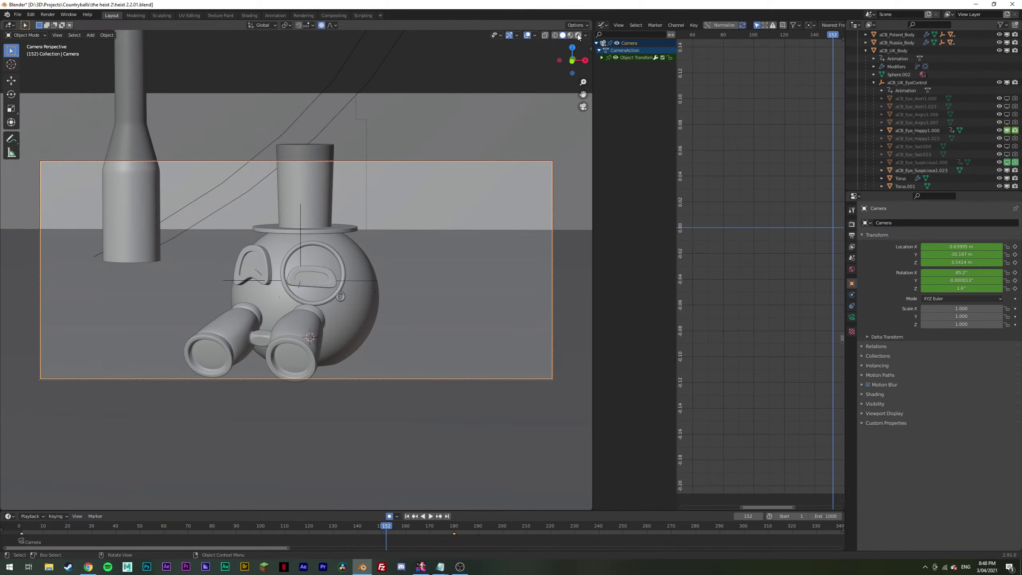
{"action": "left_click", "coordinate": [578, 35]}
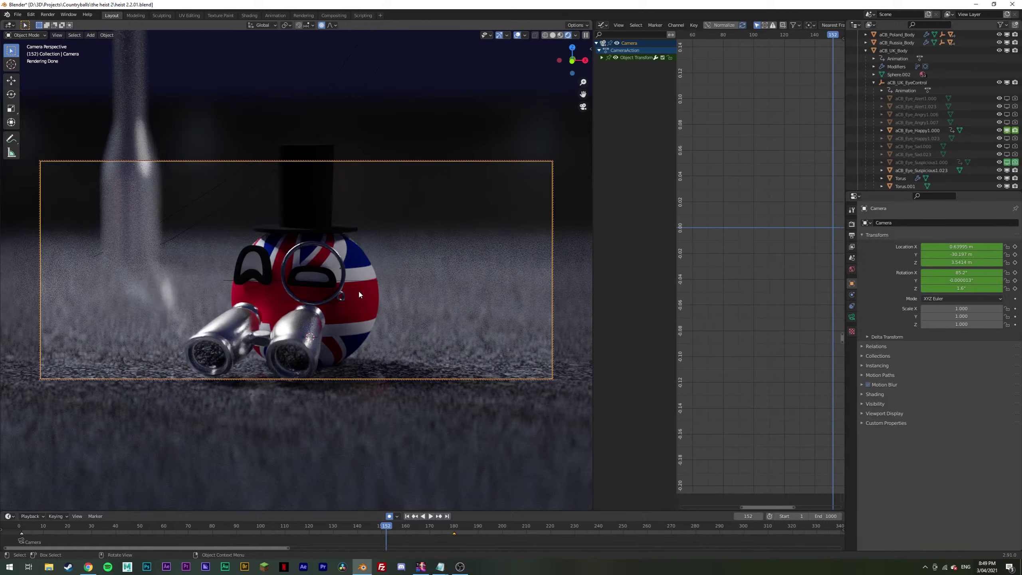
{"action": "left_click", "coordinate": [553, 36]}
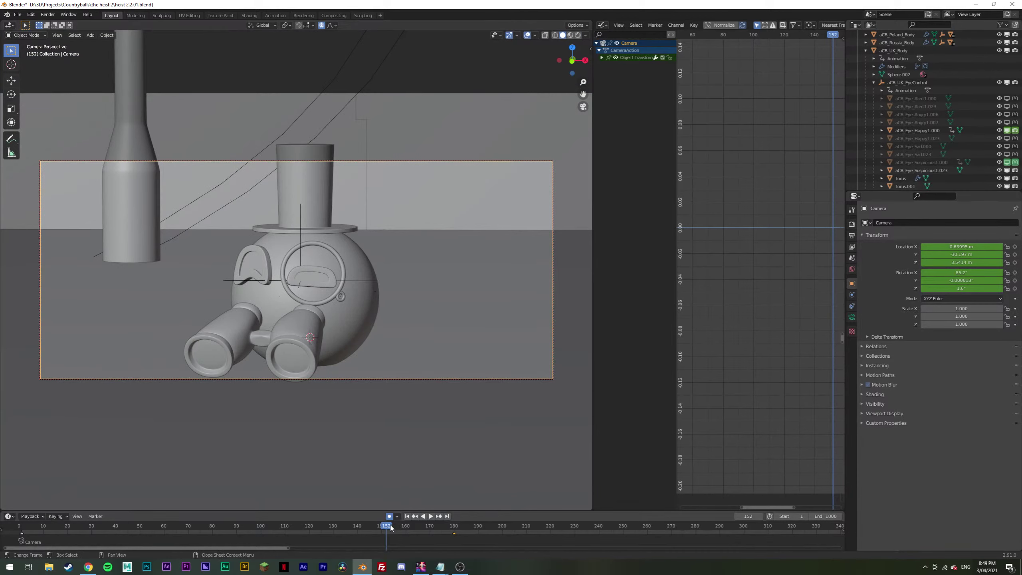
Step: Replay and scrub the shot's opening from frame 1 several times to check how soon the action begins, ending at frame 1
{"action": "left_click", "coordinate": [224, 522]}
{"action": "key", "text": "space"}
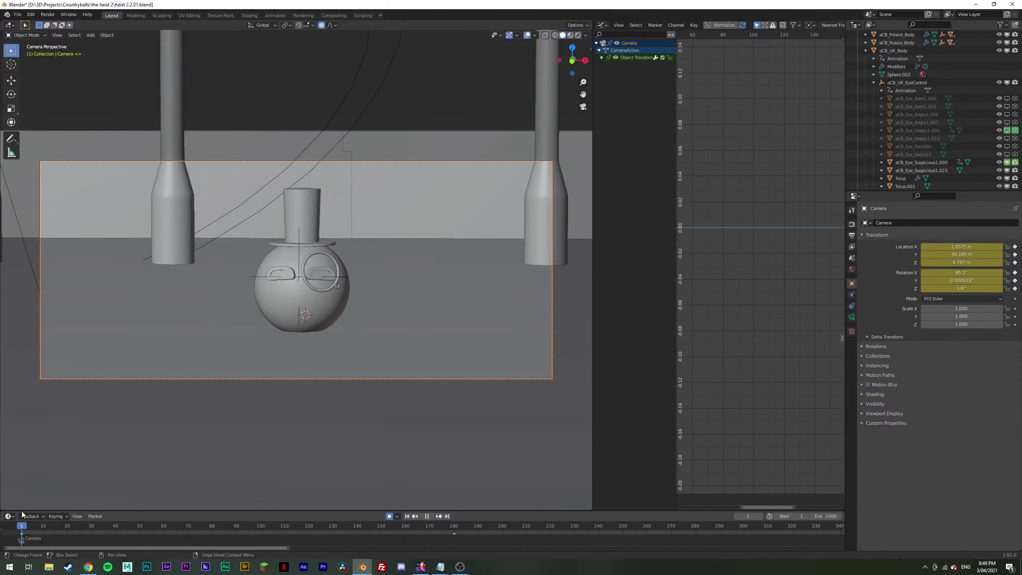
{"action": "left_click", "coordinate": [75, 526]}
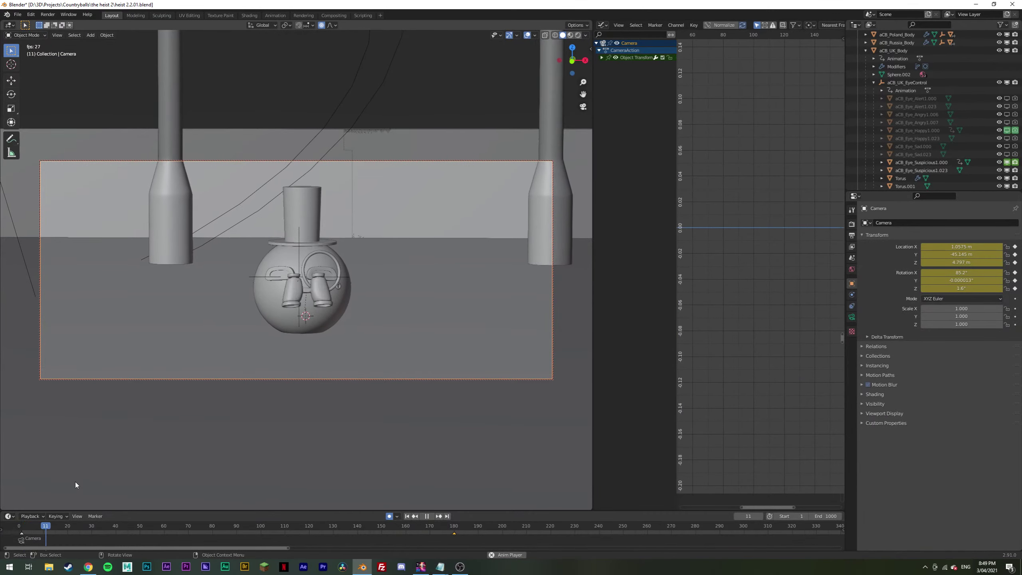
{"action": "left_click", "coordinate": [23, 527]}
{"action": "left_click", "coordinate": [22, 526]}
{"action": "key", "text": "space"}
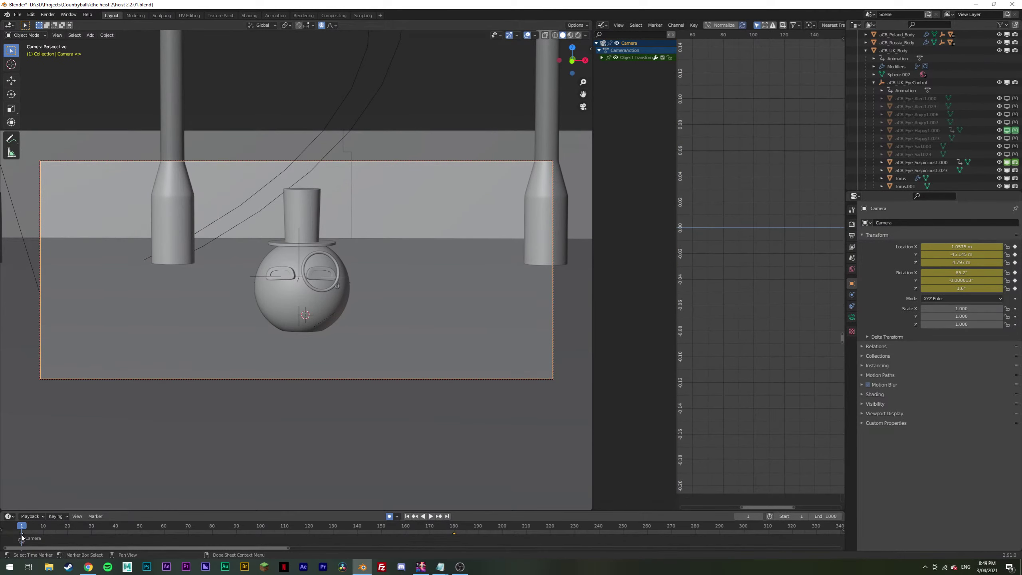
{"action": "key", "text": "space"}
{"action": "left_click_drag", "start_coordinate": [29, 526], "coordinate": [441, 532]}
{"action": "left_click", "coordinate": [23, 531]}
{"action": "key", "text": "space"}
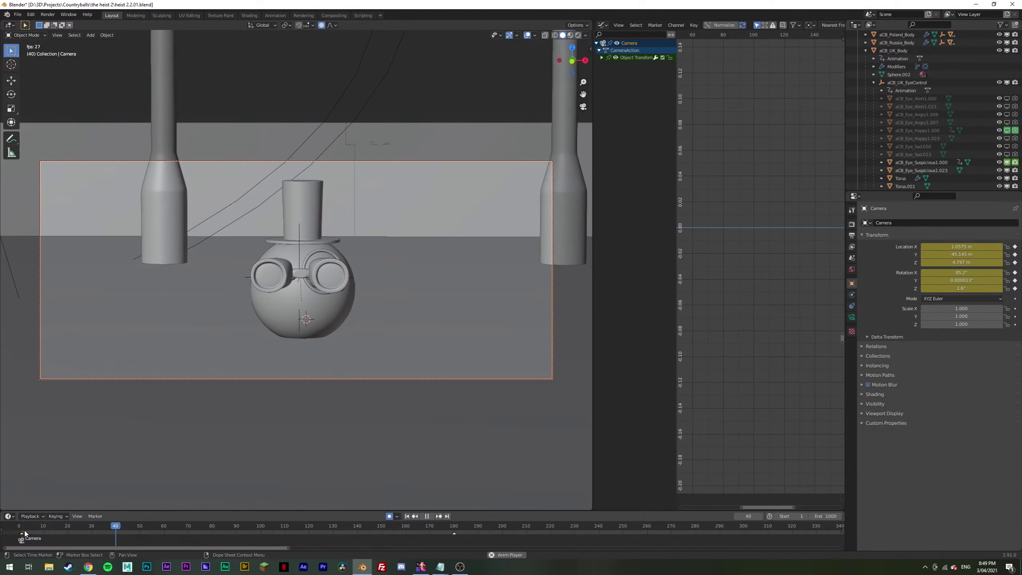
{"action": "left_click", "coordinate": [22, 530]}
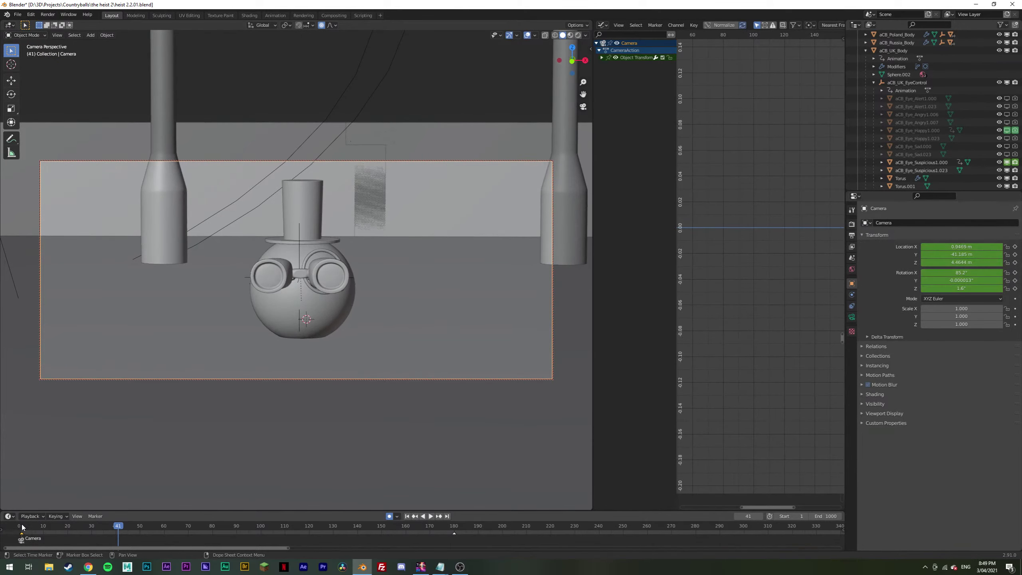
{"action": "key", "text": "Escape"}
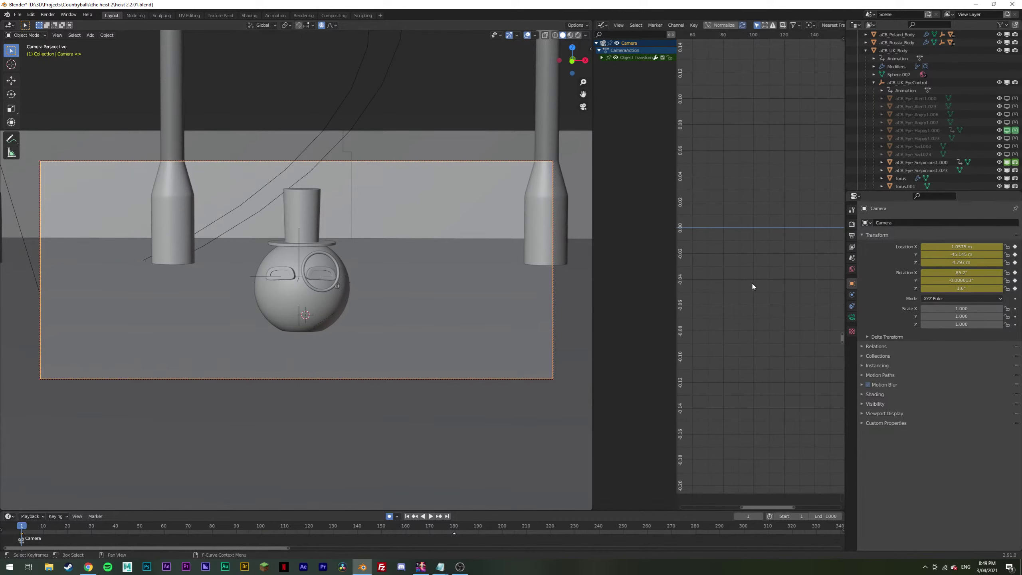
Step: Zoom out on the camera's curves and switch the graph editor area to the Dope Sheet
{"action": "scroll", "coordinate": [706, 205], "scroll_direction": "down", "scroll_amount": 15}
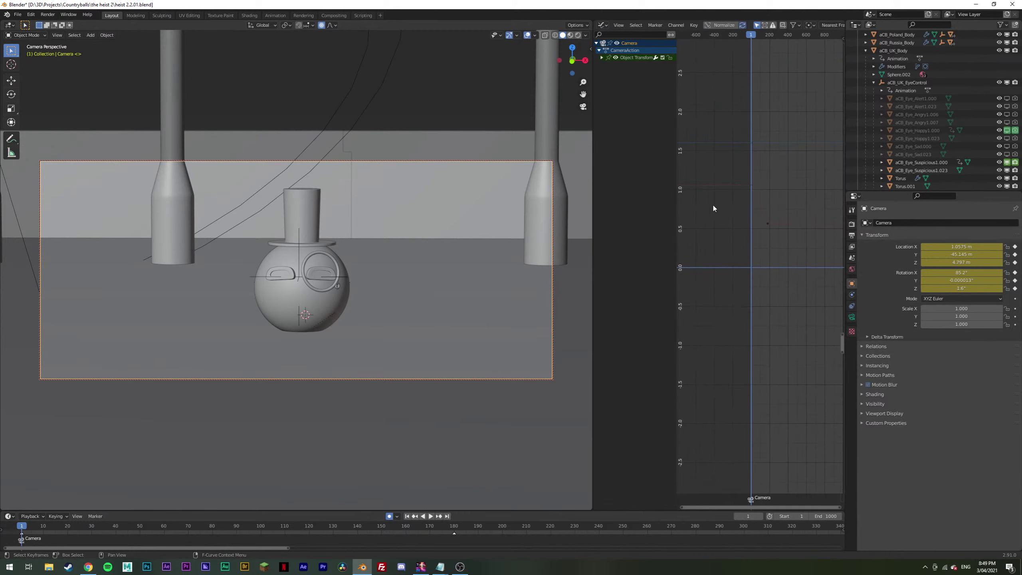
{"action": "scroll", "coordinate": [743, 211], "scroll_direction": "down", "scroll_amount": 5}
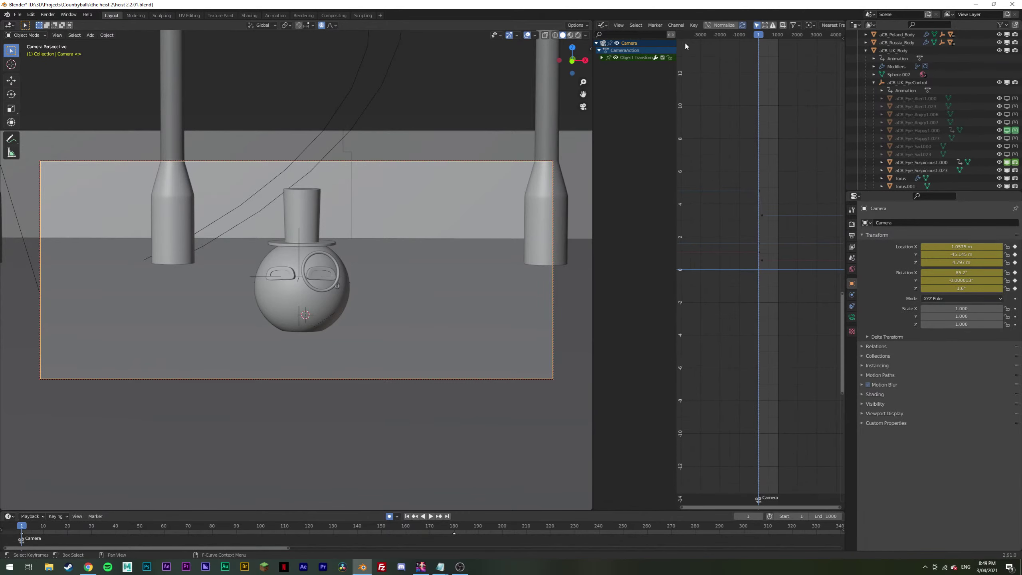
{"action": "left_click", "coordinate": [603, 25]}
{"action": "left_click", "coordinate": [603, 25]}
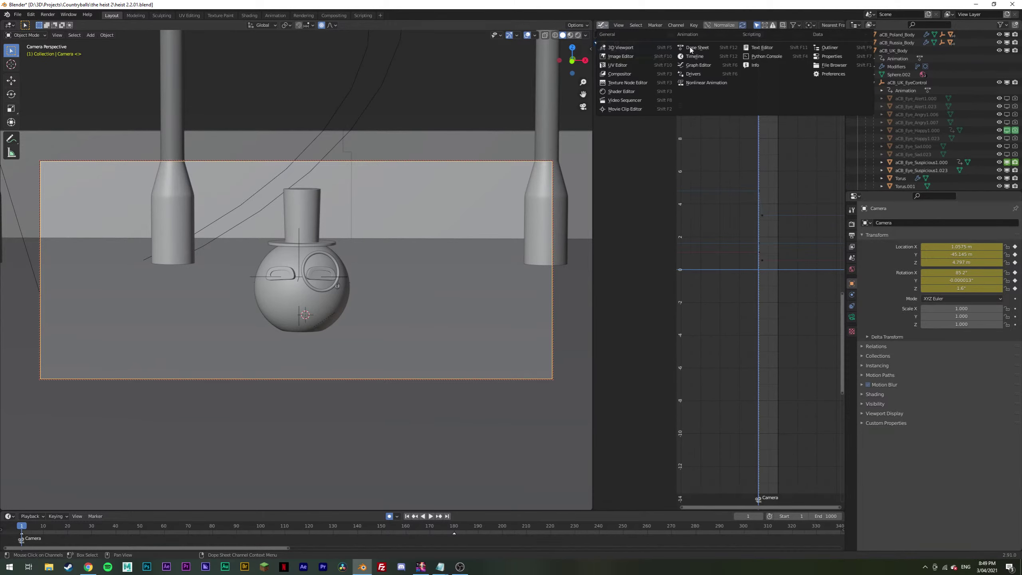
{"action": "left_click", "coordinate": [708, 48]}
Step: Select all displayed keyframes except the camera's first ones and shift them about 13 frames later
{"action": "left_click", "coordinate": [791, 250]}
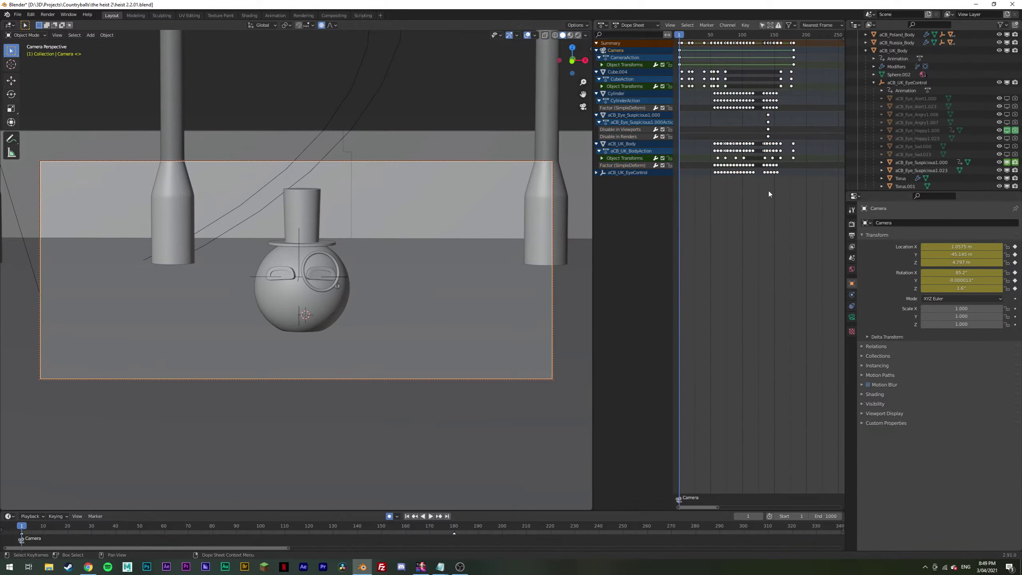
{"action": "left_click_drag", "start_coordinate": [814, 203], "coordinate": [676, 73]}
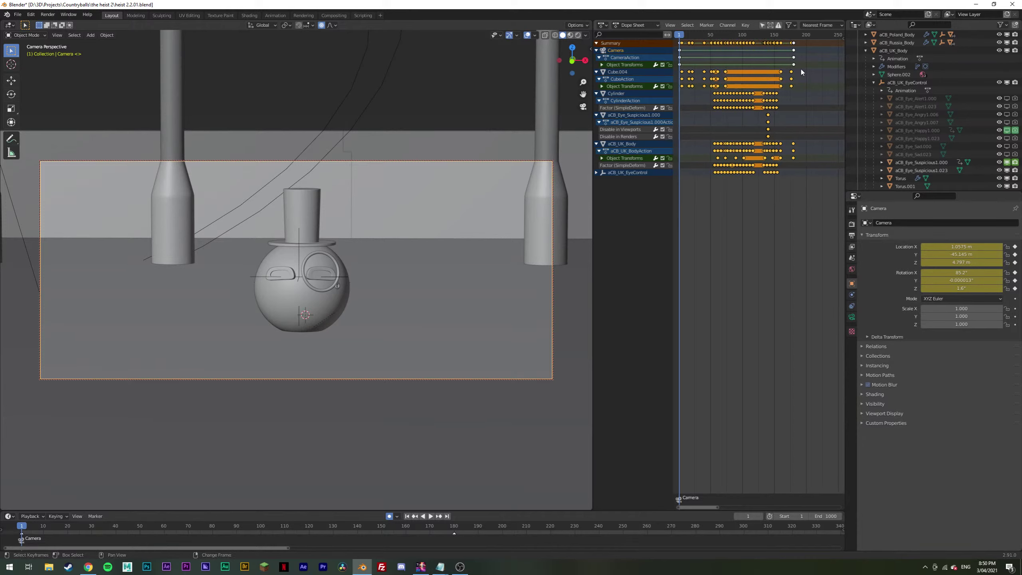
{"action": "left_click", "coordinate": [812, 90]}
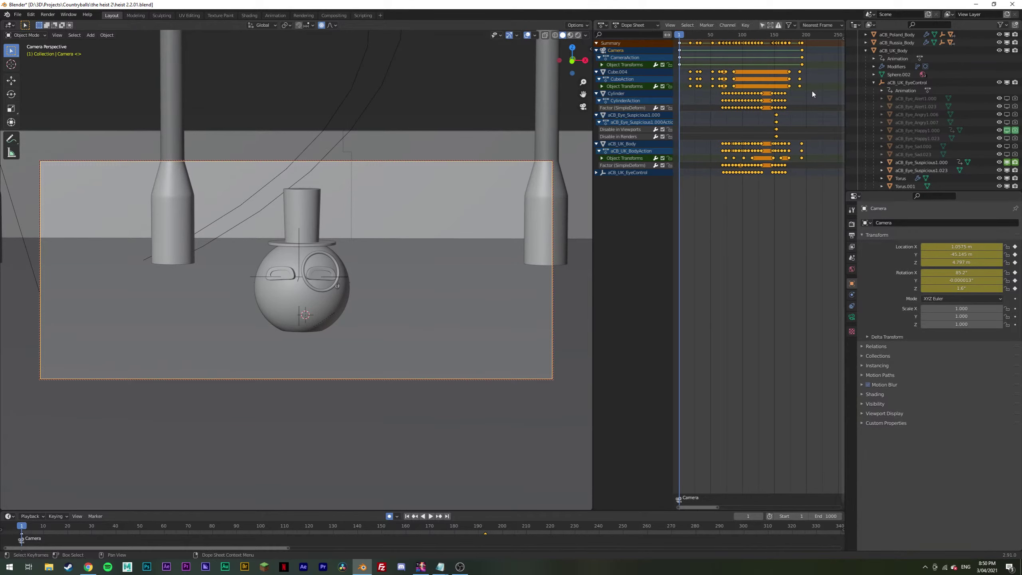
Step: Deselect the keyframes, play the retimed shot from frame 1, and scrub back to the eye switch around frame 144
{"action": "left_click", "coordinate": [775, 229]}
{"action": "key", "text": "space"}
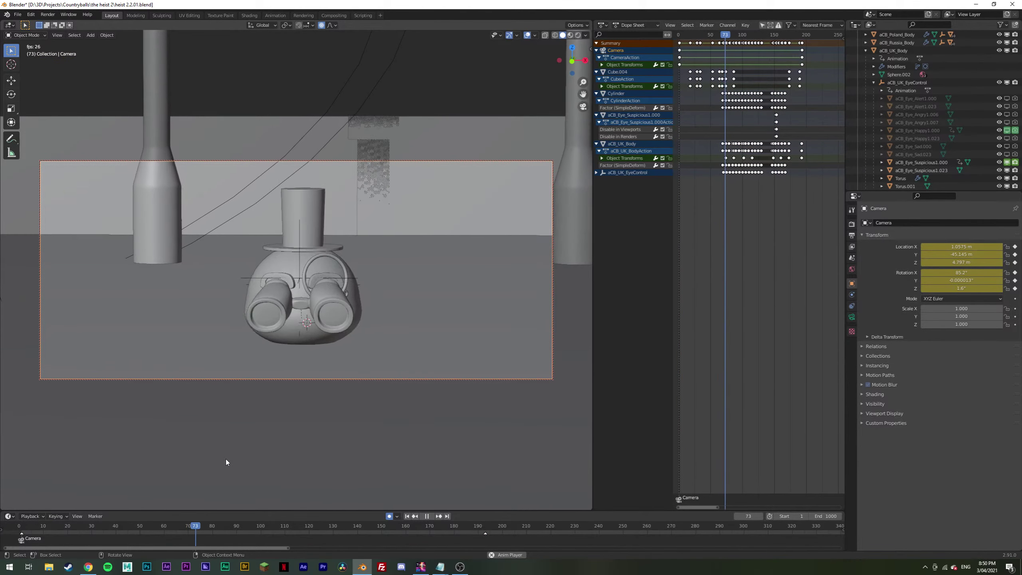
{"action": "left_click", "coordinate": [22, 526]}
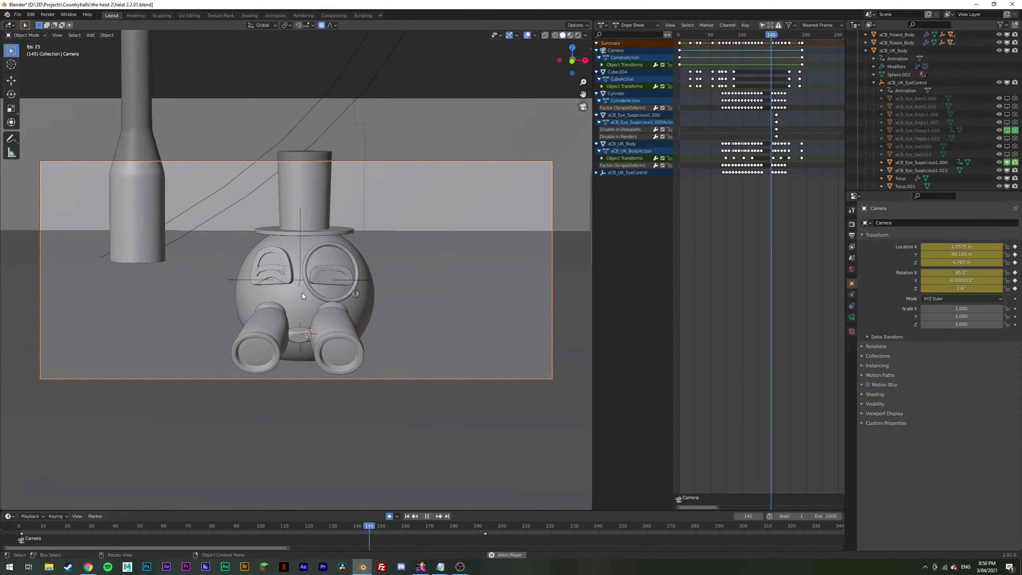
{"action": "key", "text": "space"}
{"action": "left_click_drag", "start_coordinate": [410, 527], "coordinate": [367, 529]}
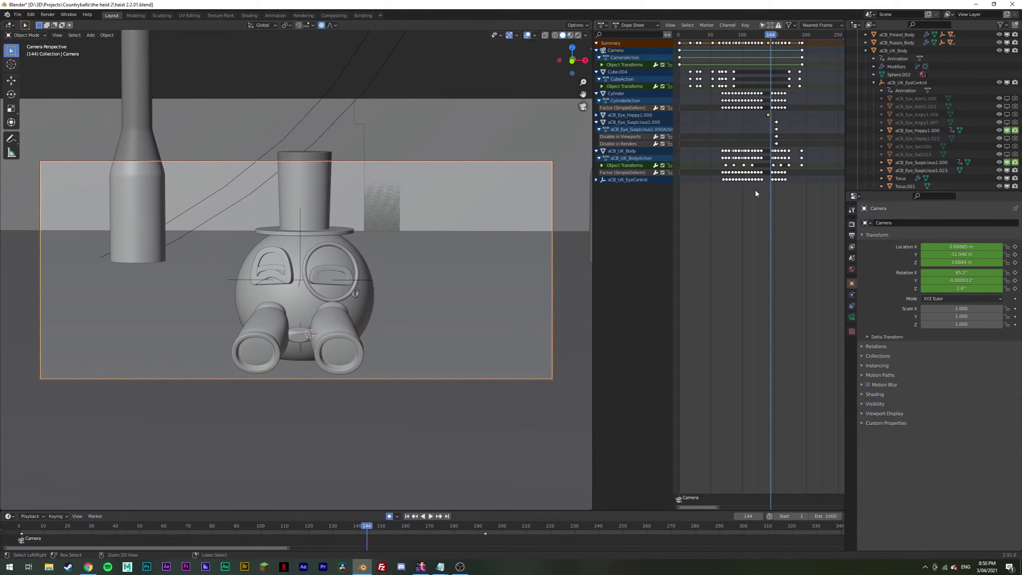
Step: Undo the keyframe shift, show the keyframes of hidden objects in the Dope Sheet, and deselect all keyframes
{"action": "key", "text": "shift+Left"}
{"action": "key", "text": "a"}
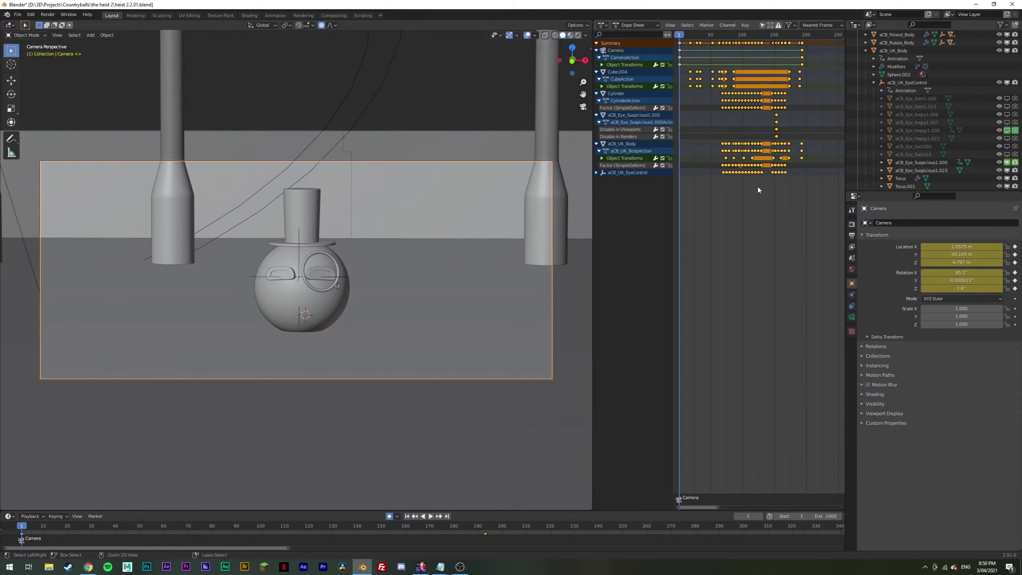
{"action": "left_click_drag", "start_coordinate": [791, 42], "coordinate": [782, 38]}
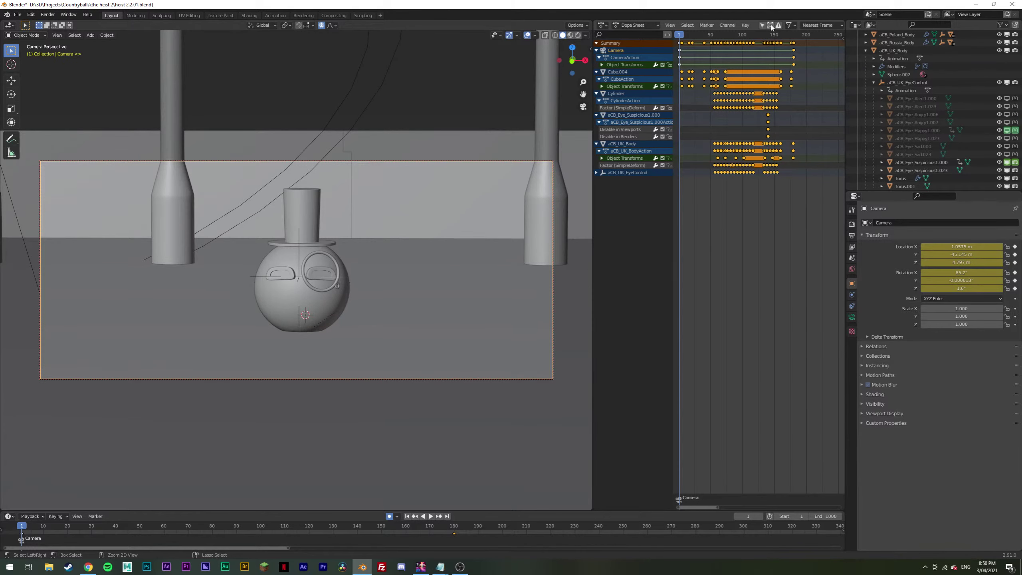
{"action": "left_click", "coordinate": [770, 25]}
{"action": "left_click", "coordinate": [812, 217]}
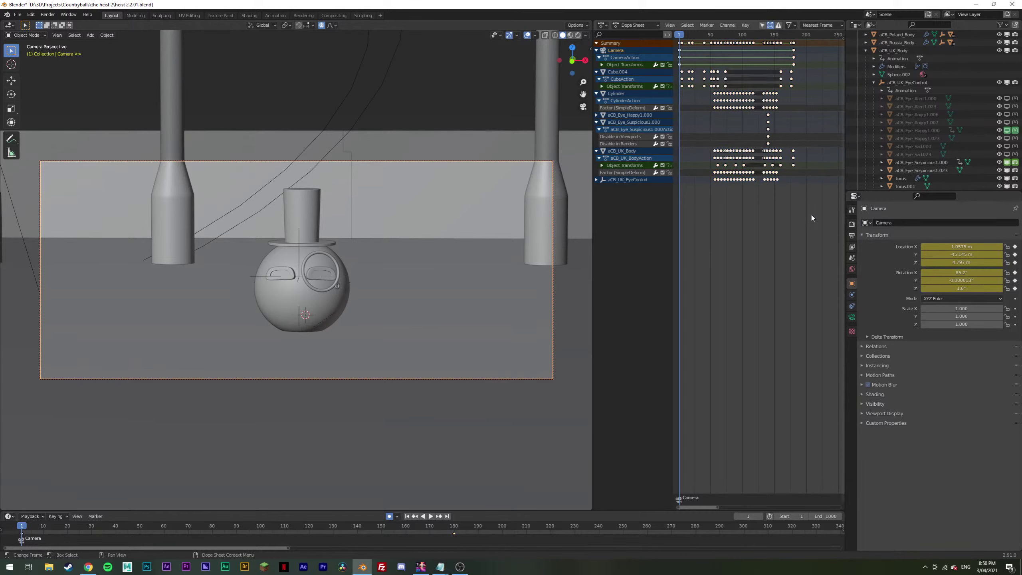
Step: Select all displayed keyframes except the camera's first ones, shift them about 7 frames later, and deselect them
{"action": "left_click_drag", "start_coordinate": [822, 215], "coordinate": [680, 68]}
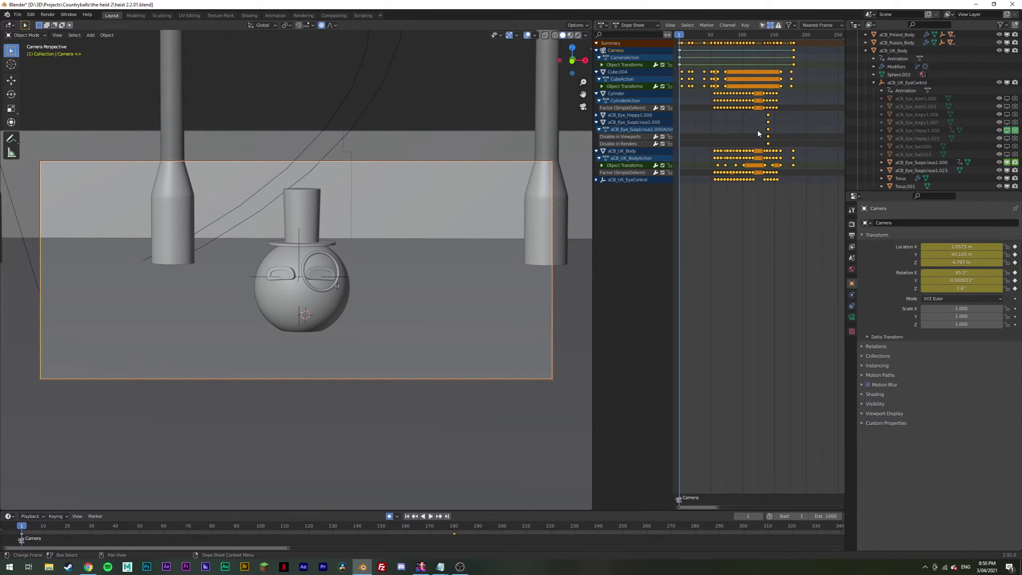
{"action": "key", "text": "g"}
{"action": "left_click", "coordinate": [735, 134]}
{"action": "left_click", "coordinate": [764, 276]}
Step: Play and scrub the retimed shot repeatedly from its opening frames to check when the binoculars action starts
{"action": "key", "text": "space"}
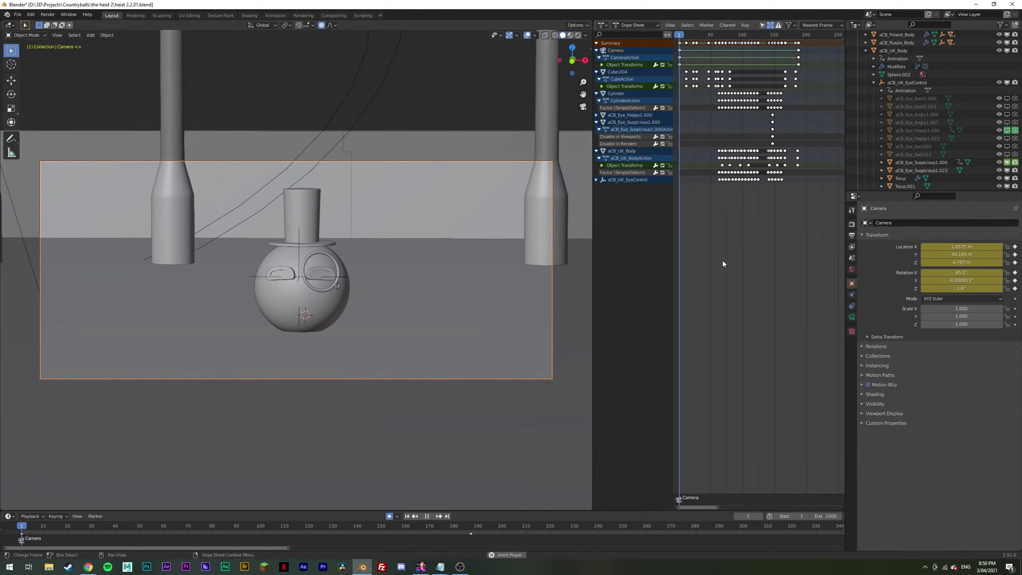
{"action": "key", "text": "space"}
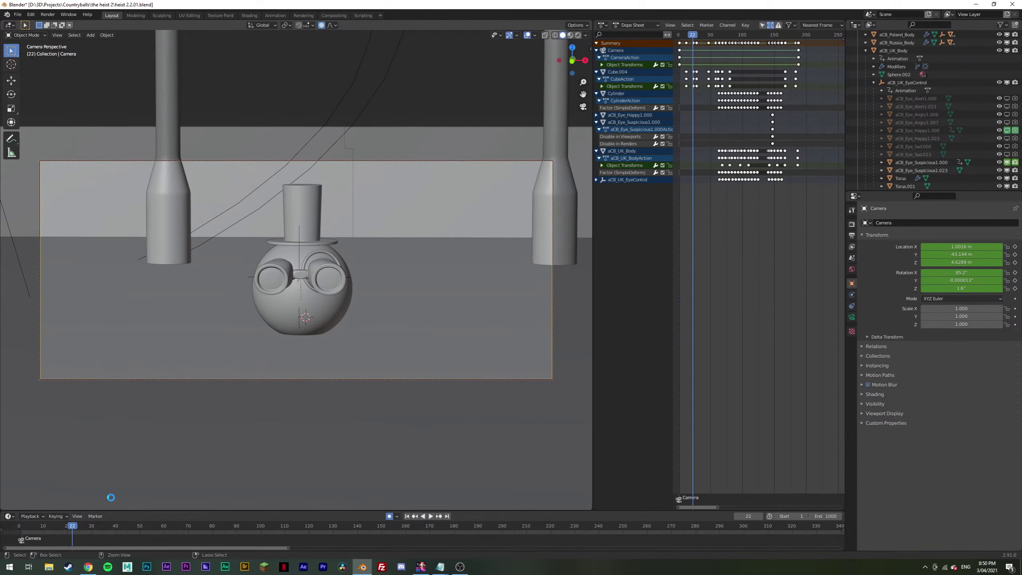
{"action": "left_click_drag", "start_coordinate": [212, 526], "coordinate": [24, 524]}
{"action": "key", "text": "space"}
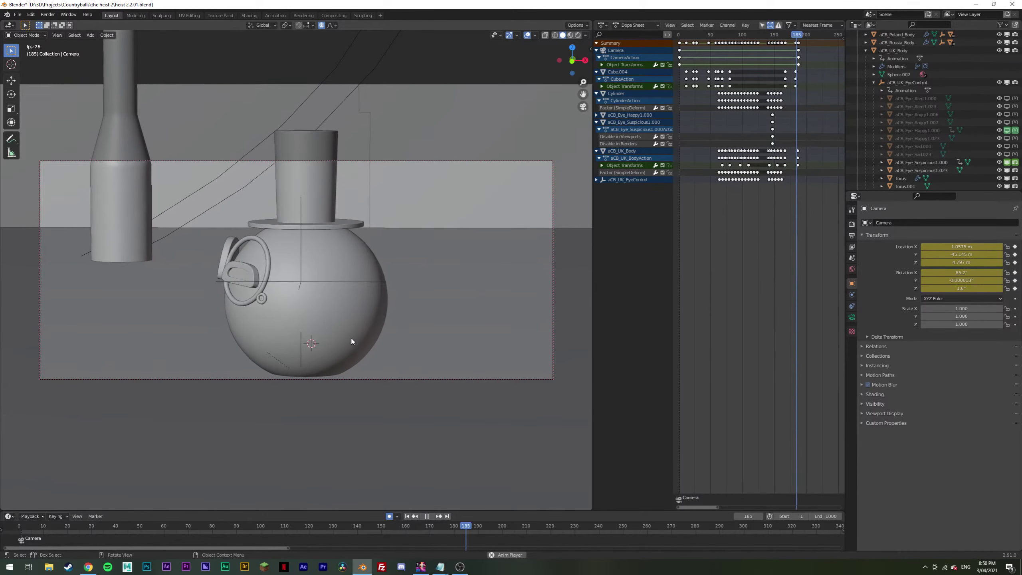
{"action": "key", "text": "space"}
{"action": "left_click_drag", "start_coordinate": [309, 525], "coordinate": [53, 525]}
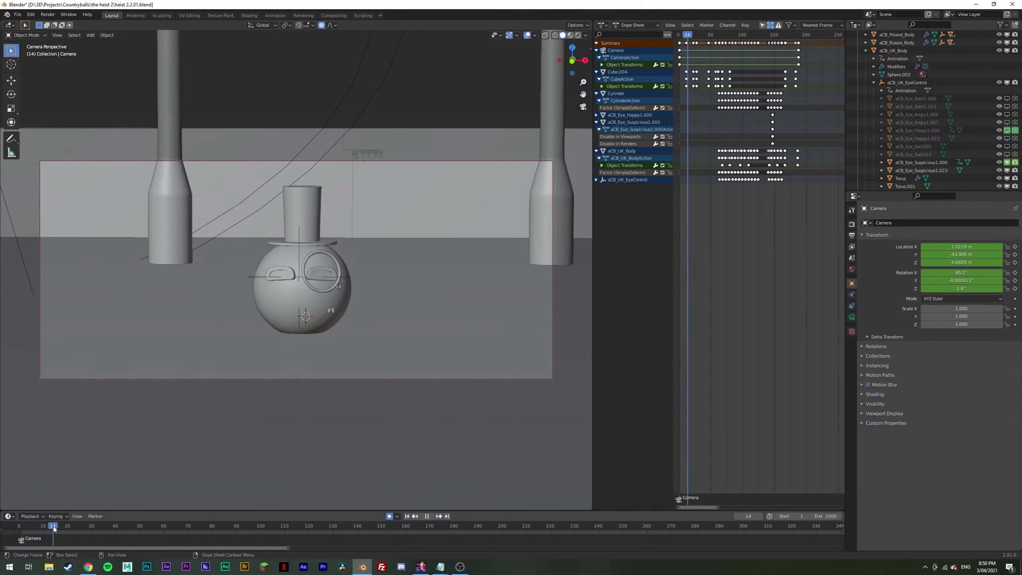
{"action": "key", "text": "space"}
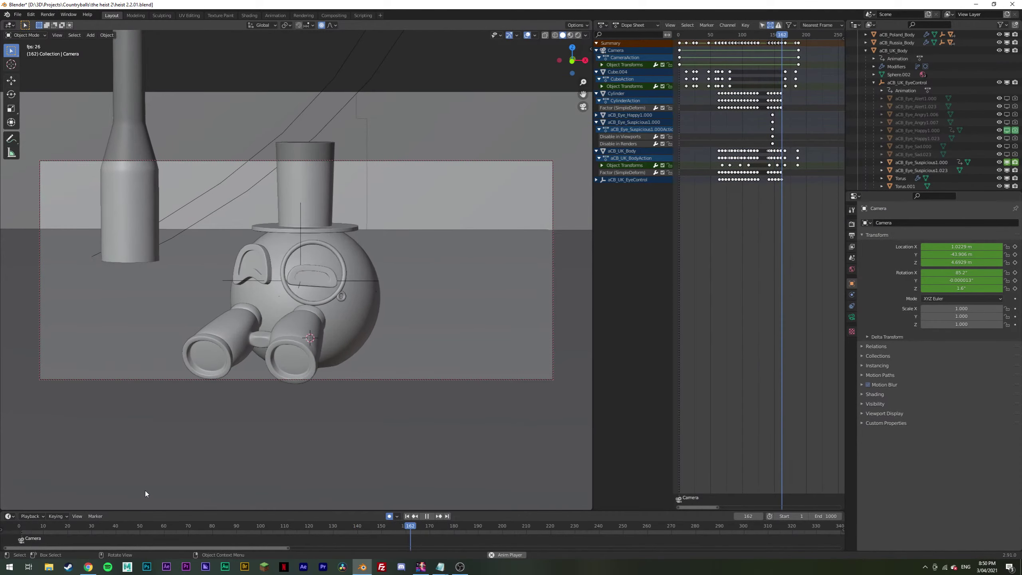
{"action": "left_click", "coordinate": [44, 527]}
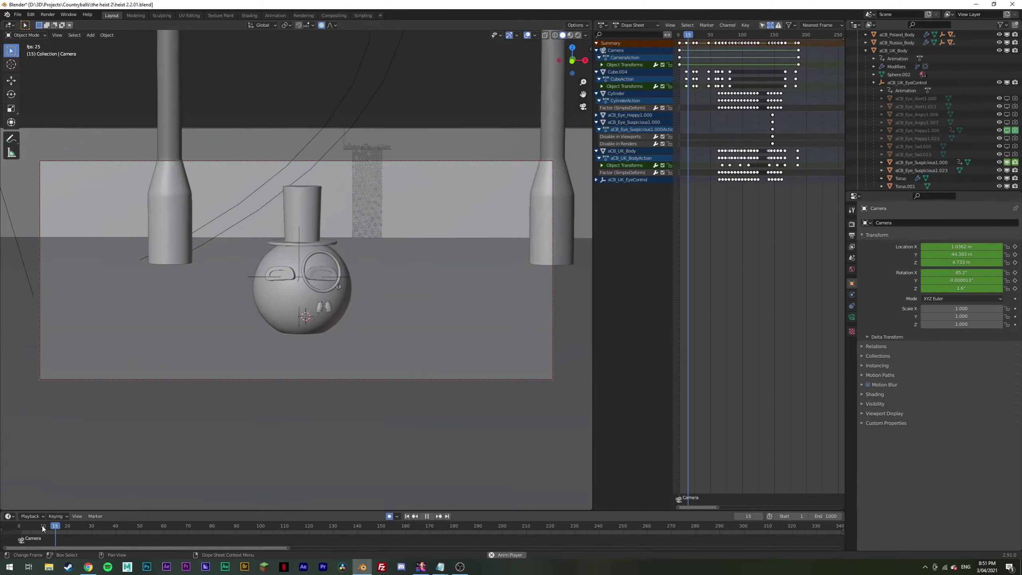
{"action": "key", "text": "space"}
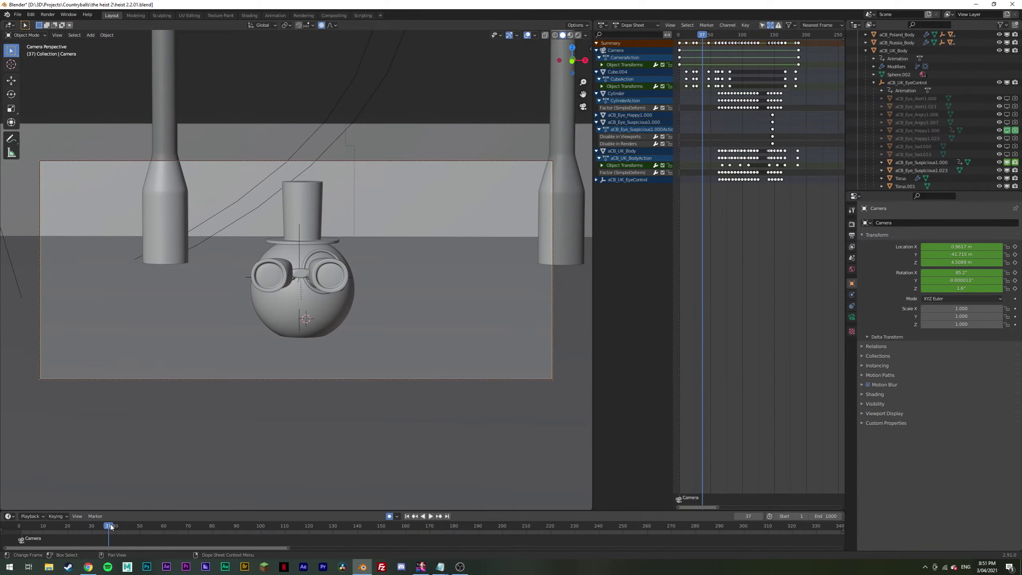
{"action": "key", "text": "space"}
Step: Scrub from frame 1 to frame 109, select the camera, and clear all of its location and rotation keyframes
{"action": "left_click", "coordinate": [23, 530]}
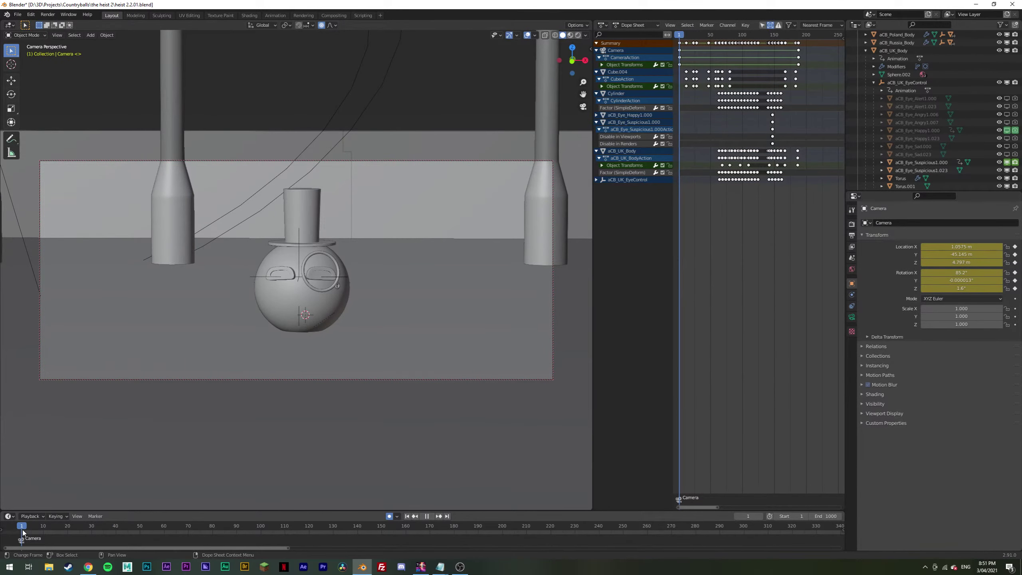
{"action": "left_click_drag", "start_coordinate": [23, 530], "coordinate": [282, 537]}
{"action": "key", "text": "space"}
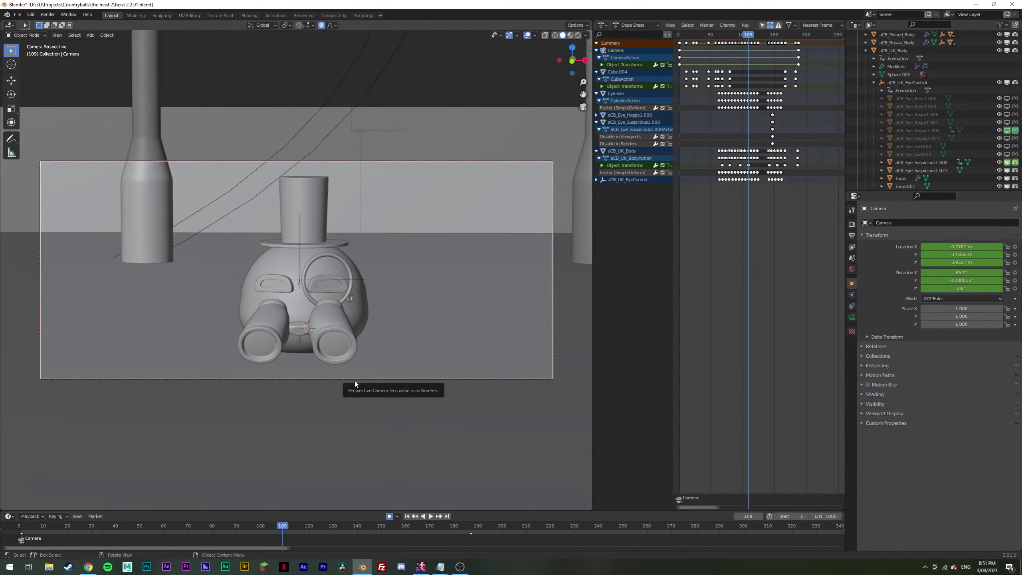
{"action": "left_click", "coordinate": [401, 378]}
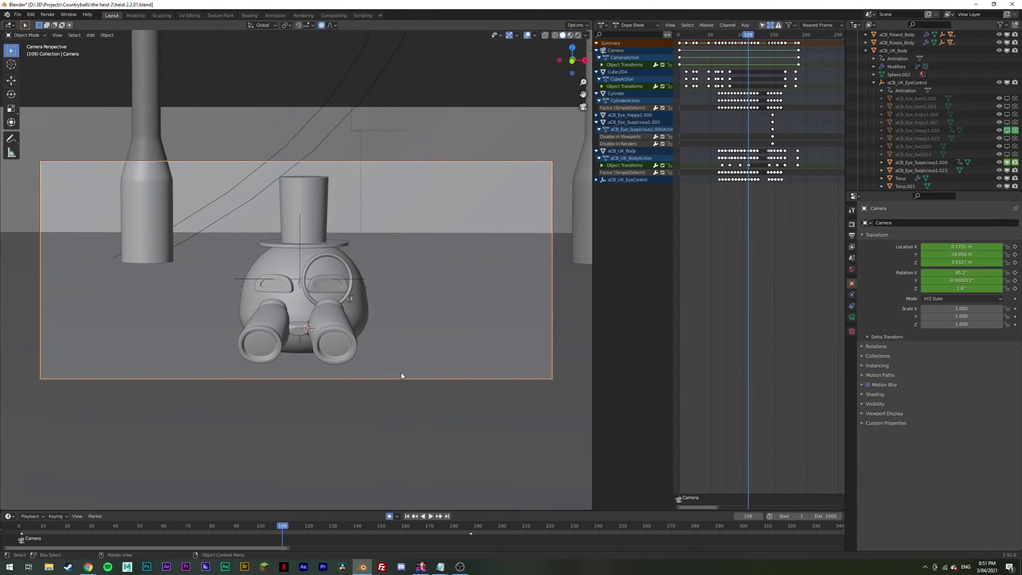
{"action": "key", "text": "i"}
{"action": "key", "text": "i"}
{"action": "right_click", "coordinate": [950, 256]}
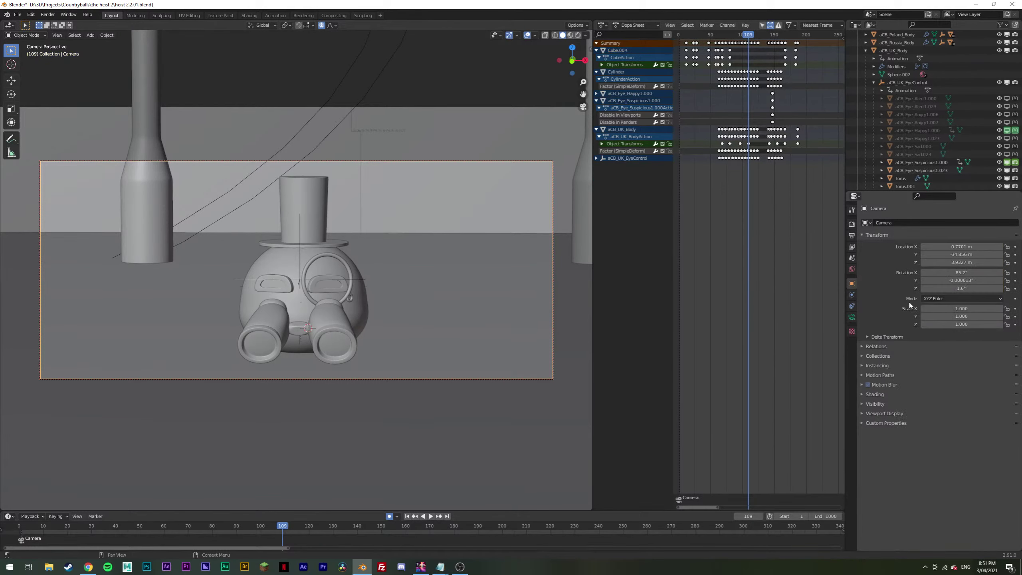
{"action": "key", "text": "ctrl+z"}
Step: Keyframe the camera's location at frames 0 and 75, and scrub to frame 29 on the resulting move
{"action": "left_click_drag", "start_coordinate": [281, 530], "coordinate": [16, 523]}
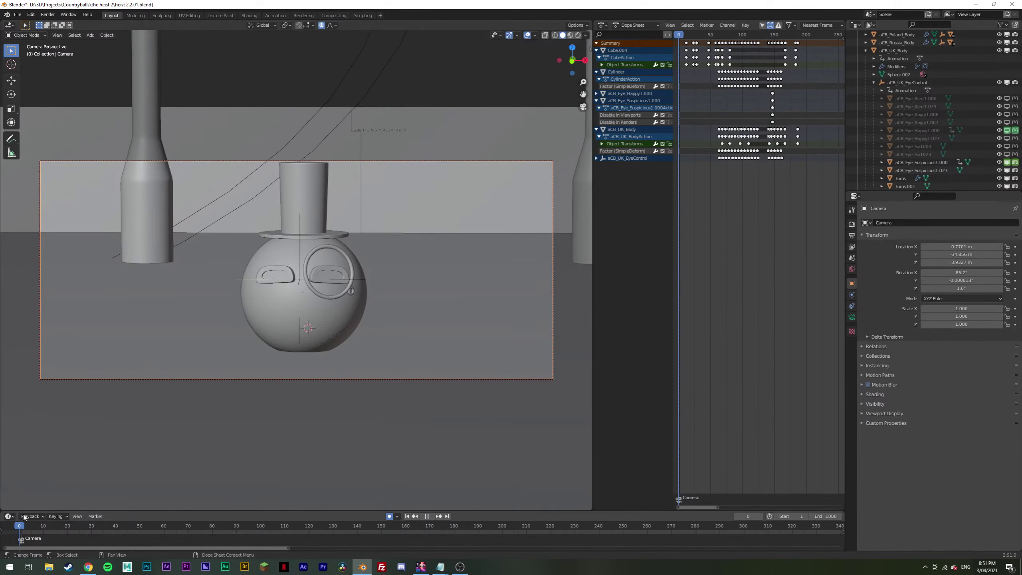
{"action": "key", "text": "i"}
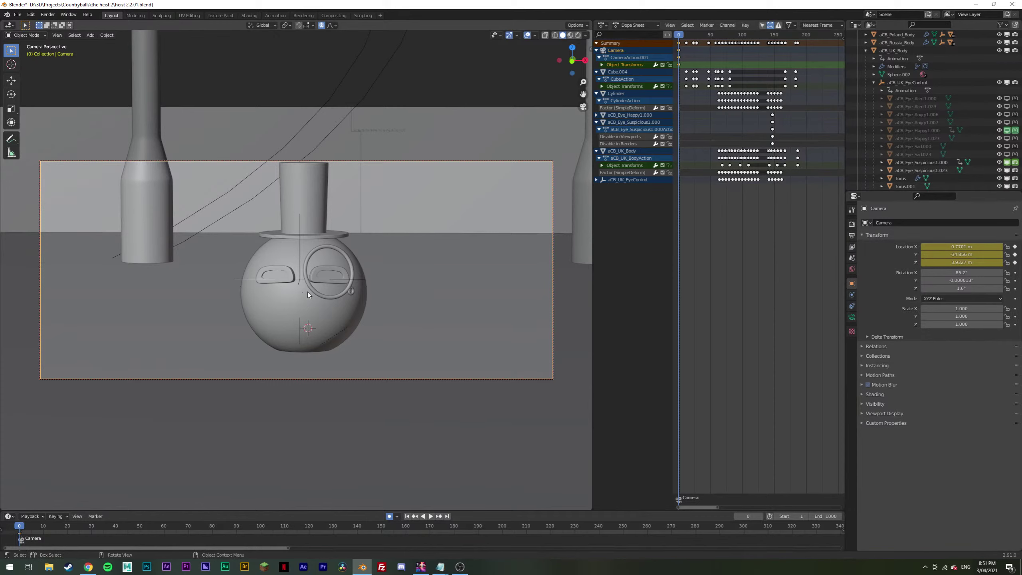
{"action": "key", "text": "Up"}
{"action": "key", "text": "i"}
{"action": "key", "text": "shift+Left"}
{"action": "key", "text": "space"}
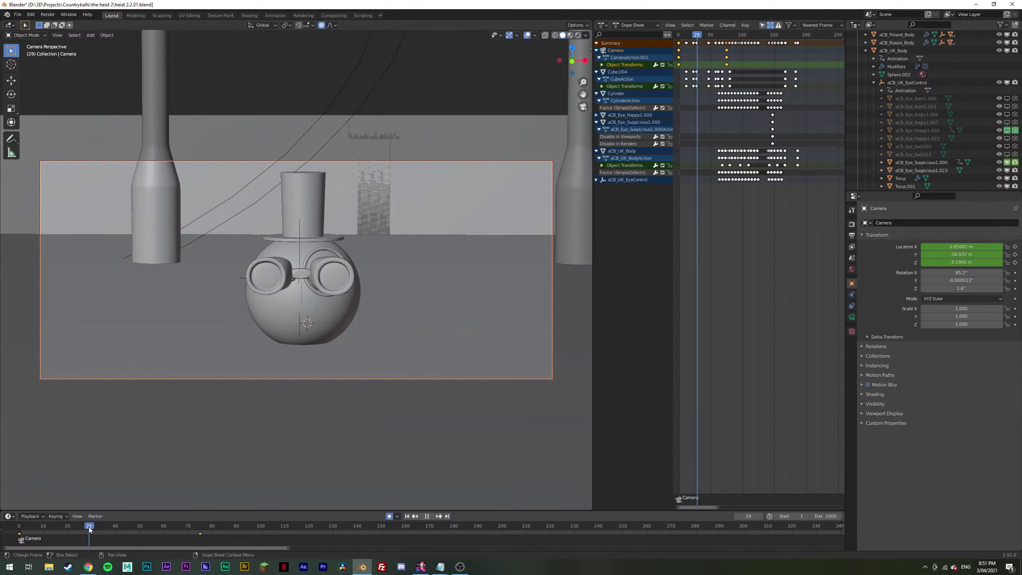
{"action": "key", "text": "space"}
Step: Set the camera's X rotation to 85.4° at frame 29 and clear its location keyframes
{"action": "left_click_drag", "start_coordinate": [951, 273], "coordinate": [954, 272]}
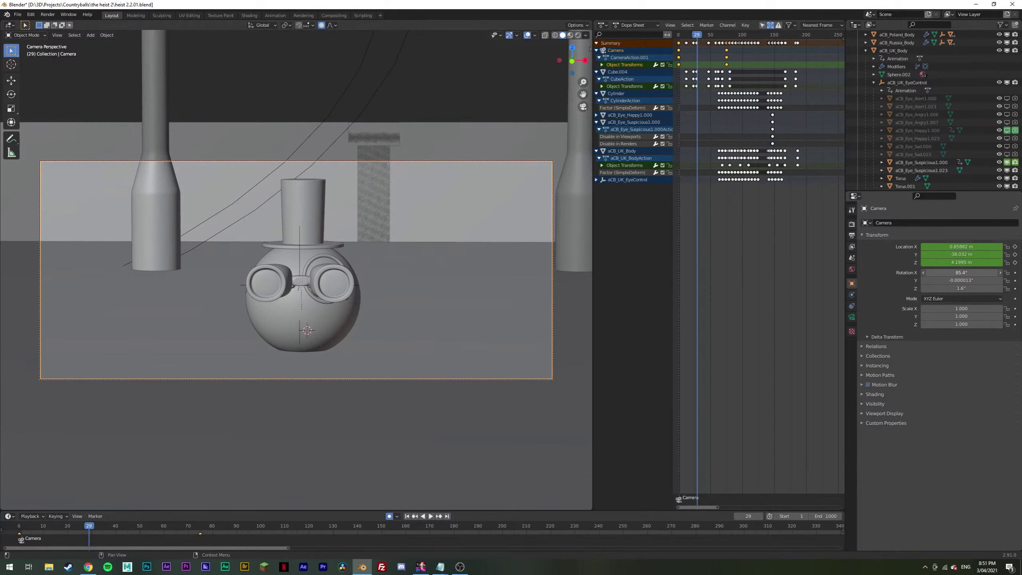
{"action": "right_click", "coordinate": [954, 254]}
{"action": "left_click", "coordinate": [954, 256]}
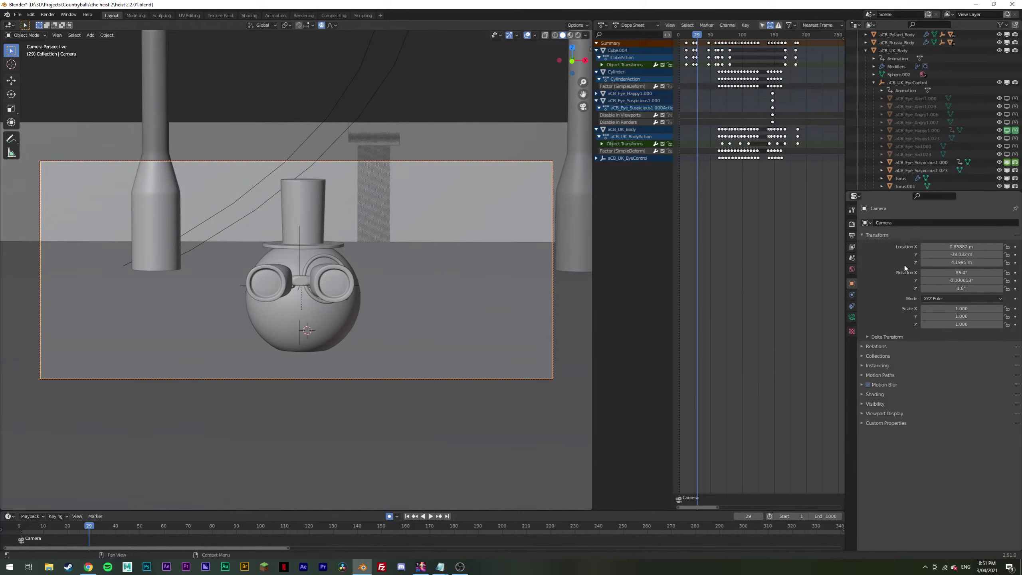
Step: Set the camera's X rotation to 85.1° and scrub through the shot to check the static framing
{"action": "left_click", "coordinate": [46, 527]}
{"action": "key", "text": "space"}
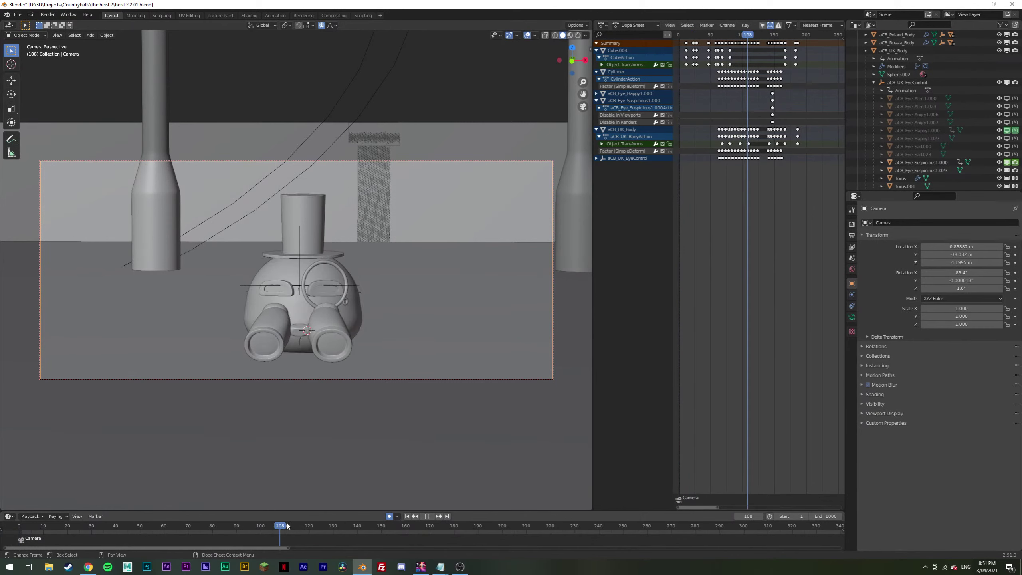
{"action": "key", "text": "space"}
{"action": "left_click_drag", "start_coordinate": [958, 273], "coordinate": [952, 272]}
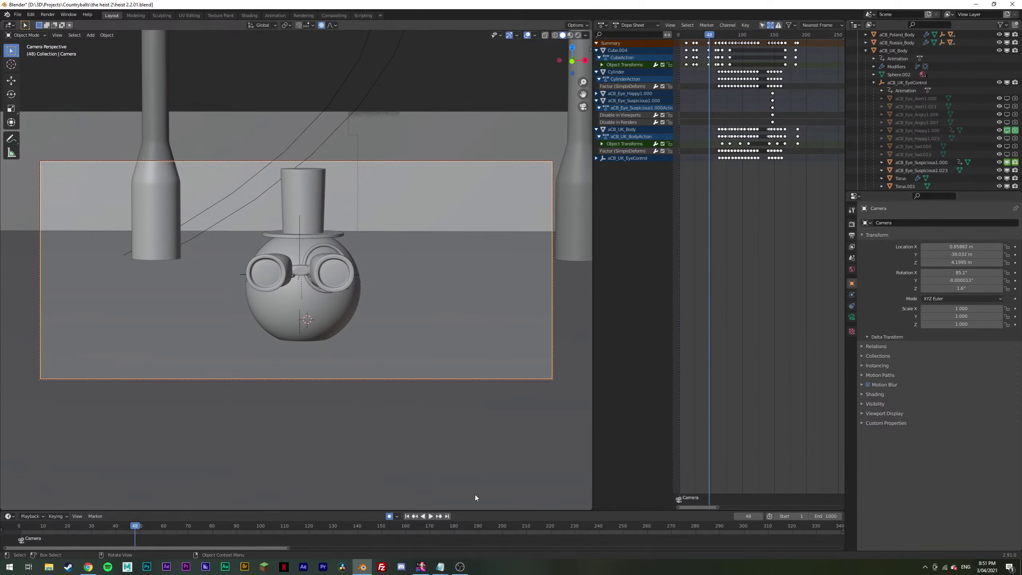
{"action": "left_click_drag", "start_coordinate": [155, 525], "coordinate": [351, 529]}
{"action": "key", "text": "space"}
{"action": "key", "text": "Escape"}
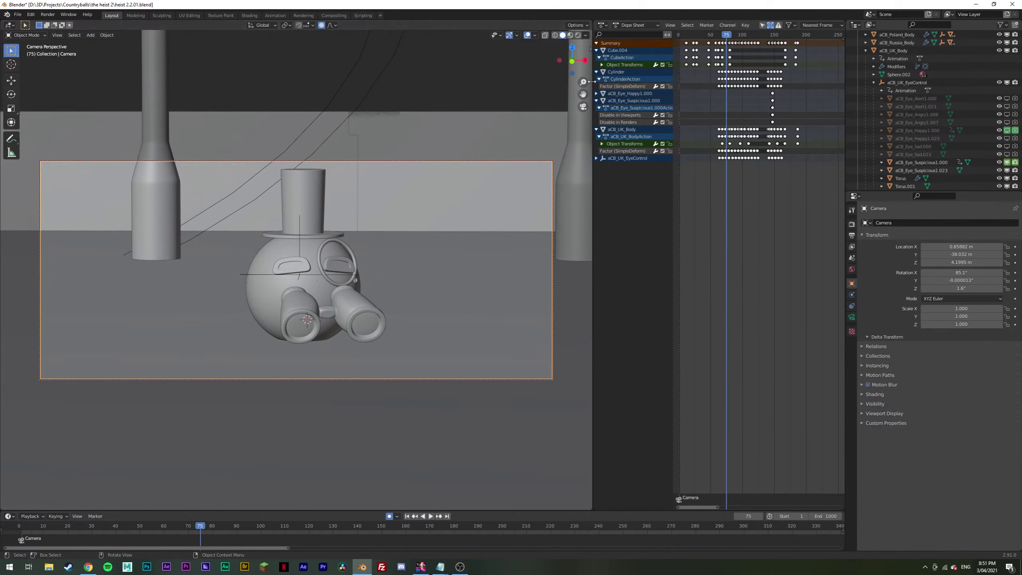
Step: Preview the shot in rendered shading at several frames between 45 and 182, and return to solid shading
{"action": "left_click", "coordinate": [577, 35]}
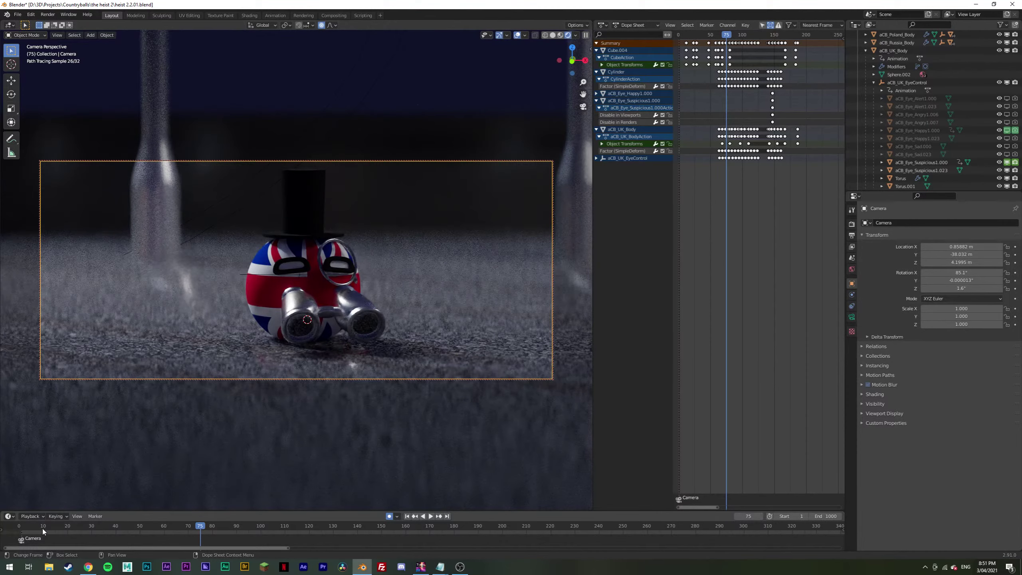
{"action": "left_click", "coordinate": [53, 528]}
{"action": "left_click", "coordinate": [128, 526]}
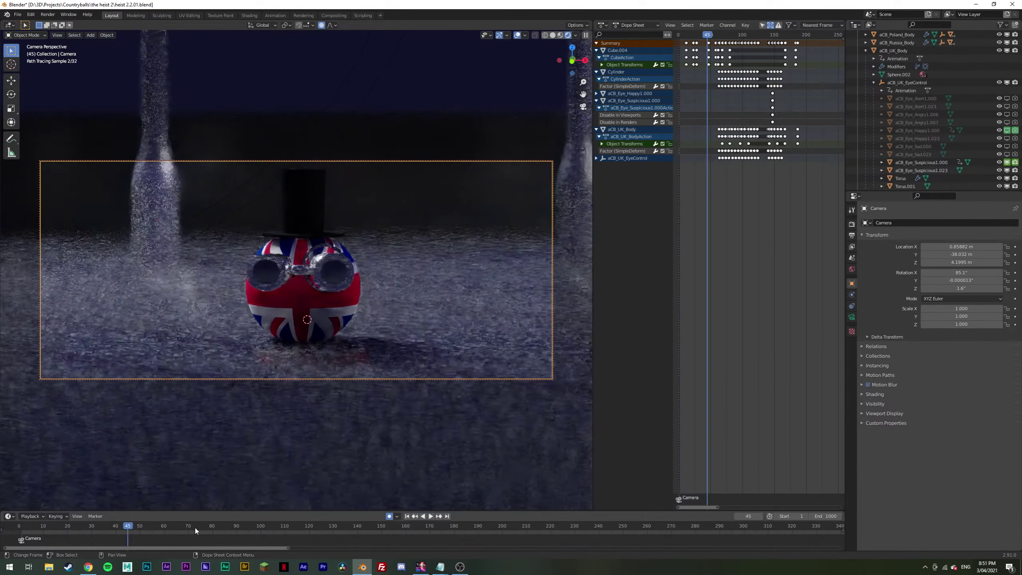
{"action": "key", "text": "space"}
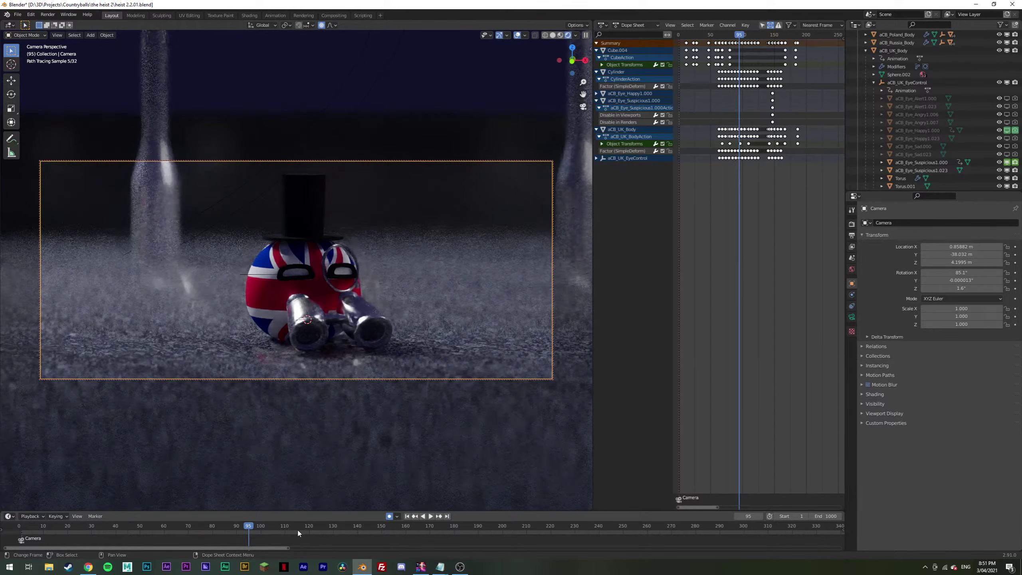
{"action": "left_click_drag", "start_coordinate": [298, 532], "coordinate": [439, 526]}
{"action": "key", "text": "space"}
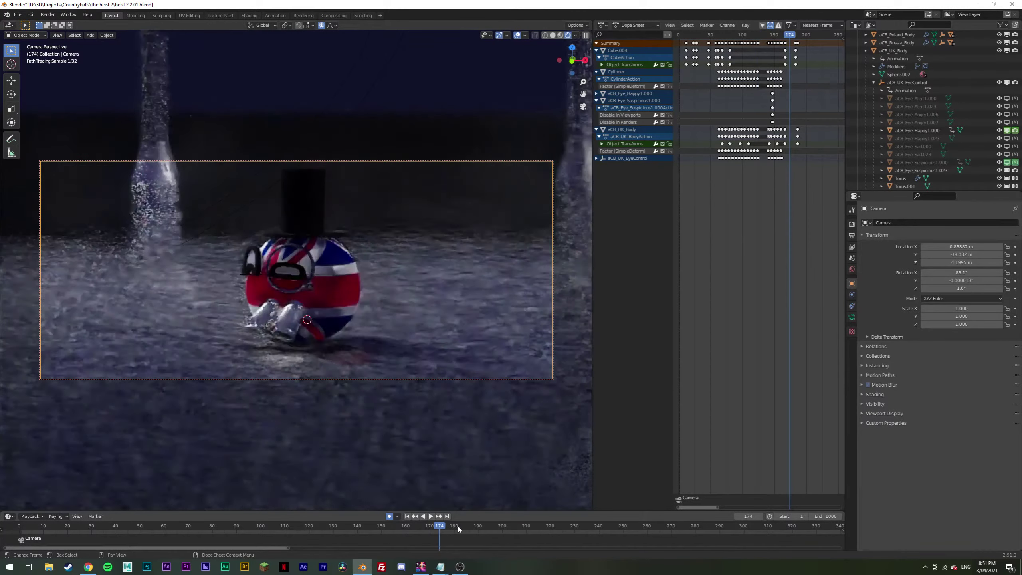
{"action": "left_click", "coordinate": [458, 528]}
{"action": "left_click", "coordinate": [553, 35]}
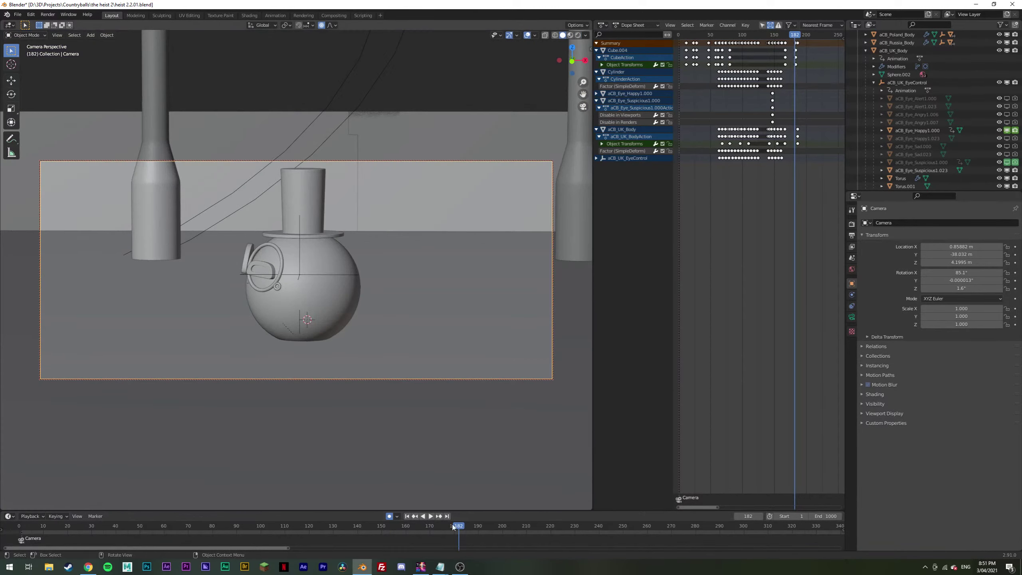
Step: Save the file, make Camera.001 the active camera, and bind it to a timeline marker at frame 180
{"action": "mouse_move", "coordinate": [454, 526]}
{"action": "left_mouse_down"}
{"action": "mouse_move", "coordinate": [429, 525]}
{"action": "mouse_move", "coordinate": [479, 531]}
{"action": "mouse_move", "coordinate": [455, 533]}
{"action": "left_mouse_up"}
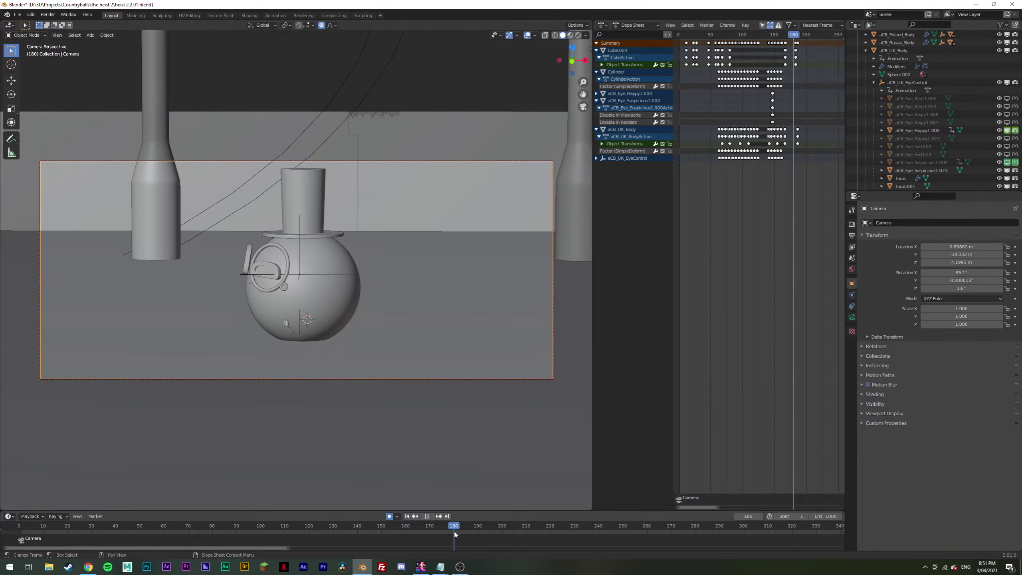
{"action": "key", "text": "ctrl+s"}
{"action": "key", "text": "KP_0"}
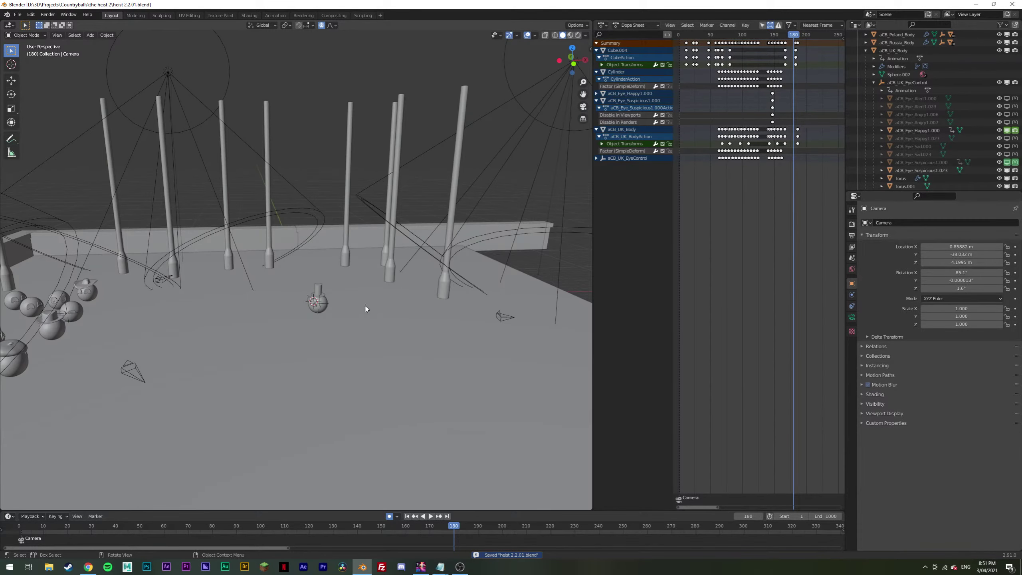
{"action": "left_click", "coordinate": [499, 317]}
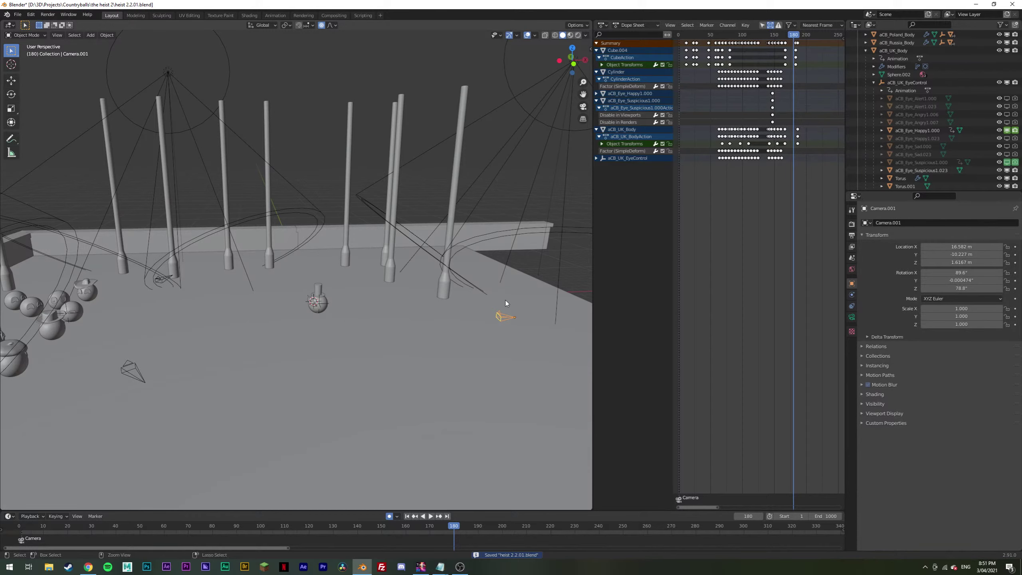
{"action": "key", "text": "ctrl+KP_0"}
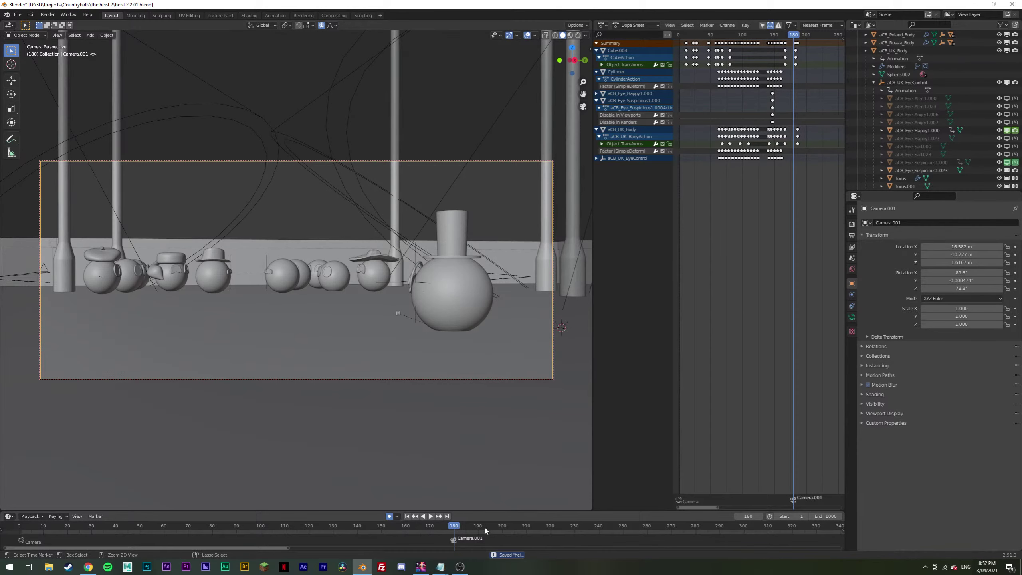
{"action": "left_click_drag", "start_coordinate": [467, 510], "coordinate": [463, 498]}
{"action": "key", "text": "ctrl+b"}
Step: Play the camera switch from around frame 155 and move the Camera.001 marker about one frame earlier
{"action": "left_click", "coordinate": [399, 514]}
{"action": "key", "text": "space"}
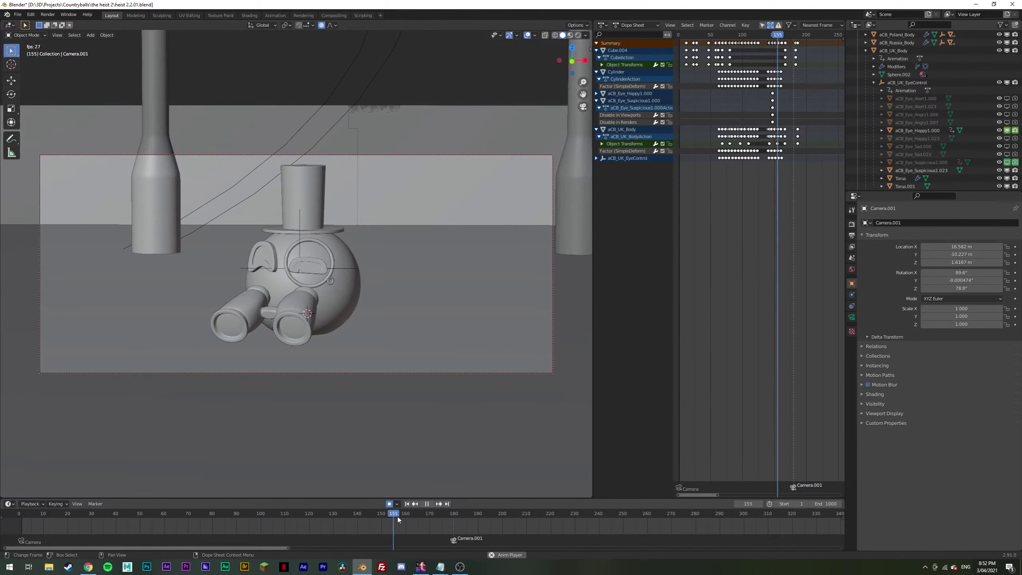
{"action": "key", "text": "space"}
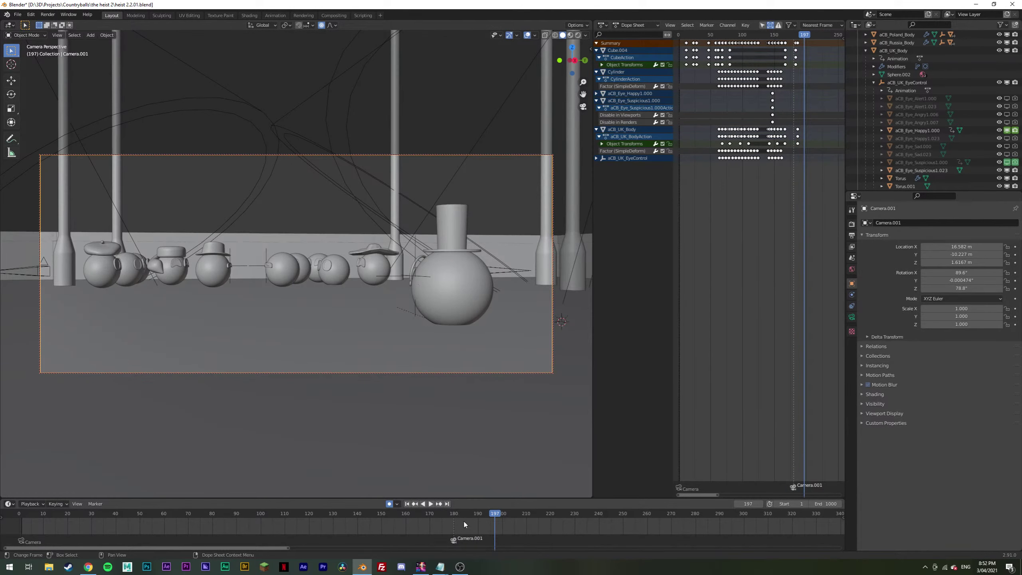
{"action": "left_click_drag", "start_coordinate": [463, 519], "coordinate": [397, 515]}
{"action": "key", "text": "space"}
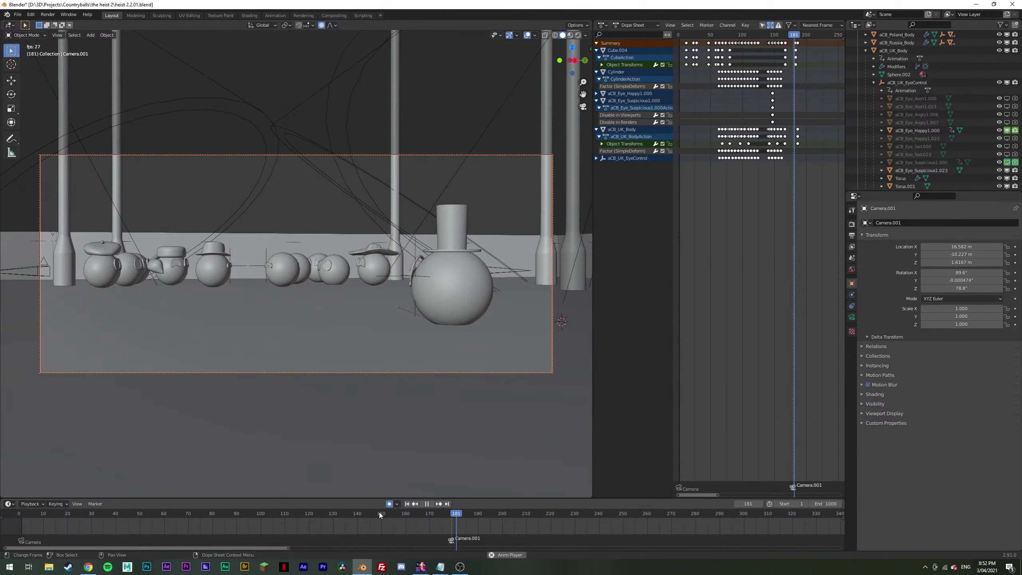
Step: Move the Camera.001 marker to about frame 175, replaying the cut to judge its timing
{"action": "left_click", "coordinate": [416, 515]}
{"action": "key", "text": "space"}
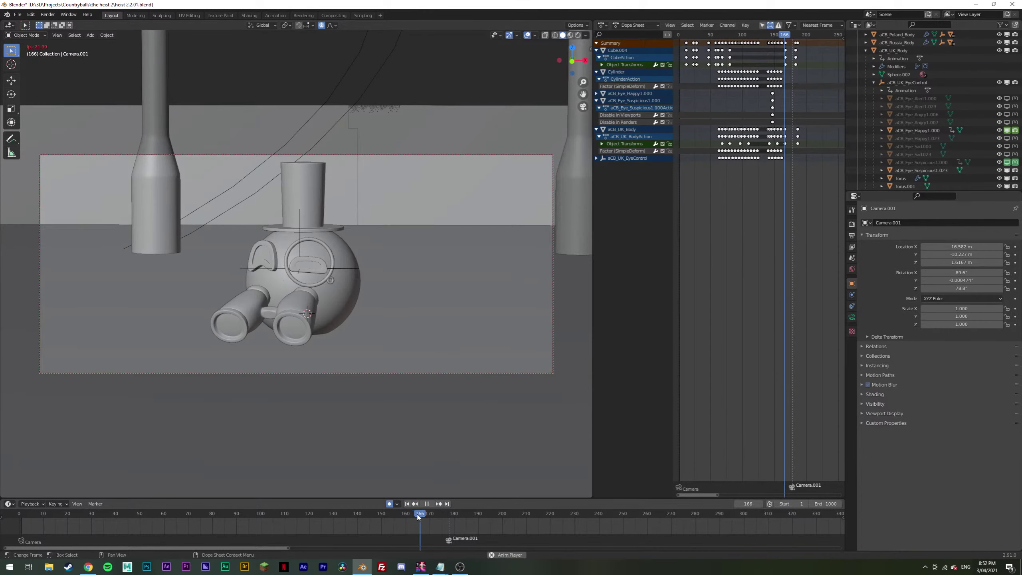
{"action": "key", "text": "space"}
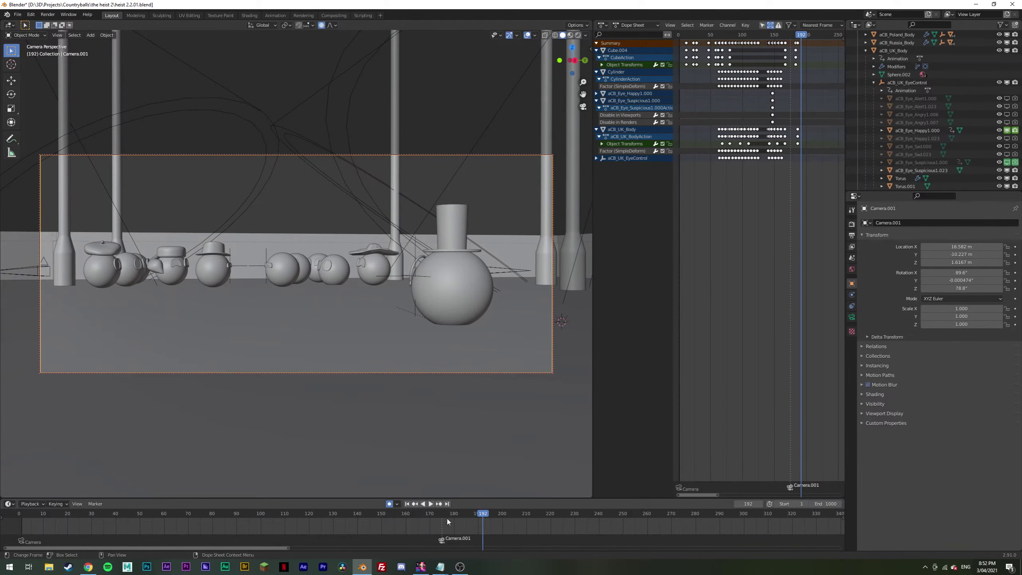
{"action": "left_click", "coordinate": [385, 517]}
{"action": "key", "text": "space"}
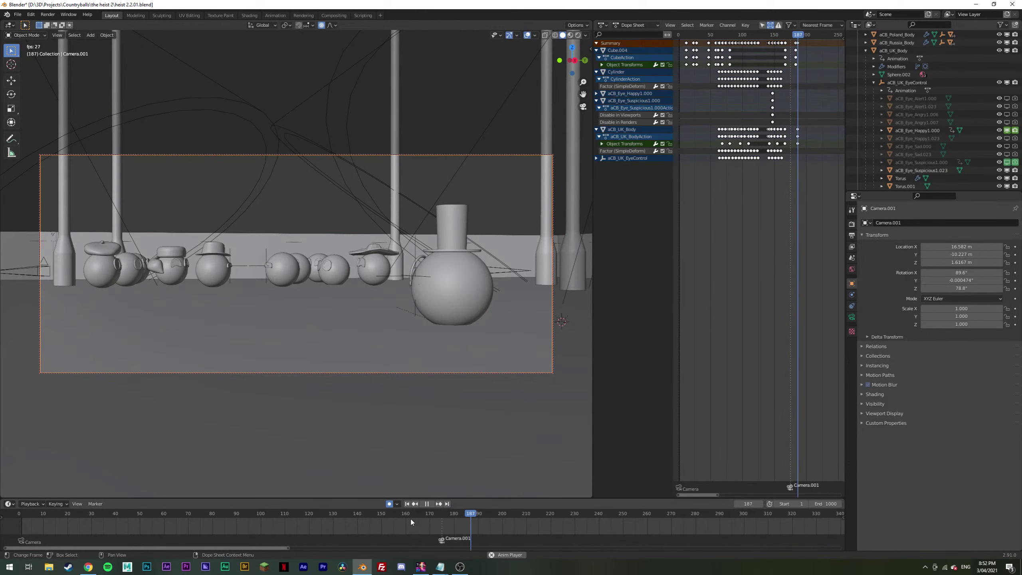
Step: Move the Camera.001 marker to about frame 176, replay the cut to check its timing, and save the file
{"action": "left_click_drag", "start_coordinate": [442, 542], "coordinate": [444, 542]}
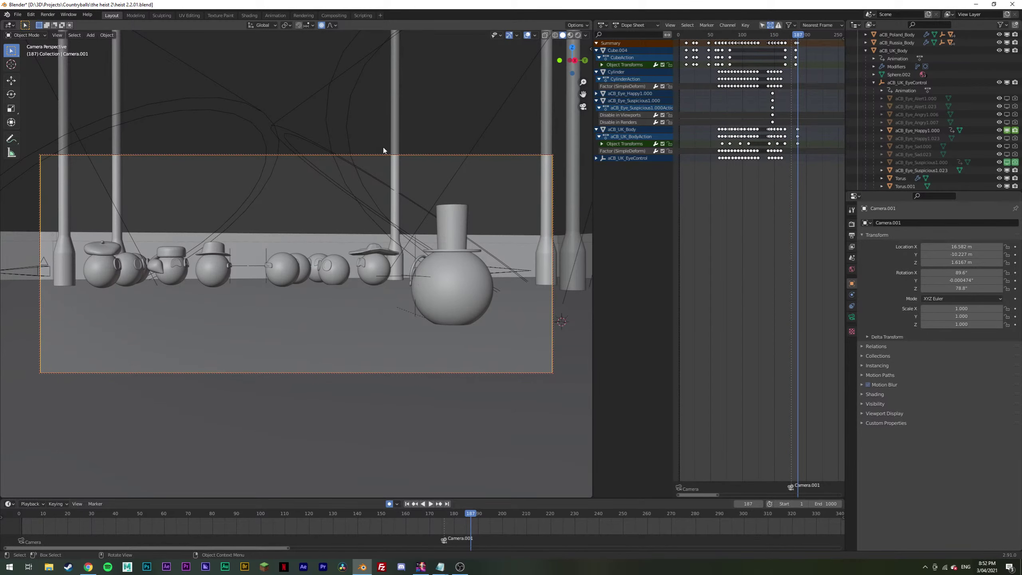
{"action": "left_click", "coordinate": [382, 515]}
{"action": "key", "text": "space"}
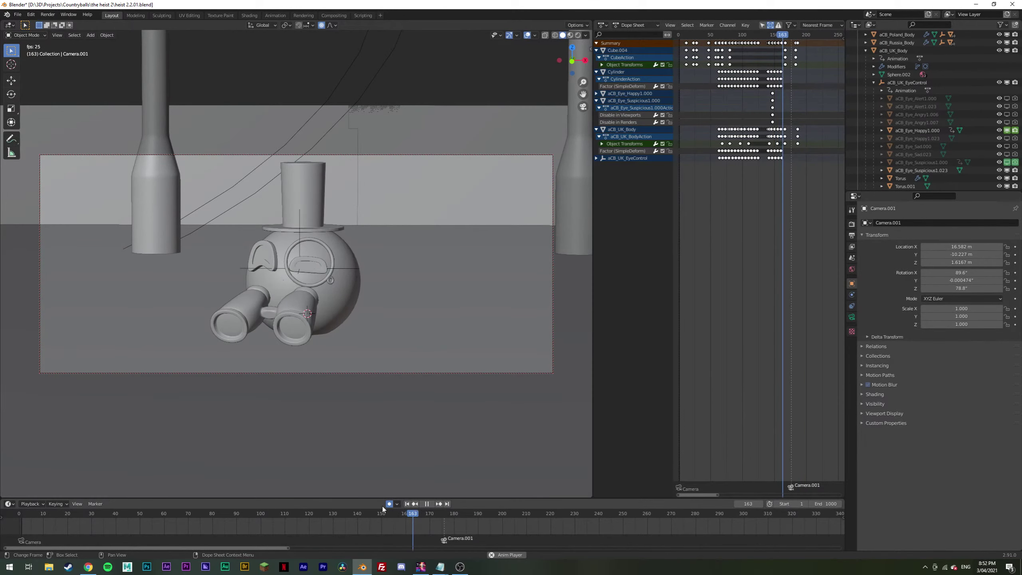
{"action": "key", "text": "space"}
{"action": "left_click_drag", "start_coordinate": [450, 513], "coordinate": [388, 515]}
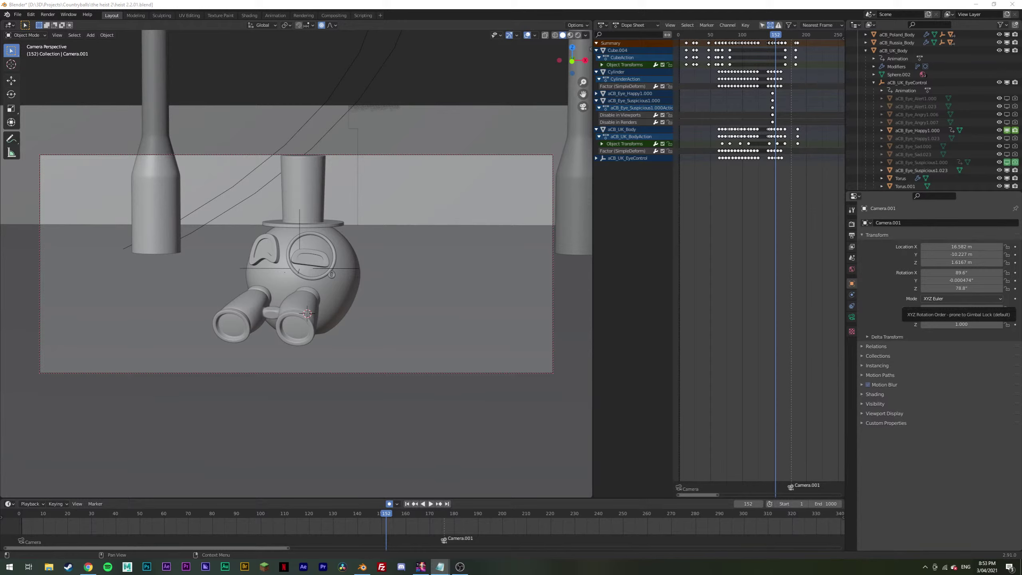
{"action": "left_click_drag", "start_coordinate": [385, 514], "coordinate": [473, 510]}
{"action": "key", "text": "ctrl+s"}
Step: Render frame 188 through Camera.001 as a still image and examine the group and the floor reflections
{"action": "key", "text": "KP_0"}
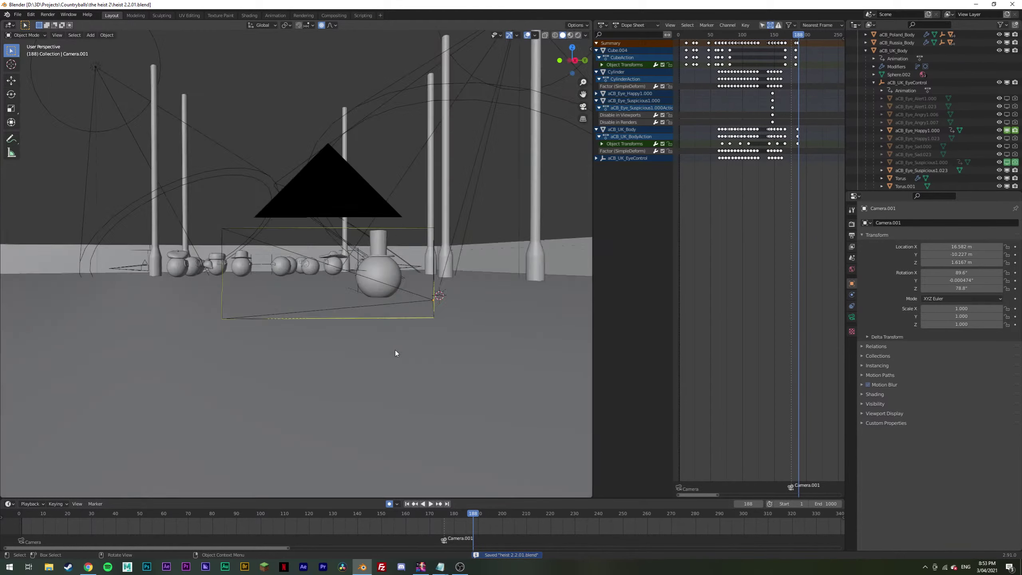
{"action": "key", "text": "KP_0"}
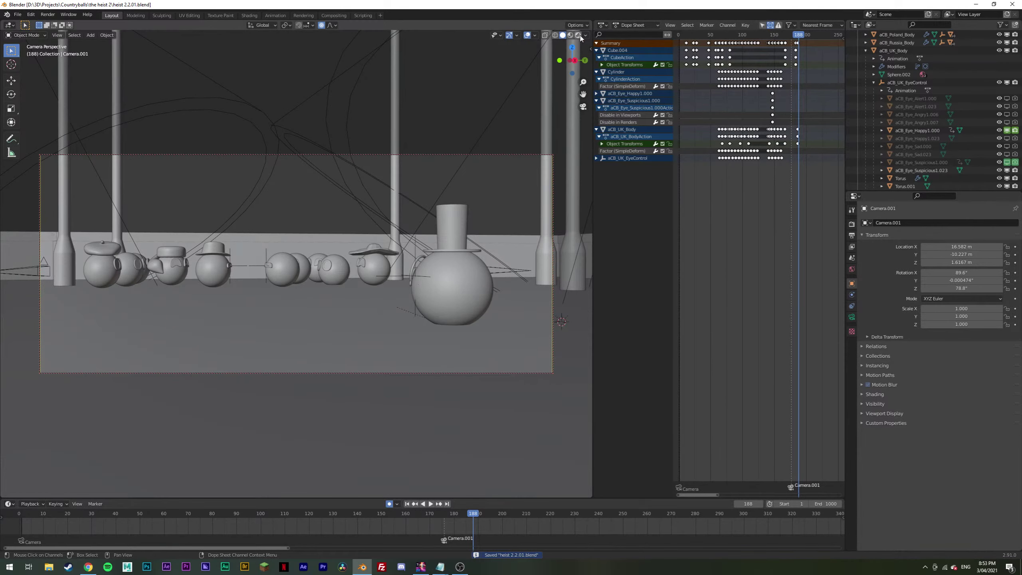
{"action": "left_click", "coordinate": [47, 14]}
{"action": "left_click", "coordinate": [60, 23]}
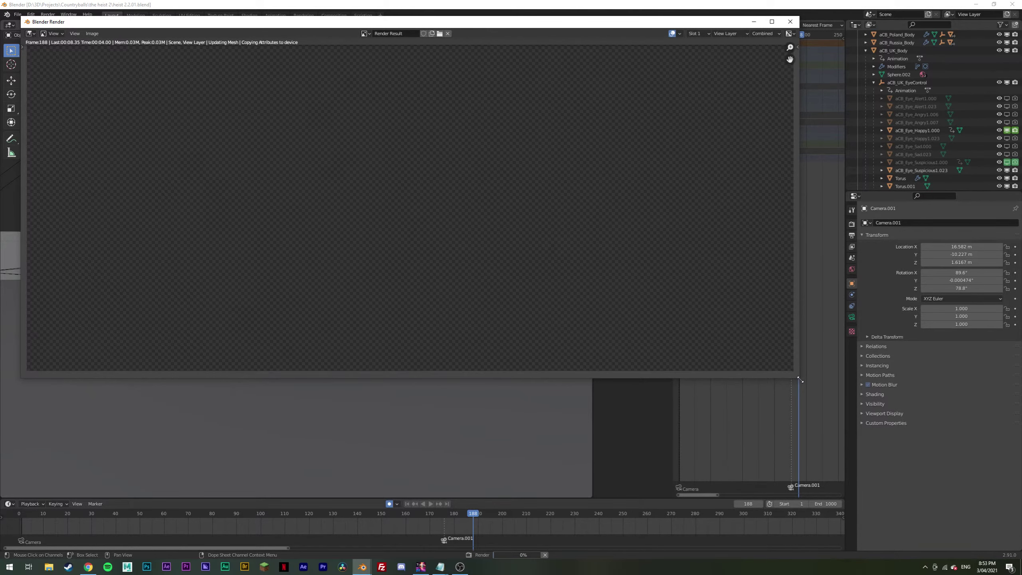
{"action": "left_click_drag", "start_coordinate": [798, 377], "coordinate": [896, 451]}
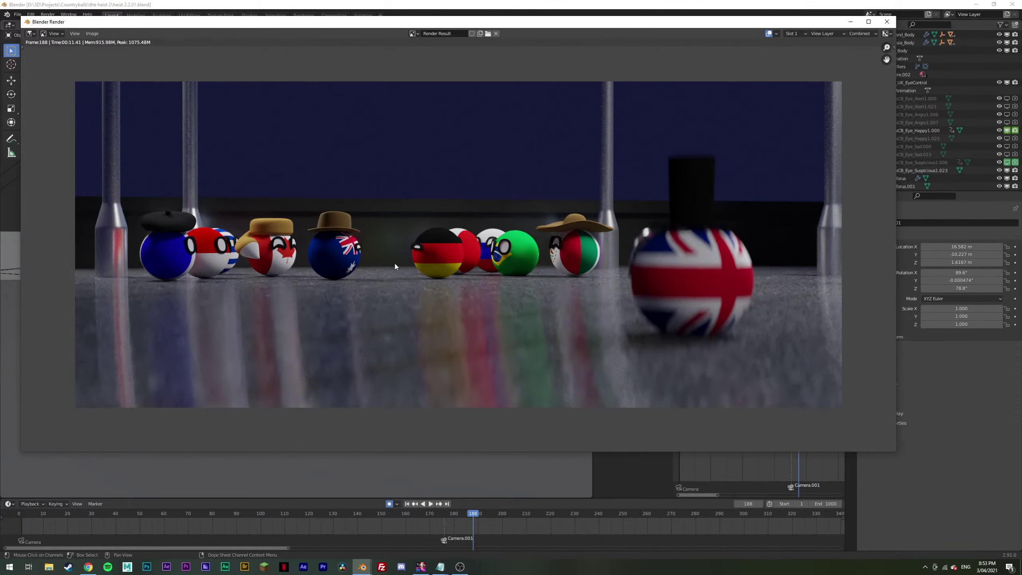
{"action": "scroll", "coordinate": [396, 267], "scroll_direction": "down", "scroll_amount": 4}
{"action": "scroll", "coordinate": [408, 270], "scroll_direction": "up", "scroll_amount": 5}
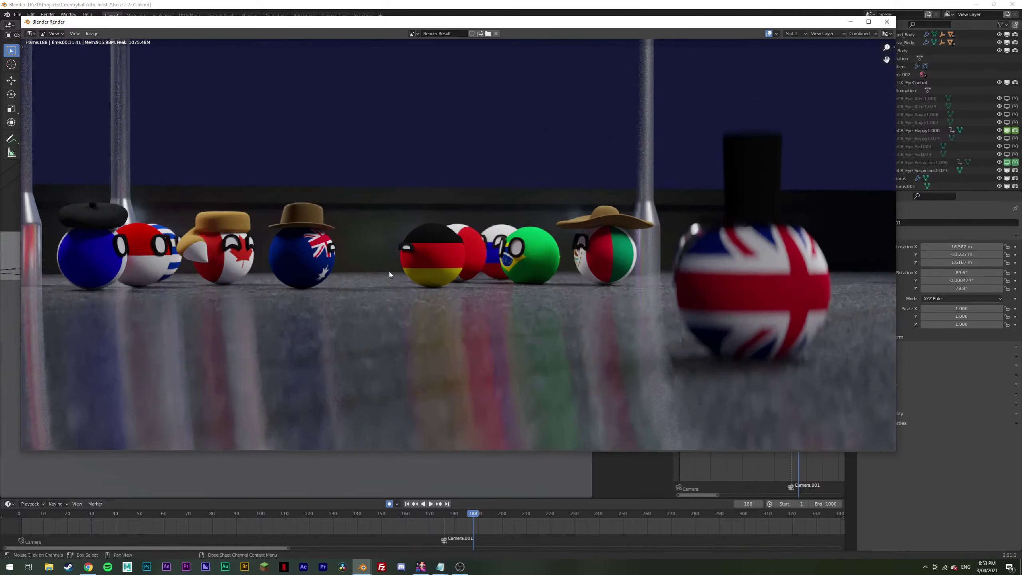
{"action": "scroll", "coordinate": [516, 408], "scroll_direction": "down", "scroll_amount": 2}
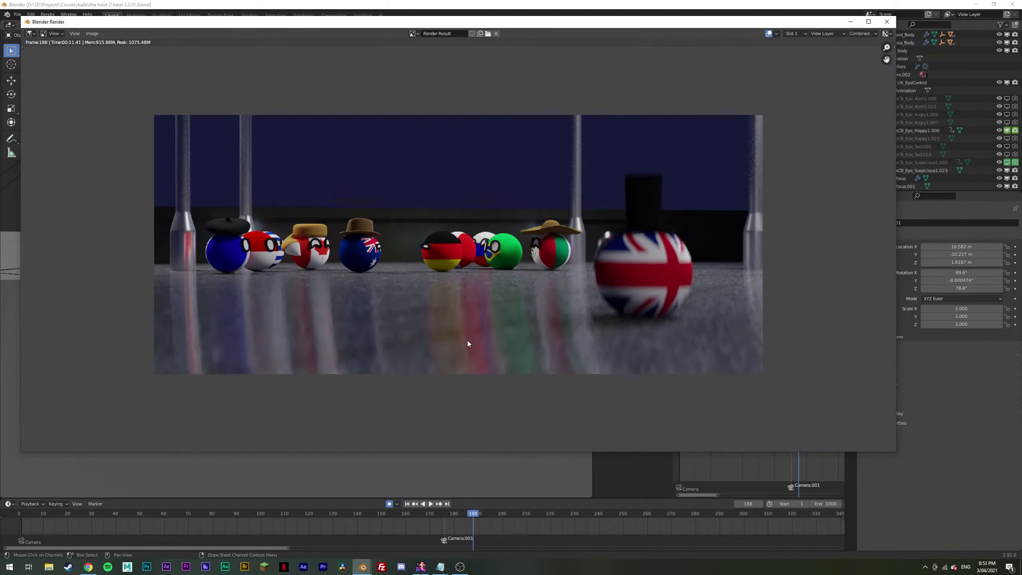
{"action": "left_click", "coordinate": [887, 23]}
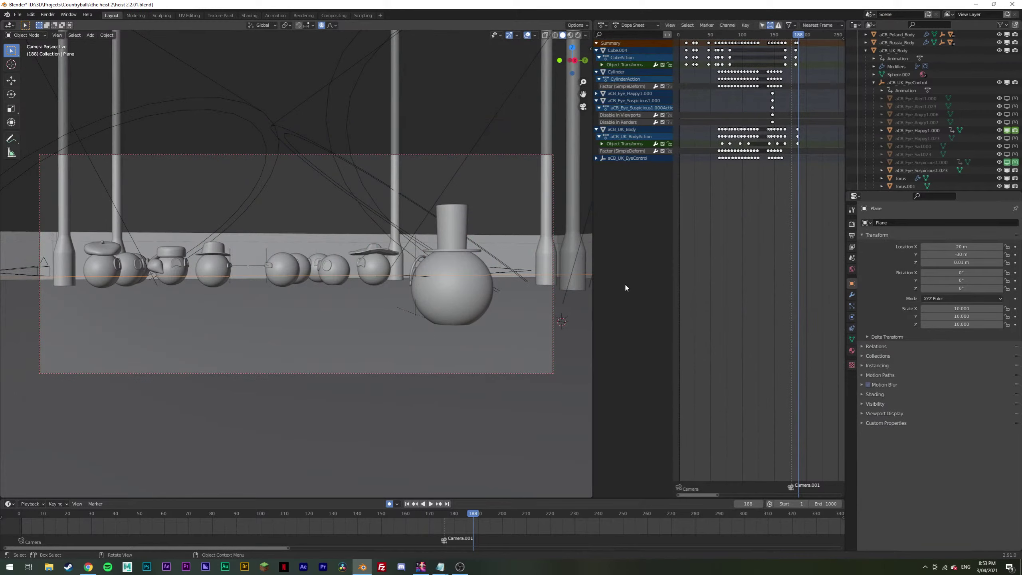
Step: Inspect the ground plane's tarmac material nodes in the Shader Editor, then restore the Dope Sheet
{"action": "left_click", "coordinate": [602, 26]}
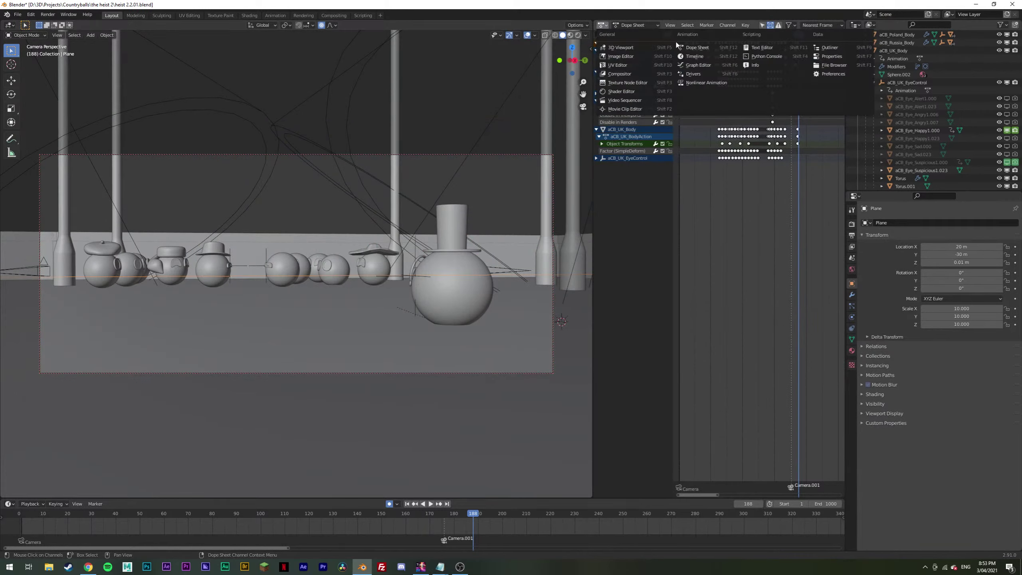
{"action": "left_click", "coordinate": [621, 92]}
{"action": "middle_click_drag", "start_coordinate": [674, 264], "coordinate": [667, 233]}
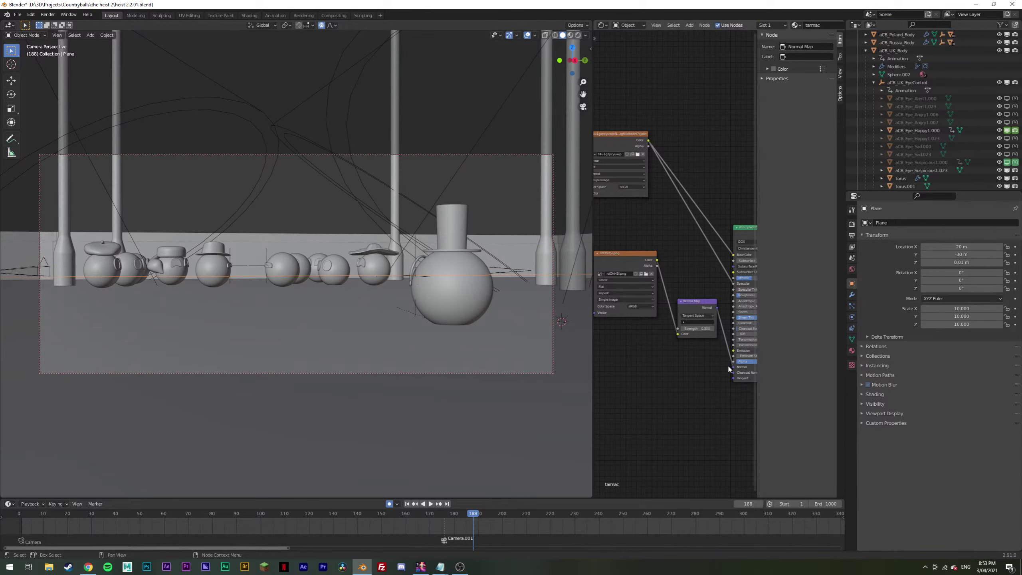
{"action": "left_click", "coordinate": [603, 27]}
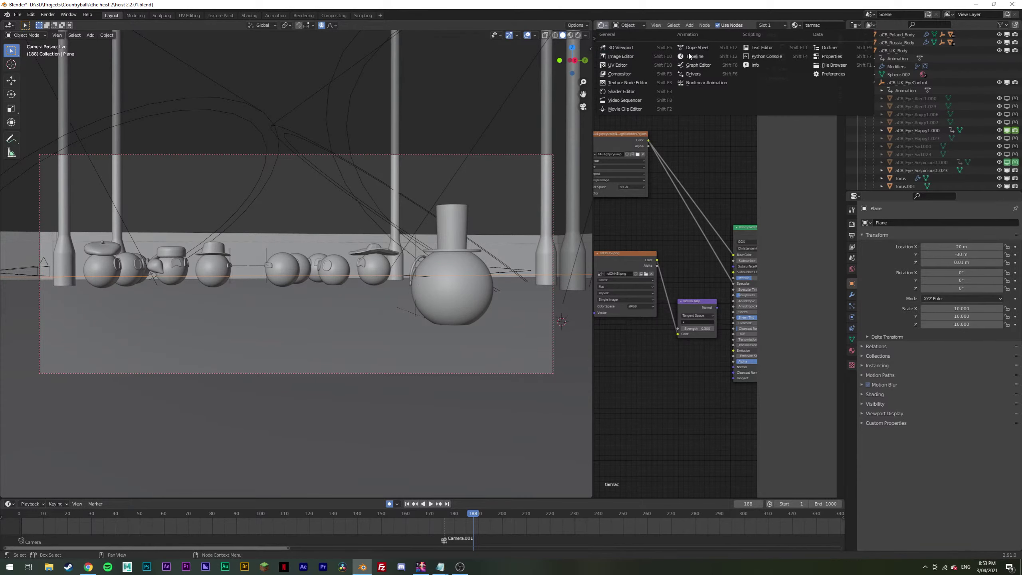
{"action": "left_click", "coordinate": [635, 47]}
{"action": "left_click", "coordinate": [602, 25]}
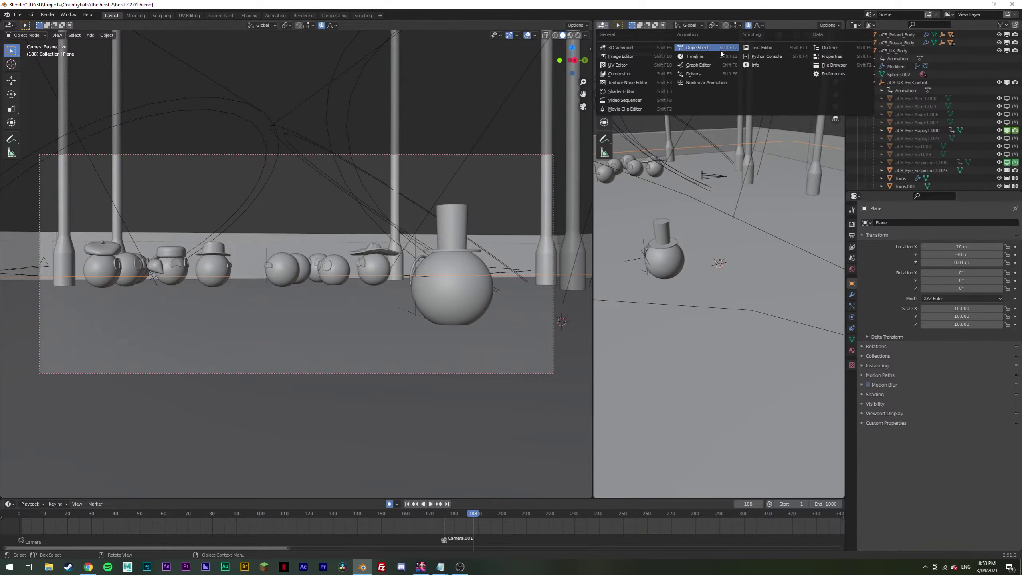
{"action": "left_click", "coordinate": [693, 48]}
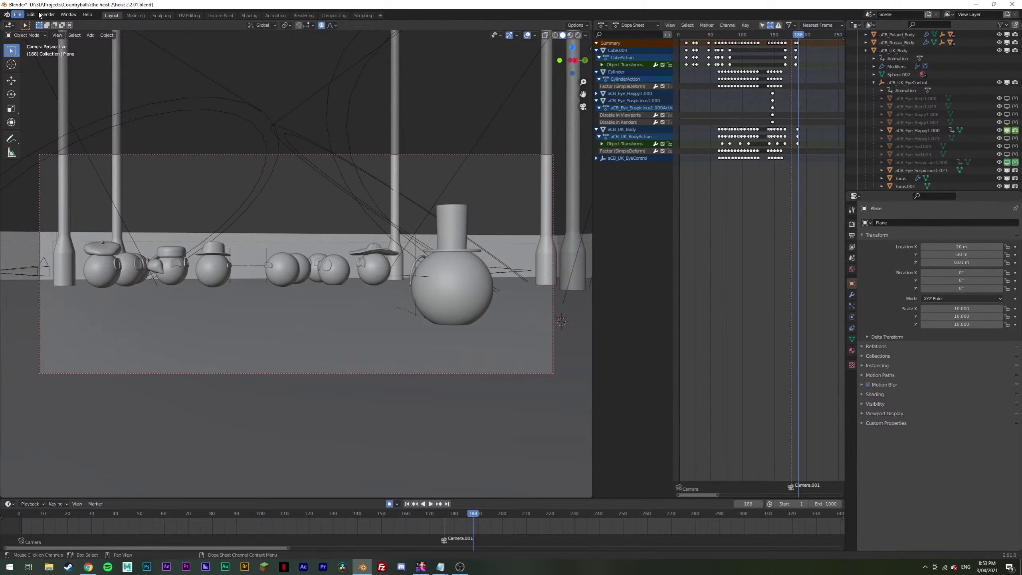
{"action": "left_click", "coordinate": [48, 14]}
{"action": "left_click", "coordinate": [52, 24]}
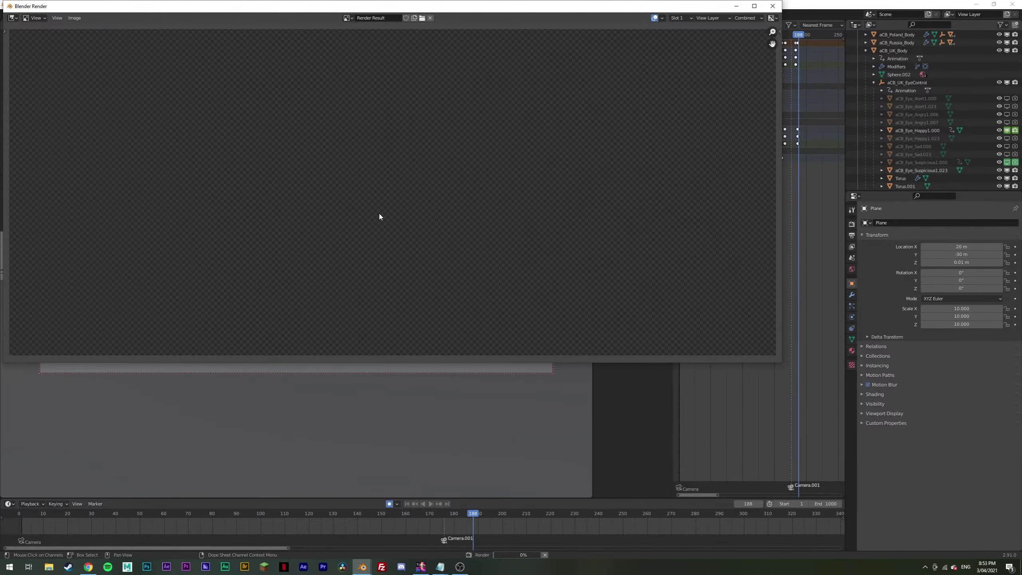
{"action": "key", "text": "Escape"}
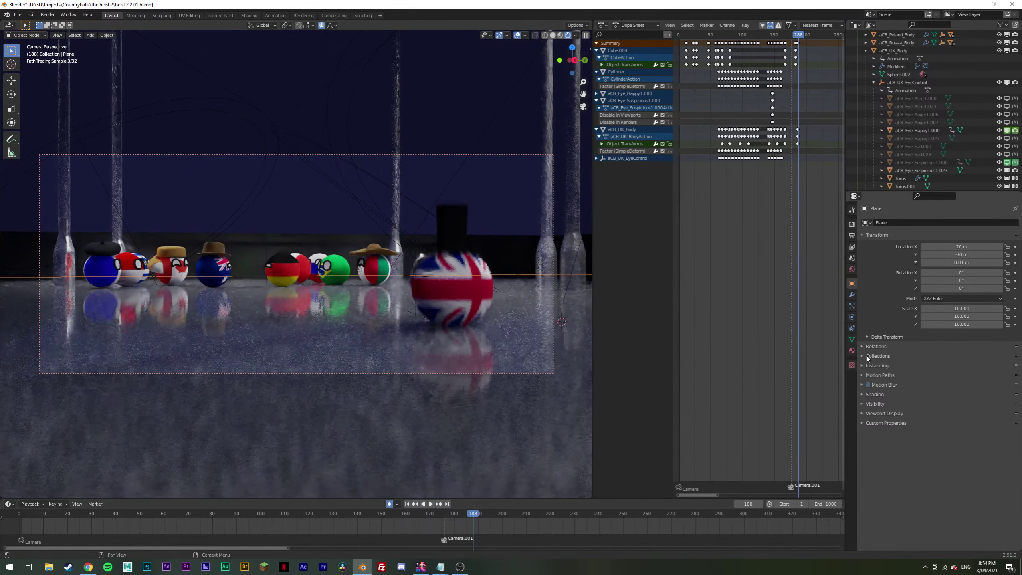
Step: Set the ground plane's tarmac material Metallic value to 0 and return the viewport to solid shading
{"action": "left_click", "coordinate": [852, 350]}
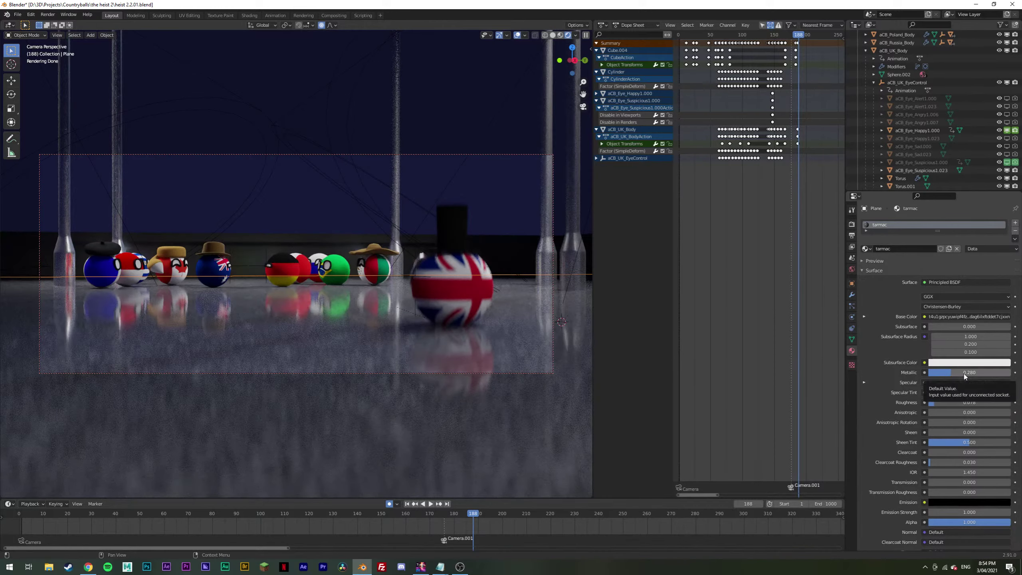
{"action": "left_click_drag", "start_coordinate": [964, 375], "coordinate": [929, 373]}
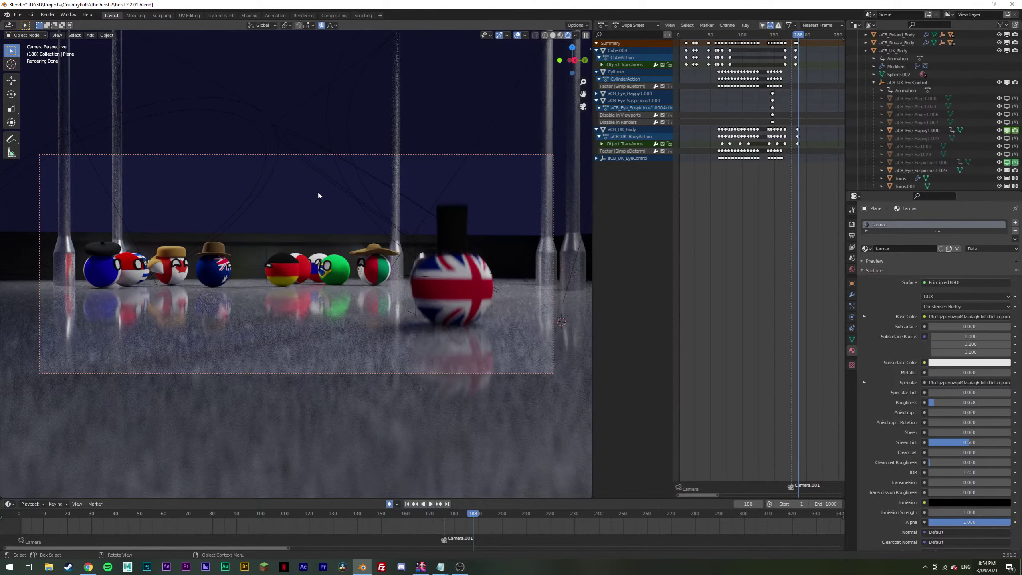
{"action": "left_click", "coordinate": [553, 36]}
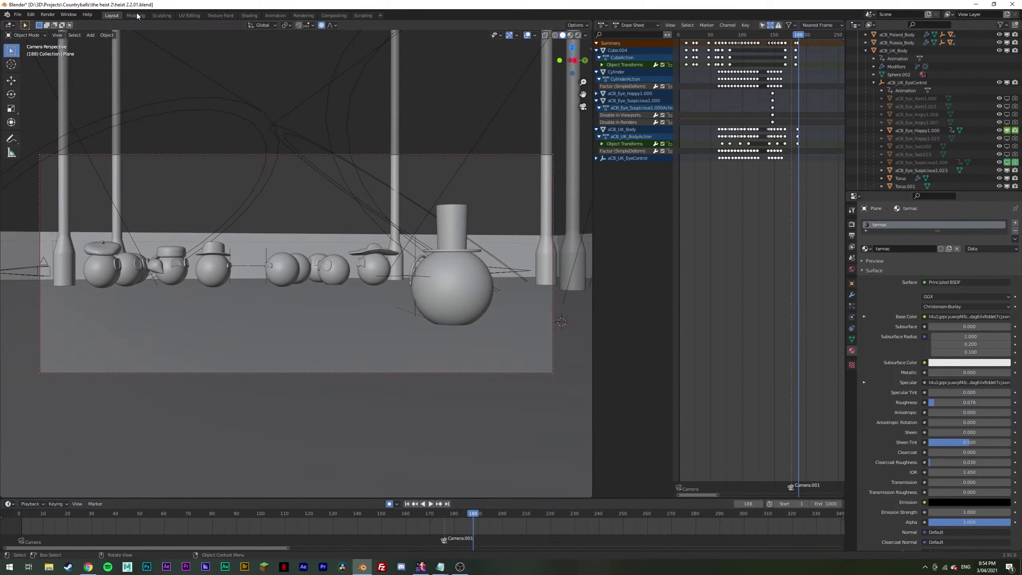
Step: Render frame 188 again and examine the countryballs and their floor reflections up close with the non-metallic tarmac
{"action": "left_click", "coordinate": [48, 14]}
{"action": "left_click", "coordinate": [52, 23]}
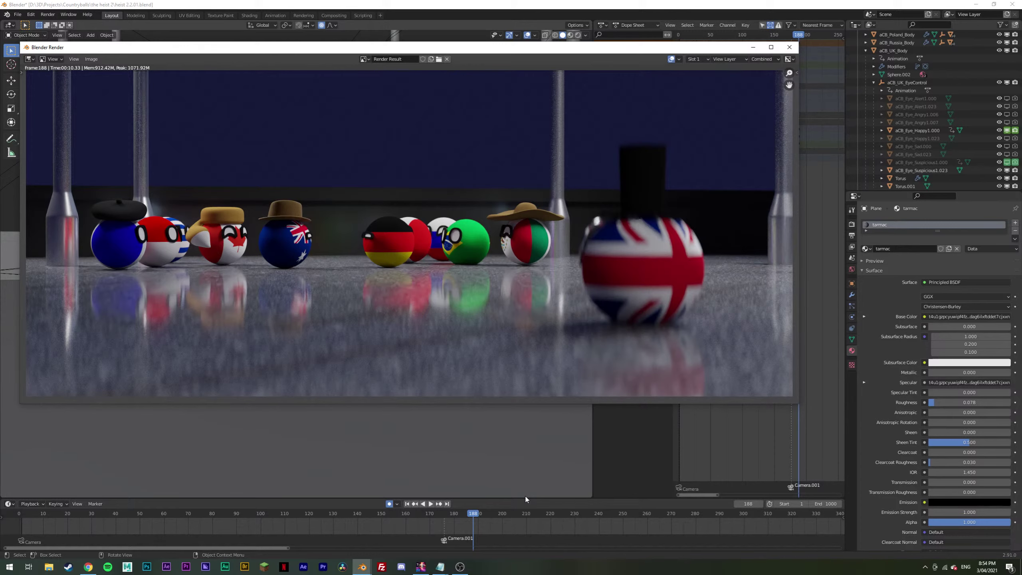
{"action": "scroll", "coordinate": [433, 218], "scroll_direction": "up", "scroll_amount": 2}
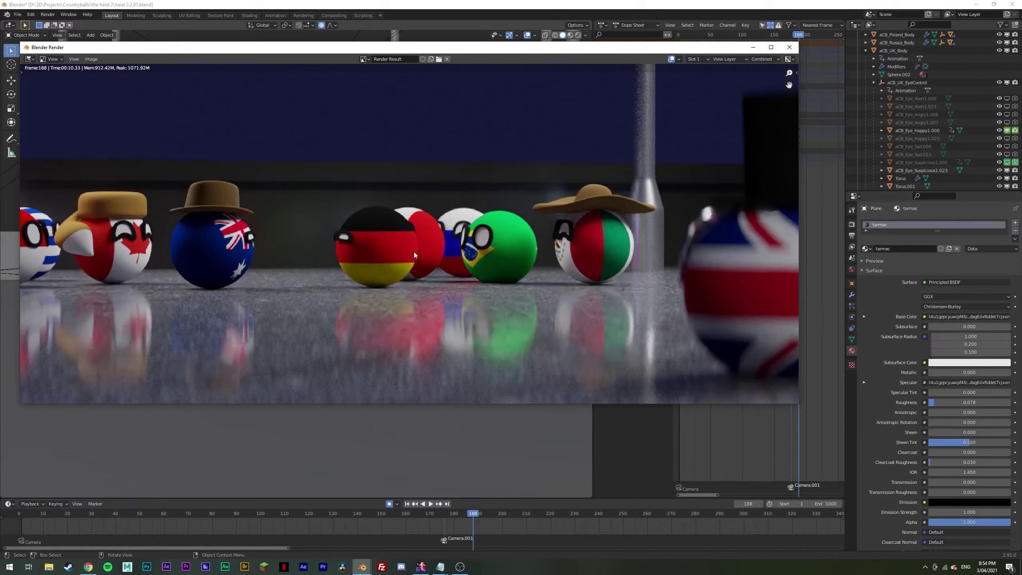
{"action": "scroll", "coordinate": [388, 236], "scroll_direction": "down", "scroll_amount": 2}
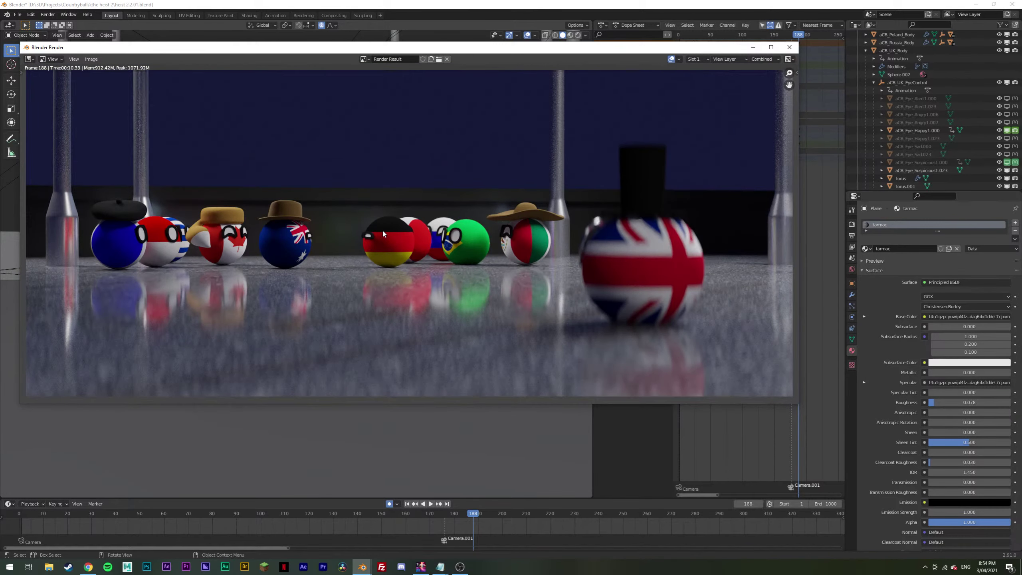
{"action": "scroll", "coordinate": [382, 229], "scroll_direction": "down", "scroll_amount": 2}
{"action": "scroll", "coordinate": [382, 227], "scroll_direction": "up", "scroll_amount": 1}
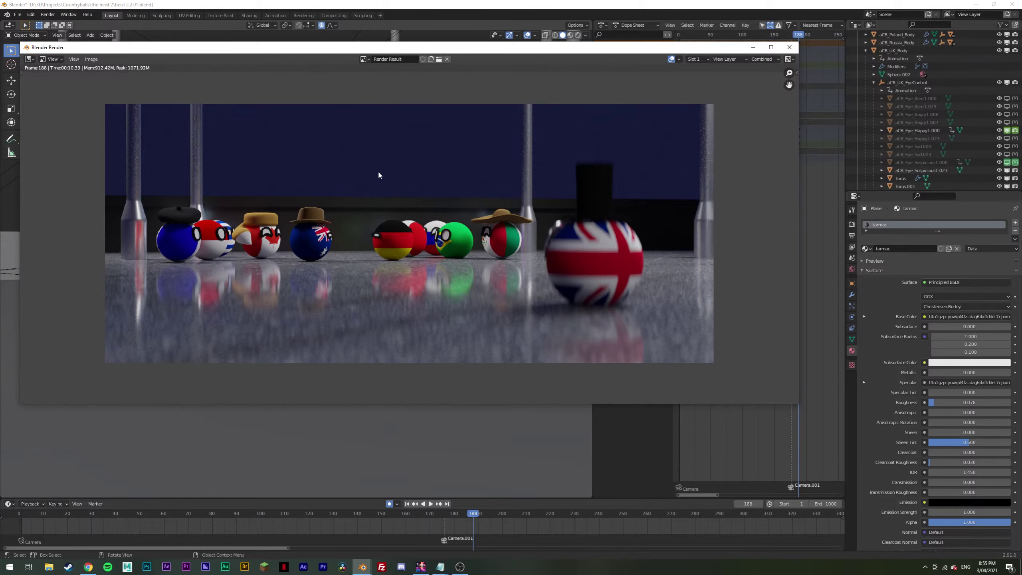
{"action": "scroll", "coordinate": [345, 232], "scroll_direction": "up", "scroll_amount": 5}
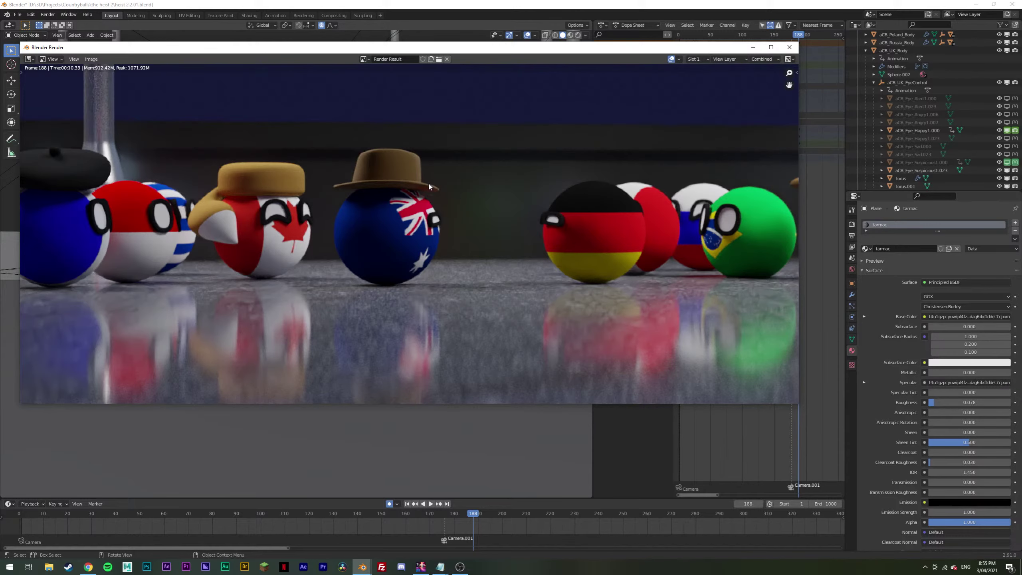
{"action": "scroll", "coordinate": [445, 242], "scroll_direction": "up", "scroll_amount": 1}
{"action": "middle_click_drag", "start_coordinate": [555, 242], "coordinate": [404, 240]}
{"action": "scroll", "coordinate": [404, 240], "scroll_direction": "down", "scroll_amount": 5}
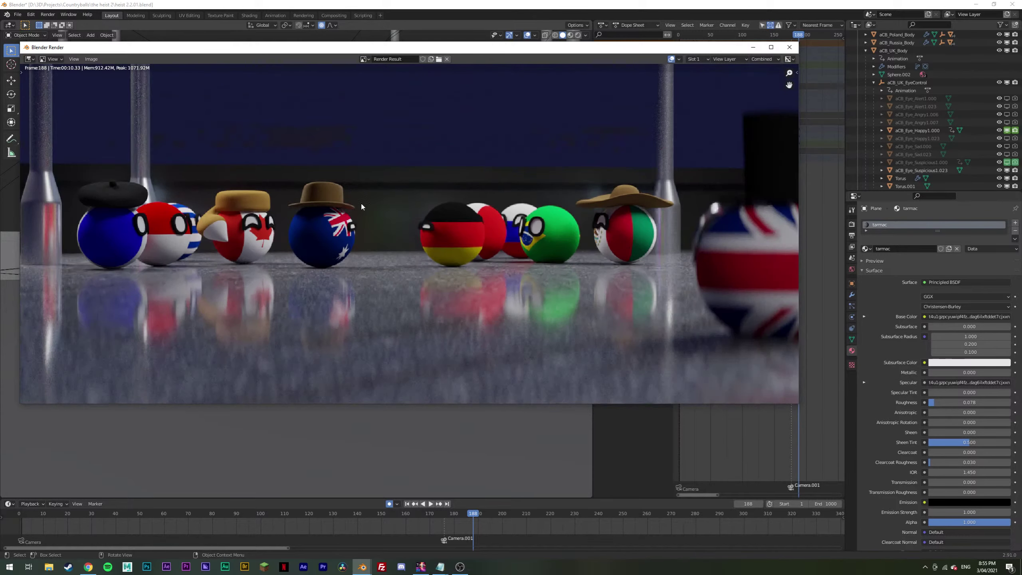
{"action": "middle_click_drag", "start_coordinate": [368, 201], "coordinate": [349, 200]}
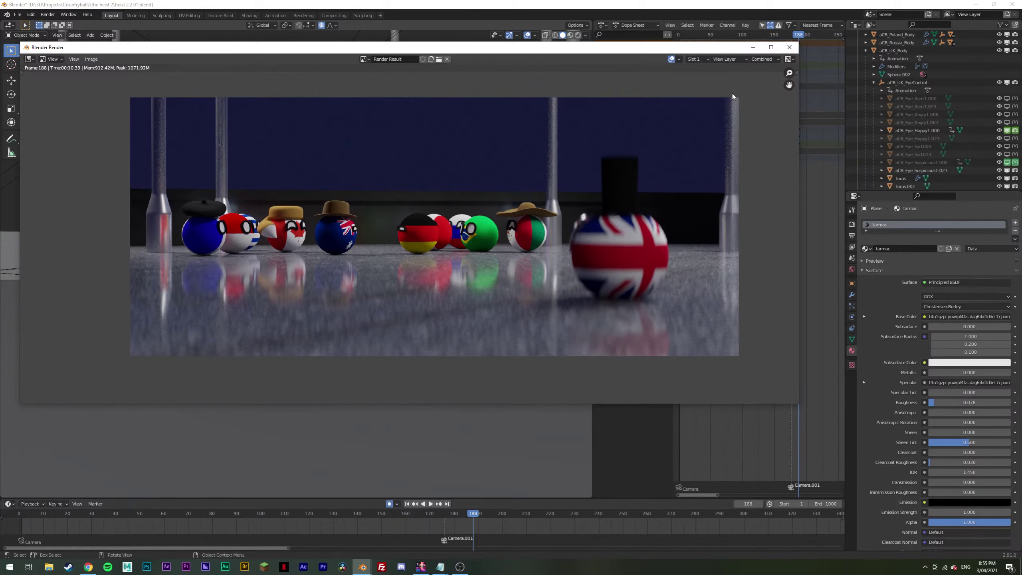
{"action": "left_click", "coordinate": [790, 48]}
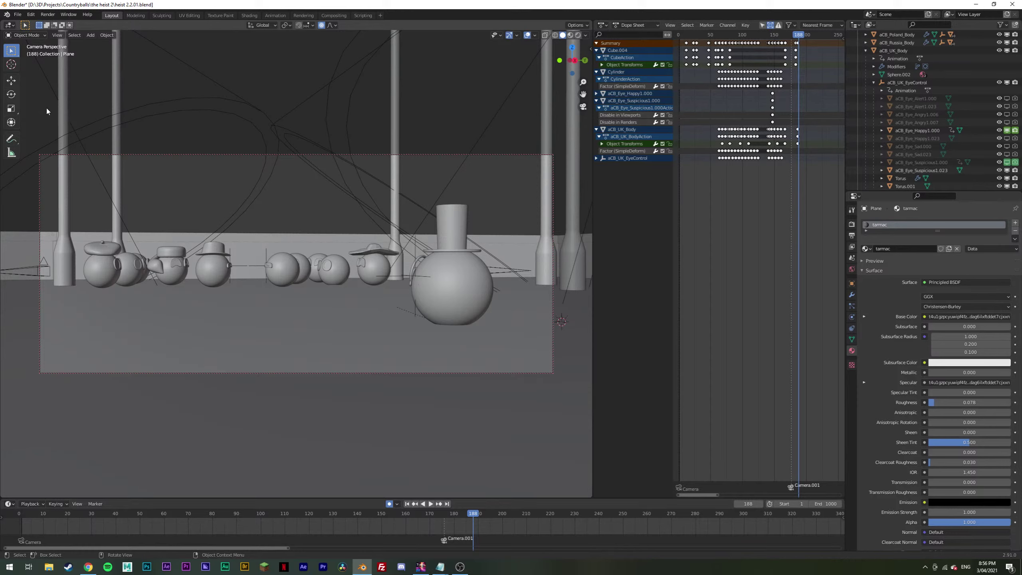
Step: Replay the cut to Camera.001 from about frame 171 and save the file
{"action": "left_click", "coordinate": [432, 517]}
{"action": "key", "text": "space"}
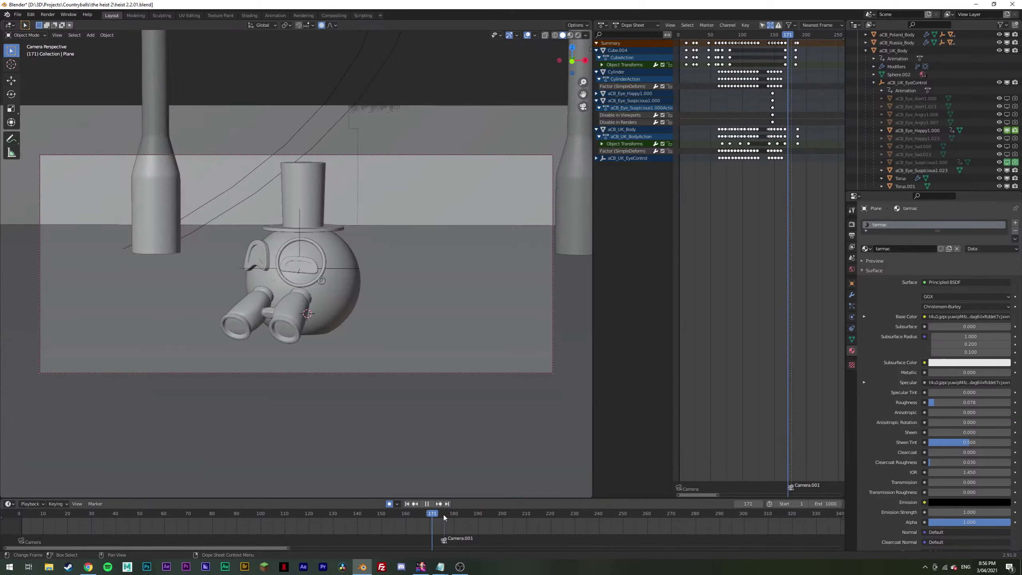
{"action": "key", "text": "space"}
{"action": "key", "text": "ctrl+s"}
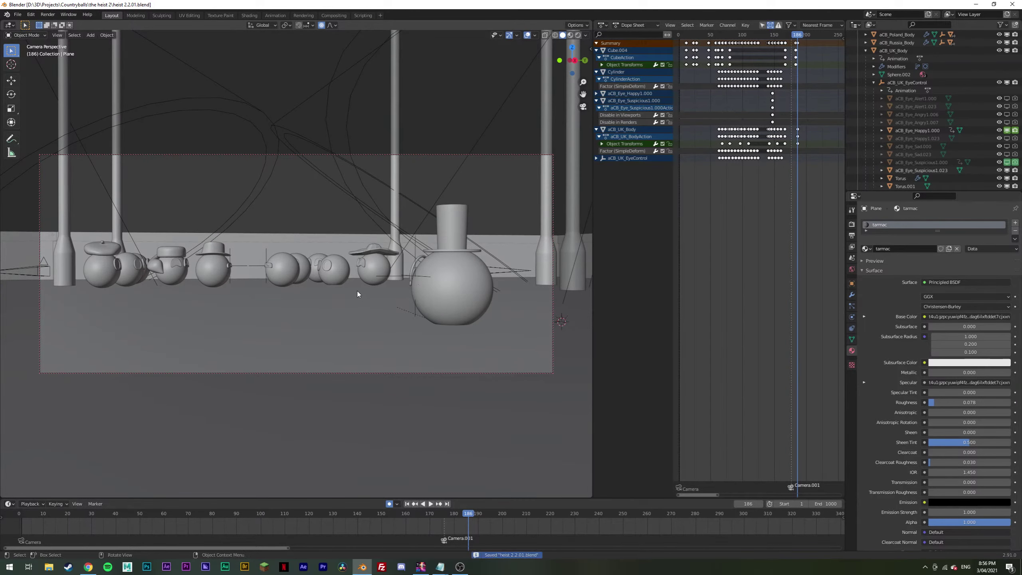
Step: Examine the arrangement of the countryball group and the surrounding poles and cameras from several angles outside the camera view
{"action": "middle_click_drag", "start_coordinate": [357, 293], "coordinate": [318, 351]}
{"action": "scroll", "coordinate": [372, 283], "scroll_direction": "up", "scroll_amount": 4}
{"action": "middle_click_drag", "start_coordinate": [372, 283], "coordinate": [330, 343]}
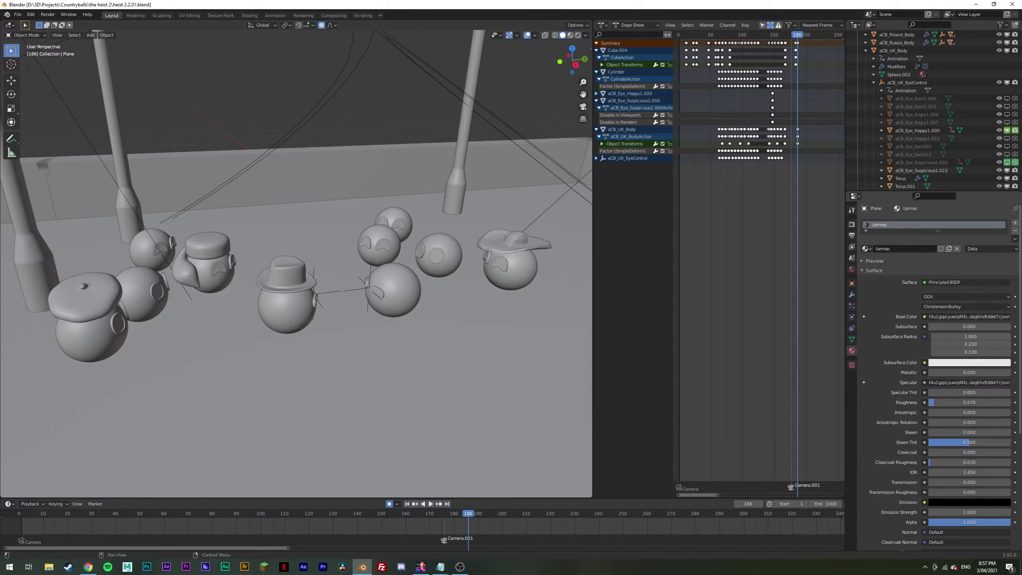
{"action": "mouse_move", "coordinate": [418, 328]}
{"action": "middle_mouse_down", "text": "shift"}
{"action": "mouse_move", "coordinate": [427, 337]}
{"action": "mouse_move", "coordinate": [400, 329]}
{"action": "middle_mouse_up", "text": "shift"}
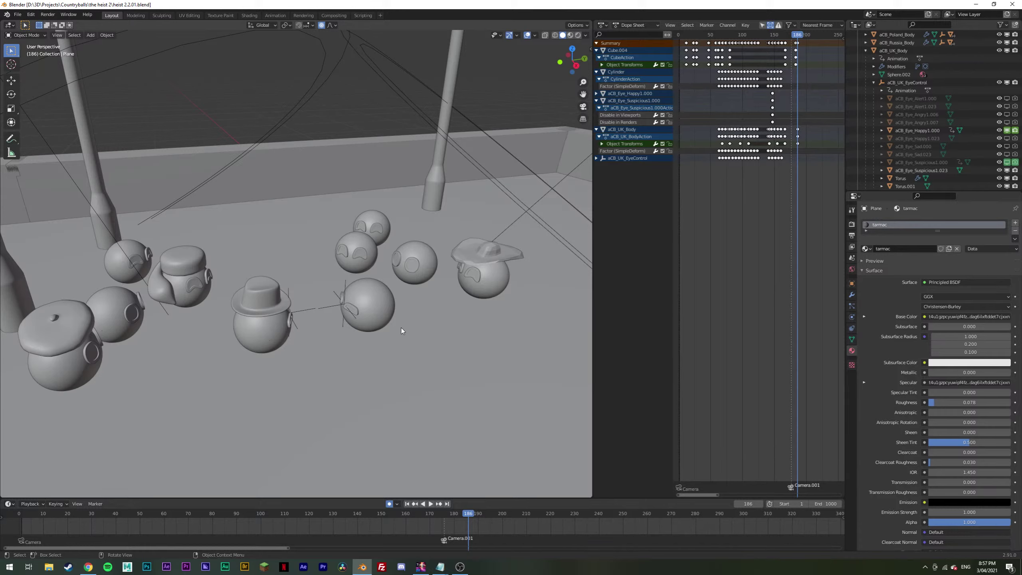
{"action": "middle_click_drag", "start_coordinate": [400, 329], "coordinate": [385, 313]}
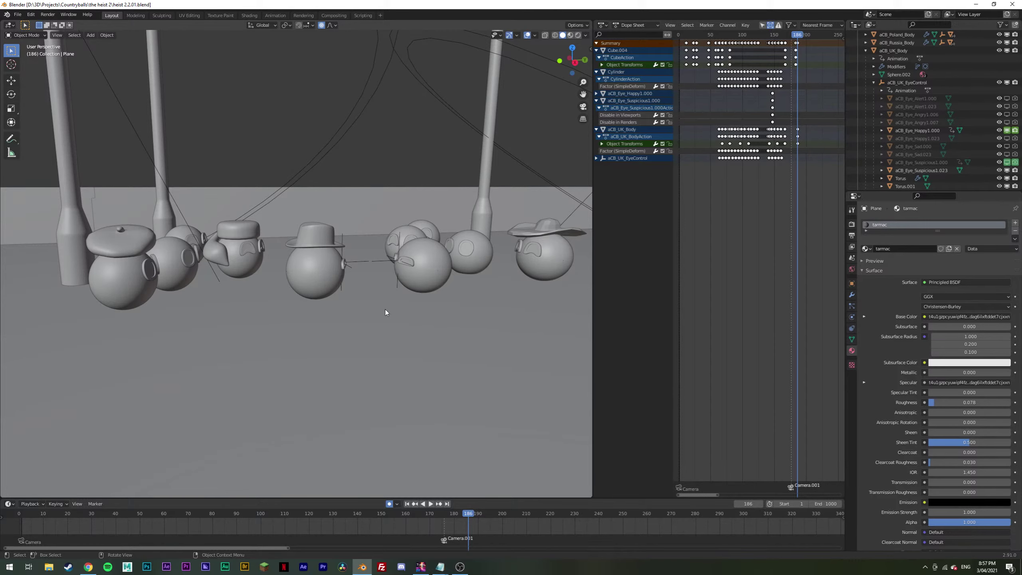
{"action": "scroll", "coordinate": [385, 313], "scroll_direction": "down", "scroll_amount": 10}
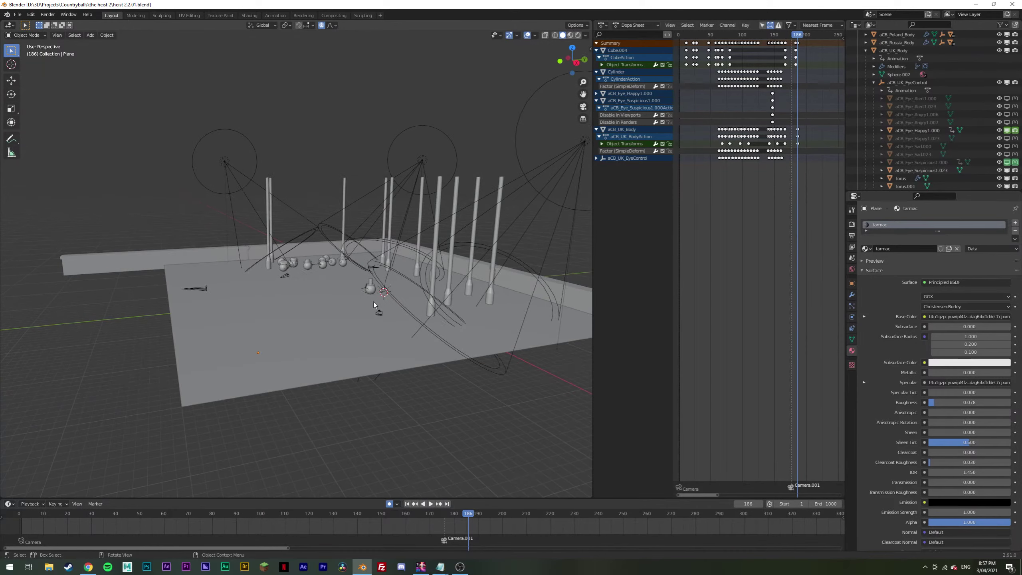
{"action": "scroll", "coordinate": [373, 302], "scroll_direction": "up", "scroll_amount": 10}
{"action": "middle_click_drag", "start_coordinate": [348, 283], "coordinate": [354, 297]}
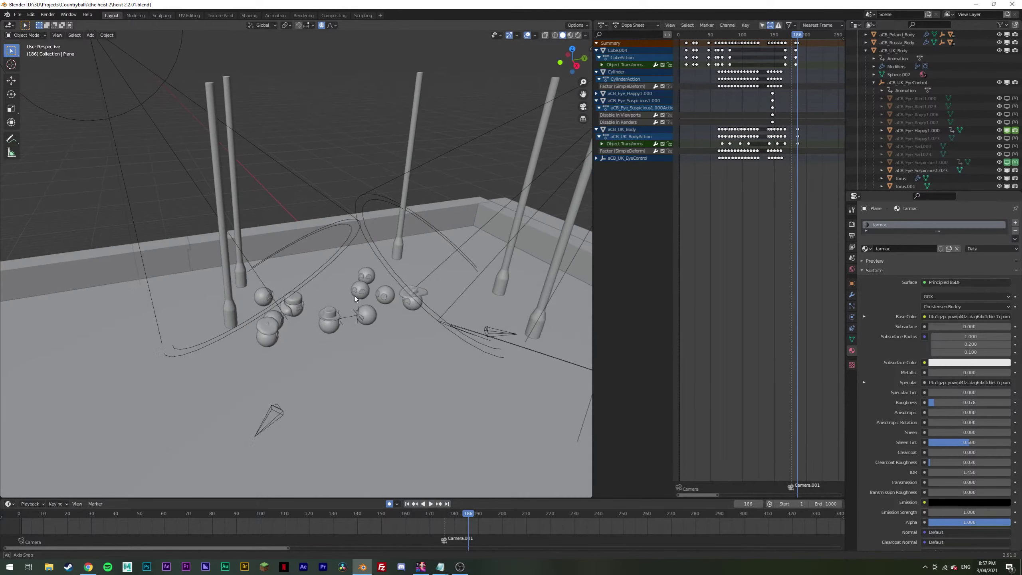
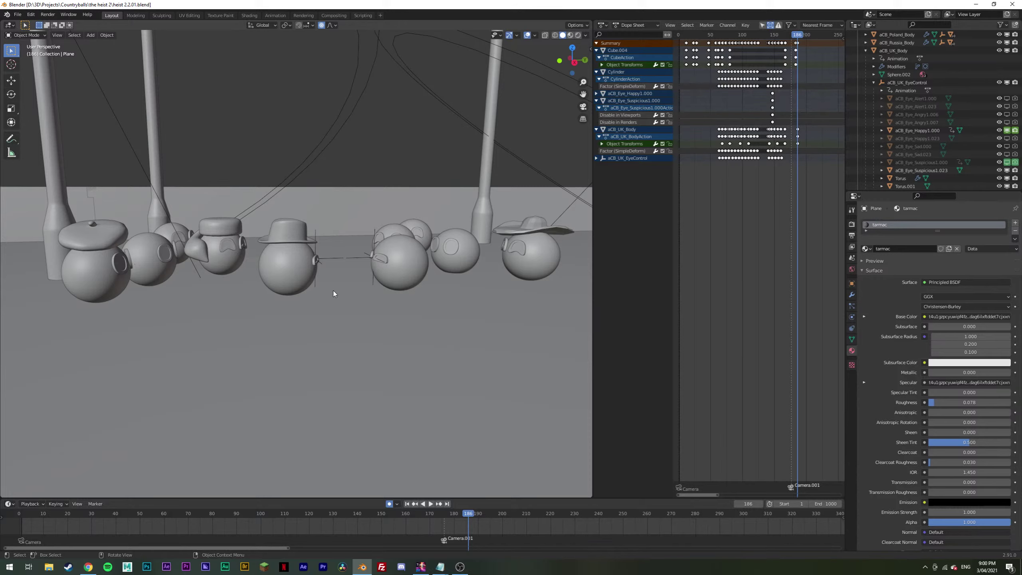
Step: Save the file with the whole tarmac plane and its surroundings in view
{"action": "middle_click_drag", "start_coordinate": [333, 291], "coordinate": [417, 345]}
{"action": "scroll", "coordinate": [306, 269], "scroll_direction": "down", "scroll_amount": 10}
{"action": "key", "text": "ctrl+s"}
{"action": "key", "text": "shift+a"}
{"action": "mouse_move", "coordinate": [371, 283]}
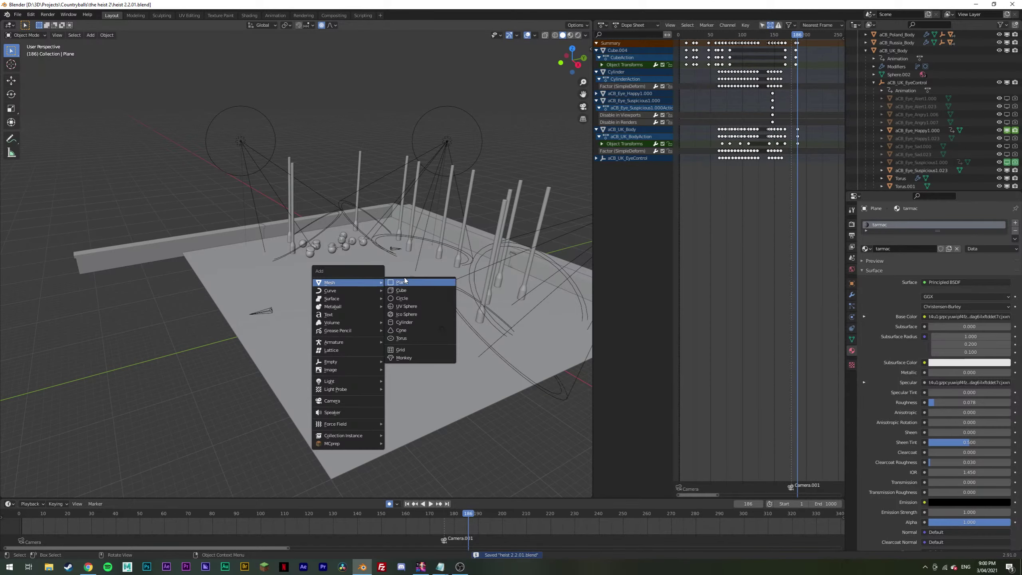
{"action": "left_click", "coordinate": [419, 292]}
{"action": "key", "text": "KP_7"}
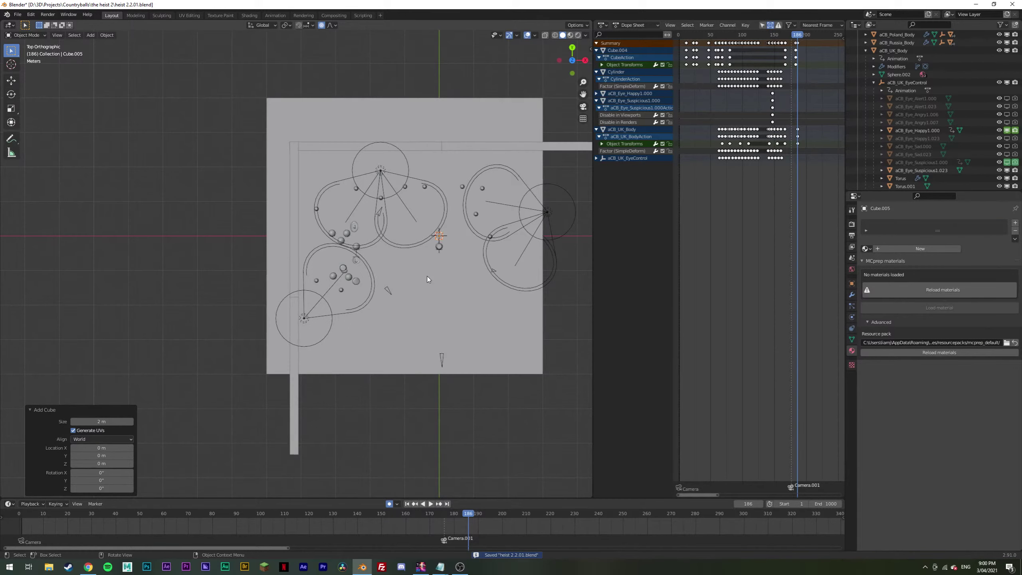
{"action": "key", "text": "g"}
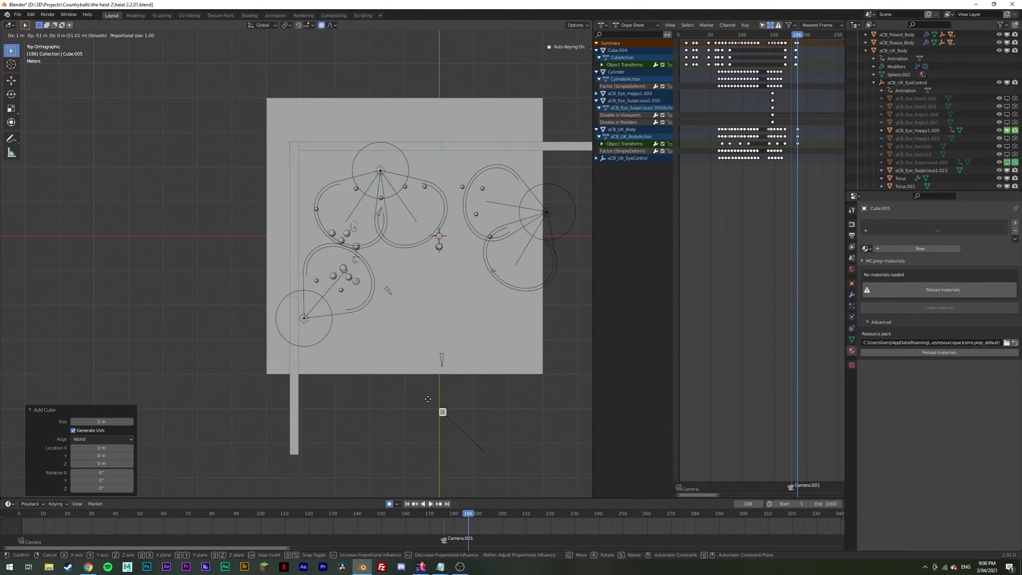
{"action": "left_click", "coordinate": [473, 343]}
{"action": "middle_click_drag", "start_coordinate": [473, 343], "coordinate": [487, 334]}
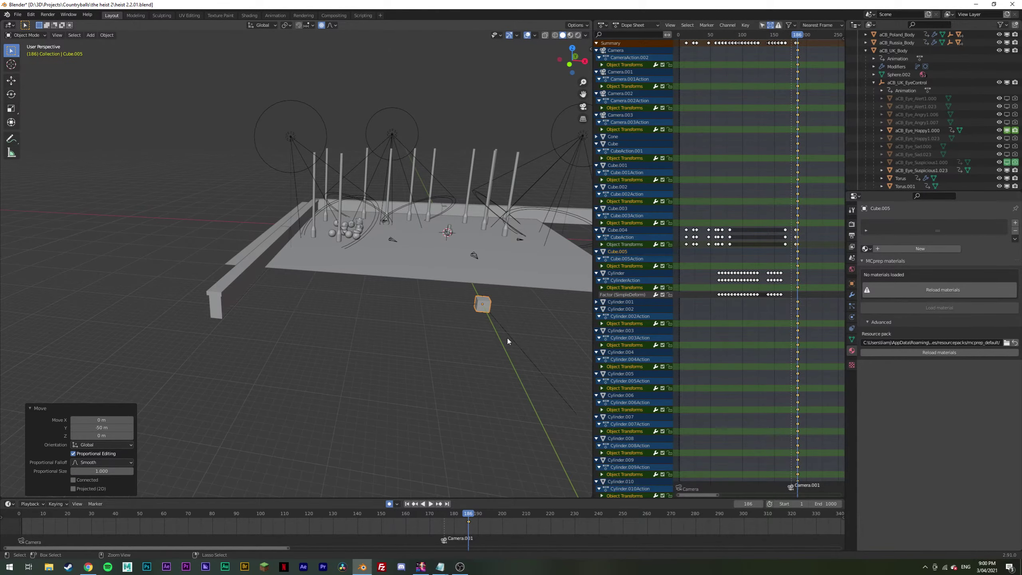
{"action": "key", "text": "ctrl+z"}
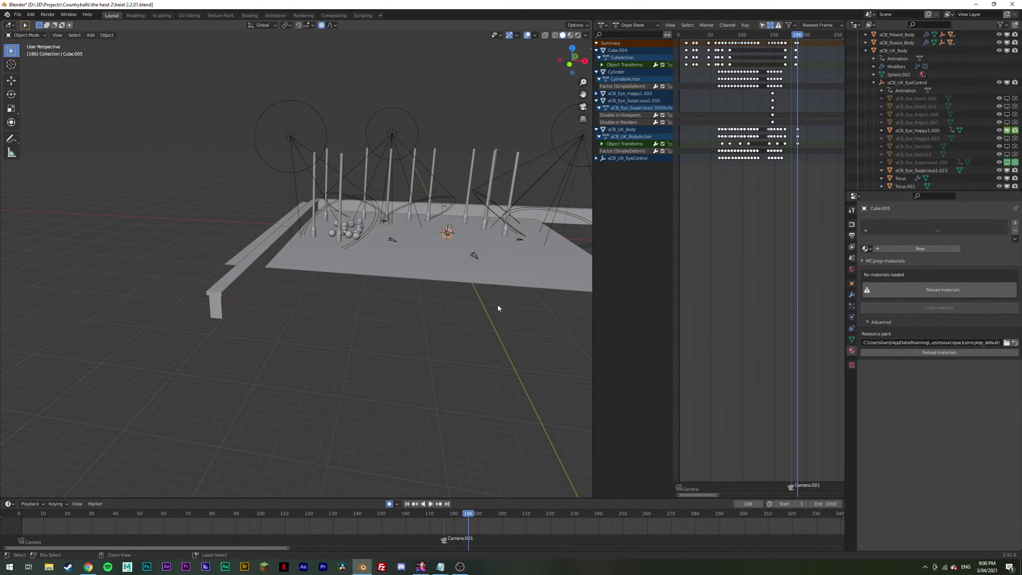
{"action": "left_click", "coordinate": [496, 301]}
{"action": "middle_click_drag", "start_coordinate": [485, 272], "coordinate": [469, 294]}
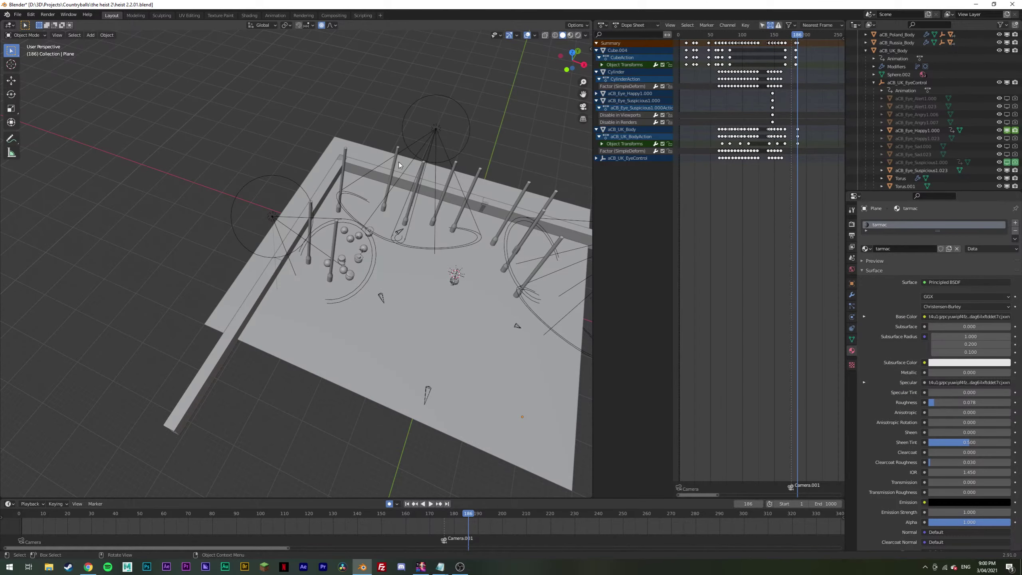
Step: Turn off proportional editing so that moving one object leaves its neighbours in place
{"action": "left_click", "coordinate": [517, 36]}
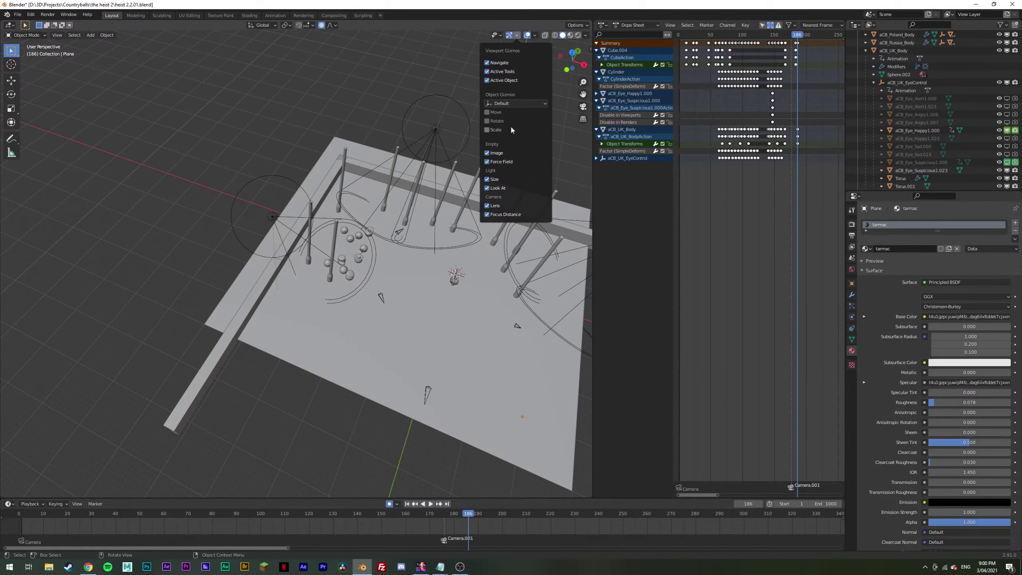
{"action": "left_click", "coordinate": [535, 36]}
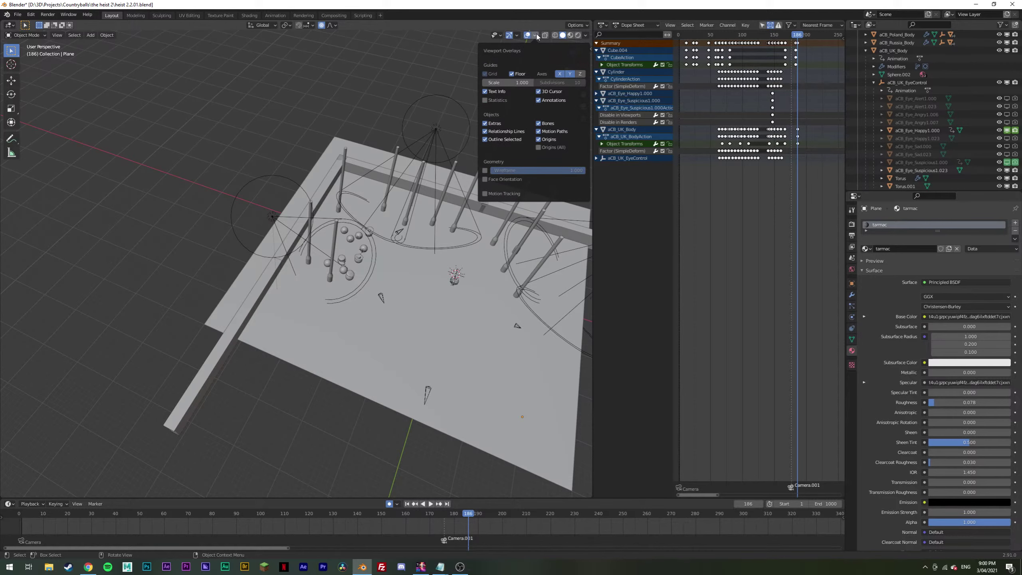
{"action": "left_click", "coordinate": [321, 25]}
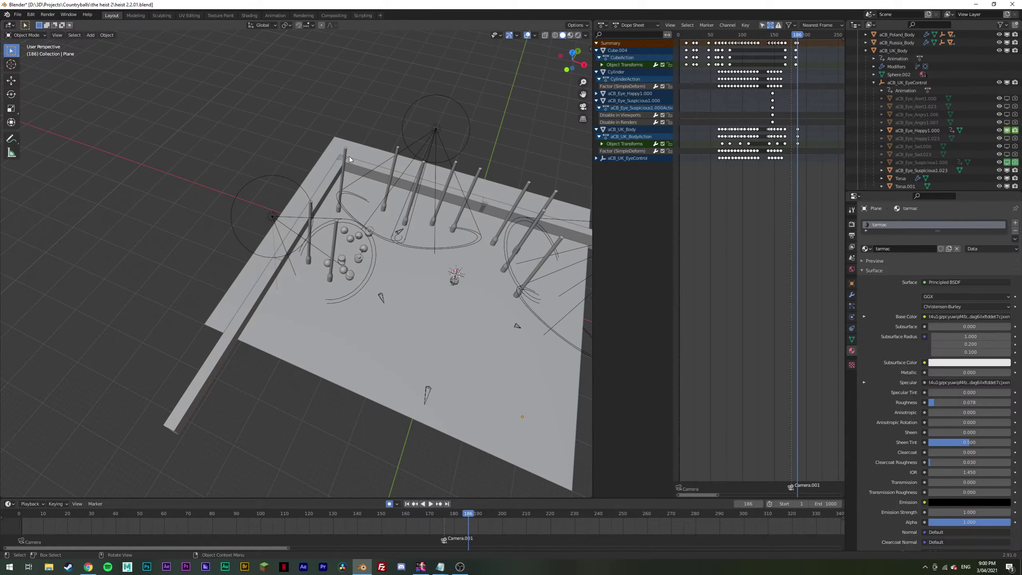
Step: Add a 2 m cube and move it -50 m along the Y axis, off the edge of the ground plane
{"action": "middle_click_drag", "start_coordinate": [349, 157], "coordinate": [454, 254]}
{"action": "key", "text": "shift+a"}
{"action": "mouse_move", "coordinate": [455, 253]}
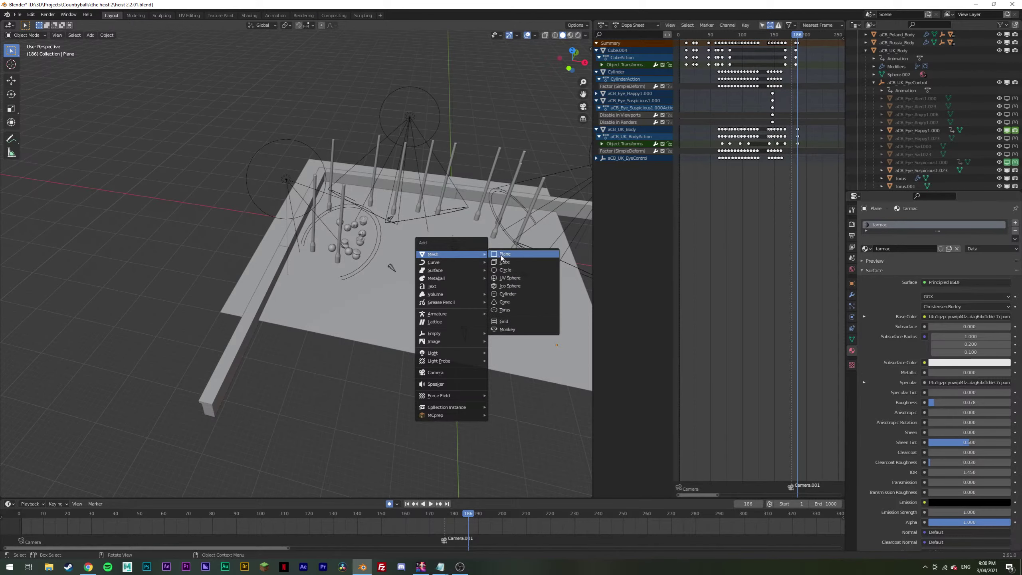
{"action": "left_click", "coordinate": [506, 262]}
{"action": "key", "text": "KP_7"}
{"action": "key", "text": "g"}
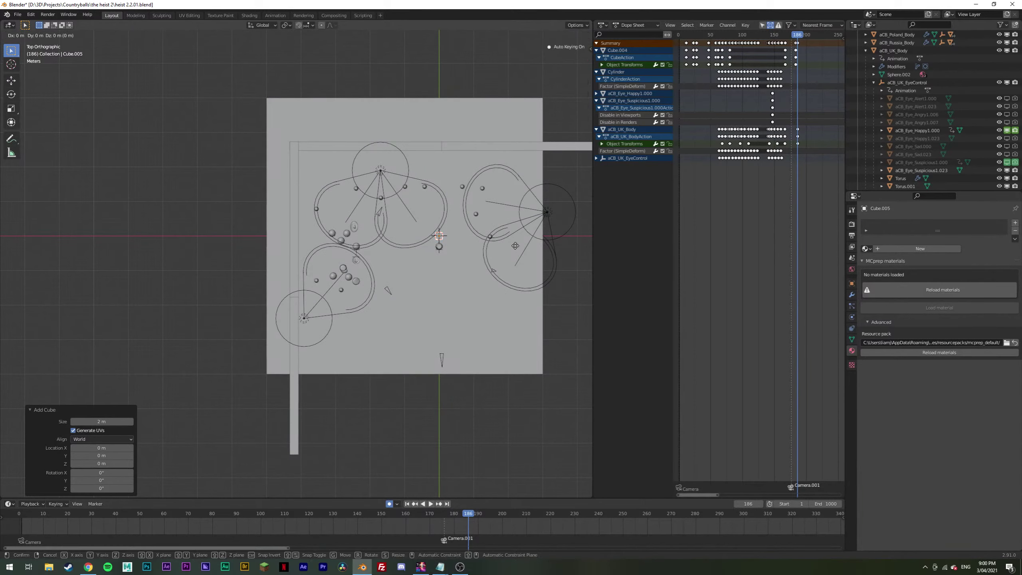
{"action": "key", "text": "y"}
{"action": "left_click", "coordinate": [465, 417]}
{"action": "middle_click_drag", "start_coordinate": [465, 417], "coordinate": [496, 307]}
{"action": "scroll", "coordinate": [475, 307], "scroll_direction": "down", "scroll_amount": 6}
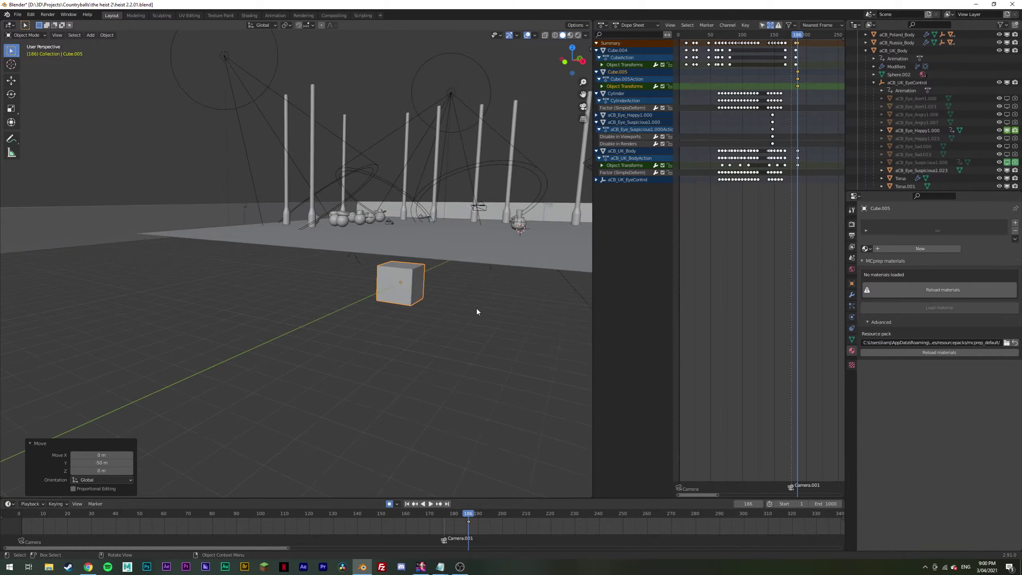
Step: Raise the new cube's top face by 1 m along Z in Edit Mode
{"action": "middle_click_drag", "start_coordinate": [407, 307], "coordinate": [450, 310], "text": "shift"}
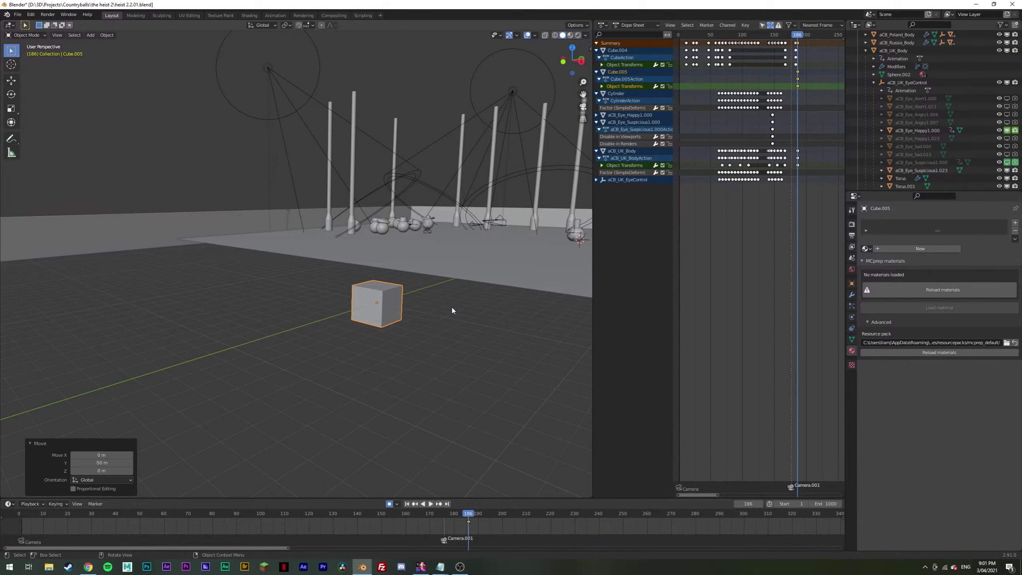
{"action": "middle_click_drag", "start_coordinate": [451, 305], "coordinate": [435, 257]}
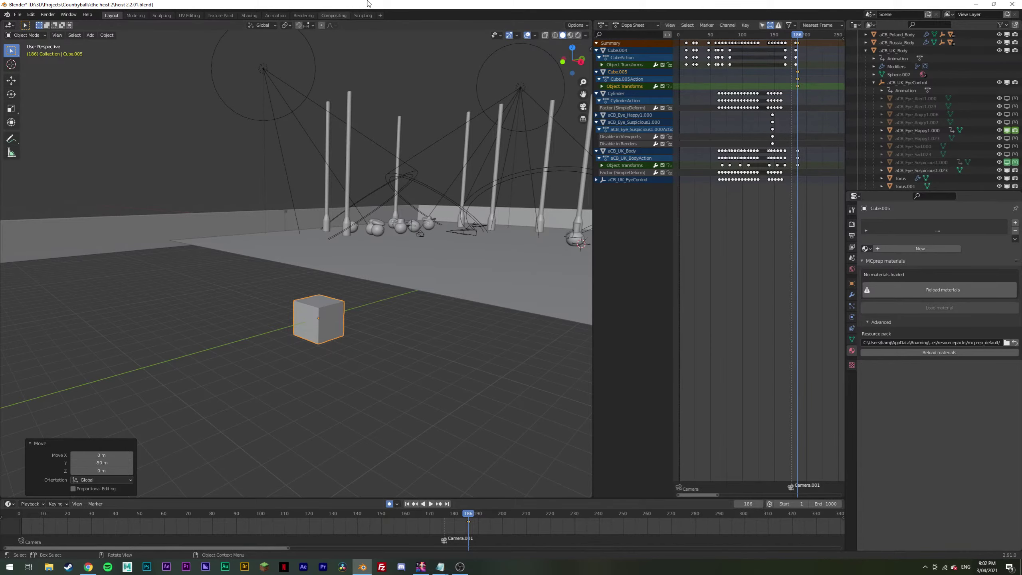
{"action": "middle_click_drag", "start_coordinate": [267, 327], "coordinate": [371, 267]}
{"action": "key", "text": "Tab"}
{"action": "left_click", "coordinate": [342, 244]}
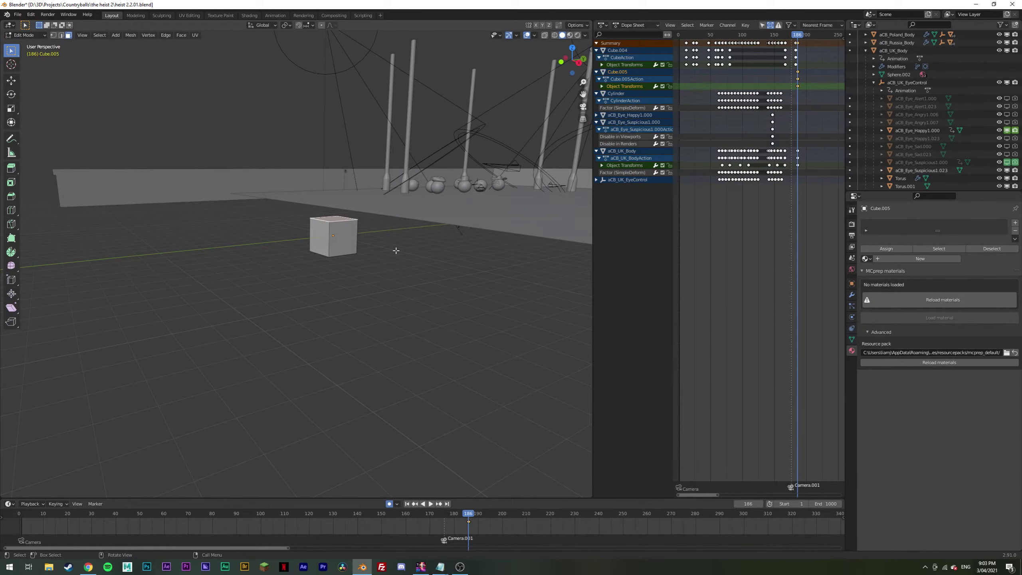
{"action": "type", "text": "gz1"}
{"action": "key", "text": "Return"}
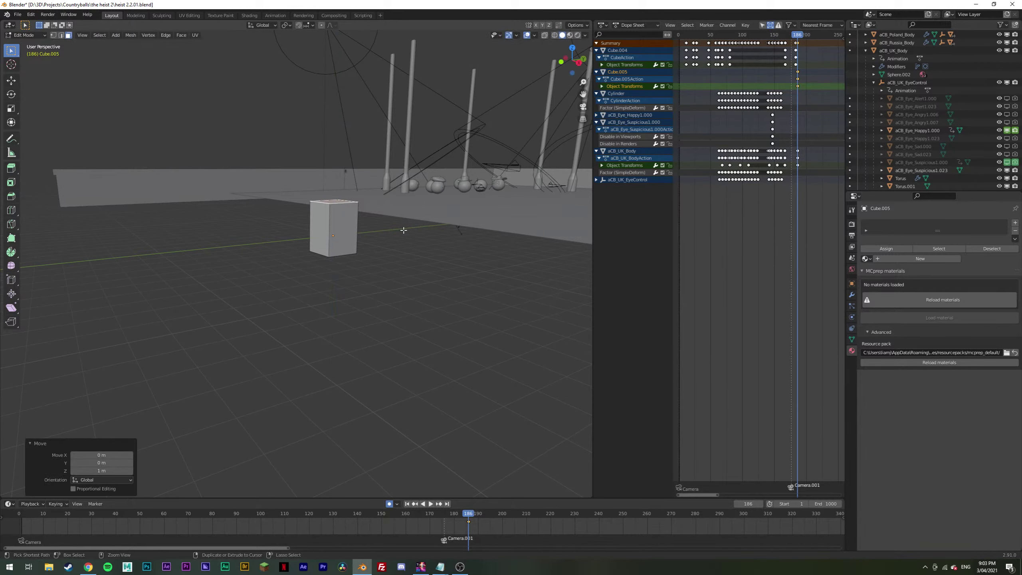
Step: Form the bottle's shoulder and neck by extruding the top face about 1.43 m, scaling it to about 0.5, and extruding about 1.69 m
{"action": "key", "text": "e"}
{"action": "left_click", "coordinate": [375, 199]}
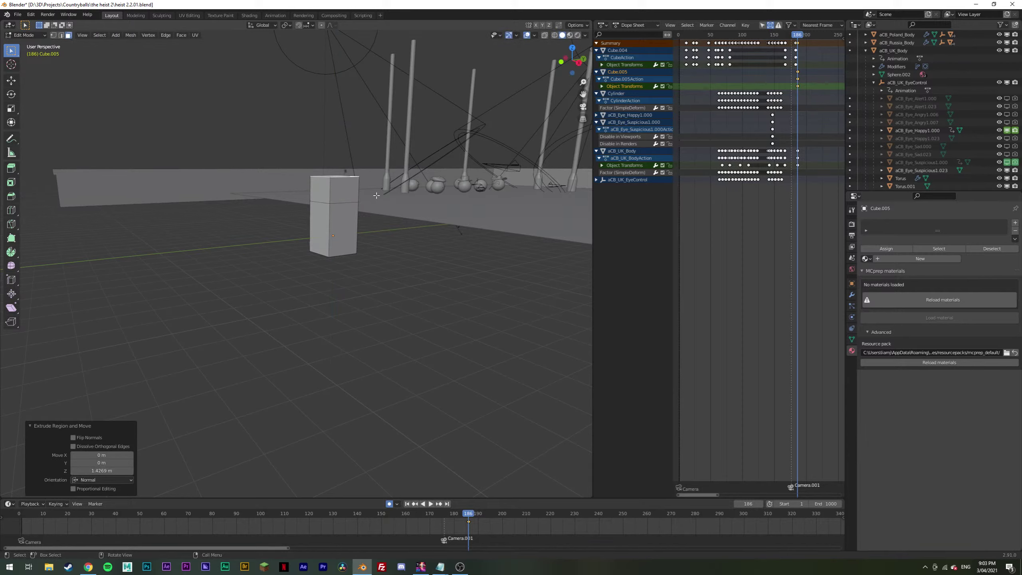
{"action": "key", "text": "s"}
{"action": "left_click", "coordinate": [363, 202]}
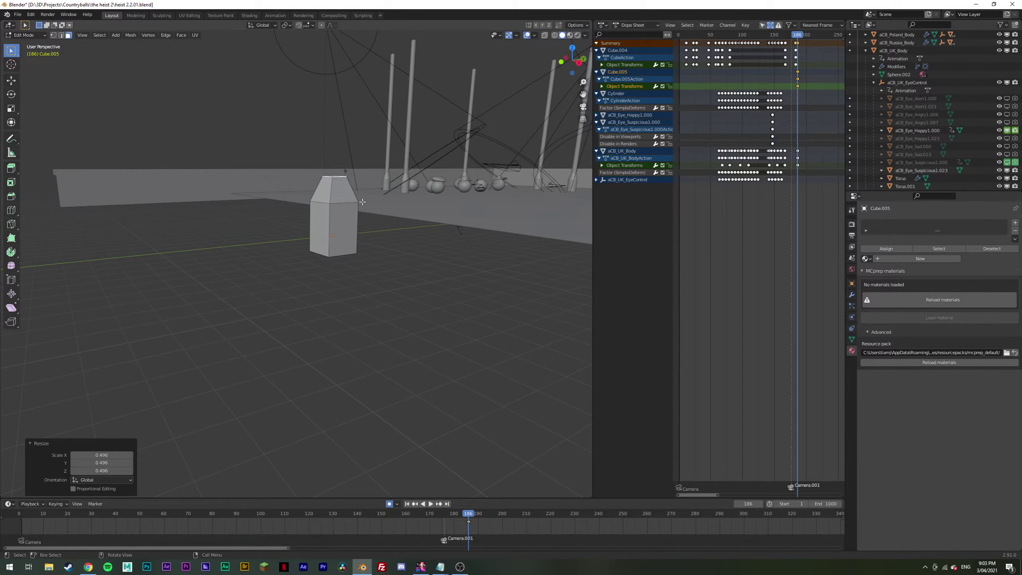
{"action": "key", "text": "e"}
{"action": "left_click", "coordinate": [360, 180]}
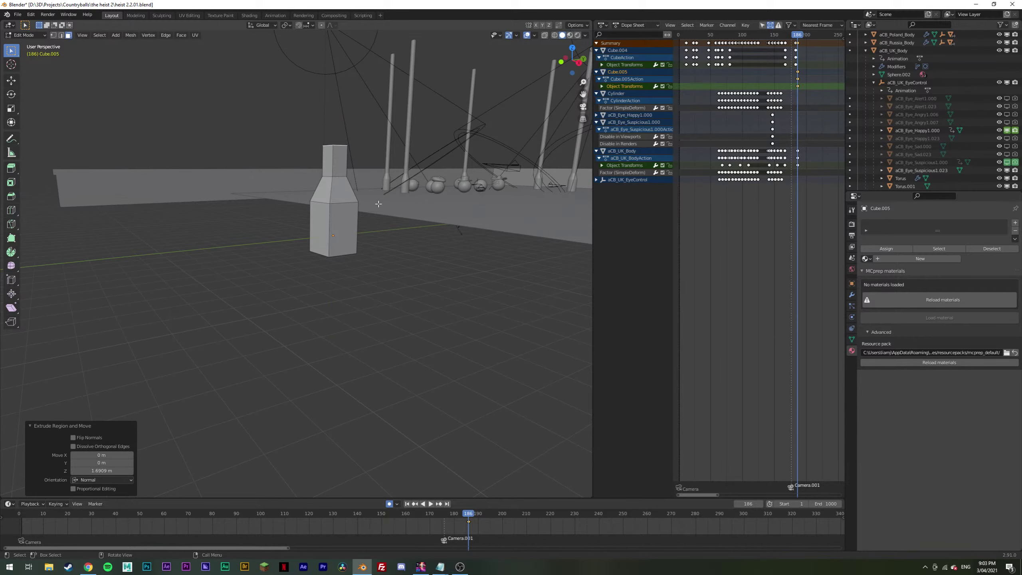
Step: Recess the bottle's base by extruding the bottom face about 0.21 m, scaling it to about 0.51 and raising it about 0.16 m
{"action": "middle_click_drag", "start_coordinate": [372, 179], "coordinate": [358, 194]}
{"action": "left_click", "coordinate": [359, 195]}
{"action": "key", "text": "e"}
{"action": "left_click", "coordinate": [362, 196]}
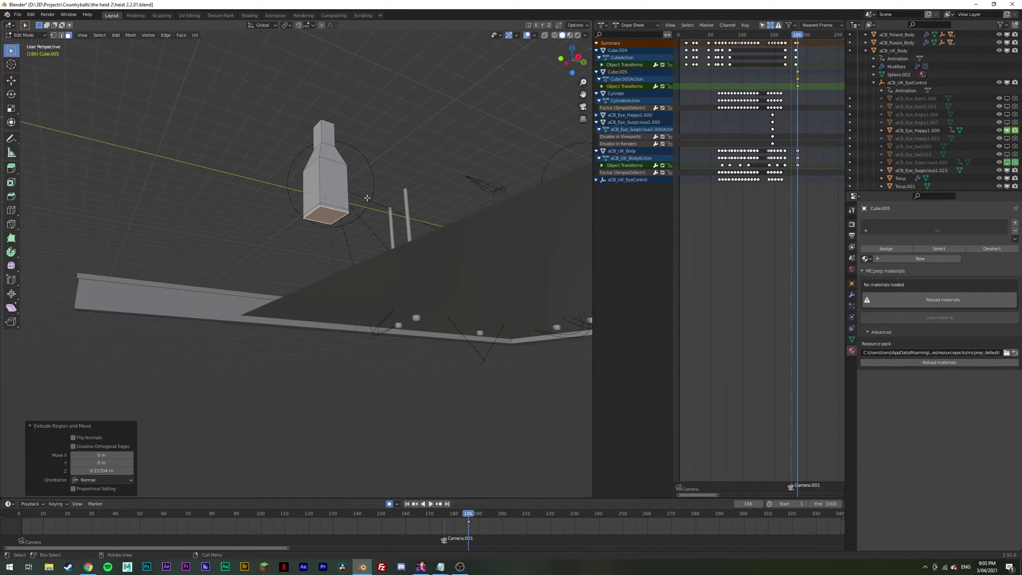
{"action": "key", "text": "s"}
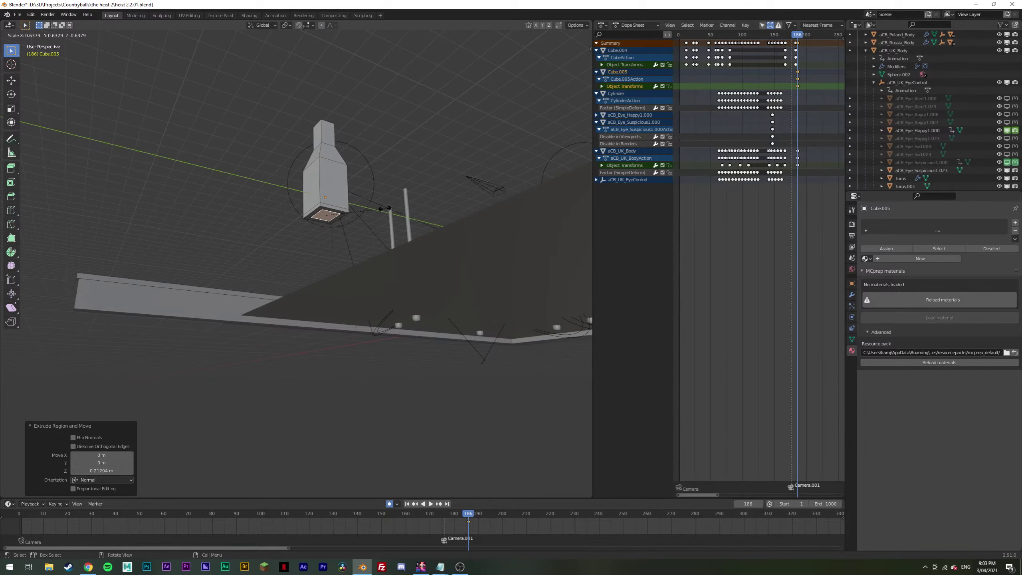
{"action": "left_click", "coordinate": [373, 212]}
{"action": "key", "text": "g"}
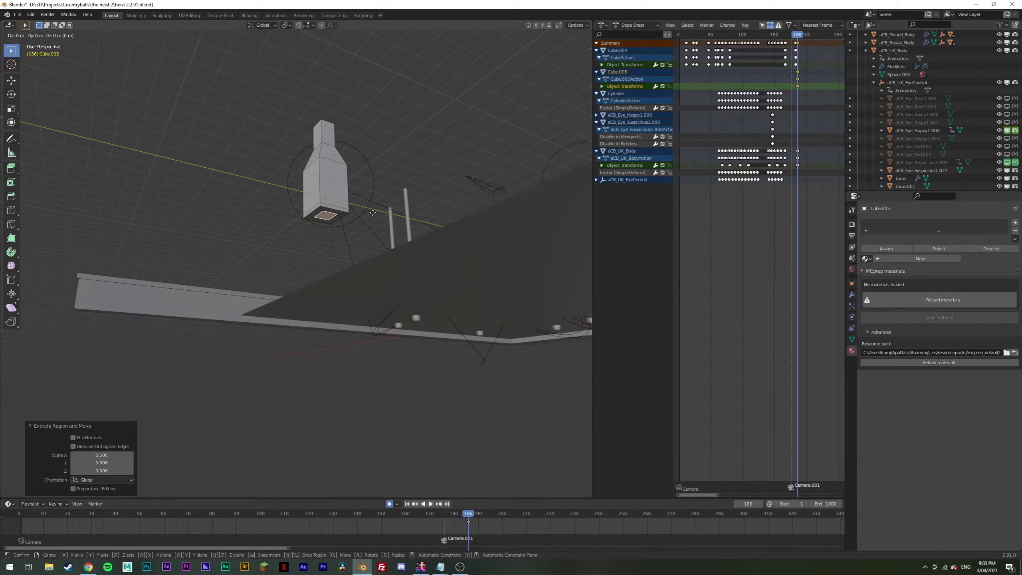
{"action": "key", "text": "z"}
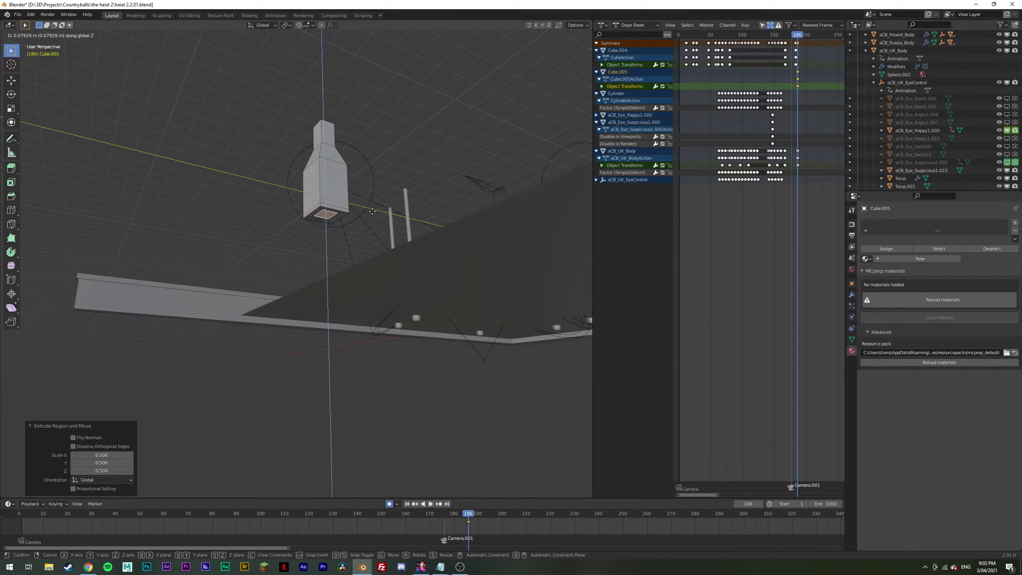
{"action": "left_click", "coordinate": [373, 209]}
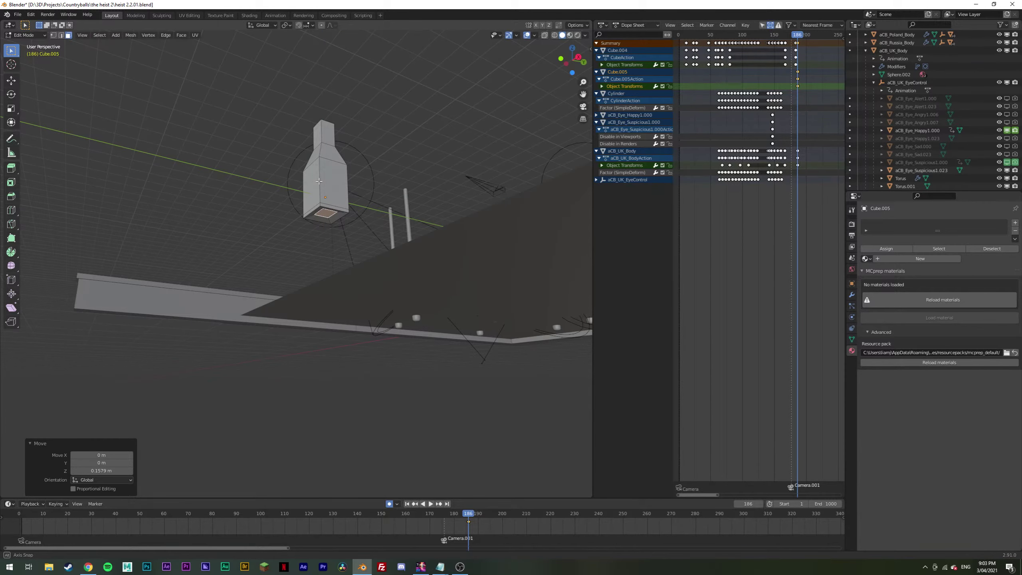
Step: Add a rim to the neck by extruding the top face up about 0.07 m and scaling it to about 0.84
{"action": "mouse_move", "coordinate": [372, 209]}
{"action": "middle_mouse_down"}
{"action": "mouse_move", "coordinate": [320, 208]}
{"action": "mouse_move", "coordinate": [343, 244]}
{"action": "mouse_move", "coordinate": [374, 218]}
{"action": "middle_mouse_up"}
{"action": "left_click", "coordinate": [343, 245]}
{"action": "key", "text": "e"}
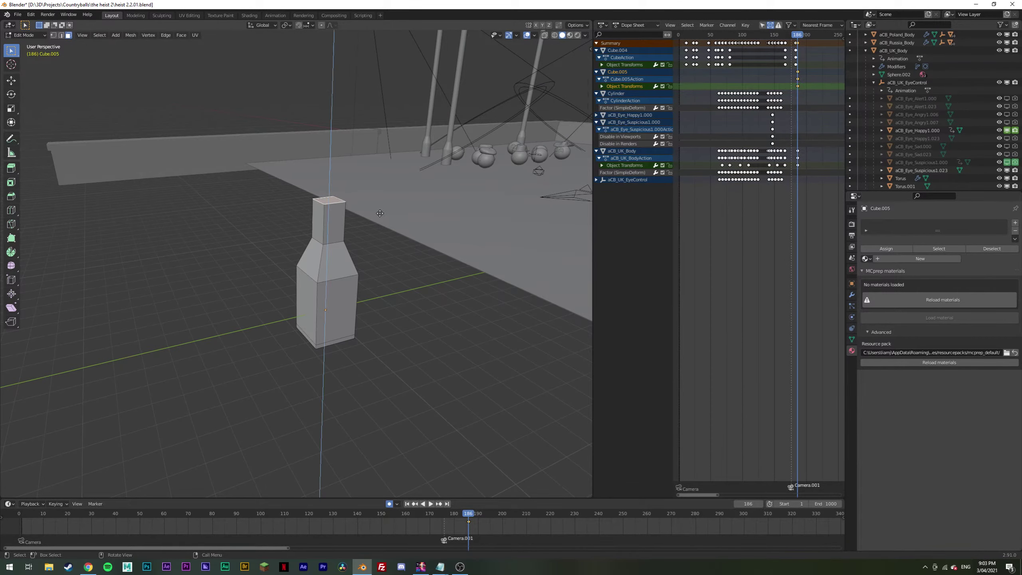
{"action": "left_click", "coordinate": [381, 210]}
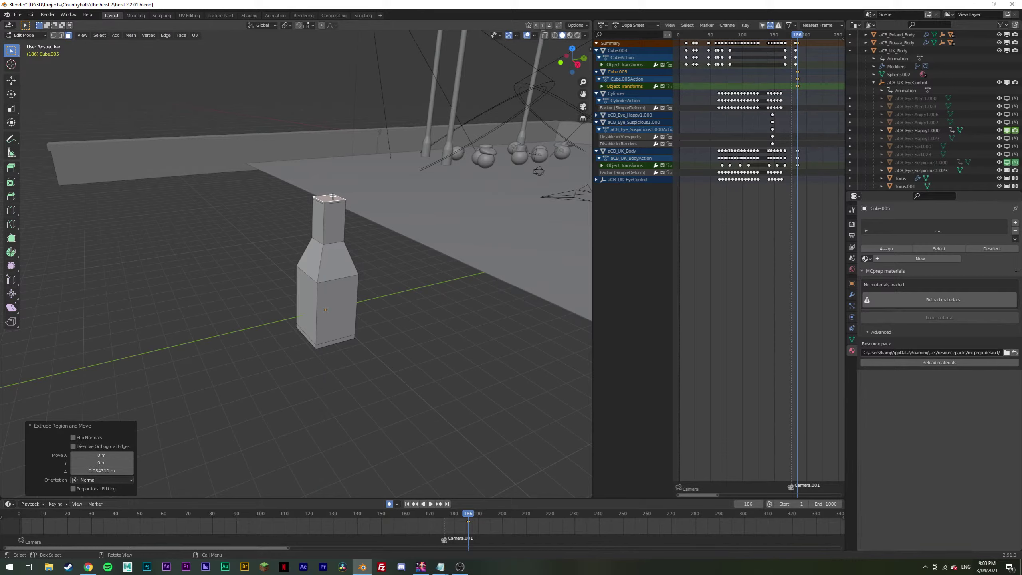
{"action": "key", "text": "s"}
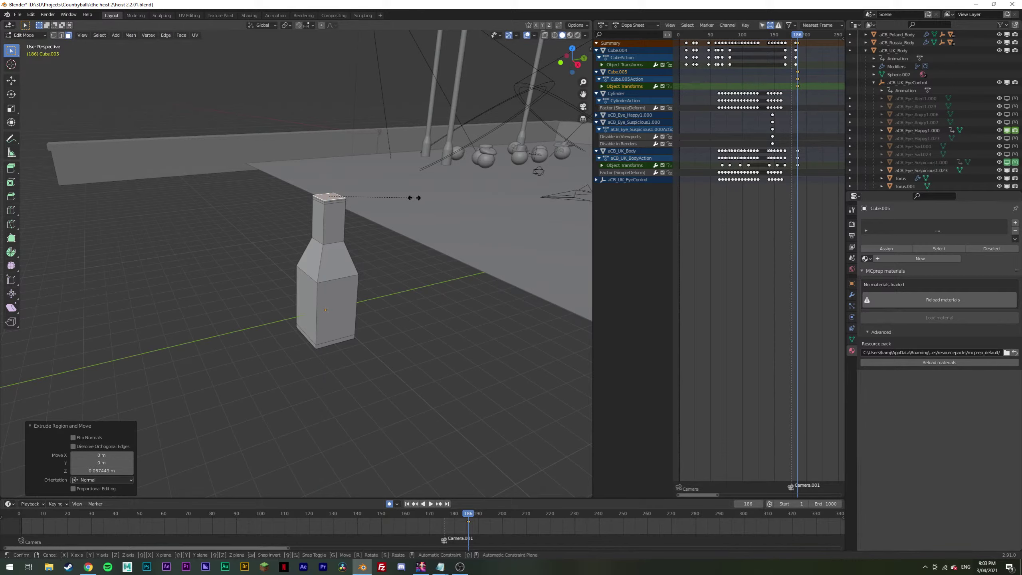
{"action": "left_click", "coordinate": [399, 200]}
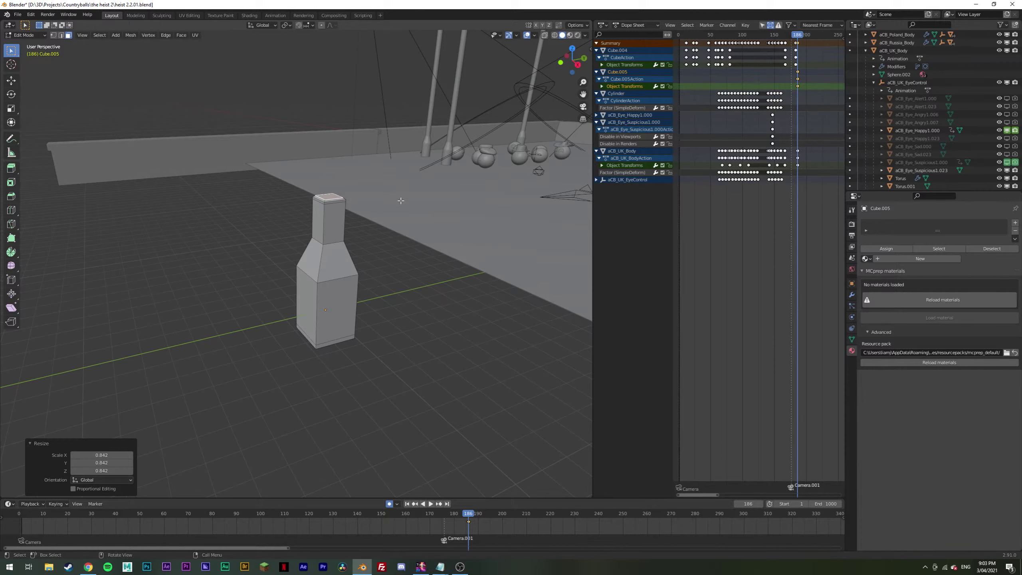
Step: Hollow the bottle's mouth by extruding the top face slightly inward, scaling it to about 0.85 and extruding it further down, finishing in Object Mode
{"action": "key", "text": "e"}
{"action": "left_click", "coordinate": [400, 202]}
{"action": "key", "text": "s"}
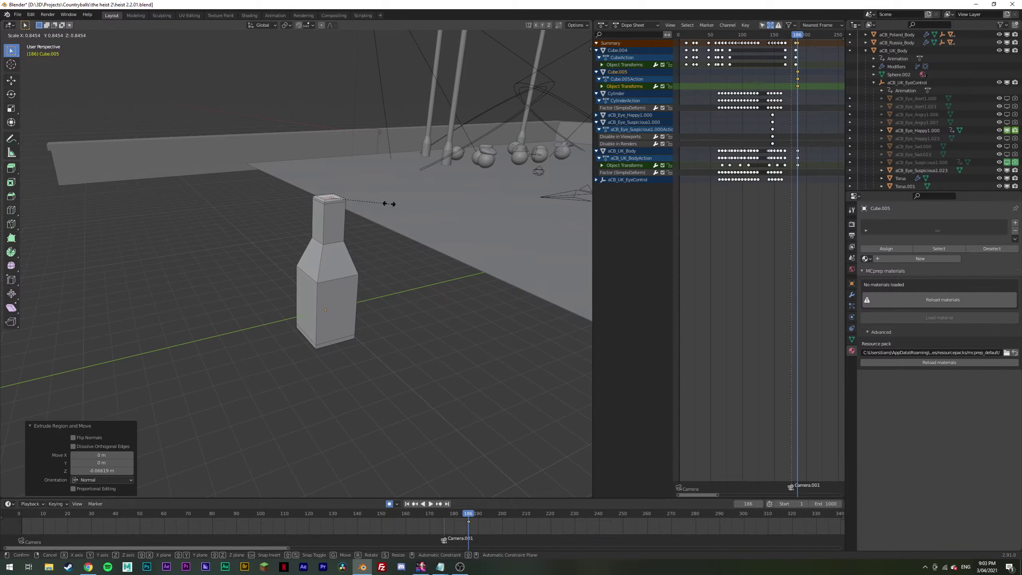
{"action": "left_click", "coordinate": [389, 204]}
{"action": "key", "text": "e"}
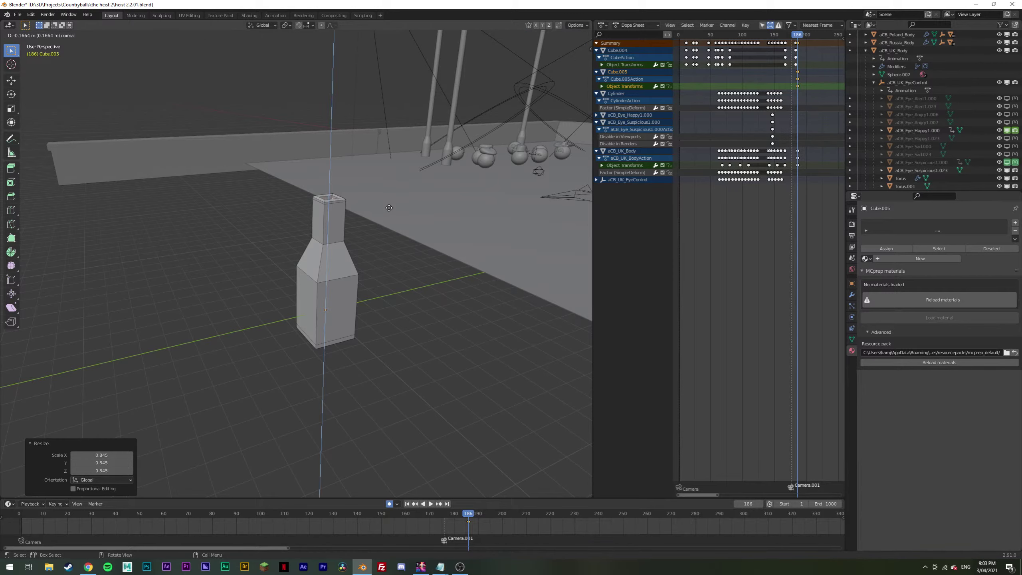
{"action": "left_click", "coordinate": [389, 207]}
{"action": "key", "text": "e"}
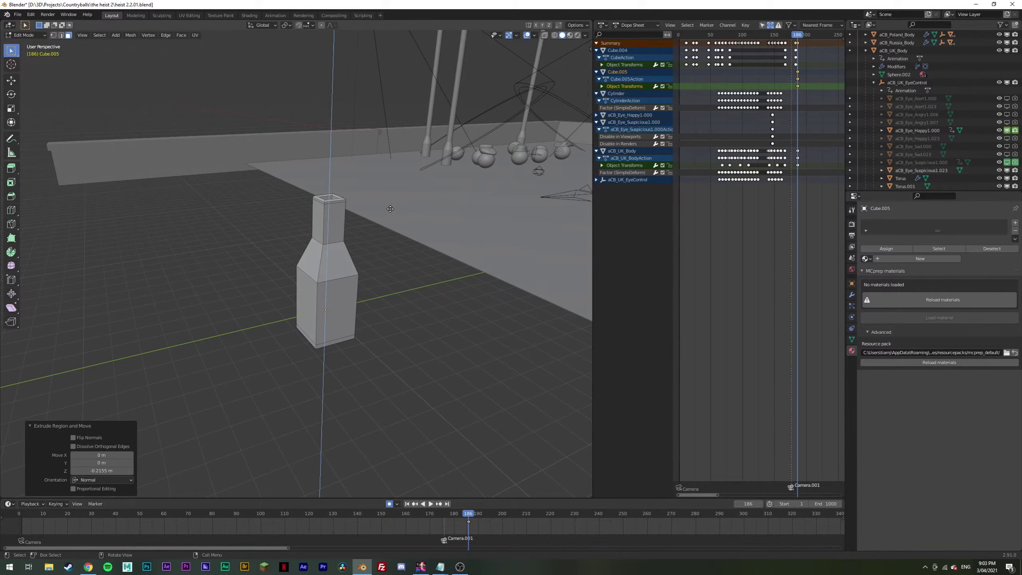
{"action": "left_click", "coordinate": [388, 259]}
{"action": "key", "text": "Tab"}
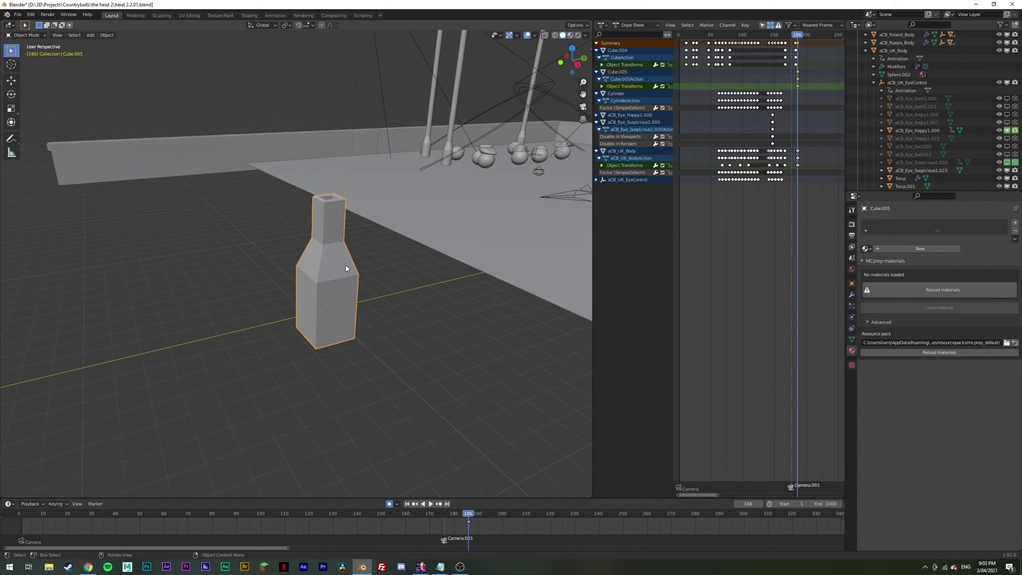
Step: Add a Subdivision Surface modifier to the bottle with the viewport level set to 2
{"action": "middle_click_drag", "start_coordinate": [345, 265], "coordinate": [614, 253]}
{"action": "left_click", "coordinate": [854, 297]}
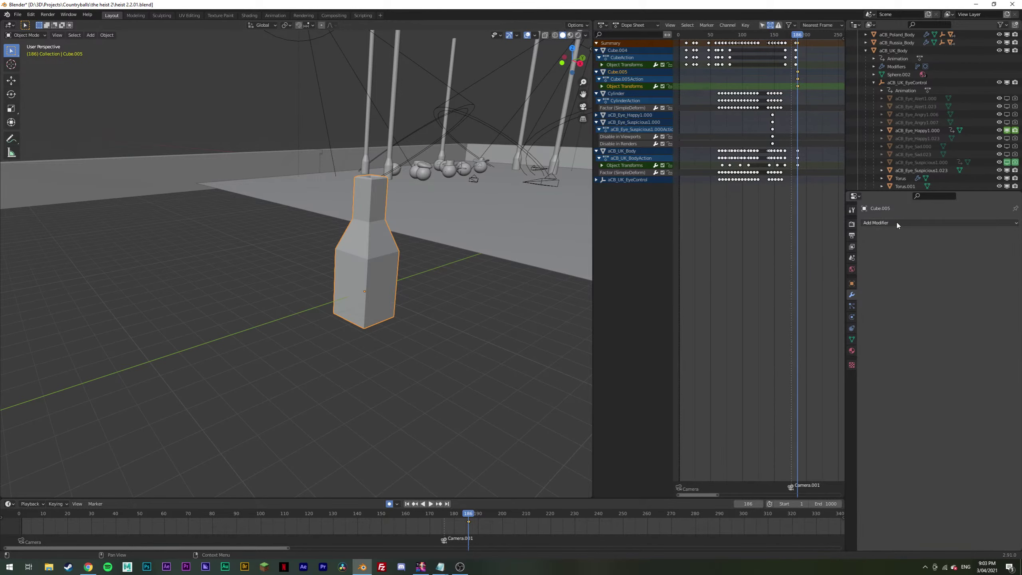
{"action": "left_click", "coordinate": [897, 222]}
{"action": "left_click", "coordinate": [879, 224]}
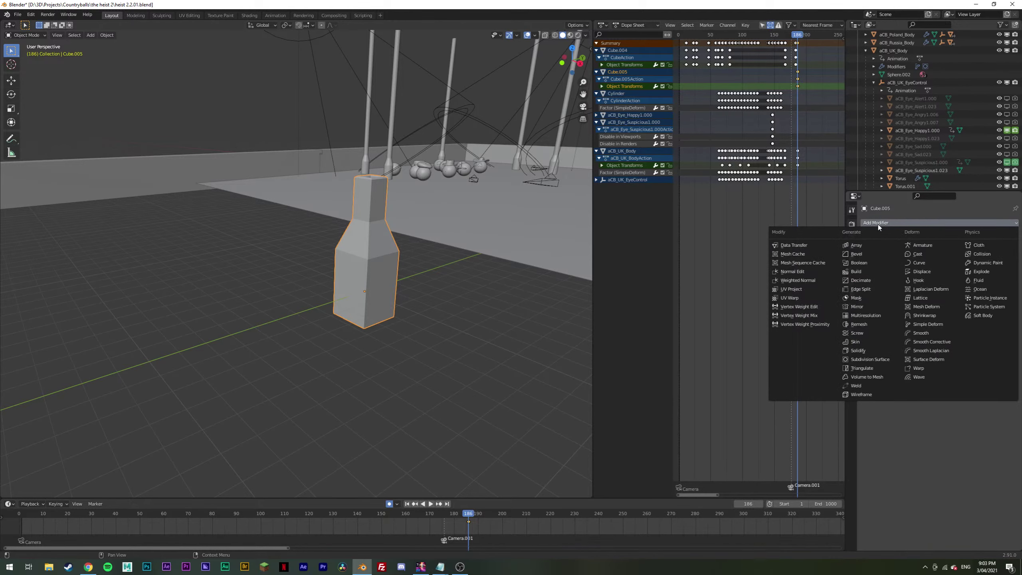
{"action": "left_click", "coordinate": [870, 361]}
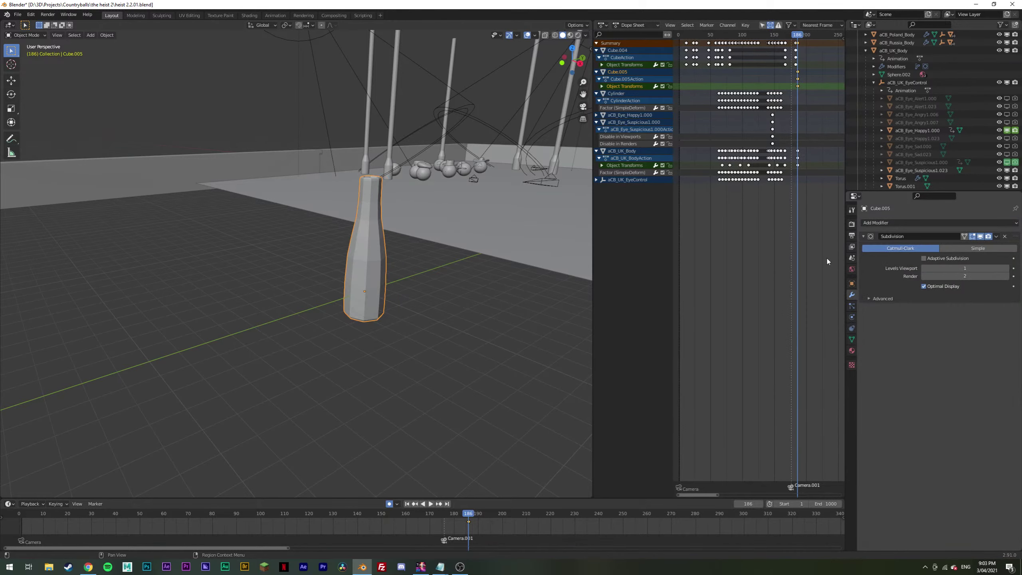
{"action": "left_click", "coordinate": [1007, 269]}
Step: Apply smooth shading to the bottle
{"action": "right_click", "coordinate": [370, 253]}
{"action": "mouse_move", "coordinate": [371, 254]}
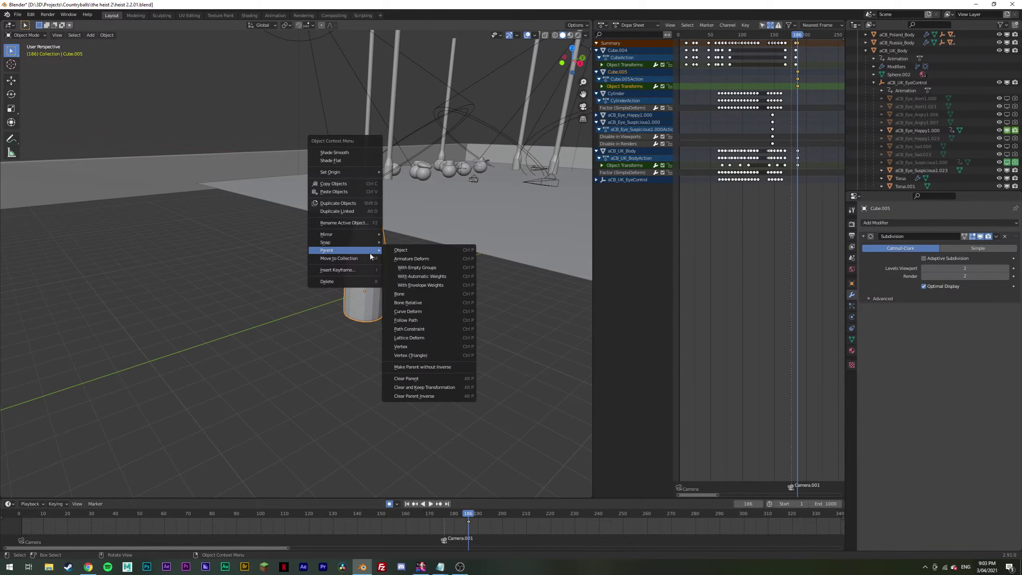
{"action": "left_click", "coordinate": [340, 156]}
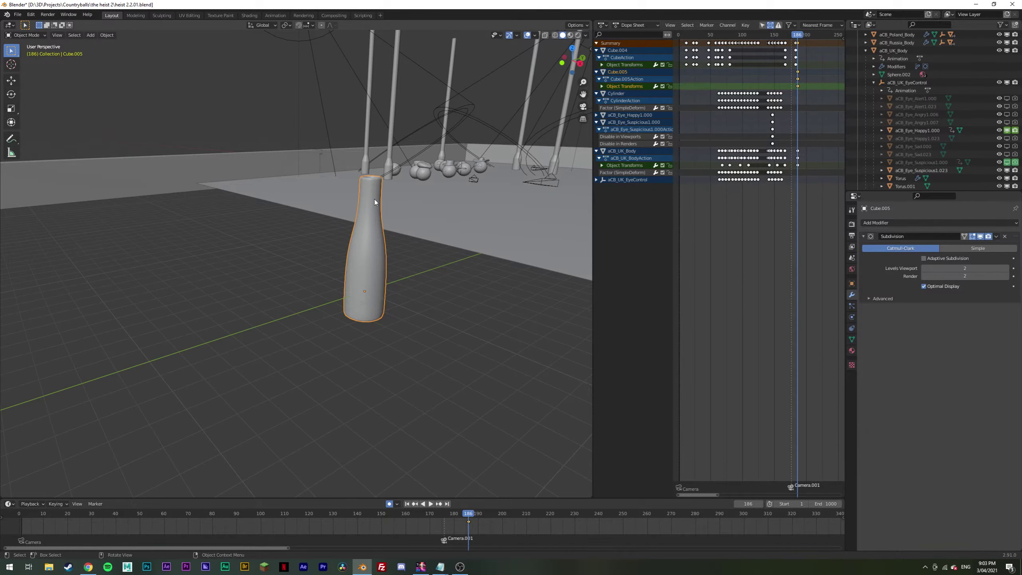
Step: Add a single horizontal loop cut around the bottle's sloping shoulder, working in Edit Mode with edge selection
{"action": "scroll", "coordinate": [374, 202], "scroll_direction": "up", "scroll_amount": 4}
{"action": "key", "text": "Tab"}
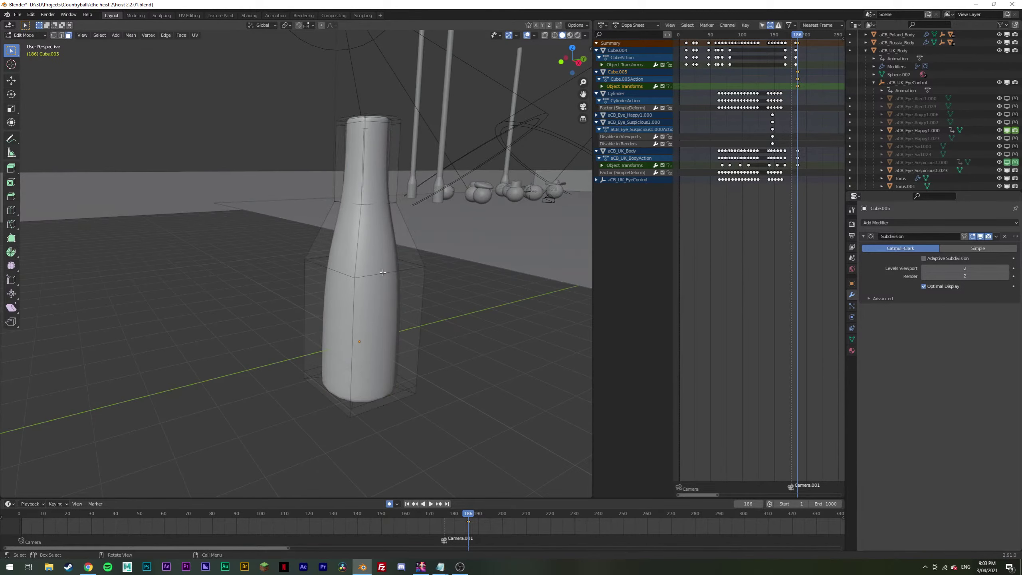
{"action": "left_click", "coordinate": [382, 201]}
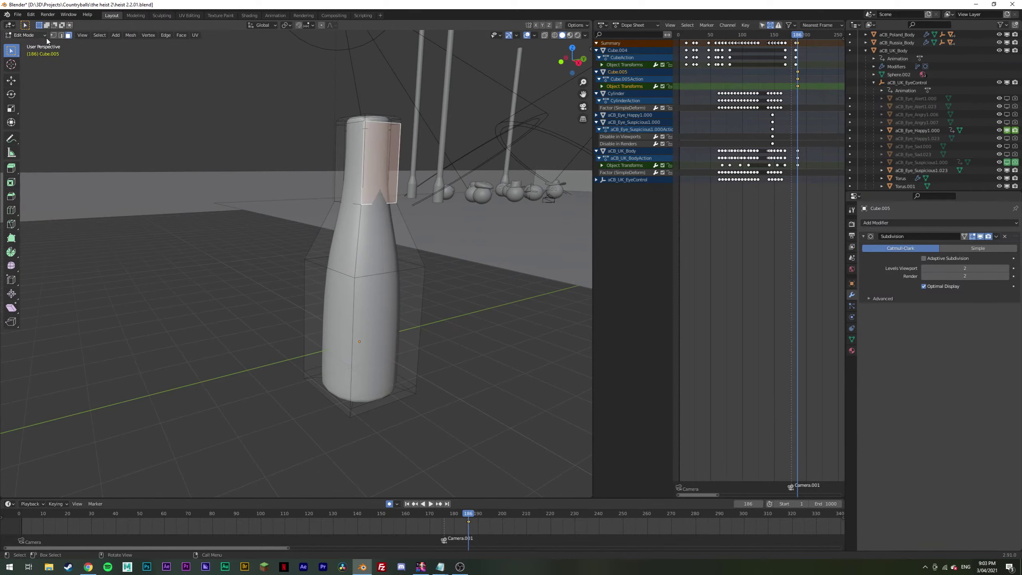
{"action": "left_click", "coordinate": [61, 36]}
{"action": "left_click", "coordinate": [10, 209]}
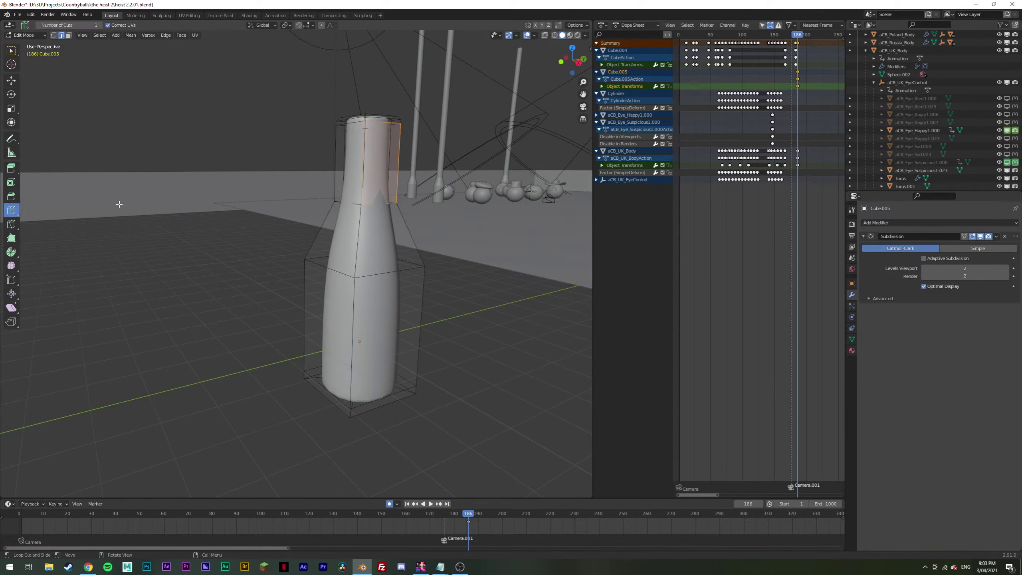
{"action": "left_click", "coordinate": [403, 238]}
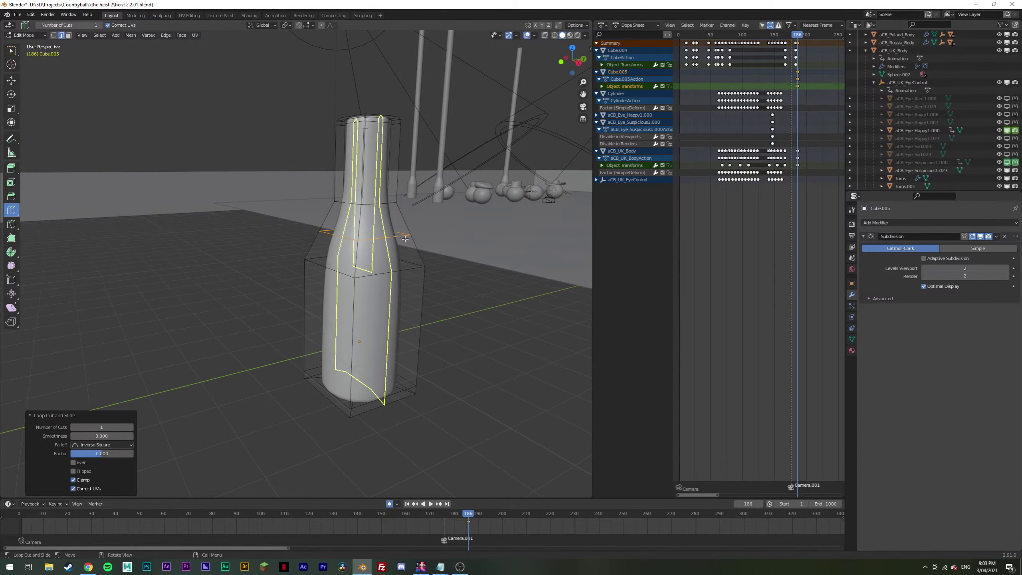
Step: Scale the new shoulder edge loop to about 1.24 and lower it about 0.12 m along Z
{"action": "left_click", "coordinate": [9, 48]}
{"action": "key", "text": "s"}
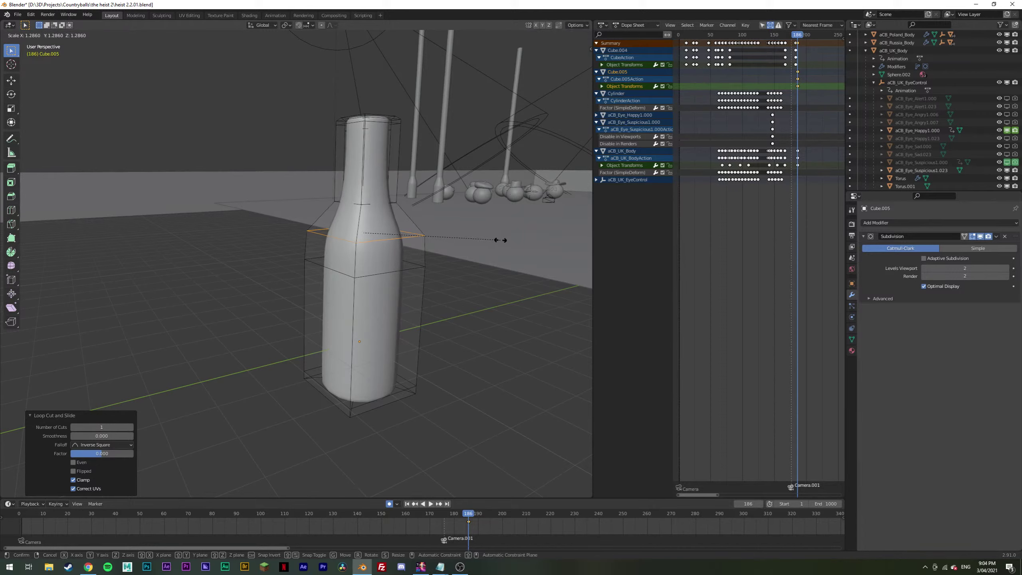
{"action": "left_click", "coordinate": [495, 244]}
{"action": "key", "text": "g"}
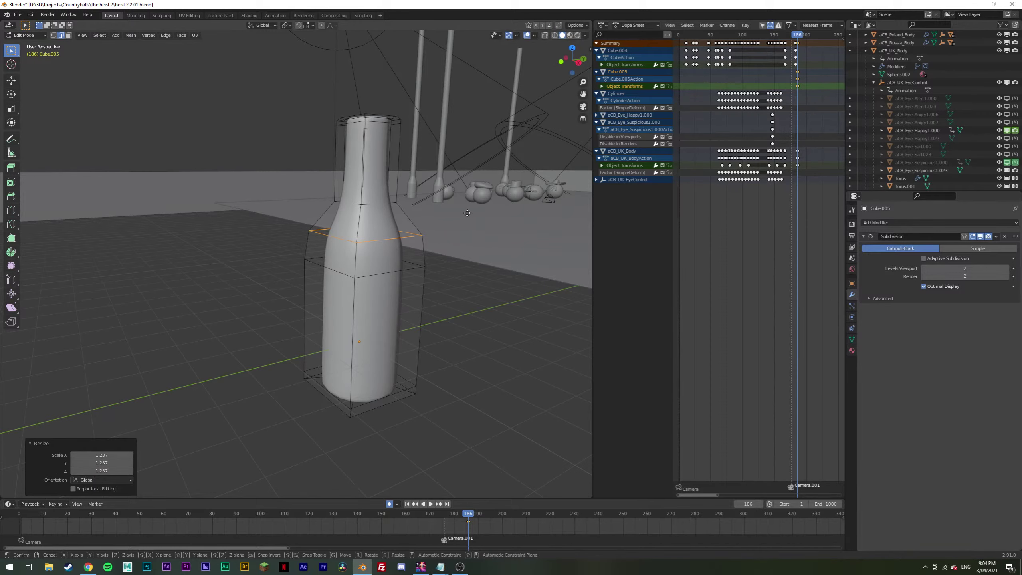
{"action": "key", "text": "z"}
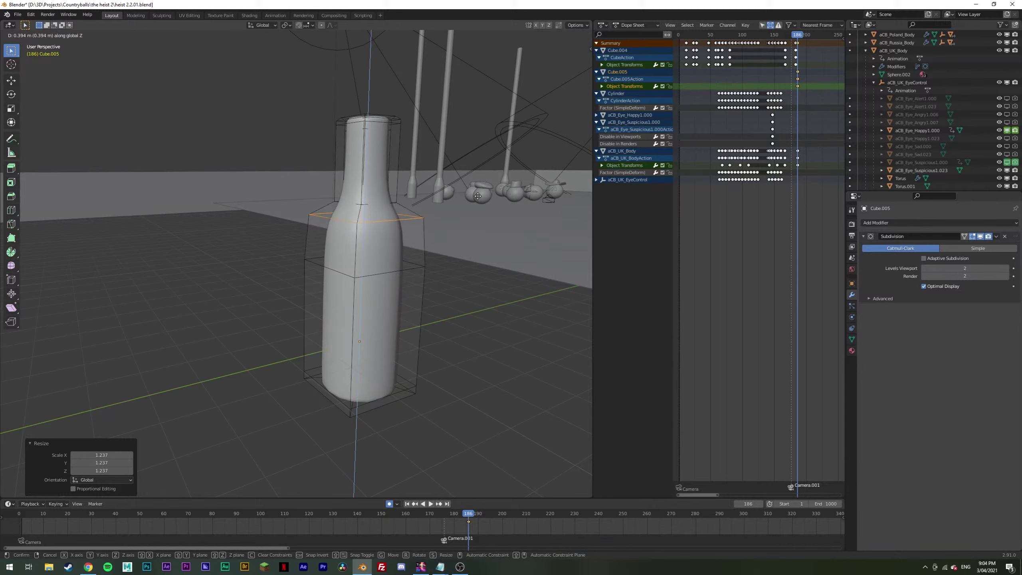
{"action": "left_click", "coordinate": [479, 219]}
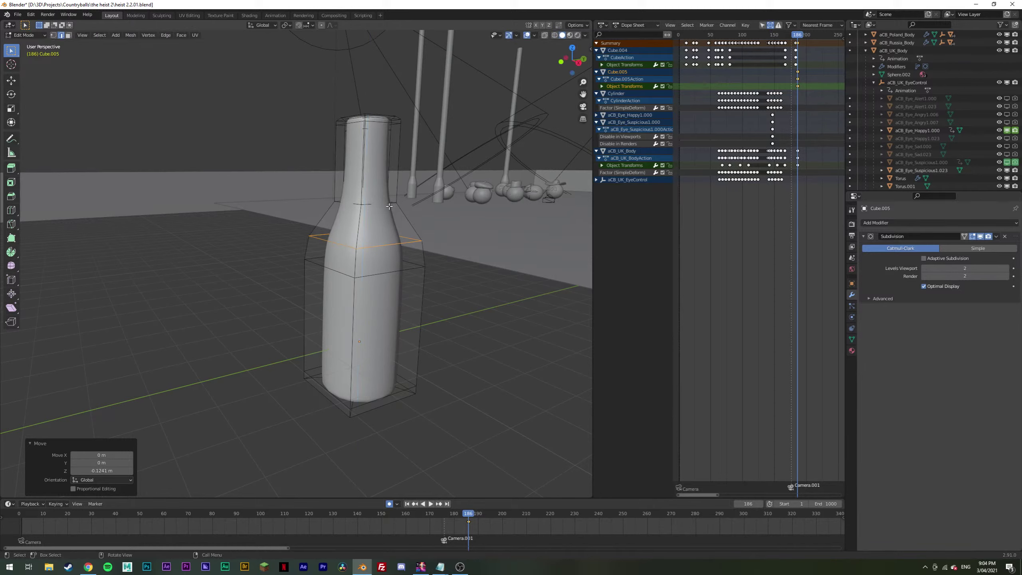
Step: Scale the edge loop at the base of the neck to about 0.99 and lower it about 0.38 m along Z
{"action": "left_click", "coordinate": [362, 203]}
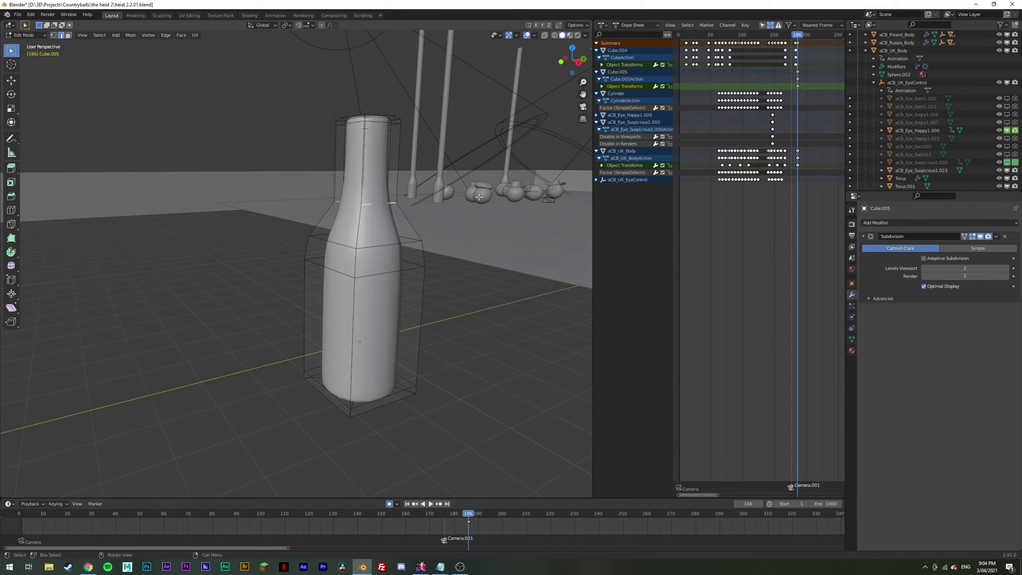
{"action": "key", "text": "s"}
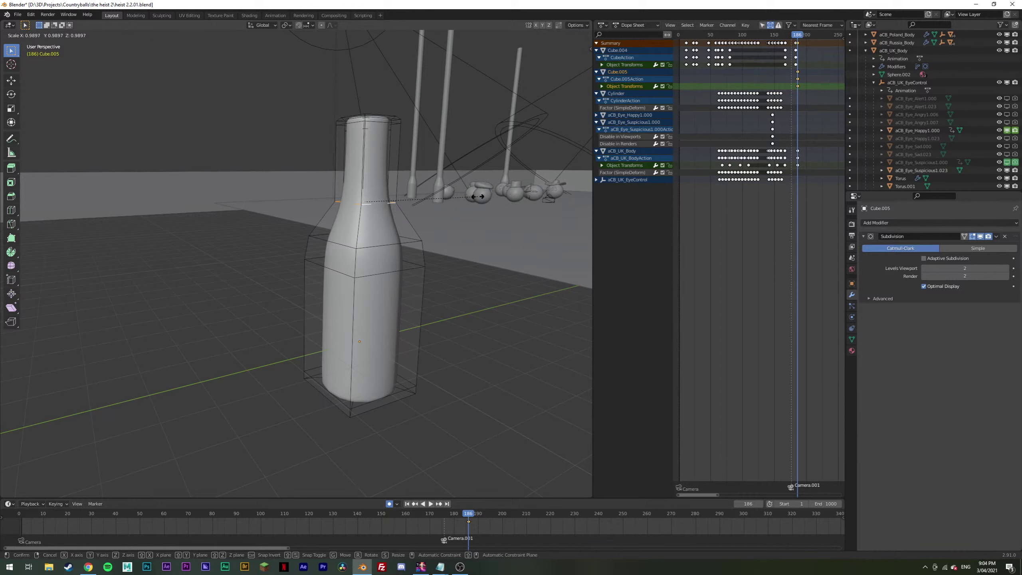
{"action": "left_click", "coordinate": [478, 196]}
{"action": "key", "text": "g"}
{"action": "key", "text": "z"}
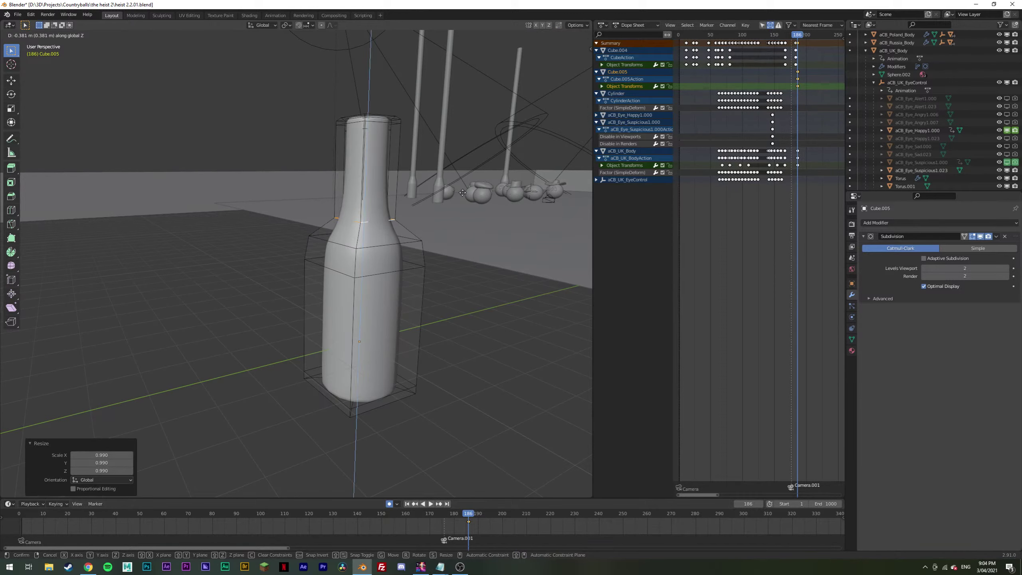
{"action": "left_click", "coordinate": [463, 193]}
{"action": "key", "text": "e"}
{"action": "left_click", "coordinate": [463, 187]}
{"action": "key", "text": "ctrl+z"}
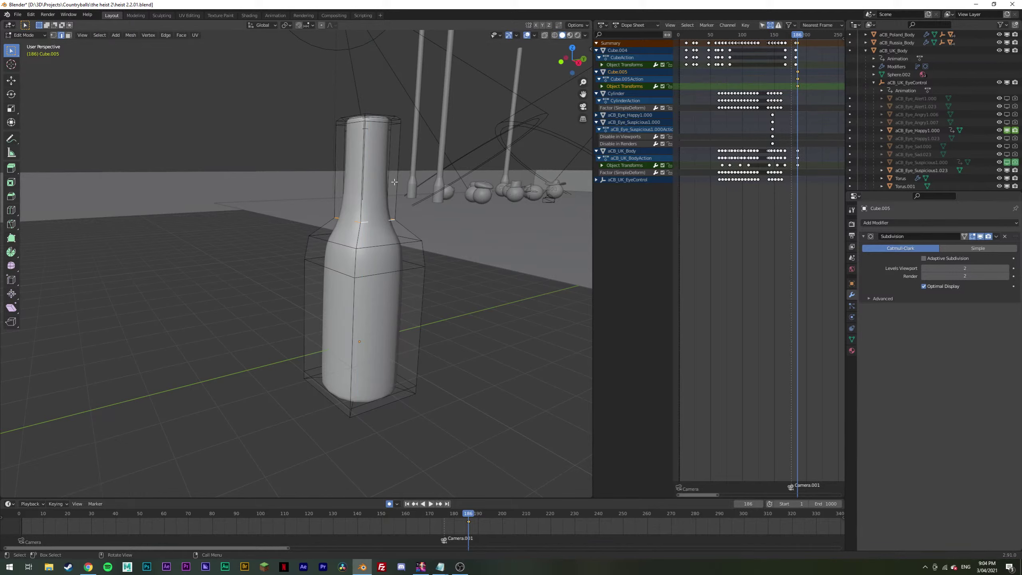
Step: Add a horizontal loop cut around the middle of the bottle's neck and lower it along Z toward the neck's base
{"action": "left_click", "coordinate": [11, 209]}
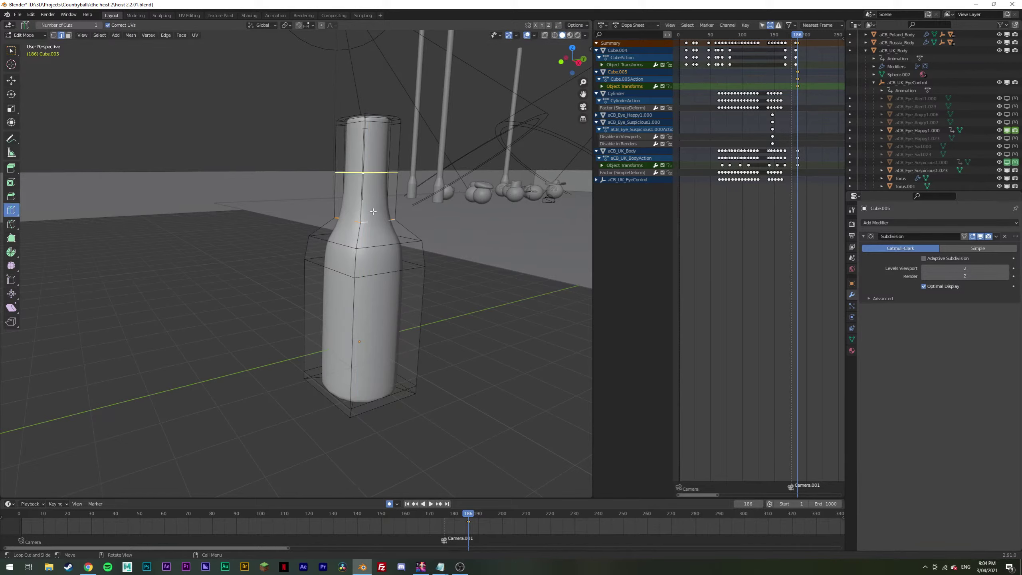
{"action": "left_click", "coordinate": [375, 174]}
{"action": "key", "text": "g"}
{"action": "key", "text": "z"}
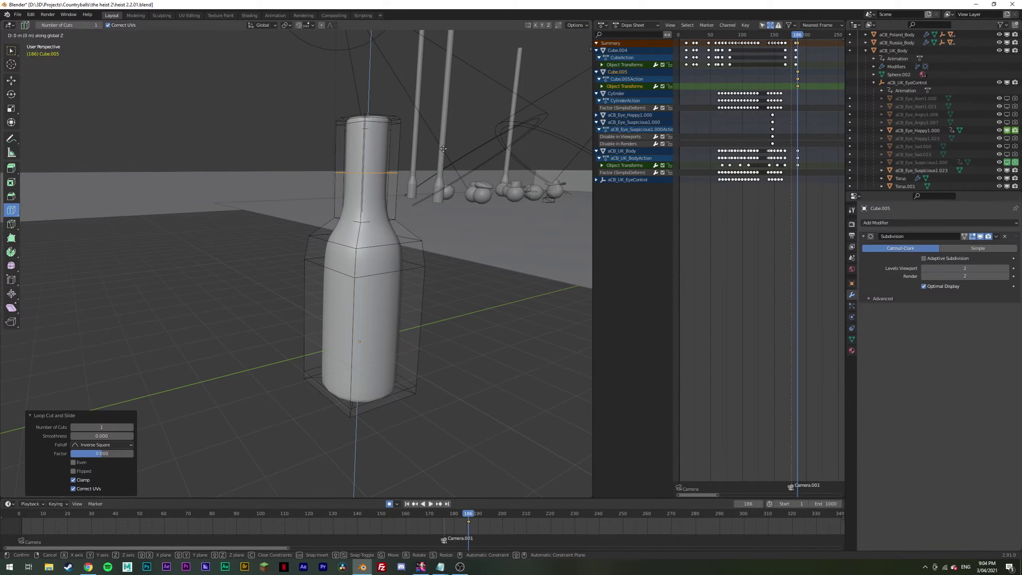
{"action": "left_click", "coordinate": [448, 174]}
{"action": "key", "text": "Tab"}
{"action": "middle_click_drag", "start_coordinate": [449, 174], "coordinate": [362, 258]}
{"action": "key", "text": "Tab"}
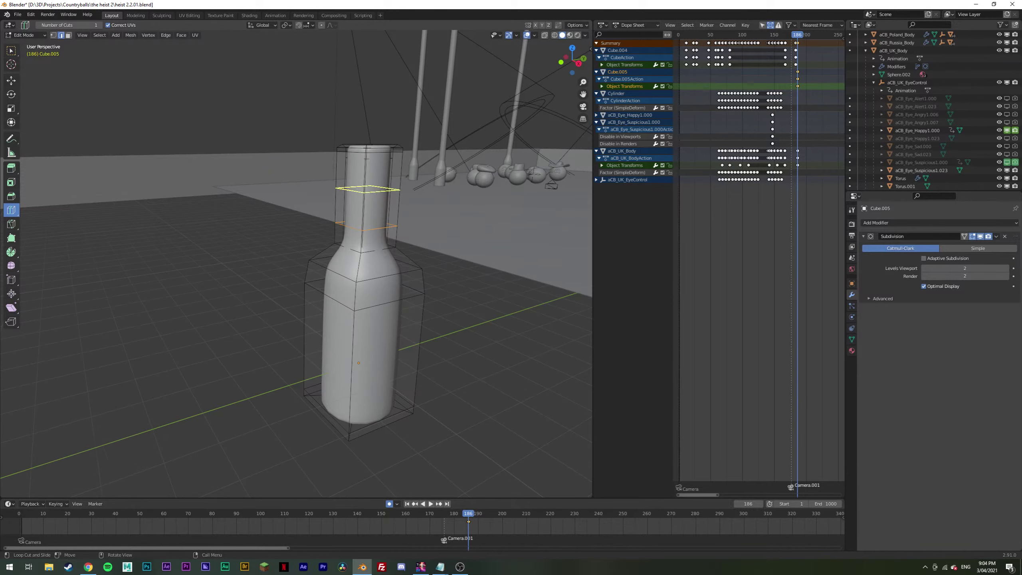
Step: Add another horizontal loop cut around the upper neck and raise it about 0.71 m along Z to just below the rim
{"action": "left_click", "coordinate": [377, 192]}
{"action": "key", "text": "g"}
{"action": "key", "text": "z"}
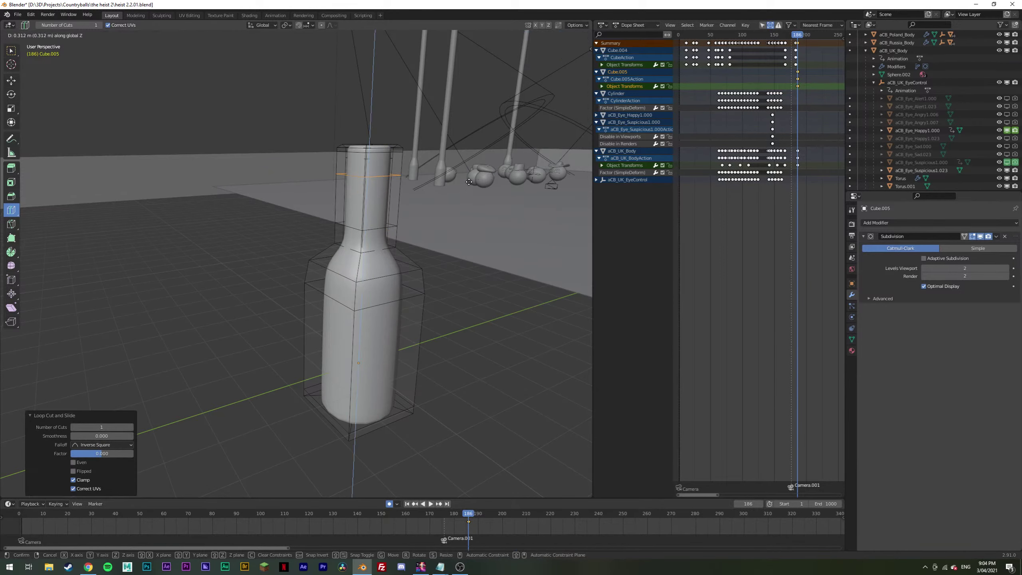
{"action": "left_click", "coordinate": [476, 164]}
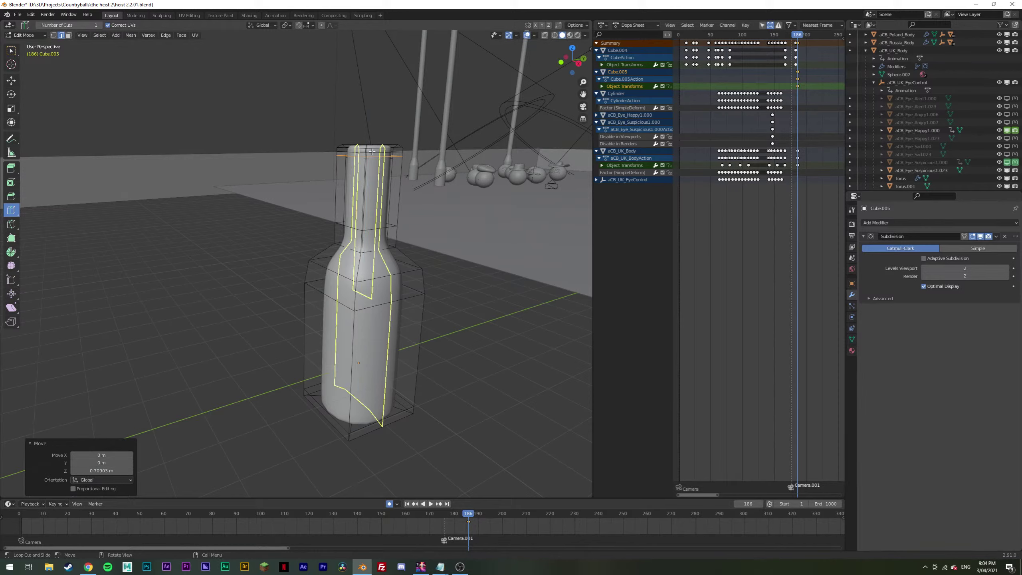
Step: Select the edge loop just below the bottle's rim and scale it to about 0.87
{"action": "key", "text": "w"}
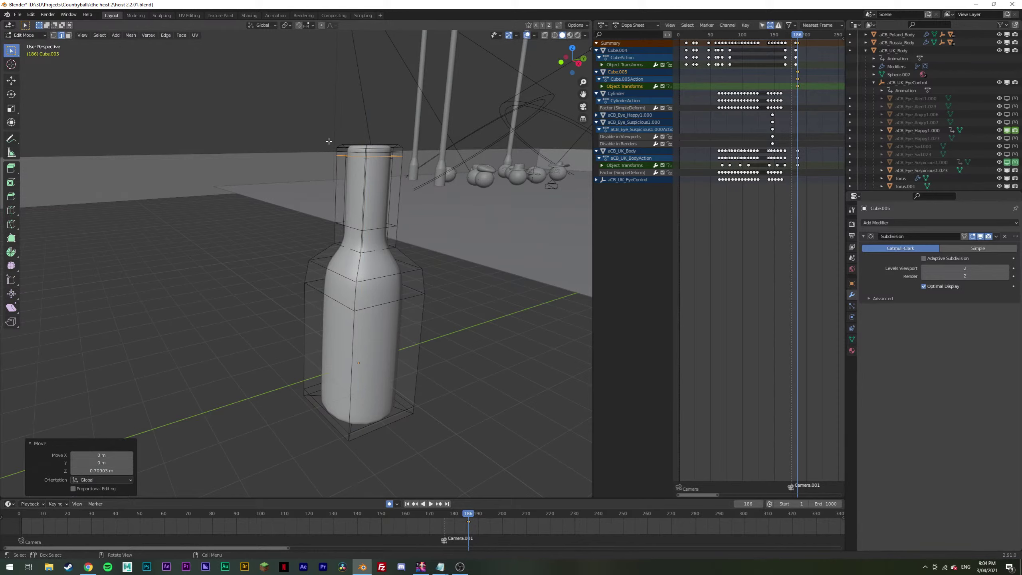
{"action": "left_click", "coordinate": [376, 150], "text": "alt"}
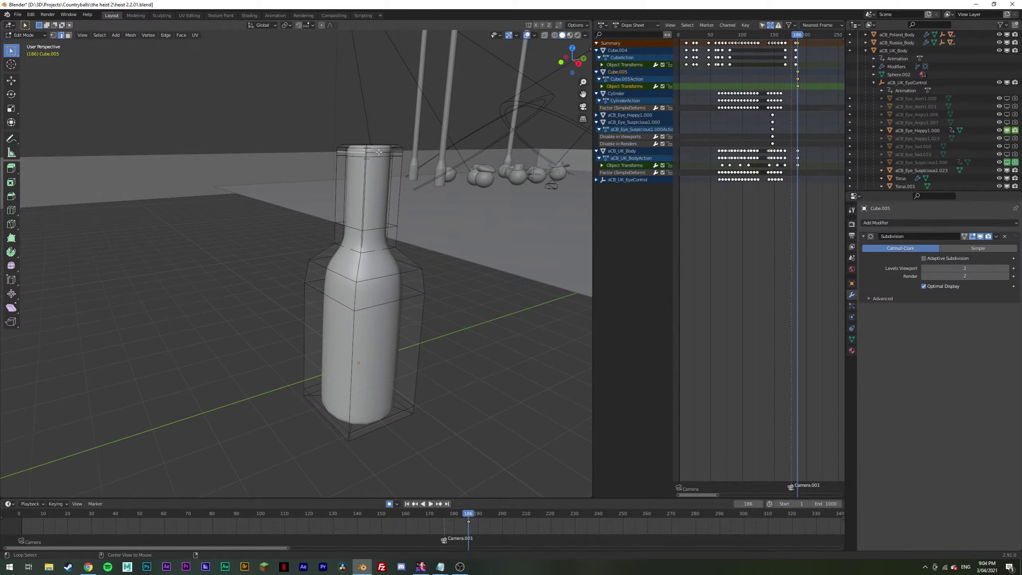
{"action": "key", "text": "s"}
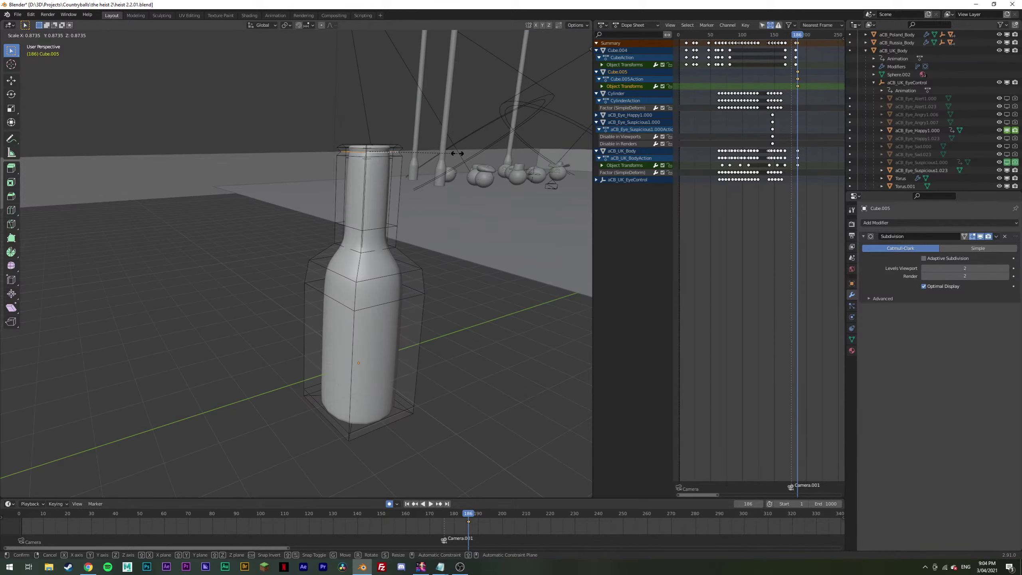
{"action": "left_click", "coordinate": [457, 153]}
{"action": "key", "text": "Tab"}
{"action": "middle_click_drag", "start_coordinate": [402, 189], "coordinate": [301, 184]}
{"action": "key", "text": "Tab"}
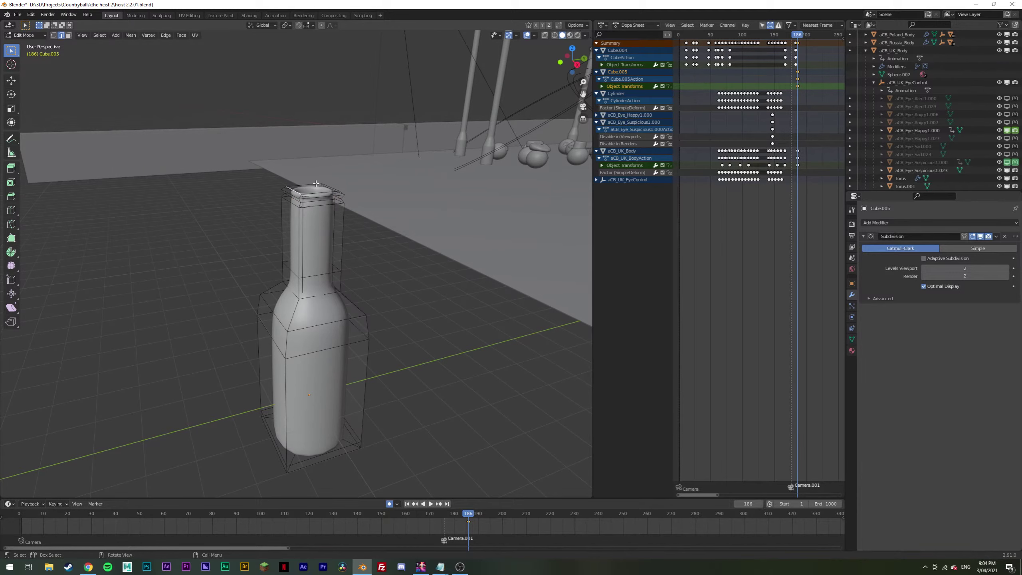
Step: Adjust the height of the bottle's top rim edge loop along Z and return to Object Mode
{"action": "middle_click_drag", "start_coordinate": [383, 190], "coordinate": [387, 185]}
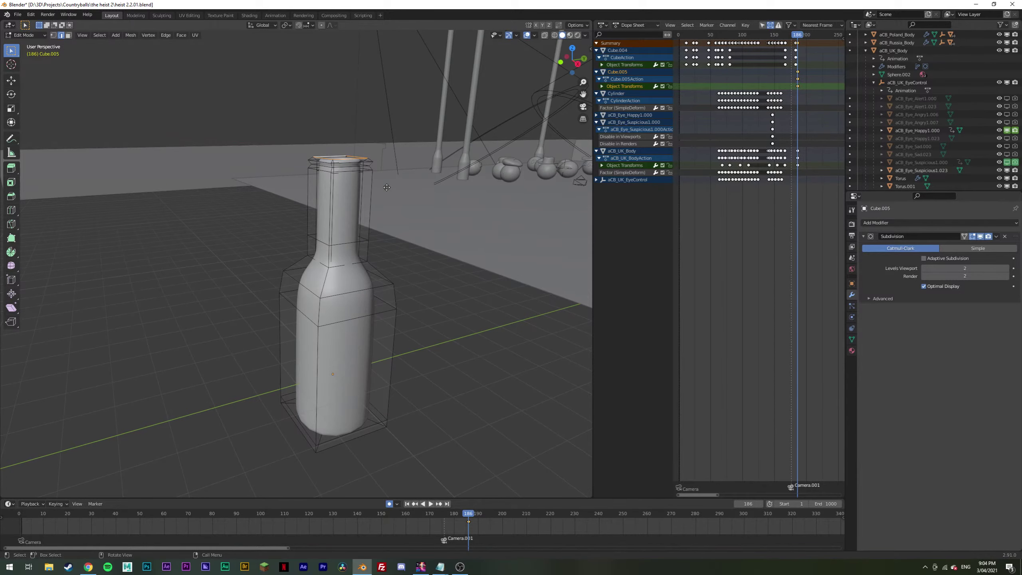
{"action": "key", "text": "g"}
{"action": "key", "text": "z"}
{"action": "left_click", "coordinate": [387, 185]}
{"action": "key", "text": "Tab"}
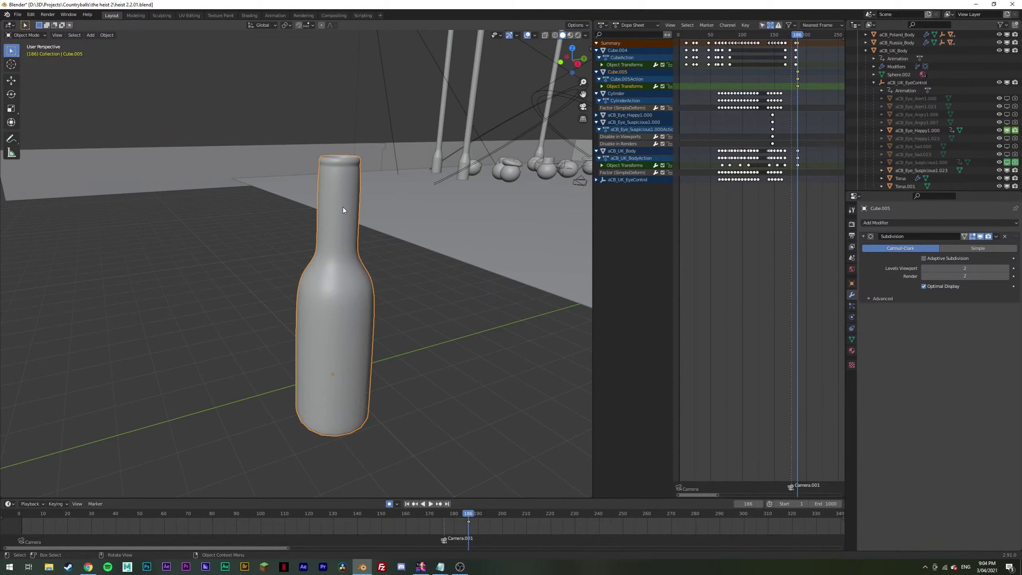
Step: Reopen the bottle in Edit Mode and switch to face selection
{"action": "scroll", "coordinate": [342, 212], "scroll_direction": "down", "scroll_amount": 5}
{"action": "middle_click_drag", "start_coordinate": [321, 266], "coordinate": [372, 255]}
{"action": "key", "text": "Tab"}
{"action": "scroll", "coordinate": [371, 255], "scroll_direction": "up", "scroll_amount": 3}
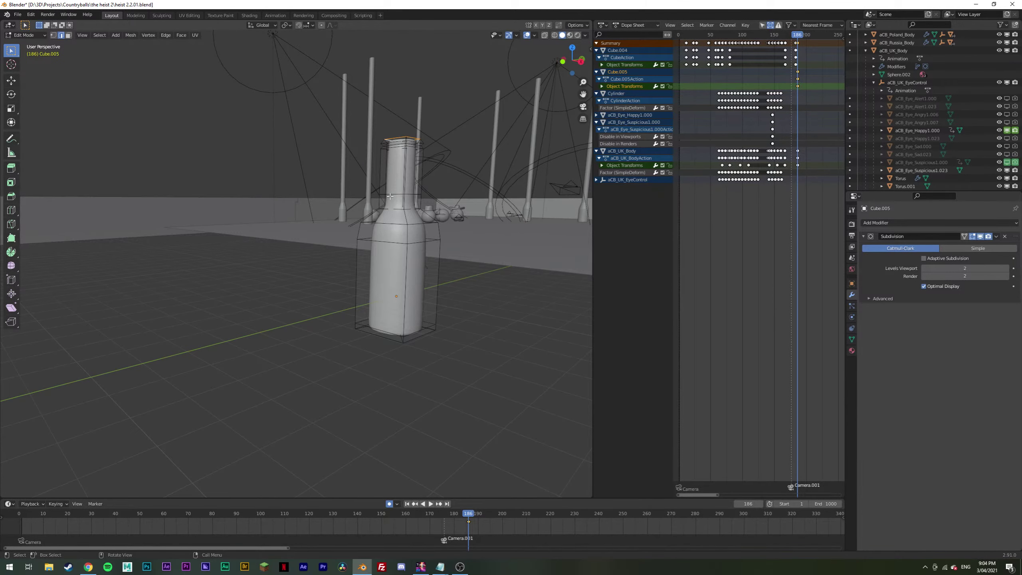
{"action": "middle_click_drag", "start_coordinate": [390, 196], "coordinate": [333, 152]}
{"action": "left_click", "coordinate": [68, 36]}
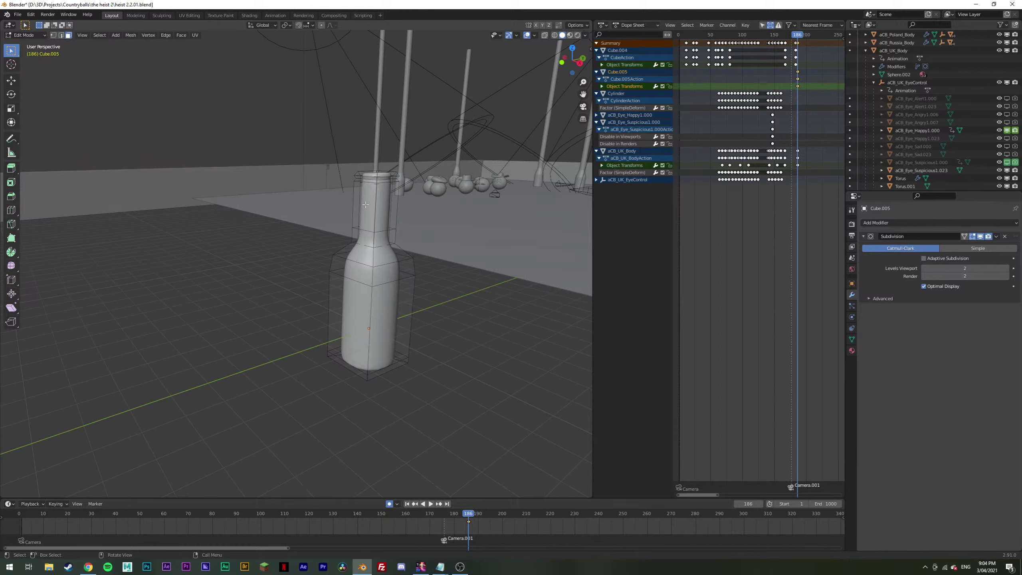
{"action": "left_click", "coordinate": [374, 237]}
{"action": "left_click", "coordinate": [385, 229], "text": "alt"}
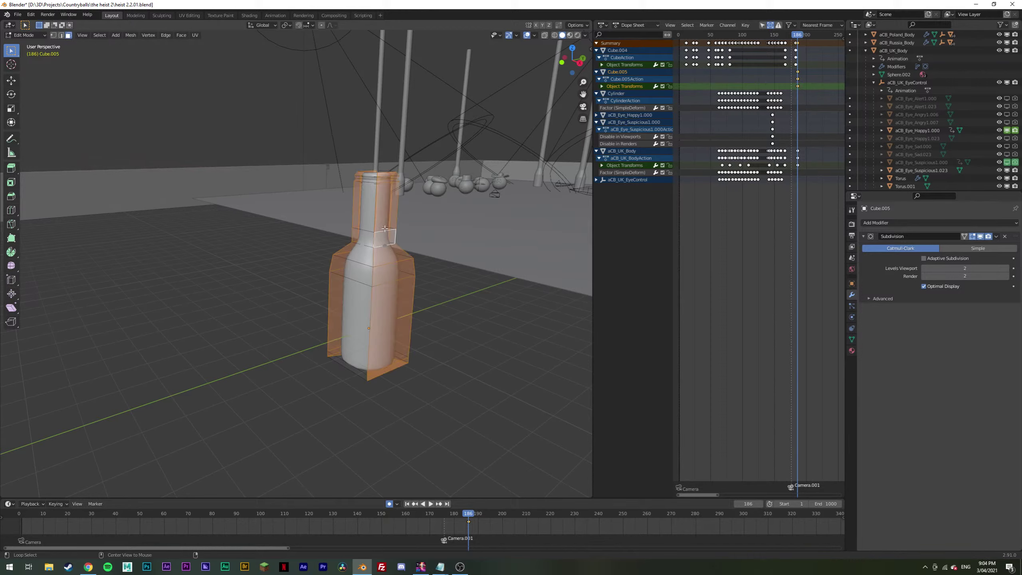
{"action": "left_click", "coordinate": [372, 236]}
{"action": "left_click", "coordinate": [366, 237], "text": "shift"}
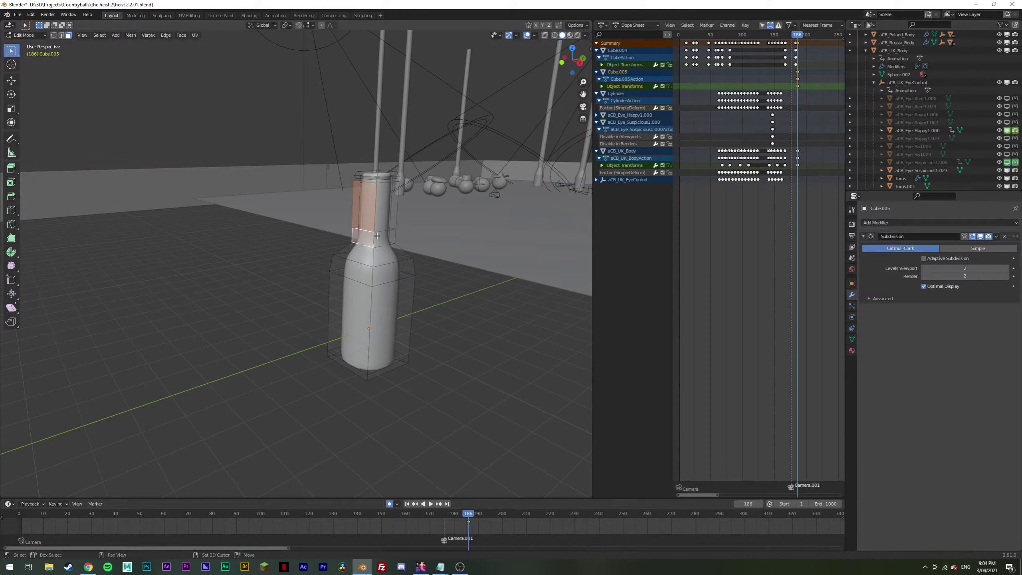
{"action": "left_click", "coordinate": [381, 237], "text": "shift"}
{"action": "left_click", "coordinate": [386, 218], "text": "shift"}
{"action": "middle_click_drag", "start_coordinate": [358, 221], "coordinate": [296, 217]}
Step: Turn on X-ray, box-select all of the neck's faces and scale them down slightly to slim the neck
{"action": "left_click", "coordinate": [545, 36]}
{"action": "left_click_drag", "start_coordinate": [187, 114], "coordinate": [378, 224]}
{"action": "middle_click_drag", "start_coordinate": [378, 224], "coordinate": [388, 212]}
{"action": "key", "text": "s"}
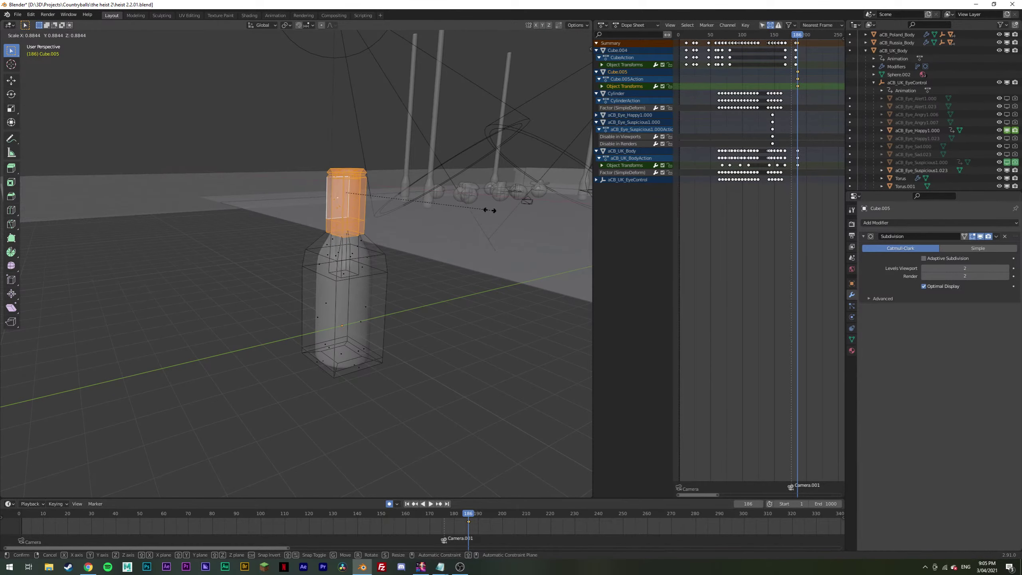
{"action": "left_click", "coordinate": [498, 205]}
Step: Return to Object Mode, turn X-ray off and keep the bottle selected
{"action": "key", "text": "Tab"}
{"action": "middle_click_drag", "start_coordinate": [422, 232], "coordinate": [404, 230]}
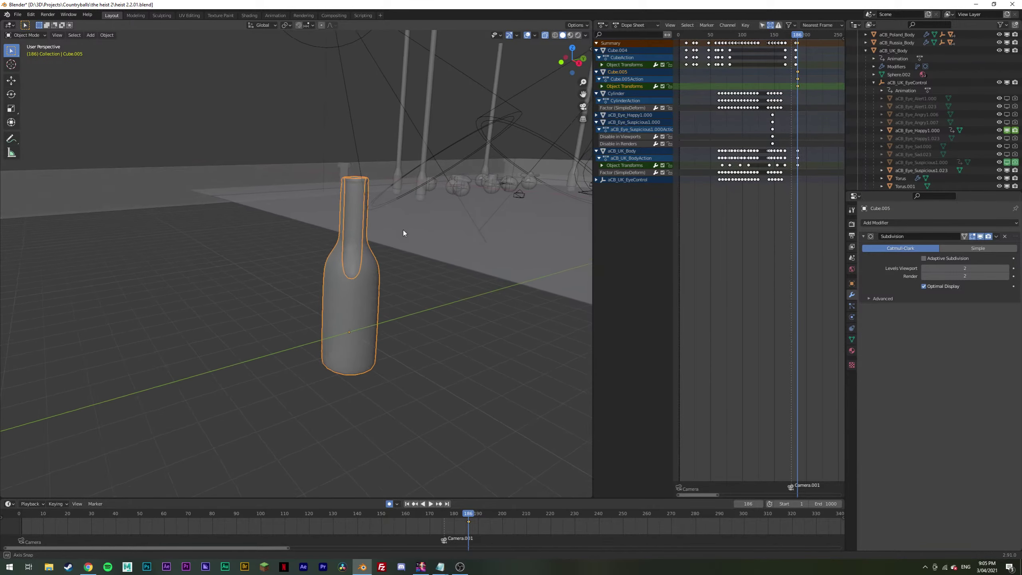
{"action": "left_click", "coordinate": [545, 35]}
{"action": "left_click", "coordinate": [545, 36]}
{"action": "middle_click_drag", "start_coordinate": [424, 313], "coordinate": [350, 289]}
{"action": "left_click", "coordinate": [351, 289]}
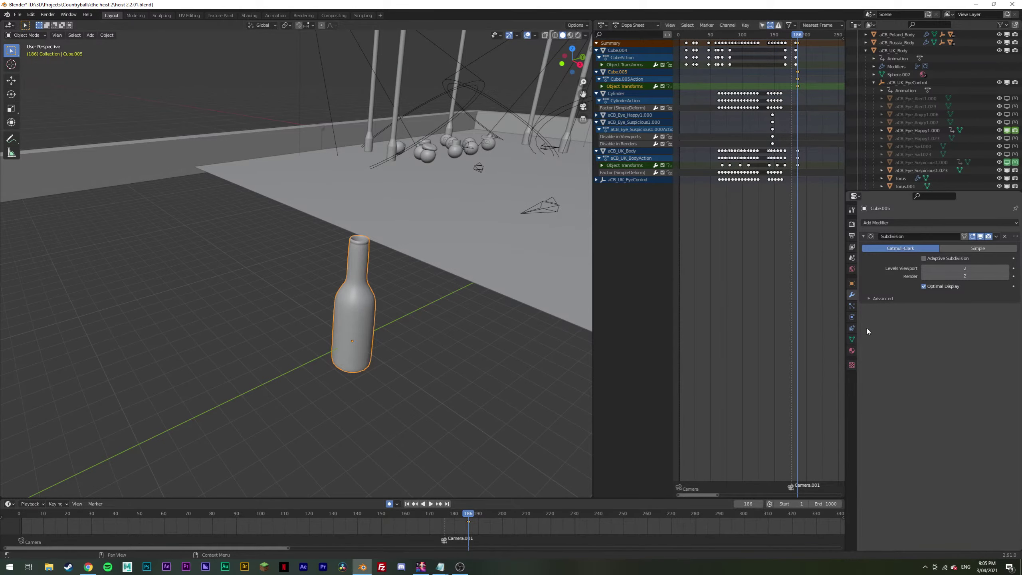
Step: Create a new material for the bottle, set Metallic to 1.000 and preview it briefly in the rendered view
{"action": "left_click", "coordinate": [853, 351]}
{"action": "left_click", "coordinate": [912, 249]}
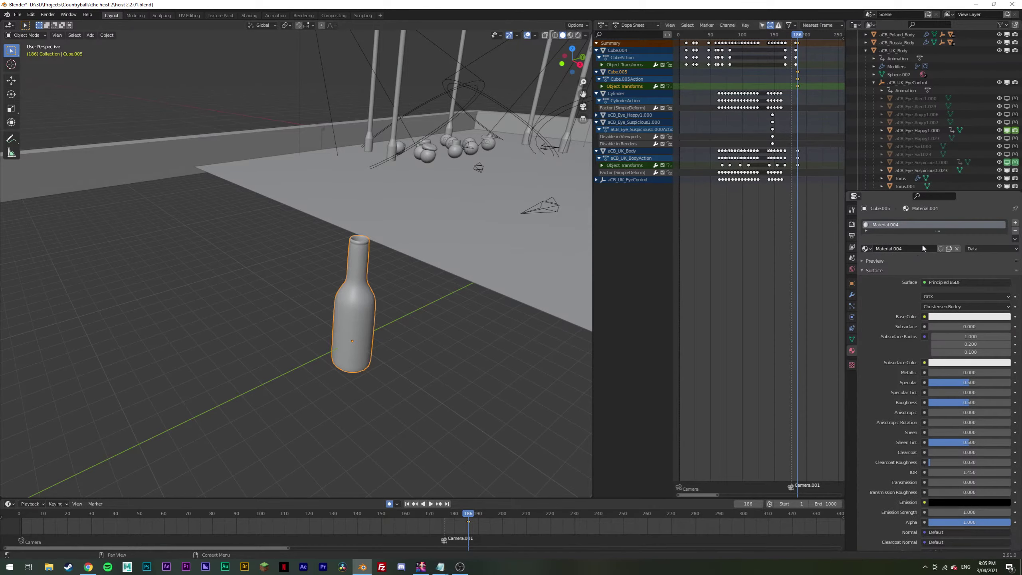
{"action": "left_click_drag", "start_coordinate": [963, 373], "coordinate": [1010, 373]}
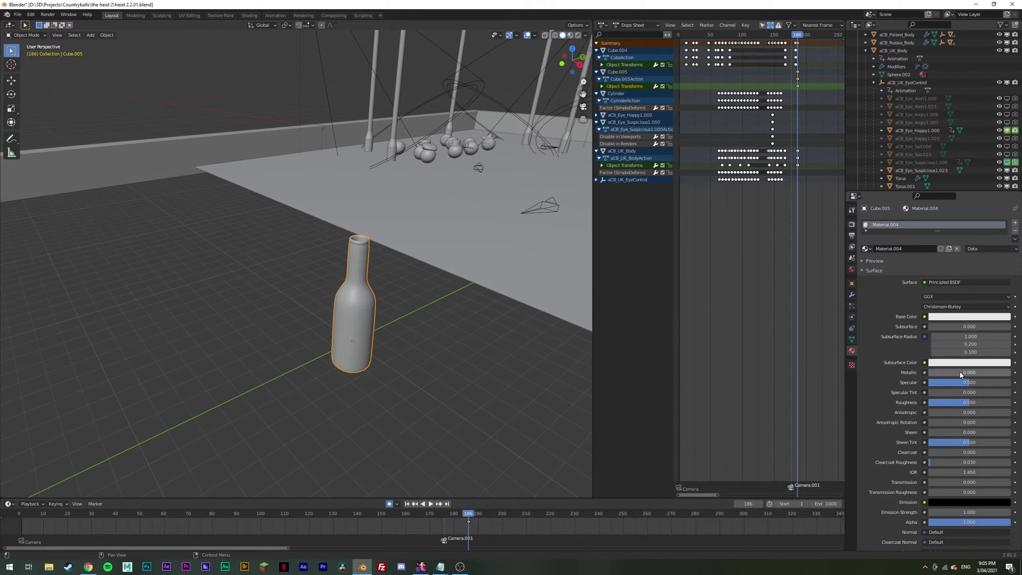
{"action": "left_click", "coordinate": [578, 35]}
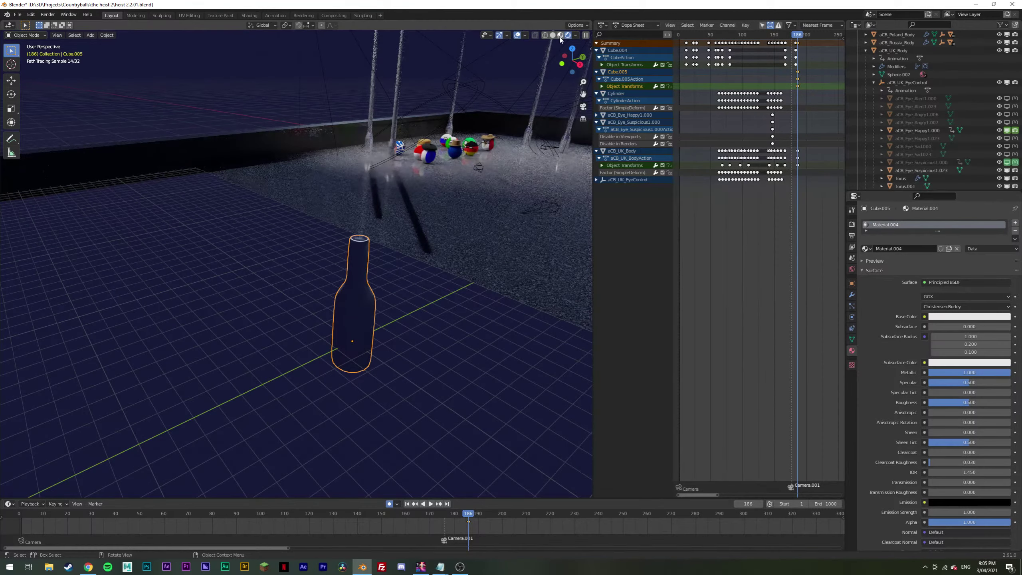
{"action": "left_click", "coordinate": [553, 35]}
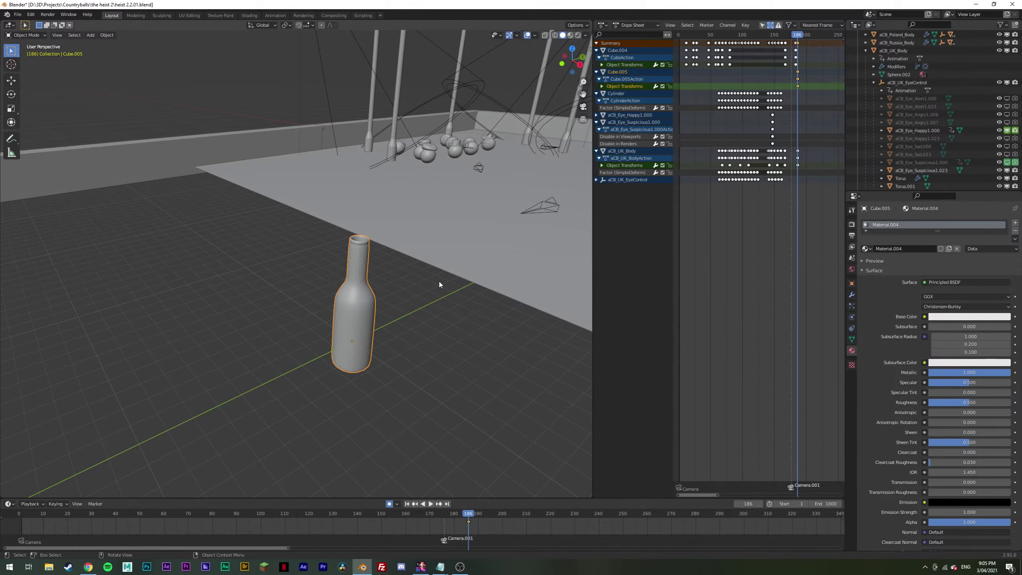
Step: In top view, move the bottle about -26.1 m in X and 45.4 m in Y, in among the characters
{"action": "key", "text": "KP_7"}
{"action": "scroll", "coordinate": [442, 274], "scroll_direction": "down", "scroll_amount": 6}
{"action": "scroll", "coordinate": [444, 269], "scroll_direction": "down", "scroll_amount": 1}
{"action": "key", "text": "g"}
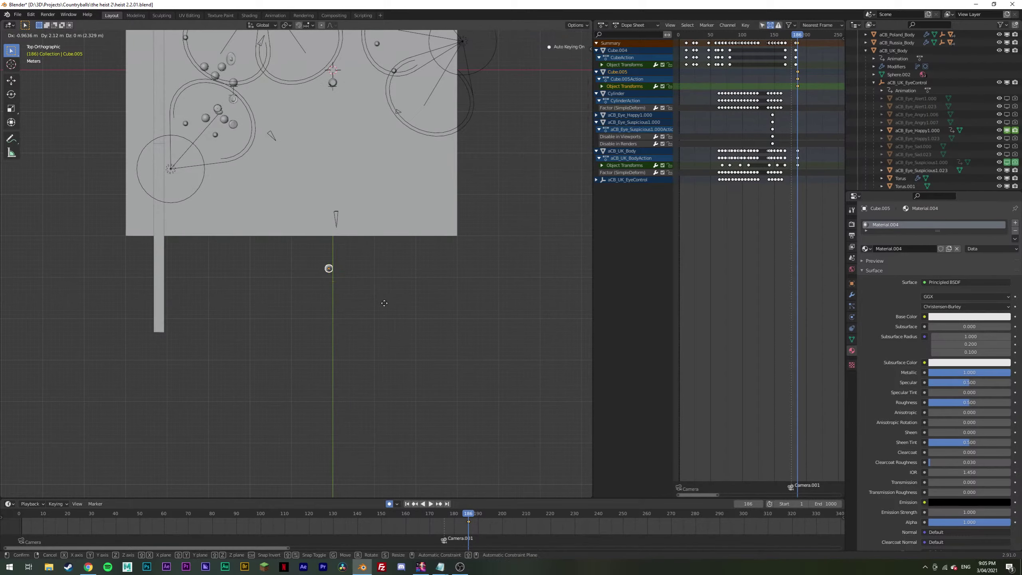
{"action": "left_click", "coordinate": [283, 136]}
Step: Scale the bottle down to 0.288 so it fits beside the characters
{"action": "scroll", "coordinate": [309, 172], "scroll_direction": "up", "scroll_amount": 8}
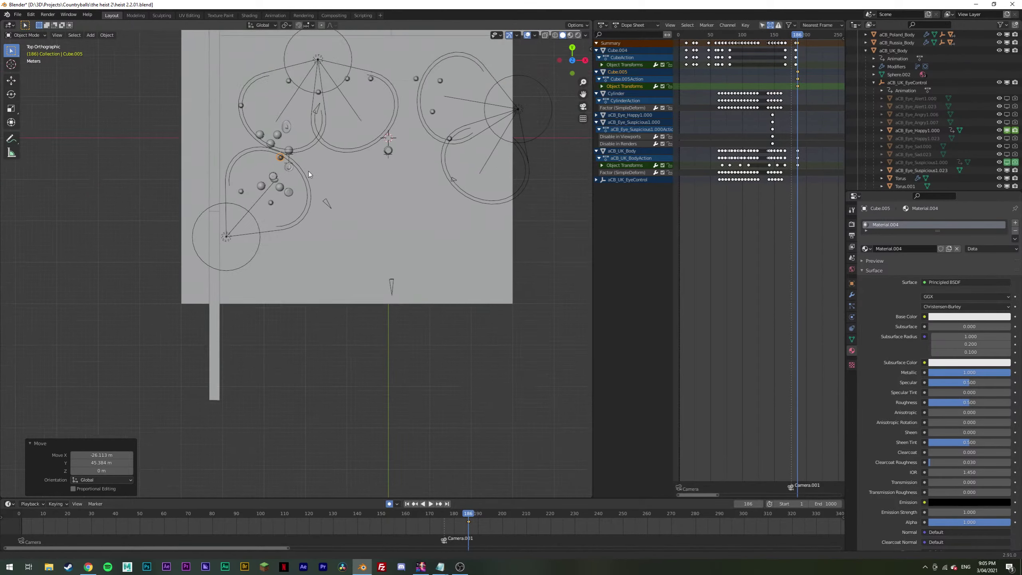
{"action": "middle_click_drag", "start_coordinate": [407, 164], "coordinate": [294, 256]}
{"action": "key", "text": "s"}
{"action": "left_click", "coordinate": [303, 236]}
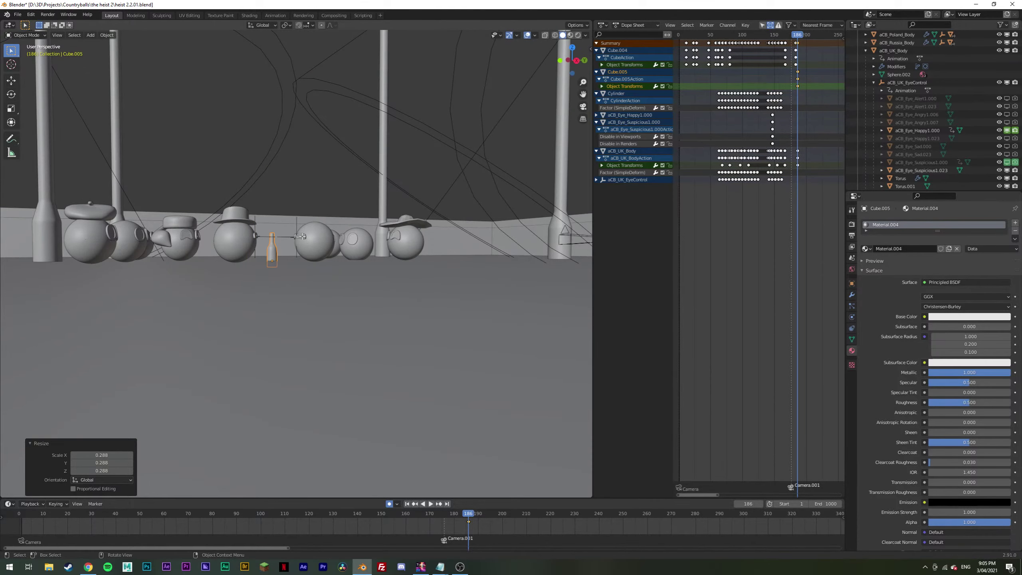
Step: In Edit Mode, raise the whole bottle mesh about 0.34 m along Z so it stands on the ground
{"action": "key", "text": "Tab"}
{"action": "key", "text": "g"}
{"action": "key", "text": "z"}
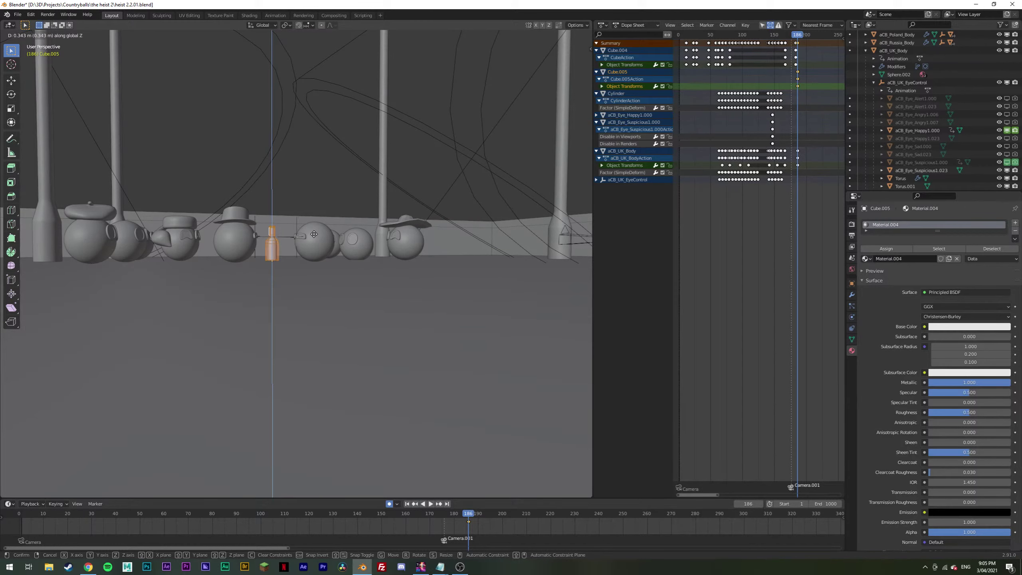
{"action": "left_click", "coordinate": [314, 234]}
{"action": "key", "text": "Tab"}
Step: Scale the bottle down further to about 0.72 between the two facing characters
{"action": "mouse_move", "coordinate": [289, 254]}
{"action": "middle_mouse_down"}
{"action": "mouse_move", "coordinate": [287, 280]}
{"action": "mouse_move", "coordinate": [289, 257]}
{"action": "mouse_move", "coordinate": [272, 247]}
{"action": "middle_mouse_up"}
{"action": "key", "text": "s"}
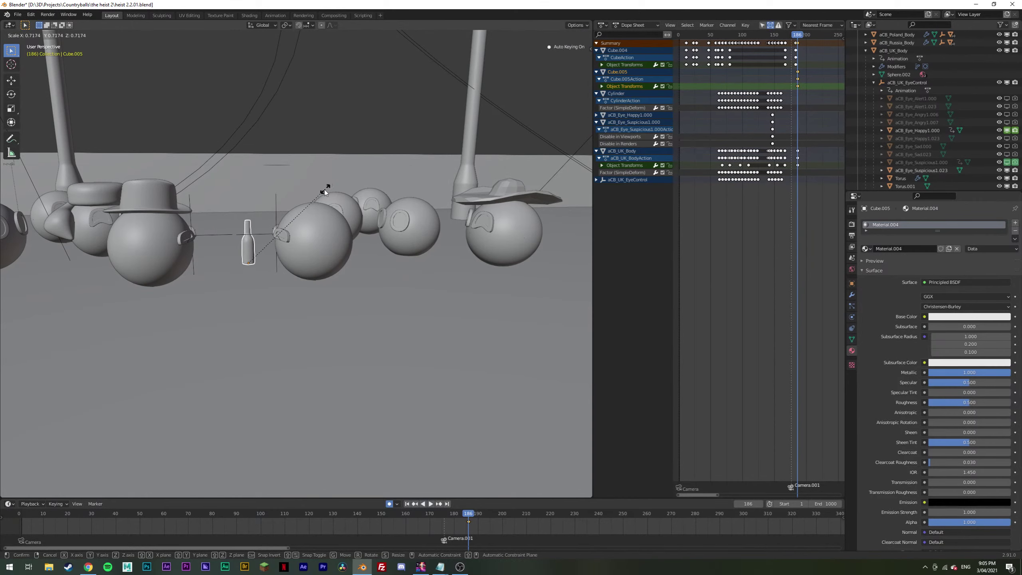
{"action": "left_click", "coordinate": [325, 191]}
{"action": "middle_click_drag", "start_coordinate": [325, 191], "coordinate": [492, 156]}
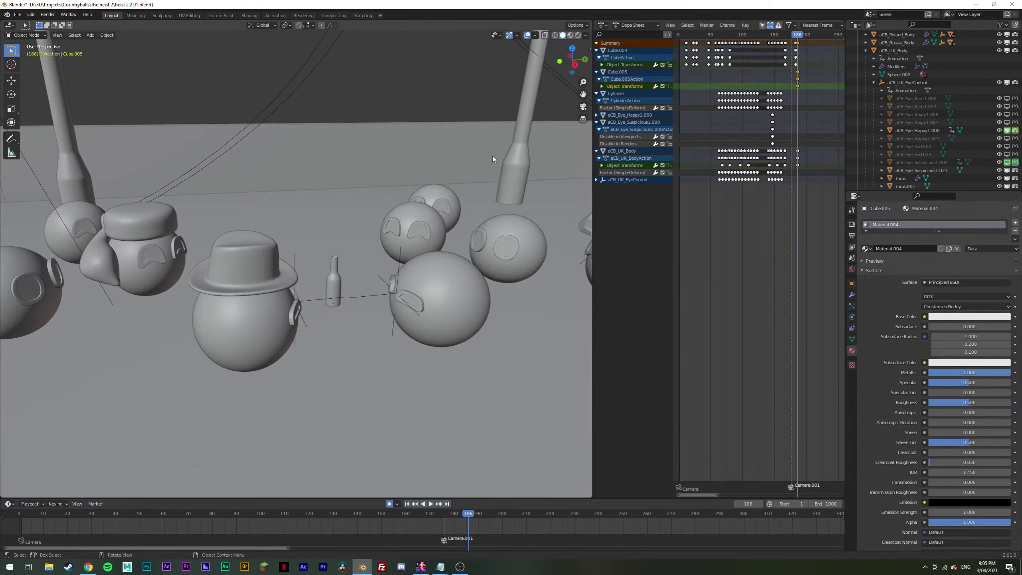
Step: Show the scene in the rendered view and set the bottle material's Roughness to about 0.258
{"action": "left_click", "coordinate": [577, 35]}
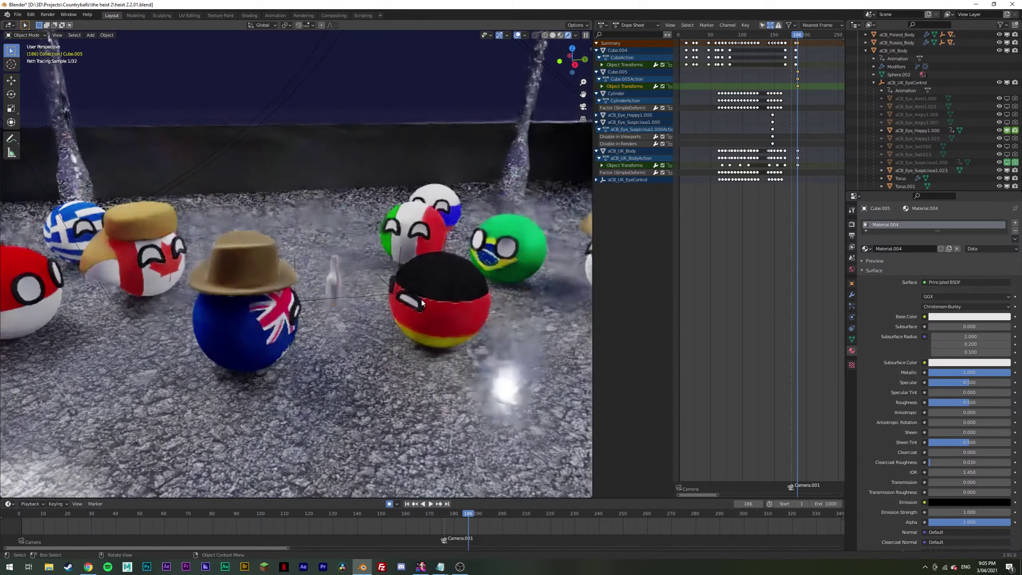
{"action": "scroll", "coordinate": [337, 296], "scroll_direction": "up", "scroll_amount": 2}
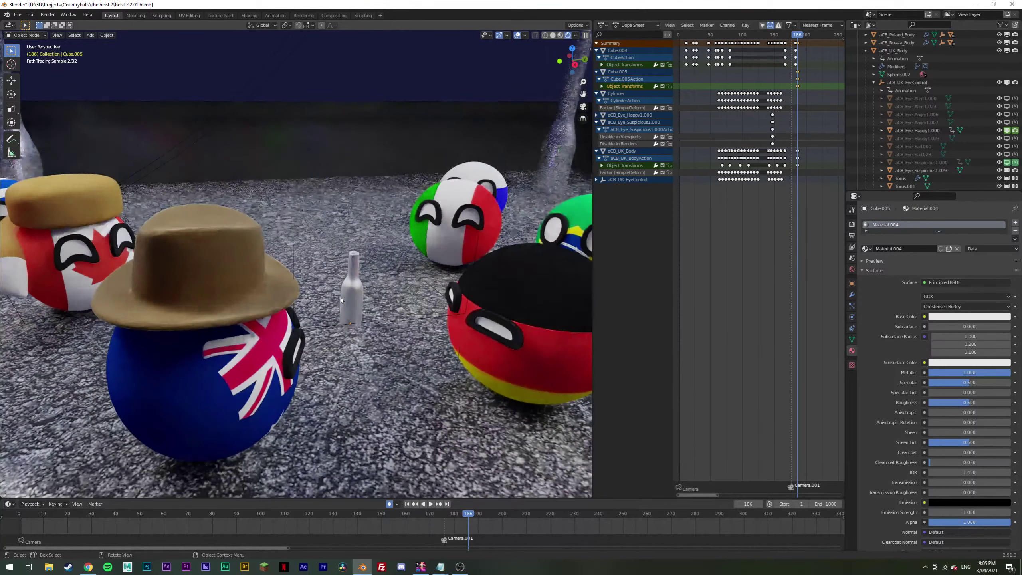
{"action": "scroll", "coordinate": [334, 293], "scroll_direction": "up", "scroll_amount": 3}
{"action": "left_click", "coordinate": [333, 292]}
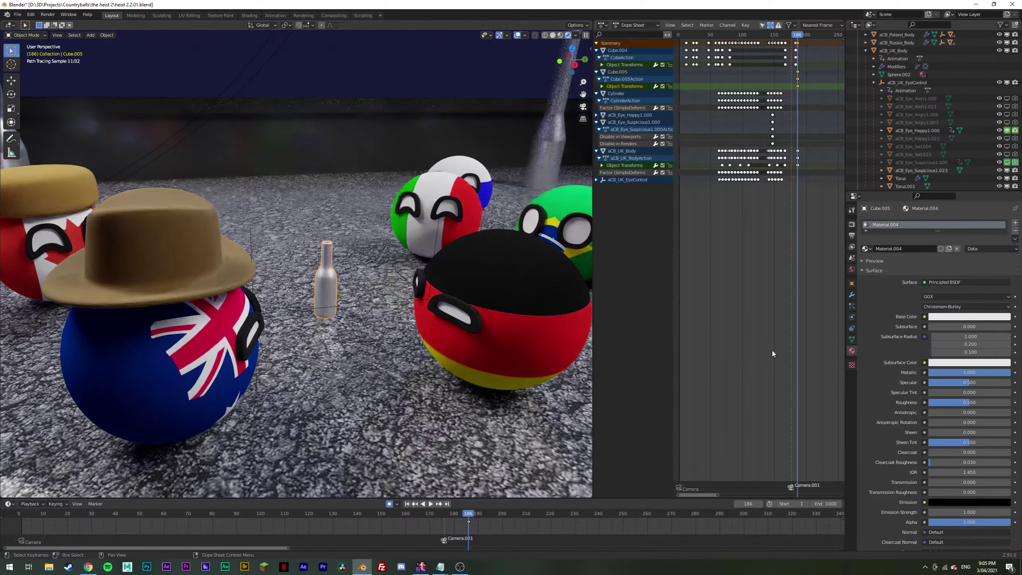
{"action": "left_click_drag", "start_coordinate": [965, 404], "coordinate": [946, 405]}
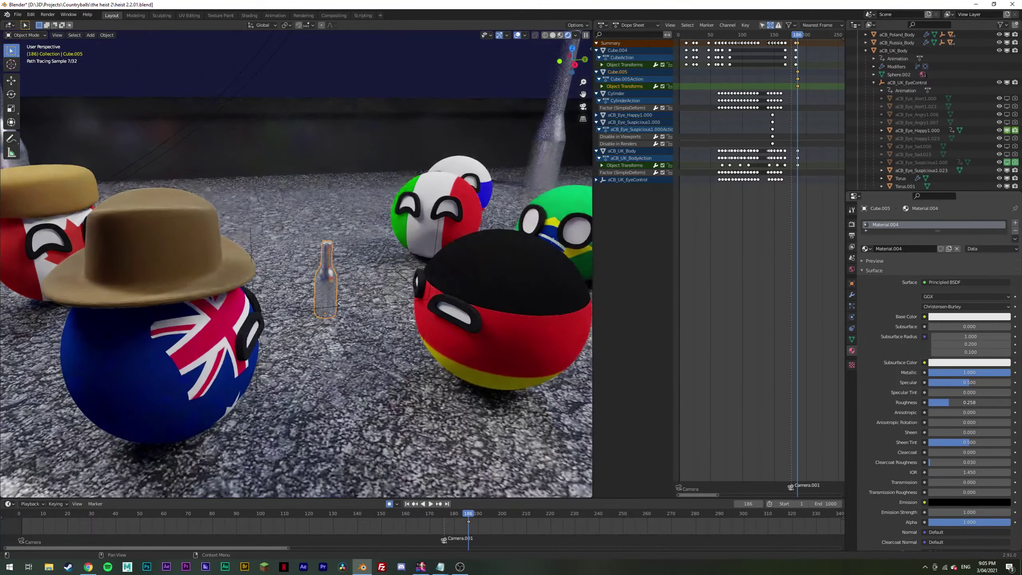
Step: Set the bottle material's Base Color to a slightly darkened green and check it in the rendered view
{"action": "left_click", "coordinate": [961, 318]}
{"action": "left_click", "coordinate": [958, 223]}
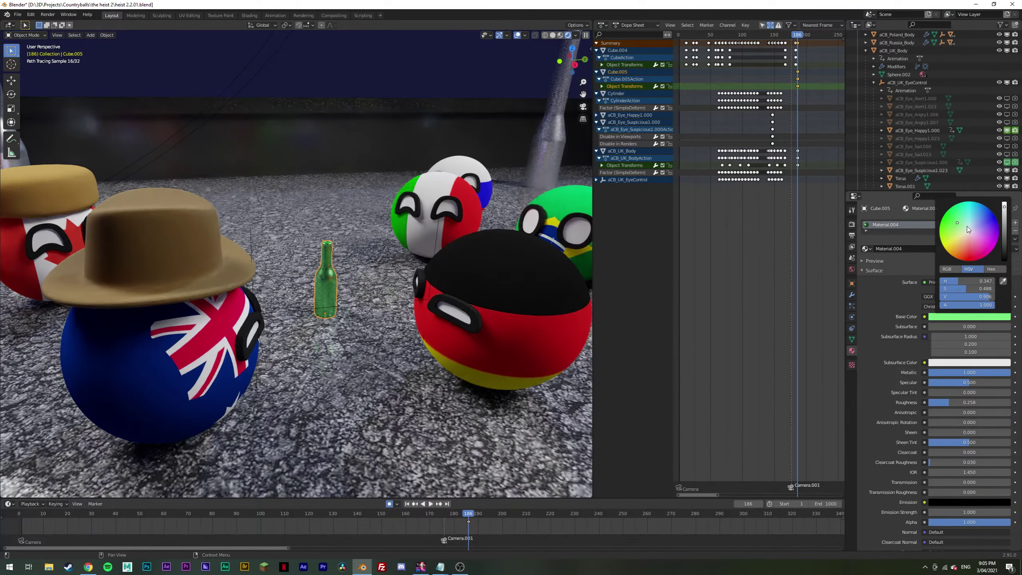
{"action": "left_click_drag", "start_coordinate": [957, 222], "coordinate": [992, 215]}
{"action": "left_click", "coordinate": [1006, 231]}
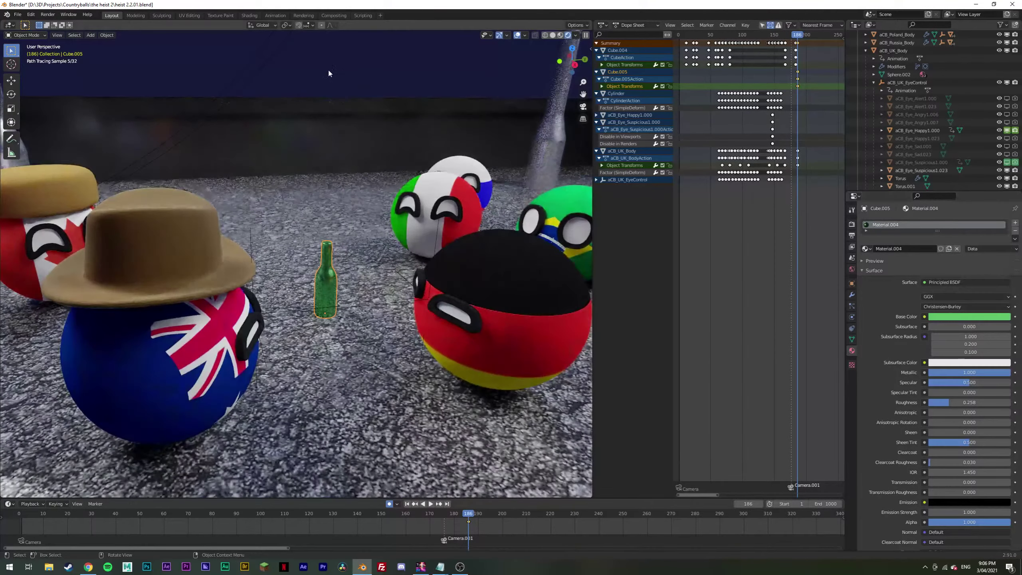
{"action": "middle_click_drag", "start_coordinate": [354, 330], "coordinate": [364, 341]}
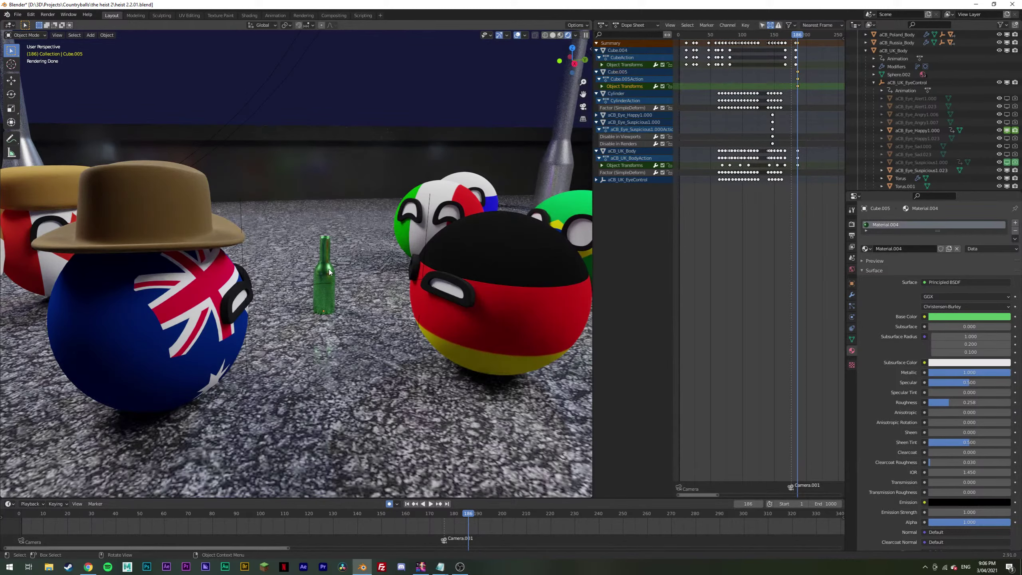
Step: Examine the bottle's green material in the rendered view, along with its remaining surface settings
{"action": "left_click", "coordinate": [321, 246]}
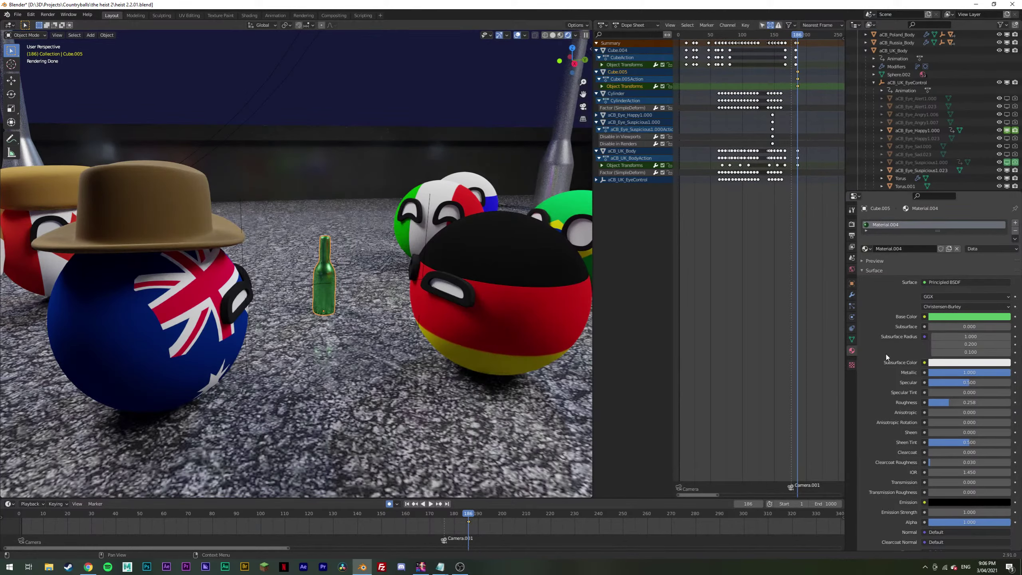
{"action": "scroll", "coordinate": [895, 353], "scroll_direction": "down", "scroll_amount": 5}
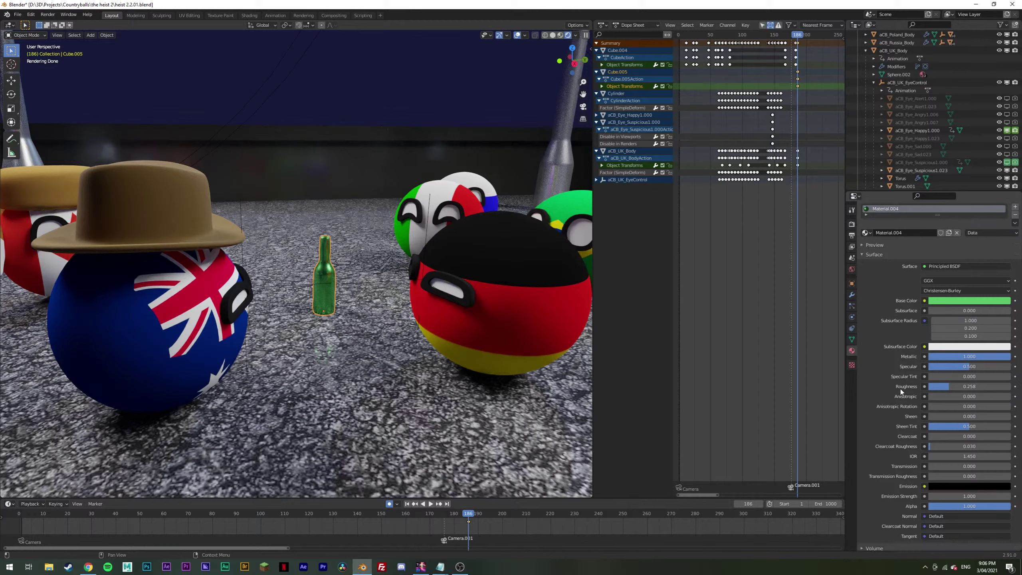
{"action": "scroll", "coordinate": [902, 393], "scroll_direction": "down", "scroll_amount": 4}
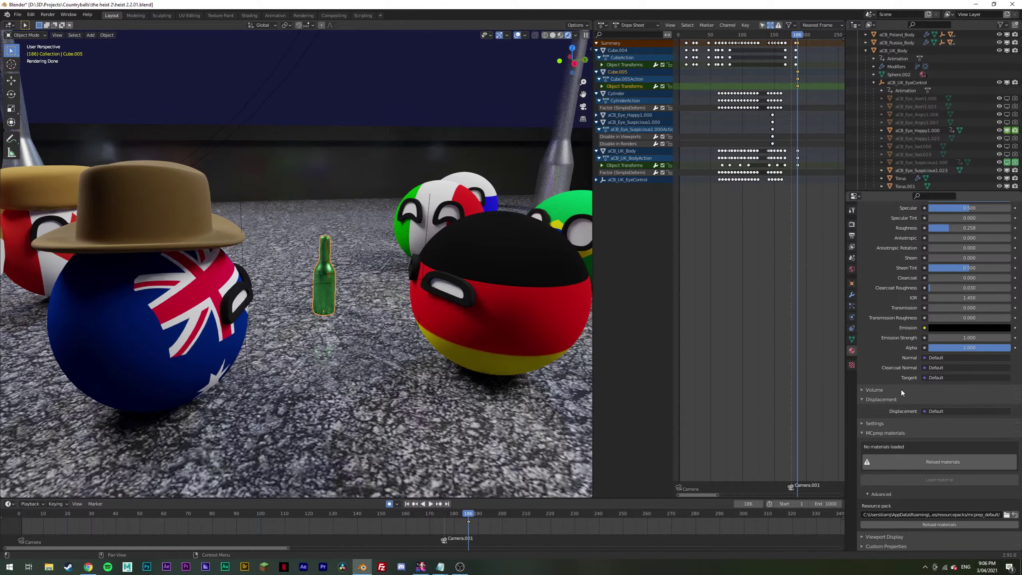
{"action": "left_click", "coordinate": [350, 273]}
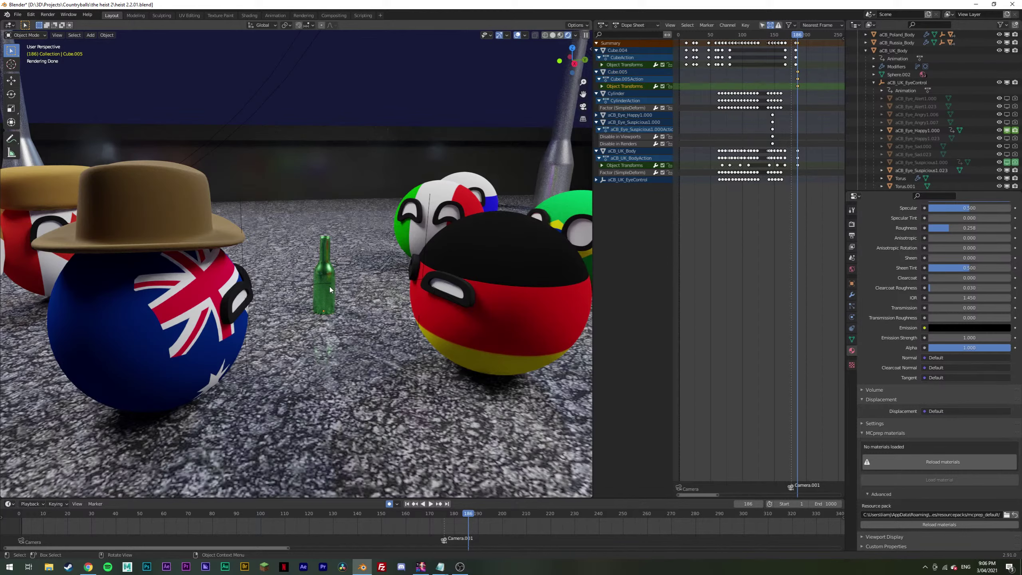
{"action": "left_click", "coordinate": [328, 260]}
{"action": "scroll", "coordinate": [333, 297], "scroll_direction": "up", "scroll_amount": 2}
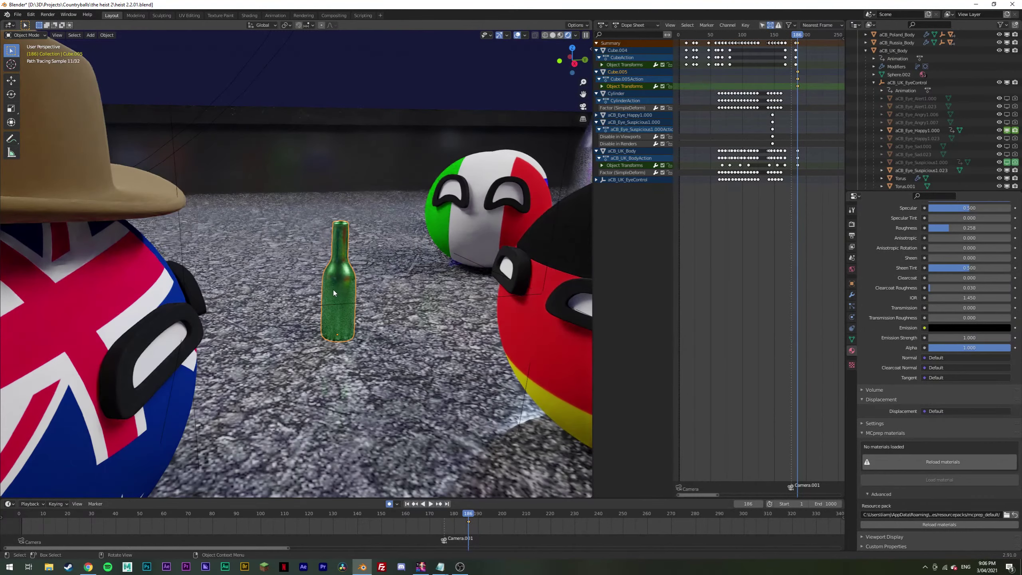
{"action": "scroll", "coordinate": [334, 292], "scroll_direction": "down", "scroll_amount": 5}
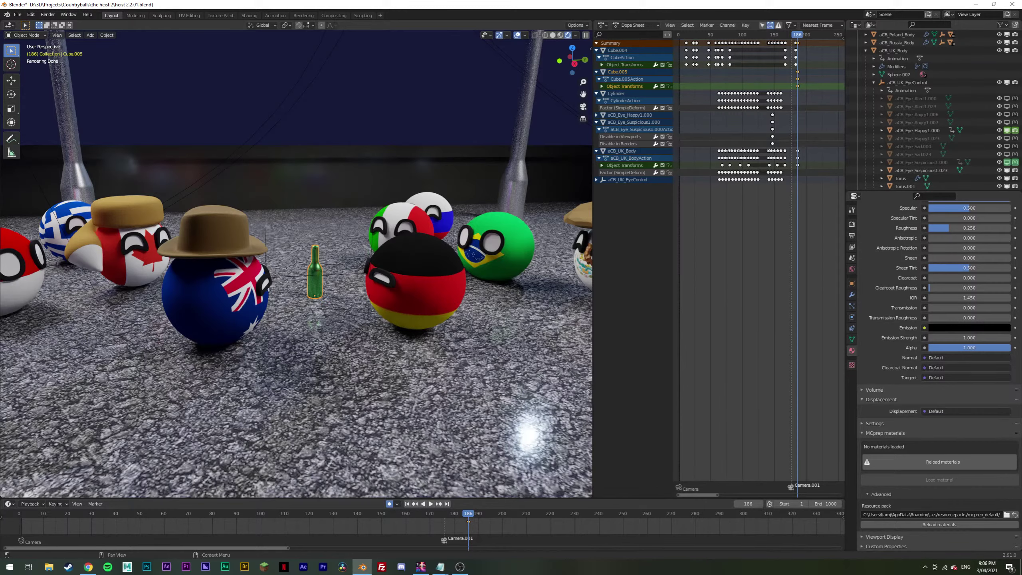
{"action": "mouse_move", "coordinate": [451, 226]}
{"action": "middle_mouse_down"}
{"action": "mouse_move", "coordinate": [436, 200]}
{"action": "mouse_move", "coordinate": [452, 224]}
{"action": "middle_mouse_up"}
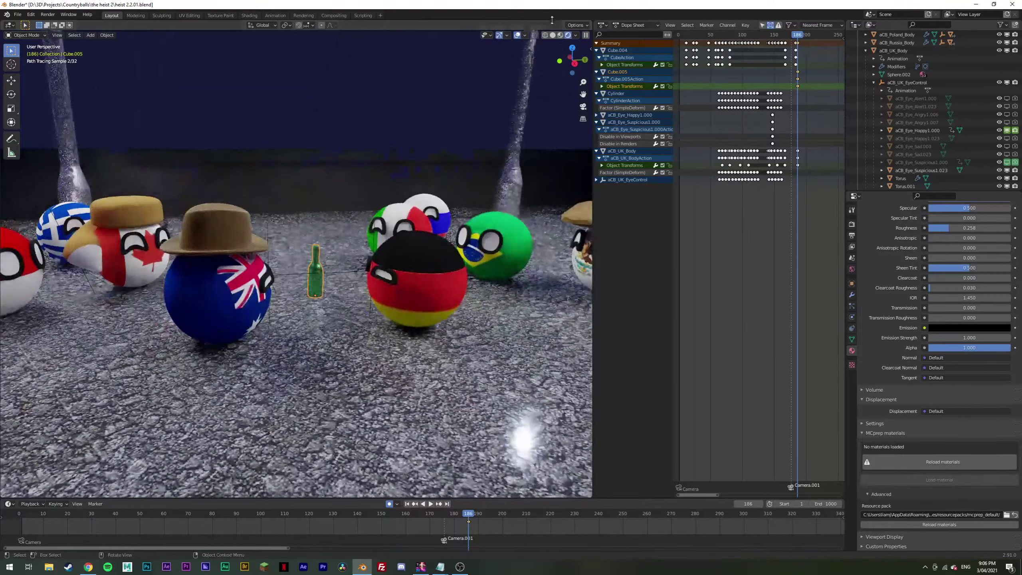
Step: Show the scene in solid shading and scale the bottle down to 0.932
{"action": "left_click", "coordinate": [553, 35]}
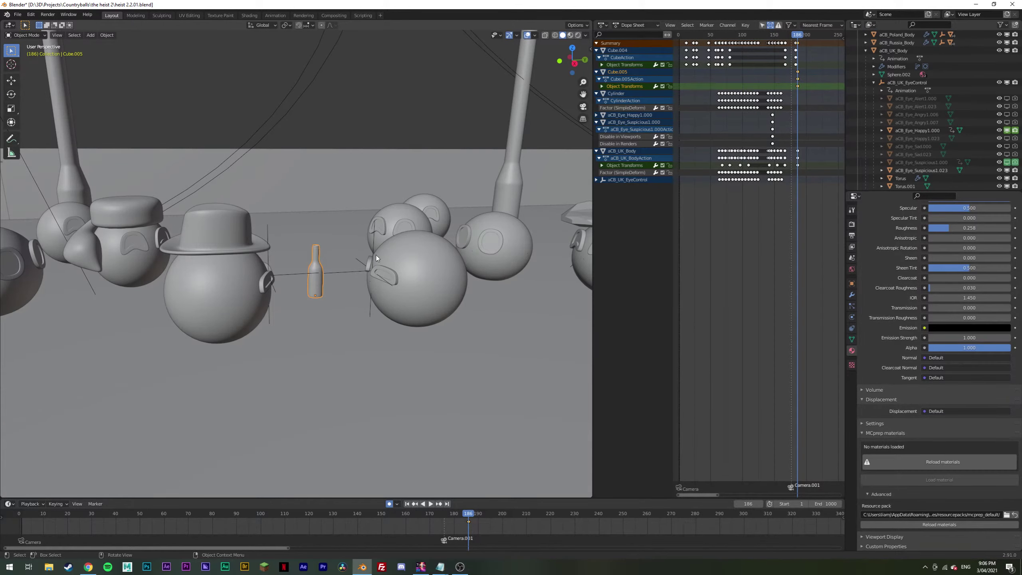
{"action": "middle_click_drag", "start_coordinate": [376, 257], "coordinate": [390, 281]}
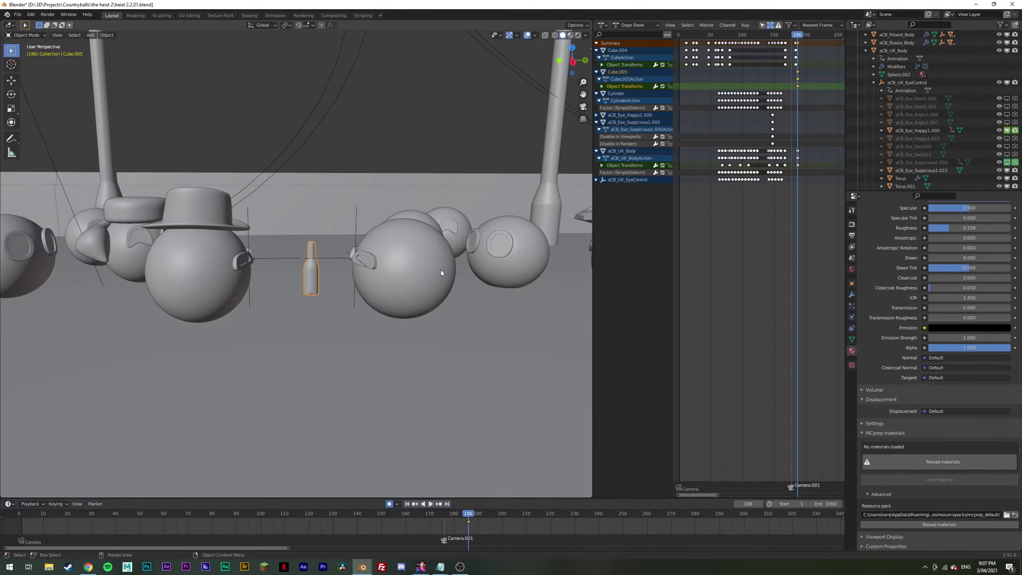
{"action": "middle_click_drag", "start_coordinate": [386, 306], "coordinate": [405, 293]}
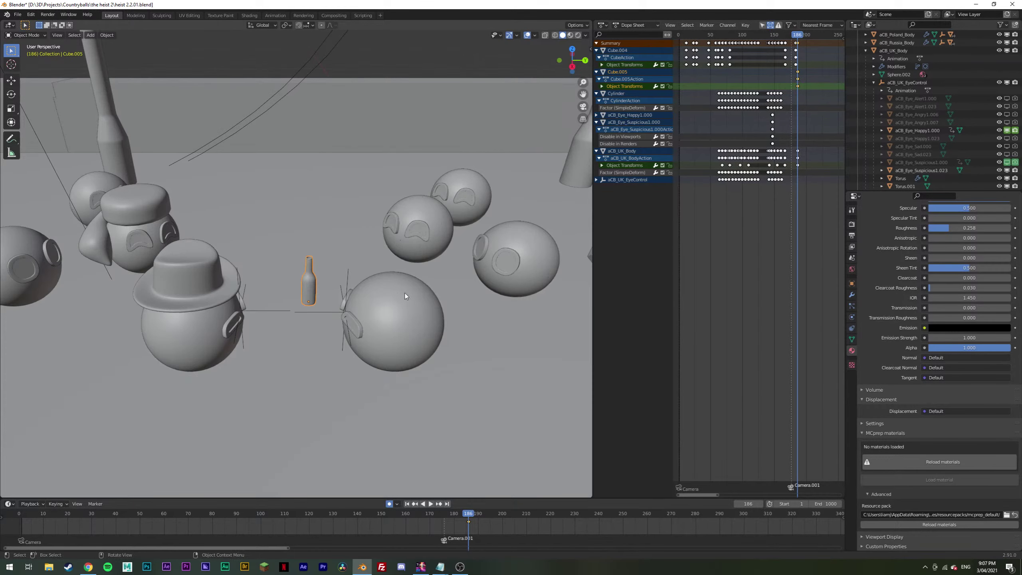
{"action": "key", "text": "s"}
{"action": "left_click", "coordinate": [415, 285]}
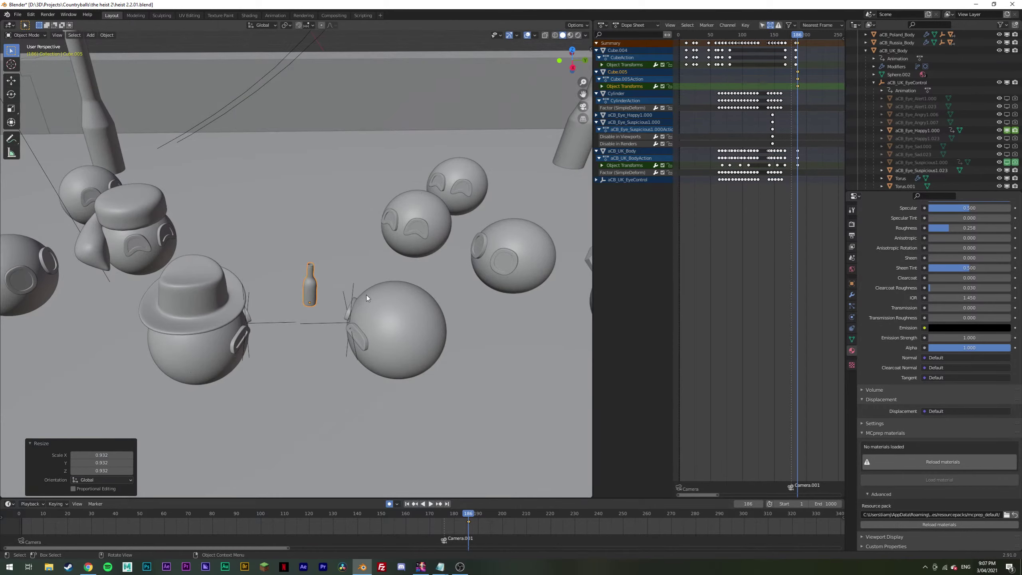
Step: From the top view, duplicate the bottle seven times, scattering the copies beside the hatless facing character
{"action": "key", "text": "KP_7"}
{"action": "key", "text": "shift+d"}
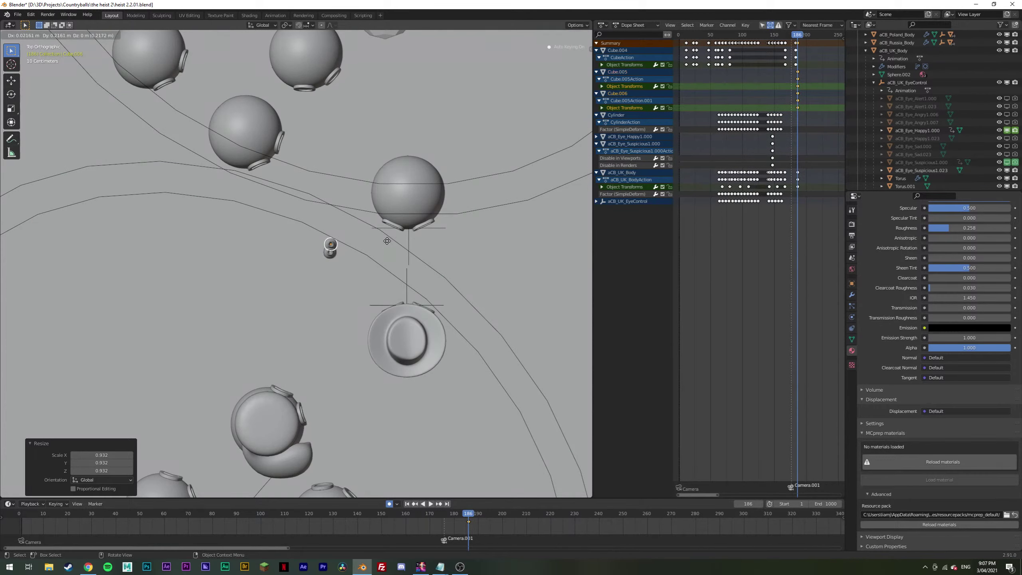
{"action": "left_click", "coordinate": [394, 226]}
{"action": "key", "text": "shift+d"}
{"action": "left_click", "coordinate": [369, 226]}
{"action": "key", "text": "shift+d"}
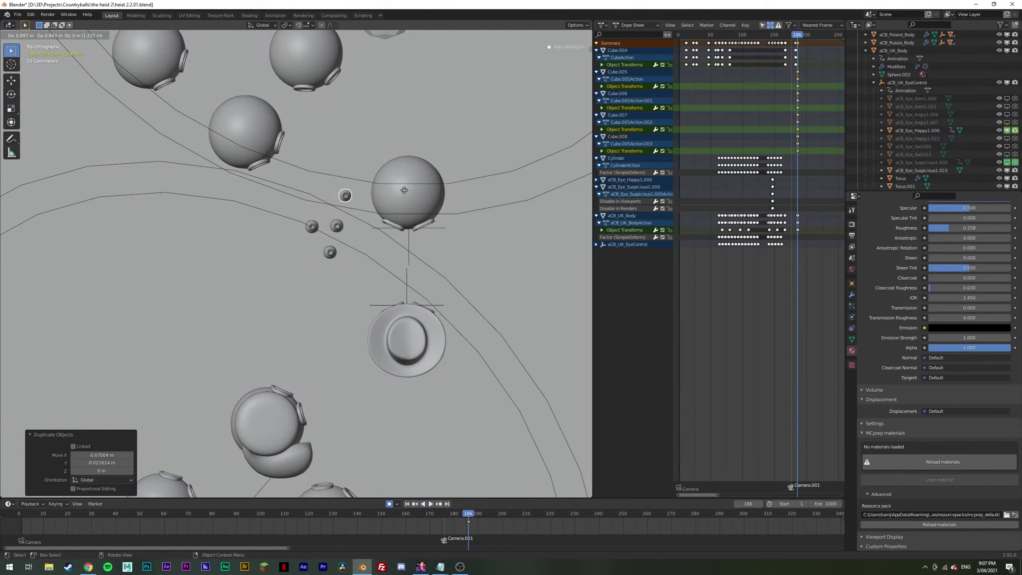
{"action": "left_click", "coordinate": [404, 193]}
{"action": "key", "text": "shift+d"}
{"action": "left_click", "coordinate": [380, 197]}
{"action": "key", "text": "shift+d"}
{"action": "left_click", "coordinate": [387, 170]}
{"action": "key", "text": "shift+d"}
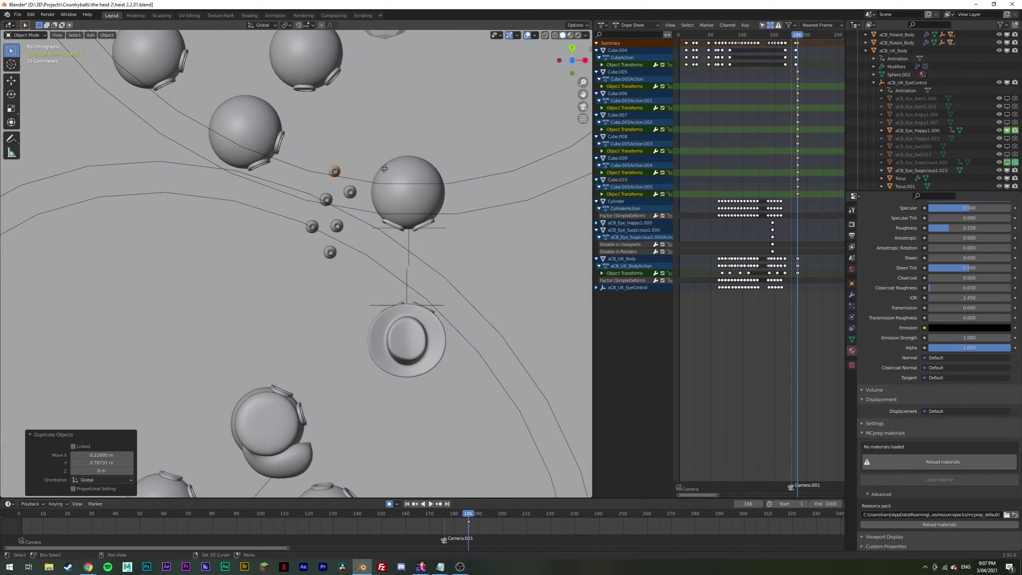
{"action": "left_click", "coordinate": [359, 178]}
{"action": "key", "text": "shift+d"}
{"action": "left_click", "coordinate": [348, 202]}
Step: Place a second group of bottle duplicates beside the hatted character
{"action": "key", "text": "shift+d"}
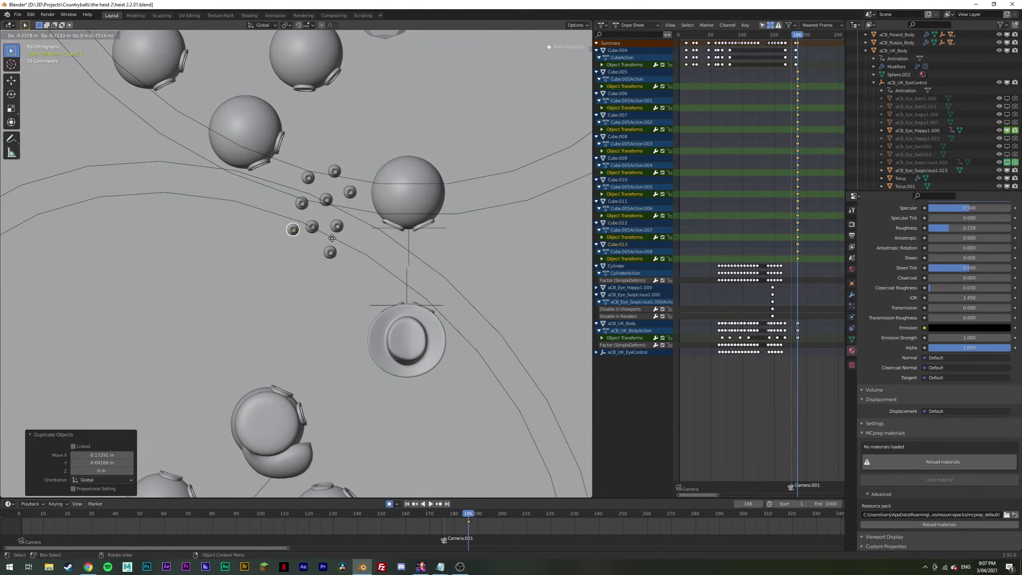
{"action": "left_click", "coordinate": [378, 305]}
{"action": "key", "text": "shift+d"}
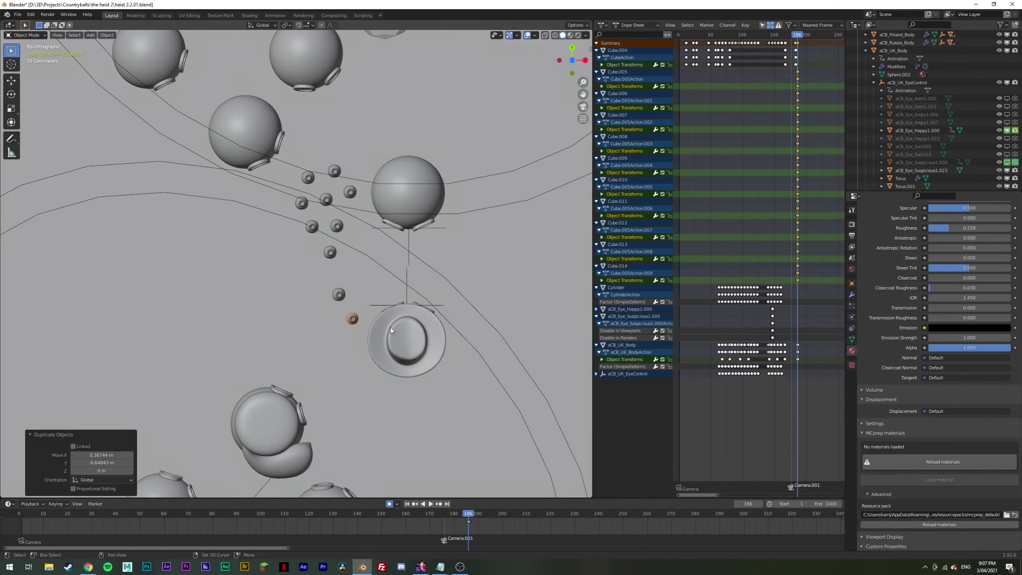
{"action": "left_click", "coordinate": [390, 328]}
{"action": "key", "text": "shift+d"}
{"action": "left_click", "coordinate": [361, 325]}
{"action": "key", "text": "shift+d"}
{"action": "left_click", "coordinate": [378, 355]}
{"action": "key", "text": "shift+d"}
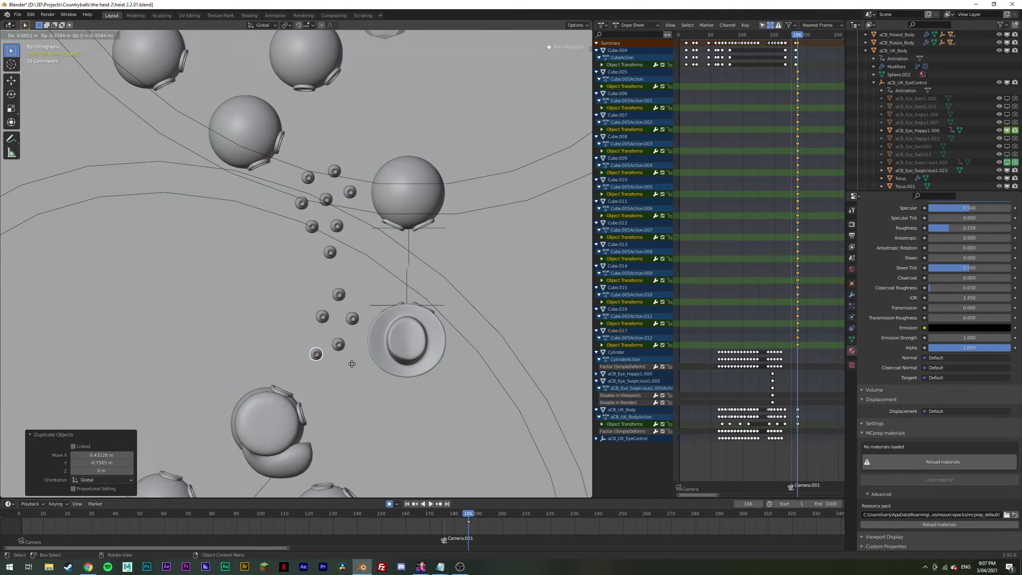
{"action": "left_click", "coordinate": [353, 367]}
{"action": "key", "text": "shift+d"}
{"action": "left_click", "coordinate": [374, 384]}
Step: Undo all the bottle duplicates back to the single original bottle
{"action": "key", "text": "ctrl+z"}
{"action": "key", "text": "ctrl+z"}
{"action": "key", "text": "ctrl+z"}
{"action": "key", "text": "ctrl+z"}
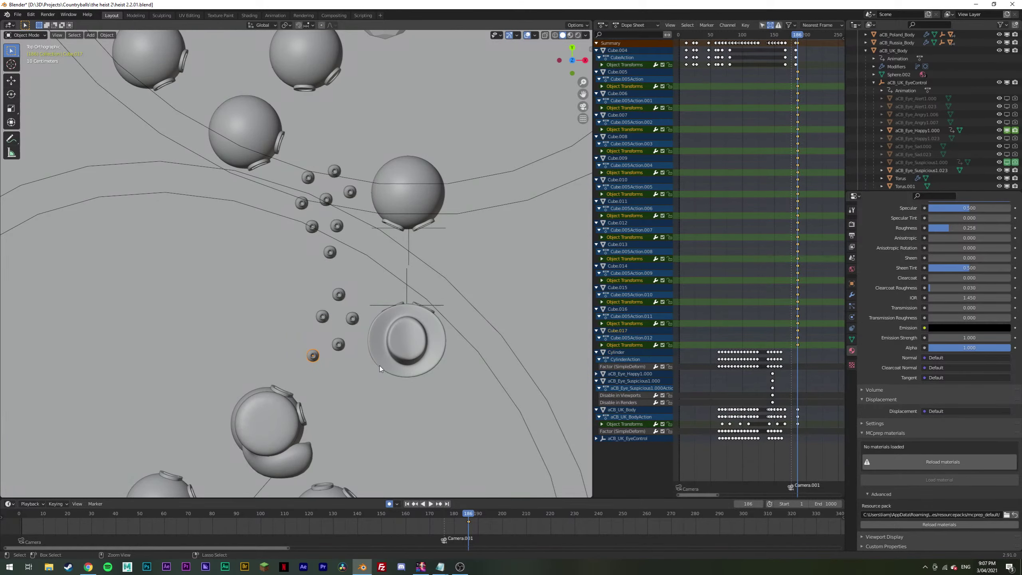
{"action": "key", "text": "ctrl+z"}
{"action": "key", "text": "ctrl+z"}
{"action": "key", "text": "ctrl+z"}
{"action": "key", "text": "ctrl+z"}
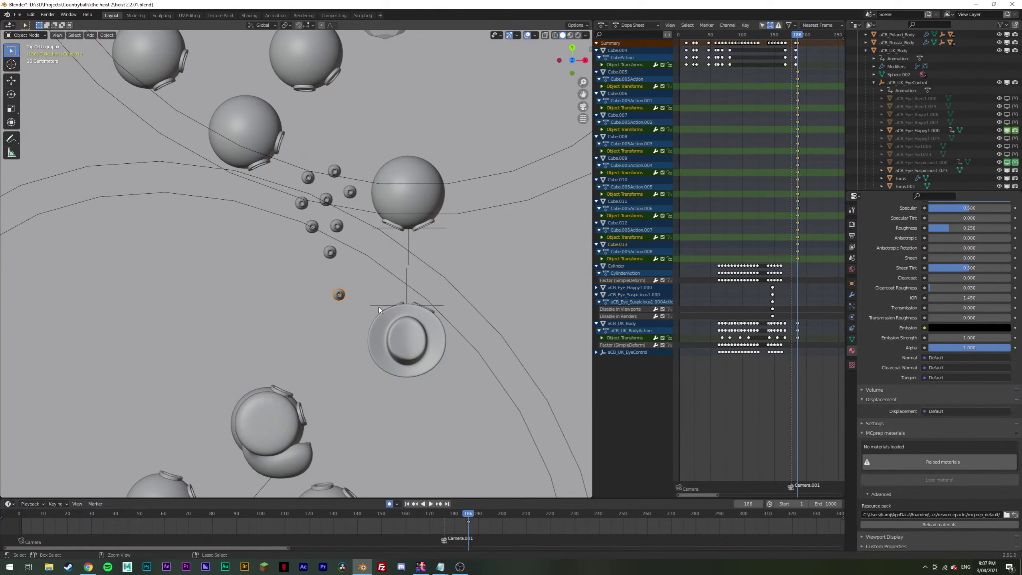
{"action": "key", "text": "ctrl+z"}
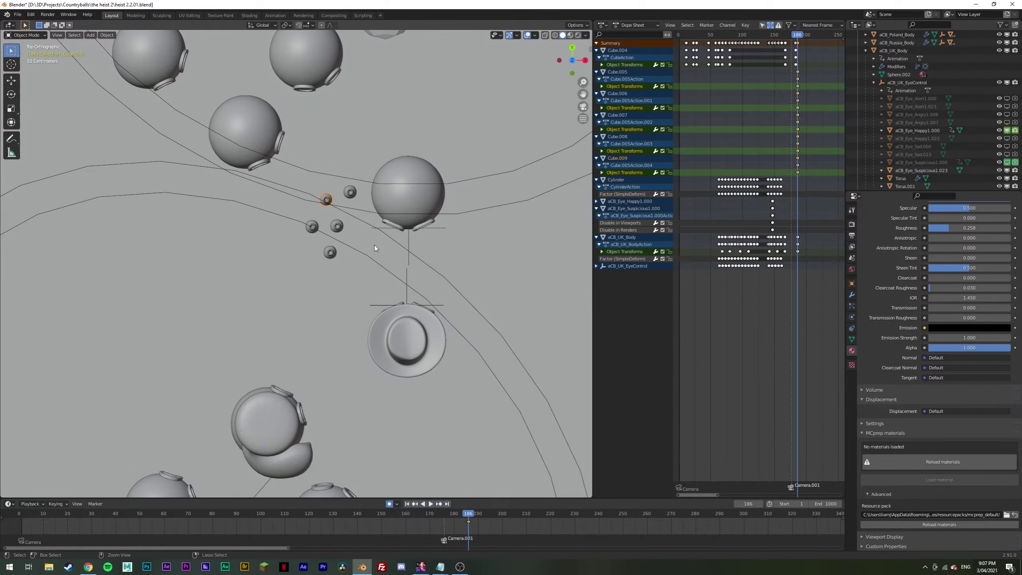
{"action": "key", "text": "ctrl+z"}
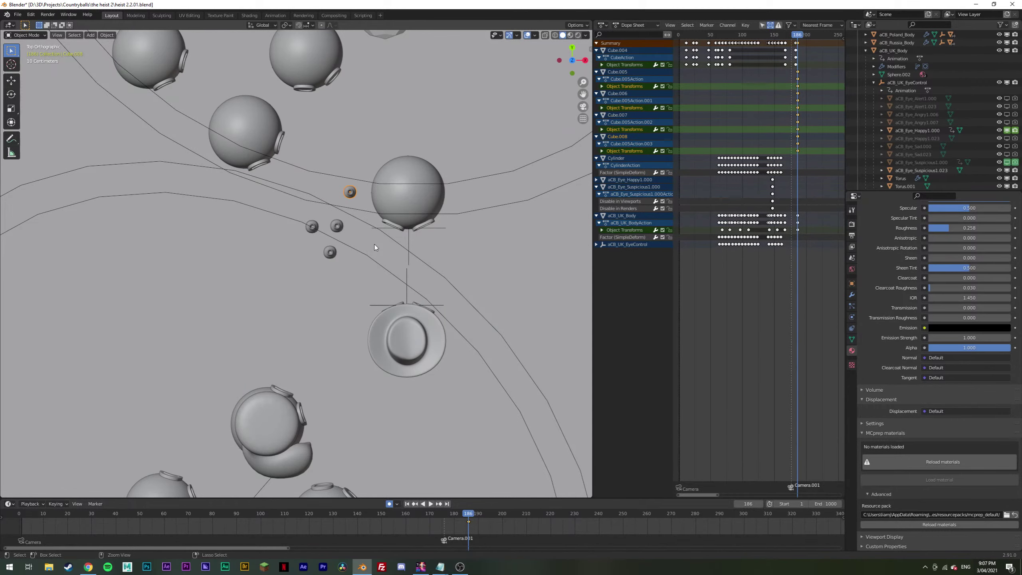
{"action": "key", "text": "ctrl+z"}
{"action": "key", "text": "ctrl+z"}
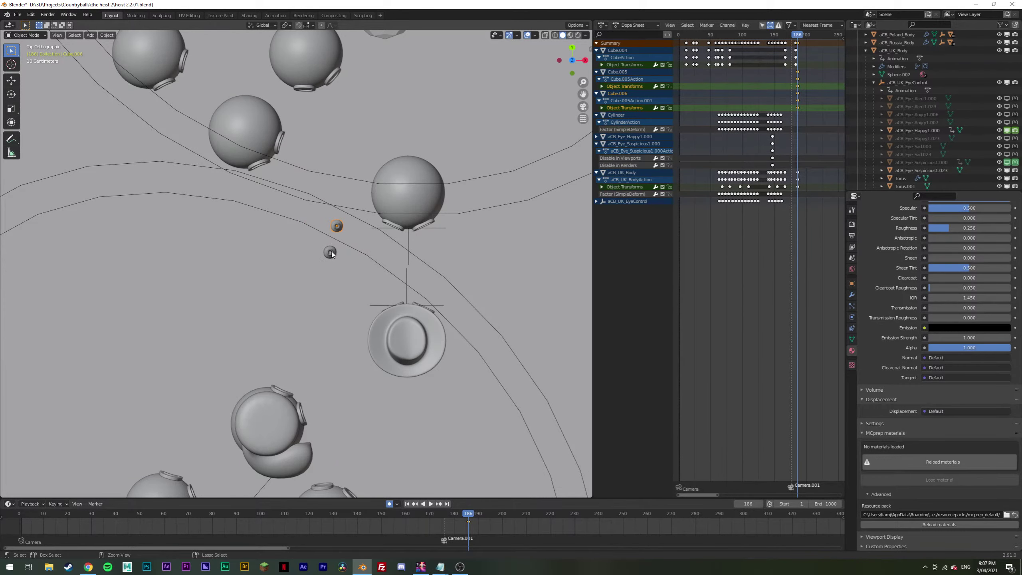
{"action": "key", "text": "ctrl+z"}
{"action": "key", "text": "ctrl+z"}
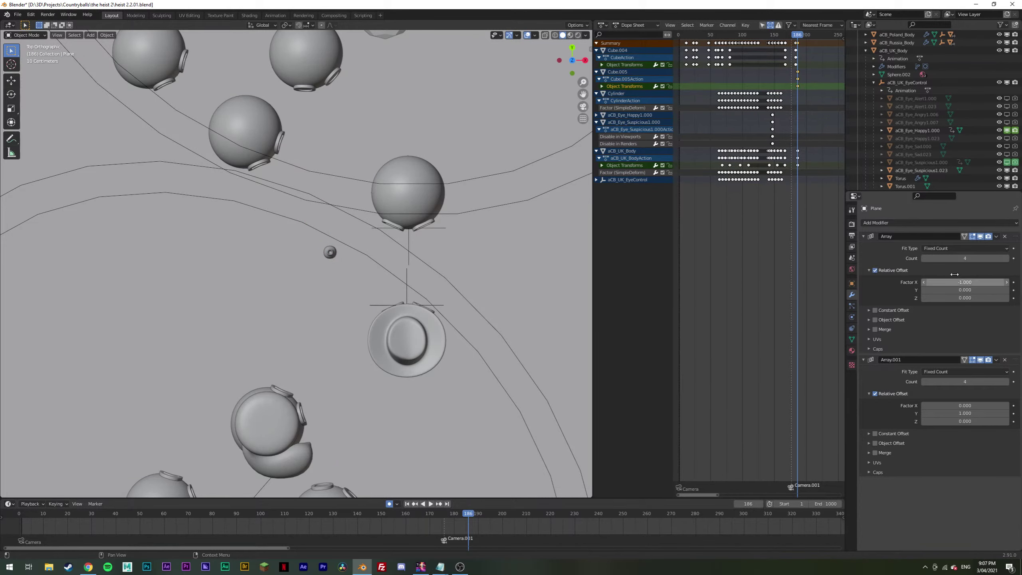
Step: Set the bottle's Subdivision modifier to 1 level in the viewport and 3 in the render
{"action": "left_click", "coordinate": [333, 250]}
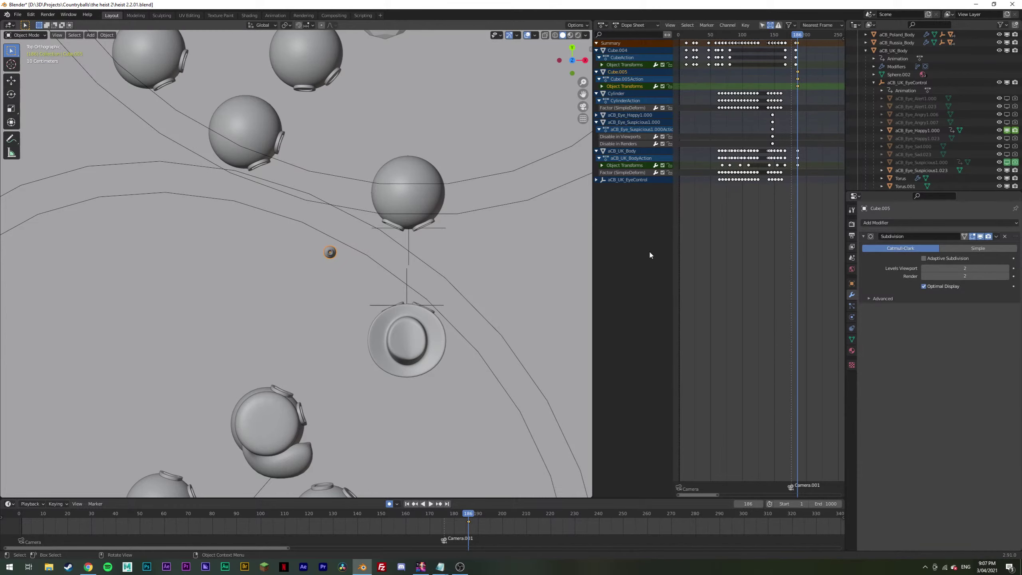
{"action": "middle_click_drag", "start_coordinate": [365, 290], "coordinate": [260, 202]}
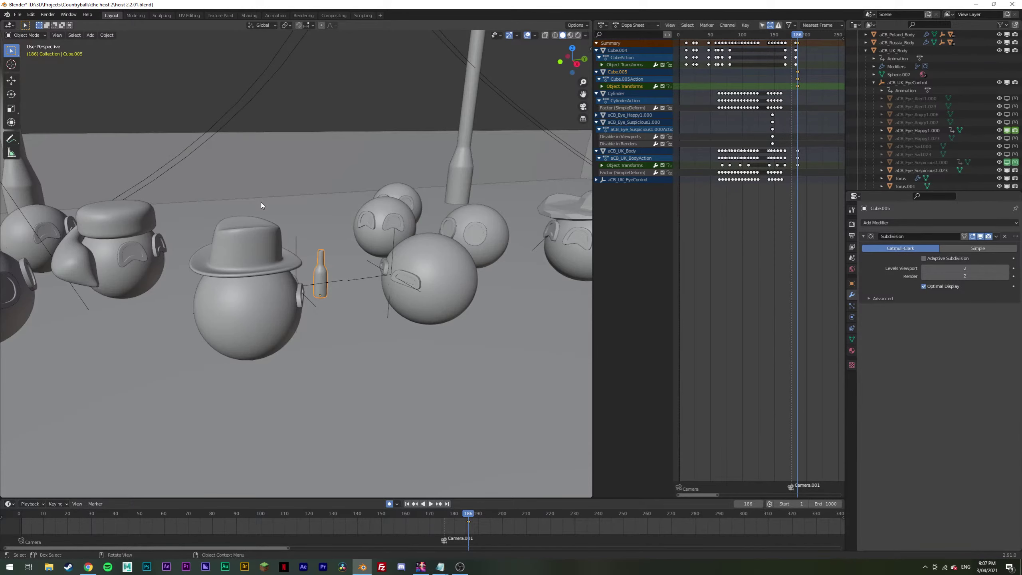
{"action": "scroll", "coordinate": [260, 202], "scroll_direction": "up", "scroll_amount": 5}
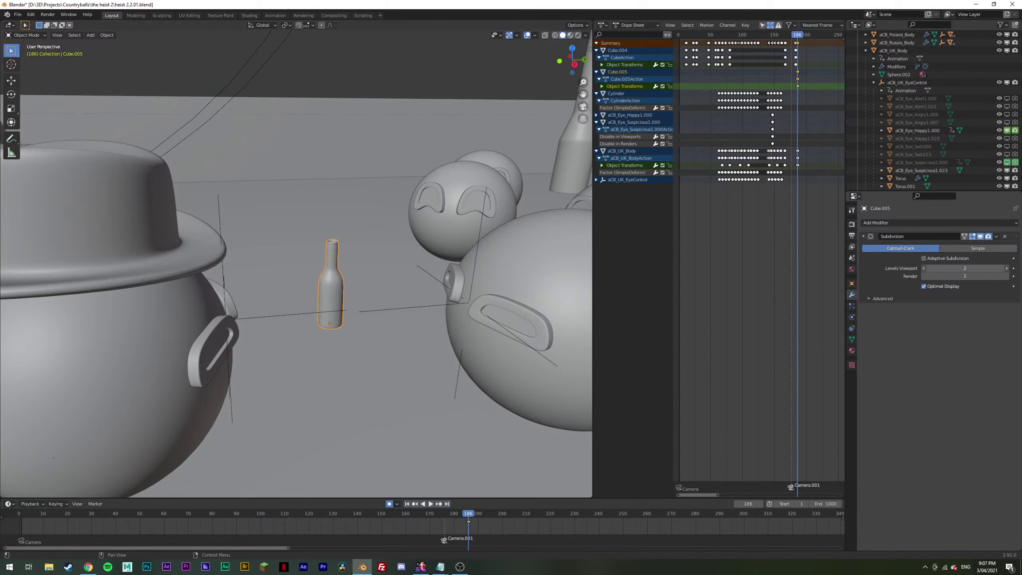
{"action": "left_click", "coordinate": [974, 276]}
{"action": "type", "text": "3"}
{"action": "key", "text": "Return"}
{"action": "left_click", "coordinate": [924, 268]}
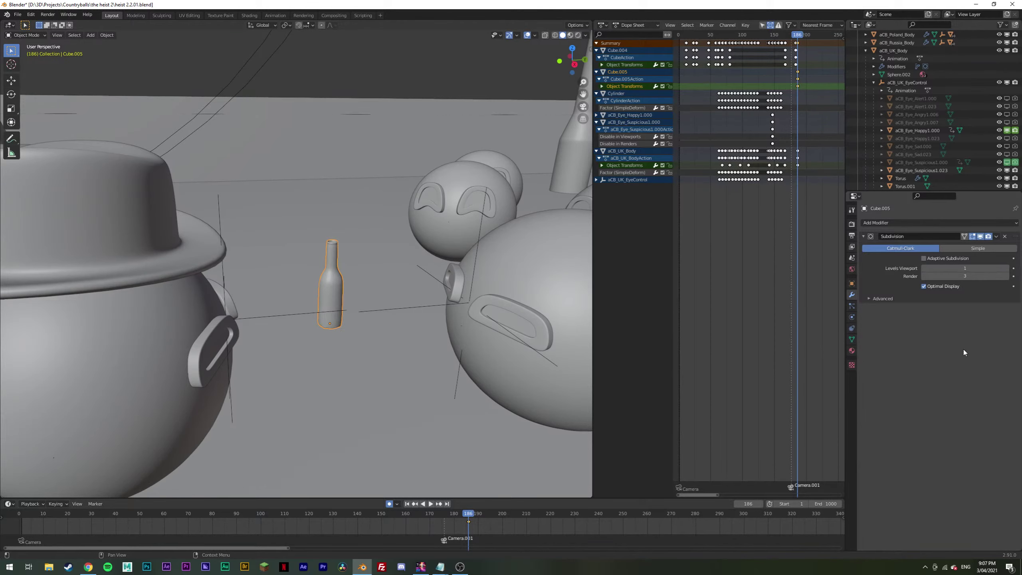
Step: From the top view, duplicate the bottle twelve times, scattering the copies in a loose cluster beside the hatless facing character
{"action": "middle_click_drag", "start_coordinate": [336, 241], "coordinate": [370, 285]}
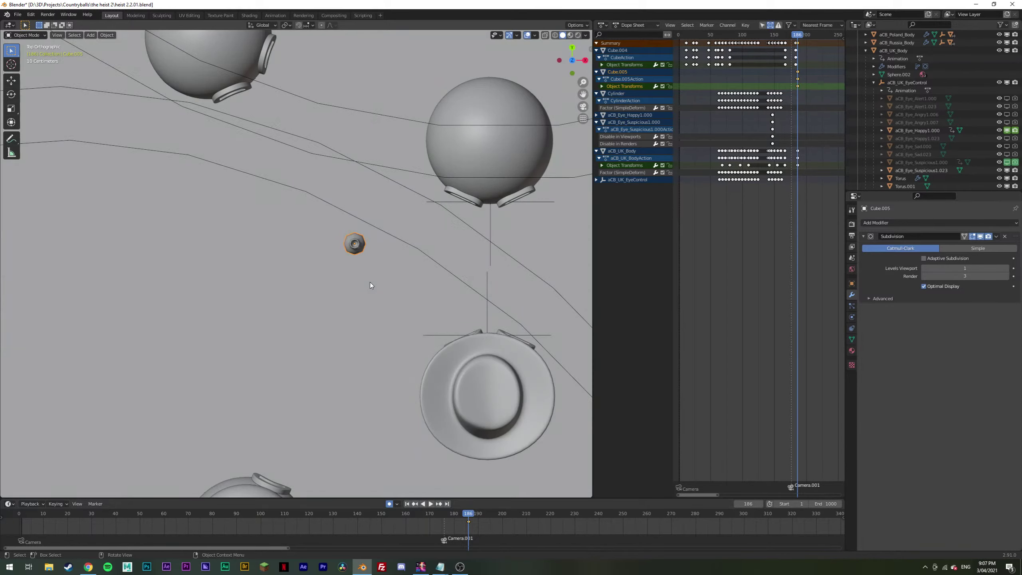
{"action": "scroll", "coordinate": [391, 274], "scroll_direction": "down", "scroll_amount": 1}
{"action": "key", "text": "shift+d"}
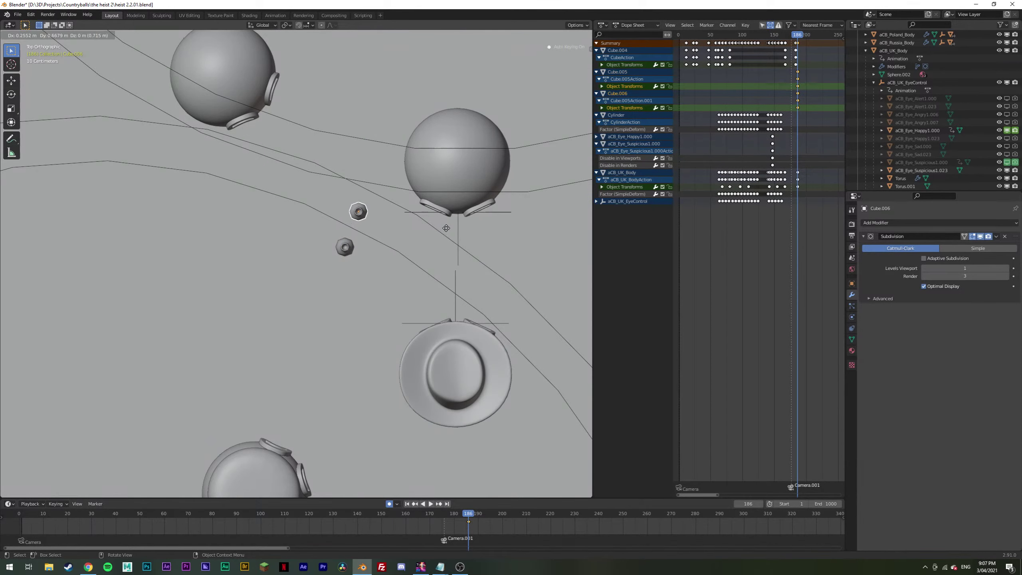
{"action": "left_click", "coordinate": [443, 233]}
{"action": "key", "text": "shift+d"}
{"action": "left_click", "coordinate": [413, 227]}
{"action": "key", "text": "shift+d"}
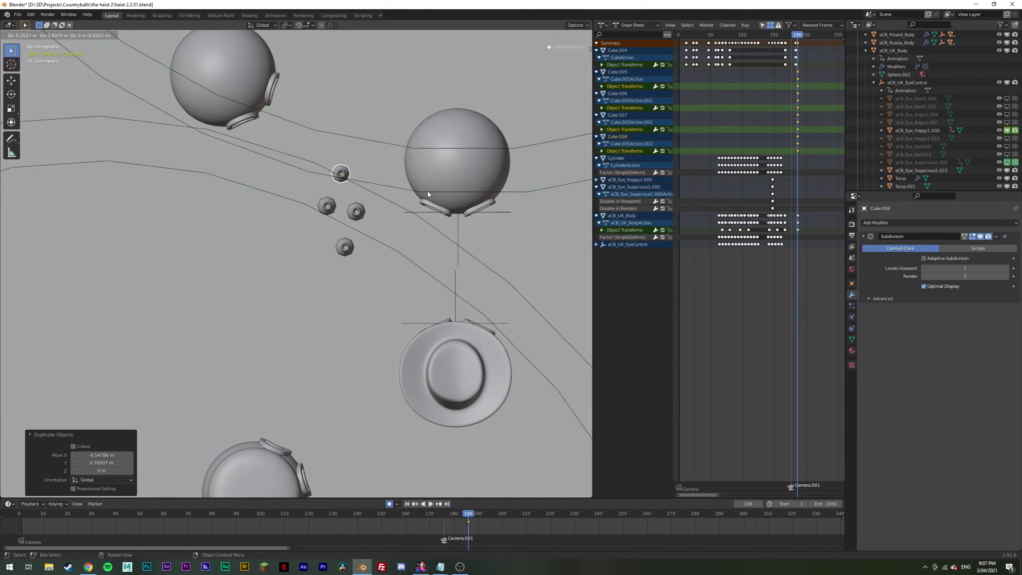
{"action": "left_click", "coordinate": [426, 196]}
{"action": "key", "text": "shift+d"}
{"action": "left_click", "coordinate": [461, 190]}
{"action": "key", "text": "shift+d"}
{"action": "left_click", "coordinate": [441, 156]}
{"action": "key", "text": "shift+d"}
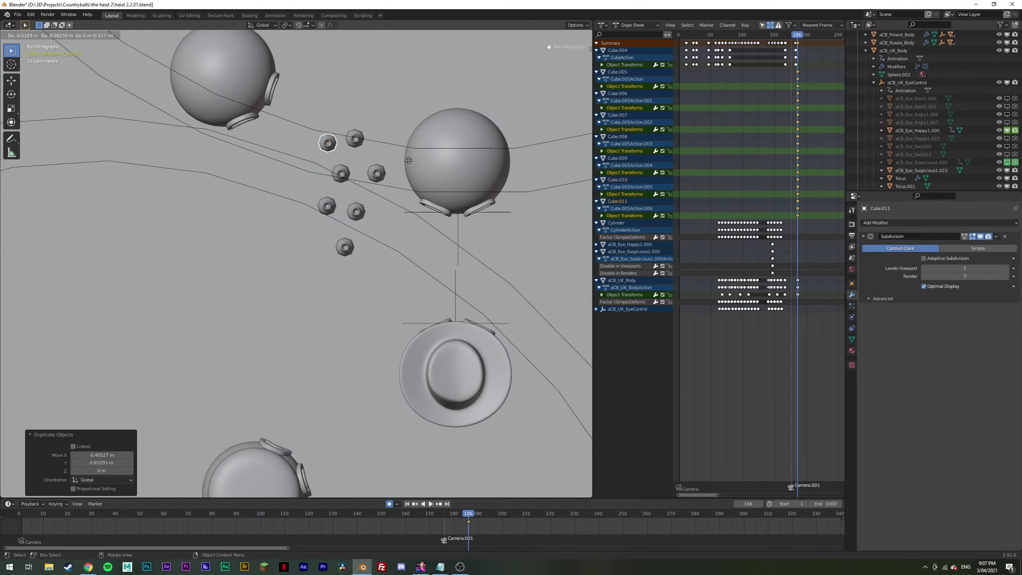
{"action": "left_click", "coordinate": [402, 163]}
{"action": "key", "text": "shift+d"}
{"action": "left_click", "coordinate": [392, 201]}
{"action": "key", "text": "shift+d"}
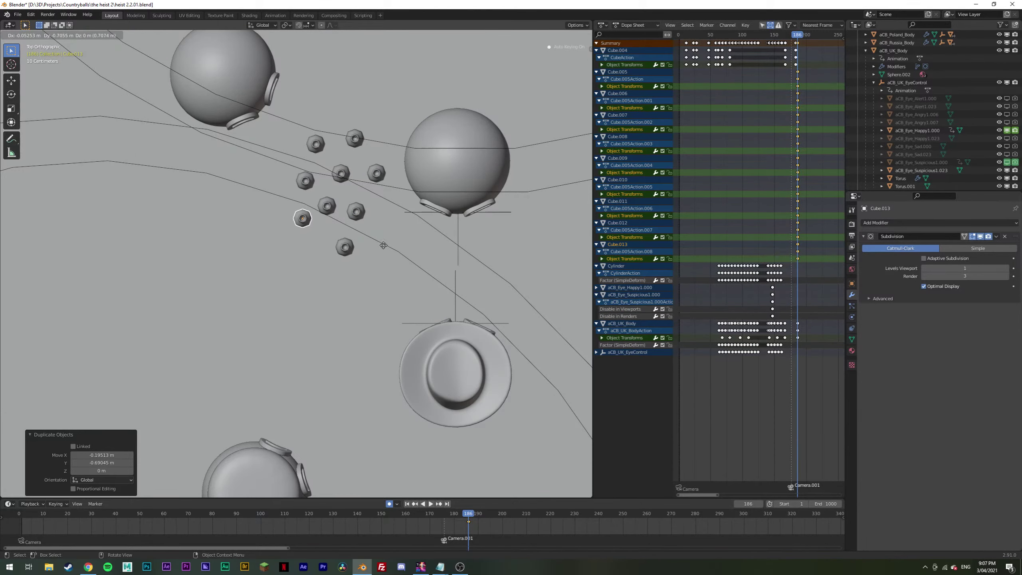
{"action": "left_click", "coordinate": [373, 241]}
{"action": "key", "text": "shift+d"}
{"action": "left_click", "coordinate": [377, 187]}
{"action": "key", "text": "shift+d"}
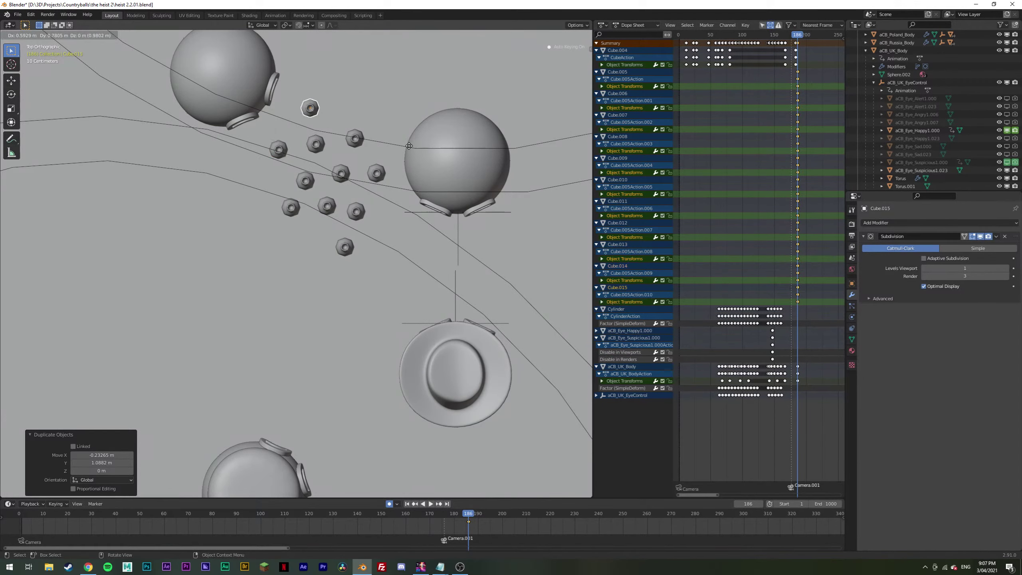
{"action": "left_click", "coordinate": [420, 155]}
{"action": "key", "text": "shift+d"}
{"action": "left_click", "coordinate": [469, 151]}
{"action": "key", "text": "shift+d"}
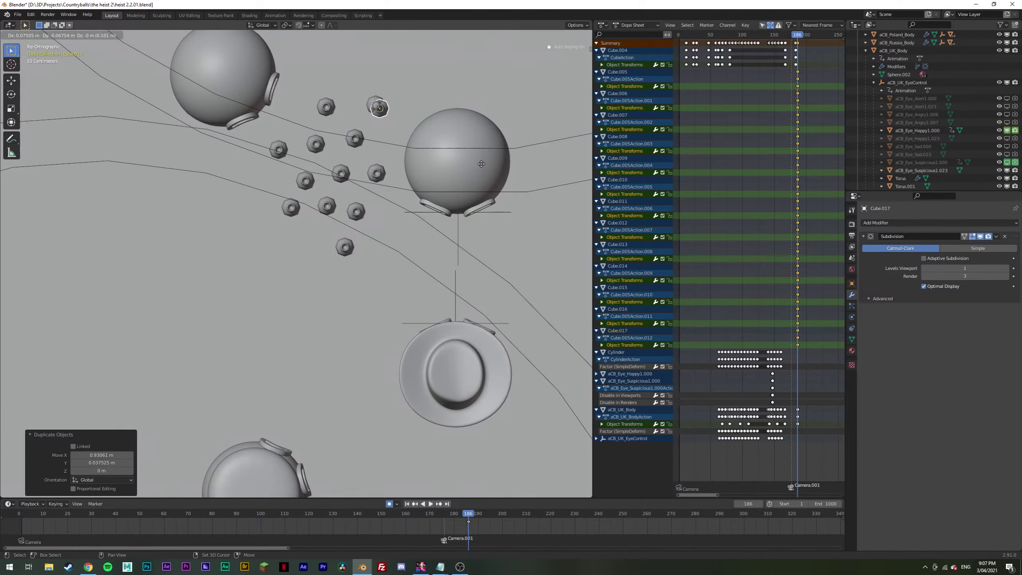
{"action": "left_click", "coordinate": [484, 176]}
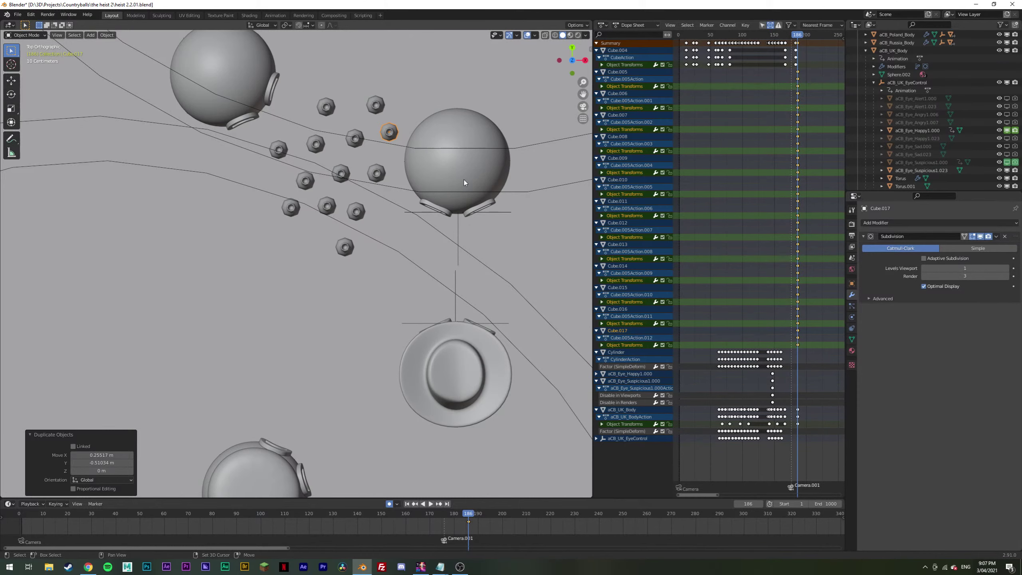
Step: Duplicate the bottle twelve more times, scattering the copies in a loose cluster beside the hatted character
{"action": "key", "text": "shift+d"}
{"action": "left_click", "coordinate": [435, 350]}
{"action": "key", "text": "shift+d"}
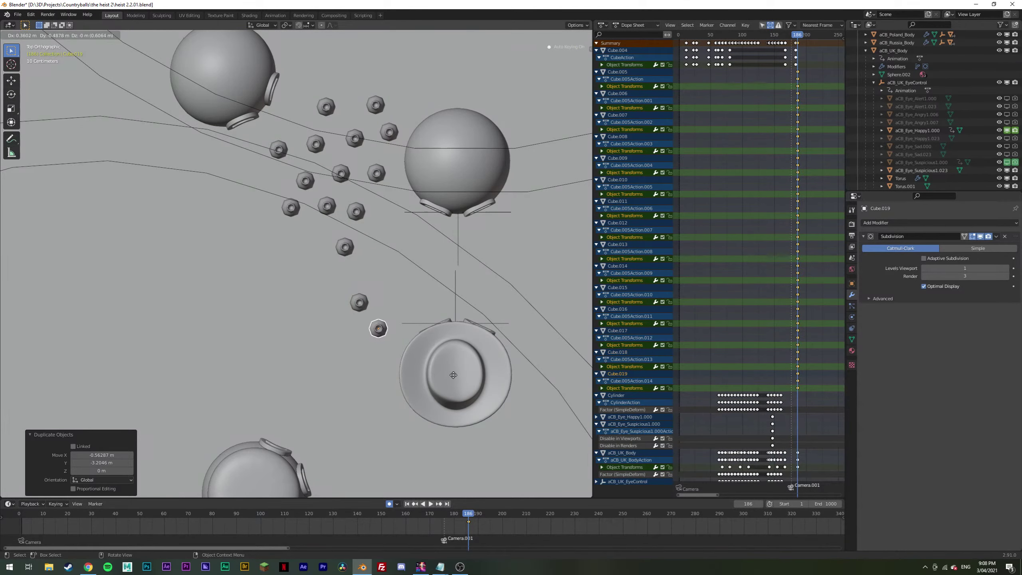
{"action": "left_click", "coordinate": [455, 375]}
{"action": "key", "text": "shift+d"}
{"action": "left_click", "coordinate": [406, 384]}
{"action": "key", "text": "shift+d"}
{"action": "left_click", "coordinate": [435, 411]}
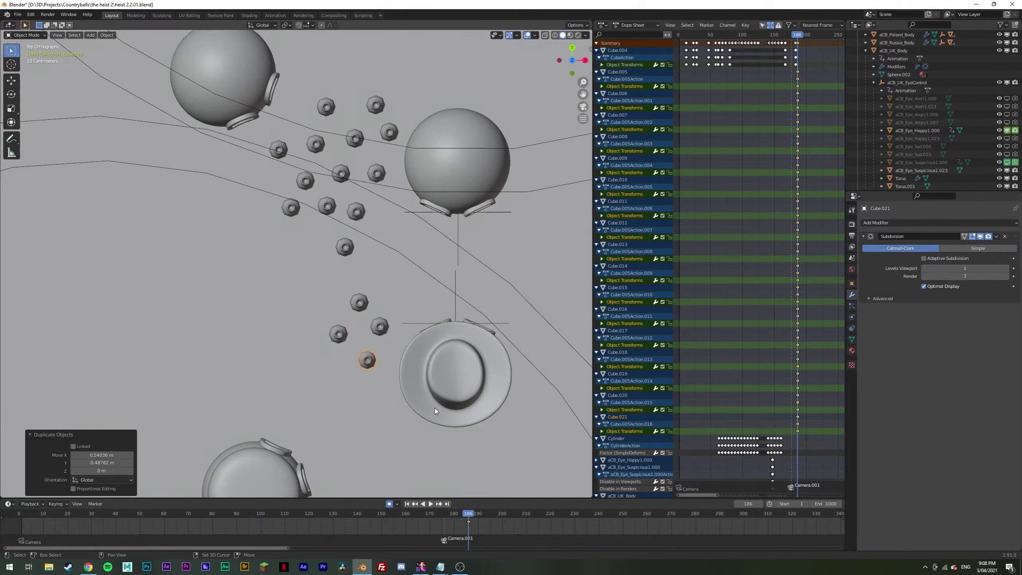
{"action": "key", "text": "shift+d"}
{"action": "left_click", "coordinate": [395, 419]}
{"action": "key", "text": "shift+d"}
{"action": "left_click", "coordinate": [432, 445]}
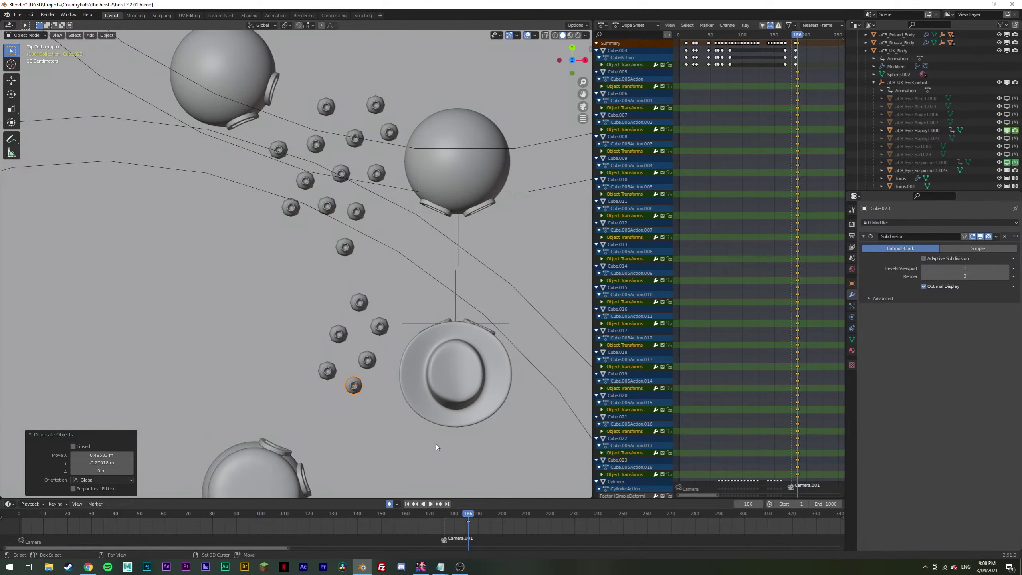
{"action": "key", "text": "shift+d"}
{"action": "left_click", "coordinate": [465, 457]}
{"action": "key", "text": "shift+d"}
{"action": "left_click", "coordinate": [438, 490]}
{"action": "key", "text": "shift+d"}
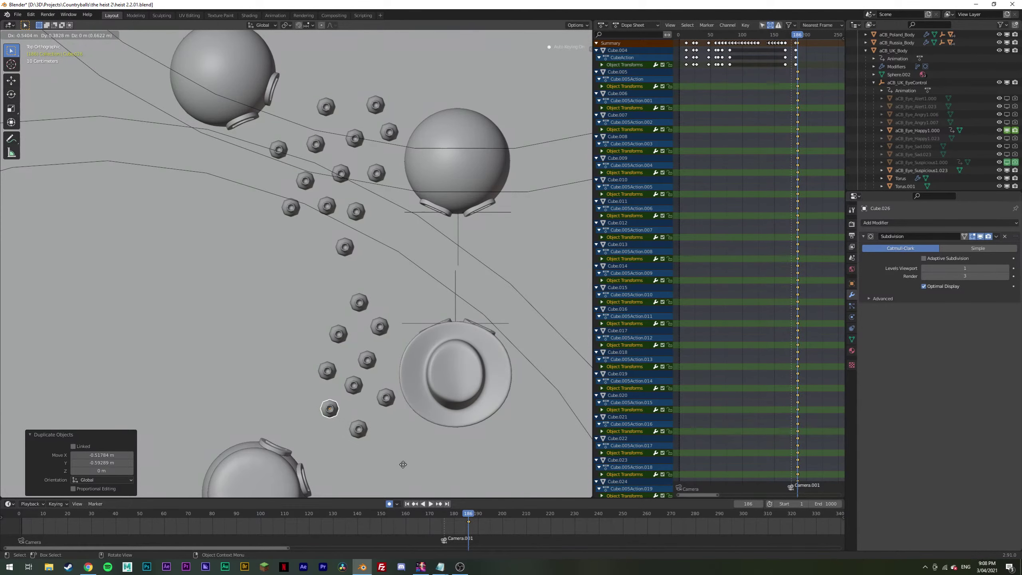
{"action": "left_click", "coordinate": [401, 467]}
{"action": "key", "text": "shift+d"}
{"action": "left_click", "coordinate": [374, 437]}
{"action": "key", "text": "shift+d"}
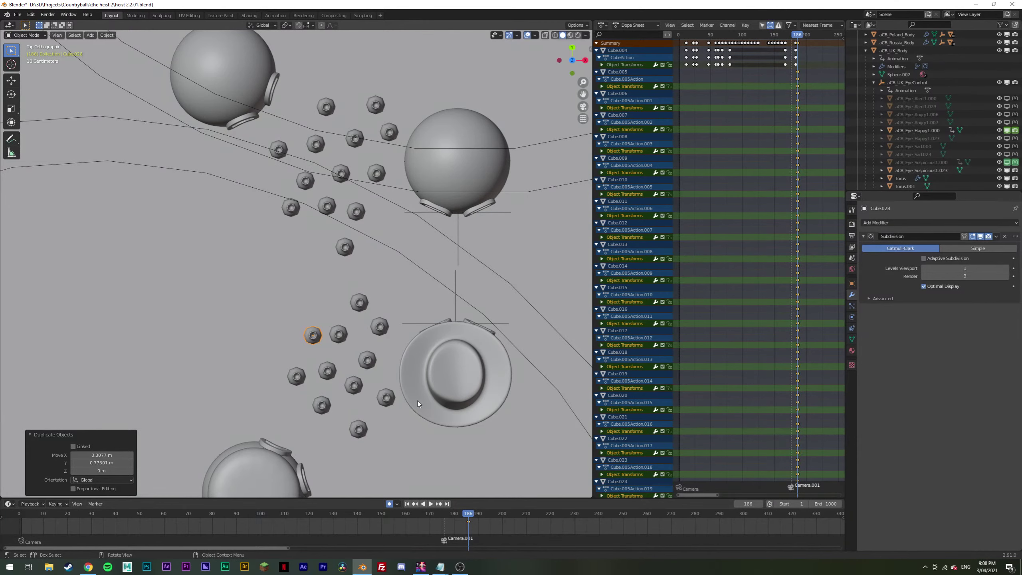
{"action": "left_click", "coordinate": [425, 401]}
{"action": "key", "text": "shift+d"}
{"action": "left_click", "coordinate": [515, 494]}
Step: Move the stray bottle between the two clusters to the edge of the hatless character's group, about 0.88 m in X and 0.79 m in Y
{"action": "middle_click_drag", "start_coordinate": [414, 217], "coordinate": [366, 268]}
{"action": "left_click", "coordinate": [354, 270]}
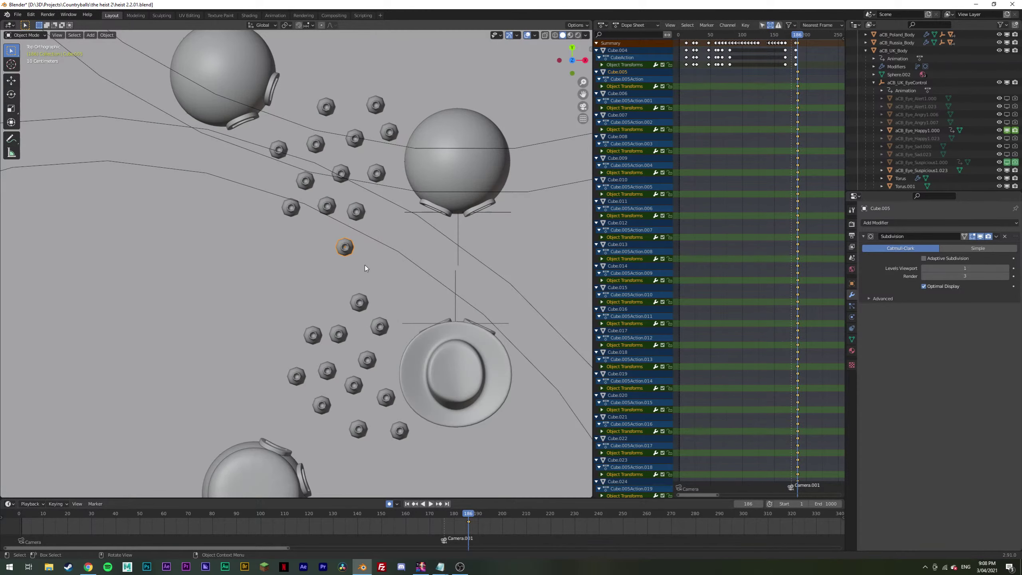
{"action": "key", "text": "g"}
{"action": "left_click", "coordinate": [450, 239]}
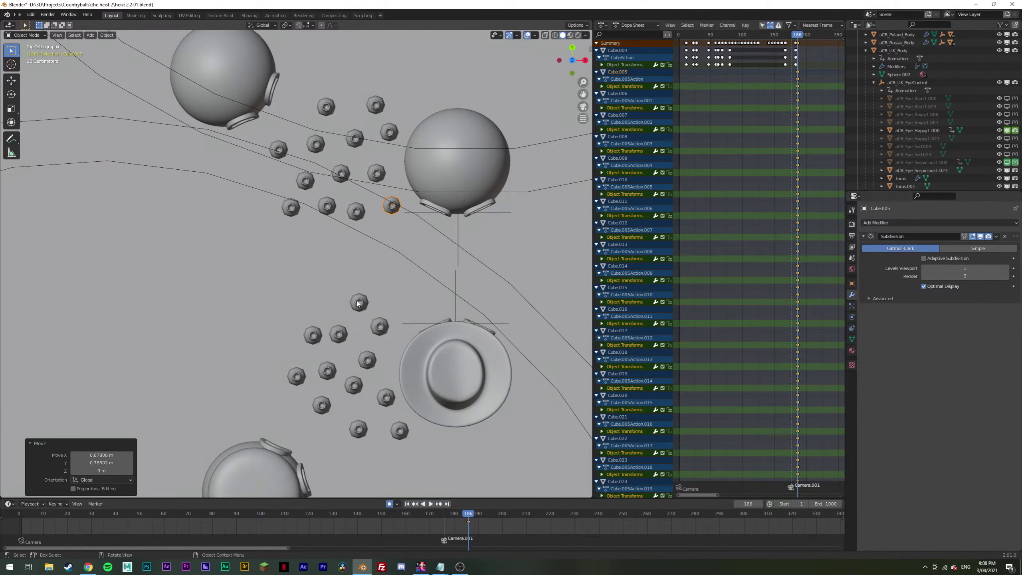
Step: Duplicate the uppermost bottle of the hatted character's cluster and place the copy at the cluster's outer edge, away from the character
{"action": "left_click", "coordinate": [357, 303]}
{"action": "key", "text": "shift+d"}
{"action": "left_click", "coordinate": [342, 341]}
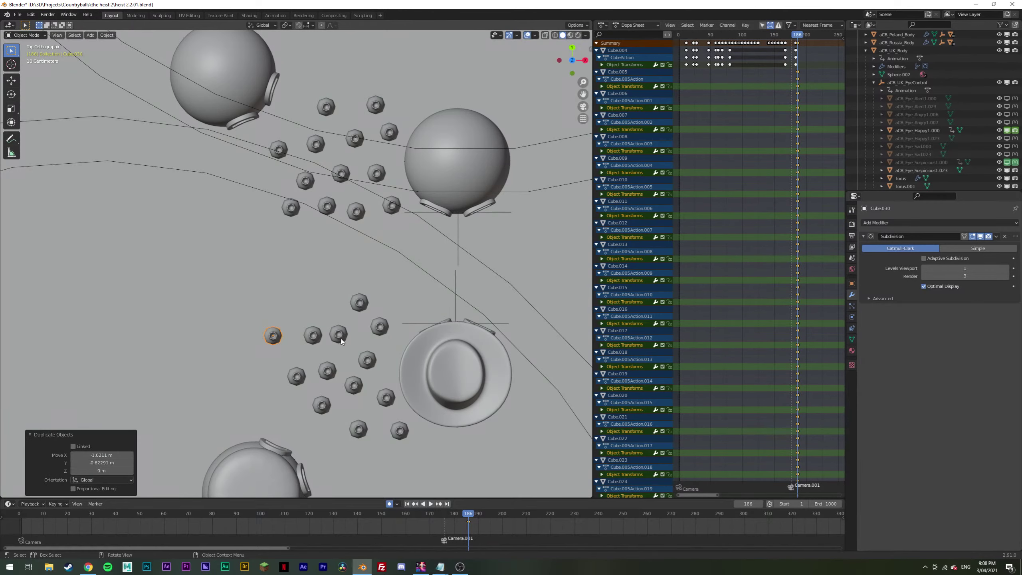
Step: Preview both bottle clusters through the camera in rendered shading, returning to solid shading
{"action": "middle_click_drag", "start_coordinate": [342, 342], "coordinate": [330, 260]}
{"action": "middle_click_drag", "start_coordinate": [409, 98], "coordinate": [330, 261]}
{"action": "key", "text": "KP_0"}
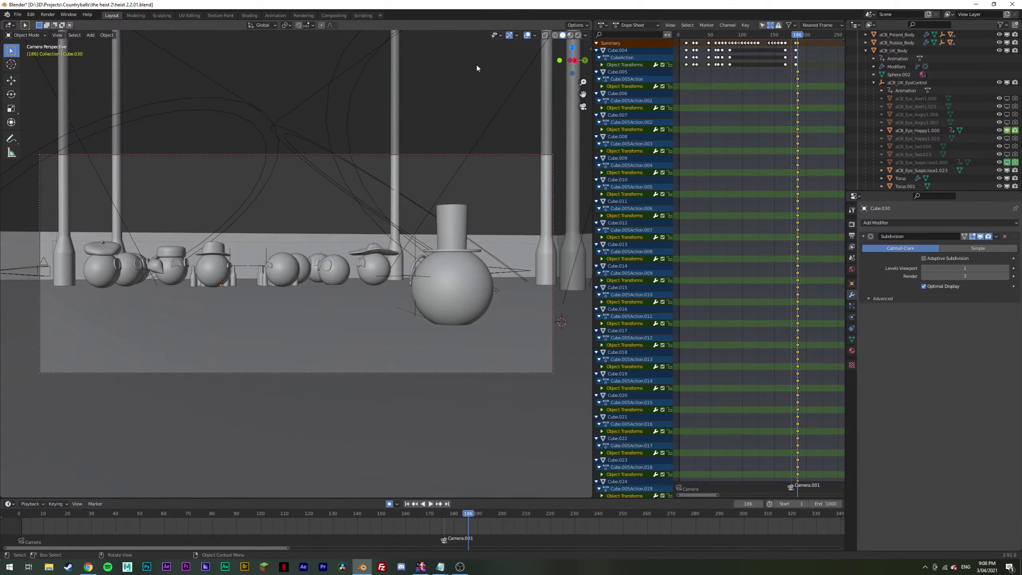
{"action": "left_click", "coordinate": [578, 35]}
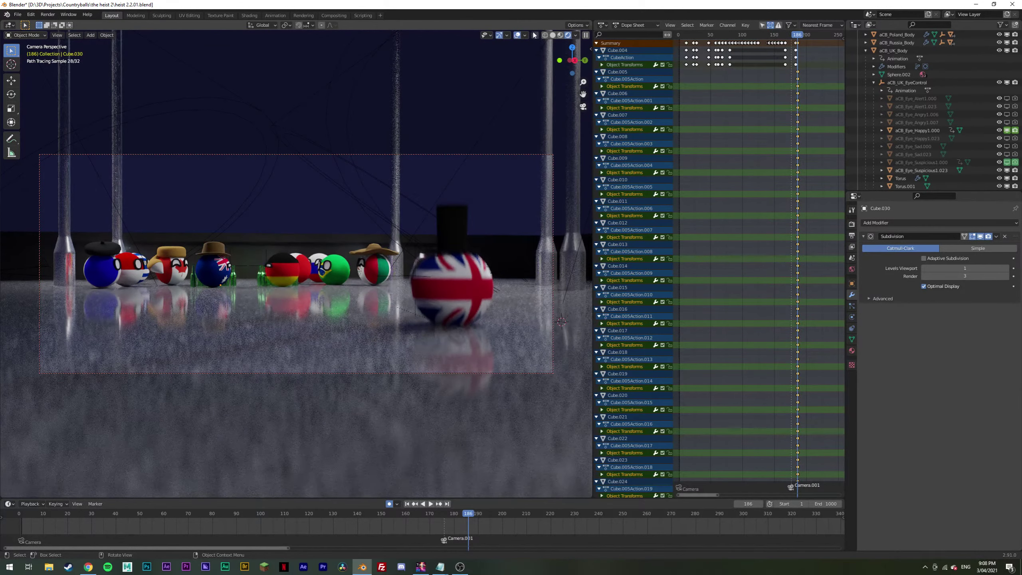
{"action": "left_click", "coordinate": [553, 35]}
Step: Duplicate a bottle beside the hatted character in place, rotate the copy about 90° onto its side and raise it about 0.17 m in Z
{"action": "scroll", "coordinate": [405, 147], "scroll_direction": "up", "scroll_amount": 3}
{"action": "mouse_move", "coordinate": [297, 176]}
{"action": "middle_mouse_down"}
{"action": "mouse_move", "coordinate": [232, 296]}
{"action": "mouse_move", "coordinate": [243, 261]}
{"action": "mouse_move", "coordinate": [273, 229]}
{"action": "middle_mouse_up"}
{"action": "left_click", "coordinate": [214, 292]}
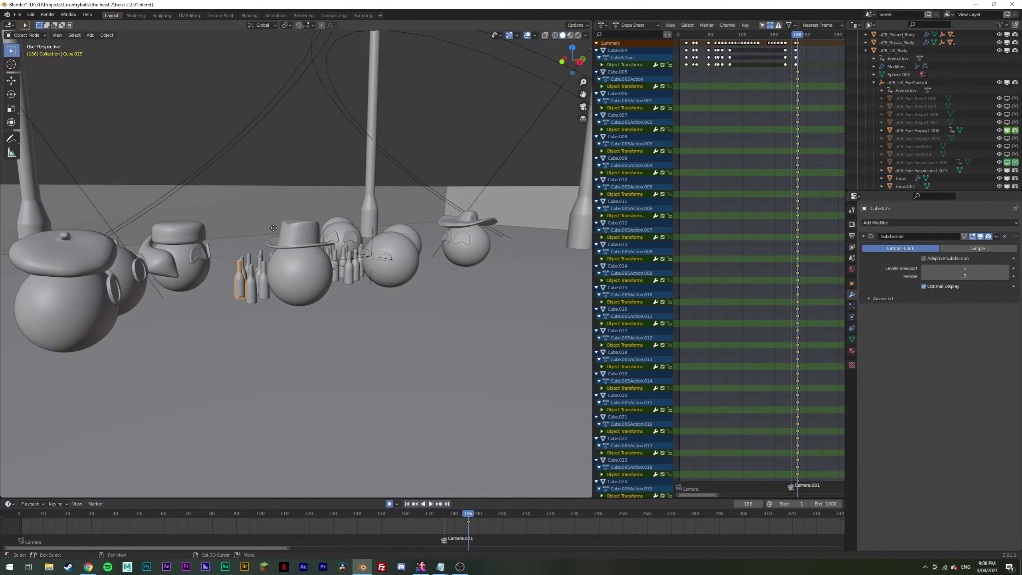
{"action": "key", "text": "shift+d"}
{"action": "right_click", "coordinate": [273, 229]}
{"action": "key", "text": "r"}
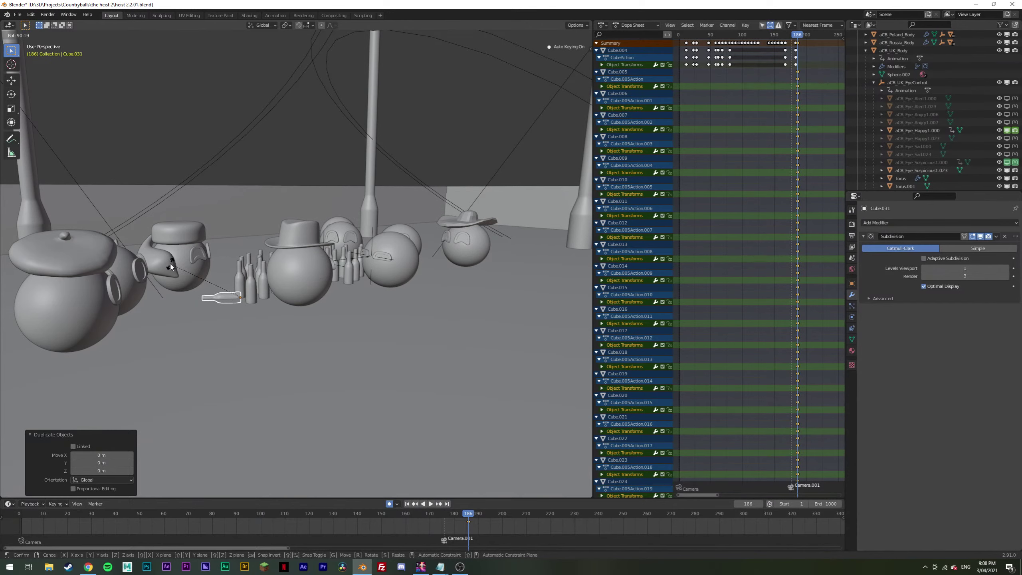
{"action": "left_click", "coordinate": [170, 264]}
{"action": "key", "text": "g"}
{"action": "key", "text": "z"}
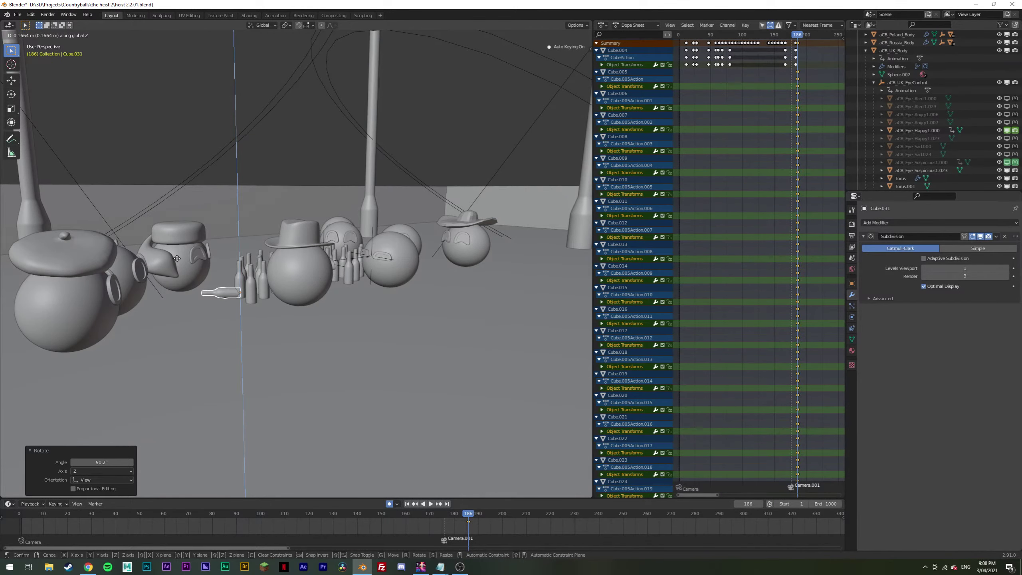
{"action": "left_click", "coordinate": [177, 258]}
Step: From the top view, move the lying bottle to the outer edge of the hatted character's cluster and turn its neck away from the group
{"action": "middle_click_drag", "start_coordinate": [177, 258], "coordinate": [229, 234]}
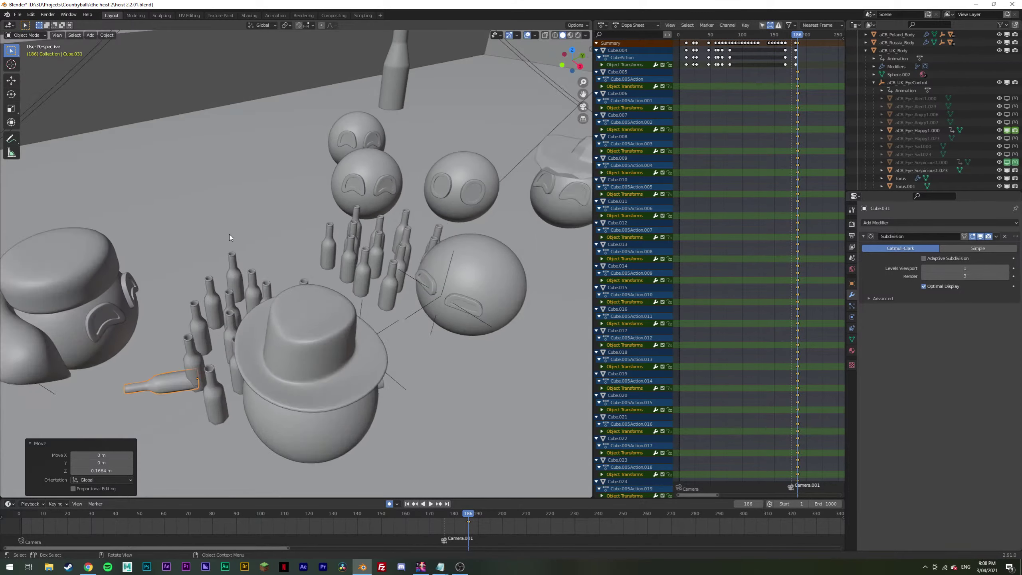
{"action": "scroll", "coordinate": [291, 246], "scroll_direction": "down", "scroll_amount": 5}
{"action": "key", "text": "KP_7"}
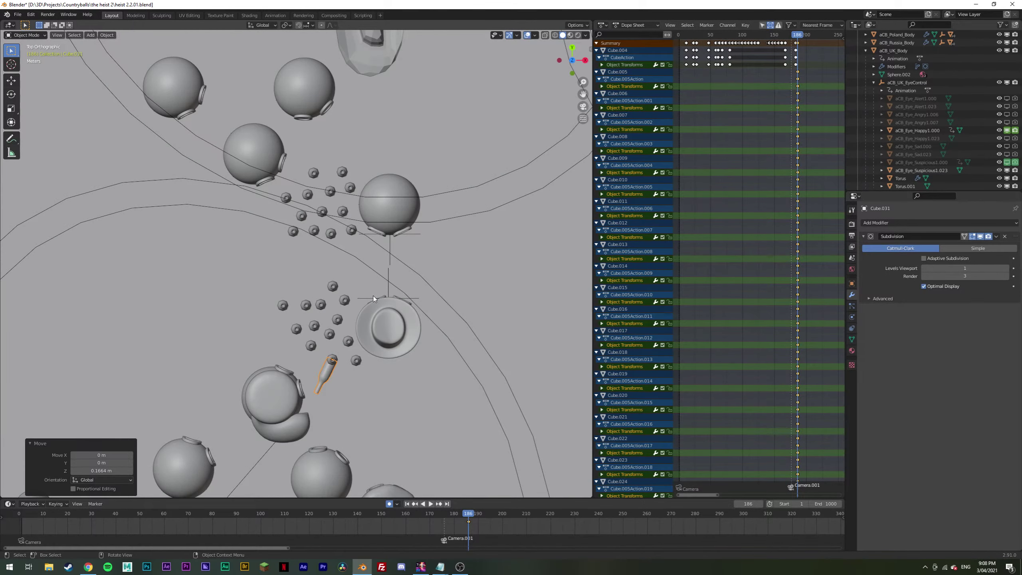
{"action": "key", "text": "g"}
{"action": "left_click", "coordinate": [337, 202]}
{"action": "key", "text": "r"}
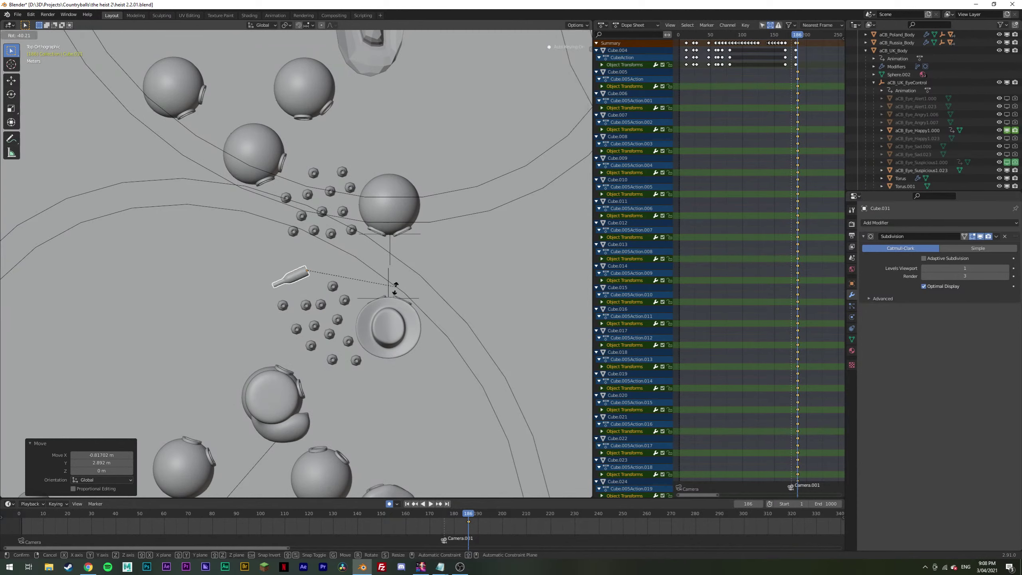
{"action": "left_click", "coordinate": [328, 329]}
{"action": "key", "text": "g"}
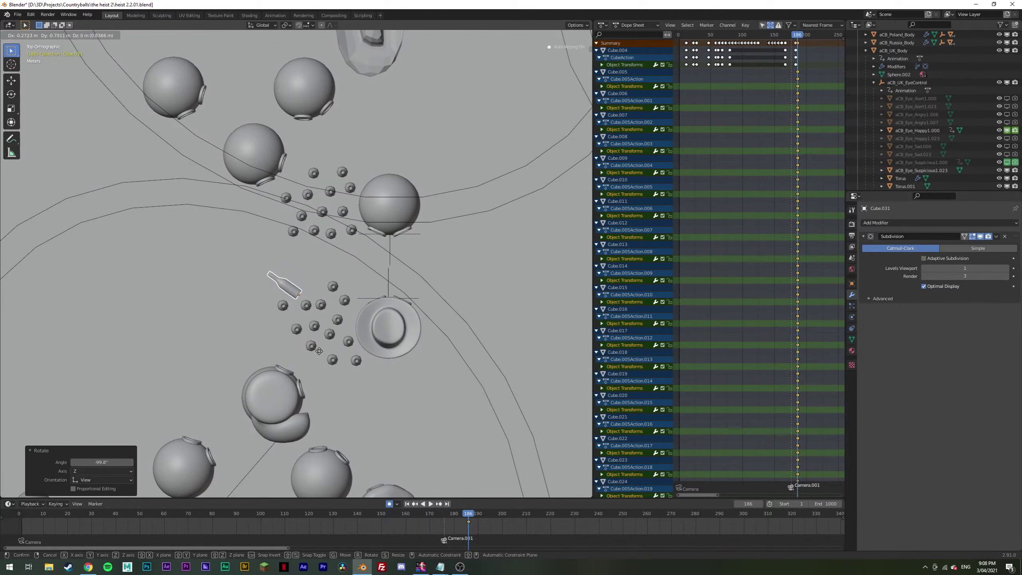
{"action": "left_click", "coordinate": [392, 315]}
Step: Duplicate the lying bottle to the outer side of the hatless character's cluster, rotate it about 154° and place it against the standing bottles
{"action": "key", "text": "shift+d"}
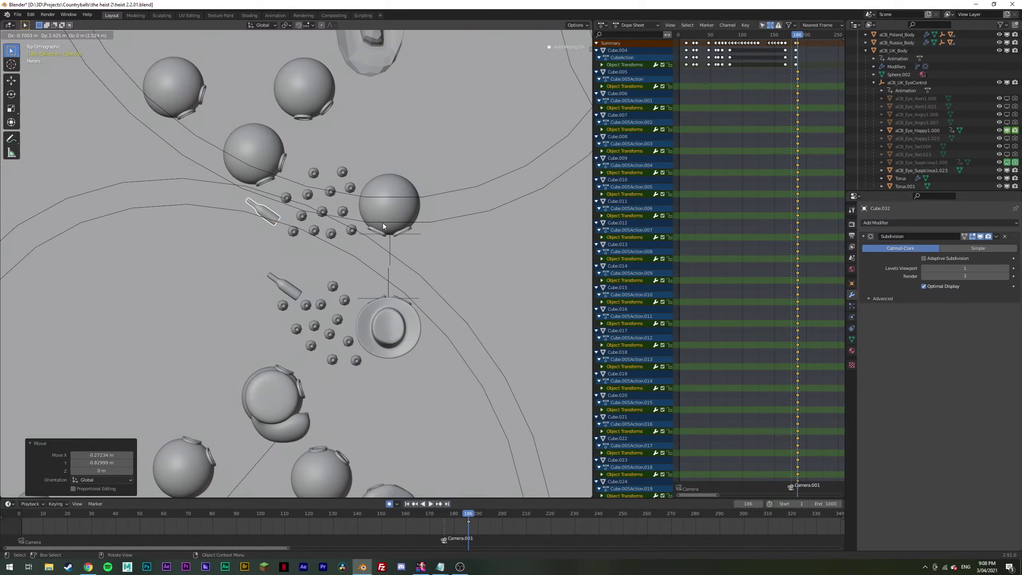
{"action": "left_click", "coordinate": [383, 227]}
{"action": "key", "text": "r"}
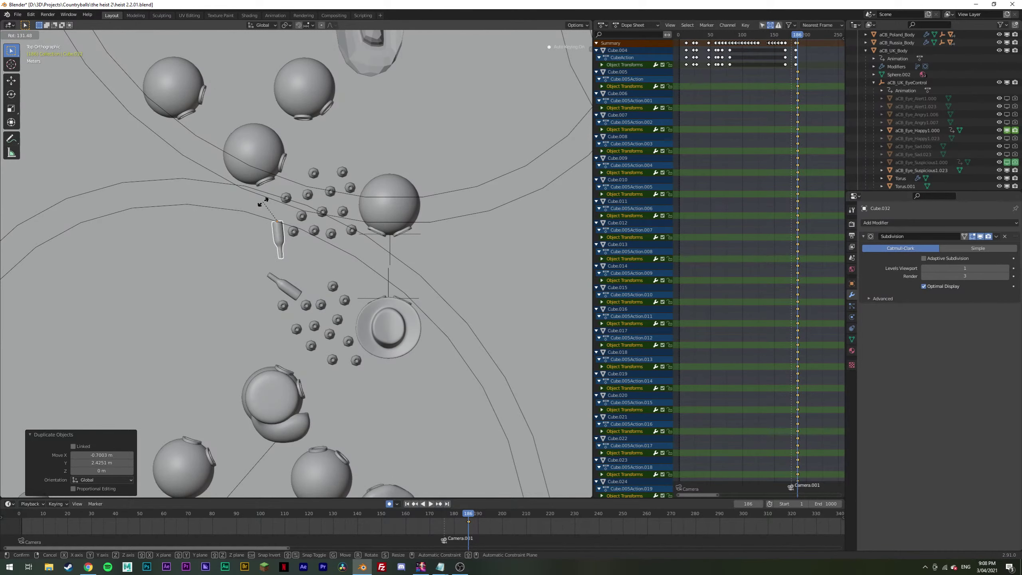
{"action": "left_click", "coordinate": [253, 208]}
{"action": "key", "text": "g"}
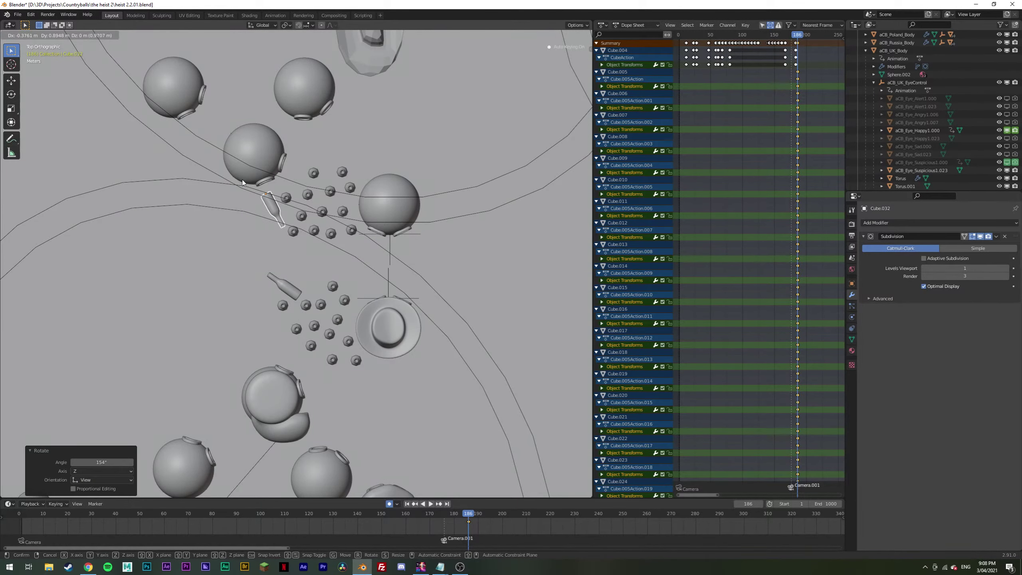
{"action": "left_click", "coordinate": [389, 229]}
Step: Duplicate the lying bottle to the far end of the hatless character's cluster and rotate the copy about 50°
{"action": "key", "text": "shift+d"}
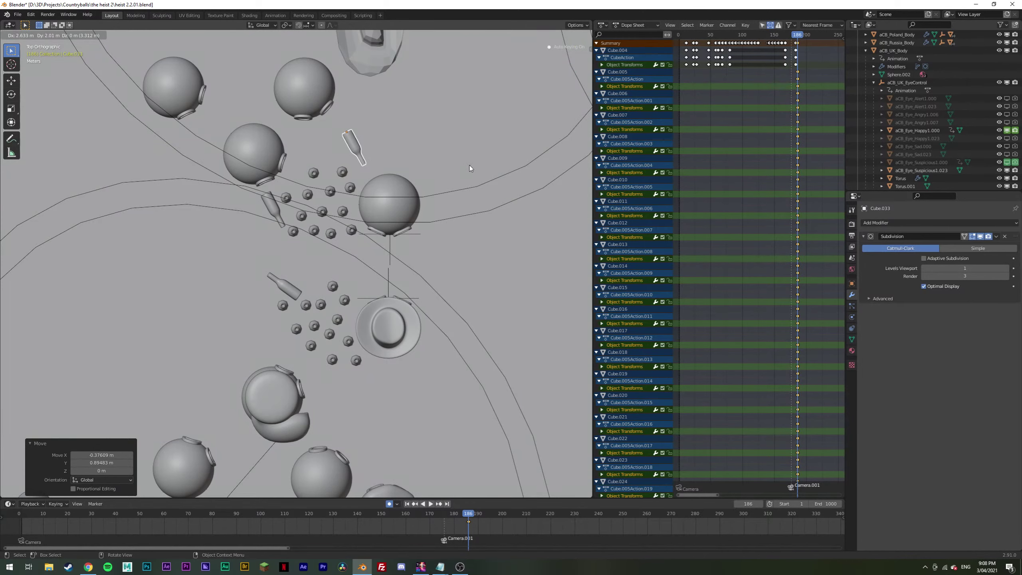
{"action": "left_click", "coordinate": [469, 166]}
{"action": "key", "text": "r"}
{"action": "left_click", "coordinate": [459, 53]}
{"action": "key", "text": "g"}
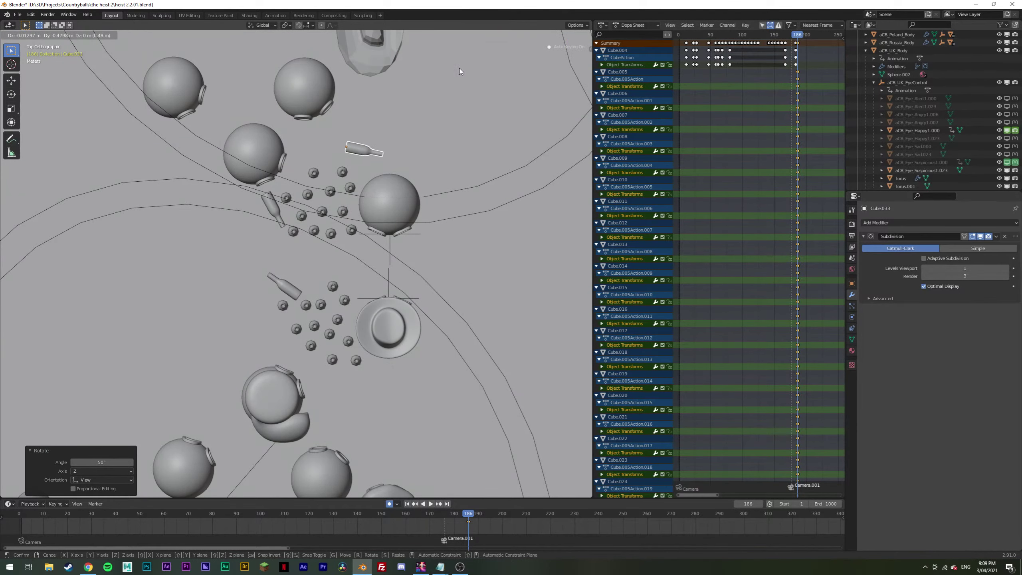
{"action": "left_click", "coordinate": [460, 71]}
Step: Duplicate the lying bottle to the far end of the hatted character's cluster and rotate the copy to a different angle
{"action": "key", "text": "shift+d"}
{"action": "left_click", "coordinate": [450, 360]}
{"action": "key", "text": "r"}
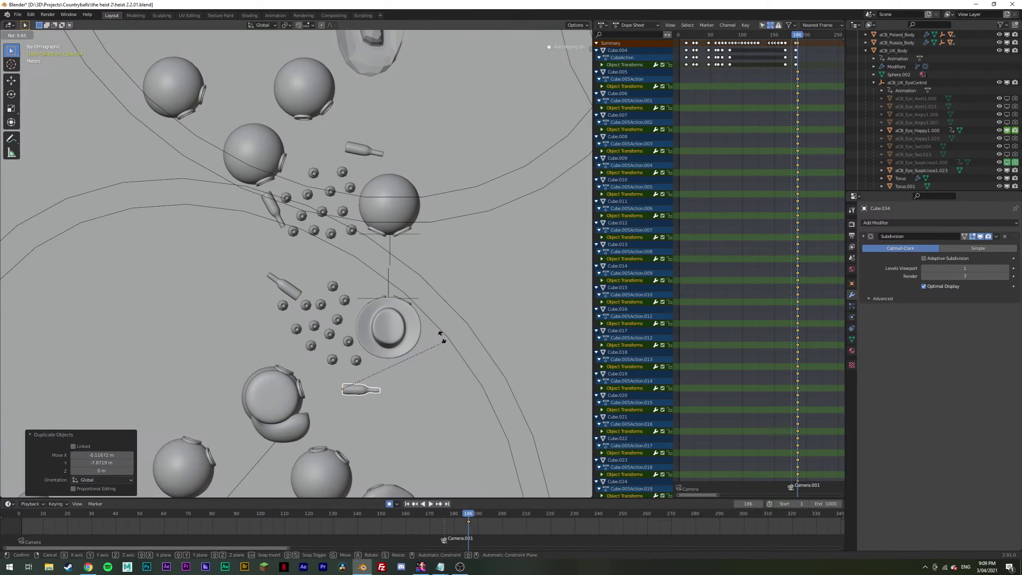
{"action": "left_click", "coordinate": [392, 300]}
Step: Check the lying bottles through the camera in rendered shading, return to solid shading and save the file
{"action": "middle_click_drag", "start_coordinate": [392, 300], "coordinate": [346, 250]}
{"action": "key", "text": "KP_0"}
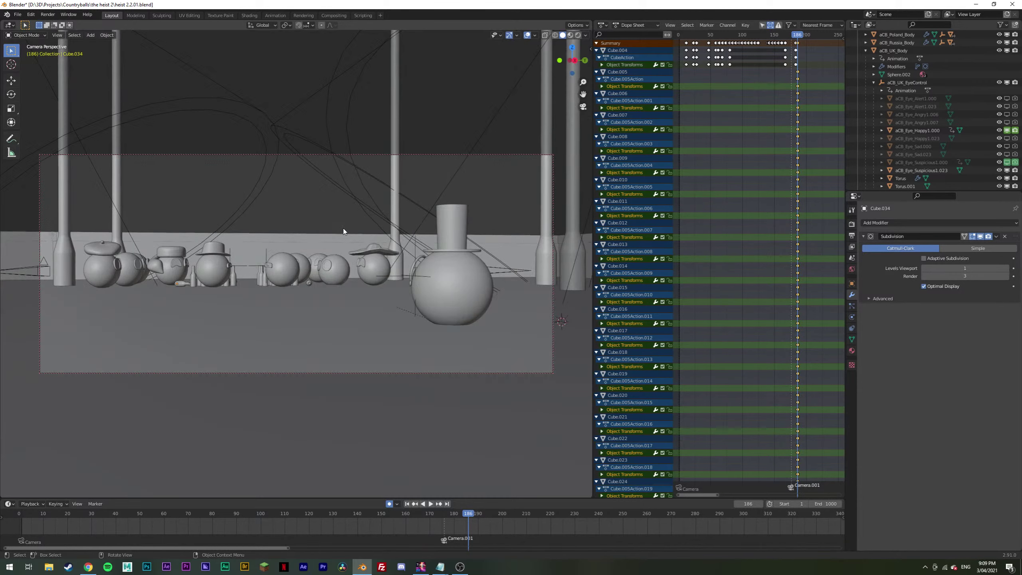
{"action": "left_click", "coordinate": [578, 35]}
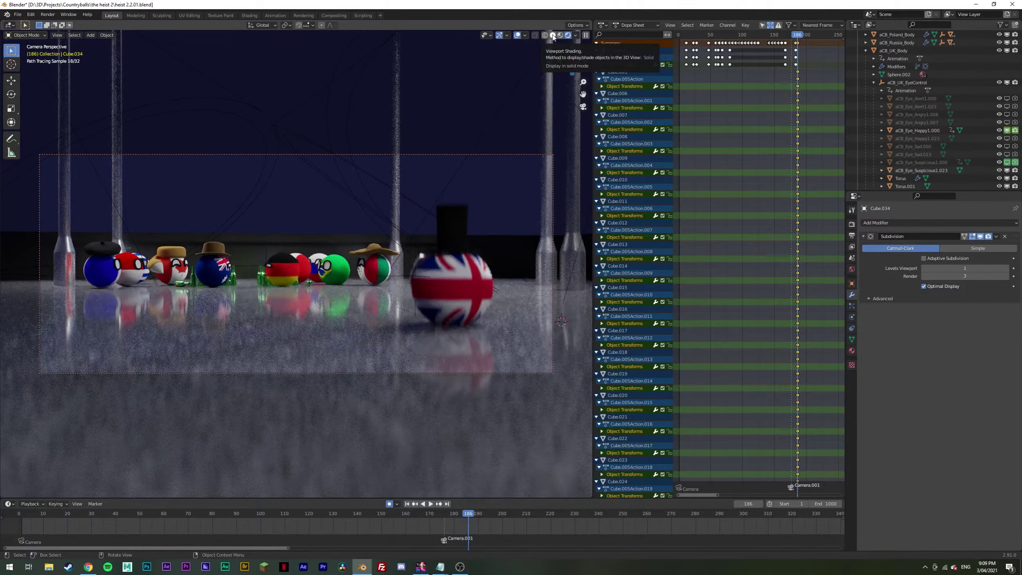
{"action": "left_click", "coordinate": [553, 36]}
{"action": "key", "text": "KP_0"}
{"action": "key", "text": "ctrl+s"}
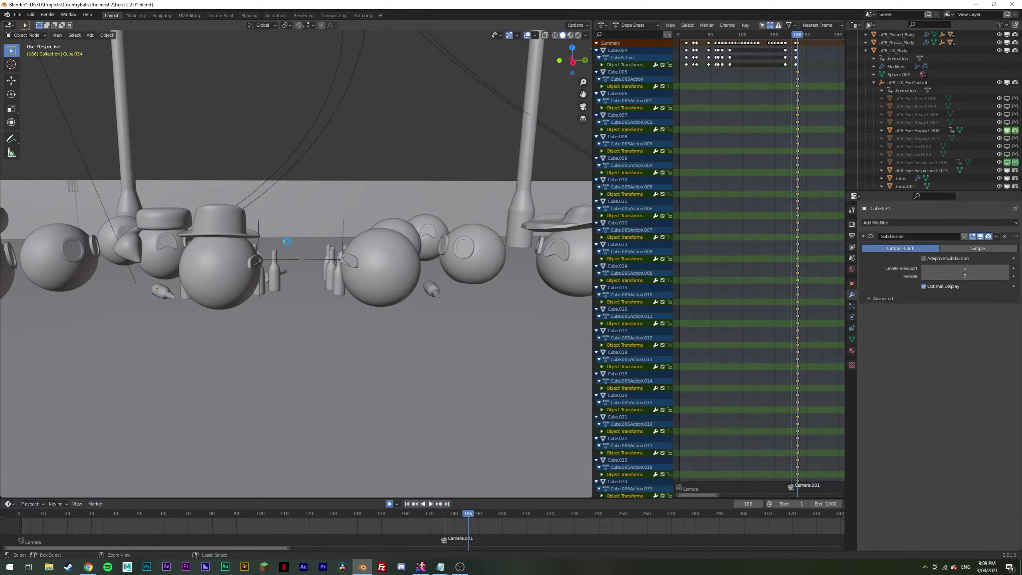
Step: From the top view, try placing a duplicate of a standing bottle directly in front of the hatted character, about 1.83 m away in X
{"action": "middle_click_drag", "start_coordinate": [277, 276], "coordinate": [314, 290]}
{"action": "key", "text": "KP_7"}
{"action": "left_click", "coordinate": [328, 296]}
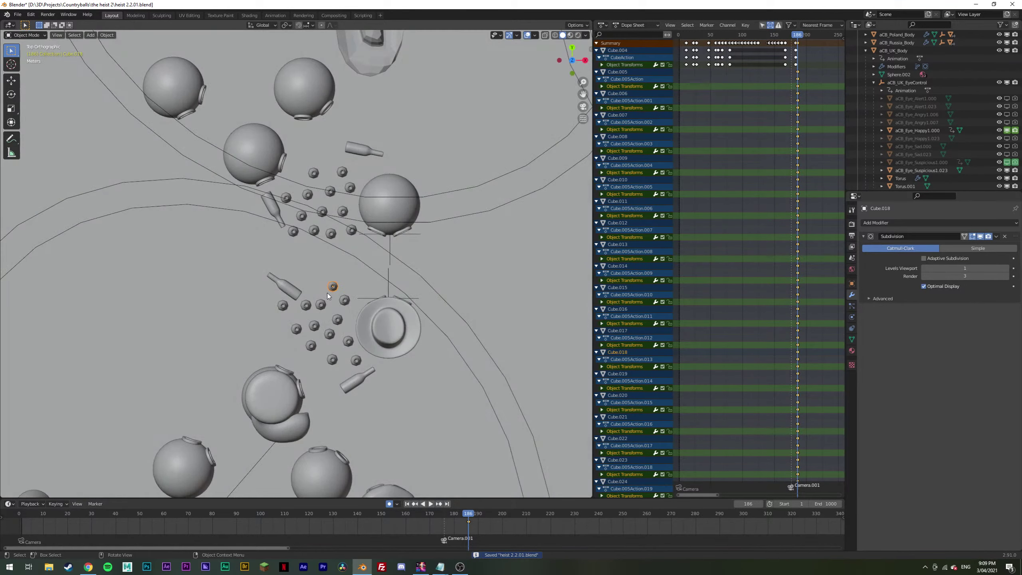
{"action": "key", "text": "shift+d"}
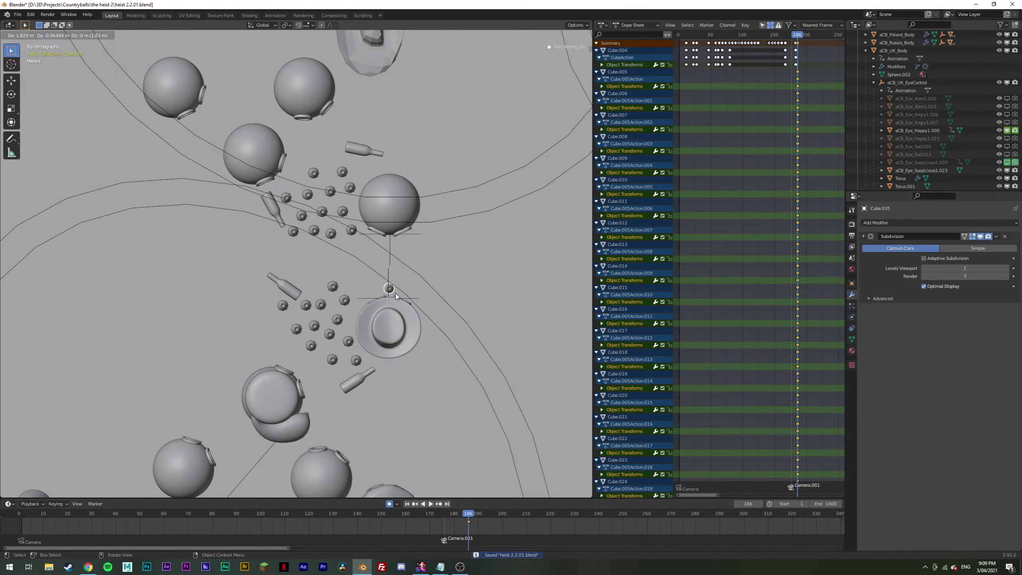
{"action": "left_click", "coordinate": [396, 296]}
Step: Try tilting the duplicate in front of the hatted character by about 8° and 22° and repositioning it, and delete that bottle
{"action": "middle_click_drag", "start_coordinate": [396, 297], "coordinate": [361, 219]}
{"action": "key", "text": "r"}
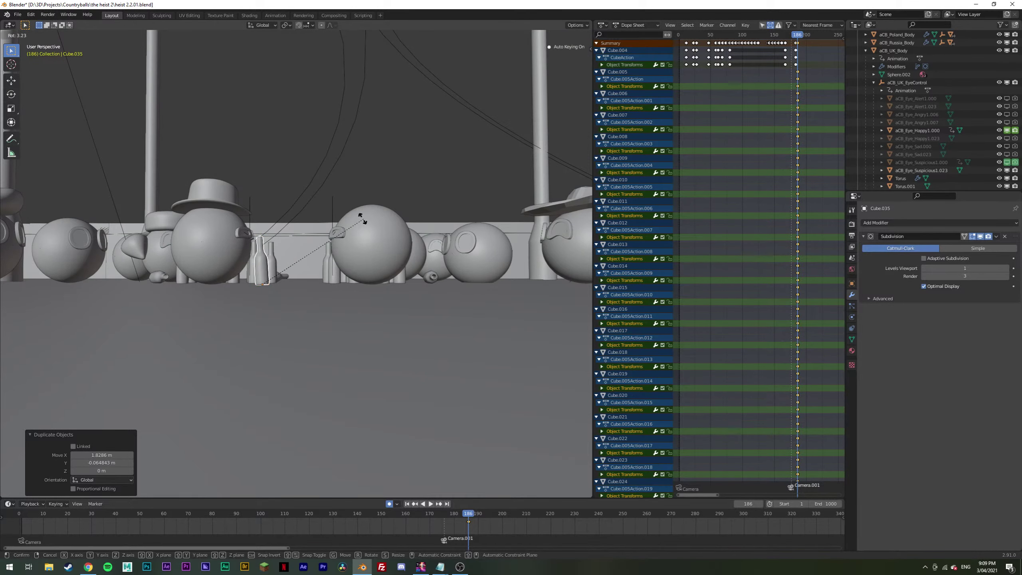
{"action": "left_click", "coordinate": [355, 216]}
{"action": "key", "text": "g"}
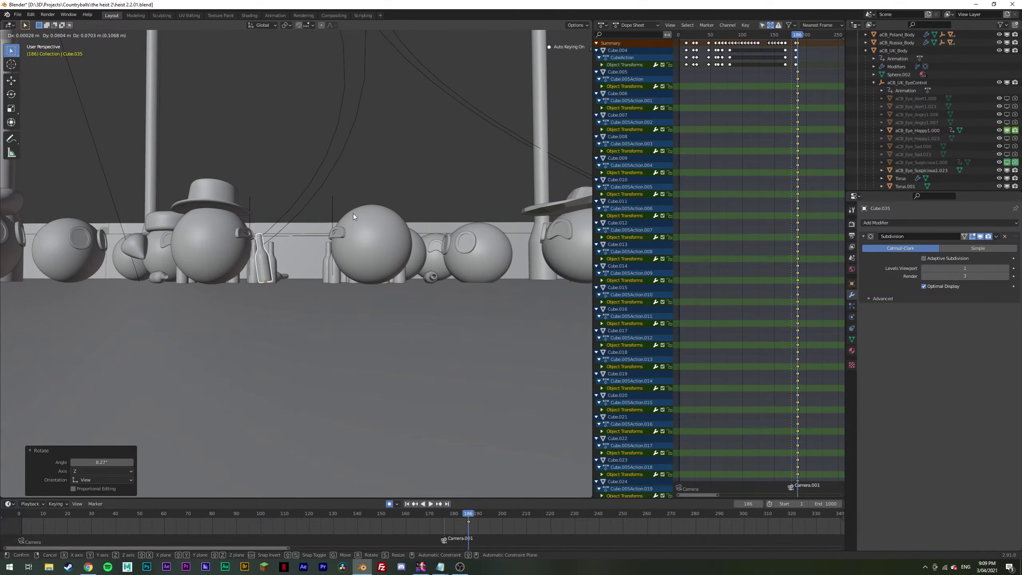
{"action": "left_click", "coordinate": [354, 217]}
{"action": "middle_click_drag", "start_coordinate": [353, 217], "coordinate": [348, 252]}
{"action": "key", "text": "r"}
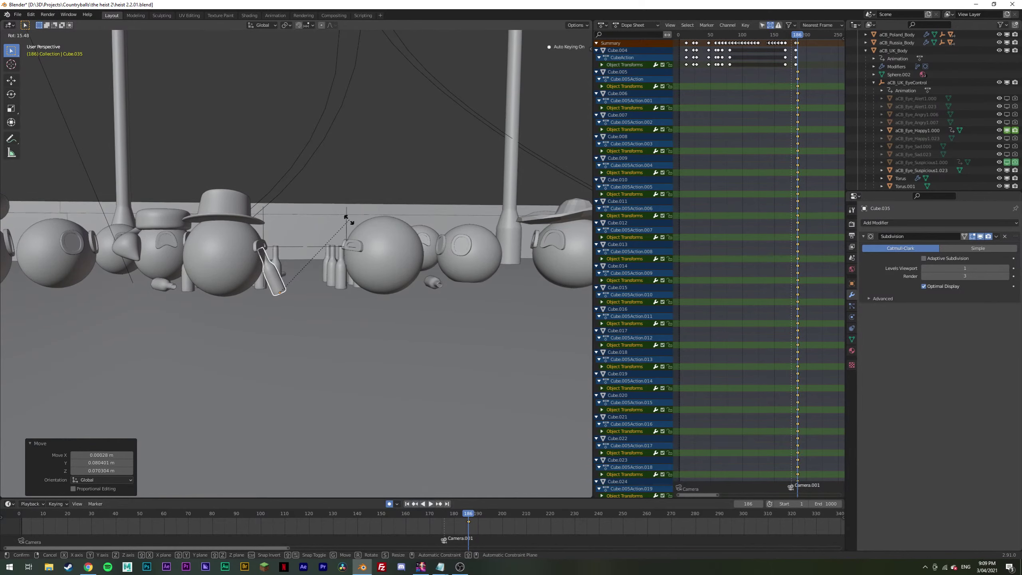
{"action": "left_click", "coordinate": [344, 221]}
{"action": "key", "text": "g"}
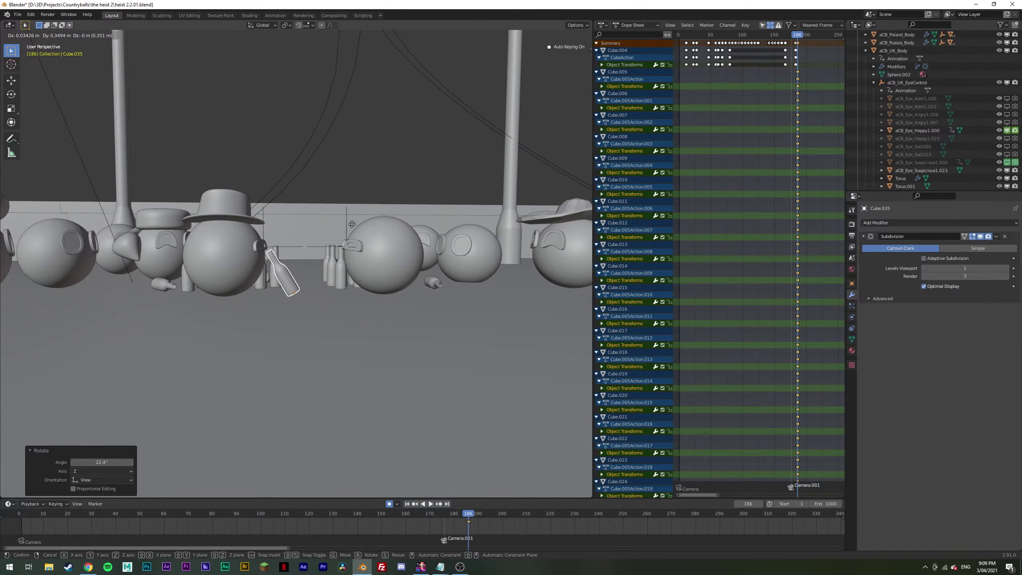
{"action": "left_click", "coordinate": [364, 150]}
{"action": "middle_click_drag", "start_coordinate": [364, 150], "coordinate": [284, 349]}
{"action": "key", "text": "Delete"}
Step: Save the file and duplicate the standing bottle nearest the hatted character's face, offsetting the copy about 0.046 m in Y
{"action": "scroll", "coordinate": [244, 275], "scroll_direction": "up", "scroll_amount": 3}
{"action": "left_click", "coordinate": [243, 281]}
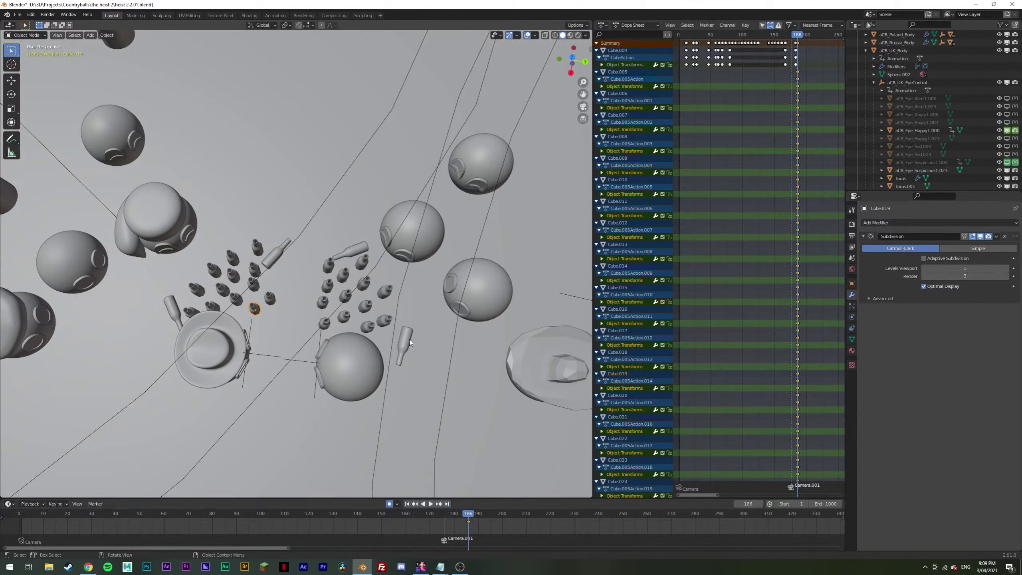
{"action": "middle_click_drag", "start_coordinate": [407, 339], "coordinate": [275, 192]}
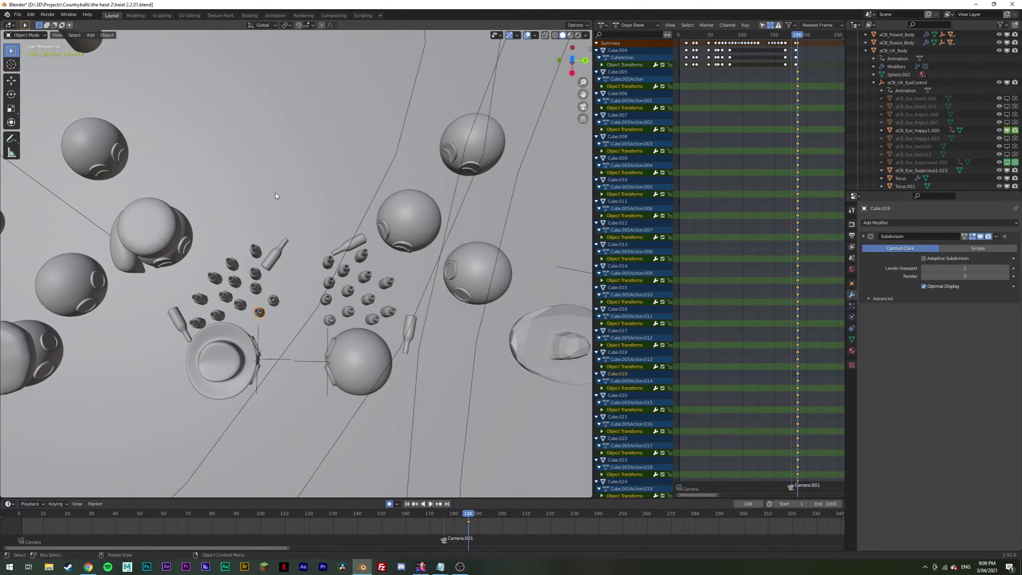
{"action": "key", "text": "KP_0"}
{"action": "middle_click_drag", "start_coordinate": [282, 258], "coordinate": [292, 226]}
{"action": "key", "text": "ctrl+s"}
{"action": "key", "text": "g"}
{"action": "left_click", "coordinate": [334, 237]}
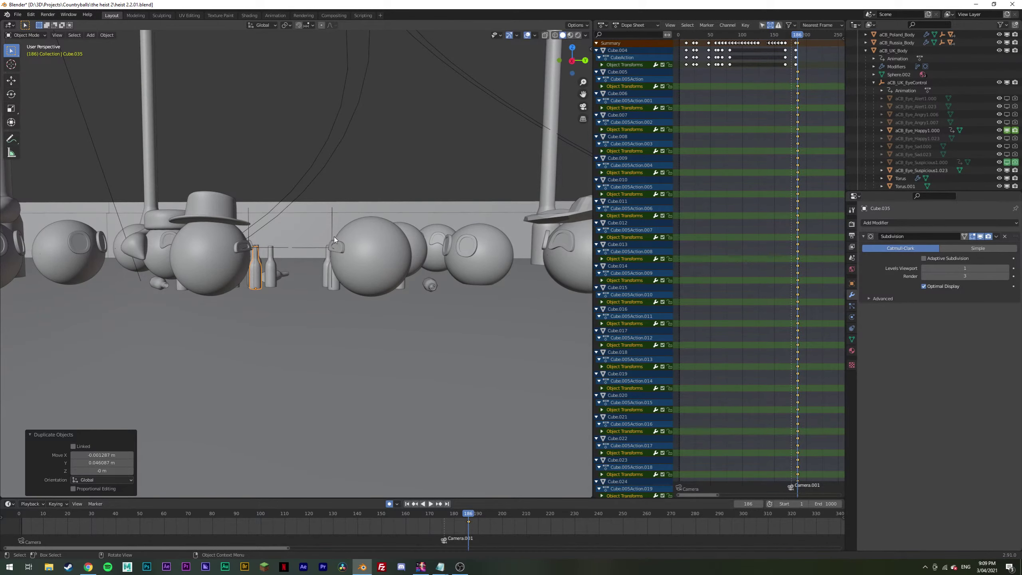
Step: Duplicate the standing bottle in place and, from the top view, move the copy between the two facing characters, about 1.39 m in X and 0.77 m in Y
{"action": "key", "text": "shift+d"}
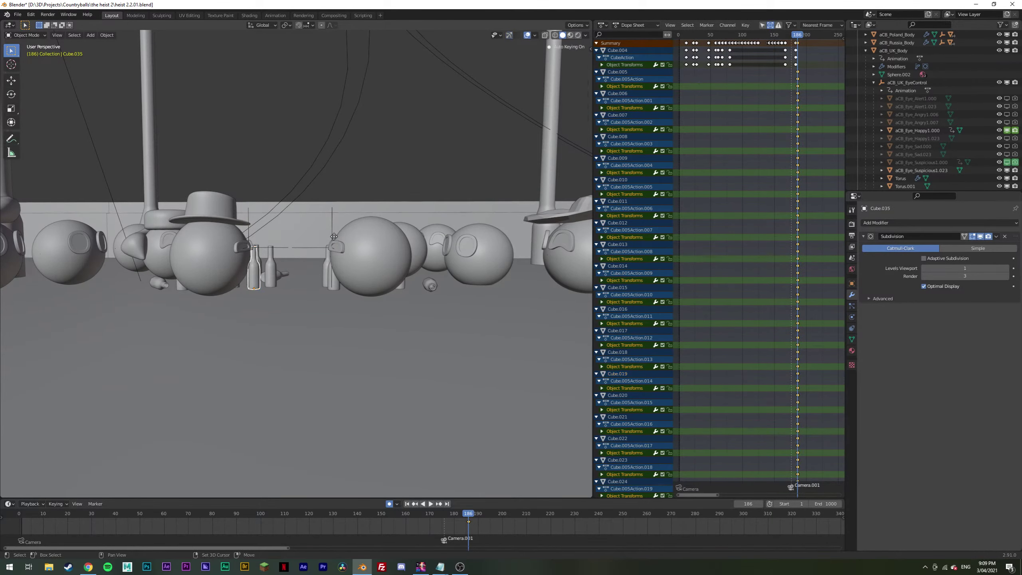
{"action": "right_click", "coordinate": [334, 237]}
{"action": "key", "text": "KP_7"}
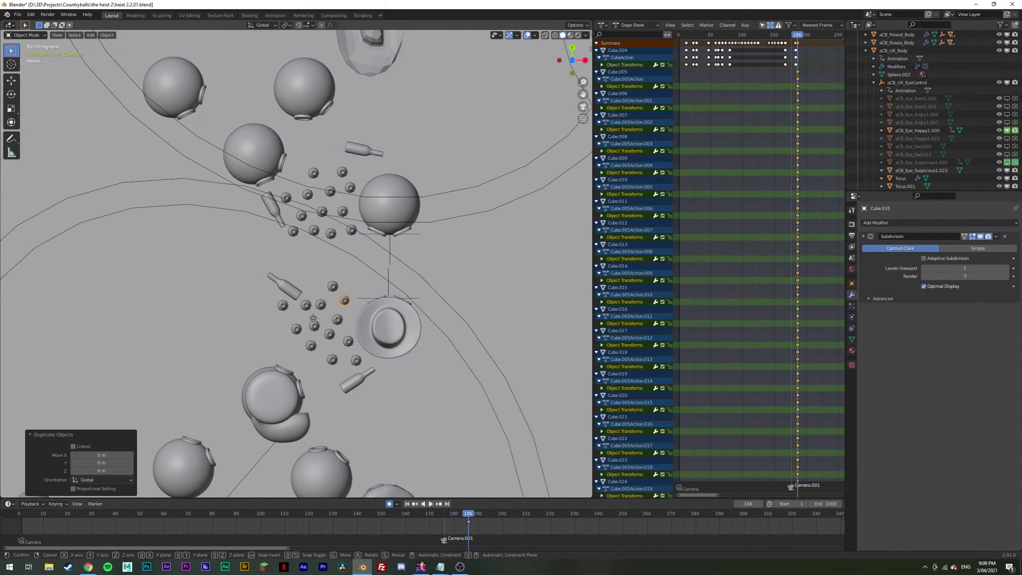
{"action": "key", "text": "g"}
{"action": "left_click", "coordinate": [386, 276]}
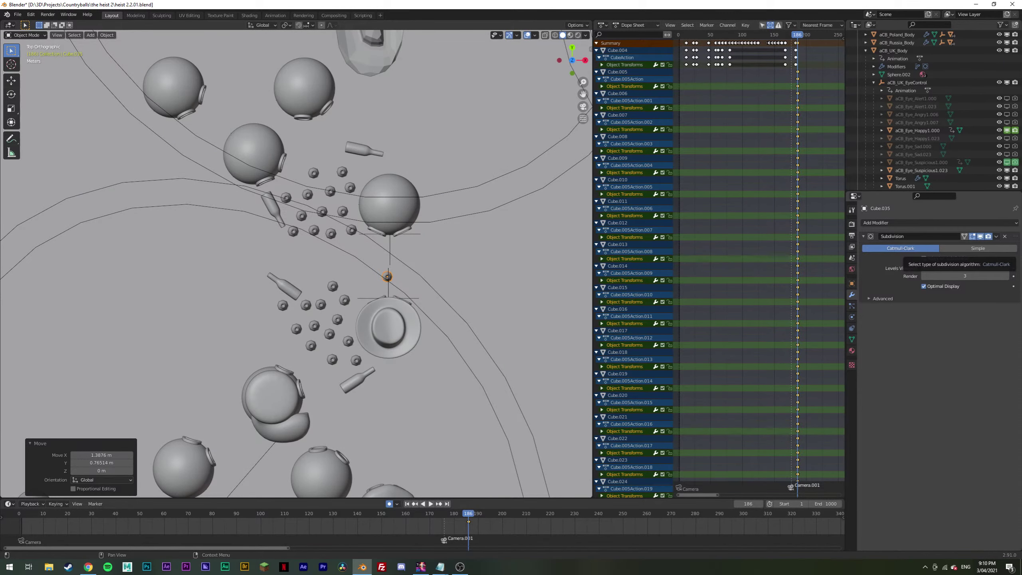
Step: Scale the bottle between the characters to 0.744, tilt it about 23° and move it against the hatted character's face
{"action": "middle_click_drag", "start_coordinate": [330, 193], "coordinate": [323, 242]}
{"action": "key", "text": "s"}
{"action": "left_click", "coordinate": [361, 230]}
{"action": "key", "text": "r"}
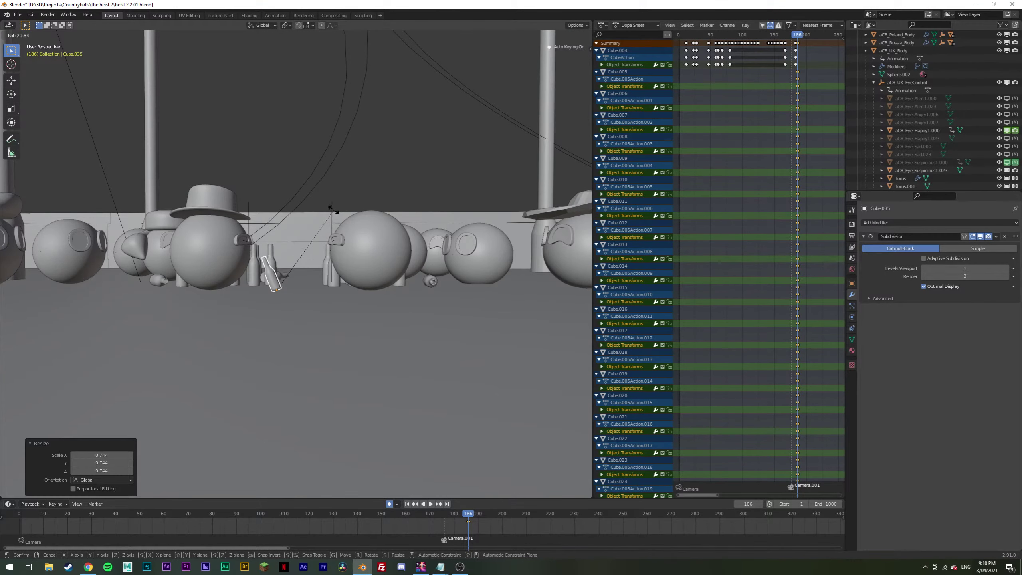
{"action": "left_click", "coordinate": [331, 209]}
{"action": "key", "text": "g"}
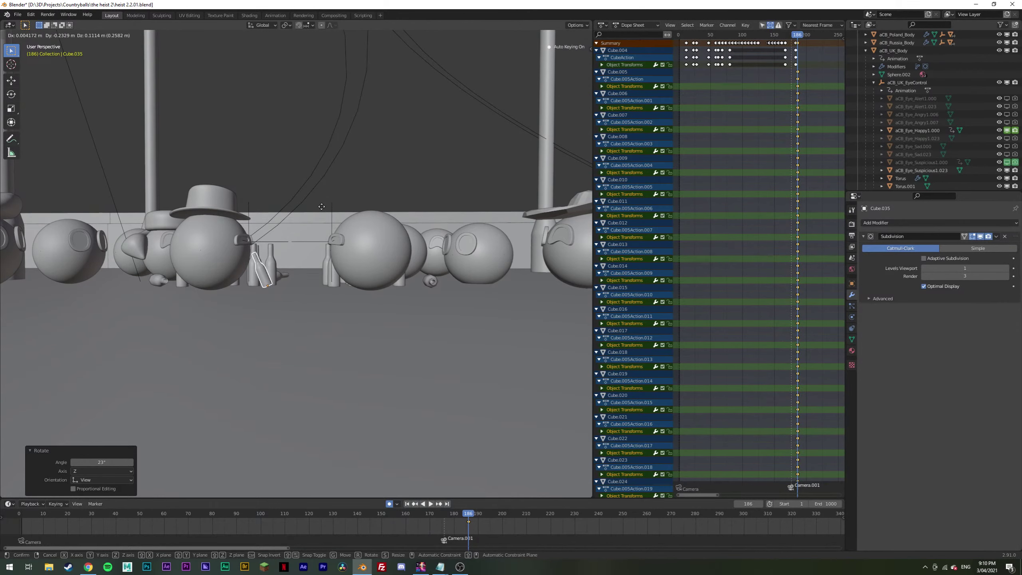
{"action": "left_click", "coordinate": [321, 205]}
Step: Duplicate the tilted bottle about 1.34 m in Y, rotate the copy 180° and adjust its position in front of the hatless character's face
{"action": "mouse_move", "coordinate": [316, 286]}
{"action": "middle_mouse_down"}
{"action": "mouse_move", "coordinate": [256, 306]}
{"action": "mouse_move", "coordinate": [319, 299]}
{"action": "middle_mouse_up"}
{"action": "key", "text": "KP_7"}
{"action": "key", "text": "shift+d"}
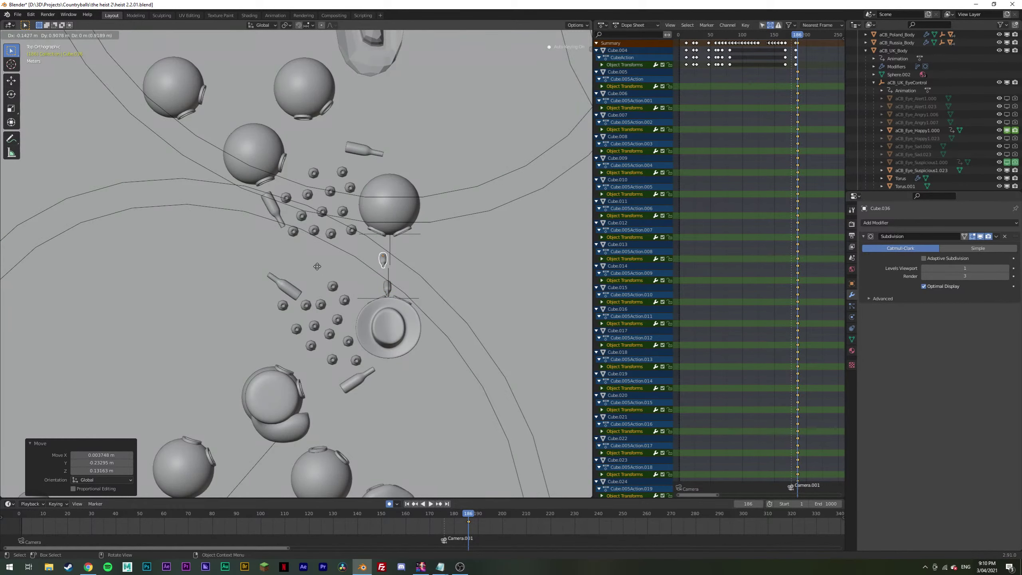
{"action": "left_click", "coordinate": [399, 245]}
{"action": "type", "text": "r180"}
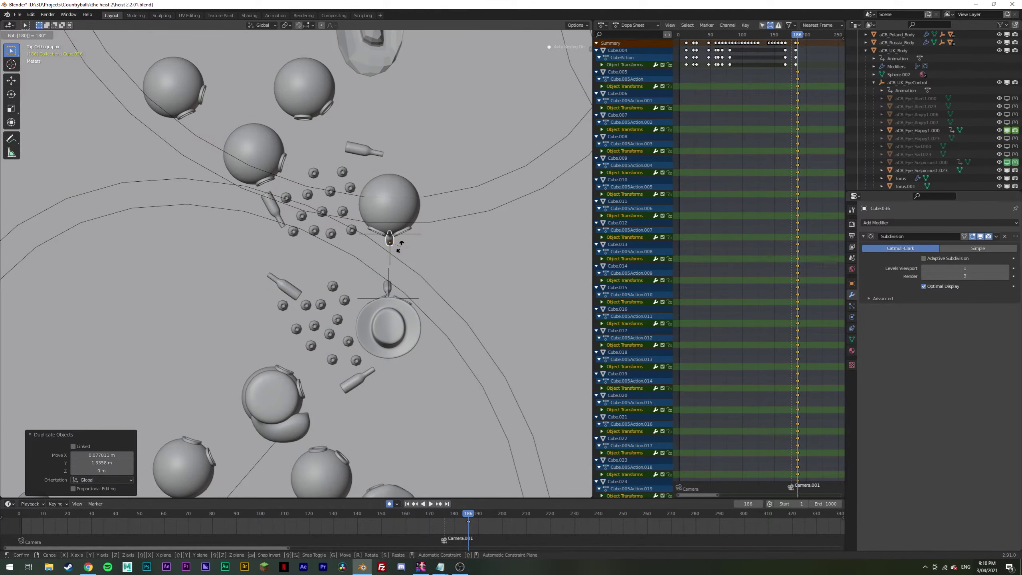
{"action": "key", "text": "Return"}
{"action": "key", "text": "g"}
{"action": "left_click", "coordinate": [413, 271]}
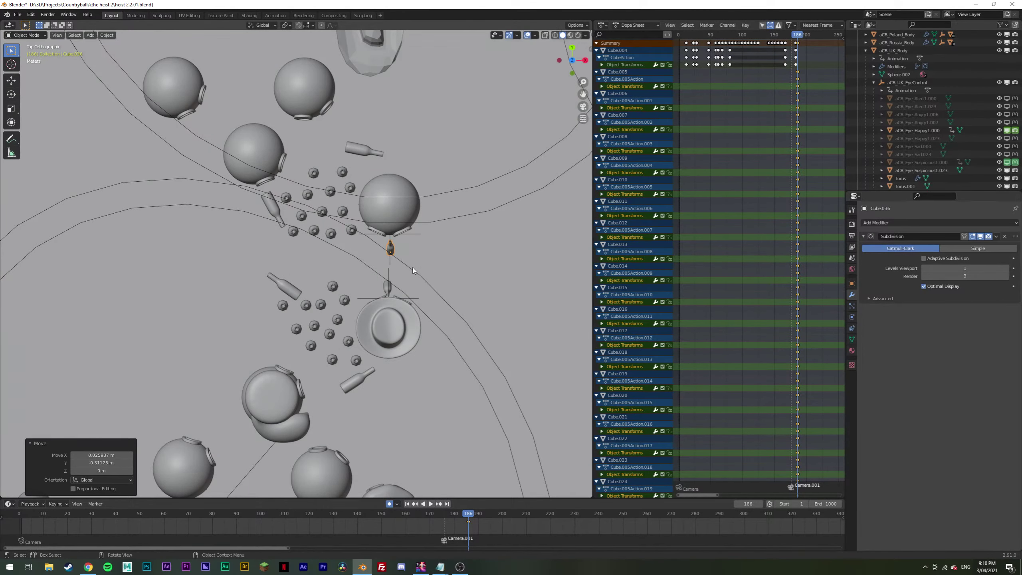
{"action": "middle_click_drag", "start_coordinate": [413, 271], "coordinate": [326, 194]}
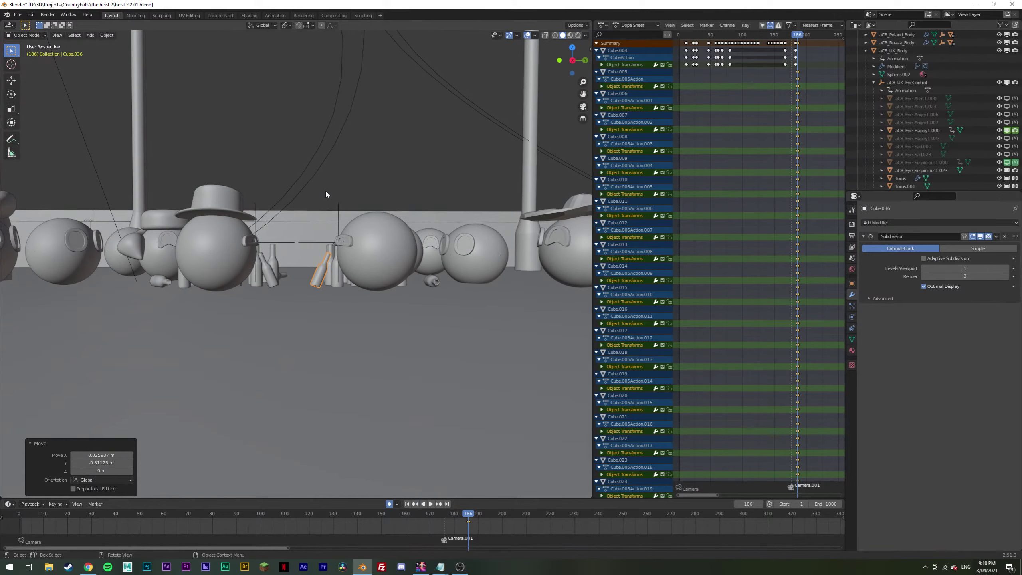
{"action": "key", "text": "KP_7"}
{"action": "key", "text": "g"}
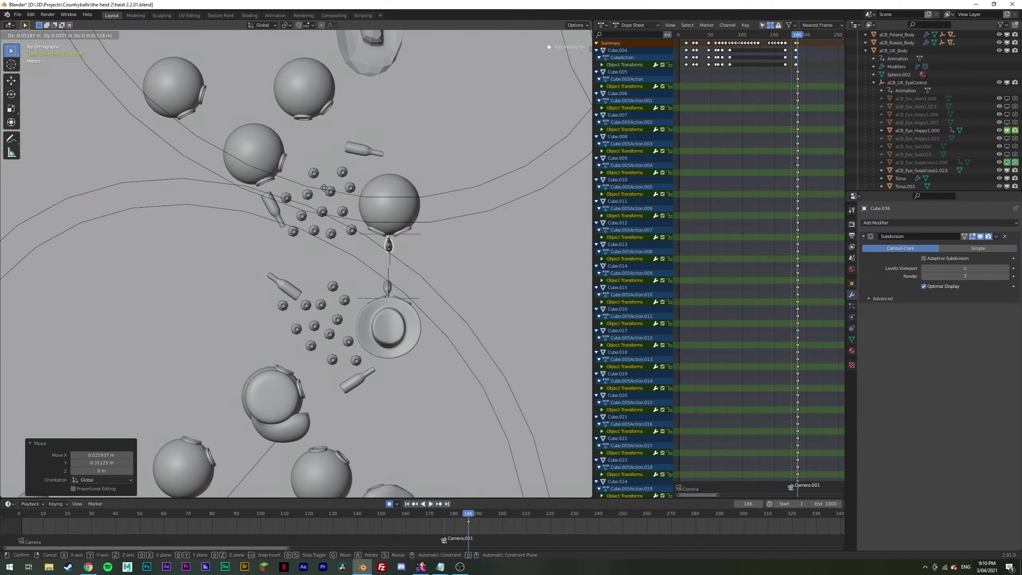
{"action": "left_click", "coordinate": [323, 187]}
Step: Examine the bottles from above and through the camera in rendered shading, and return to solid shading
{"action": "middle_click_drag", "start_coordinate": [324, 187], "coordinate": [182, 78]}
{"action": "left_click", "coordinate": [349, 210]}
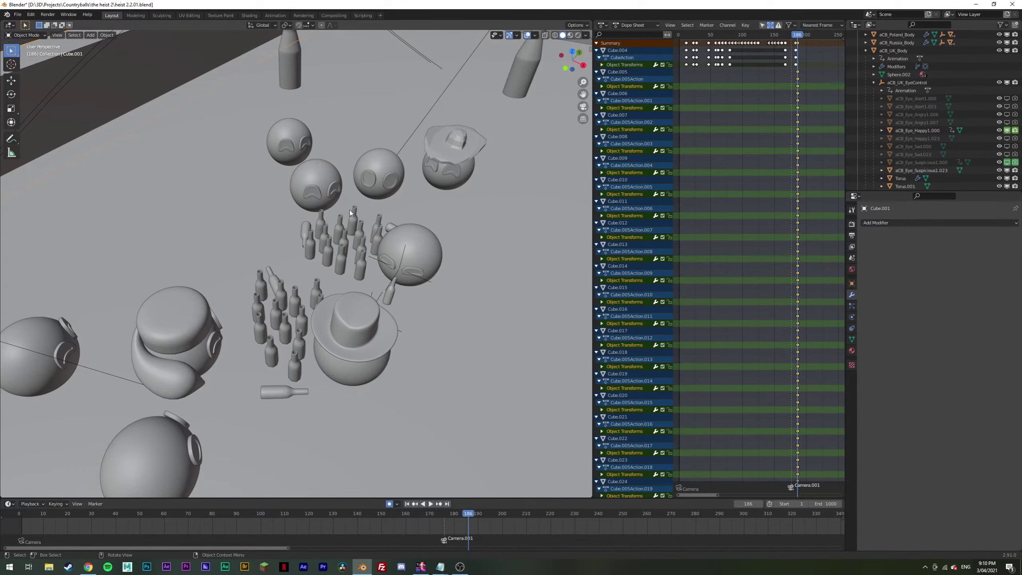
{"action": "middle_click_drag", "start_coordinate": [350, 210], "coordinate": [312, 146]}
{"action": "left_click", "coordinate": [362, 186]}
{"action": "middle_click_drag", "start_coordinate": [362, 186], "coordinate": [372, 217]}
{"action": "scroll", "coordinate": [372, 217], "scroll_direction": "down", "scroll_amount": 5}
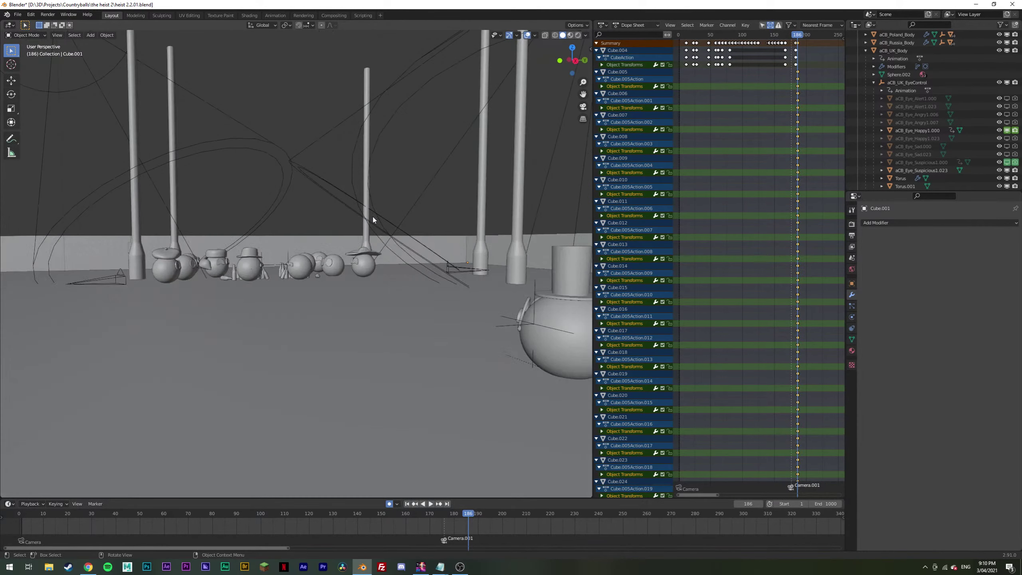
{"action": "key", "text": "KP_0"}
{"action": "left_click", "coordinate": [578, 35]}
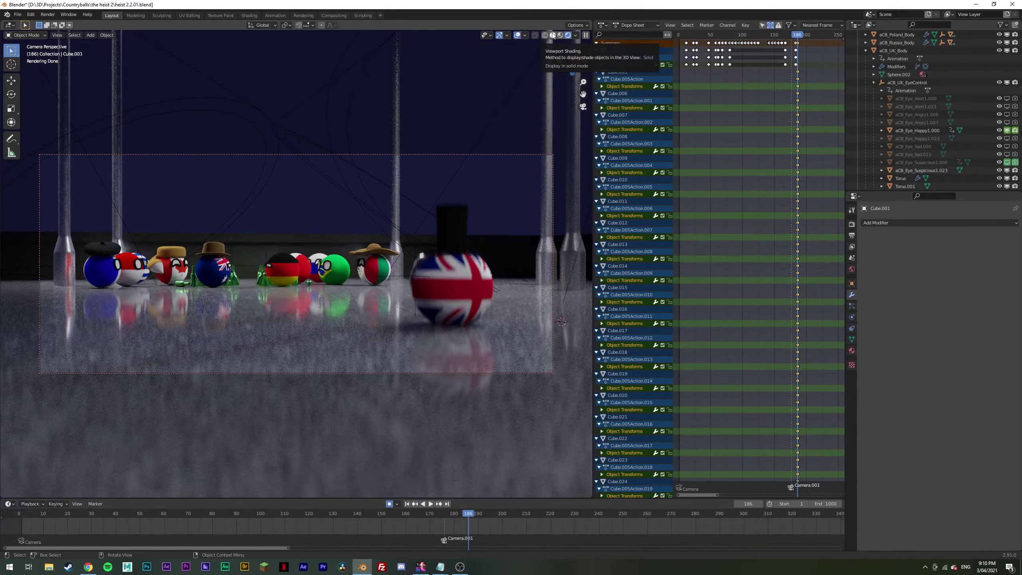
{"action": "left_click", "coordinate": [553, 35]}
Step: Make Camera.002 the active camera, check its close-up in rendered shading, return to solid shading, and save the file
{"action": "left_click", "coordinate": [46, 264]}
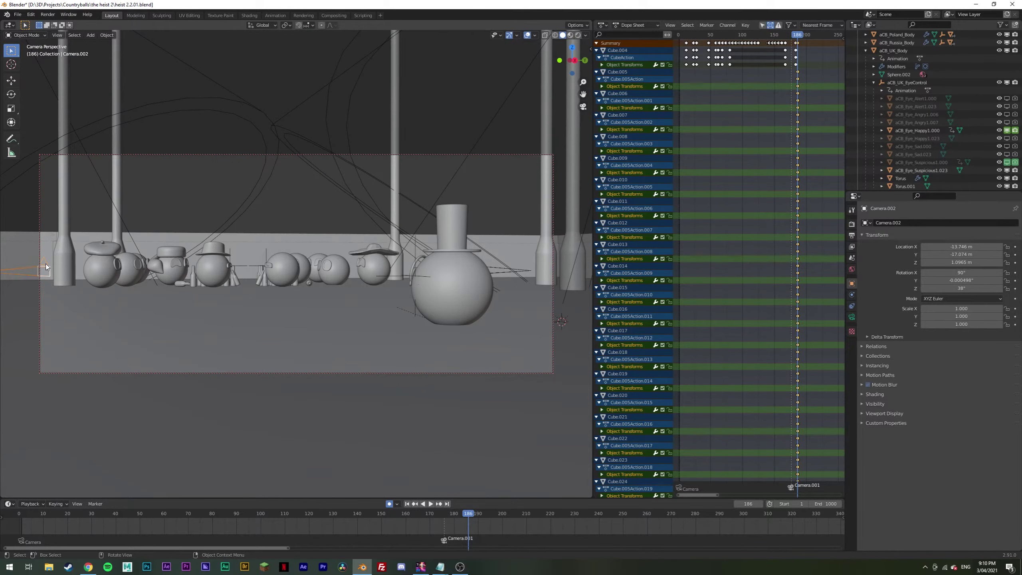
{"action": "key", "text": "ctrl+KP_0"}
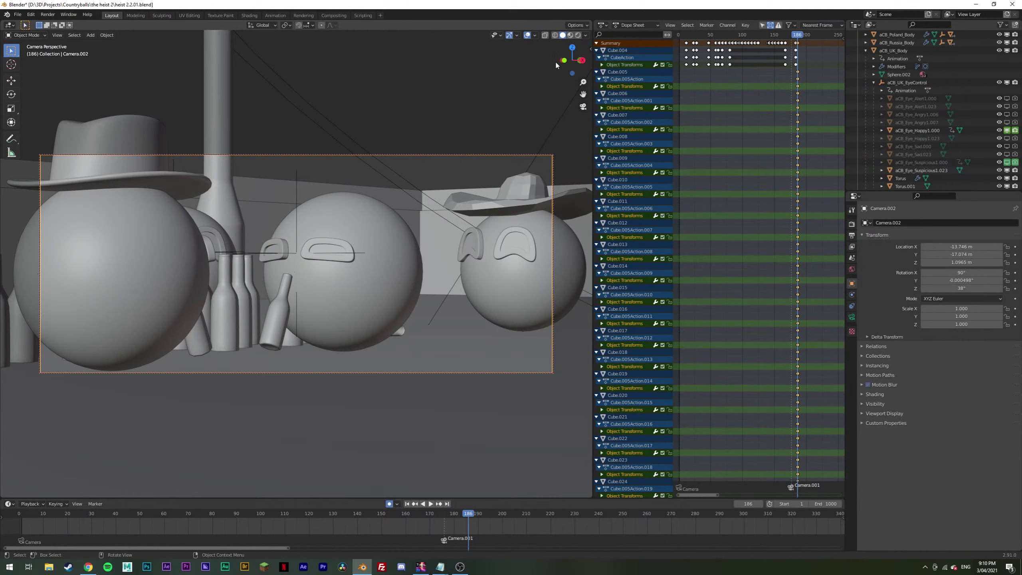
{"action": "left_click", "coordinate": [578, 35]}
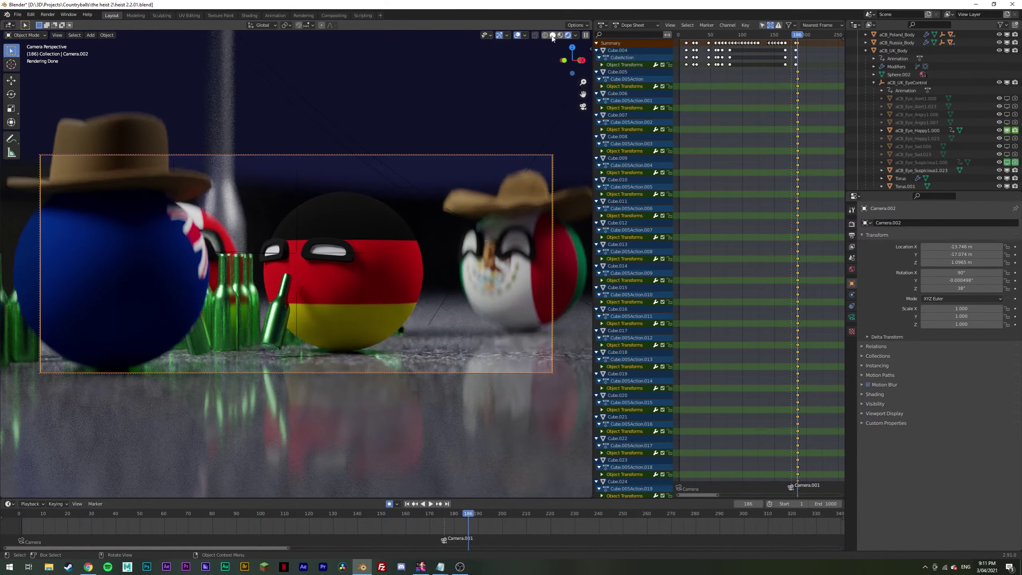
{"action": "left_click", "coordinate": [552, 36]}
{"action": "key", "text": "KP_0"}
{"action": "key", "text": "ctrl+s"}
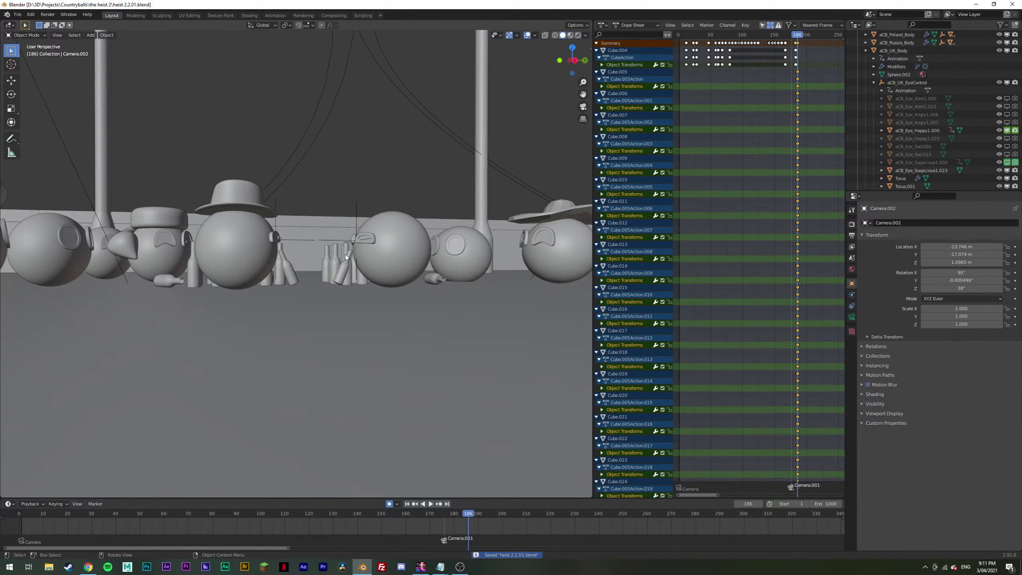
Step: Make Camera.001 the active camera again, look through it, and save the file
{"action": "middle_click_drag", "start_coordinate": [342, 278], "coordinate": [345, 305]}
{"action": "scroll", "coordinate": [345, 307], "scroll_direction": "down", "scroll_amount": 10}
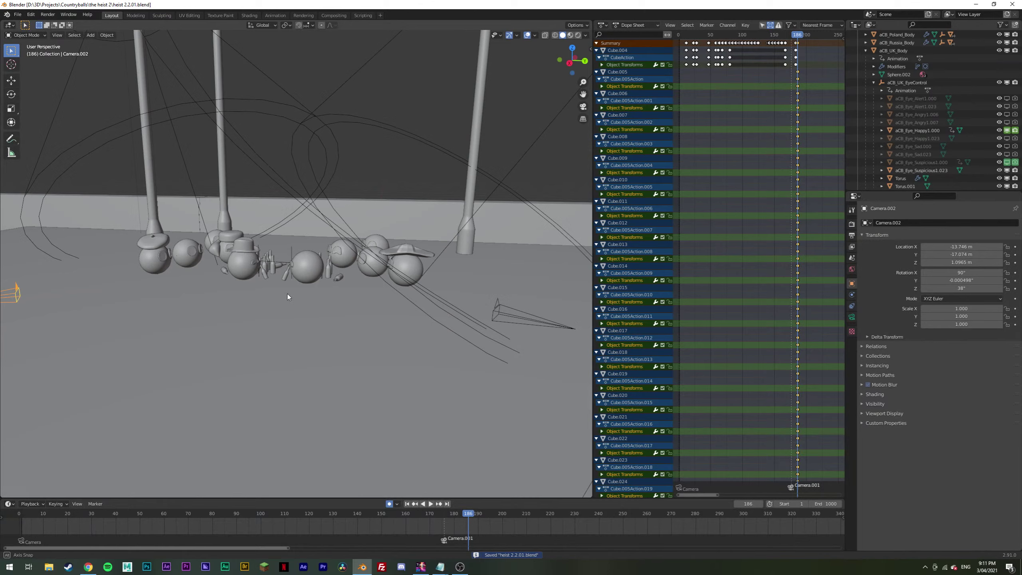
{"action": "scroll", "coordinate": [287, 297], "scroll_direction": "down", "scroll_amount": 4}
{"action": "middle_click_drag", "start_coordinate": [298, 294], "coordinate": [404, 350]}
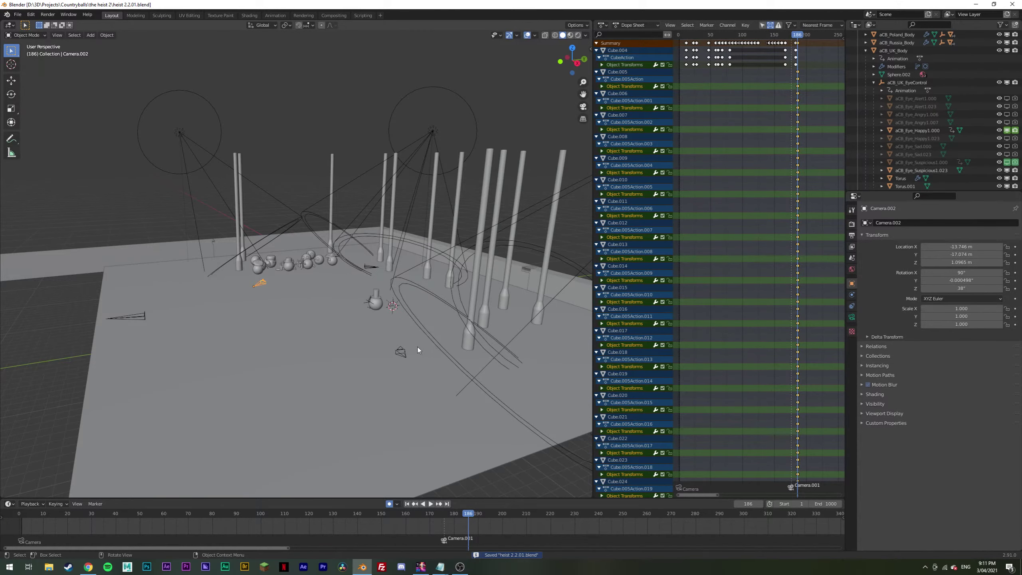
{"action": "left_click", "coordinate": [402, 351]}
{"action": "key", "text": "KP_0"}
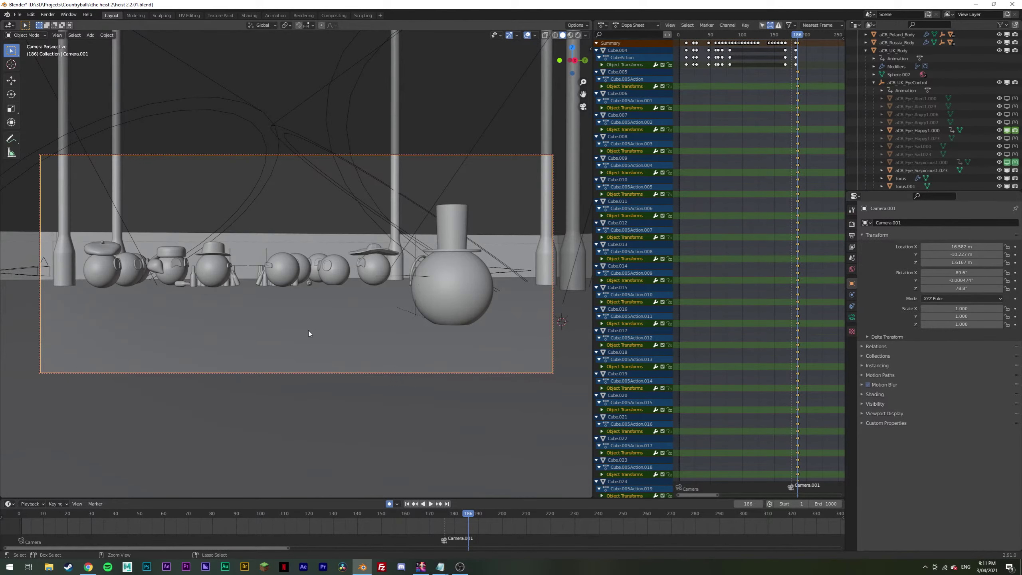
{"action": "key", "text": "ctrl+s"}
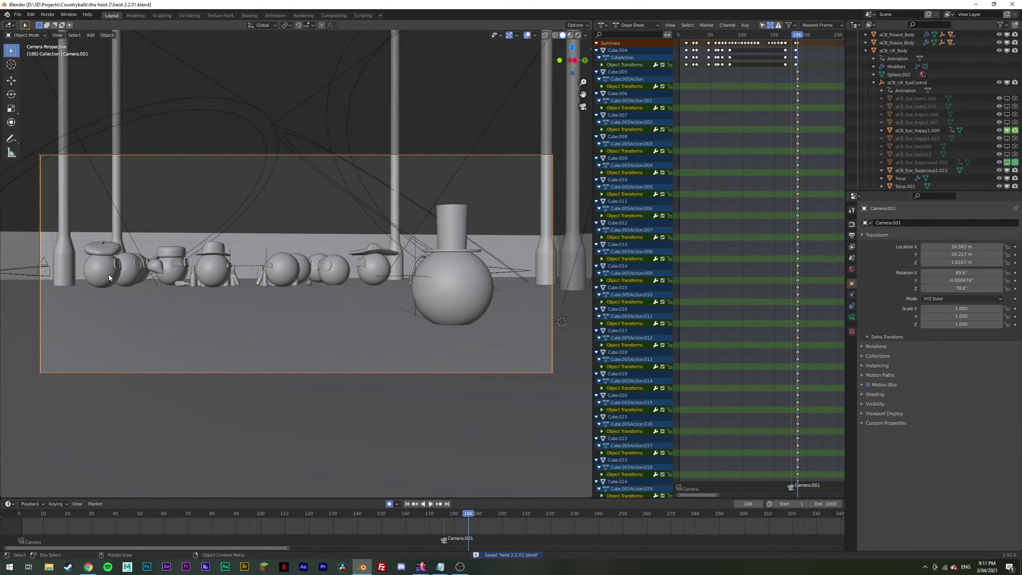
Step: Save the file, inspect the scene outside the camera view, and reselect Camera.001 to look through it
{"action": "left_click", "coordinate": [108, 275]}
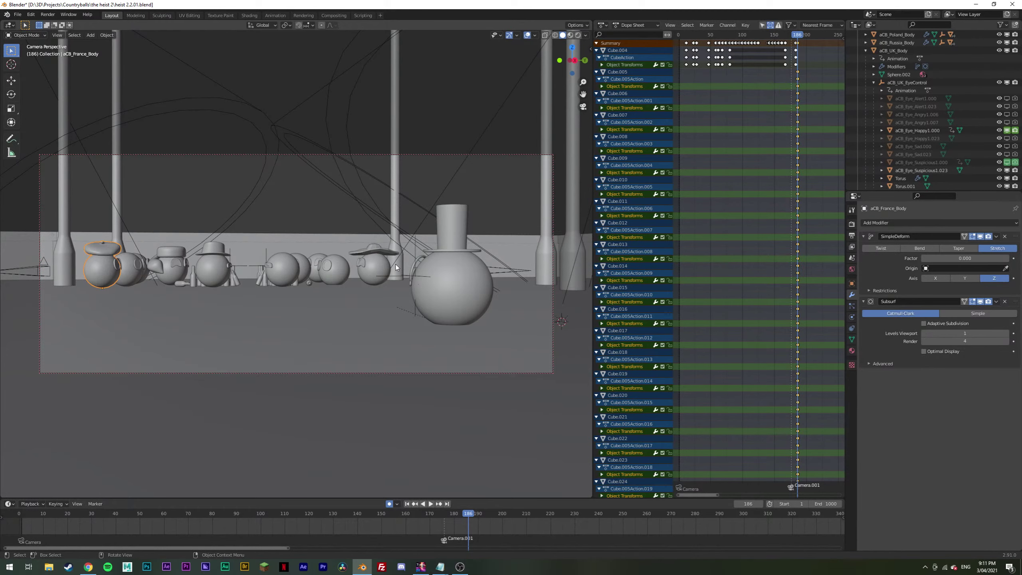
{"action": "key", "text": "alt+a"}
{"action": "key", "text": "ctrl+s"}
{"action": "key", "text": "KP_0"}
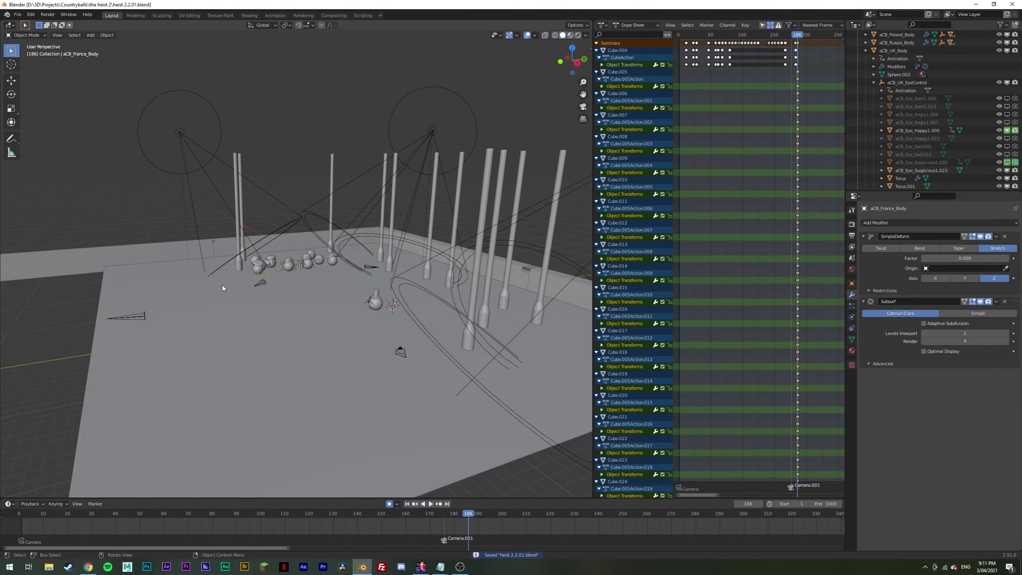
{"action": "scroll", "coordinate": [222, 284], "scroll_direction": "up", "scroll_amount": 5}
{"action": "middle_click_drag", "start_coordinate": [222, 285], "coordinate": [304, 270]}
{"action": "scroll", "coordinate": [304, 271], "scroll_direction": "down", "scroll_amount": 6}
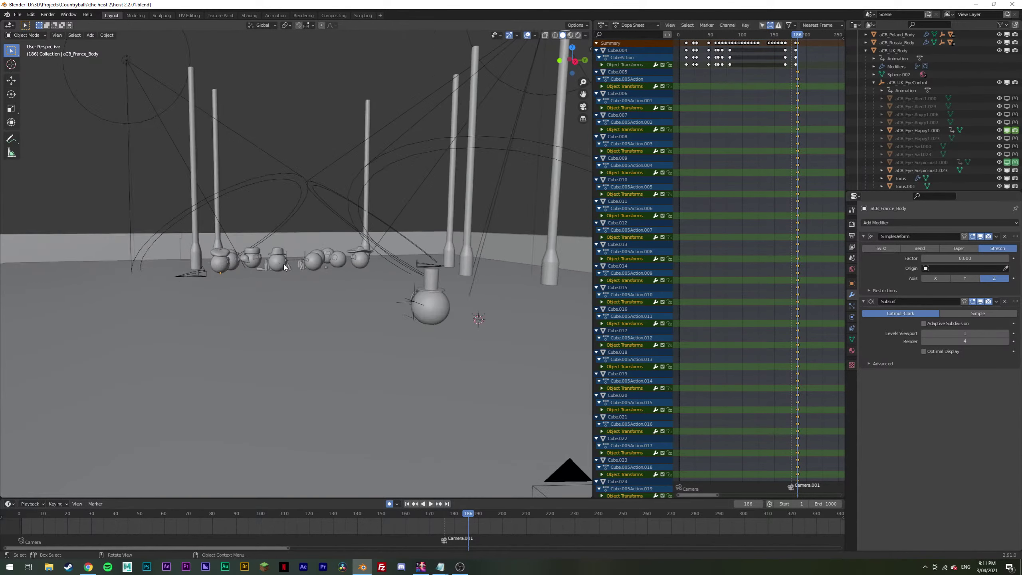
{"action": "left_click", "coordinate": [398, 349]}
{"action": "key", "text": "KP_0"}
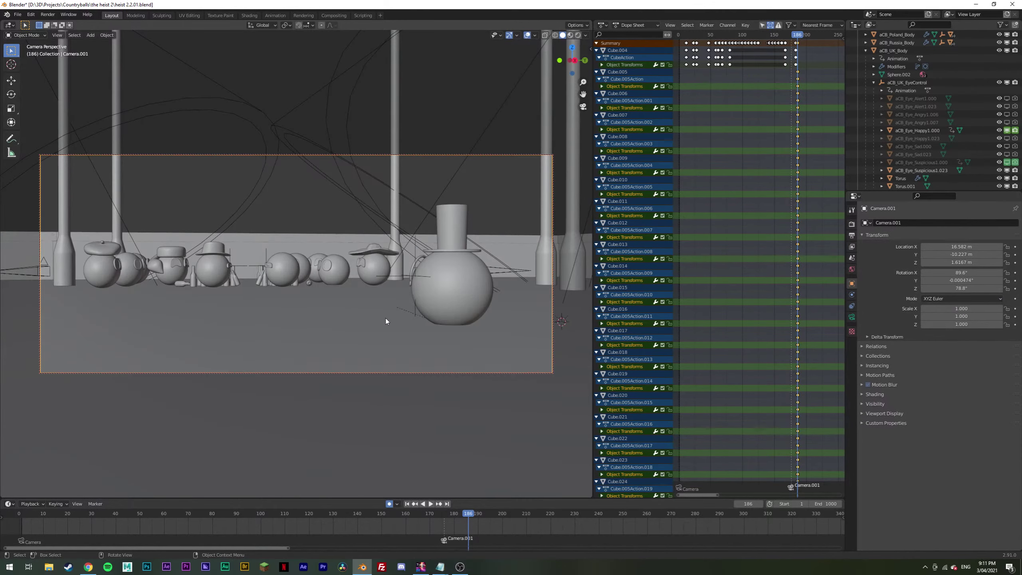
Step: Play back the shot around the camera change and keyframe the rotation of Camera.001 at frame 195
{"action": "left_click", "coordinate": [392, 523]}
{"action": "key", "text": "space"}
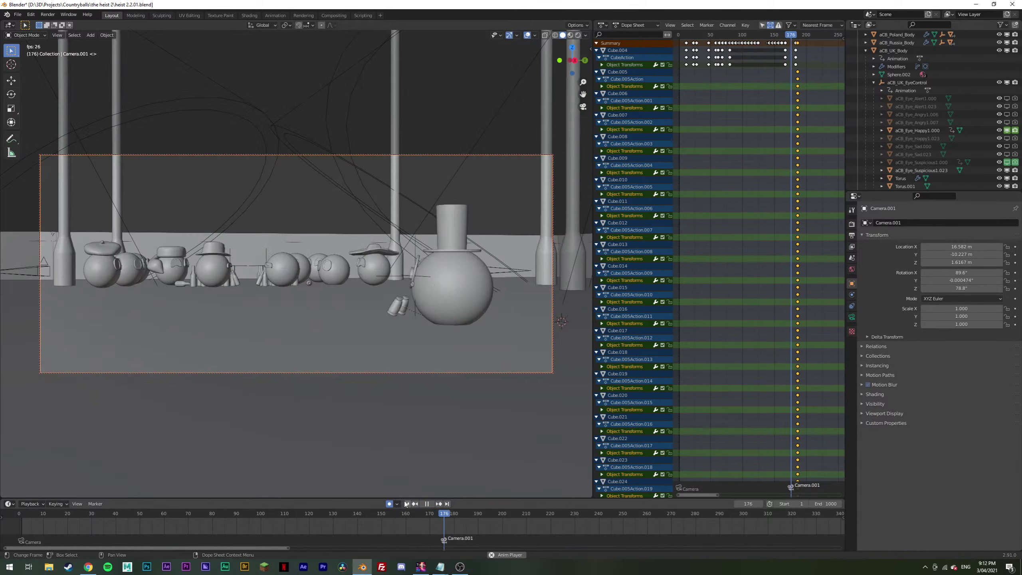
{"action": "left_click_drag", "start_coordinate": [459, 512], "coordinate": [447, 514]}
{"action": "key", "text": "space"}
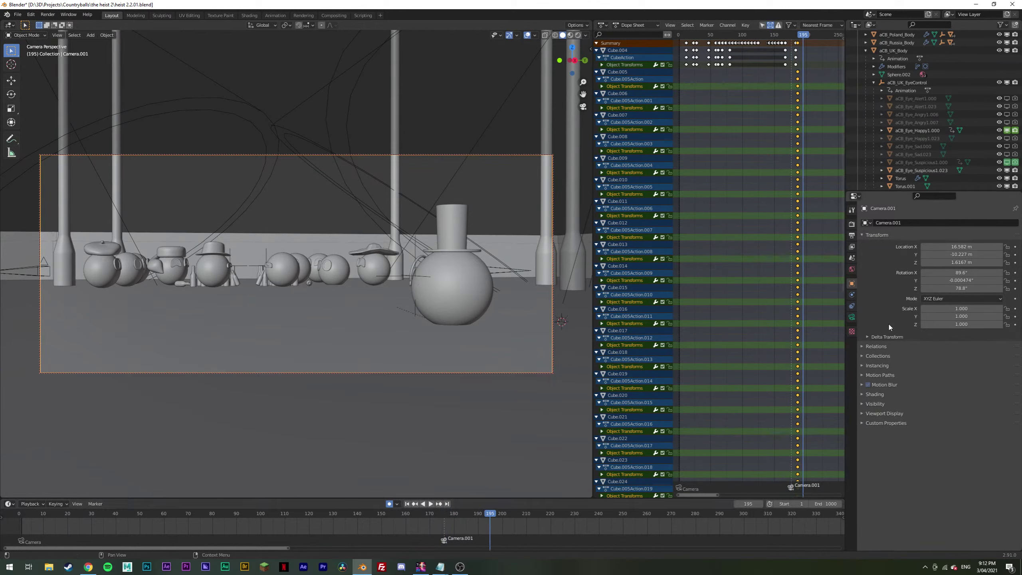
{"action": "key", "text": "i"}
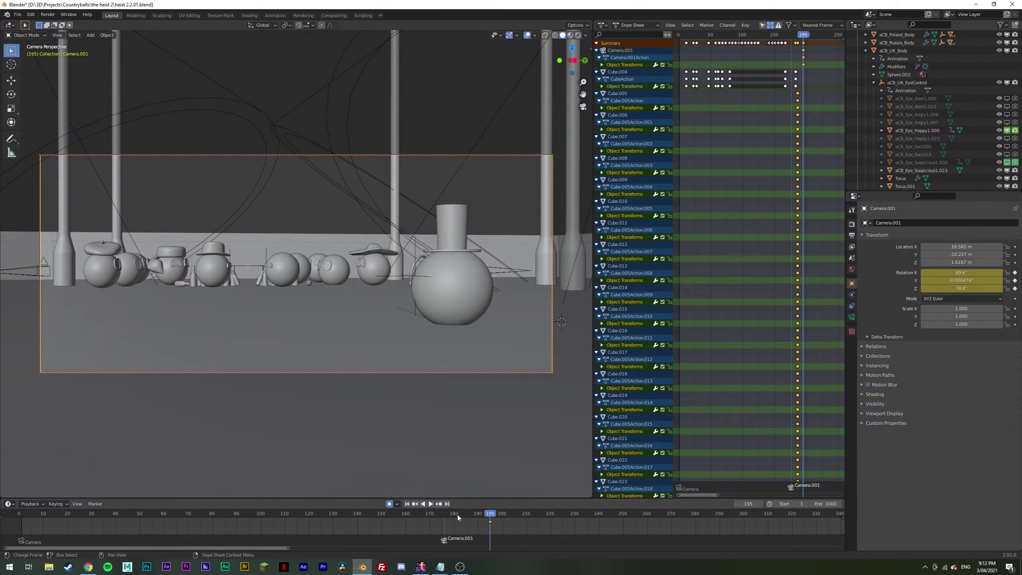
Step: At frame 176, set the Z rotation of Camera.001 to about 76° and keyframe its rotation
{"action": "left_click", "coordinate": [444, 513]}
{"action": "left_click_drag", "start_coordinate": [949, 290], "coordinate": [925, 290]}
{"action": "key", "text": "i"}
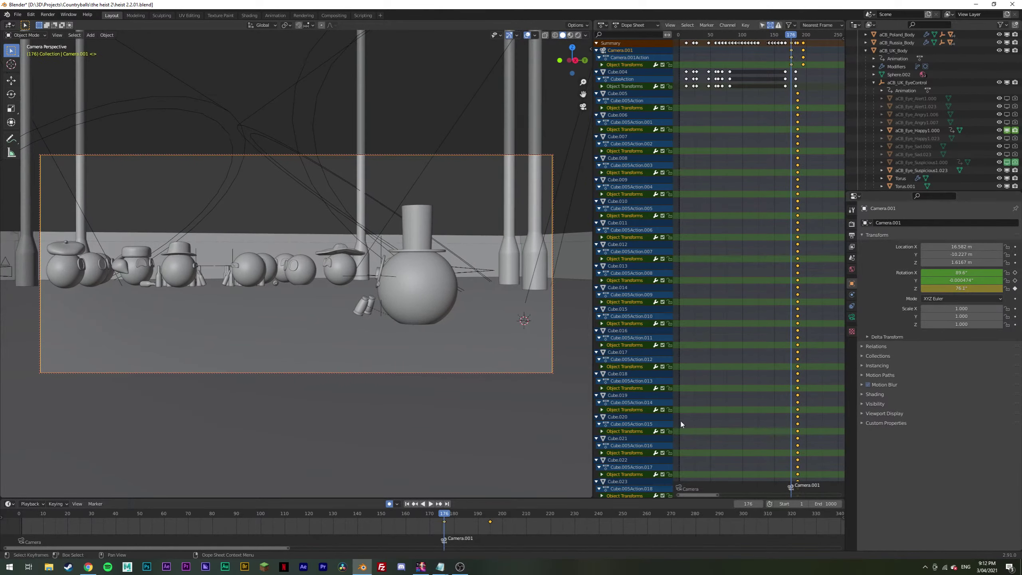
Step: Try the earlier rotation keyframe of Camera.001 at about frame 170 and play back the camera pan
{"action": "mouse_move", "coordinate": [444, 522]}
{"action": "left_mouse_down"}
{"action": "mouse_move", "coordinate": [419, 524]}
{"action": "mouse_move", "coordinate": [429, 523]}
{"action": "left_mouse_up"}
{"action": "key", "text": "Escape"}
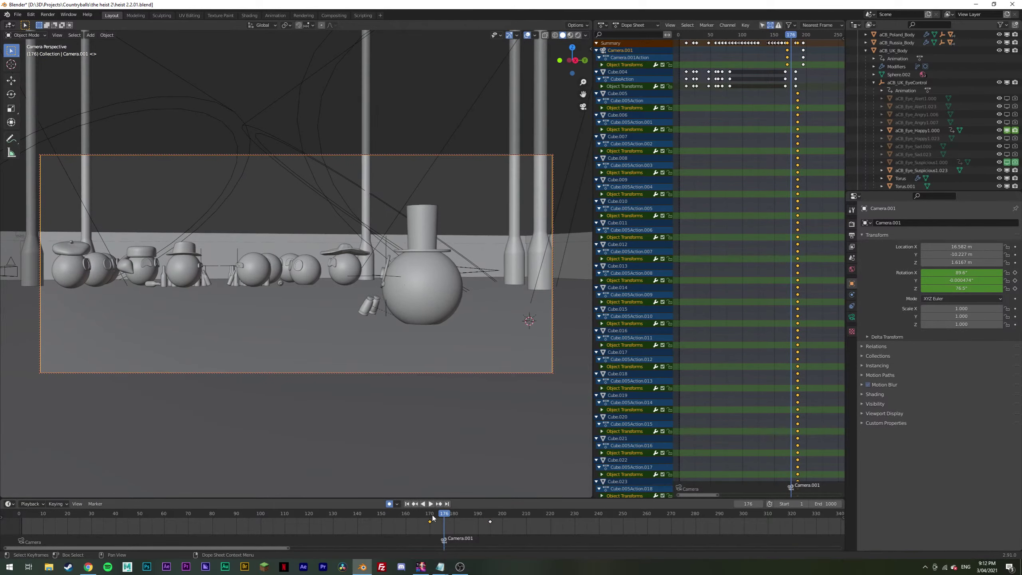
{"action": "left_click", "coordinate": [373, 517]}
{"action": "key", "text": "space"}
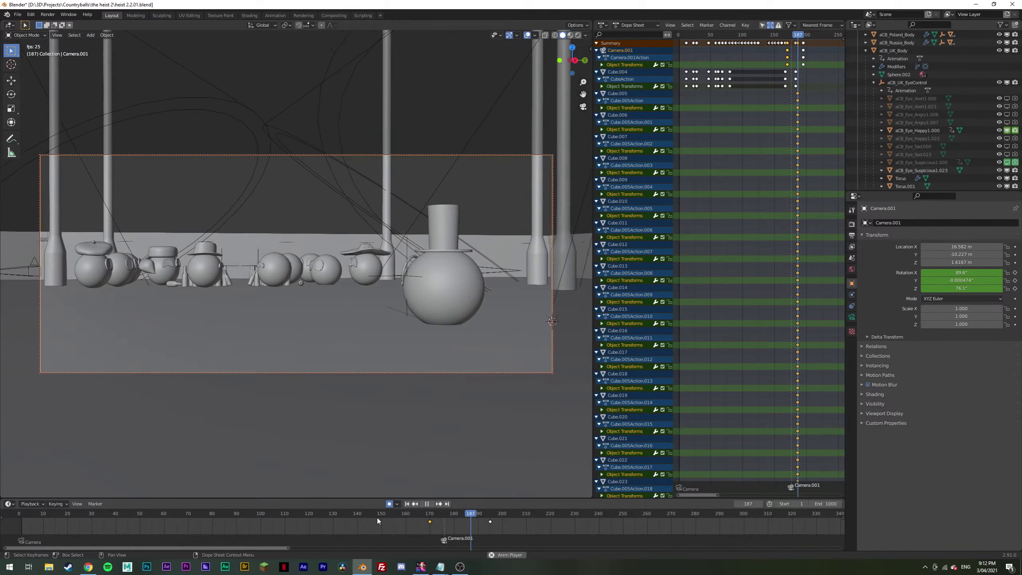
{"action": "left_click", "coordinate": [395, 518]}
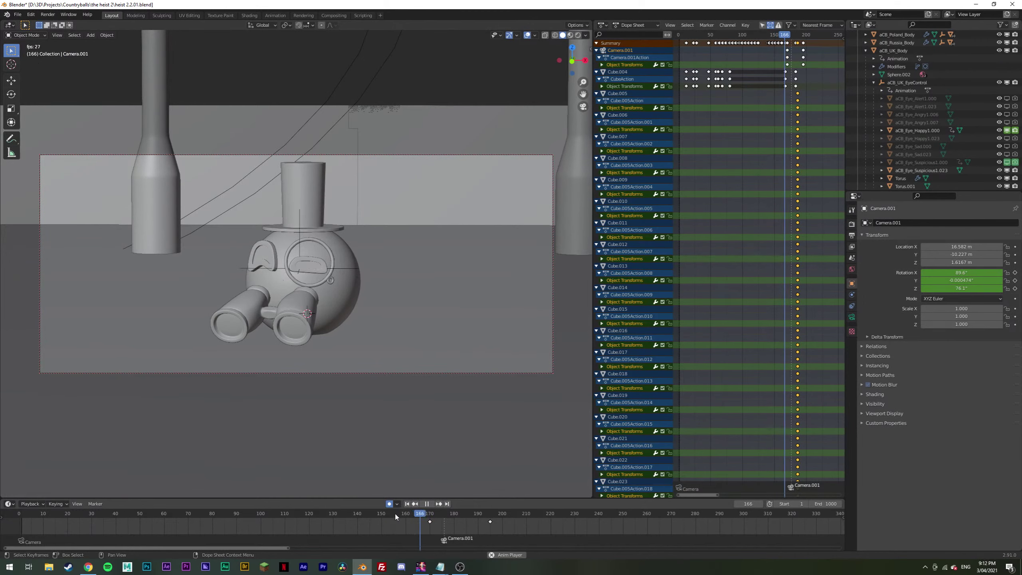
{"action": "key", "text": "space"}
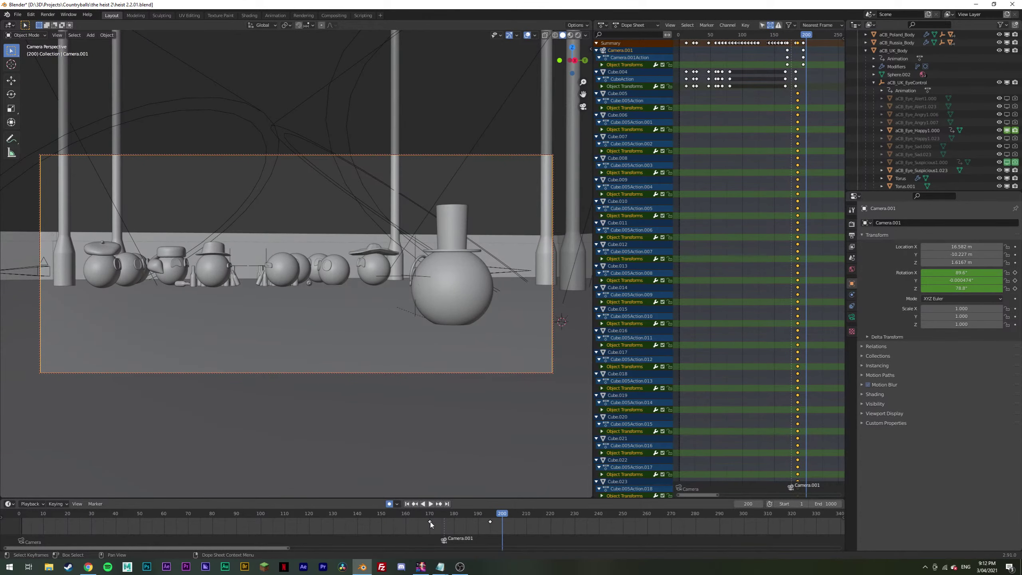
Step: Move the earlier rotation keyframe of Camera.001 to about frame 159 and replay the camera pan
{"action": "left_click_drag", "start_coordinate": [431, 523], "coordinate": [403, 522]}
{"action": "left_click", "coordinate": [382, 515]}
{"action": "key", "text": "space"}
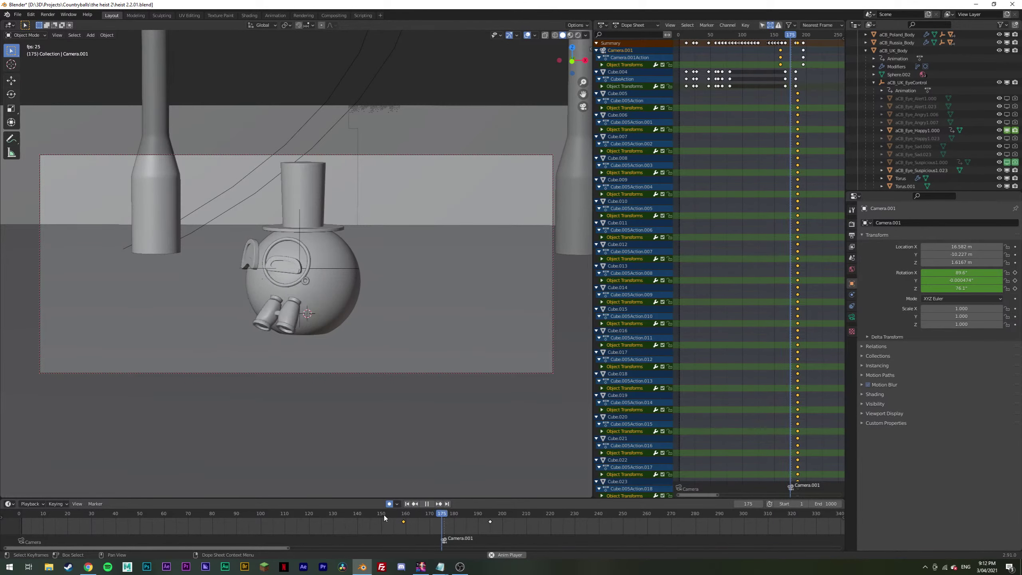
{"action": "left_click", "coordinate": [344, 515]}
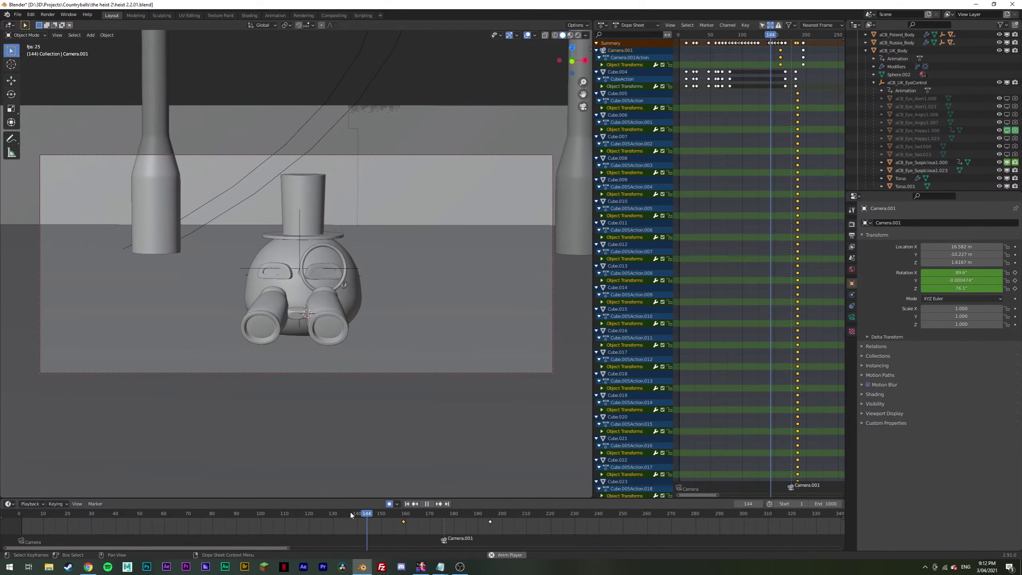
Step: Replay the approach to the camera change, select the first camera, and keyframe its rotation at frame 159
{"action": "left_click", "coordinate": [345, 527]}
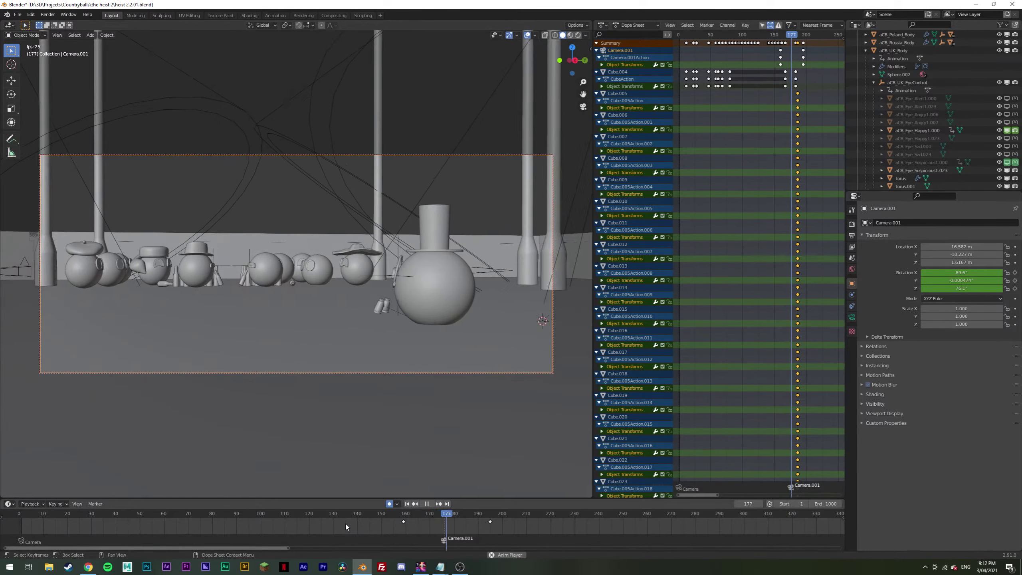
{"action": "left_click", "coordinate": [389, 515]}
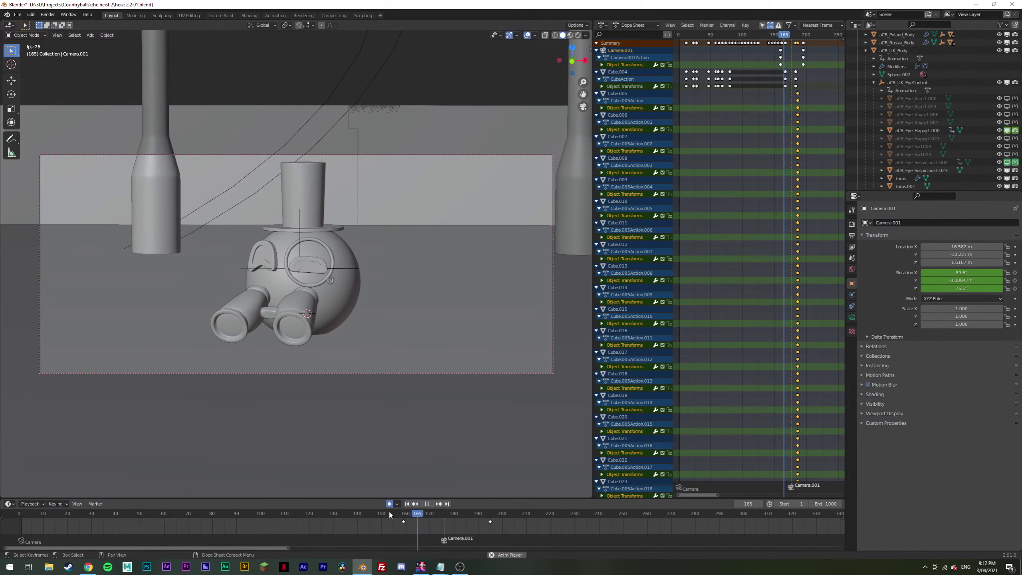
{"action": "left_click", "coordinate": [404, 516]}
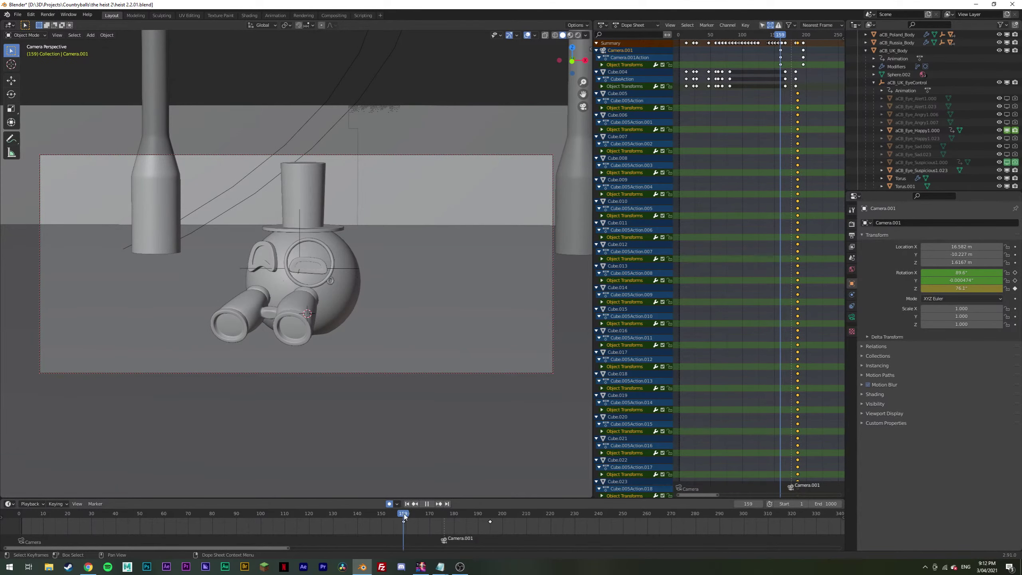
{"action": "left_click", "coordinate": [409, 353]}
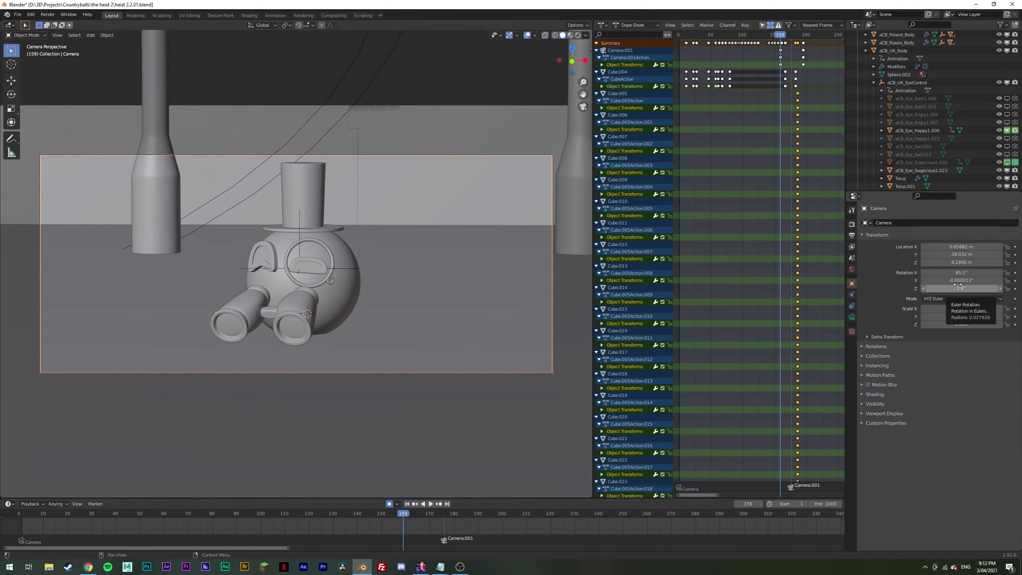
{"action": "key", "text": "i"}
{"action": "key", "text": "space"}
Step: At frame 175, set the first camera's Z rotation to 2.1° and keyframe its rotation
{"action": "left_click", "coordinate": [443, 516]}
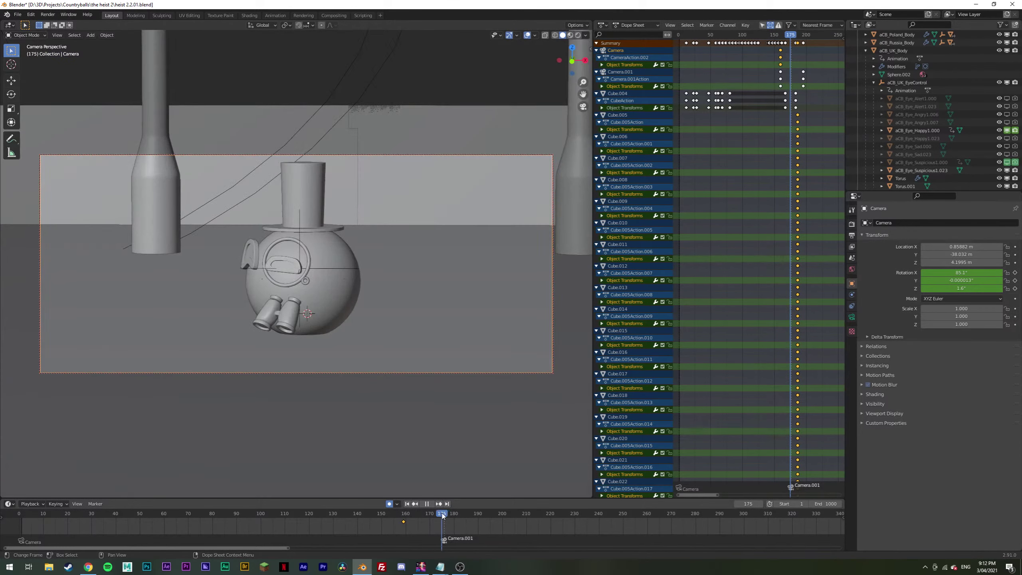
{"action": "key", "text": "space"}
{"action": "left_click_drag", "start_coordinate": [961, 288], "coordinate": [965, 289]}
{"action": "key", "text": "i"}
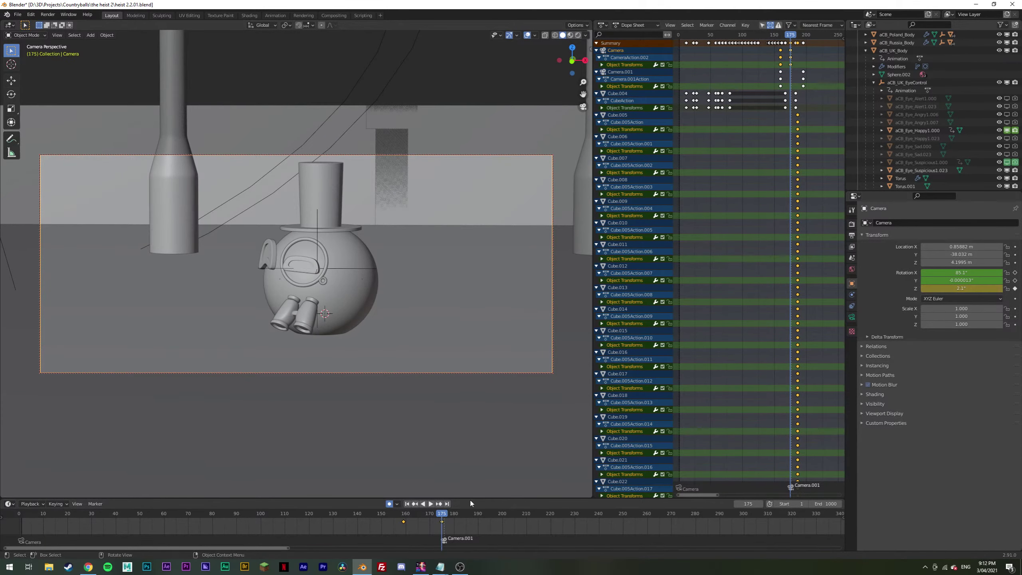
Step: Move the first camera's frame 175 rotation keyframe to about frame 197 and play back the pan
{"action": "left_click_drag", "start_coordinate": [443, 526], "coordinate": [495, 525]}
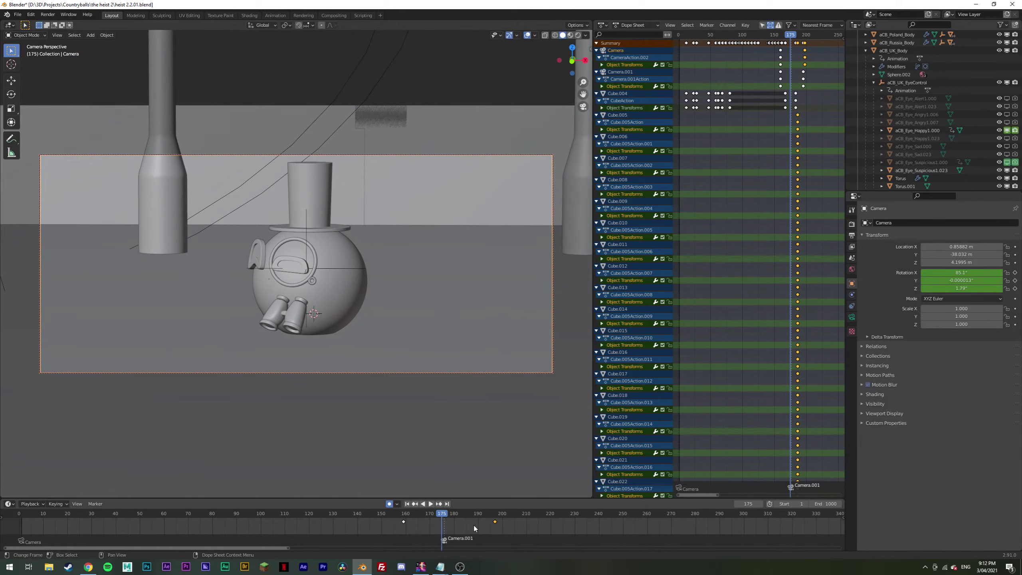
{"action": "left_click", "coordinate": [367, 520]}
{"action": "key", "text": "space"}
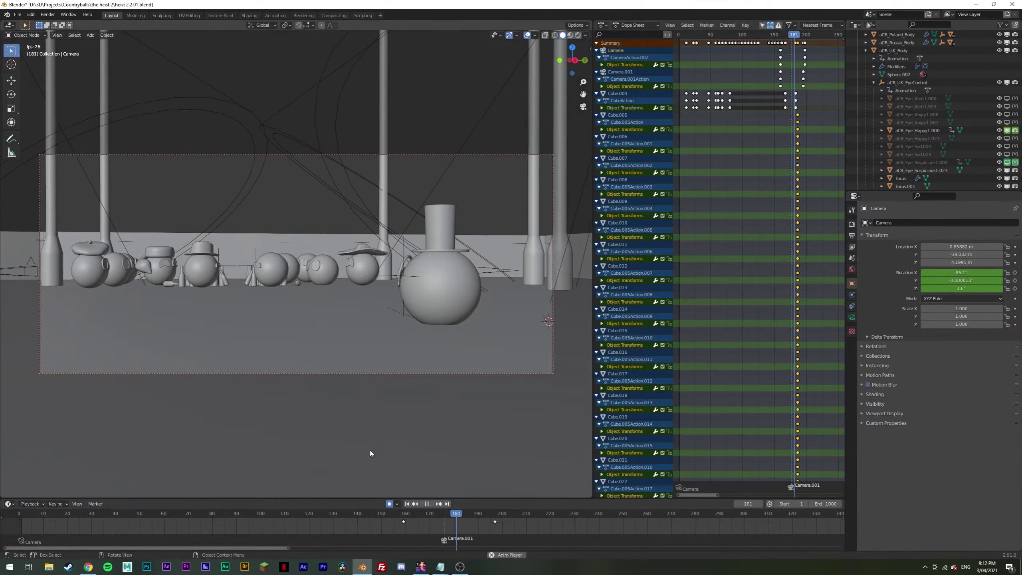
{"action": "key", "text": "space"}
Step: Move the first camera's earlier rotation keyframe to about frame 165 and replay the pan through the camera change
{"action": "key", "text": "g"}
{"action": "left_click", "coordinate": [416, 521]}
{"action": "left_click", "coordinate": [367, 515]}
{"action": "key", "text": "space"}
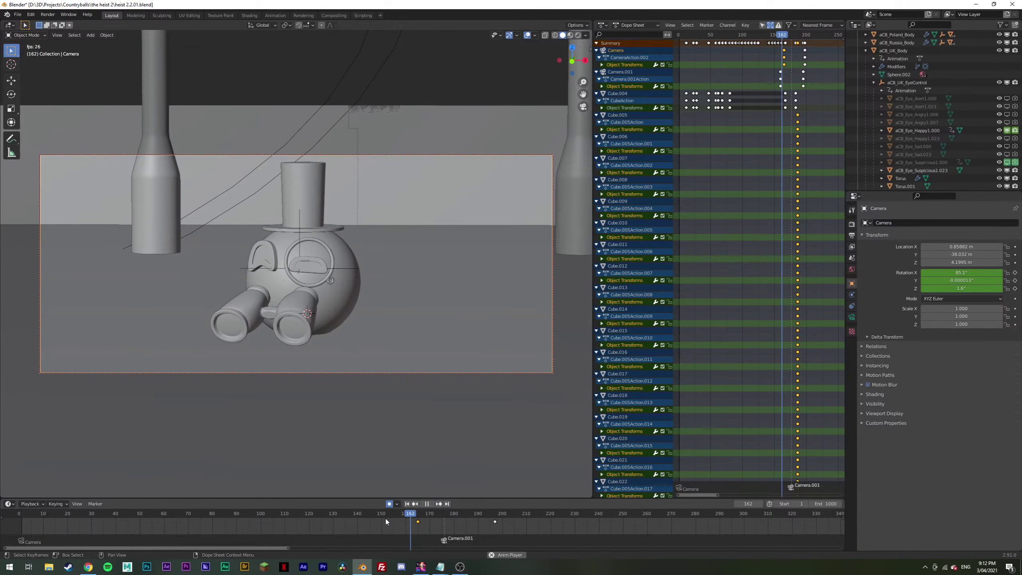
{"action": "left_click", "coordinate": [381, 517]}
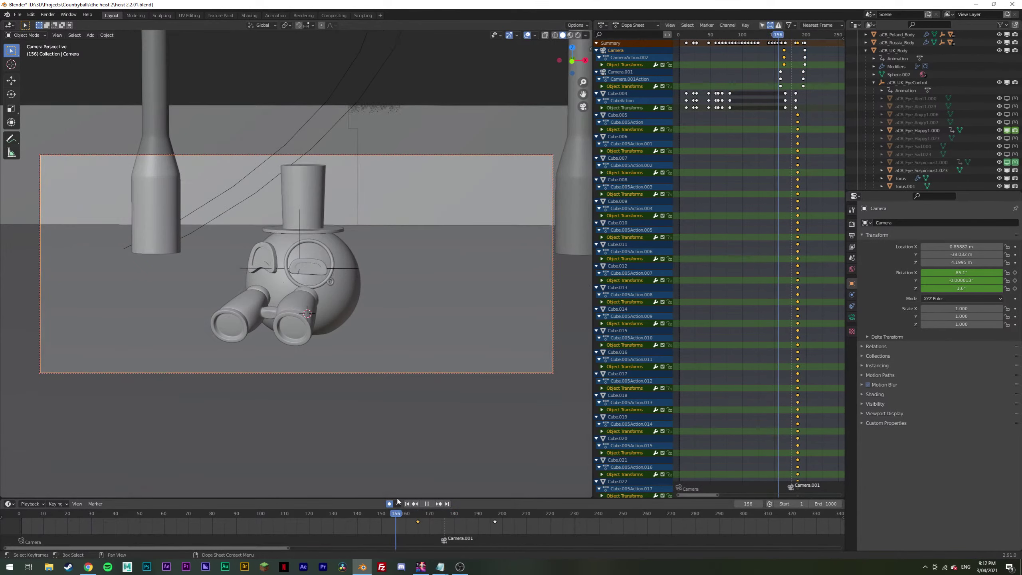
{"action": "left_click", "coordinate": [514, 300]}
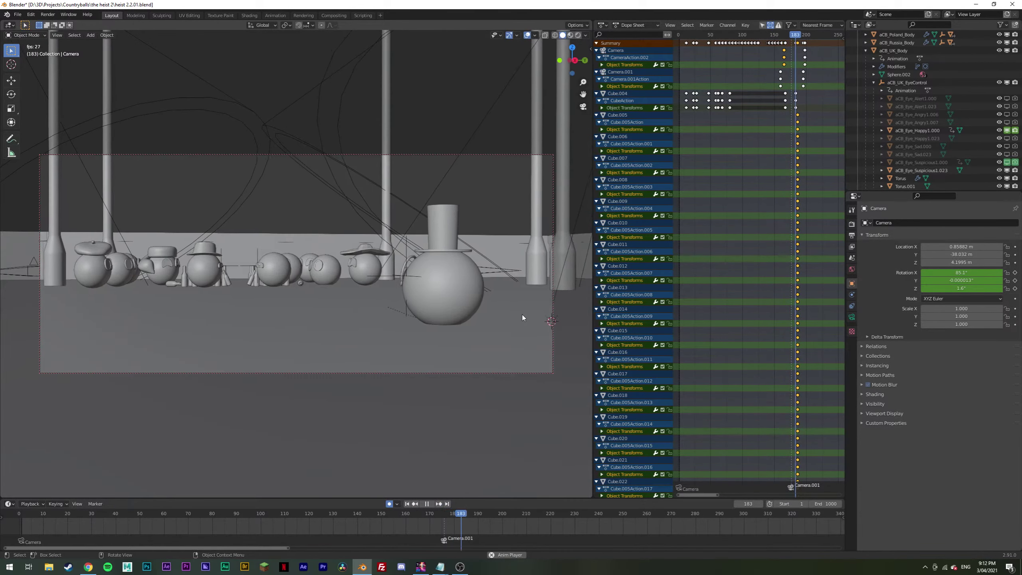
{"action": "key", "text": "space"}
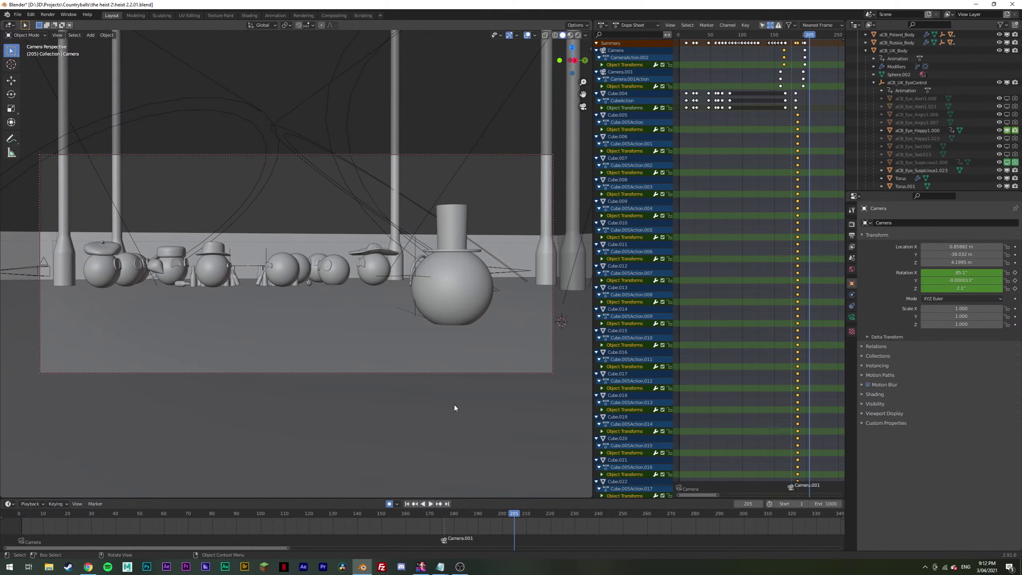
{"action": "left_click", "coordinate": [414, 511]}
{"action": "key", "text": "space"}
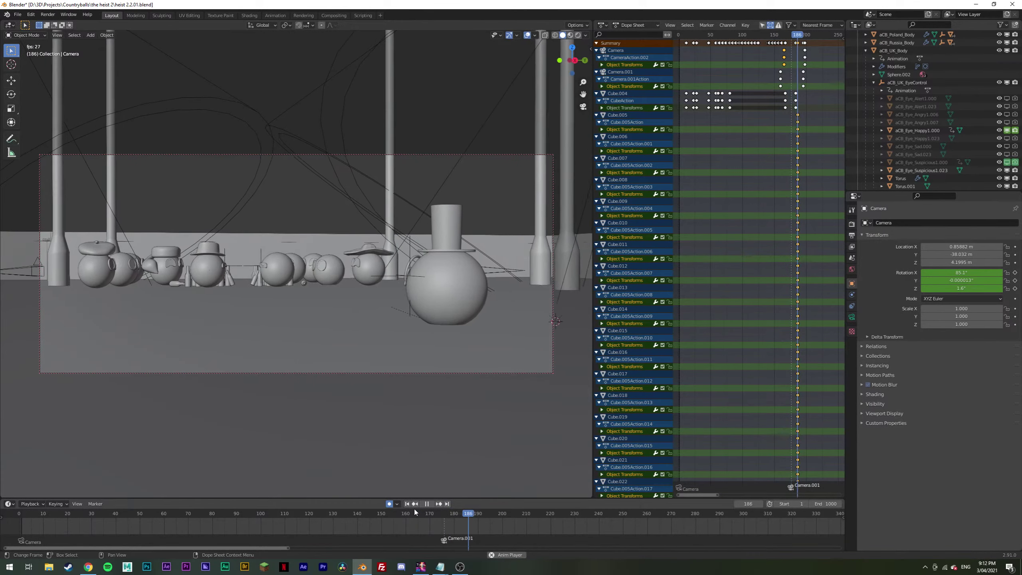
{"action": "key", "text": "space"}
{"action": "key", "text": "space"}
{"action": "key", "text": "space"}
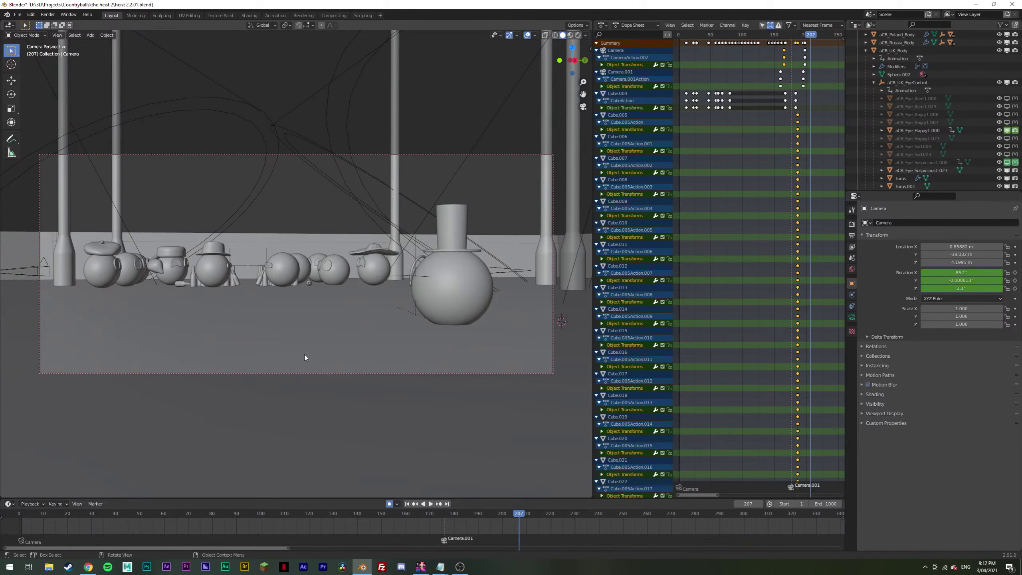
Step: Make Camera.002 the active camera and bind it to a timeline marker at frame 210
{"action": "key", "text": "KP_0"}
{"action": "key", "text": "Left"}
{"action": "key", "text": "Left"}
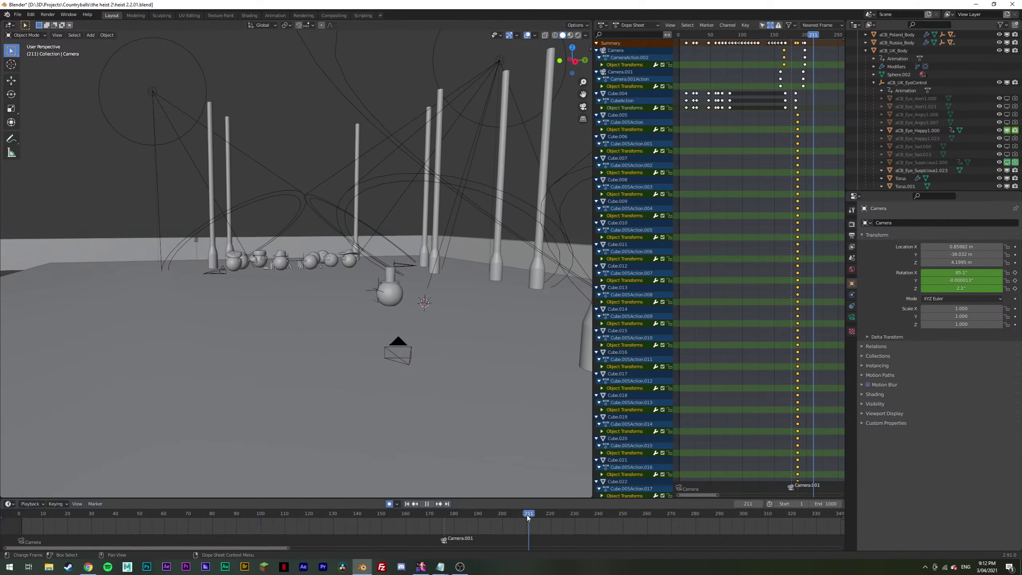
{"action": "middle_click_drag", "start_coordinate": [327, 289], "coordinate": [278, 310]}
{"action": "left_click", "coordinate": [256, 315]}
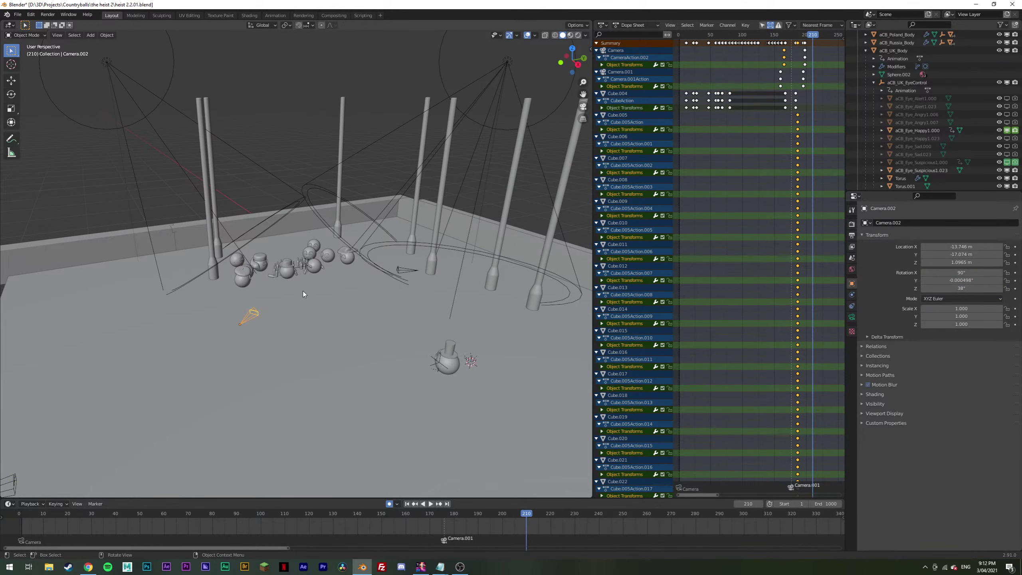
{"action": "key", "text": "ctrl+KP_0"}
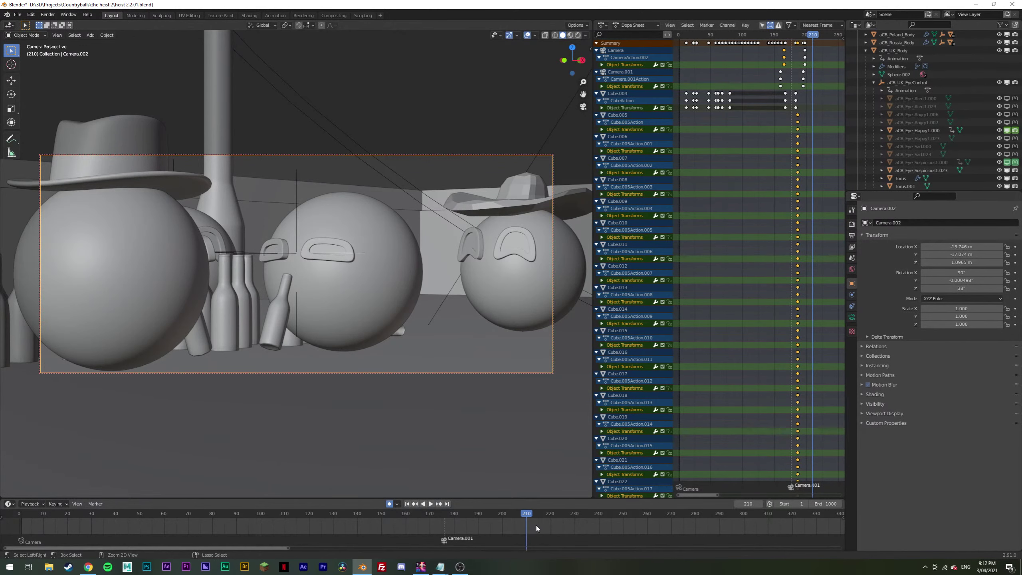
{"action": "key", "text": "ctrl+v"}
{"action": "key", "text": "ctrl+b"}
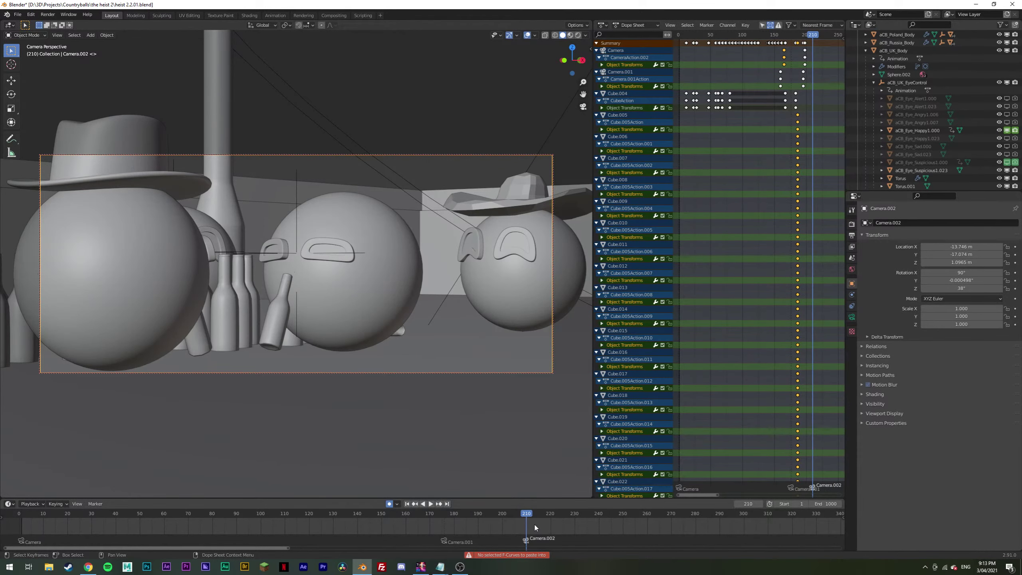
Step: Return to frame 210, save the file, and select the leaning bottle in front of the middle countryball
{"action": "left_click", "coordinate": [456, 510]}
{"action": "key", "text": "space"}
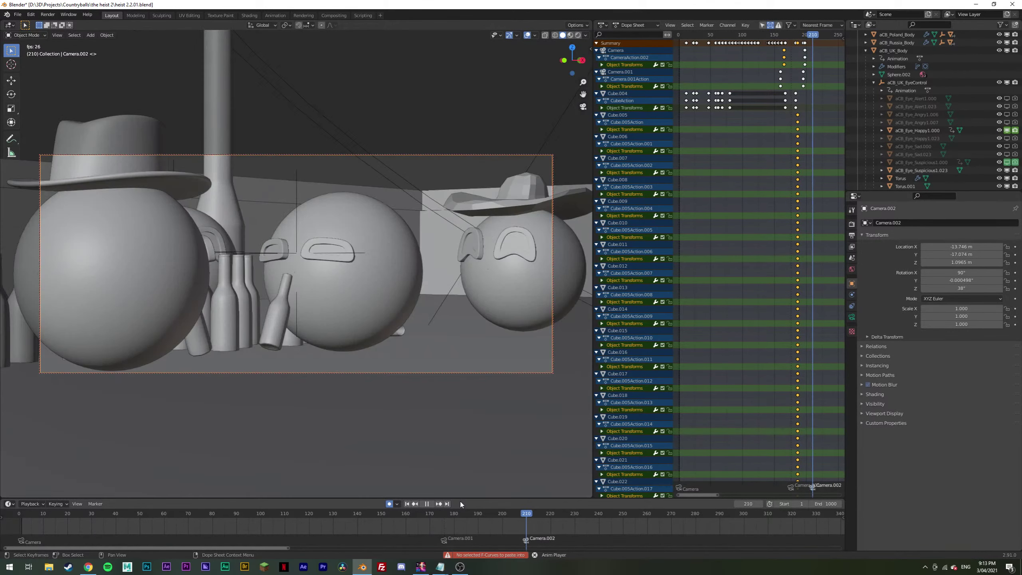
{"action": "key", "text": "space"}
{"action": "left_click", "coordinate": [527, 512]}
{"action": "key", "text": "ctrl+s"}
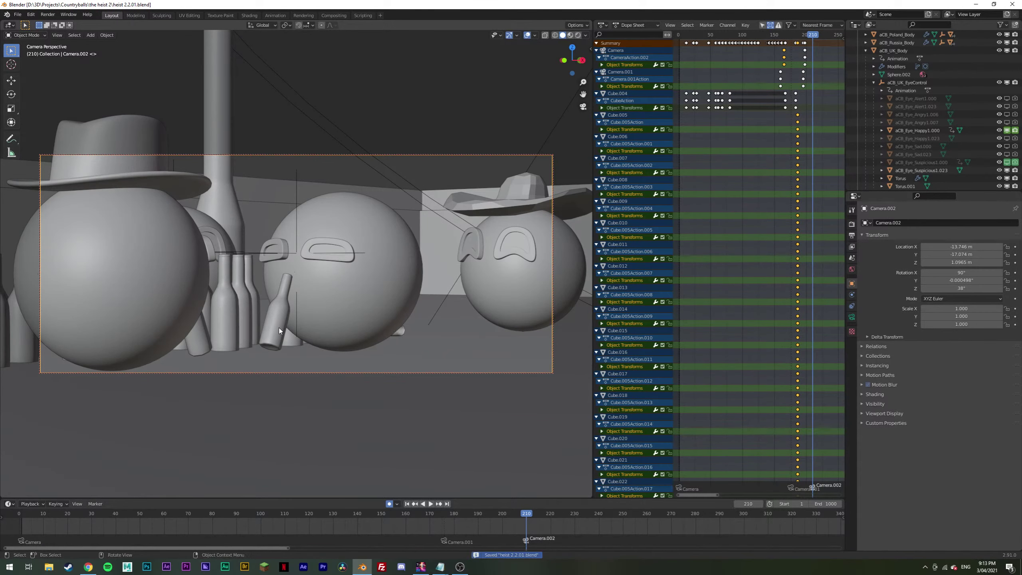
{"action": "left_click", "coordinate": [278, 331]}
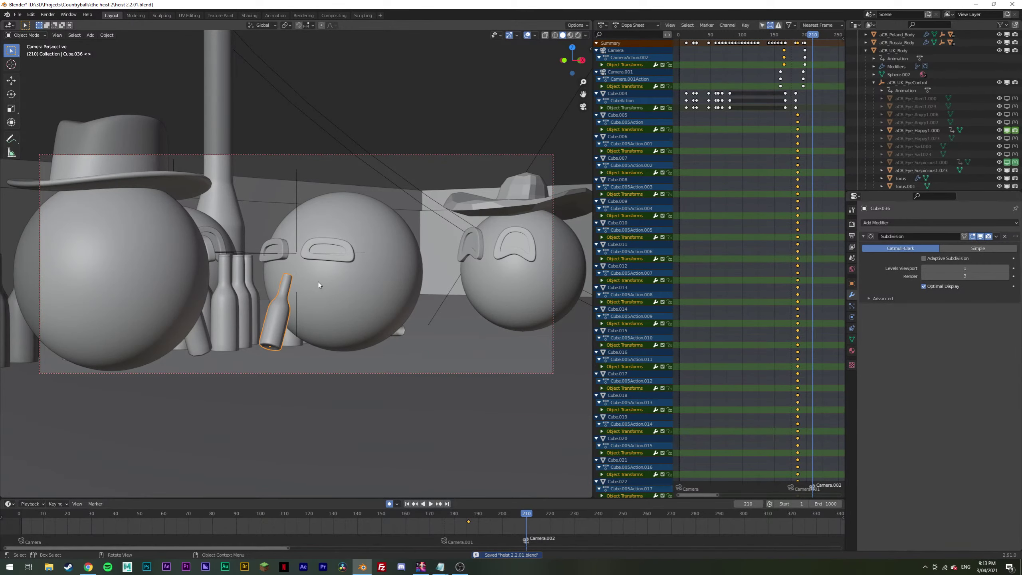
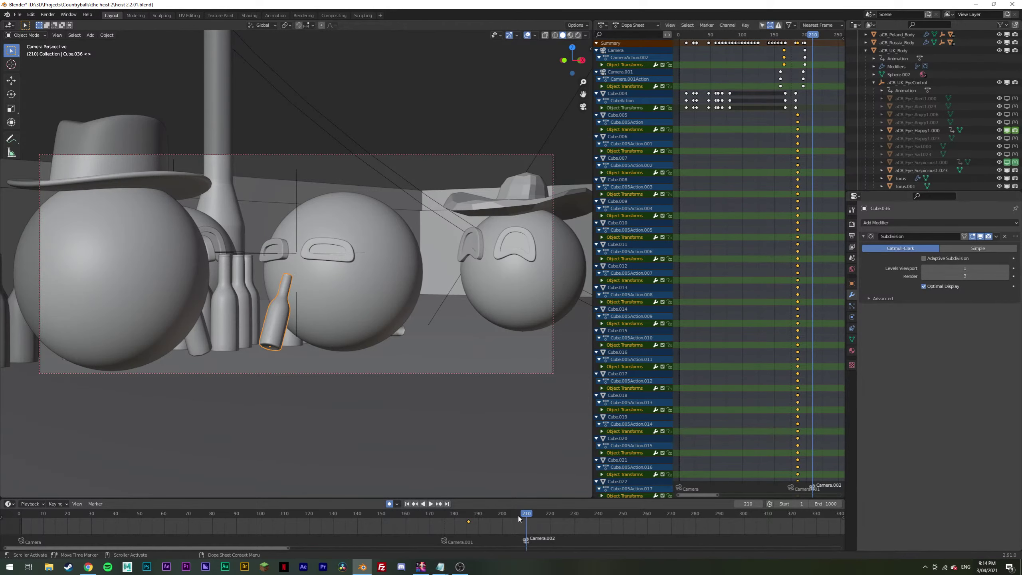
Step: Step back to frame 204 and play back the cut from Camera.001 to Camera.002
{"action": "key", "text": "Left"}
{"action": "key", "text": "Left"}
{"action": "key", "text": "Left"}
{"action": "key", "text": "Left"}
{"action": "key", "text": "Left"}
{"action": "key", "text": "Left"}
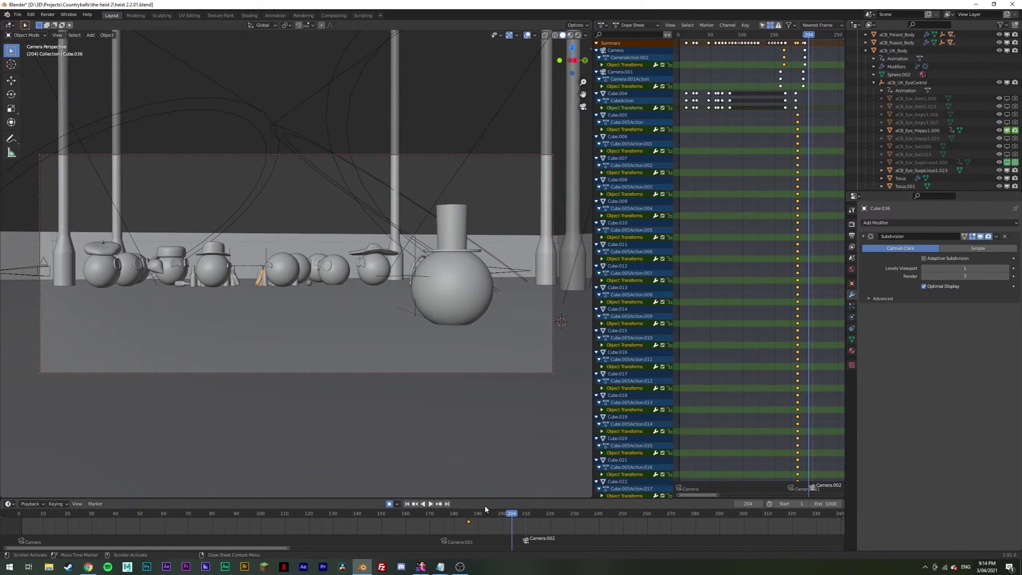
{"action": "left_click", "coordinate": [423, 504]}
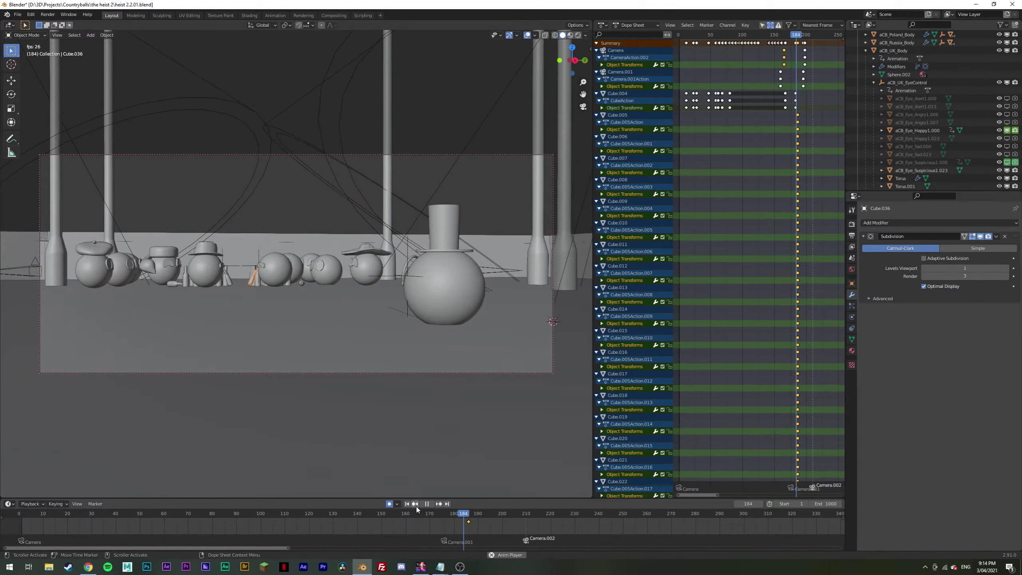
{"action": "key", "text": "Escape"}
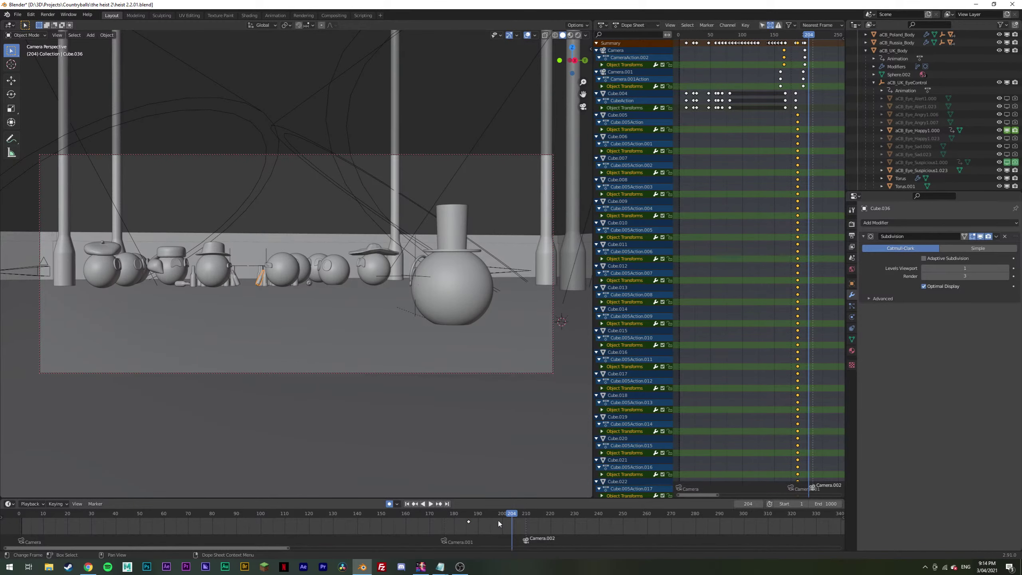
{"action": "key", "text": "space"}
{"action": "key", "text": "space"}
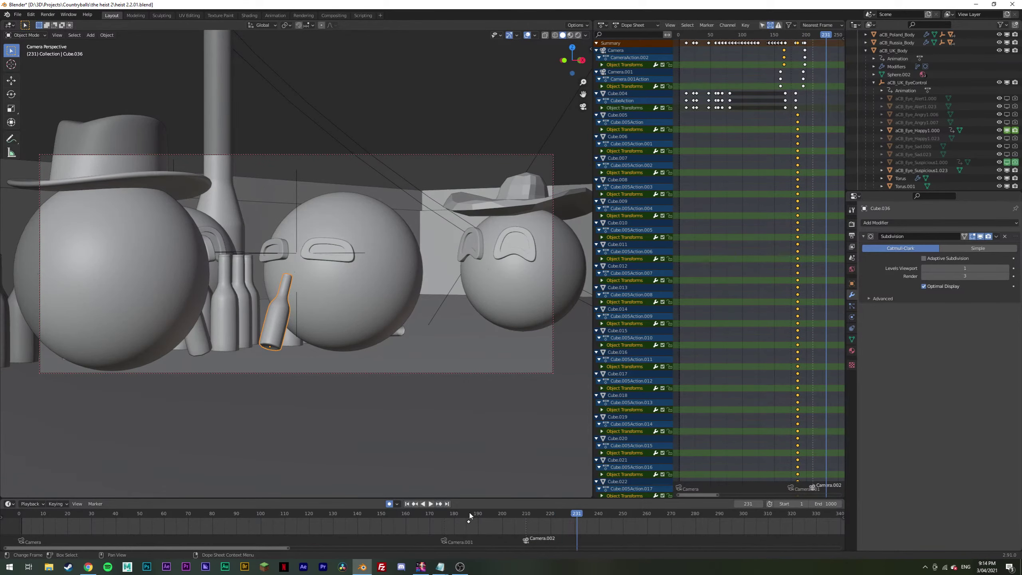
Step: Replay the shot from about frame 173 through the Camera.002 cut and save the file
{"action": "left_click_drag", "start_coordinate": [470, 516], "coordinate": [435, 517]}
{"action": "key", "text": "ctrl+s"}
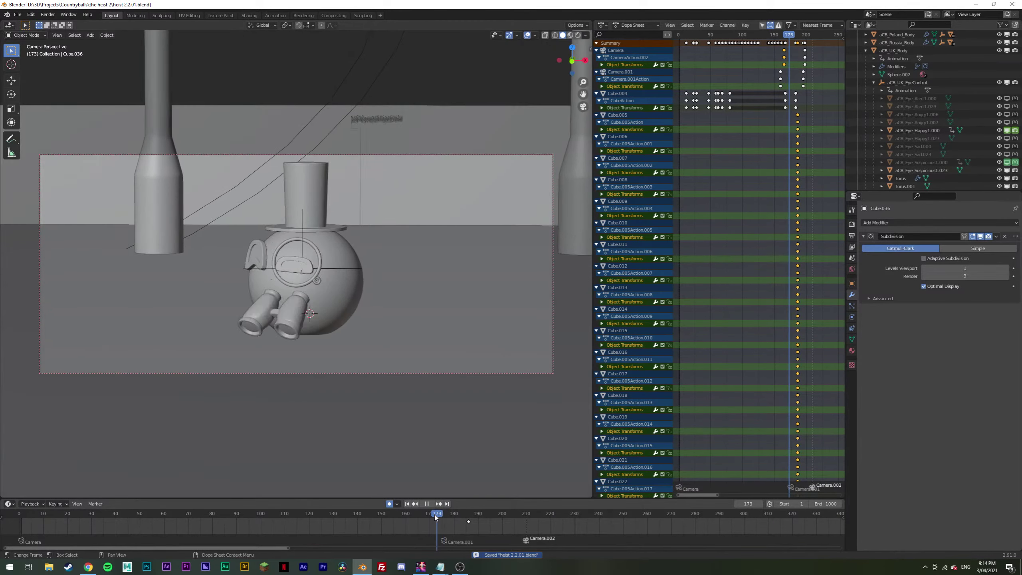
{"action": "key", "text": "space"}
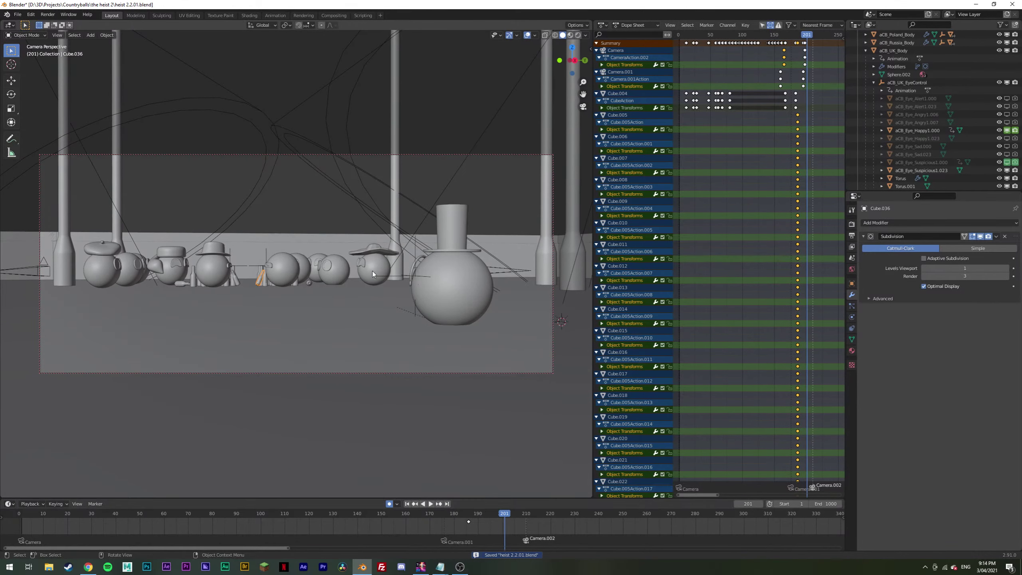
{"action": "key", "text": "space"}
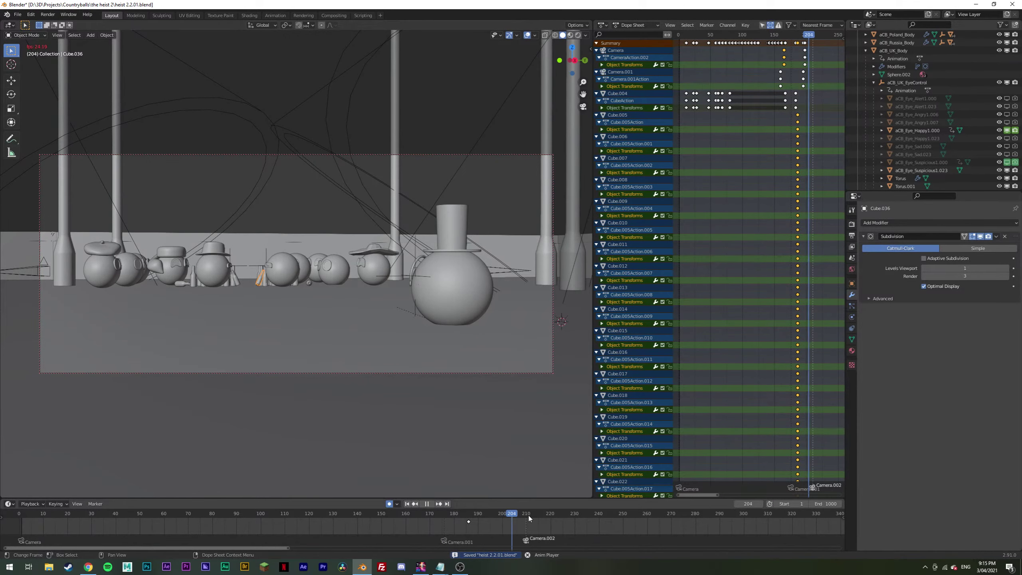
{"action": "key", "text": "space"}
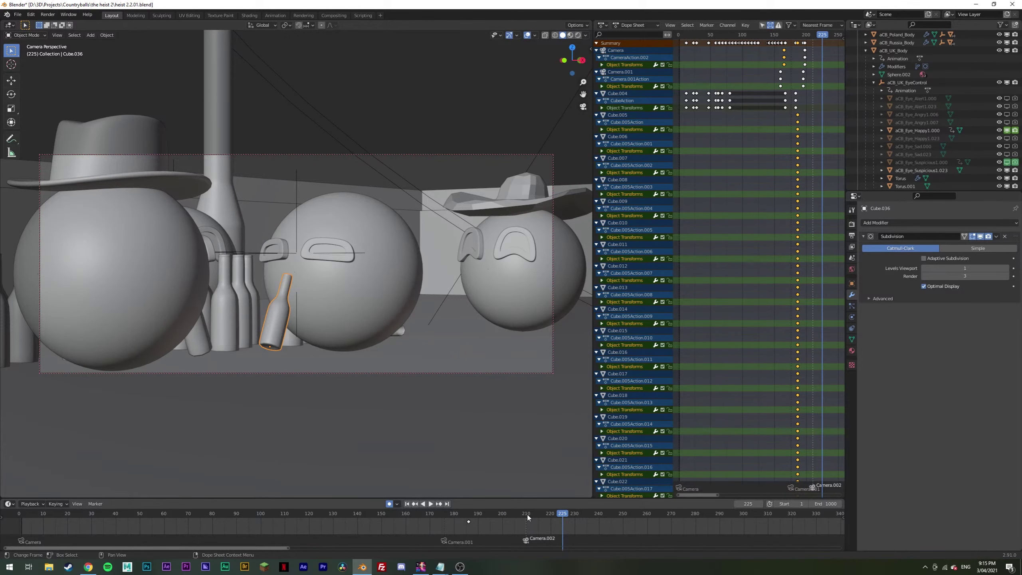
{"action": "key", "text": "ctrl+s"}
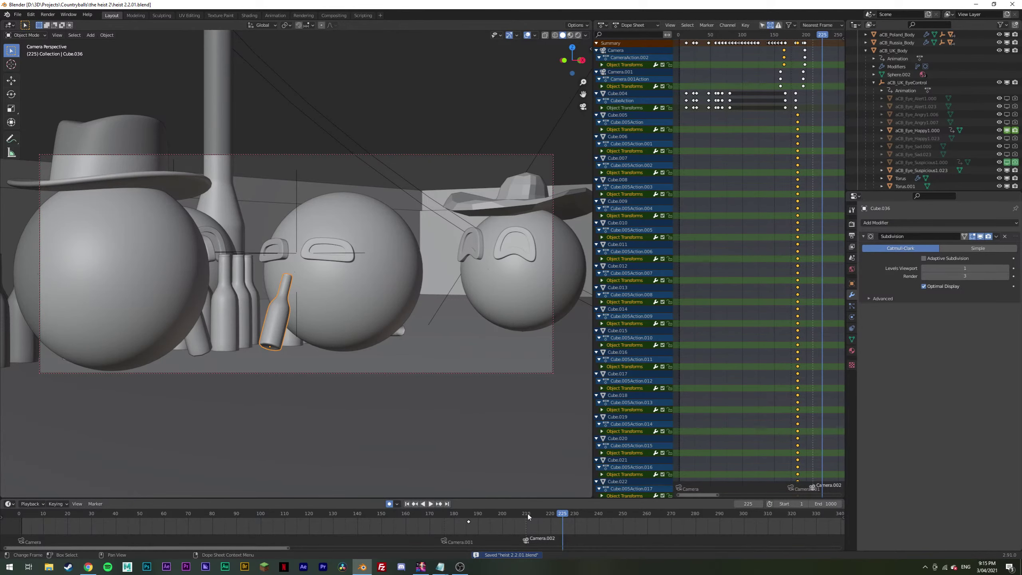
Step: At frame 176, select the Poland countryball's body and set its SimpleDeform Stretch factor to 0.003
{"action": "left_click_drag", "start_coordinate": [527, 512], "coordinate": [444, 513]}
{"action": "middle_click_drag", "start_coordinate": [209, 275], "coordinate": [165, 272]}
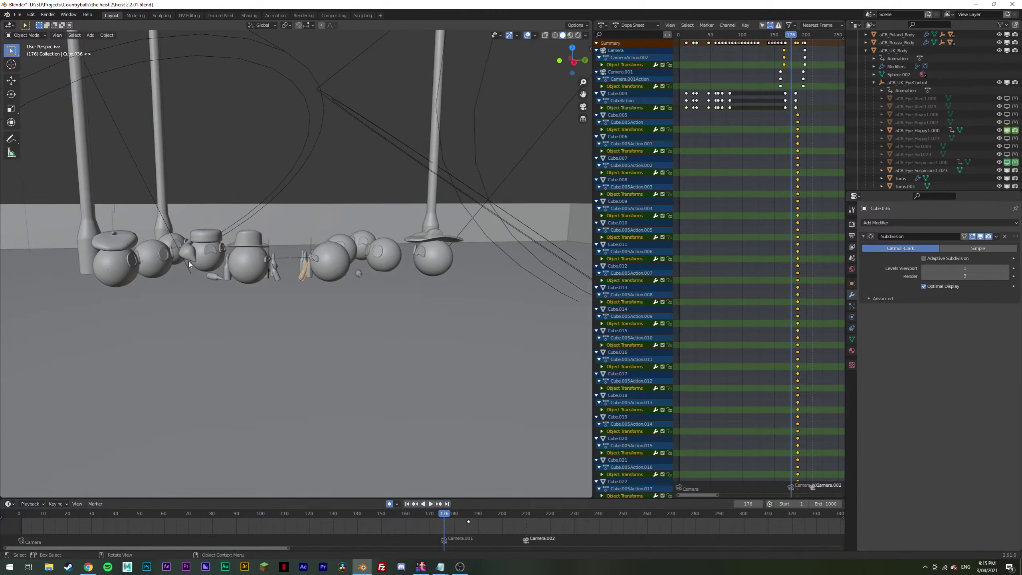
{"action": "left_click", "coordinate": [166, 273]}
{"action": "left_click_drag", "start_coordinate": [965, 258], "coordinate": [966, 258]}
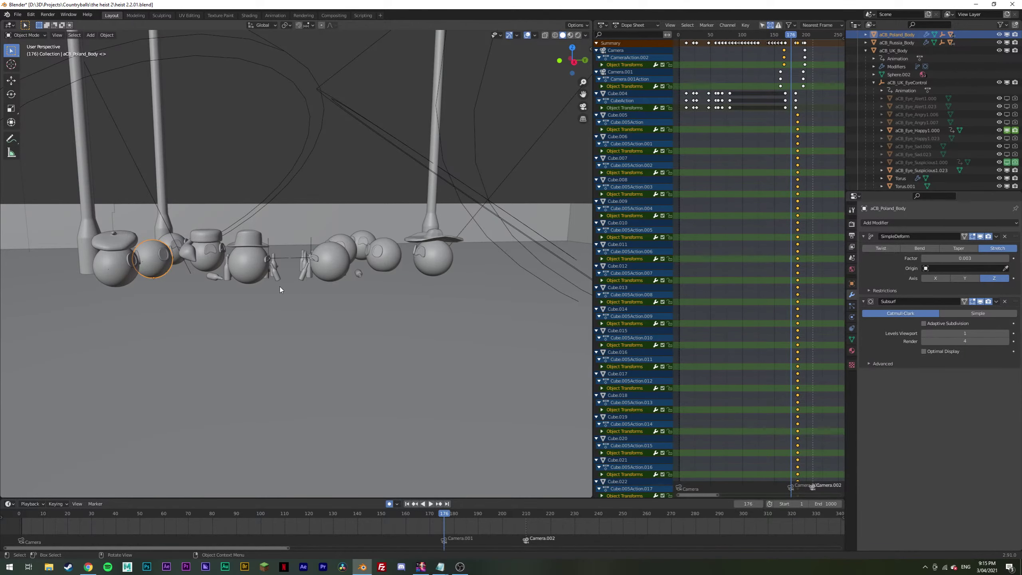
Step: Deselect the Poland countryball and examine the group of countryballs and bottles up close
{"action": "middle_click_drag", "start_coordinate": [279, 286], "coordinate": [338, 289]}
{"action": "scroll", "coordinate": [348, 288], "scroll_direction": "up", "scroll_amount": 3}
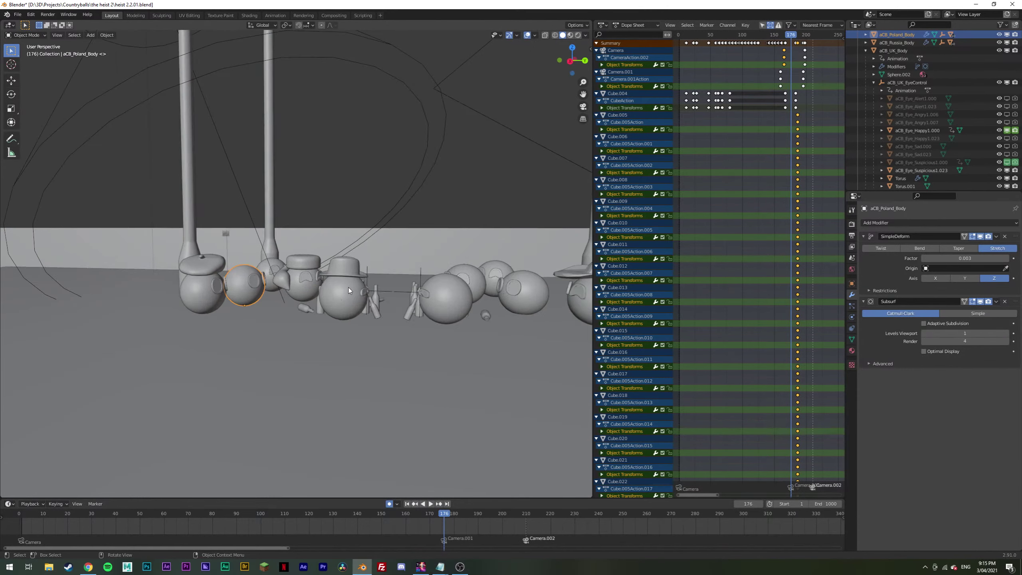
{"action": "left_click", "coordinate": [310, 172]}
{"action": "scroll", "coordinate": [326, 297], "scroll_direction": "down", "scroll_amount": 4}
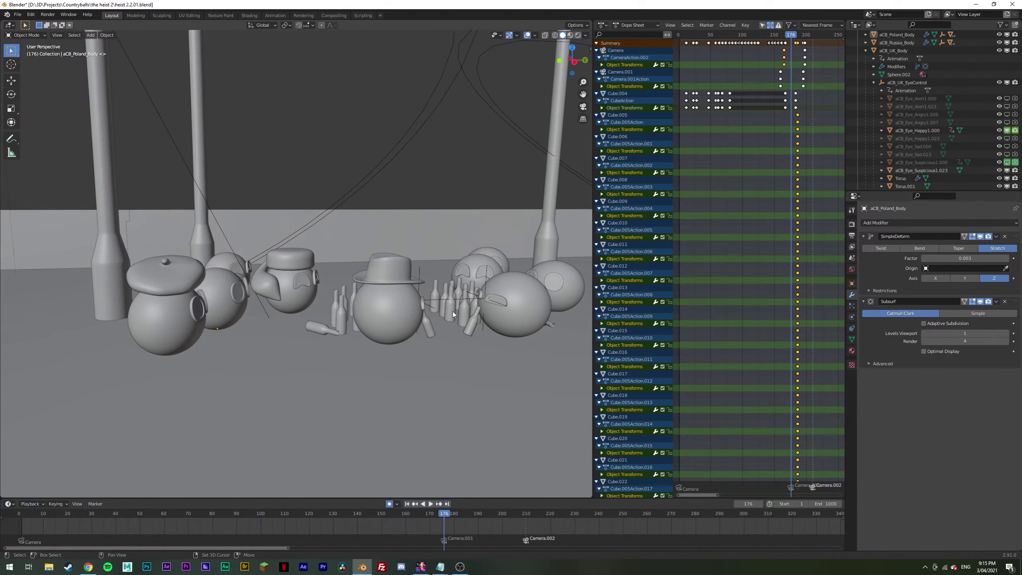
Step: Select the Germany countryball's body in the bottle scene and save the file
{"action": "middle_click_drag", "start_coordinate": [452, 312], "coordinate": [328, 301]}
{"action": "middle_click_drag", "start_coordinate": [488, 265], "coordinate": [578, 254]}
{"action": "middle_click_drag", "start_coordinate": [489, 256], "coordinate": [367, 286]}
{"action": "left_click", "coordinate": [372, 306]}
{"action": "scroll", "coordinate": [319, 303], "scroll_direction": "up", "scroll_amount": 5}
{"action": "scroll", "coordinate": [382, 288], "scroll_direction": "down", "scroll_amount": 5}
{"action": "key", "text": "ctrl+s"}
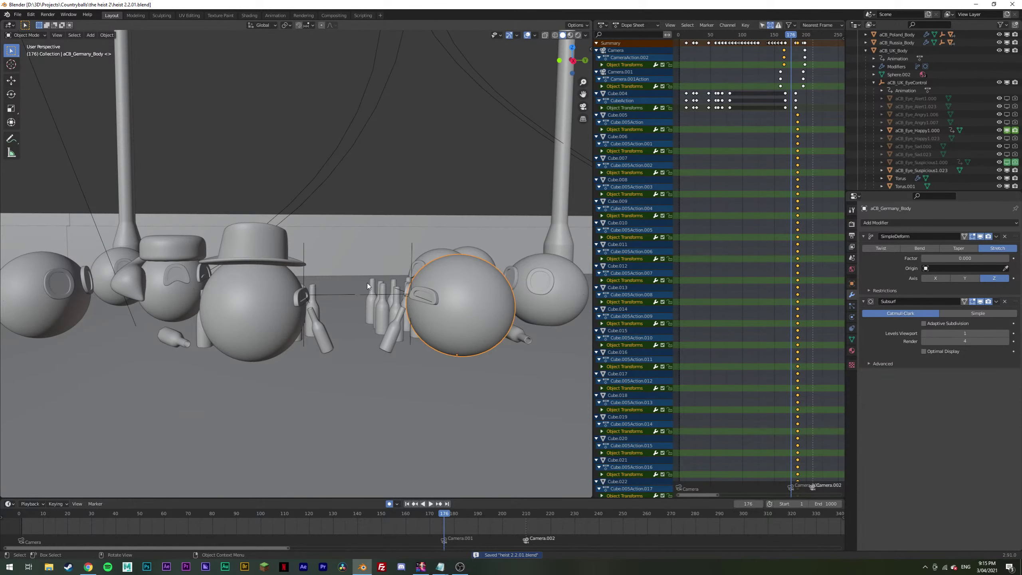
Step: Deselect the Germany countryball, save the file, and show the close-up of the group in Material Preview shading
{"action": "key", "text": "KP_0"}
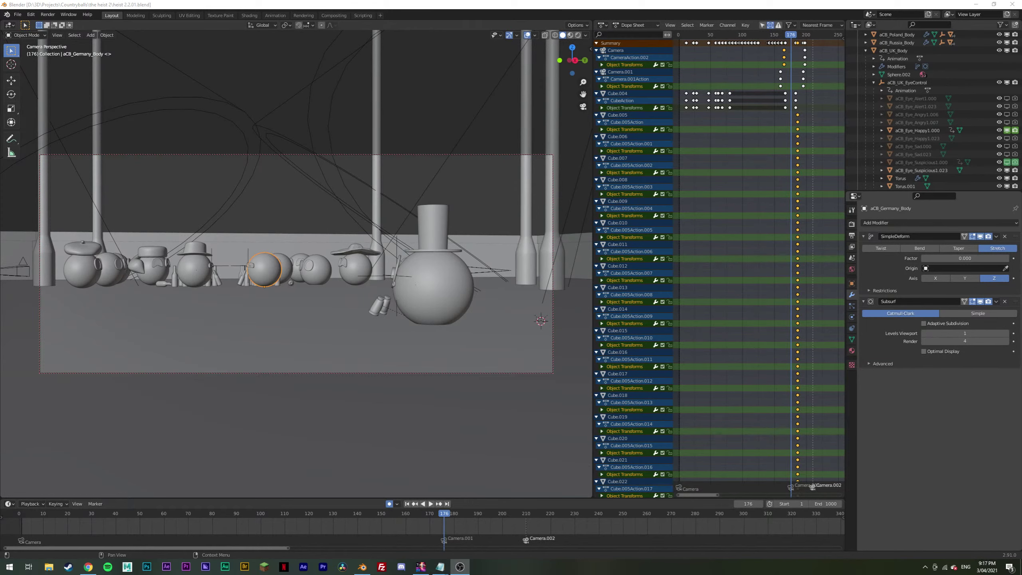
{"action": "left_click", "coordinate": [278, 201]}
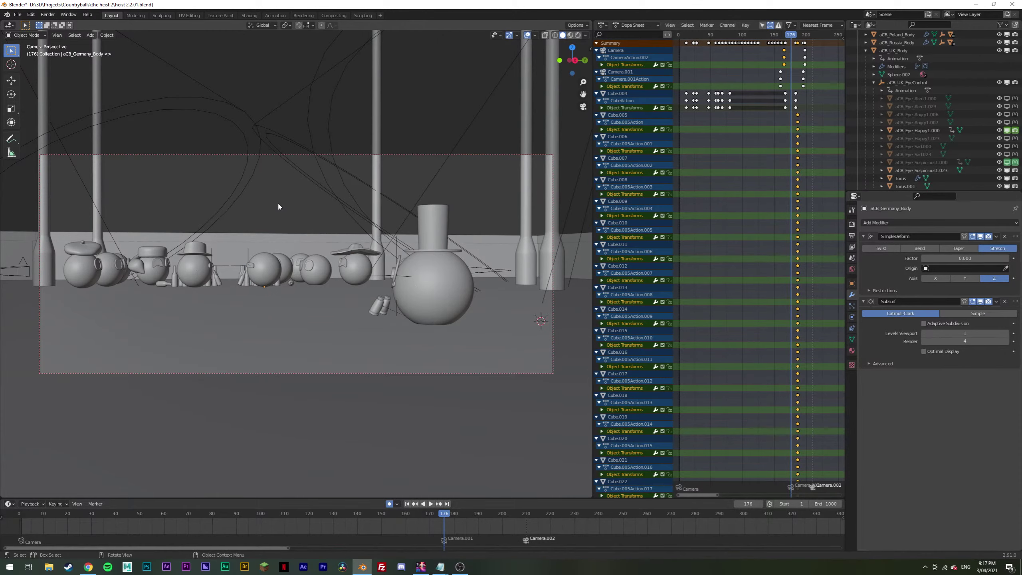
{"action": "middle_click_drag", "start_coordinate": [278, 204], "coordinate": [346, 282]}
{"action": "key", "text": "ctrl+s"}
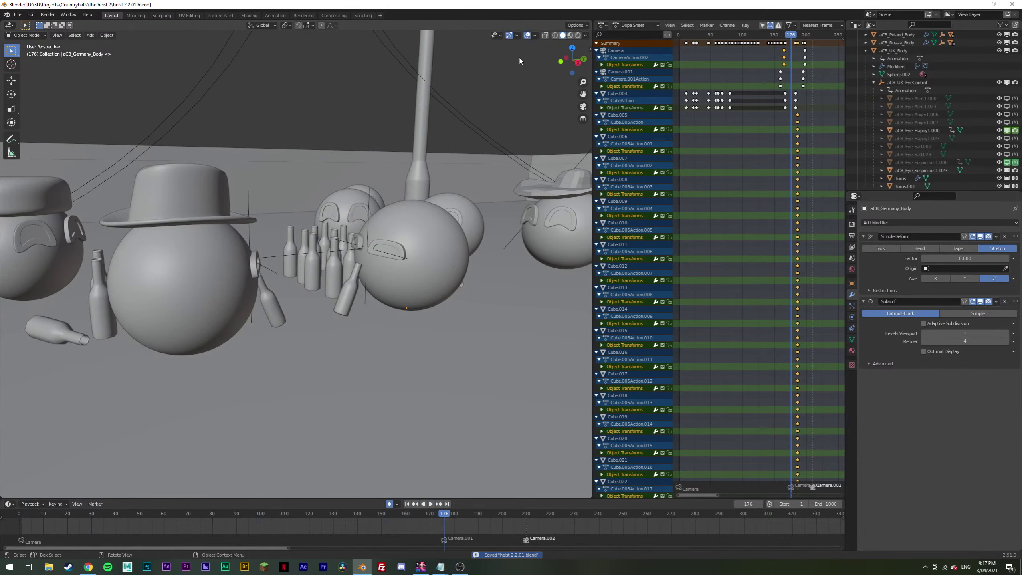
{"action": "left_click", "coordinate": [571, 35]}
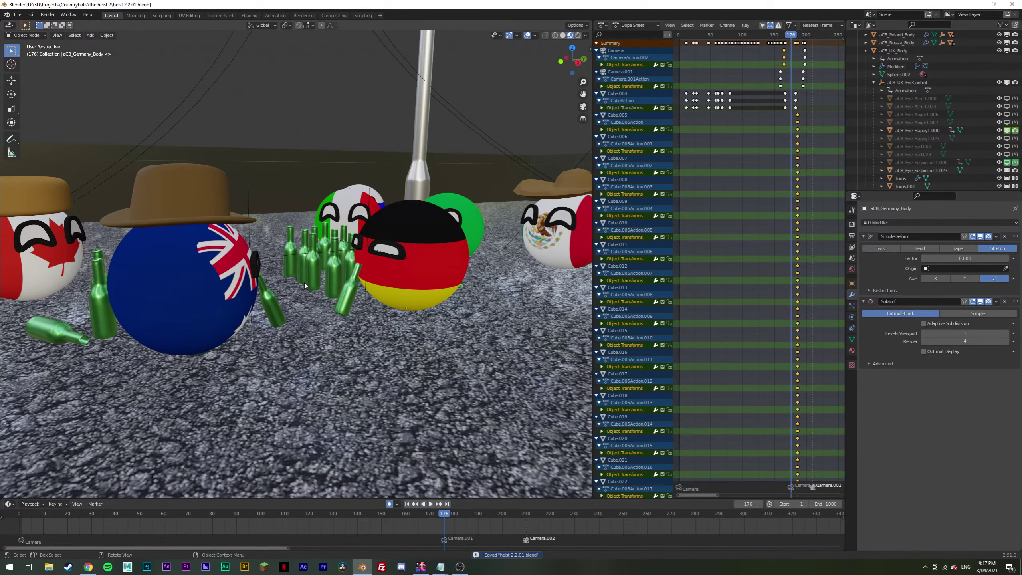
Step: Look around the coloured countryballs and select the Australia countryball's body
{"action": "middle_click_drag", "start_coordinate": [305, 285], "coordinate": [330, 284]}
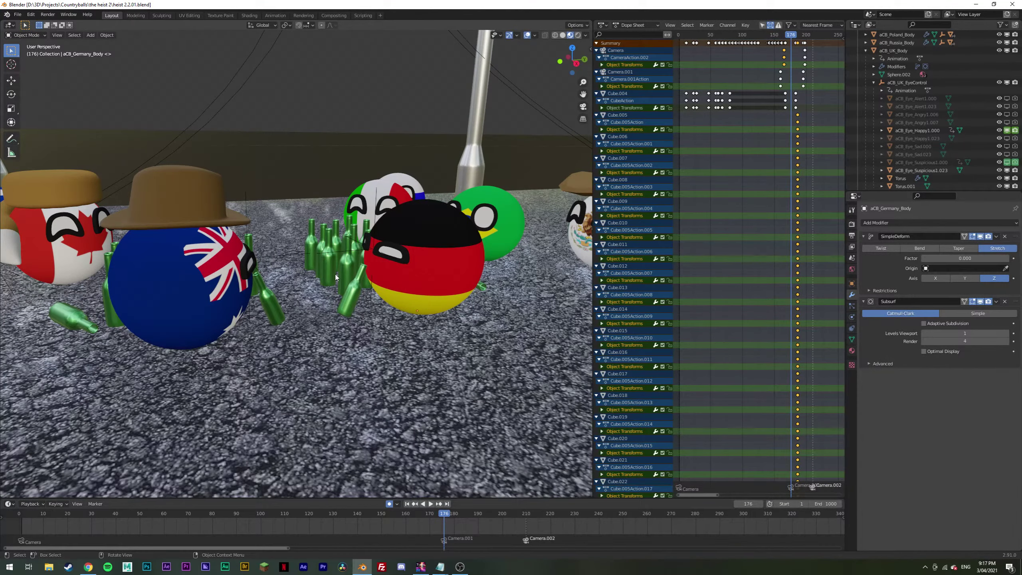
{"action": "middle_click_drag", "start_coordinate": [322, 278], "coordinate": [385, 259]}
{"action": "middle_click_drag", "start_coordinate": [329, 286], "coordinate": [191, 244]}
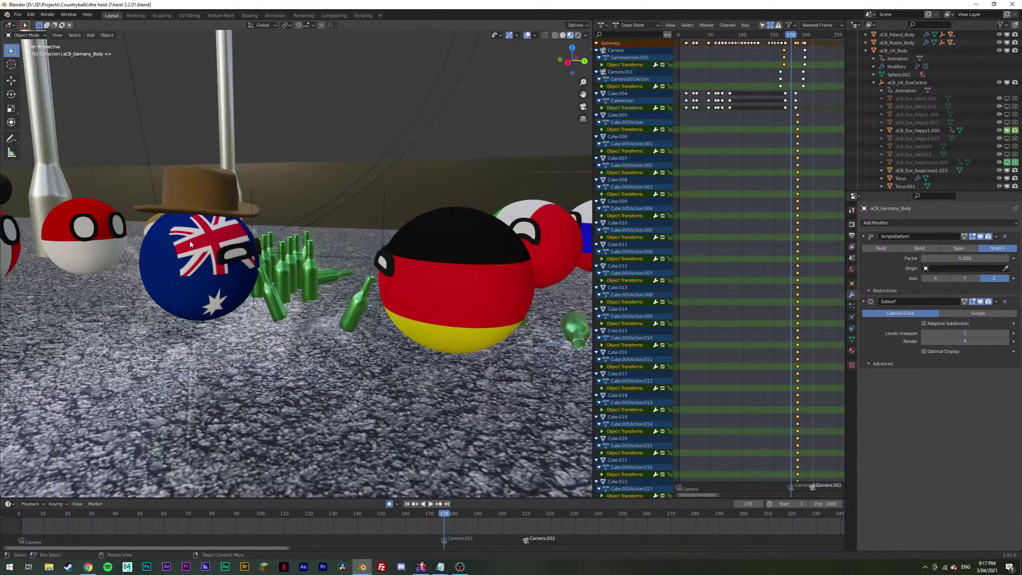
{"action": "middle_click_drag", "start_coordinate": [212, 294], "coordinate": [257, 275]}
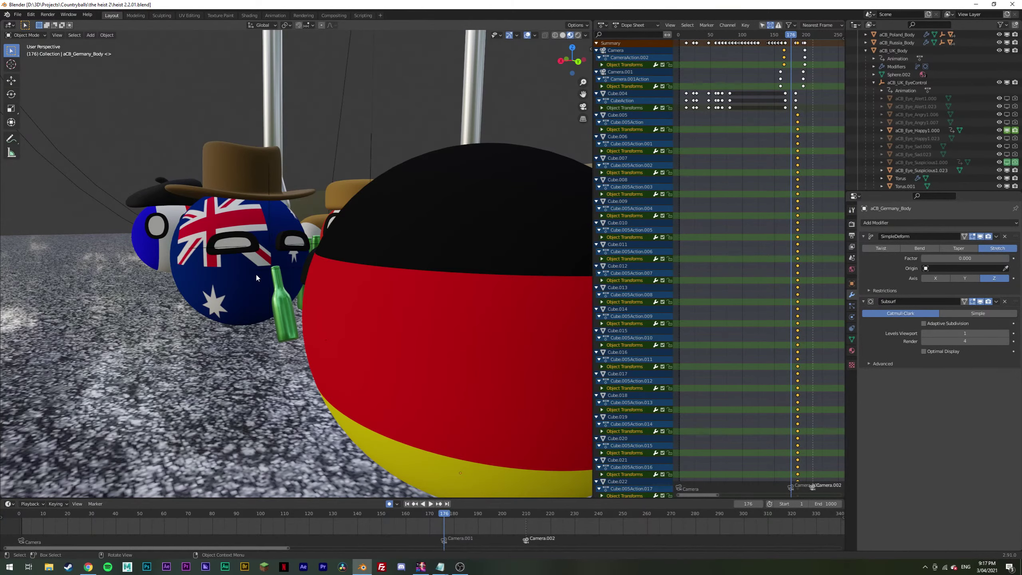
{"action": "middle_click_drag", "start_coordinate": [256, 277], "coordinate": [178, 277]}
{"action": "left_click", "coordinate": [178, 277]}
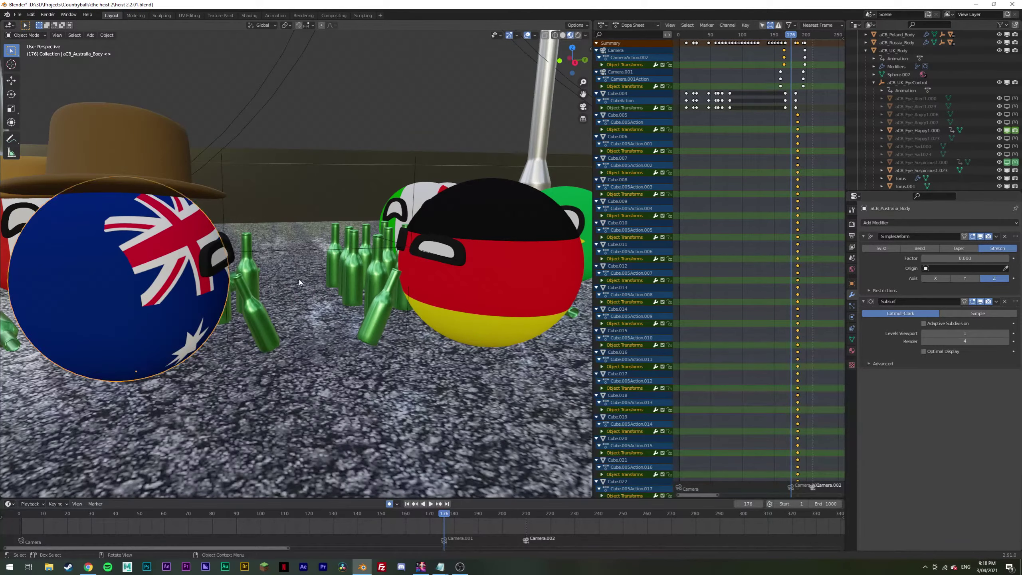
Step: Examine the Australia and Germany countryballs and the surrounding bottles from several angles and distances
{"action": "middle_click_drag", "start_coordinate": [299, 282], "coordinate": [246, 280]}
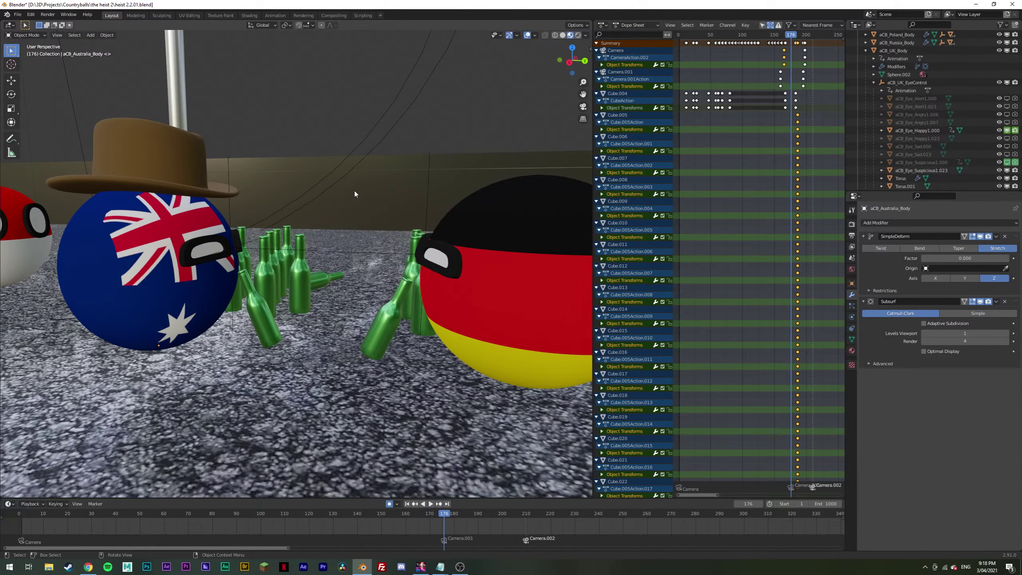
{"action": "middle_click_drag", "start_coordinate": [316, 276], "coordinate": [399, 262]}
{"action": "scroll", "coordinate": [344, 277], "scroll_direction": "down", "scroll_amount": 4}
{"action": "scroll", "coordinate": [339, 270], "scroll_direction": "down", "scroll_amount": 2}
{"action": "scroll", "coordinate": [359, 257], "scroll_direction": "up", "scroll_amount": 4}
{"action": "scroll", "coordinate": [401, 285], "scroll_direction": "up", "scroll_amount": 2}
{"action": "scroll", "coordinate": [352, 280], "scroll_direction": "up", "scroll_amount": 3}
{"action": "scroll", "coordinate": [398, 262], "scroll_direction": "up", "scroll_amount": 2}
{"action": "scroll", "coordinate": [398, 262], "scroll_direction": "up", "scroll_amount": 2}
{"action": "scroll", "coordinate": [456, 279], "scroll_direction": "down", "scroll_amount": 3}
{"action": "middle_click_drag", "start_coordinate": [457, 279], "coordinate": [373, 268]}
{"action": "scroll", "coordinate": [275, 257], "scroll_direction": "down", "scroll_amount": 4}
{"action": "scroll", "coordinate": [347, 268], "scroll_direction": "up", "scroll_amount": 4}
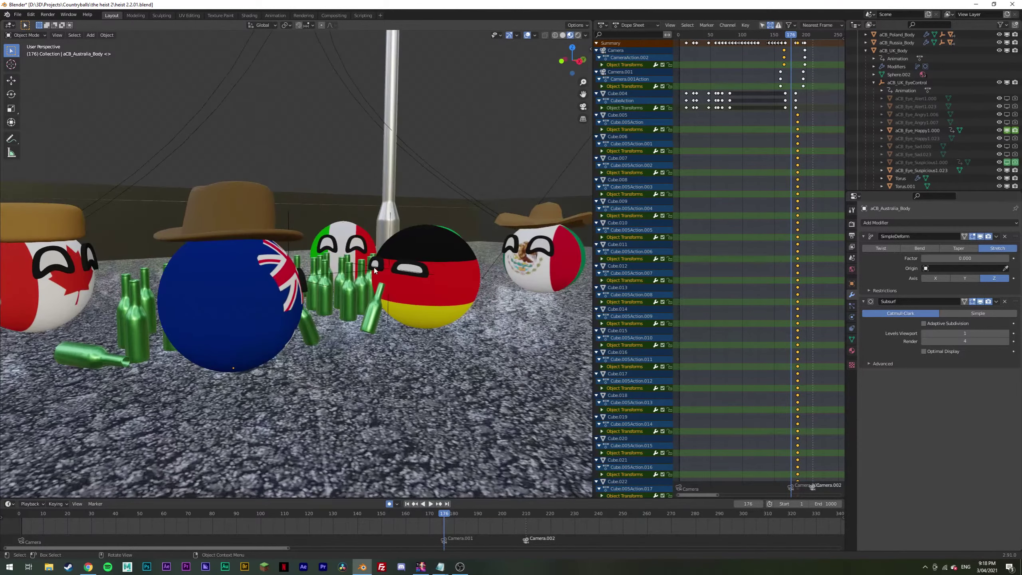
Step: Select the Germany countryball's body, test negative SimpleDeform Stretch factors down to -0.470, and return the factor to 0
{"action": "left_click", "coordinate": [373, 263]}
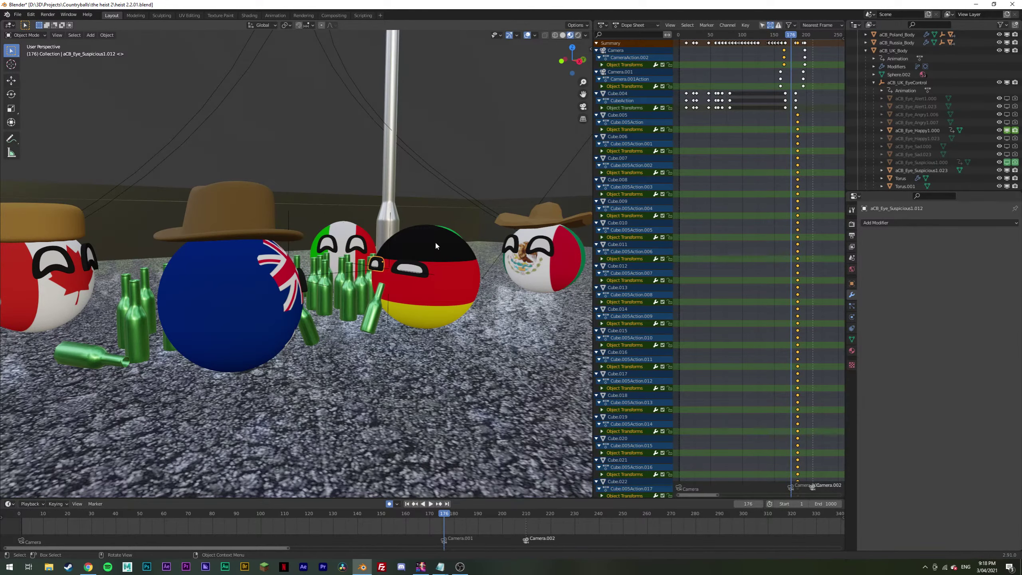
{"action": "left_click", "coordinate": [436, 246]}
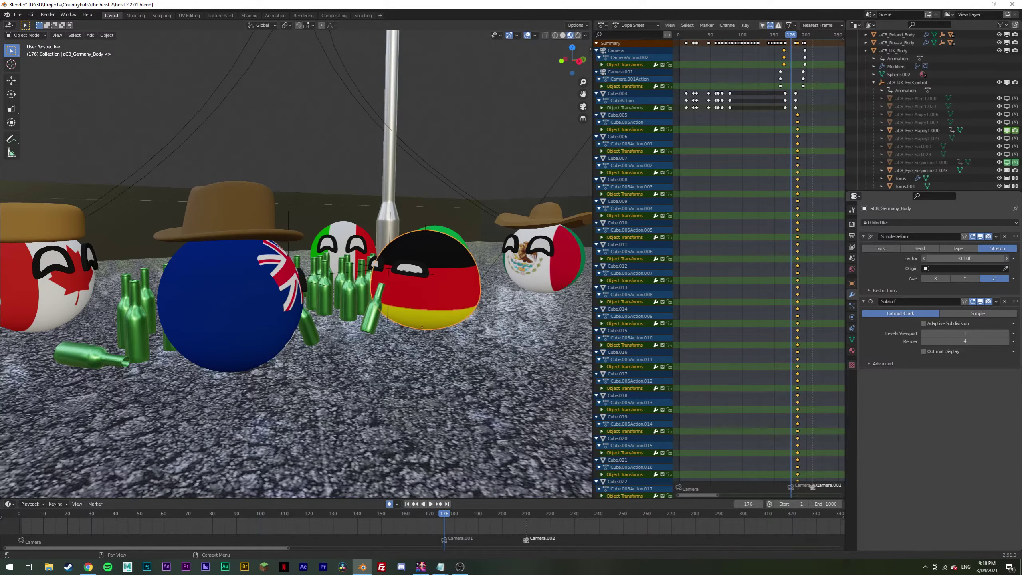
{"action": "mouse_move", "coordinate": [964, 258]}
{"action": "left_mouse_down"}
{"action": "mouse_move", "coordinate": [972, 258]}
{"action": "mouse_move", "coordinate": [958, 258]}
{"action": "left_mouse_up"}
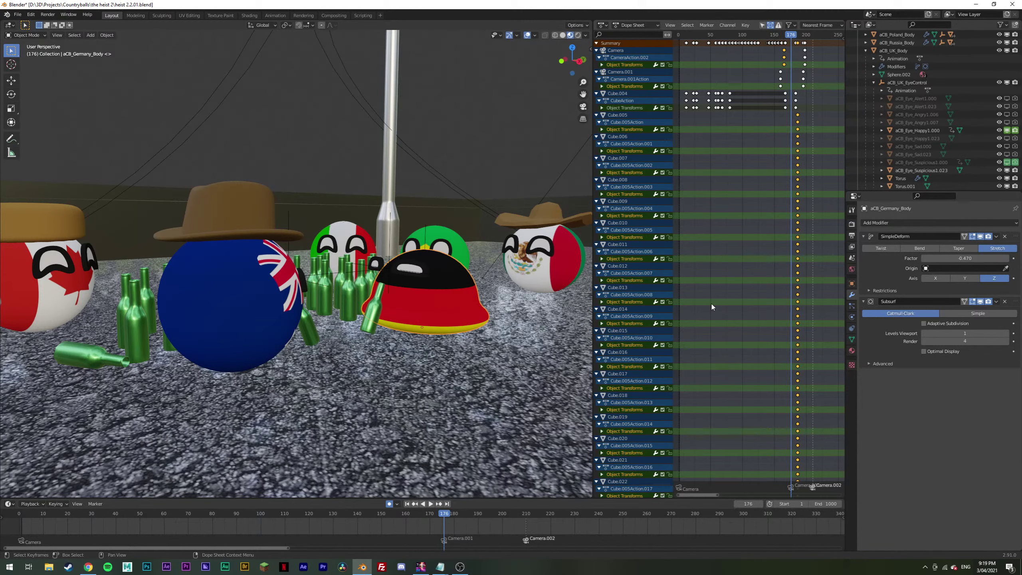
{"action": "middle_click_drag", "start_coordinate": [426, 338], "coordinate": [409, 316]}
{"action": "key", "text": "ctrl+z"}
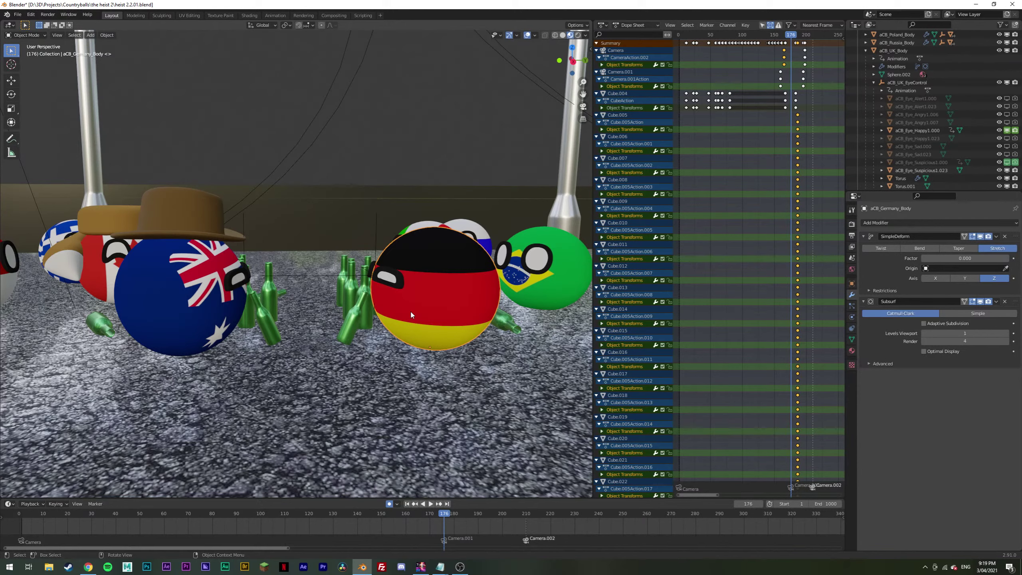
{"action": "middle_click_drag", "start_coordinate": [410, 314], "coordinate": [349, 288]}
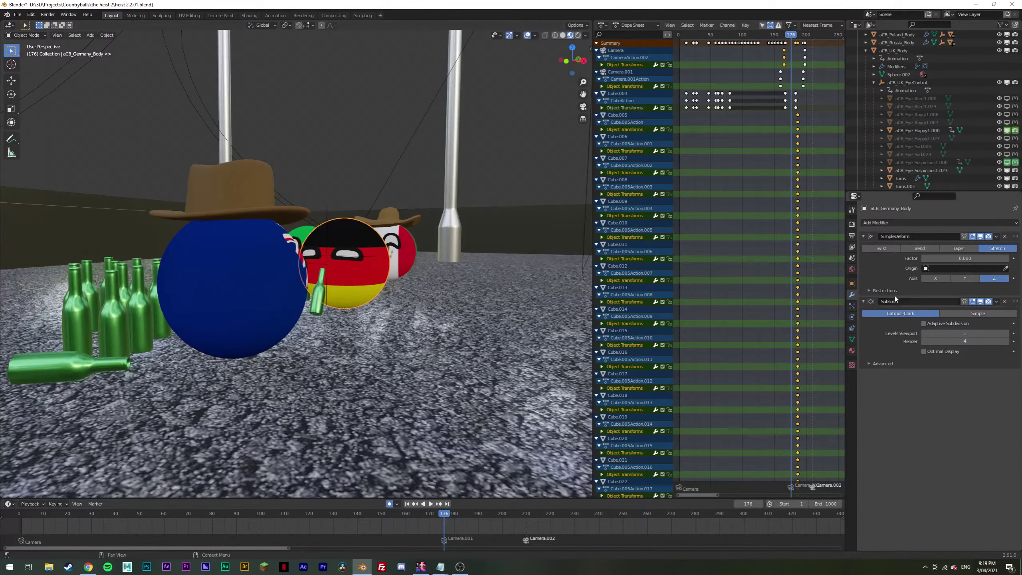
{"action": "mouse_move", "coordinate": [965, 258]}
{"action": "left_mouse_down"}
{"action": "mouse_move", "coordinate": [953, 258]}
{"action": "mouse_move", "coordinate": [964, 258]}
{"action": "left_mouse_up"}
{"action": "left_click", "coordinate": [958, 257]}
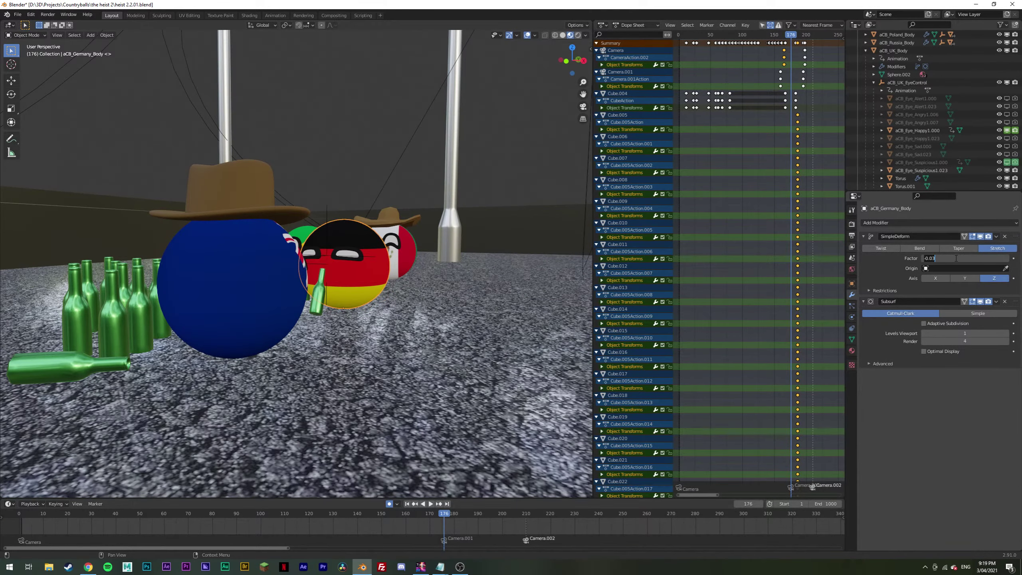
{"action": "type", "text": "0"}
{"action": "key", "text": "Return"}
Step: Play back the shot through the camera view from frame 176 past the Camera.002 cut
{"action": "middle_click_drag", "start_coordinate": [461, 308], "coordinate": [412, 303]}
{"action": "scroll", "coordinate": [412, 304], "scroll_direction": "down", "scroll_amount": 4}
{"action": "scroll", "coordinate": [412, 303], "scroll_direction": "down", "scroll_amount": 4}
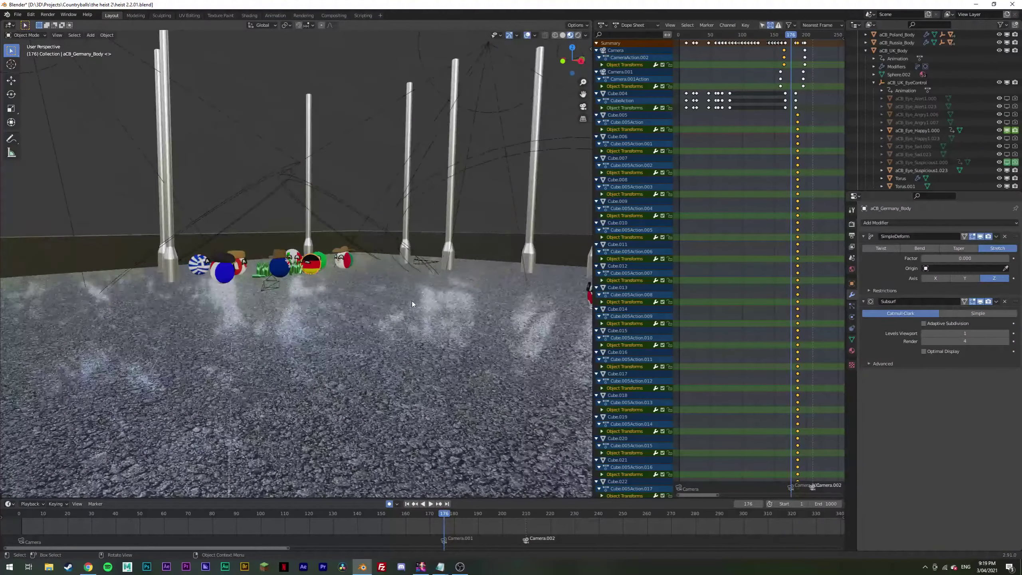
{"action": "key", "text": "KP_0"}
{"action": "key", "text": "space"}
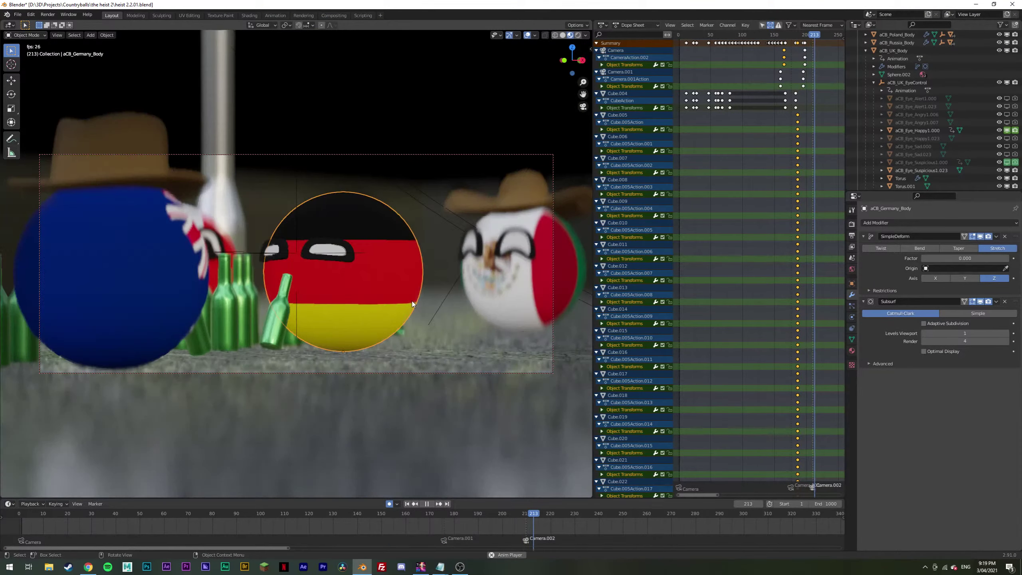
{"action": "key", "text": "space"}
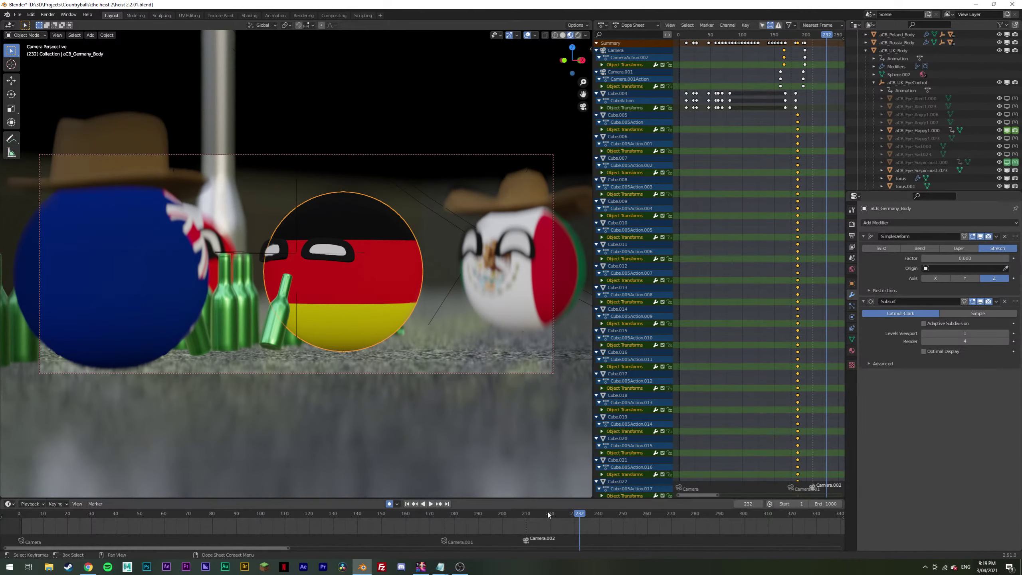
Step: Keyframe the Germany body's Stretch factor at 0 on frame 186 and at -0.150 on about frame 199
{"action": "left_click_drag", "start_coordinate": [468, 511], "coordinate": [433, 511]}
{"action": "key", "text": "space"}
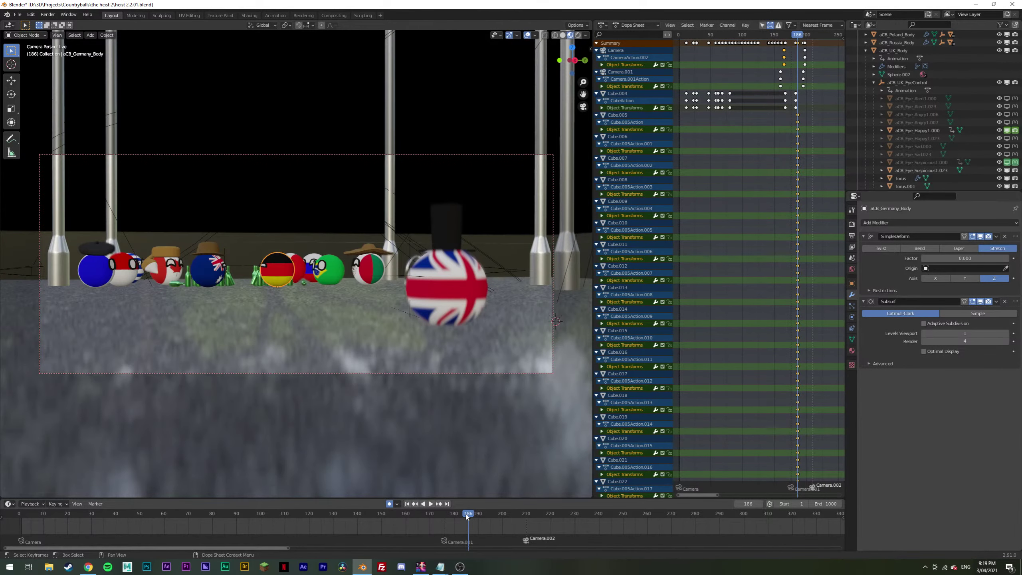
{"action": "key", "text": "Escape"}
{"action": "key", "text": "i"}
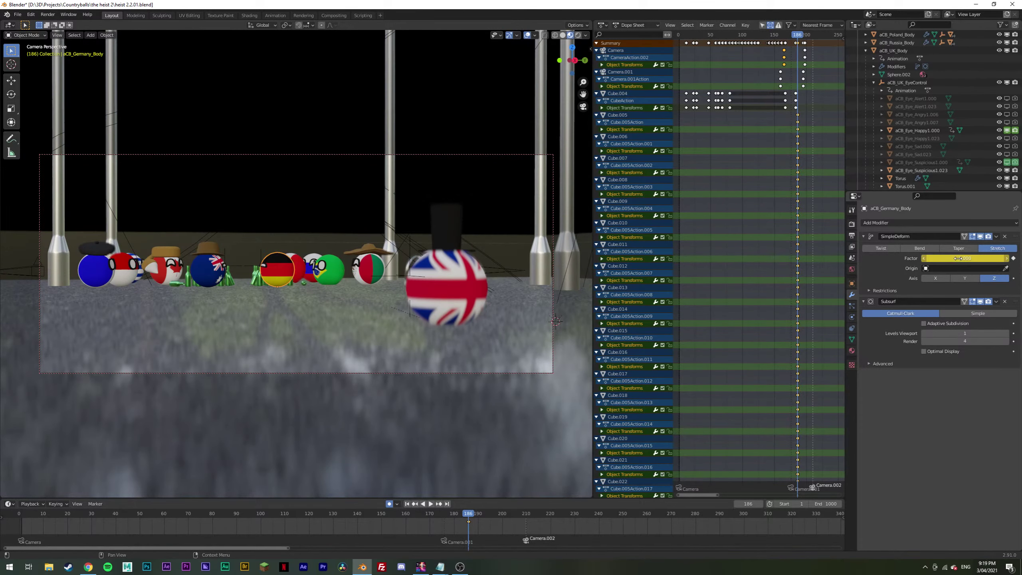
{"action": "left_click_drag", "start_coordinate": [469, 519], "coordinate": [500, 519]}
{"action": "left_click_drag", "start_coordinate": [965, 258], "coordinate": [939, 257]}
{"action": "key", "text": "i"}
Step: Keyframe the Germany body's Stretch factor at 0 on frame 207 and at -0.150 on frame 220
{"action": "left_click_drag", "start_coordinate": [515, 520], "coordinate": [521, 519]}
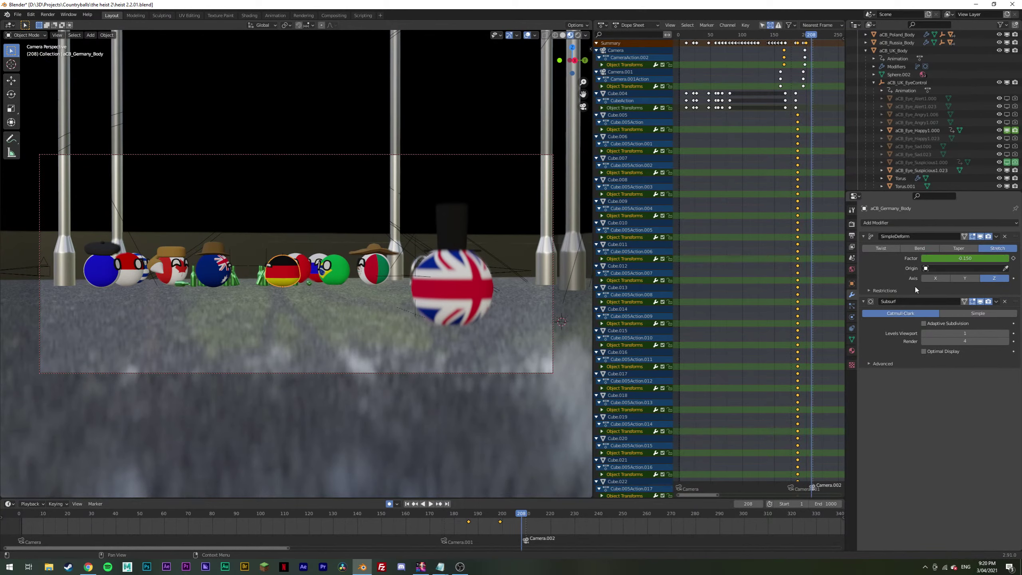
{"action": "key", "text": "Left"}
{"action": "key", "text": "BackSpace"}
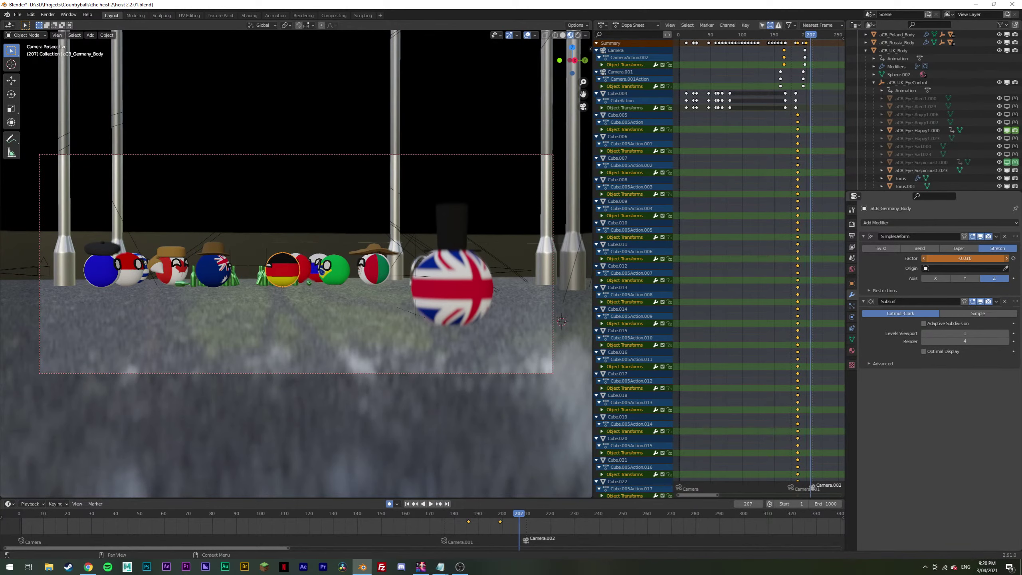
{"action": "key", "text": "i"}
{"action": "left_click_drag", "start_coordinate": [521, 518], "coordinate": [550, 519]}
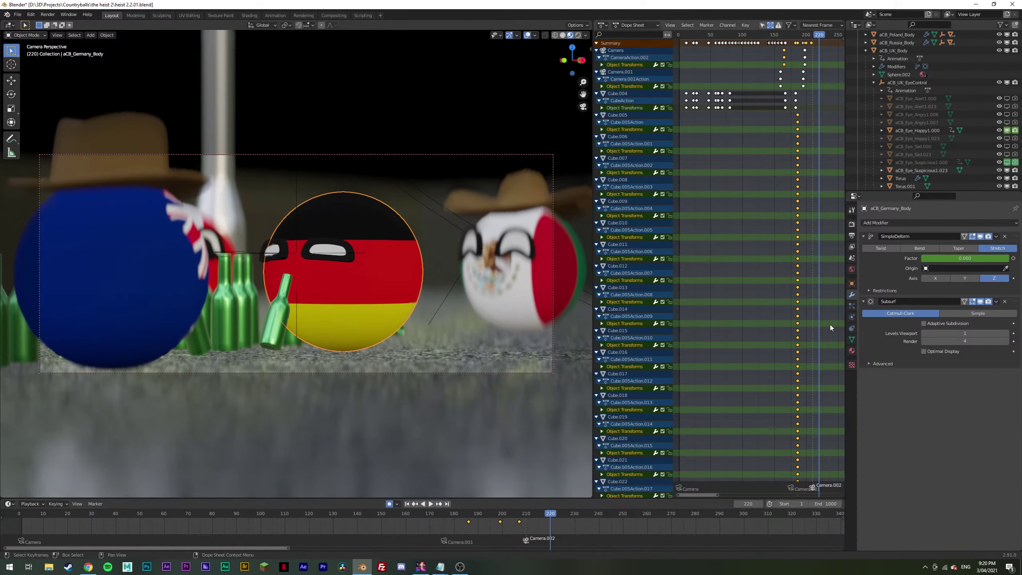
{"action": "left_click_drag", "start_coordinate": [965, 258], "coordinate": [950, 258]}
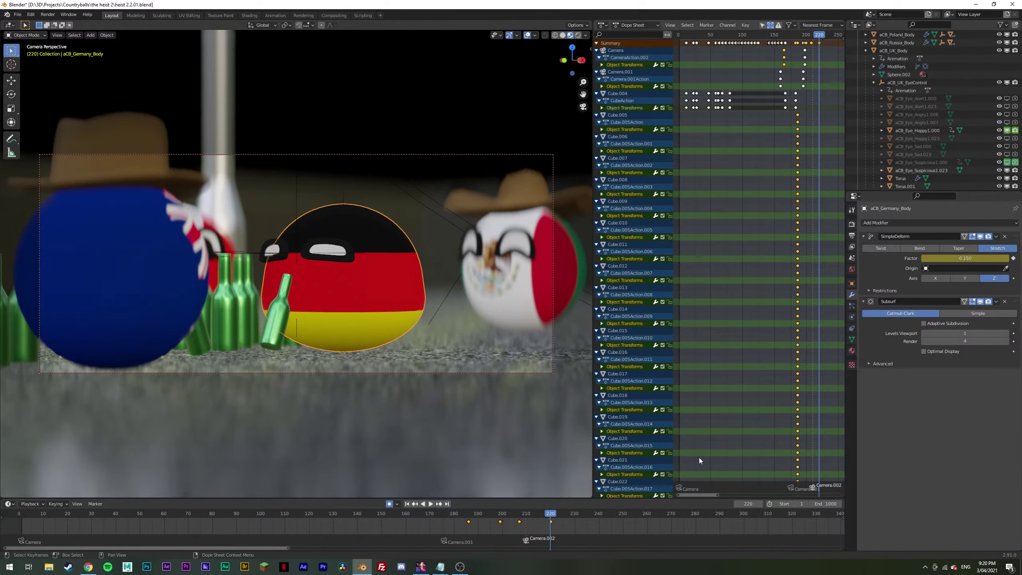
{"action": "key", "text": "i"}
Step: Keyframe the Germany body's Stretch factor at about -0.05 on frame 228 and at about -0.25 on frame 246
{"action": "left_click_drag", "start_coordinate": [551, 518], "coordinate": [571, 515]}
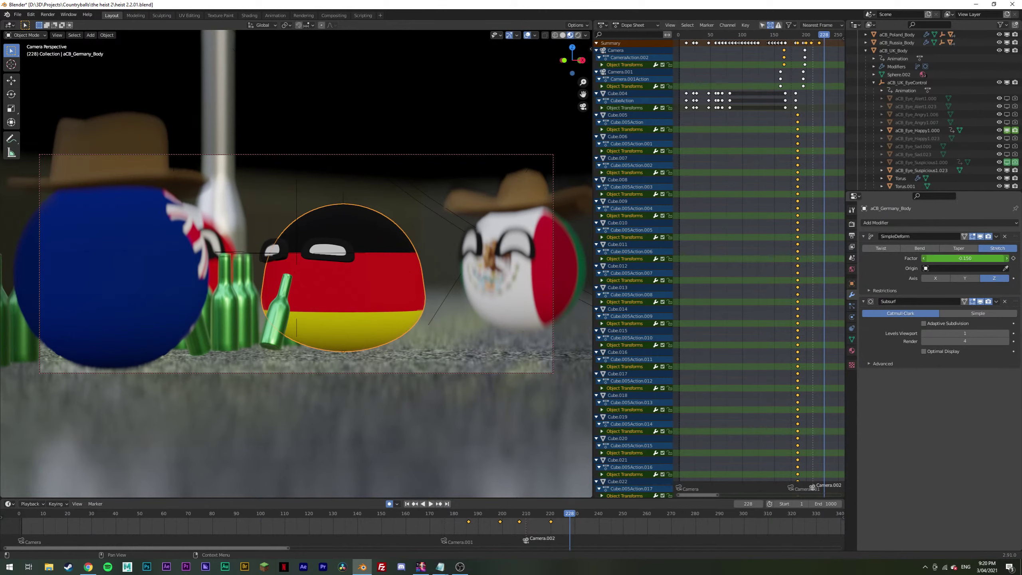
{"action": "left_click_drag", "start_coordinate": [965, 257], "coordinate": [973, 258]}
{"action": "key", "text": "i"}
{"action": "left_click_drag", "start_coordinate": [570, 515], "coordinate": [613, 515]}
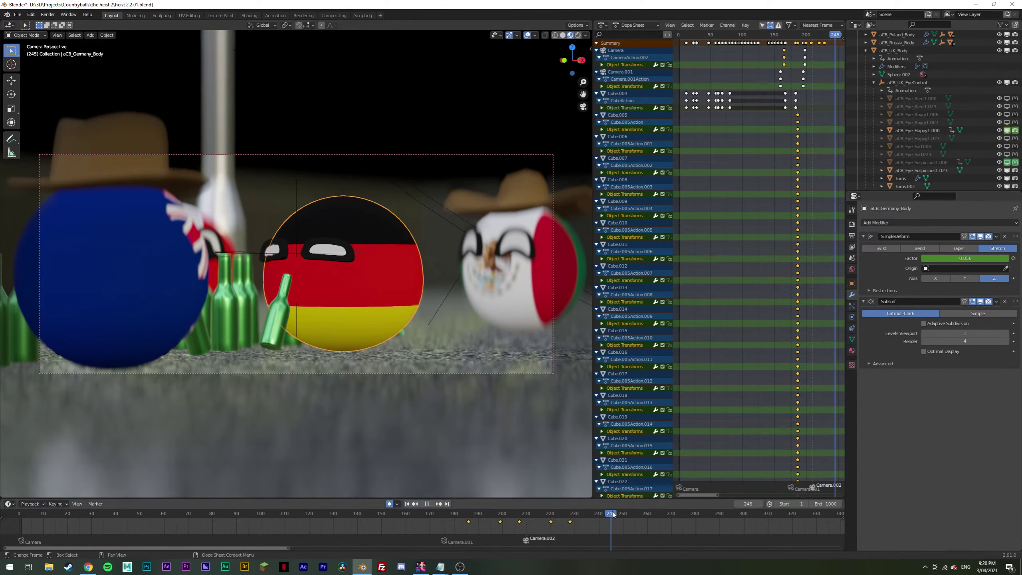
{"action": "mouse_move", "coordinate": [965, 258]}
{"action": "left_mouse_down"}
{"action": "mouse_move", "coordinate": [974, 258]}
{"action": "mouse_move", "coordinate": [949, 258]}
{"action": "left_mouse_up"}
{"action": "key", "text": "i"}
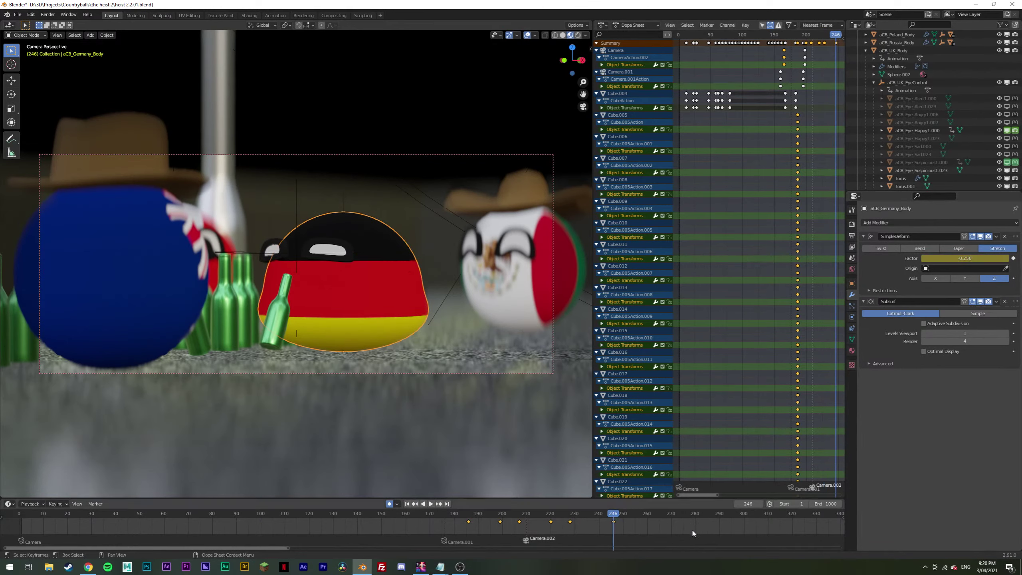
Step: Keyframe a less squashed Stretch factor for the Germany body around frame 255 and -0.280 around frame 275
{"action": "left_click_drag", "start_coordinate": [613, 516], "coordinate": [635, 516]}
{"action": "left_click_drag", "start_coordinate": [965, 258], "coordinate": [973, 258]}
{"action": "key", "text": "i"}
{"action": "left_click_drag", "start_coordinate": [647, 515], "coordinate": [682, 515]}
{"action": "left_click_drag", "start_coordinate": [970, 257], "coordinate": [959, 258]}
{"action": "key", "text": "i"}
Step: Advance to about frame 302 and keyframe the Germany body's Stretch factor at -0.070
{"action": "key", "text": "space"}
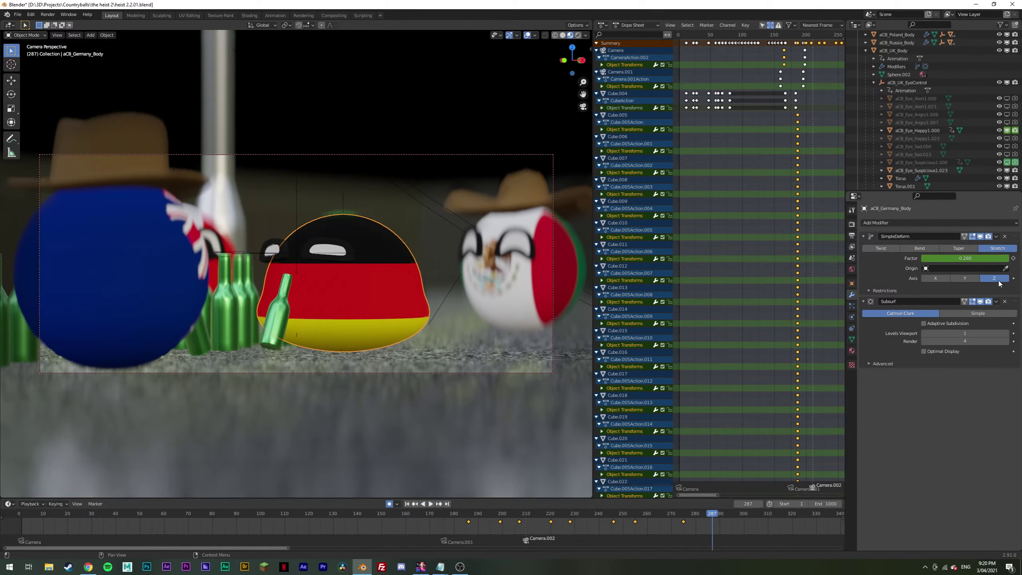
{"action": "key", "text": "space"}
{"action": "left_click_drag", "start_coordinate": [966, 258], "coordinate": [986, 258]}
{"action": "key", "text": "i"}
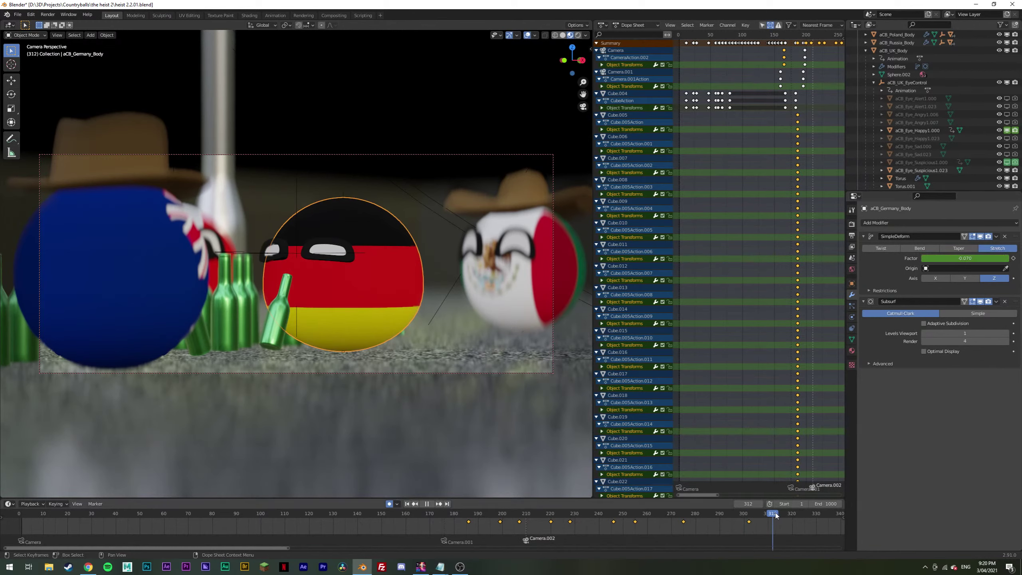
Step: Keyframe the Germany body's Stretch factor on about frame 307 and on frame 312, ending at -0.360
{"action": "left_click", "coordinate": [775, 514]}
{"action": "key", "text": "Left"}
{"action": "key", "text": "Left"}
{"action": "key", "text": "Left"}
{"action": "key", "text": "Left"}
{"action": "key", "text": "Left"}
{"action": "key", "text": "Left"}
{"action": "key", "text": "Left"}
{"action": "key", "text": "Left"}
{"action": "key", "text": "Right"}
{"action": "key", "text": "Right"}
{"action": "left_click_drag", "start_coordinate": [973, 258], "coordinate": [924, 258]}
{"action": "key", "text": "i"}
{"action": "key", "text": "Right"}
{"action": "key", "text": "Right"}
{"action": "key", "text": "Right"}
{"action": "key", "text": "Right"}
{"action": "key", "text": "Right"}
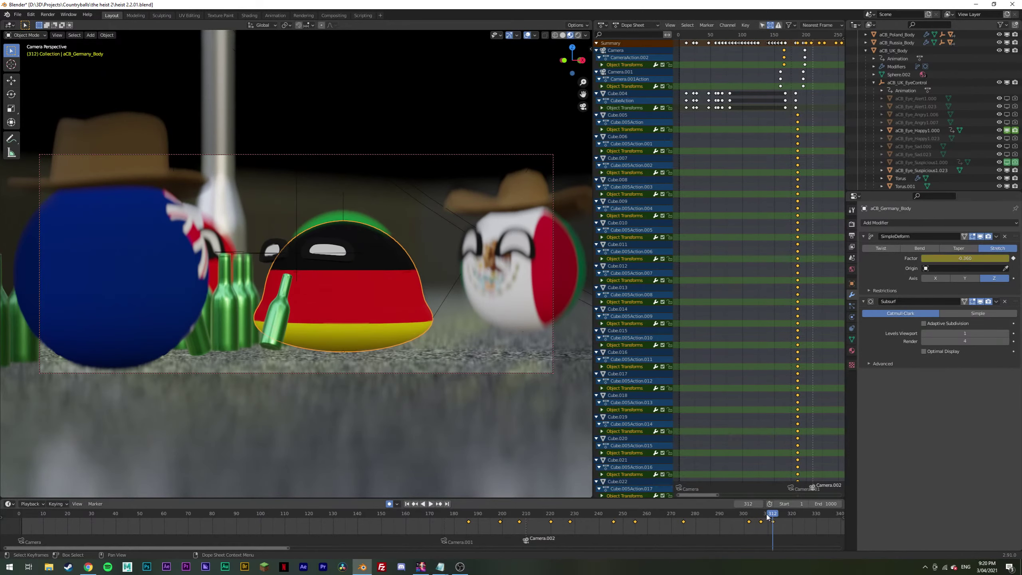
Step: Play back Germany's squash animation up to about frame 321, and return to frame 221
{"action": "left_click_drag", "start_coordinate": [571, 517], "coordinate": [478, 515]}
{"action": "key", "text": "space"}
{"action": "left_click", "coordinate": [432, 515]}
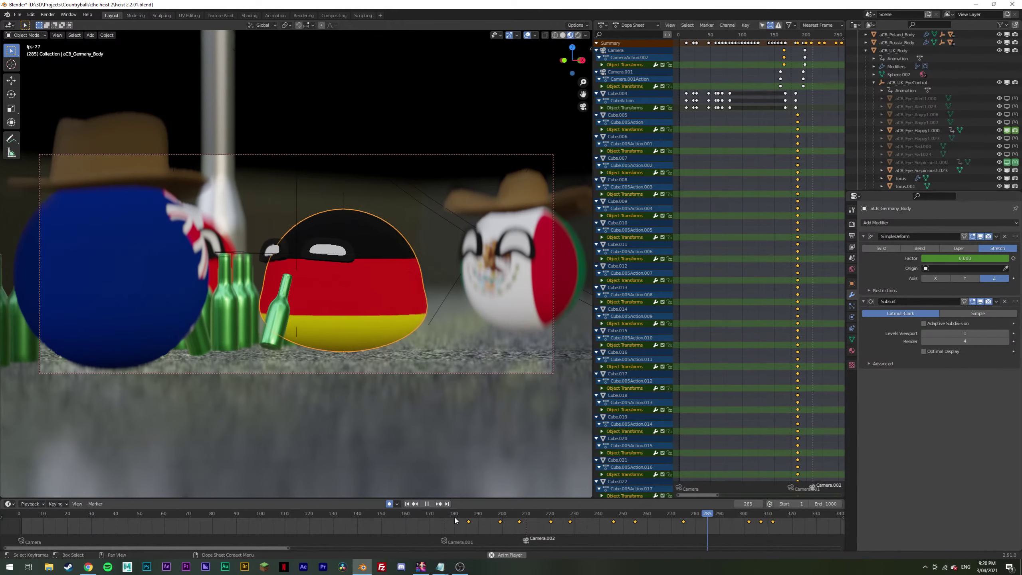
{"action": "key", "text": "space"}
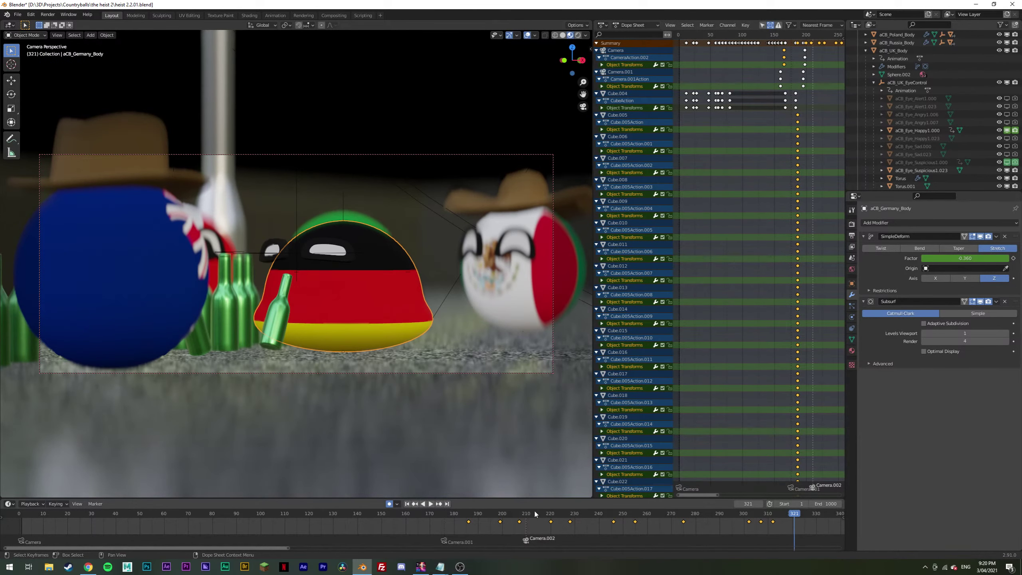
{"action": "left_click_drag", "start_coordinate": [535, 514], "coordinate": [548, 536]}
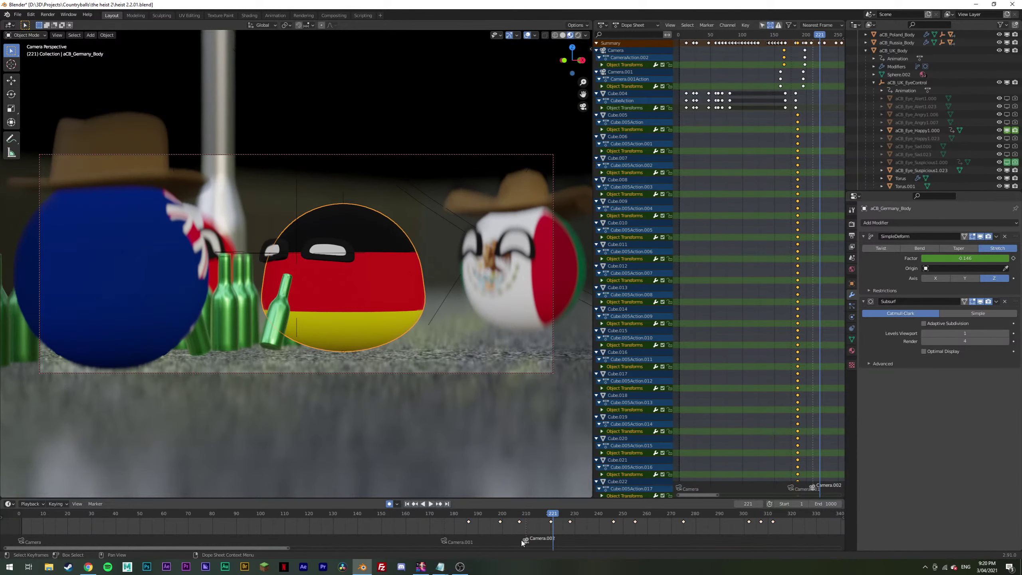
Step: Play back Germany's squash animation to about frame 322 and save the file
{"action": "left_click", "coordinate": [447, 512]}
{"action": "key", "text": "space"}
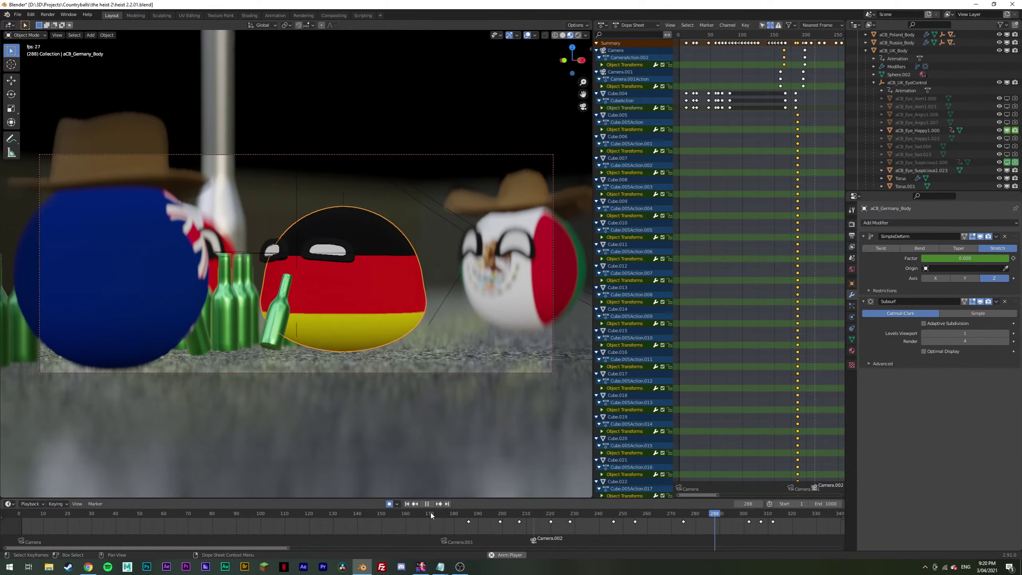
{"action": "key", "text": "space"}
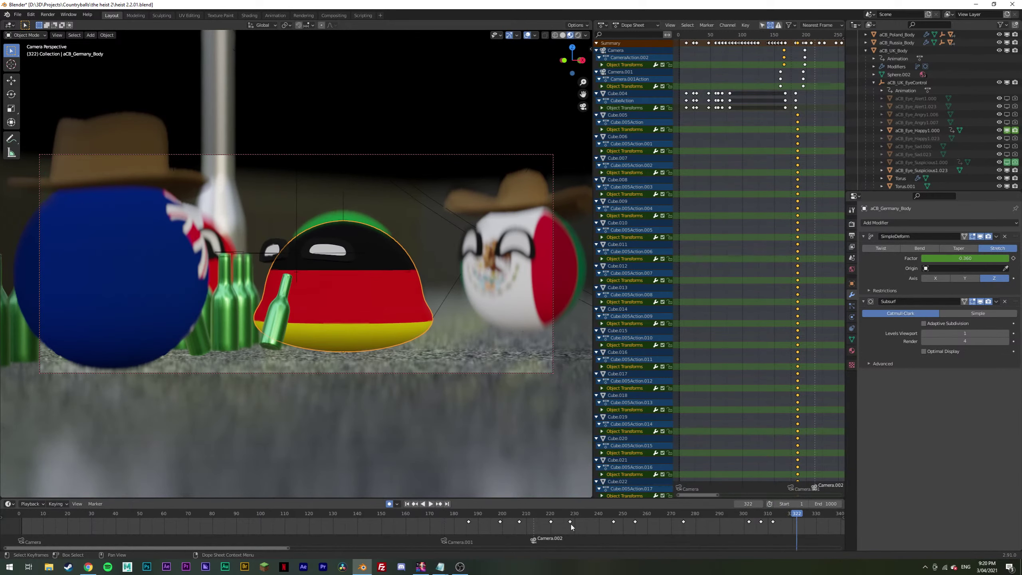
{"action": "key", "text": "ctrl+s"}
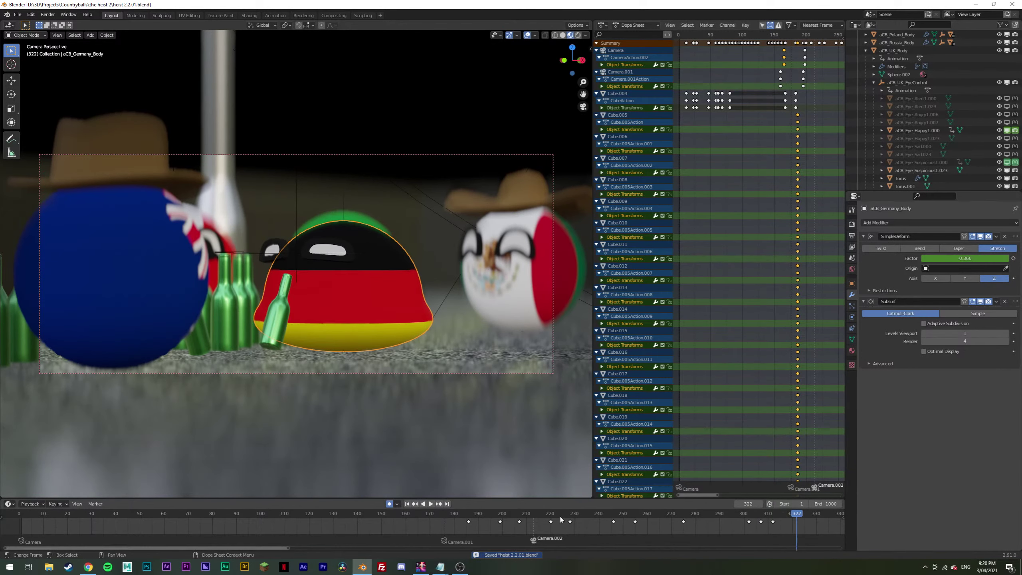
Step: Select Germany's Eye Control.005 and keyframe its rotation at 0° on frame 187
{"action": "left_click_drag", "start_coordinate": [550, 522], "coordinate": [468, 499]}
{"action": "key", "text": "space"}
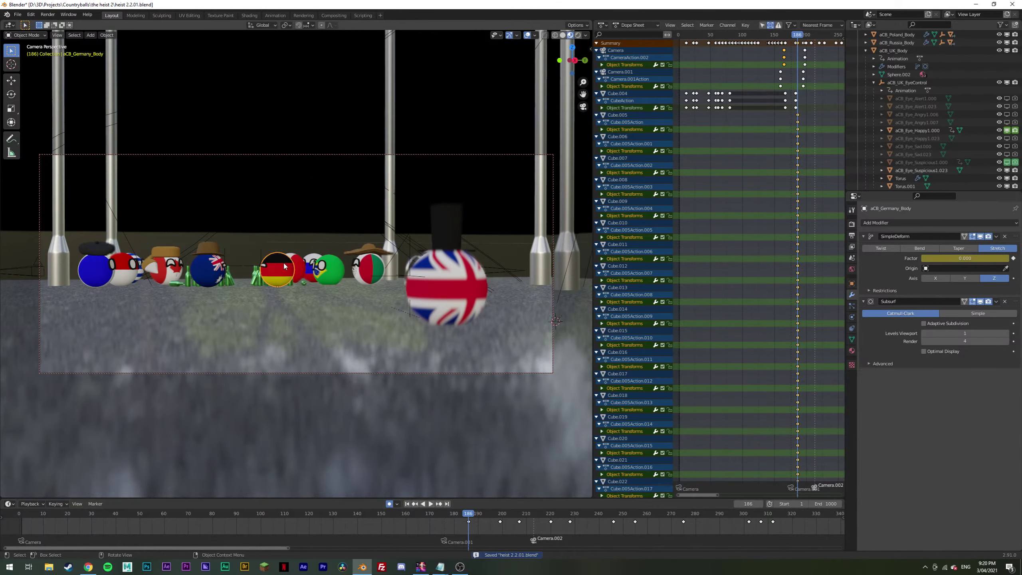
{"action": "scroll", "coordinate": [911, 94], "scroll_direction": "up", "scroll_amount": 10}
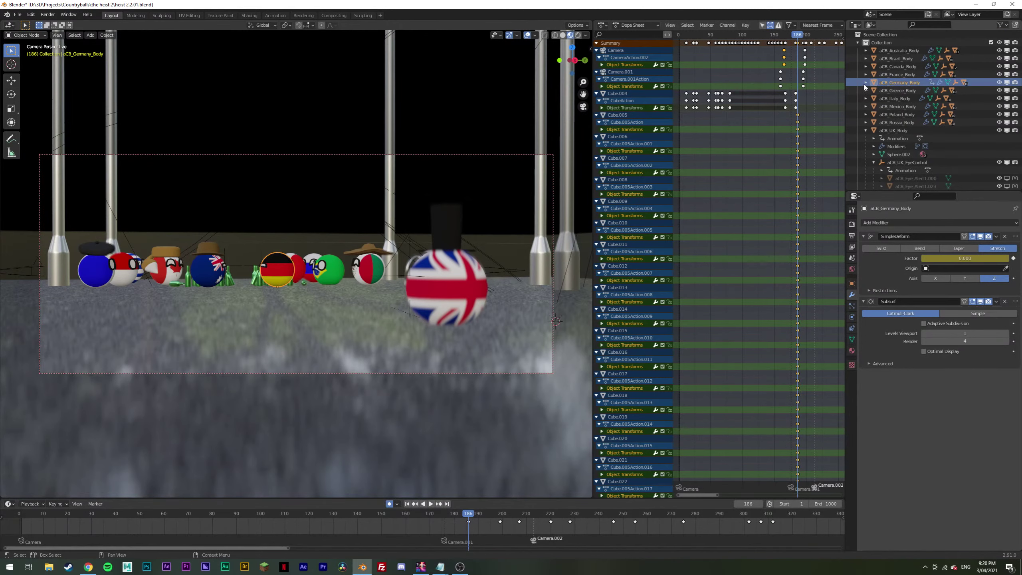
{"action": "left_click", "coordinate": [903, 114]}
{"action": "scroll", "coordinate": [903, 116], "scroll_direction": "down", "scroll_amount": 2}
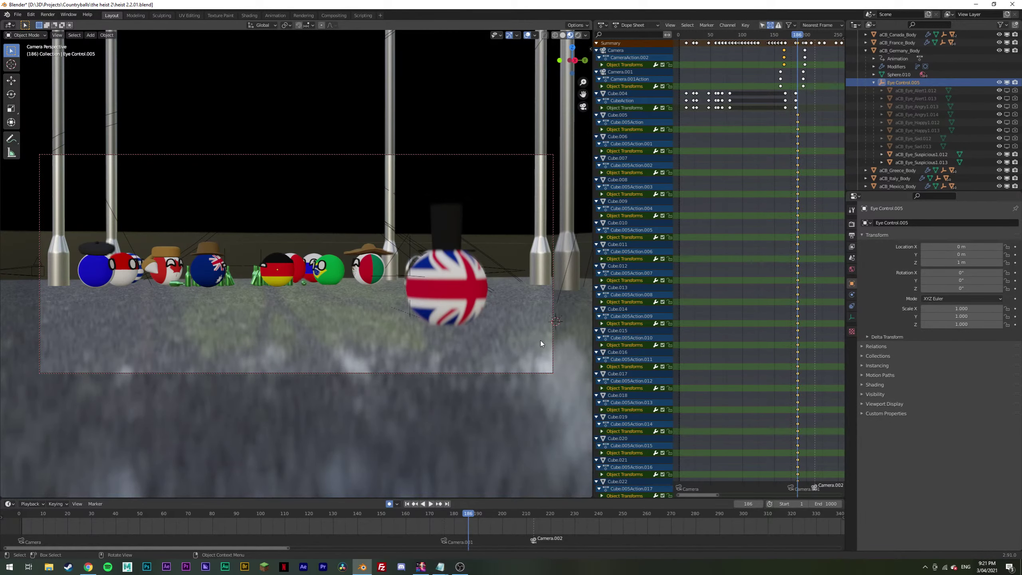
{"action": "key", "text": "Right"}
{"action": "key", "text": "i"}
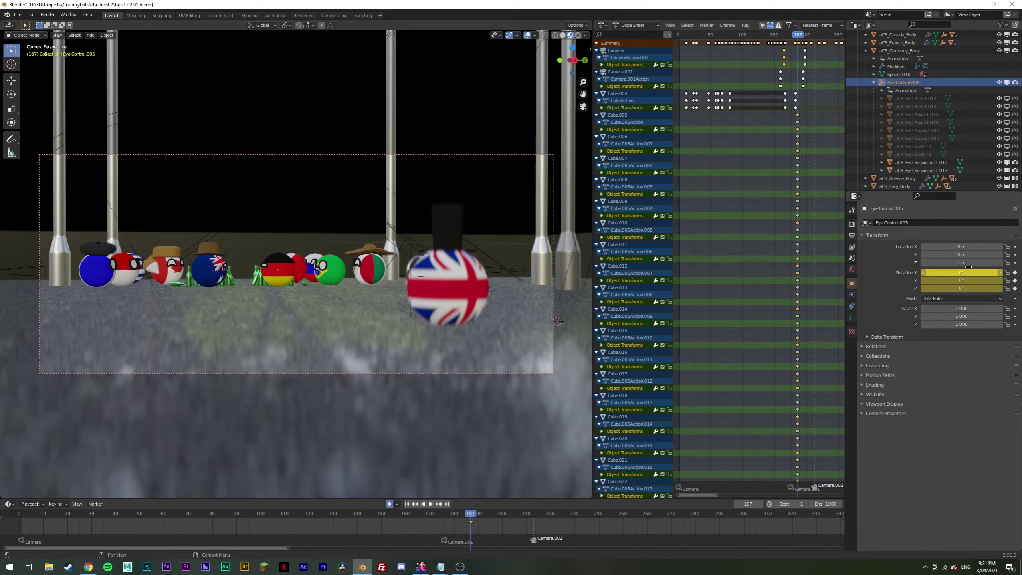
Step: Set Eye Control.005's X location to 0.02 m
{"action": "left_click", "coordinate": [962, 249]}
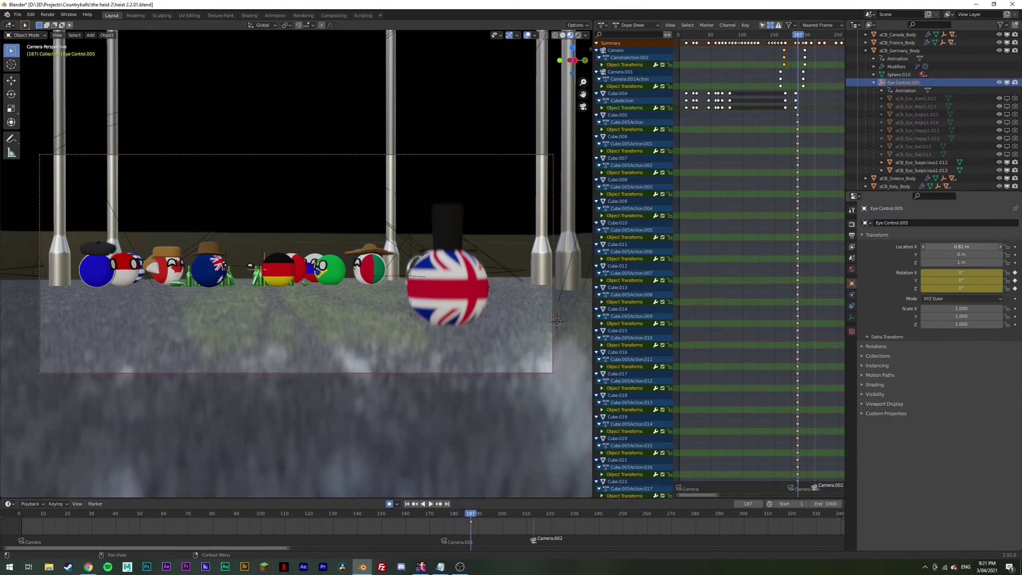
{"action": "type", "text": "0.79 m"}
{"action": "key", "text": "ctrl+a"}
{"action": "key", "text": "BackSpace"}
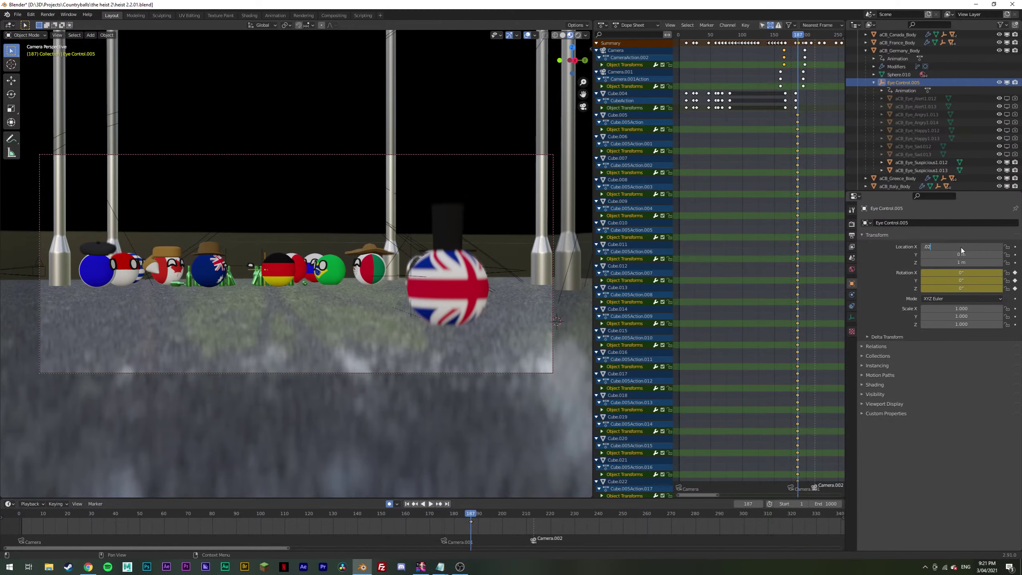
{"action": "type", "text": ".02"}
{"action": "key", "text": "Return"}
Step: Advance to frame 200 and keyframe Eye Control.005's Y rotation at about 18.6°
{"action": "middle_click_drag", "start_coordinate": [329, 211], "coordinate": [292, 208]}
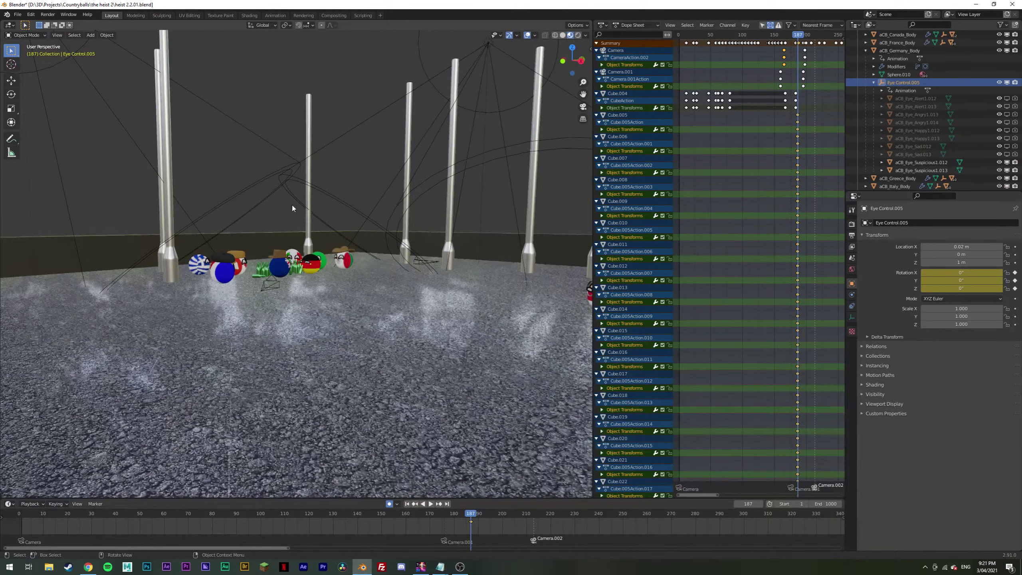
{"action": "scroll", "coordinate": [293, 208], "scroll_direction": "up", "scroll_amount": 12}
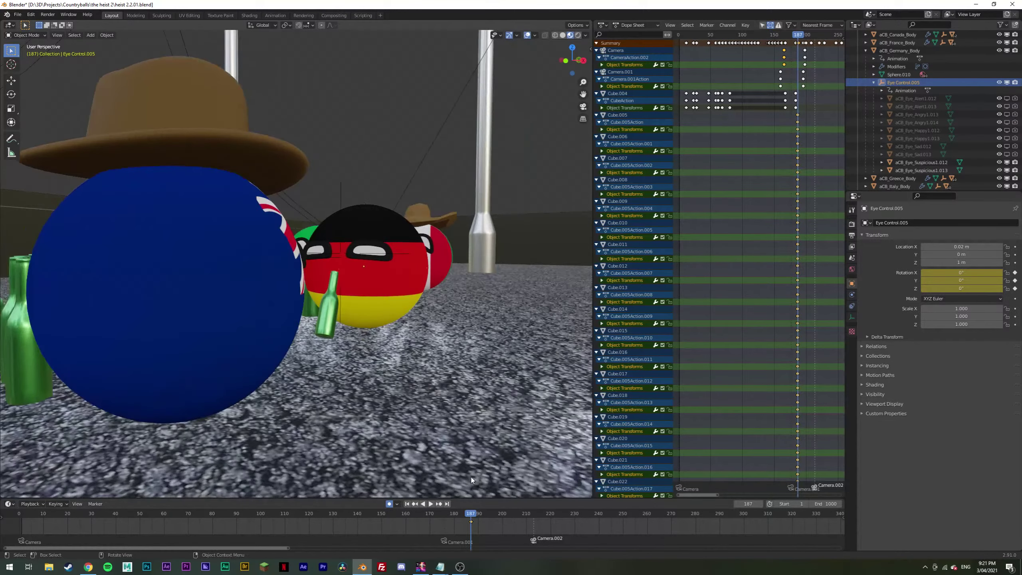
{"action": "key", "text": "space"}
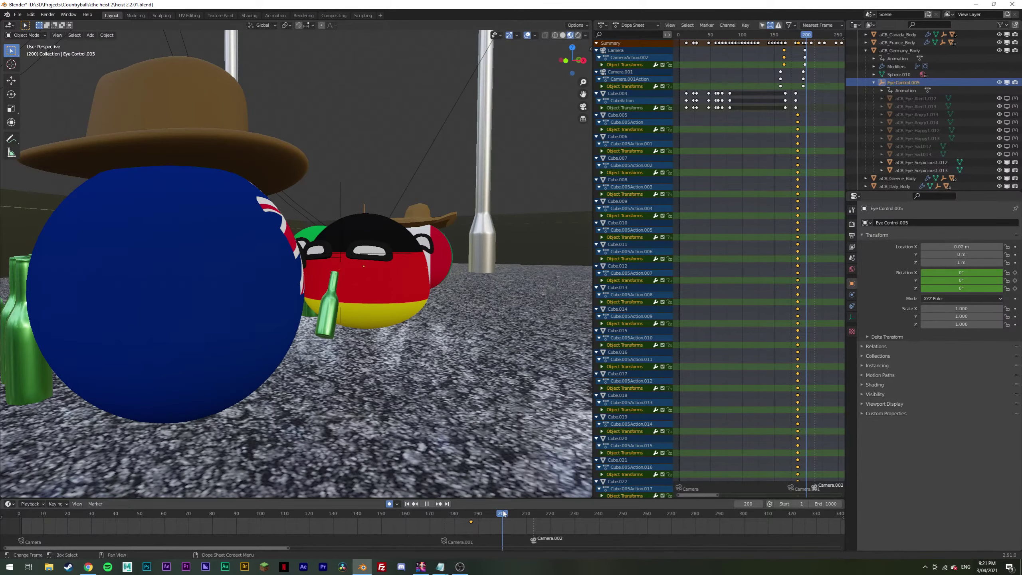
{"action": "key", "text": "space"}
{"action": "left_click_drag", "start_coordinate": [960, 280], "coordinate": [962, 280]}
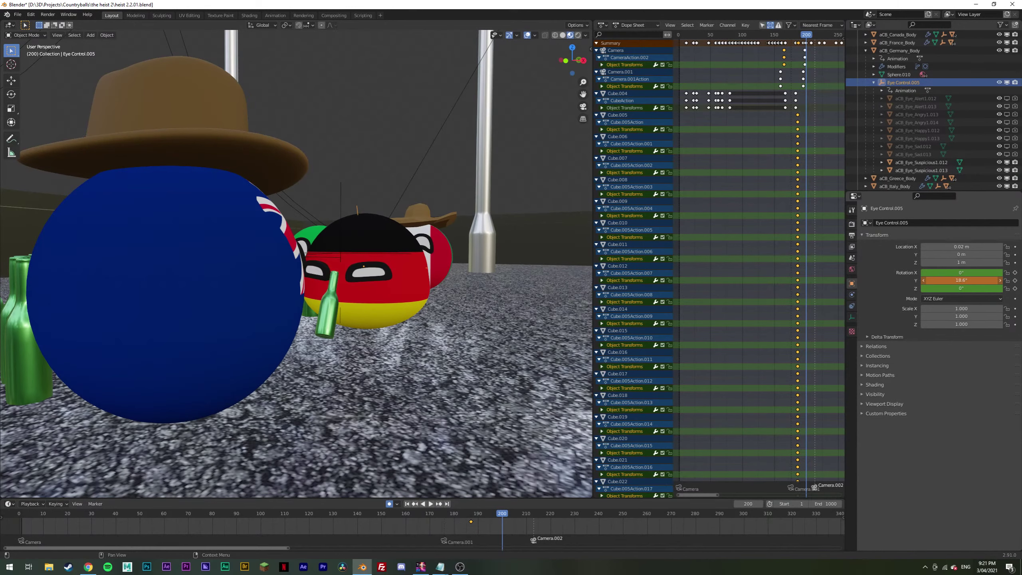
{"action": "key", "text": "i"}
Step: Clear the keyframes from Eye Control.005's X and Z rotation, keeping only Y animated
{"action": "right_click", "coordinate": [958, 274]}
{"action": "left_click", "coordinate": [914, 282]}
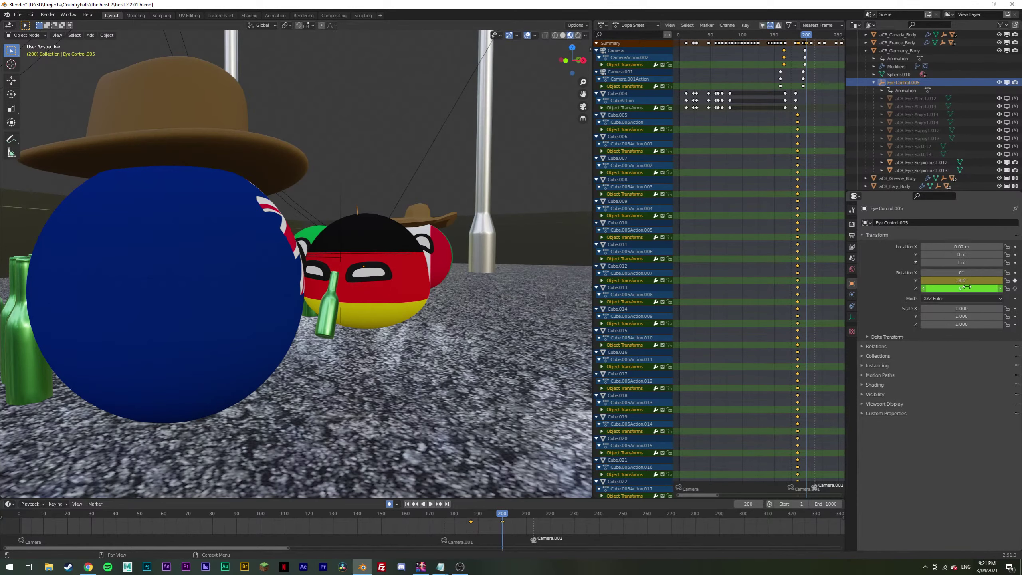
{"action": "right_click", "coordinate": [958, 289]}
{"action": "left_click", "coordinate": [957, 289]}
Step: Keyframe Eye Control.005's Y rotation at about 6.3° on frame 211 and at a larger downward tilt on frame 225
{"action": "key", "text": "space"}
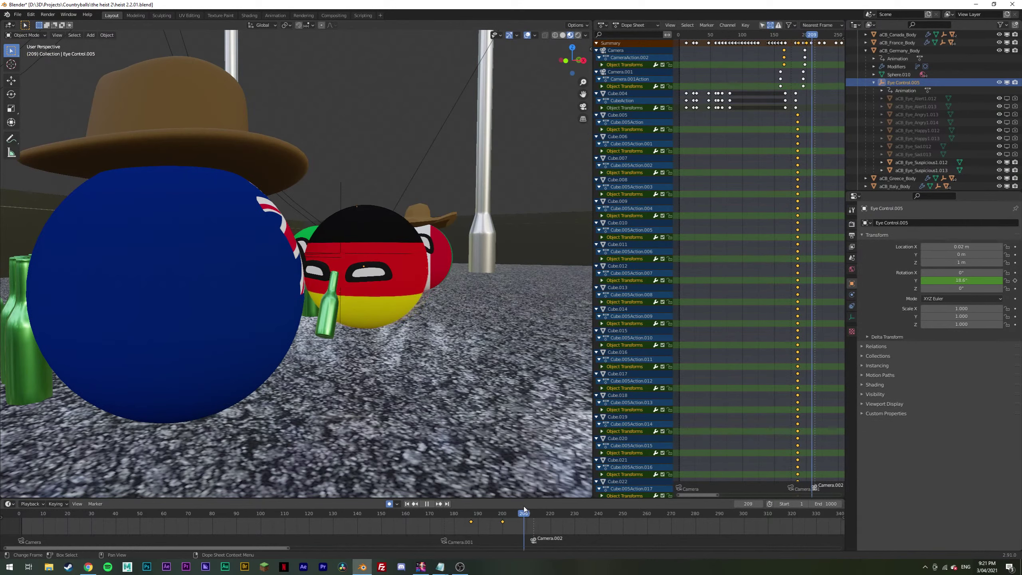
{"action": "key", "text": "space"}
{"action": "left_click_drag", "start_coordinate": [966, 281], "coordinate": [953, 281]}
{"action": "key", "text": "i"}
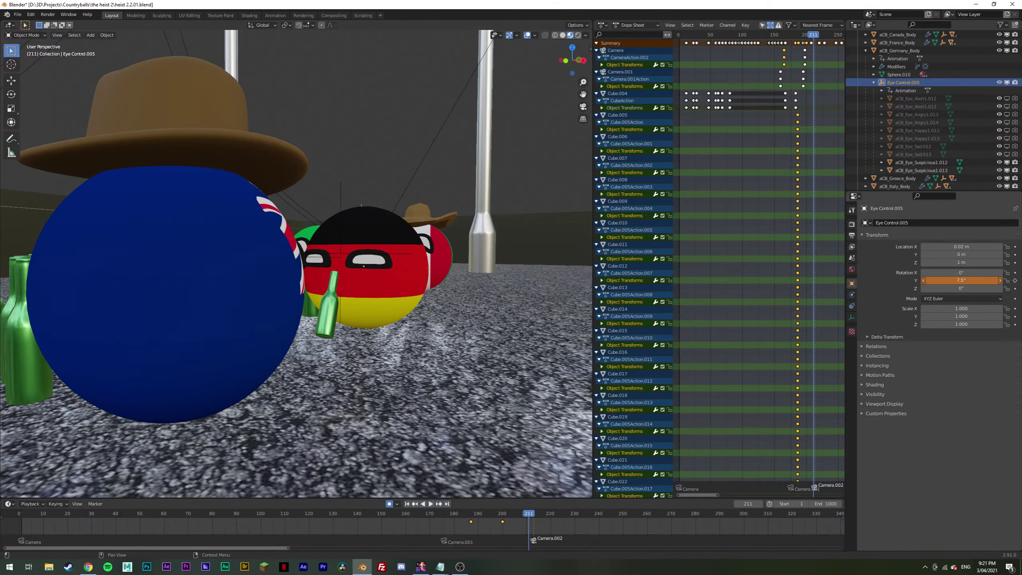
{"action": "key", "text": "space"}
{"action": "key", "text": "space"}
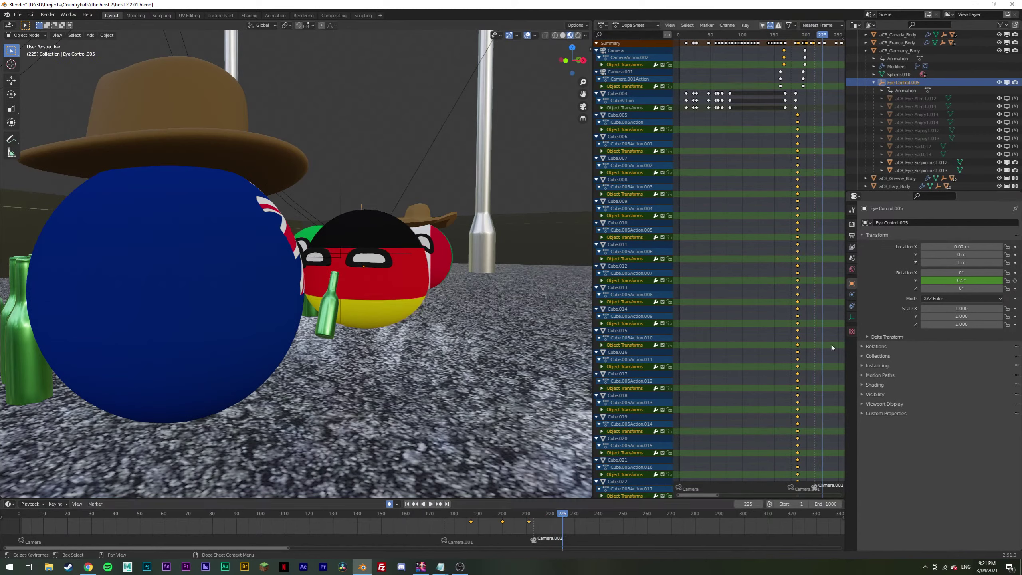
{"action": "mouse_move", "coordinate": [960, 280]}
{"action": "left_mouse_down"}
{"action": "mouse_move", "coordinate": [975, 280]}
{"action": "mouse_move", "coordinate": [943, 280]}
{"action": "left_mouse_up"}
{"action": "key", "text": "i"}
Step: Keyframe Eye Control.005's Y rotation at about -2.4° on frame 236 and 24° on frame 248
{"action": "key", "text": "space"}
{"action": "key", "text": "space"}
{"action": "key", "text": "i"}
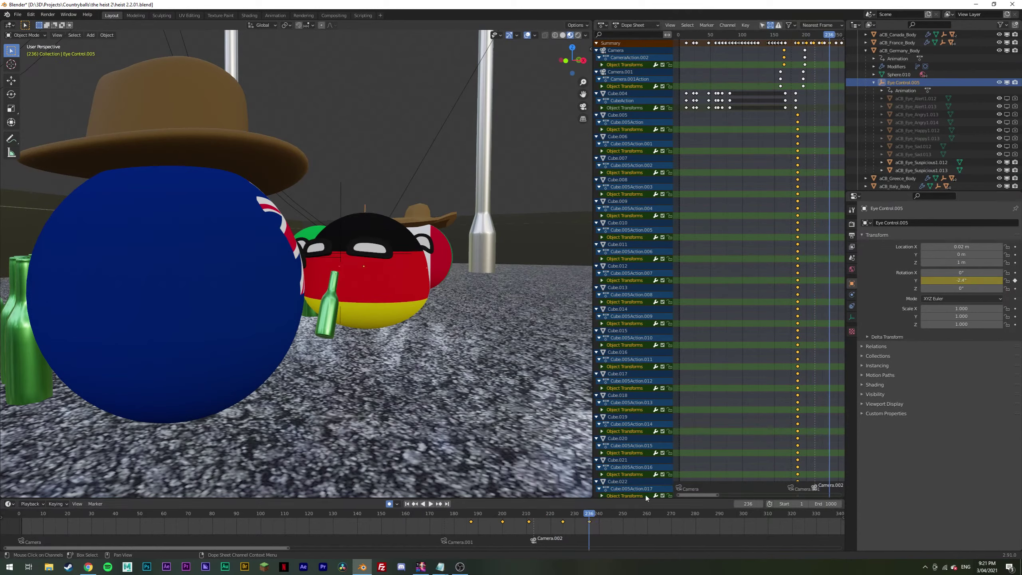
{"action": "key", "text": "space"}
{"action": "key", "text": "space"}
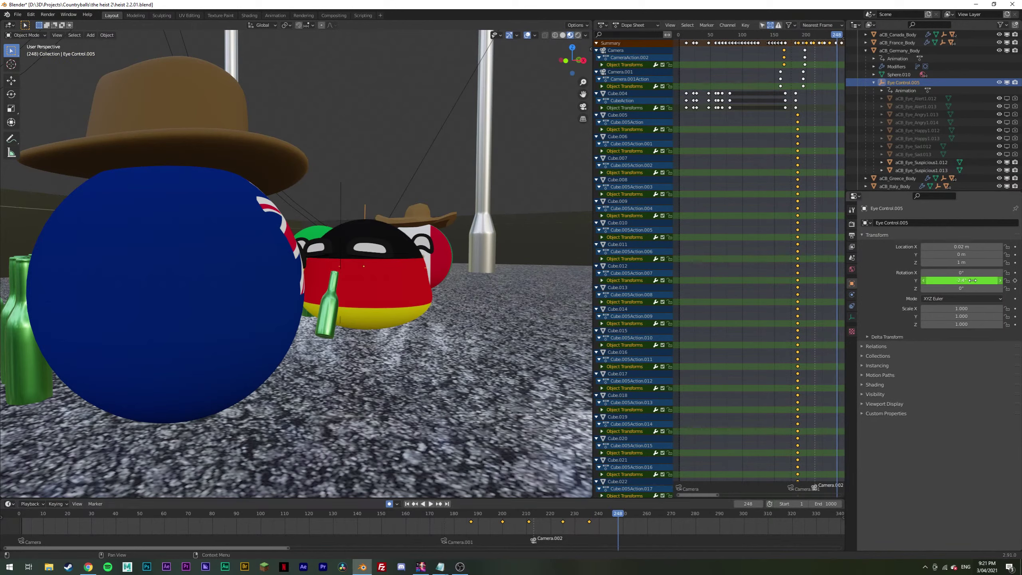
{"action": "mouse_move", "coordinate": [961, 280]}
{"action": "left_mouse_down"}
{"action": "mouse_move", "coordinate": [994, 280]}
{"action": "mouse_move", "coordinate": [944, 280]}
{"action": "left_mouse_up"}
{"action": "key", "text": "i"}
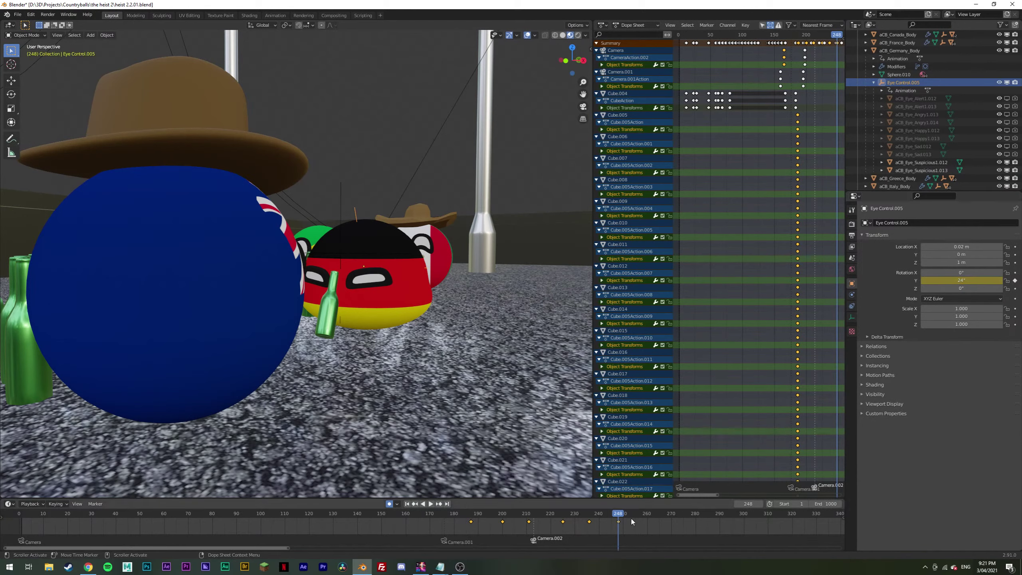
Step: Keyframe Eye Control.005's Y rotation at about -9.2° on frame 260 and about 15.3° on frame 283
{"action": "key", "text": "space"}
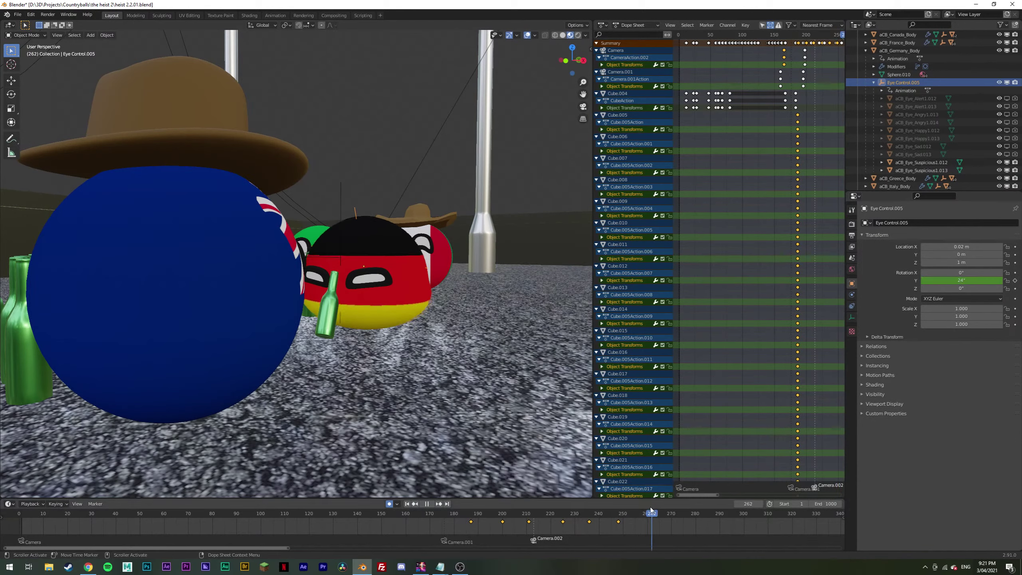
{"action": "key", "text": "space"}
{"action": "left_click", "coordinate": [647, 510]}
{"action": "left_click_drag", "start_coordinate": [960, 279], "coordinate": [958, 279]}
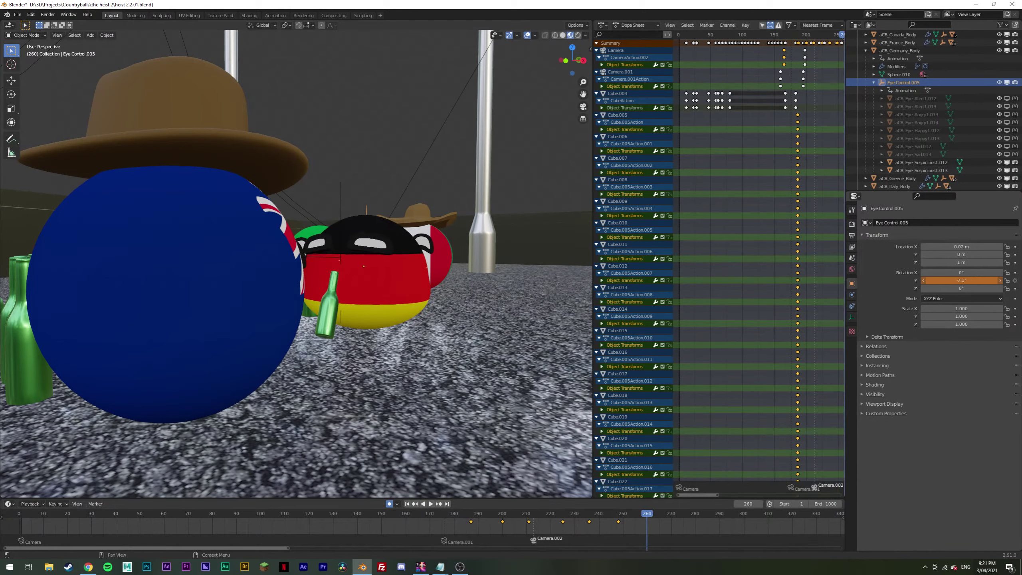
{"action": "key", "text": "i"}
{"action": "key", "text": "space"}
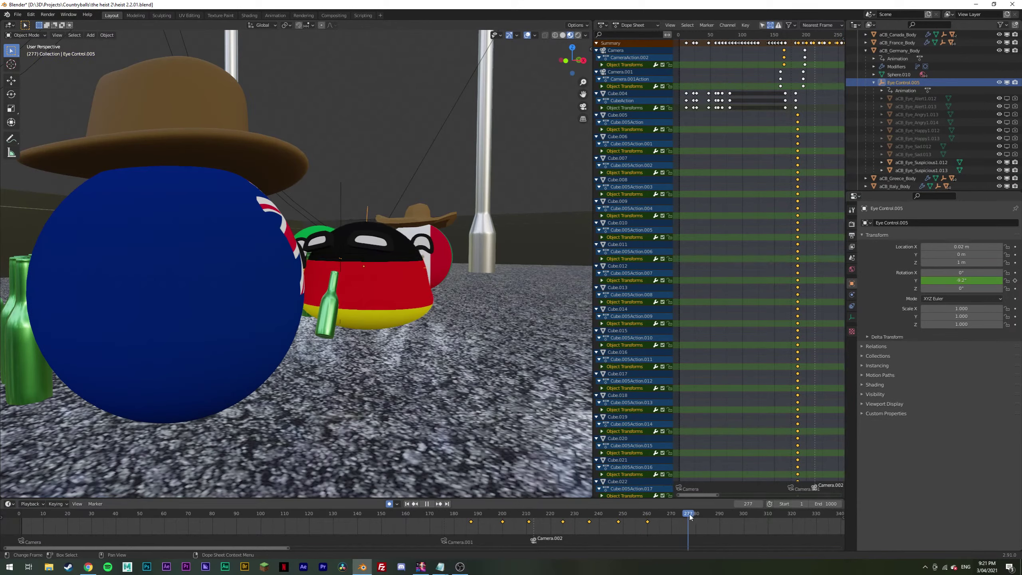
{"action": "key", "text": "space"}
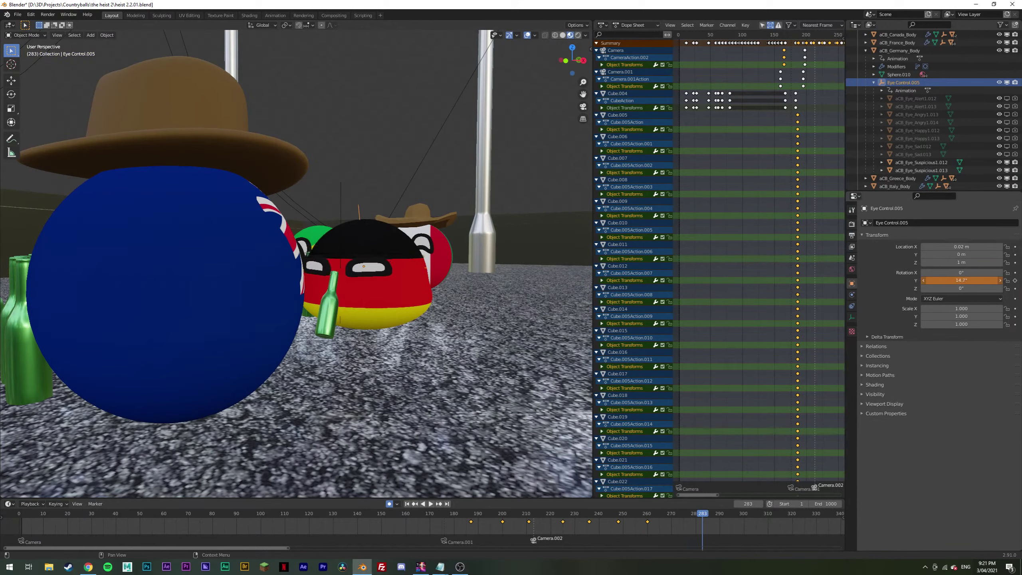
{"action": "key", "text": "i"}
Step: Hold Eye Control.005's Y rotation with a keyframe on frame 304, then keyframe about 26.5° on frame 308 and about 22.4° on frame 313
{"action": "key", "text": "space"}
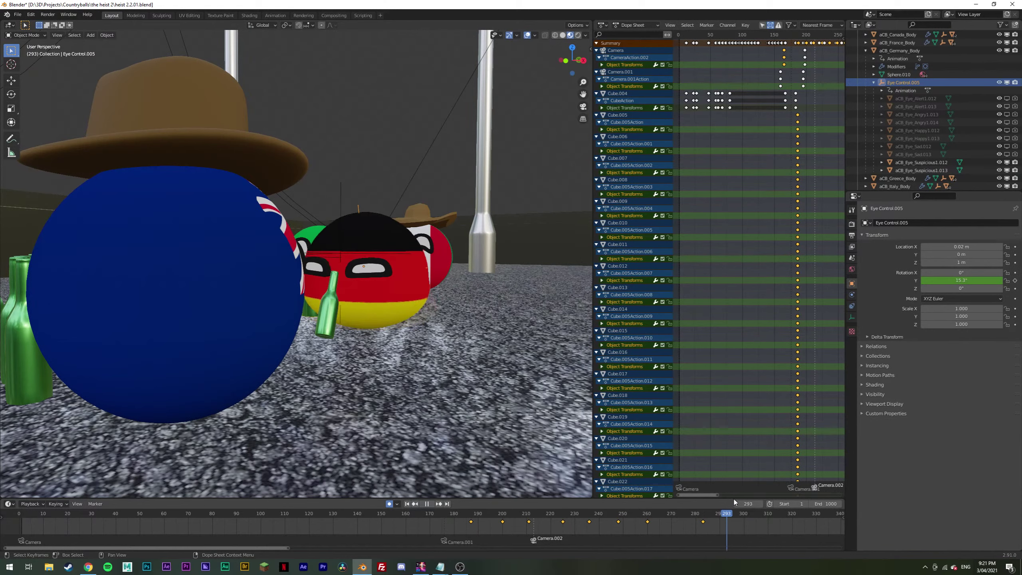
{"action": "key", "text": "space"}
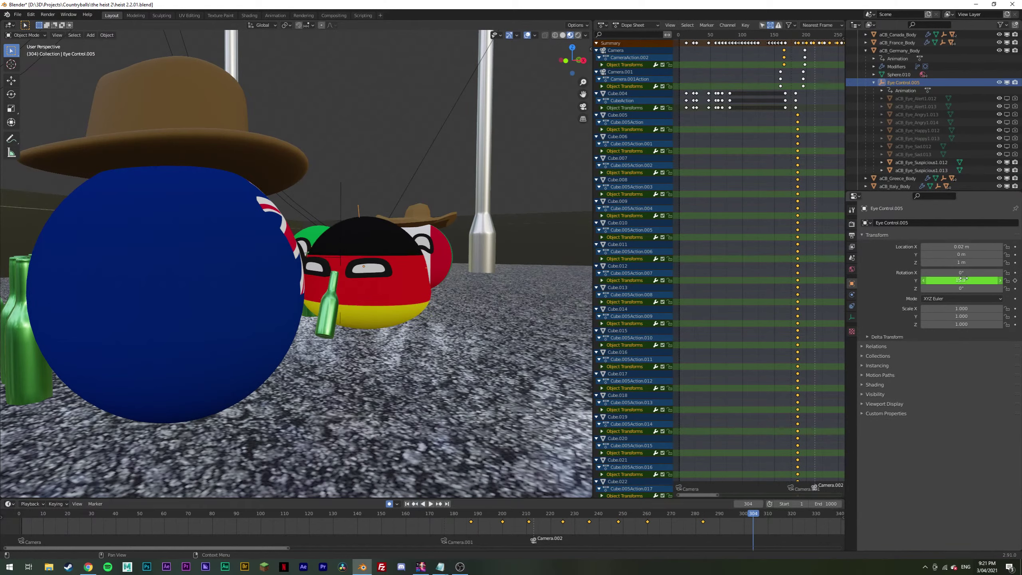
{"action": "key", "text": "i"}
{"action": "key", "text": "space"}
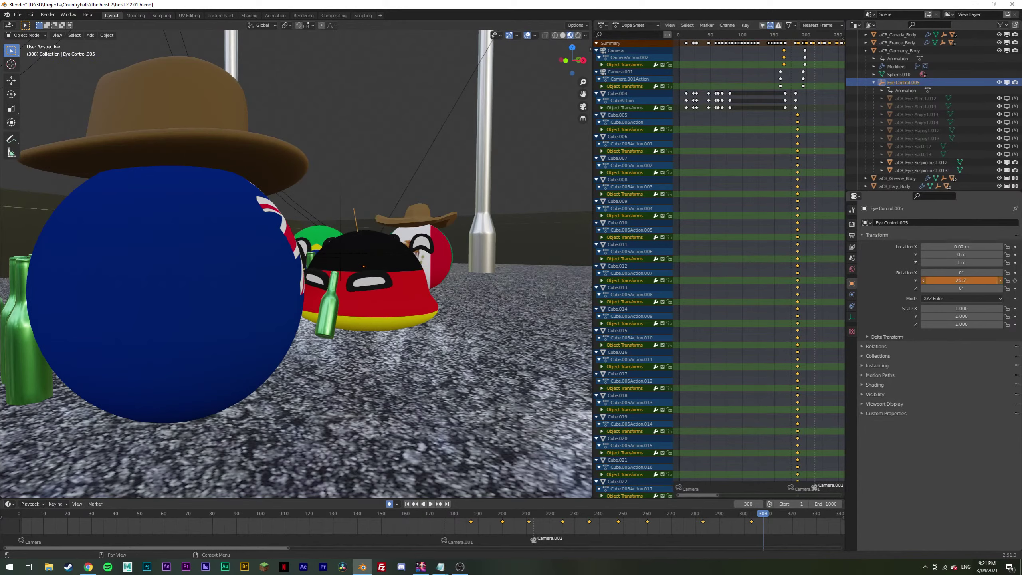
{"action": "key", "text": "i"}
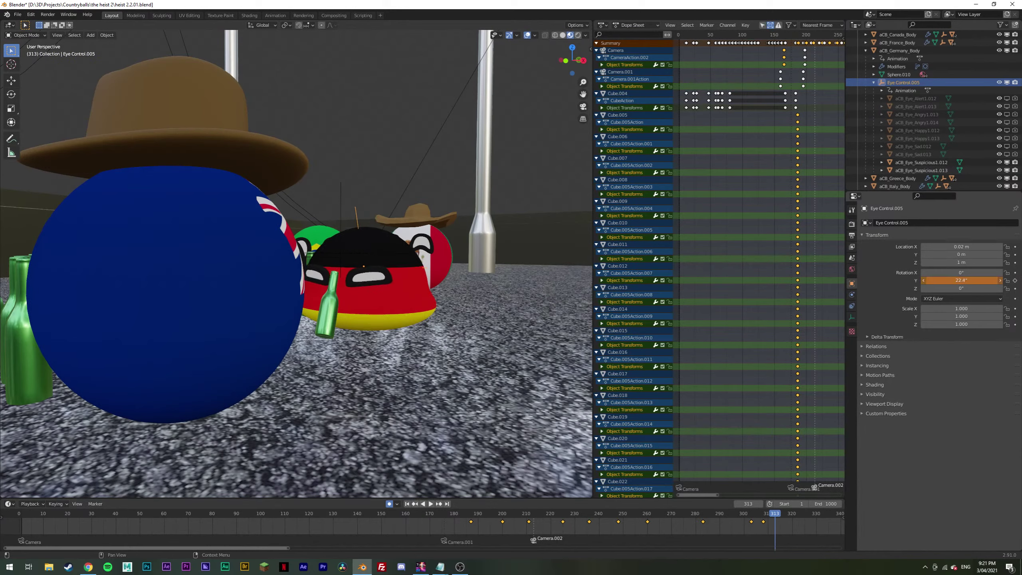
{"action": "key", "text": "i"}
Step: Play back the eye animation and return to frame 213
{"action": "key", "text": "space"}
{"action": "left_click_drag", "start_coordinate": [589, 517], "coordinate": [533, 515]}
{"action": "key", "text": "space"}
Step: Check the Germany body's key timing and move Eye Control.005's keyframe from frame 225 to about frame 221
{"action": "left_click", "coordinate": [388, 286]}
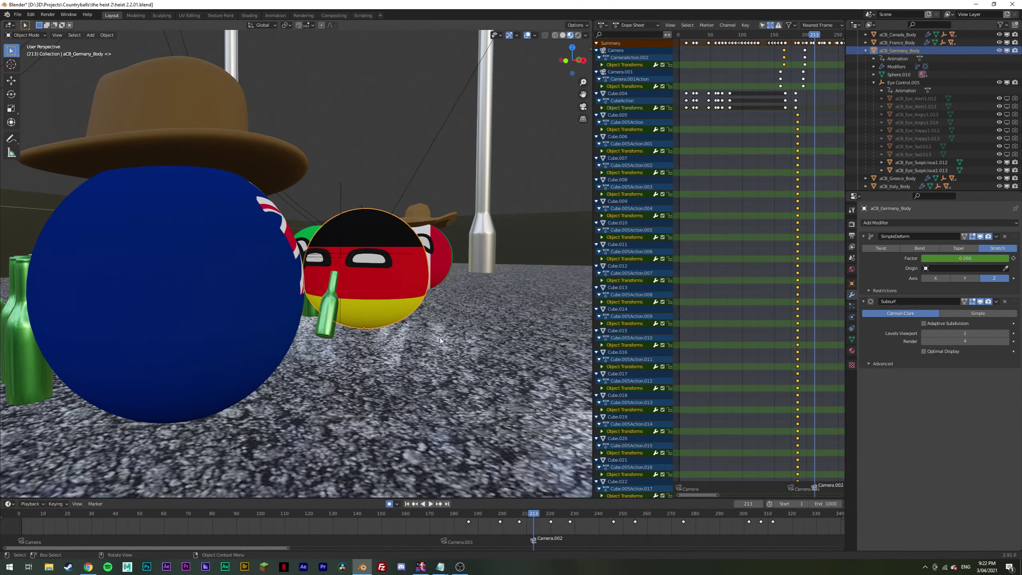
{"action": "left_click", "coordinate": [550, 515]}
{"action": "left_click", "coordinate": [906, 82]}
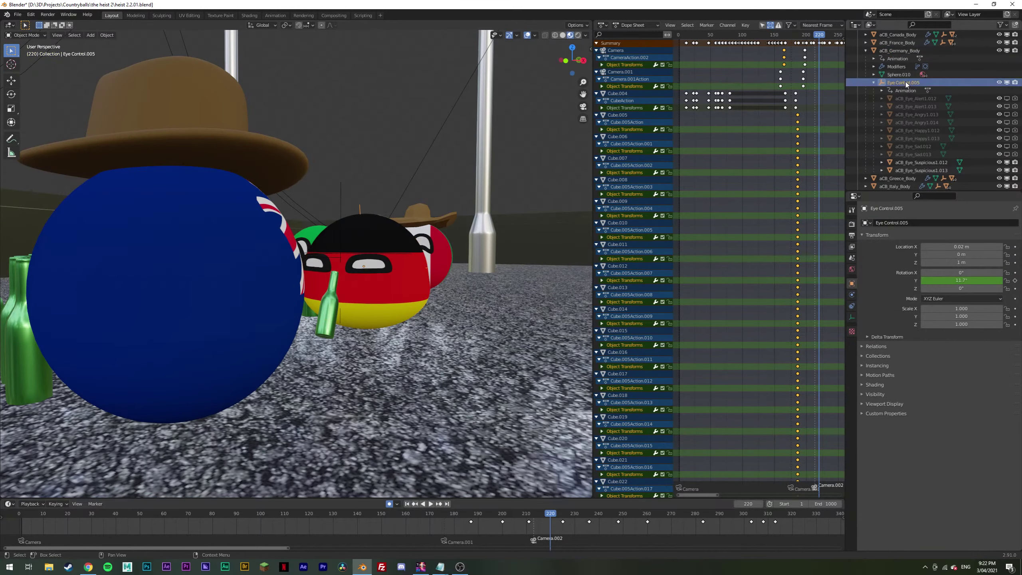
{"action": "left_click_drag", "start_coordinate": [563, 522], "coordinate": [554, 528]}
Step: Move Eye Control.005's frame 211 keyframe to frame 209 after checking the body's keys, and play back the timing up to there
{"action": "mouse_move", "coordinate": [533, 520]}
{"action": "left_mouse_down"}
{"action": "mouse_move", "coordinate": [468, 520]}
{"action": "mouse_move", "coordinate": [538, 519]}
{"action": "mouse_move", "coordinate": [494, 518]}
{"action": "mouse_move", "coordinate": [506, 513]}
{"action": "mouse_move", "coordinate": [533, 522]}
{"action": "left_mouse_up"}
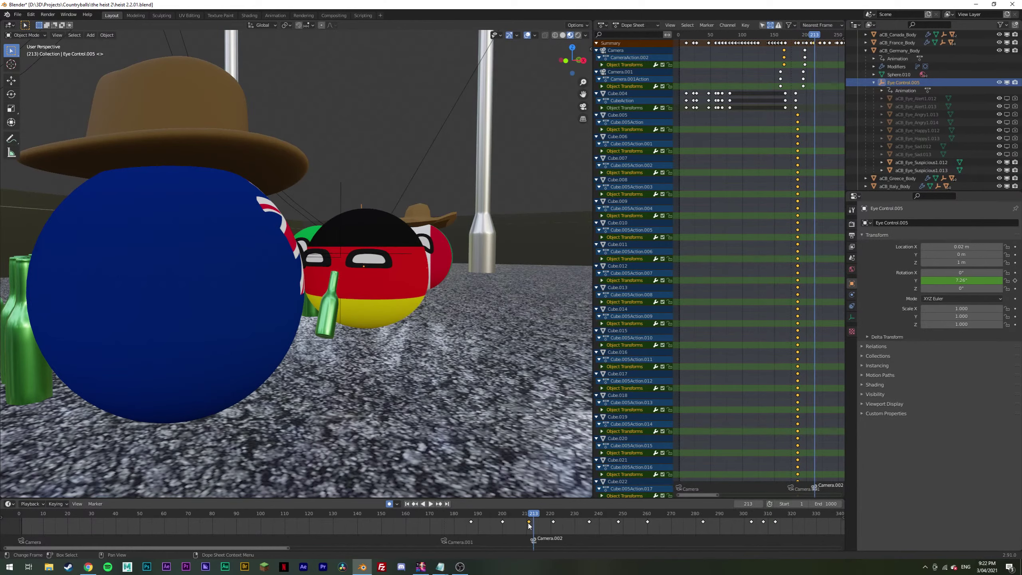
{"action": "left_click", "coordinate": [897, 51]}
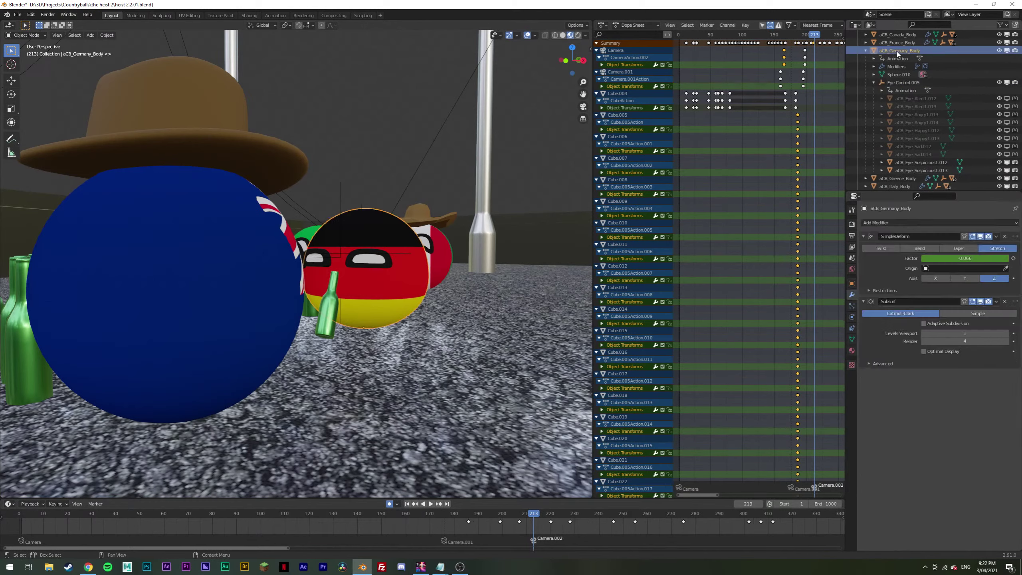
{"action": "left_click", "coordinate": [903, 83]}
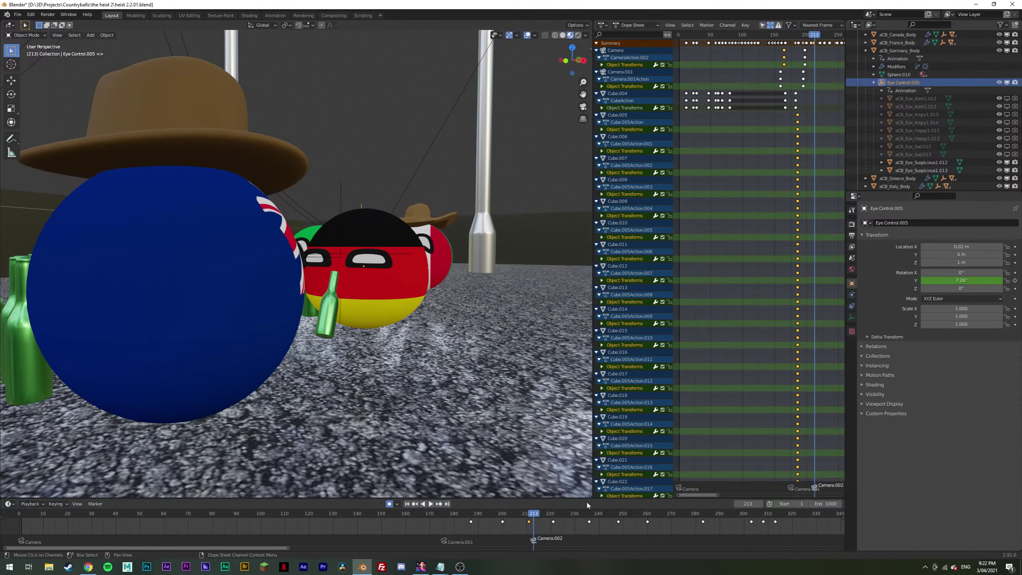
{"action": "left_click_drag", "start_coordinate": [515, 517], "coordinate": [452, 516]}
{"action": "key", "text": "space"}
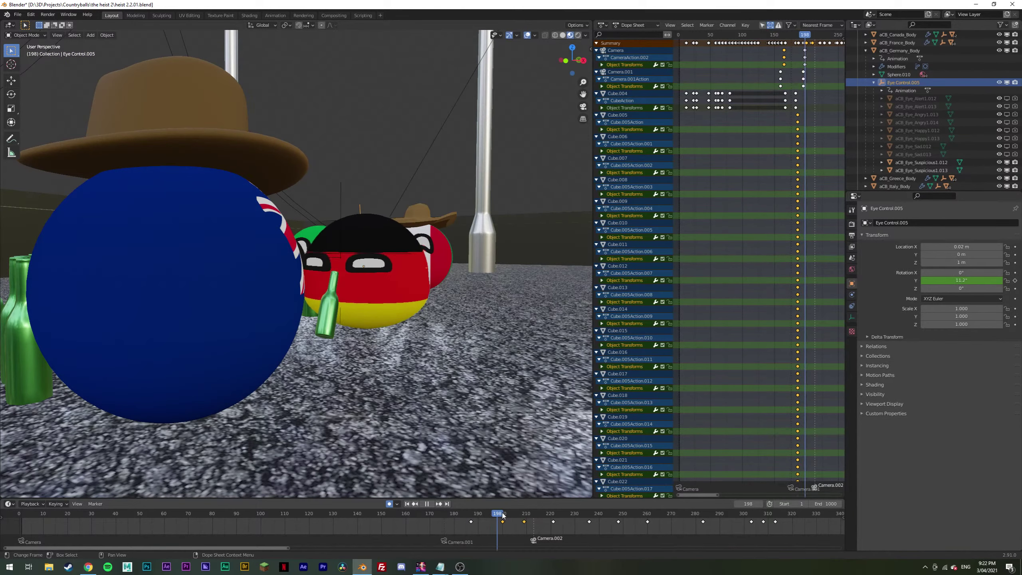
{"action": "key", "text": "space"}
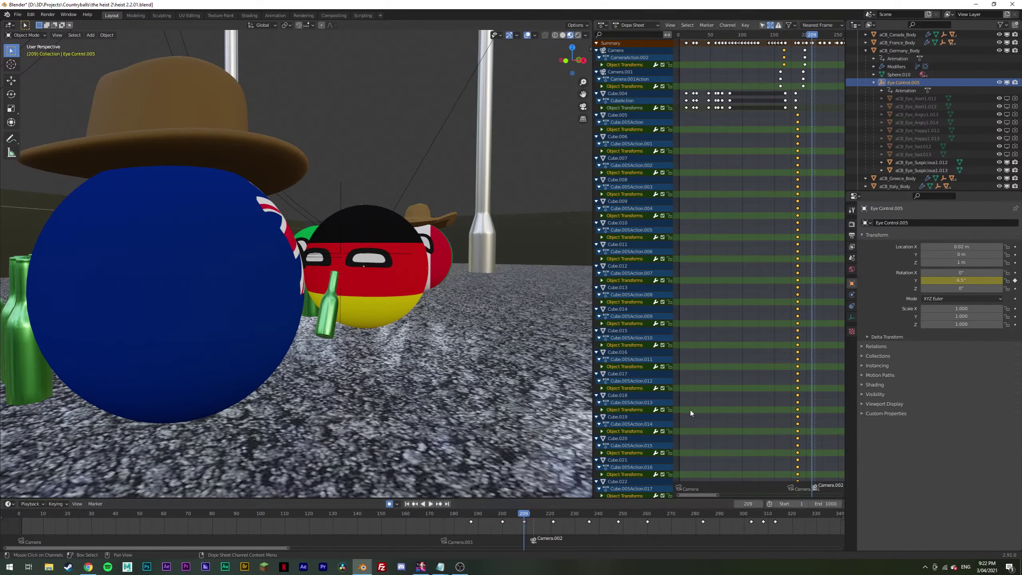
Step: Move Eye Control.005's keyframe from frame 221 to 222 and the one from frame 236 to 231, checking the motion between them
{"action": "left_click_drag", "start_coordinate": [517, 517], "coordinate": [461, 517]}
{"action": "key", "text": "space"}
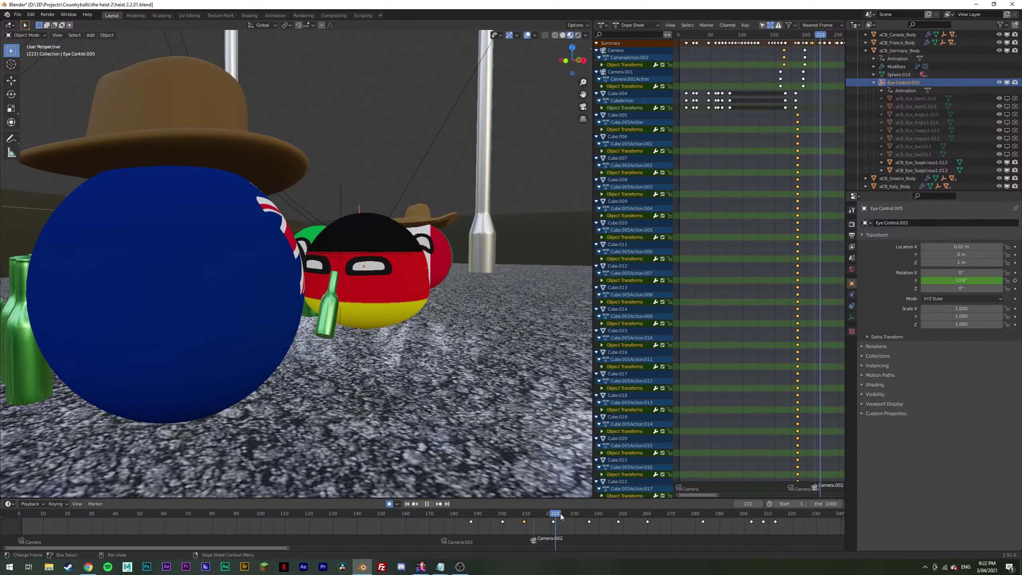
{"action": "left_click", "coordinate": [540, 514]}
{"action": "left_click_drag", "start_coordinate": [540, 515], "coordinate": [557, 512]}
{"action": "left_click", "coordinate": [555, 522]}
{"action": "key", "text": "space"}
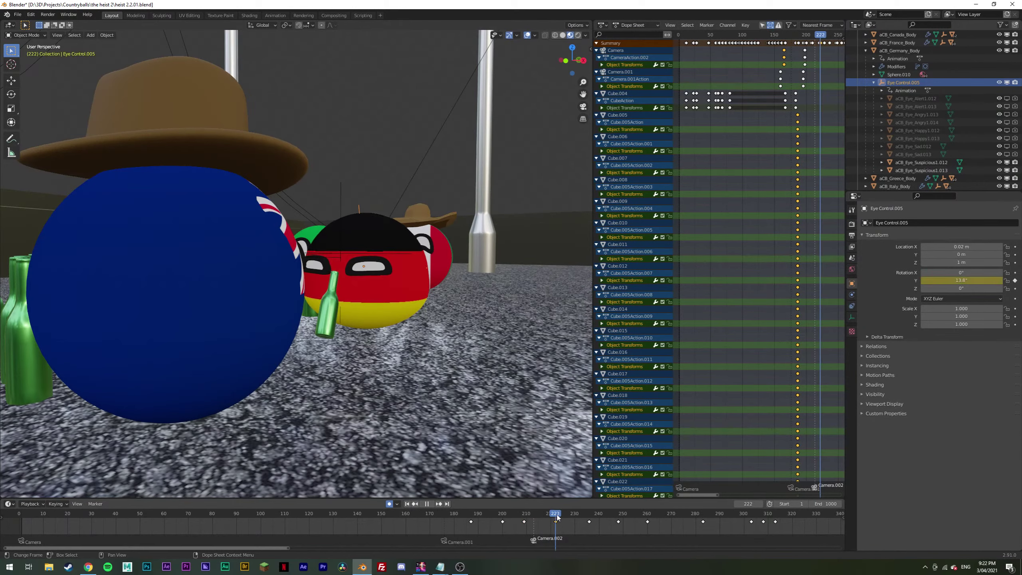
{"action": "mouse_move", "coordinate": [584, 517]}
{"action": "left_mouse_down"}
{"action": "mouse_move", "coordinate": [563, 514]}
{"action": "mouse_move", "coordinate": [579, 513]}
{"action": "mouse_move", "coordinate": [578, 524]}
{"action": "left_mouse_up"}
Step: Shift Eye Control.005's keyframe near frame 248 to about frame 247
{"action": "left_click_drag", "start_coordinate": [541, 514], "coordinate": [614, 519]}
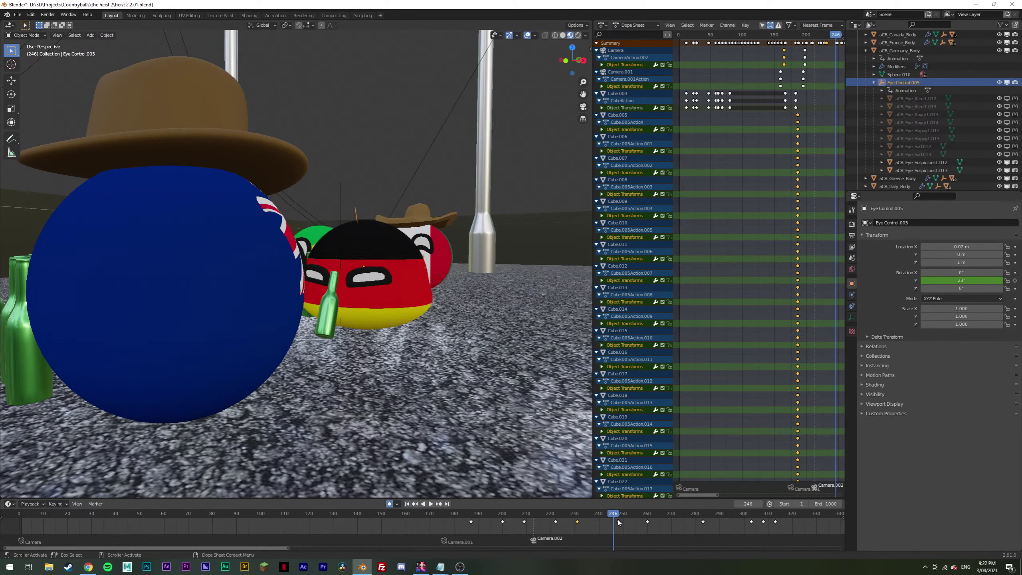
{"action": "key", "text": "i"}
{"action": "key", "text": "space"}
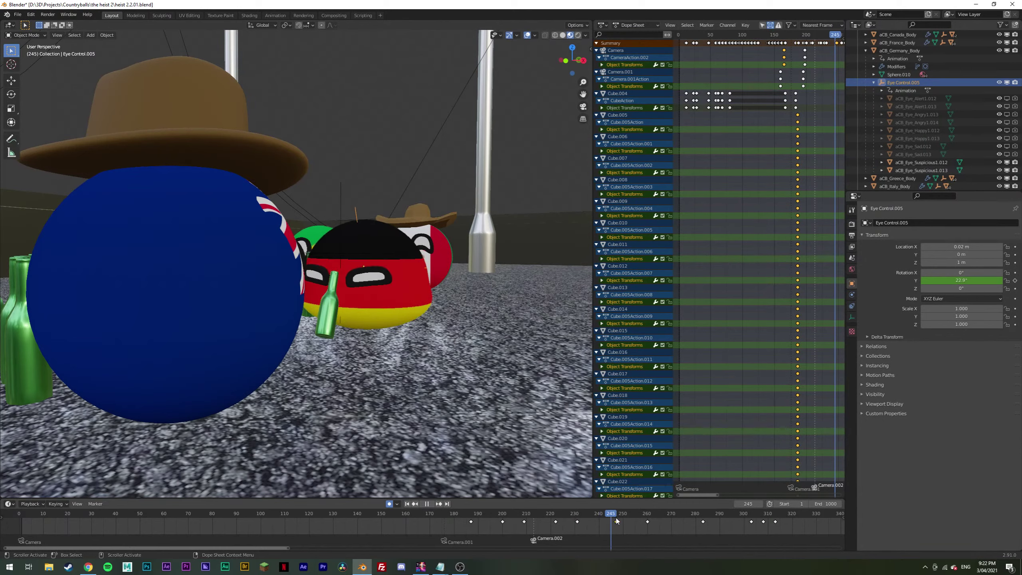
Step: Set Eye Control.005's Y rotation to about 3.8° on frame 260 and move that keyframe to about frame 257
{"action": "left_click_drag", "start_coordinate": [637, 520], "coordinate": [648, 522]}
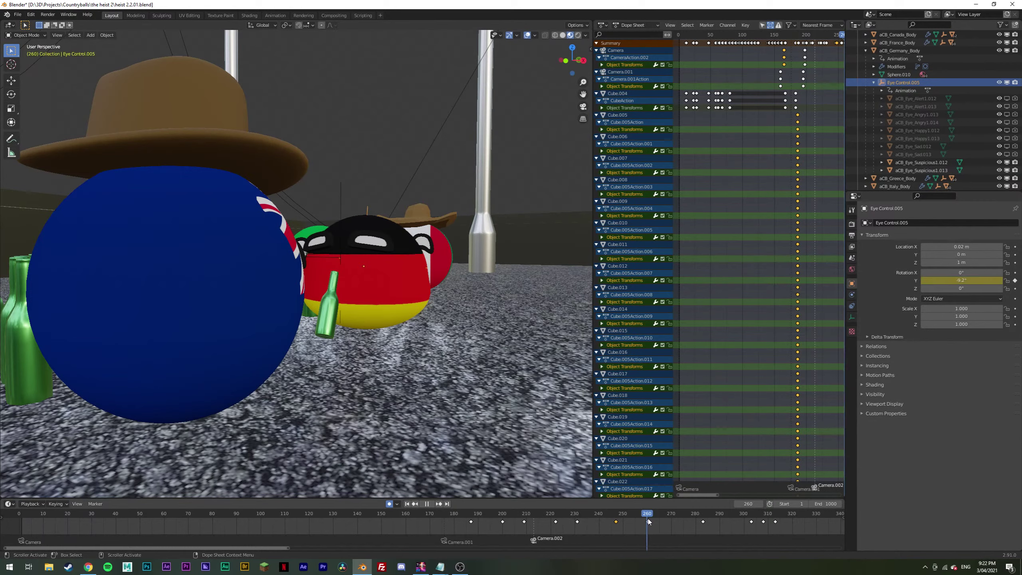
{"action": "key", "text": "space"}
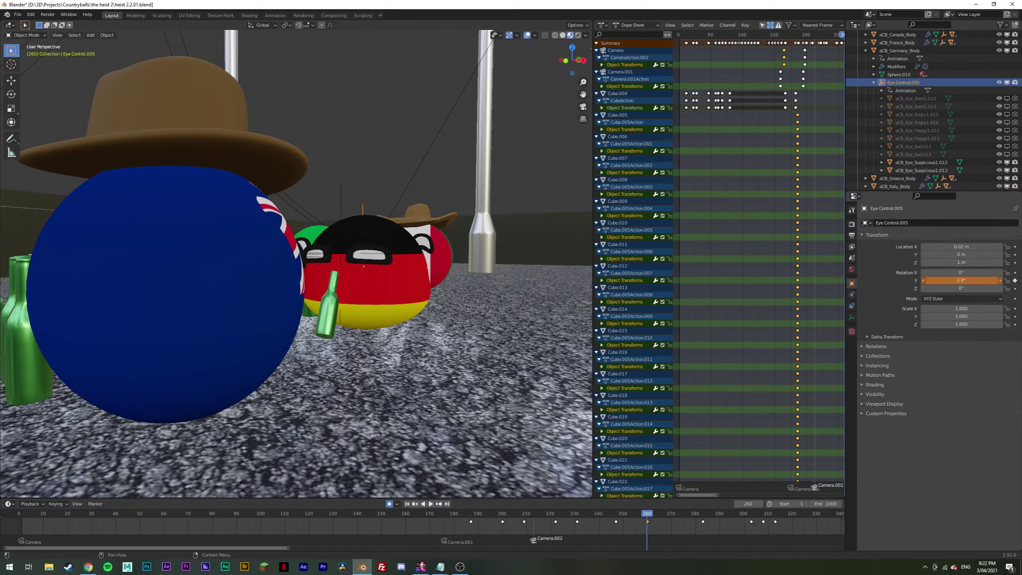
{"action": "mouse_move", "coordinate": [646, 521]}
{"action": "left_mouse_down"}
{"action": "mouse_move", "coordinate": [591, 521]}
{"action": "mouse_move", "coordinate": [637, 521]}
{"action": "left_mouse_up"}
{"action": "key", "text": "space"}
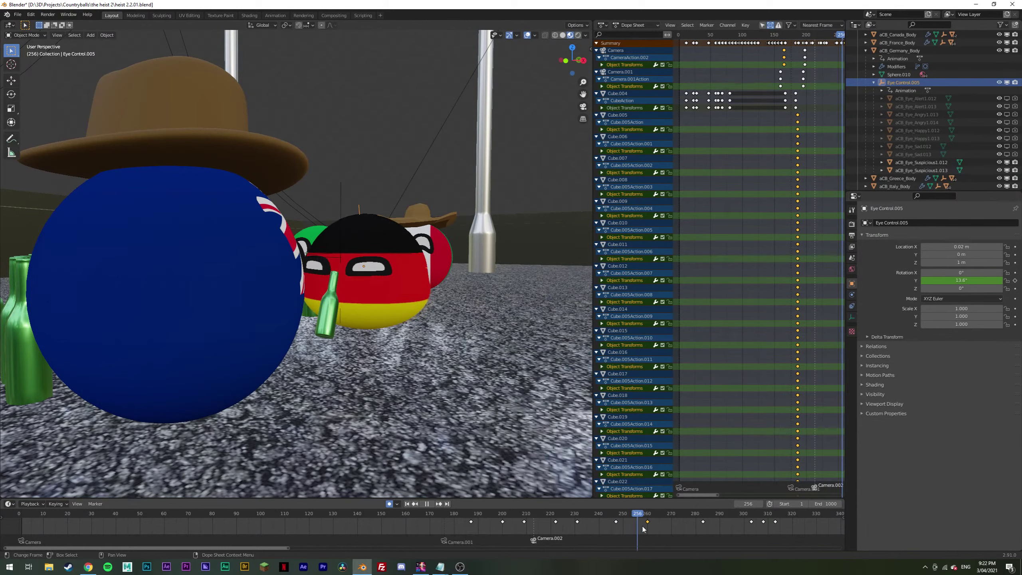
{"action": "key", "text": "space"}
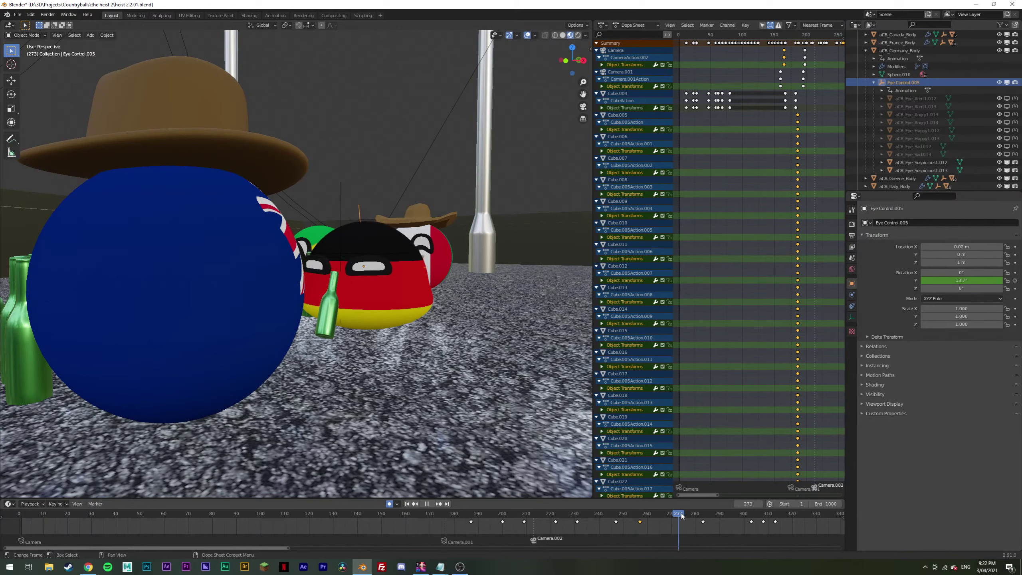
Step: Move Eye Control.005's frame 283 keyframe to about frame 276 and play back the eye animation from frame 184
{"action": "left_click_drag", "start_coordinate": [703, 523], "coordinate": [668, 518]}
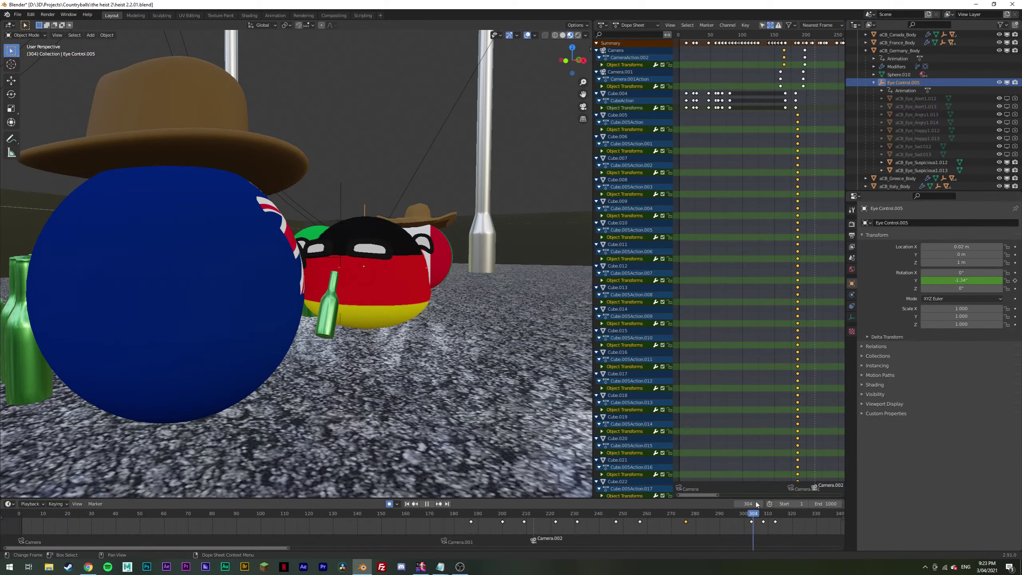
{"action": "left_click_drag", "start_coordinate": [747, 501], "coordinate": [716, 501]}
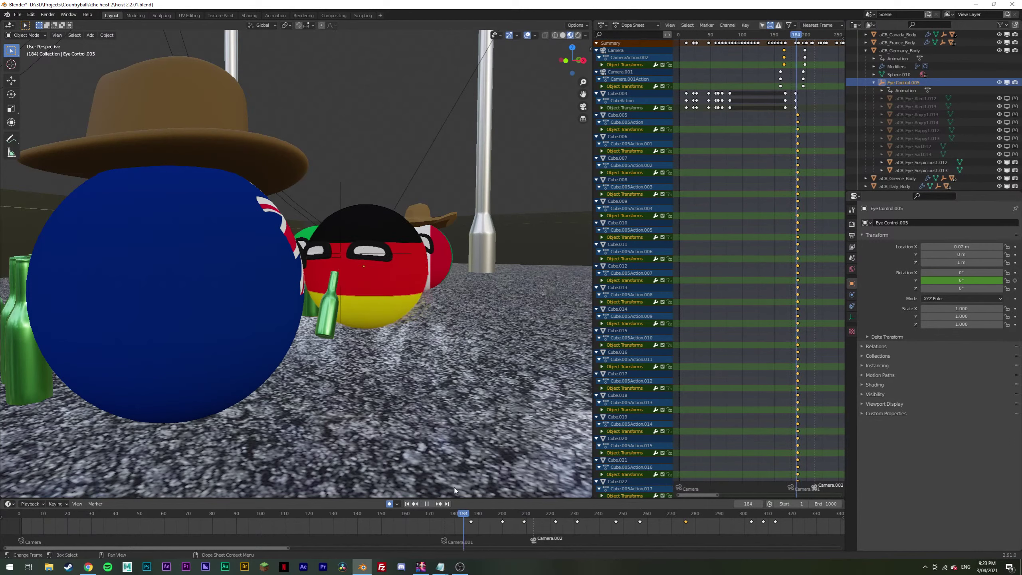
{"action": "key", "text": "space"}
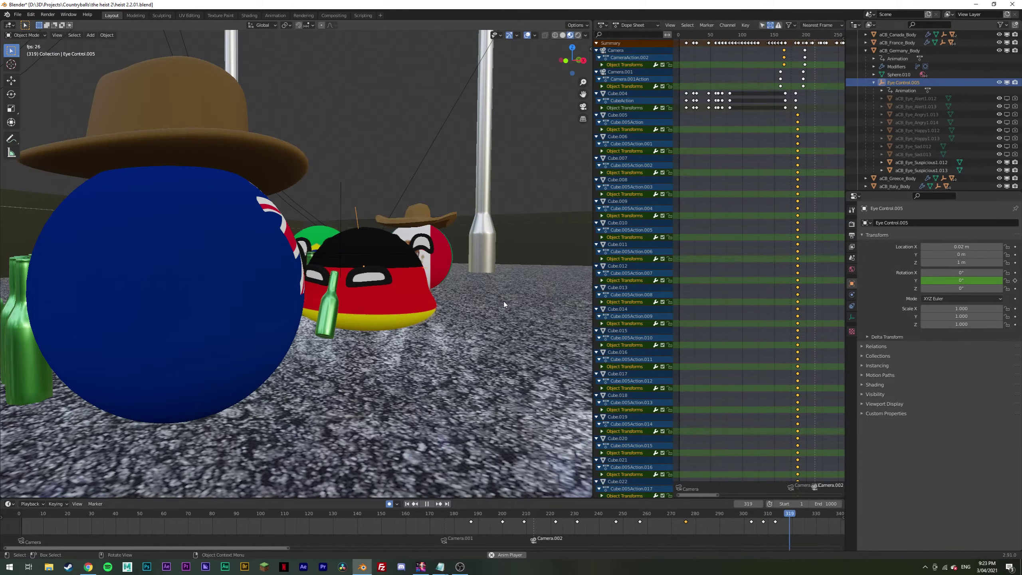
{"action": "key", "text": "space"}
Step: Switch the viewport to solid shading and play back the eye animation from about frame 184
{"action": "left_click", "coordinate": [563, 35]}
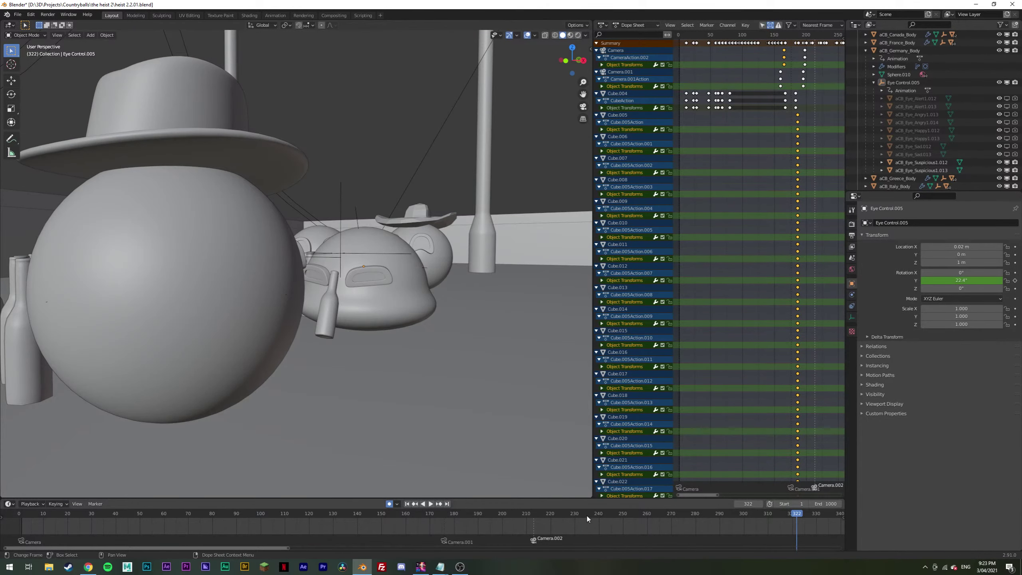
{"action": "left_click_drag", "start_coordinate": [586, 515], "coordinate": [464, 513]}
{"action": "key", "text": "space"}
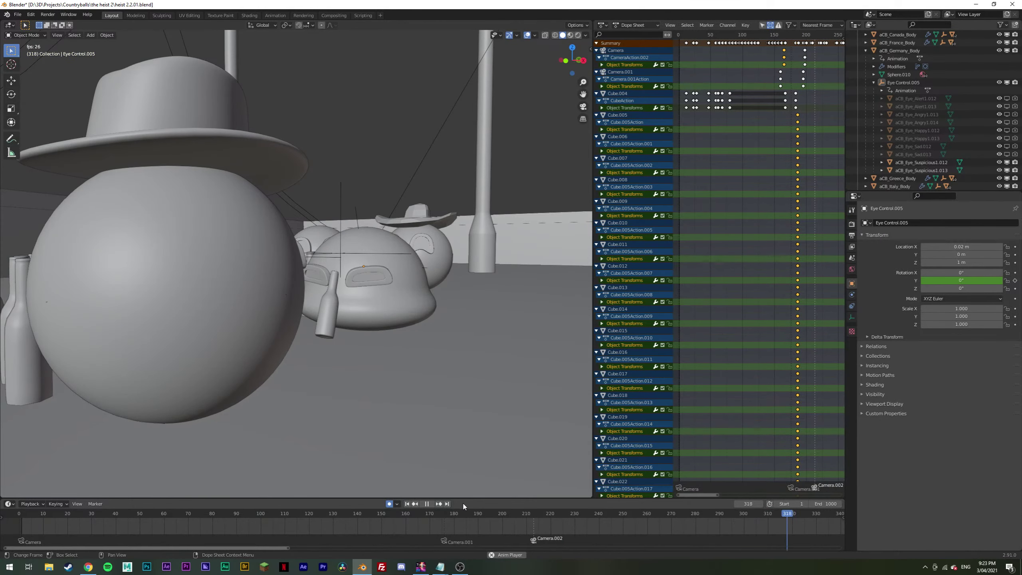
{"action": "key", "text": "space"}
Step: Keyframe Eye Control.005's scale on frame 304, with the Z scale keyed at 0.590 on frame 308 and 0.720 on frame 313
{"action": "left_click_drag", "start_coordinate": [721, 512], "coordinate": [755, 508]}
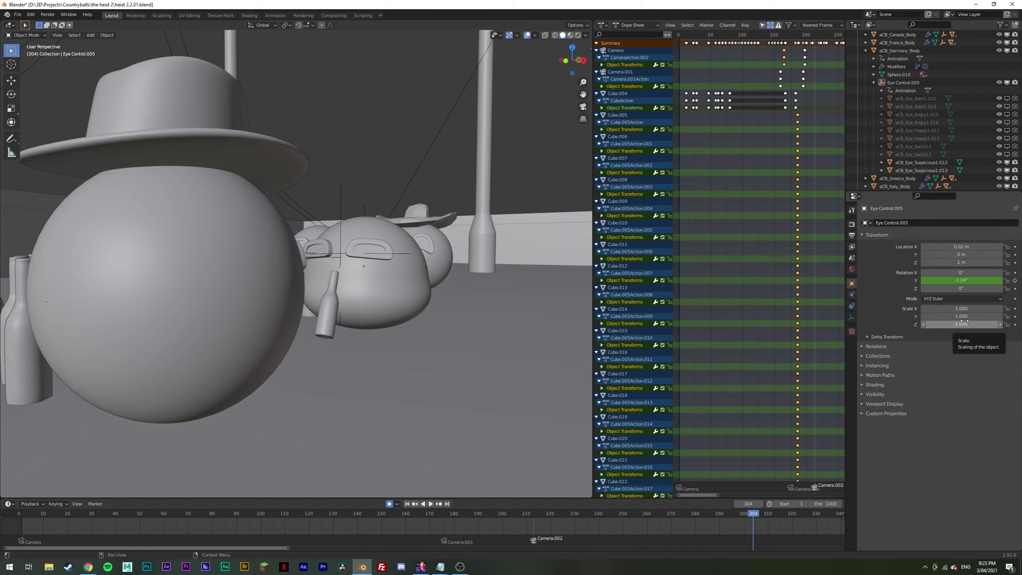
{"action": "key", "text": "i"}
{"action": "key", "text": "space"}
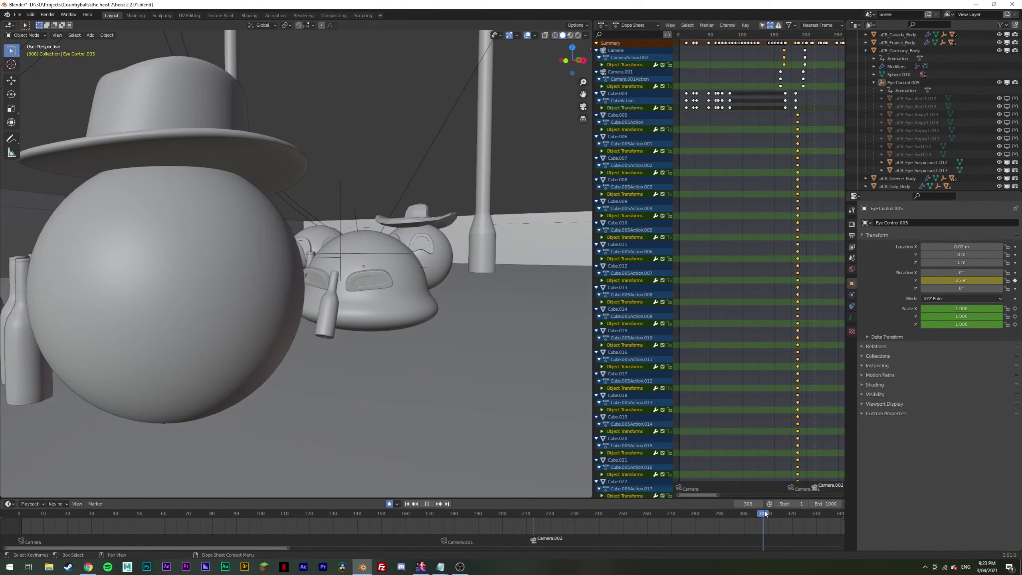
{"action": "key", "text": "space"}
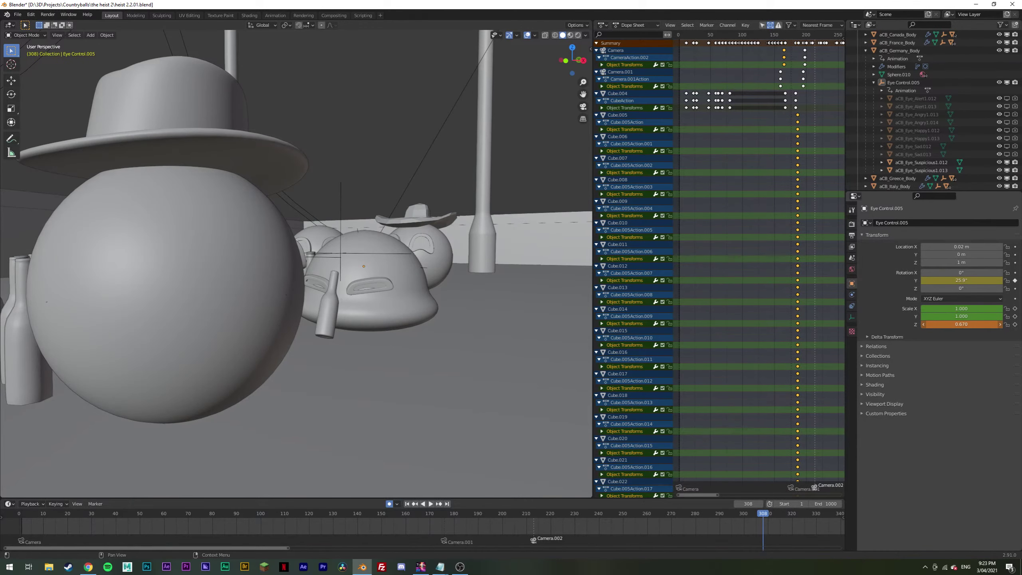
{"action": "key", "text": "i"}
{"action": "key", "text": "space"}
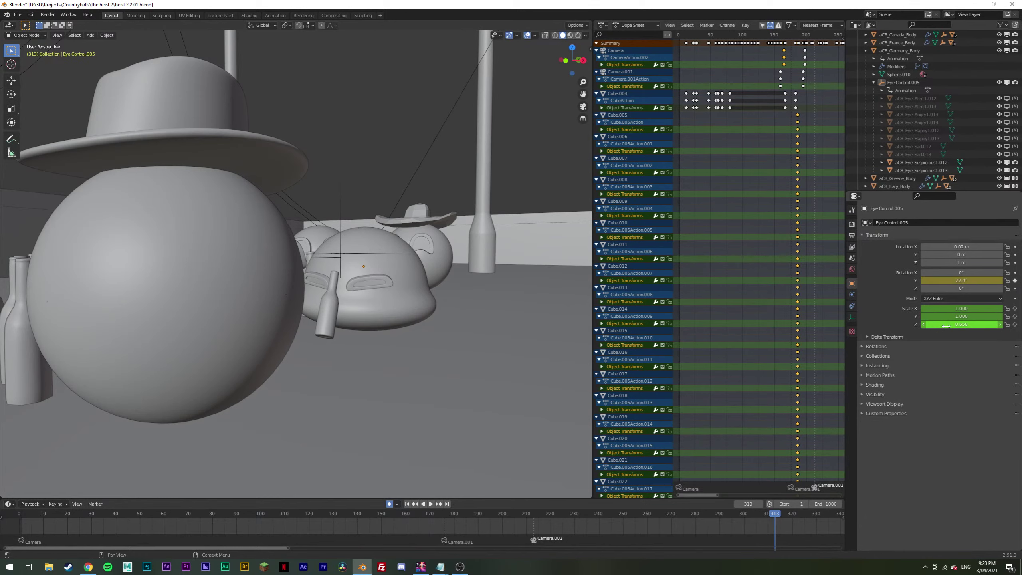
{"action": "key", "text": "Escape"}
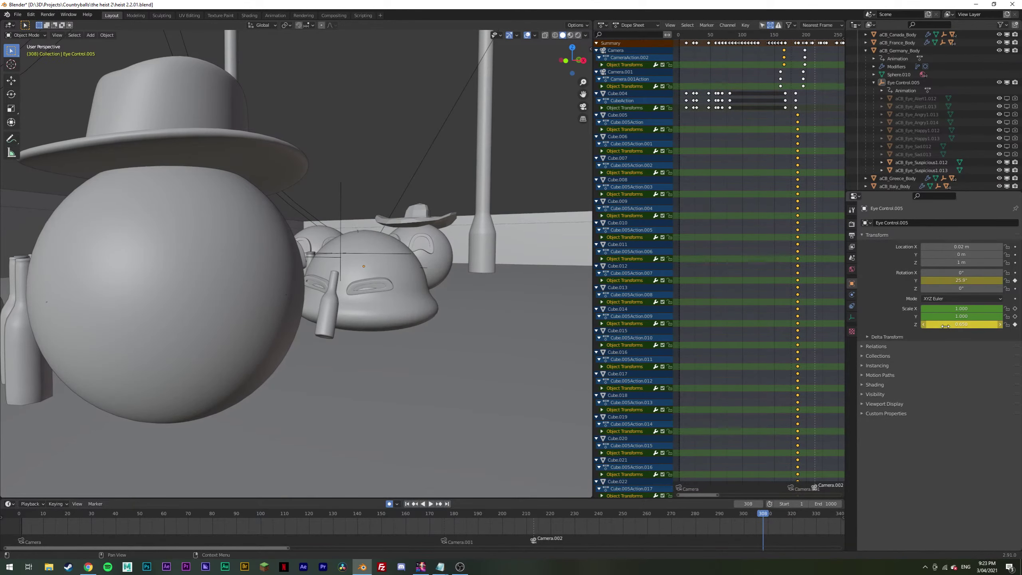
{"action": "left_click_drag", "start_coordinate": [962, 324], "coordinate": [954, 324]}
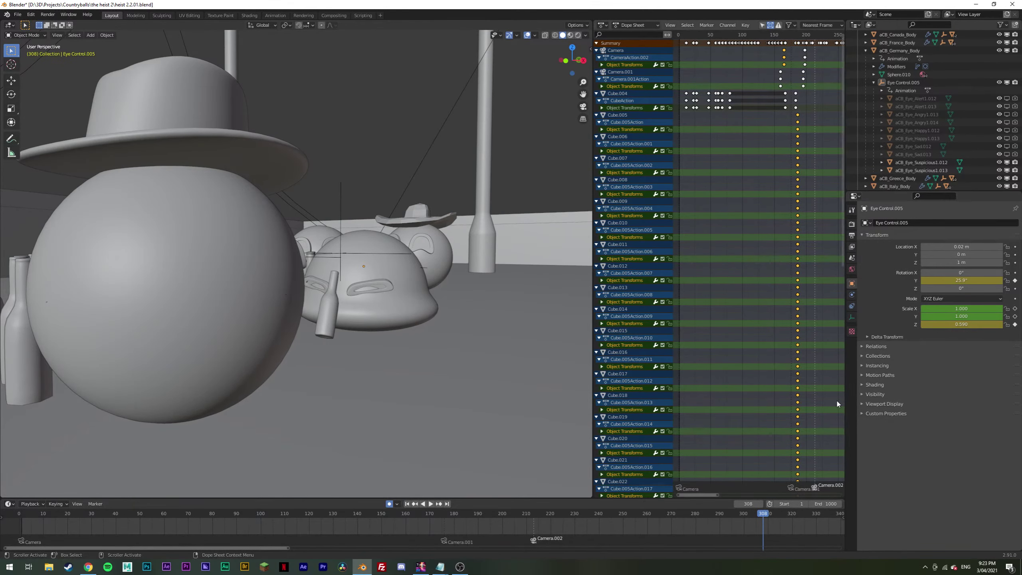
Step: Keyframe Eye Control.005's location on frame 303 and set its X location to 0.07 m on frame 308
{"action": "key", "text": "space"}
{"action": "left_click_drag", "start_coordinate": [764, 514], "coordinate": [749, 518]}
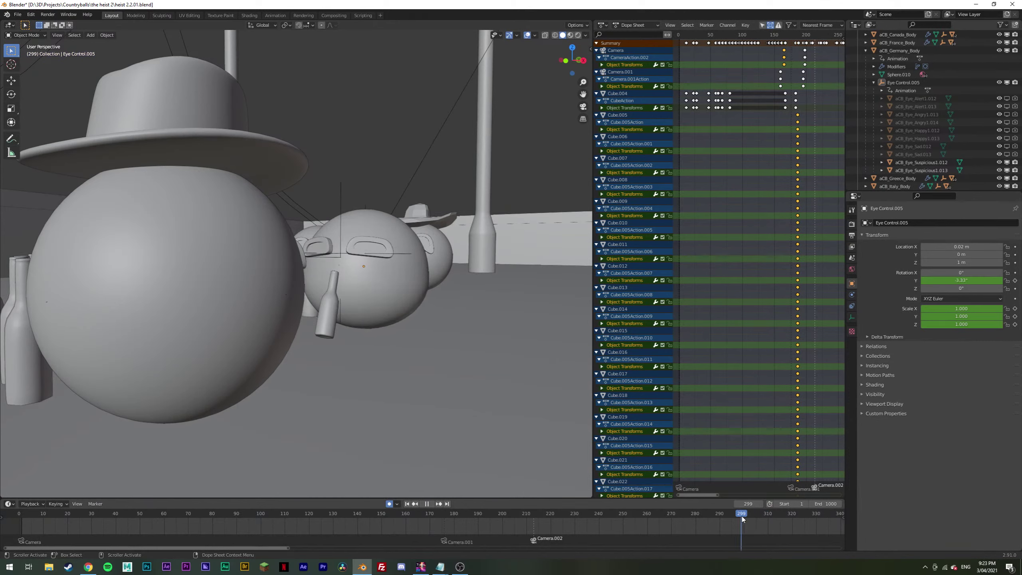
{"action": "key", "text": "space"}
{"action": "key", "text": "i"}
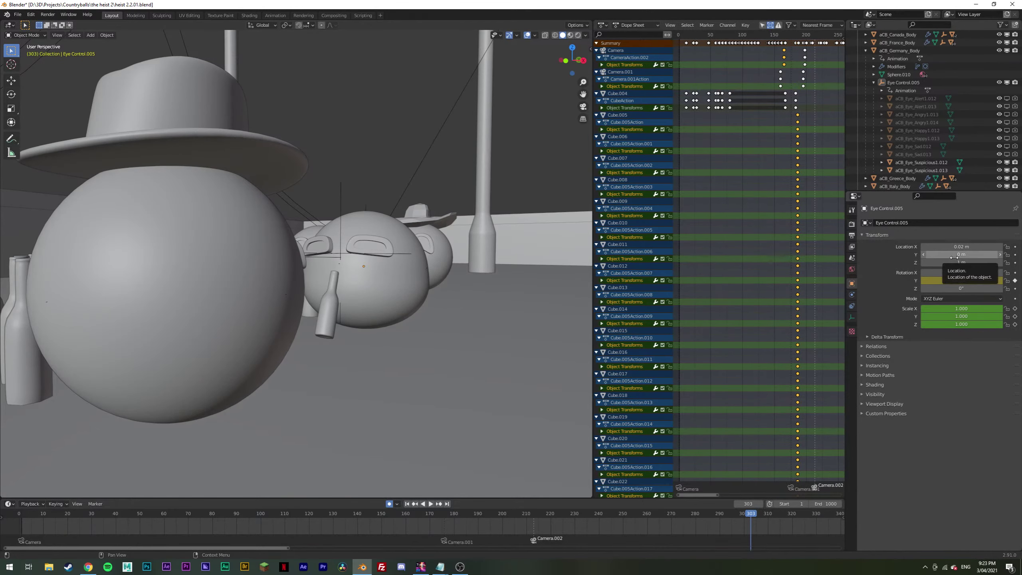
{"action": "key", "text": "space"}
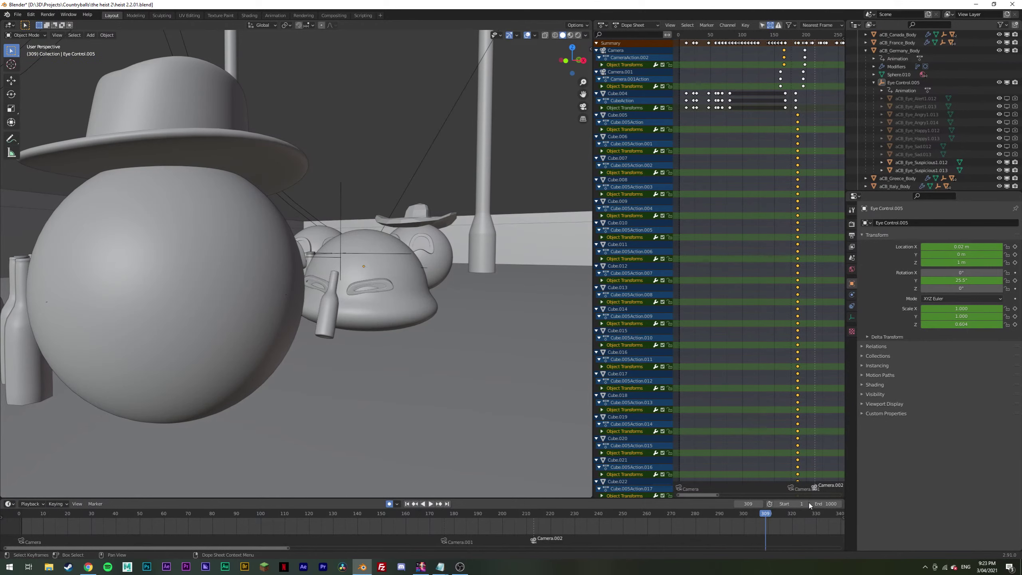
{"action": "key", "text": "Left"}
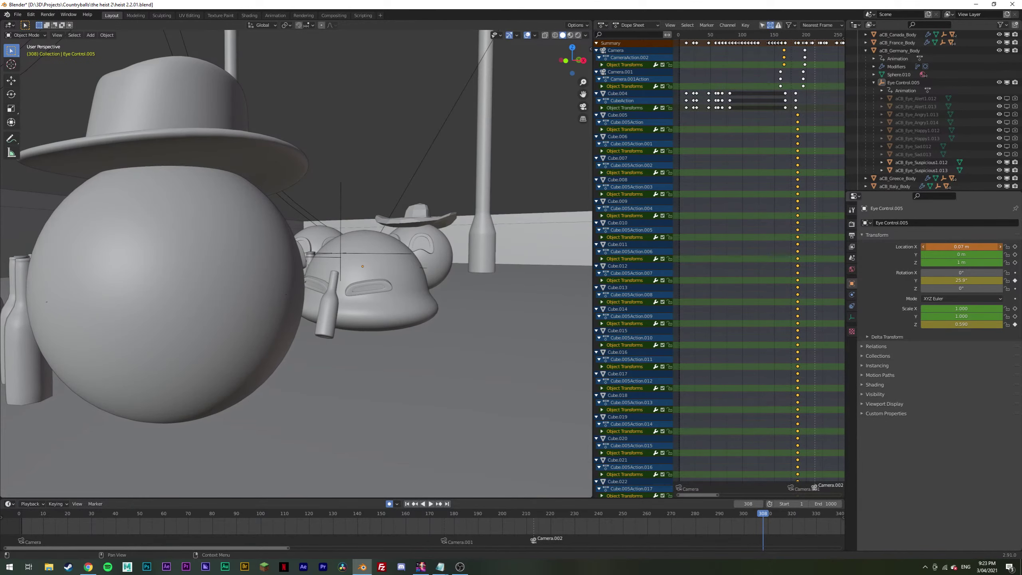
Step: Play back the final squash with the new eye scale and location, and replay the shot from about frame 158
{"action": "key", "text": "space"}
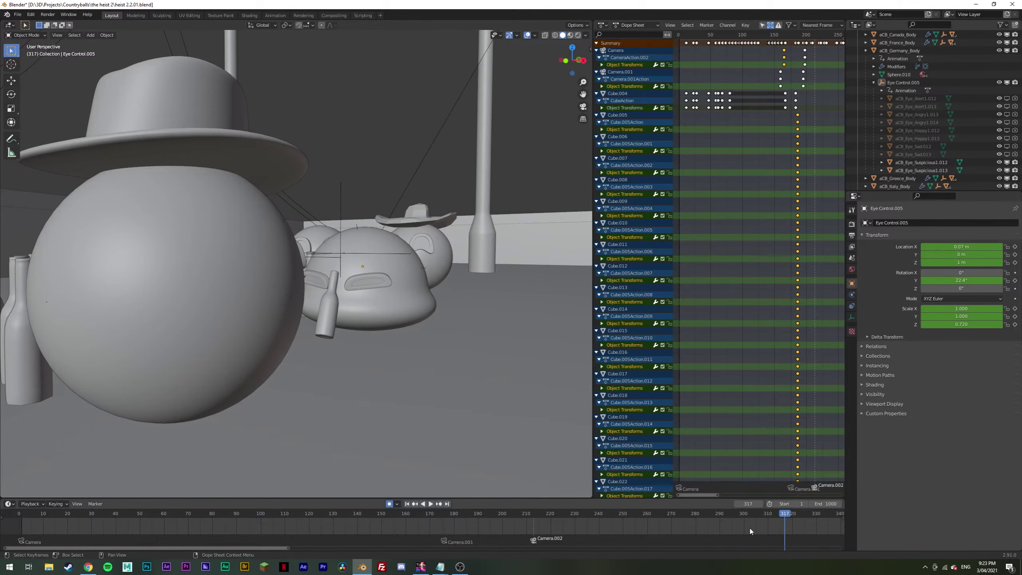
{"action": "left_click", "coordinate": [683, 512]}
{"action": "left_click", "coordinate": [683, 513]}
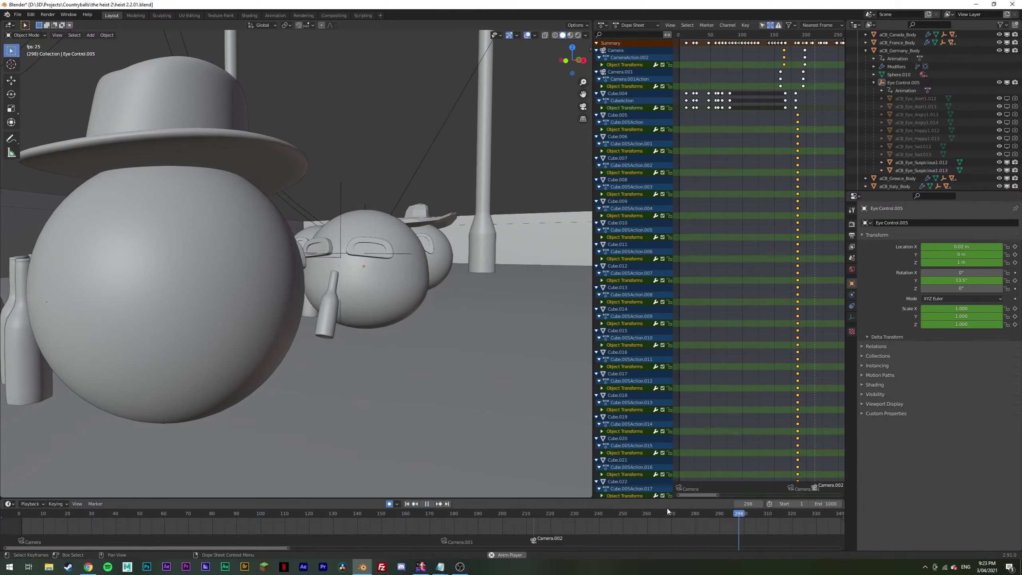
{"action": "key", "text": "space"}
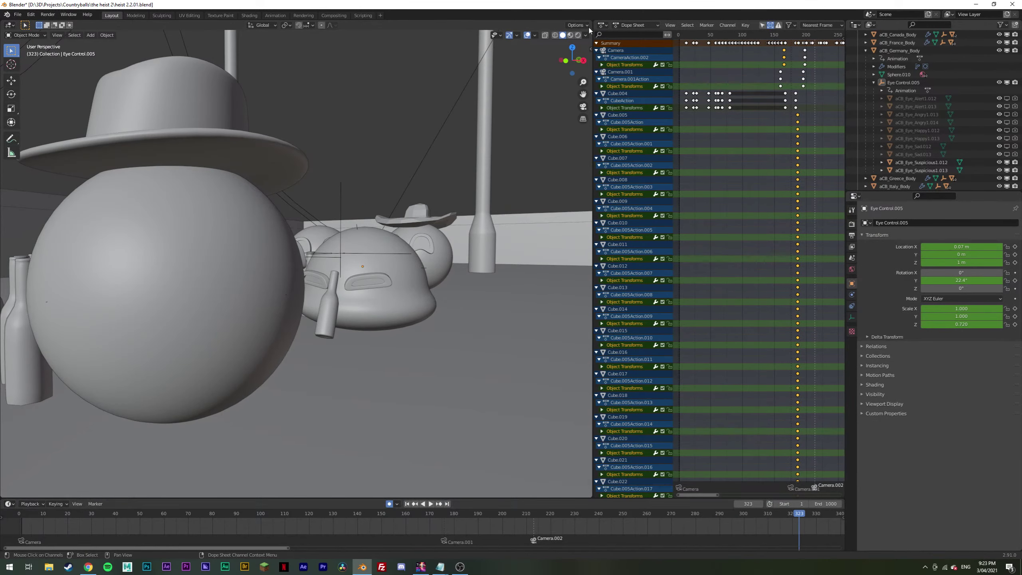
{"action": "key", "text": "space"}
{"action": "left_click_drag", "start_coordinate": [774, 522], "coordinate": [399, 513]}
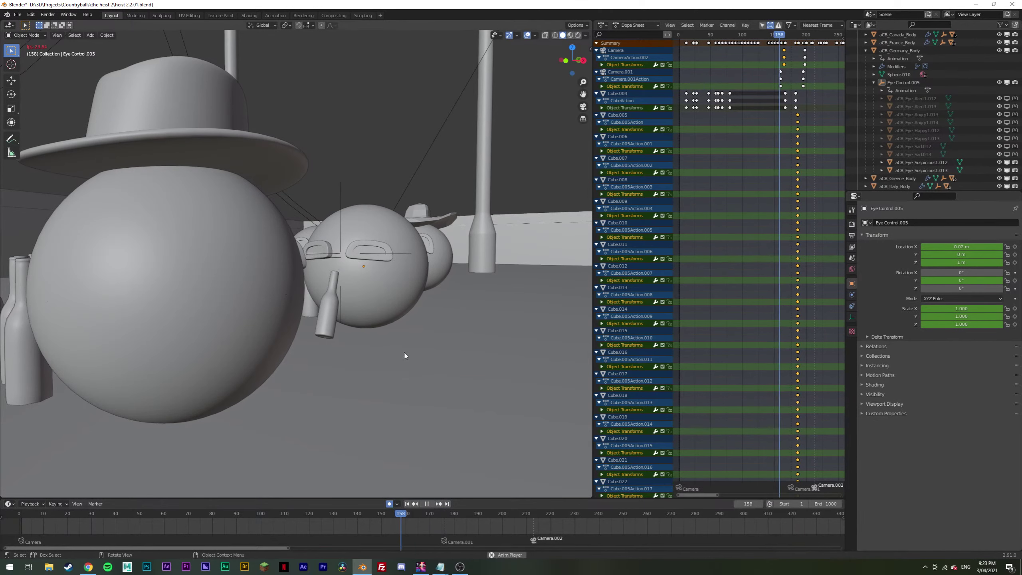
{"action": "key", "text": "space"}
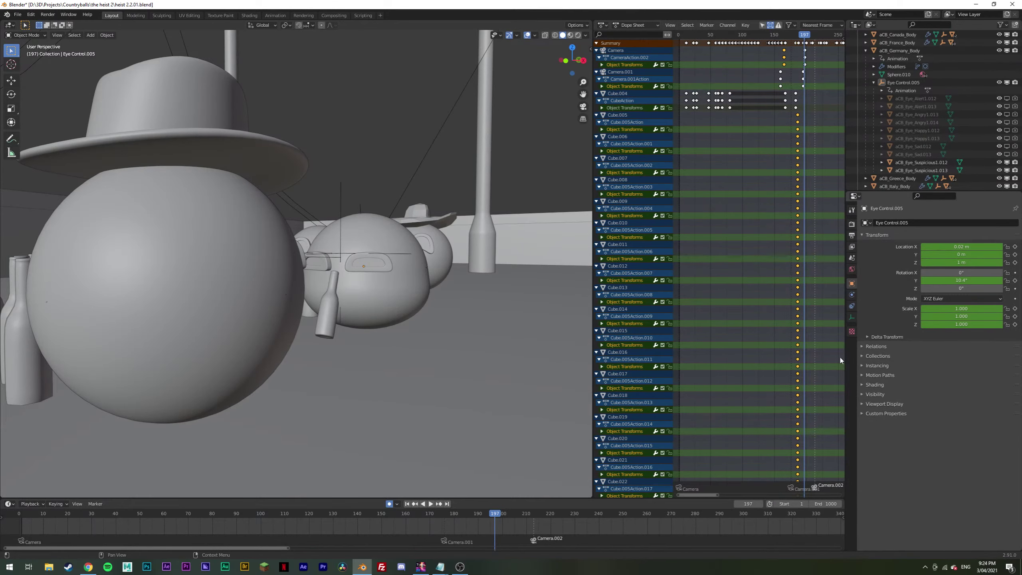
Step: Select the tilted bottle Cube.036 beside the Germany ball on frame 170 and save the file
{"action": "middle_click_drag", "start_coordinate": [393, 301], "coordinate": [346, 298]}
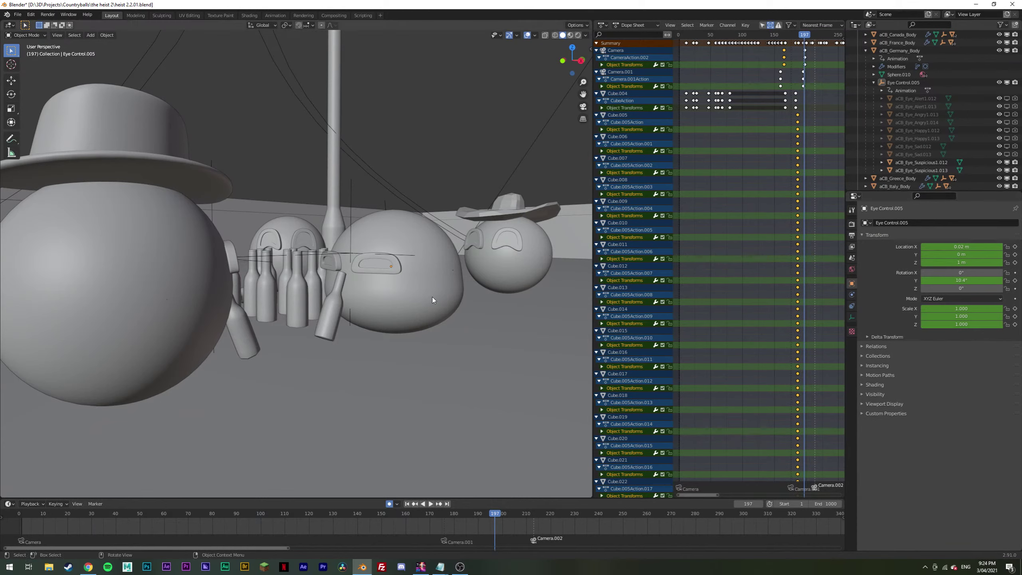
{"action": "key", "text": "shift+ctrl+space"}
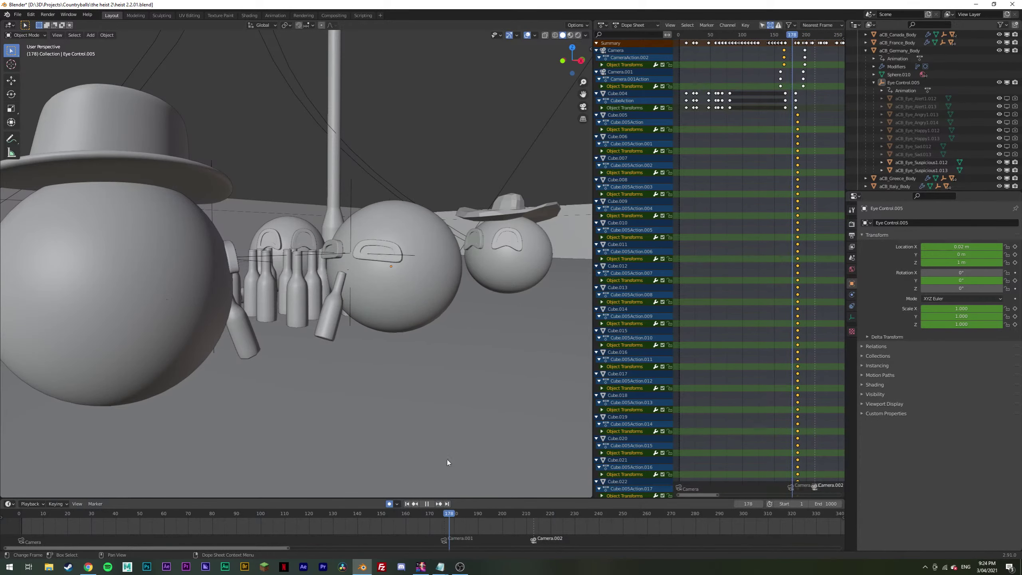
{"action": "key", "text": "space"}
{"action": "left_click", "coordinate": [329, 308]}
{"action": "key", "text": "ctrl+s"}
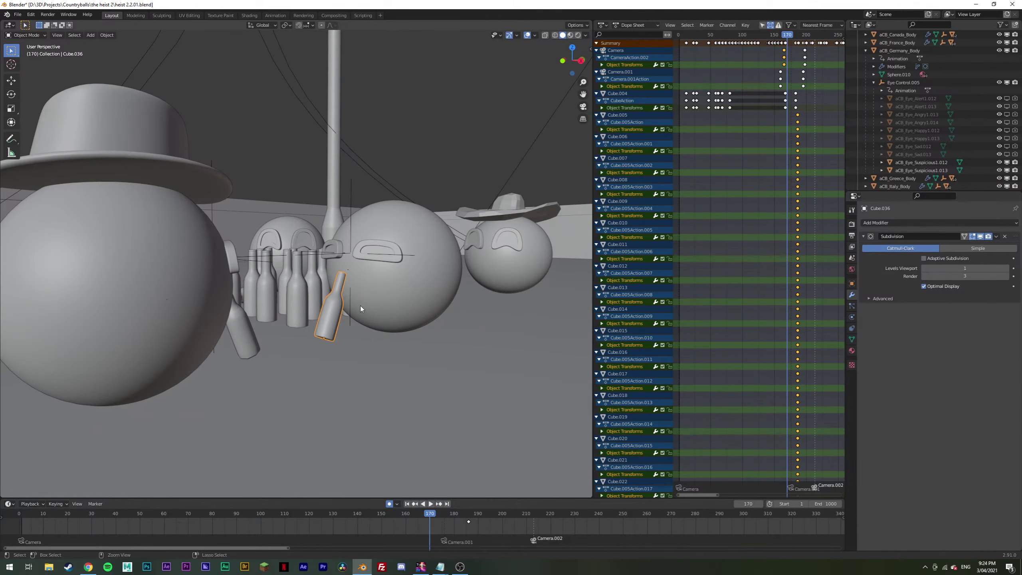
Step: Play back the Germany ball's motion around the tilted bottle from another viewing angle
{"action": "middle_click_drag", "start_coordinate": [360, 305], "coordinate": [225, 302]}
{"action": "key", "text": "space"}
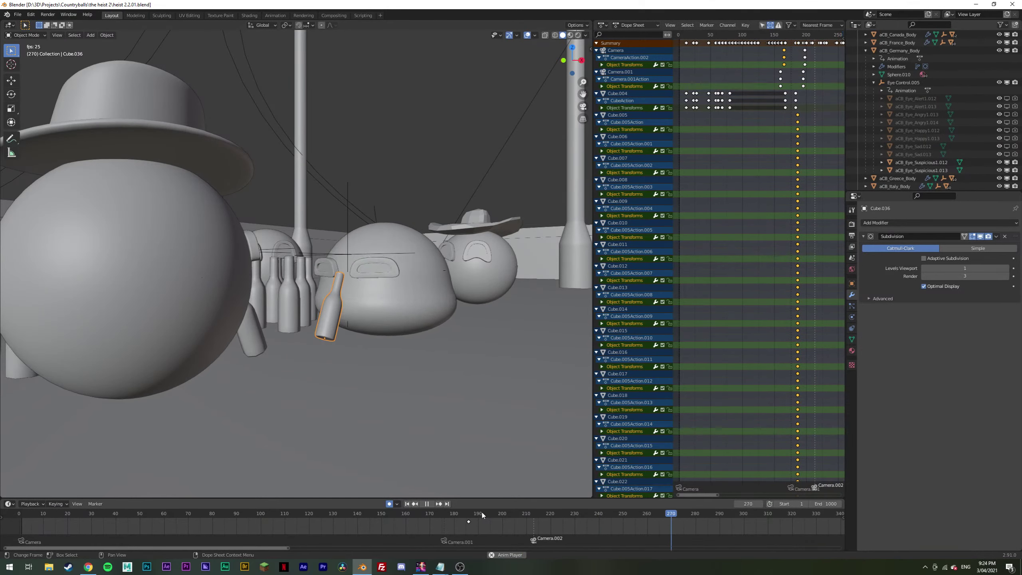
{"action": "key", "text": "space"}
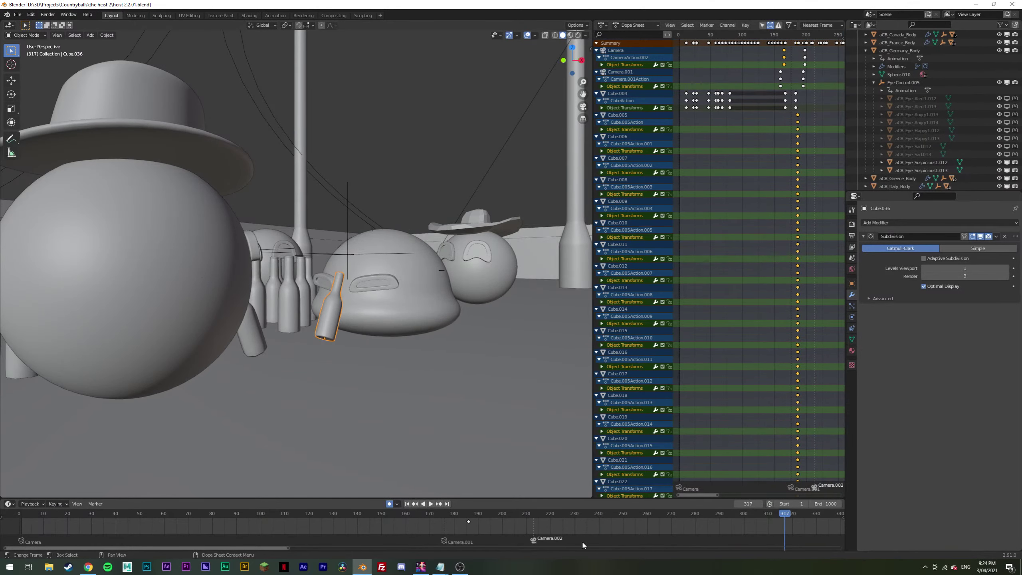
Step: Keyframe the tilted bottle Cube.036's current rotation on frame 189
{"action": "left_click_drag", "start_coordinate": [533, 516], "coordinate": [475, 509]}
{"action": "left_click", "coordinate": [852, 284]}
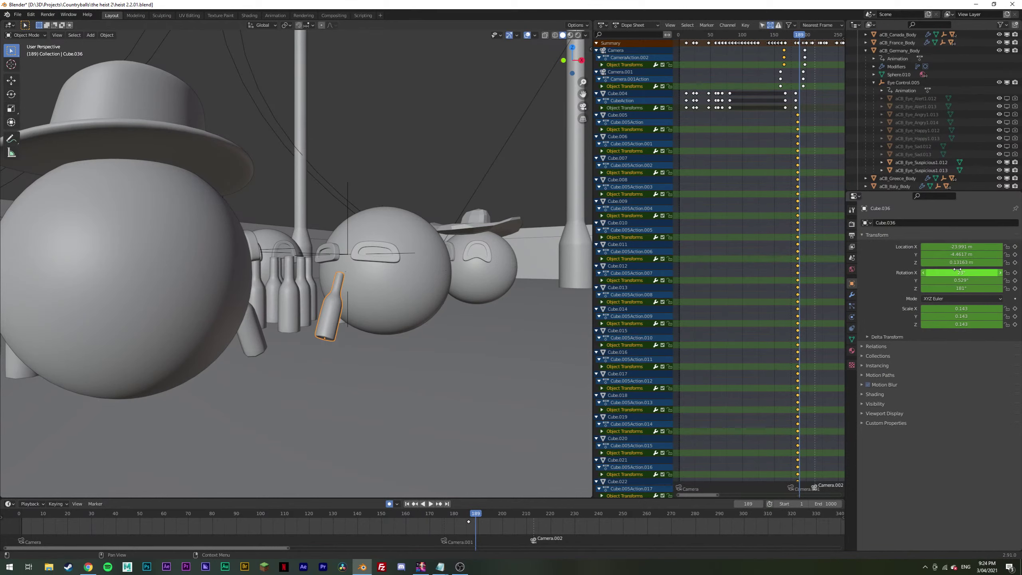
{"action": "key", "text": "i"}
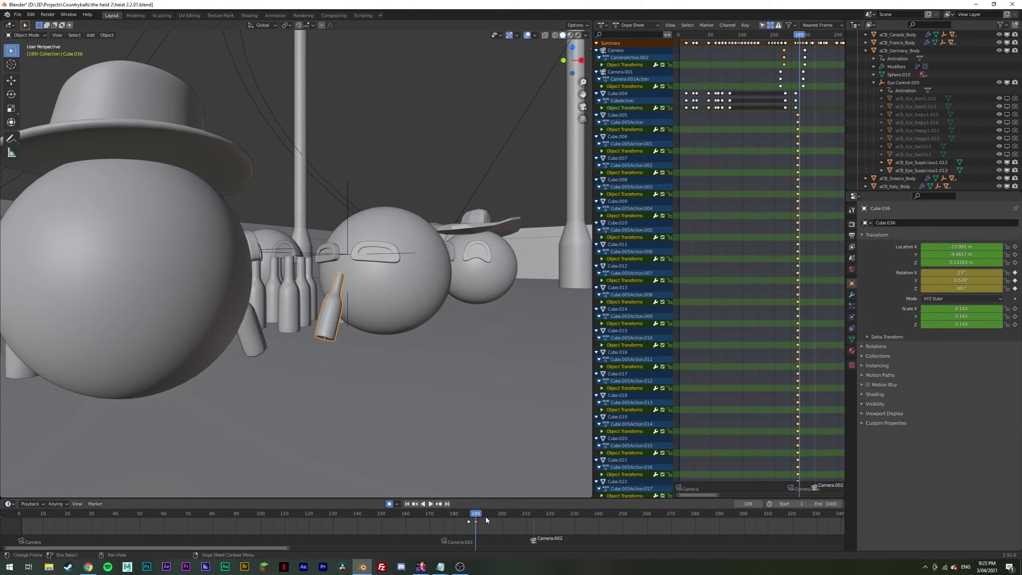
Step: Delete the extra keyframe just before frame 189 and key Cube.036's X rotation at 27.8° on frame 201
{"action": "key", "text": "x"}
{"action": "left_click", "coordinate": [463, 521]}
{"action": "left_click_drag", "start_coordinate": [487, 513], "coordinate": [505, 516]}
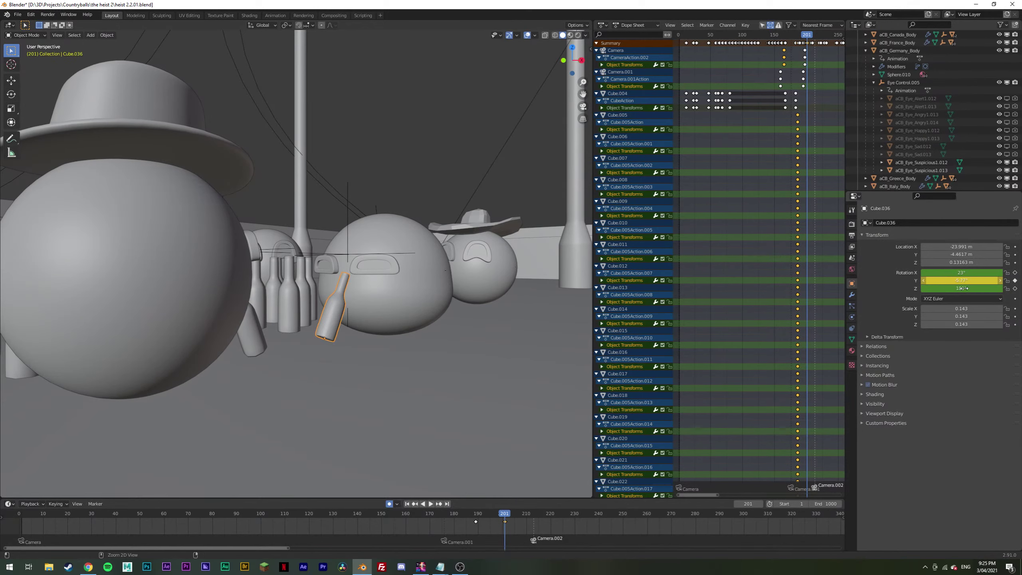
{"action": "key", "text": "alt+i"}
{"action": "middle_click_drag", "start_coordinate": [342, 382], "coordinate": [372, 381]}
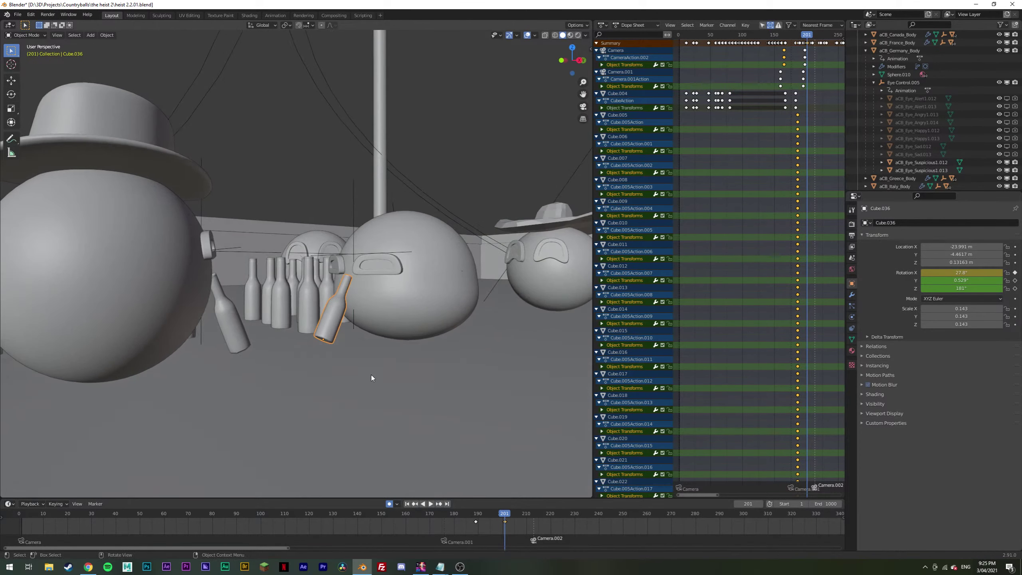
Step: Key the tilted bottle's X rotation at 20° on frame 211 and at 27° on frame 221
{"action": "key", "text": "space"}
{"action": "key", "text": "space"}
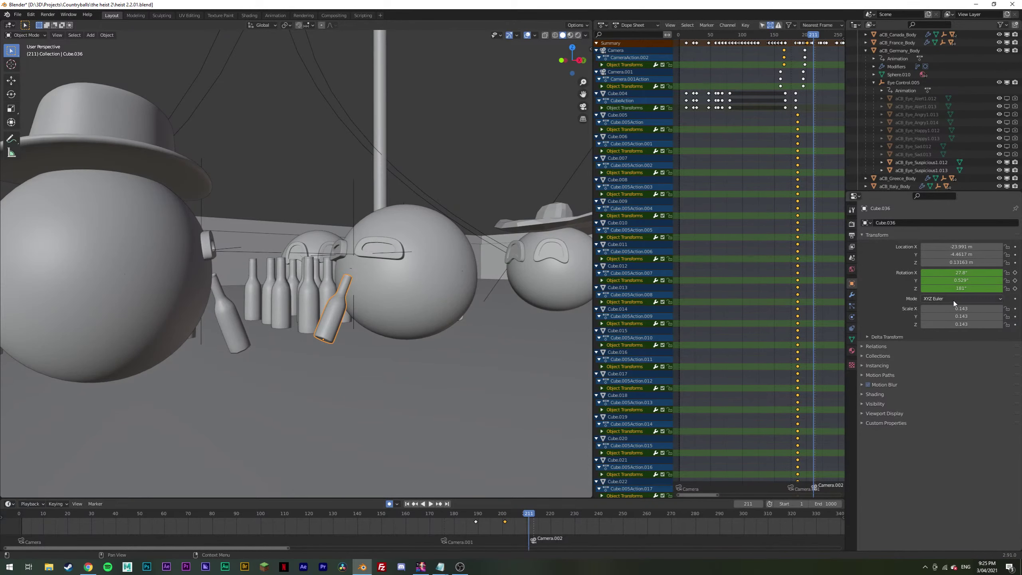
{"action": "left_click_drag", "start_coordinate": [962, 273], "coordinate": [950, 273]}
{"action": "key", "text": "i"}
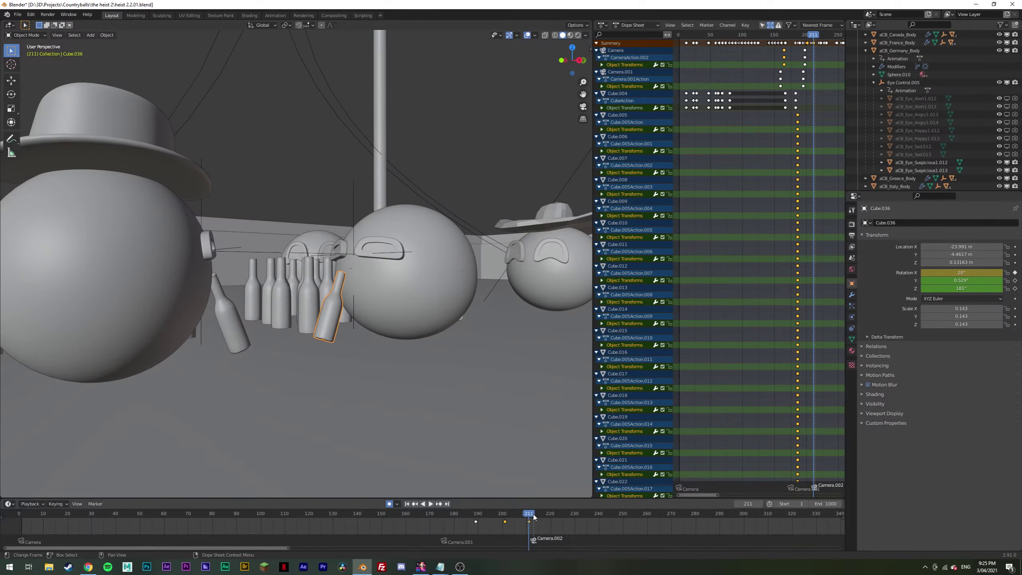
{"action": "key", "text": "space"}
{"action": "key", "text": "space"}
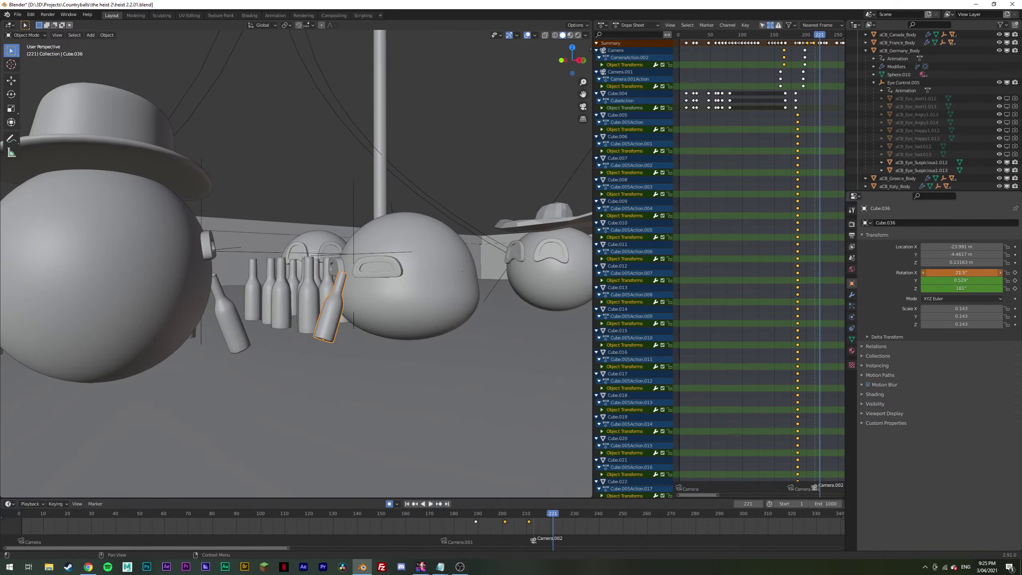
{"action": "key", "text": "i"}
Step: Key the tilted bottle's X rotation at 22.2° on frame 233 and at 27.6° on frame 249
{"action": "key", "text": "space"}
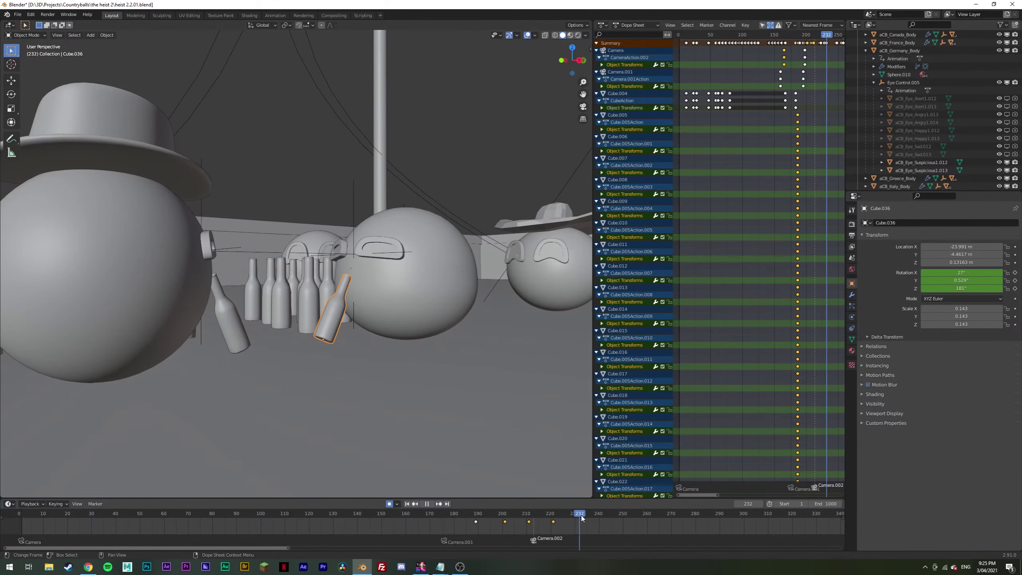
{"action": "key", "text": "i"}
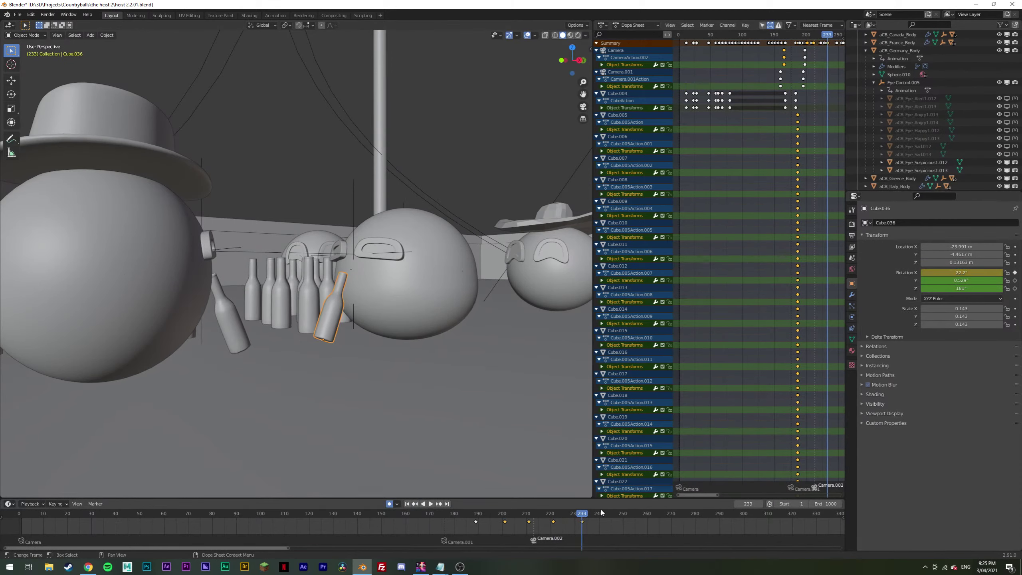
{"action": "key", "text": "space"}
{"action": "key", "text": "space"}
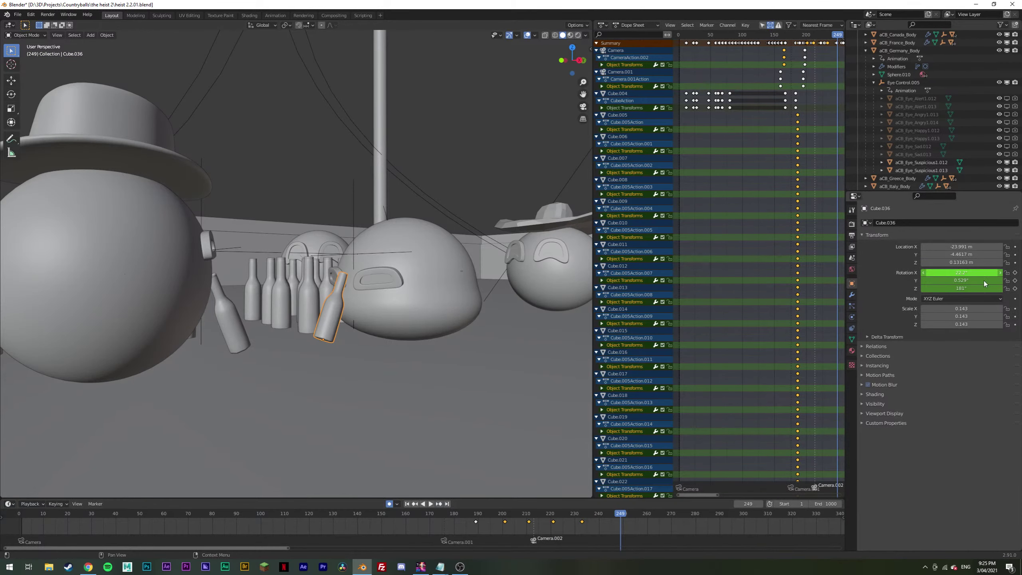
{"action": "left_click_drag", "start_coordinate": [961, 273], "coordinate": [963, 273]}
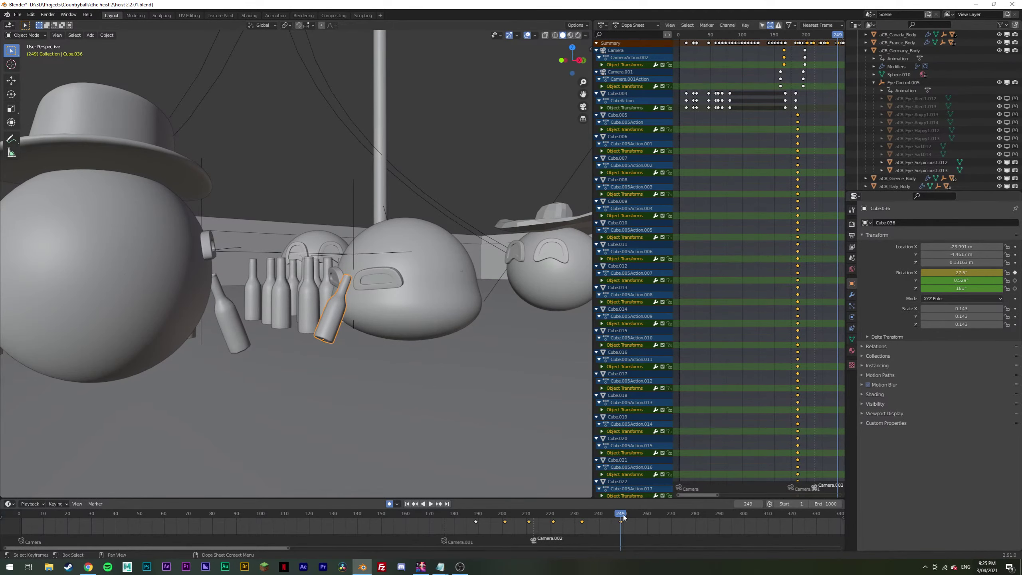
Step: Key Cube.036's X rotation at 25.3° on frame 256 and shift that keyframe to about frame 257
{"action": "key", "text": "space"}
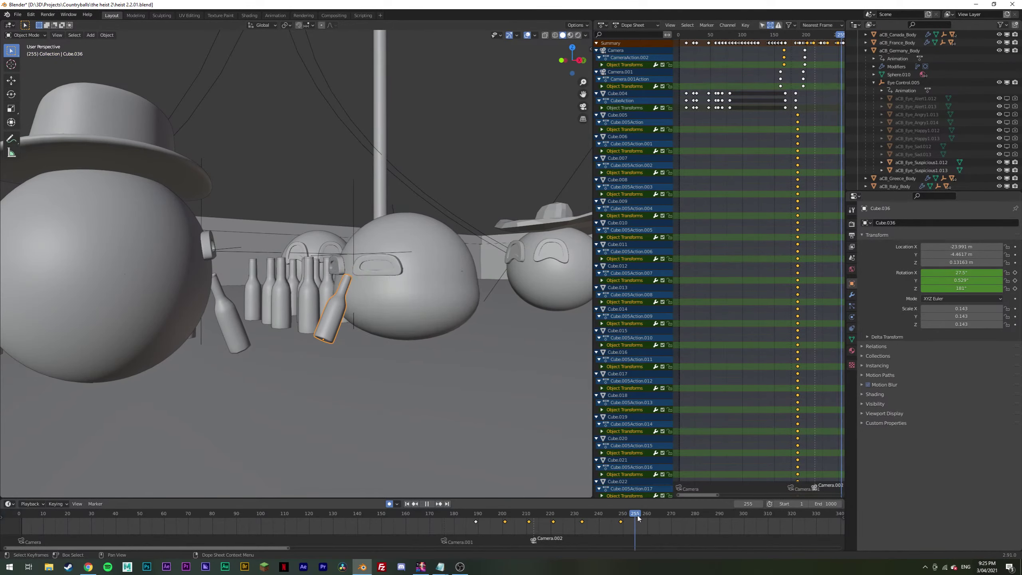
{"action": "key", "text": "space"}
{"action": "key", "text": "i"}
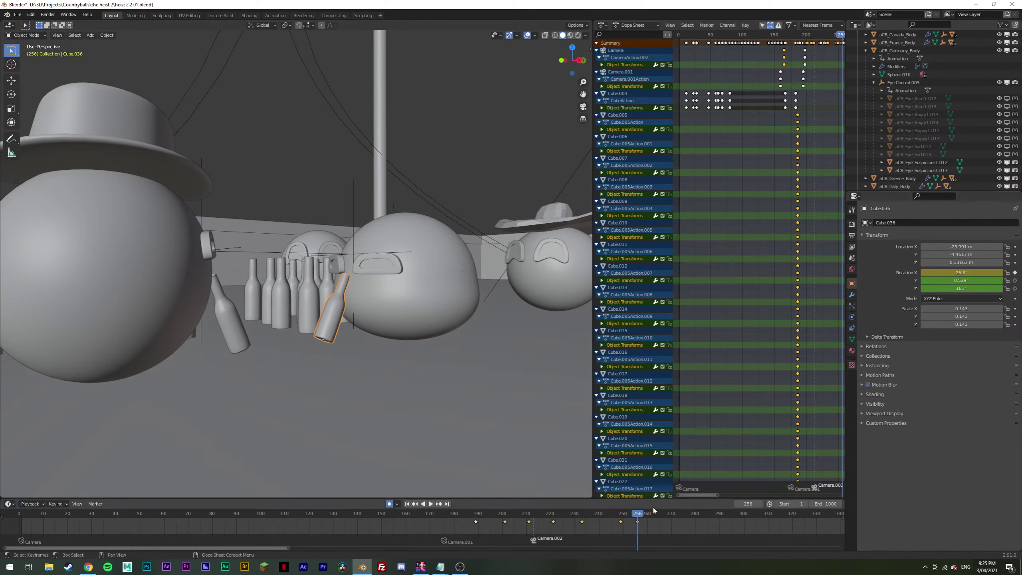
{"action": "key", "text": "space"}
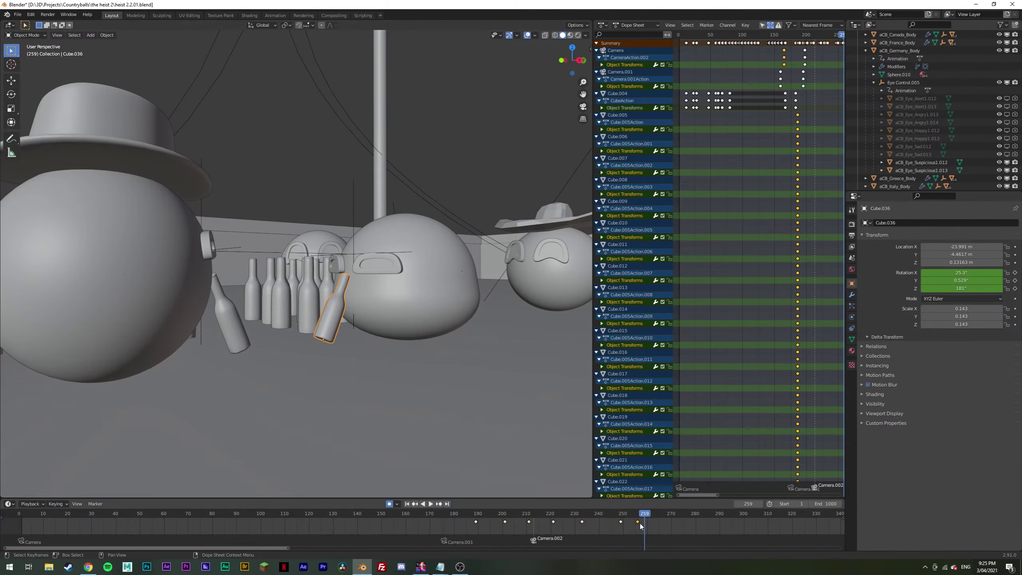
{"action": "key", "text": "space"}
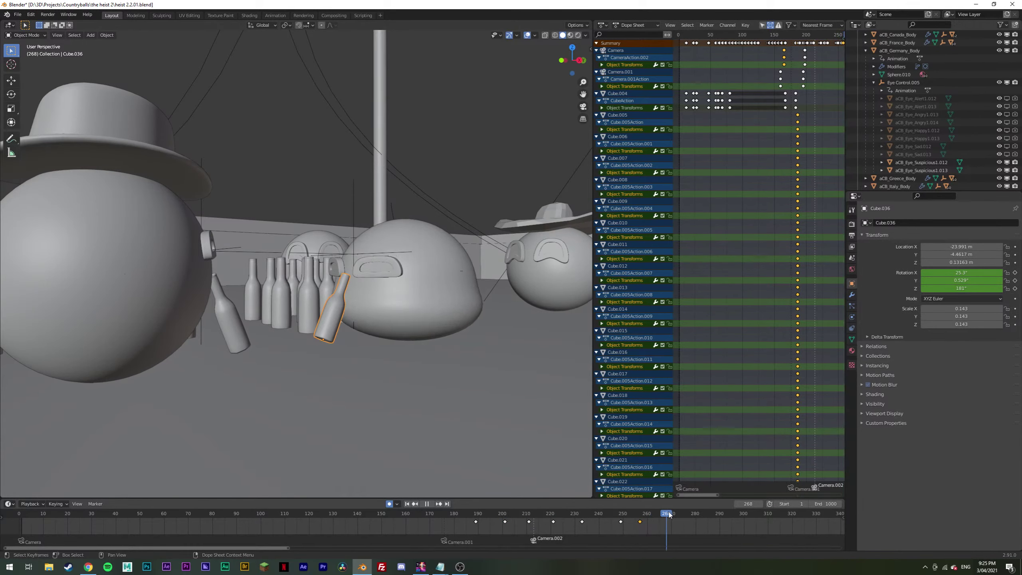
Step: Key the bottle's X rotation at 28.4° on frame 277 and at 12.6° on frame 303
{"action": "left_click_drag", "start_coordinate": [670, 515], "coordinate": [686, 515]}
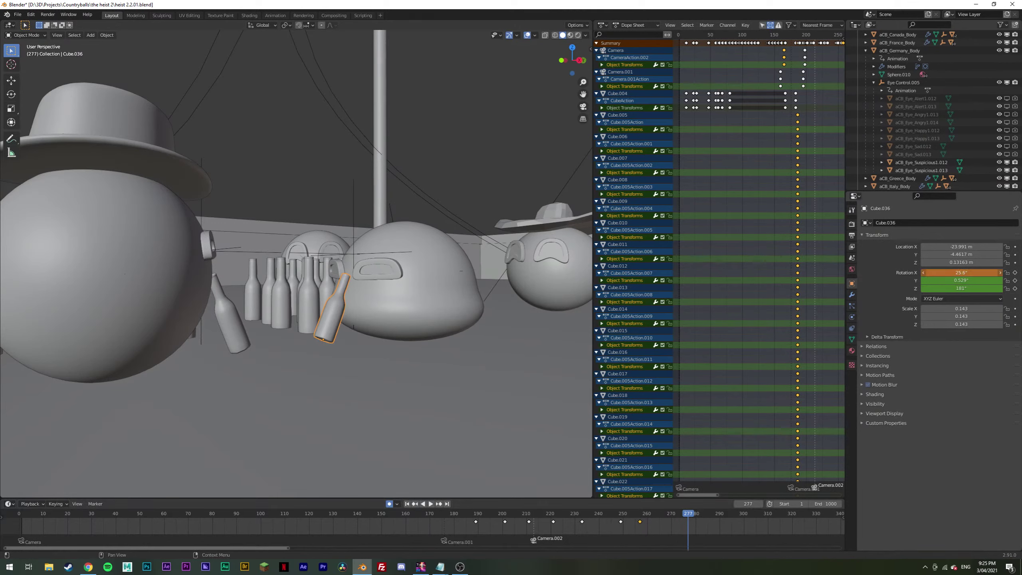
{"action": "left_click_drag", "start_coordinate": [962, 272], "coordinate": [961, 273]}
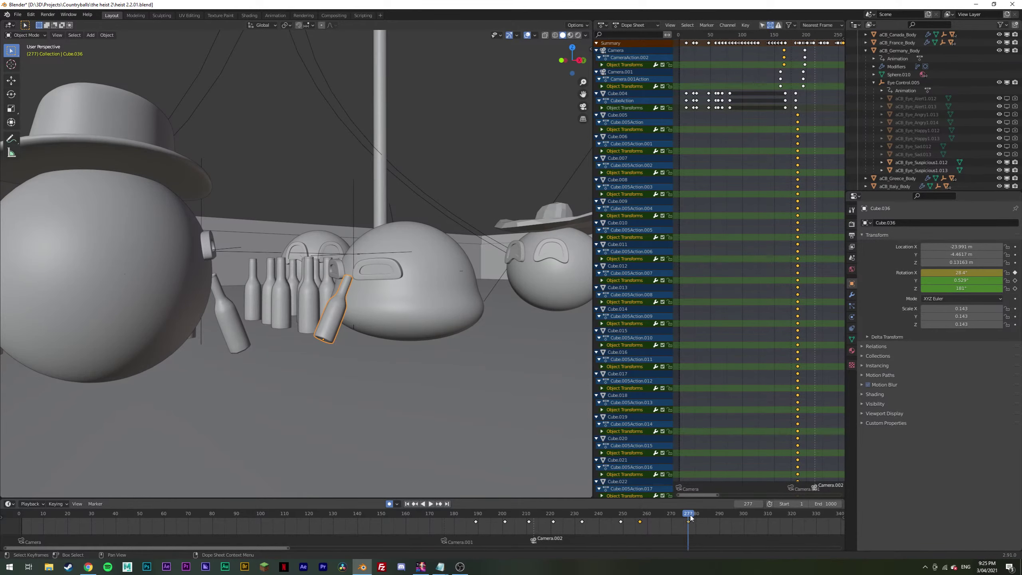
{"action": "key", "text": "space"}
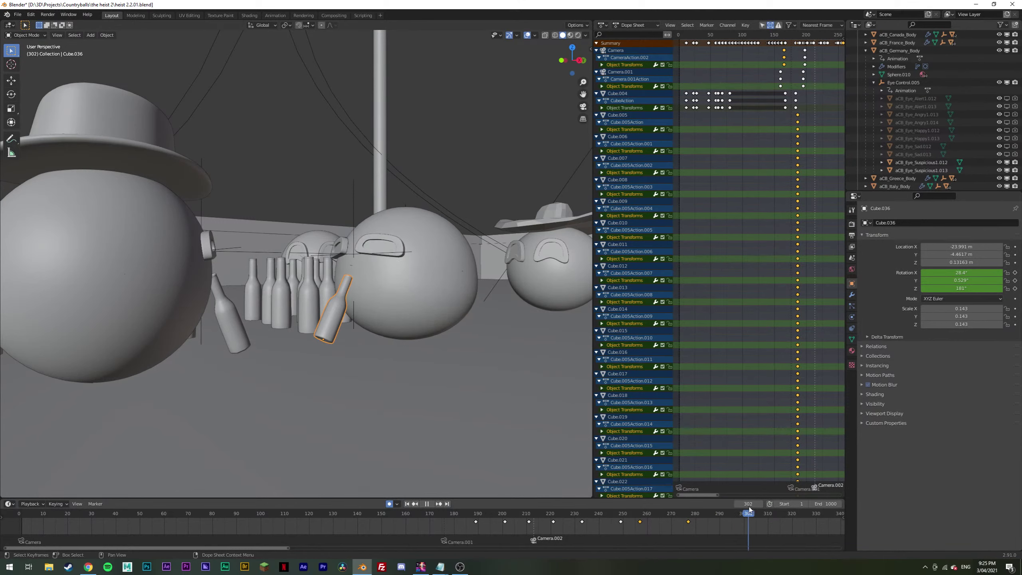
{"action": "key", "text": "space"}
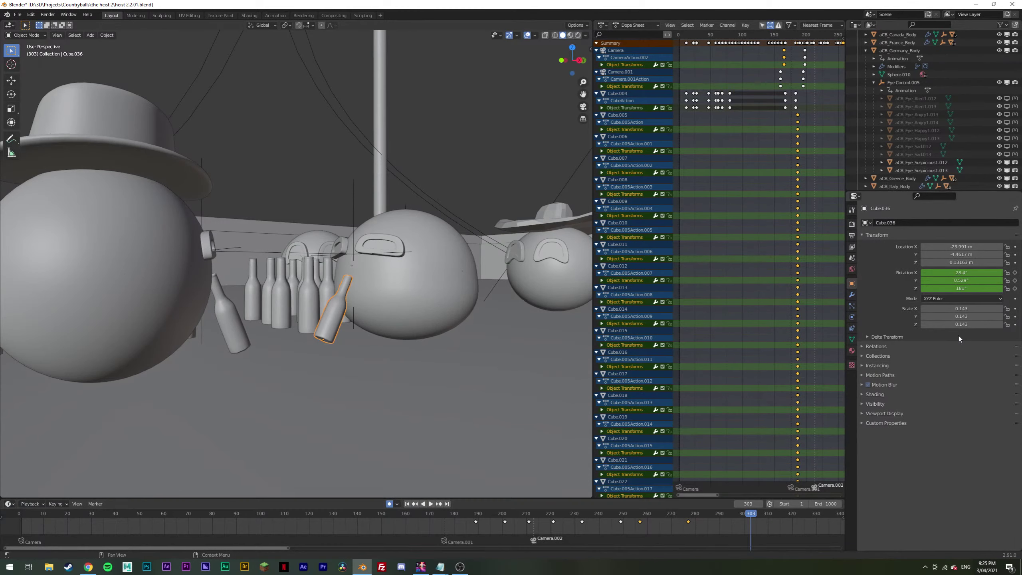
{"action": "left_click_drag", "start_coordinate": [961, 272], "coordinate": [945, 273]}
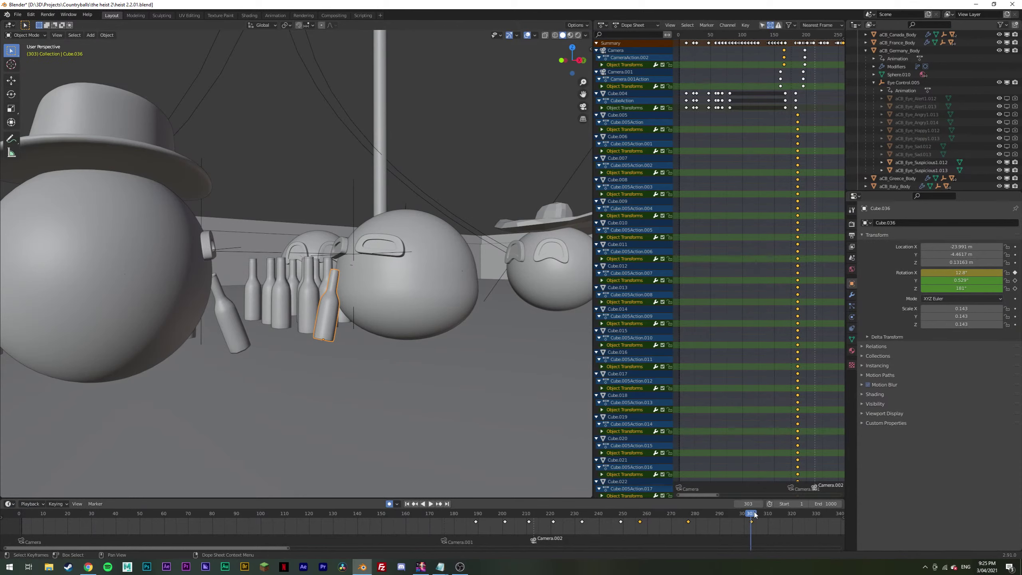
Step: Key the bottle's X rotation at -2.82° on frame 307, where the Germany ball is squashed flat
{"action": "key", "text": "space"}
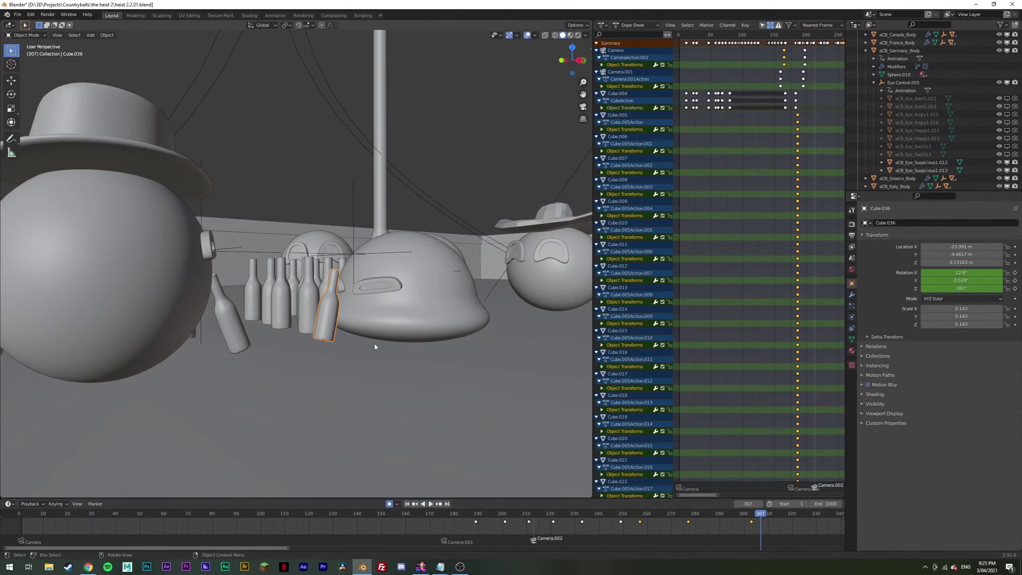
{"action": "middle_click_drag", "start_coordinate": [374, 345], "coordinate": [344, 343]}
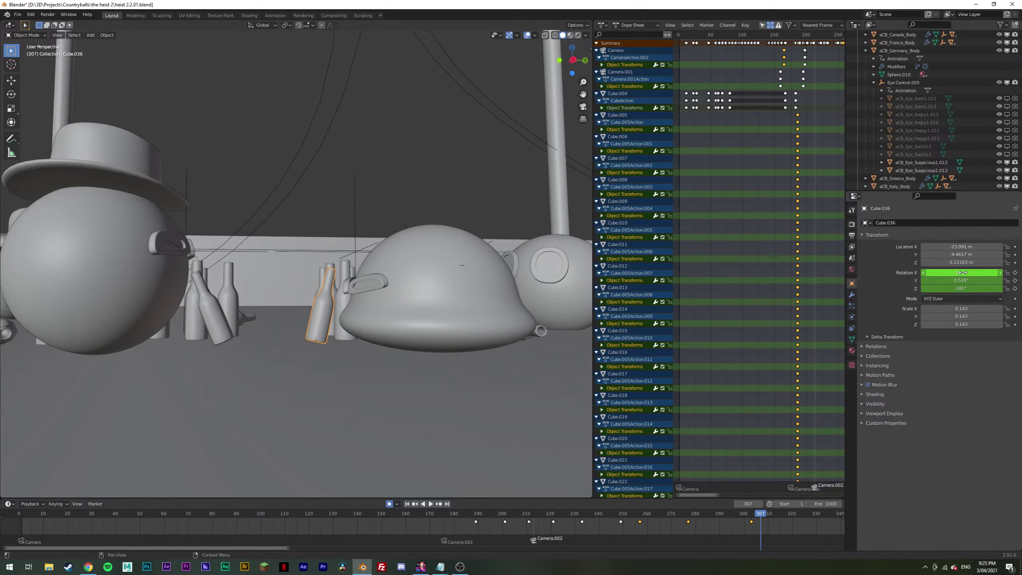
{"action": "left_click_drag", "start_coordinate": [961, 273], "coordinate": [946, 273]}
{"action": "key", "text": "i"}
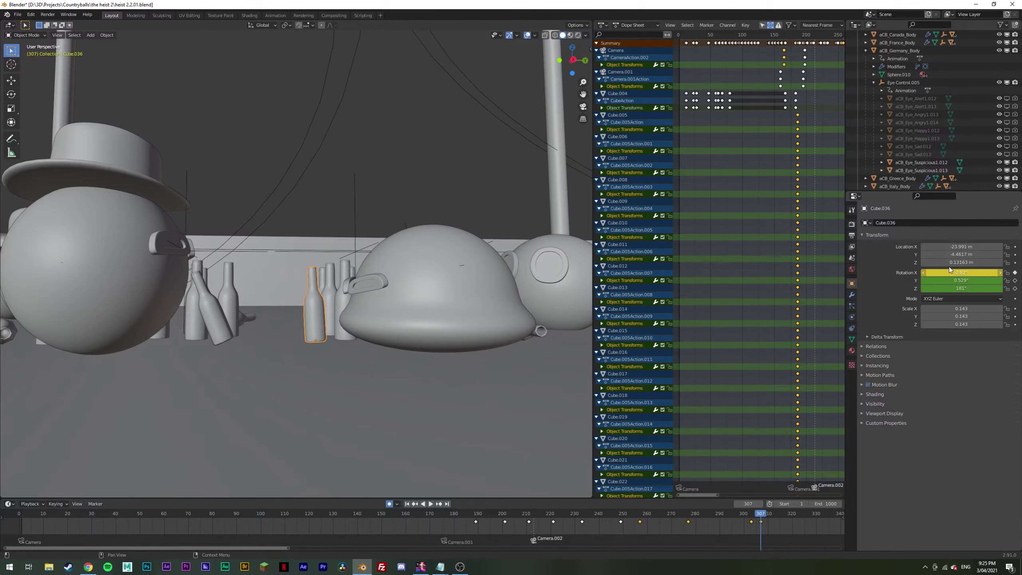
Step: Keyframe Cube.036's current location on frame 303 and key its Z location lowered to about 0.0116 m on frame 307
{"action": "key", "text": "Down"}
{"action": "key", "text": "space"}
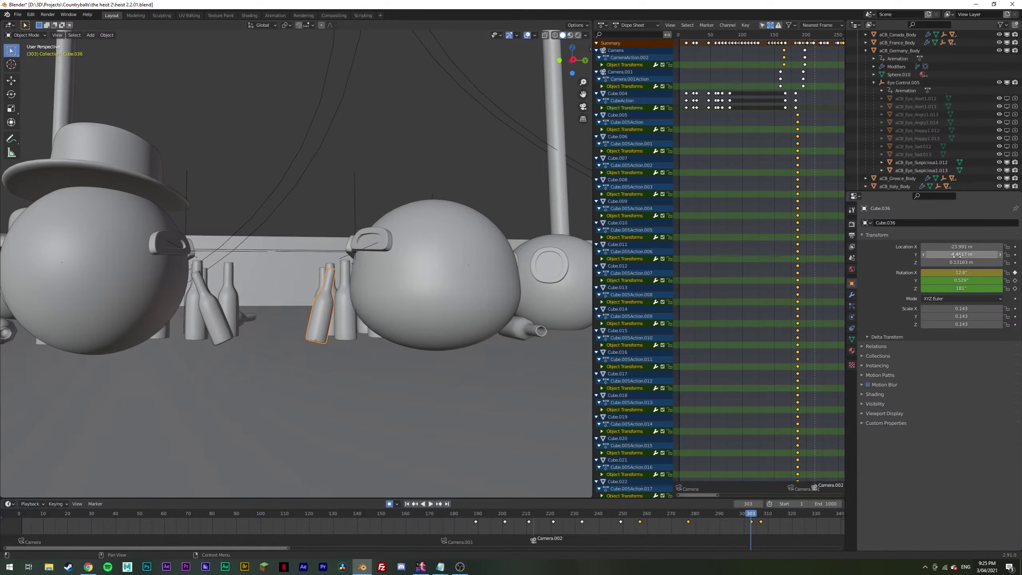
{"action": "left_click_drag", "start_coordinate": [763, 519], "coordinate": [760, 519]}
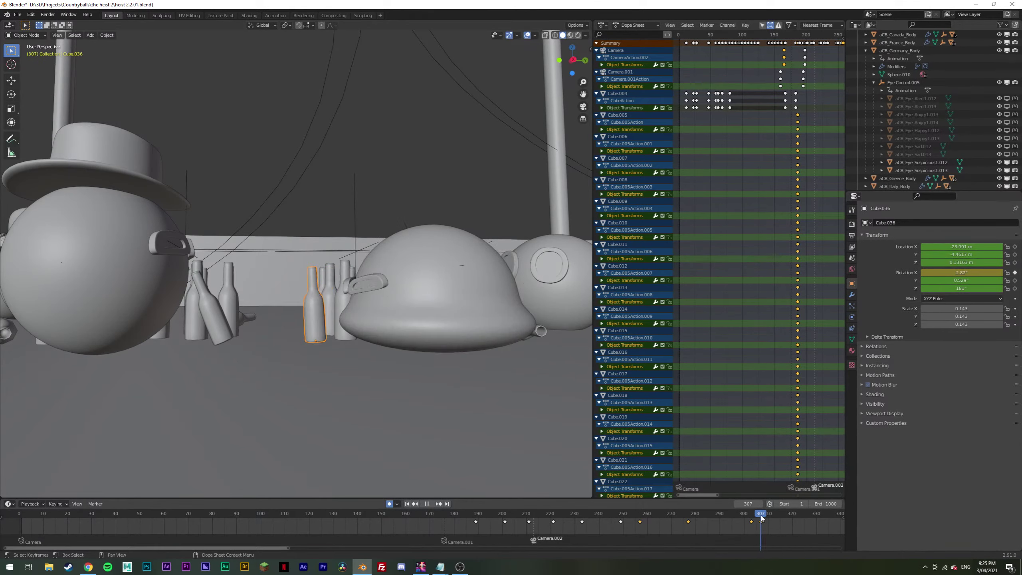
{"action": "left_click_drag", "start_coordinate": [961, 263], "coordinate": [949, 262]}
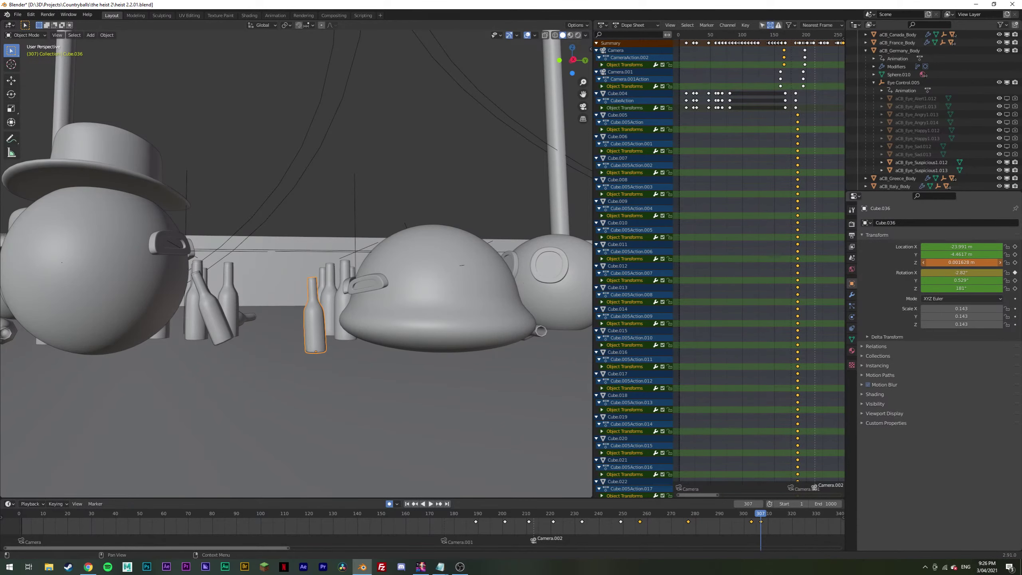
{"action": "left_click", "coordinate": [1014, 262]}
Step: Settle the bottle upright by keying its X rotation at about 2.38° on frame 311 and 0° on frame 315
{"action": "middle_click_drag", "start_coordinate": [484, 323], "coordinate": [494, 329]}
{"action": "key", "text": "Right"}
{"action": "key", "text": "Right"}
{"action": "key", "text": "Right"}
{"action": "key", "text": "Right"}
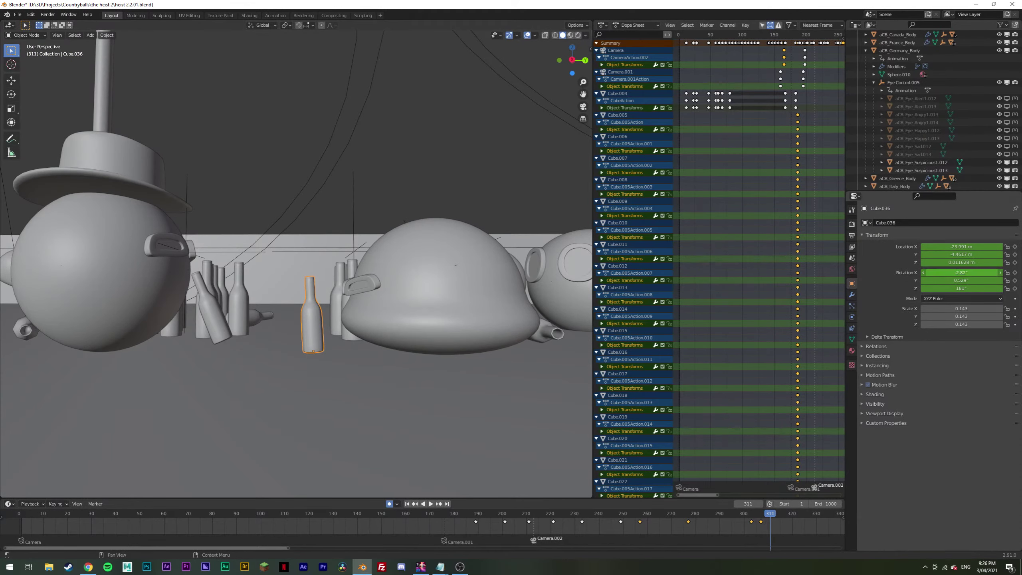
{"action": "left_click_drag", "start_coordinate": [955, 273], "coordinate": [968, 273]}
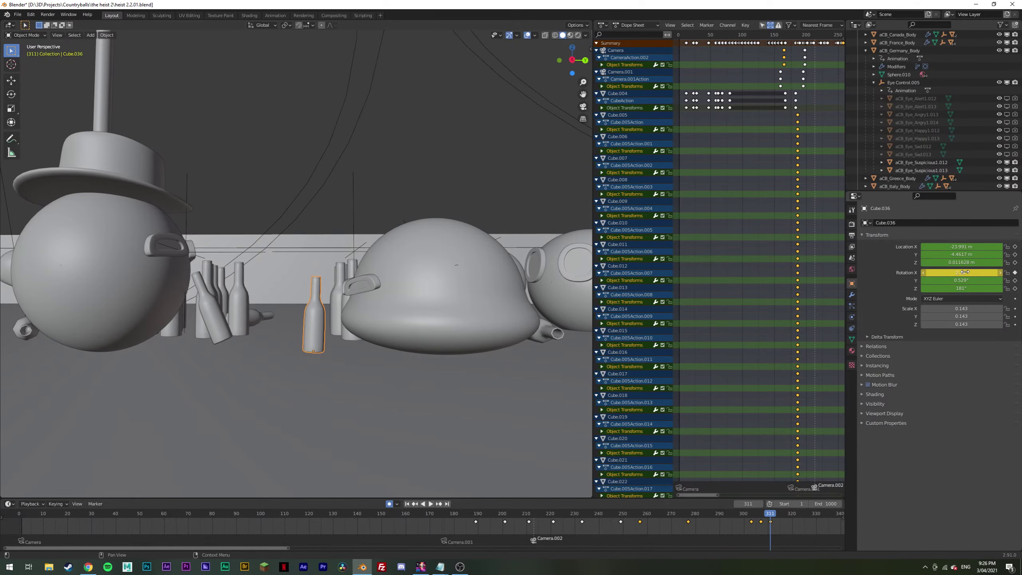
{"action": "key", "text": "Right"}
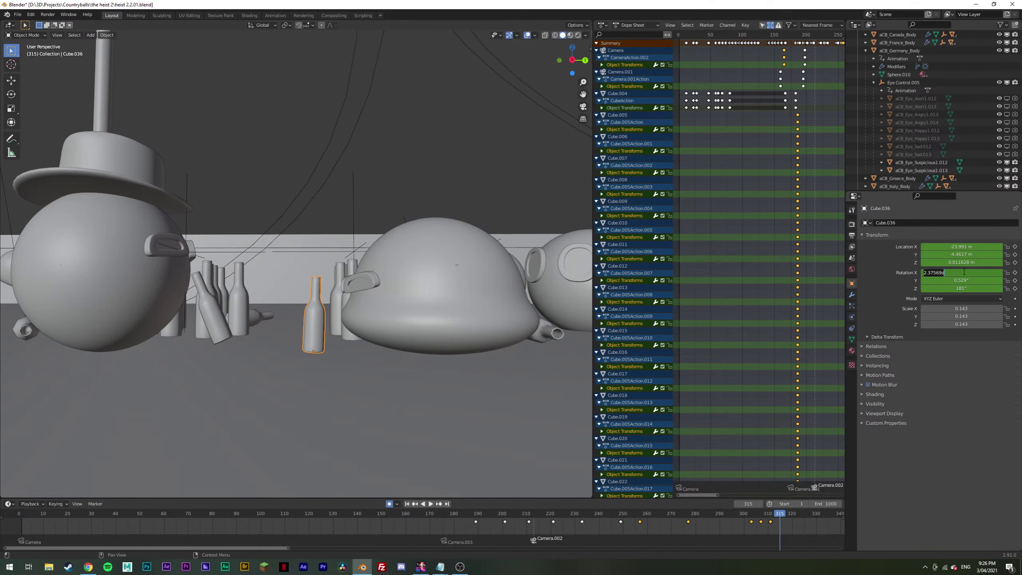
{"action": "key", "text": "Return"}
Step: Play back the bottle's wobble and settling in the free view, and replay it through the camera from about frames 276 and 210
{"action": "left_click_drag", "start_coordinate": [779, 513], "coordinate": [726, 514]}
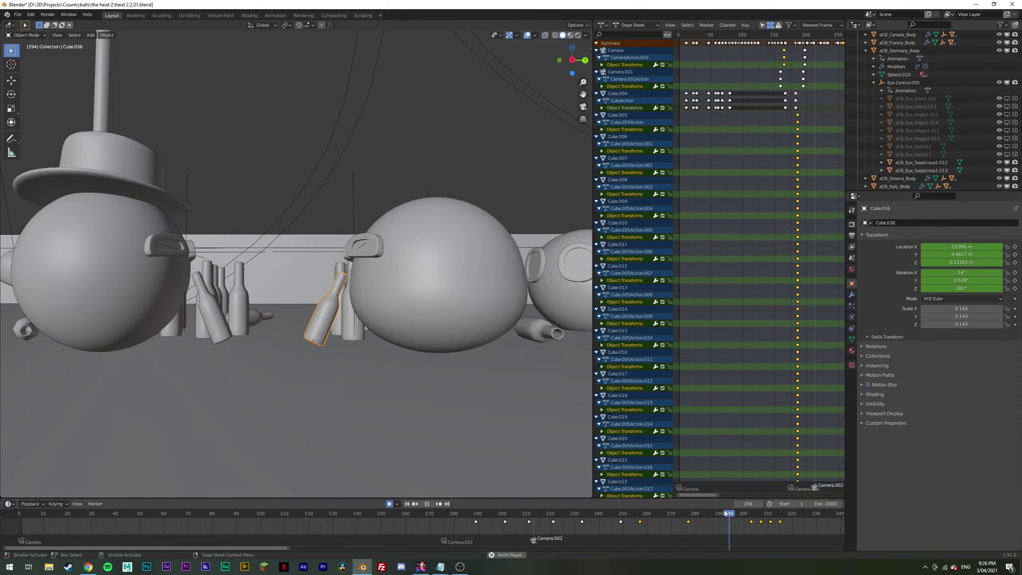
{"action": "key", "text": "space"}
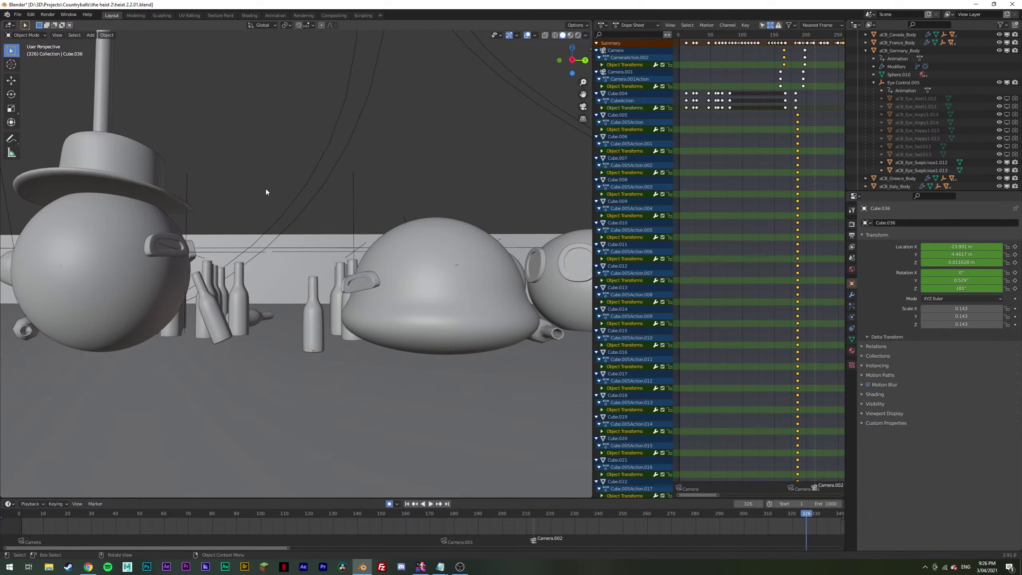
{"action": "key", "text": "KP_0"}
{"action": "left_click", "coordinate": [686, 516]}
{"action": "key", "text": "space"}
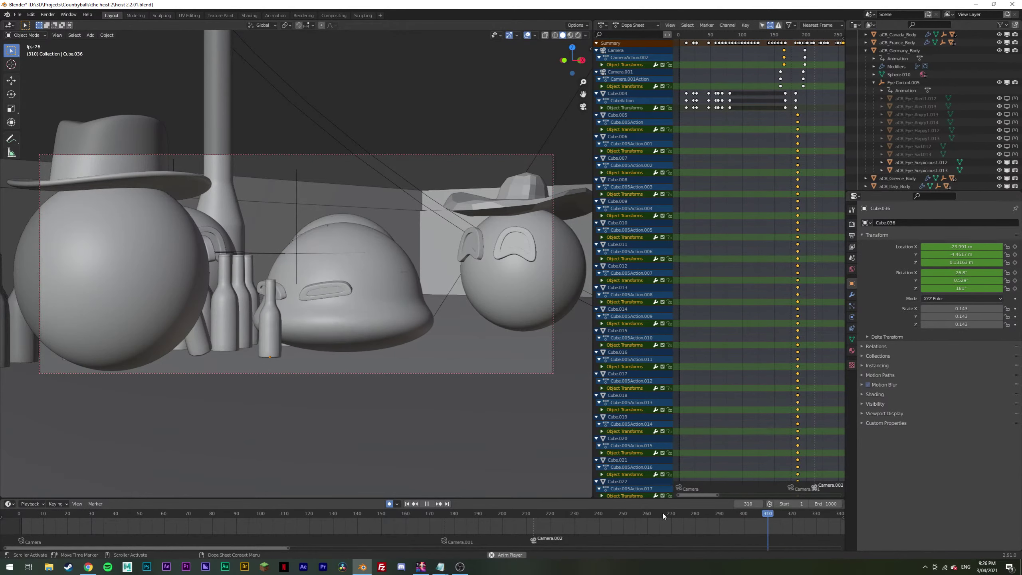
{"action": "key", "text": "space"}
{"action": "left_click_drag", "start_coordinate": [540, 513], "coordinate": [525, 511]}
{"action": "key", "text": "space"}
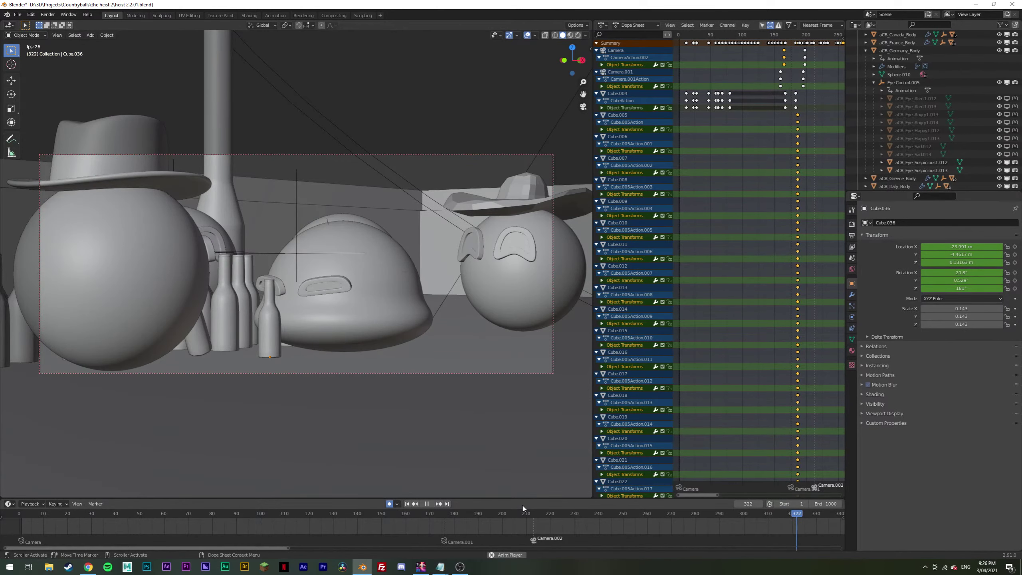
{"action": "key", "text": "space"}
Step: Switch the camera view to rendered shading and inspect the bottle and Germany ball on frames 297, 201 and 220
{"action": "left_click", "coordinate": [578, 35]}
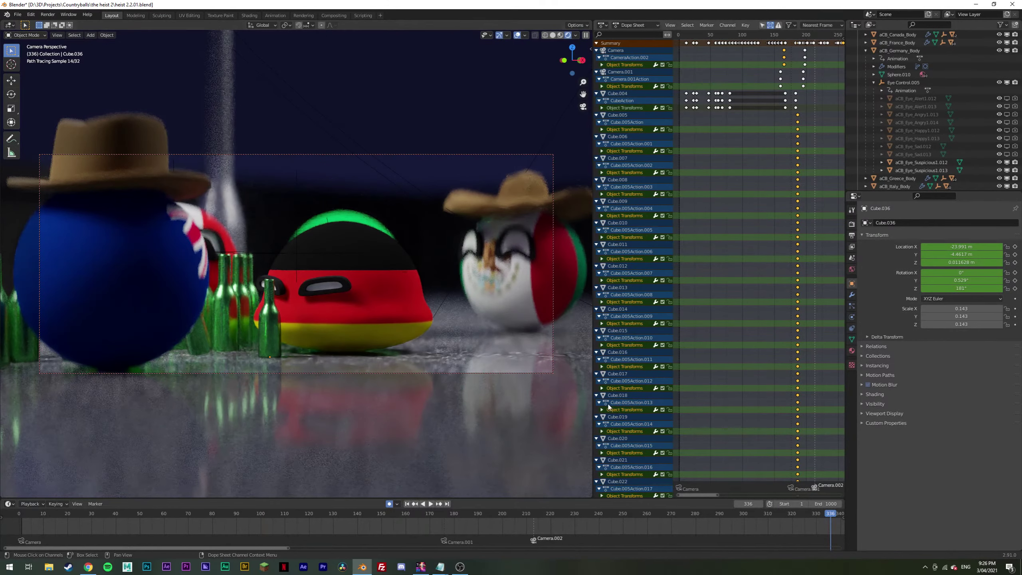
{"action": "mouse_move", "coordinate": [670, 513]}
{"action": "left_mouse_down"}
{"action": "mouse_move", "coordinate": [584, 517]}
{"action": "mouse_move", "coordinate": [738, 526]}
{"action": "left_mouse_up"}
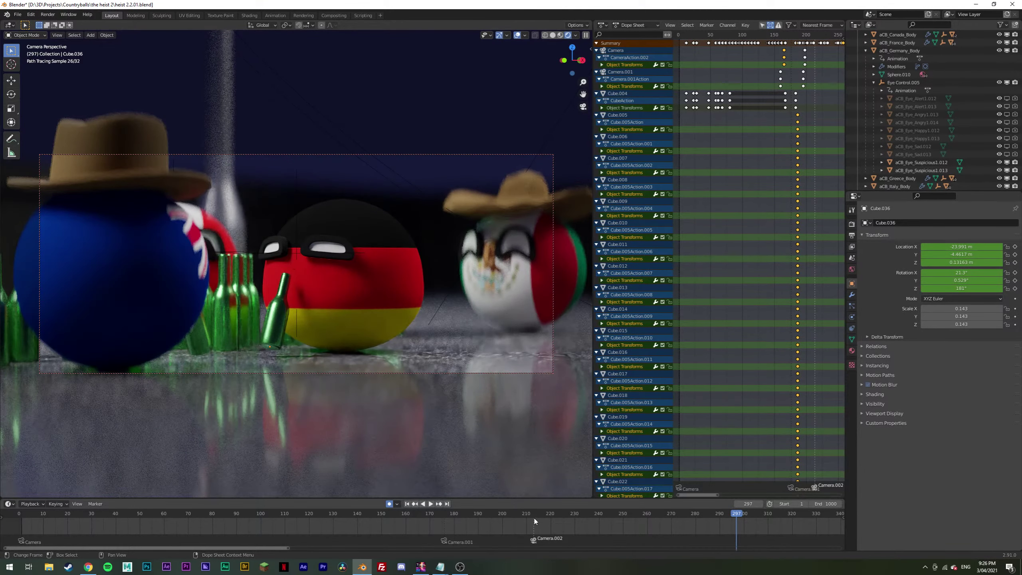
{"action": "left_click_drag", "start_coordinate": [534, 522], "coordinate": [504, 519]}
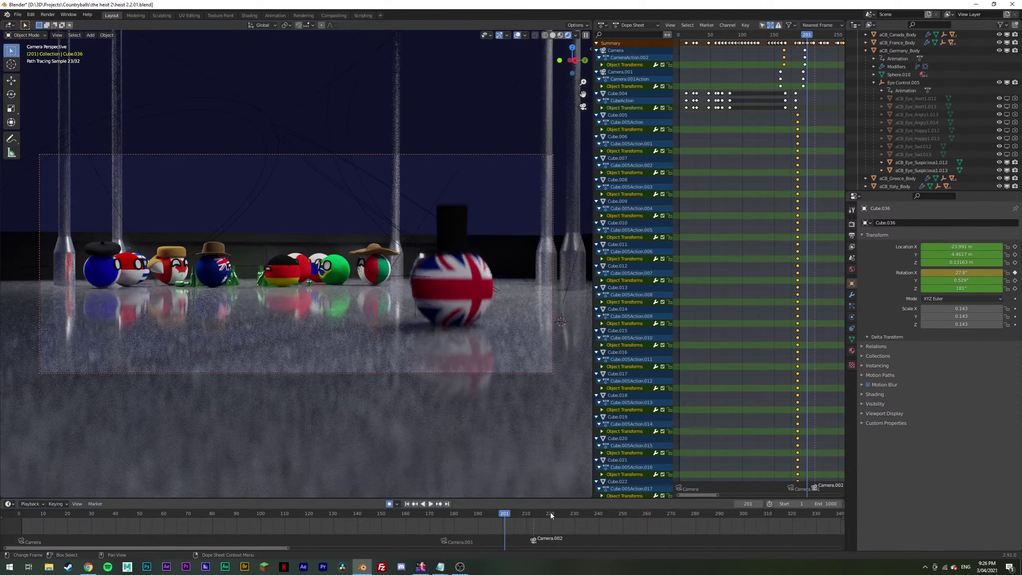
{"action": "left_click", "coordinate": [551, 515]}
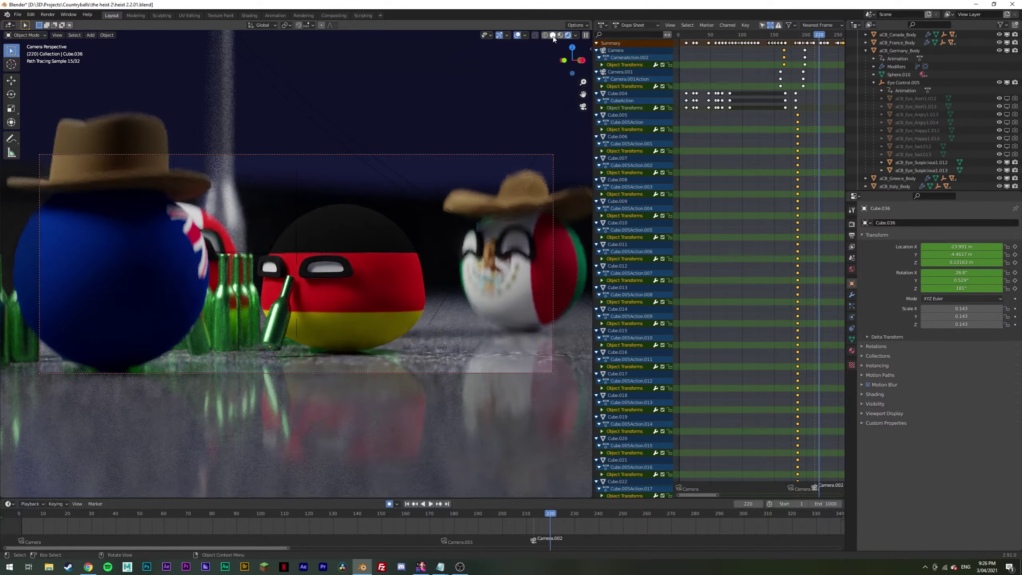
Step: Return the viewport to solid shading and play the bottle shot through the camera, finishing on frame 319
{"action": "left_click", "coordinate": [553, 36]}
{"action": "key", "text": "space"}
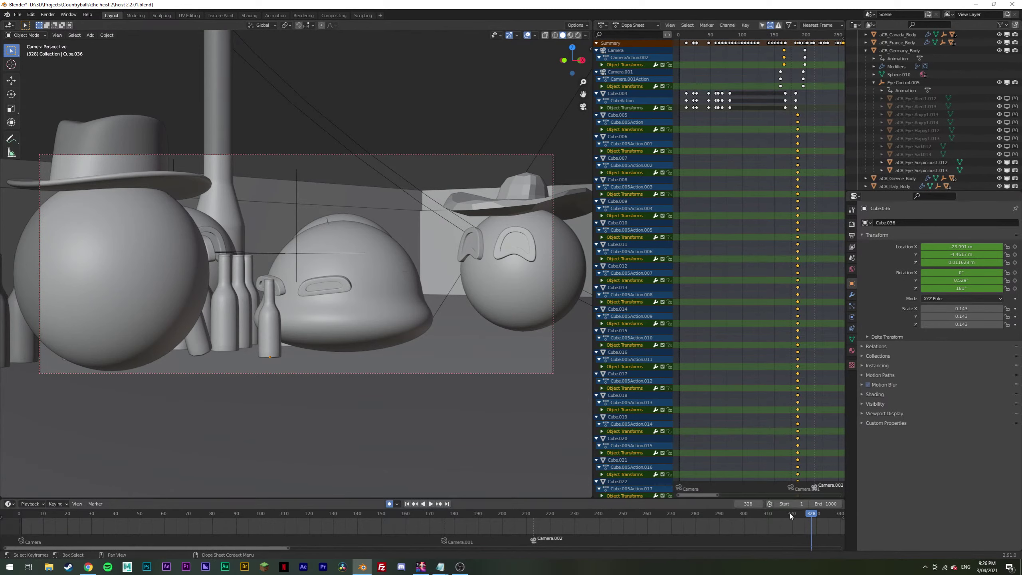
{"action": "left_click", "coordinate": [765, 514]}
{"action": "left_click", "coordinate": [773, 514]}
{"action": "key", "text": "space"}
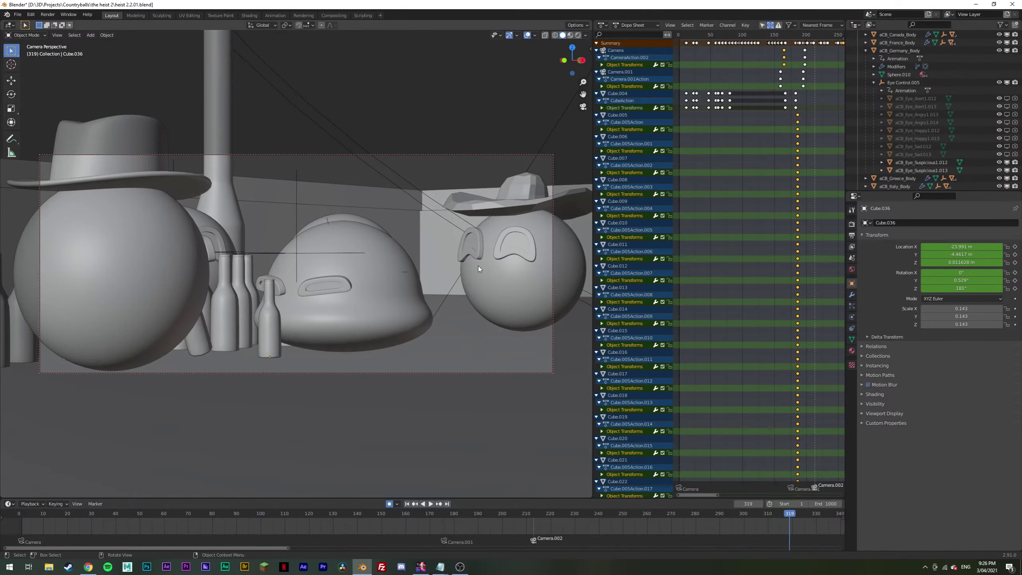
Step: Frame the Australia ball with Camera.003, bind it to a marker on frame 319, and play the cut from about frame 300
{"action": "middle_click_drag", "start_coordinate": [478, 267], "coordinate": [481, 217]}
{"action": "left_click", "coordinate": [490, 236]}
{"action": "key", "text": "ctrl+KP_0"}
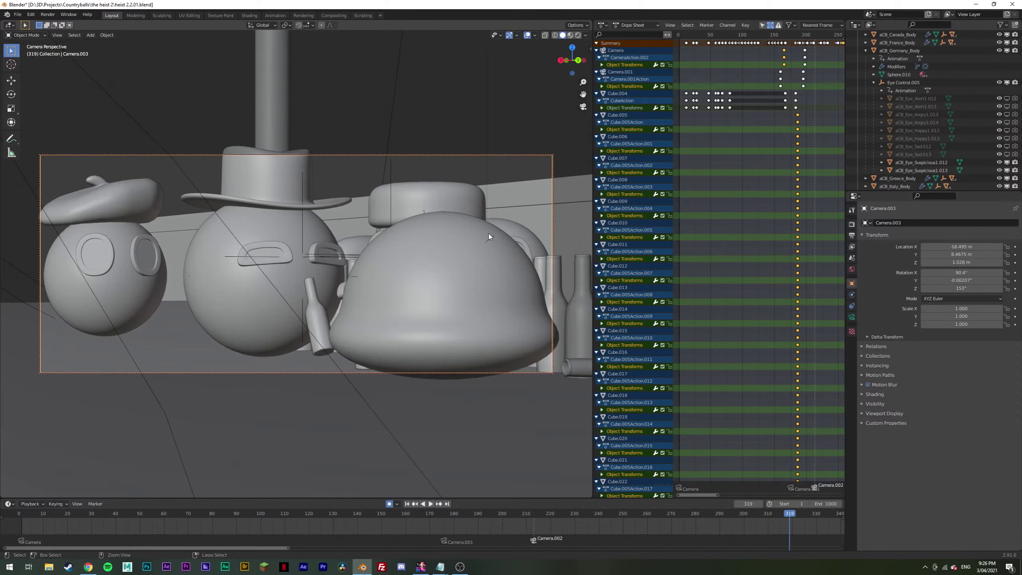
{"action": "left_click", "coordinate": [735, 513]}
{"action": "key", "text": "space"}
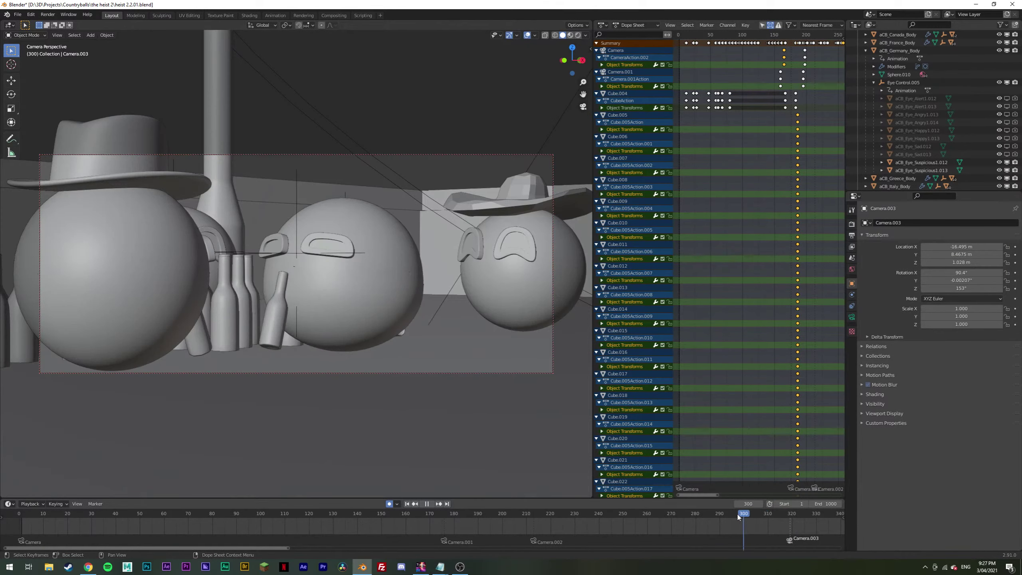
{"action": "key", "text": "space"}
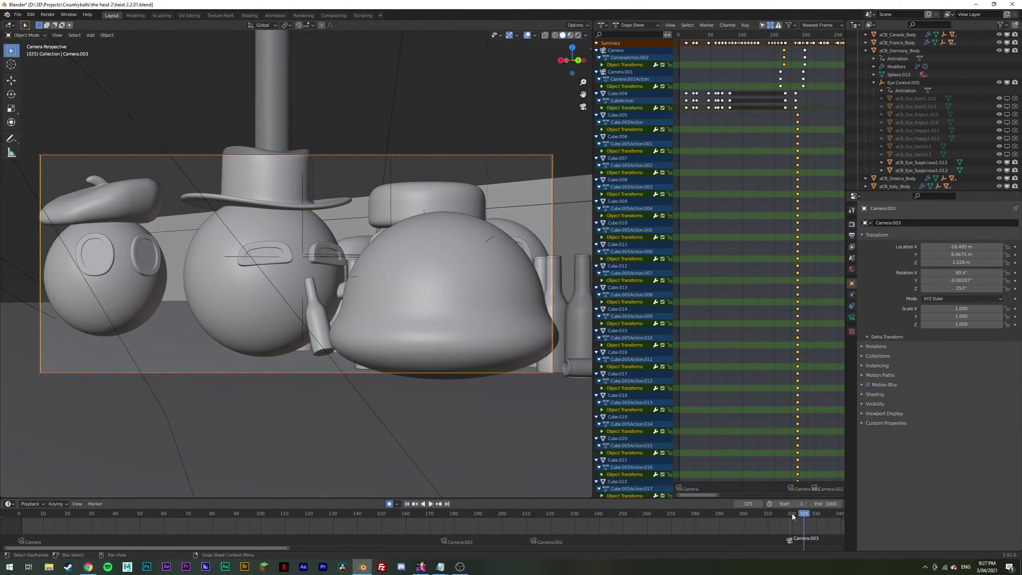
Step: Move the Camera.003 marker to frame 320, replay the camera cut, and save the file
{"action": "left_click", "coordinate": [738, 513]}
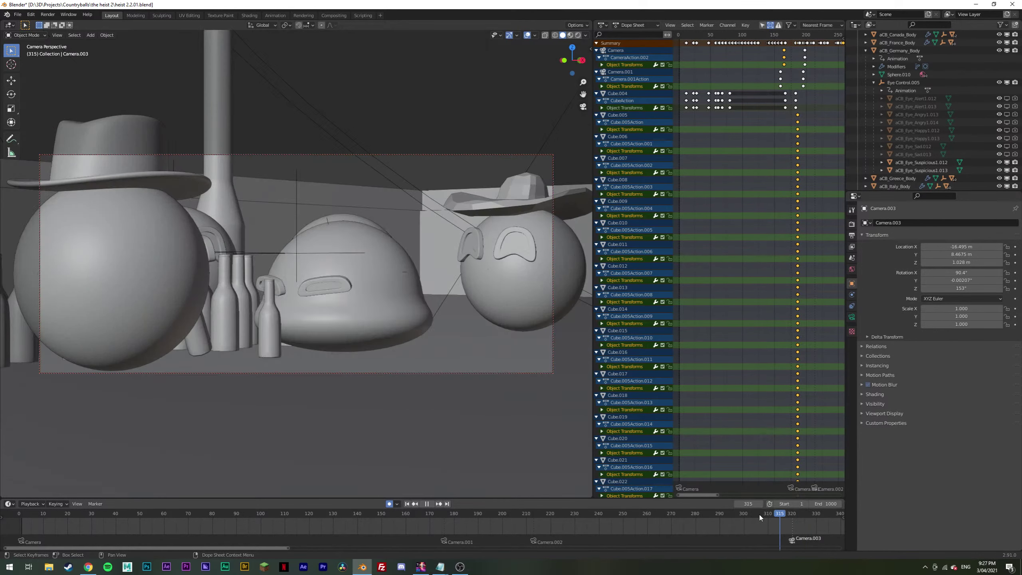
{"action": "key", "text": "space"}
{"action": "key", "text": "space"}
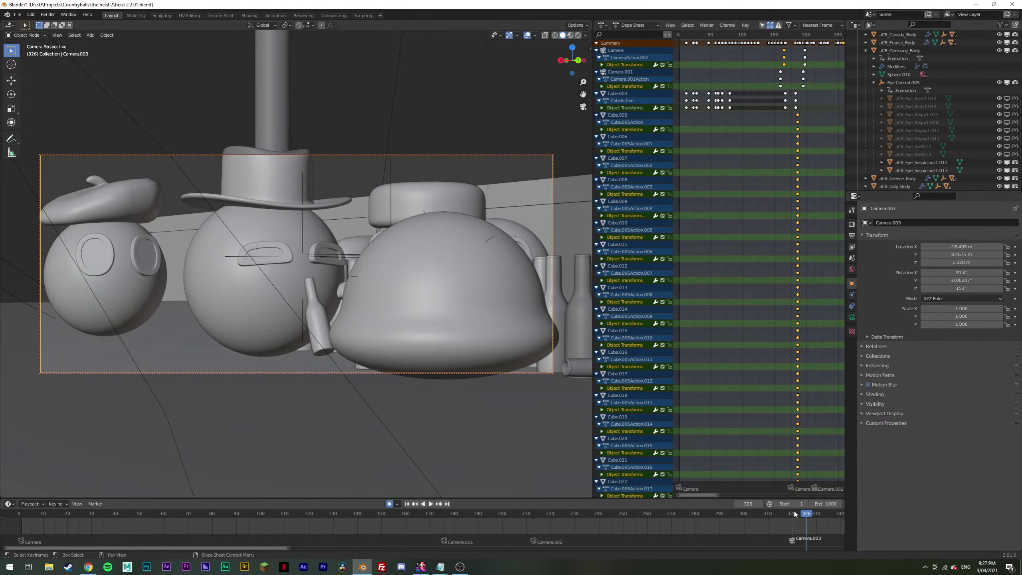
{"action": "left_click", "coordinate": [791, 513]}
{"action": "key", "text": "ctrl+s"}
Step: Keyframe the Australia ball's SimpleDeform stretch factor as a bounce on frames 320, 325, 330 and 335, ending at 0 on frame 340
{"action": "left_click", "coordinate": [249, 307]}
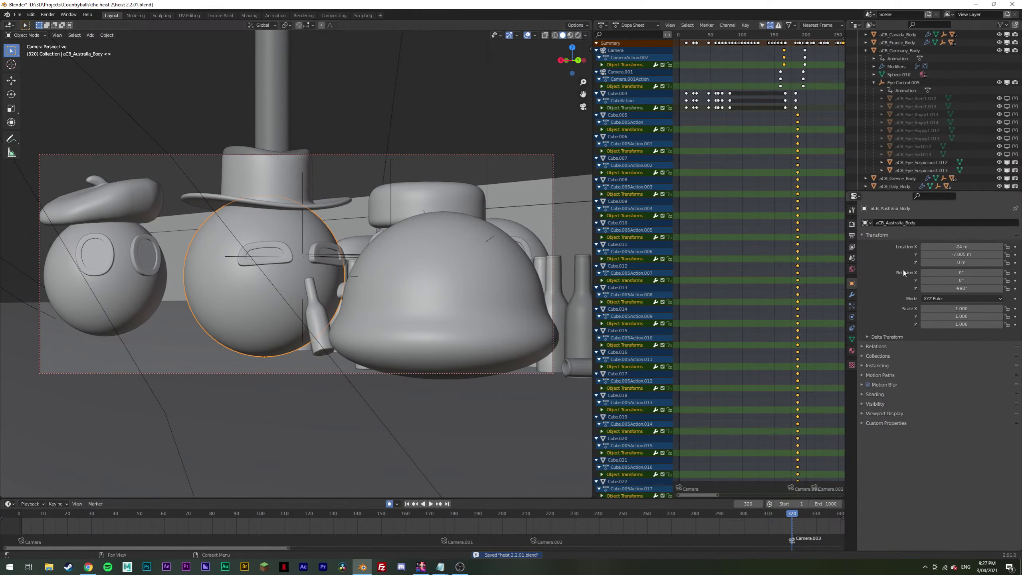
{"action": "left_click", "coordinate": [852, 294]}
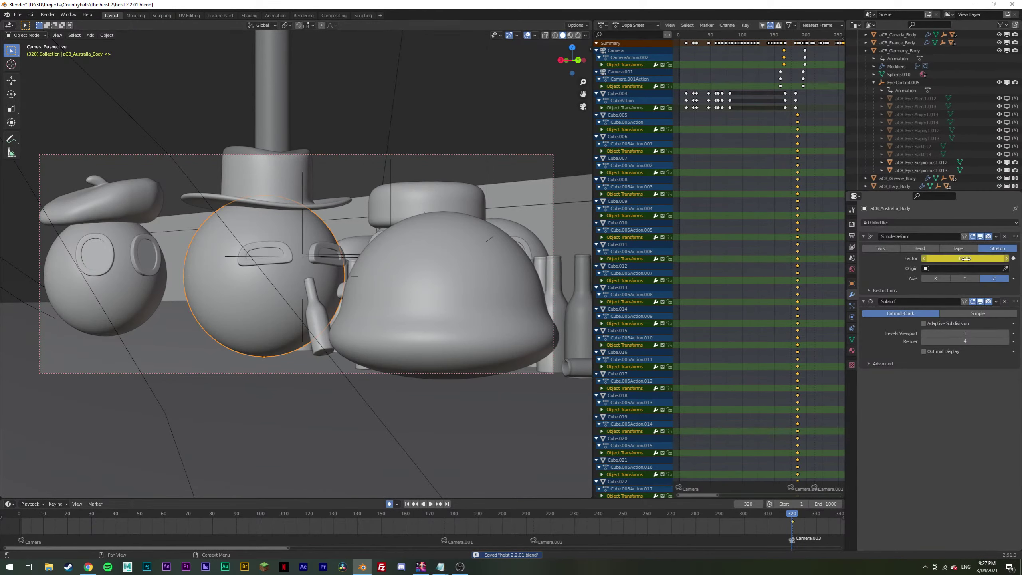
{"action": "key", "text": "Right"}
{"action": "key", "text": "Right"}
{"action": "key", "text": "Right"}
{"action": "mouse_move", "coordinate": [964, 258]}
{"action": "left_mouse_down"}
{"action": "mouse_move", "coordinate": [973, 258]}
{"action": "mouse_move", "coordinate": [953, 258]}
{"action": "left_mouse_up"}
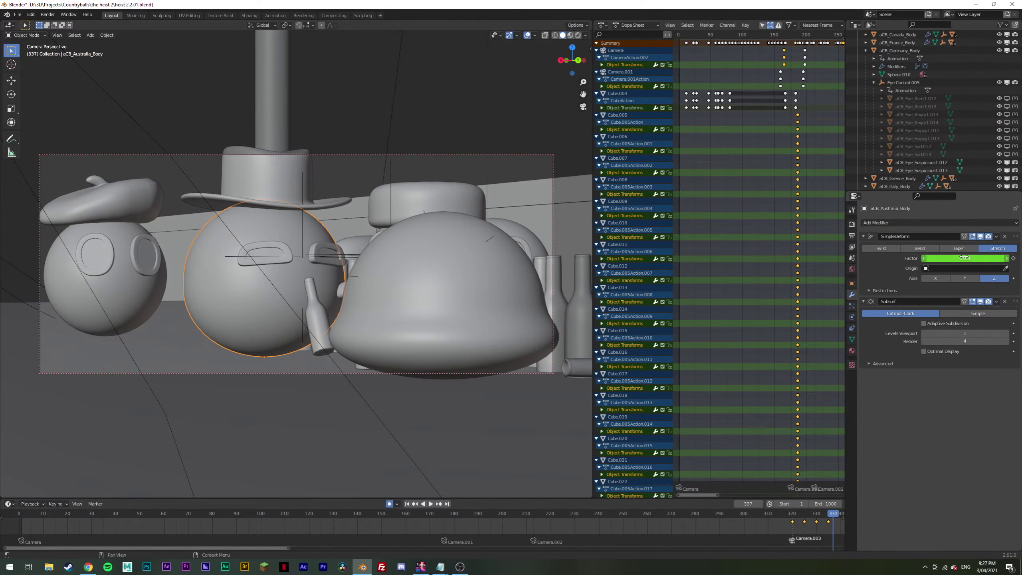
{"action": "key", "text": "Return"}
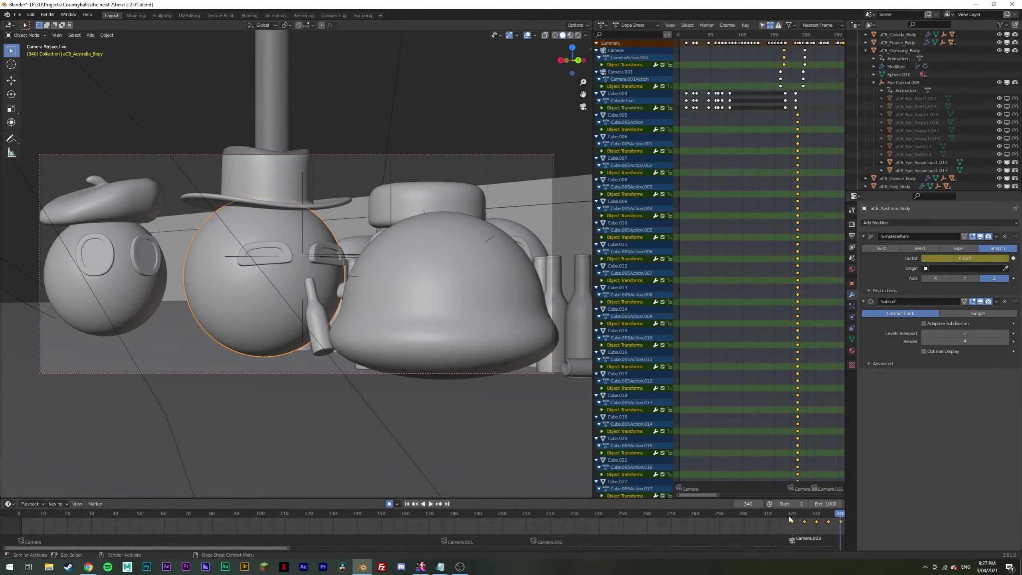
Step: On frame 326, key the viewport and render visibility of Australia's eyes with the suspicious pair shown and the happy pair hidden
{"action": "mouse_move", "coordinate": [824, 516]}
{"action": "left_mouse_down"}
{"action": "mouse_move", "coordinate": [796, 514]}
{"action": "mouse_move", "coordinate": [807, 516]}
{"action": "left_mouse_up"}
{"action": "scroll", "coordinate": [916, 95], "scroll_direction": "up", "scroll_amount": 2}
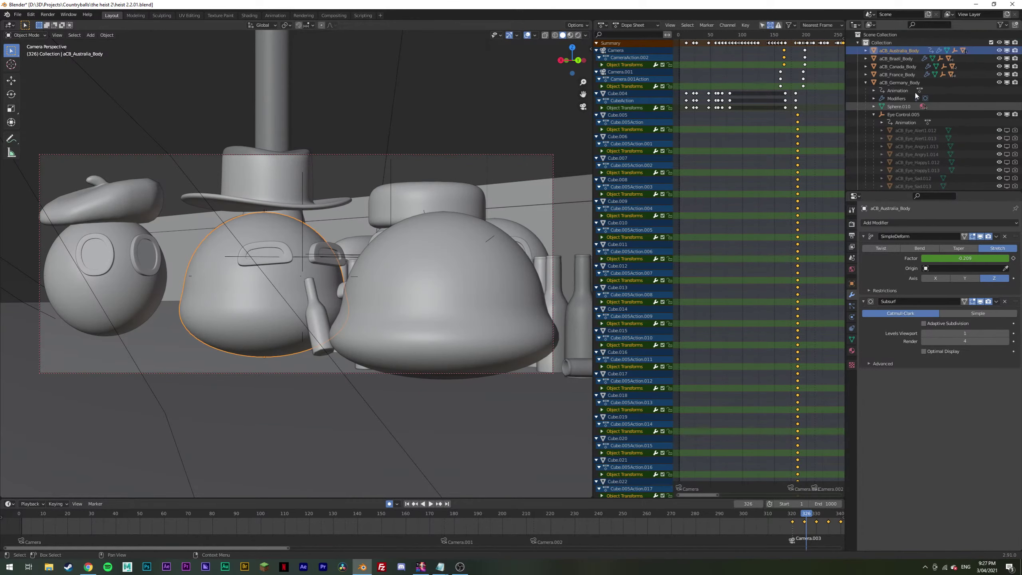
{"action": "left_click", "coordinate": [866, 50]}
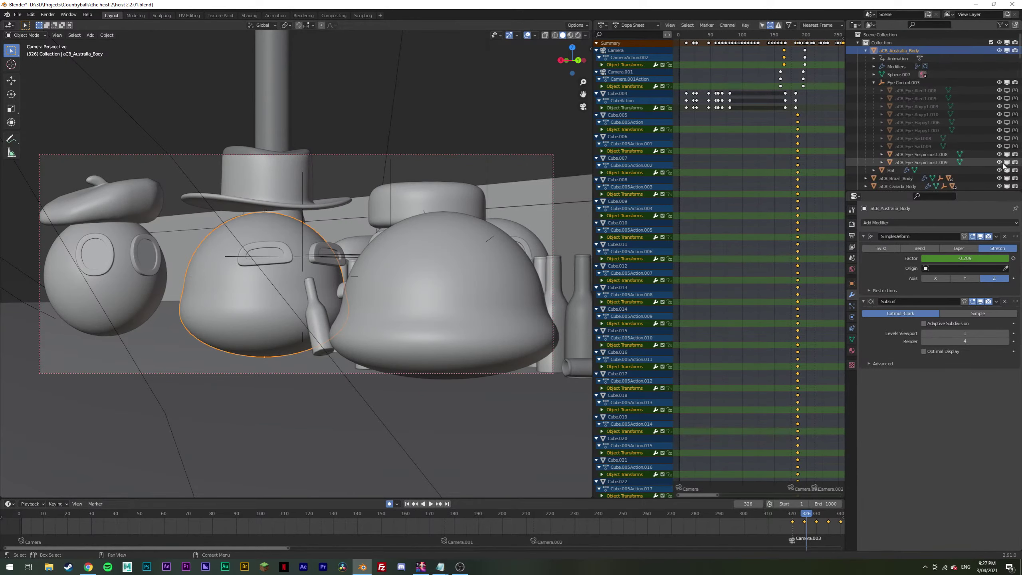
{"action": "key", "text": "i"}
{"action": "key", "text": "i"}
{"action": "key", "text": "i"}
{"action": "key", "text": "i"}
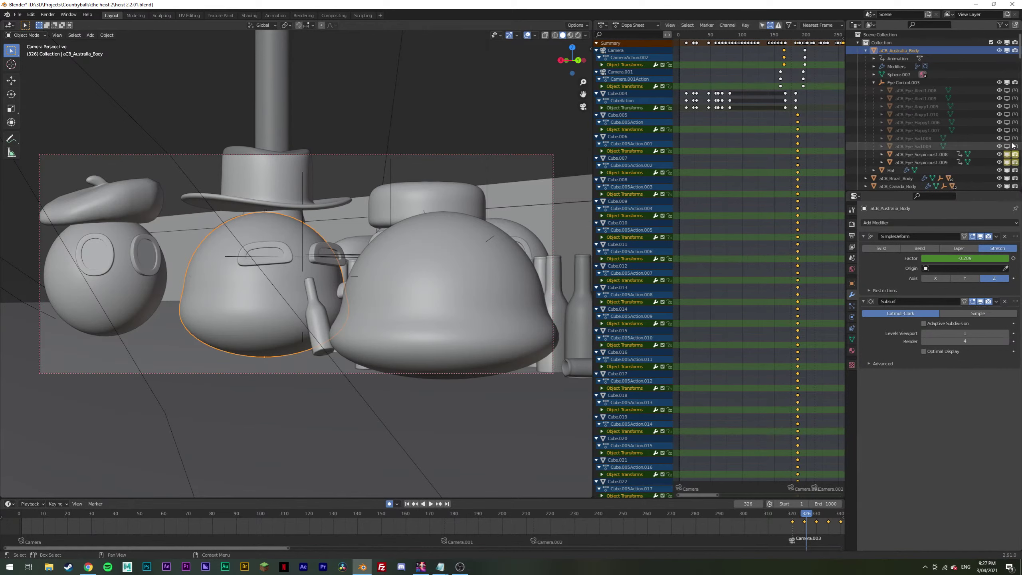
{"action": "key", "text": "i"}
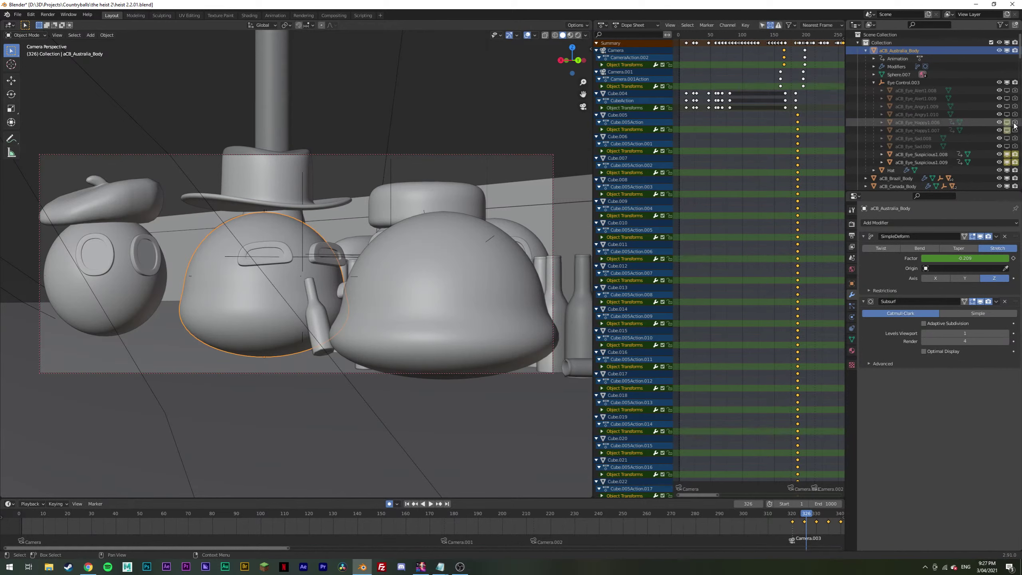
Step: On frame 327, key Australia's happy eyes visible and the suspicious eyes hidden, and play back the expression change
{"action": "key", "text": "Right"}
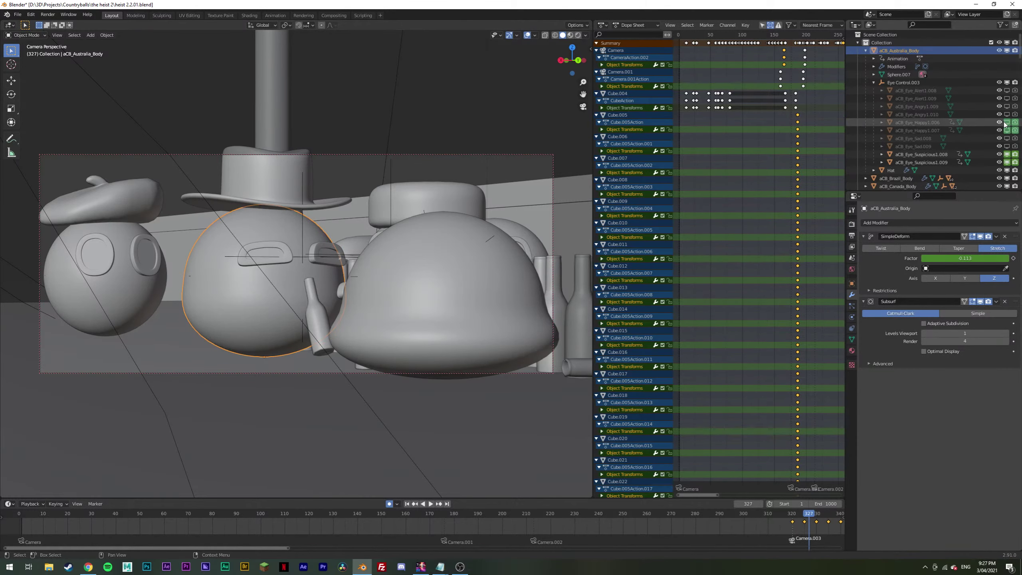
{"action": "key", "text": "i"}
{"action": "key", "text": "i"}
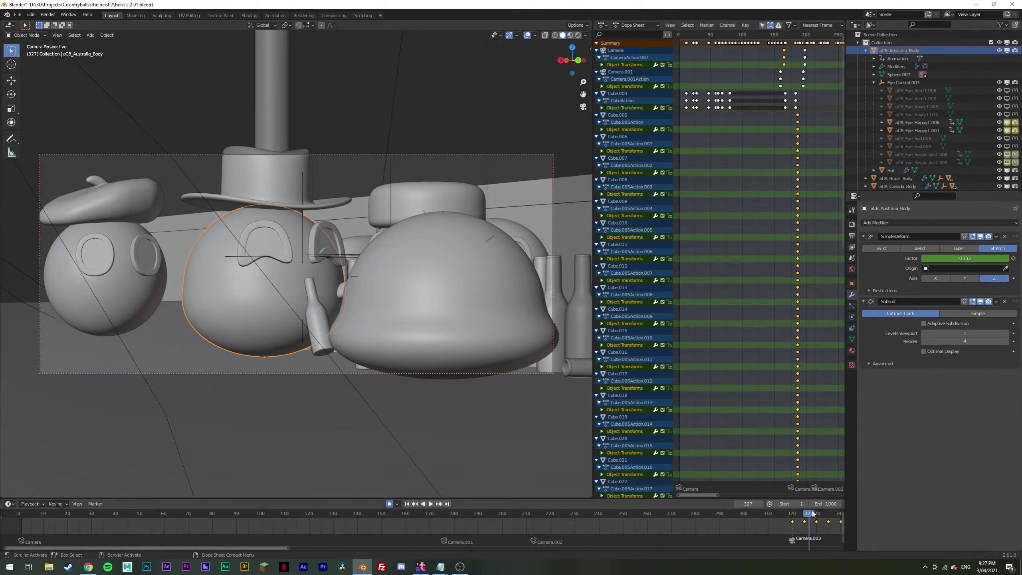
{"action": "key", "text": "space"}
{"action": "left_click", "coordinate": [795, 515]}
{"action": "key", "text": "Escape"}
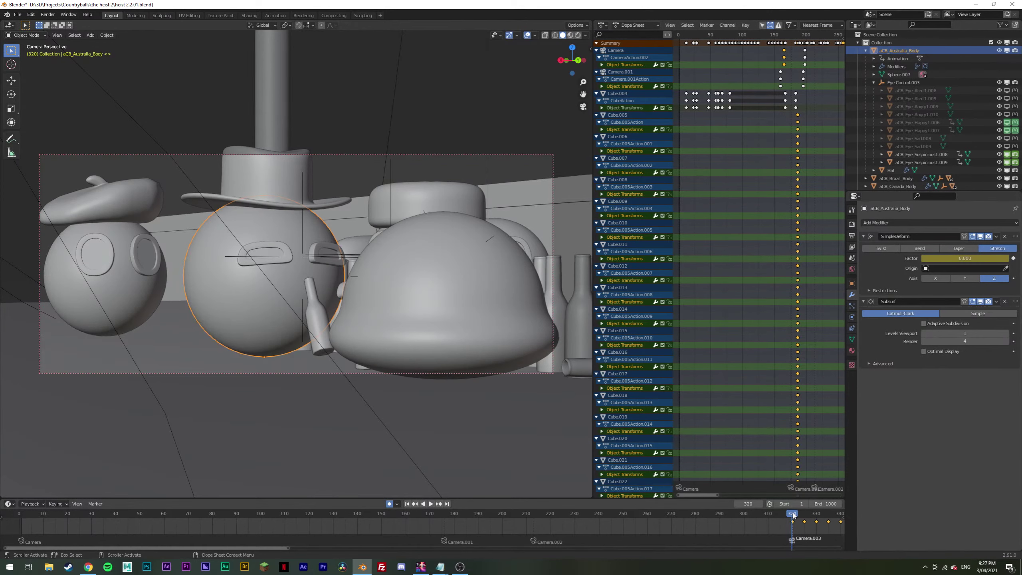
Step: Test the SimpleDeform stretch factor on Australia's hat and remove that modifier from the hat
{"action": "left_click", "coordinate": [254, 175]}
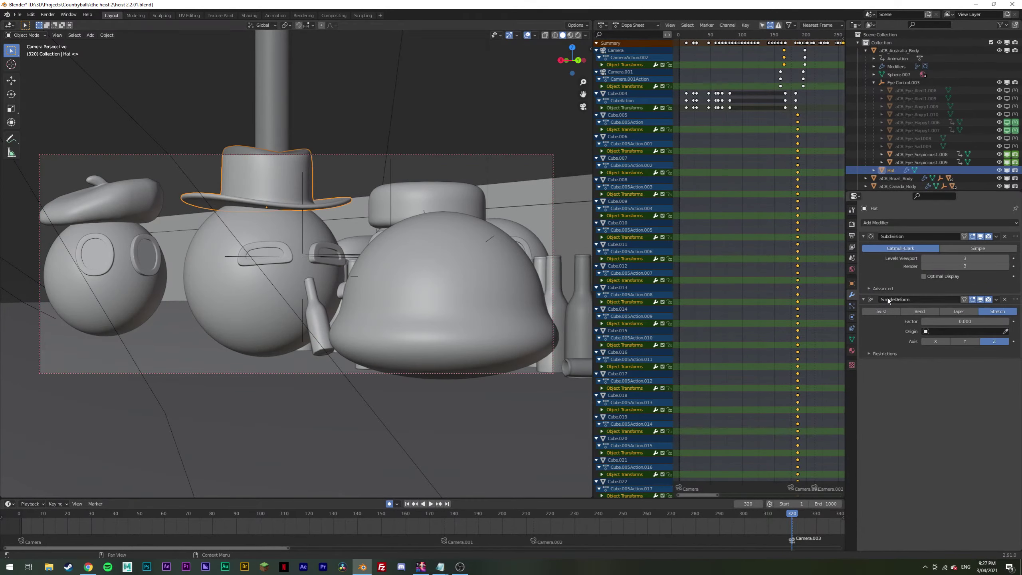
{"action": "mouse_move", "coordinate": [951, 321]}
{"action": "left_mouse_down"}
{"action": "mouse_move", "coordinate": [941, 322]}
{"action": "mouse_move", "coordinate": [957, 321]}
{"action": "left_mouse_up"}
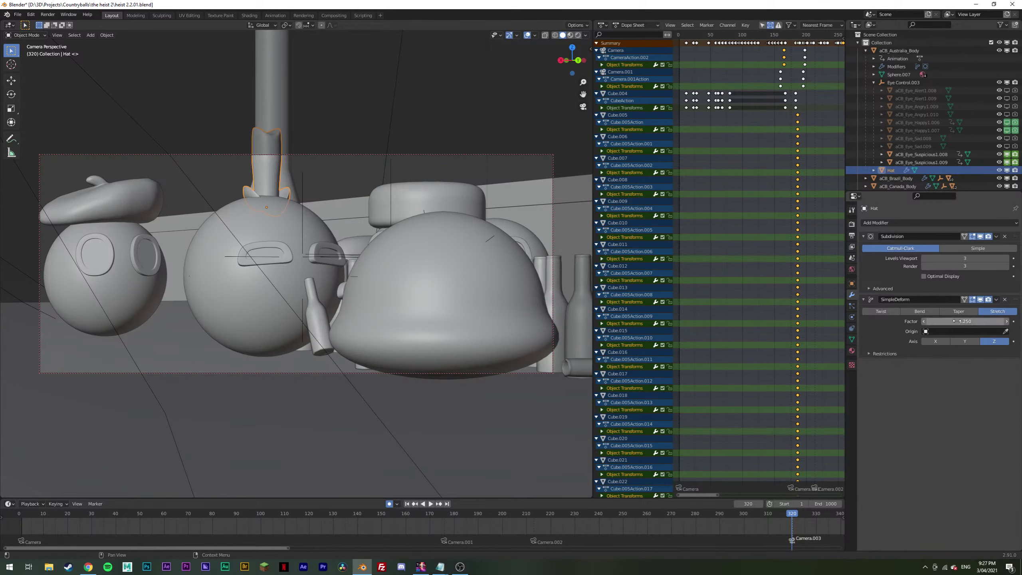
{"action": "left_click", "coordinate": [1005, 299]}
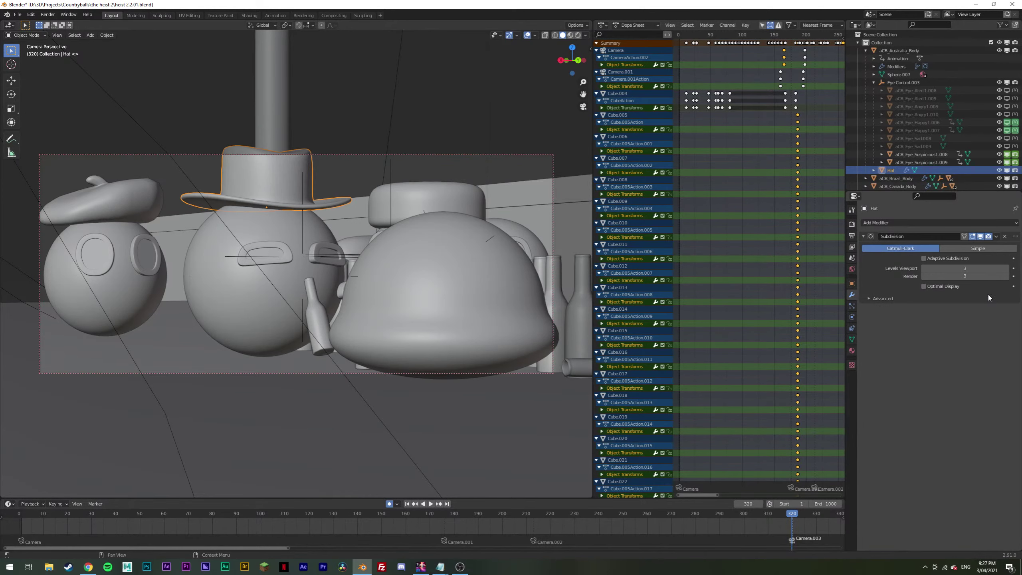
Step: Keyframe the hat's location on frame 320 and lower its Z location to about 1.53 m on frame 325
{"action": "left_click", "coordinate": [852, 282]}
{"action": "key", "text": "i"}
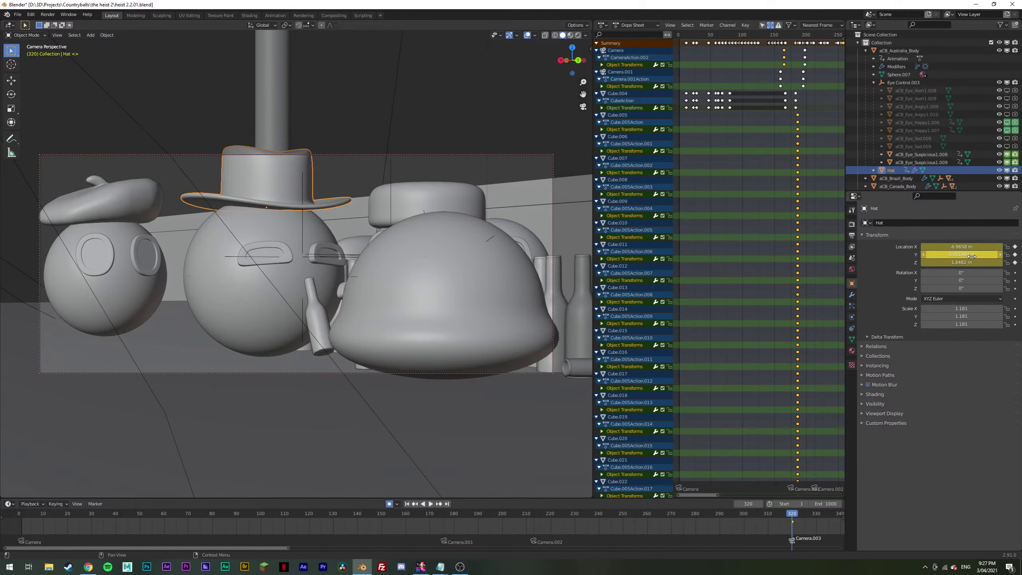
{"action": "key", "text": "KP_0"}
{"action": "key", "text": "KP_7"}
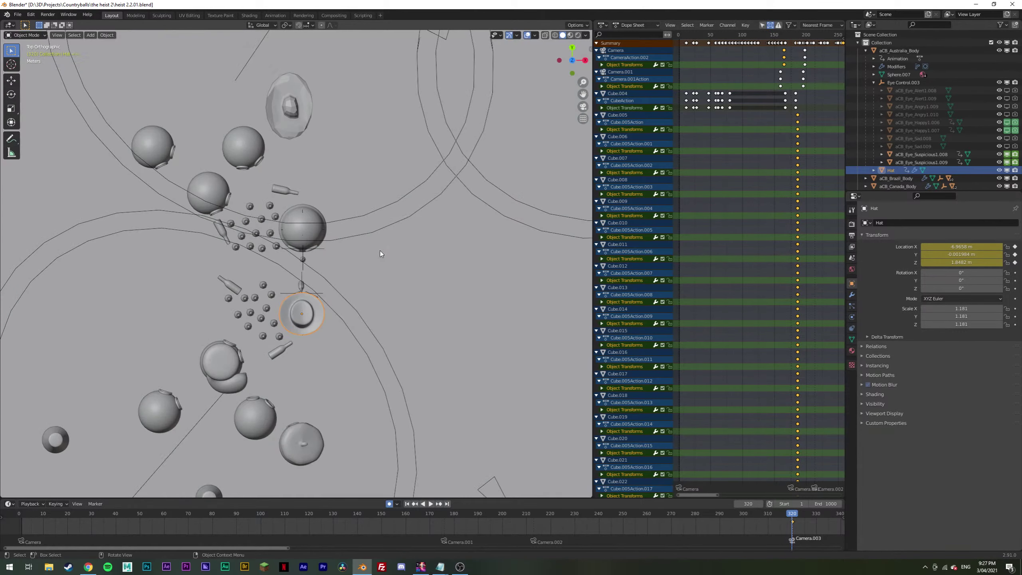
{"action": "scroll", "coordinate": [339, 312], "scroll_direction": "up", "scroll_amount": 5}
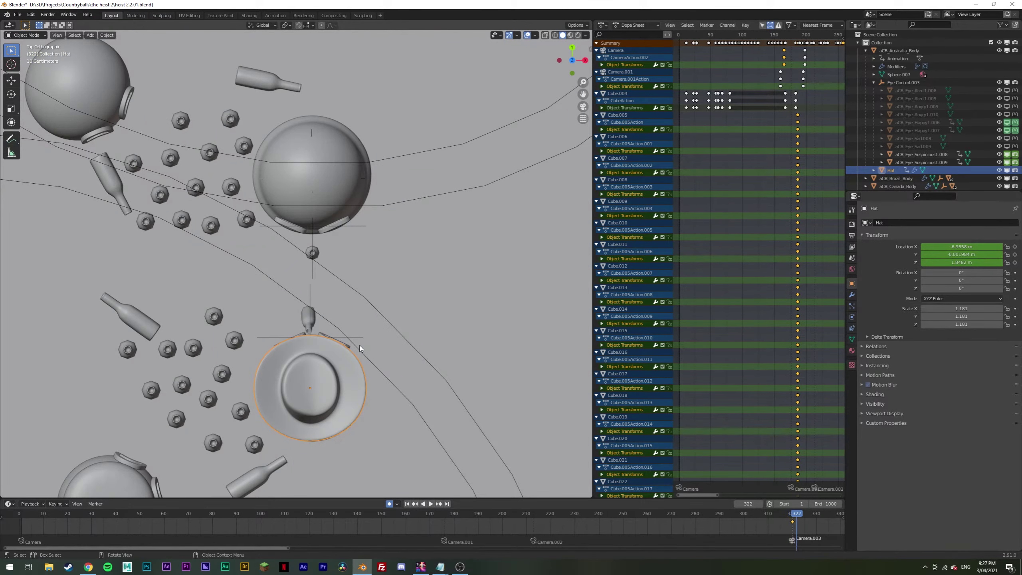
{"action": "middle_click_drag", "start_coordinate": [389, 379], "coordinate": [372, 322]}
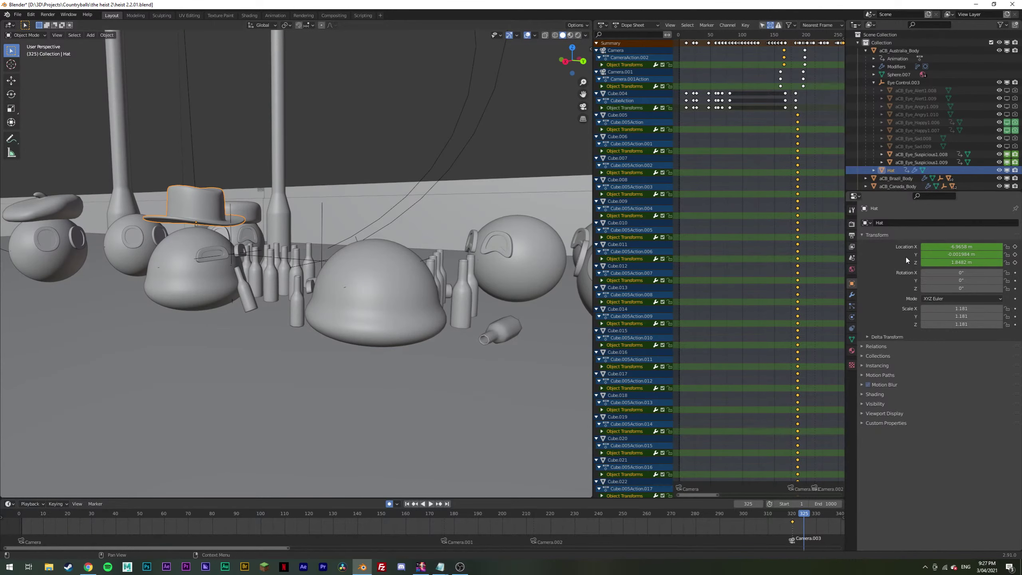
{"action": "left_click_drag", "start_coordinate": [961, 262], "coordinate": [941, 262]}
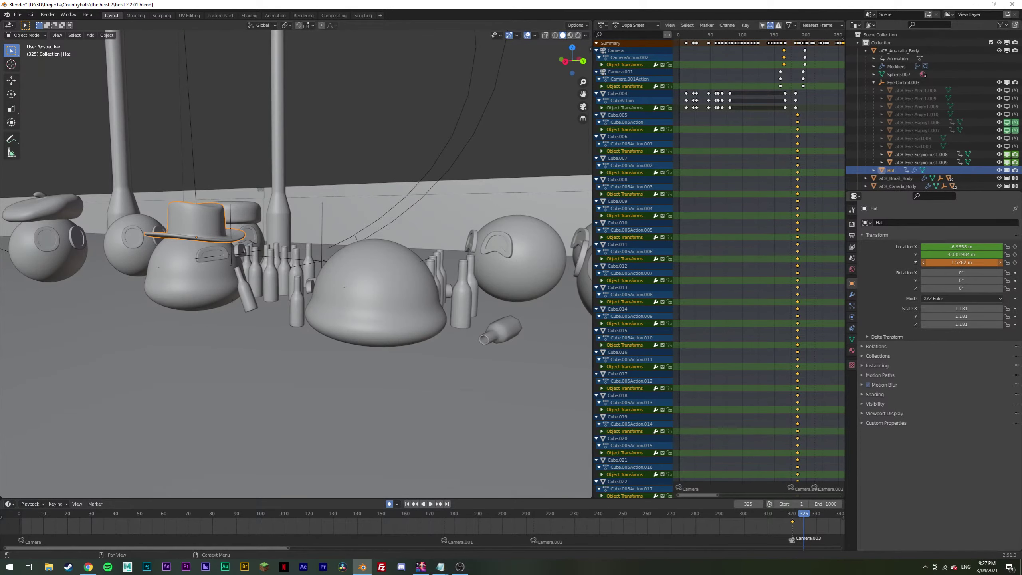
Step: Keyframe the hat's Z location on frames 330, 335 and 340 to follow the Australia ball's stretch and squash
{"action": "key", "text": "Right"}
{"action": "key", "text": "Right"}
{"action": "mouse_move", "coordinate": [950, 262]}
{"action": "left_mouse_down"}
{"action": "mouse_move", "coordinate": [980, 262]}
{"action": "mouse_move", "coordinate": [939, 262]}
{"action": "mouse_move", "coordinate": [954, 265]}
{"action": "left_mouse_up"}
{"action": "key", "text": "i"}
{"action": "key", "text": "Right"}
{"action": "key", "text": "Right"}
{"action": "key", "text": "Right"}
{"action": "key", "text": "Right"}
{"action": "key", "text": "Right"}
{"action": "key", "text": "i"}
{"action": "key", "text": "Right"}
{"action": "key", "text": "i"}
{"action": "middle_click_drag", "start_coordinate": [339, 242], "coordinate": [351, 278]}
{"action": "left_click_drag", "start_coordinate": [932, 262], "coordinate": [943, 262]}
Step: Step back through the hat's bounce and readjust its Z location on frame 330
{"action": "key", "text": "Left"}
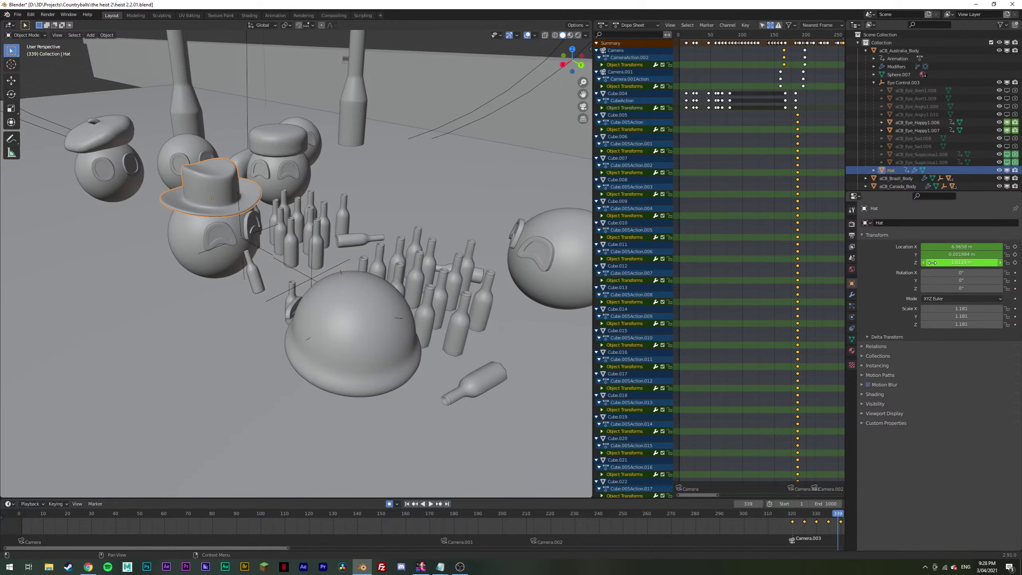
{"action": "key", "text": "Left"}
{"action": "key", "text": "Left"}
{"action": "key", "text": "Left"}
{"action": "key", "text": "Left"}
{"action": "key", "text": "Left"}
{"action": "key", "text": "Left"}
{"action": "key", "text": "Left"}
{"action": "key", "text": "Left"}
{"action": "key", "text": "Left"}
{"action": "key", "text": "Left"}
{"action": "key", "text": "Left"}
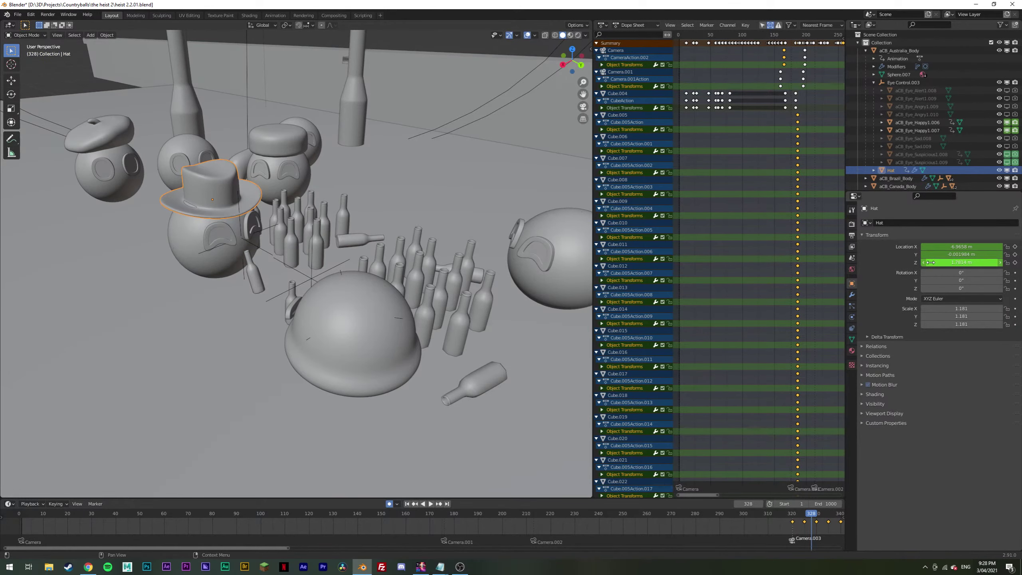
{"action": "key", "text": "Right"}
{"action": "key", "text": "Right"}
{"action": "left_click_drag", "start_coordinate": [932, 262], "coordinate": [936, 262]}
Step: Review the hat's motion back to frame 319, and play the bounce through the camera before returning to frame 320
{"action": "key", "text": "Left"}
{"action": "key", "text": "Left"}
{"action": "key", "text": "Left"}
{"action": "key", "text": "Left"}
{"action": "key", "text": "Left"}
{"action": "key", "text": "Left"}
{"action": "key", "text": "Left"}
{"action": "key", "text": "Left"}
{"action": "key", "text": "Left"}
{"action": "key", "text": "Left"}
{"action": "key", "text": "Left"}
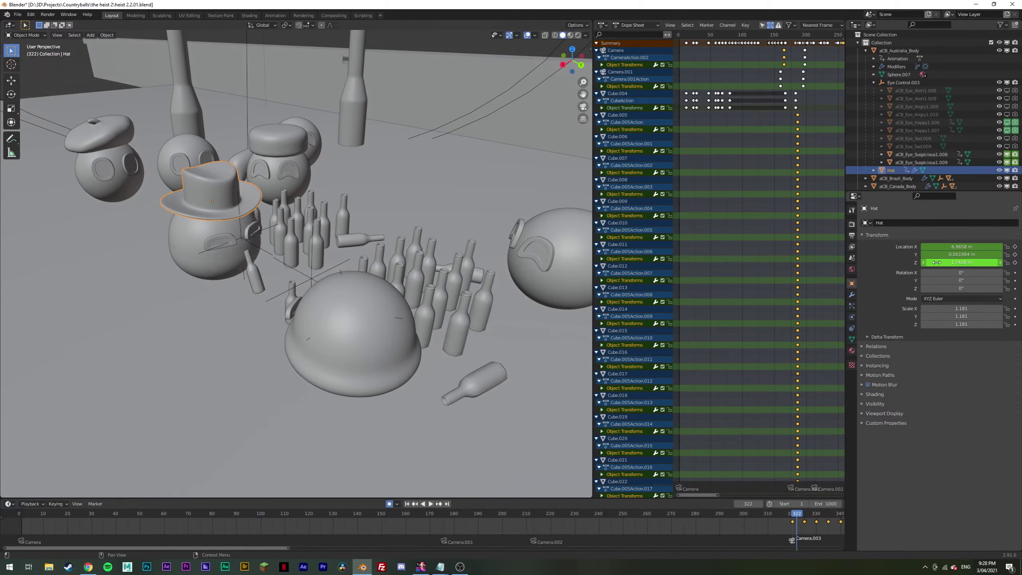
{"action": "middle_click_drag", "start_coordinate": [225, 192], "coordinate": [205, 176]}
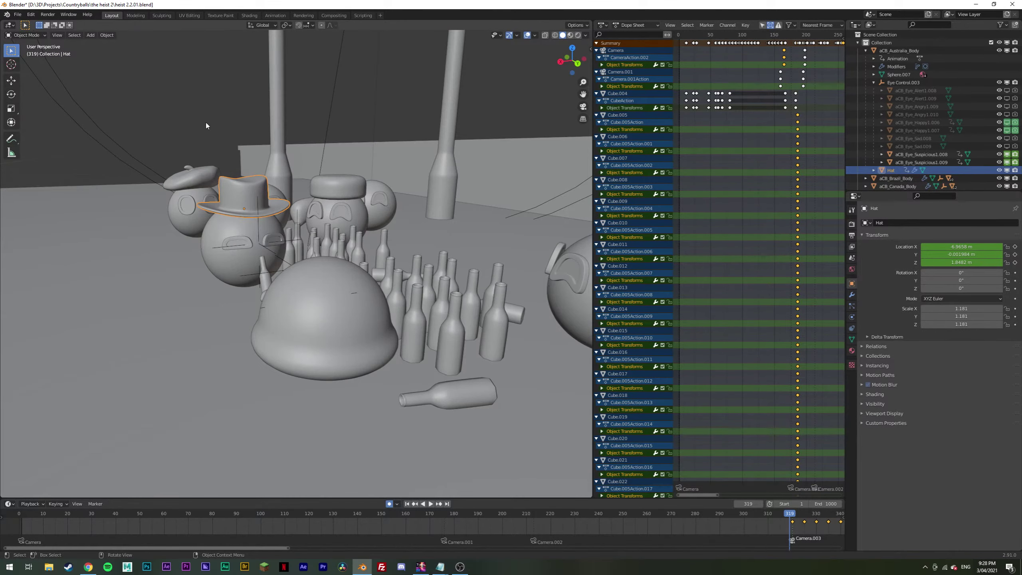
{"action": "left_click", "coordinate": [206, 122]}
{"action": "key", "text": "KP_0"}
{"action": "key", "text": "space"}
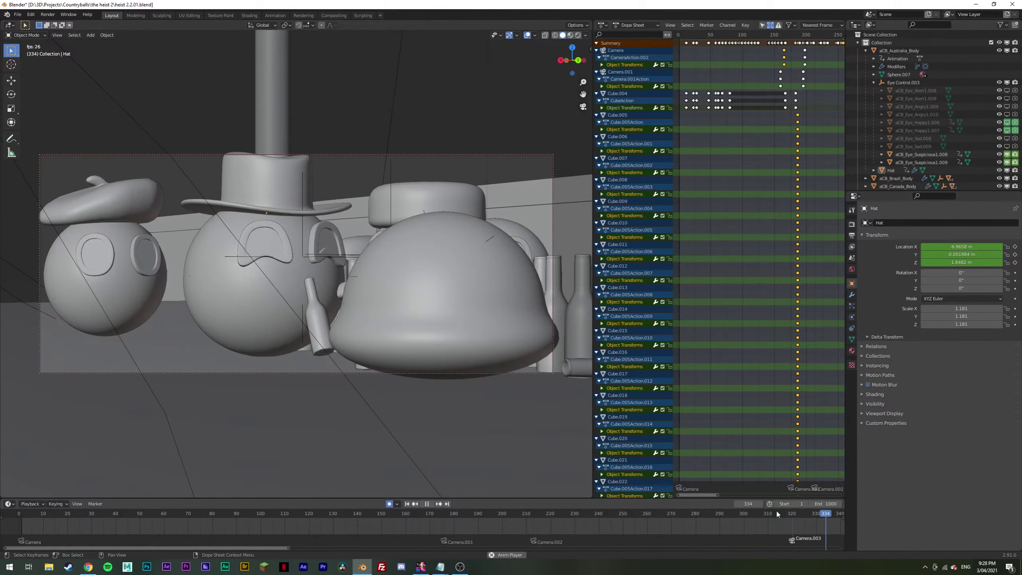
{"action": "key", "text": "Escape"}
{"action": "left_click_drag", "start_coordinate": [775, 511], "coordinate": [791, 515]}
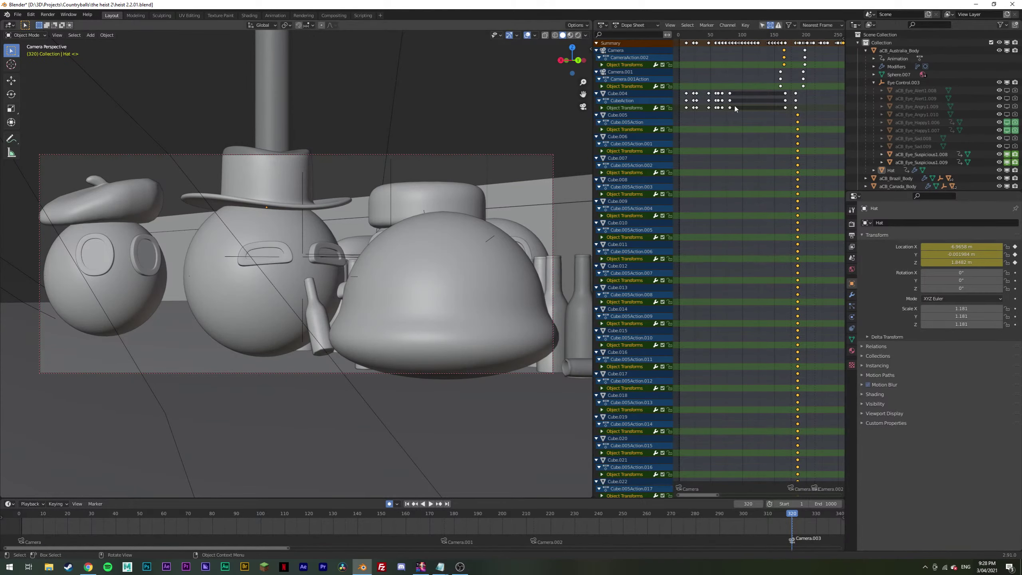
Step: Keyframe Eye Control.003's rotation on frame 321 and key a changed Y rotation on frame 326 that tilts Australia's eyes downward
{"action": "left_click", "coordinate": [906, 82]}
{"action": "key", "text": "Right"}
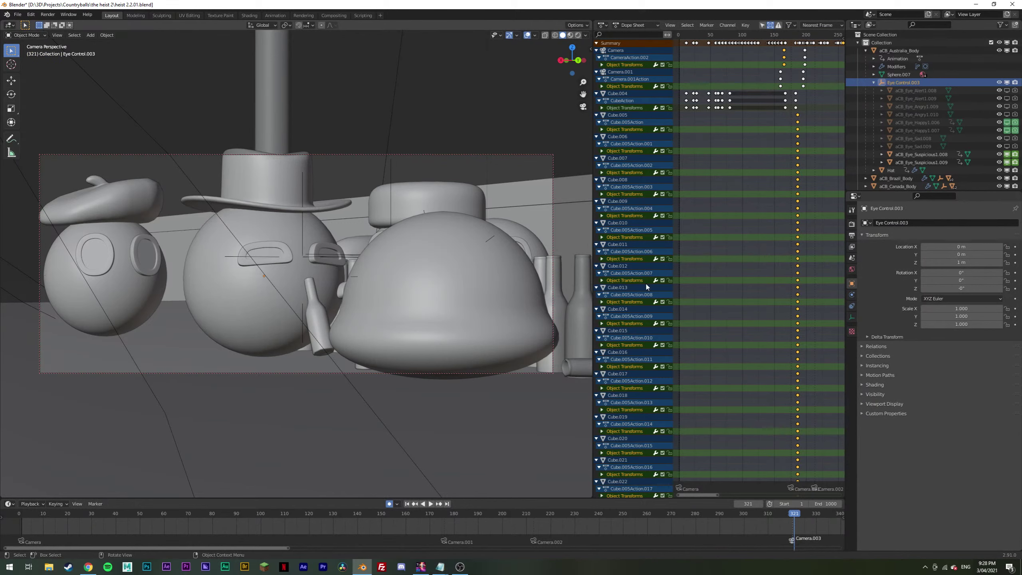
{"action": "key", "text": "i"}
{"action": "key", "text": "Right"}
{"action": "key", "text": "Right"}
{"action": "key", "text": "Right"}
{"action": "key", "text": "Right"}
{"action": "key", "text": "Right"}
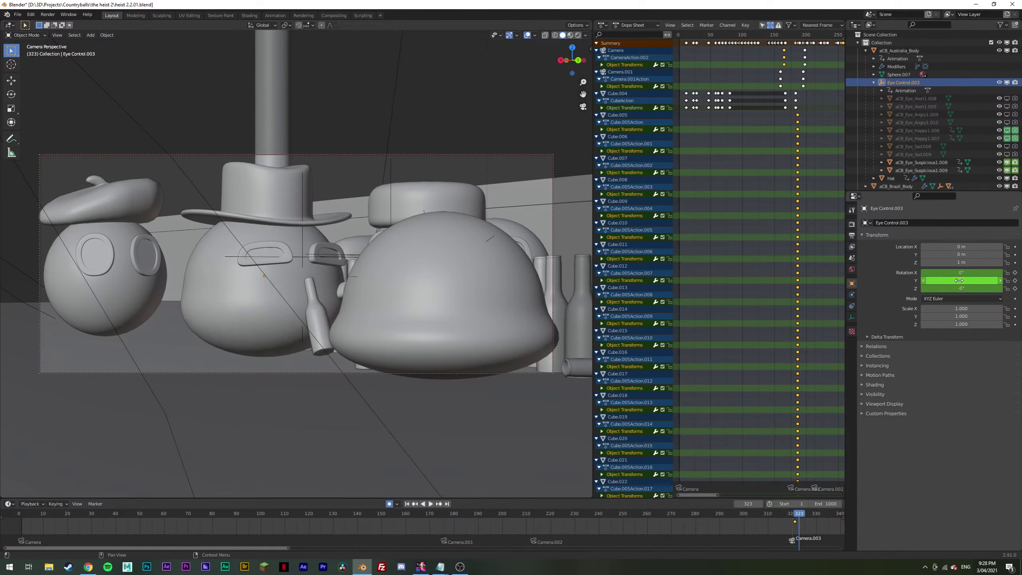
{"action": "scroll", "coordinate": [959, 280], "scroll_direction": "up", "scroll_amount": 1, "text": "ctrl"}
{"action": "key", "text": "Right"}
{"action": "key", "text": "Right"}
{"action": "key", "text": "Right"}
{"action": "key", "text": "Right"}
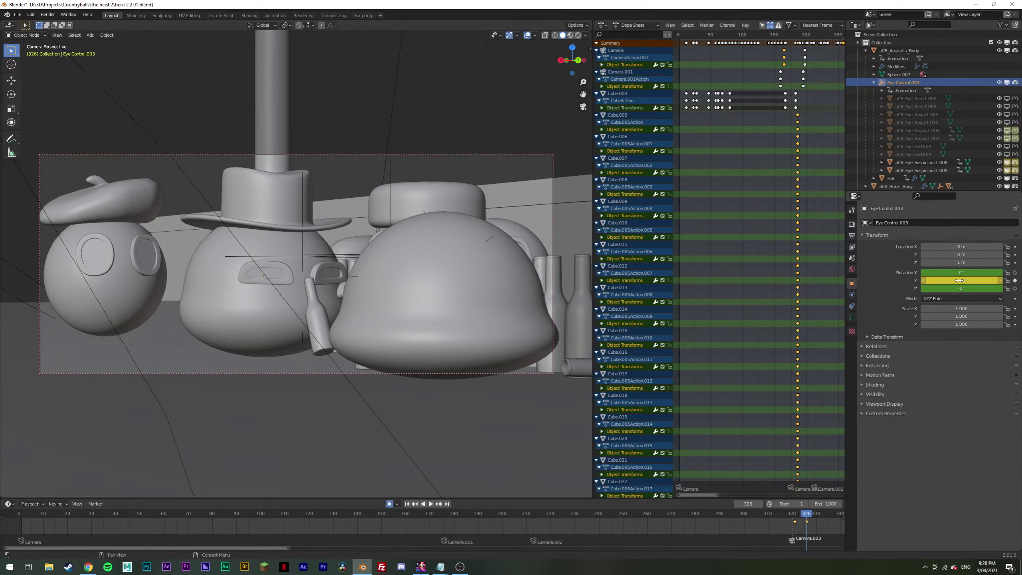
Step: Keyframe changed Y rotations for Eye Control.003 on frames 331 and 336, using 4.8° on frame 336
{"action": "key", "text": "Right"}
{"action": "scroll", "coordinate": [959, 281], "scroll_direction": "up", "scroll_amount": 1, "text": "ctrl"}
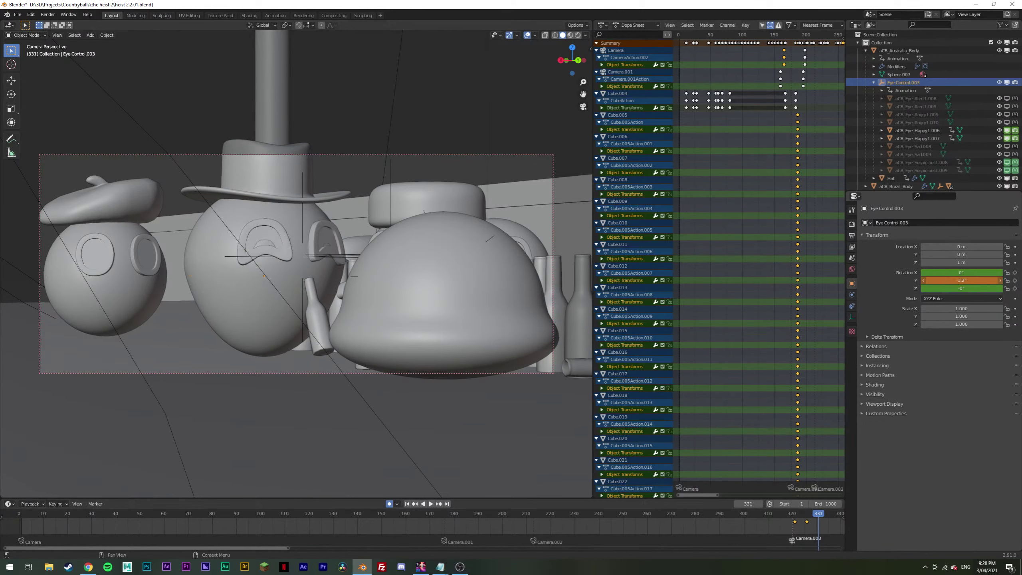
{"action": "key", "text": "Right"}
{"action": "key", "text": "Right"}
{"action": "key", "text": "Right"}
{"action": "key", "text": "Right"}
{"action": "key", "text": "Right"}
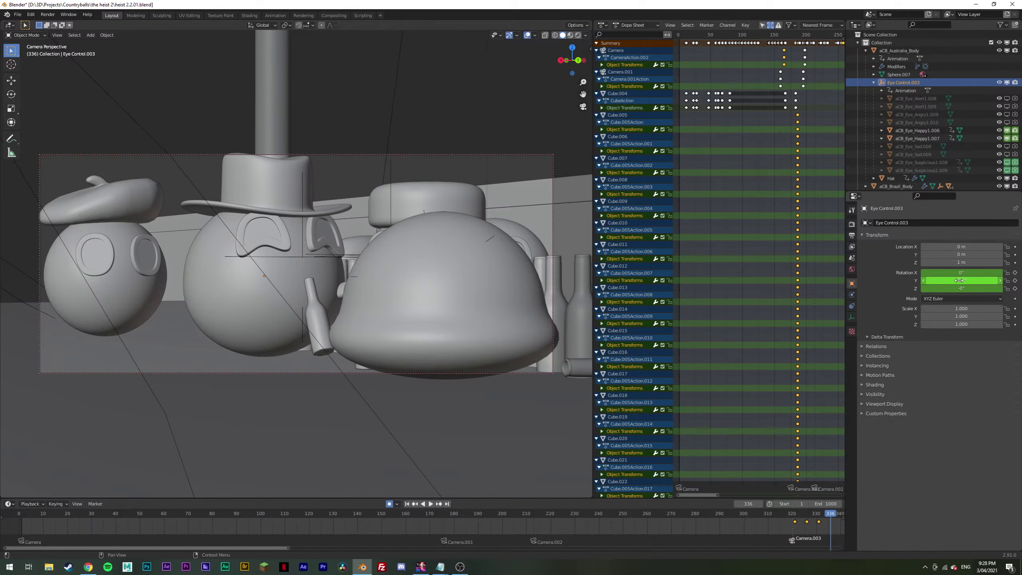
{"action": "scroll", "coordinate": [959, 281], "scroll_direction": "up", "scroll_amount": 1, "text": "ctrl"}
Step: Keyframe Eye Control.003's Y rotation on frame 341 and play back the eye movement
{"action": "key", "text": "Right"}
{"action": "key", "text": "Right"}
{"action": "key", "text": "Right"}
{"action": "key", "text": "Right"}
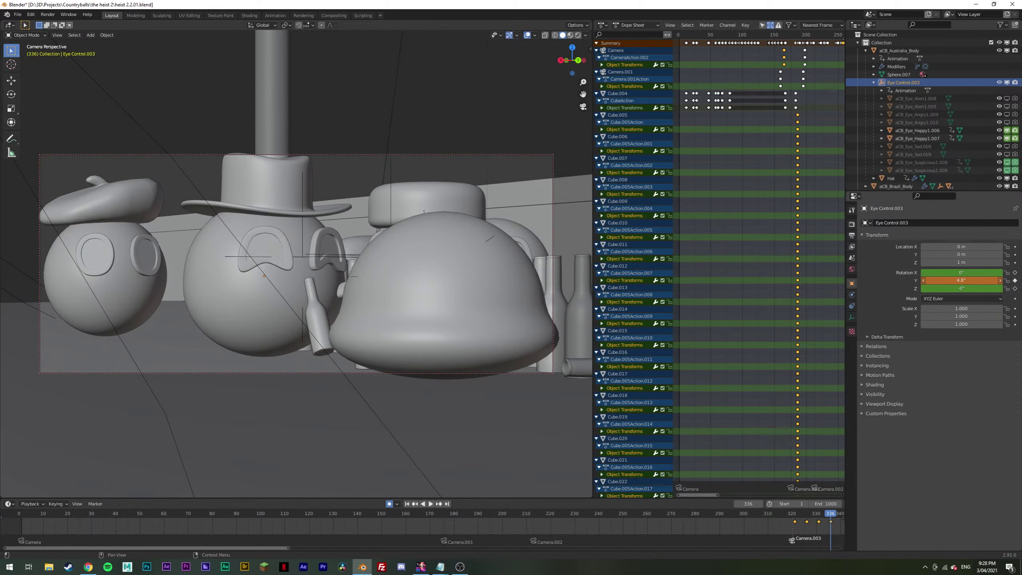
{"action": "key", "text": "space"}
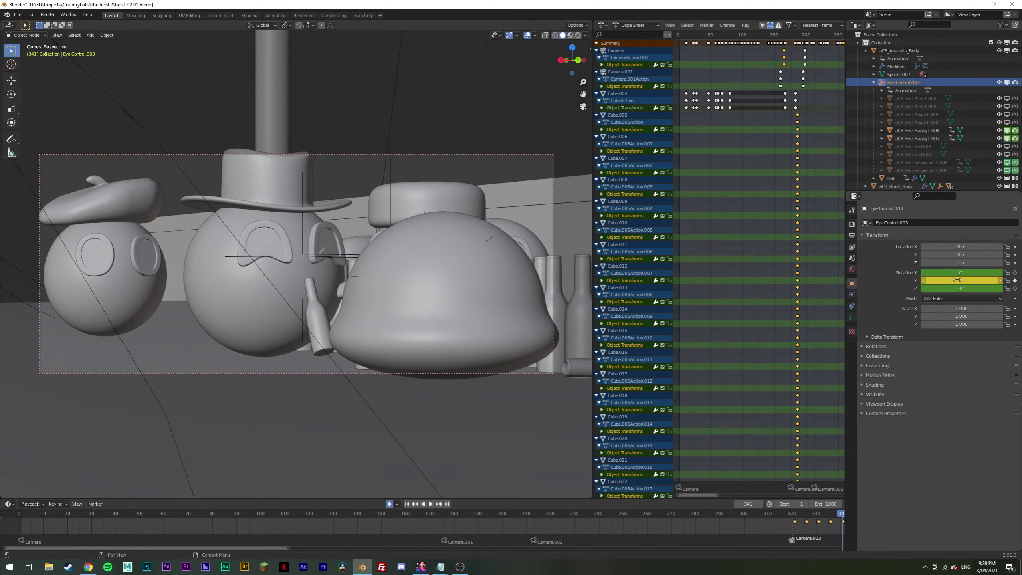
{"action": "left_click", "coordinate": [820, 514]}
{"action": "key", "text": "space"}
Step: Keyframe Eye Control.003's location on frames 326 and 336, on either side of the stretch
{"action": "left_click", "coordinate": [806, 513]}
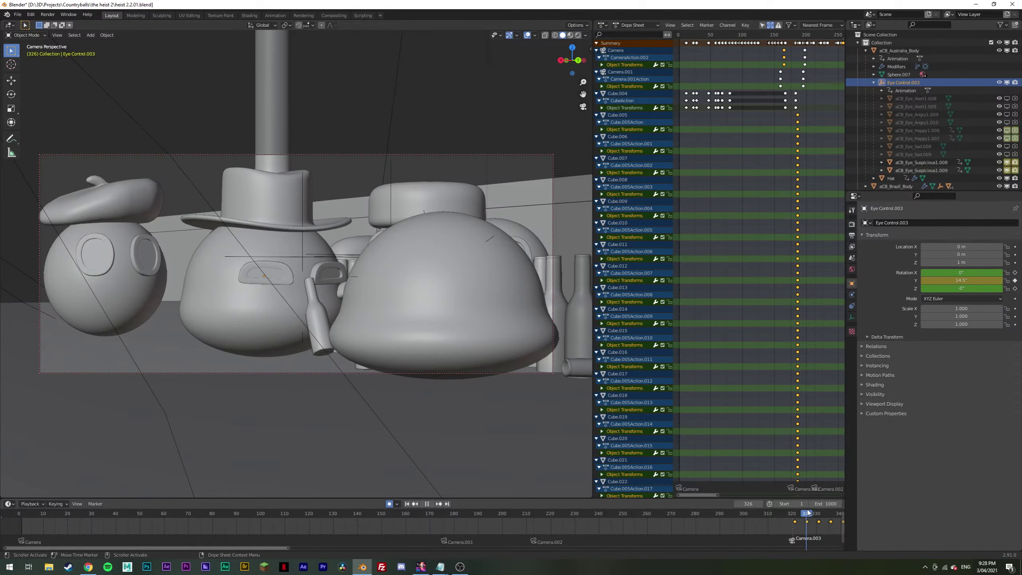
{"action": "key", "text": "i"}
{"action": "key", "text": "space"}
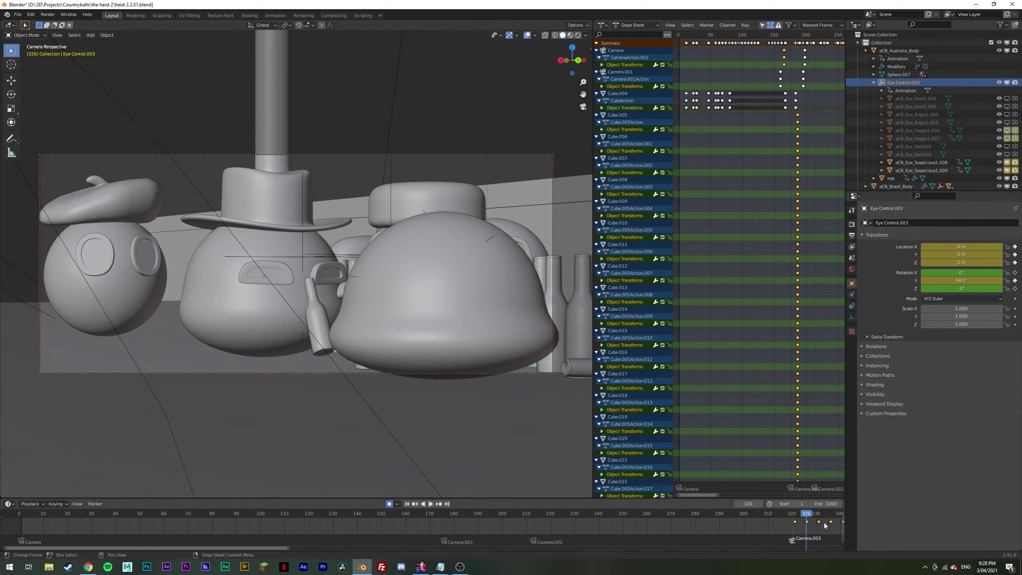
{"action": "key", "text": "space"}
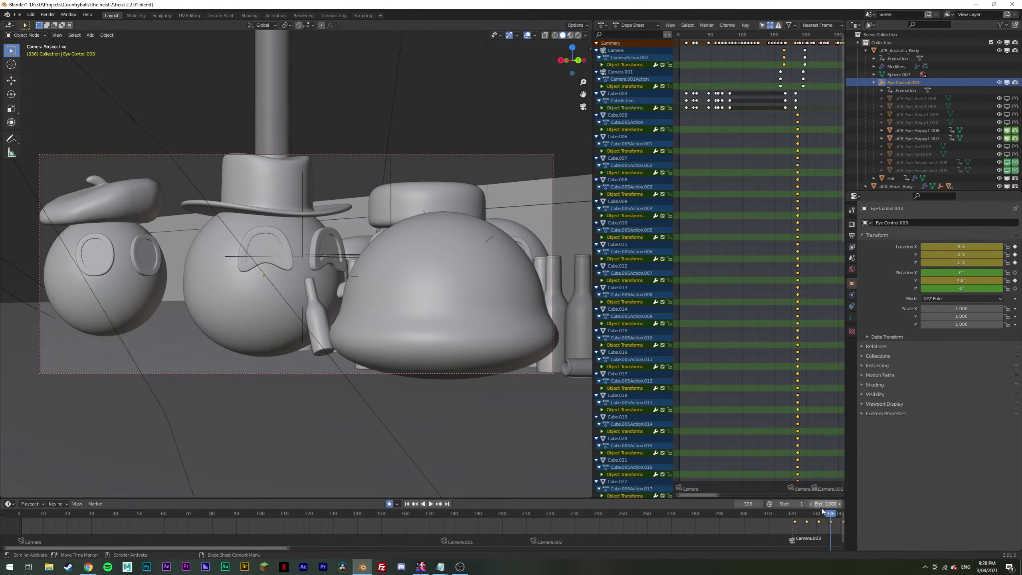
Step: On frame 331, keyframe Eye Control.003's Z location at 1.06 m and its X location at 0.02 m
{"action": "key", "text": "Down"}
{"action": "left_click_drag", "start_coordinate": [960, 263], "coordinate": [969, 263]}
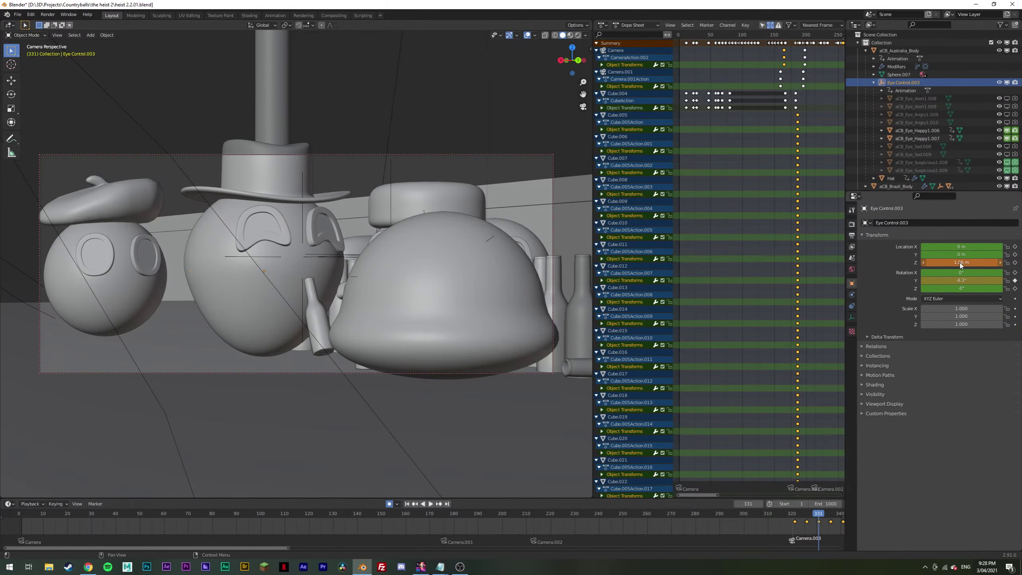
{"action": "left_click", "coordinate": [812, 514]}
{"action": "key", "text": "Right"}
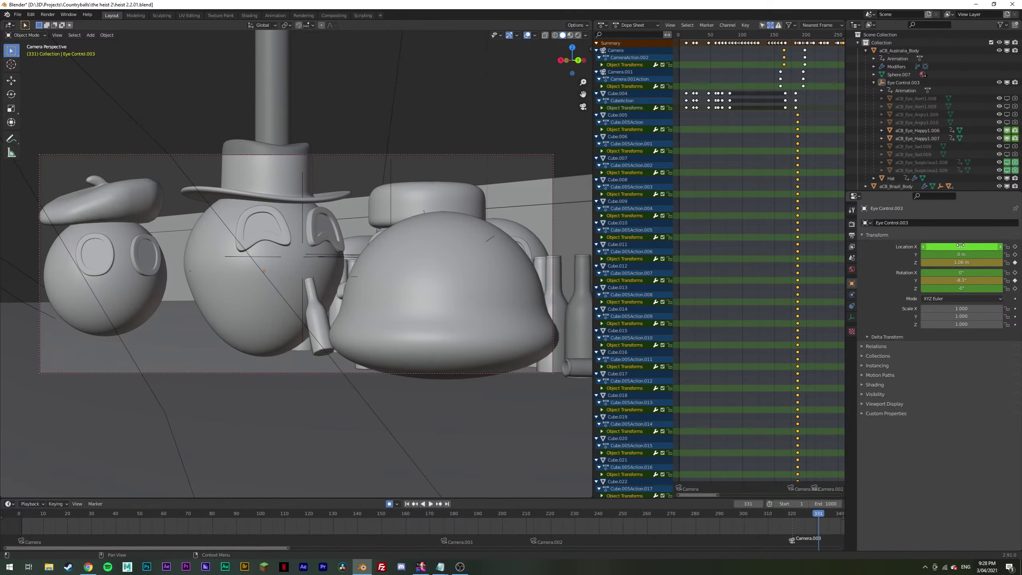
{"action": "left_click", "coordinate": [931, 247]}
{"action": "left_click", "coordinate": [930, 254]}
{"action": "left_click", "coordinate": [926, 246]}
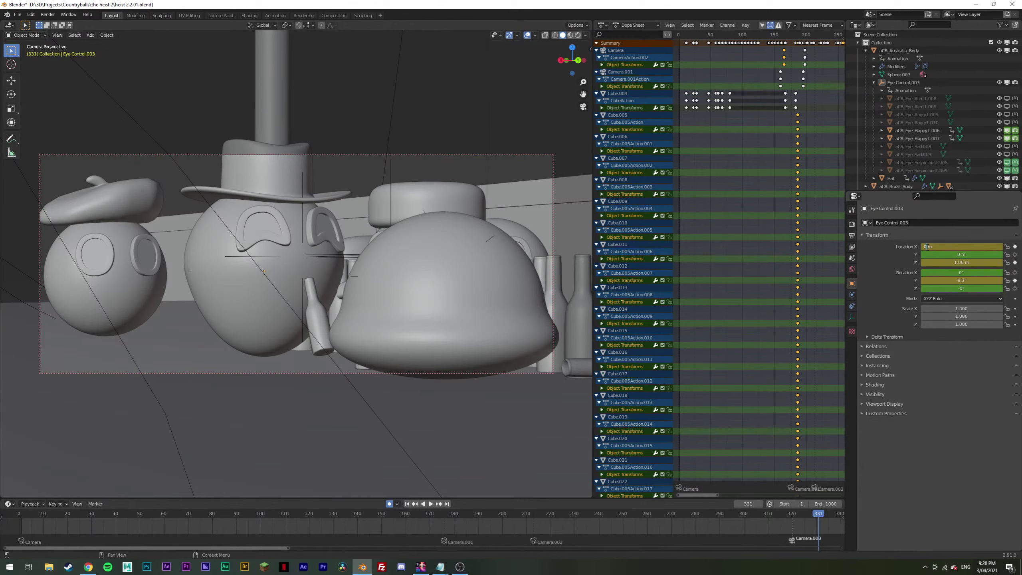
{"action": "key", "text": "Return"}
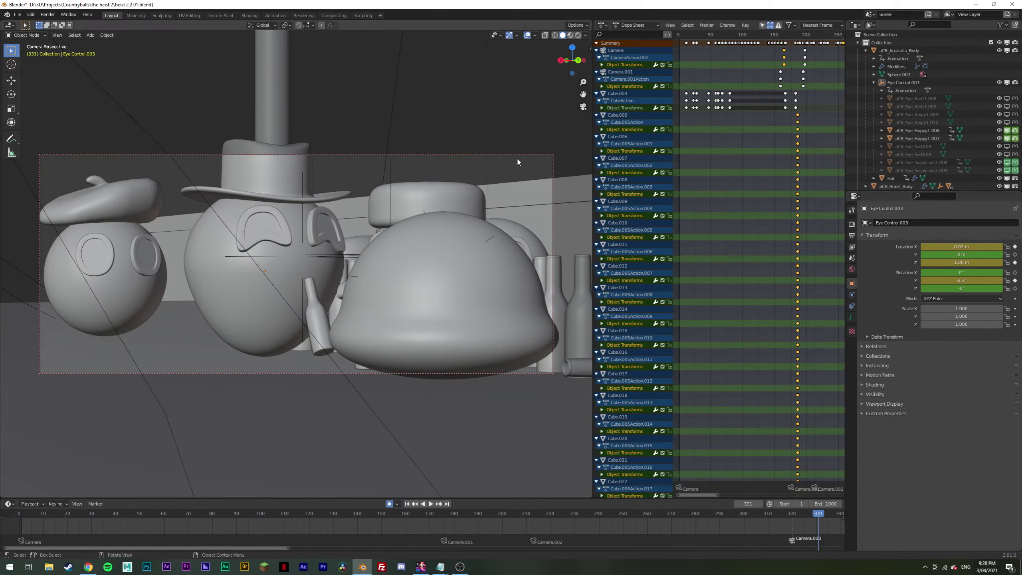
Step: Shift the Camera.003 marker slightly earlier to about frame 319 and replay the cut with the preview range enabled
{"action": "left_click", "coordinate": [391, 108]}
{"action": "left_click", "coordinate": [467, 146]}
{"action": "key", "text": "space"}
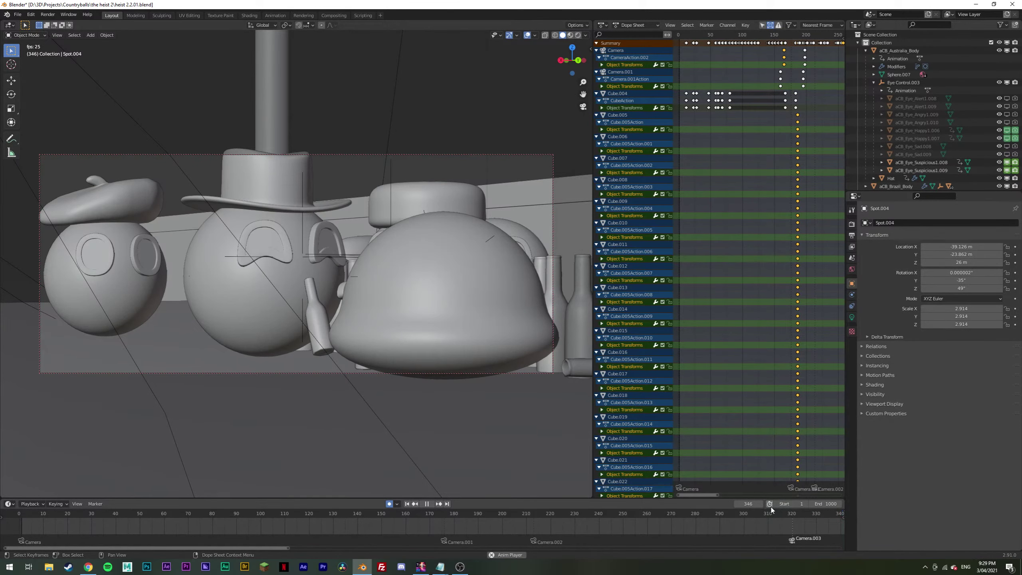
{"action": "key", "text": "space"}
{"action": "left_click", "coordinate": [755, 513]}
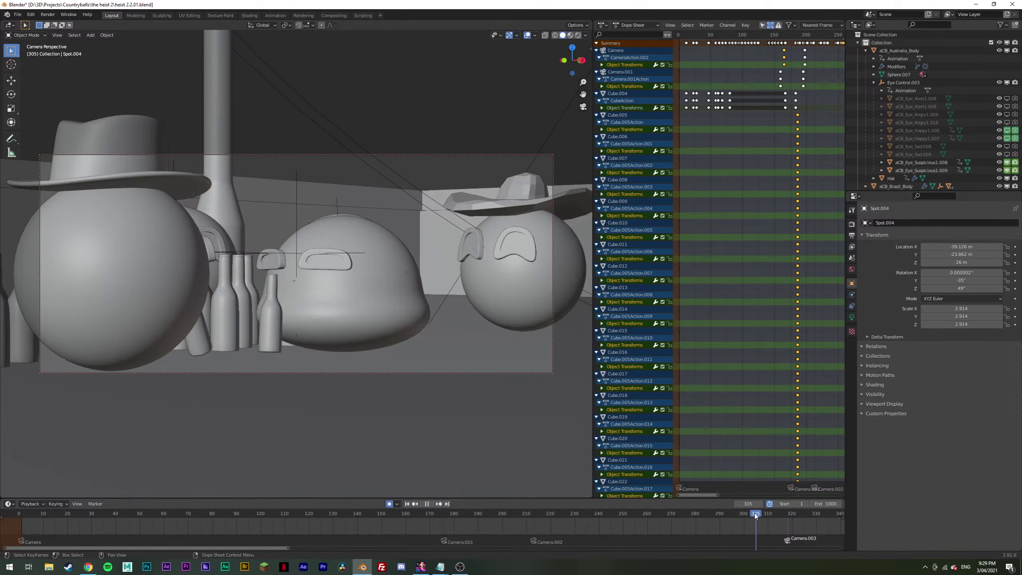
{"action": "key", "text": "space"}
{"action": "key", "text": "space"}
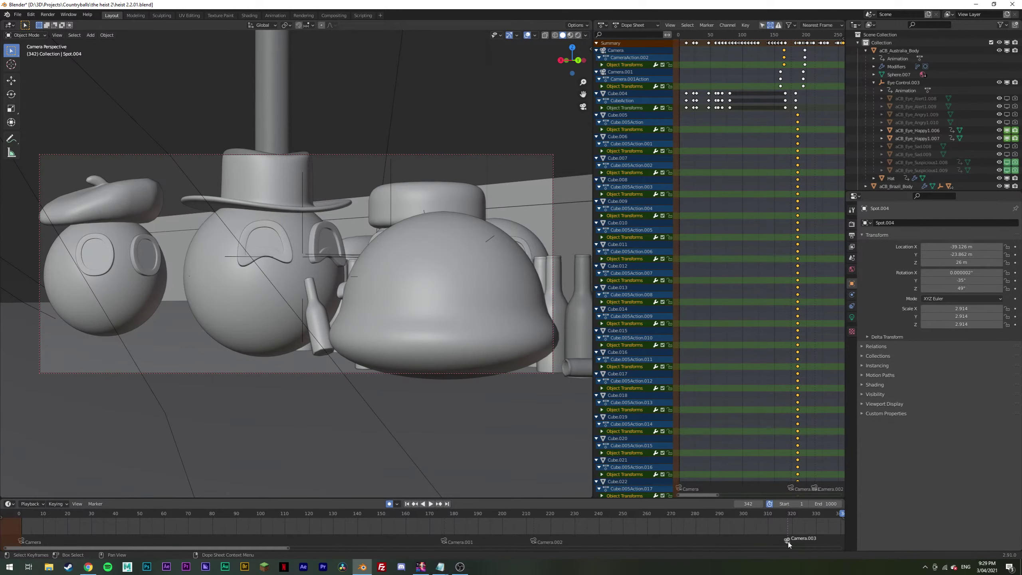
{"action": "left_click", "coordinate": [669, 513]}
{"action": "key", "text": "space"}
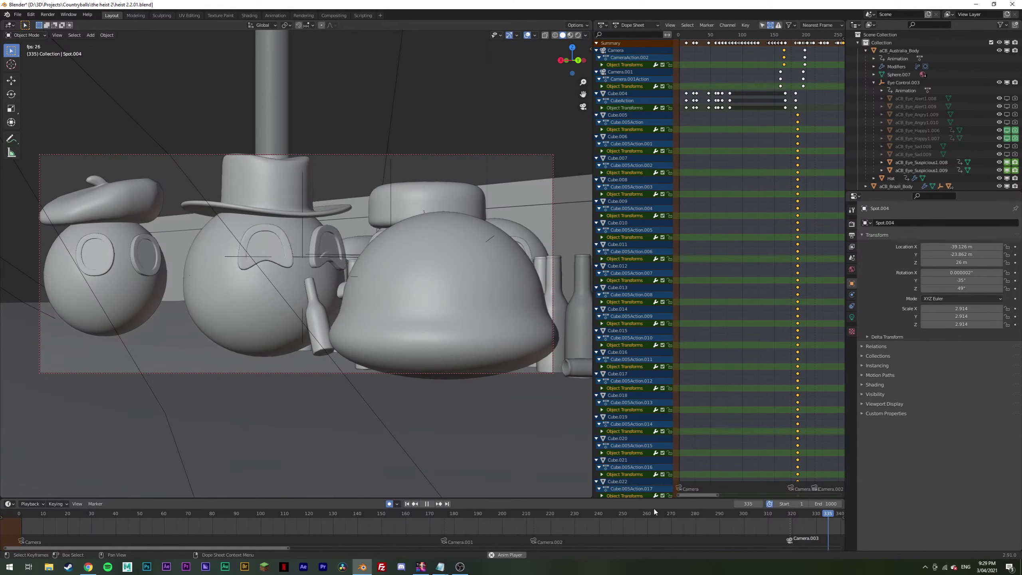
Step: Play back and scrub the Camera.003 shot between about frames 335 and 350
{"action": "key", "text": "space"}
{"action": "left_click_drag", "start_coordinate": [284, 548], "coordinate": [394, 547]}
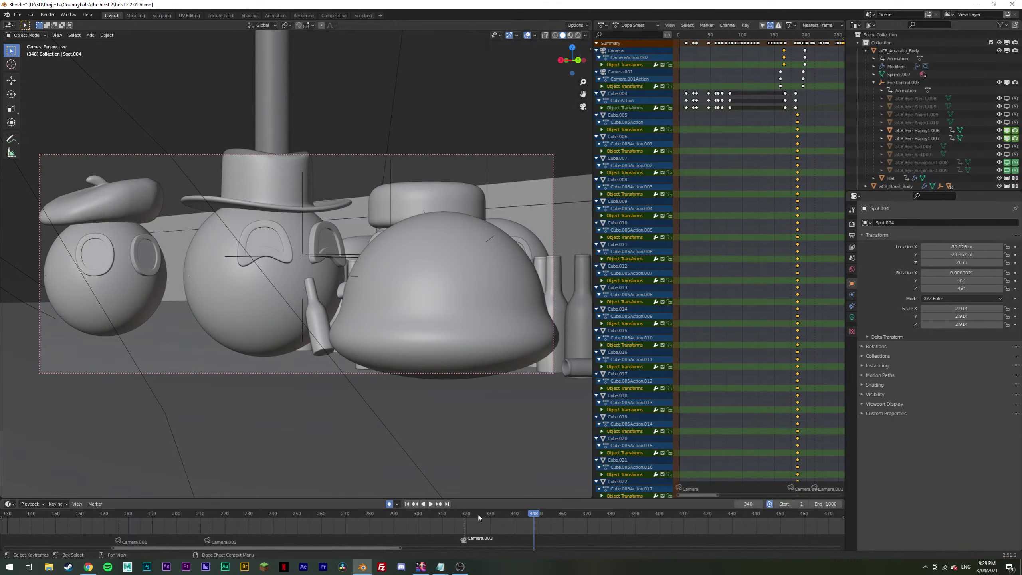
{"action": "left_click_drag", "start_coordinate": [477, 513], "coordinate": [429, 511]}
{"action": "key", "text": "space"}
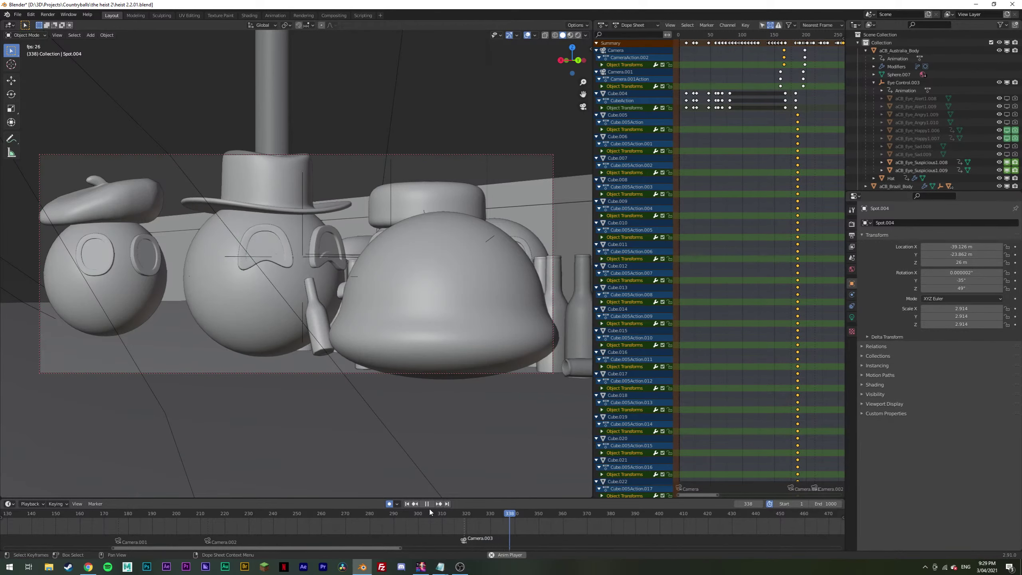
{"action": "key", "text": "space"}
{"action": "left_click_drag", "start_coordinate": [463, 517], "coordinate": [539, 515]}
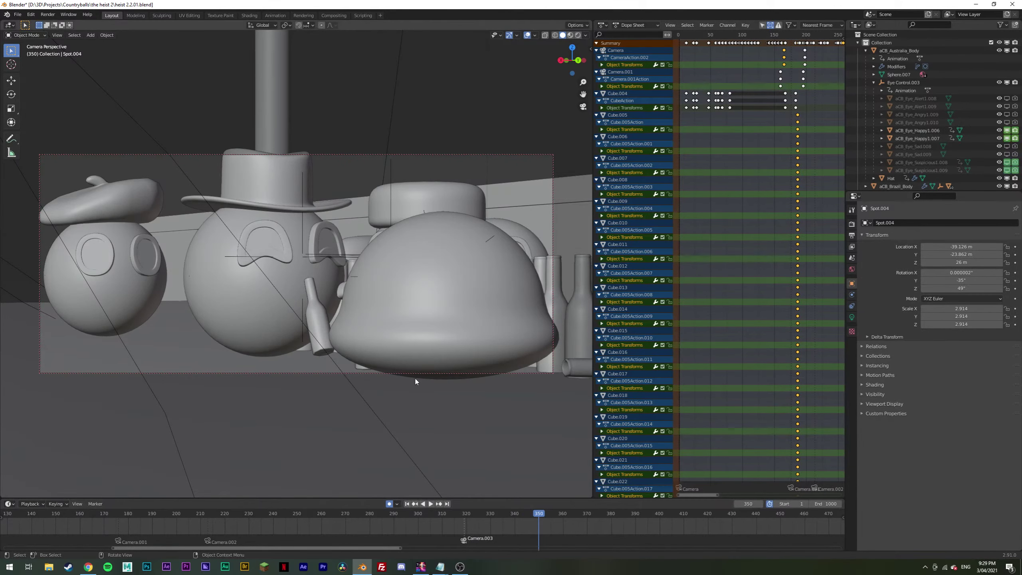
Step: Clear the location, rotation and scale keyframes of the leaning bottle beside the Australia character
{"action": "left_click", "coordinate": [313, 309]}
{"action": "key", "text": "space"}
{"action": "left_click", "coordinate": [471, 512]}
{"action": "mouse_move", "coordinate": [476, 512]}
{"action": "left_mouse_down"}
{"action": "mouse_move", "coordinate": [457, 512]}
{"action": "mouse_move", "coordinate": [466, 510]}
{"action": "left_mouse_up"}
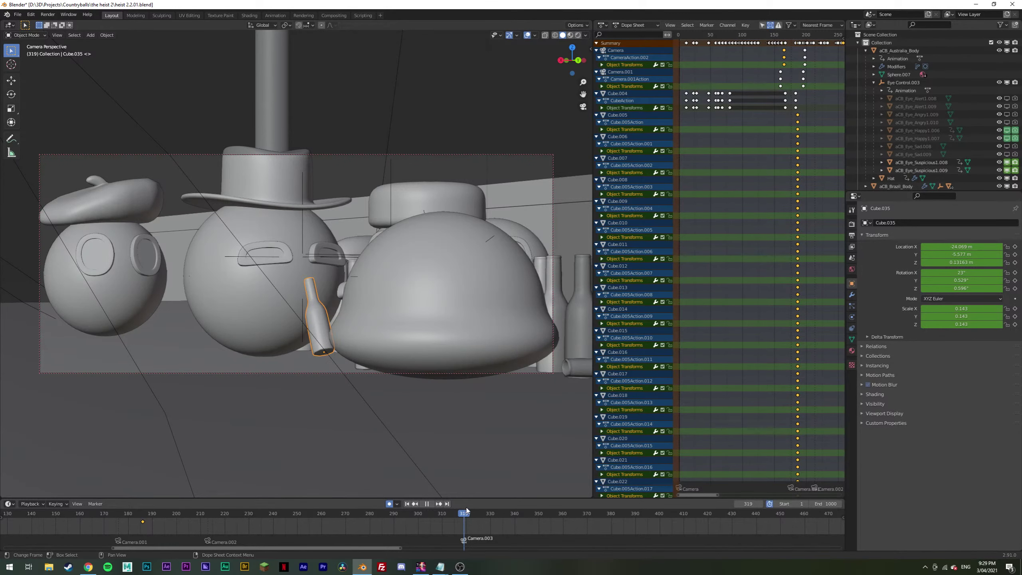
{"action": "key", "text": "space"}
{"action": "key", "text": "i"}
{"action": "right_click", "coordinate": [951, 254]}
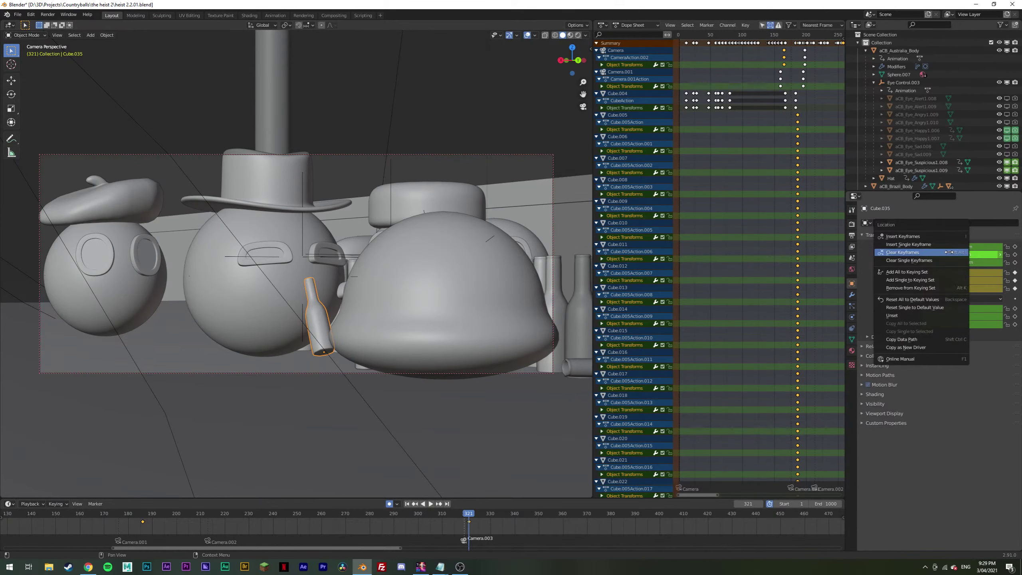
{"action": "left_click", "coordinate": [949, 252]}
{"action": "right_click", "coordinate": [950, 274]}
{"action": "left_click", "coordinate": [949, 270]}
{"action": "right_click", "coordinate": [942, 324]}
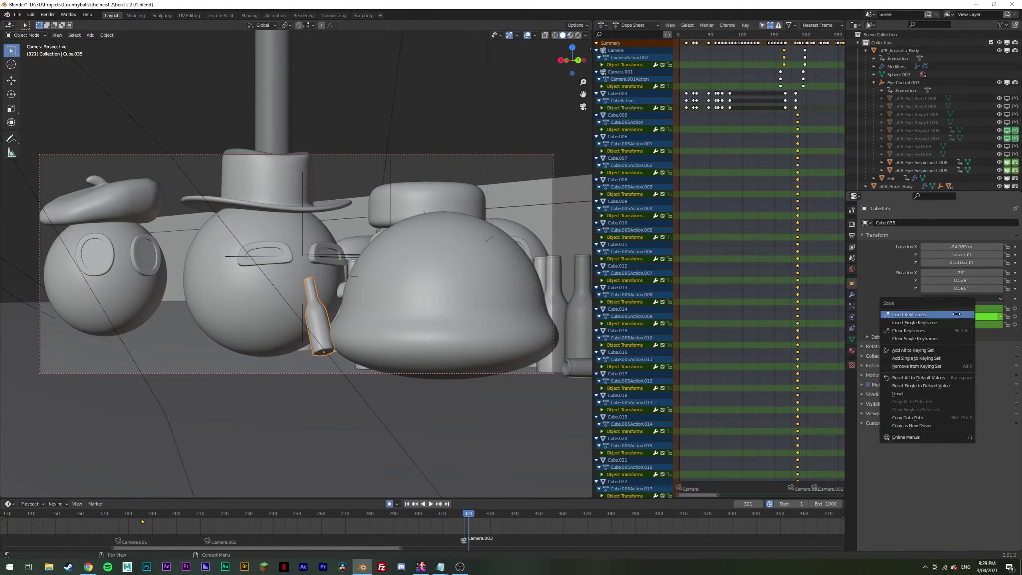
{"action": "left_click", "coordinate": [940, 331]}
Step: Keyframe the leaning bottle's rotation at frame 321 and advance to frame 326
{"action": "key", "text": "i"}
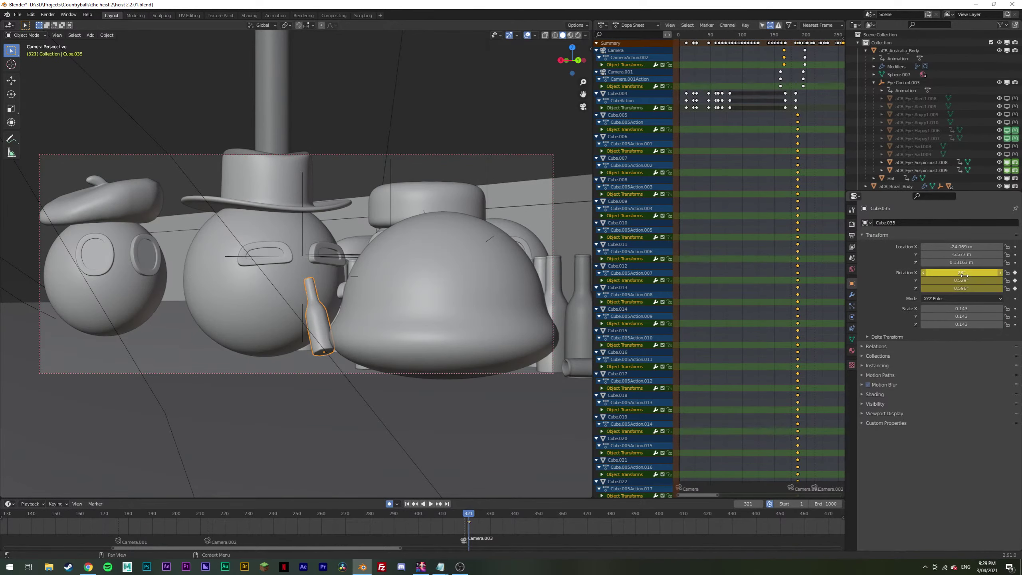
{"action": "key", "text": "Right"}
{"action": "key", "text": "Right"}
{"action": "key", "text": "Right"}
{"action": "key", "text": "Right"}
{"action": "key", "text": "Right"}
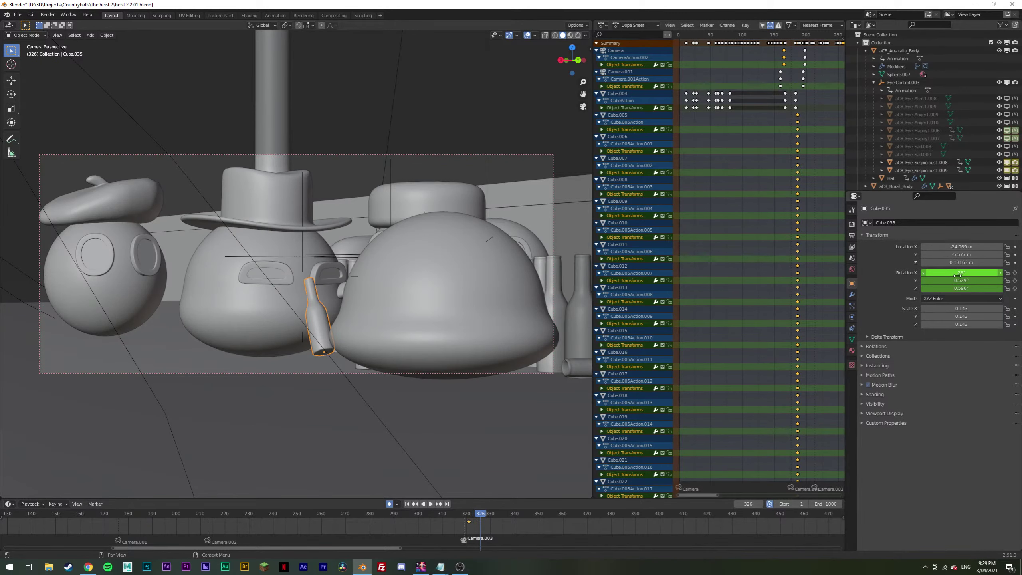
Step: Try out different rotation values for the bottle at frame 326
{"action": "left_click_drag", "start_coordinate": [954, 283], "coordinate": [981, 288]}
{"action": "key", "text": "ctrl+z"}
{"action": "key", "text": "ctrl+z"}
{"action": "middle_click_drag", "start_coordinate": [453, 302], "coordinate": [432, 288]}
{"action": "left_click_drag", "start_coordinate": [953, 280], "coordinate": [987, 274]}
{"action": "key", "text": "ctrl+z"}
{"action": "middle_click_drag", "start_coordinate": [469, 291], "coordinate": [317, 287]}
{"action": "key", "text": "ctrl+z"}
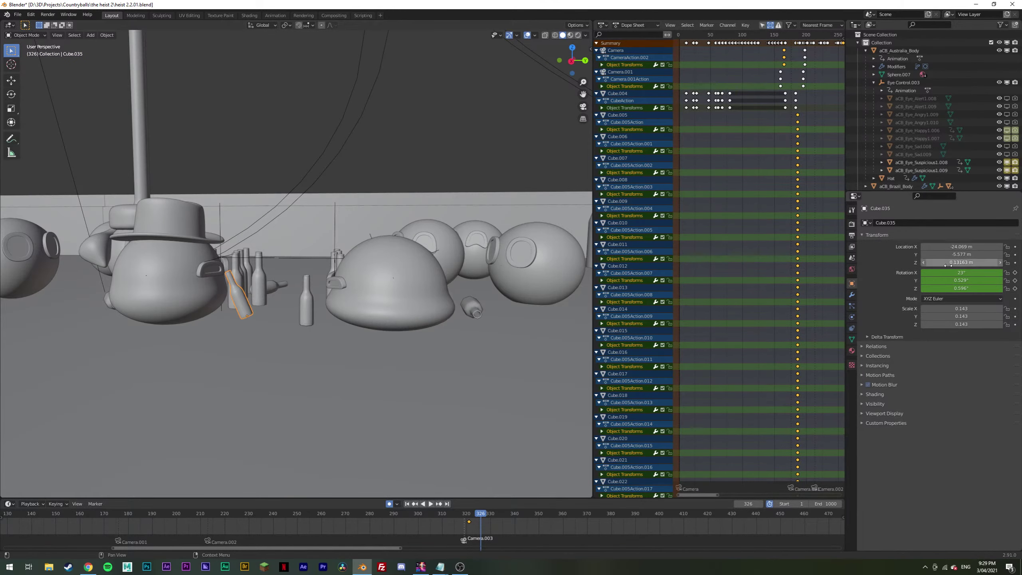
Step: Adjust the bottle's X rotation and keyframe its rotation at frames 326 and 331
{"action": "mouse_move", "coordinate": [962, 273]}
{"action": "left_mouse_down"}
{"action": "mouse_move", "coordinate": [952, 273]}
{"action": "mouse_move", "coordinate": [977, 273]}
{"action": "mouse_move", "coordinate": [953, 273]}
{"action": "left_mouse_up"}
{"action": "key", "text": "i"}
{"action": "key", "text": "Right"}
{"action": "key", "text": "Right"}
{"action": "key", "text": "Right"}
{"action": "key", "text": "Right"}
{"action": "key", "text": "Right"}
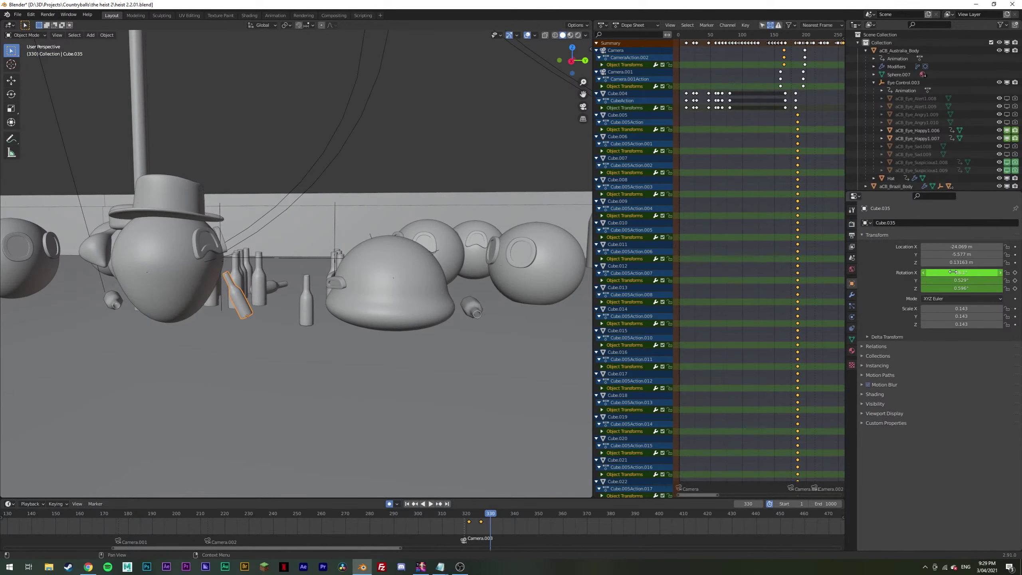
{"action": "left_click_drag", "start_coordinate": [958, 273], "coordinate": [956, 273]}
{"action": "key", "text": "i"}
Step: Keyframe the bottle's rotation at frames 336 and 341, ending at an X rotation of 18.3°
{"action": "key", "text": "Right"}
{"action": "key", "text": "Right"}
{"action": "key", "text": "Right"}
{"action": "key", "text": "Right"}
{"action": "key", "text": "Right"}
{"action": "key", "text": "i"}
{"action": "key", "text": "Right"}
{"action": "key", "text": "Right"}
{"action": "key", "text": "Right"}
{"action": "key", "text": "Right"}
{"action": "key", "text": "Right"}
{"action": "key", "text": "i"}
Step: Play back the bottle's rocking motion in the user view and through the camera
{"action": "left_click", "coordinate": [457, 514]}
{"action": "key", "text": "space"}
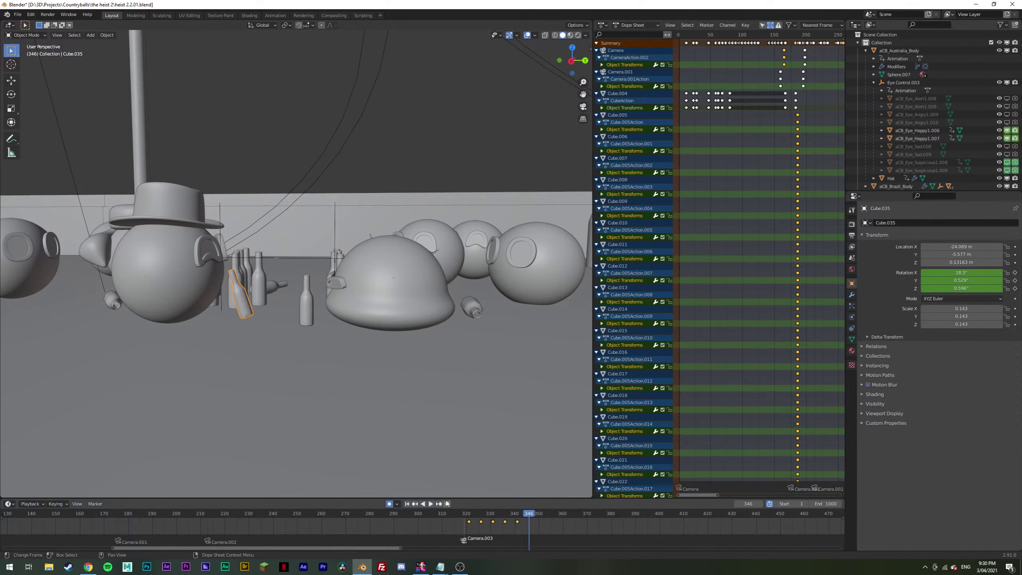
{"action": "key", "text": "Escape"}
{"action": "key", "text": "KP_0"}
{"action": "key", "text": "space"}
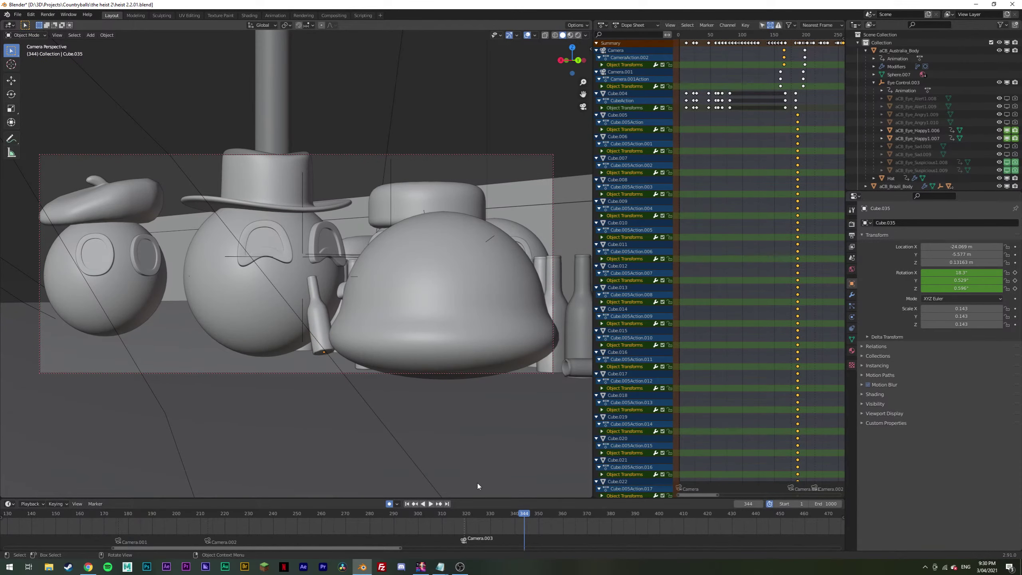
{"action": "left_click", "coordinate": [402, 518]}
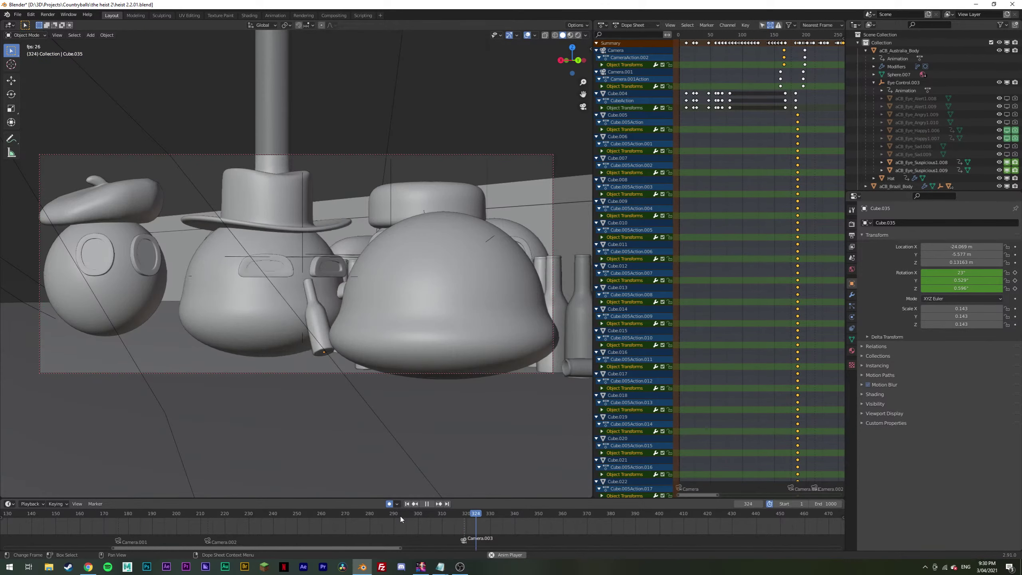
{"action": "key", "text": "space"}
Step: Inspect the modifiers of aCB_Australia_Body and play back its deformation in the shot
{"action": "left_click", "coordinate": [281, 281]}
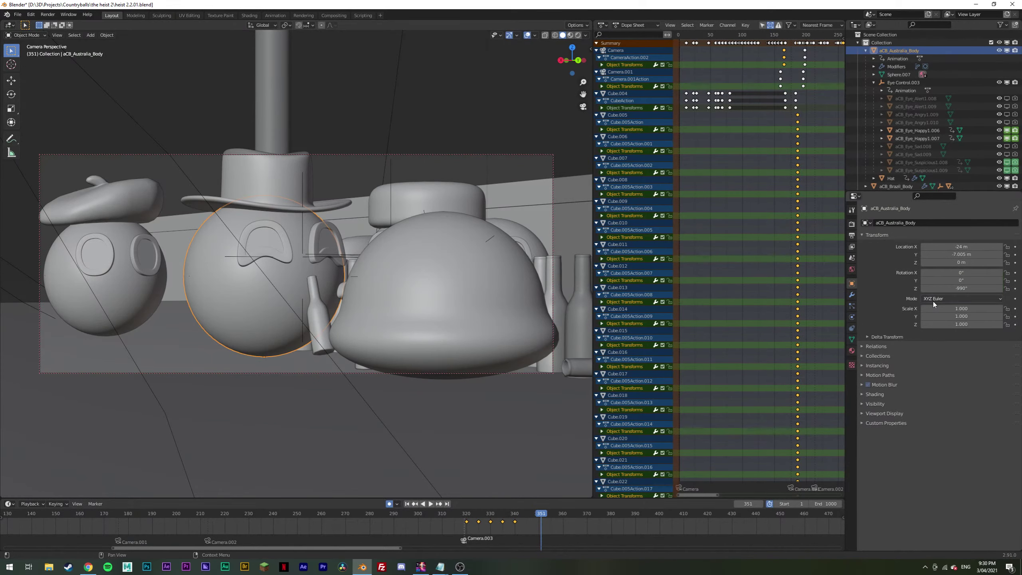
{"action": "left_click", "coordinate": [852, 294]}
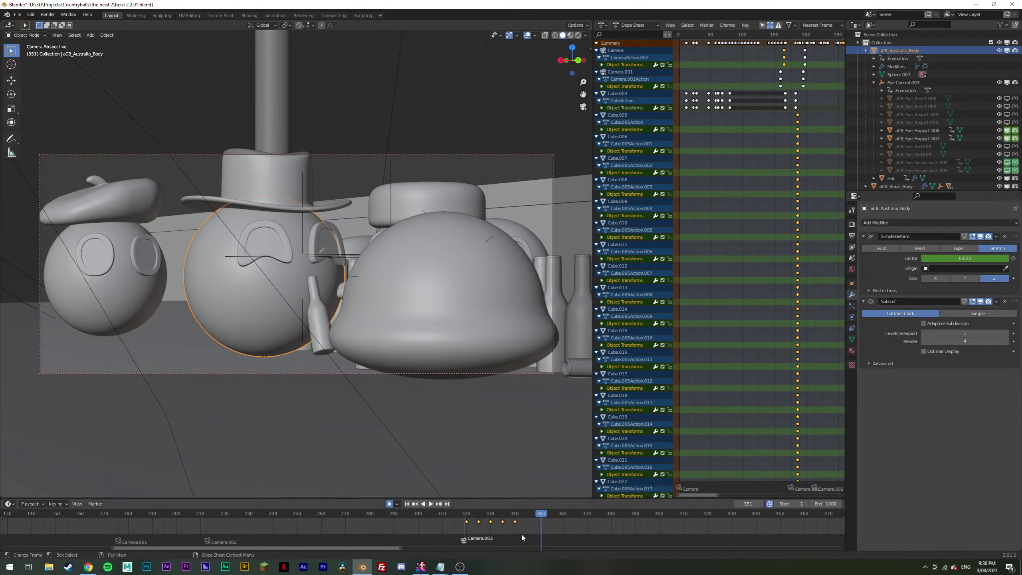
{"action": "left_click", "coordinate": [514, 520]}
{"action": "left_click", "coordinate": [454, 515]}
{"action": "key", "text": "space"}
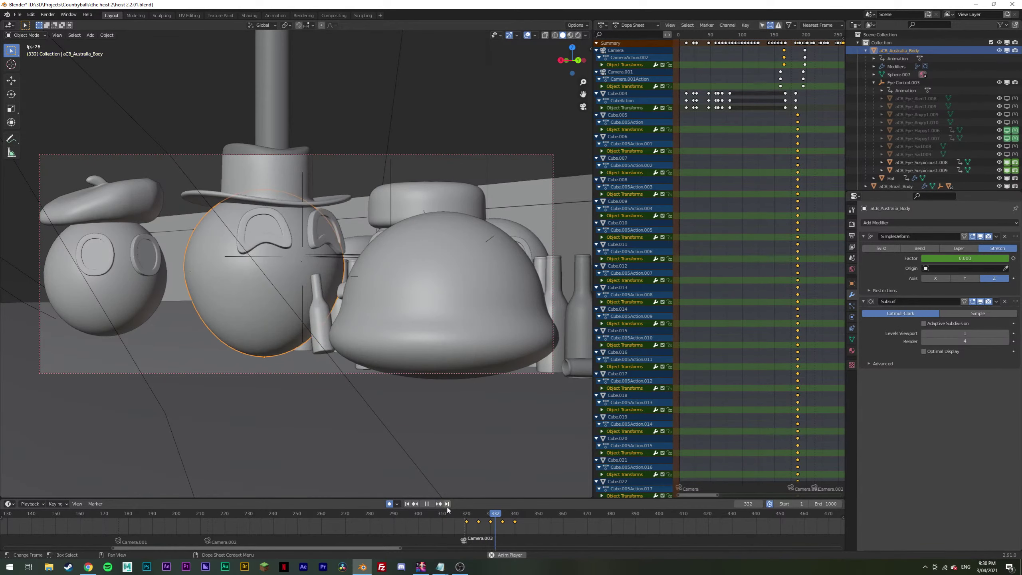
{"action": "left_click", "coordinate": [418, 515]}
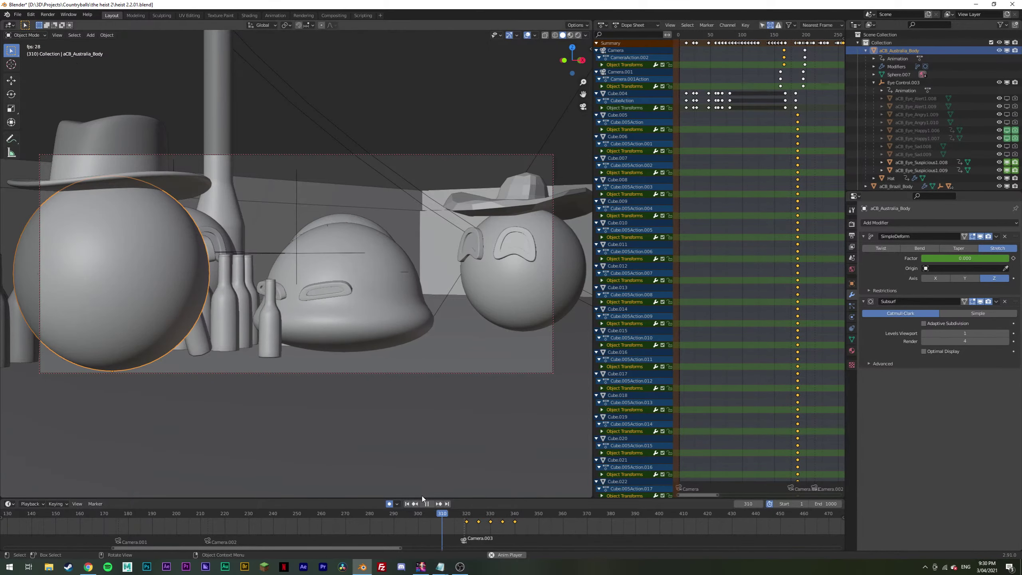
{"action": "key", "text": "space"}
Step: Select the leaning bottle and replay its motion against the character's from about frame 316
{"action": "left_click", "coordinate": [324, 324]}
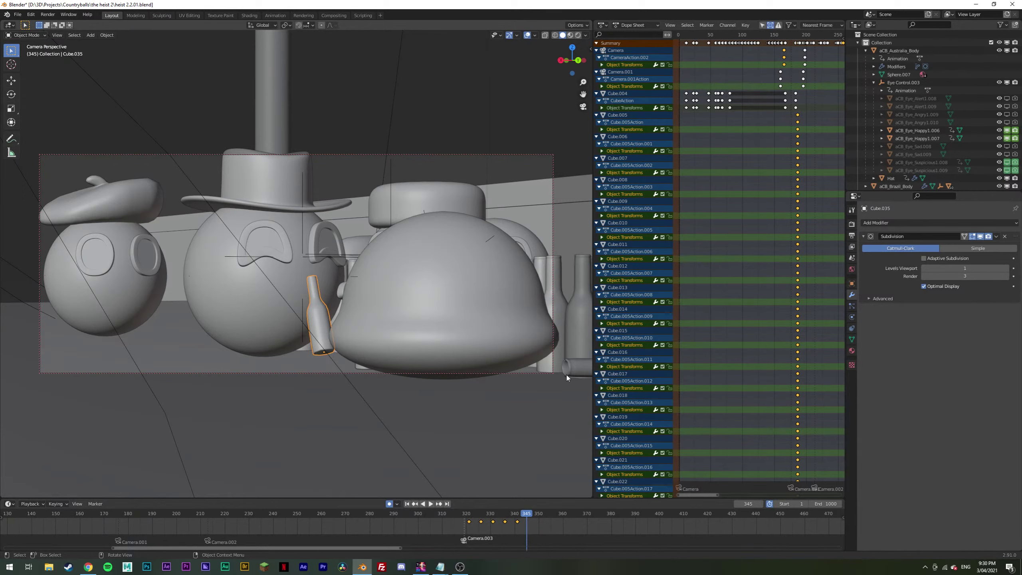
{"action": "left_click", "coordinate": [422, 504]}
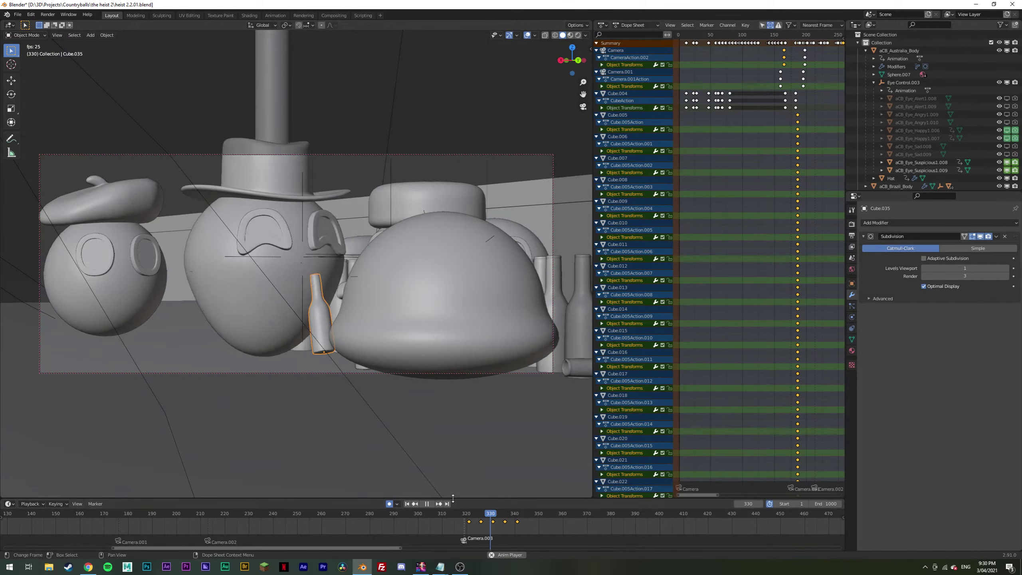
{"action": "key", "text": "space"}
{"action": "left_click_drag", "start_coordinate": [519, 515], "coordinate": [457, 513]}
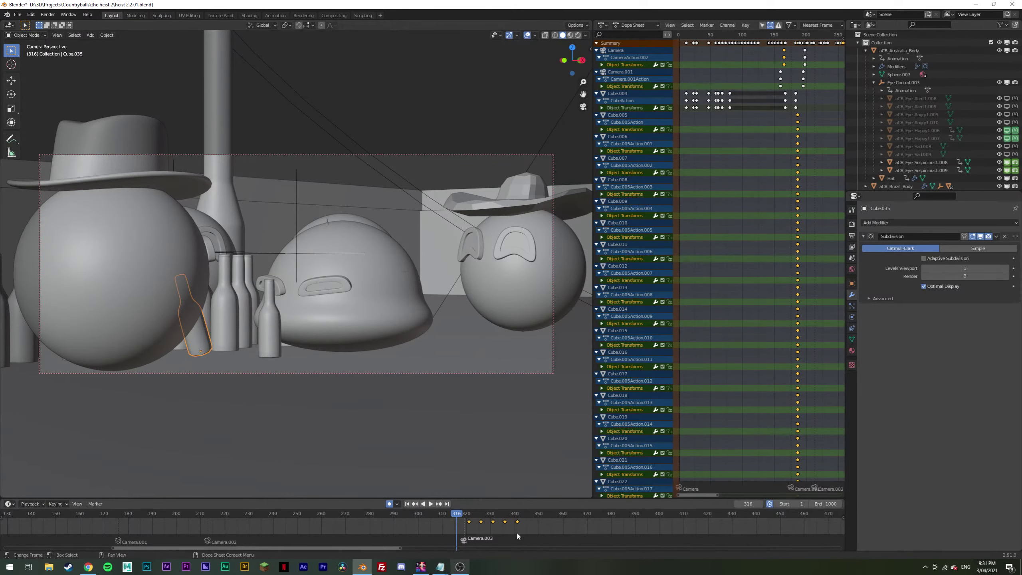
{"action": "key", "text": "space"}
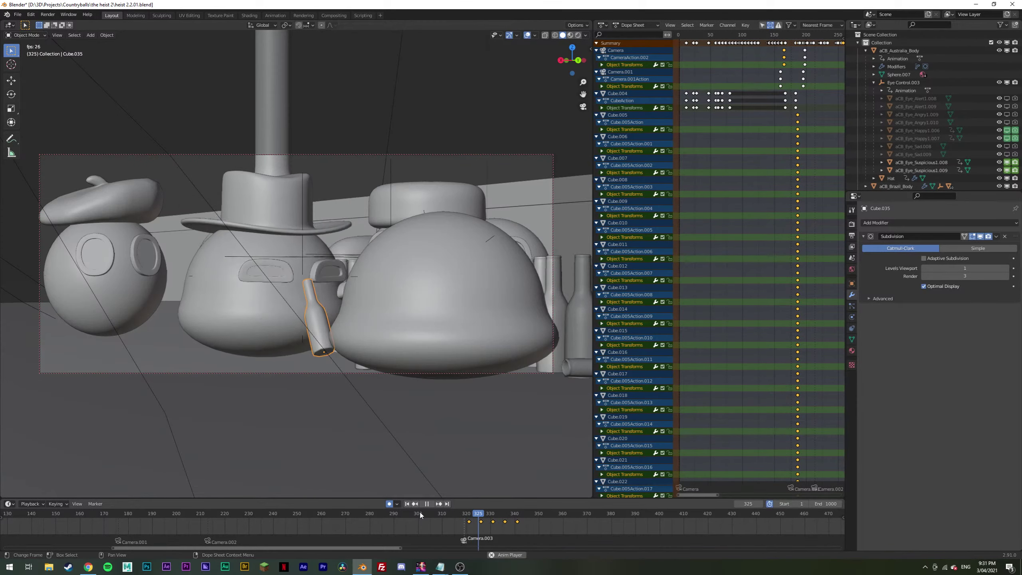
{"action": "key", "text": "space"}
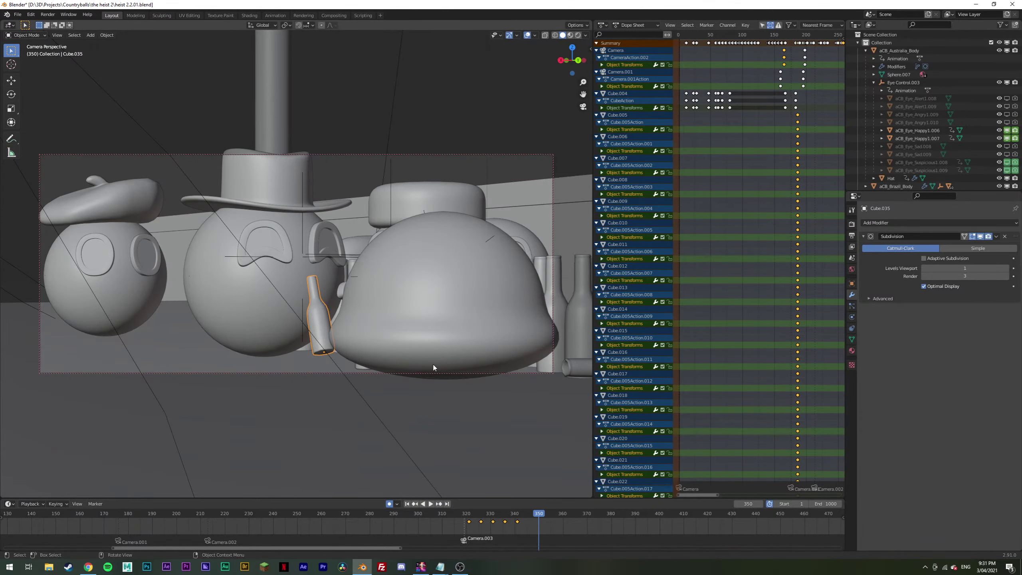
Step: Animate the Australia body's SimpleDeform stretch factor with varying keyframes between frames 350 and 365
{"action": "left_click", "coordinate": [268, 304]}
{"action": "key", "text": "Right"}
{"action": "left_click_drag", "start_coordinate": [958, 258], "coordinate": [925, 258]}
{"action": "key", "text": "i"}
{"action": "key", "text": "Right"}
{"action": "key", "text": "Right"}
{"action": "key", "text": "i"}
{"action": "key", "text": "Right"}
{"action": "key", "text": "Right"}
{"action": "key", "text": "i"}
Step: Keyframe the location of the Australia character's hat at frame 350
{"action": "left_click", "coordinate": [249, 173]}
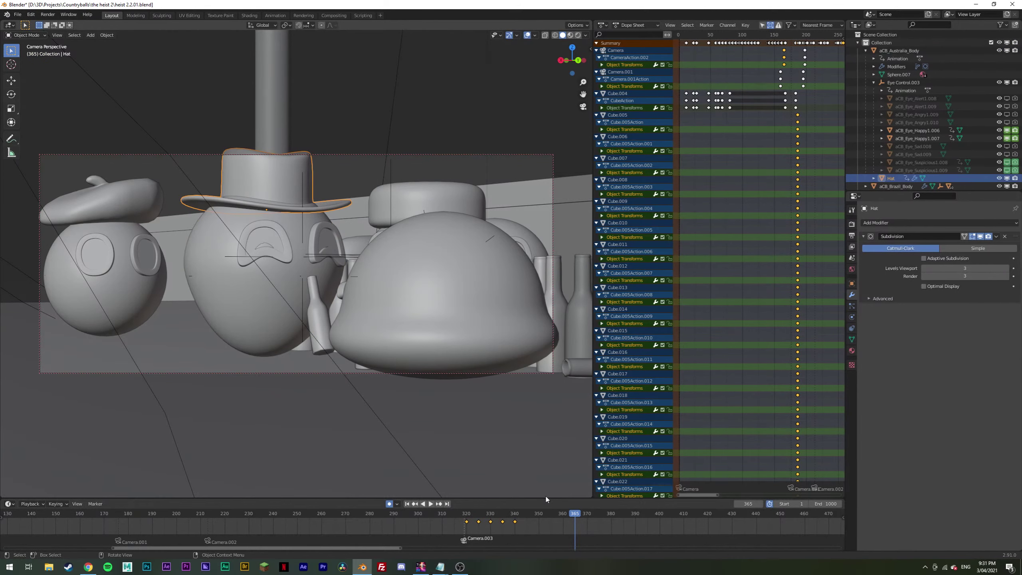
{"action": "left_click", "coordinate": [531, 518]}
{"action": "key", "text": "space"}
{"action": "key", "text": "space"}
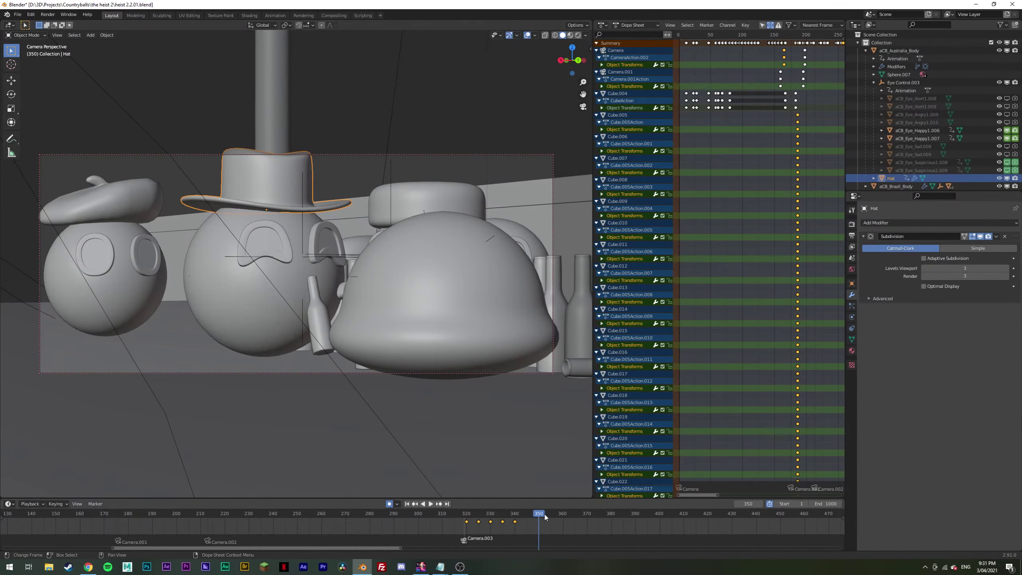
{"action": "left_click", "coordinate": [852, 283]}
{"action": "key", "text": "i"}
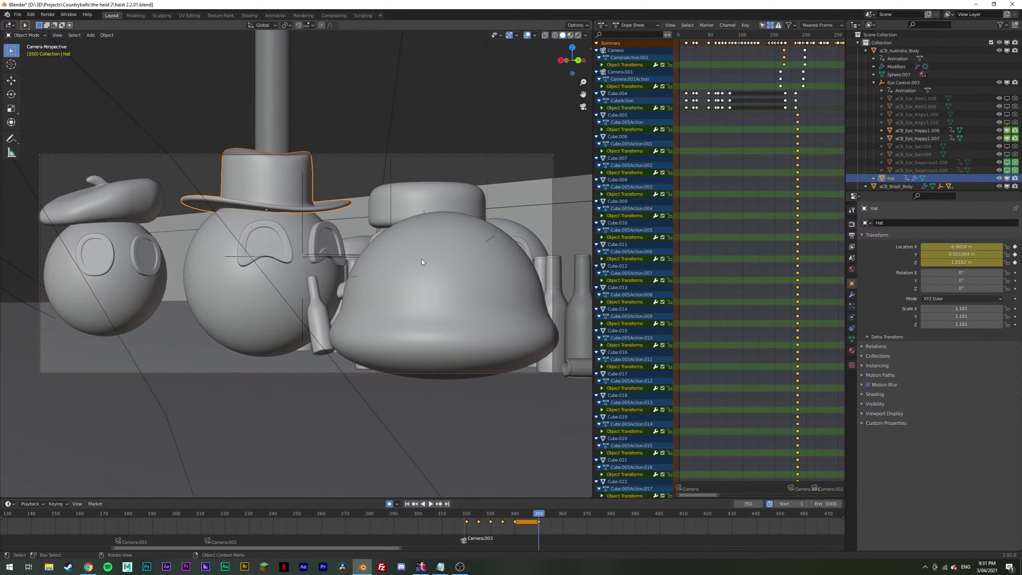
Step: Lower the hat along Z to sit on the squashed body and keyframe it at frame 355
{"action": "key", "text": "KP_0"}
{"action": "middle_click_drag", "start_coordinate": [421, 259], "coordinate": [350, 285]}
{"action": "key", "text": "Right"}
{"action": "key", "text": "Right"}
{"action": "key", "text": "Right"}
{"action": "key", "text": "Right"}
{"action": "key", "text": "Right"}
{"action": "left_click_drag", "start_coordinate": [962, 261], "coordinate": [950, 262]}
{"action": "key", "text": "i"}
Step: Raise the hat along Z to sit on the stretched body and keyframe it at frame 360
{"action": "key", "text": "Right"}
{"action": "key", "text": "Right"}
{"action": "key", "text": "Right"}
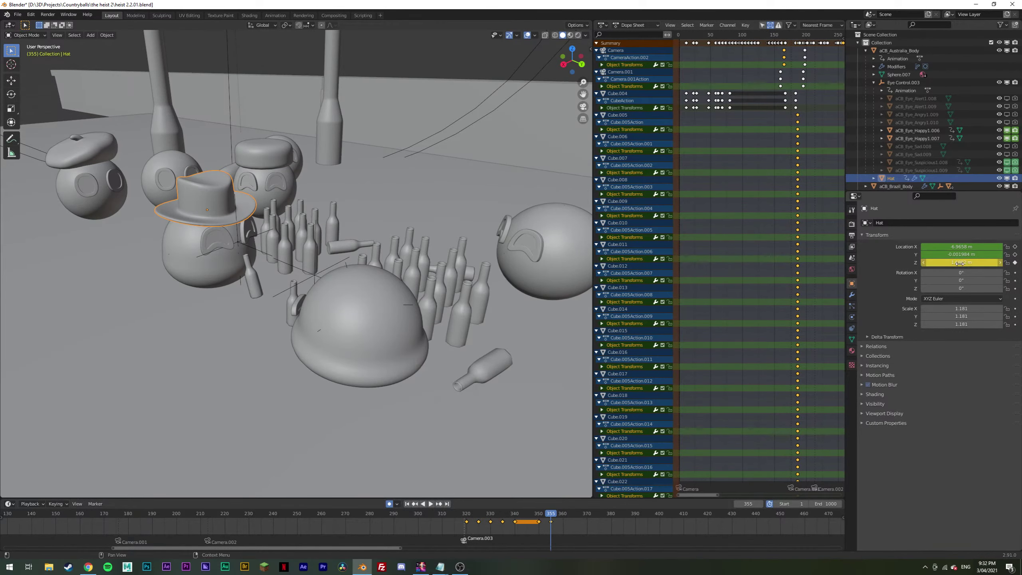
{"action": "key", "text": "Right"}
{"action": "key", "text": "Right"}
{"action": "left_click_drag", "start_coordinate": [950, 262], "coordinate": [981, 262]}
{"action": "key", "text": "i"}
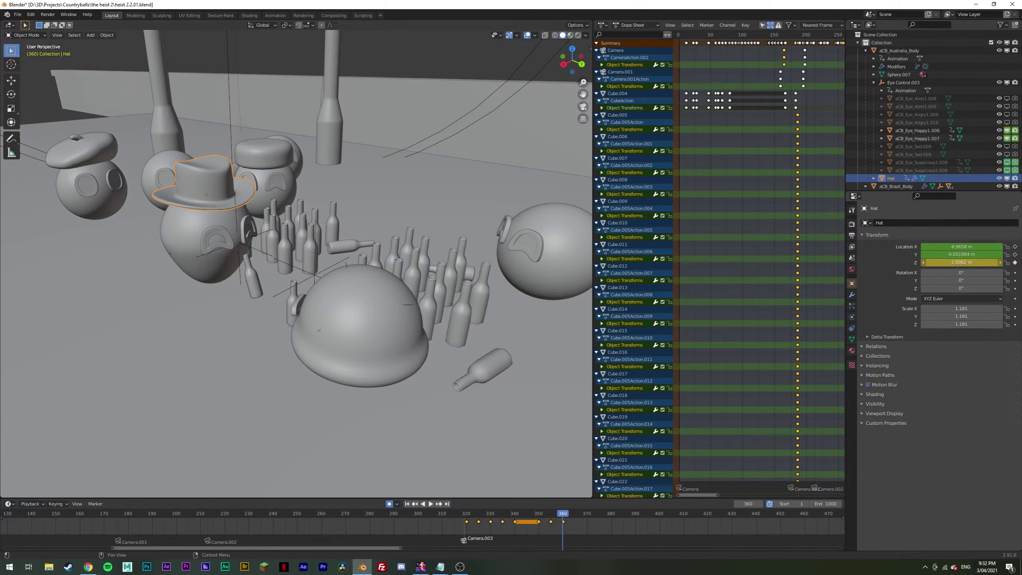
Step: Adjust the hat's Z location and keyframe it at frame 365
{"action": "key", "text": "Right"}
{"action": "key", "text": "Right"}
{"action": "key", "text": "Right"}
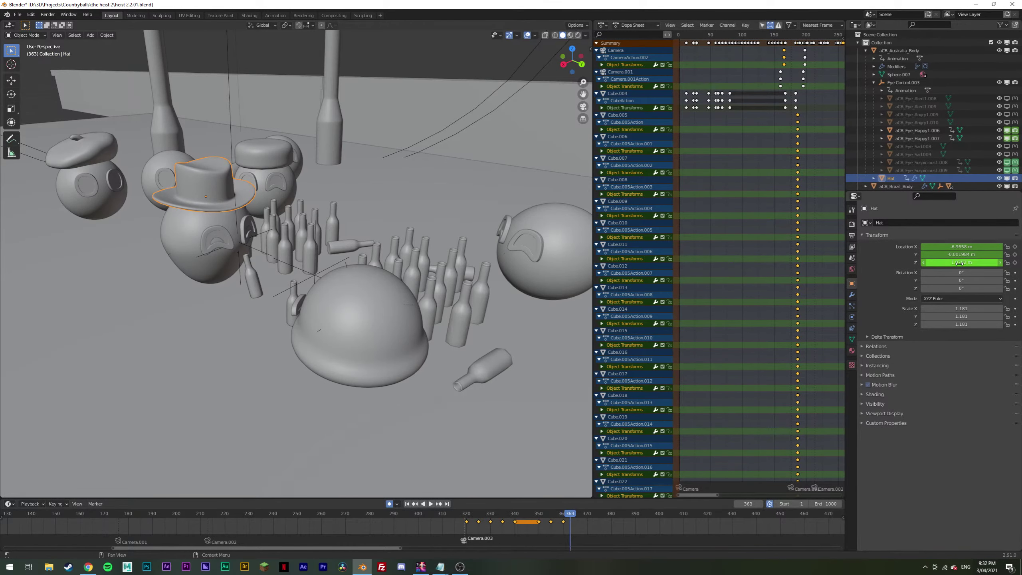
{"action": "left_click_drag", "start_coordinate": [960, 261], "coordinate": [1002, 261]}
{"action": "key", "text": "i"}
Step: Play back the hat and body motion through the camera from about frame 350
{"action": "key", "text": "KP_0"}
{"action": "key", "text": "space"}
{"action": "left_click", "coordinate": [550, 515]}
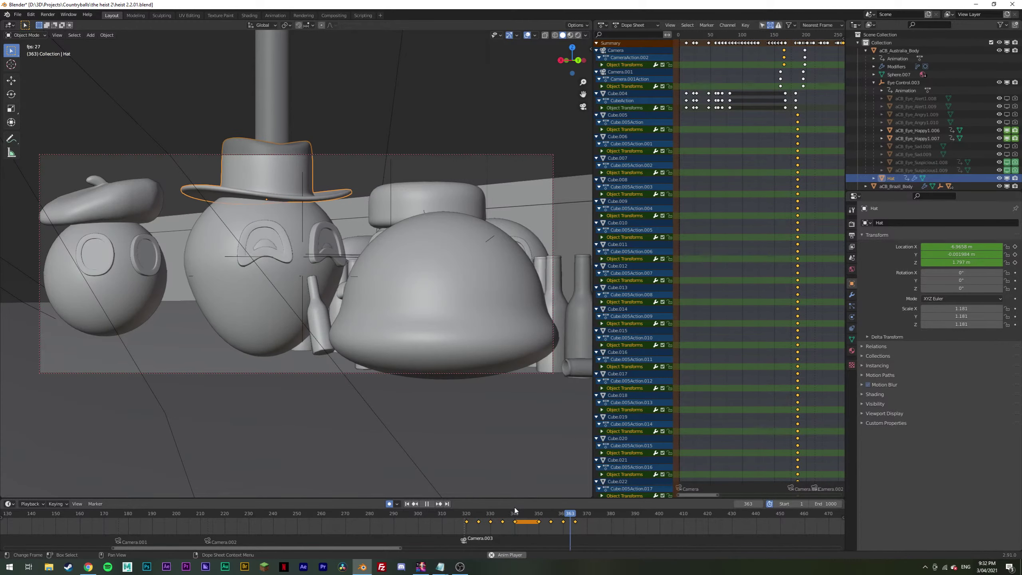
{"action": "left_click", "coordinate": [542, 516]}
{"action": "key", "text": "space"}
{"action": "left_click", "coordinate": [539, 515]}
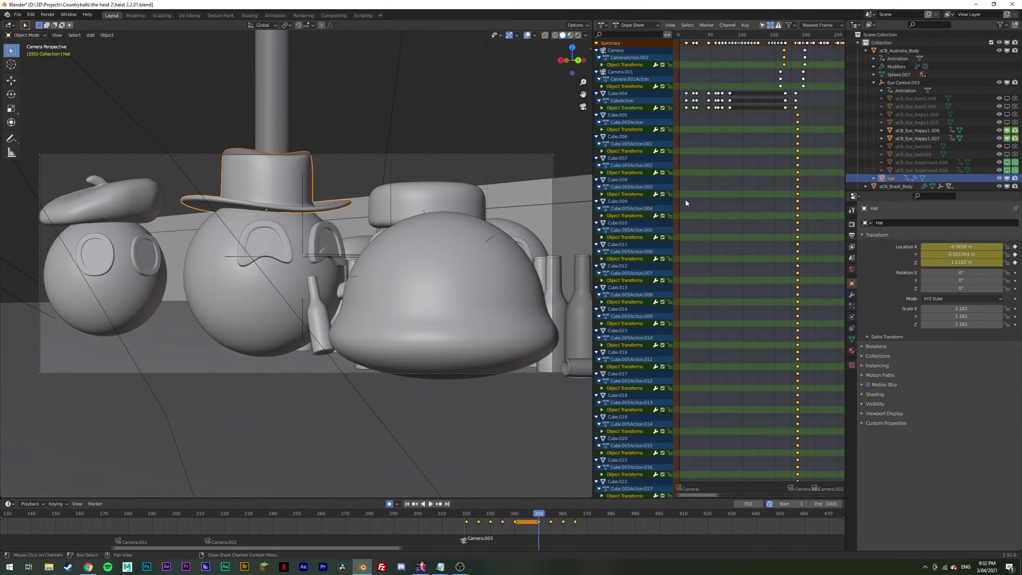
Step: Select Eye Control.003 and review the eye, body and bottle motion from about frame 350
{"action": "left_click", "coordinate": [902, 84]}
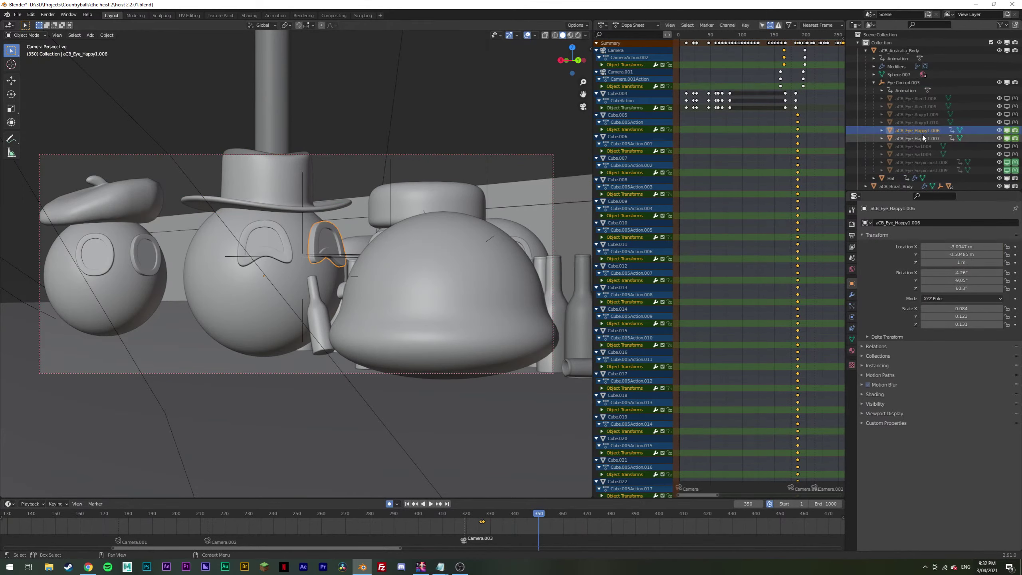
{"action": "key", "text": "space"}
{"action": "left_click", "coordinate": [533, 516]}
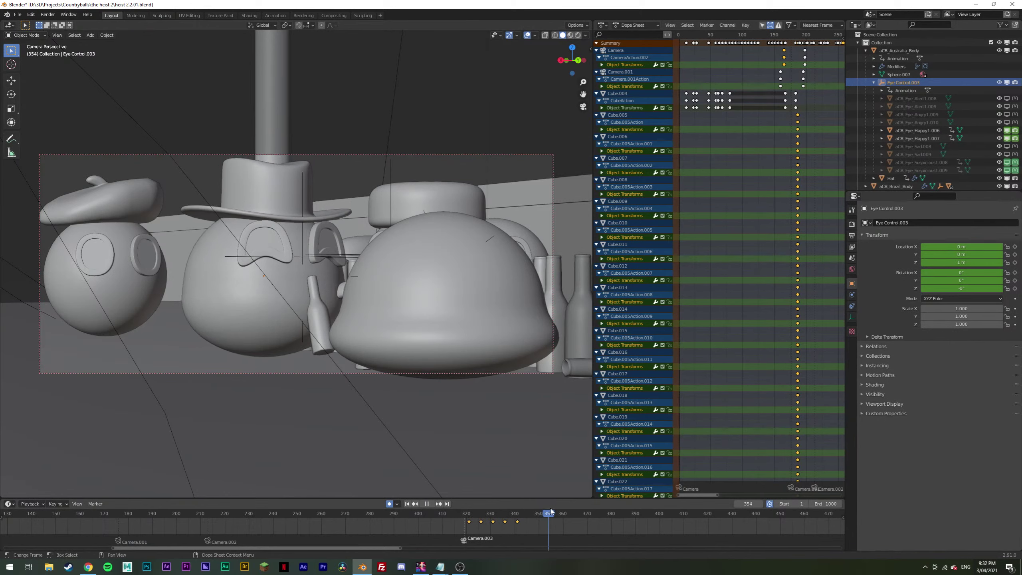
{"action": "key", "text": "Escape"}
{"action": "left_click", "coordinate": [327, 327]}
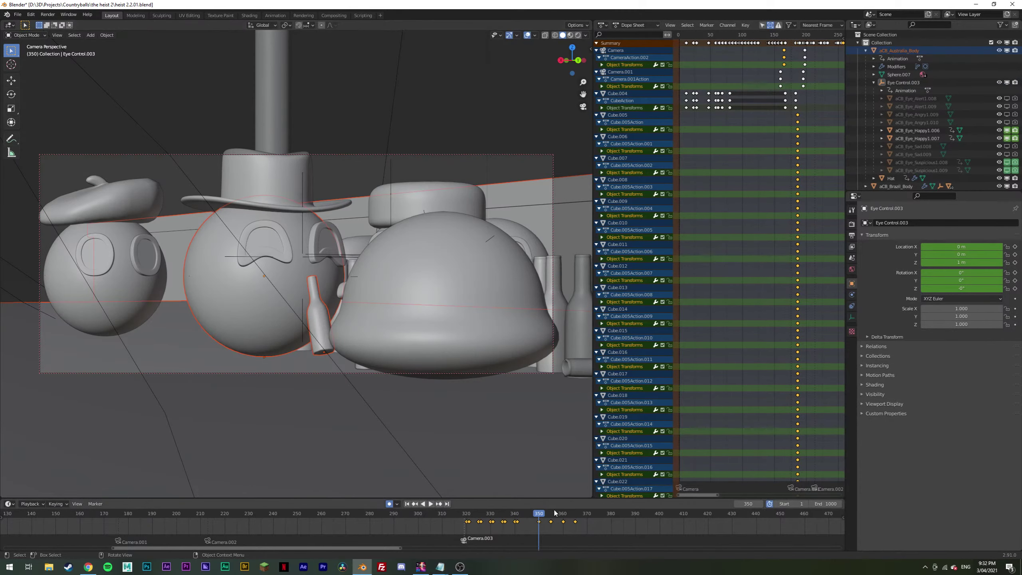
{"action": "key", "text": "space"}
{"action": "left_click", "coordinate": [543, 515]}
{"action": "key", "text": "Escape"}
Step: Return the selection to the leaning bottle only and keyframe its rotation at frame 351
{"action": "key", "text": "ctrl+z"}
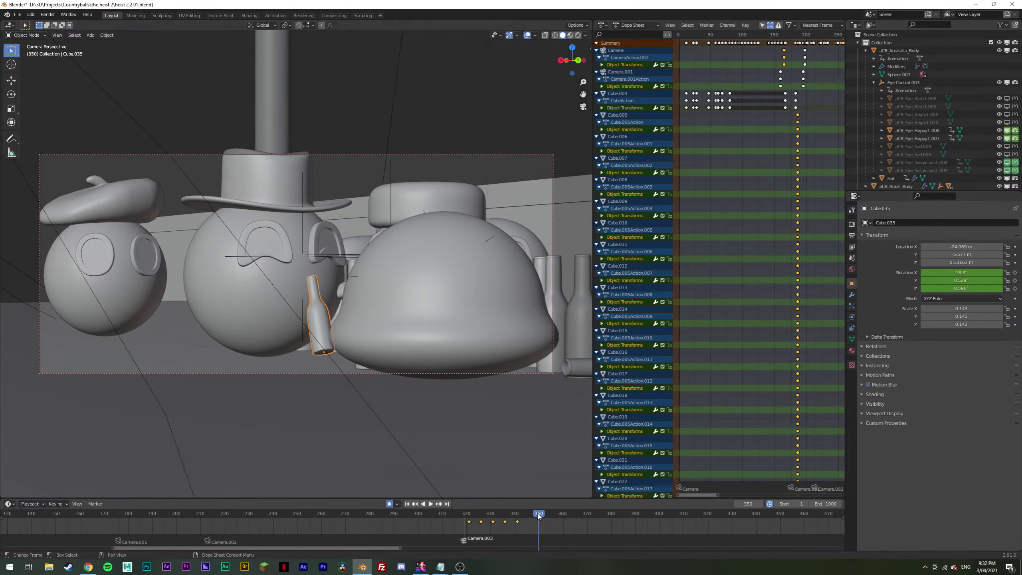
{"action": "key", "text": "space"}
{"action": "key", "text": "i"}
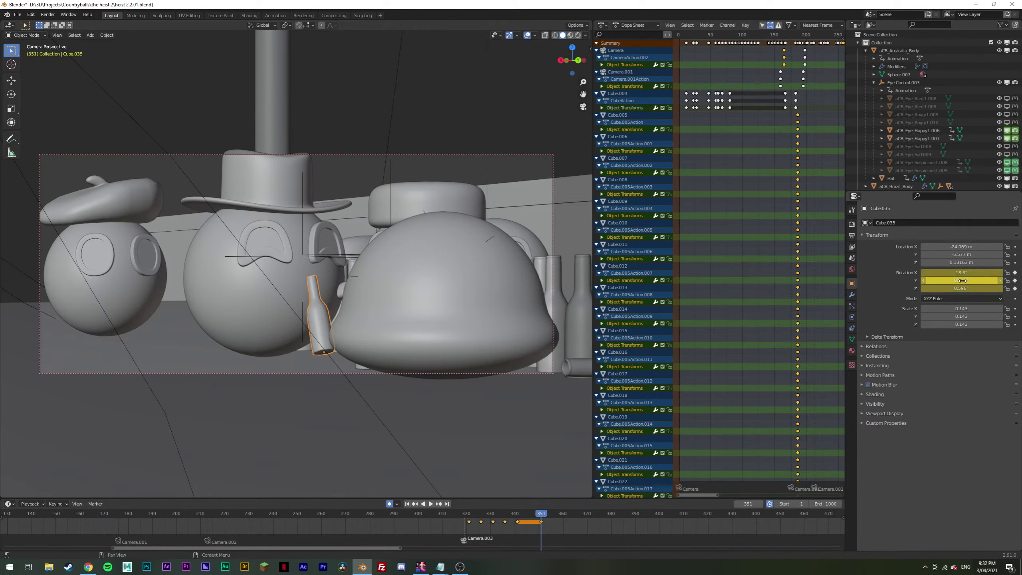
Step: Tilt the bottle further about X at frame 356 and keyframe its rotation and location there
{"action": "key", "text": "space"}
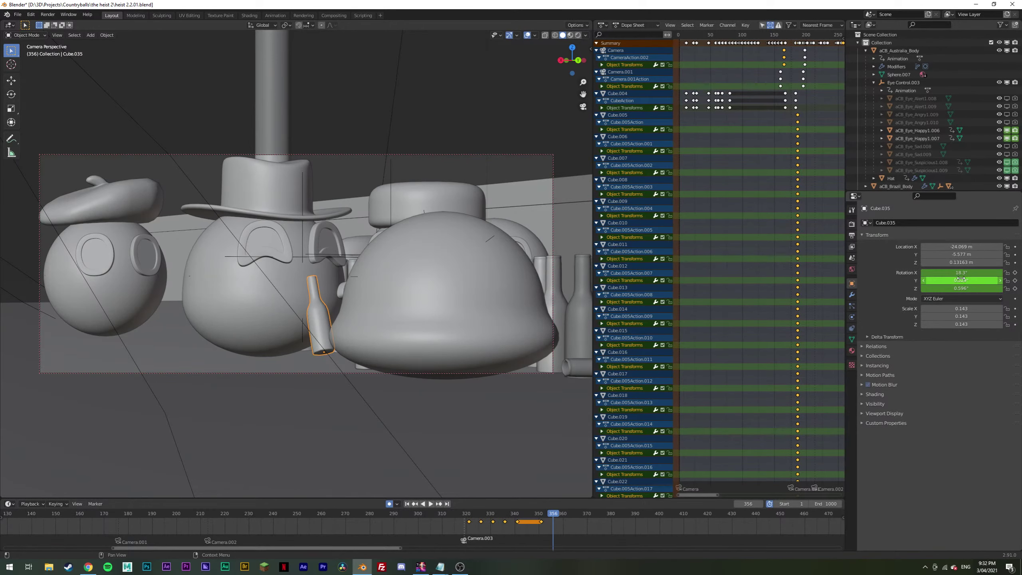
{"action": "left_click_drag", "start_coordinate": [961, 273], "coordinate": [974, 273]}
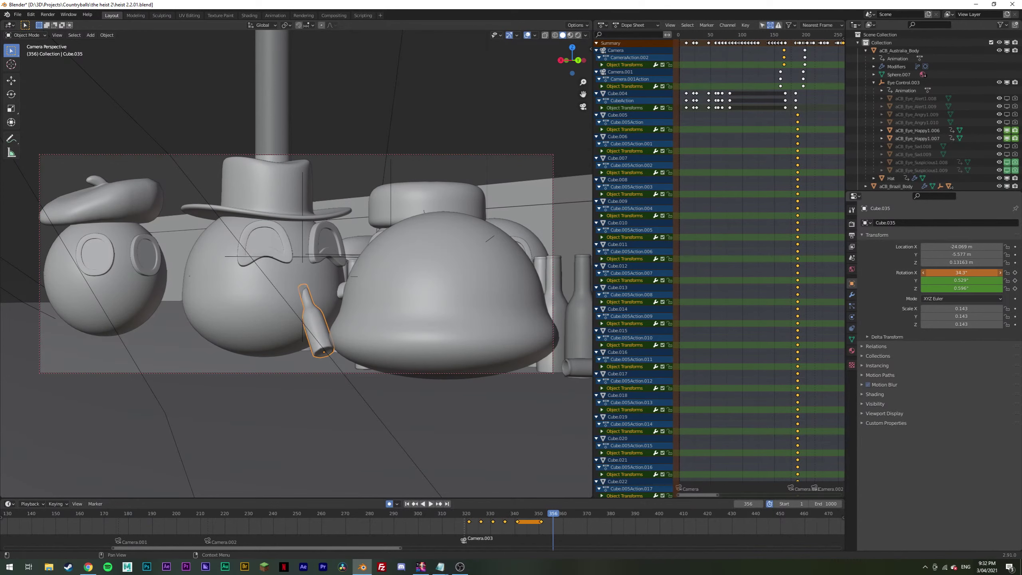
{"action": "key", "text": "i"}
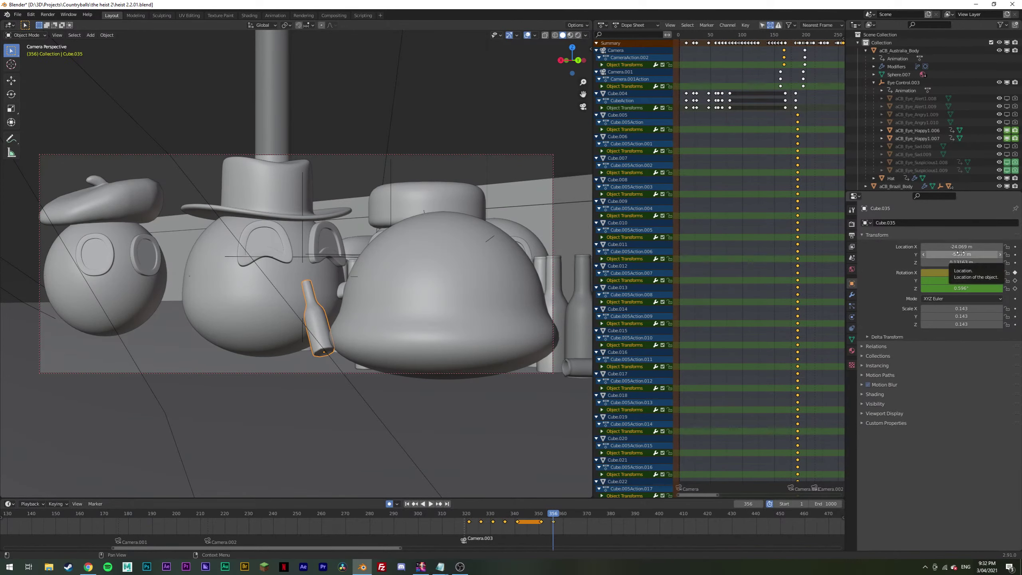
{"action": "key", "text": "i"}
Step: Keyframe the bottle's location at frame 351, then at frame 356 lower it to Z 0.081628 m with an X rotation of 28.9°
{"action": "key", "text": "Down"}
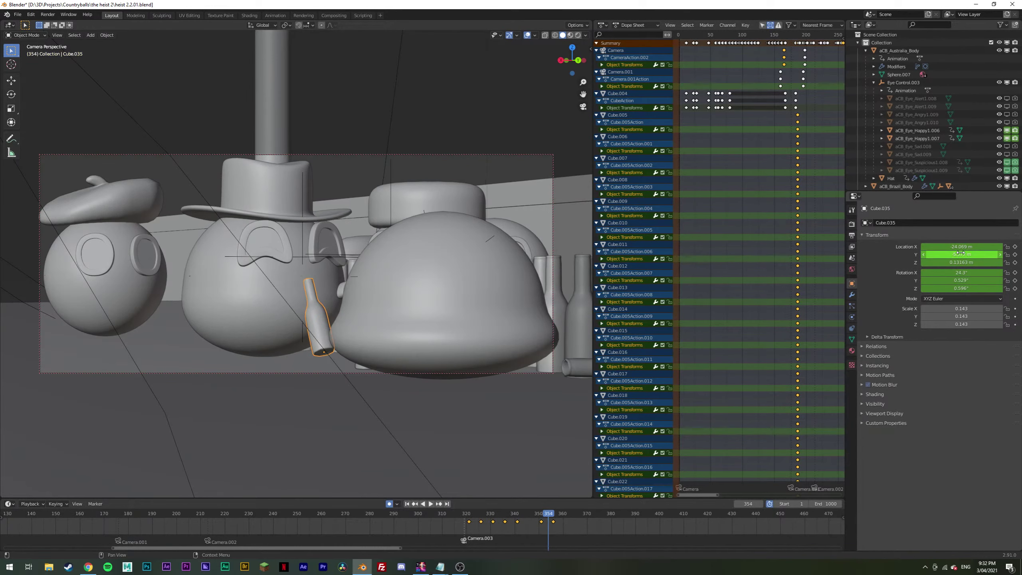
{"action": "key", "text": "Right"}
{"action": "key", "text": "Right"}
{"action": "key", "text": "Right"}
{"action": "key", "text": "Right"}
{"action": "key", "text": "Right"}
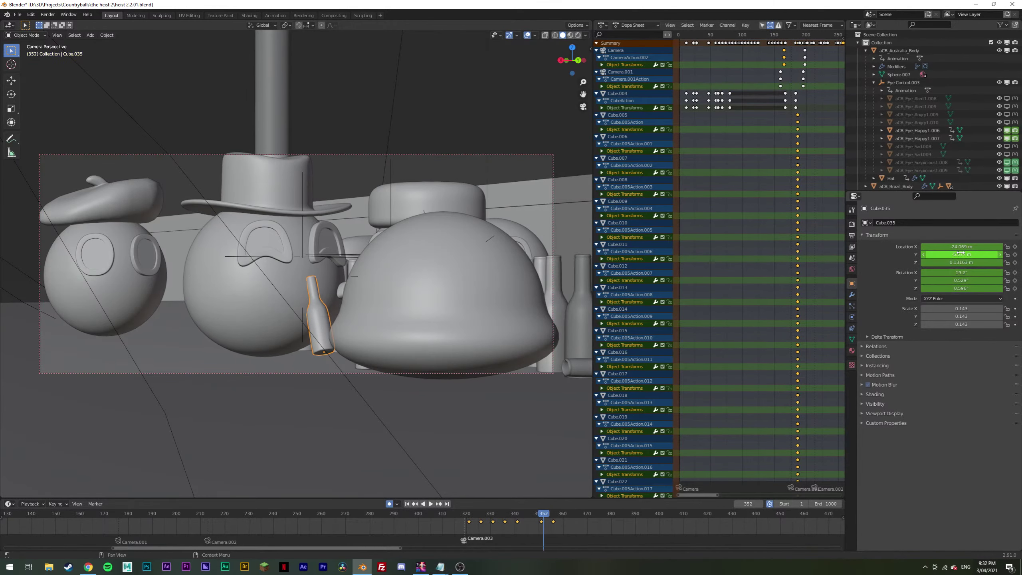
{"action": "mouse_move", "coordinate": [962, 262]}
{"action": "left_mouse_down"}
{"action": "mouse_move", "coordinate": [941, 262]}
{"action": "mouse_move", "coordinate": [970, 273]}
{"action": "left_mouse_up"}
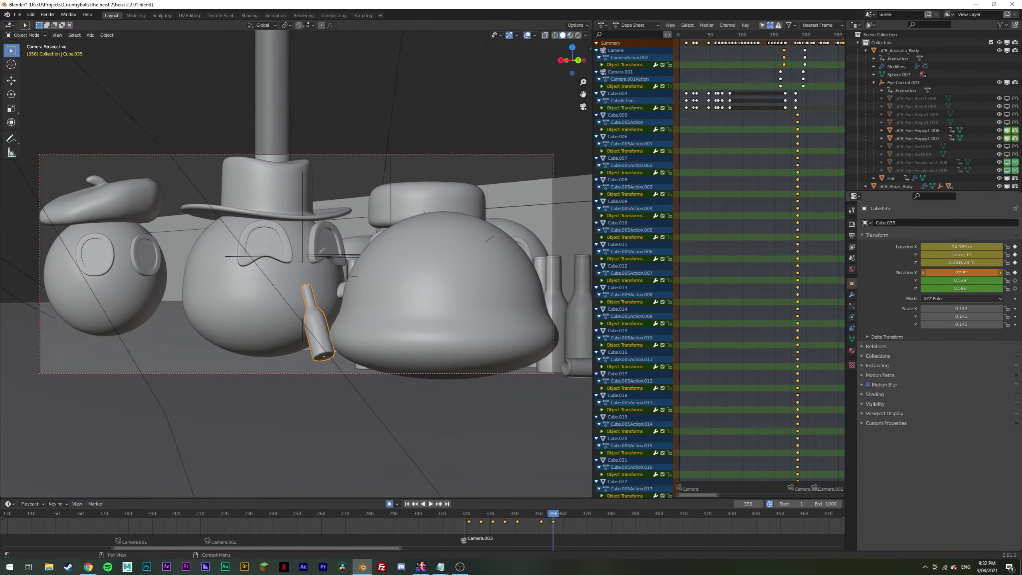
Step: At frame 361, toss the bottle up to Y -5.187 m and Z about 1.67 m with an X rotation of 115°, keyframed
{"action": "key", "text": "Right"}
{"action": "key", "text": "Right"}
{"action": "key", "text": "Right"}
{"action": "key", "text": "Right"}
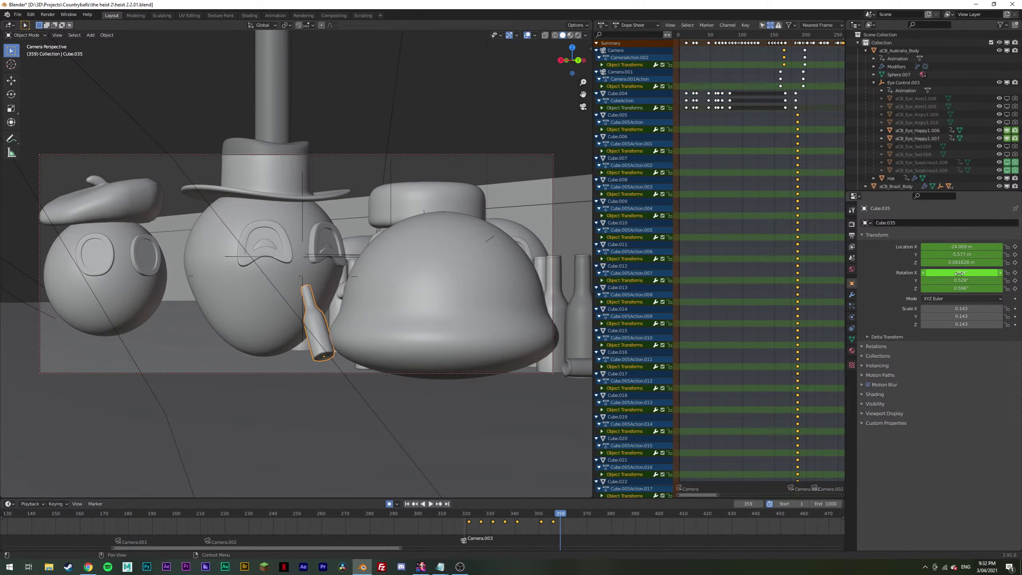
{"action": "key", "text": "Right"}
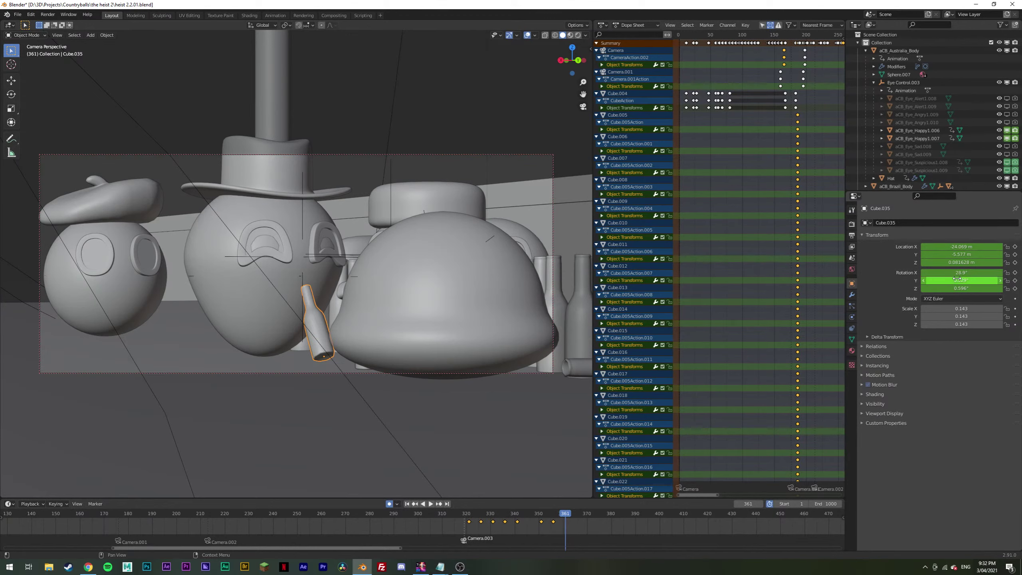
{"action": "mouse_move", "coordinate": [960, 274]}
{"action": "left_mouse_down"}
{"action": "mouse_move", "coordinate": [990, 274]}
{"action": "mouse_move", "coordinate": [966, 264]}
{"action": "mouse_move", "coordinate": [980, 264]}
{"action": "mouse_move", "coordinate": [962, 247]}
{"action": "mouse_move", "coordinate": [972, 246]}
{"action": "mouse_move", "coordinate": [960, 262]}
{"action": "left_mouse_up"}
{"action": "key", "text": "ctrl+z"}
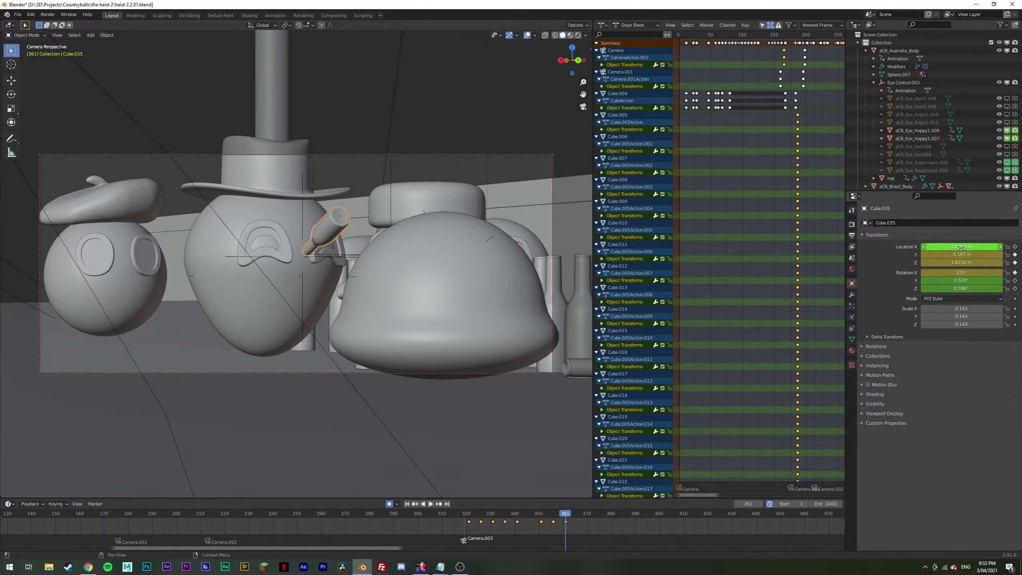
Step: Leave the camera view and, at frame 366, keyframe the bottle at Z 1.6216 m with an X rotation of about 112°
{"action": "key", "text": "KP_0"}
{"action": "middle_click_drag", "start_coordinate": [256, 223], "coordinate": [285, 216]}
{"action": "key", "text": "Right"}
{"action": "key", "text": "Right"}
{"action": "key", "text": "Right"}
{"action": "key", "text": "Right"}
{"action": "key", "text": "Right"}
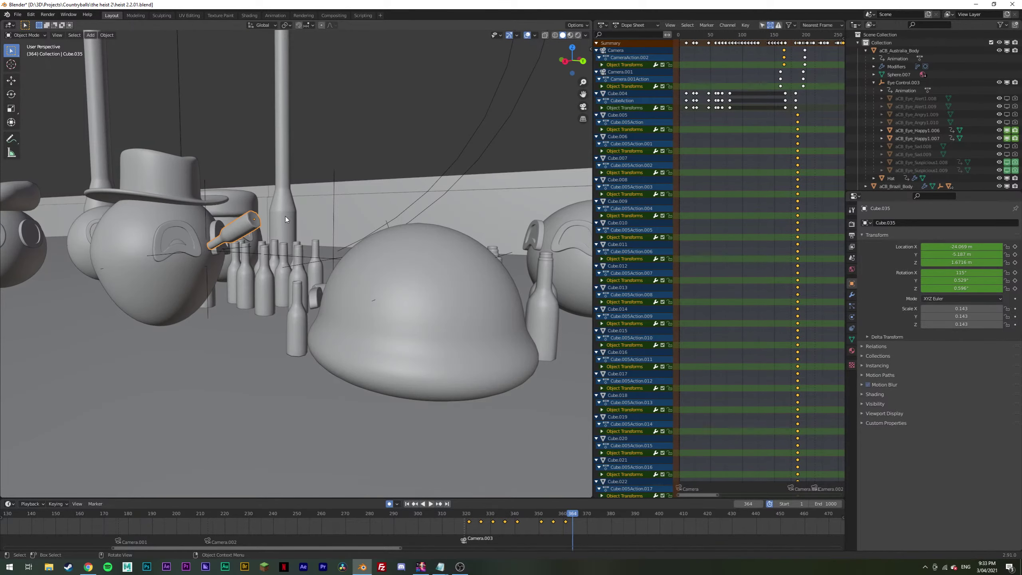
{"action": "left_click_drag", "start_coordinate": [958, 261], "coordinate": [964, 262]}
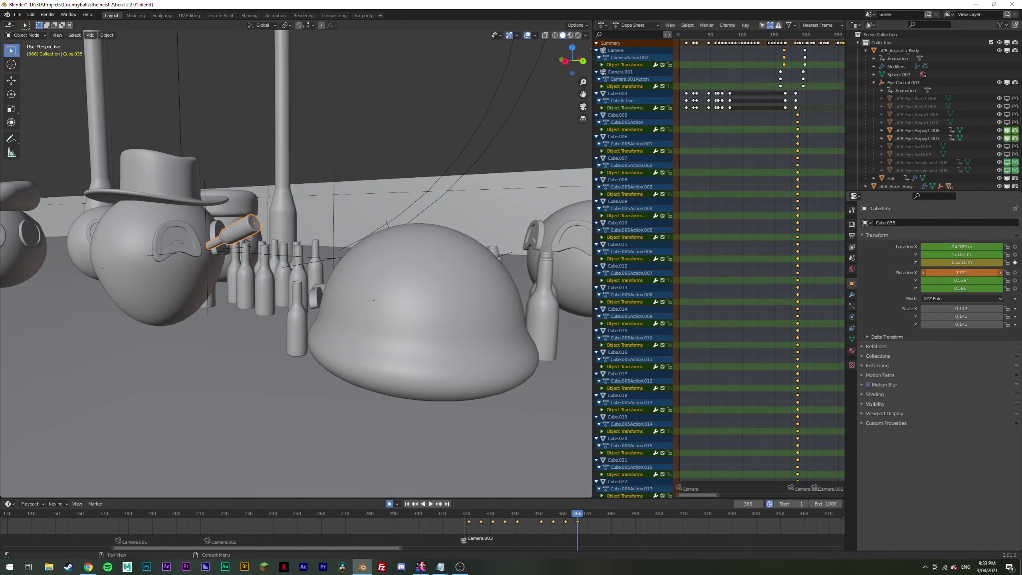
Step: Play back the bottle's toss and move its last two keyframes to frames 363 and 368
{"action": "key", "text": "shift+ctrl+space"}
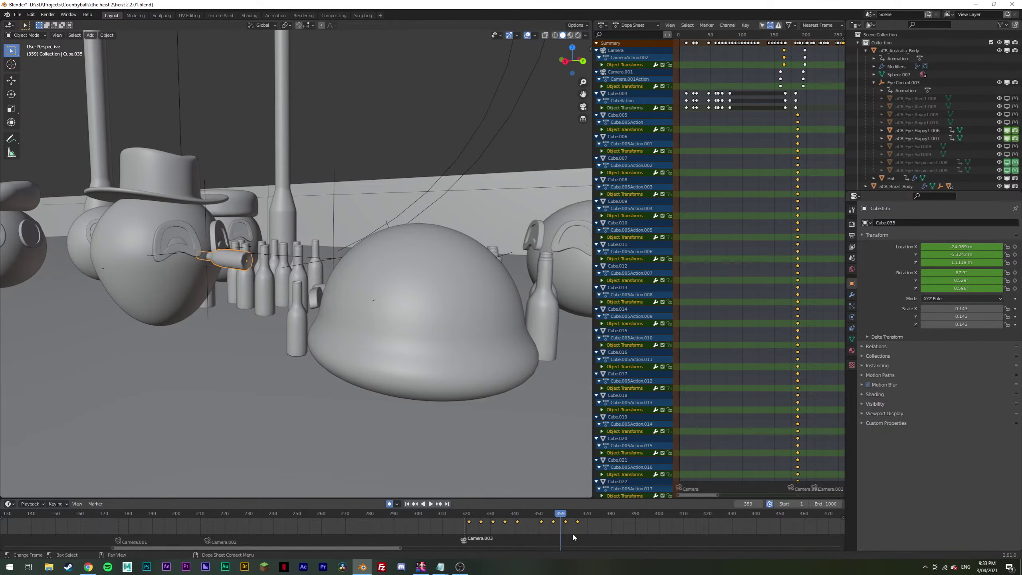
{"action": "key", "text": "space"}
{"action": "key", "text": "space"}
{"action": "key", "text": "space"}
{"action": "key", "text": "space"}
{"action": "left_click", "coordinate": [566, 515]}
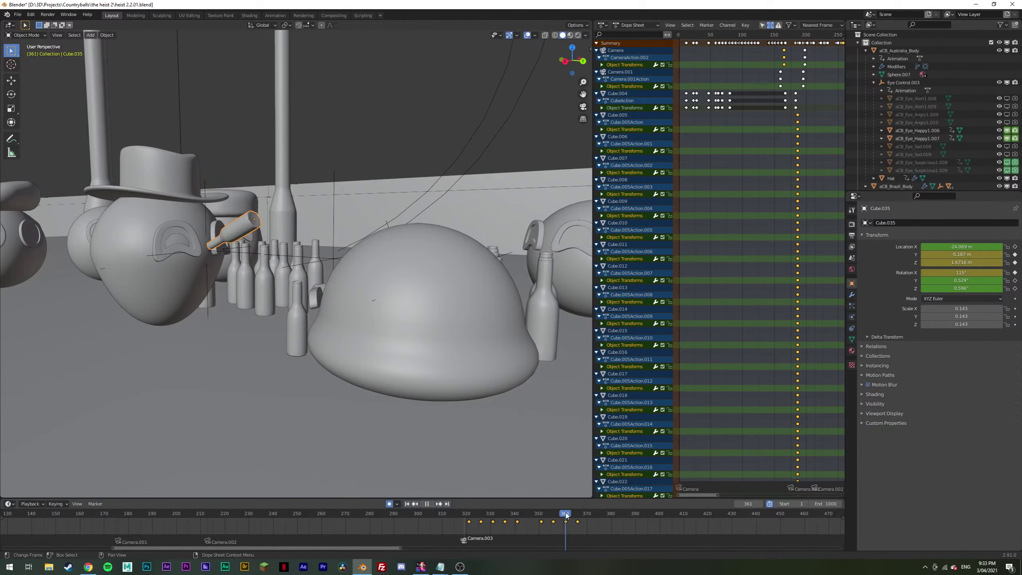
{"action": "left_click_drag", "start_coordinate": [577, 522], "coordinate": [582, 522]}
Step: Replay the toss and shift the bottle's frame 356 keyframe to frame 355
{"action": "scroll", "coordinate": [562, 521], "scroll_direction": "down", "scroll_amount": 15, "text": "alt"}
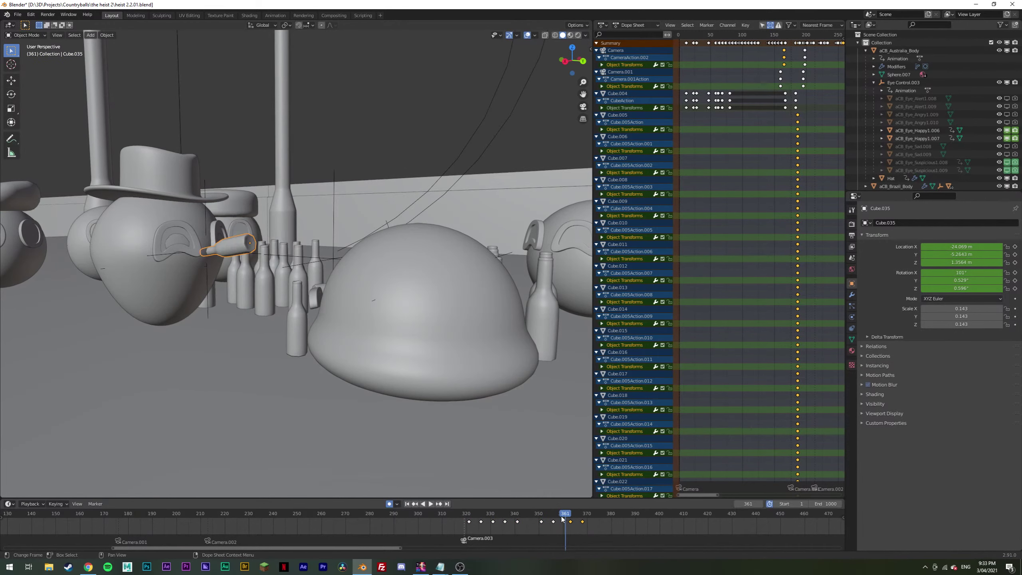
{"action": "key", "text": "space"}
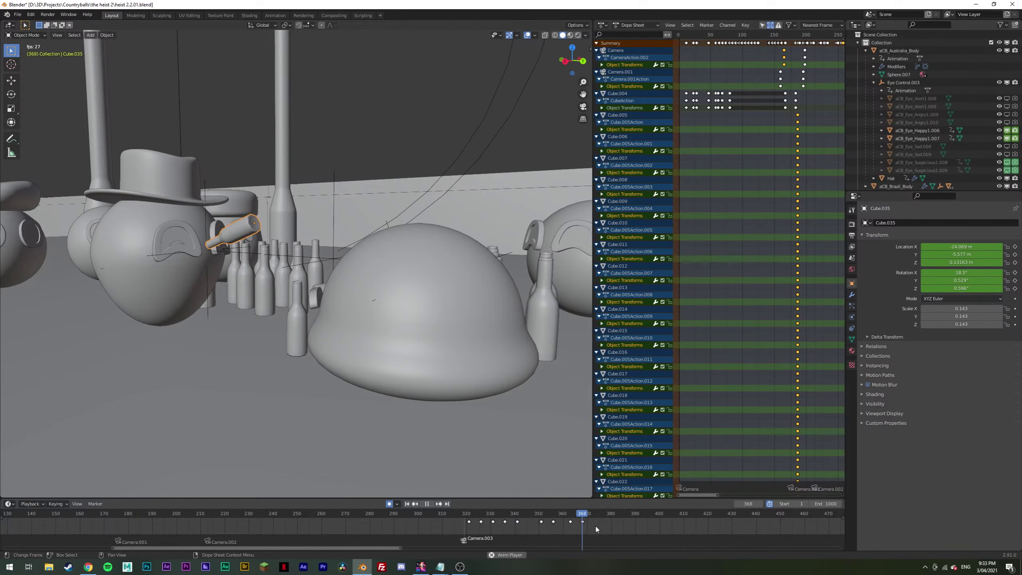
{"action": "mouse_move", "coordinate": [554, 522]}
{"action": "left_mouse_down"}
{"action": "mouse_move", "coordinate": [589, 516]}
{"action": "mouse_move", "coordinate": [541, 516]}
{"action": "mouse_move", "coordinate": [552, 516]}
{"action": "left_mouse_up"}
{"action": "key", "text": "space"}
{"action": "left_click", "coordinate": [522, 514]}
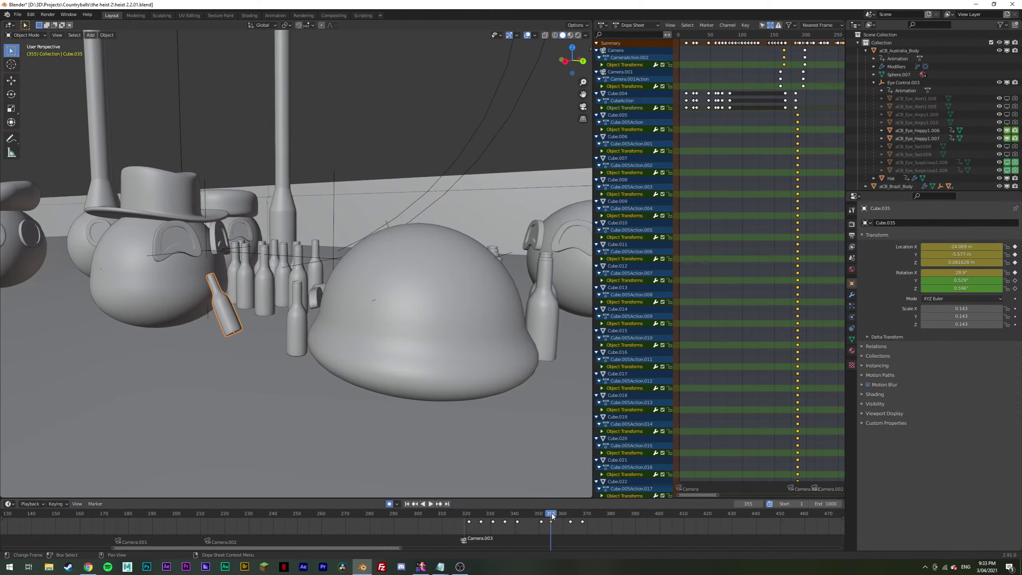
{"action": "key", "text": "space"}
{"action": "key", "text": "space"}
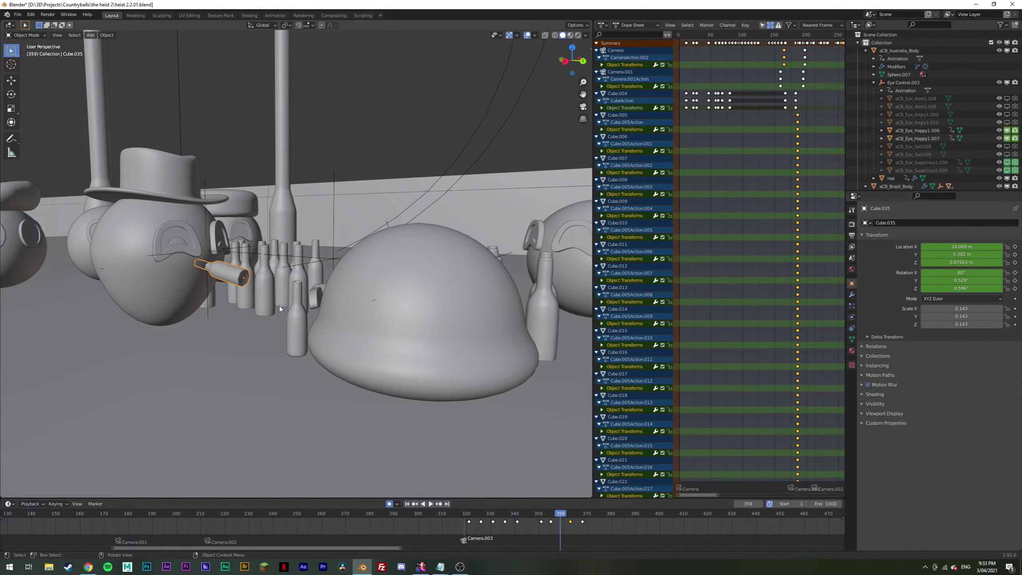
Step: Switch the Dope Sheet area to the Graph Editor and frame the bottle's Y Location curve
{"action": "middle_click_drag", "start_coordinate": [279, 305], "coordinate": [303, 314]}
{"action": "mouse_move", "coordinate": [950, 247]}
{"action": "left_mouse_down"}
{"action": "mouse_move", "coordinate": [933, 247]}
{"action": "mouse_move", "coordinate": [970, 254]}
{"action": "mouse_move", "coordinate": [958, 255]}
{"action": "left_mouse_up"}
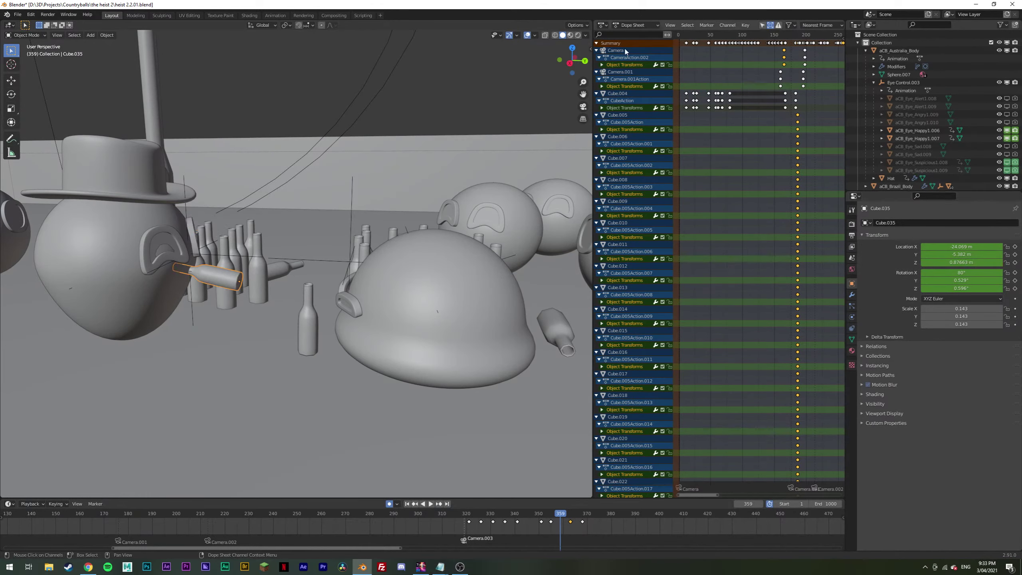
{"action": "left_click", "coordinate": [602, 26]}
{"action": "left_click", "coordinate": [602, 25]}
{"action": "left_click", "coordinate": [604, 26]}
{"action": "left_click", "coordinate": [603, 25]}
{"action": "left_click", "coordinate": [603, 26]}
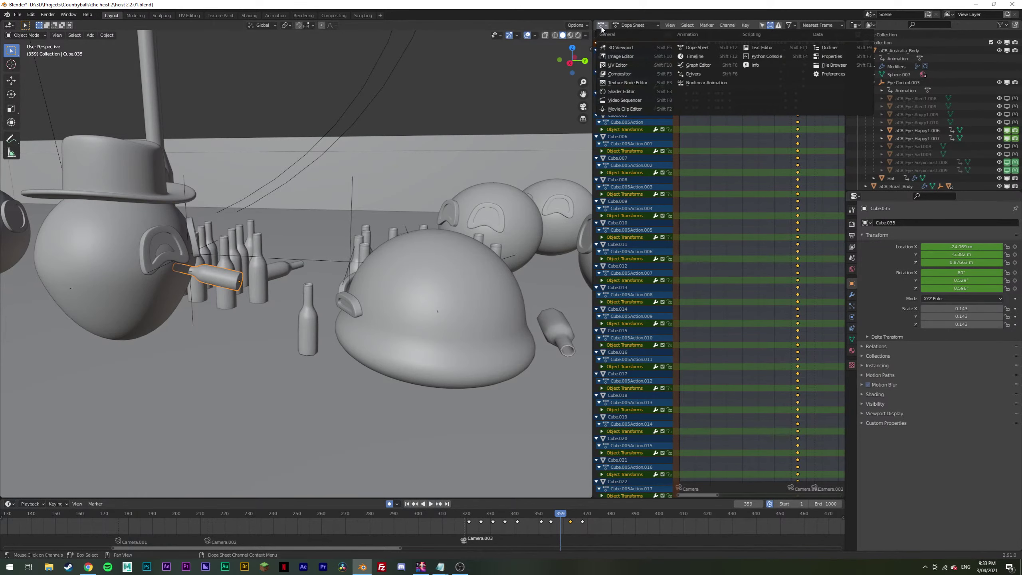
{"action": "left_click", "coordinate": [693, 67]}
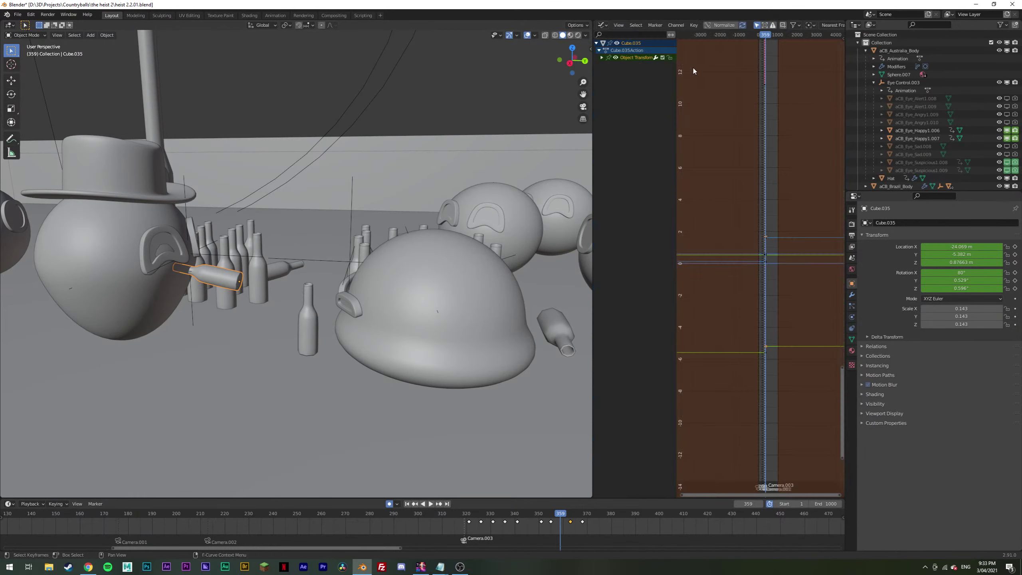
{"action": "left_click", "coordinate": [602, 58]}
{"action": "left_click", "coordinate": [625, 94]}
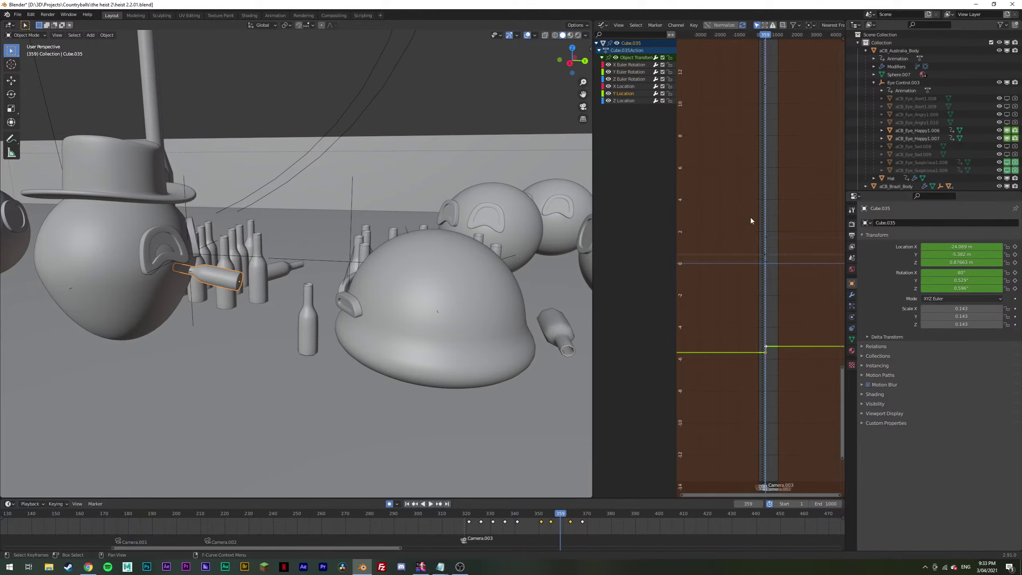
{"action": "key", "text": "Home"}
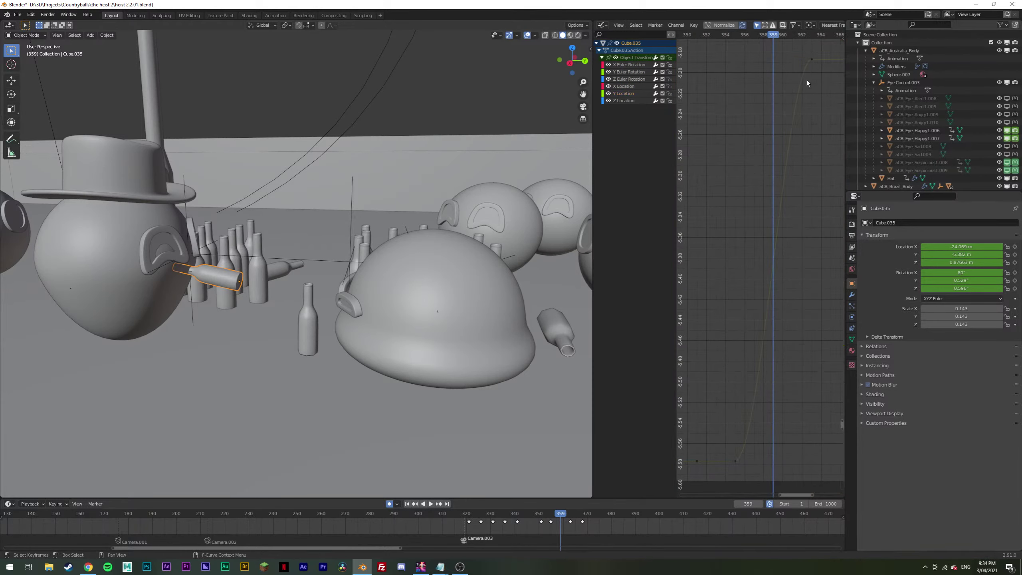
Step: On the Y Location curve, lengthen the incoming handle at frame 363 and shorten the outgoing handle at frame 355 by about 1.5 frames
{"action": "left_click", "coordinate": [737, 460]}
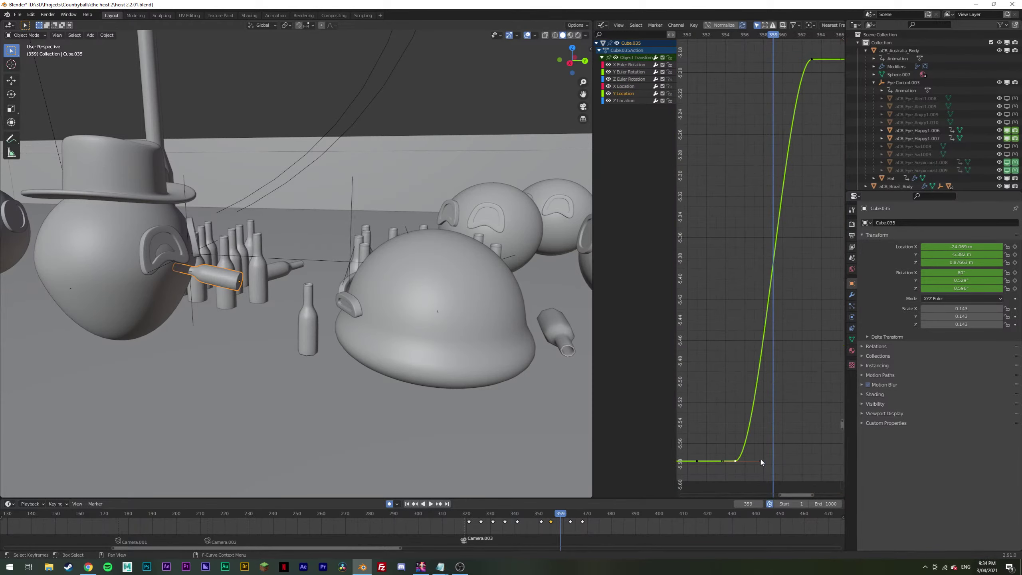
{"action": "left_click", "coordinate": [786, 60]}
{"action": "key", "text": "g"}
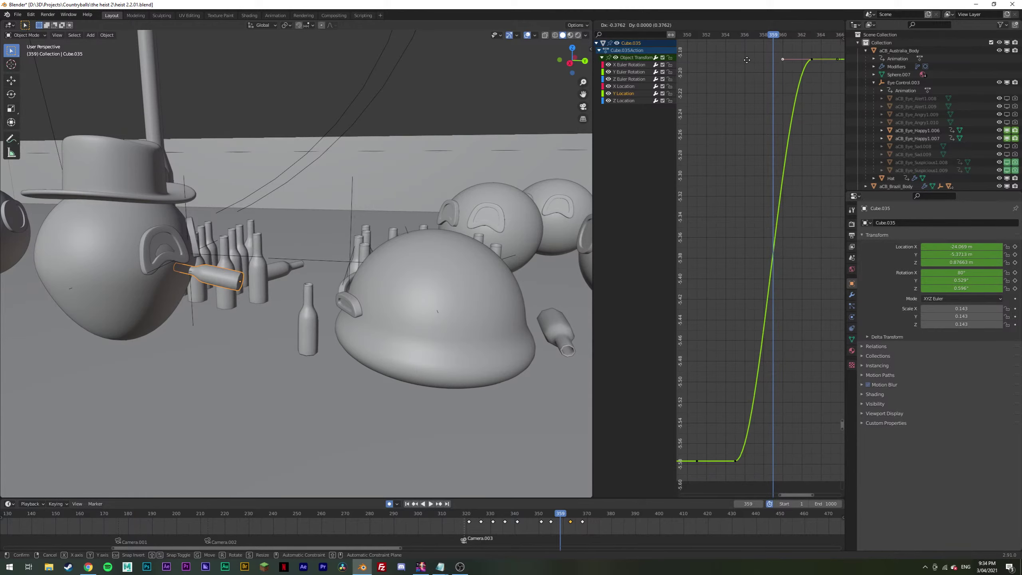
{"action": "left_click", "coordinate": [826, 80]}
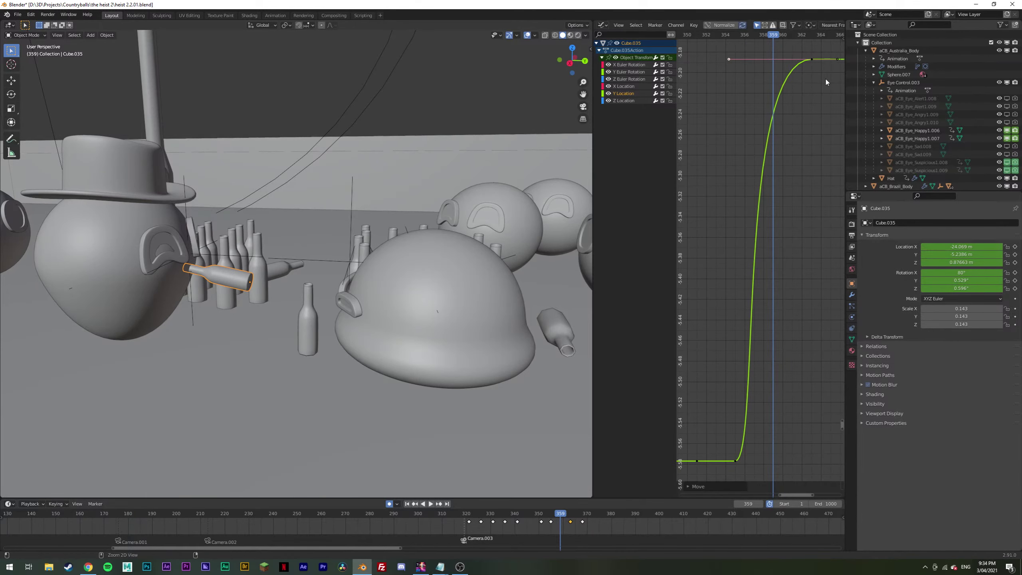
{"action": "left_click", "coordinate": [736, 461]}
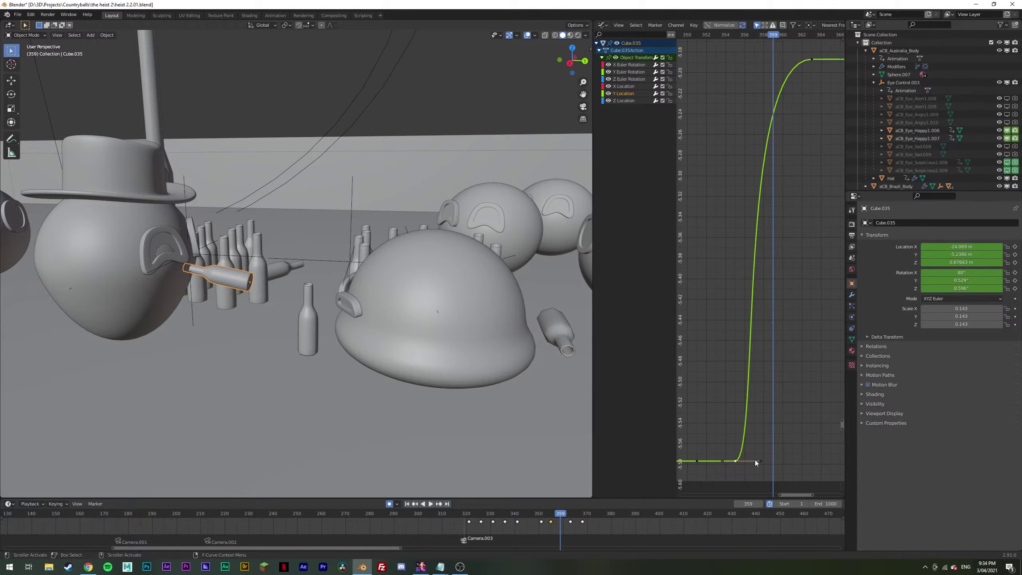
{"action": "key", "text": "g"}
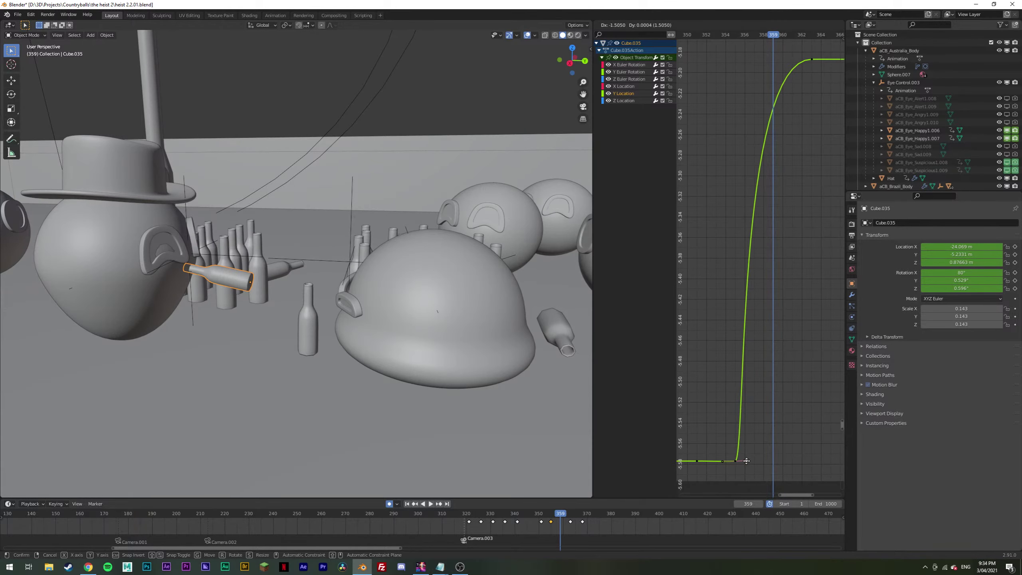
{"action": "left_click", "coordinate": [746, 462]}
Step: Play back the bottle's toss from about frame 354 to check the reshaped motion
{"action": "left_click", "coordinate": [552, 516]}
{"action": "key", "text": "space"}
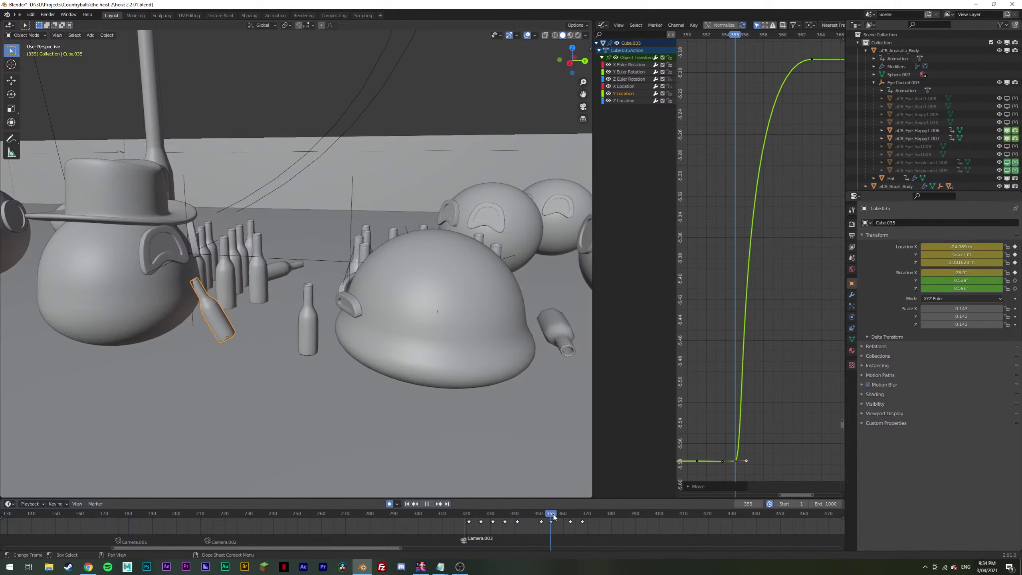
{"action": "left_click", "coordinate": [547, 515]}
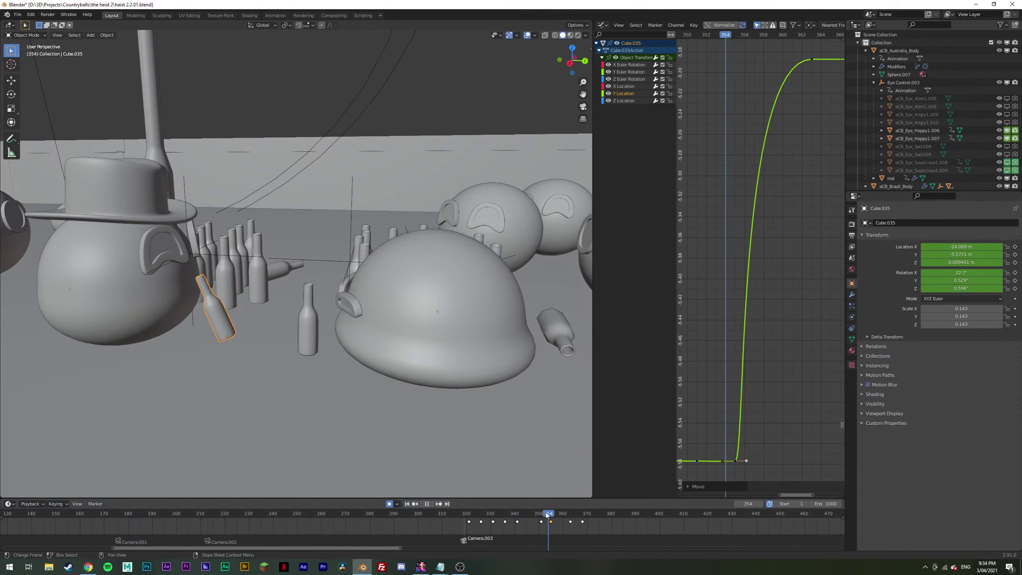
{"action": "key", "text": "space"}
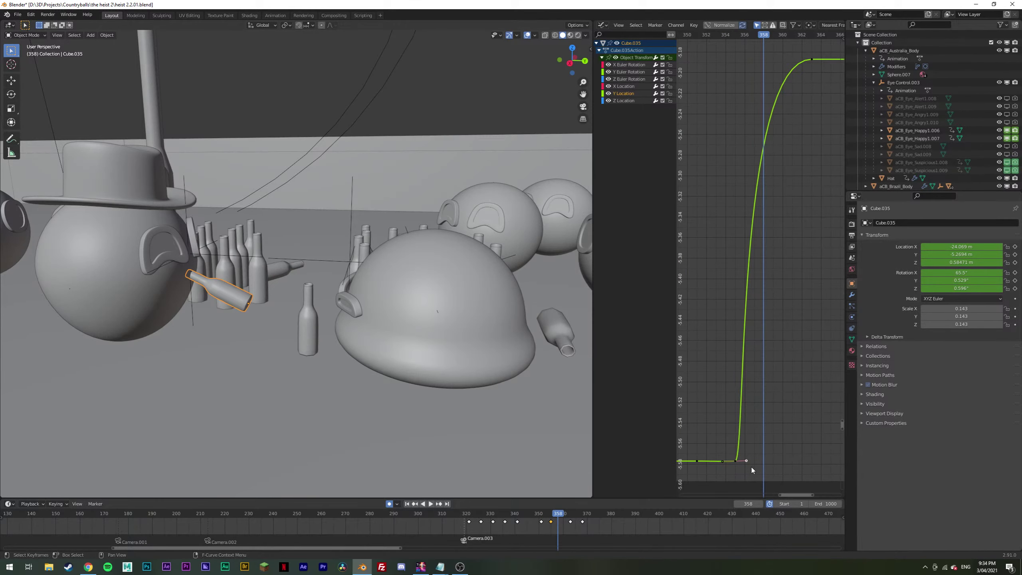
Step: Try collapsing the outgoing handle at frame 355, replay the toss, and extend the handle back to about frame 356
{"action": "left_click_drag", "start_coordinate": [747, 461], "coordinate": [737, 463]}
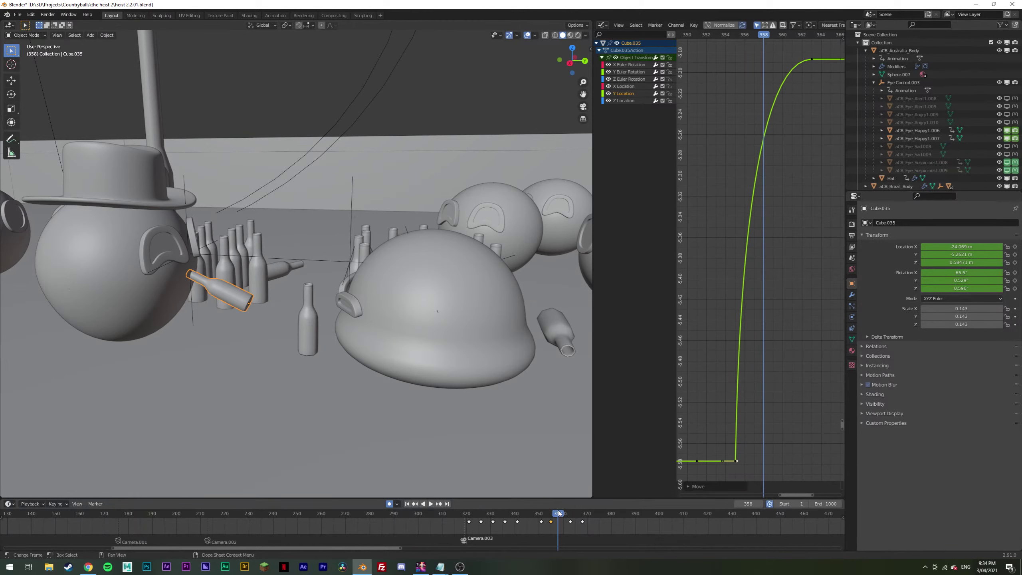
{"action": "left_click", "coordinate": [555, 516]}
{"action": "key", "text": "space"}
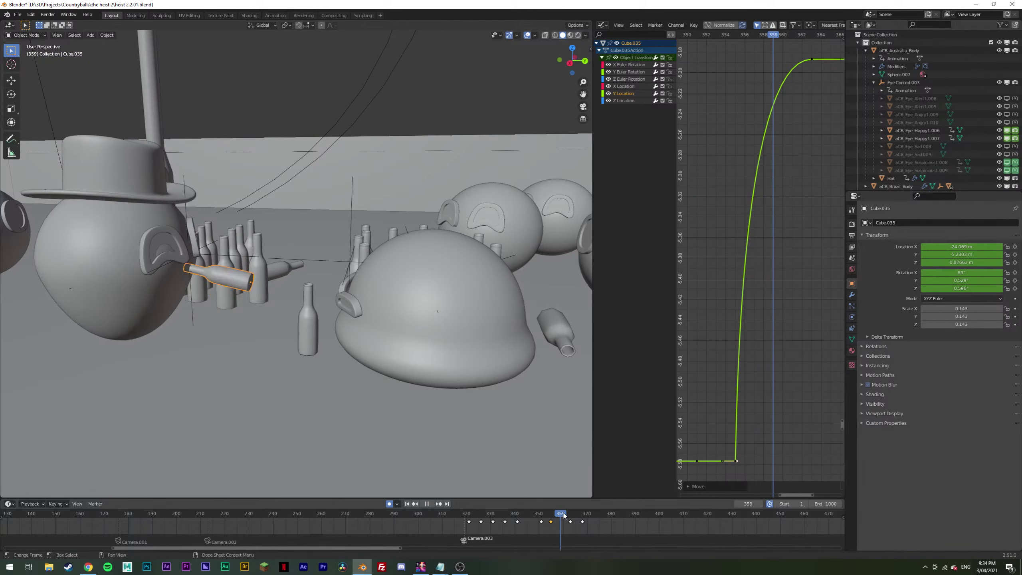
{"action": "key", "text": "space"}
{"action": "left_click_drag", "start_coordinate": [740, 464], "coordinate": [747, 462]}
{"action": "key", "text": "space"}
{"action": "key", "text": "Escape"}
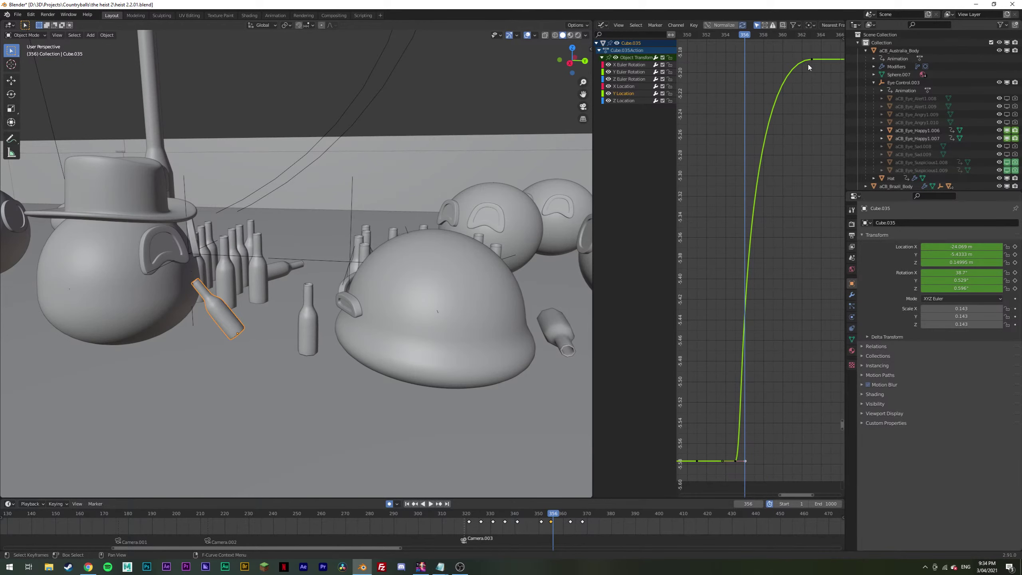
Step: Lengthen the incoming handle at frame 363 by about 3.6 more frames and replay the bottle motion from about frame 324
{"action": "left_click_drag", "start_coordinate": [730, 60], "coordinate": [708, 58]}
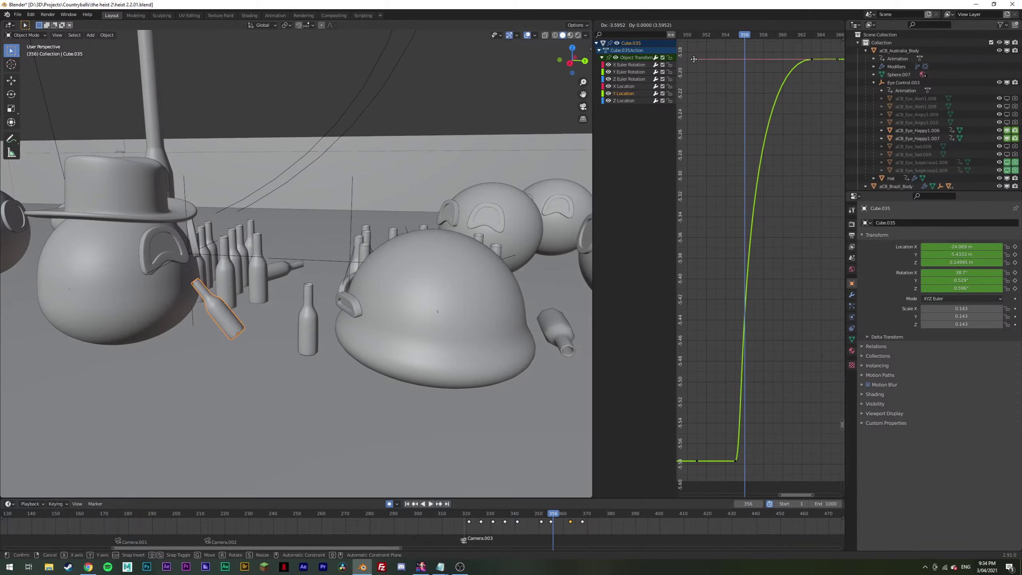
{"action": "left_click", "coordinate": [695, 60]}
{"action": "left_click", "coordinate": [475, 513]}
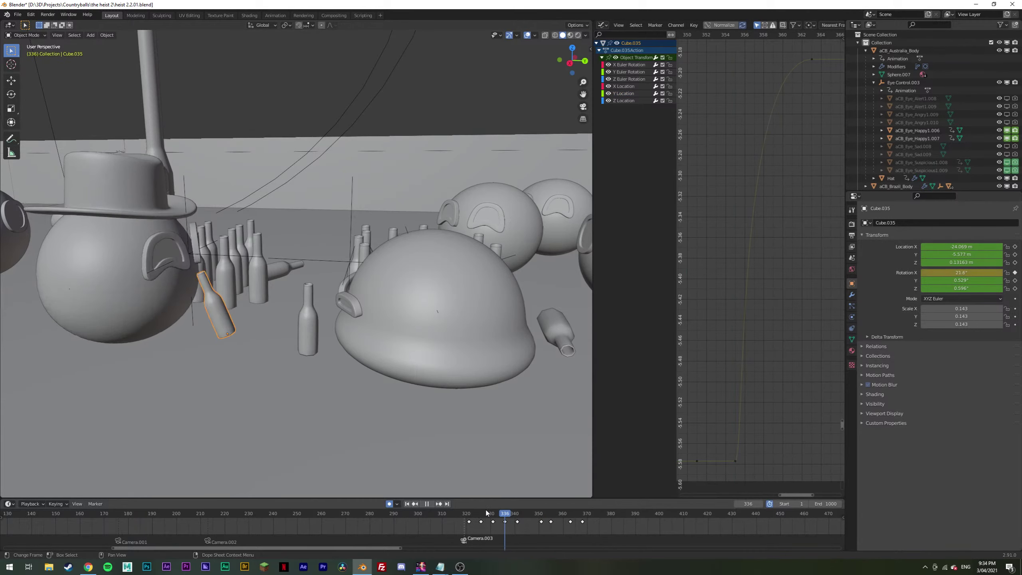
Step: Play and scrub the bottle's toss between about frames 340 and 368 to check its rise and peak
{"action": "key", "text": "space"}
{"action": "key", "text": "space"}
{"action": "left_click", "coordinate": [517, 519]}
{"action": "key", "text": "space"}
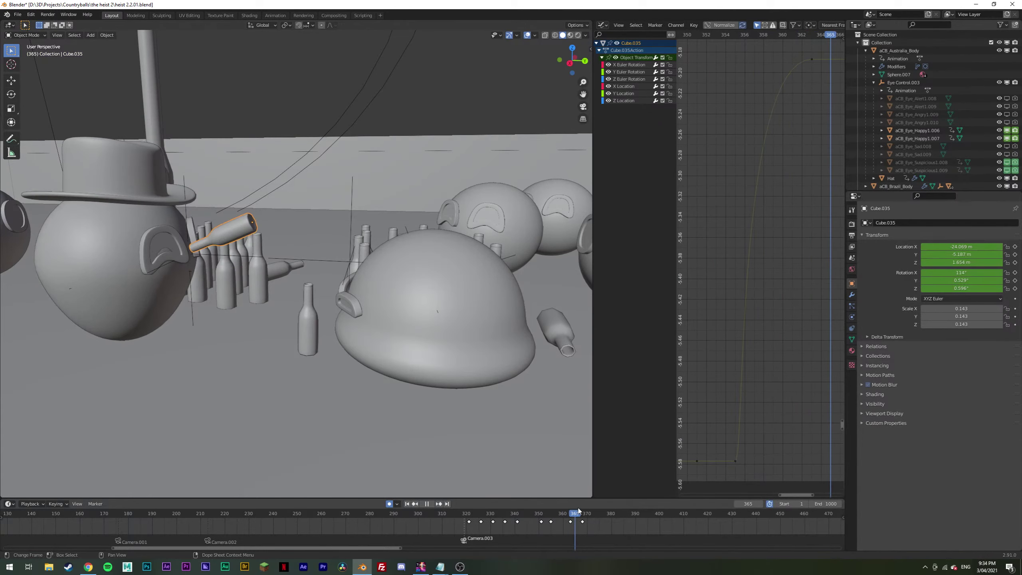
{"action": "left_click_drag", "start_coordinate": [565, 509], "coordinate": [582, 508]}
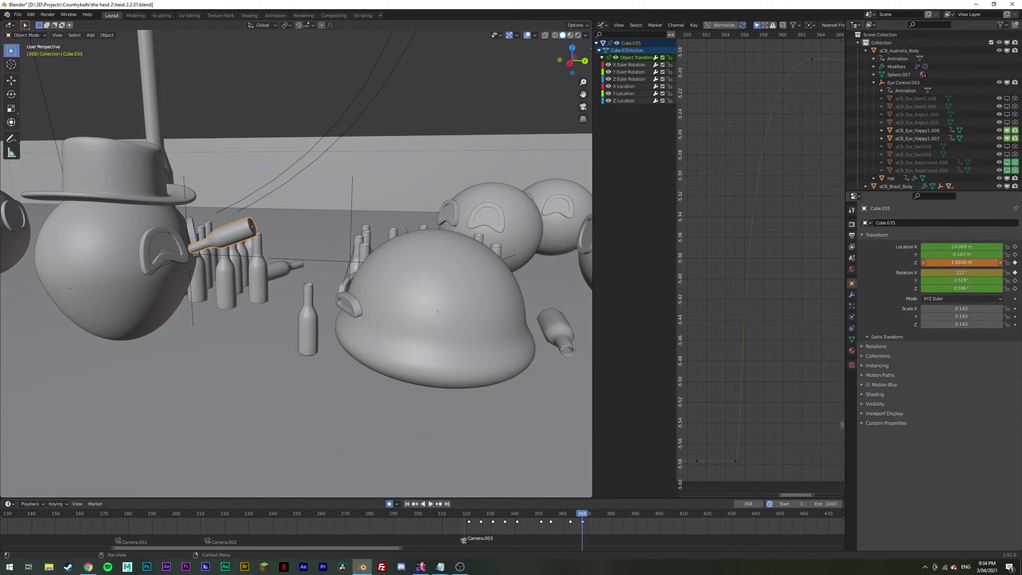
{"action": "left_click", "coordinate": [578, 517]}
{"action": "key", "text": "space"}
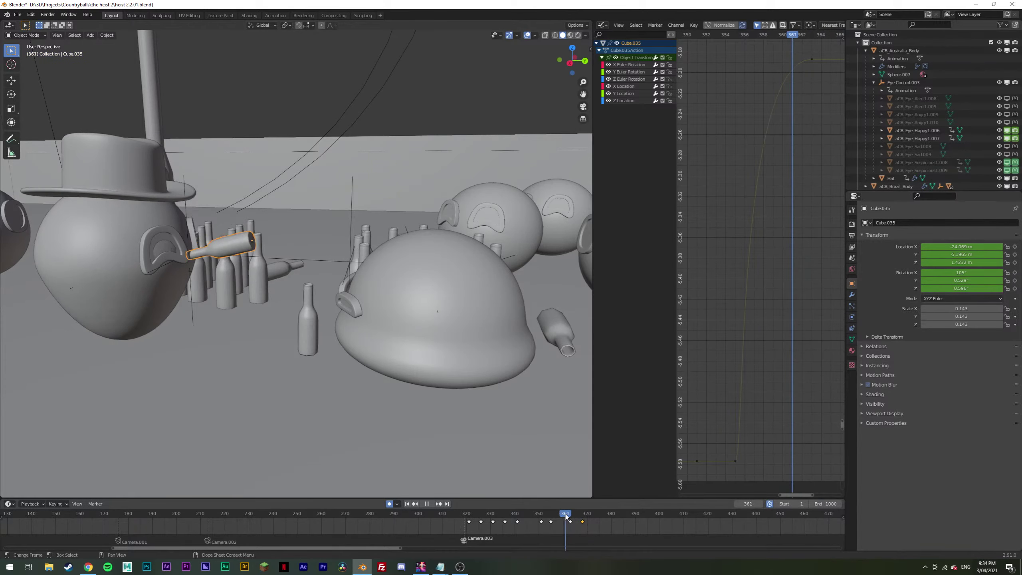
{"action": "key", "text": "space"}
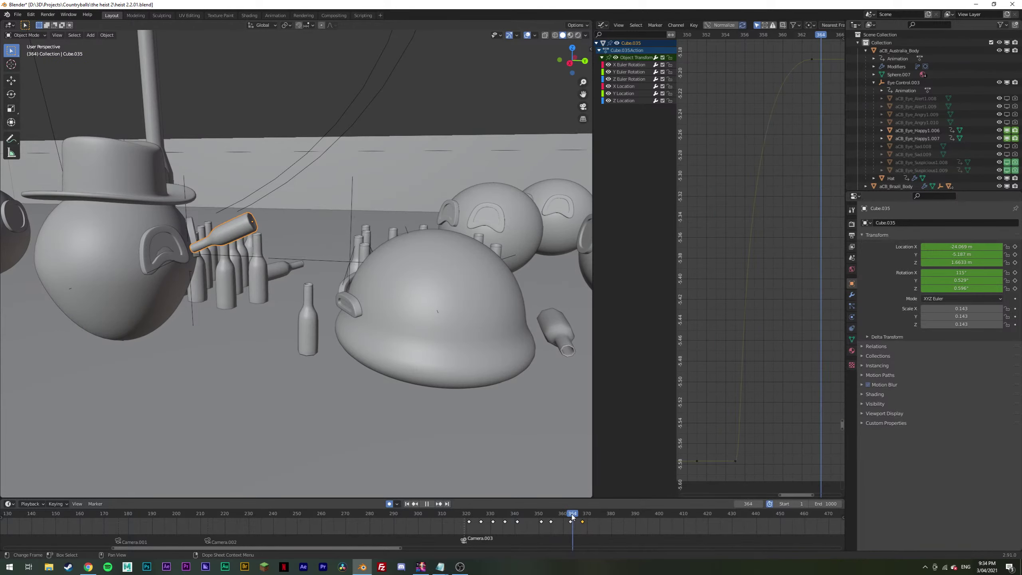
{"action": "left_click", "coordinate": [549, 518]}
{"action": "key", "text": "space"}
Step: Replay the bottle animation from frame 319 while viewing it from another angle, then recheck the toss around frame 359
{"action": "left_click", "coordinate": [463, 518]}
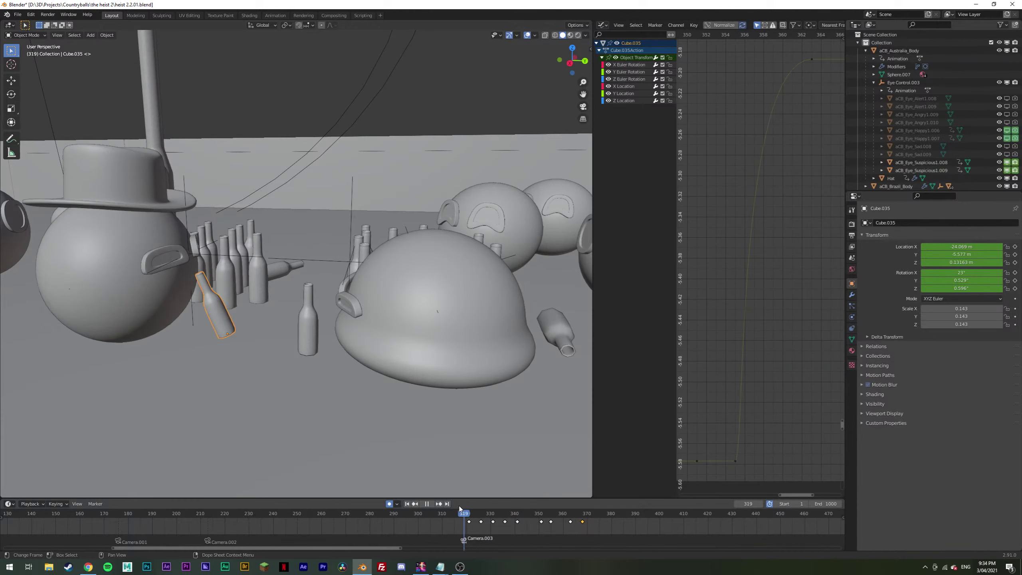
{"action": "middle_click_drag", "start_coordinate": [339, 353], "coordinate": [320, 334]}
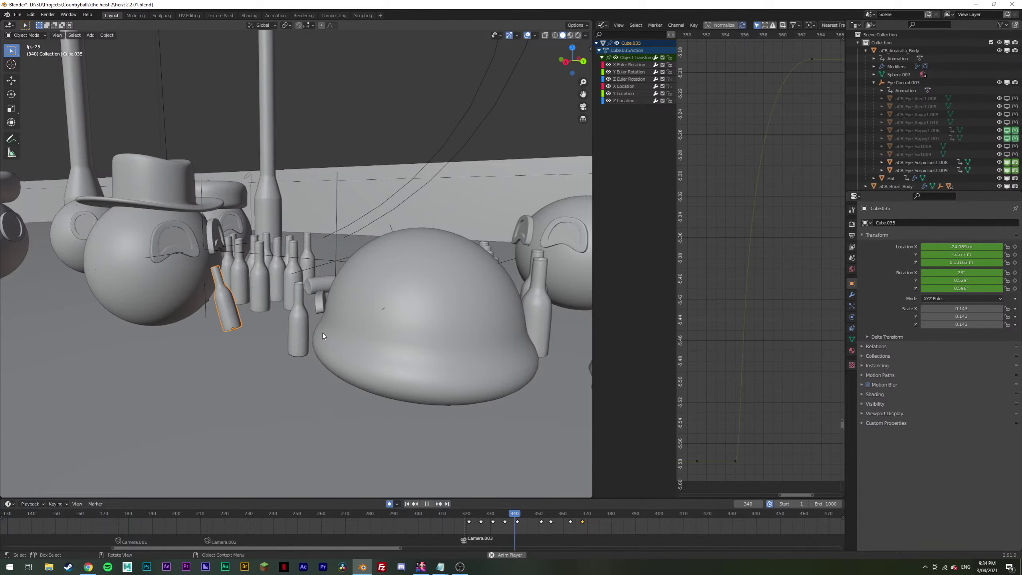
{"action": "key", "text": "space"}
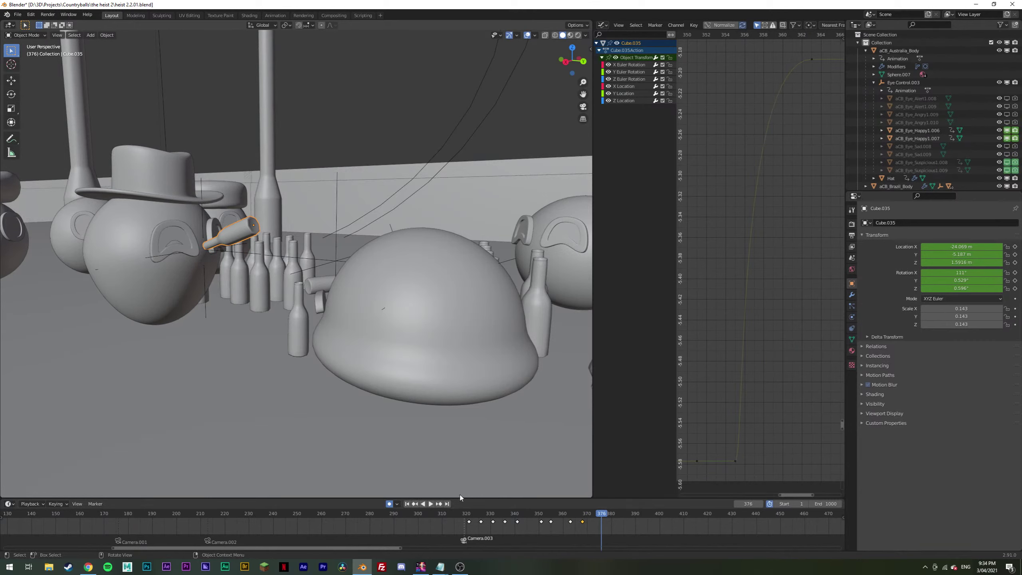
{"action": "left_click", "coordinate": [543, 513]}
{"action": "key", "text": "space"}
{"action": "mouse_move", "coordinate": [544, 509]}
{"action": "left_mouse_down"}
{"action": "mouse_move", "coordinate": [573, 513]}
{"action": "mouse_move", "coordinate": [557, 513]}
{"action": "left_mouse_up"}
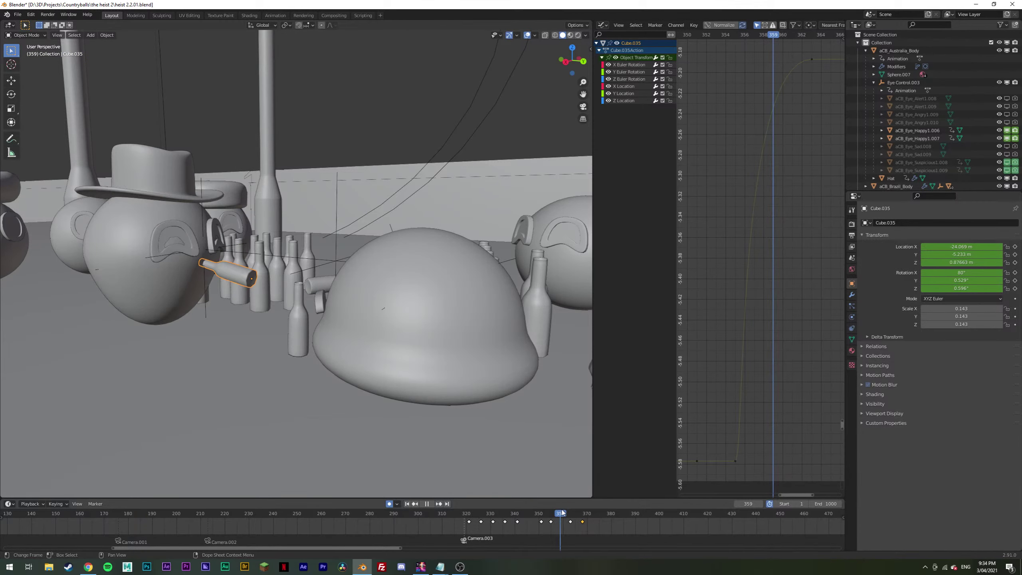
{"action": "key", "text": "space"}
Step: Raise the incoming handle at frame 363 on the bottle's Y Location curve to make it overshoot, and review the motion near frame 361
{"action": "mouse_move", "coordinate": [322, 350]}
{"action": "middle_mouse_down"}
{"action": "mouse_move", "coordinate": [359, 349]}
{"action": "mouse_move", "coordinate": [334, 342]}
{"action": "middle_mouse_up"}
{"action": "left_click", "coordinate": [810, 60]}
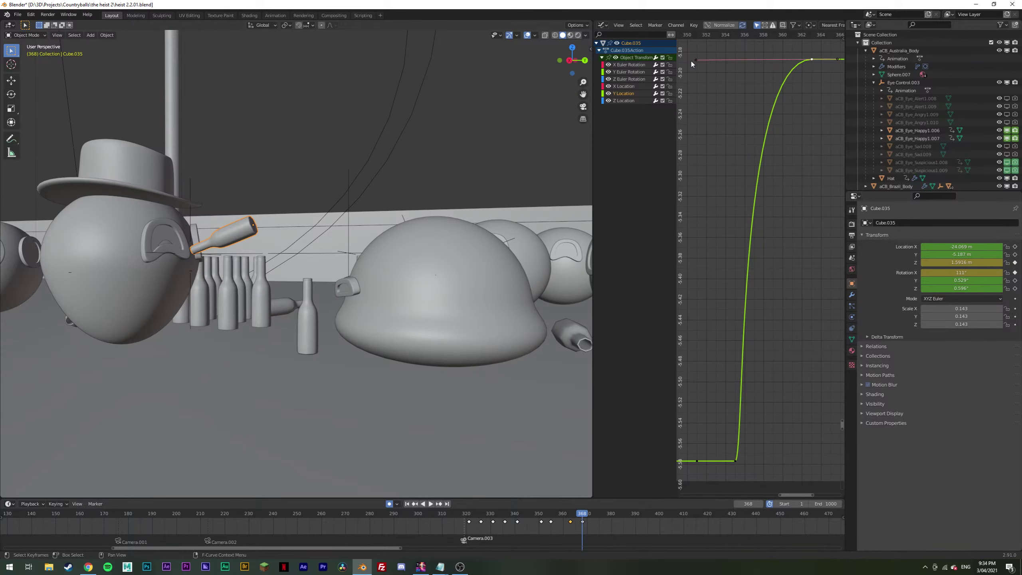
{"action": "key", "text": "g"}
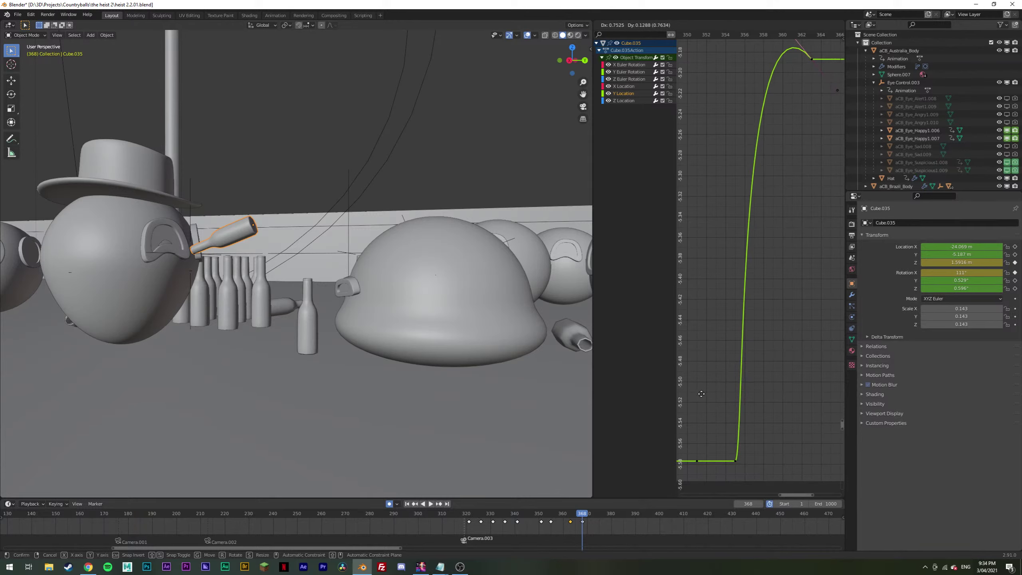
{"action": "left_click", "coordinate": [708, 398]}
{"action": "key", "text": "shift+ctrl+space"}
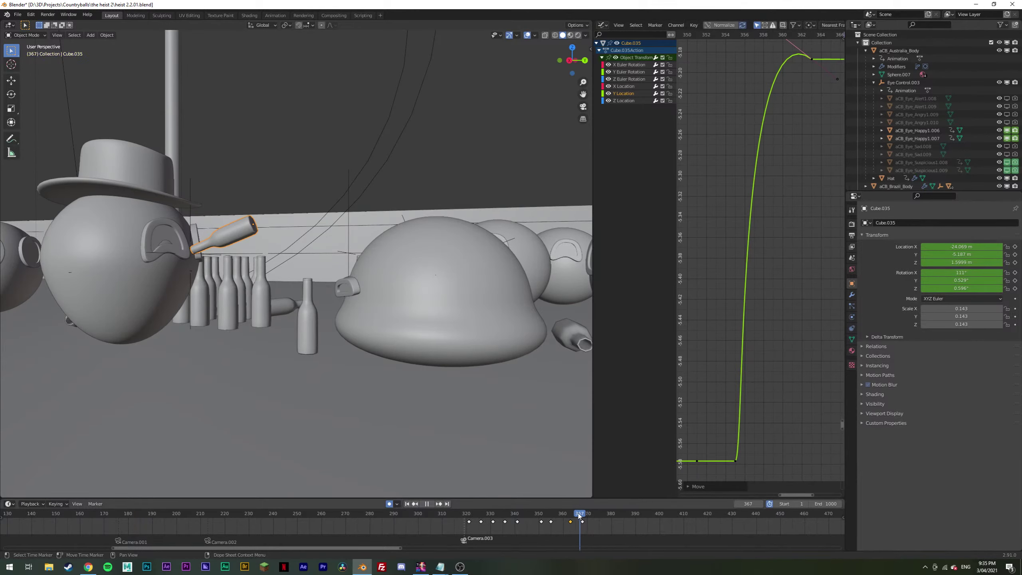
{"action": "left_click_drag", "start_coordinate": [561, 519], "coordinate": [565, 519]}
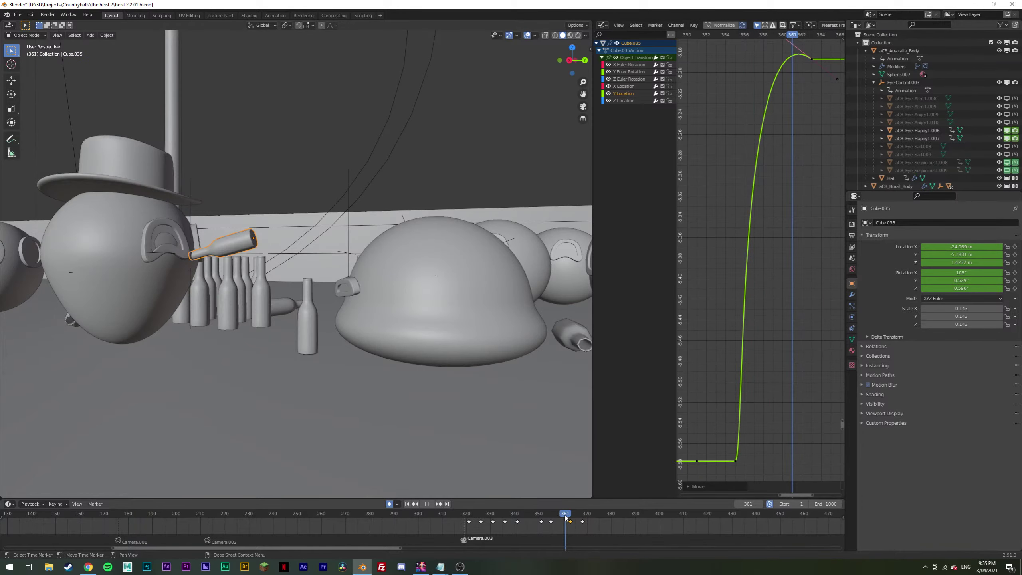
Step: Raise the Y Location curve's incoming handle at frame 363 further for a stronger overshoot and replay the toss
{"action": "middle_click_drag", "start_coordinate": [801, 267], "coordinate": [817, 403]}
{"action": "key", "text": "g"}
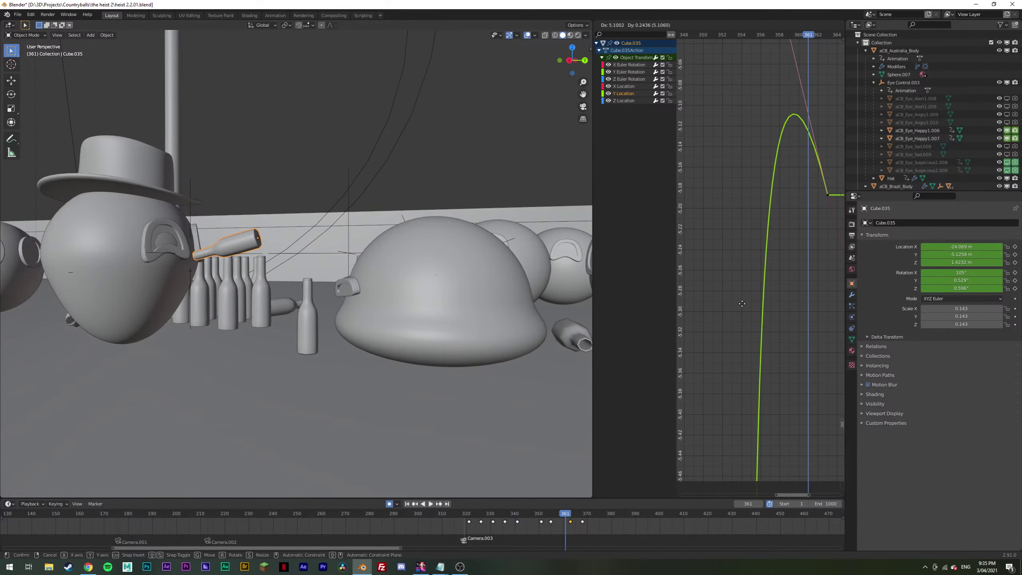
{"action": "left_click", "coordinate": [694, 386]}
{"action": "left_click_drag", "start_coordinate": [568, 515], "coordinate": [530, 513]}
{"action": "key", "text": "space"}
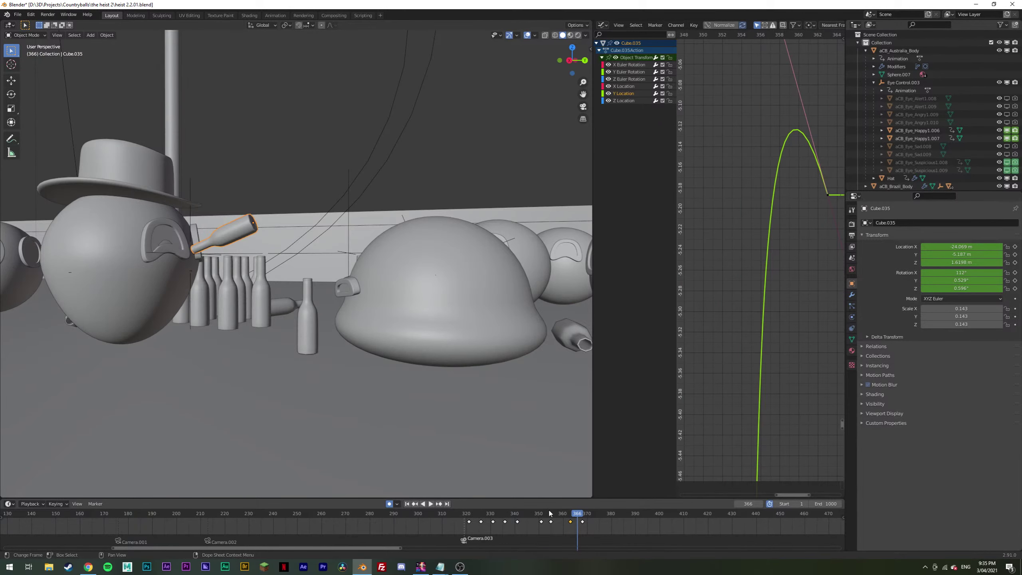
{"action": "key", "text": "Escape"}
Step: Extend the Y Location curve's outgoing handle at frame 355 to about frame 356.6 and replay the start of the toss
{"action": "middle_click_drag", "start_coordinate": [728, 492], "coordinate": [740, 310]}
{"action": "left_click_drag", "start_coordinate": [773, 410], "coordinate": [777, 411]}
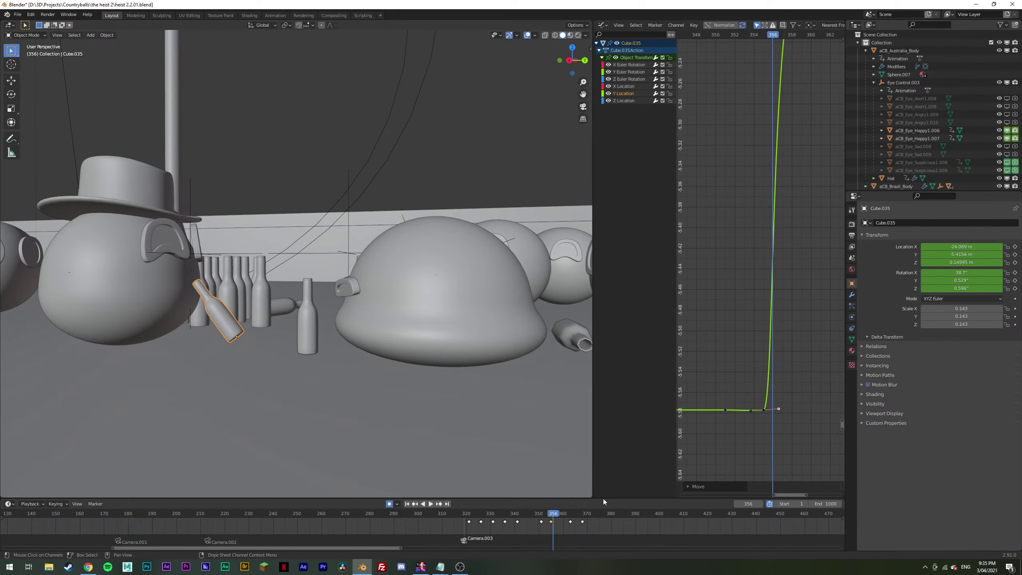
{"action": "left_click", "coordinate": [550, 520]}
{"action": "key", "text": "space"}
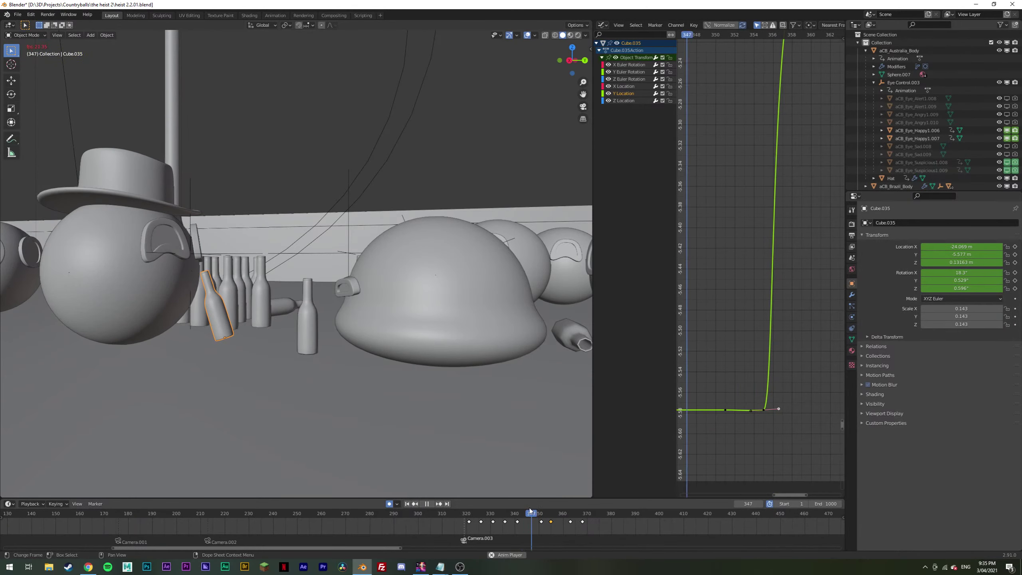
{"action": "left_click", "coordinate": [534, 512]}
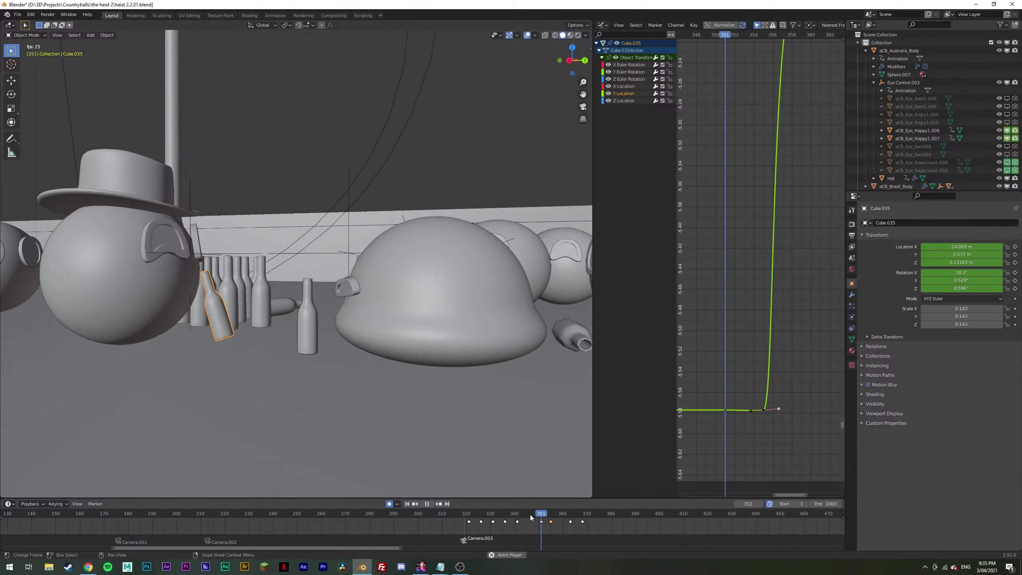
{"action": "key", "text": "space"}
{"action": "left_click_drag", "start_coordinate": [553, 513], "coordinate": [523, 513]}
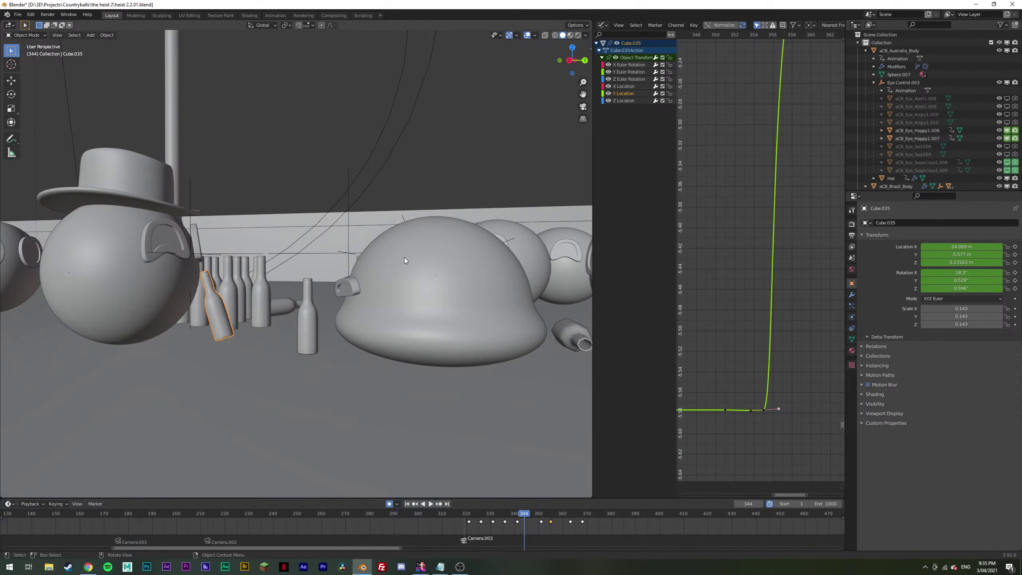
Step: Look through the shot camera and play the bottle's toss from frame 344, then return to frame 348
{"action": "key", "text": "KP_0"}
{"action": "key", "text": "space"}
{"action": "key", "text": "space"}
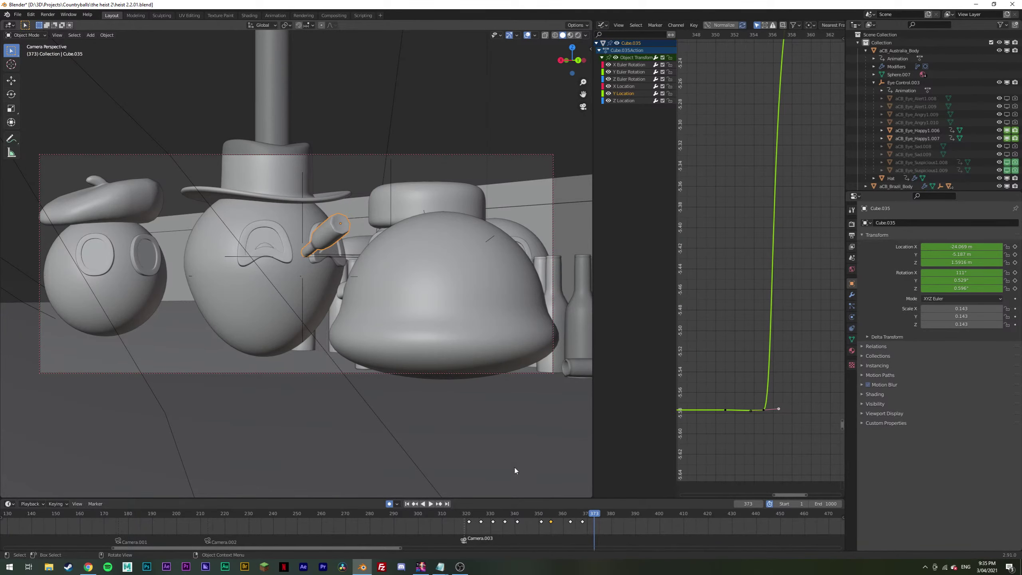
{"action": "left_click", "coordinate": [534, 519]}
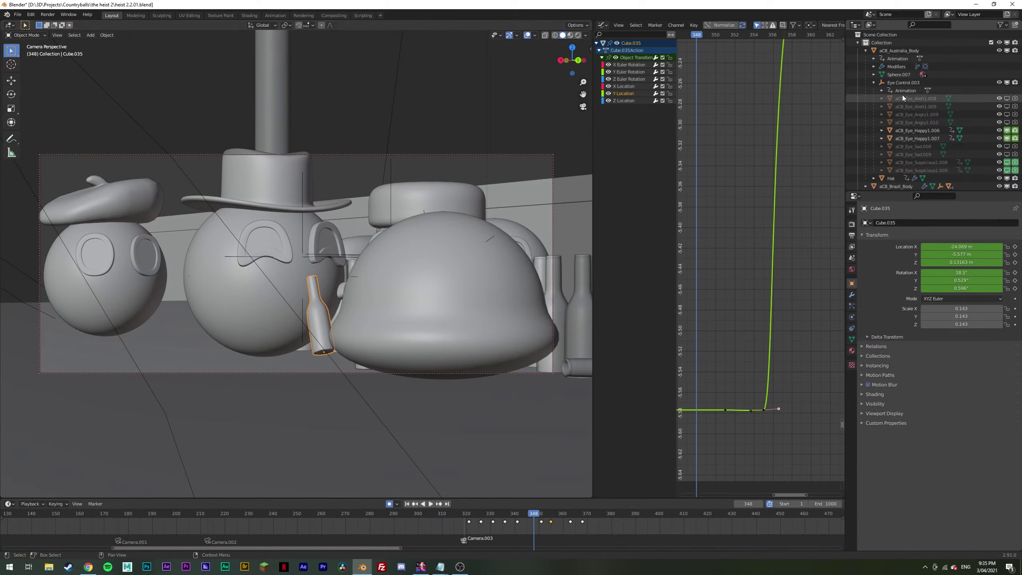
Step: At frame 358, keyframe Australia's eyes to switch from the Happy pair to the Suspicious pair in viewport and render visibility
{"action": "left_click", "coordinate": [903, 82]}
{"action": "left_click", "coordinate": [535, 512]}
{"action": "key", "text": "space"}
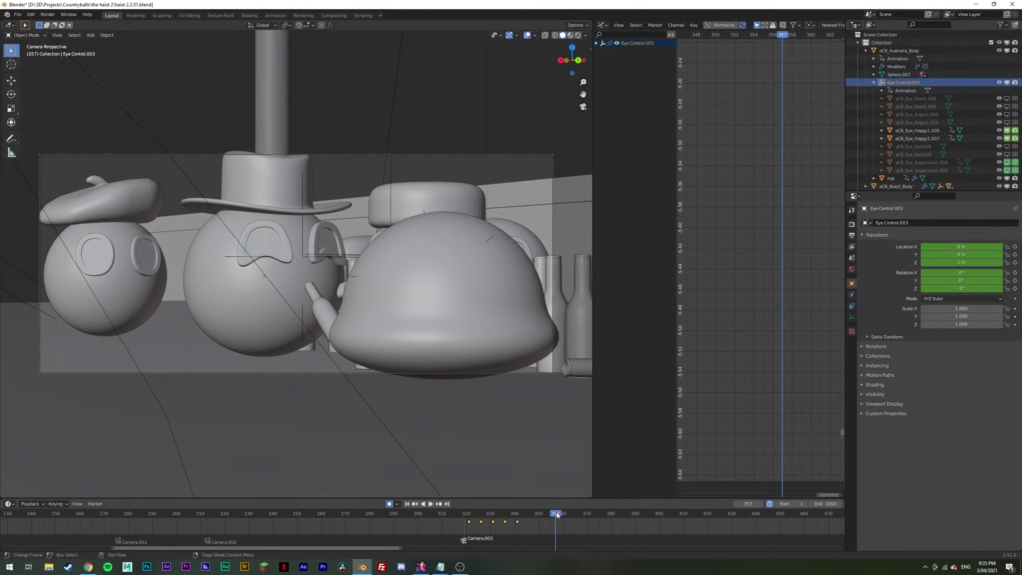
{"action": "key", "text": "space"}
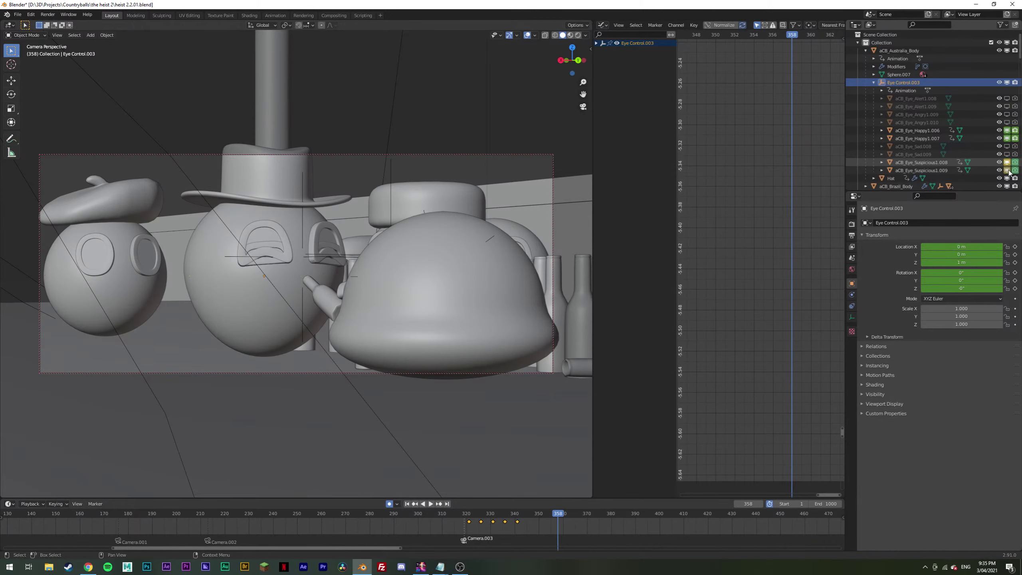
{"action": "left_click", "coordinate": [1008, 131]}
{"action": "left_click", "coordinate": [1008, 139]}
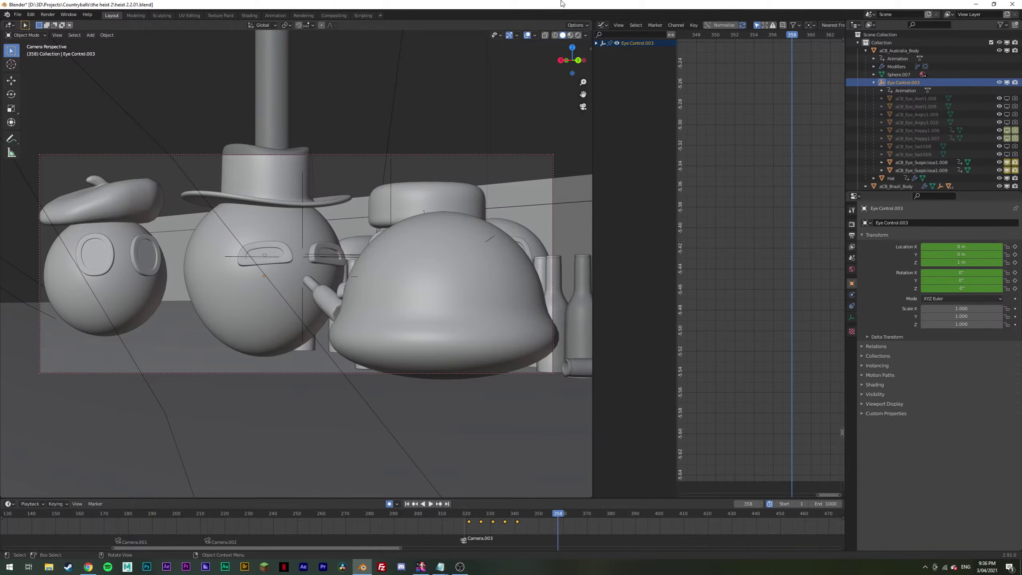
Step: Preview frame 358 in rendered shading, return to solid shading, and inspect the Suspicious eye up to frame 368 outside the camera view
{"action": "left_click", "coordinate": [578, 35]}
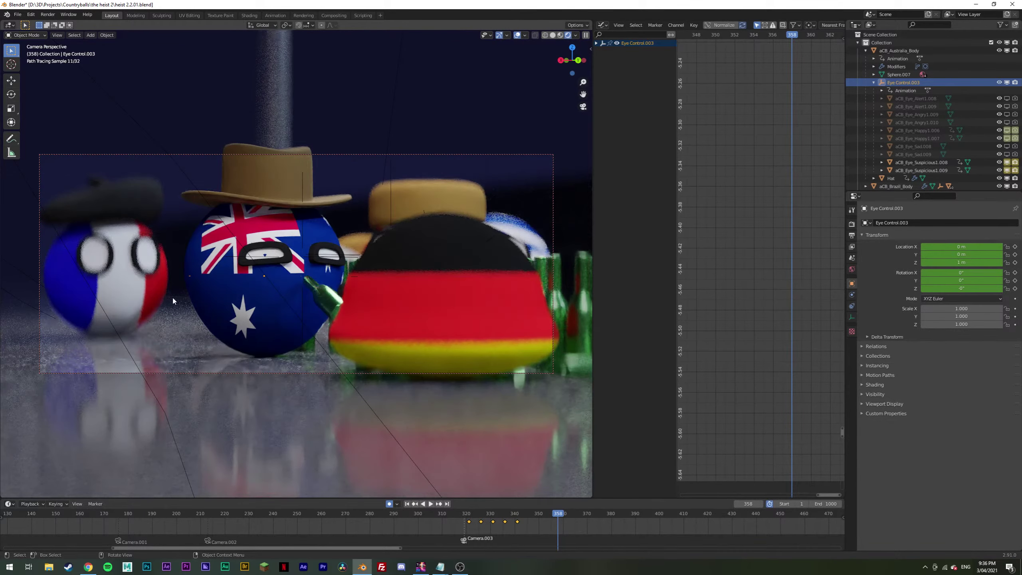
{"action": "left_click", "coordinate": [553, 35]}
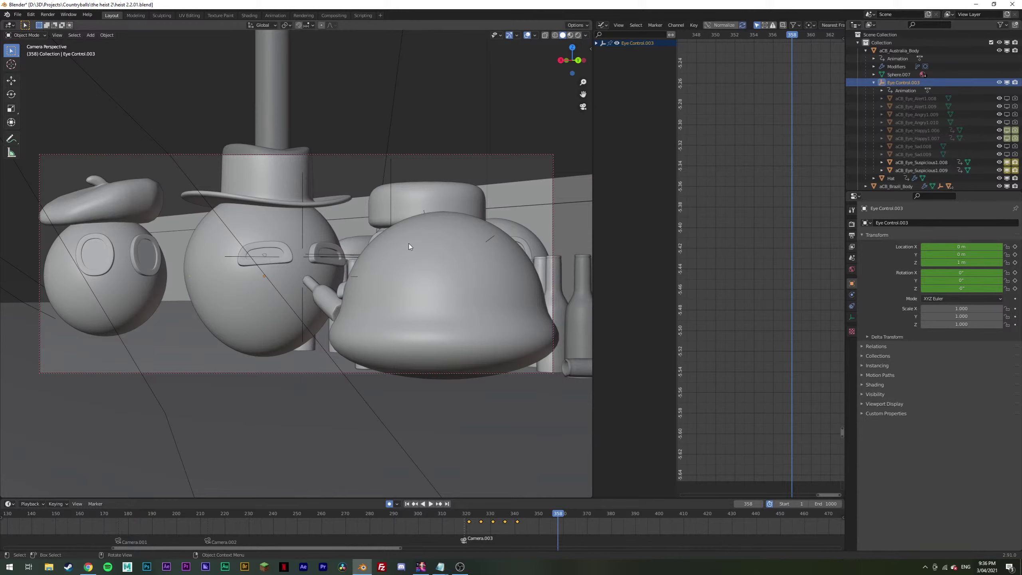
{"action": "middle_click_drag", "start_coordinate": [270, 253], "coordinate": [452, 431]}
{"action": "left_click", "coordinate": [195, 221]}
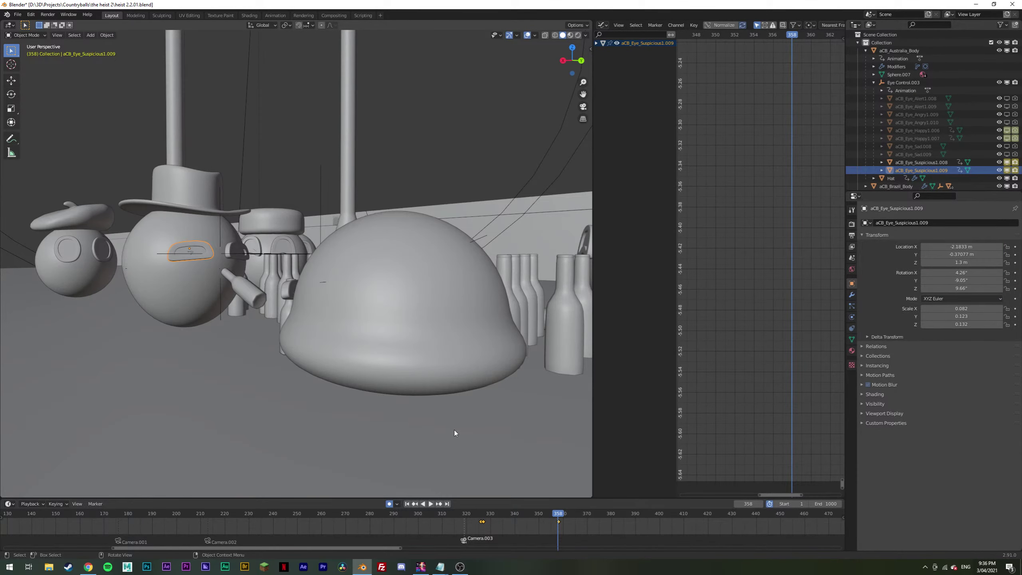
{"action": "left_click_drag", "start_coordinate": [561, 516], "coordinate": [581, 487]}
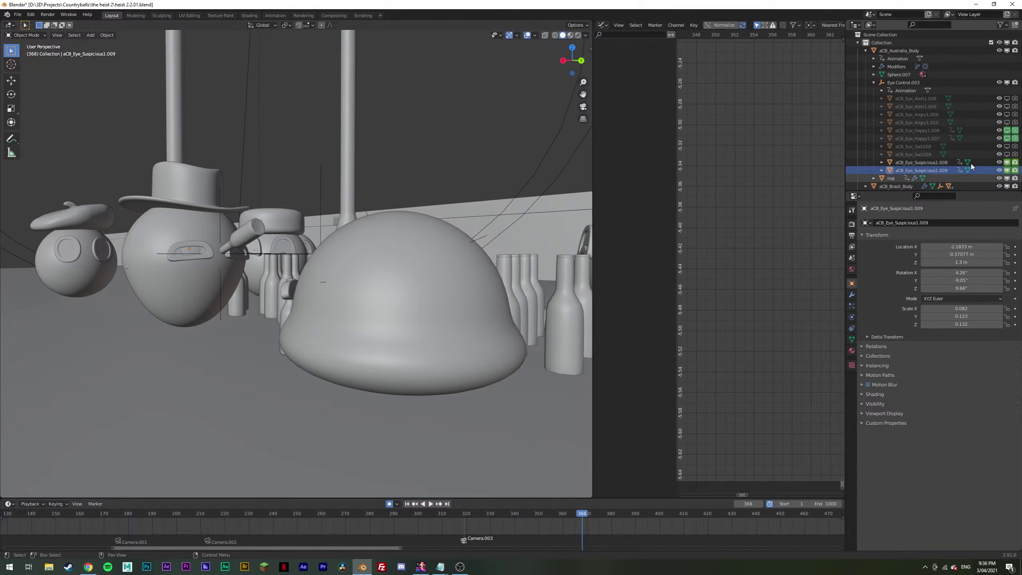
Step: Keyframe the rotation and location of Eye Control.003 at frame 351
{"action": "left_click", "coordinate": [904, 83]}
{"action": "mouse_move", "coordinate": [537, 516]}
{"action": "left_mouse_down"}
{"action": "mouse_move", "coordinate": [525, 515]}
{"action": "mouse_move", "coordinate": [541, 514]}
{"action": "left_mouse_up"}
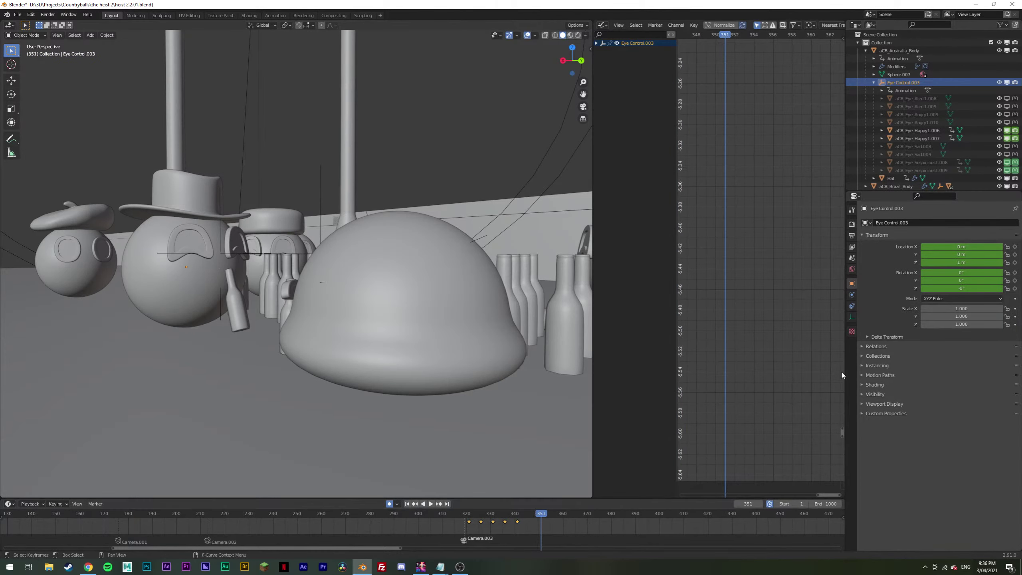
{"action": "key", "text": "i"}
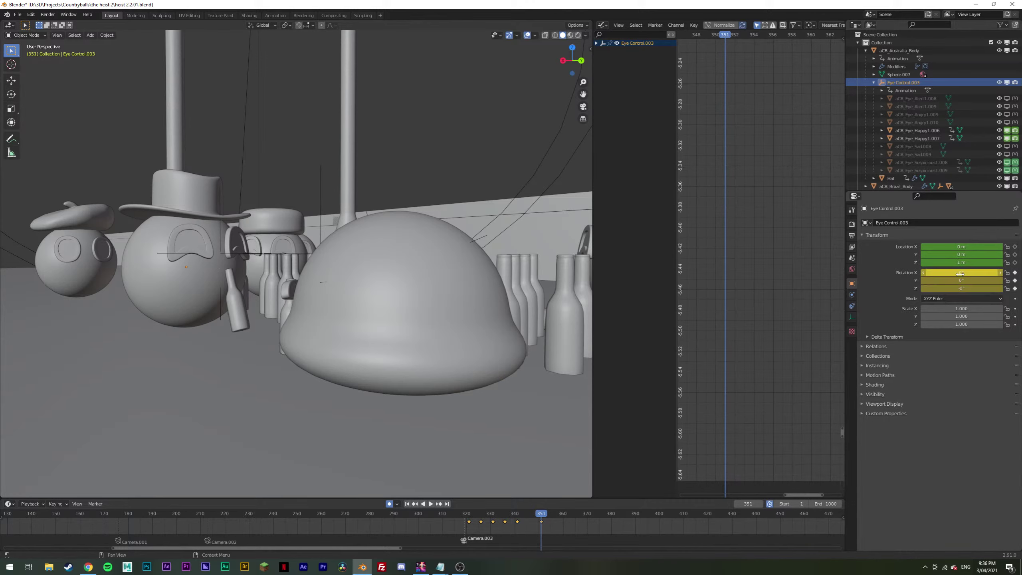
{"action": "key", "text": "Right"}
{"action": "key", "text": "Left"}
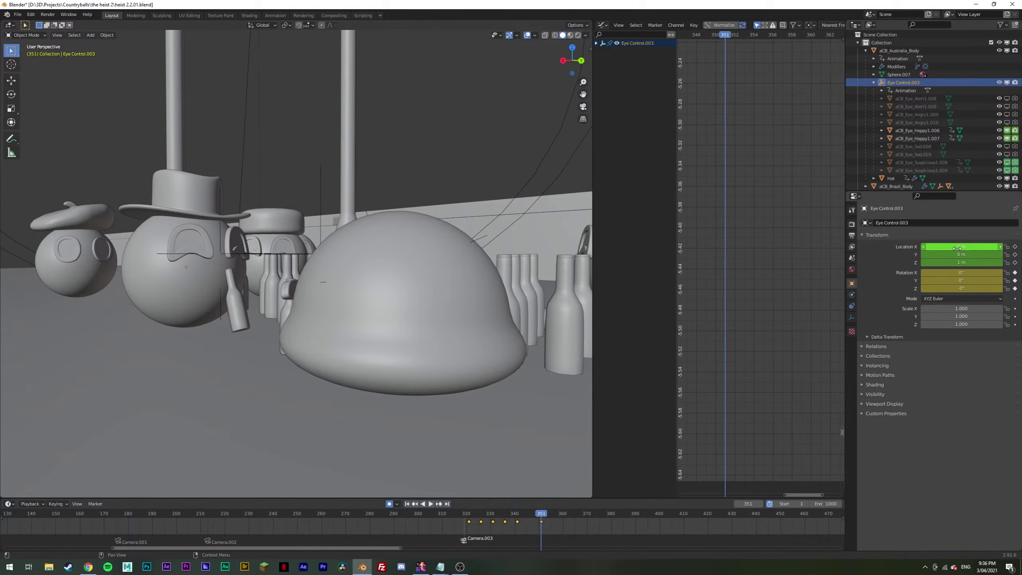
{"action": "key", "text": "i"}
Step: At frame 356, set the Y Rotation of Eye Control.003 to 14.1° and keyframe it
{"action": "middle_click_drag", "start_coordinate": [398, 362], "coordinate": [402, 305]}
{"action": "key", "text": "Right"}
{"action": "key", "text": "Right"}
{"action": "key", "text": "Right"}
{"action": "key", "text": "Right"}
{"action": "key", "text": "Right"}
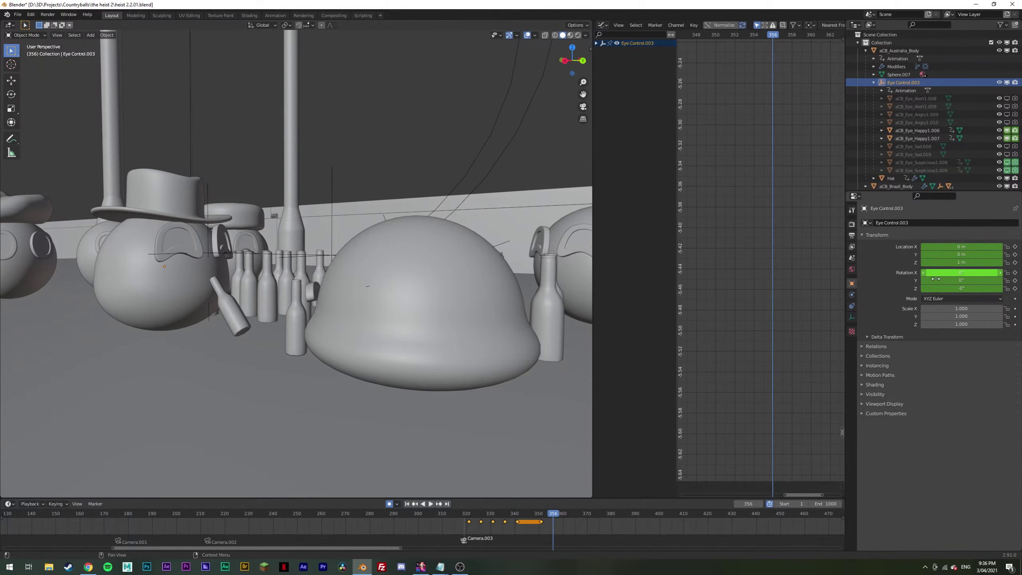
{"action": "left_click_drag", "start_coordinate": [937, 280], "coordinate": [944, 280]}
{"action": "key", "text": "i"}
Step: Step back and forth through frames 356 to 361 to check the eye tilt against the body's stretch
{"action": "key", "text": "Right"}
{"action": "key", "text": "Right"}
{"action": "key", "text": "Right"}
{"action": "key", "text": "Right"}
{"action": "key", "text": "Right"}
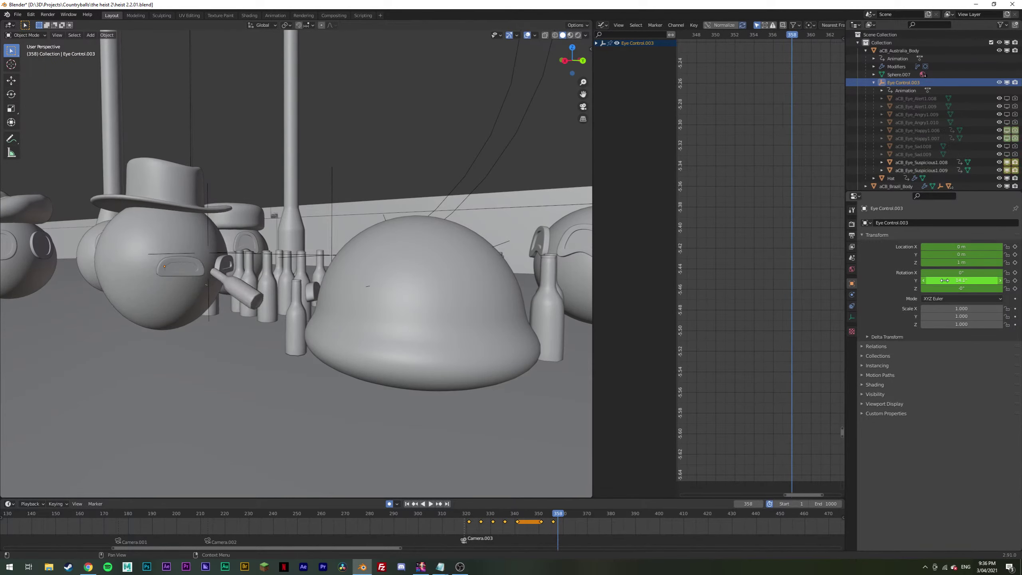
{"action": "key", "text": "Left"}
{"action": "key", "text": "Left"}
{"action": "key", "text": "Left"}
{"action": "key", "text": "Left"}
{"action": "key", "text": "Left"}
{"action": "key", "text": "Right"}
{"action": "key", "text": "Left"}
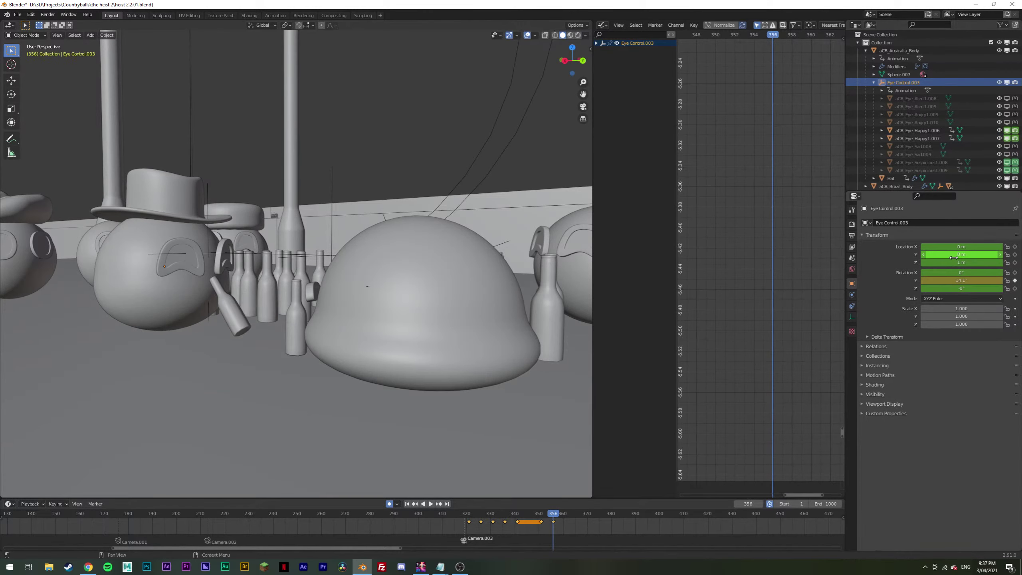
Step: At frame 361, set Eye Control.003's Y Rotation to -7.1°, raise its Z Location, and keyframe both
{"action": "key", "text": "Right"}
{"action": "key", "text": "Right"}
{"action": "key", "text": "Right"}
{"action": "key", "text": "Right"}
{"action": "key", "text": "Right"}
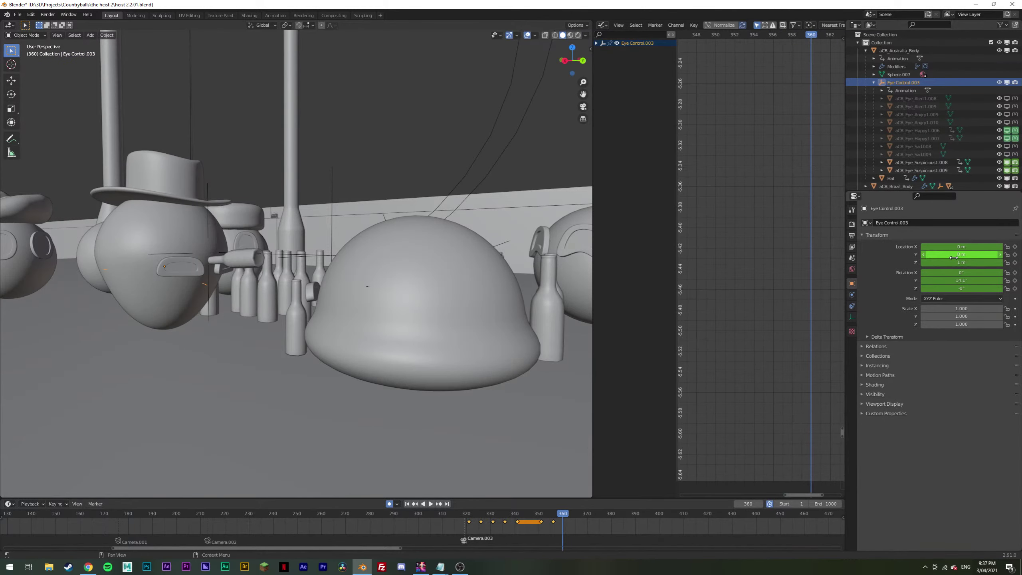
{"action": "left_click_drag", "start_coordinate": [961, 262], "coordinate": [944, 280]}
{"action": "key", "text": "i"}
{"action": "key", "text": "i"}
{"action": "key", "text": "Right"}
{"action": "key", "text": "Left"}
{"action": "left_click_drag", "start_coordinate": [939, 262], "coordinate": [929, 262]}
{"action": "key", "text": "i"}
Step: At frame 366, set Eye Control.003's Y Rotation to -3° and keyframe it
{"action": "key", "text": "Right"}
{"action": "key", "text": "Right"}
{"action": "key", "text": "Right"}
{"action": "key", "text": "Right"}
{"action": "key", "text": "Right"}
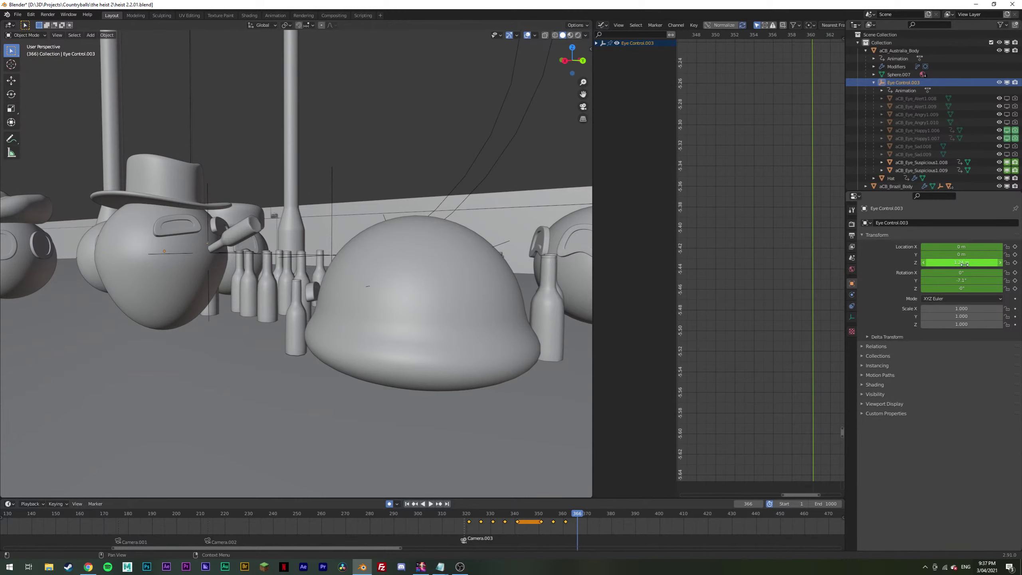
{"action": "left_click_drag", "start_coordinate": [962, 281], "coordinate": [986, 280]}
{"action": "key", "text": "i"}
Step: Play and scrub the Camera.003 shot through the camera to review the eye tilt, body stretch and bottle toss
{"action": "key", "text": "Right"}
{"action": "key", "text": "Right"}
{"action": "key", "text": "Right"}
{"action": "key", "text": "Right"}
{"action": "key", "text": "KP_0"}
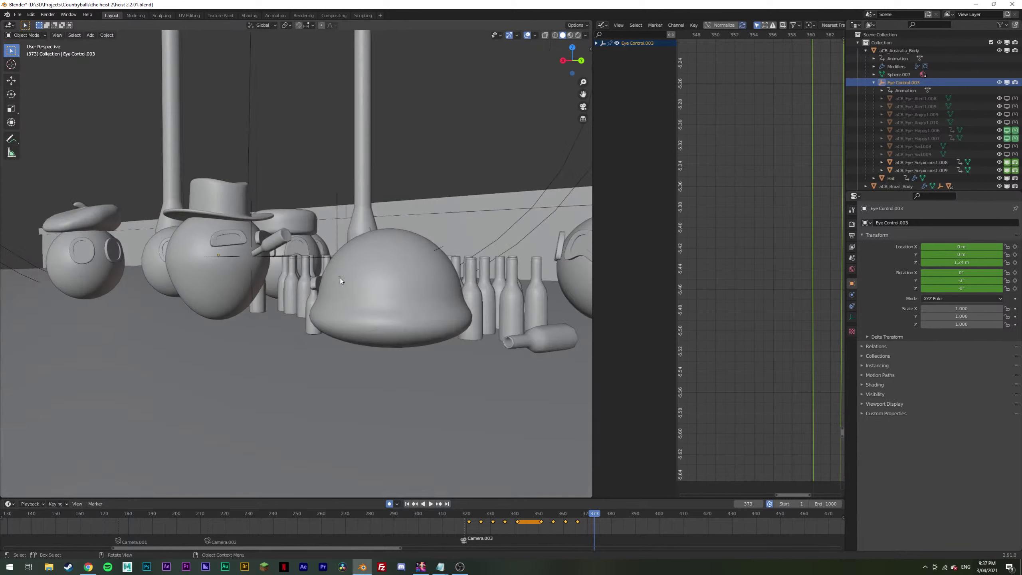
{"action": "left_click", "coordinate": [507, 511]}
{"action": "key", "text": "space"}
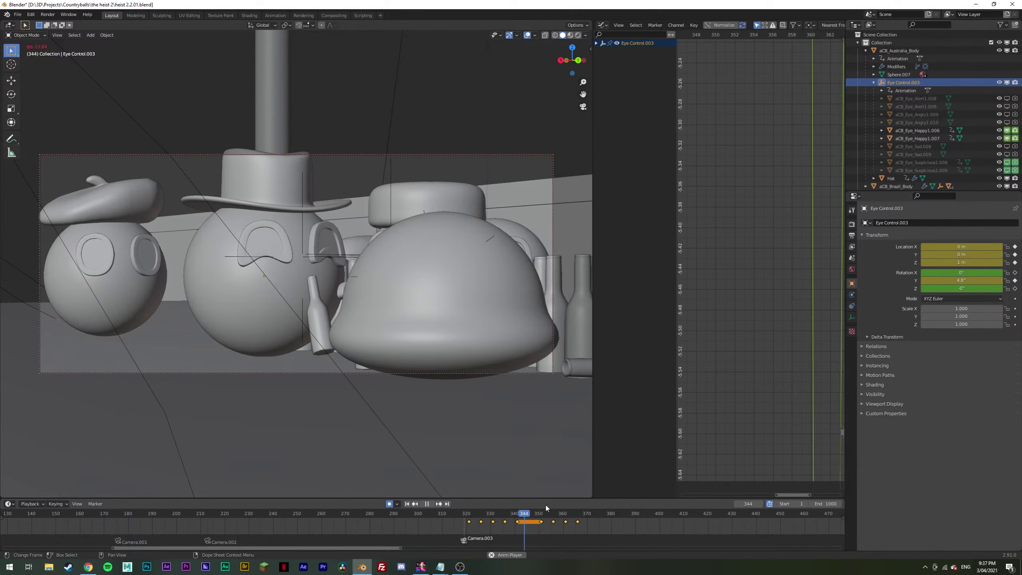
{"action": "key", "text": "space"}
{"action": "left_click", "coordinate": [467, 513]}
{"action": "key", "text": "space"}
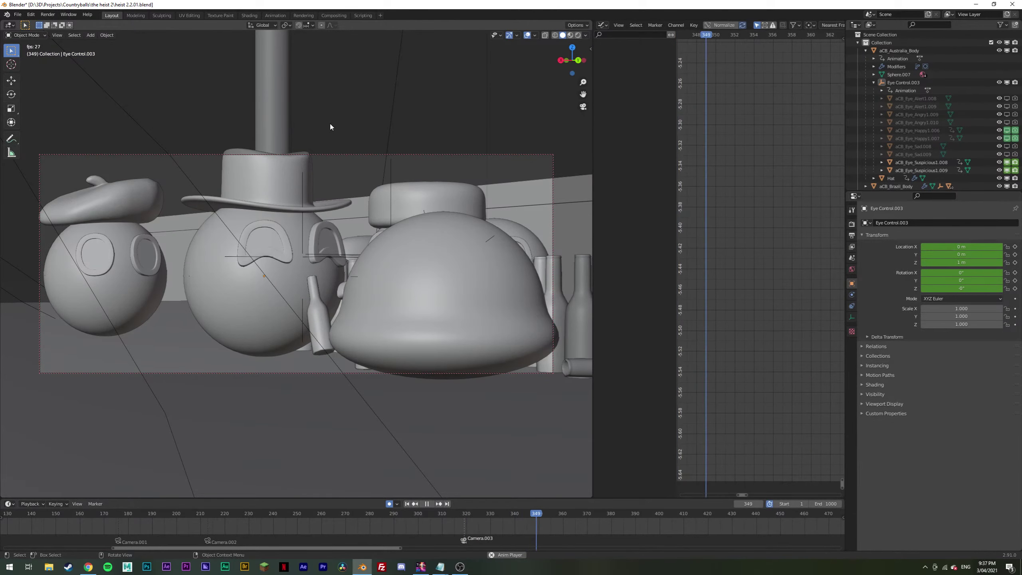
{"action": "key", "text": "space"}
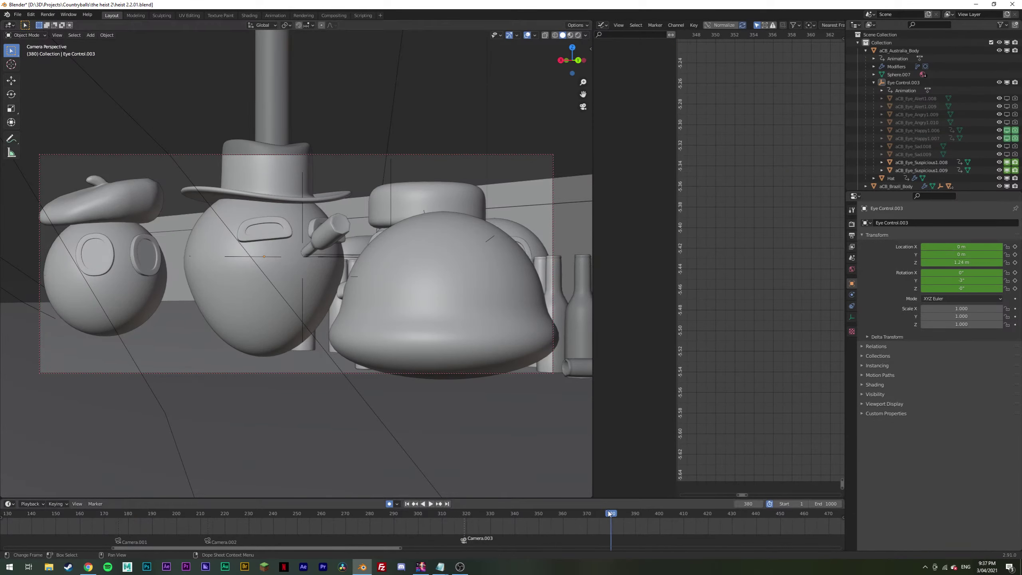
{"action": "left_click_drag", "start_coordinate": [584, 513], "coordinate": [564, 489]}
{"action": "key", "text": "space"}
Step: Select the tossed bottle and steepen its X Euler Rotation curve by moving the handle of the frame 355 keyframe
{"action": "left_click", "coordinate": [346, 230]}
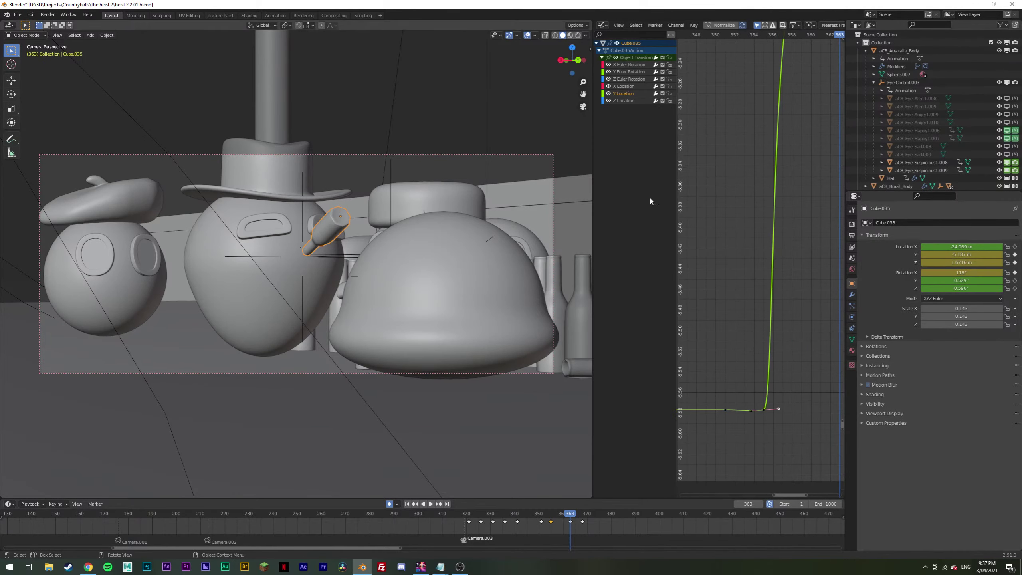
{"action": "left_click", "coordinate": [628, 73]}
{"action": "key", "text": "Home"}
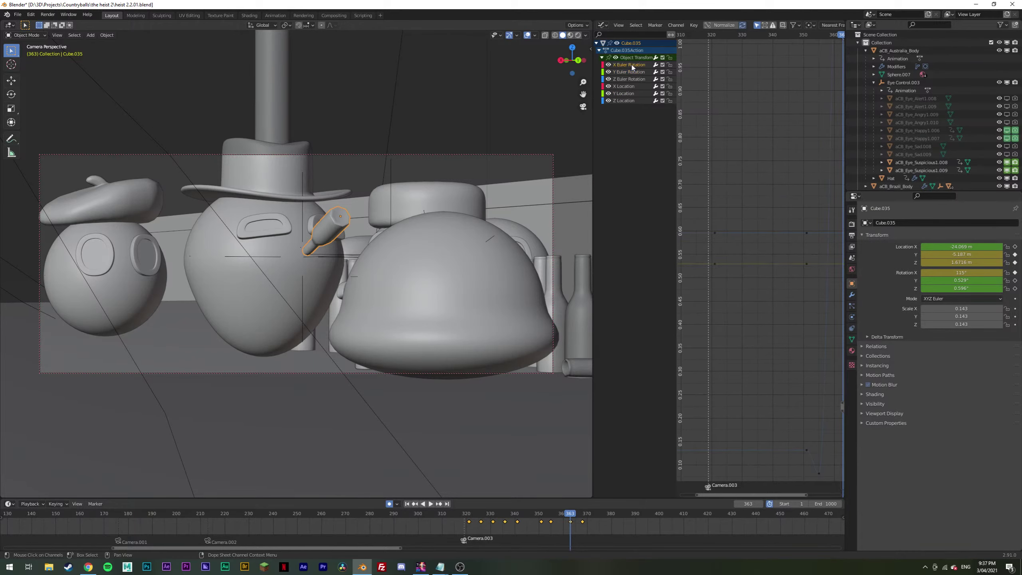
{"action": "key", "text": "Home"}
{"action": "left_click_drag", "start_coordinate": [818, 49], "coordinate": [795, 51]}
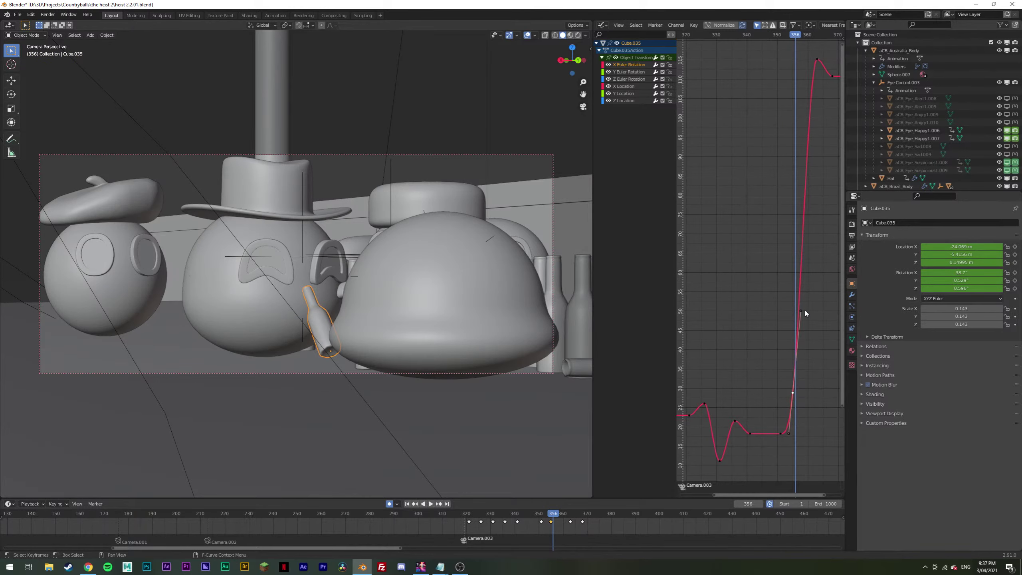
{"action": "left_click_drag", "start_coordinate": [801, 314], "coordinate": [806, 318]}
{"action": "mouse_move", "coordinate": [553, 514]}
{"action": "left_mouse_down"}
{"action": "mouse_move", "coordinate": [528, 513]}
{"action": "mouse_move", "coordinate": [553, 517]}
{"action": "left_mouse_up"}
{"action": "mouse_move", "coordinate": [557, 517]}
{"action": "left_mouse_down"}
{"action": "mouse_move", "coordinate": [573, 516]}
{"action": "mouse_move", "coordinate": [551, 517]}
{"action": "left_mouse_up"}
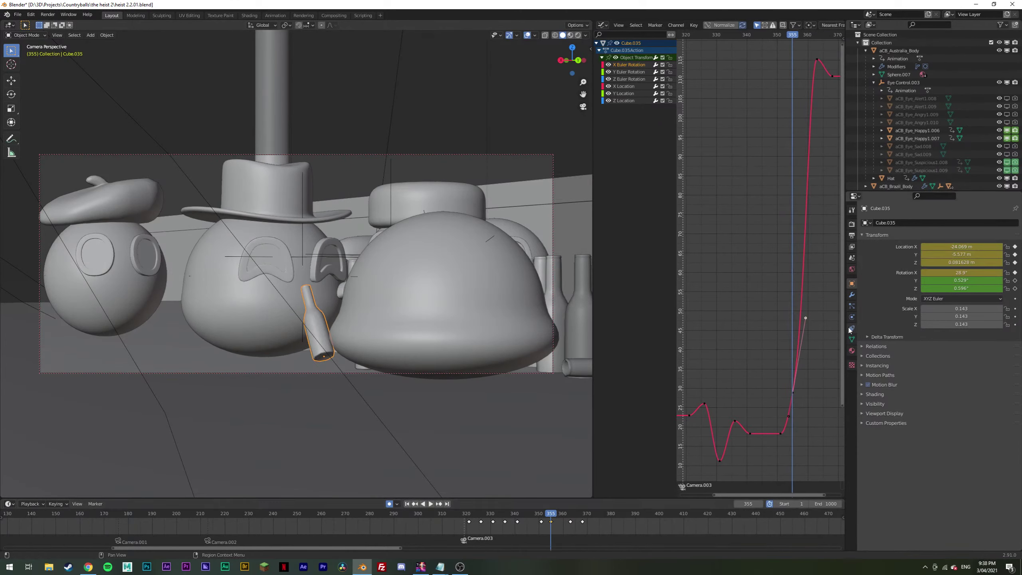
{"action": "key", "text": "g"}
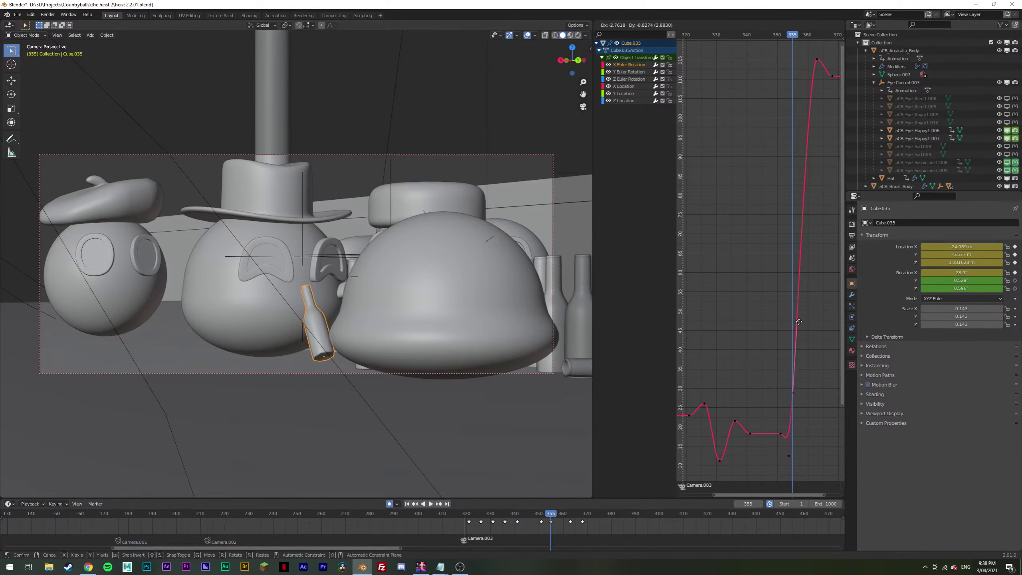
{"action": "left_click", "coordinate": [799, 323]}
Step: Sharpen the bottle's X rotation further by pulling the frame 355 keyframe's handle much higher, and play back the toss
{"action": "key", "text": "space"}
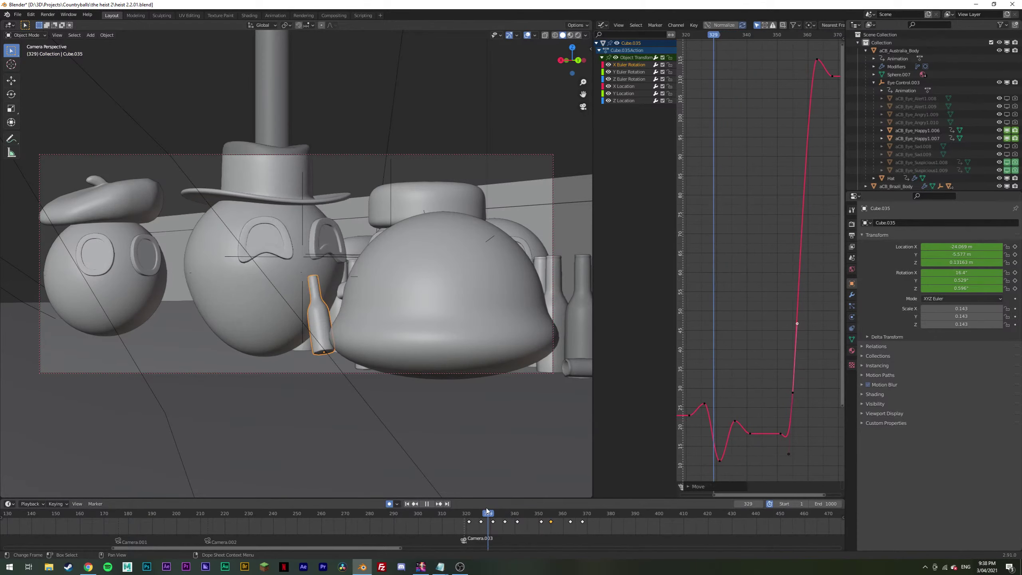
{"action": "key", "text": "space"}
{"action": "left_click_drag", "start_coordinate": [519, 517], "coordinate": [543, 516]}
{"action": "left_click_drag", "start_coordinate": [788, 453], "coordinate": [793, 428]}
{"action": "left_click_drag", "start_coordinate": [793, 56], "coordinate": [796, 117]}
{"action": "key", "text": "space"}
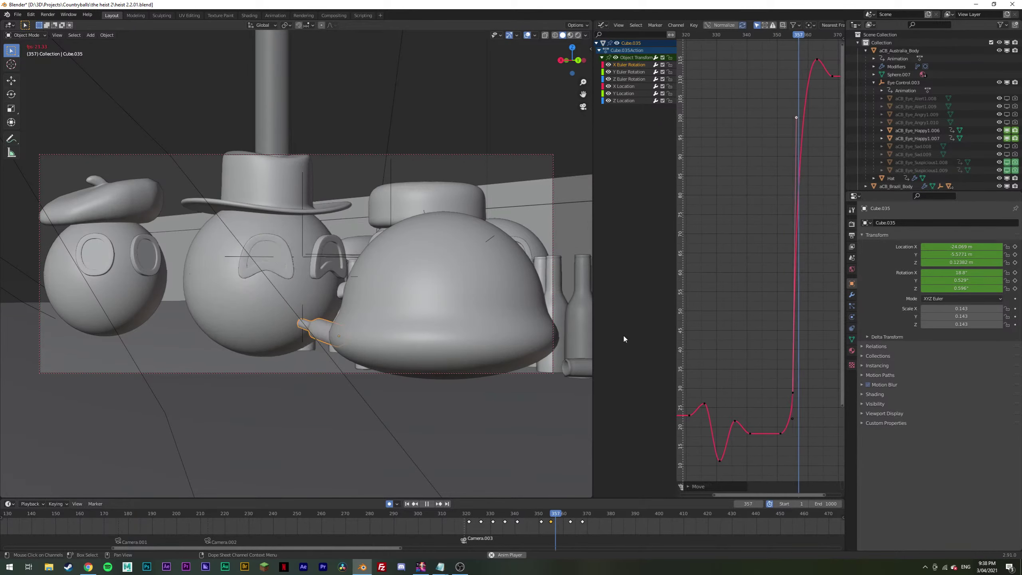
{"action": "left_click", "coordinate": [536, 516]}
{"action": "left_click_drag", "start_coordinate": [536, 516], "coordinate": [558, 513]}
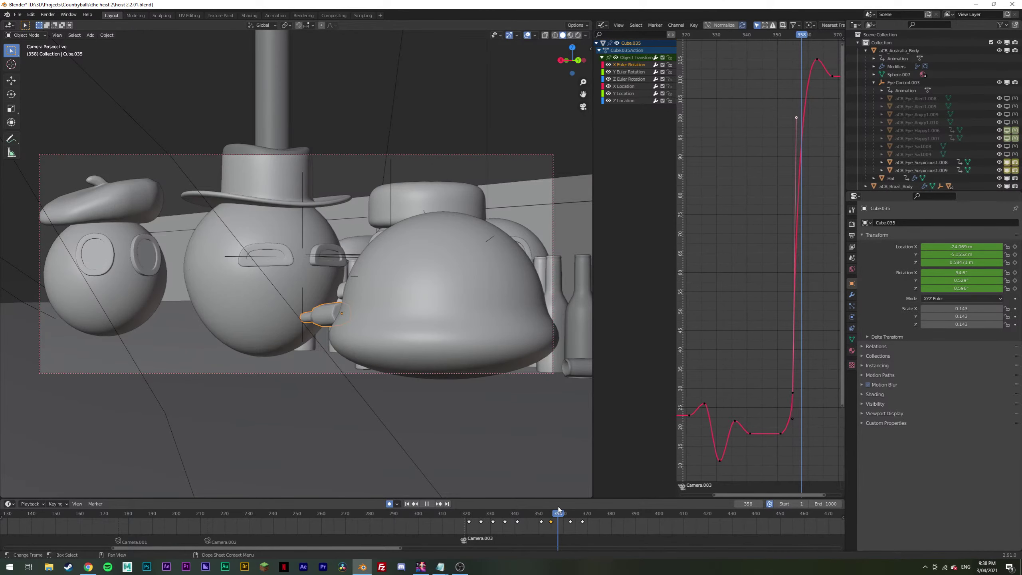
Step: Fine-tune the bottle's rotation curve handles around the frame 355 keyframe and replay the flip
{"action": "left_click_drag", "start_coordinate": [797, 119], "coordinate": [803, 139]}
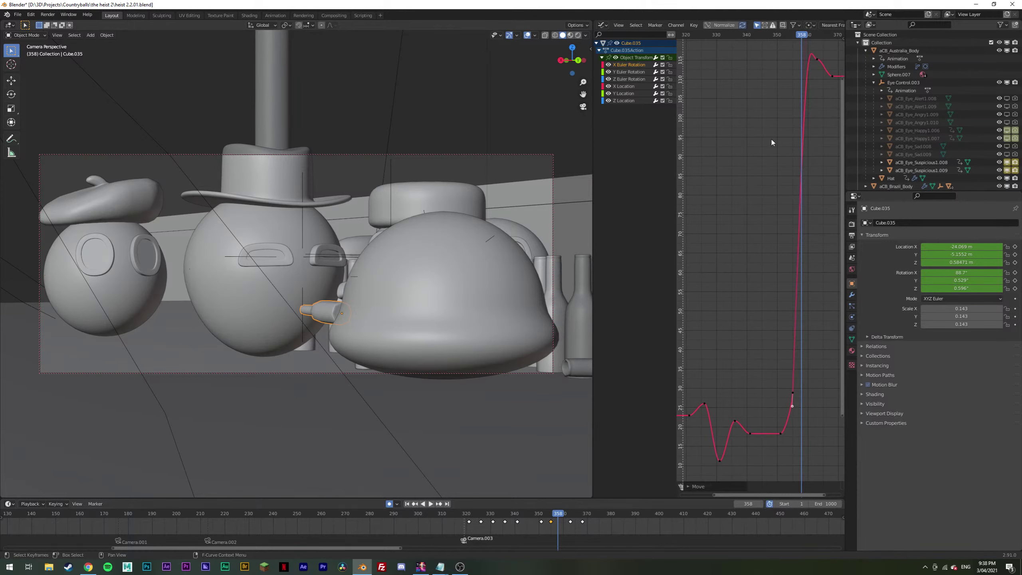
{"action": "left_click", "coordinate": [798, 47]}
{"action": "scroll", "coordinate": [787, 246], "scroll_direction": "down", "scroll_amount": 4}
{"action": "left_click_drag", "start_coordinate": [787, 335], "coordinate": [762, 306]}
{"action": "left_click_drag", "start_coordinate": [780, 135], "coordinate": [781, 215]}
{"action": "mouse_move", "coordinate": [555, 514]}
{"action": "left_mouse_down"}
{"action": "mouse_move", "coordinate": [527, 514]}
{"action": "mouse_move", "coordinate": [564, 506]}
{"action": "left_mouse_up"}
{"action": "key", "text": "space"}
{"action": "key", "text": "space"}
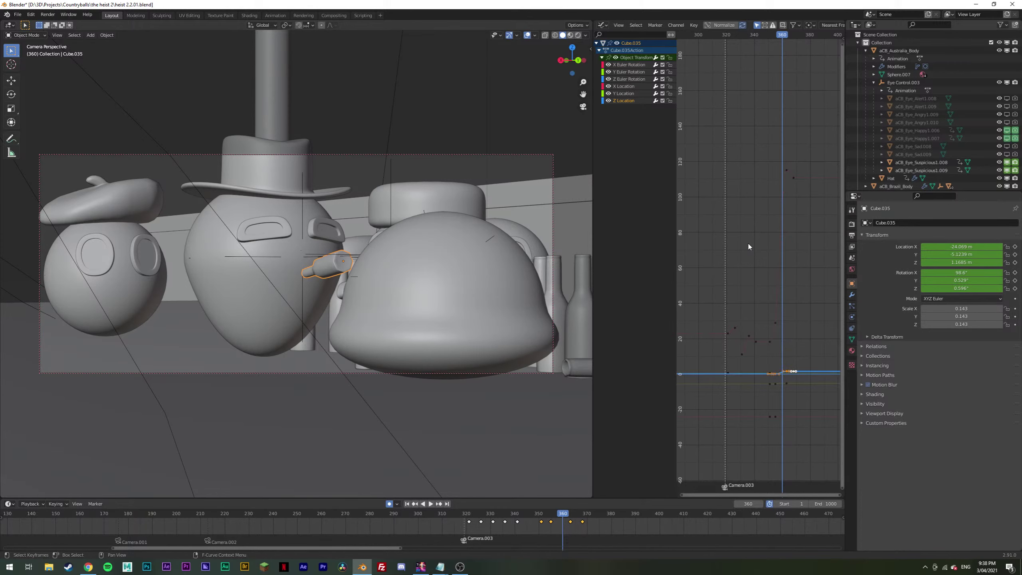
Step: Extend the incoming handle of the bottle's Z Location keyframe at frame 363 so it rises faster, and replay the shot
{"action": "key", "text": "KP_Decimal"}
{"action": "left_click_drag", "start_coordinate": [786, 59], "coordinate": [755, 59]}
{"action": "key", "text": "ctrl+z"}
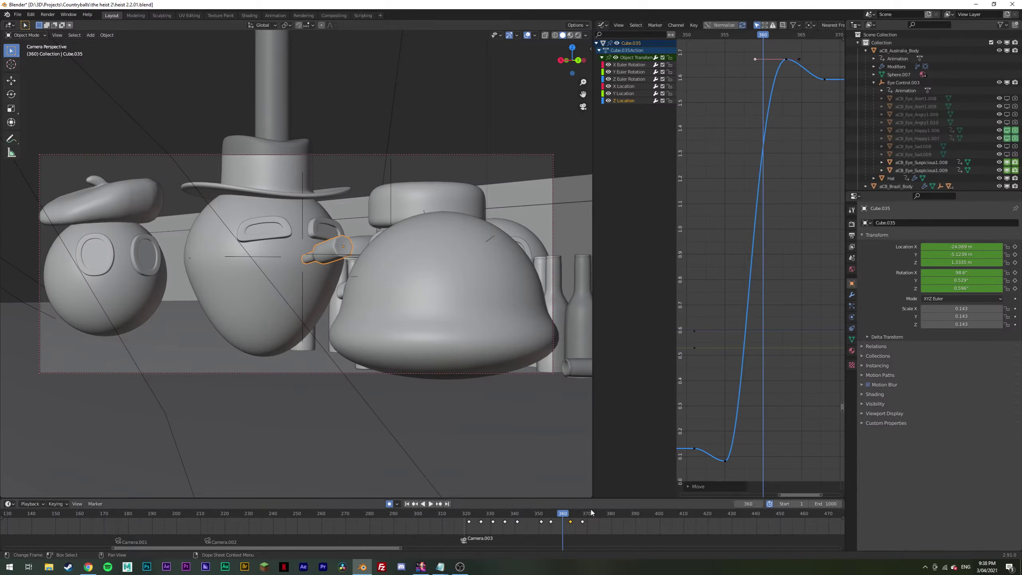
{"action": "key", "text": "space"}
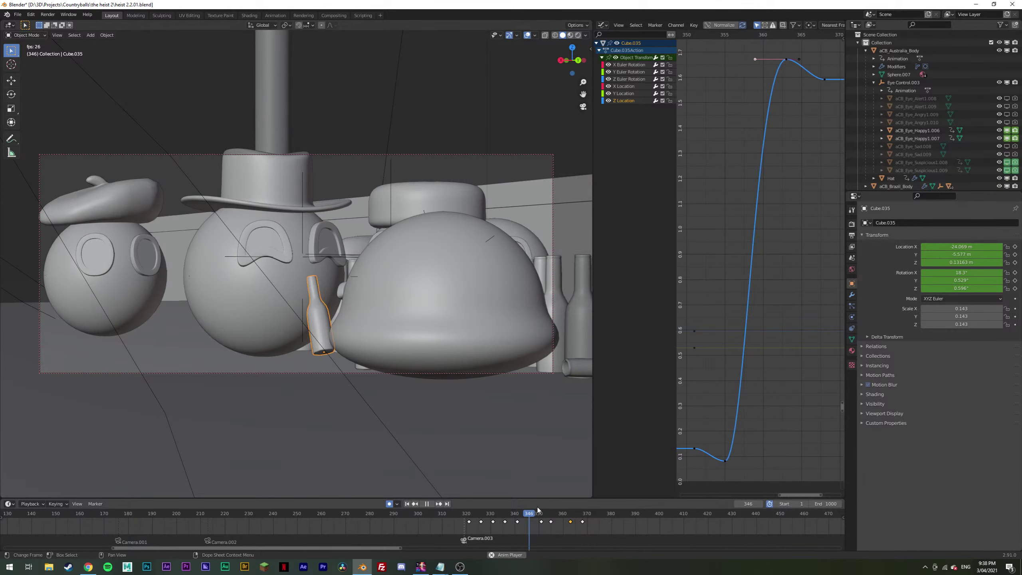
{"action": "key", "text": "Escape"}
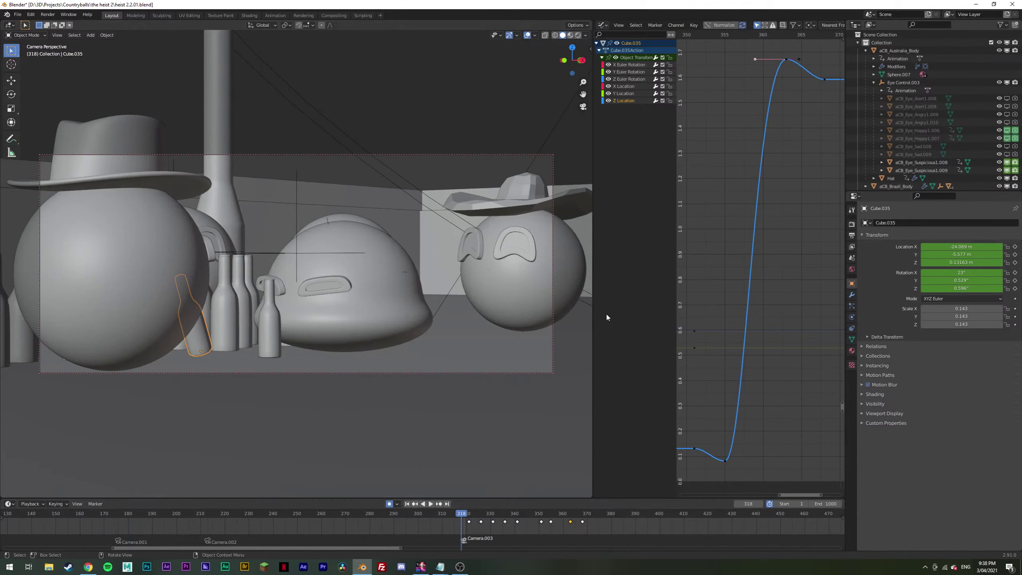
{"action": "key", "text": "space"}
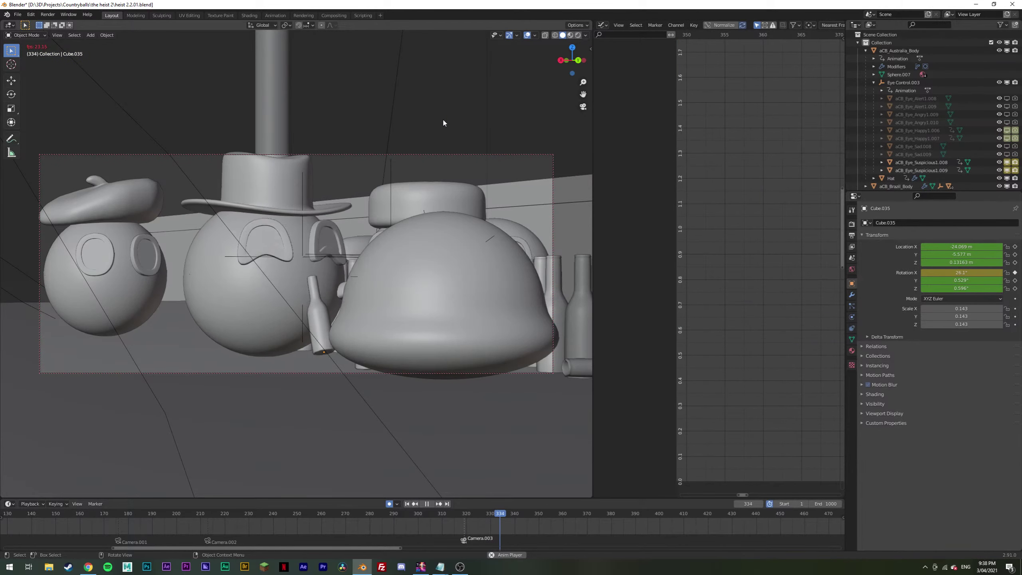
{"action": "key", "text": "space"}
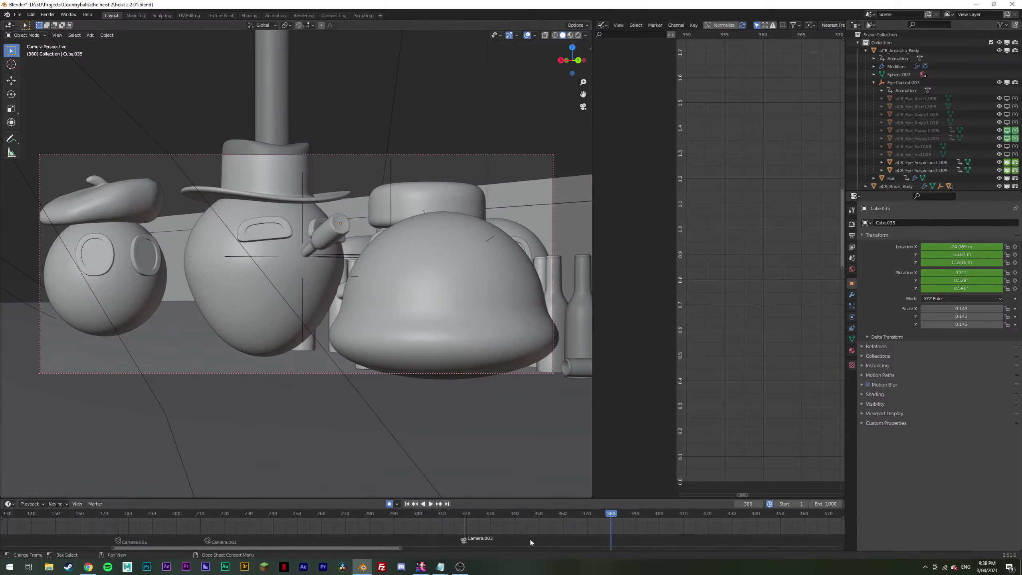
Step: Preview the shot in rendered shading, comparing the stretched pose with the pose at frame 329
{"action": "left_click", "coordinate": [578, 35]}
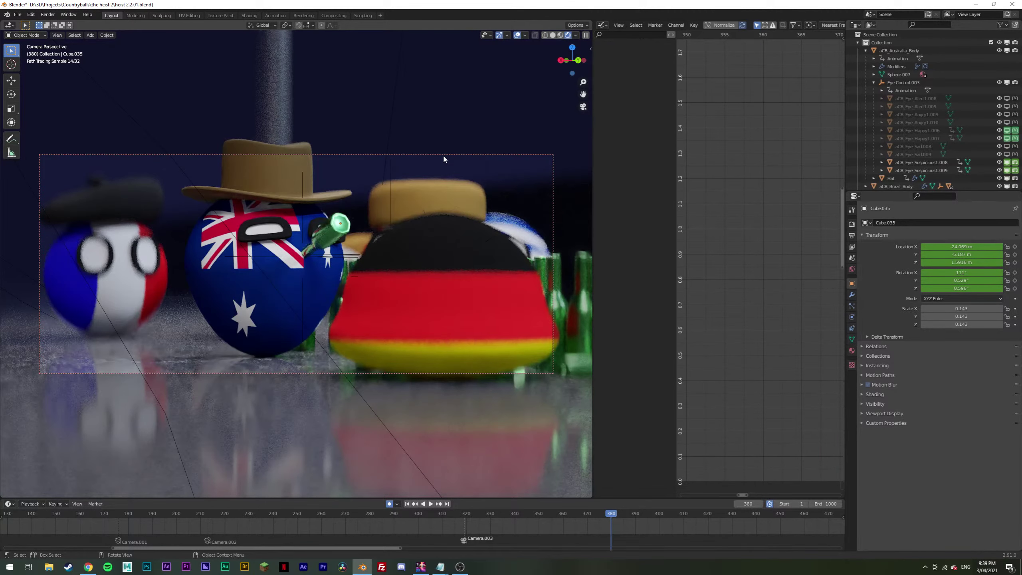
{"action": "left_click", "coordinate": [562, 515]}
{"action": "key", "text": "space"}
{"action": "left_click_drag", "start_coordinate": [563, 514], "coordinate": [488, 515]}
{"action": "key", "text": "space"}
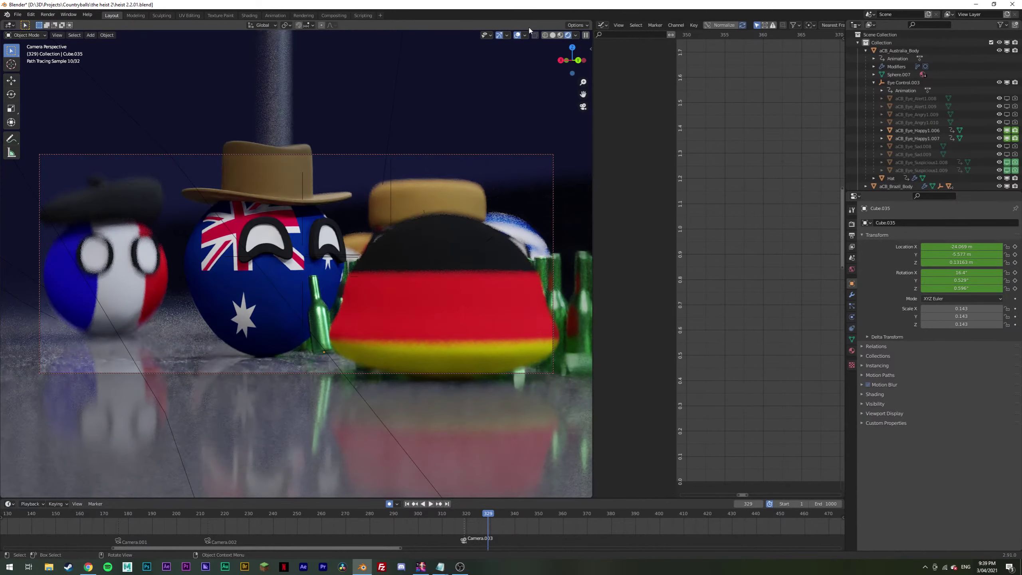
Step: Return the viewport to solid shading, play the animation through the shot and save the file
{"action": "left_click", "coordinate": [553, 36]}
{"action": "key", "text": "space"}
{"action": "left_click_drag", "start_coordinate": [479, 513], "coordinate": [222, 501]}
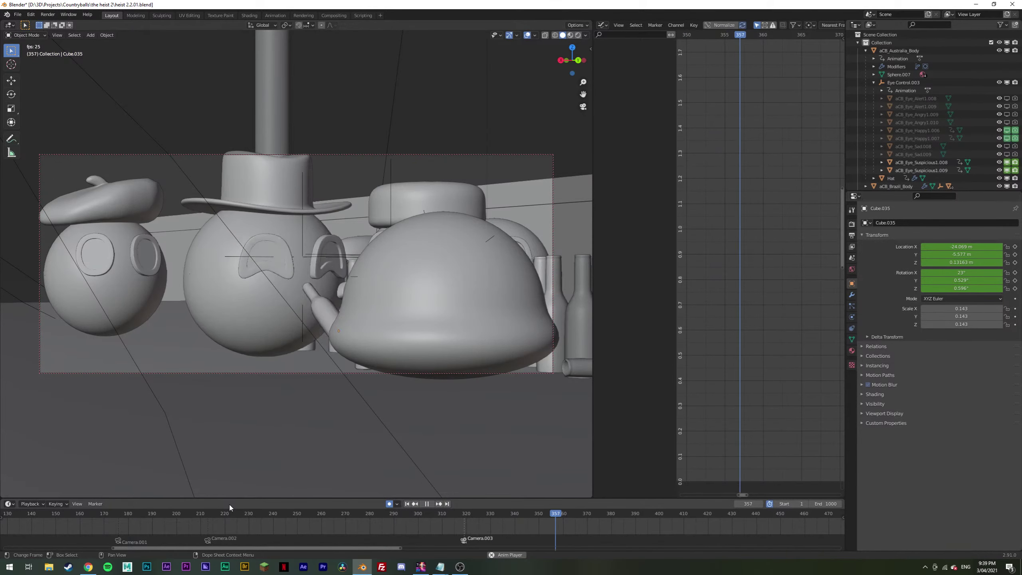
{"action": "key", "text": "space"}
{"action": "key", "text": "ctrl+s"}
Step: View the whole set from above, look through the front Camera and select the UK character to check the framing
{"action": "middle_click_drag", "start_coordinate": [340, 354], "coordinate": [345, 354]}
{"action": "scroll", "coordinate": [308, 314], "scroll_direction": "down", "scroll_amount": 11}
{"action": "middle_click_drag", "start_coordinate": [297, 289], "coordinate": [358, 394]}
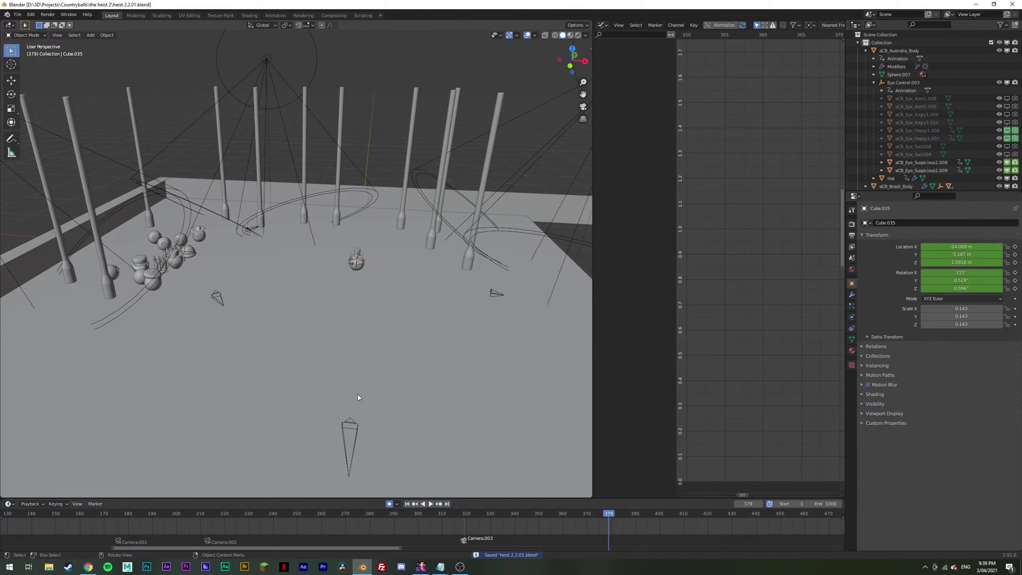
{"action": "left_click", "coordinate": [351, 425]}
{"action": "key", "text": "KP_0"}
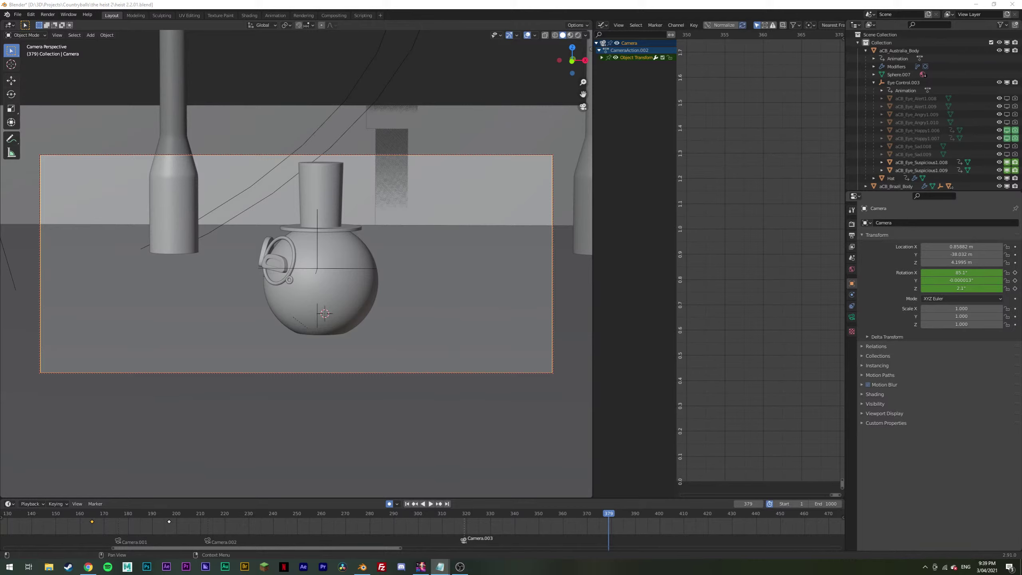
{"action": "left_click", "coordinate": [304, 3]}
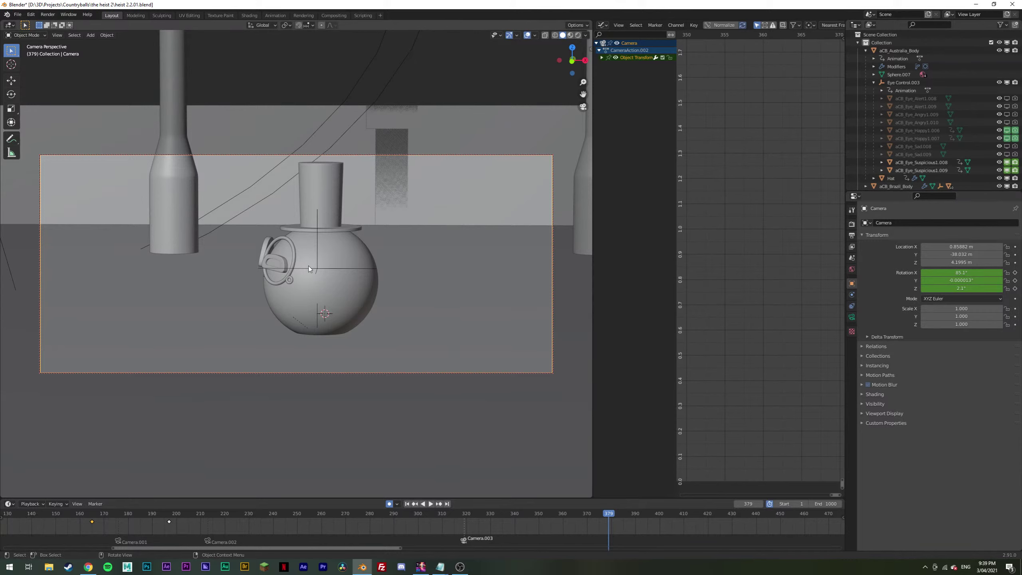
{"action": "left_click", "coordinate": [349, 256]}
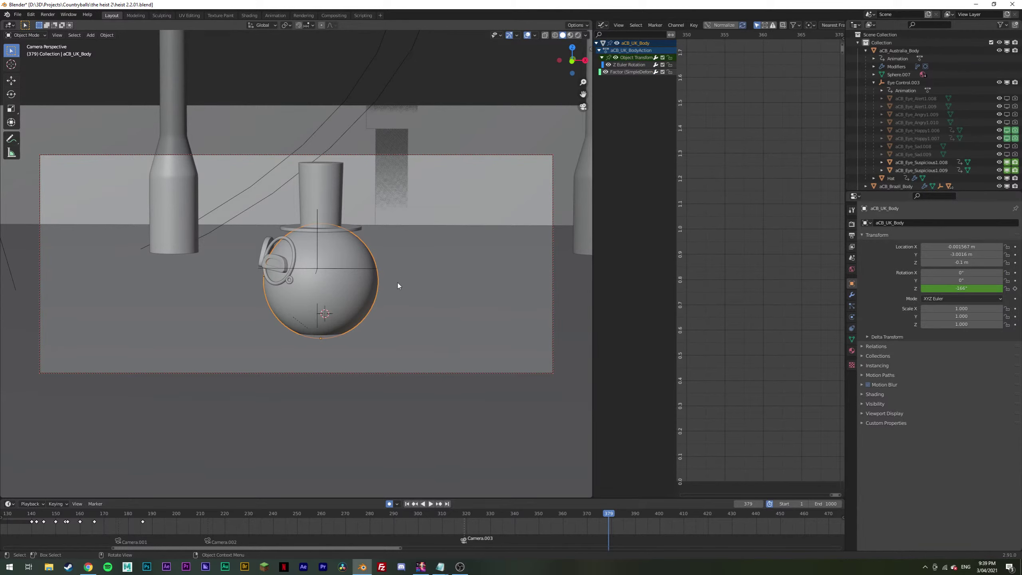
Step: Make Camera the active camera, bind it to a timeline marker at frame 380 and play across the cut from Camera.003
{"action": "left_click", "coordinate": [502, 374]}
{"action": "mouse_move", "coordinate": [544, 517]}
{"action": "left_mouse_down"}
{"action": "mouse_move", "coordinate": [528, 517]}
{"action": "mouse_move", "coordinate": [554, 517]}
{"action": "left_mouse_up"}
{"action": "key", "text": "space"}
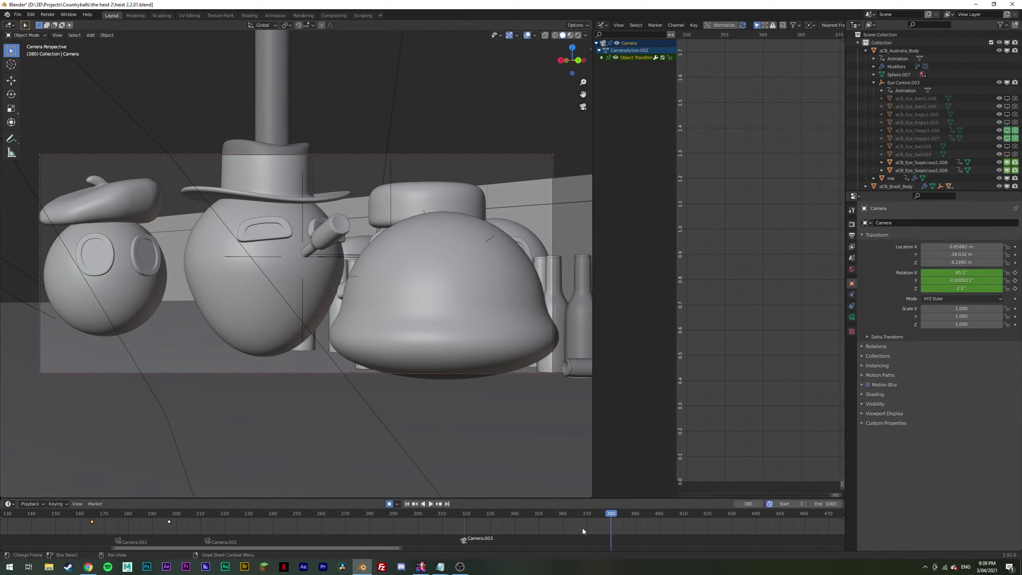
{"action": "key", "text": "KP_0"}
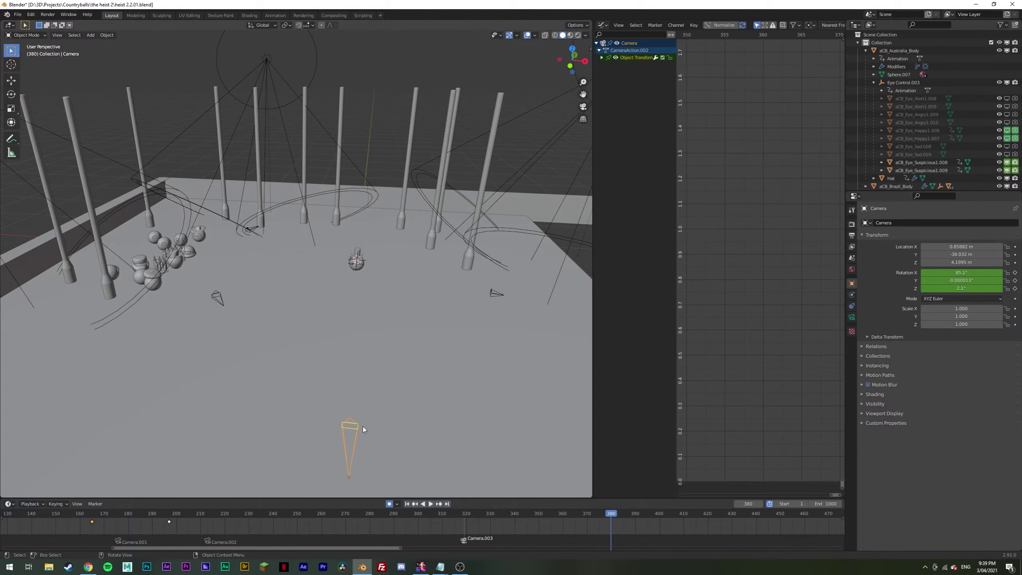
{"action": "key", "text": "KP_0"}
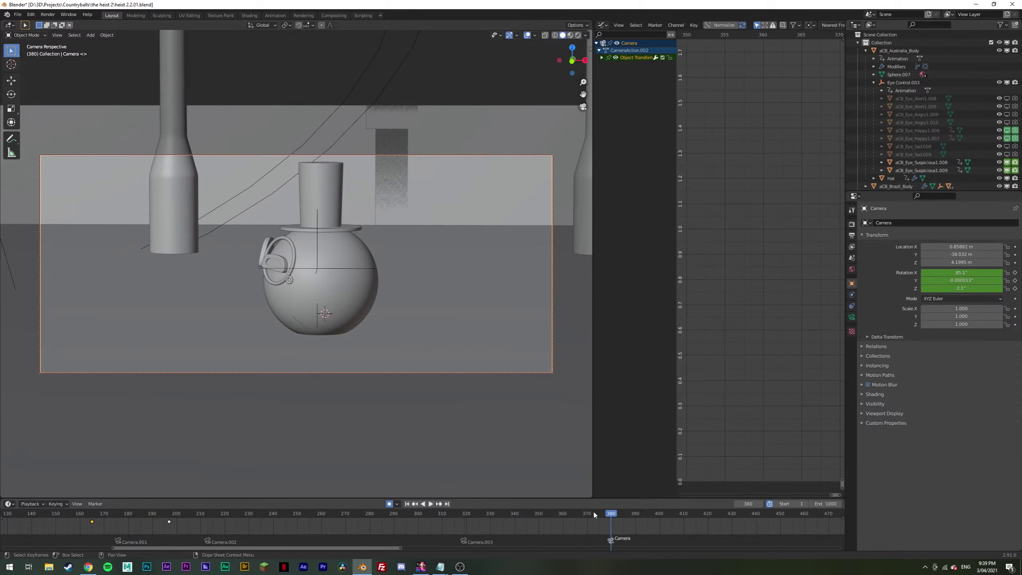
{"action": "left_click", "coordinate": [463, 514]}
{"action": "key", "text": "space"}
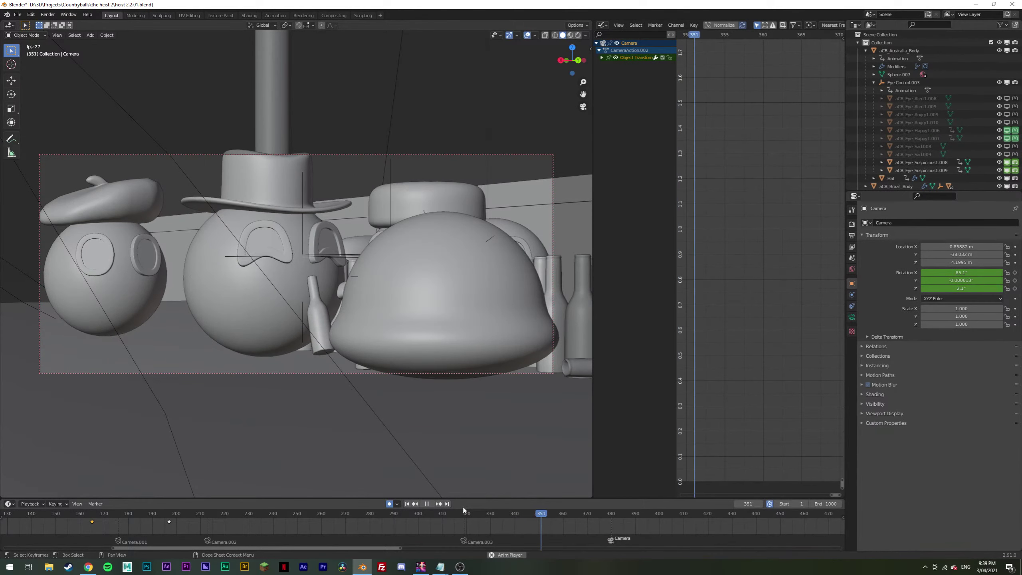
{"action": "key", "text": "space"}
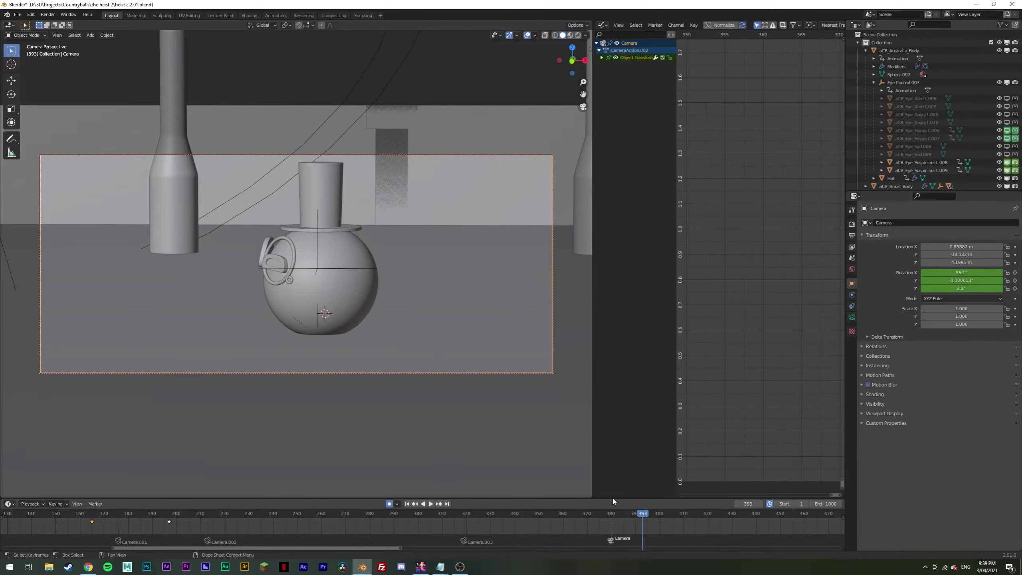
Step: Keyframe aCB_UK_Body's Z Rotation at frame 384 and turn the body to a new Z Rotation at frame 412
{"action": "mouse_move", "coordinate": [624, 514]}
{"action": "left_mouse_down"}
{"action": "mouse_move", "coordinate": [598, 514]}
{"action": "mouse_move", "coordinate": [621, 514]}
{"action": "left_mouse_up"}
{"action": "left_click", "coordinate": [354, 302]}
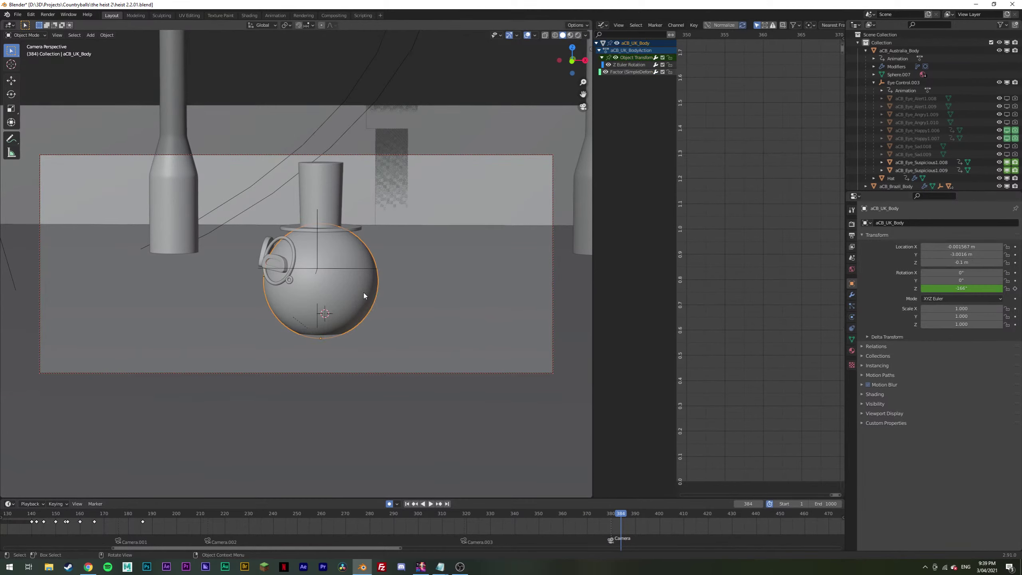
{"action": "right_click", "coordinate": [940, 288]}
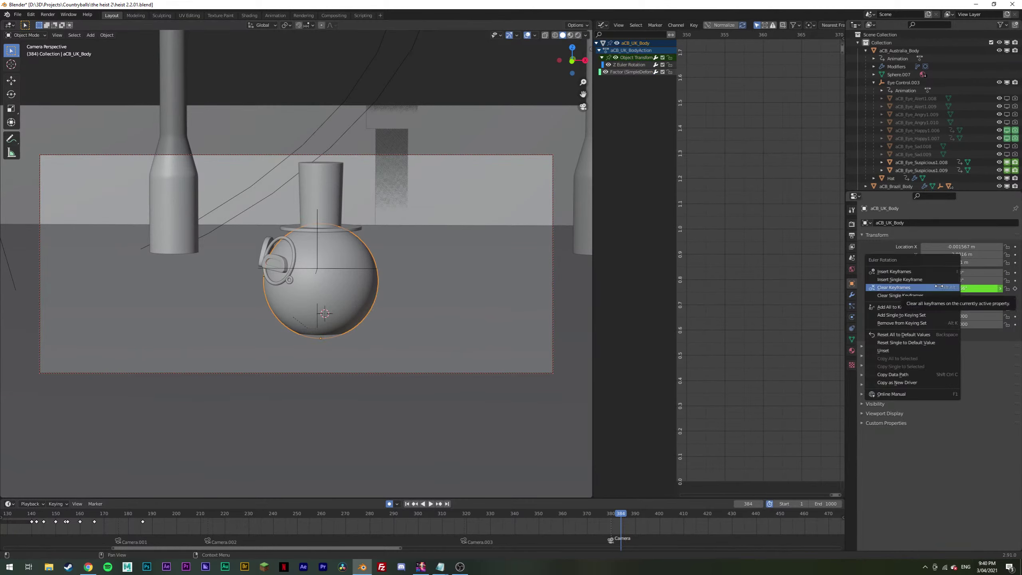
{"action": "left_click", "coordinate": [936, 281]}
{"action": "key", "text": "space"}
{"action": "key", "text": "space"}
{"action": "left_click_drag", "start_coordinate": [948, 287], "coordinate": [889, 287]}
{"action": "left_click", "coordinate": [616, 516]}
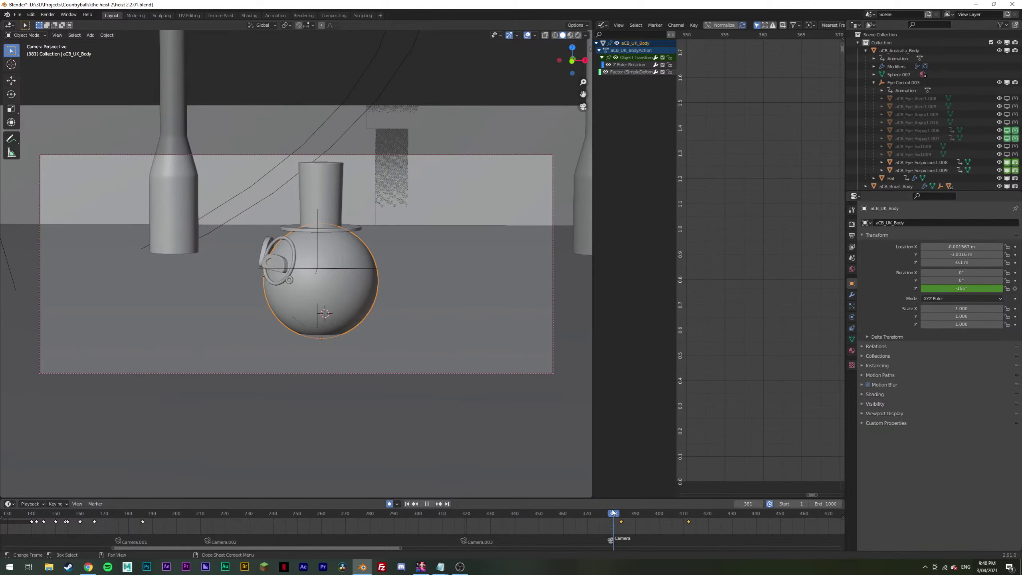
Step: Keyframe the Factor of aCB_UK_Body's SimpleDeform stretch modifier at frame 382
{"action": "key", "text": "space"}
{"action": "key", "text": "Escape"}
{"action": "left_click", "coordinate": [620, 516]}
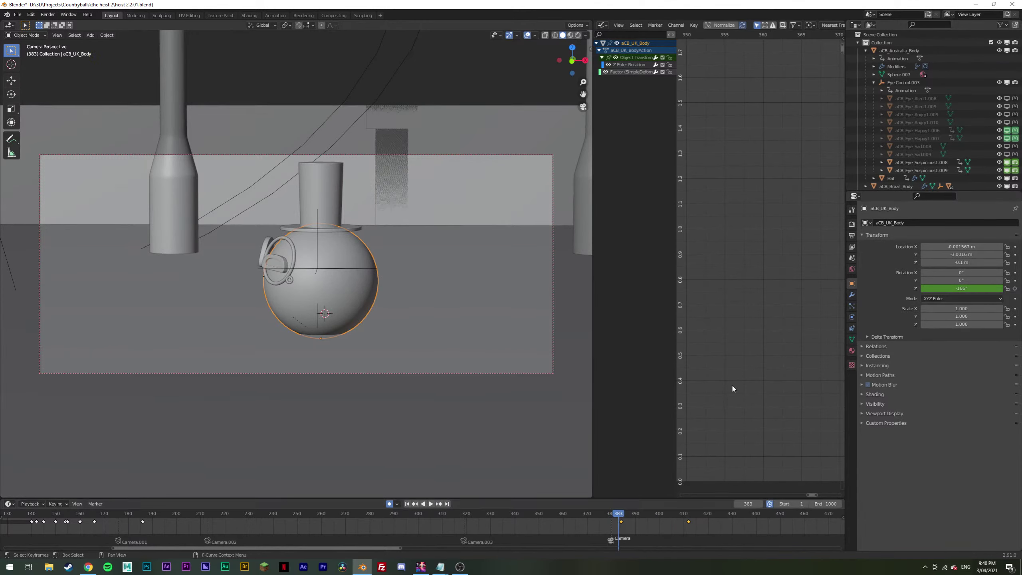
{"action": "scroll", "coordinate": [906, 153], "scroll_direction": "down", "scroll_amount": 10}
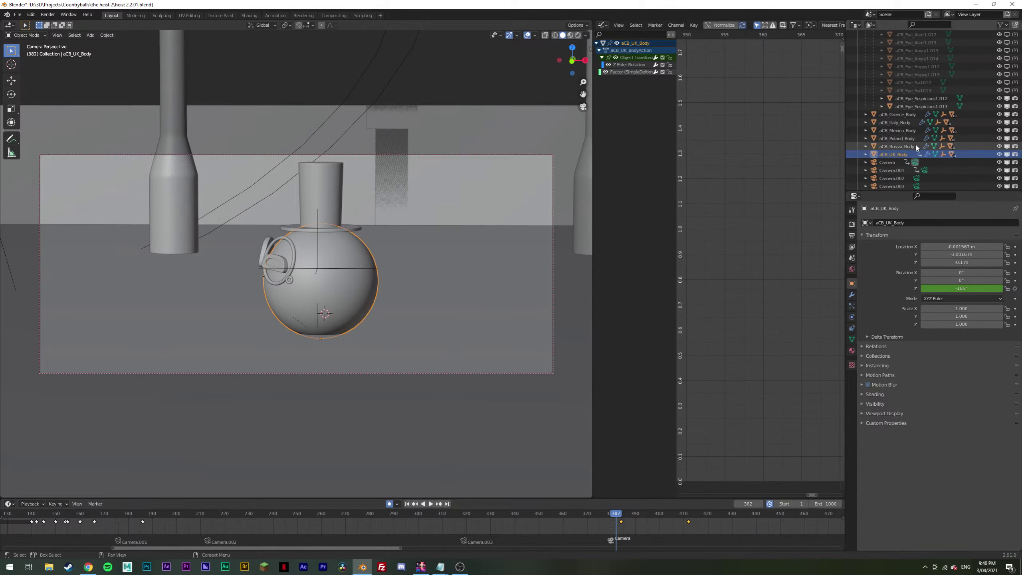
{"action": "left_click", "coordinate": [871, 154]}
{"action": "scroll", "coordinate": [872, 147], "scroll_direction": "down", "scroll_amount": 4}
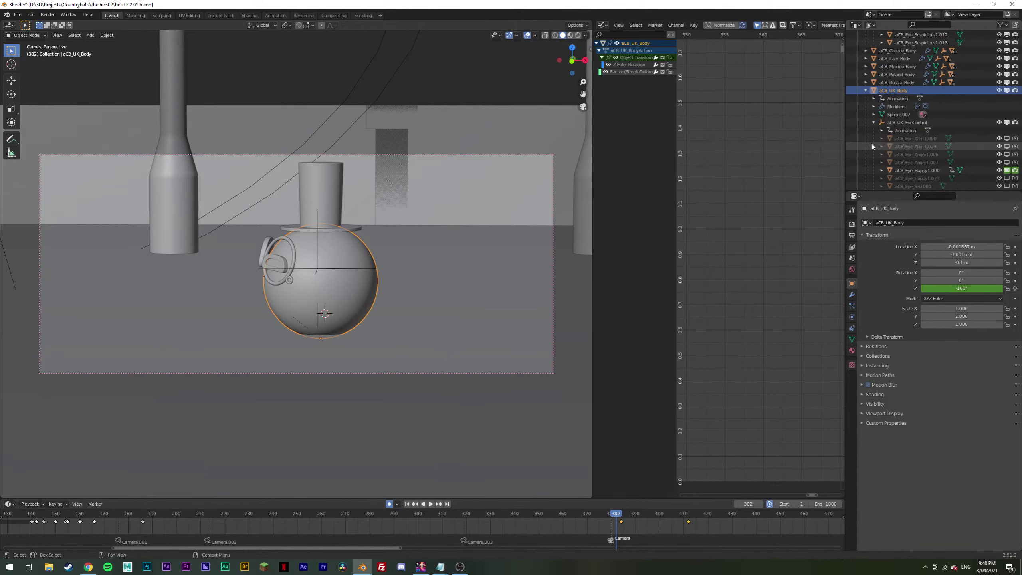
{"action": "scroll", "coordinate": [901, 137], "scroll_direction": "down", "scroll_amount": 2}
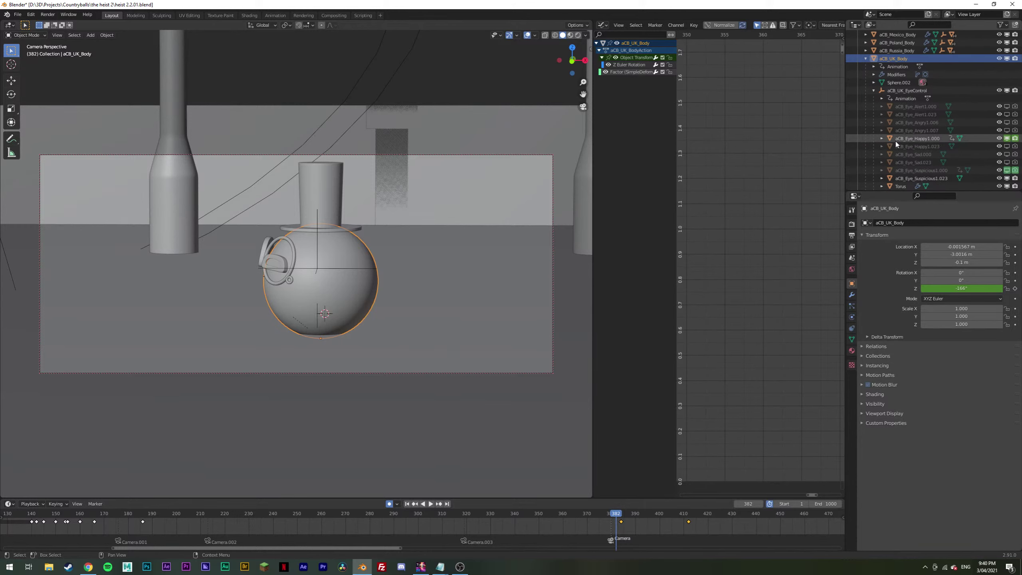
{"action": "left_click", "coordinate": [852, 295]}
{"action": "key", "text": "i"}
Step: Squash aCB_UK_Body with a stretch Factor of -0.2 and keyframe it at frame 387
{"action": "key", "text": "Right"}
{"action": "key", "text": "Right"}
{"action": "key", "text": "Right"}
{"action": "key", "text": "Right"}
{"action": "key", "text": "Right"}
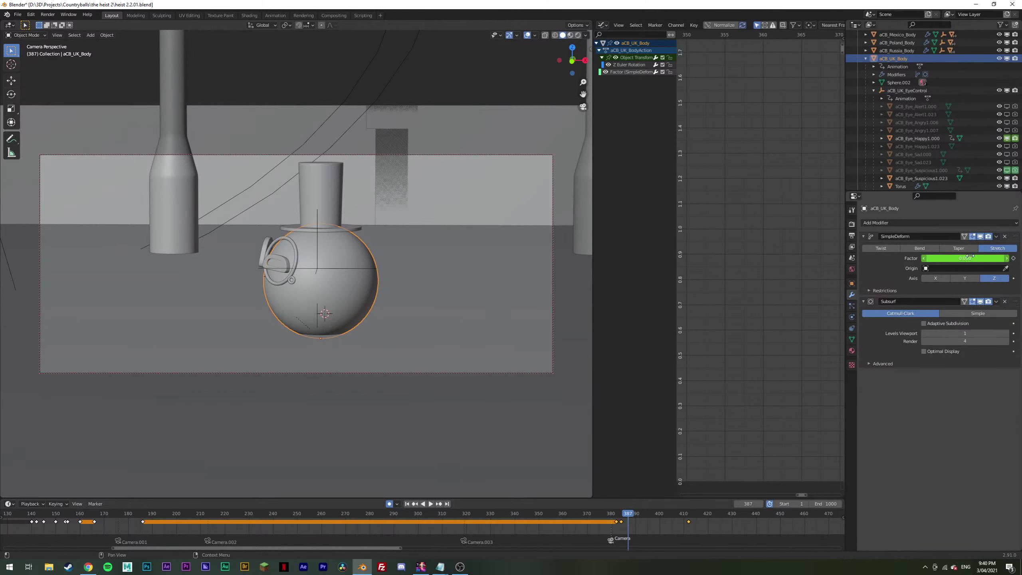
{"action": "left_click", "coordinate": [970, 258]}
{"action": "type", "text": "-0.17"}
{"action": "key", "text": "Return"}
{"action": "key", "text": "i"}
Step: Stretch aCB_UK_Body slightly with a Factor of 0.05 and keyframe it at frame 392
{"action": "key", "text": "Right"}
{"action": "key", "text": "Right"}
{"action": "key", "text": "Right"}
{"action": "key", "text": "Right"}
{"action": "key", "text": "Right"}
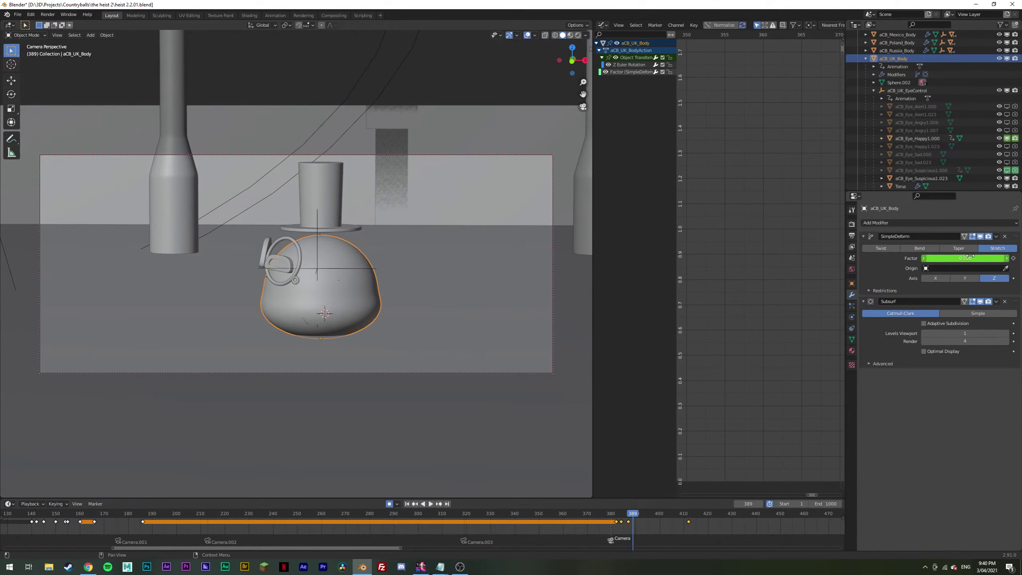
{"action": "scroll", "coordinate": [969, 258], "scroll_direction": "down", "scroll_amount": 1, "text": "ctrl"}
{"action": "scroll", "coordinate": [977, 258], "scroll_direction": "up", "scroll_amount": 18, "text": "ctrl"}
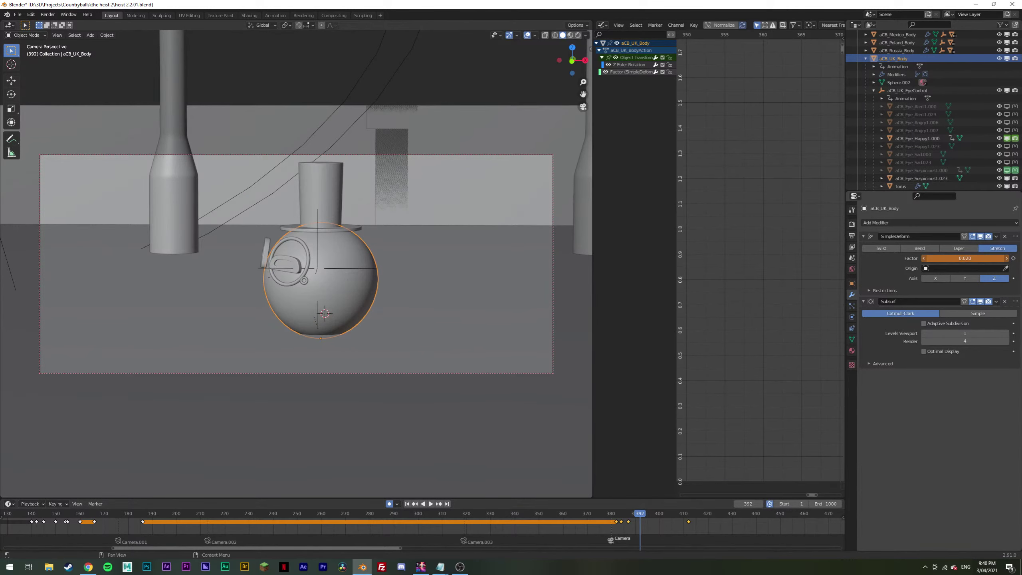
{"action": "key", "text": "i"}
Step: Set aCB_UK_Body's stretch Factor to 0, keyframe it at frame 397 and scrub back to frame 382
{"action": "key", "text": "Right"}
{"action": "key", "text": "Right"}
{"action": "key", "text": "Right"}
{"action": "key", "text": "Right"}
{"action": "key", "text": "Right"}
{"action": "key", "text": "Return"}
{"action": "key", "text": "i"}
{"action": "key", "text": "Left"}
{"action": "key", "text": "Left"}
{"action": "key", "text": "Left"}
{"action": "key", "text": "Left"}
{"action": "key", "text": "Left"}
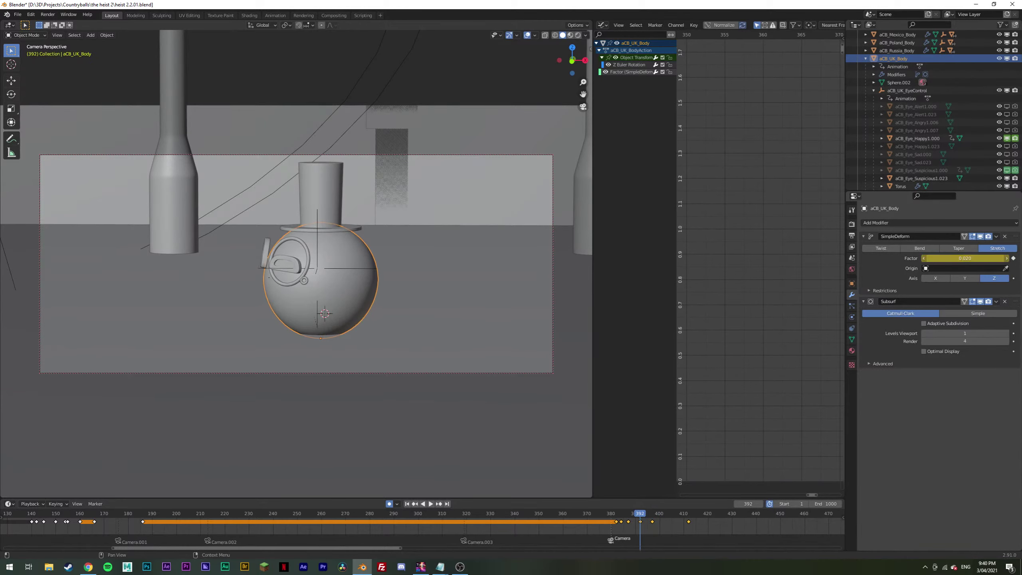
{"action": "mouse_move", "coordinate": [636, 519]}
{"action": "left_mouse_down"}
{"action": "mouse_move", "coordinate": [614, 513]}
{"action": "mouse_move", "coordinate": [692, 513]}
{"action": "mouse_move", "coordinate": [618, 516]}
{"action": "left_mouse_up"}
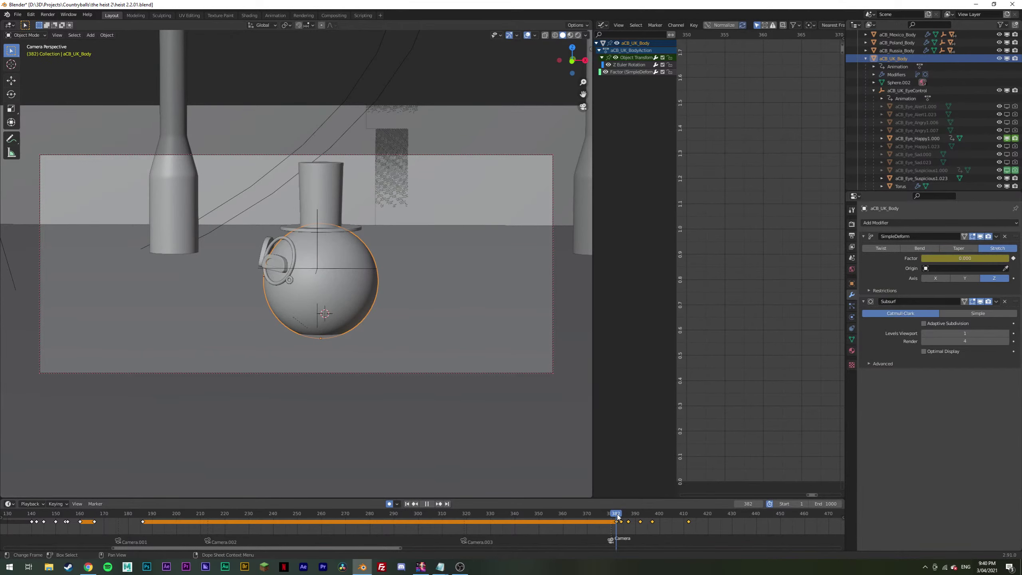
Step: Select aCB_UK_EyeControl and keyframe the visibility swap from aCB_Eye_Happy1.000 to aCB_Eye_Suspicious1.000 at frame 384, for both viewport and render
{"action": "left_click", "coordinate": [910, 91]}
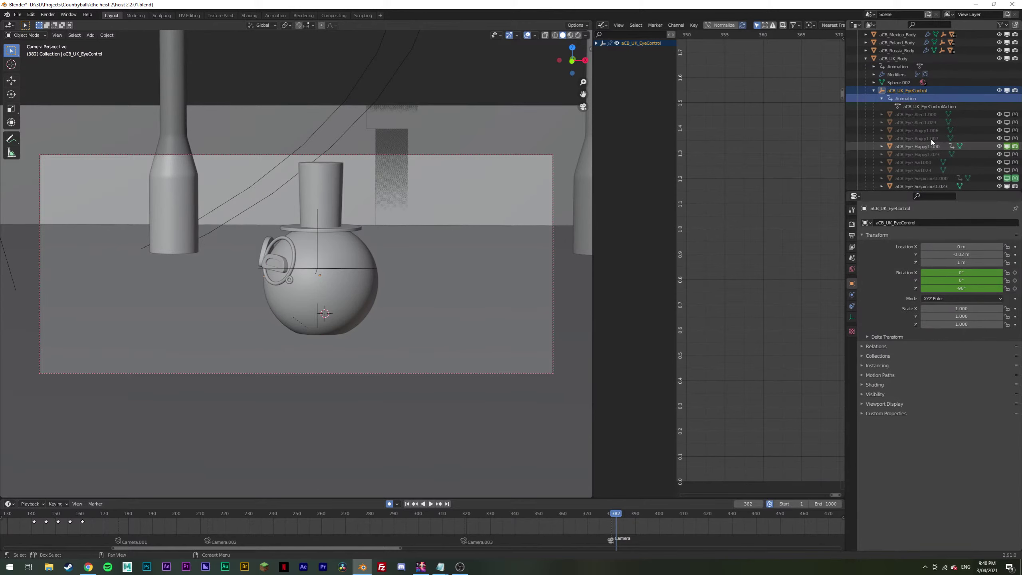
{"action": "key", "text": "Right"}
{"action": "key", "text": "Right"}
{"action": "key", "text": "Right"}
{"action": "key", "text": "Right"}
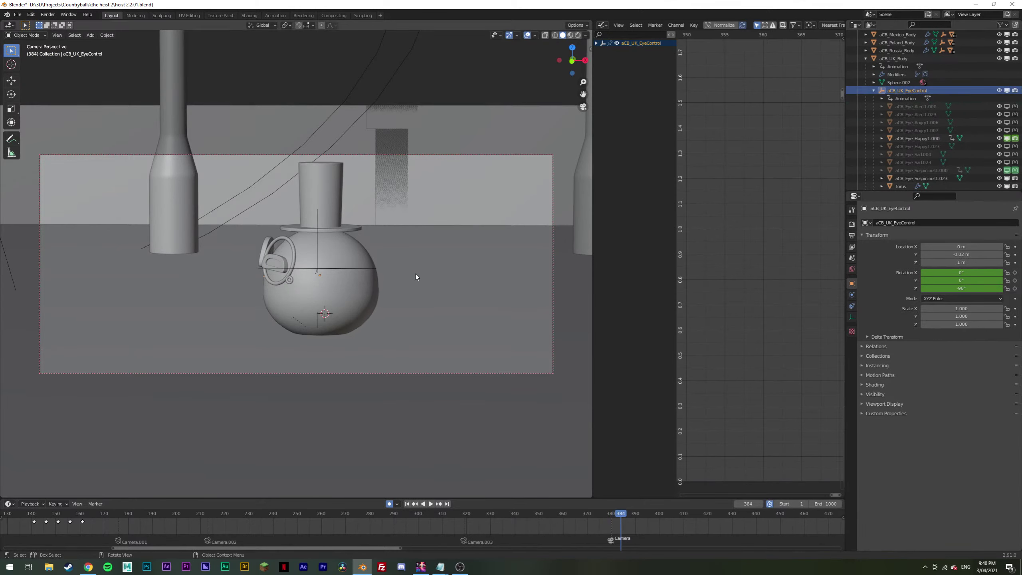
{"action": "key", "text": "Left"}
{"action": "key", "text": "Left"}
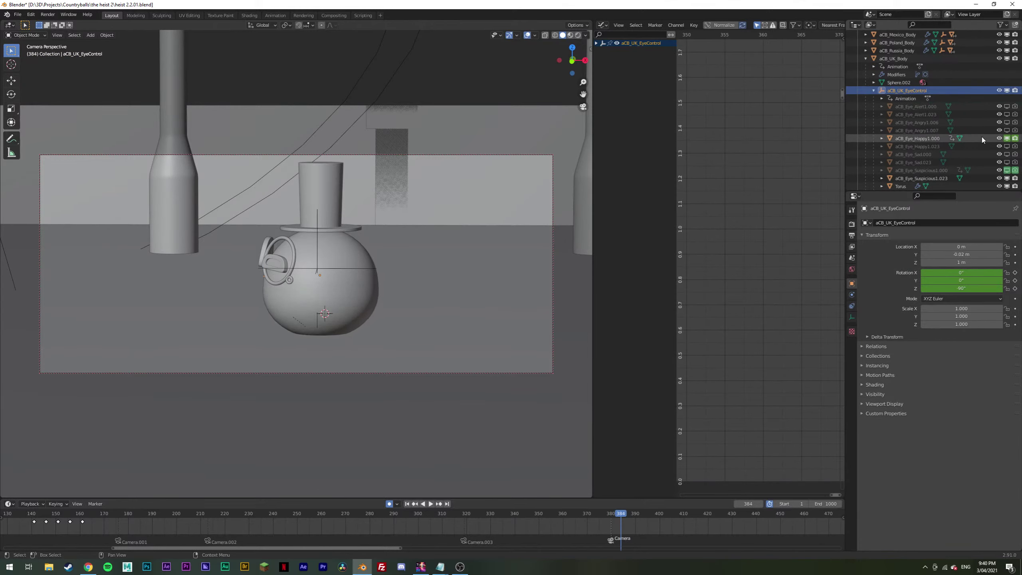
{"action": "left_click", "coordinate": [1007, 138]}
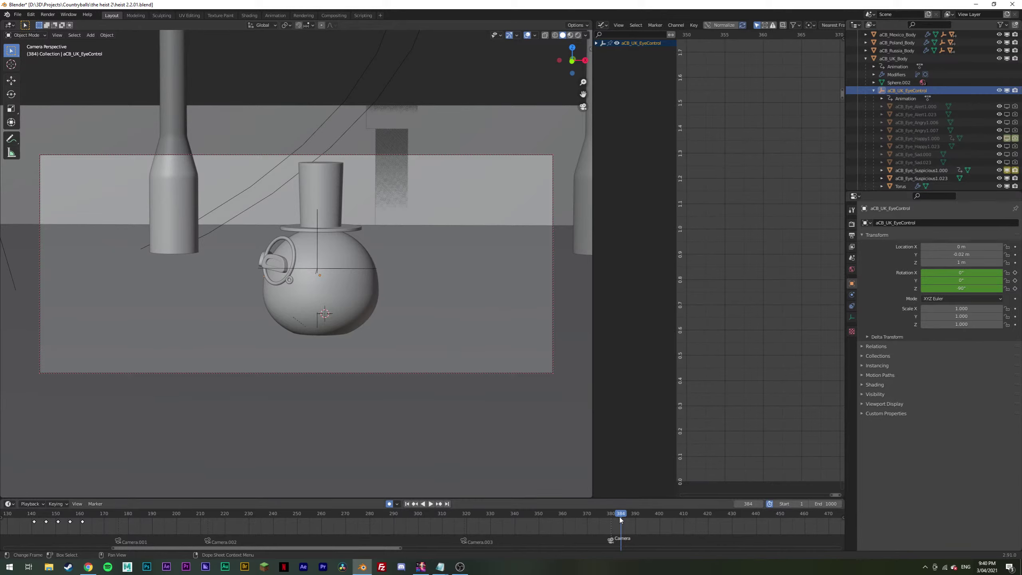
Step: Keyframe aCB_UK_EyeControl's rotation at frame 383, change its Y Rotation and keyframe it at frame 388
{"action": "left_click_drag", "start_coordinate": [621, 518], "coordinate": [612, 516]}
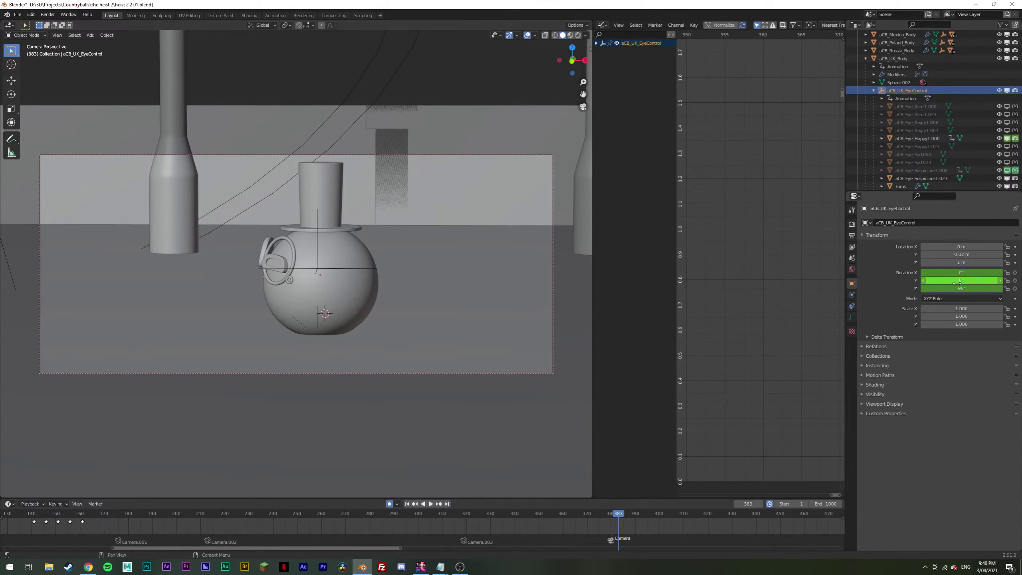
{"action": "key", "text": "i"}
{"action": "key", "text": "Right"}
{"action": "key", "text": "Right"}
{"action": "key", "text": "Right"}
{"action": "key", "text": "Right"}
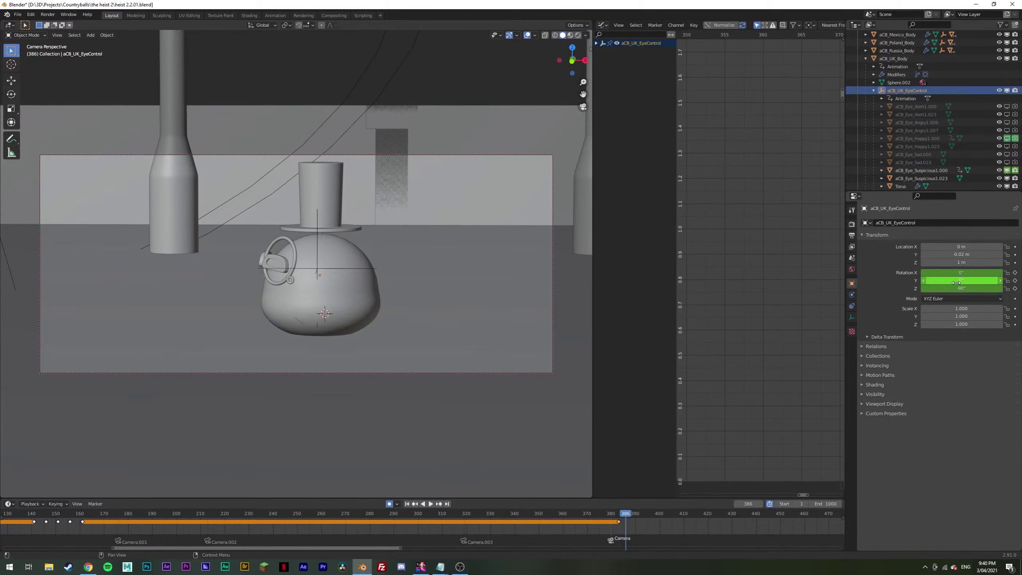
{"action": "key", "text": "Right"}
{"action": "mouse_move", "coordinate": [956, 283]}
{"action": "left_mouse_down"}
{"action": "mouse_move", "coordinate": [967, 283]}
{"action": "mouse_move", "coordinate": [952, 283]}
{"action": "left_mouse_up"}
{"action": "key", "text": "i"}
Step: Keyframe the eye control's rotation at frame 393, and set its Y Rotation to 0° with a keyframe at frame 398
{"action": "key", "text": "Right"}
{"action": "key", "text": "Right"}
{"action": "key", "text": "Right"}
{"action": "key", "text": "Right"}
{"action": "key", "text": "Right"}
{"action": "key", "text": "i"}
{"action": "key", "text": "Right"}
{"action": "key", "text": "Right"}
{"action": "key", "text": "Right"}
{"action": "key", "text": "Right"}
{"action": "key", "text": "Right"}
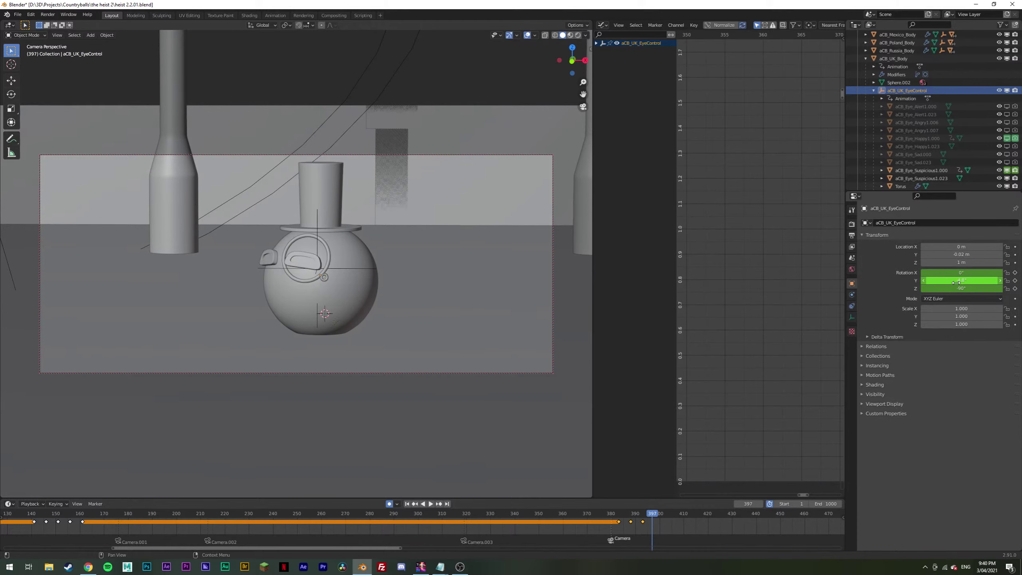
{"action": "key", "text": "Return"}
Step: Play the animation from the camera cut to check the UK character's squash and eye movement
{"action": "left_click", "coordinate": [619, 509]}
{"action": "key", "text": "space"}
{"action": "left_click", "coordinate": [614, 512]}
{"action": "key", "text": "space"}
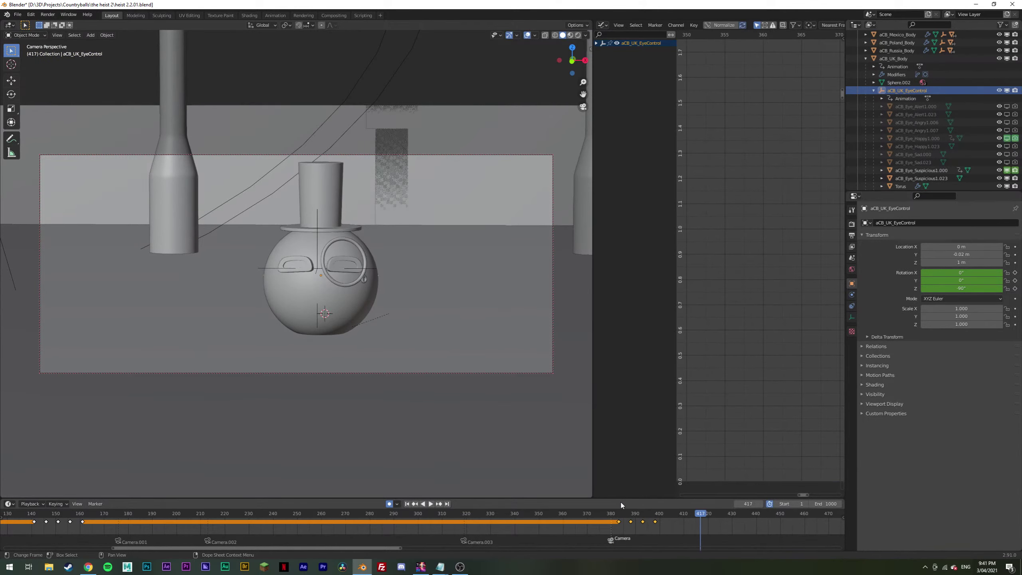
{"action": "left_click", "coordinate": [618, 514]}
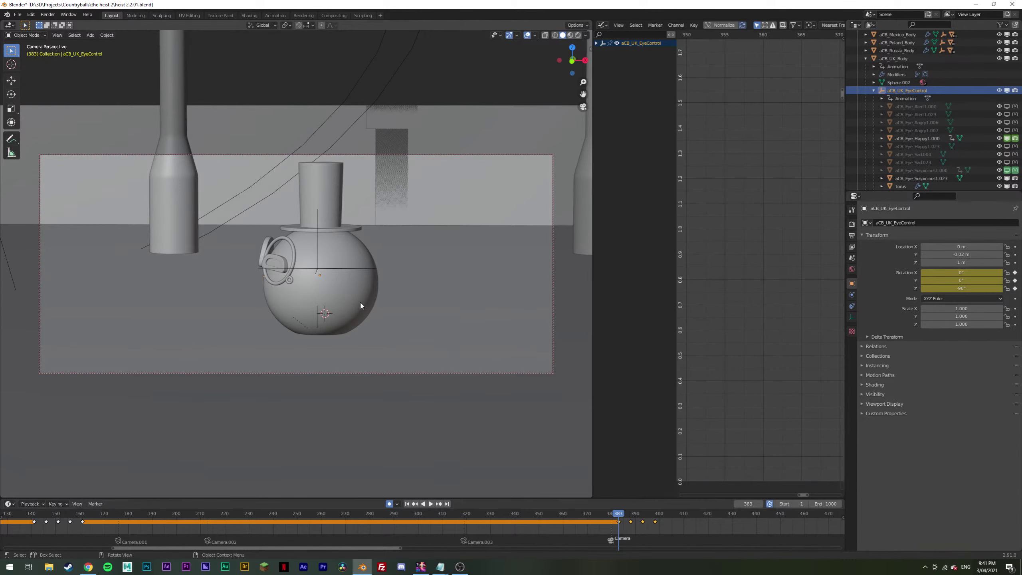
Step: Select aCB_UK_Body, fit its stretch Factor curve in the graph and copy the squash keyframes from frame 382 onward
{"action": "left_click", "coordinate": [361, 306]}
{"action": "key", "text": "space"}
{"action": "left_click", "coordinate": [617, 517]}
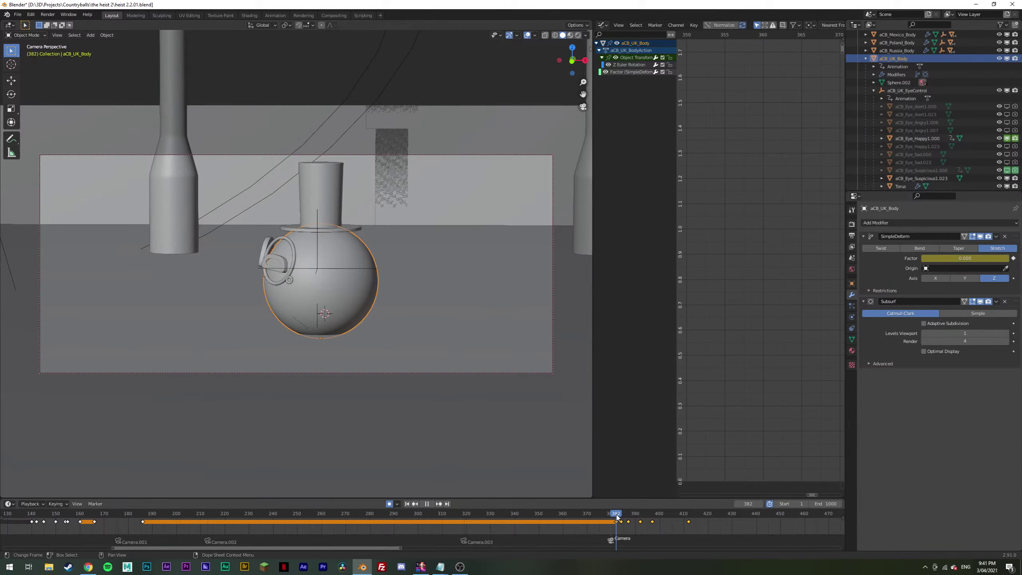
{"action": "key", "text": "space"}
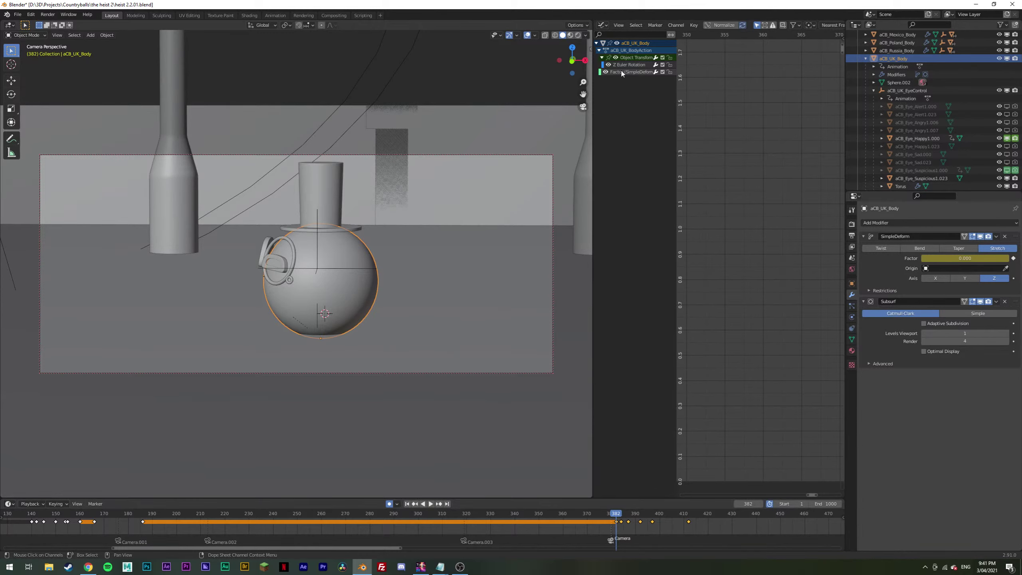
{"action": "key", "text": "Home"}
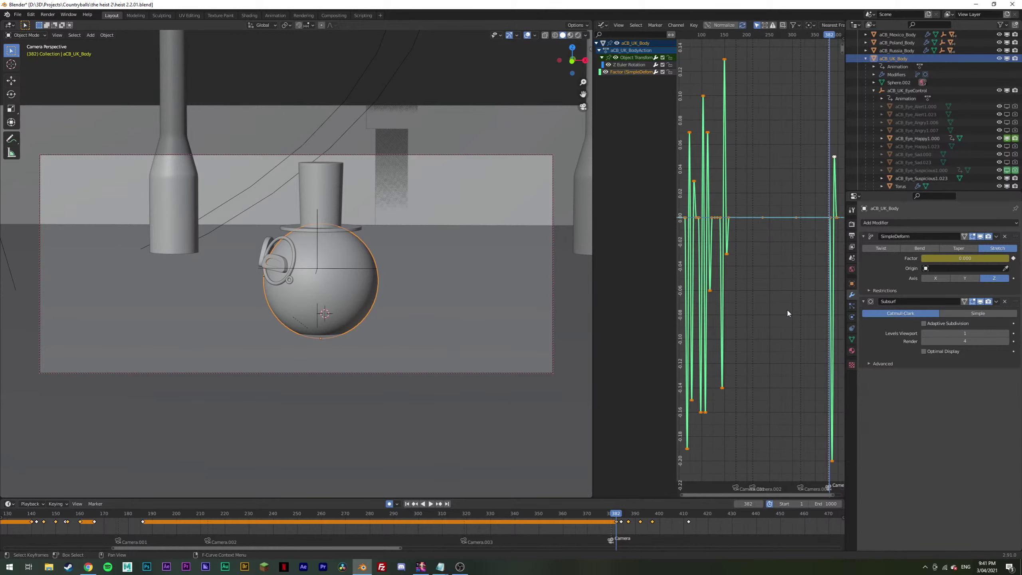
{"action": "left_click_drag", "start_coordinate": [823, 144], "coordinate": [844, 473]}
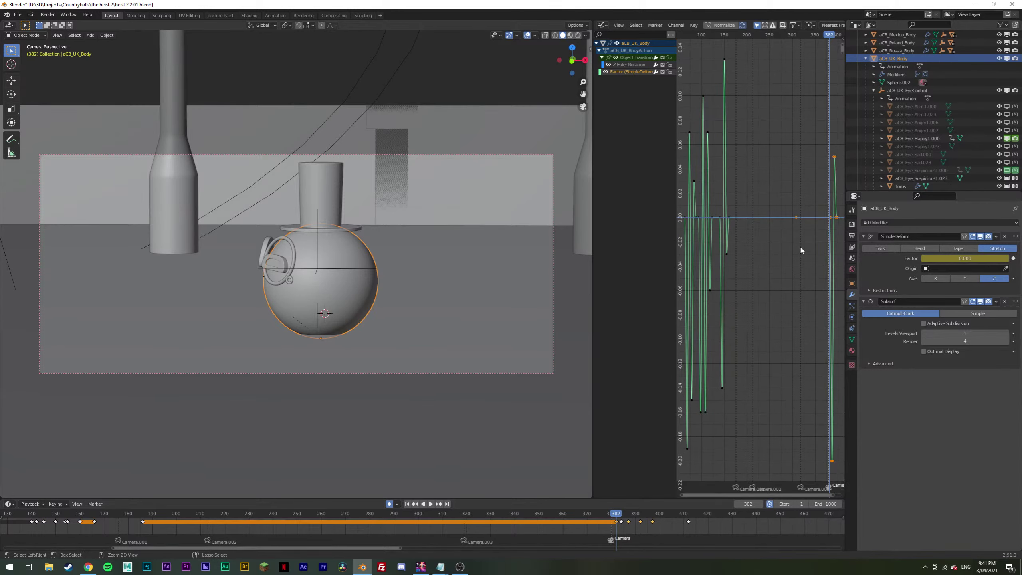
Step: Paste the squash keyframes onto the hat's Factor curve at frame 382, scaling them vertically to about -0.13 and 0.03 and shifting them to rest at zero
{"action": "left_click", "coordinate": [628, 59]}
{"action": "key", "text": "ctrl+v"}
{"action": "key", "text": "s"}
{"action": "key", "text": "y"}
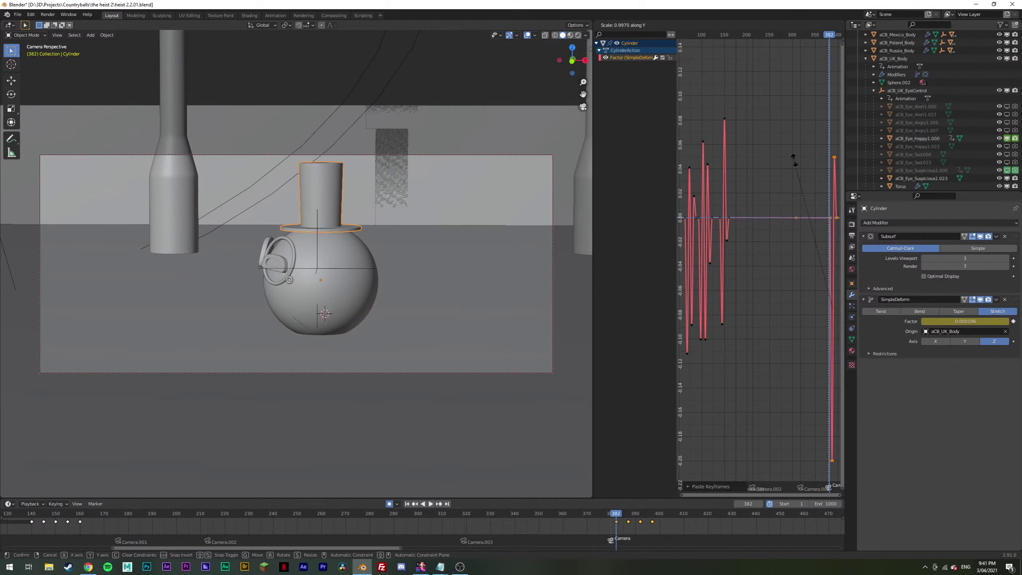
{"action": "left_click", "coordinate": [818, 229]}
{"action": "key", "text": "g"}
{"action": "key", "text": "y"}
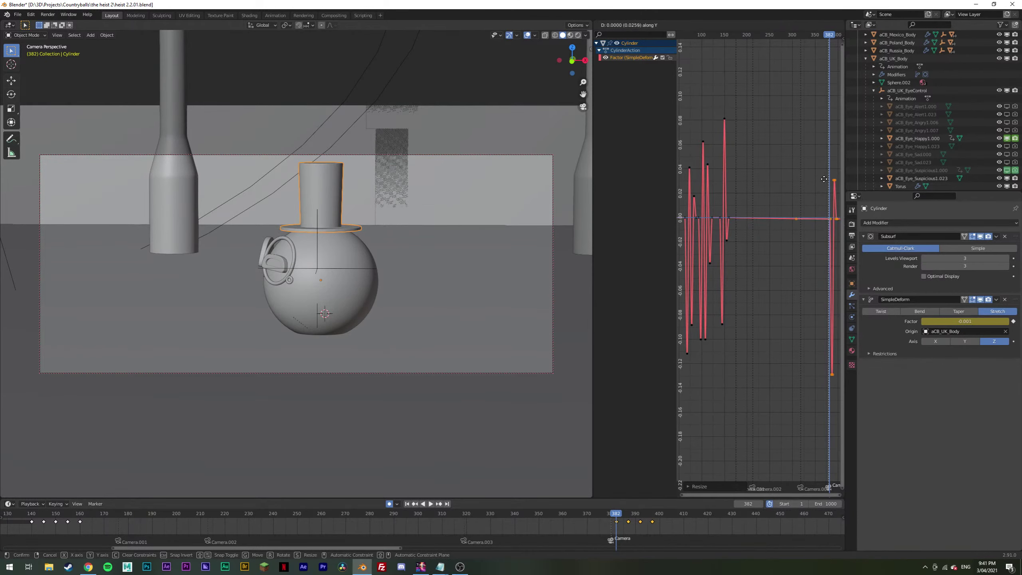
{"action": "left_click", "coordinate": [708, 201]}
Step: Play the animation across the camera cut and through the UK character's turn, and save the file
{"action": "key", "text": "space"}
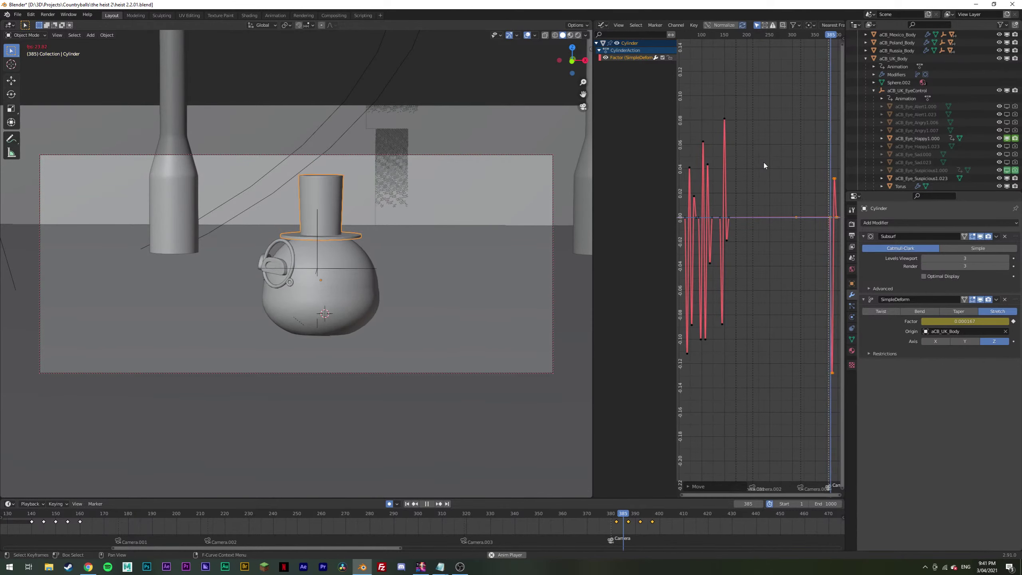
{"action": "key", "text": "space"}
{"action": "left_click_drag", "start_coordinate": [652, 513], "coordinate": [597, 513]}
{"action": "left_click", "coordinate": [340, 115]}
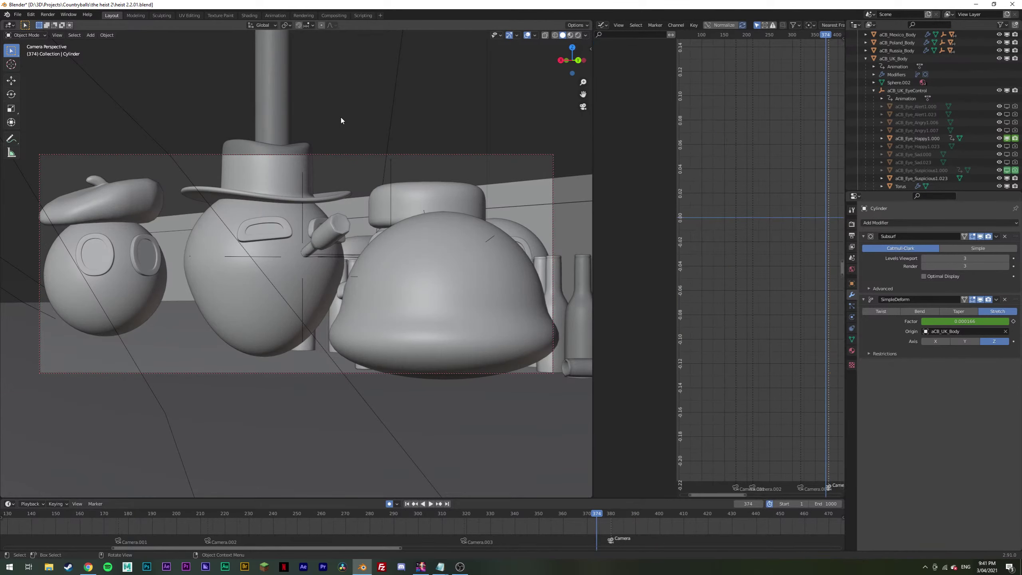
{"action": "key", "text": "space"}
{"action": "key", "text": "space"}
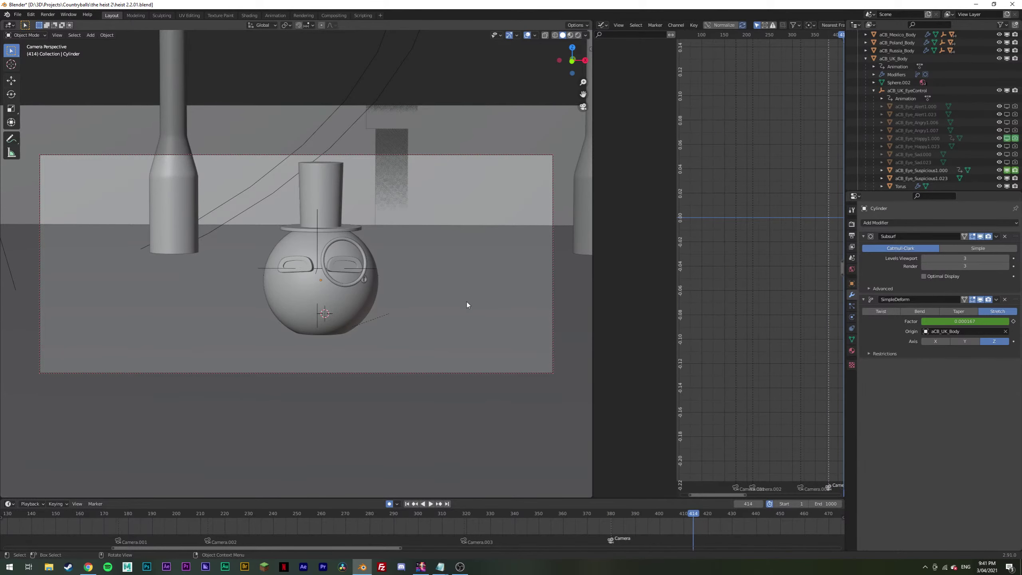
{"action": "left_click", "coordinate": [622, 512]}
{"action": "key", "text": "space"}
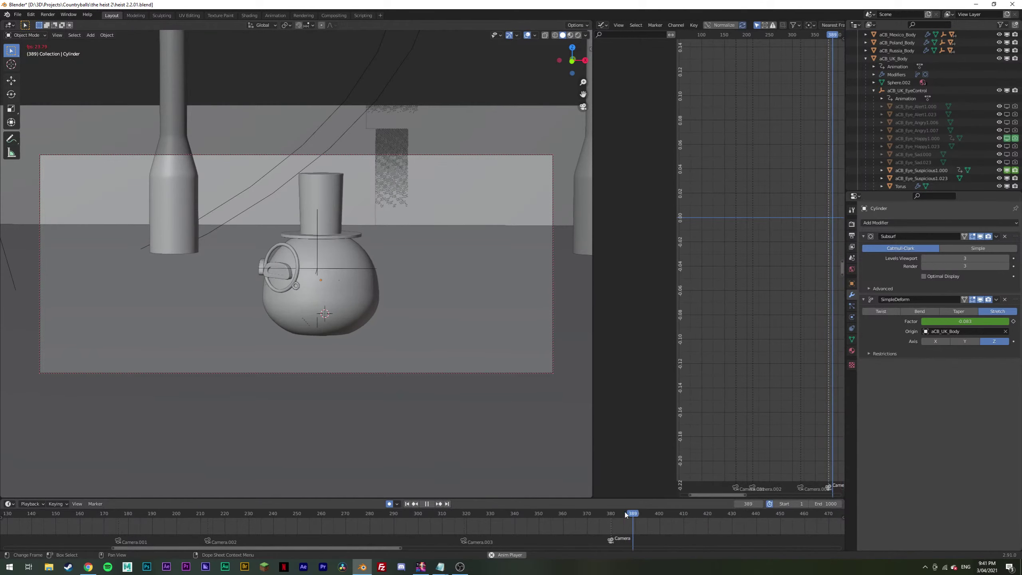
{"action": "key", "text": "space"}
{"action": "key", "text": "ctrl+s"}
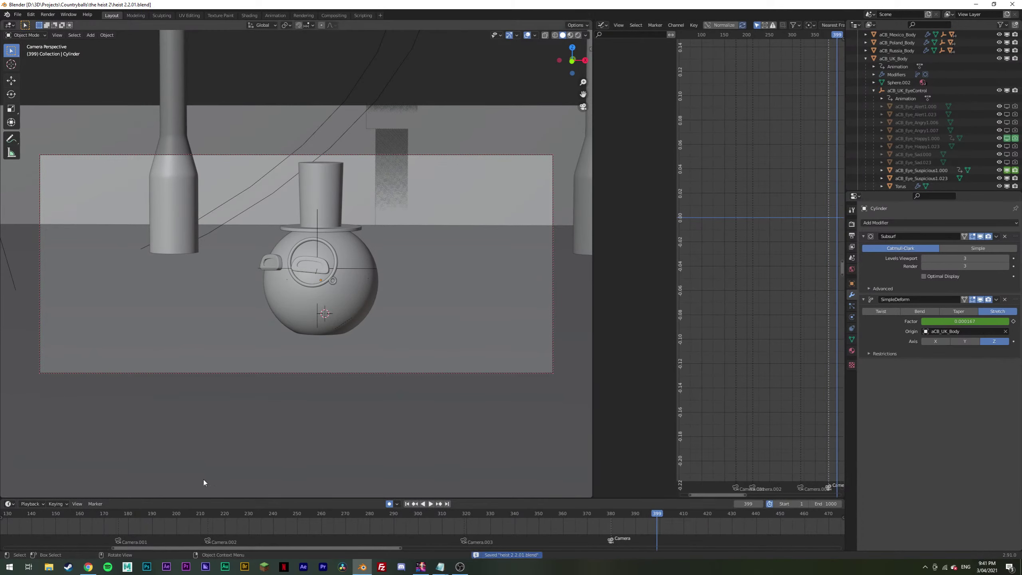
Step: Select the UK character's binoculars (Cube.004) and copy their keyframes at frames 12, 23 and 28
{"action": "left_click_drag", "start_coordinate": [14, 516], "coordinate": [2, 517]}
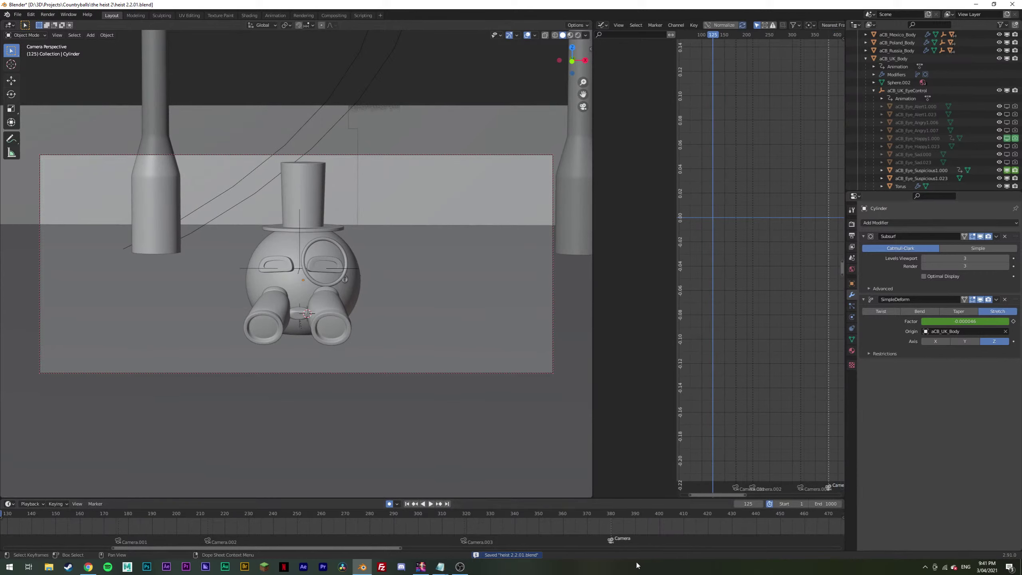
{"action": "left_click_drag", "start_coordinate": [389, 548], "coordinate": [254, 546]}
{"action": "left_click", "coordinate": [328, 323]}
{"action": "left_click", "coordinate": [277, 516]}
{"action": "key", "text": "space"}
{"action": "key", "text": "space"}
{"action": "left_click_drag", "start_coordinate": [322, 529], "coordinate": [264, 521]}
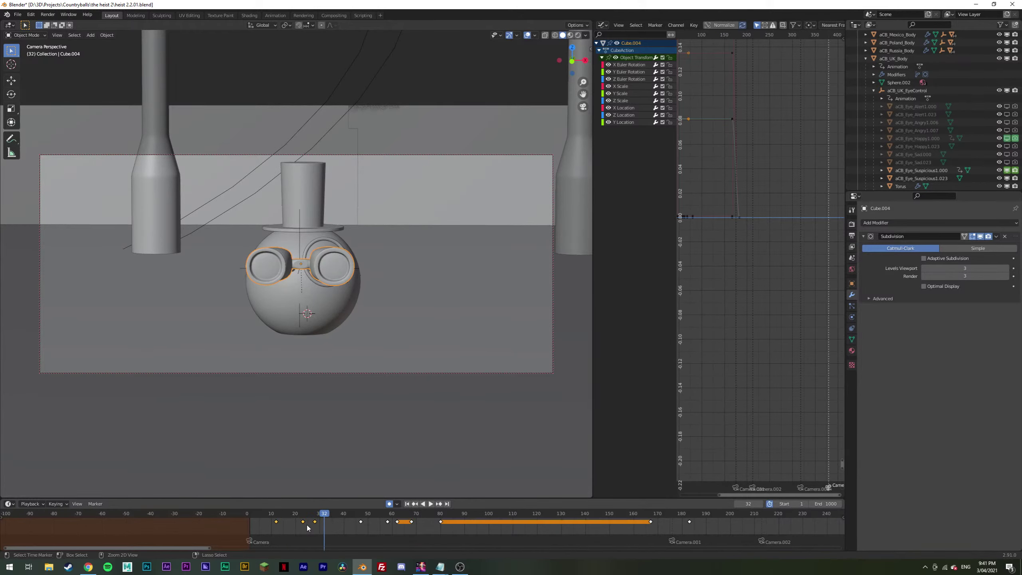
Step: Paste the binoculars' keyframes at frame 399 and play the shot to check them
{"action": "left_click_drag", "start_coordinate": [221, 548], "coordinate": [407, 547]}
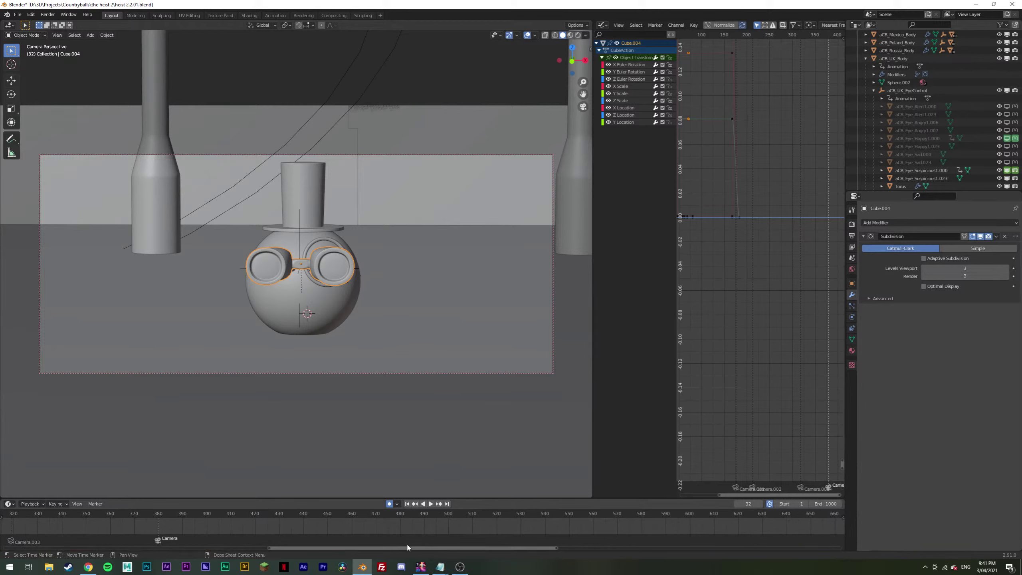
{"action": "left_click", "coordinate": [159, 514]}
{"action": "key", "text": "space"}
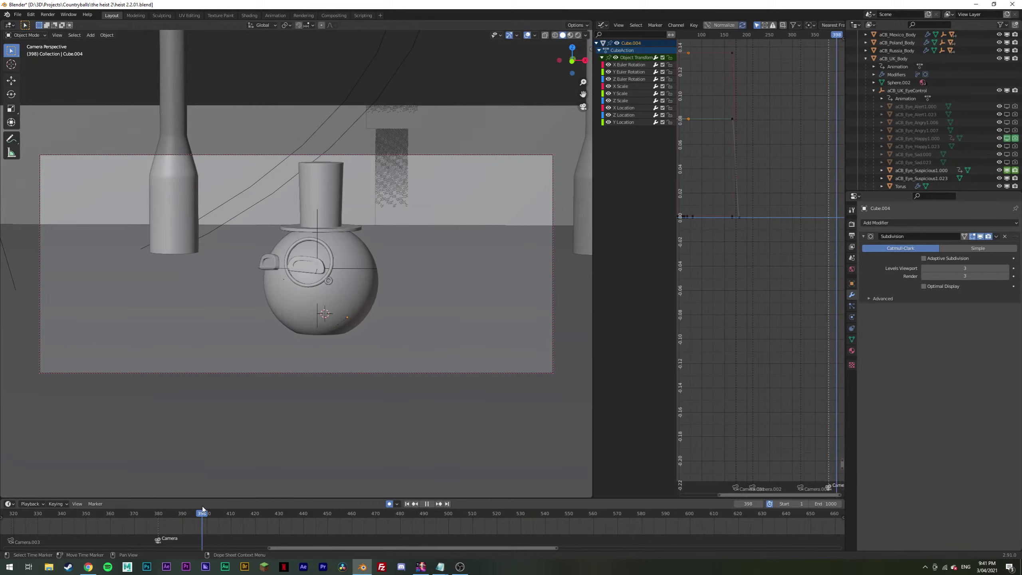
{"action": "key", "text": "space"}
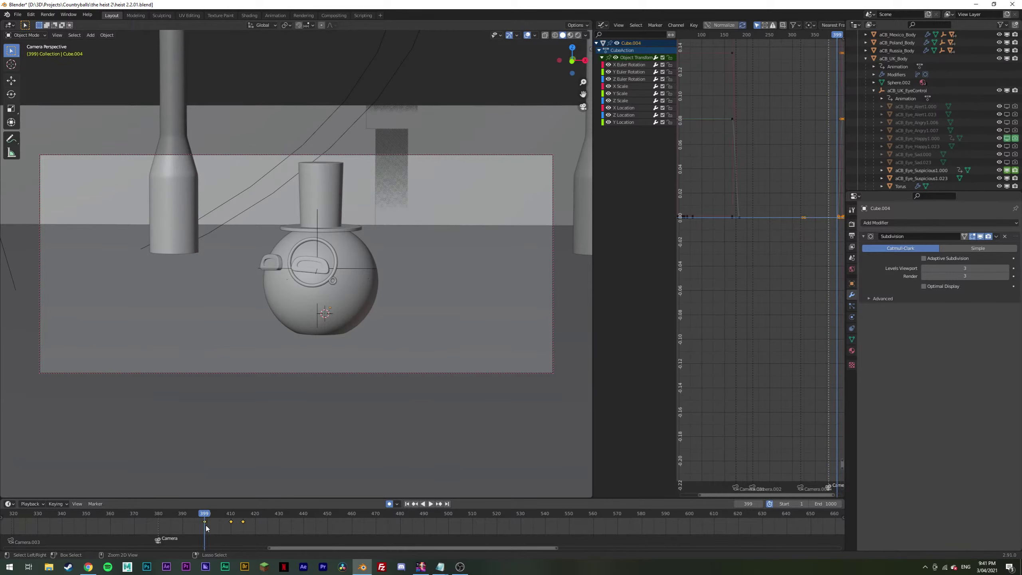
{"action": "key", "text": "space"}
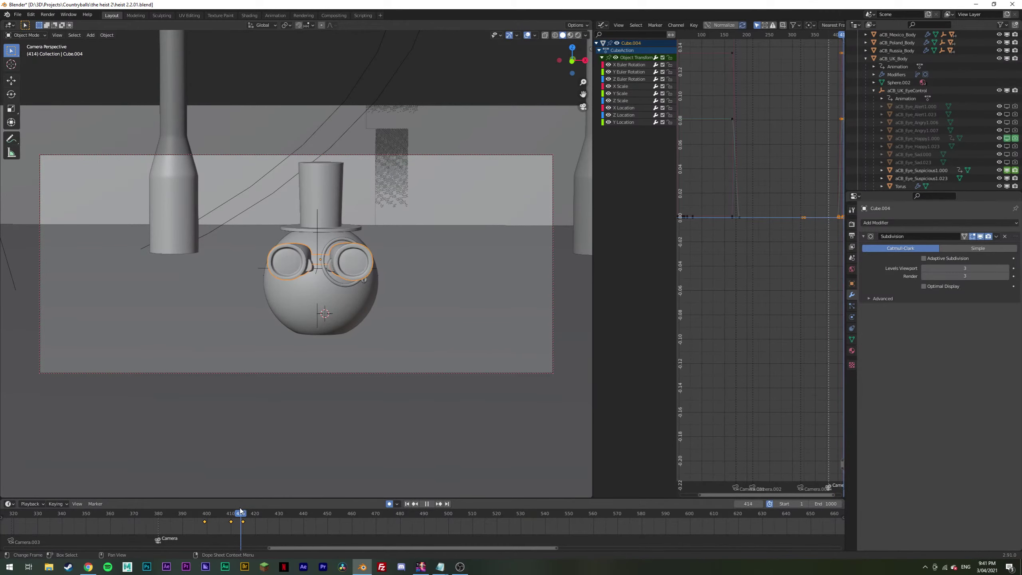
Step: Insert a location keyframe for the binoculars at frame 380 and return to frame 399
{"action": "key", "text": "space"}
{"action": "left_click_drag", "start_coordinate": [203, 514], "coordinate": [158, 513]}
{"action": "left_click", "coordinate": [852, 283]}
{"action": "key", "text": "i"}
{"action": "left_click", "coordinate": [205, 515]}
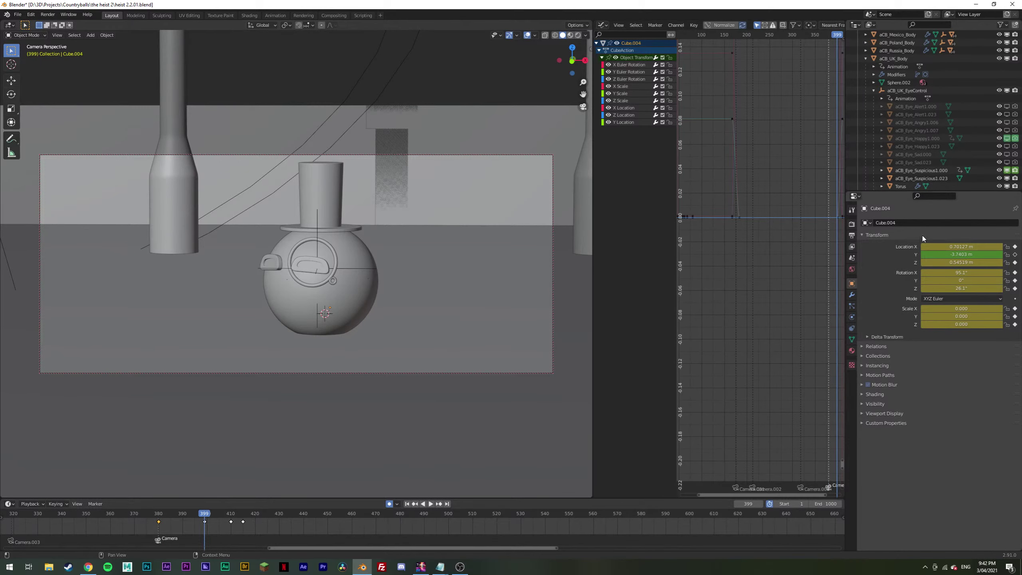
Step: Try a Y location of about -5.58 m for the binoculars at frame 399 and check their distance from the face
{"action": "left_click_drag", "start_coordinate": [962, 255], "coordinate": [871, 254]}
{"action": "key", "text": "space"}
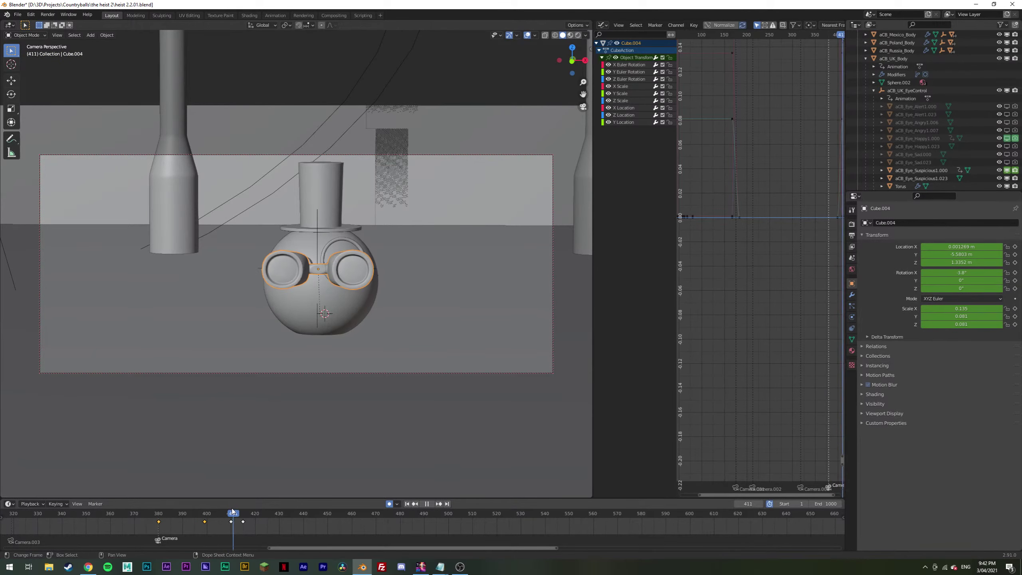
{"action": "key", "text": "space"}
{"action": "middle_click_drag", "start_coordinate": [337, 281], "coordinate": [385, 264]}
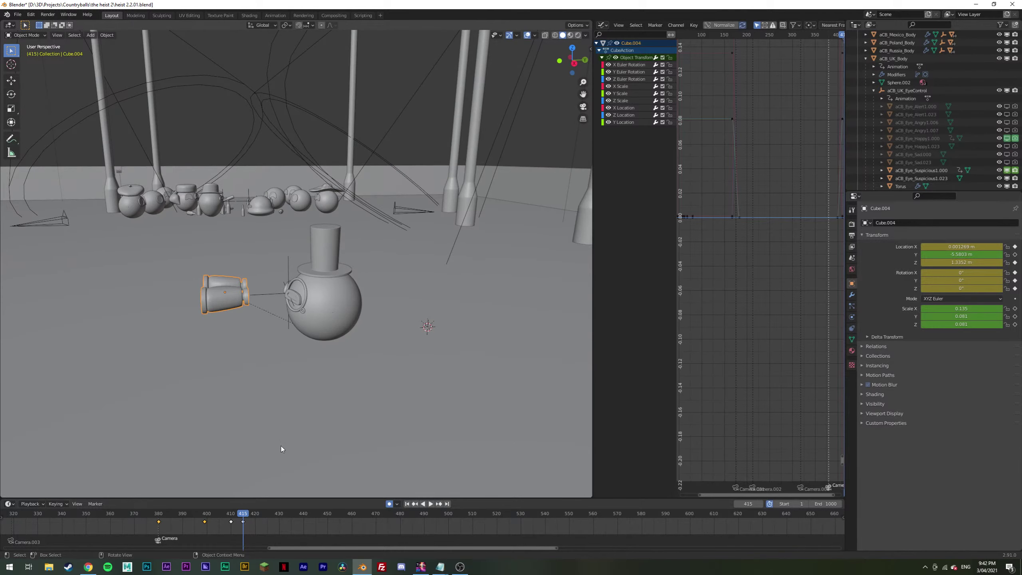
Step: Set the binoculars' Y location to -4.6103 m at frame 399 and check their fit against the face
{"action": "left_click", "coordinate": [205, 514]}
{"action": "left_click_drag", "start_coordinate": [961, 255], "coordinate": [982, 255]}
{"action": "key", "text": "space"}
{"action": "key", "text": "Escape"}
{"action": "left_click_drag", "start_coordinate": [961, 254], "coordinate": [966, 255]}
{"action": "key", "text": "space"}
{"action": "key", "text": "space"}
{"action": "mouse_move", "coordinate": [269, 338]}
{"action": "middle_mouse_down"}
{"action": "mouse_move", "coordinate": [250, 340]}
{"action": "mouse_move", "coordinate": [272, 331]}
{"action": "middle_mouse_up"}
{"action": "key", "text": "KP_0"}
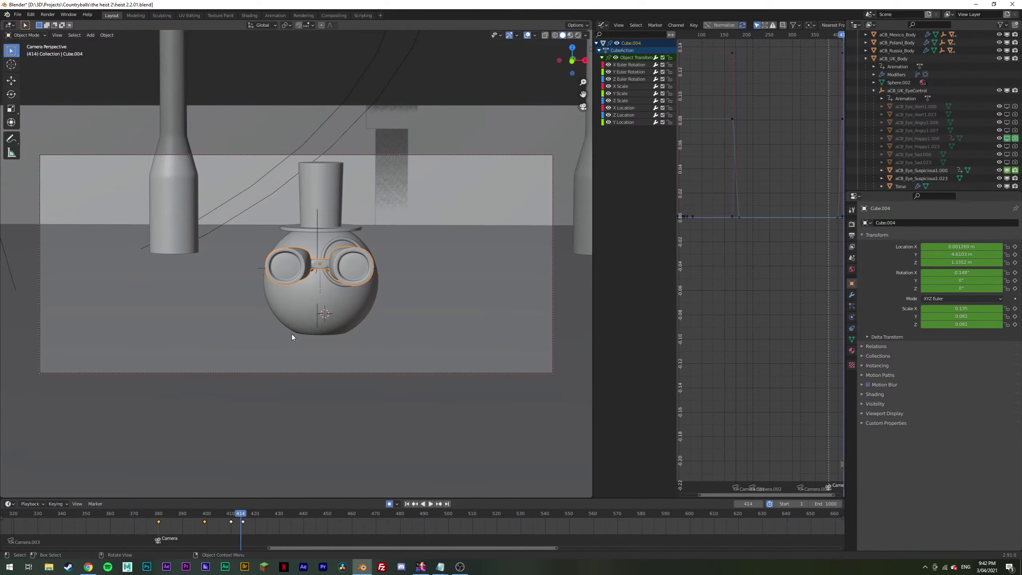
Step: Play the UK character's shot from about frame 380 through the binoculars appearing, deselect them and save the file
{"action": "left_click_drag", "start_coordinate": [256, 516], "coordinate": [150, 504]}
{"action": "key", "text": "space"}
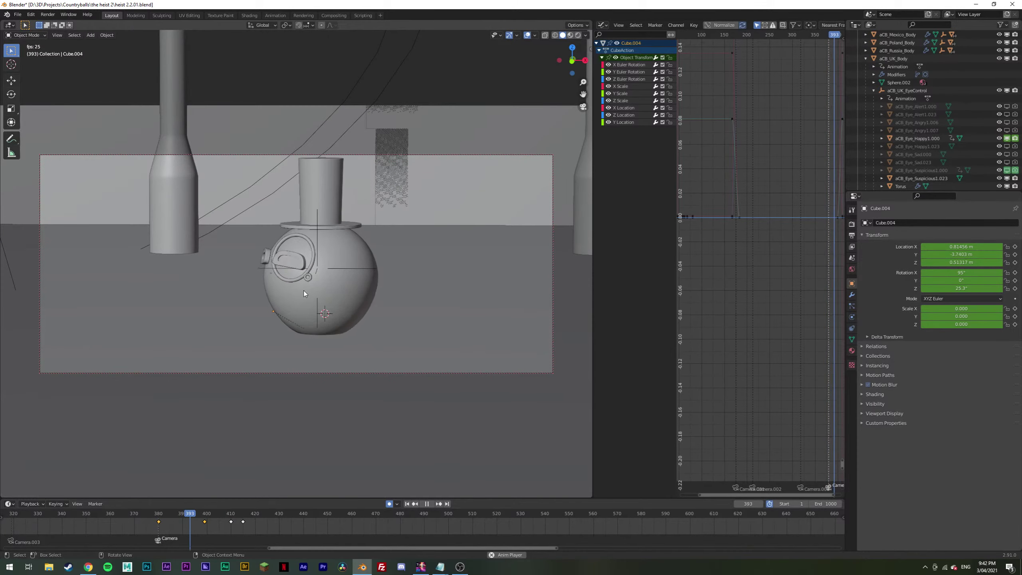
{"action": "key", "text": "space"}
{"action": "left_click", "coordinate": [348, 219]}
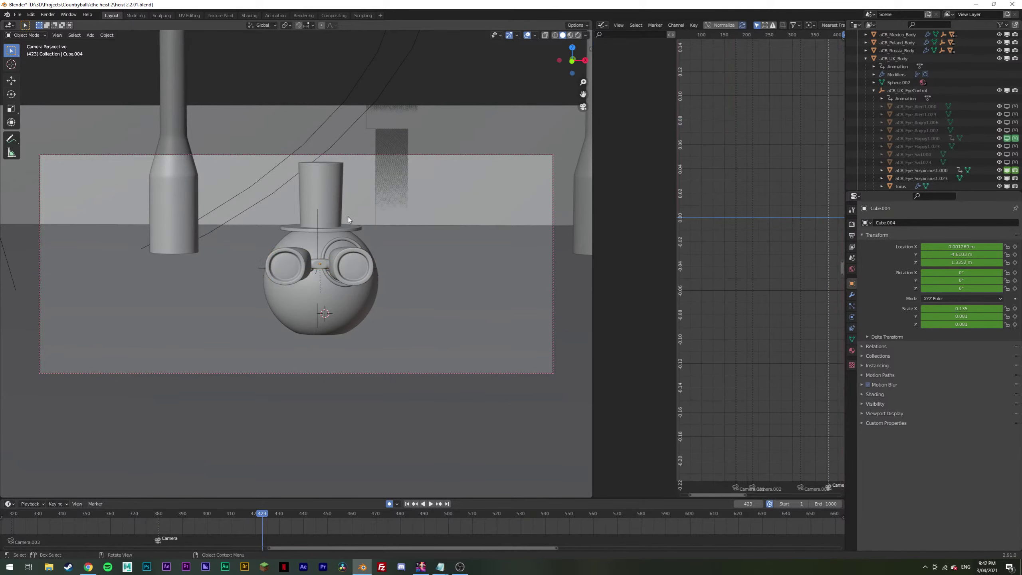
{"action": "key", "text": "ctrl+s"}
{"action": "key", "text": "KP_0"}
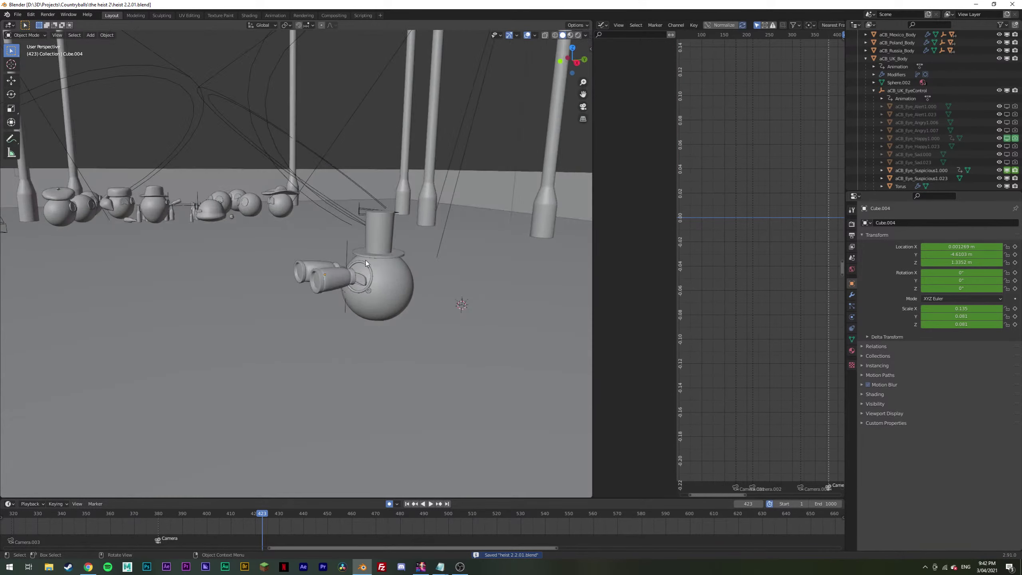
{"action": "scroll", "coordinate": [365, 264], "scroll_direction": "down", "scroll_amount": 5}
{"action": "mouse_move", "coordinate": [365, 264]}
{"action": "middle_mouse_down"}
{"action": "mouse_move", "coordinate": [336, 277]}
{"action": "mouse_move", "coordinate": [359, 261]}
{"action": "middle_mouse_up"}
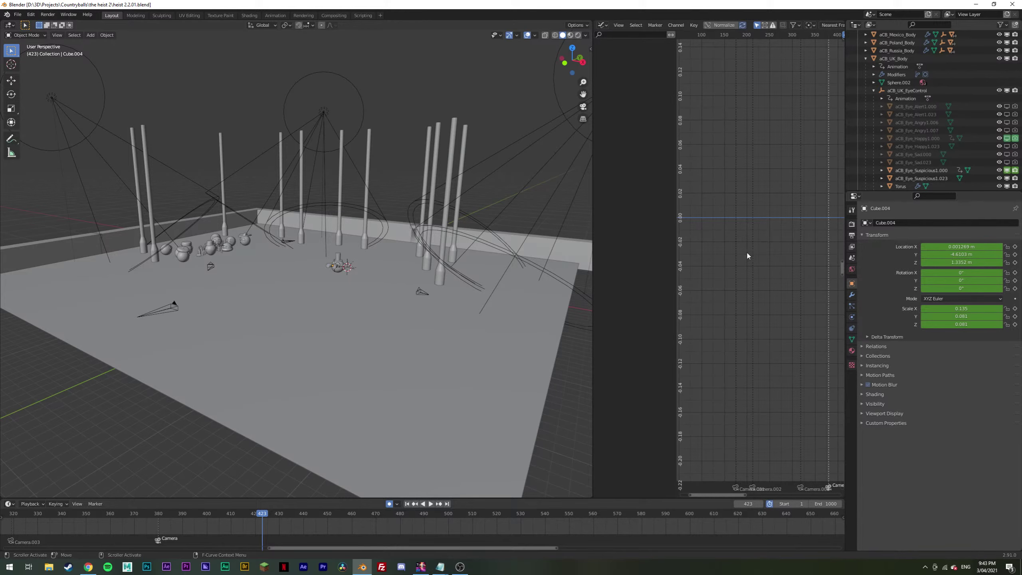
{"action": "middle_click_drag", "start_coordinate": [314, 244], "coordinate": [378, 295]}
{"action": "scroll", "coordinate": [321, 290], "scroll_direction": "up", "scroll_amount": 6}
{"action": "key", "text": "KP_0"}
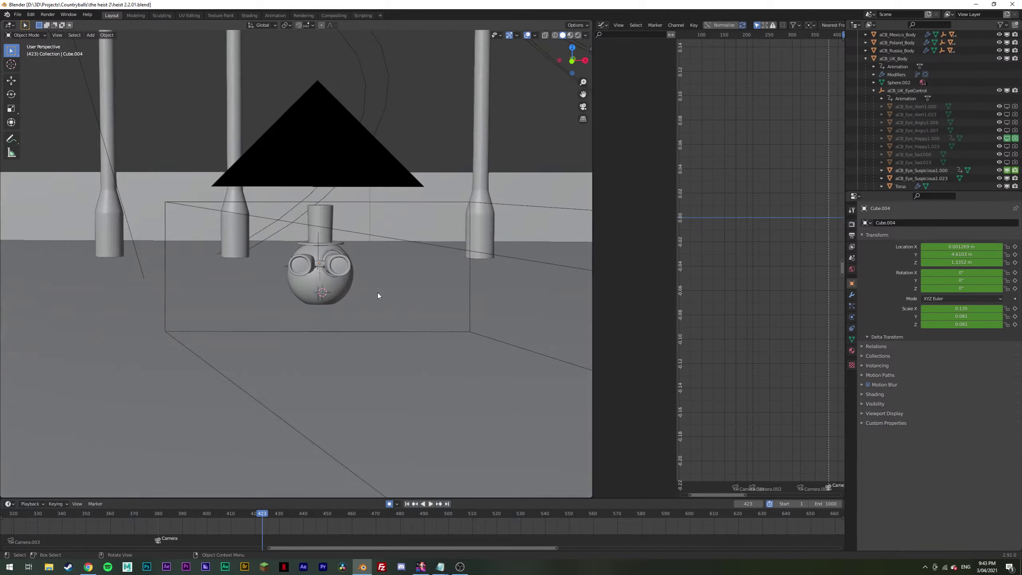
Step: Save the file and set the current frame to 420, just after the binoculars are raised
{"action": "key", "text": "ctrl+s"}
{"action": "left_click_drag", "start_coordinate": [272, 547], "coordinate": [5, 547]}
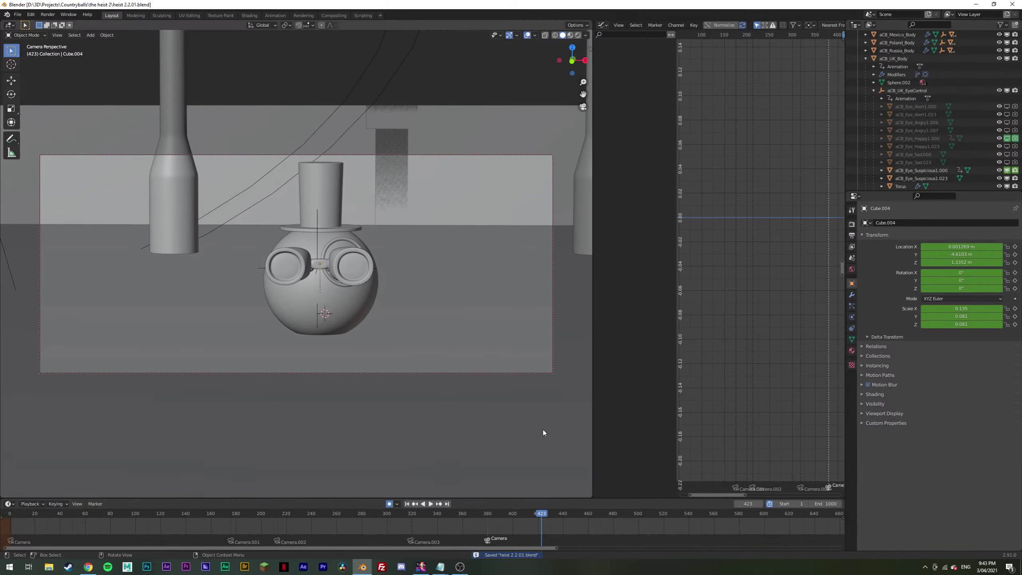
{"action": "key", "text": "space"}
{"action": "left_click", "coordinate": [535, 518]}
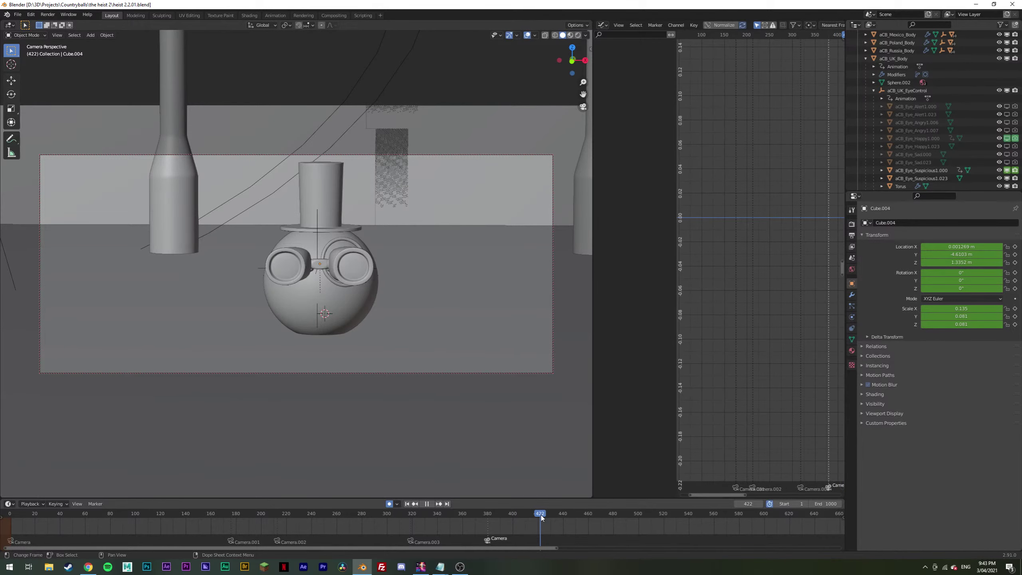
{"action": "key", "text": "space"}
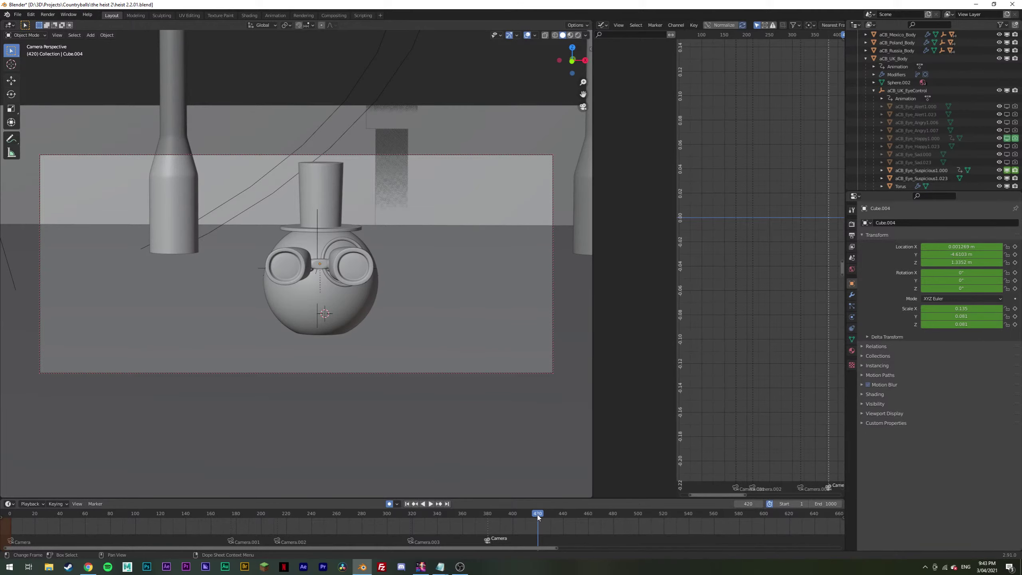
Step: Switch to Calculator, divide 420 by 25 to work out the animation's length in seconds, and close it
{"action": "key", "text": "super"}
{"action": "type", "text": "cal"}
{"action": "key", "text": "Return"}
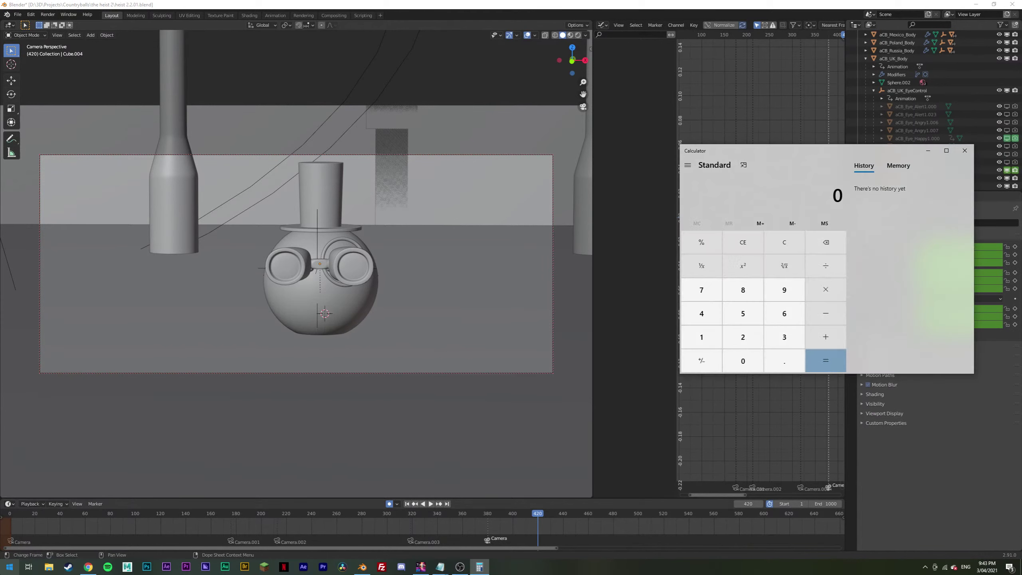
{"action": "left_click", "coordinate": [701, 313]}
{"action": "left_click", "coordinate": [743, 336]}
{"action": "left_click", "coordinate": [743, 361]}
{"action": "left_click", "coordinate": [825, 265]}
{"action": "left_click", "coordinate": [747, 330]}
{"action": "left_click", "coordinate": [743, 313]}
{"action": "left_click", "coordinate": [829, 361]}
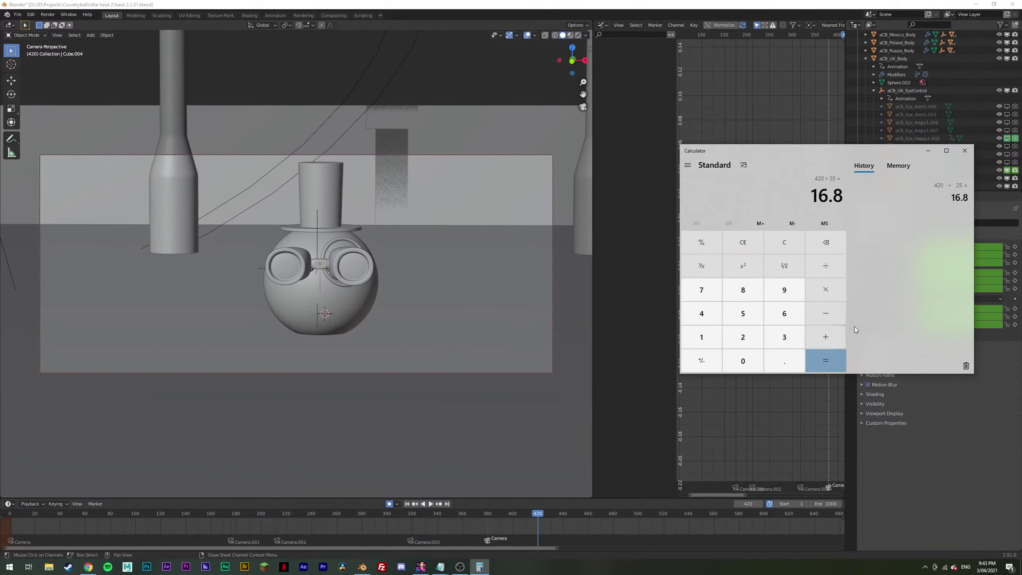
{"action": "left_click_drag", "start_coordinate": [824, 150], "coordinate": [624, 135]}
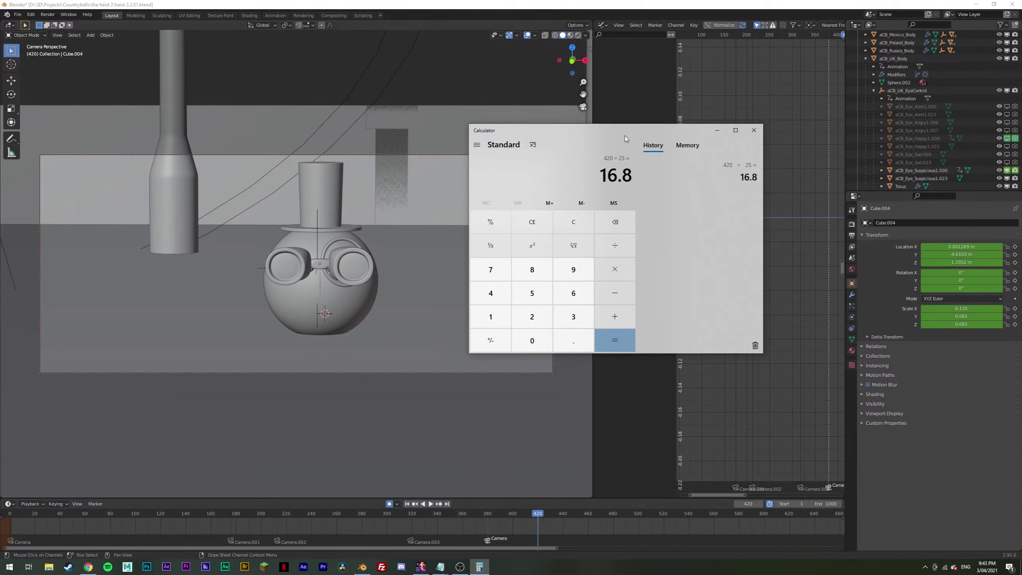
{"action": "left_click", "coordinate": [754, 130]}
Step: Play the whole animation from its start and replay the UK character's turn from frame 383
{"action": "key", "text": "space"}
{"action": "left_click", "coordinate": [11, 514]}
{"action": "key", "text": "space"}
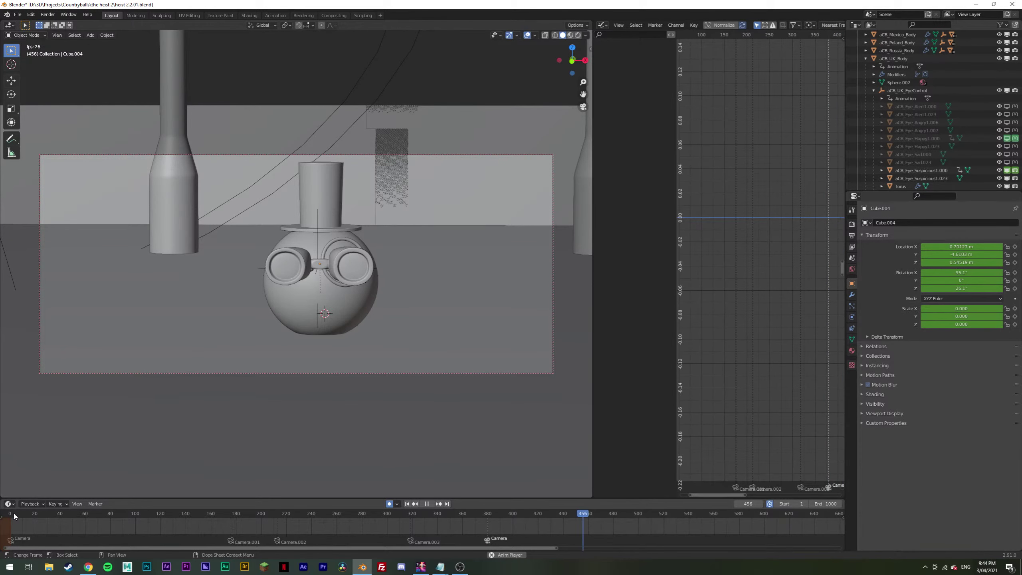
{"action": "key", "text": "space"}
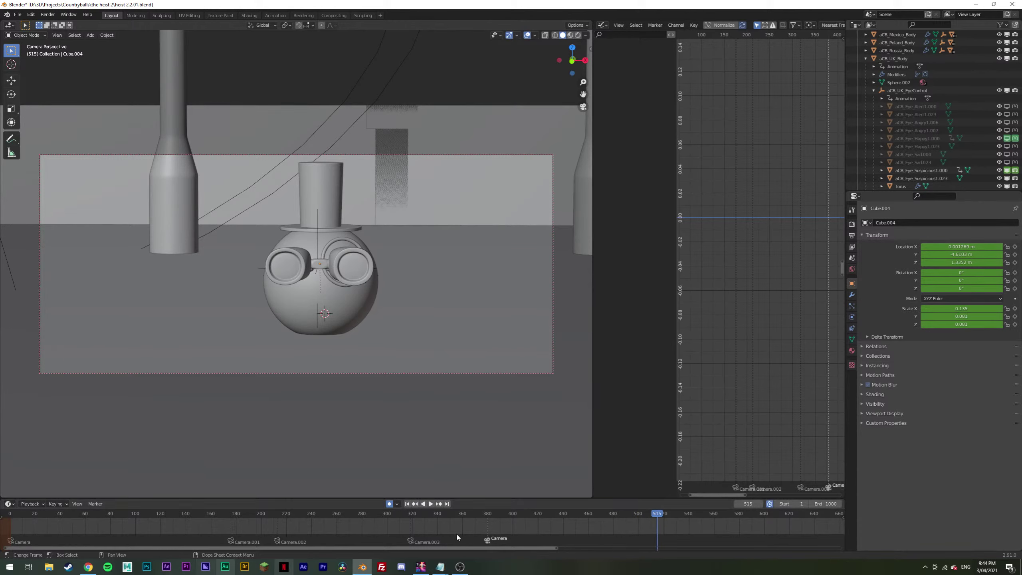
{"action": "left_click", "coordinate": [492, 514]}
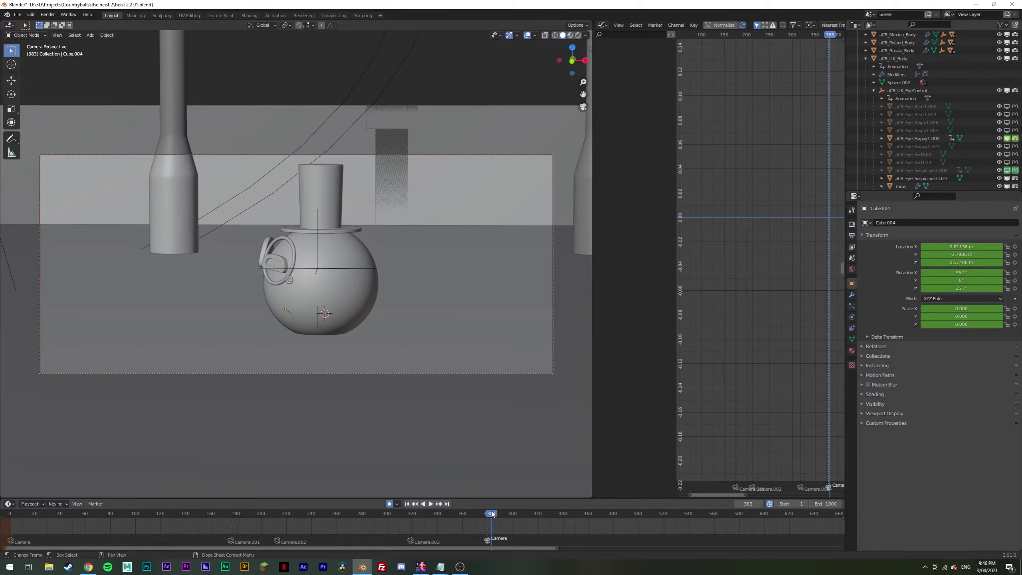
{"action": "key", "text": "space"}
Step: Render a still test image of frame 166, where the UK character holds the lowered binoculars
{"action": "left_click_drag", "start_coordinate": [530, 515], "coordinate": [218, 504]}
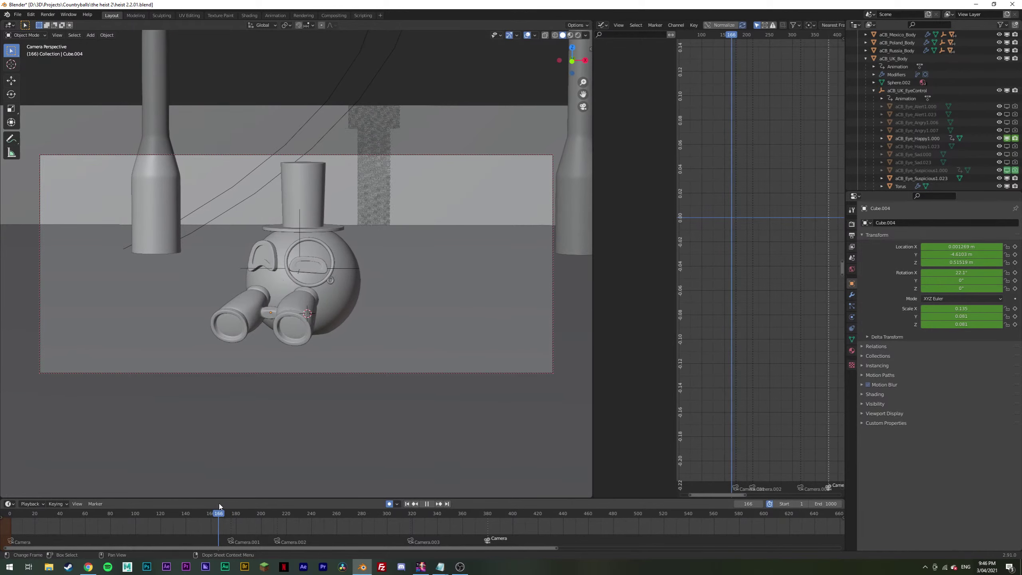
{"action": "key", "text": "space"}
{"action": "left_click", "coordinate": [48, 14]}
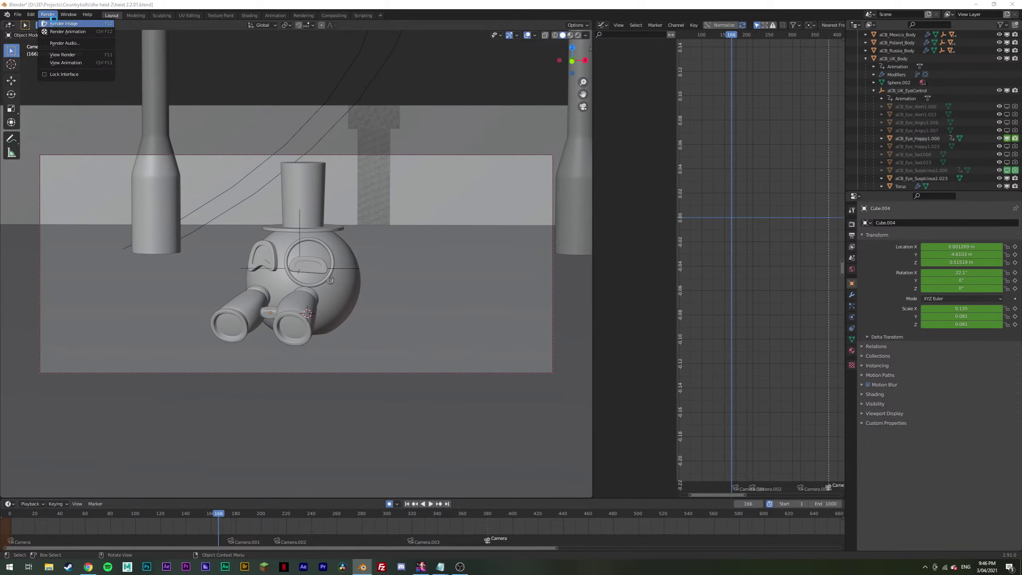
{"action": "left_click", "coordinate": [60, 24]}
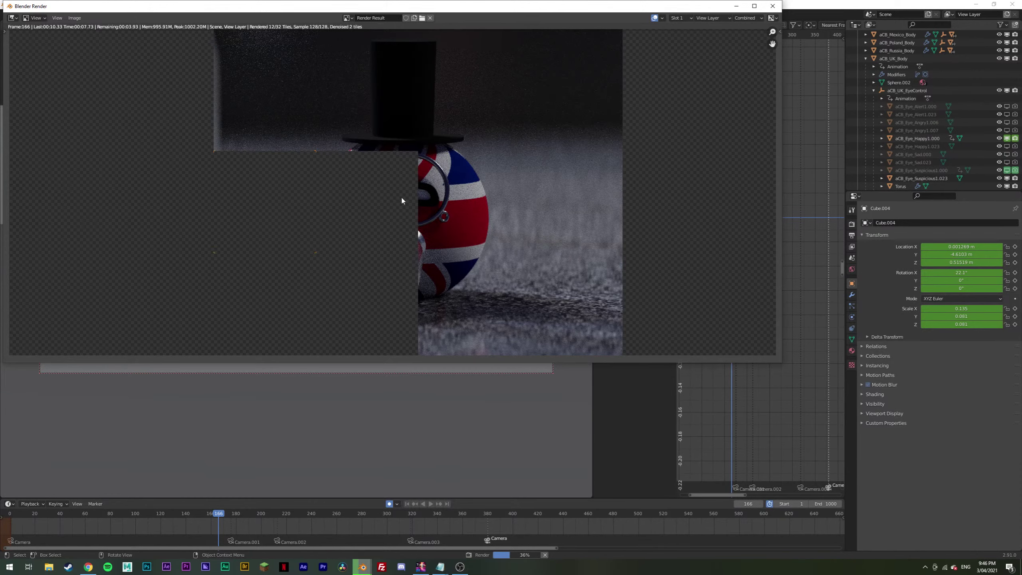
Step: Examine the rendered eyes, monocle, binoculars, ground and blurred background up close for image quality, and close the render
{"action": "scroll", "coordinate": [383, 158], "scroll_direction": "up", "scroll_amount": 1}
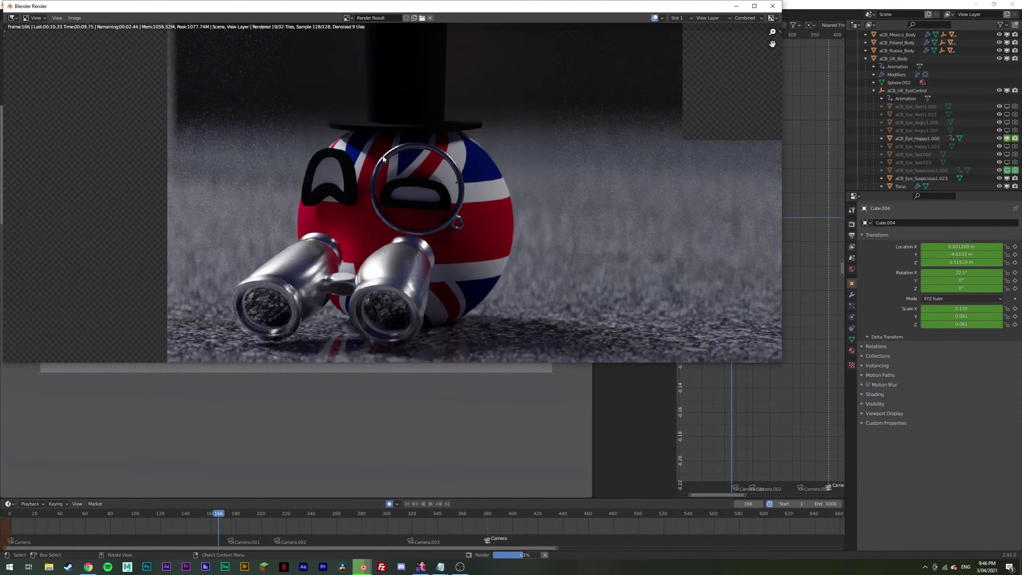
{"action": "scroll", "coordinate": [355, 210], "scroll_direction": "up", "scroll_amount": 1}
{"action": "scroll", "coordinate": [354, 211], "scroll_direction": "down", "scroll_amount": 3}
{"action": "scroll", "coordinate": [380, 181], "scroll_direction": "up", "scroll_amount": 5}
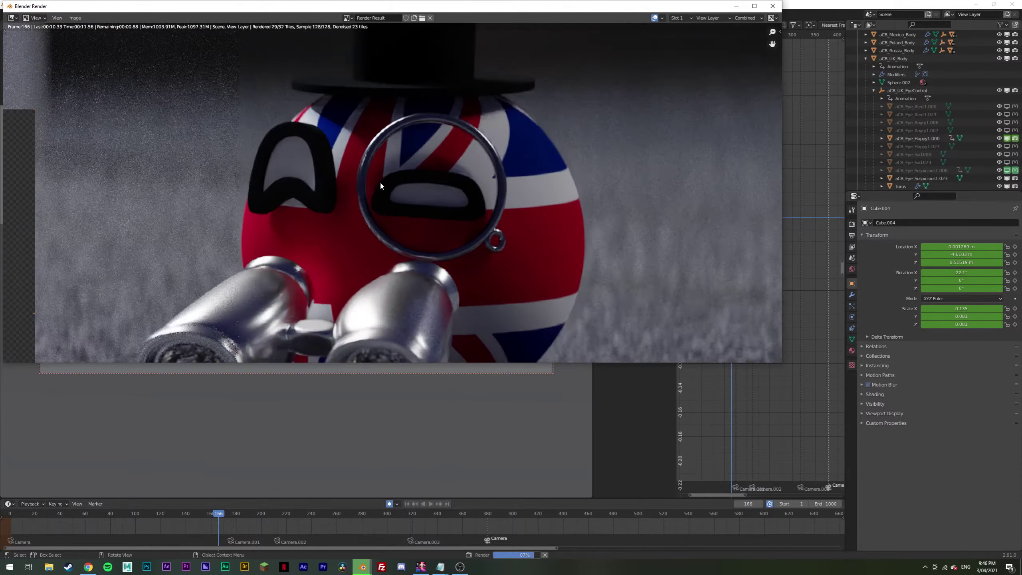
{"action": "scroll", "coordinate": [380, 184], "scroll_direction": "down", "scroll_amount": 5}
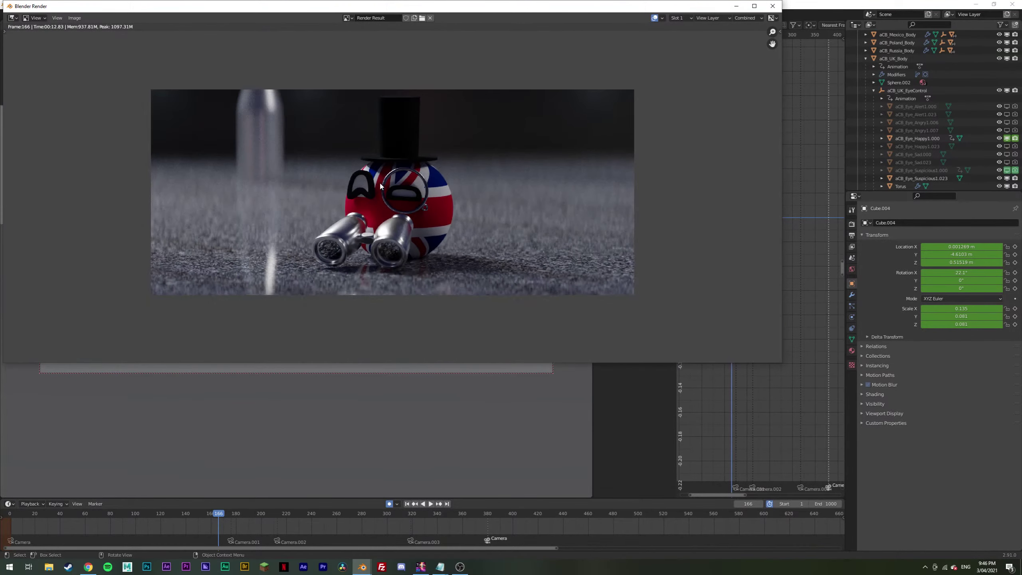
{"action": "scroll", "coordinate": [282, 253], "scroll_direction": "up", "scroll_amount": 8}
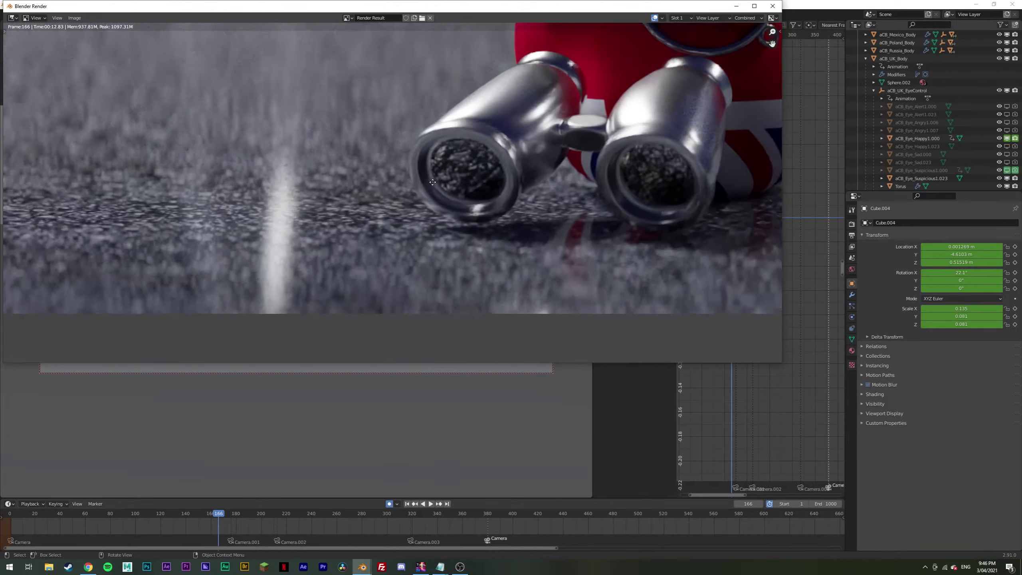
{"action": "scroll", "coordinate": [469, 159], "scroll_direction": "down", "scroll_amount": 3}
{"action": "middle_click_drag", "start_coordinate": [616, 31], "coordinate": [310, 240]}
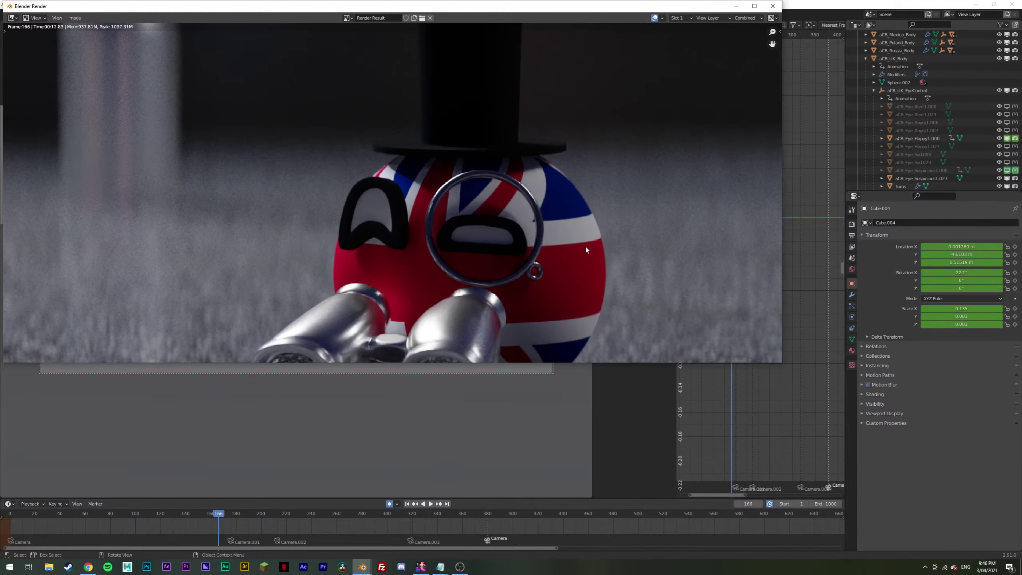
{"action": "middle_click_drag", "start_coordinate": [584, 244], "coordinate": [270, 163]}
{"action": "middle_click_drag", "start_coordinate": [326, 241], "coordinate": [659, 137]}
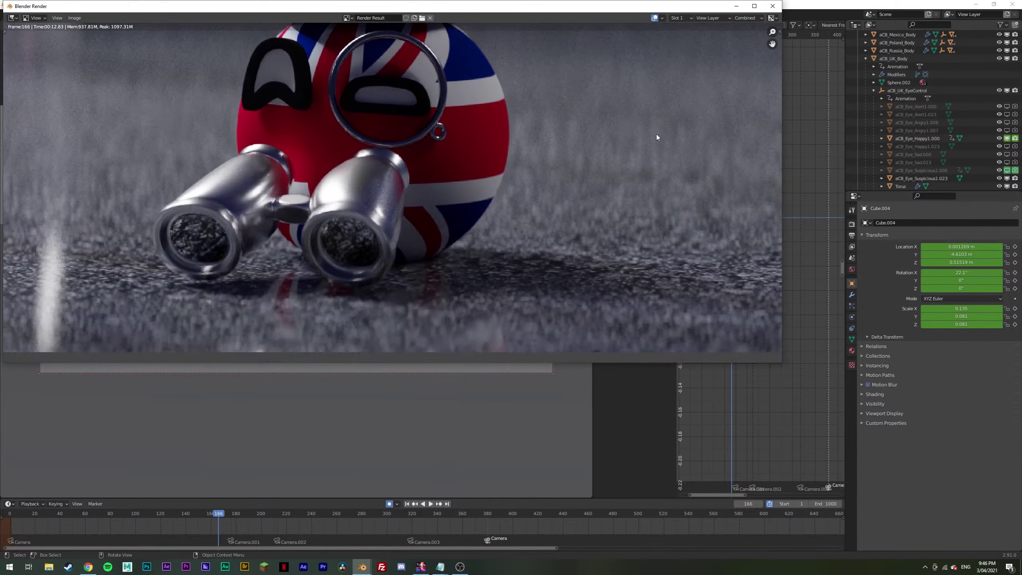
{"action": "middle_click_drag", "start_coordinate": [117, 160], "coordinate": [303, 198]}
{"action": "scroll", "coordinate": [475, 245], "scroll_direction": "down", "scroll_amount": 1}
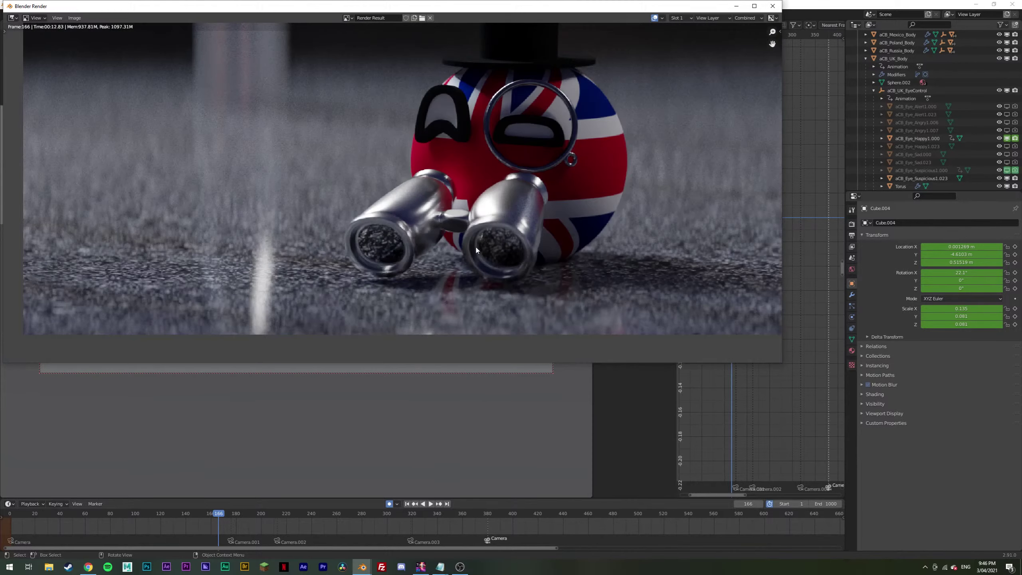
{"action": "scroll", "coordinate": [347, 152], "scroll_direction": "up", "scroll_amount": 4}
{"action": "scroll", "coordinate": [347, 152], "scroll_direction": "down", "scroll_amount": 4}
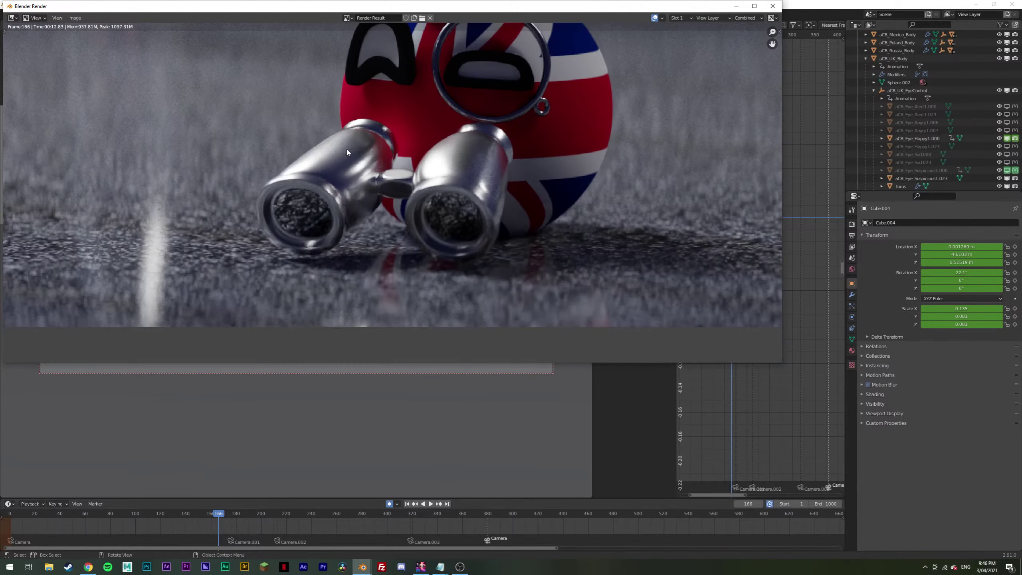
{"action": "scroll", "coordinate": [317, 181], "scroll_direction": "up", "scroll_amount": 4}
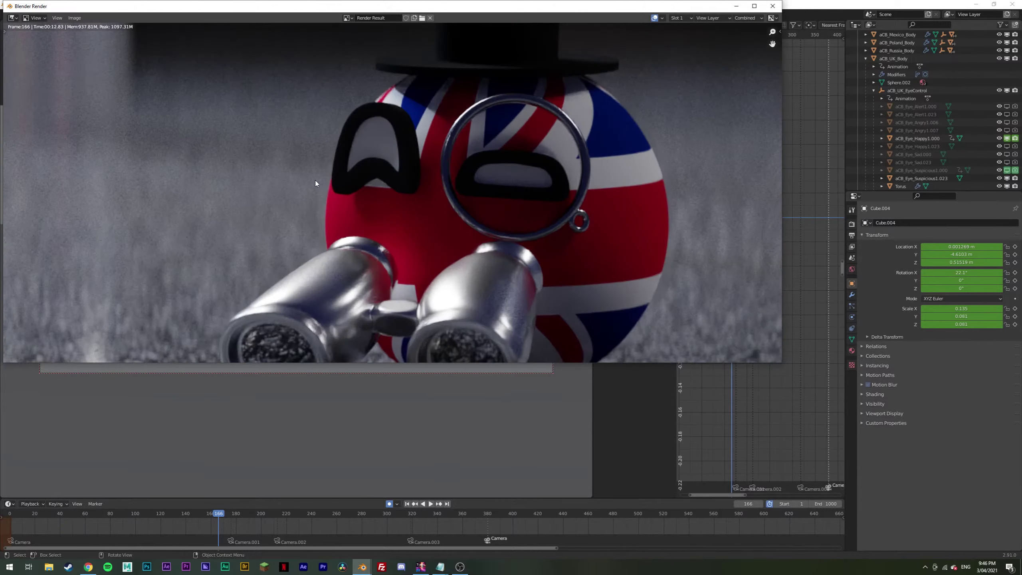
{"action": "middle_click_drag", "start_coordinate": [61, 125], "coordinate": [349, 222]}
{"action": "scroll", "coordinate": [488, 185], "scroll_direction": "down", "scroll_amount": 4}
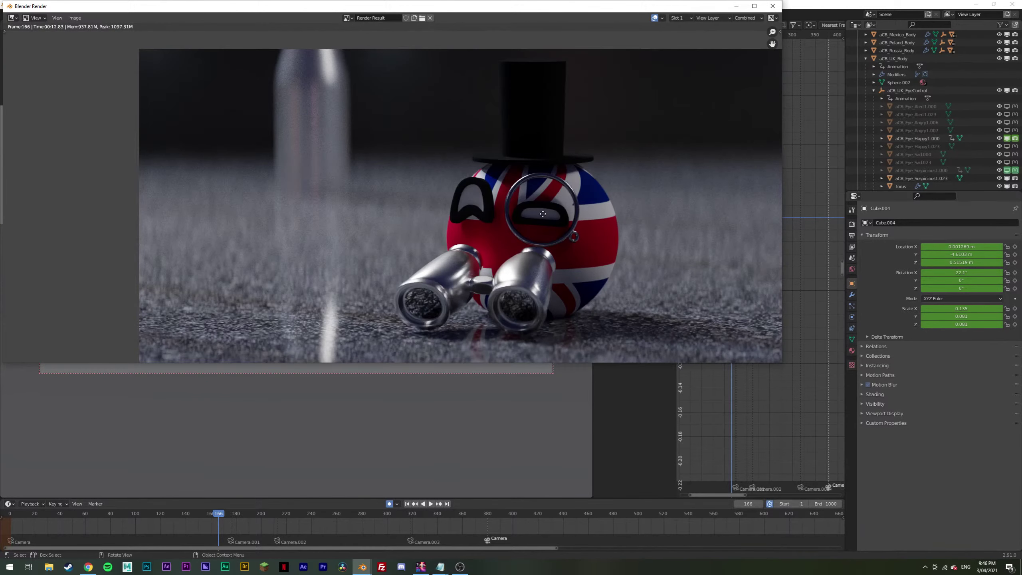
{"action": "middle_click_drag", "start_coordinate": [491, 185], "coordinate": [431, 133]}
{"action": "scroll", "coordinate": [427, 202], "scroll_direction": "up", "scroll_amount": 3}
{"action": "scroll", "coordinate": [445, 220], "scroll_direction": "down", "scroll_amount": 3}
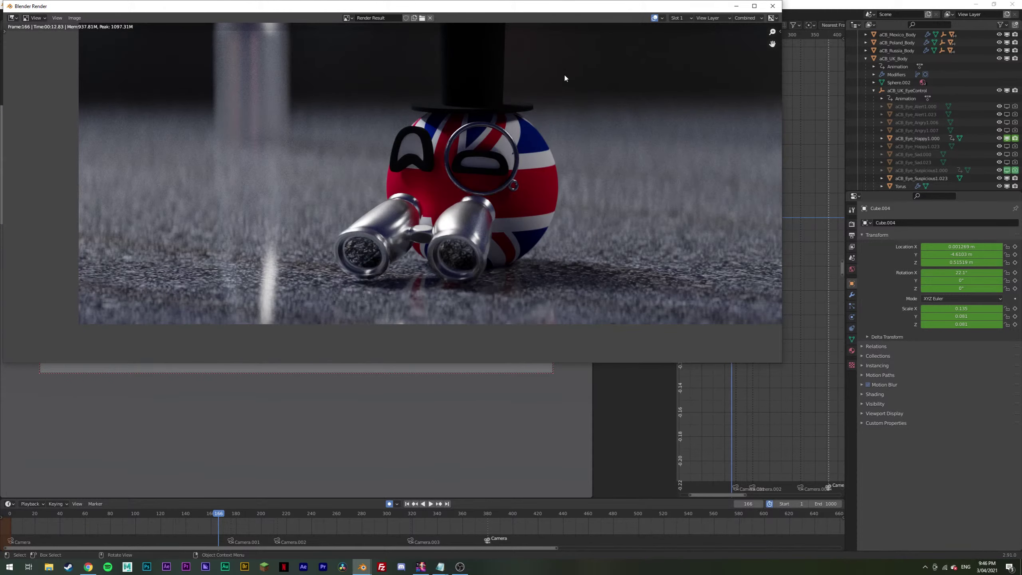
{"action": "left_click", "coordinate": [772, 5]}
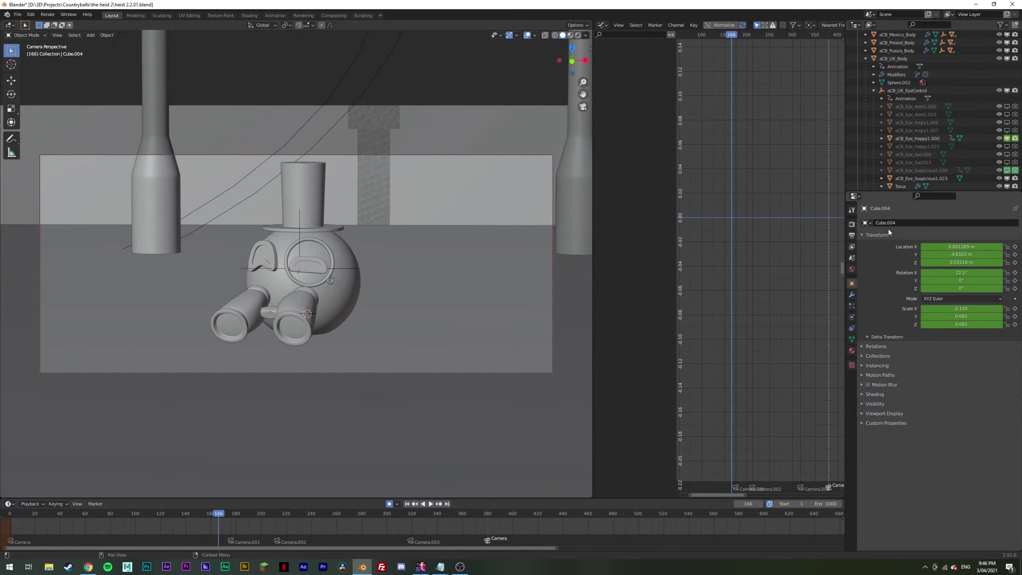
Step: Set the Cycles render samples to 256 and collapse the Sampling settings
{"action": "left_click", "coordinate": [852, 224]}
{"action": "double_click", "coordinate": [970, 266]}
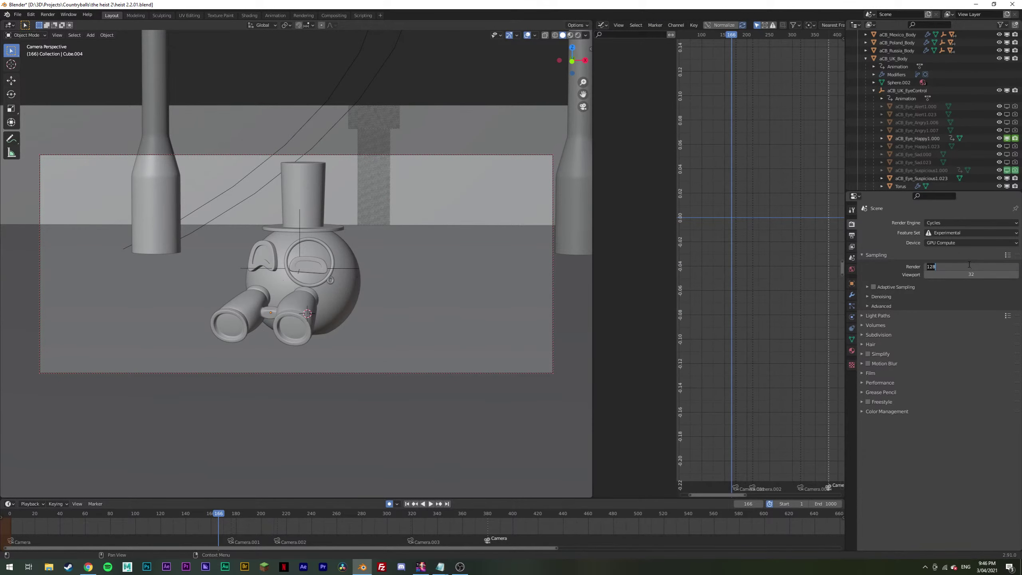
{"action": "type", "text": "256"}
{"action": "key", "text": "Return"}
{"action": "left_click", "coordinate": [895, 258]}
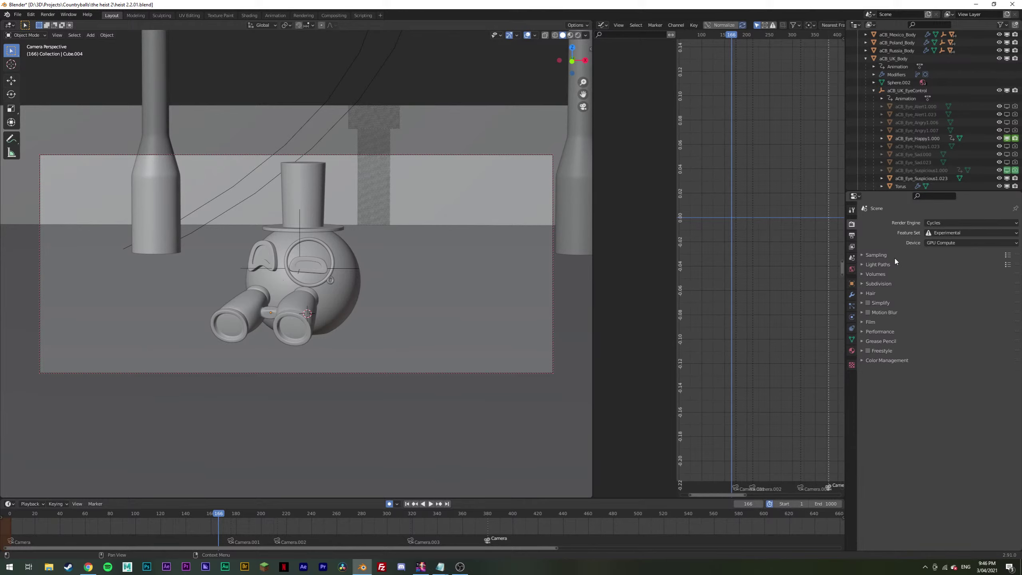
Step: Check the Cycles sampling and denoising options and the output dimensions and file format settings
{"action": "left_click", "coordinate": [884, 255]}
{"action": "left_click", "coordinate": [880, 298]}
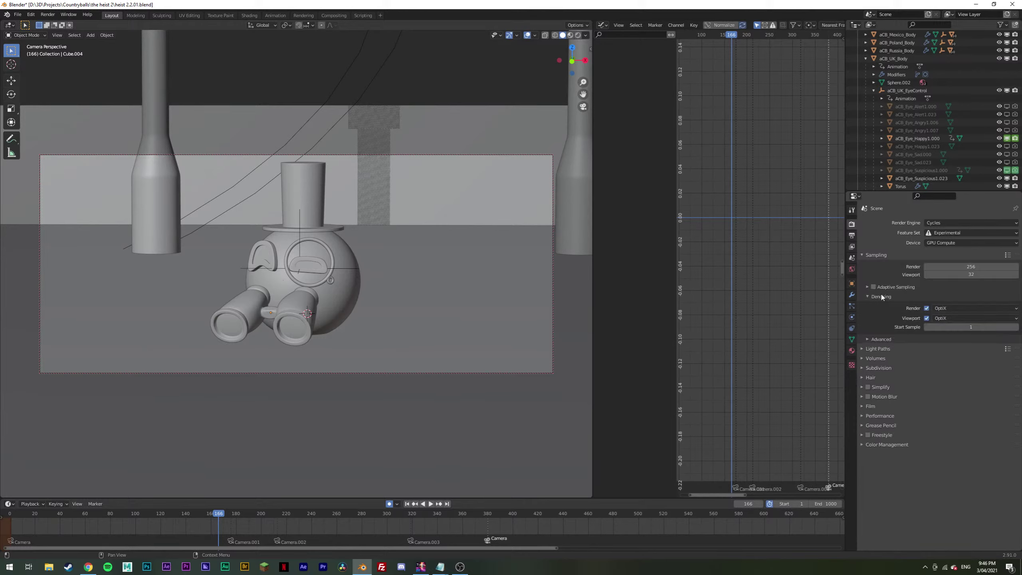
{"action": "left_click", "coordinate": [883, 297]}
{"action": "left_click", "coordinate": [869, 255]}
{"action": "left_click", "coordinate": [852, 235]}
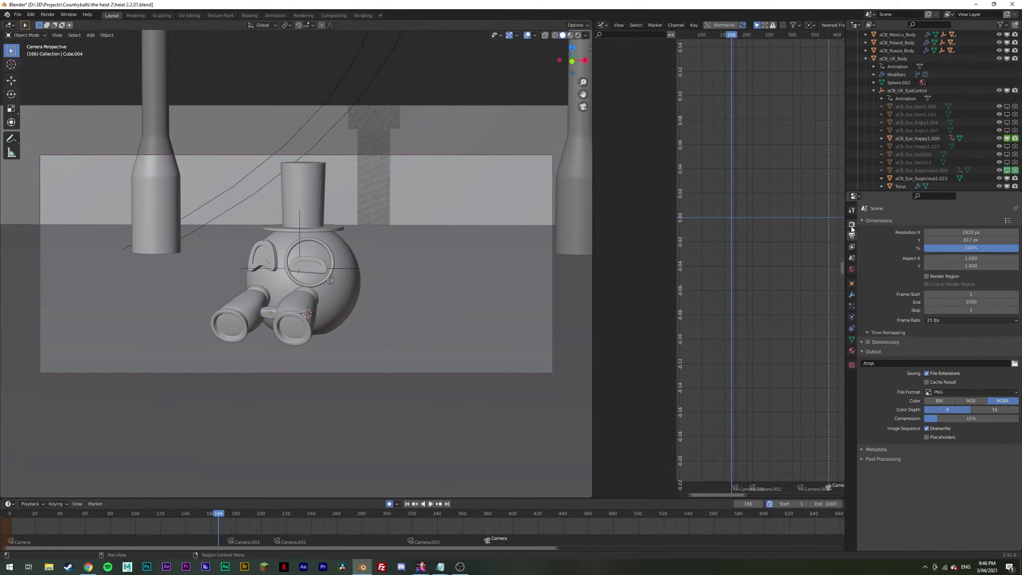
{"action": "left_click", "coordinate": [852, 224]}
Step: Render a still test image of frame 204, where the UK character faces the distant group of characters
{"action": "left_click_drag", "start_coordinate": [242, 512], "coordinate": [245, 511]}
{"action": "key", "text": "space"}
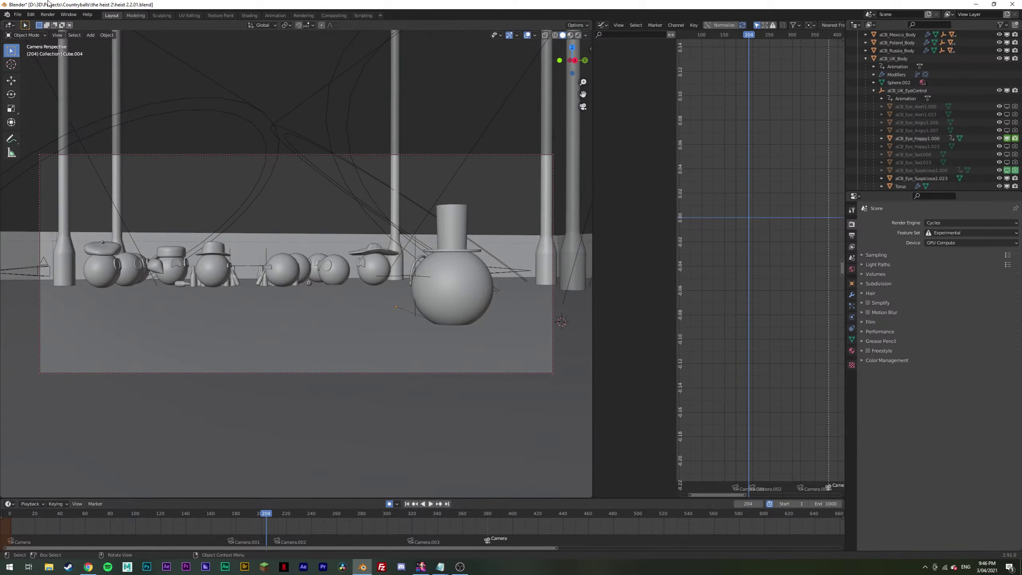
{"action": "left_click", "coordinate": [47, 14]}
{"action": "left_click", "coordinate": [60, 23]}
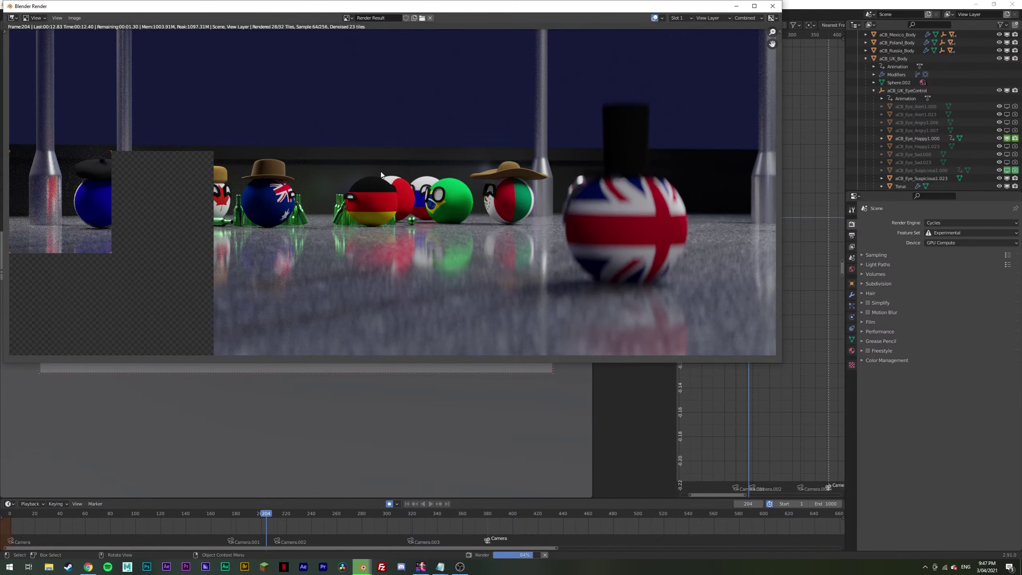
Step: Examine the frame 204 render for quality in the distant characters, green bottles and floor reflections, both up close and as a whole
{"action": "scroll", "coordinate": [393, 131], "scroll_direction": "down", "scroll_amount": 2}
{"action": "scroll", "coordinate": [480, 166], "scroll_direction": "up", "scroll_amount": 3}
{"action": "middle_click_drag", "start_coordinate": [440, 107], "coordinate": [518, 128]}
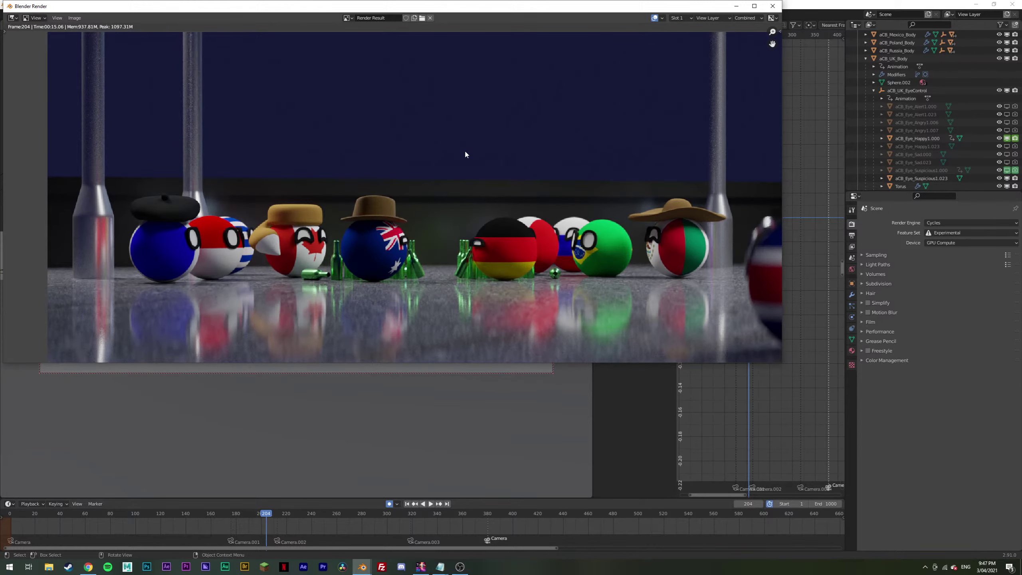
{"action": "scroll", "coordinate": [466, 155], "scroll_direction": "down", "scroll_amount": 3}
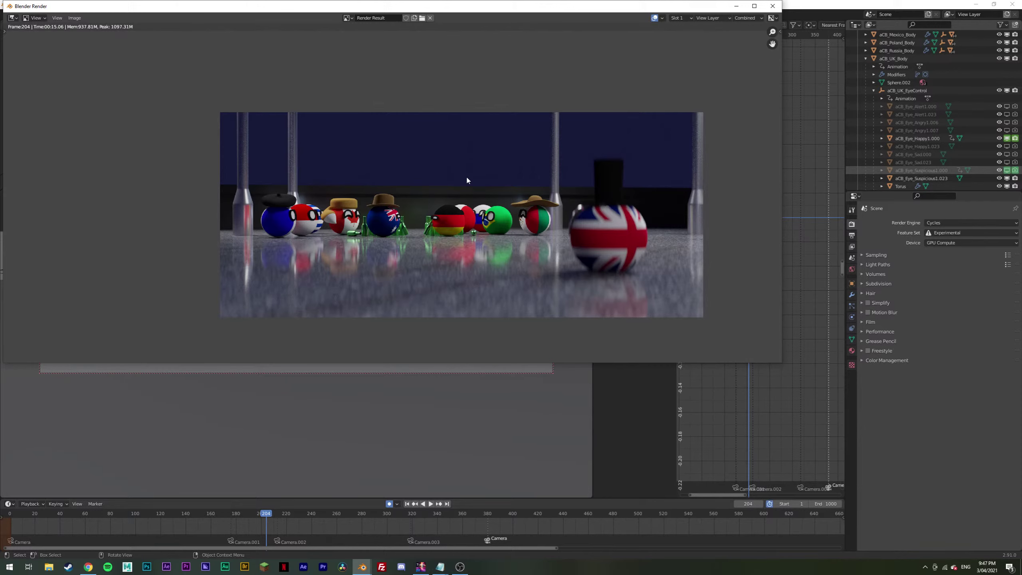
{"action": "scroll", "coordinate": [435, 219], "scroll_direction": "up", "scroll_amount": 5}
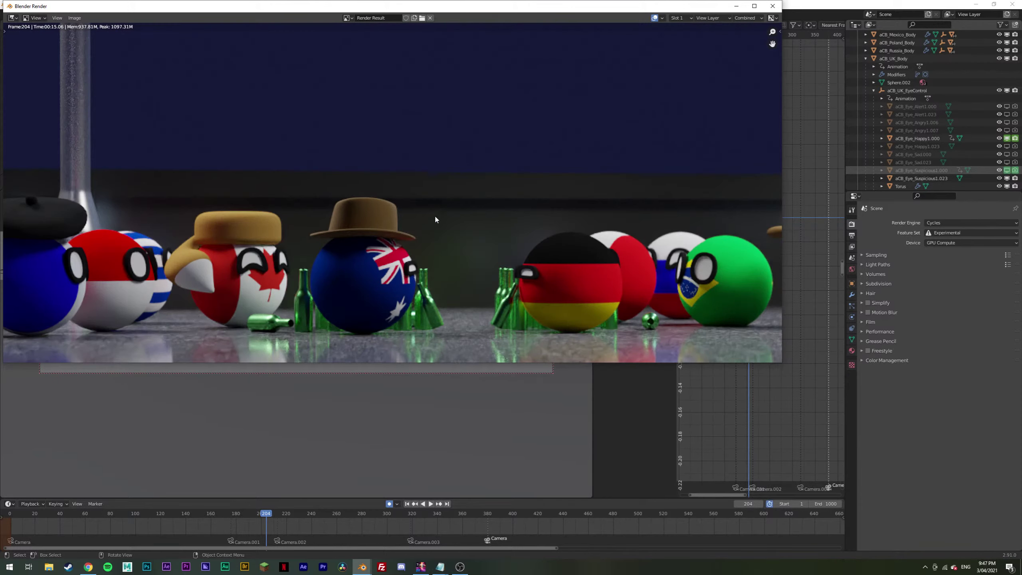
{"action": "middle_click_drag", "start_coordinate": [411, 174], "coordinate": [384, 195]}
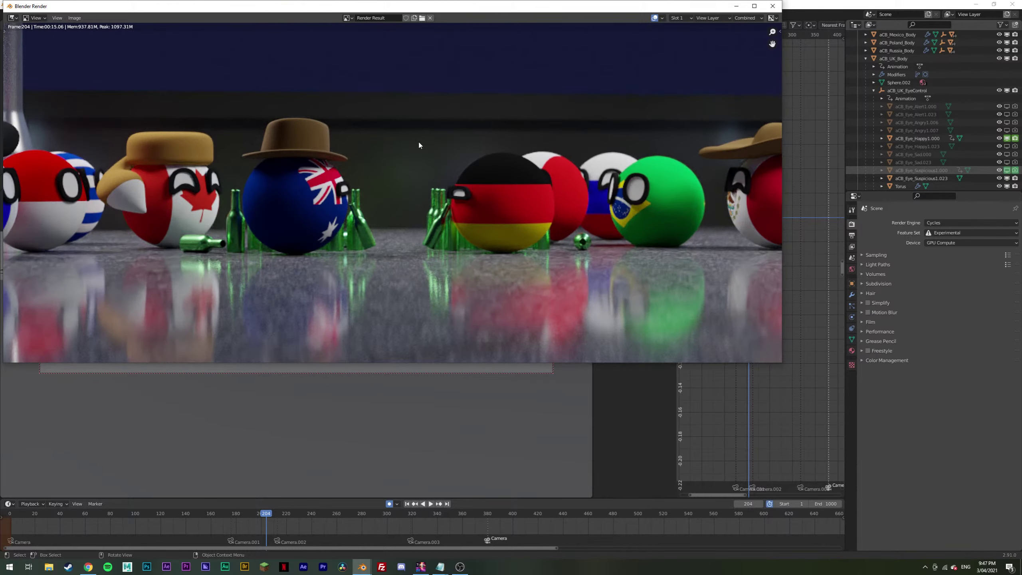
{"action": "middle_click_drag", "start_coordinate": [419, 144], "coordinate": [223, 169]}
{"action": "scroll", "coordinate": [403, 190], "scroll_direction": "up", "scroll_amount": 1}
{"action": "scroll", "coordinate": [445, 214], "scroll_direction": "down", "scroll_amount": 5}
{"action": "middle_click_drag", "start_coordinate": [445, 215], "coordinate": [463, 169]}
{"action": "scroll", "coordinate": [432, 229], "scroll_direction": "up", "scroll_amount": 4}
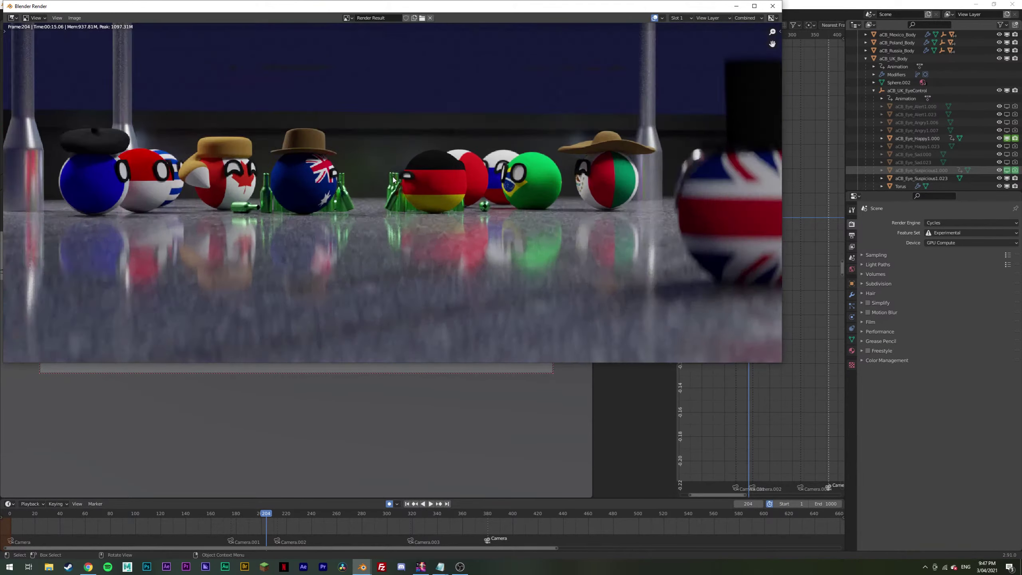
{"action": "scroll", "coordinate": [443, 222], "scroll_direction": "down", "scroll_amount": 6}
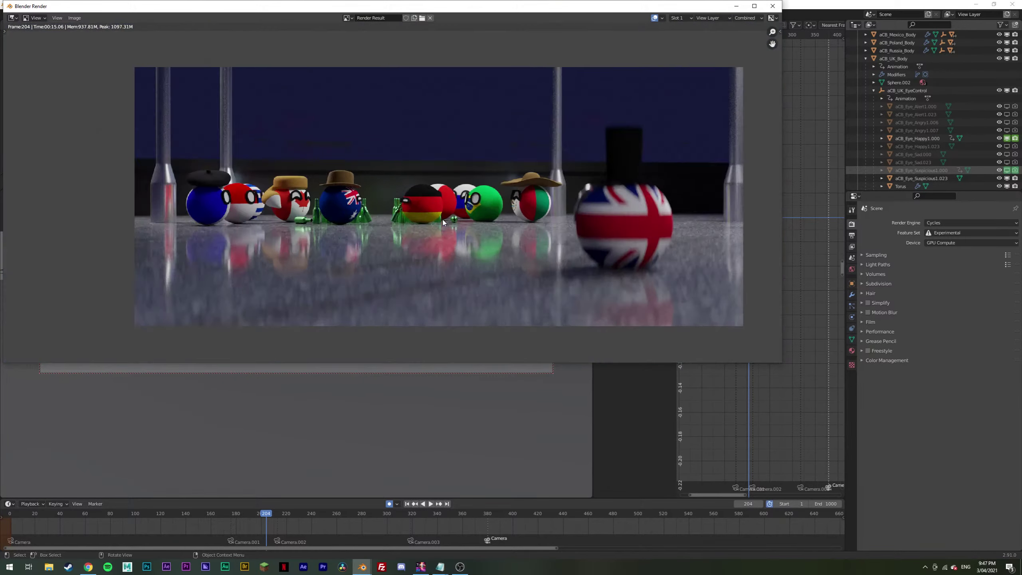
{"action": "scroll", "coordinate": [443, 221], "scroll_direction": "up", "scroll_amount": 4}
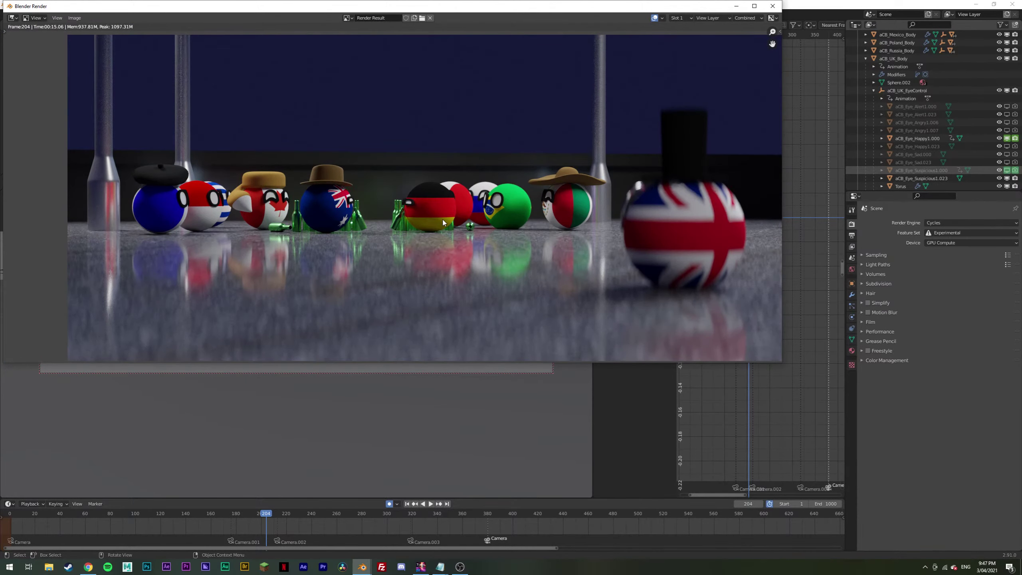
{"action": "scroll", "coordinate": [434, 206], "scroll_direction": "up", "scroll_amount": 3}
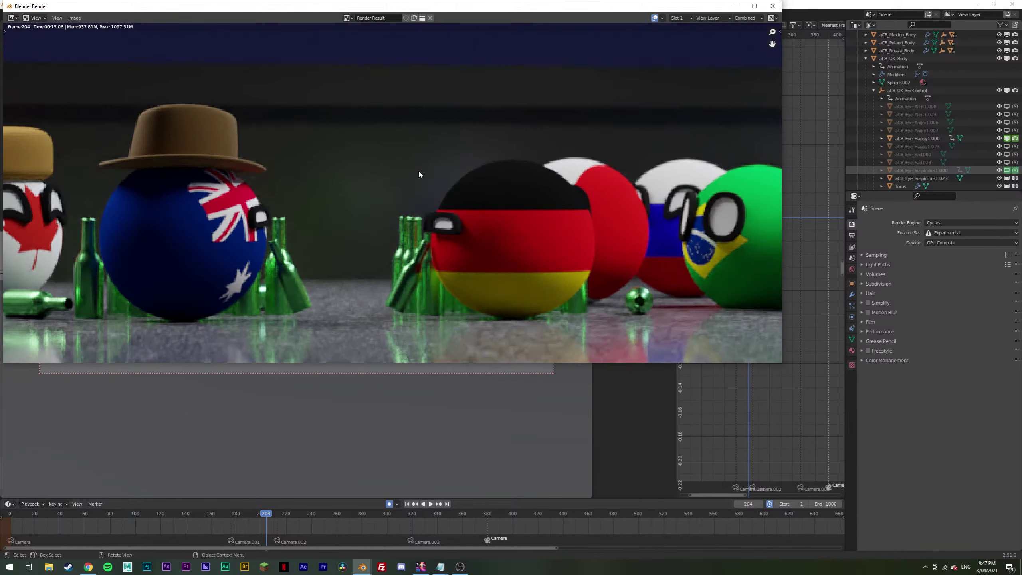
{"action": "scroll", "coordinate": [417, 176], "scroll_direction": "down", "scroll_amount": 6}
{"action": "scroll", "coordinate": [419, 193], "scroll_direction": "up", "scroll_amount": 4}
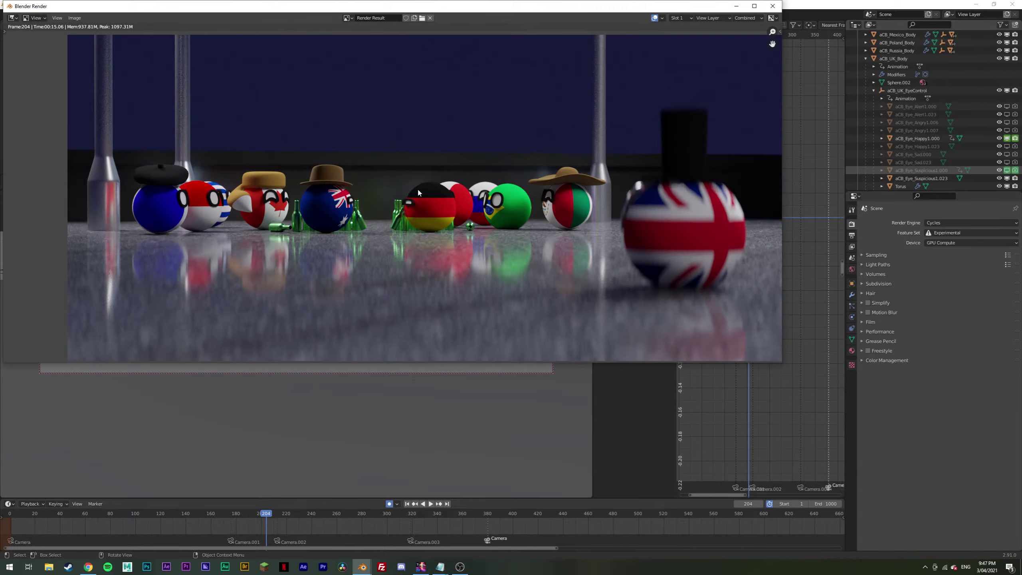
{"action": "scroll", "coordinate": [418, 192], "scroll_direction": "down", "scroll_amount": 2}
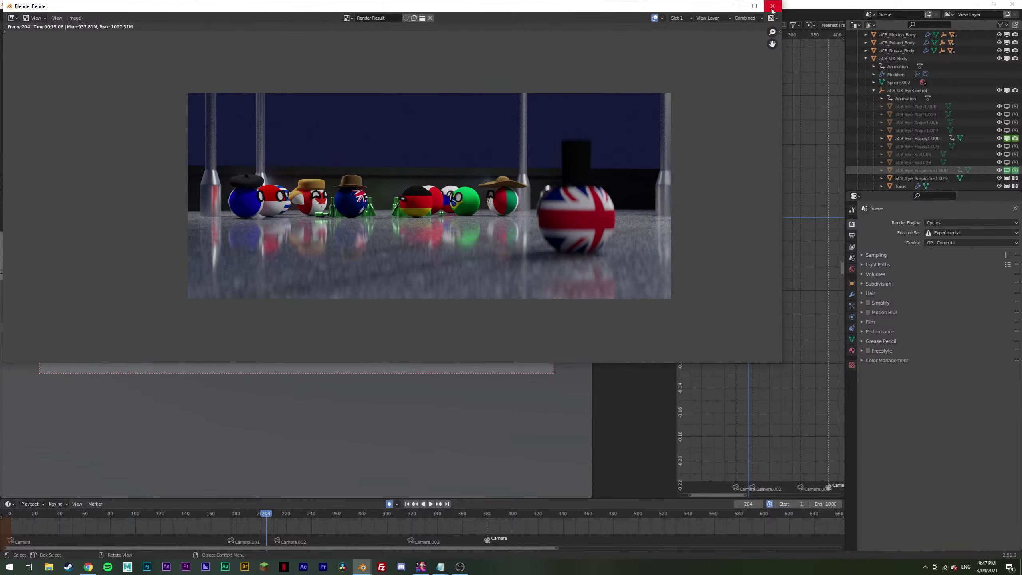
Step: Inspect the blurred UK character and the metal pole behind it for noise, and close the render
{"action": "scroll", "coordinate": [418, 229], "scroll_direction": "up", "scroll_amount": 3}
{"action": "middle_click_drag", "start_coordinate": [418, 229], "coordinate": [297, 287]}
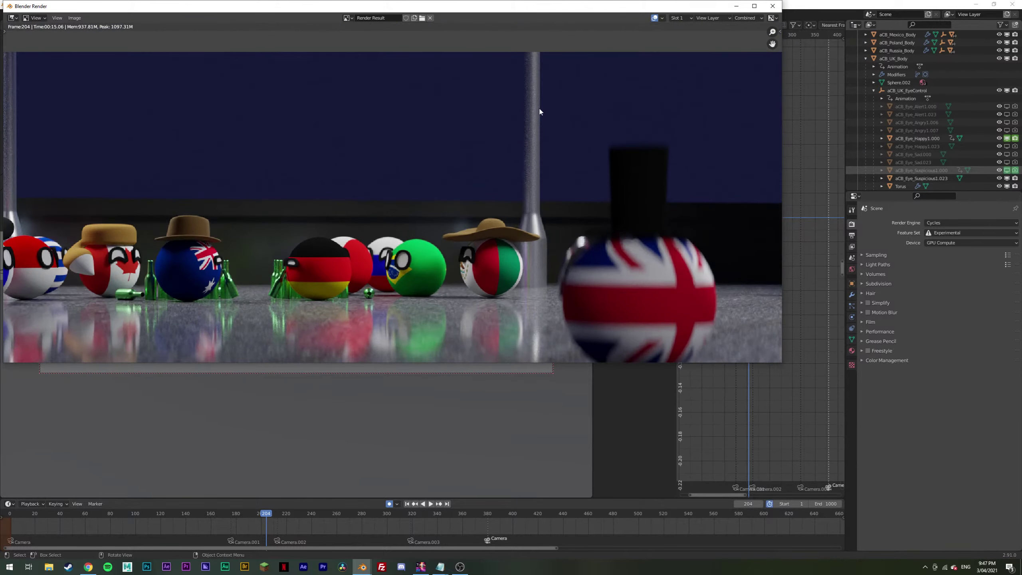
{"action": "scroll", "coordinate": [452, 197], "scroll_direction": "up", "scroll_amount": 4}
{"action": "middle_click_drag", "start_coordinate": [453, 198], "coordinate": [269, 234]}
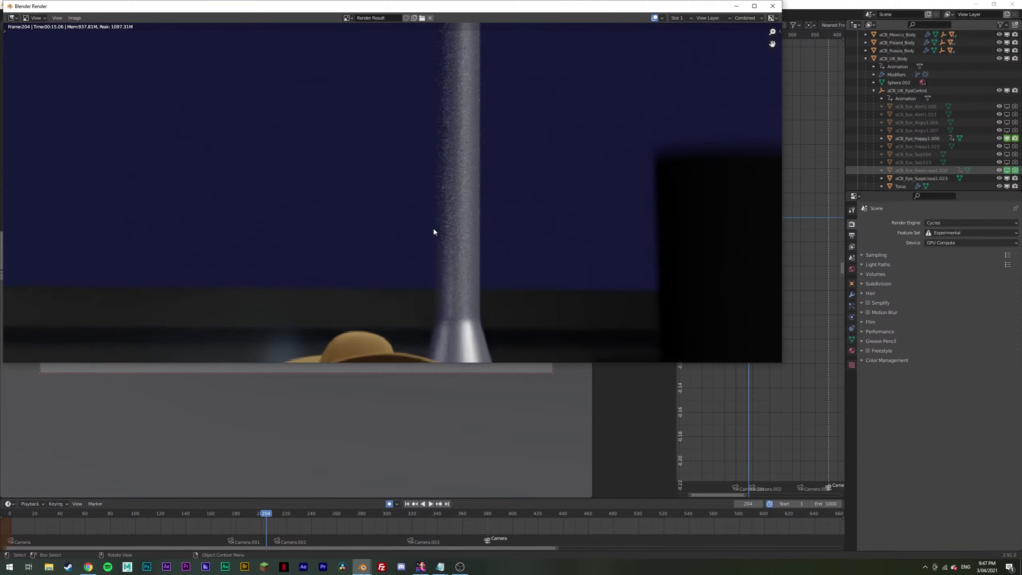
{"action": "scroll", "coordinate": [432, 227], "scroll_direction": "down", "scroll_amount": 6}
{"action": "middle_click_drag", "start_coordinate": [433, 227], "coordinate": [457, 165]}
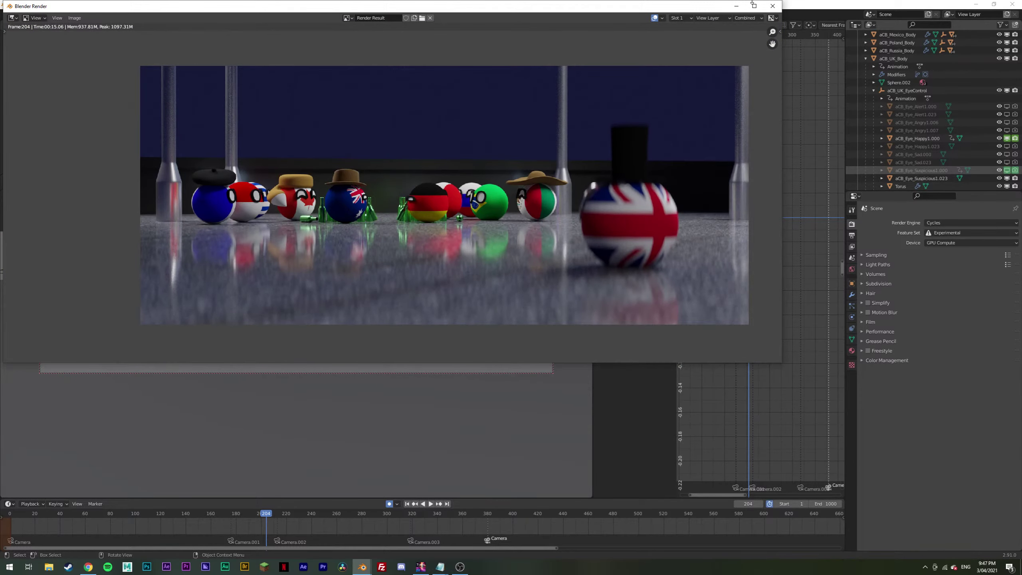
{"action": "left_click", "coordinate": [772, 6]}
Step: Render a still test image of frame 281, the close-up of the Germany character with a bottle
{"action": "left_click", "coordinate": [315, 515]}
{"action": "key", "text": "space"}
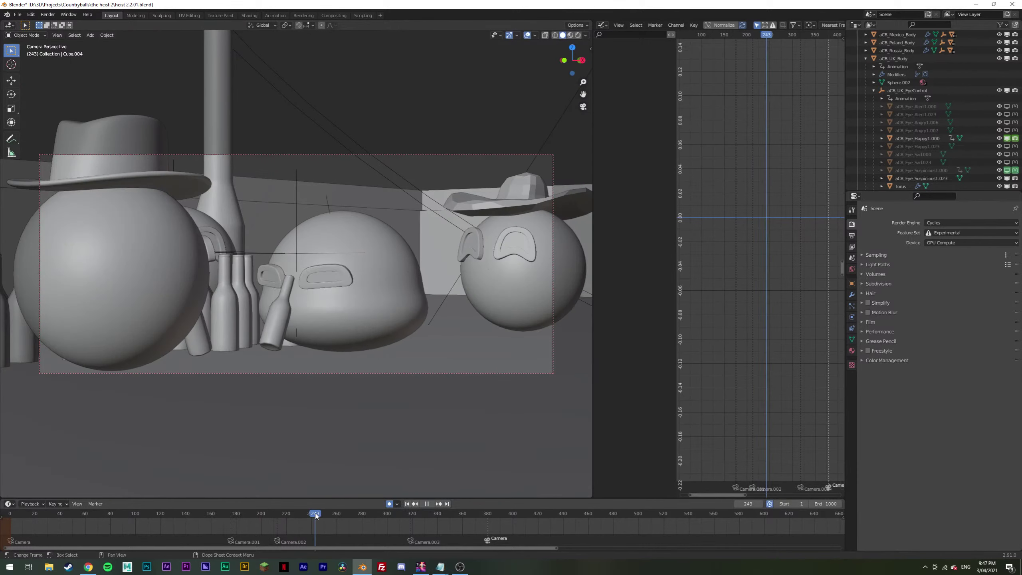
{"action": "left_click_drag", "start_coordinate": [315, 515], "coordinate": [363, 513]}
{"action": "key", "text": "space"}
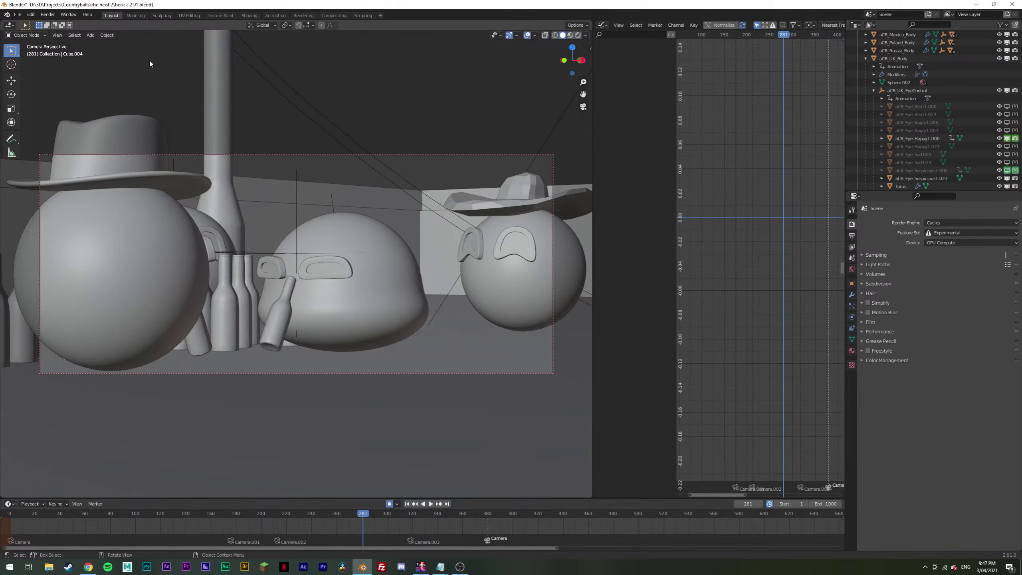
{"action": "left_click", "coordinate": [45, 14]}
{"action": "left_click", "coordinate": [56, 21]}
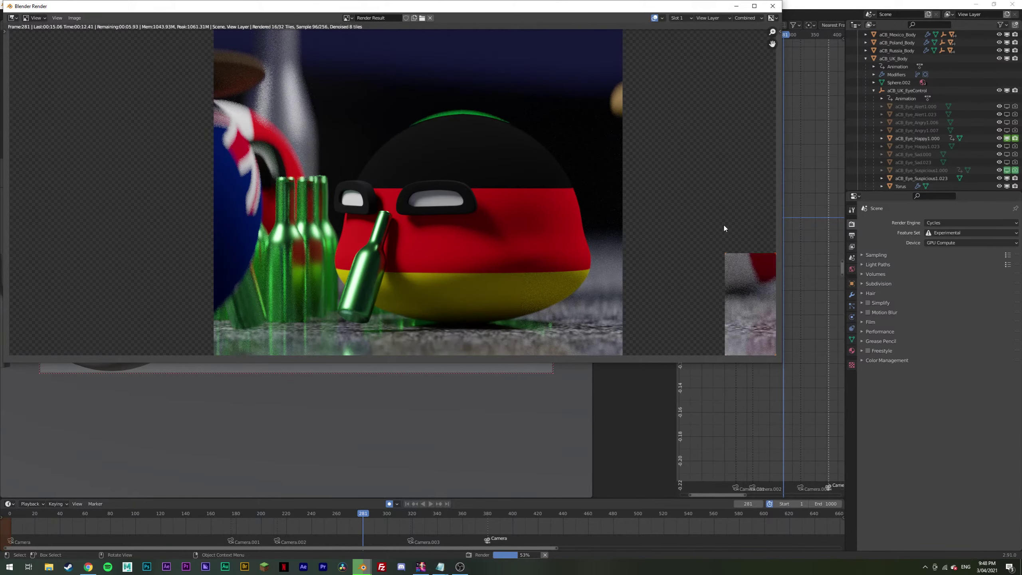
Step: Examine the rendered Germany character's head and the green shape behind it up close, and close the render
{"action": "scroll", "coordinate": [473, 108], "scroll_direction": "up", "scroll_amount": 2}
{"action": "scroll", "coordinate": [481, 131], "scroll_direction": "down", "scroll_amount": 2}
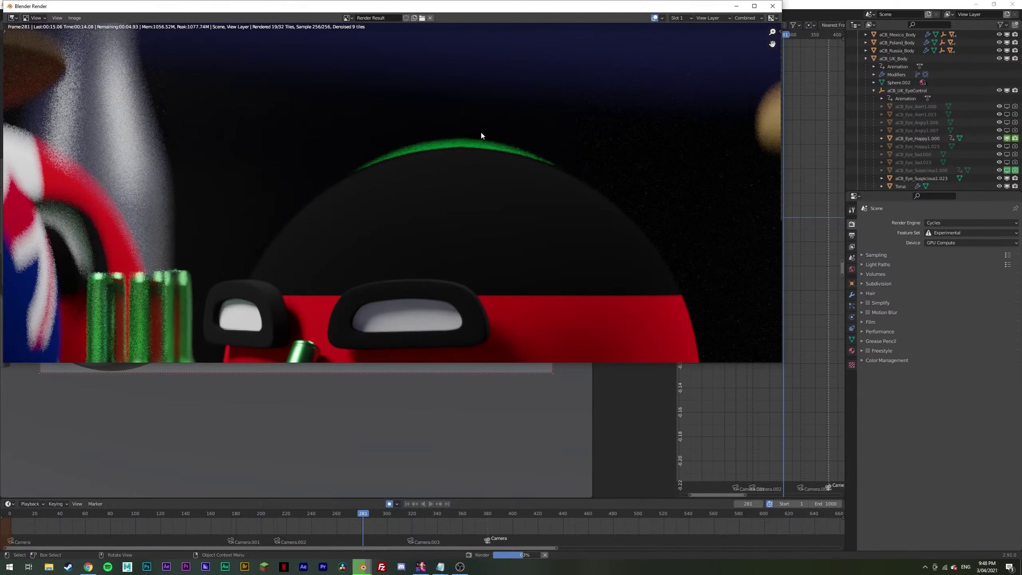
{"action": "scroll", "coordinate": [430, 149], "scroll_direction": "down", "scroll_amount": 2}
{"action": "scroll", "coordinate": [429, 156], "scroll_direction": "down", "scroll_amount": 2}
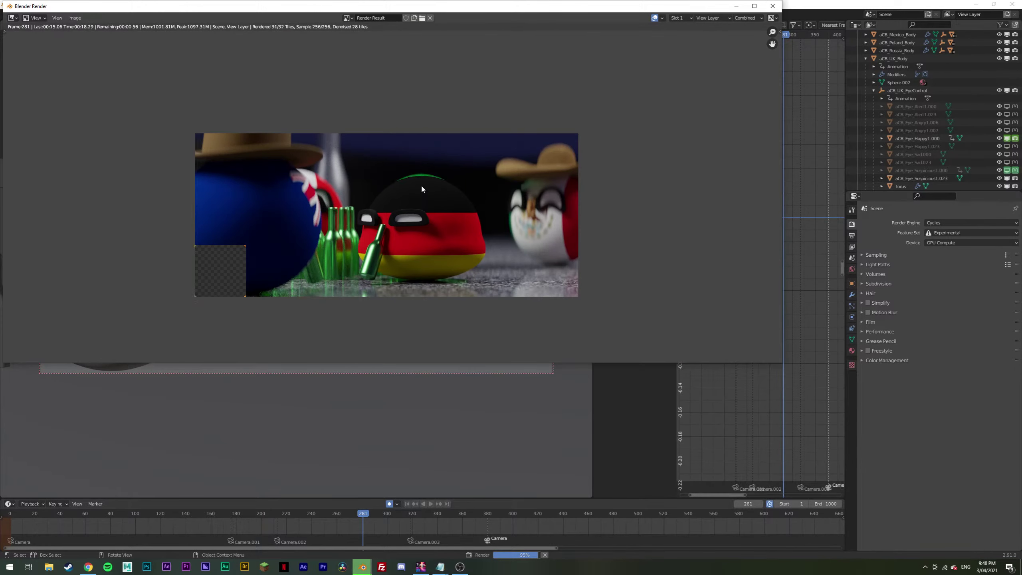
{"action": "scroll", "coordinate": [422, 177], "scroll_direction": "up", "scroll_amount": 5}
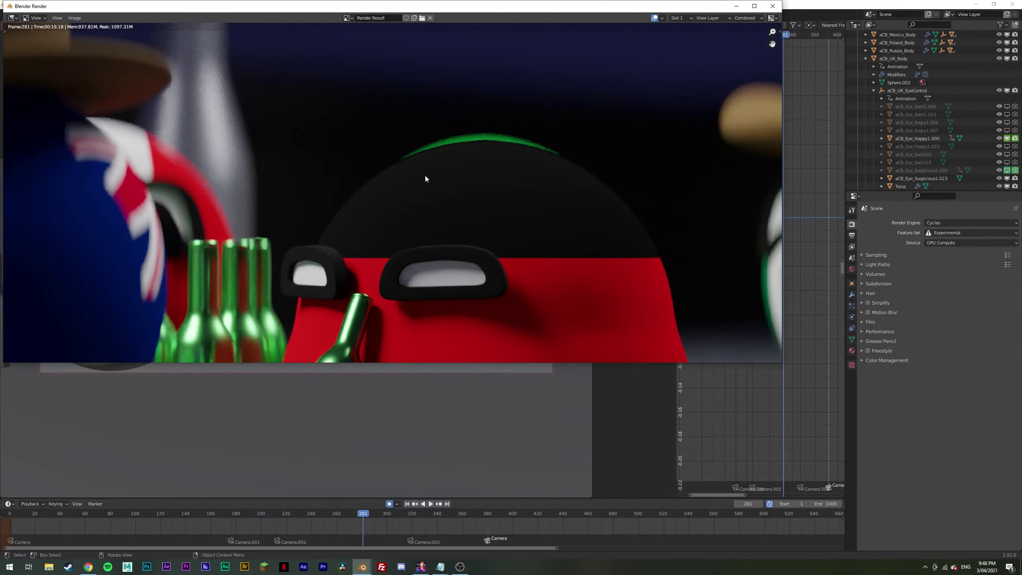
{"action": "left_click", "coordinate": [773, 5]}
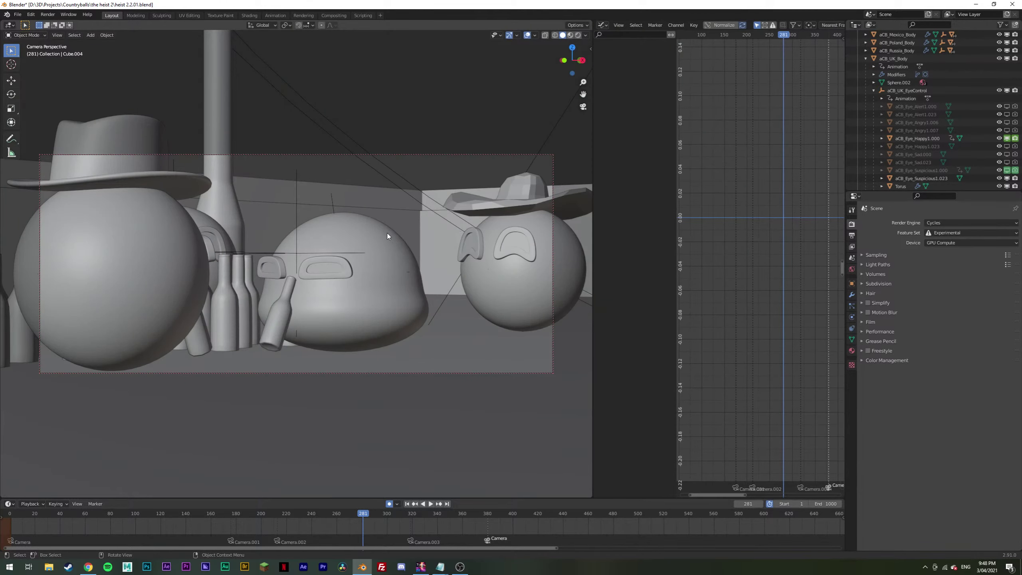
Step: Look over the group from a raised angle in rendered shading to identify what is behind the Germany character, and restore solid shading
{"action": "mouse_move", "coordinate": [388, 235]}
{"action": "middle_mouse_down"}
{"action": "mouse_move", "coordinate": [422, 275]}
{"action": "mouse_move", "coordinate": [386, 226]}
{"action": "middle_mouse_up"}
{"action": "scroll", "coordinate": [388, 236], "scroll_direction": "down", "scroll_amount": 4}
{"action": "scroll", "coordinate": [365, 268], "scroll_direction": "up", "scroll_amount": 3}
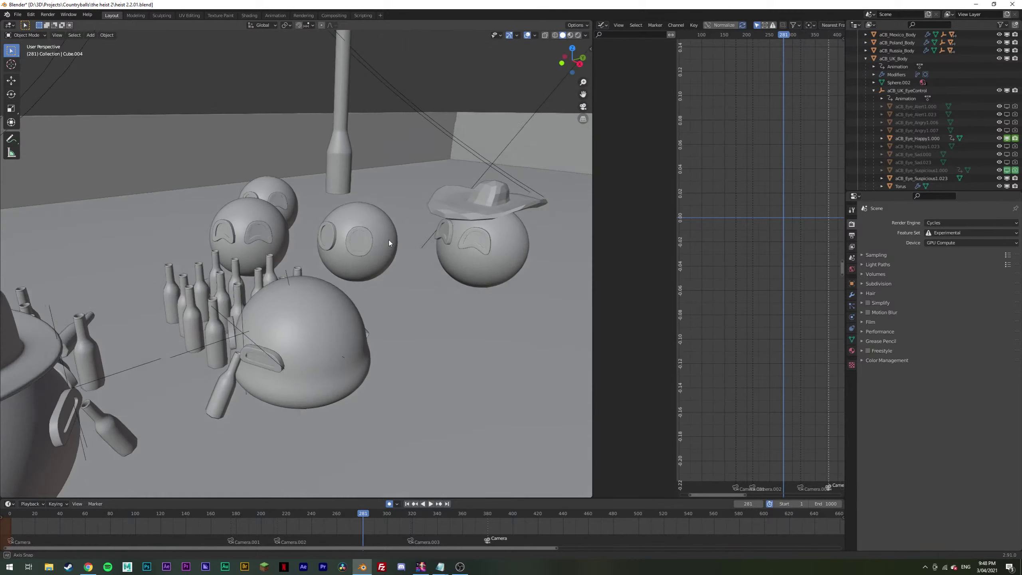
{"action": "left_click", "coordinate": [578, 35]}
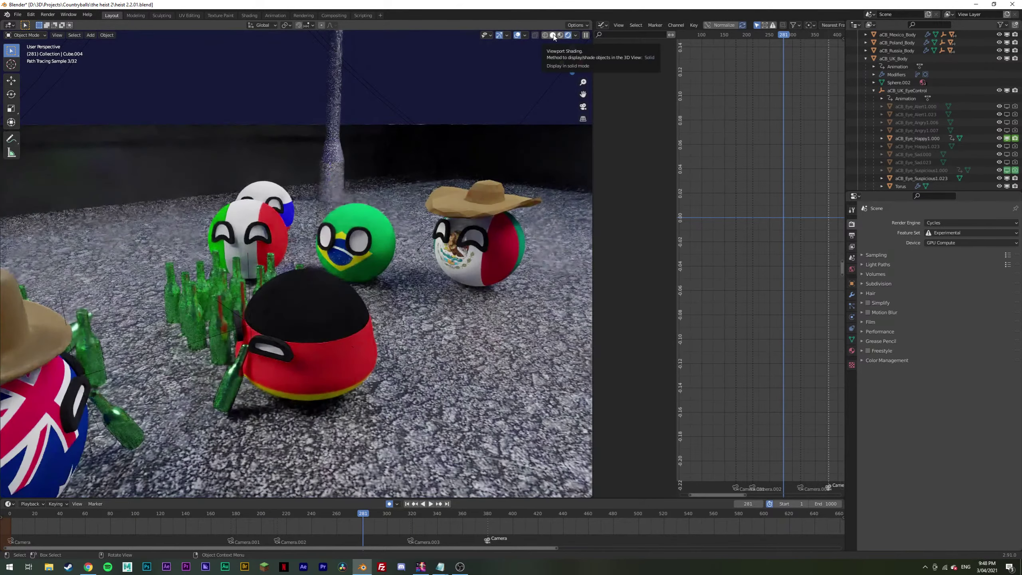
{"action": "left_click", "coordinate": [553, 36]}
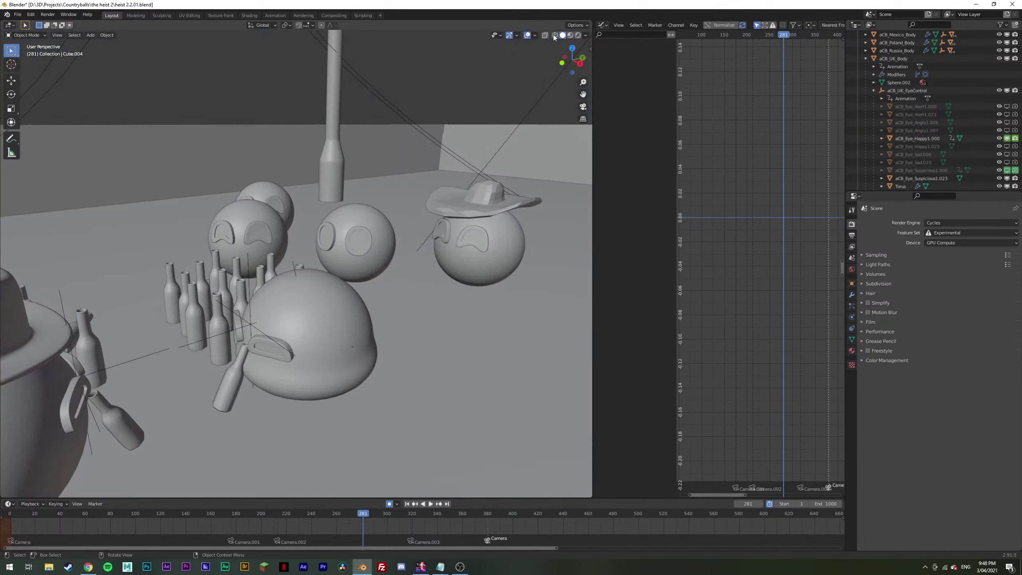
Step: Move the Brazil character by about -1.26 m in X and 2.69 m in Y from above, and check it through the camera
{"action": "left_click", "coordinate": [374, 212]}
{"action": "middle_click_drag", "start_coordinate": [373, 212], "coordinate": [424, 249]}
{"action": "key", "text": "KP_7"}
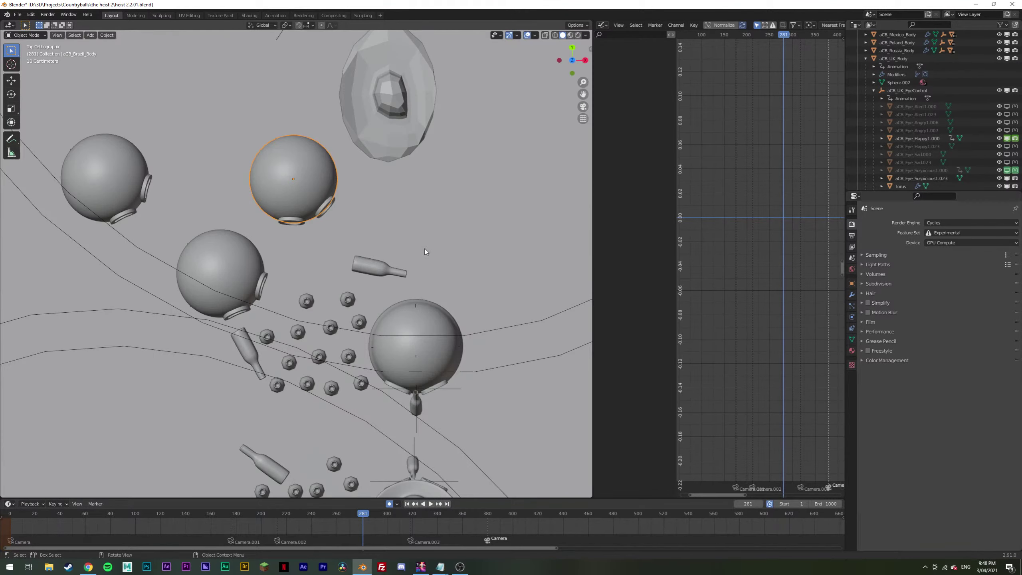
{"action": "middle_click_drag", "start_coordinate": [403, 209], "coordinate": [385, 218]}
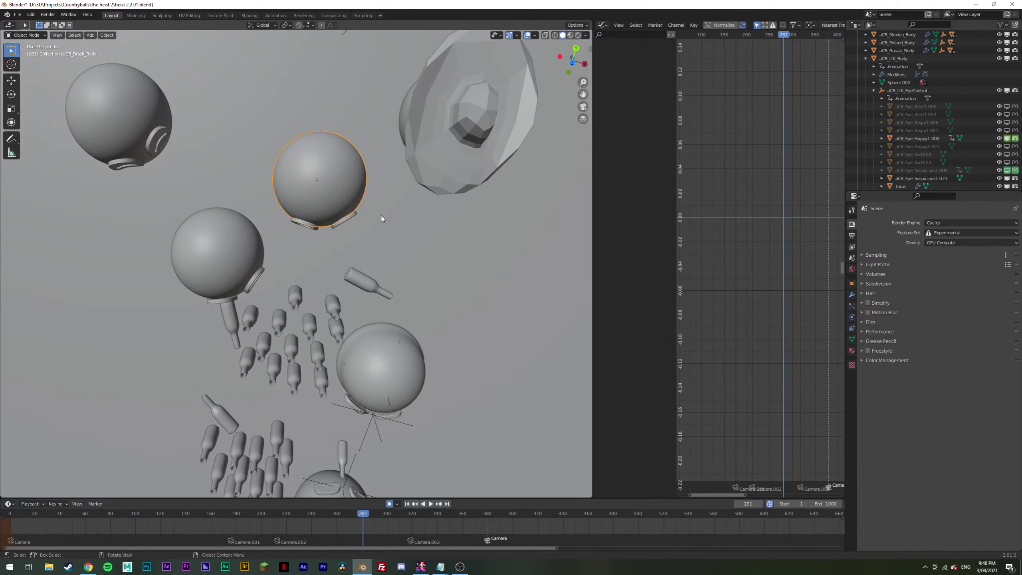
{"action": "key", "text": "KP_7"}
{"action": "key", "text": "KP_5"}
{"action": "key", "text": "g"}
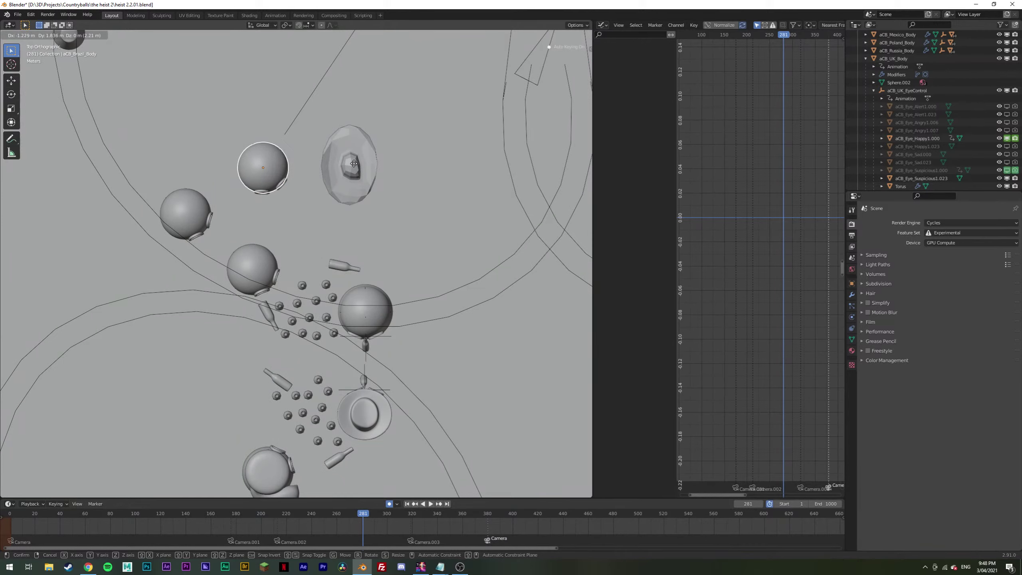
{"action": "left_click", "coordinate": [357, 166]}
{"action": "key", "text": "KP_0"}
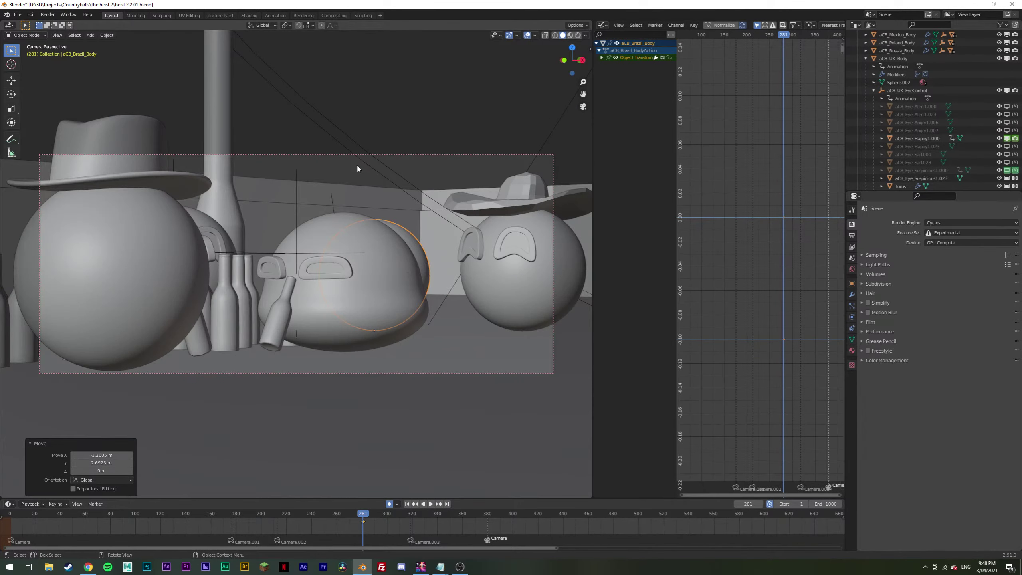
Step: Shift the Brazil character another 0.68 m in X and 0.92 m in Y so it stands between the Germany and Mexico characters in camera view
{"action": "key", "text": "KP_7"}
{"action": "key", "text": "g"}
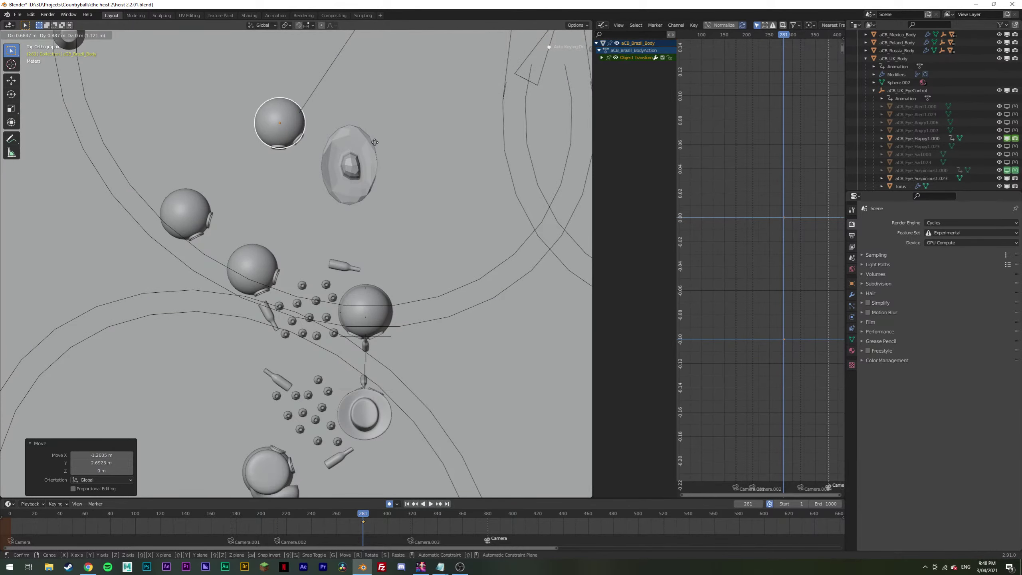
{"action": "left_click", "coordinate": [374, 142]}
{"action": "key", "text": "KP_0"}
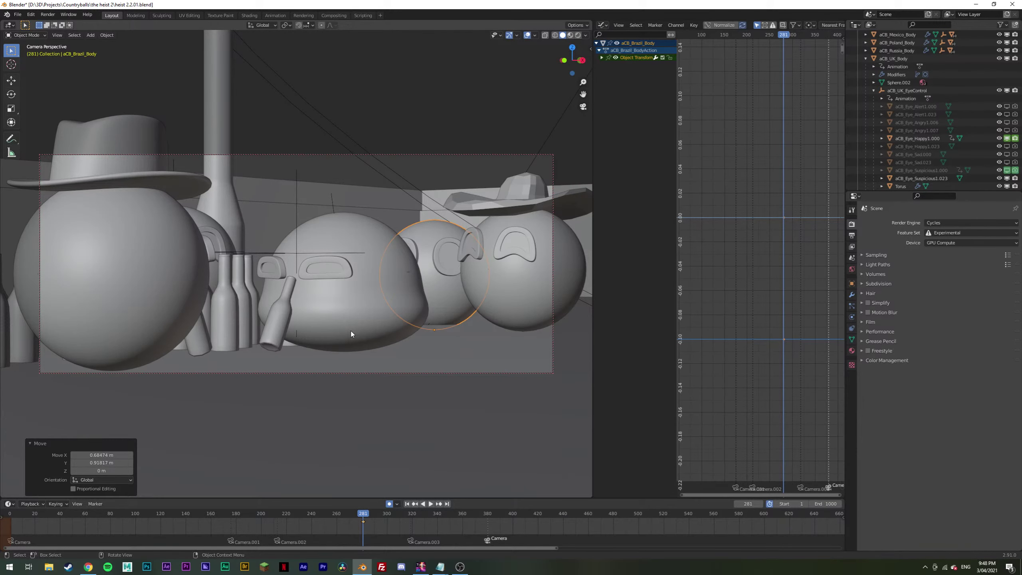
Step: Set the Brazil body's Z location to 0 m and clear the keyframes on its location
{"action": "key", "text": "n"}
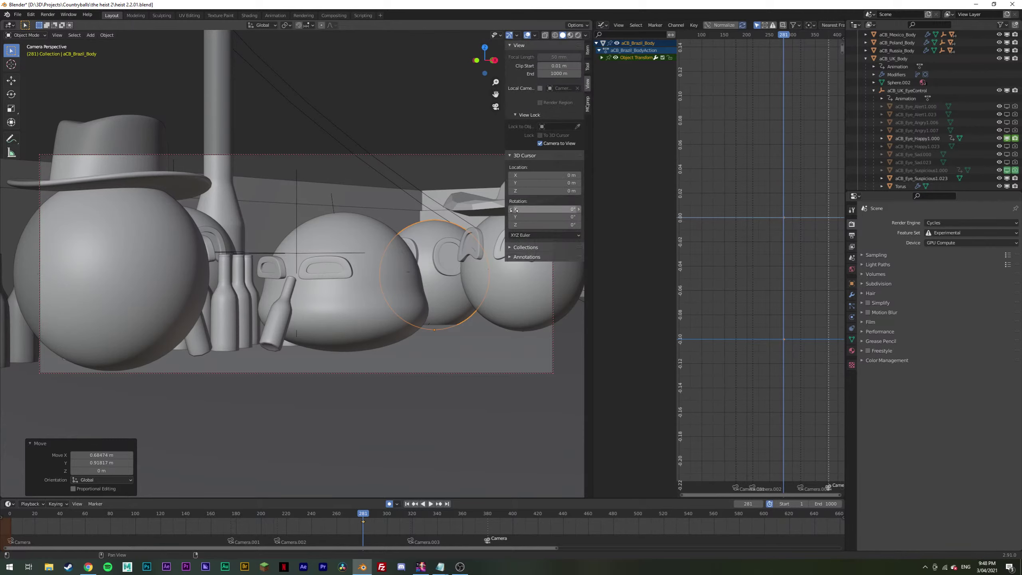
{"action": "left_click", "coordinate": [587, 49]}
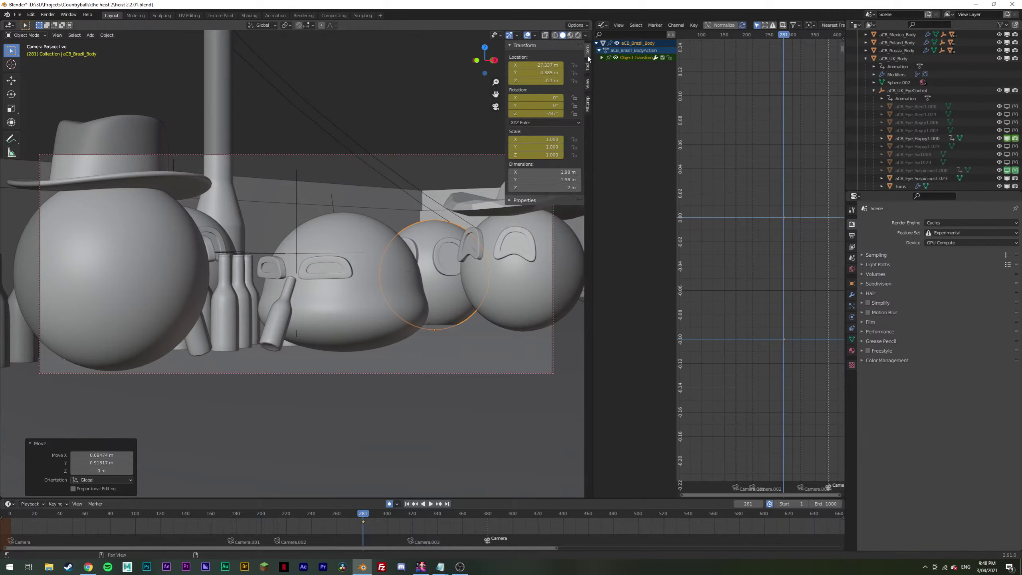
{"action": "left_click_drag", "start_coordinate": [547, 75], "coordinate": [537, 77]}
{"action": "right_click", "coordinate": [538, 77]}
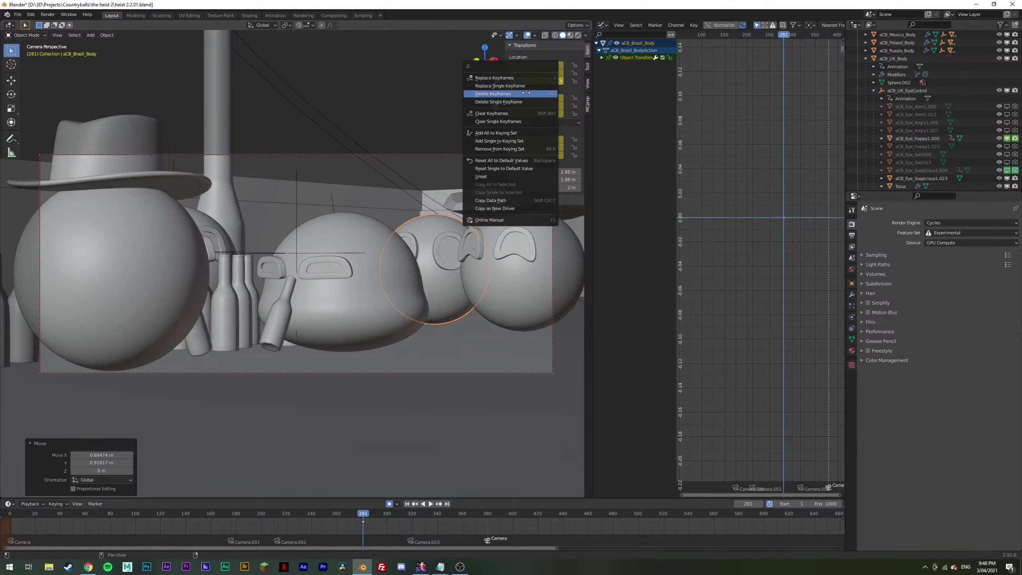
{"action": "left_click", "coordinate": [524, 113]}
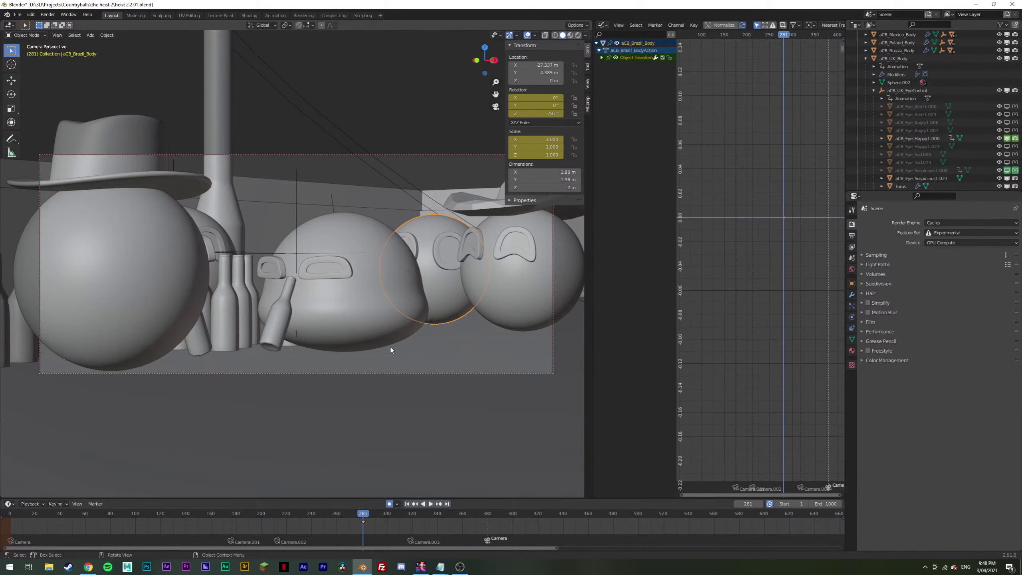
Step: Find Camera.001 in the wider scene, make it the active camera and look through it
{"action": "middle_click_drag", "start_coordinate": [366, 340], "coordinate": [282, 262]}
{"action": "scroll", "coordinate": [328, 261], "scroll_direction": "up", "scroll_amount": 5}
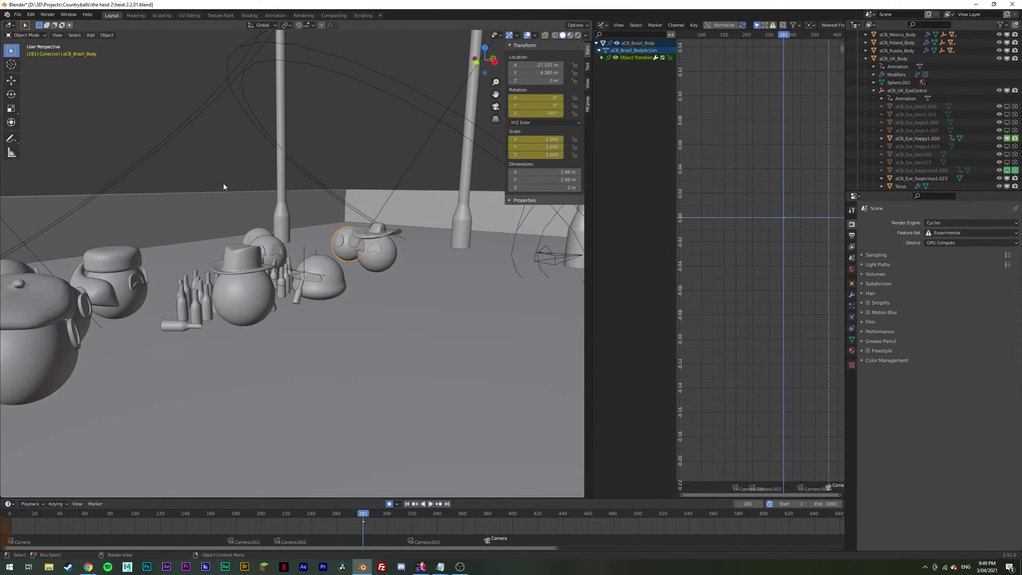
{"action": "scroll", "coordinate": [203, 190], "scroll_direction": "down", "scroll_amount": 5}
{"action": "middle_click_drag", "start_coordinate": [203, 190], "coordinate": [265, 329]}
{"action": "left_click", "coordinate": [273, 325]}
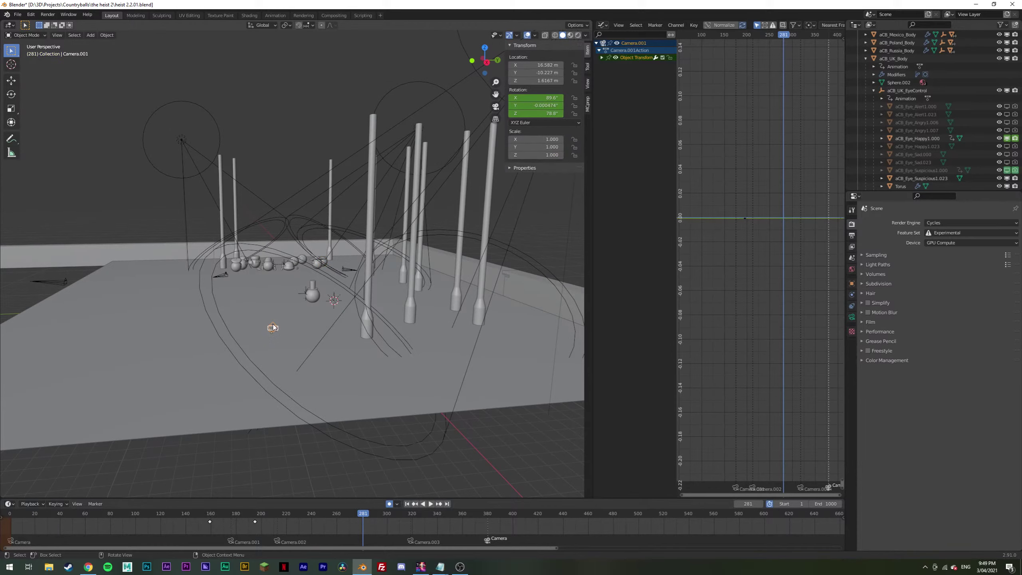
{"action": "key", "text": "ctrl+KP_0"}
Step: Move the Mexico character by about 0.39 m in X and -0.97 m in Y from above
{"action": "left_click", "coordinate": [352, 269]}
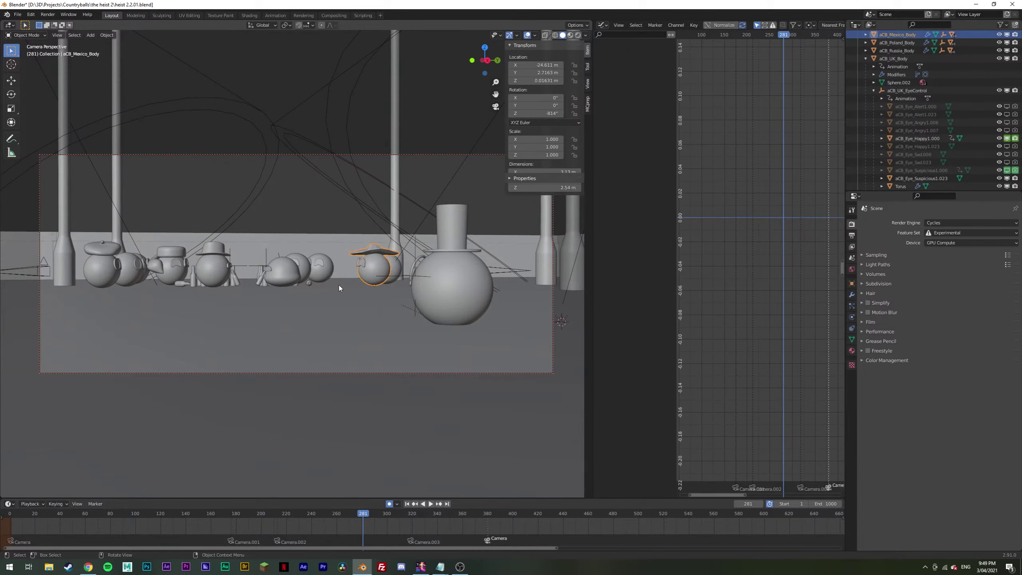
{"action": "key", "text": "KP_7"}
{"action": "scroll", "coordinate": [329, 288], "scroll_direction": "up", "scroll_amount": 3}
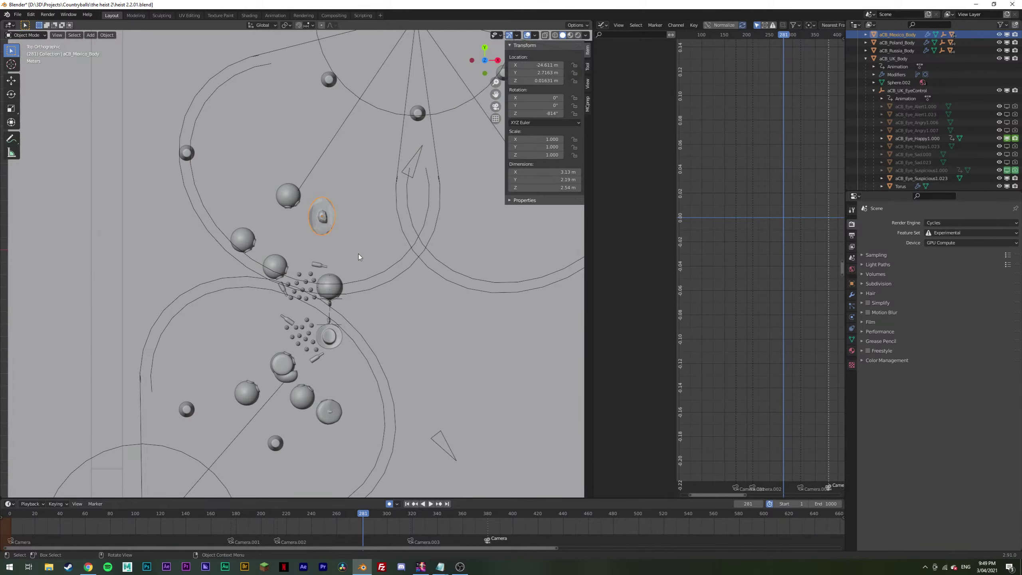
{"action": "key", "text": "g"}
{"action": "left_click", "coordinate": [405, 328]}
{"action": "key", "text": "KP_0"}
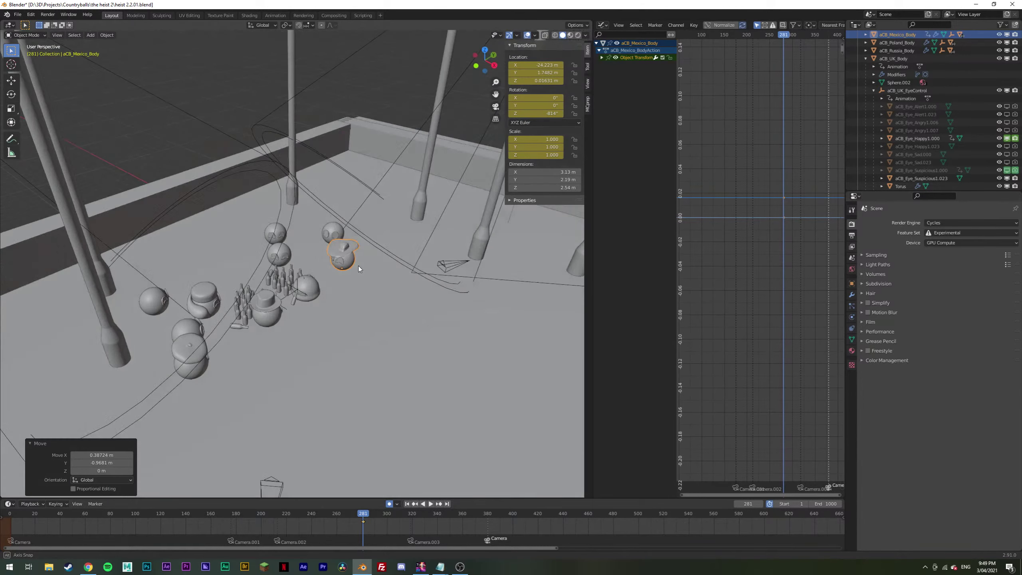
Step: Shift the Mexico character another 0.32 m in X and -0.29 m in Y, and check it through Camera.001
{"action": "key", "text": "KP_7"}
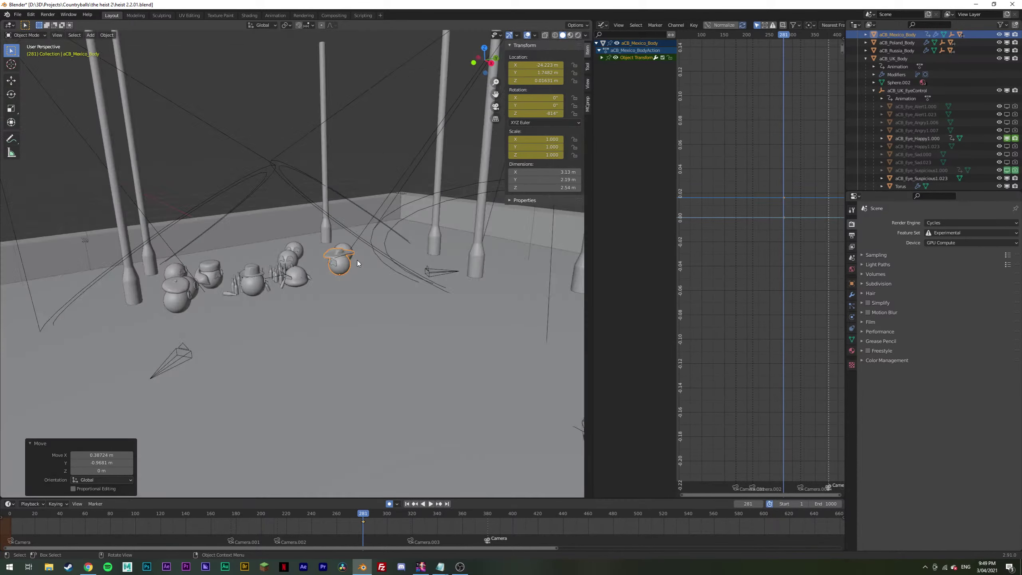
{"action": "key", "text": "g"}
{"action": "left_click", "coordinate": [360, 262]}
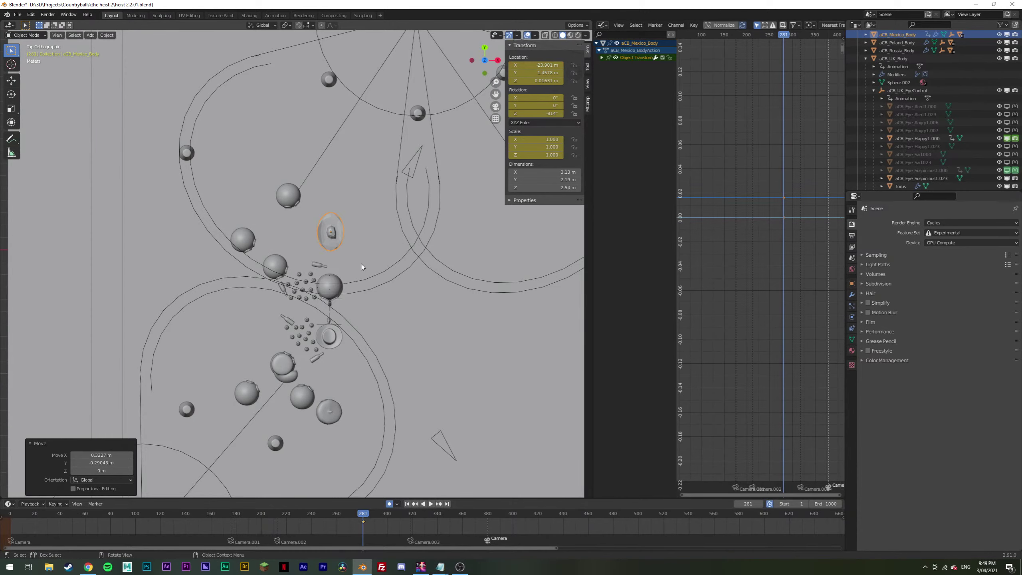
{"action": "key", "text": "KP_0"}
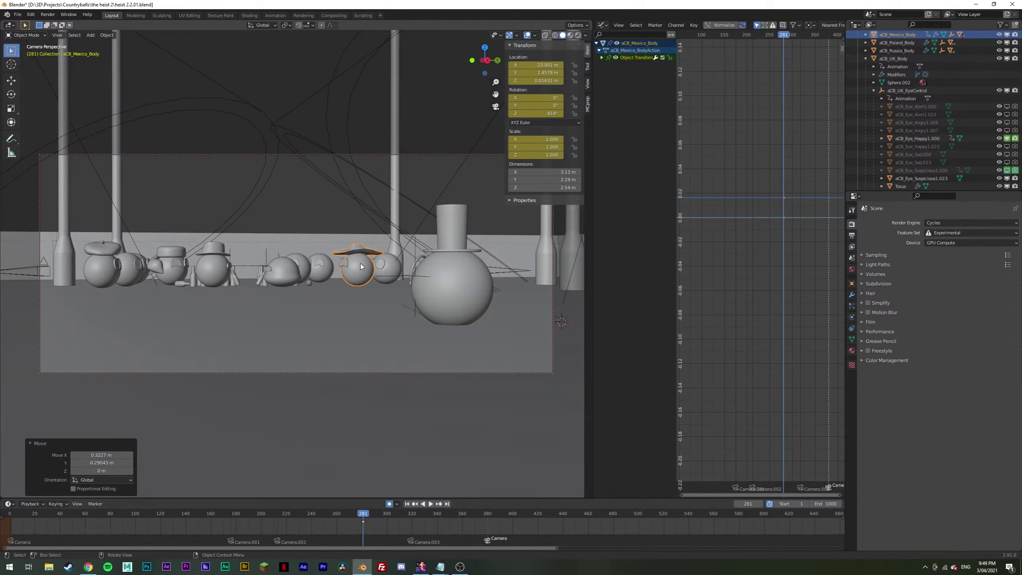
Step: Move the Mexico character about -0.03 m in X and -0.71 m in Y from above, and check the camera view
{"action": "key", "text": "KP_7"}
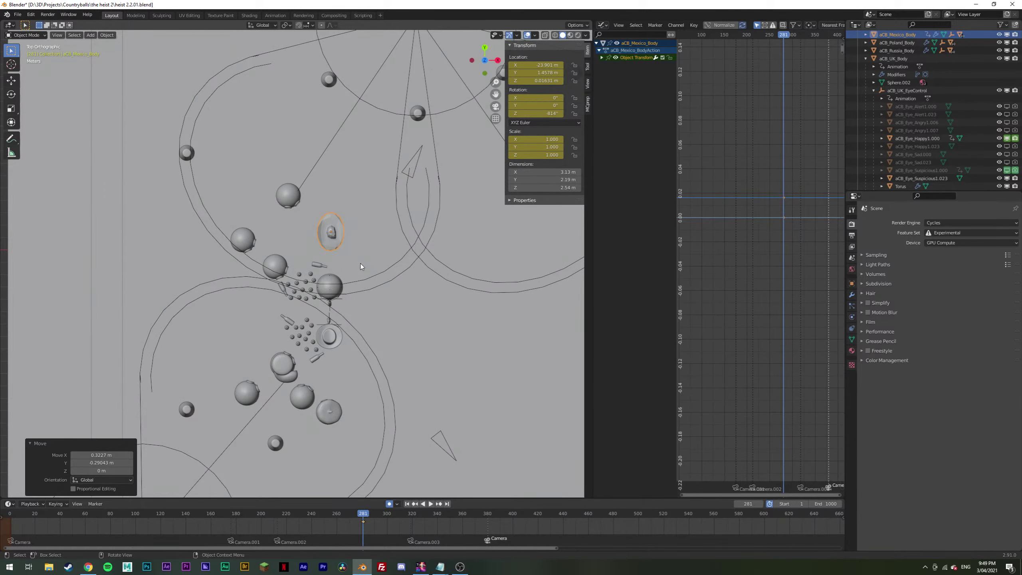
{"action": "key", "text": "g"}
{"action": "left_click", "coordinate": [360, 274]}
{"action": "key", "text": "KP_0"}
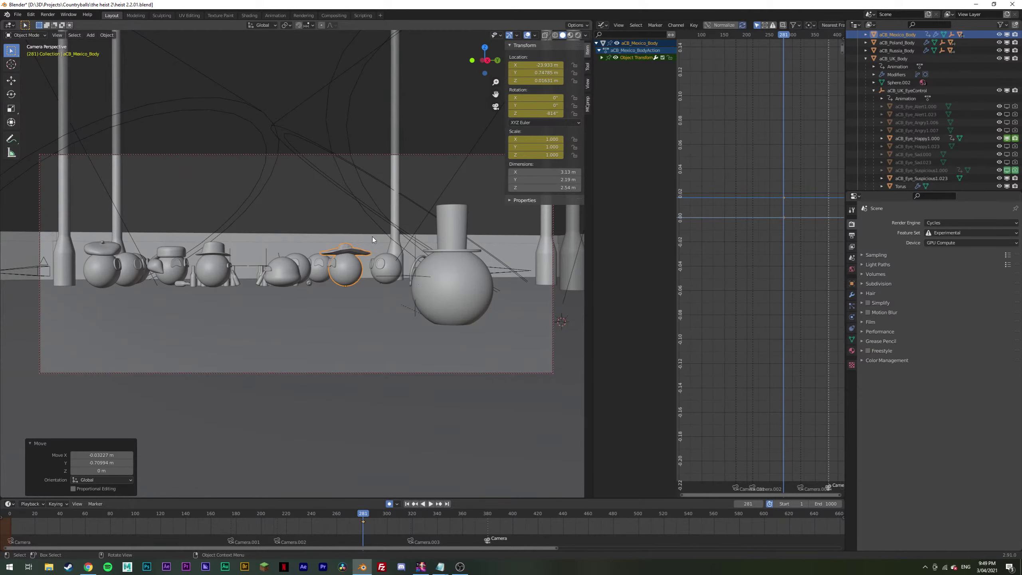
Step: Move the Mexico character back by about 0.13 m in X and 0.32 m in Y, checking its spacing from Brazil through the camera
{"action": "key", "text": "KP_7"}
{"action": "key", "text": "g"}
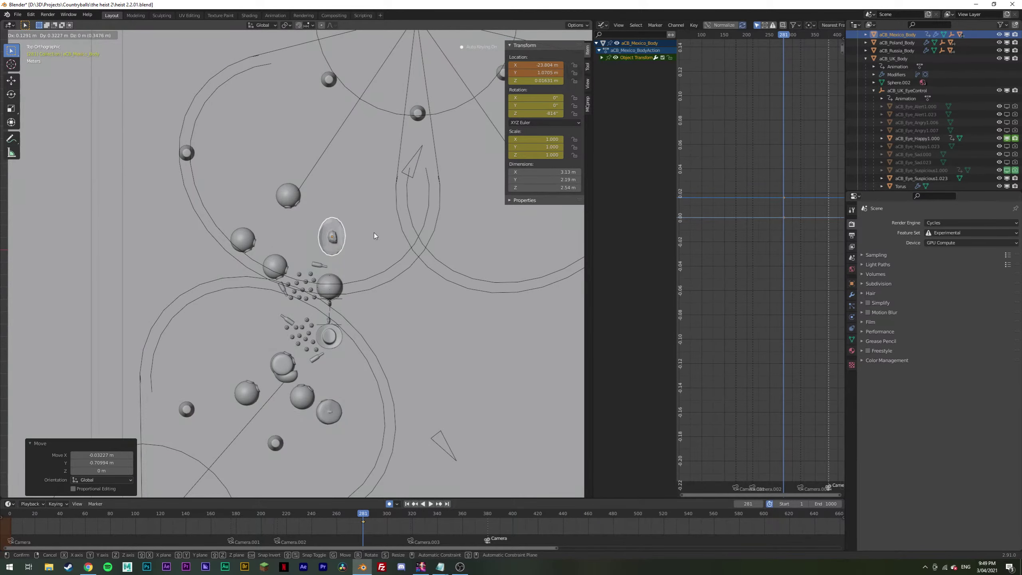
{"action": "left_click", "coordinate": [374, 236]}
{"action": "key", "text": "KP_0"}
{"action": "key", "text": "KP_7"}
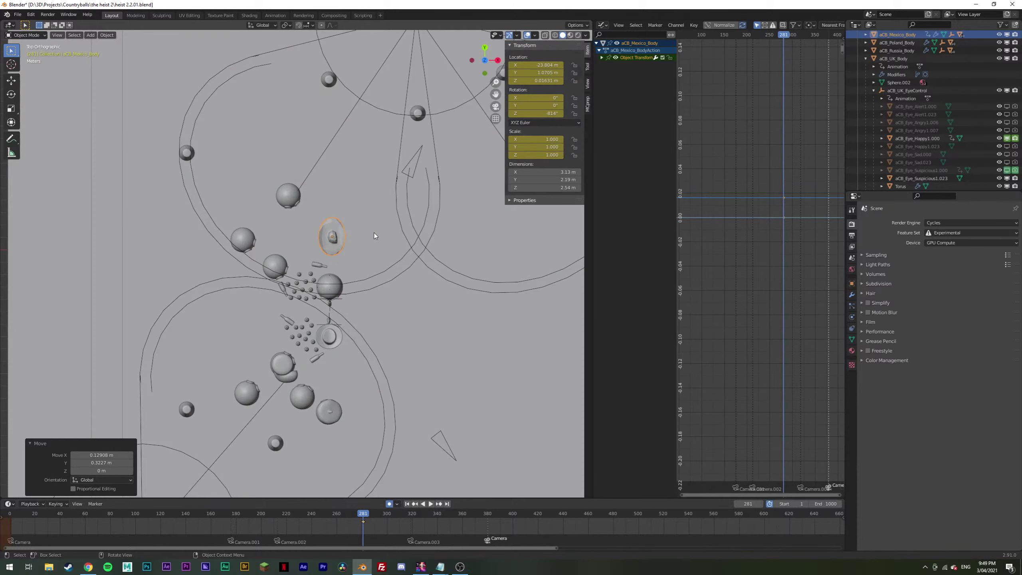
Step: Review the new character placement through the shot cameras by playing and scrubbing the timeline, stopping at frame 271
{"action": "left_click", "coordinate": [499, 515]}
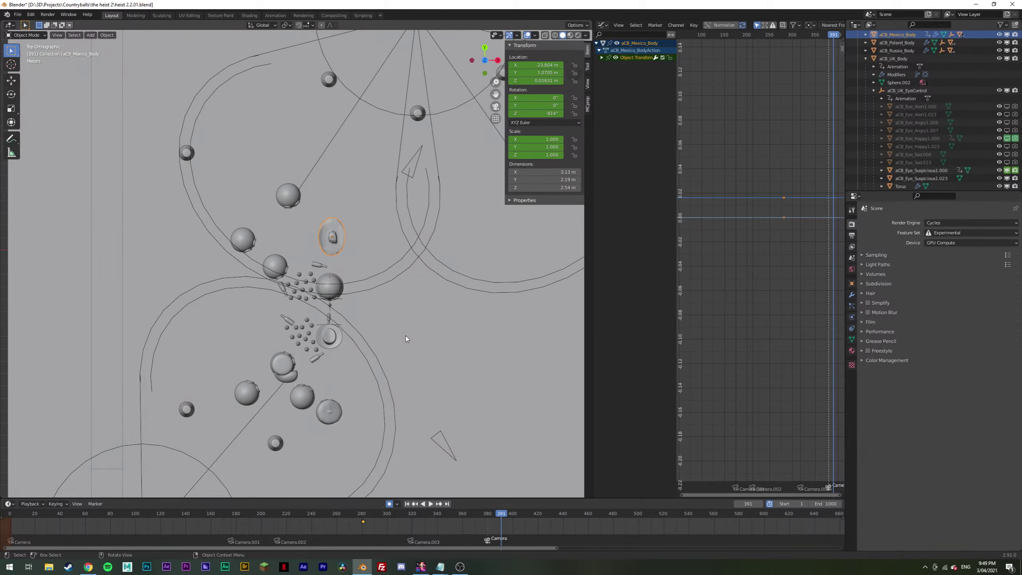
{"action": "key", "text": "KP_0"}
{"action": "left_click", "coordinate": [450, 514]}
{"action": "key", "text": "space"}
{"action": "left_click_drag", "start_coordinate": [450, 515], "coordinate": [350, 506]}
{"action": "key", "text": "space"}
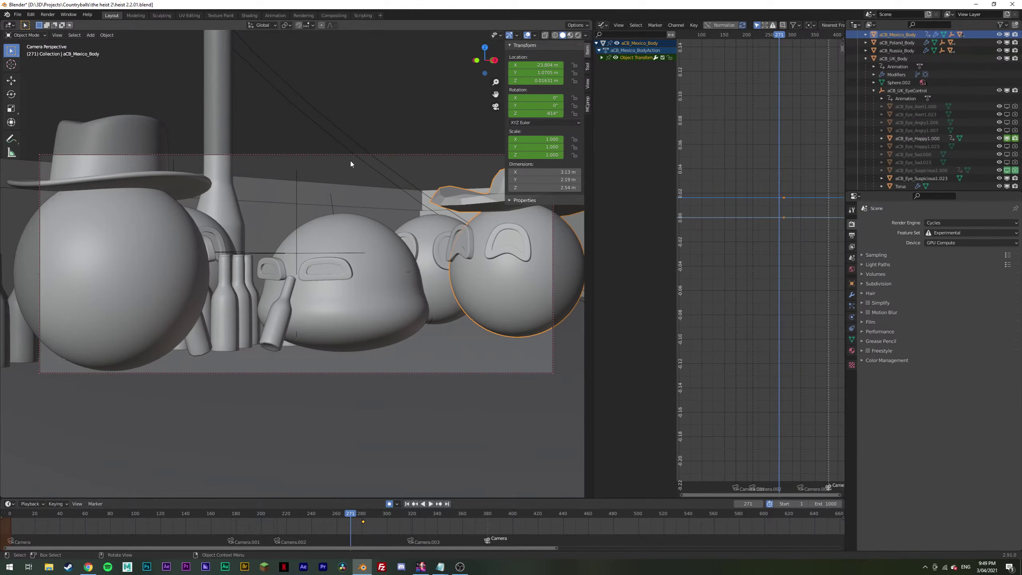
Step: Render frame 271, examine how Brazil and Mexico stand behind Germany, and close the render
{"action": "left_click", "coordinate": [307, 52]}
{"action": "left_click", "coordinate": [47, 14]}
{"action": "left_click", "coordinate": [63, 24]}
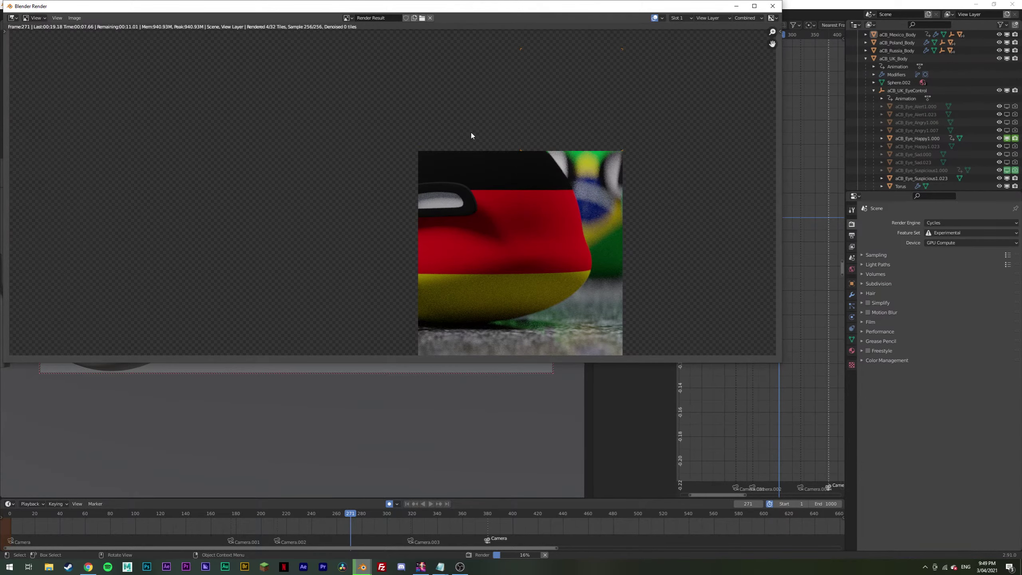
{"action": "scroll", "coordinate": [334, 177], "scroll_direction": "down", "scroll_amount": 1}
{"action": "scroll", "coordinate": [406, 177], "scroll_direction": "up", "scroll_amount": 2}
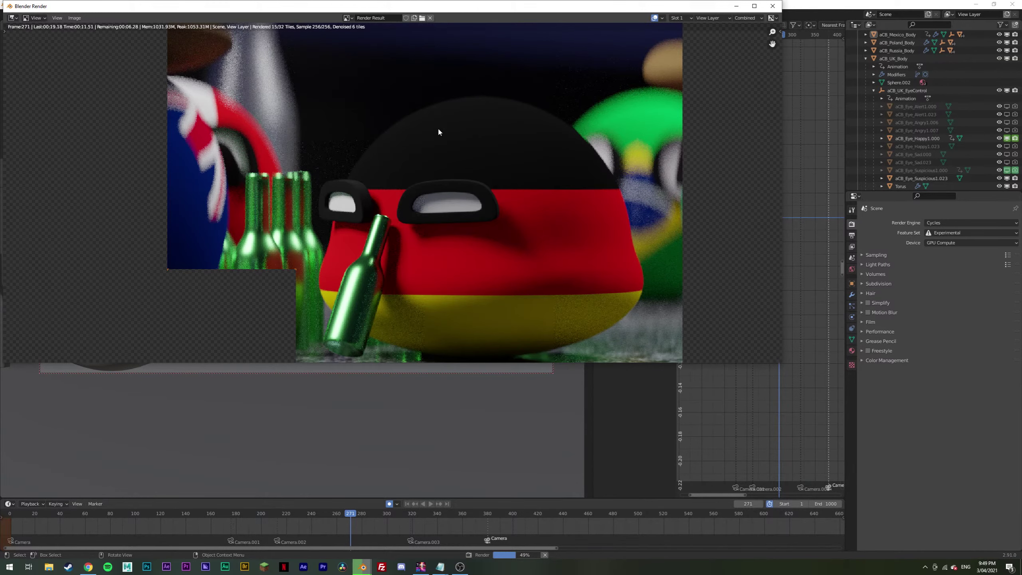
{"action": "scroll", "coordinate": [351, 236], "scroll_direction": "down", "scroll_amount": 2}
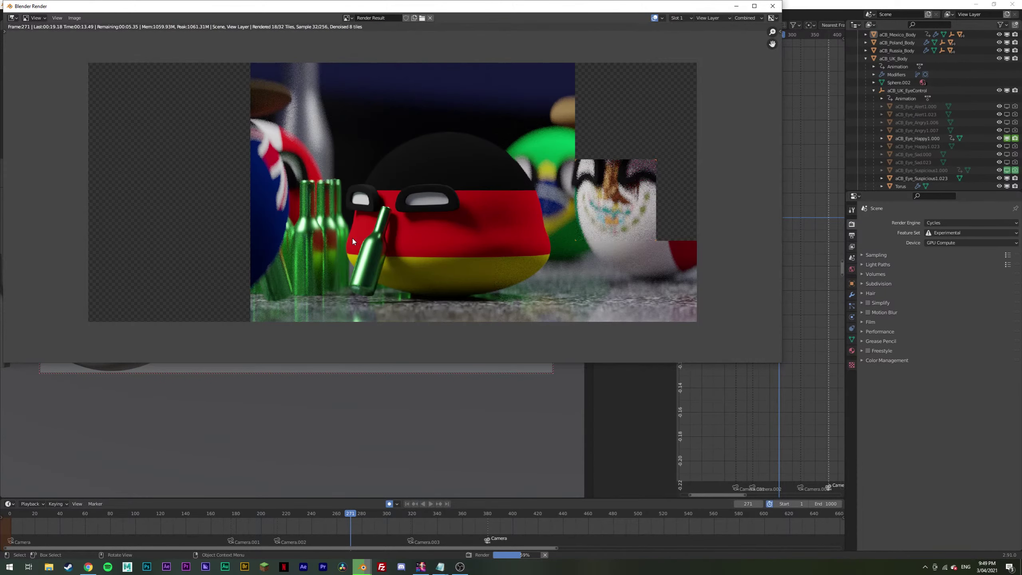
{"action": "scroll", "coordinate": [351, 237], "scroll_direction": "down", "scroll_amount": 1}
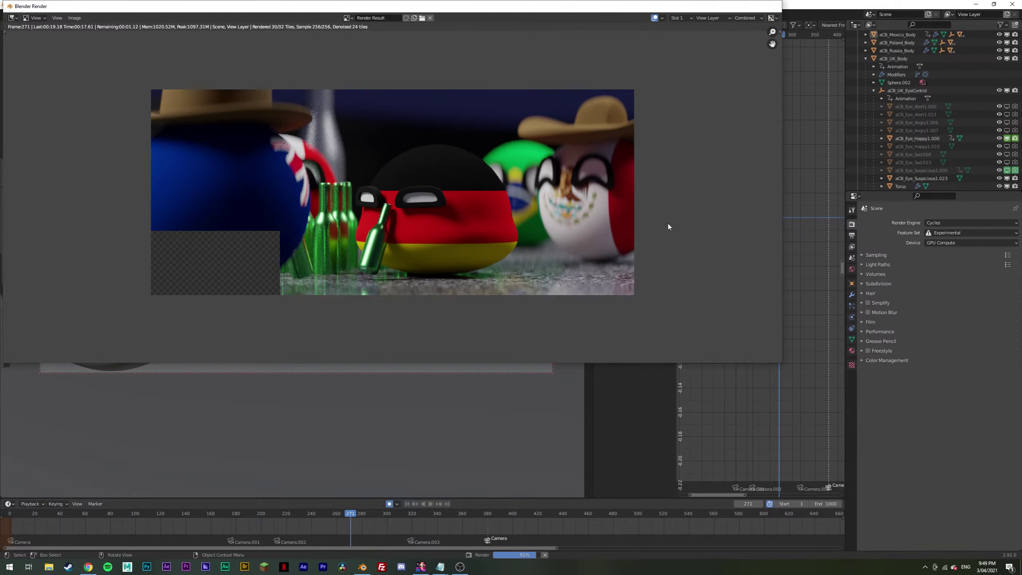
{"action": "key", "text": "Escape"}
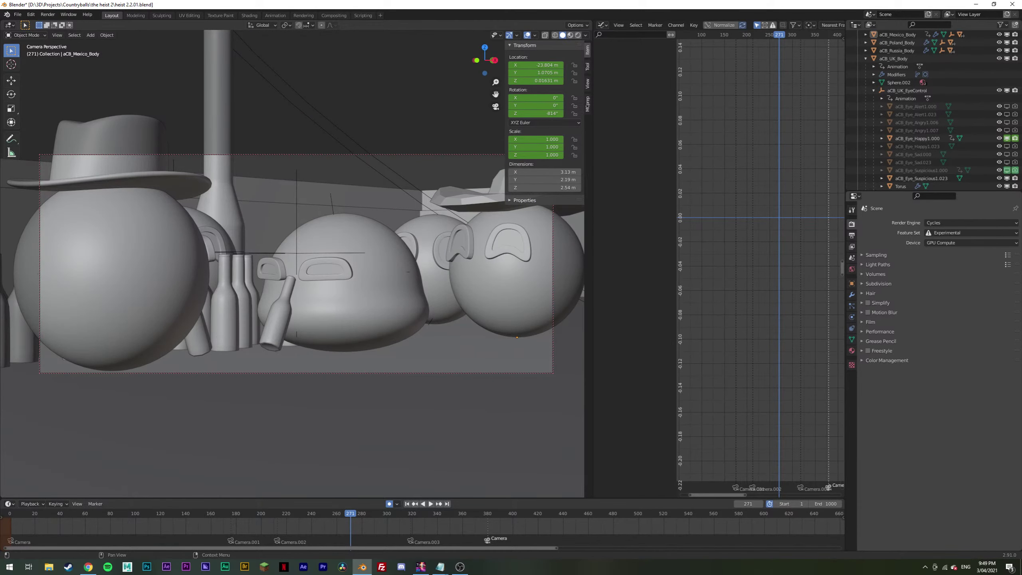
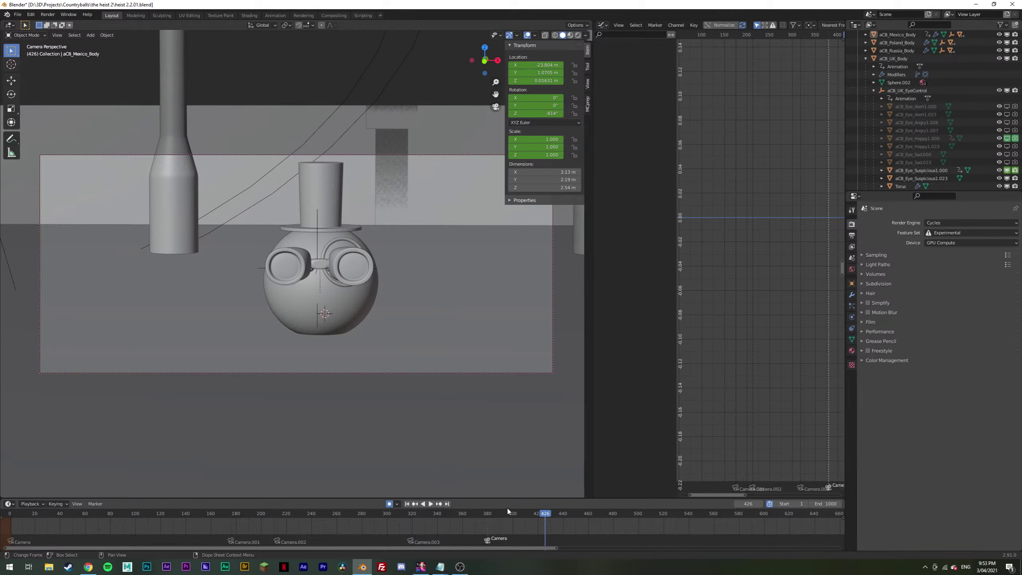
Step: Select the shot's main camera in the wide scene, return to its view and scrub the binocular shot around frame 425
{"action": "left_click", "coordinate": [403, 568]}
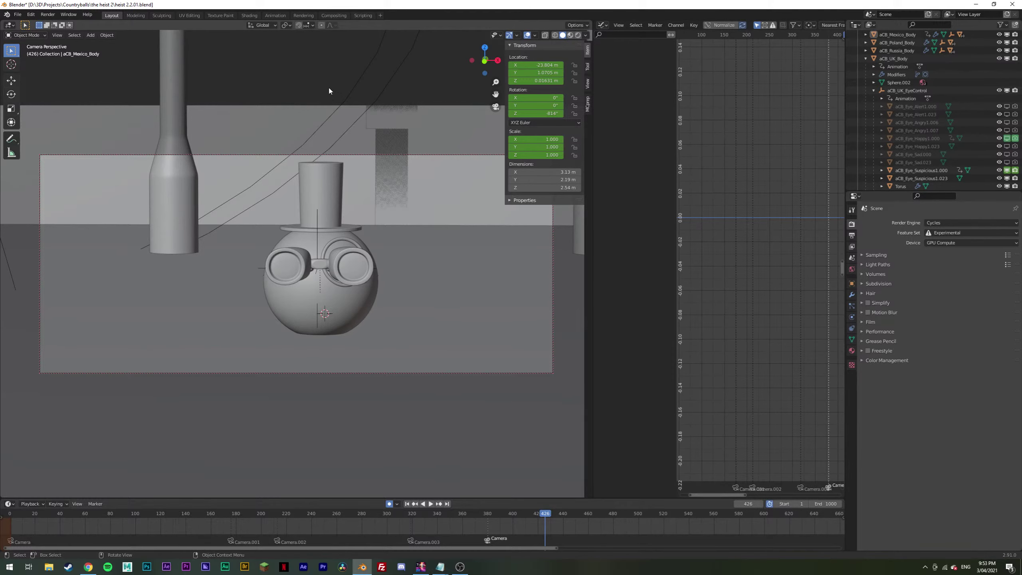
{"action": "key", "text": "KP_0"}
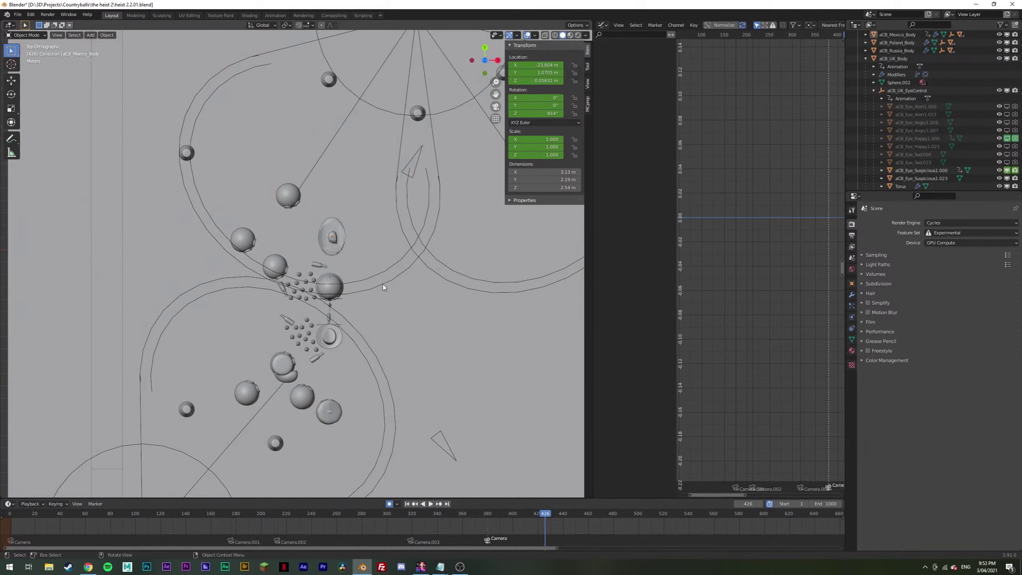
{"action": "middle_click_drag", "start_coordinate": [384, 286], "coordinate": [450, 297]}
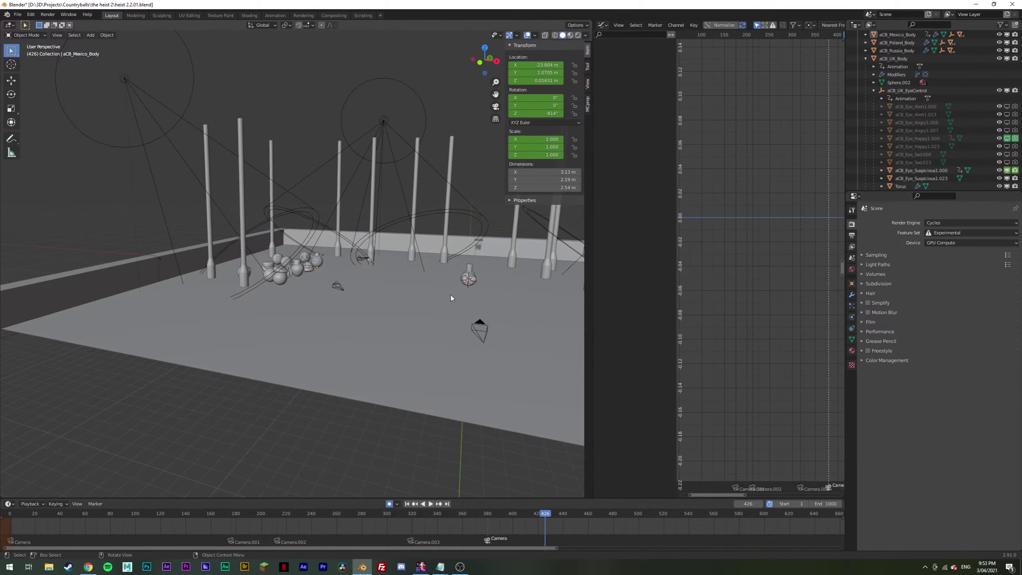
{"action": "left_click", "coordinate": [480, 329]}
{"action": "key", "text": "KP_0"}
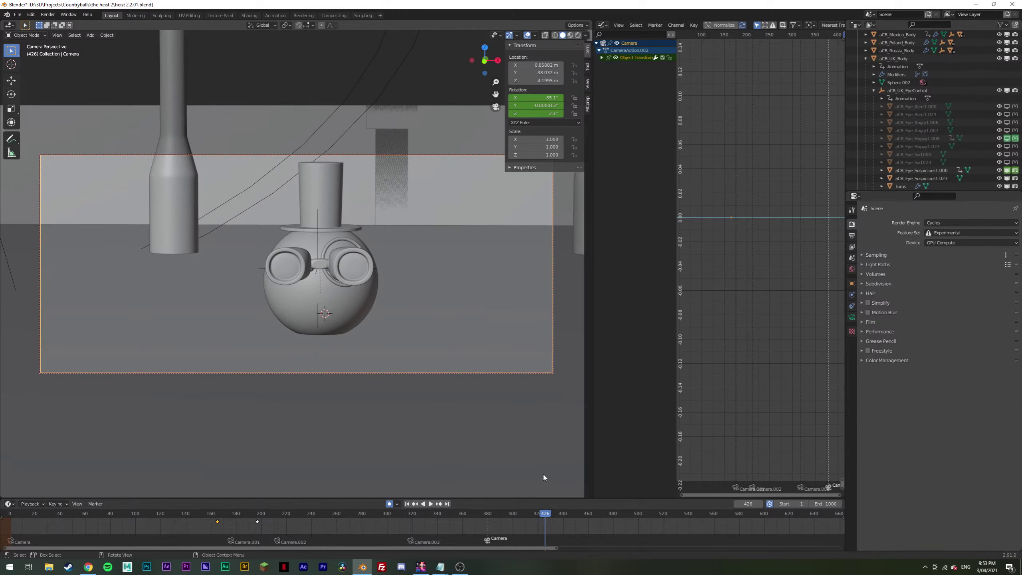
{"action": "left_click_drag", "start_coordinate": [540, 519], "coordinate": [540, 519]}
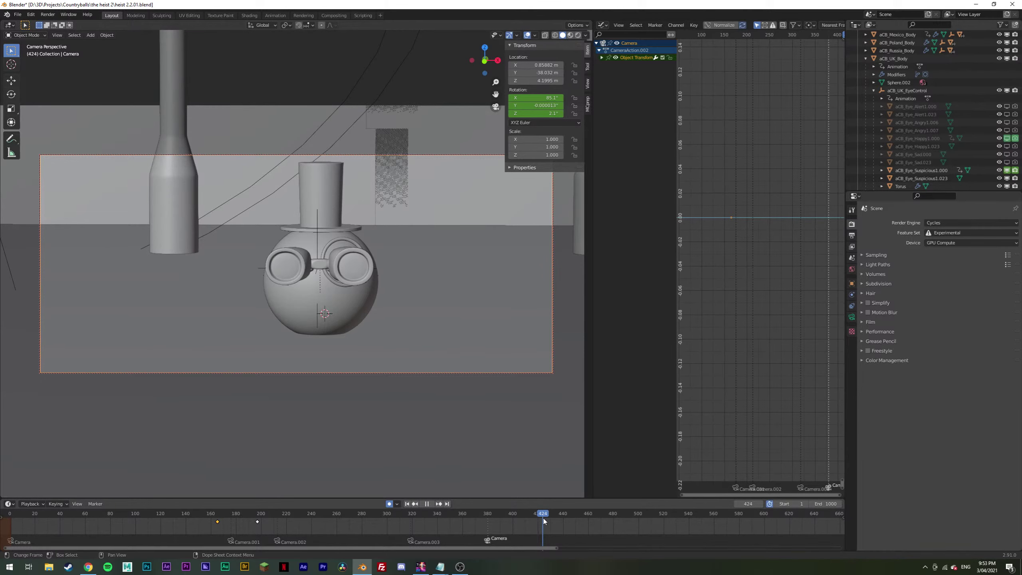
Step: Inspect the top-hat character's binoculars up close from outside the camera, and select the suspicious eye behind them
{"action": "key", "text": "KP_0"}
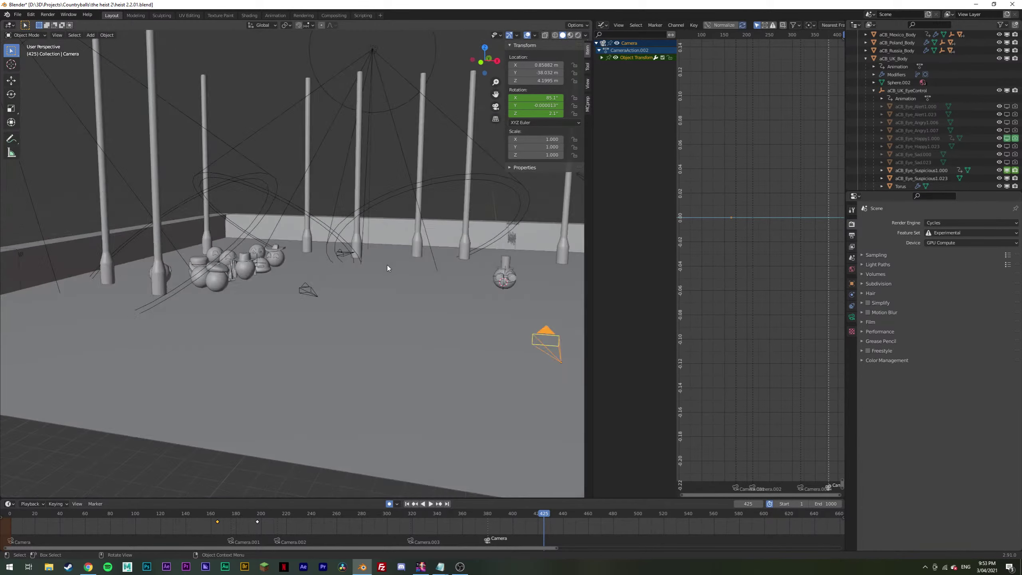
{"action": "scroll", "coordinate": [388, 266], "scroll_direction": "down", "scroll_amount": 3}
{"action": "middle_click_drag", "start_coordinate": [388, 267], "coordinate": [320, 309]}
{"action": "scroll", "coordinate": [320, 263], "scroll_direction": "up", "scroll_amount": 8}
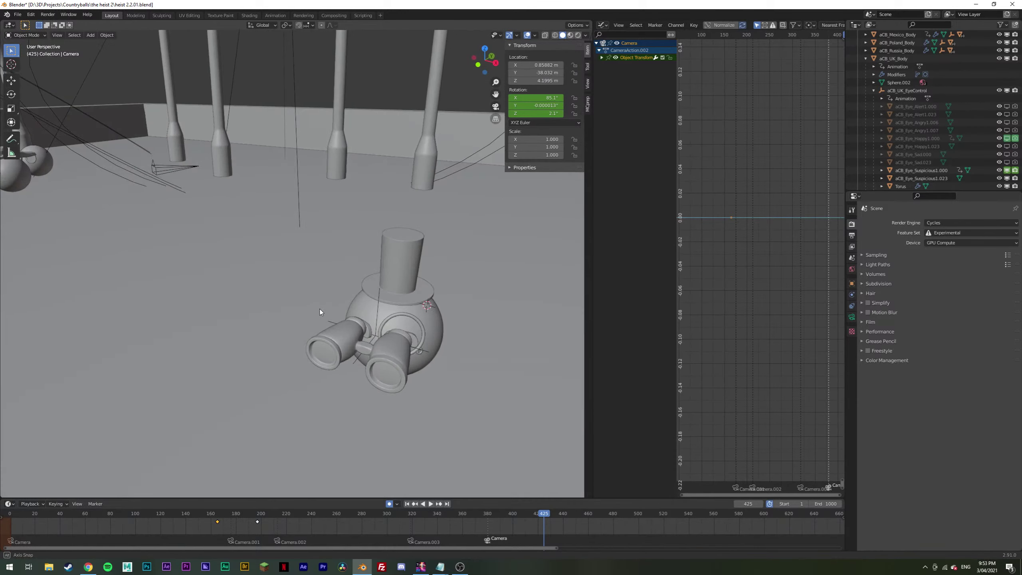
{"action": "left_click", "coordinate": [367, 331]}
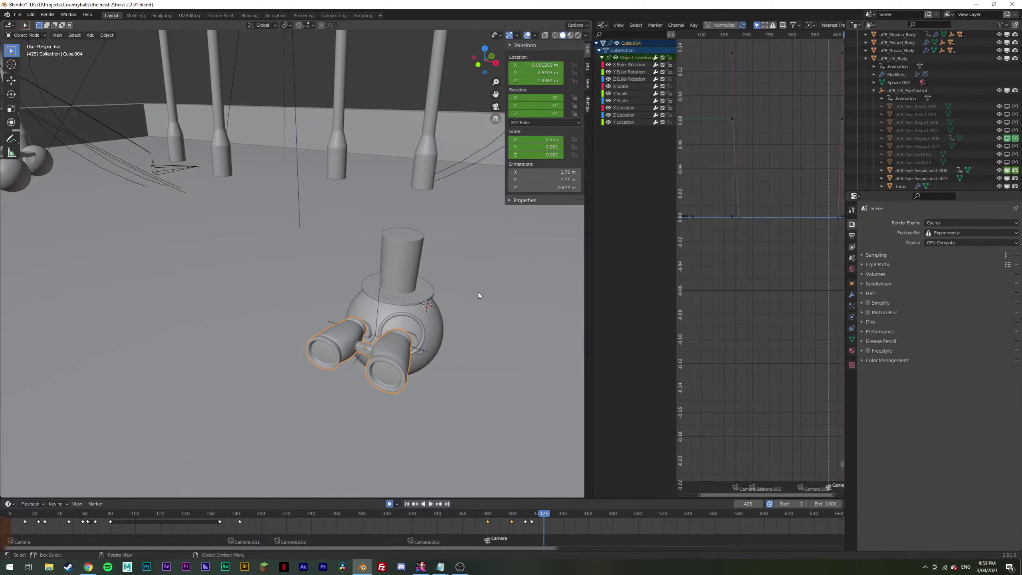
{"action": "left_click", "coordinate": [370, 333]}
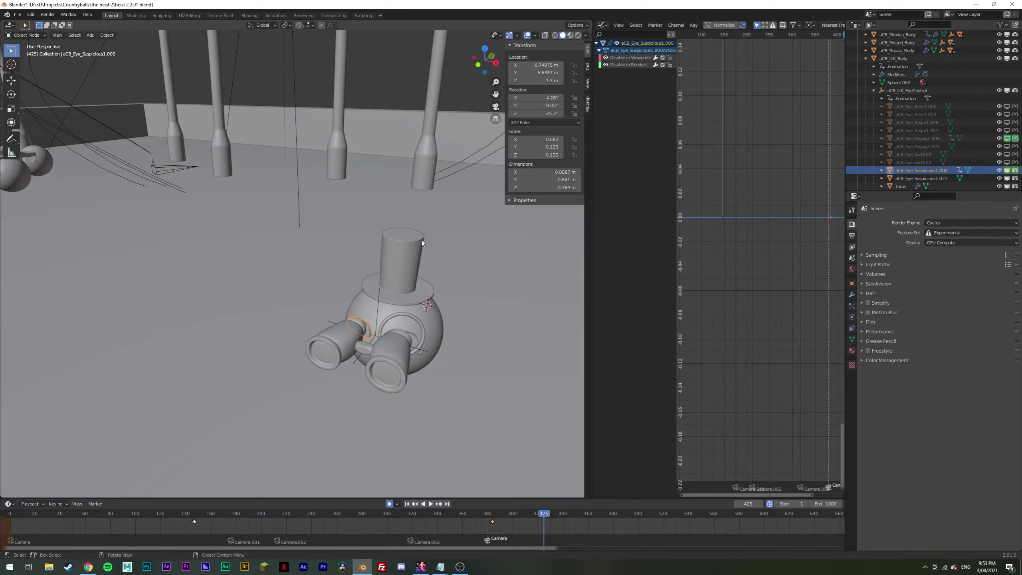
Step: Play back the top-hat character's binocular shot through the camera from around frame 385
{"action": "key", "text": "KP_0"}
{"action": "key", "text": "shift+ctrl+space"}
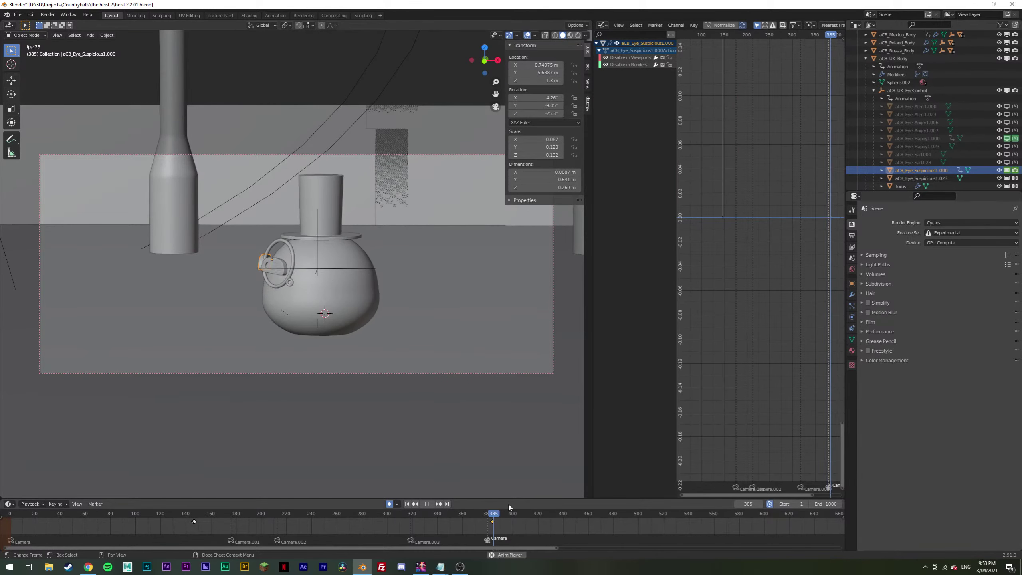
{"action": "key", "text": "Escape"}
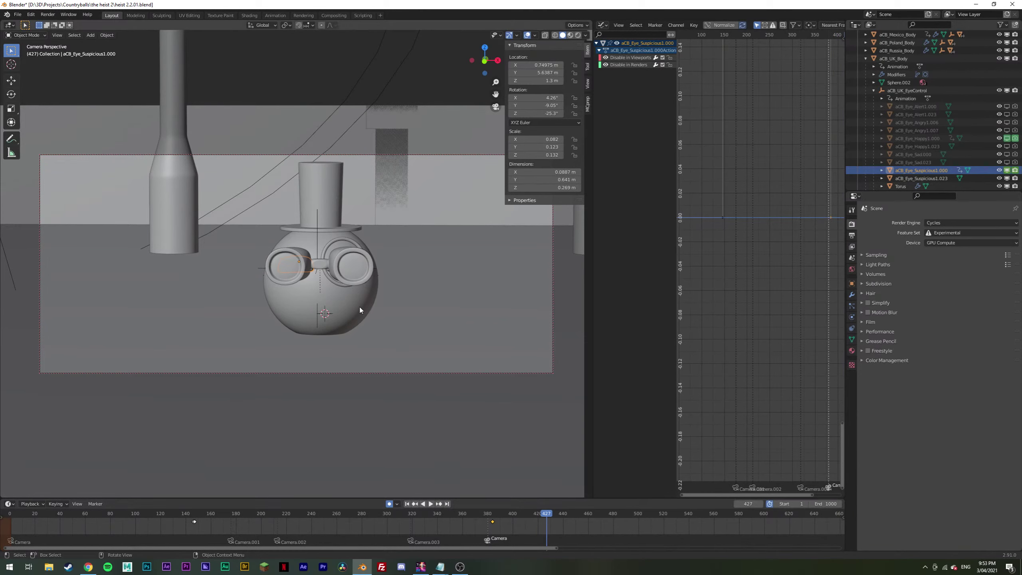
Step: Key the UK body's SimpleDeform stretch factor at frame 427, with a squash around frame 433 and a stretch at frame 438
{"action": "left_click", "coordinate": [358, 305]}
{"action": "left_click", "coordinate": [852, 294]}
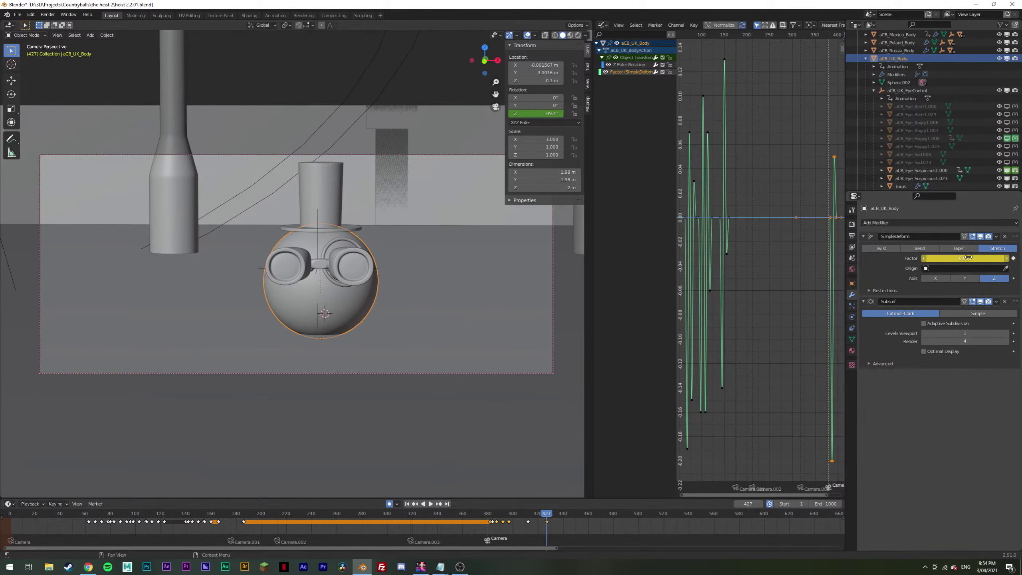
{"action": "key", "text": "Right"}
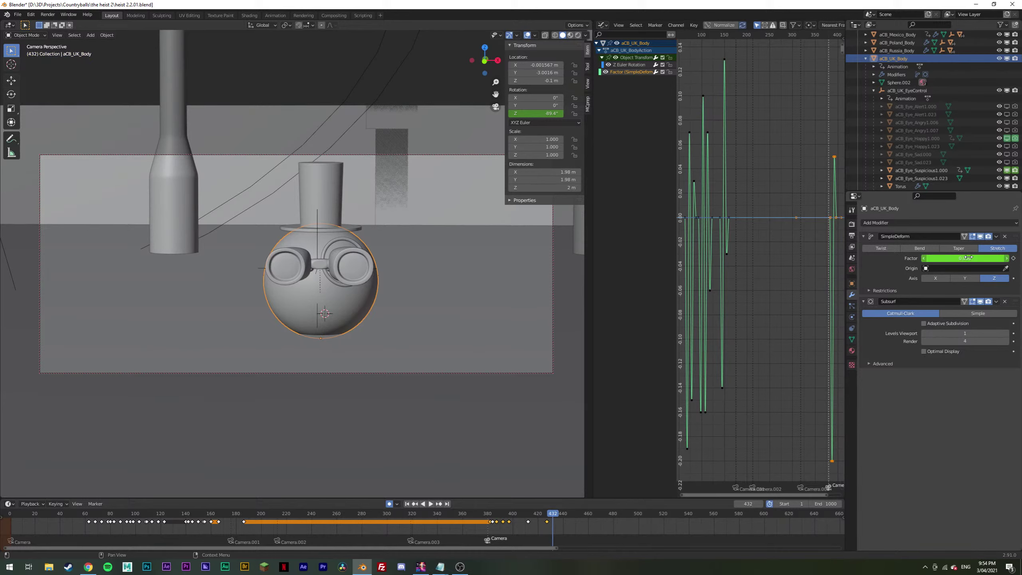
{"action": "key", "text": "Right"}
{"action": "key", "text": "Right"}
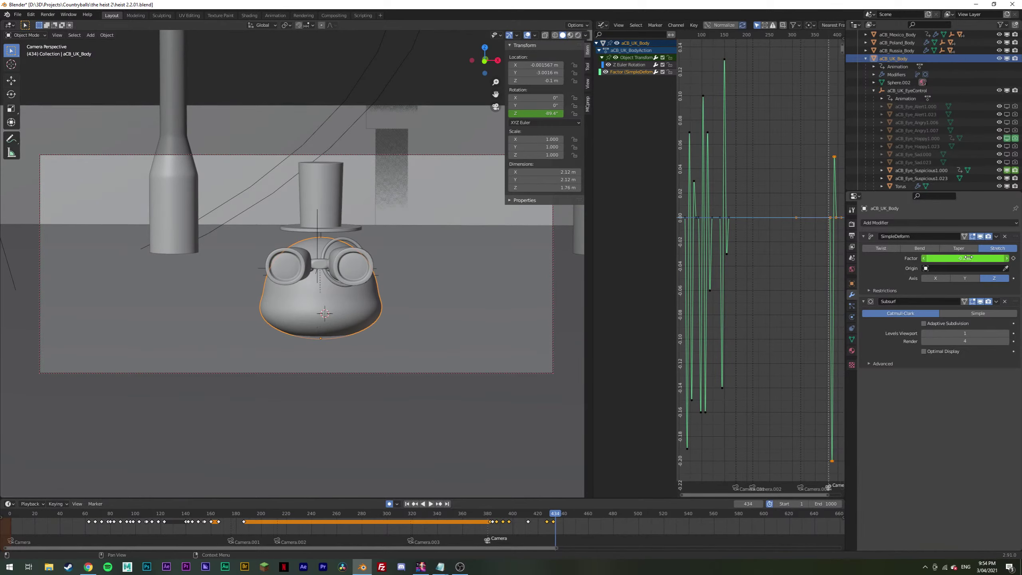
{"action": "key", "text": "Right"}
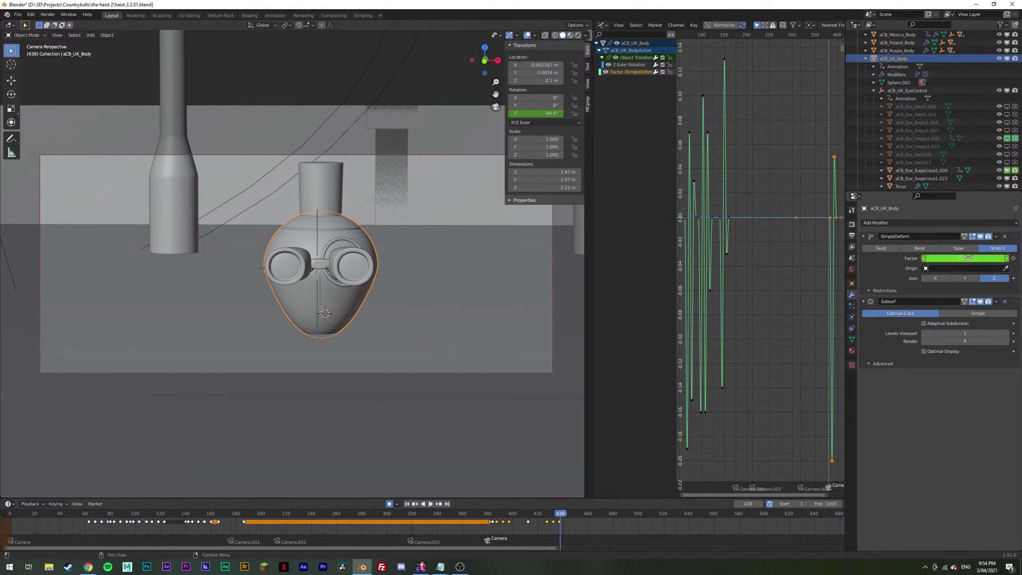
{"action": "key", "text": "Right"}
Step: Key a slight squash of the UK body at frame 442 and return its stretch factor to 0 at frame 447
{"action": "left_click_drag", "start_coordinate": [967, 257], "coordinate": [926, 258]}
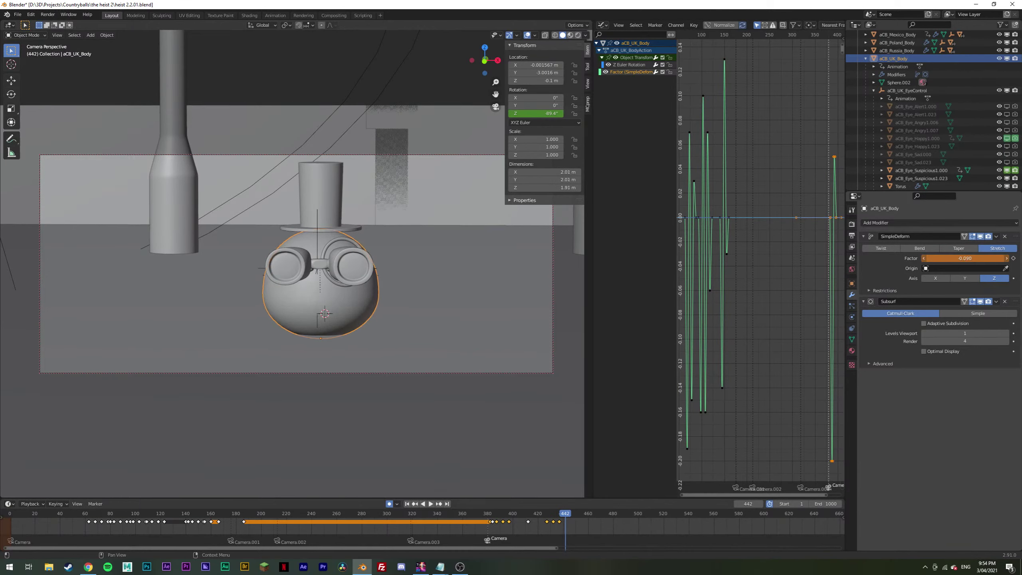
{"action": "key", "text": "Right"}
{"action": "key", "text": "Right"}
{"action": "key", "text": "Right"}
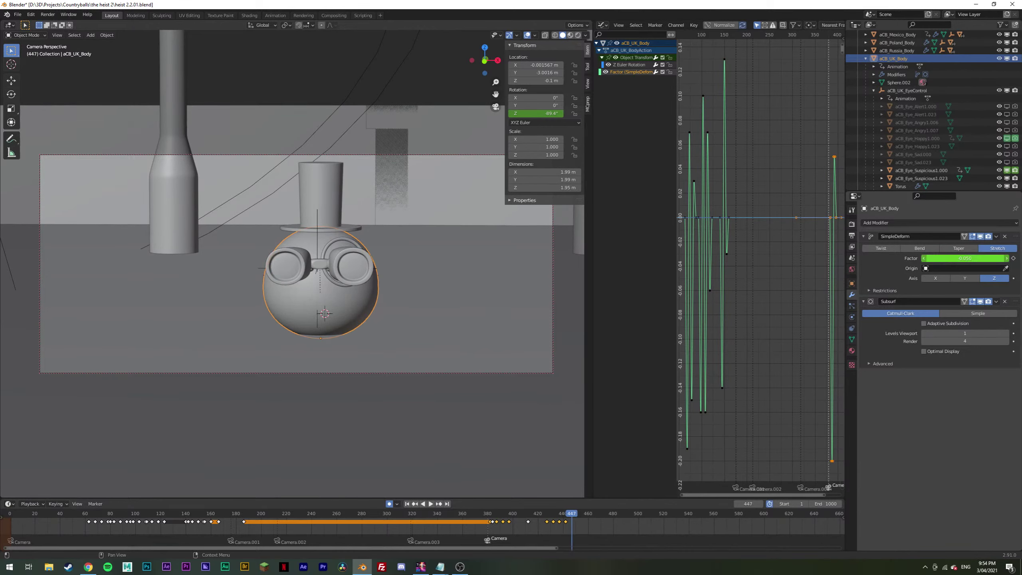
{"action": "key", "text": "Return"}
{"action": "key", "text": "i"}
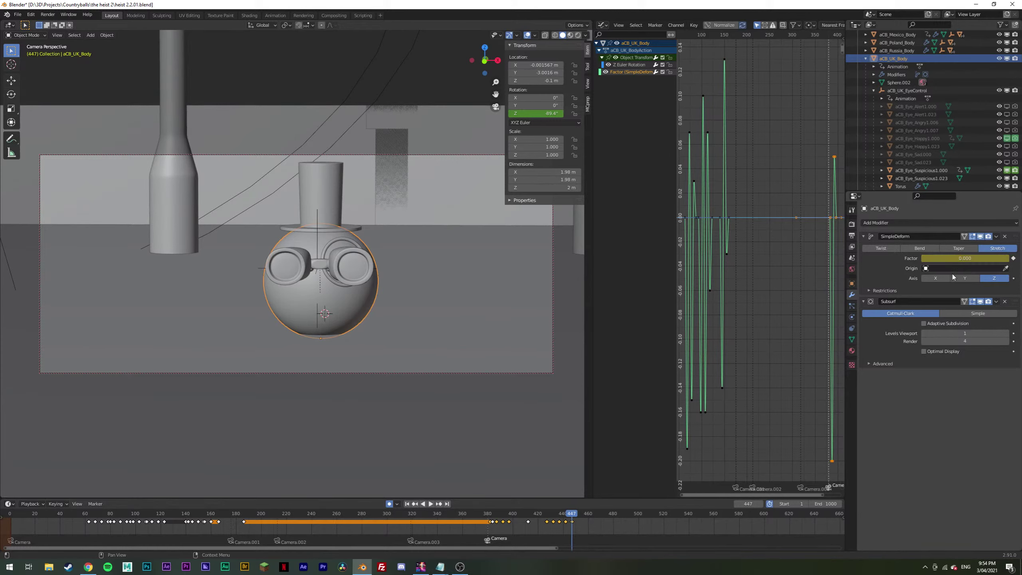
Step: Play back the UK body's bounce and return to frame 427
{"action": "key", "text": "Right"}
{"action": "key", "text": "Right"}
{"action": "key", "text": "Right"}
{"action": "key", "text": "Right"}
{"action": "key", "text": "Right"}
{"action": "key", "text": "Right"}
{"action": "key", "text": "Right"}
{"action": "key", "text": "Right"}
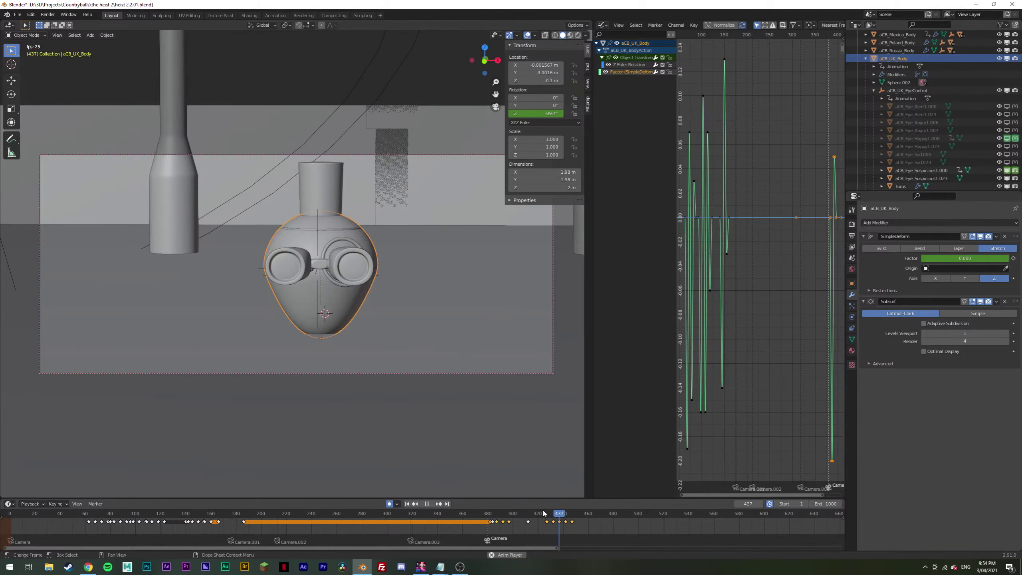
{"action": "key", "text": "Left"}
{"action": "key", "text": "Left"}
{"action": "key", "text": "Left"}
{"action": "key", "text": "Left"}
{"action": "key", "text": "Left"}
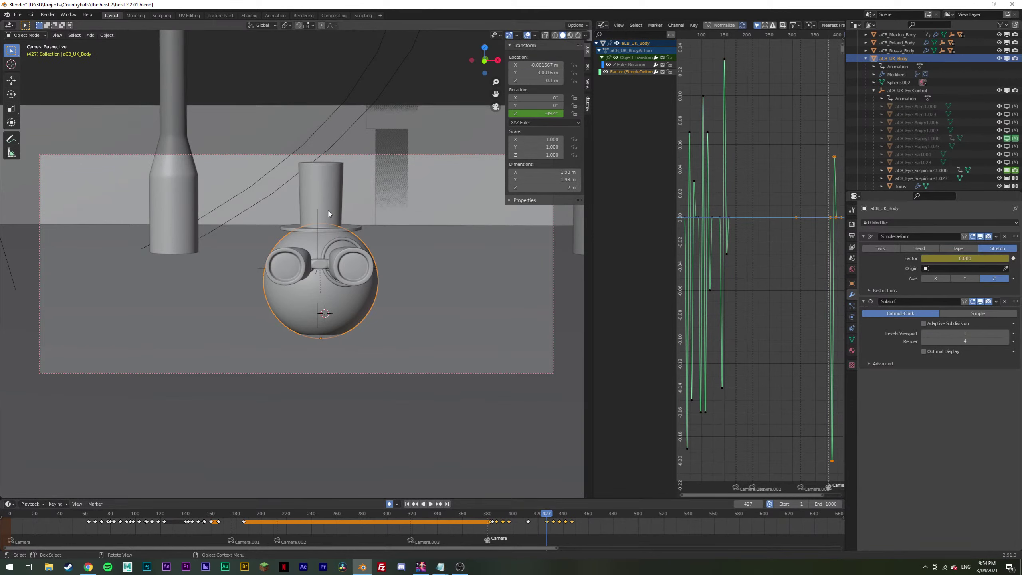
Step: Copy the body's stretch keyframes from frames 427 to 447 and paste them onto the top hat's stretch factor at frame 427
{"action": "middle_click_drag", "start_coordinate": [751, 323], "coordinate": [722, 285]}
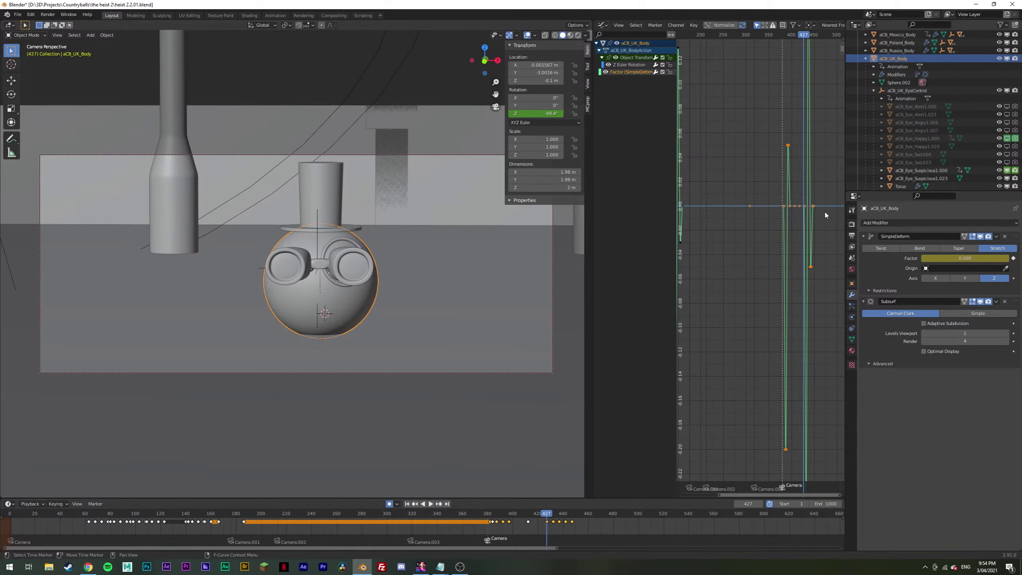
{"action": "middle_click_drag", "start_coordinate": [825, 216], "coordinate": [796, 358], "text": "ctrl"}
{"action": "key", "text": "b"}
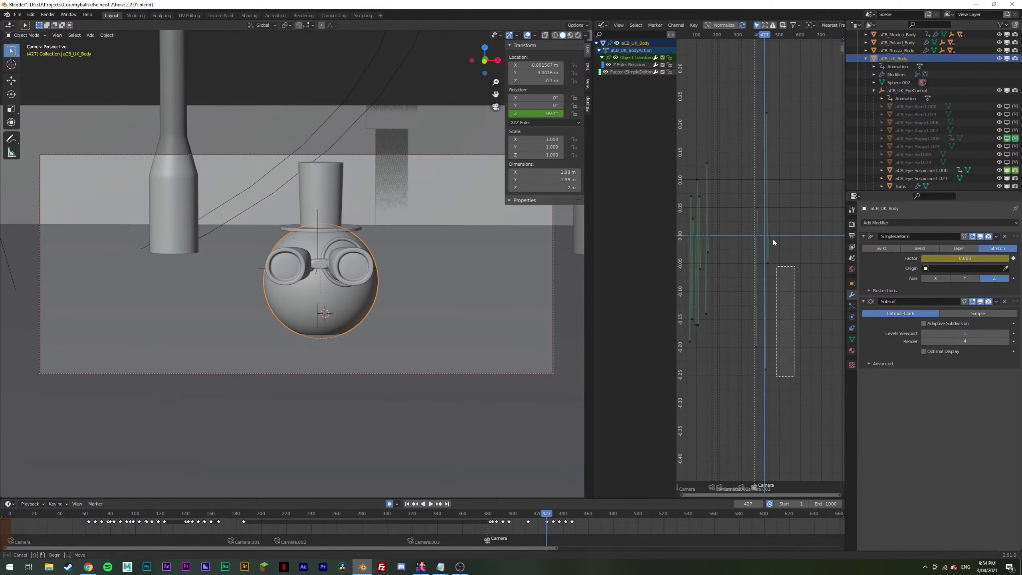
{"action": "left_click_drag", "start_coordinate": [773, 241], "coordinate": [762, 110]}
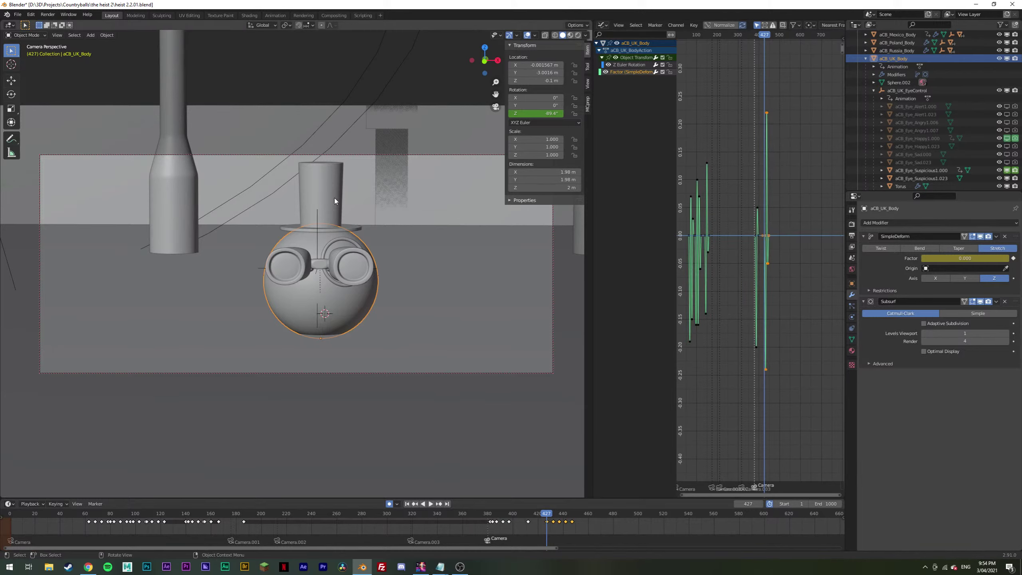
{"action": "left_click", "coordinate": [321, 189]}
{"action": "key", "text": "ctrl+v"}
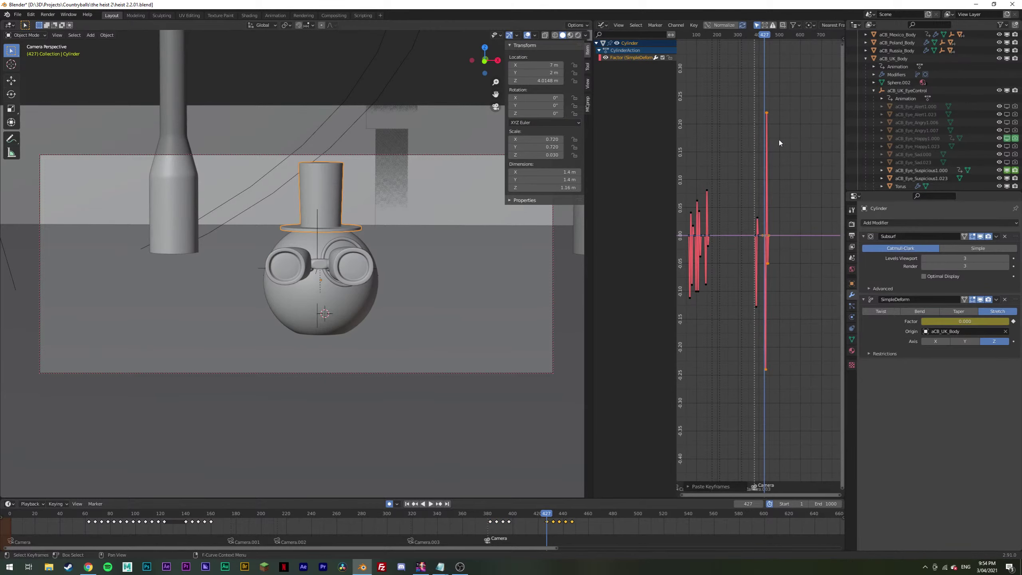
Step: Scale the top hat's pasted stretch keyframes along Y to about half and realign them with the zero line
{"action": "key", "text": "s"}
{"action": "key", "text": "y"}
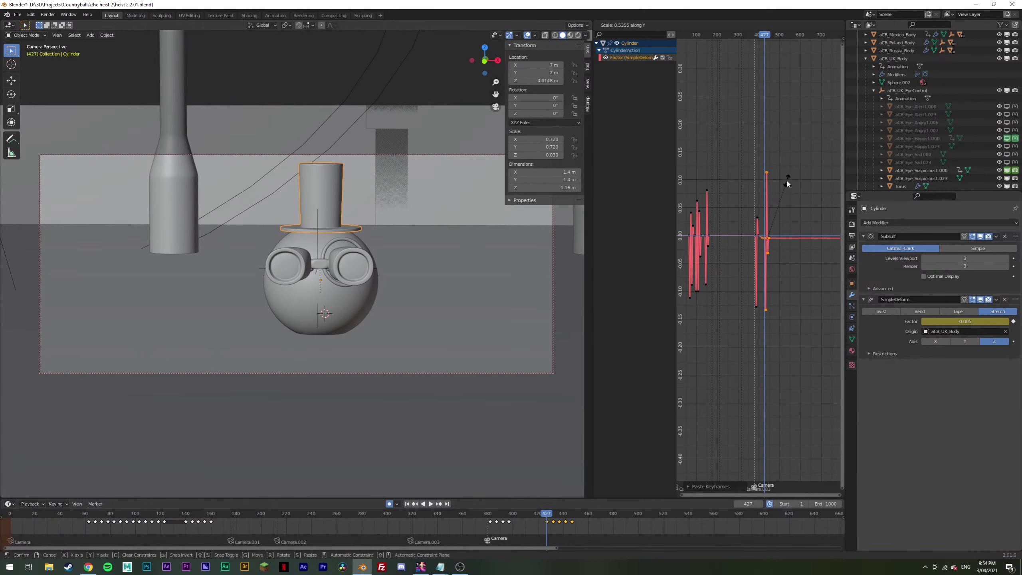
{"action": "left_click", "coordinate": [791, 155]}
Step: Play back the combined body and hat bounce from around frame 427, and save the file
{"action": "key", "text": "space"}
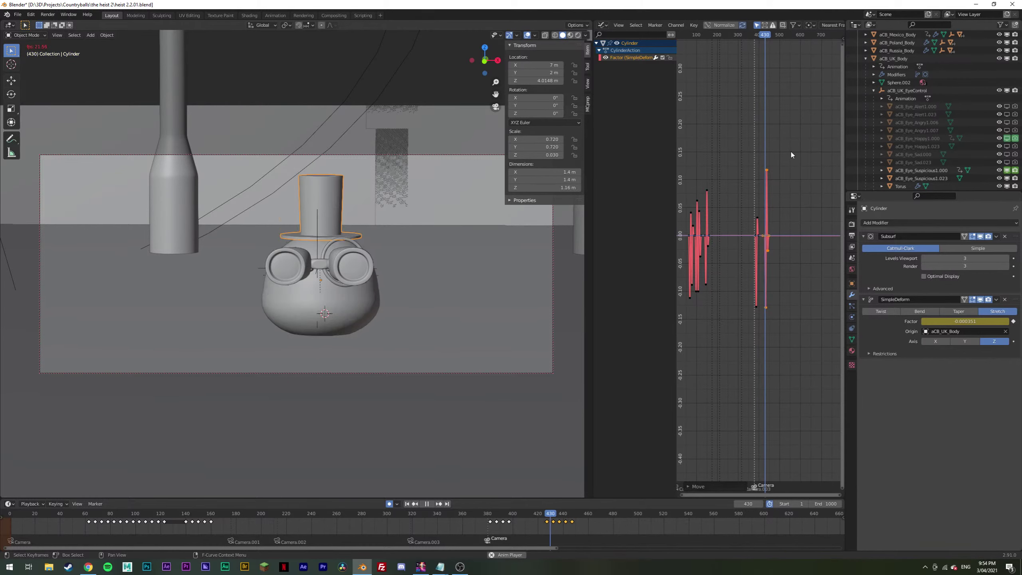
{"action": "key", "text": "space"}
{"action": "left_click", "coordinate": [548, 514]}
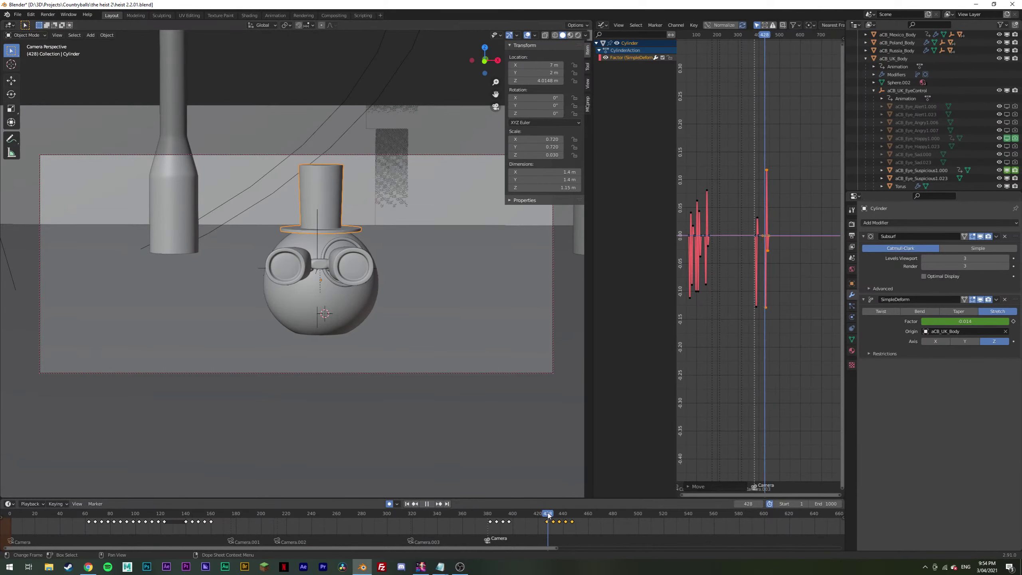
{"action": "key", "text": "Escape"}
{"action": "key", "text": "ctrl+s"}
Step: Select the binoculars and key their location and rotation at frame 427
{"action": "left_click", "coordinate": [346, 255]}
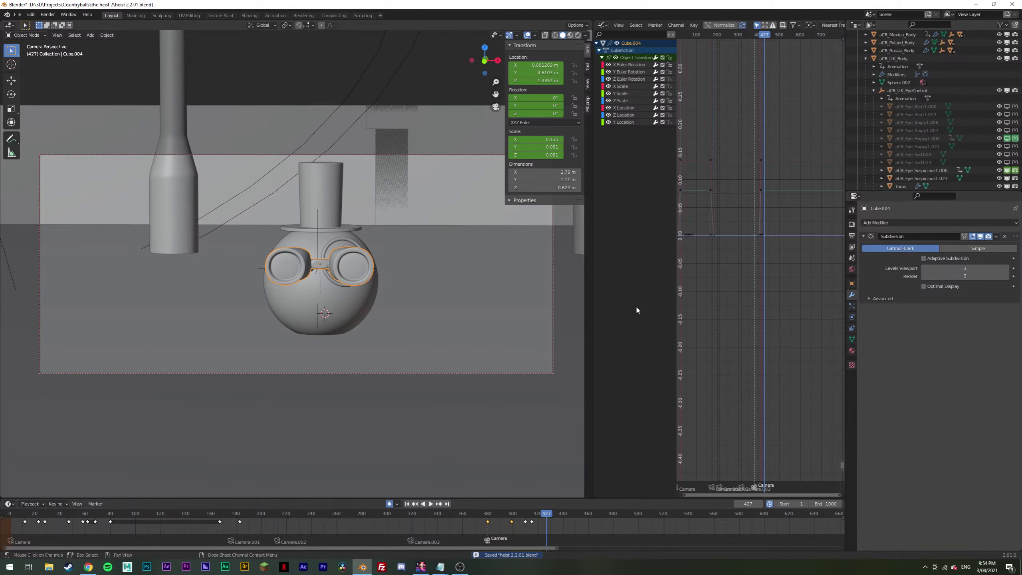
{"action": "key", "text": "Right"}
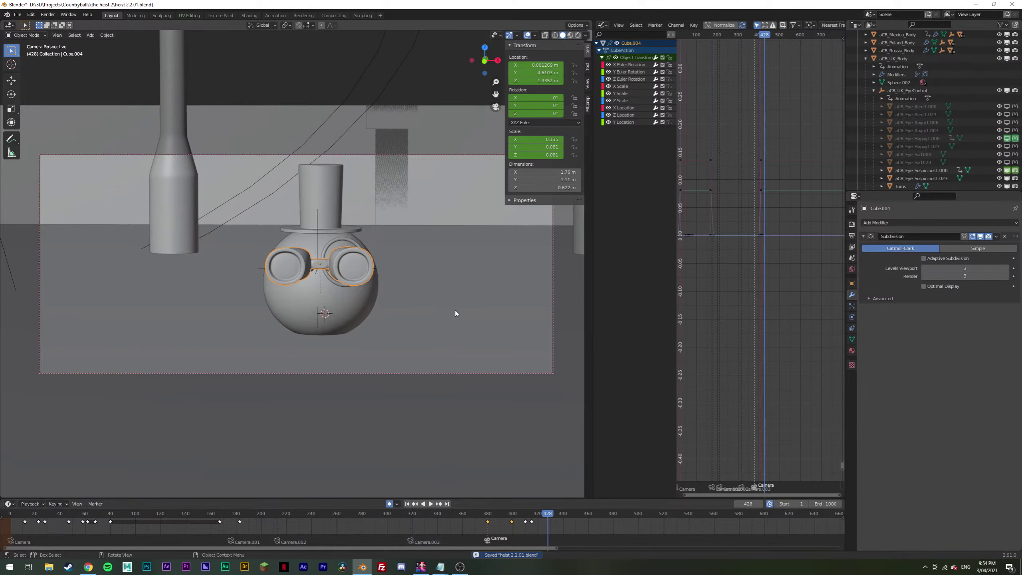
{"action": "key", "text": "Left"}
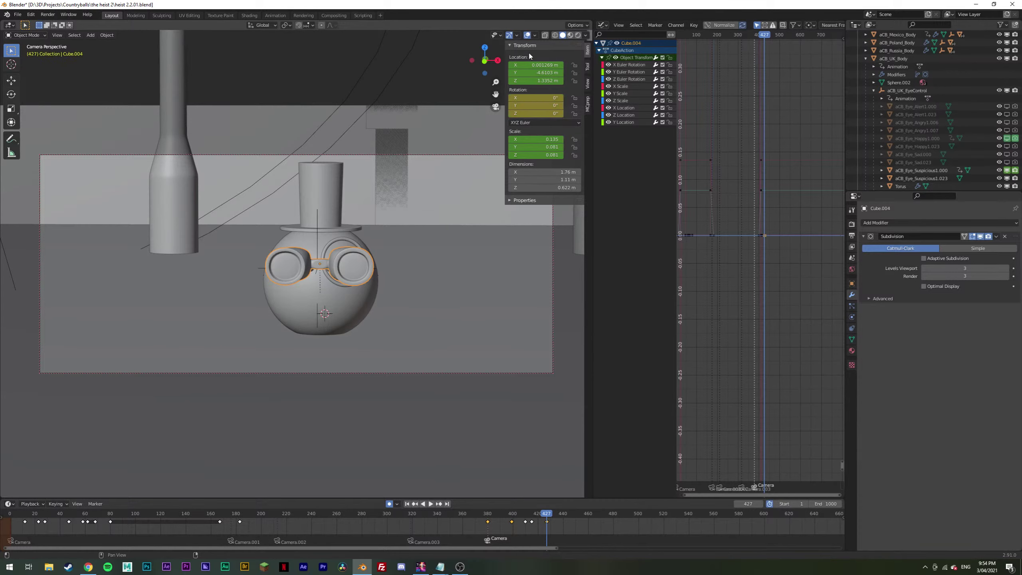
{"action": "right_click", "coordinate": [529, 57]}
{"action": "left_click", "coordinate": [529, 58]}
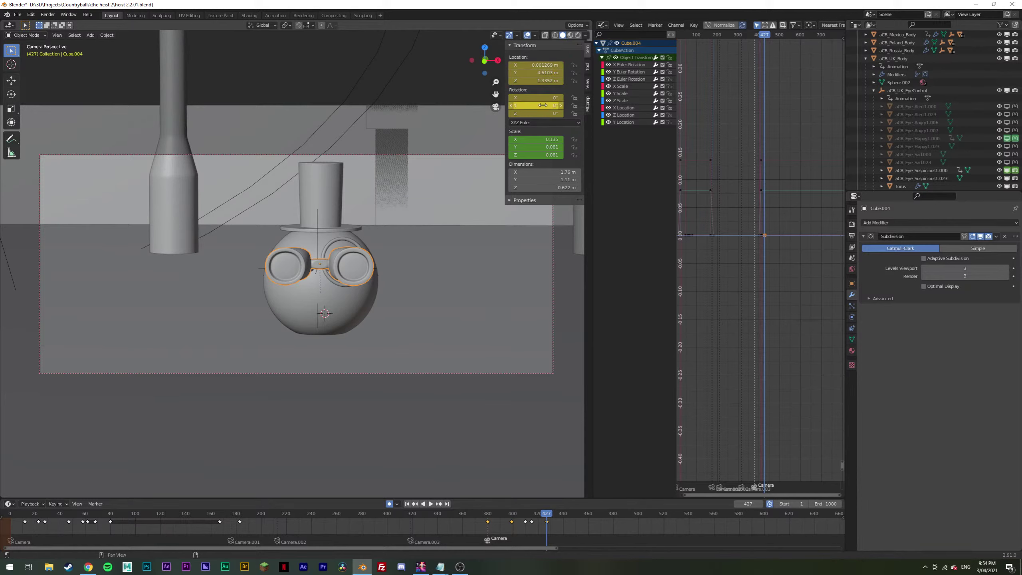
Step: At frame 433, lower the binoculars to about Z 0.685 m, tilt them about 19.5° on X, and key the pose
{"action": "key", "text": "Right"}
{"action": "key", "text": "Right"}
{"action": "key", "text": "Right"}
{"action": "key", "text": "Right"}
{"action": "key", "text": "Right"}
{"action": "key", "text": "Right"}
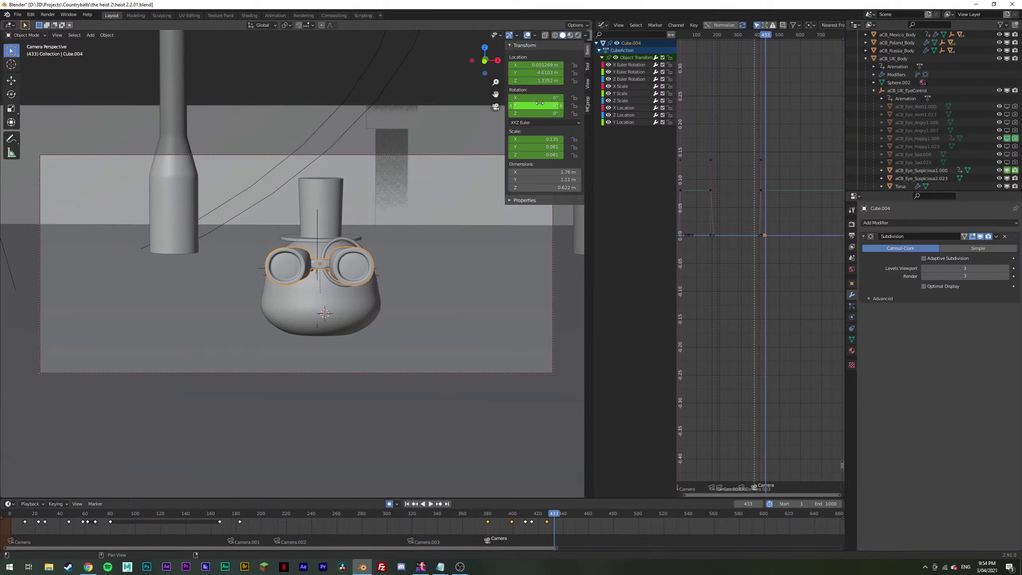
{"action": "left_click_drag", "start_coordinate": [539, 103], "coordinate": [508, 79]}
{"action": "key", "text": "ctrl+z"}
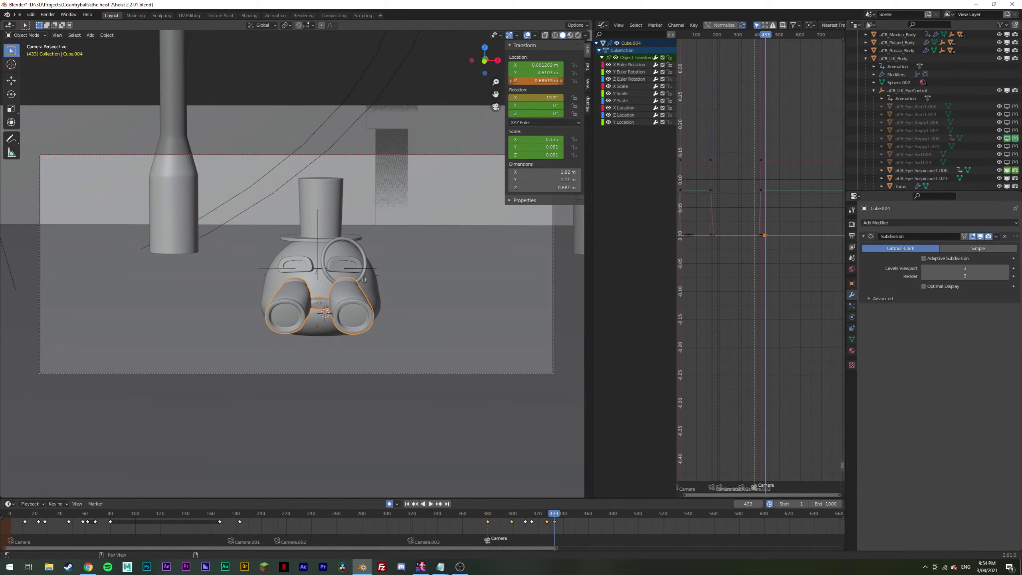
Step: At frame 438, raise the binoculars to about Z 0.715 m, ease their X tilt slightly, and key the pose
{"action": "key", "text": "Right"}
{"action": "key", "text": "Right"}
{"action": "key", "text": "Right"}
{"action": "key", "text": "Right"}
{"action": "key", "text": "Right"}
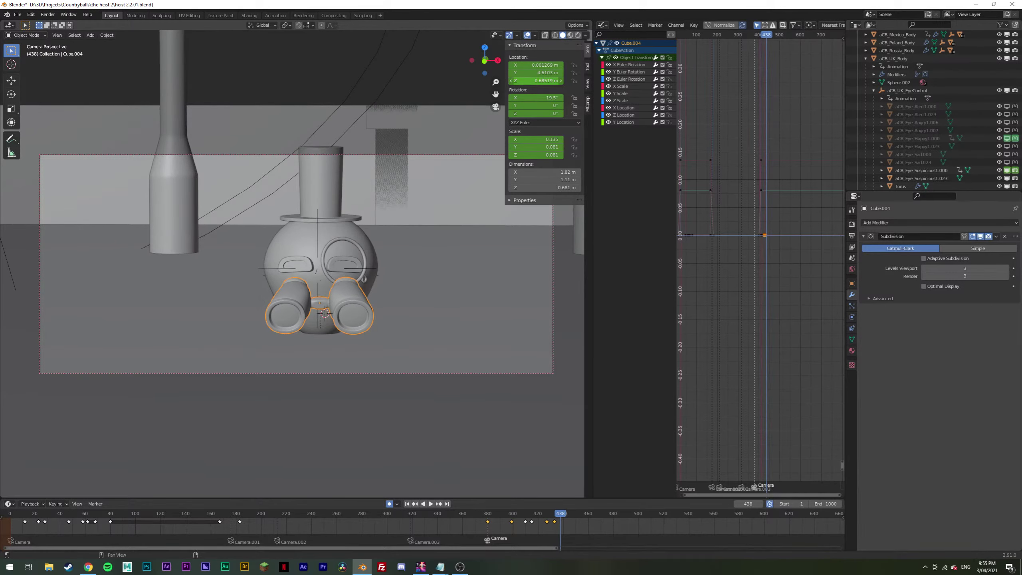
{"action": "left_click_drag", "start_coordinate": [535, 80], "coordinate": [540, 80]}
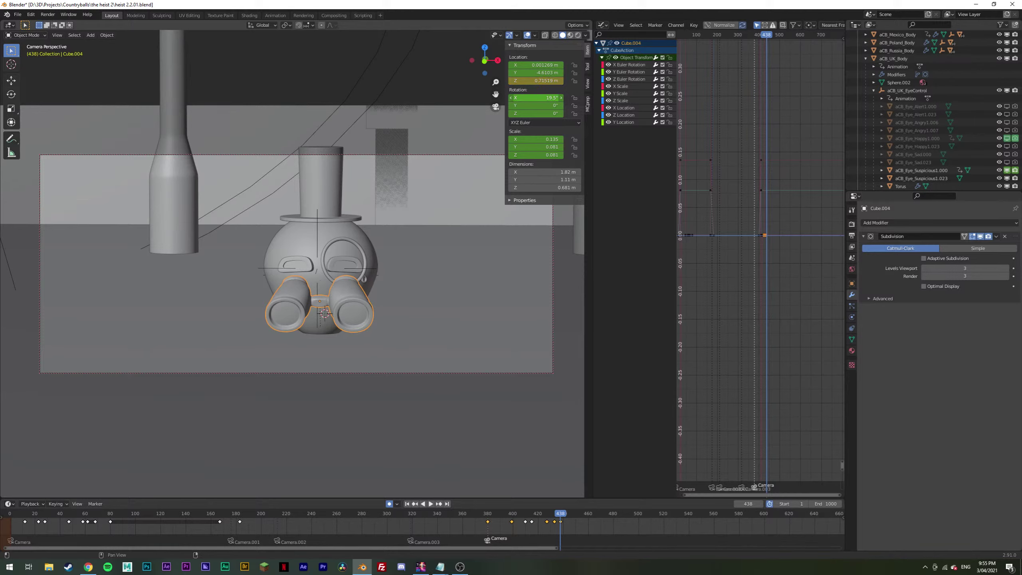
Step: Play back the binoculars lowering from around frame 424
{"action": "key", "text": "Left"}
{"action": "key", "text": "Left"}
{"action": "key", "text": "Left"}
{"action": "key", "text": "Left"}
{"action": "key", "text": "Left"}
{"action": "key", "text": "Left"}
{"action": "key", "text": "Left"}
{"action": "key", "text": "Left"}
{"action": "key", "text": "Left"}
{"action": "key", "text": "Left"}
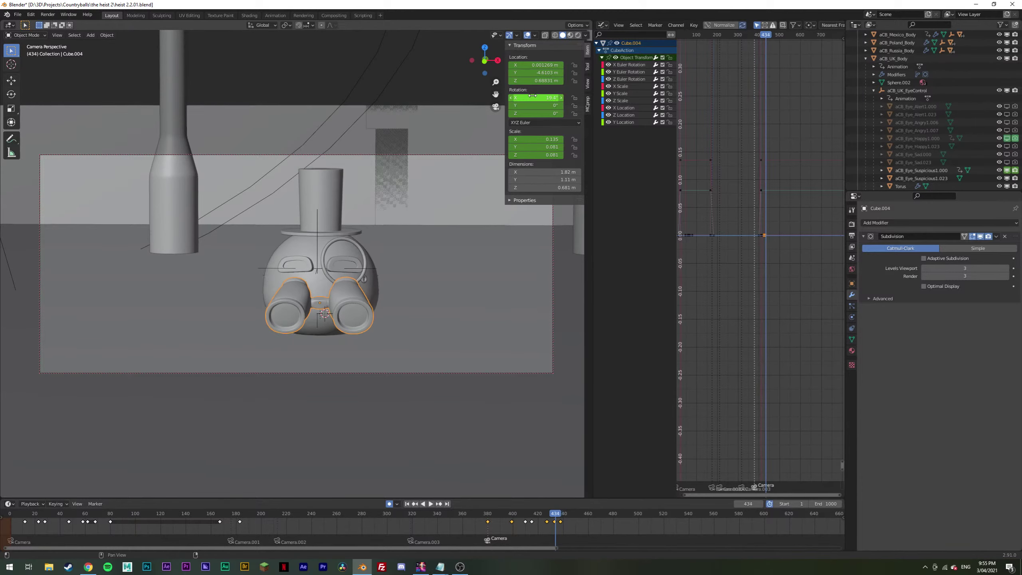
{"action": "left_click", "coordinate": [545, 514]}
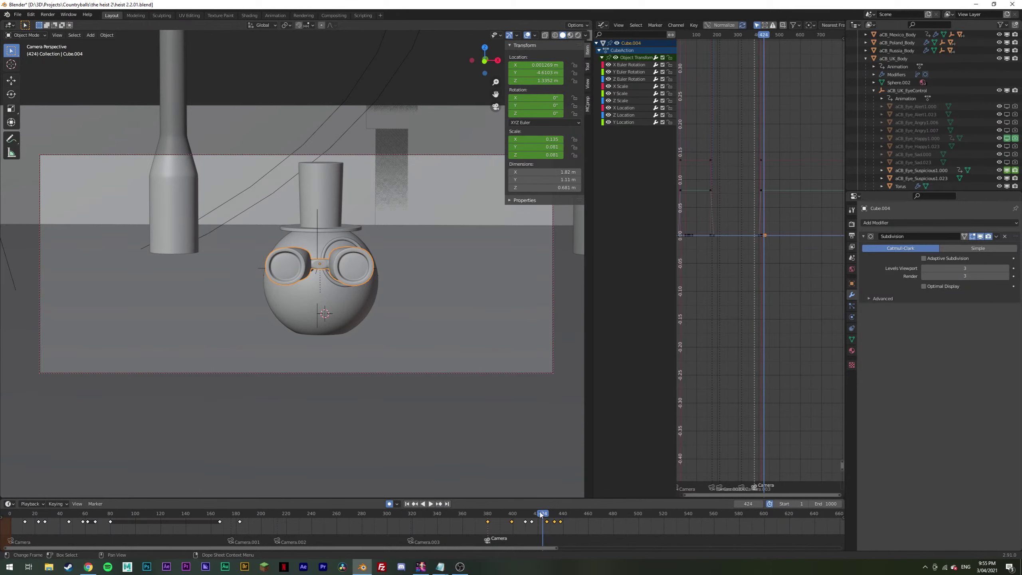
{"action": "key", "text": "space"}
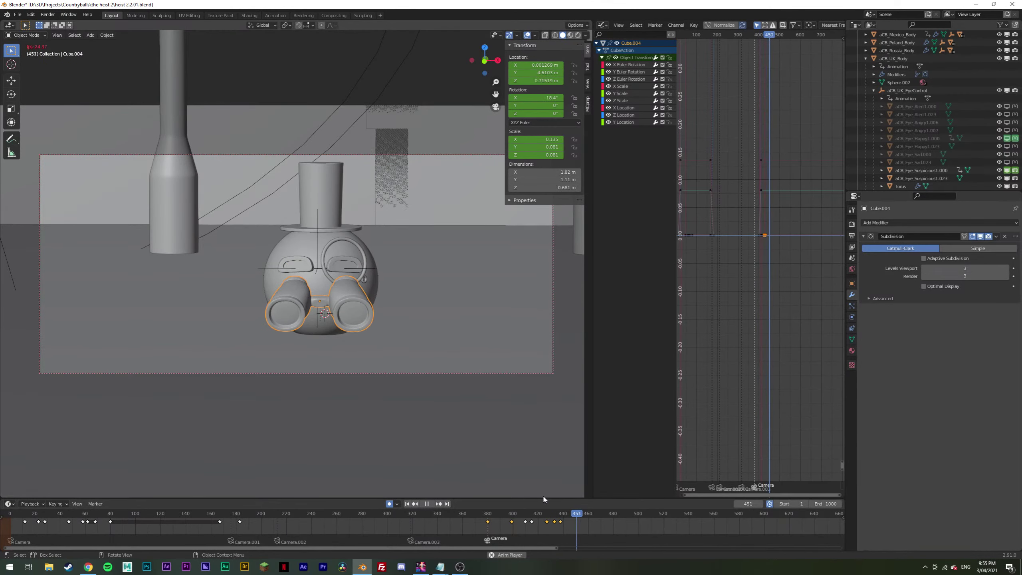
{"action": "left_click", "coordinate": [539, 515]}
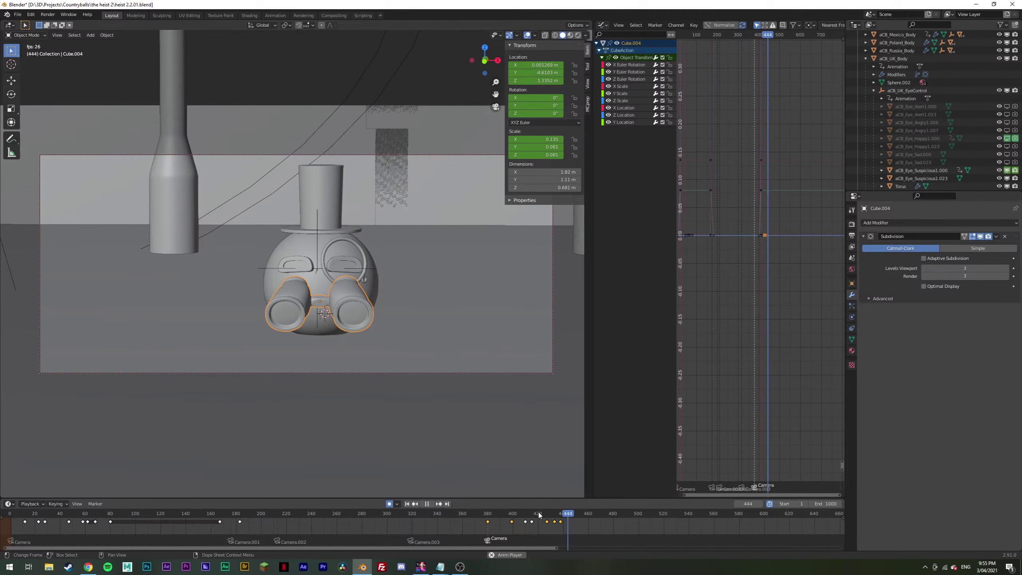
Step: Return to the lowered binocular pose at frame 433 and key its X rotation at 24.6°
{"action": "left_click_drag", "start_coordinate": [540, 514], "coordinate": [554, 514]}
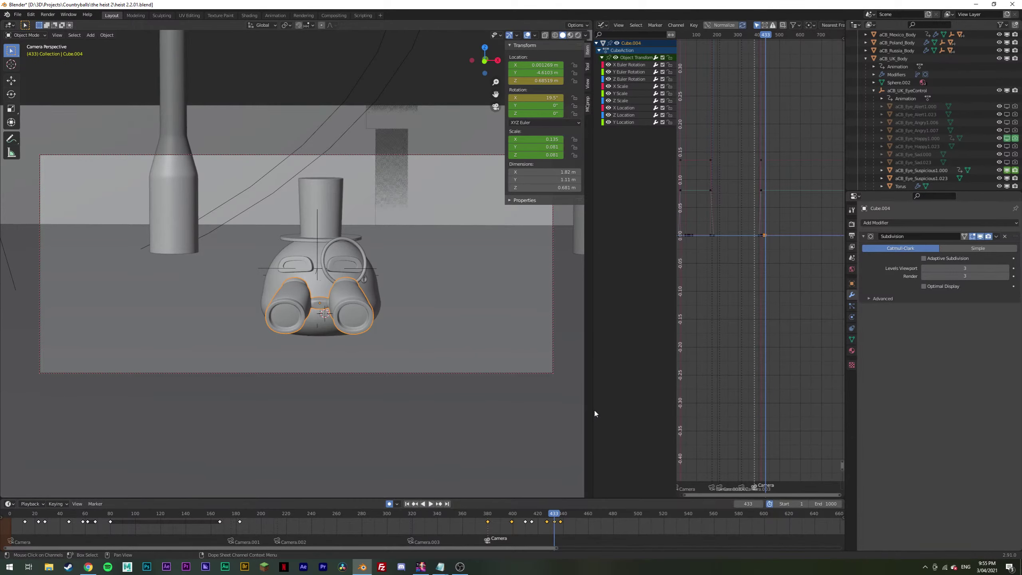
{"action": "key", "text": "Up"}
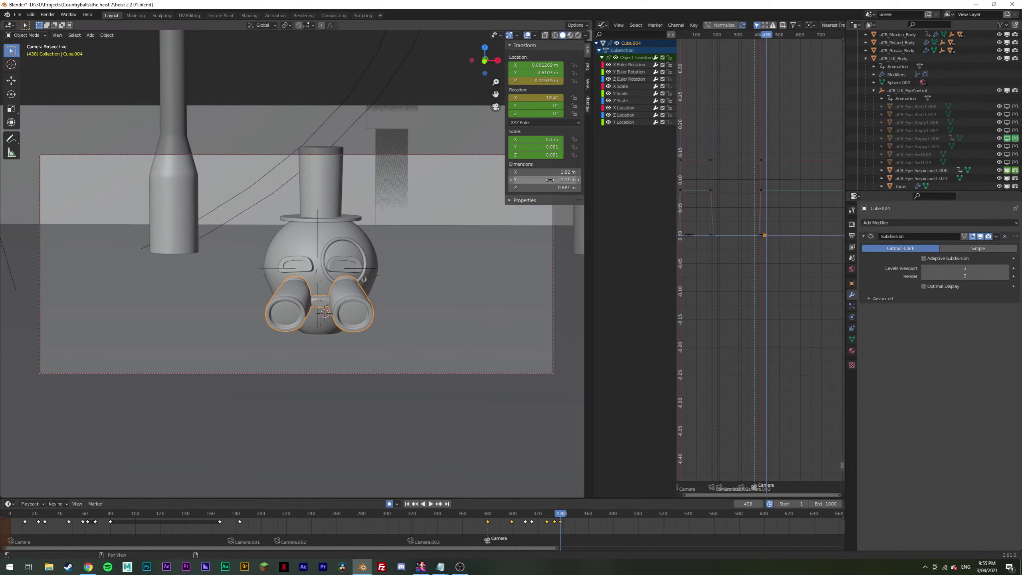
{"action": "key", "text": "Down"}
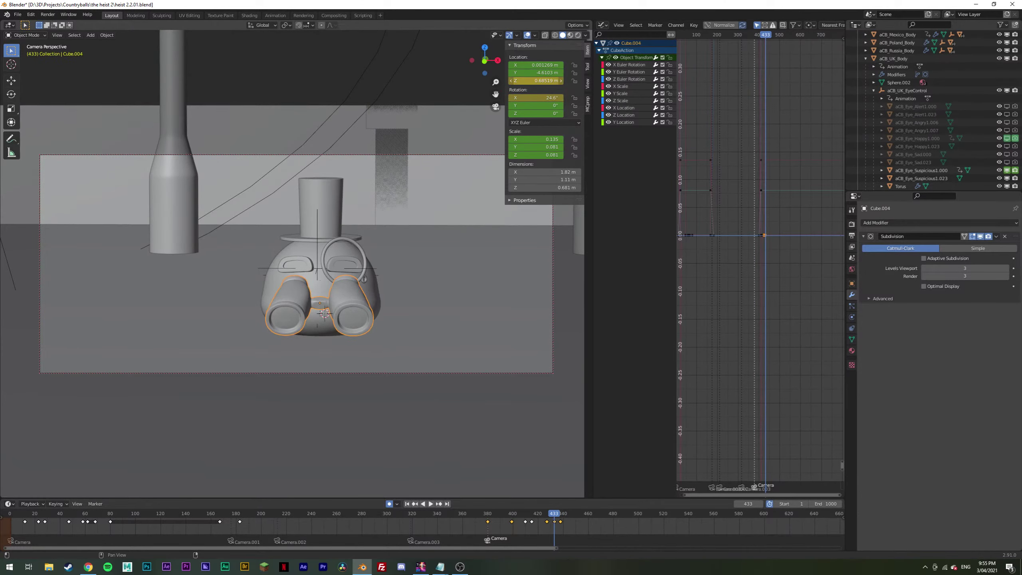
Step: Review the steeper binocular tilt by playing the lowering motion around frames 429 to 440
{"action": "key", "text": "Right"}
{"action": "key", "text": "Right"}
{"action": "key", "text": "Right"}
{"action": "key", "text": "Right"}
{"action": "key", "text": "Right"}
{"action": "key", "text": "Right"}
{"action": "key", "text": "Right"}
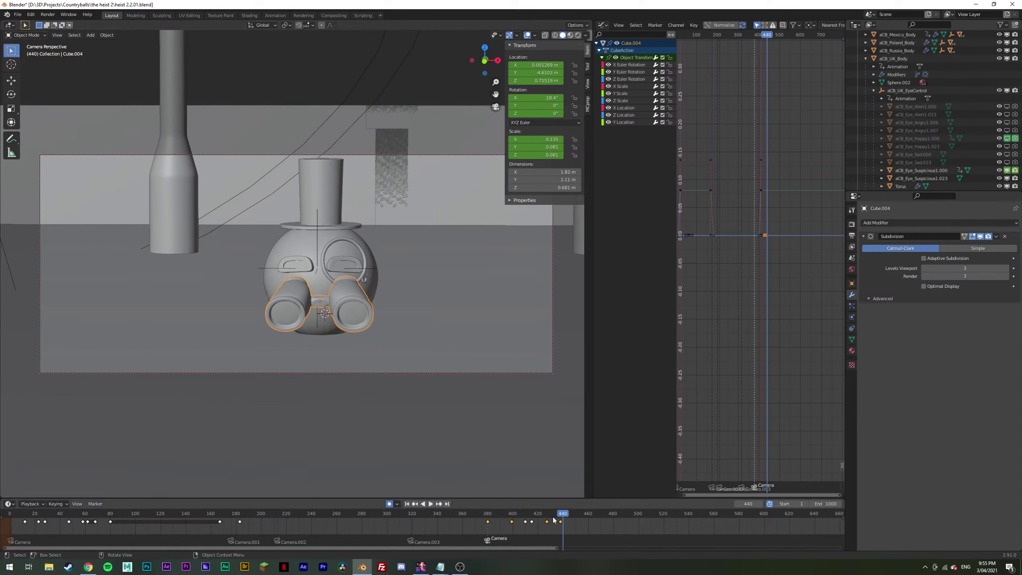
{"action": "key", "text": "space"}
{"action": "left_click", "coordinate": [553, 513]}
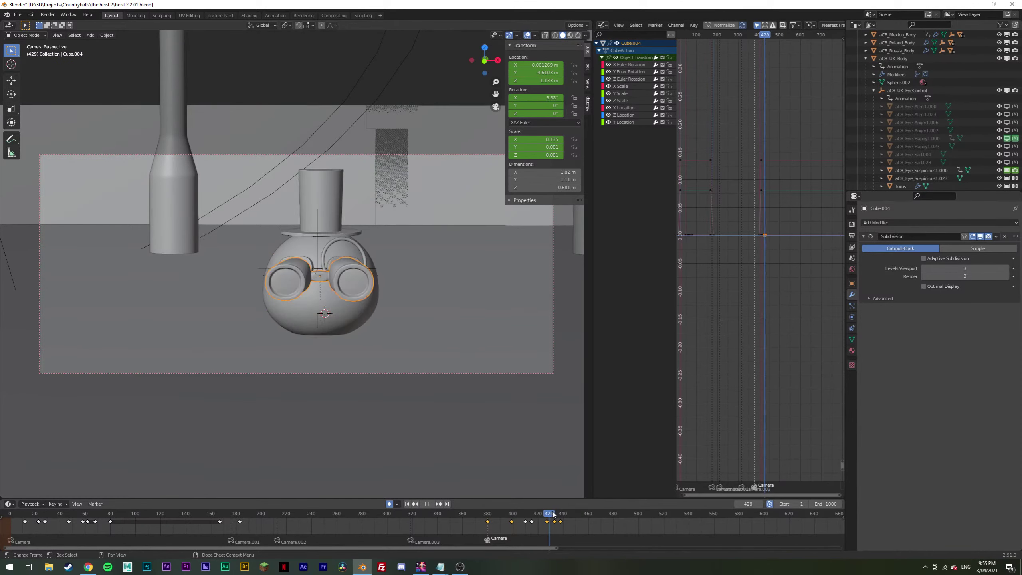
Step: Ease the binoculars' X tilt slightly at frame 433 and replay the lowering motion from around frame 428
{"action": "key", "text": "space"}
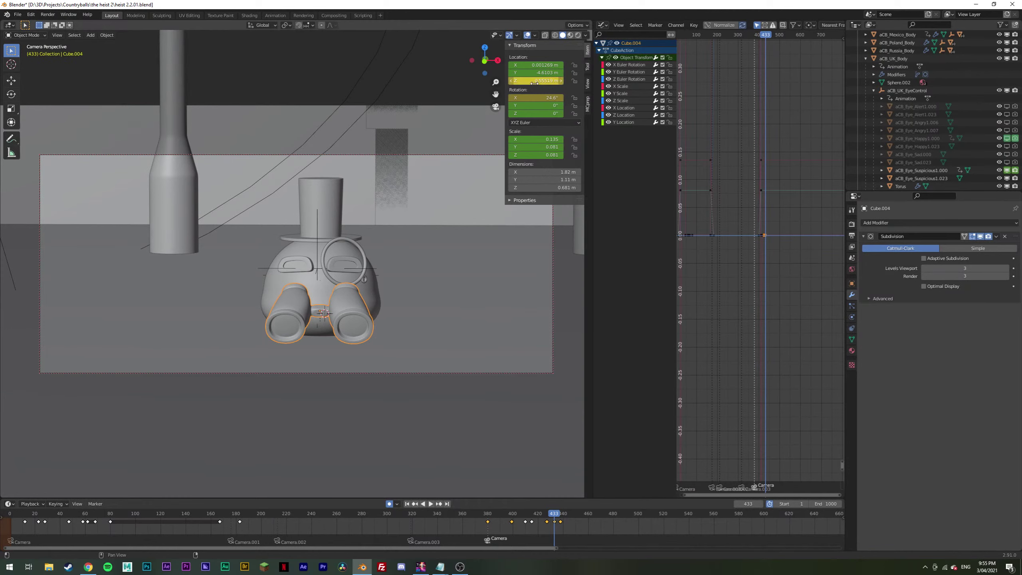
{"action": "key", "text": "Escape"}
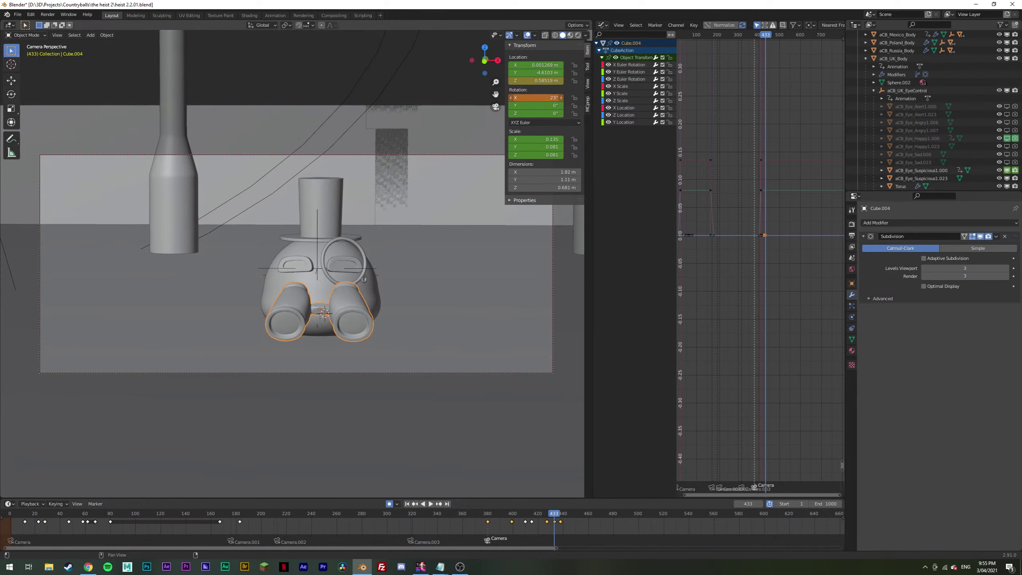
{"action": "key", "text": "Right"}
{"action": "key", "text": "Right"}
{"action": "key", "text": "Right"}
{"action": "key", "text": "Right"}
{"action": "key", "text": "Right"}
{"action": "key", "text": "Right"}
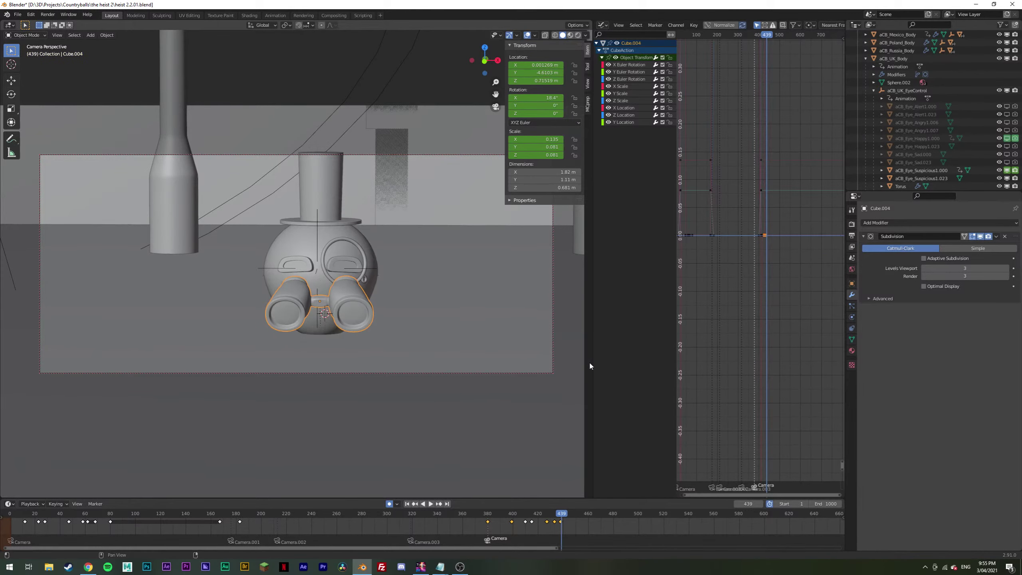
{"action": "key", "text": "space"}
{"action": "left_click", "coordinate": [547, 515]}
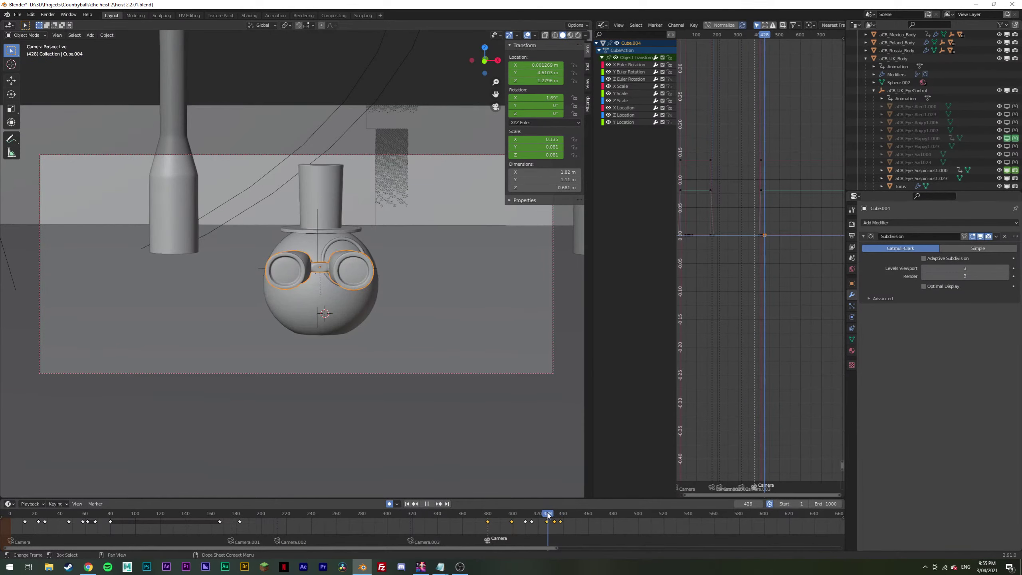
{"action": "key", "text": "space"}
Step: Select the UK character's eye control, aCB_UK_EyeControl, and expand its animation data in the object hierarchy
{"action": "scroll", "coordinate": [906, 81], "scroll_direction": "up", "scroll_amount": 5}
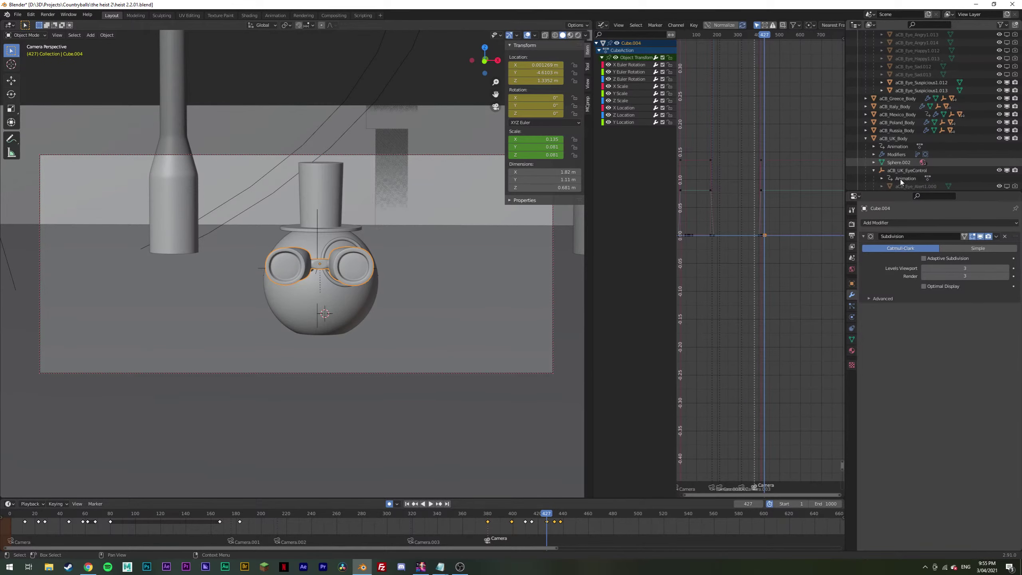
{"action": "scroll", "coordinate": [901, 169], "scroll_direction": "down", "scroll_amount": 4}
{"action": "left_click", "coordinate": [905, 105]}
{"action": "scroll", "coordinate": [894, 159], "scroll_direction": "down", "scroll_amount": 2}
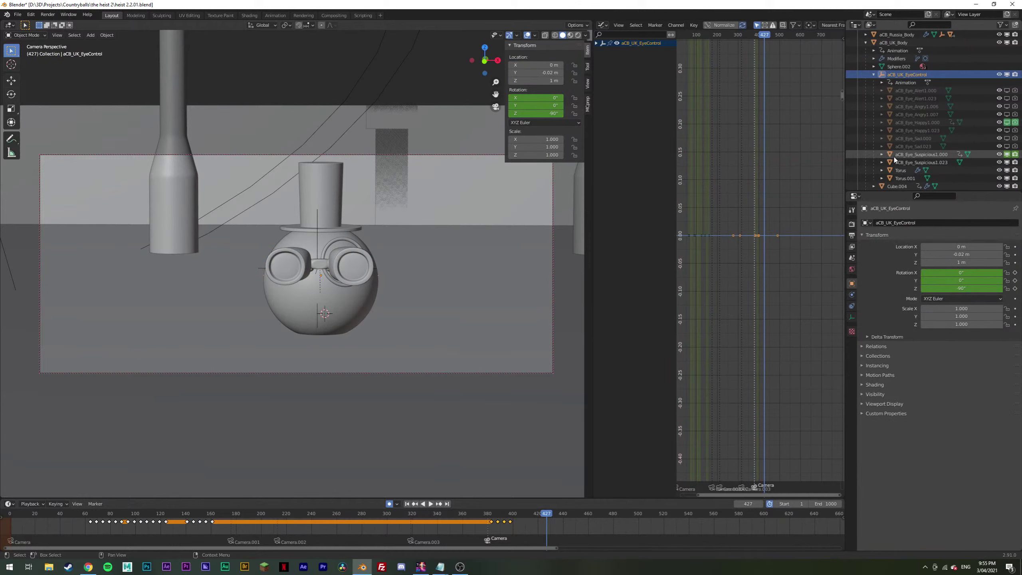
{"action": "left_click", "coordinate": [906, 82]}
{"action": "left_click", "coordinate": [881, 83]}
Step: Check the frames around 427 and key the eye control's location and rotation at frame 428
{"action": "key", "text": "Right"}
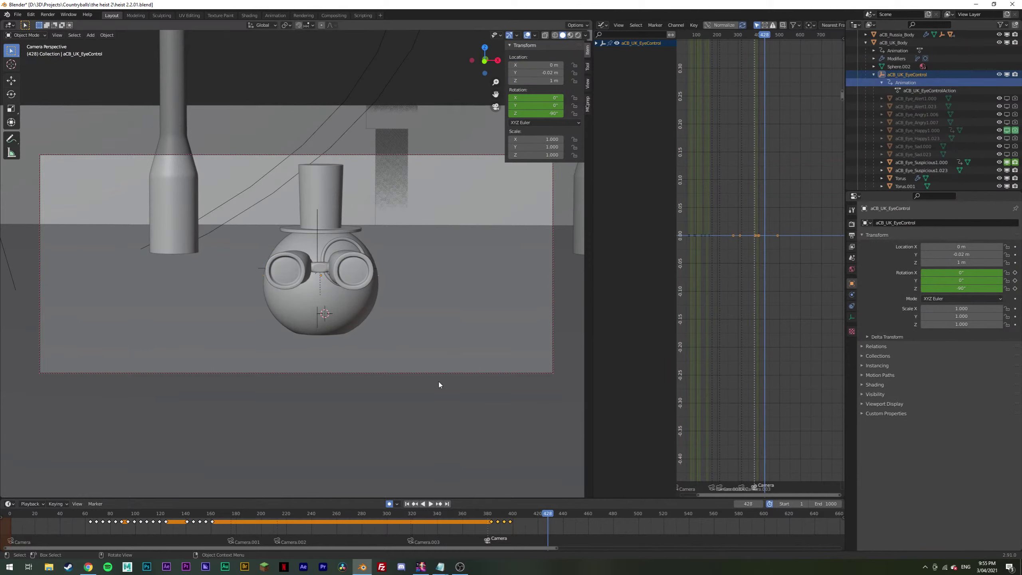
{"action": "key", "text": "Left"}
{"action": "key", "text": "Left"}
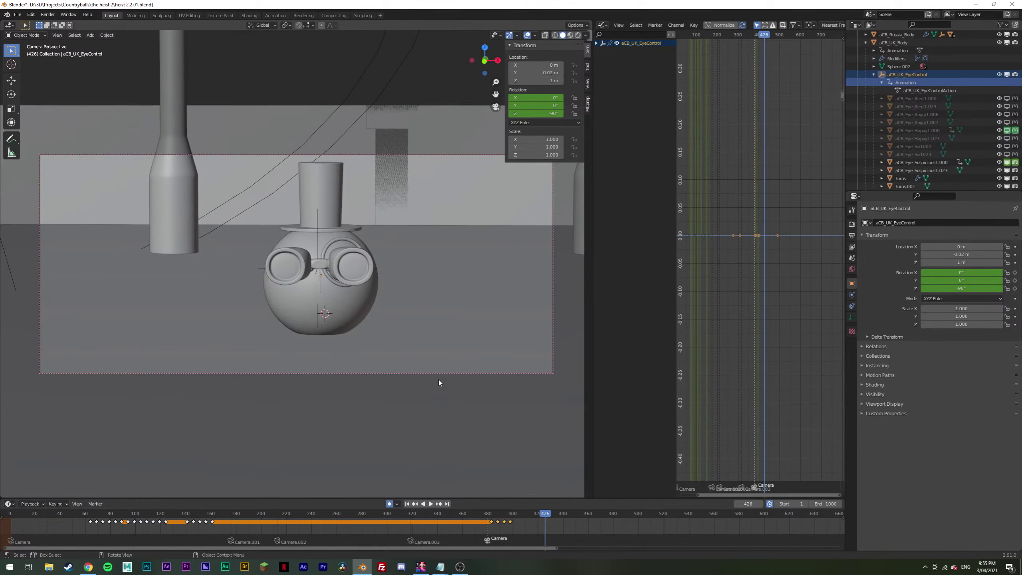
{"action": "key", "text": "Right"}
{"action": "key", "text": "Right"}
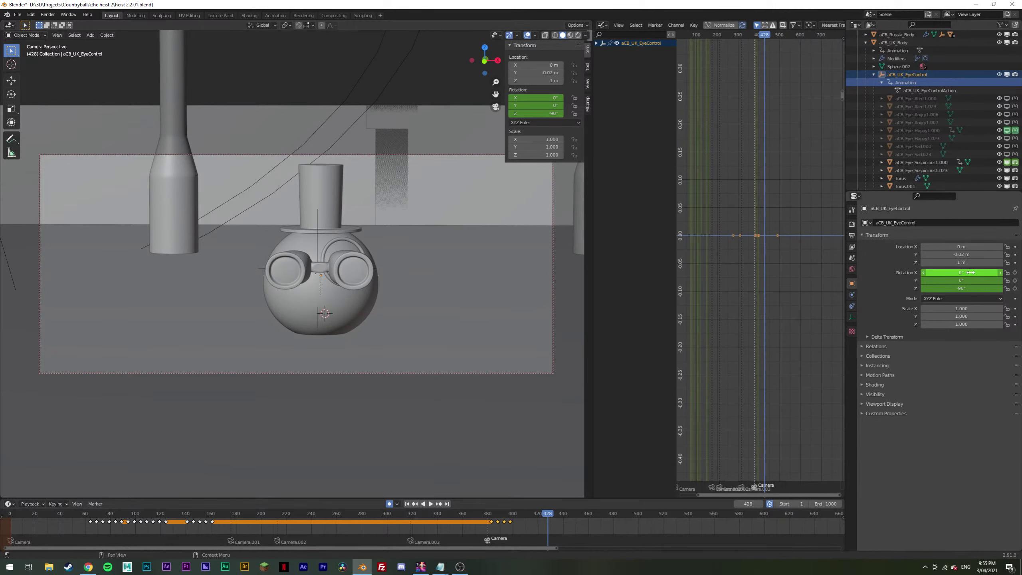
{"action": "key", "text": "i"}
{"action": "key", "text": "i"}
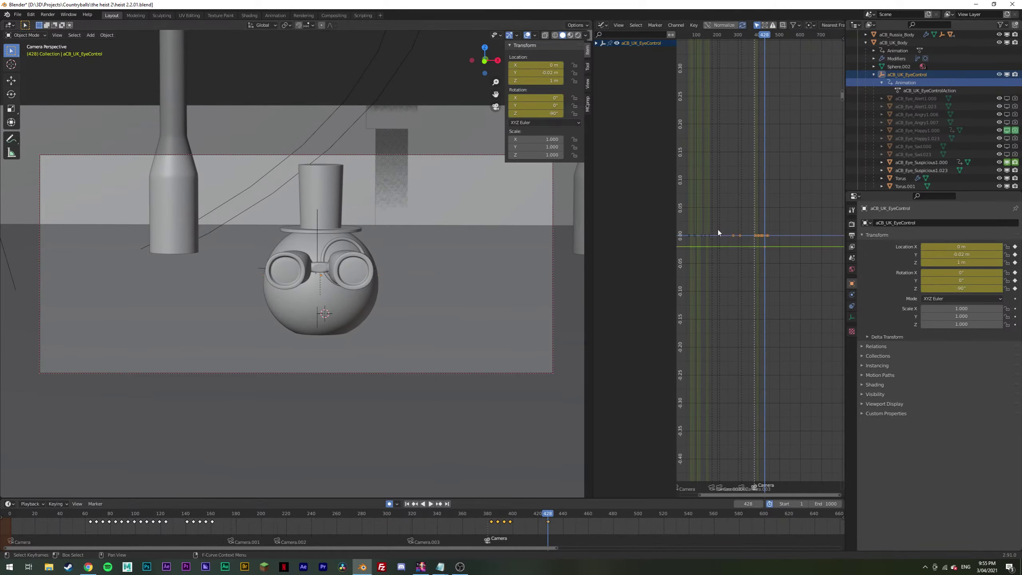
Step: At frame 433, key the eye control's Y rotation at 22° and its Y location at -0.04 m
{"action": "key", "text": "Right"}
{"action": "key", "text": "Right"}
{"action": "key", "text": "Right"}
{"action": "key", "text": "Right"}
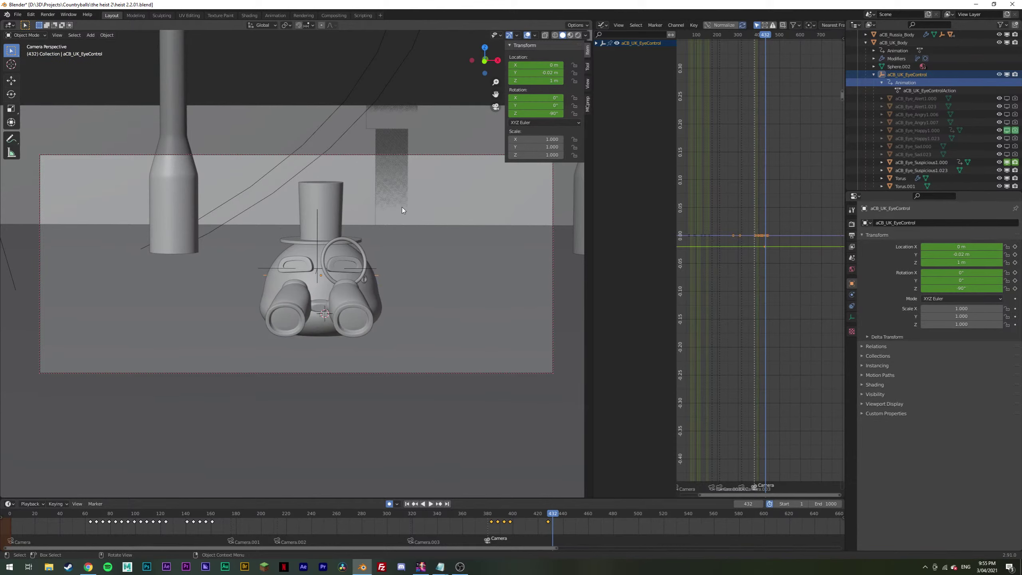
{"action": "key", "text": "Right"}
{"action": "left_click_drag", "start_coordinate": [961, 280], "coordinate": [986, 281]}
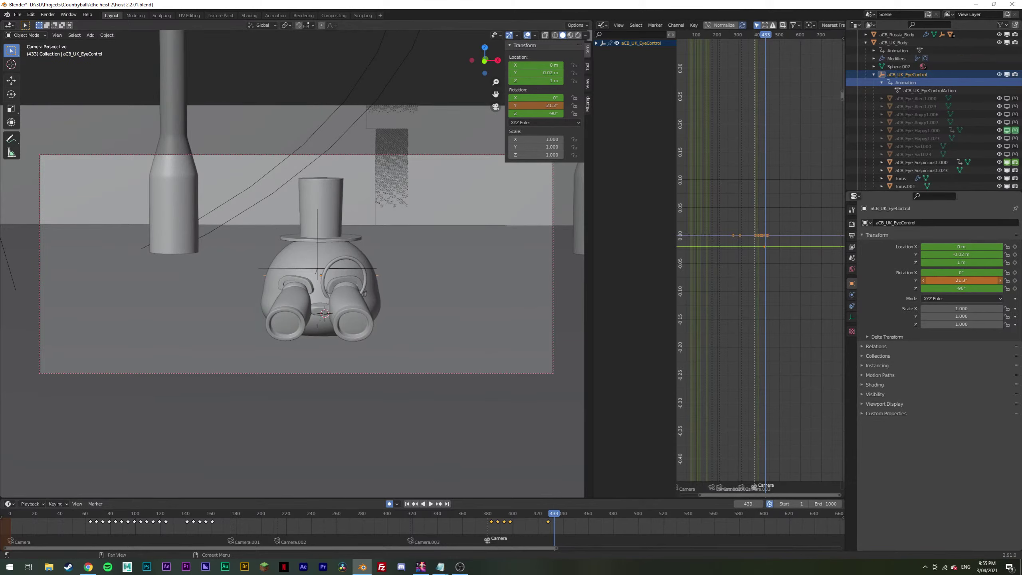
{"action": "key", "text": "i"}
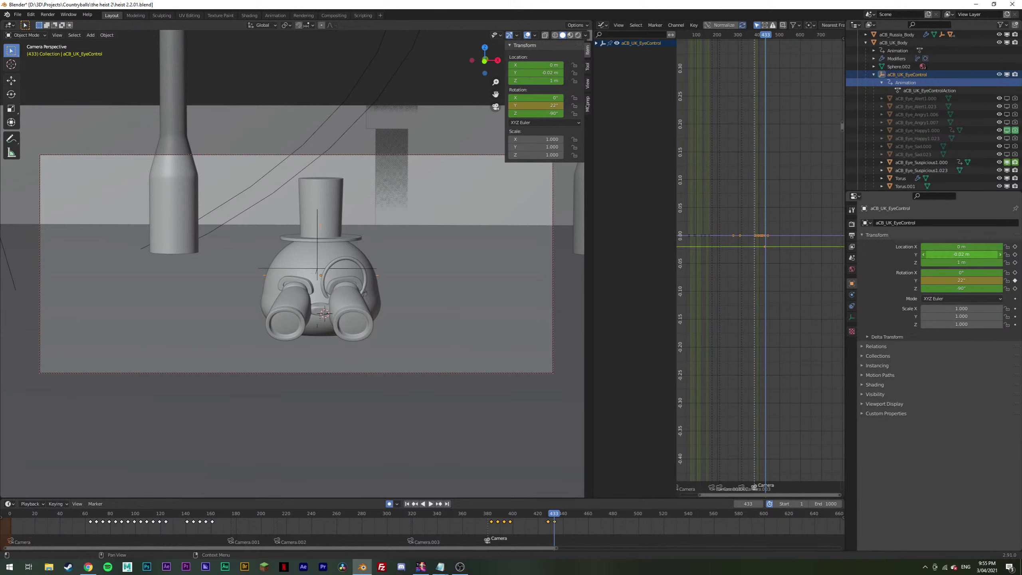
{"action": "key", "text": "i"}
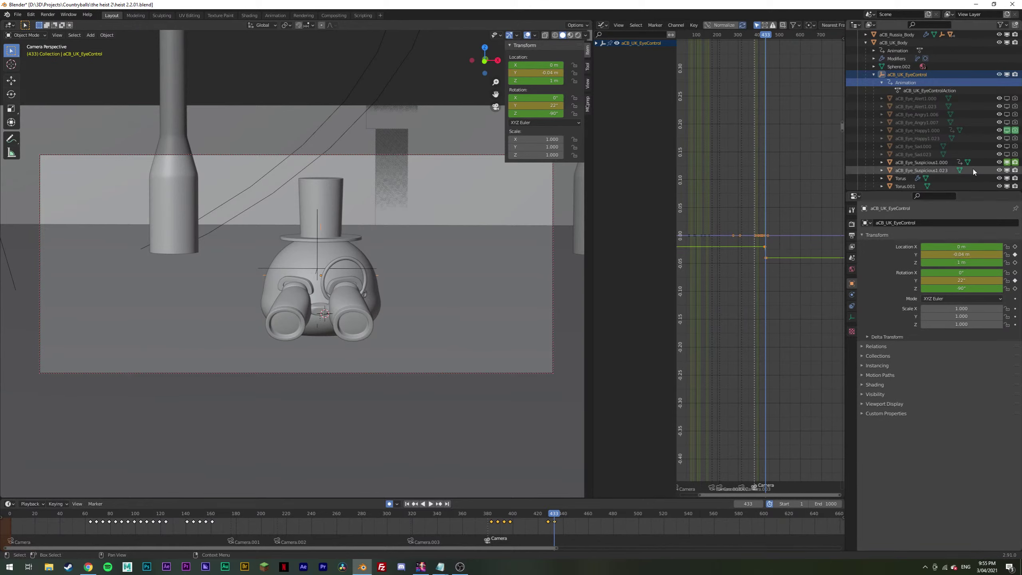
Step: Key the current viewport and render visibility of the UK character's Suspicious1 and Alert1 eyes at frame 433
{"action": "key", "text": "i"}
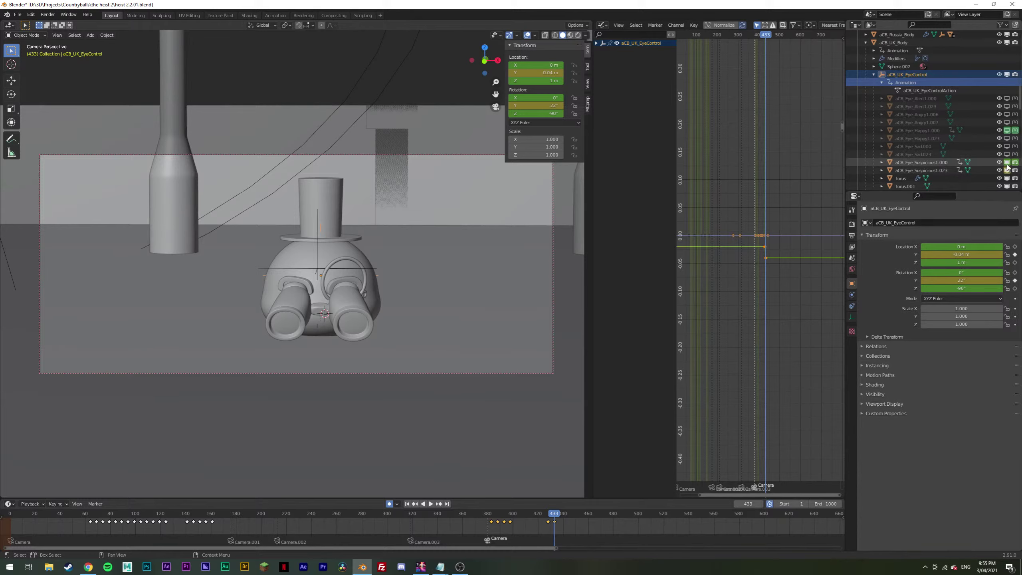
{"action": "key", "text": "i"}
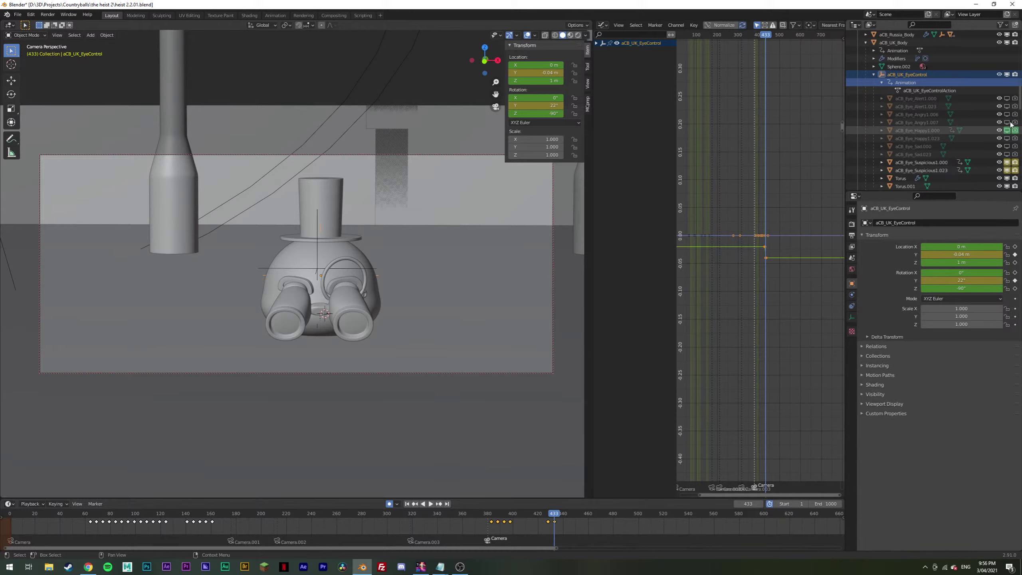
{"action": "key", "text": "i"}
{"action": "key", "text": "i"}
{"action": "key", "text": "i"}
{"action": "key", "text": "i"}
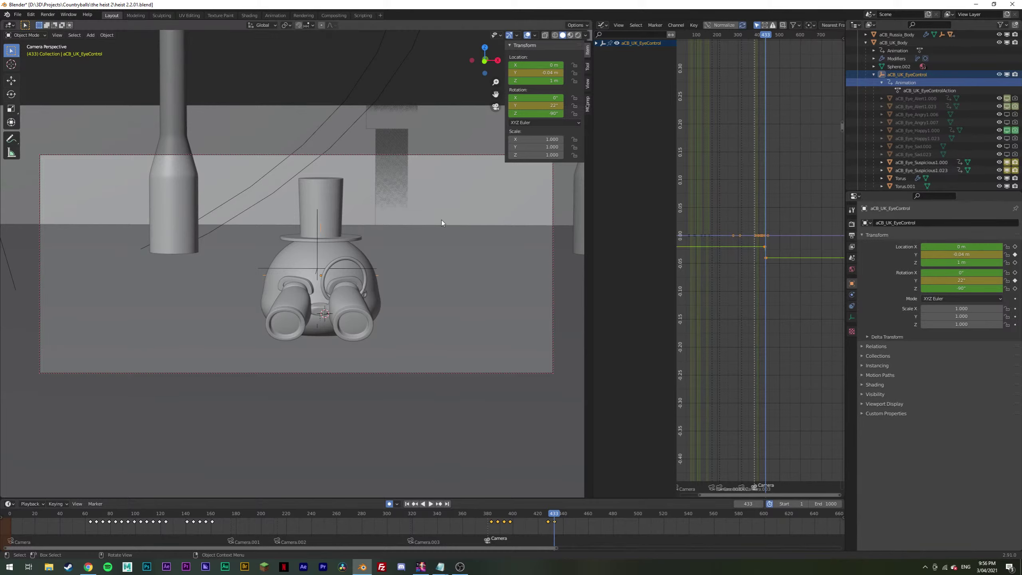
Step: At frame 434, hide the UK character's Suspicious1 eyes, show the Alert1 eyes, and key their visibility
{"action": "key", "text": "Right"}
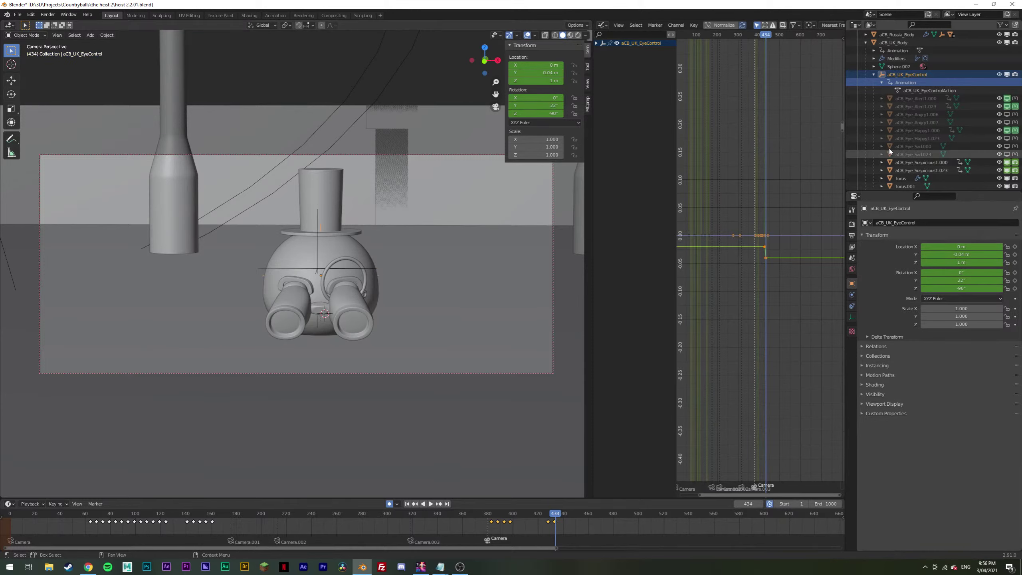
{"action": "key", "text": "Left"}
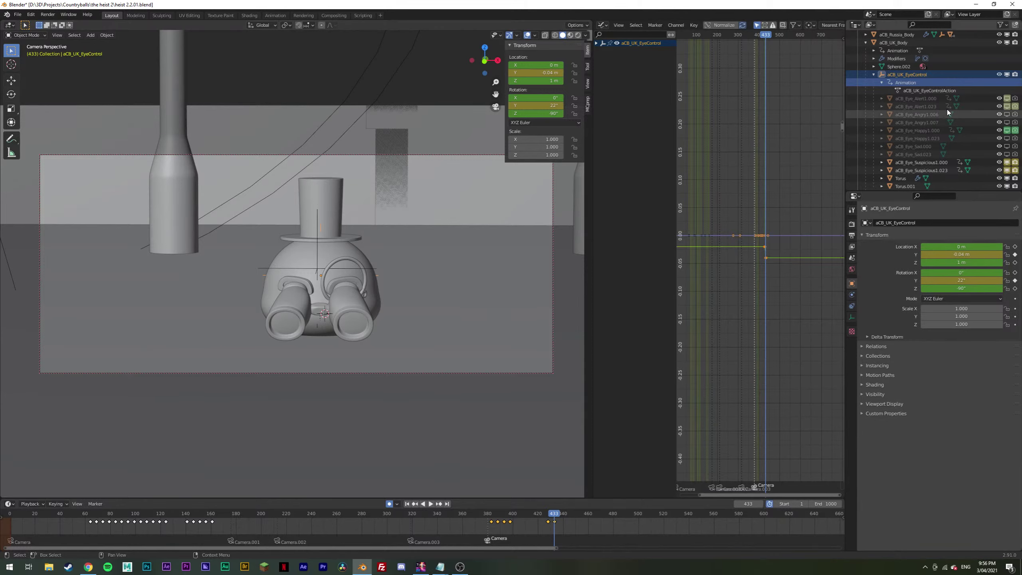
{"action": "key", "text": "Right"}
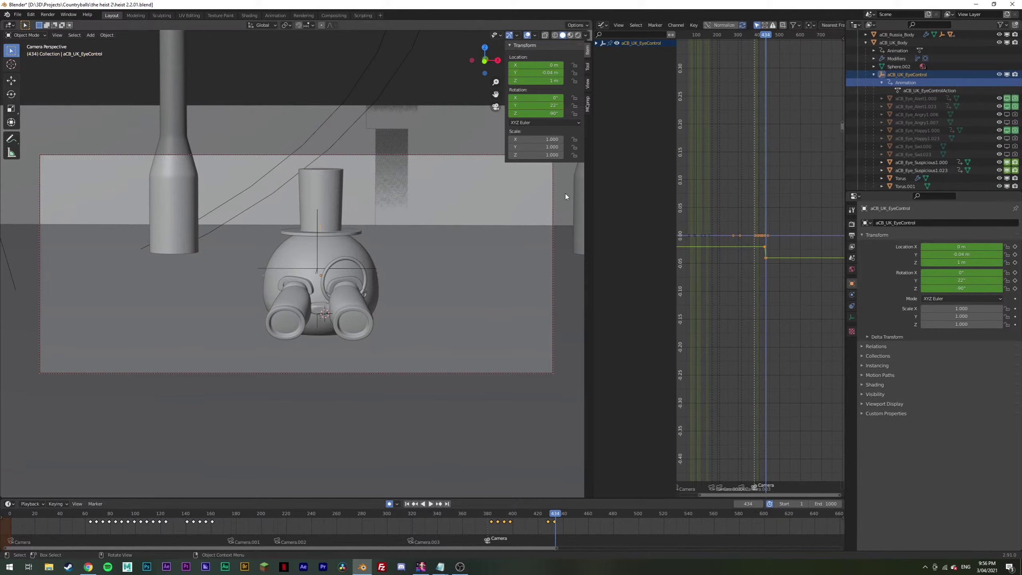
{"action": "left_click", "coordinate": [1009, 107]}
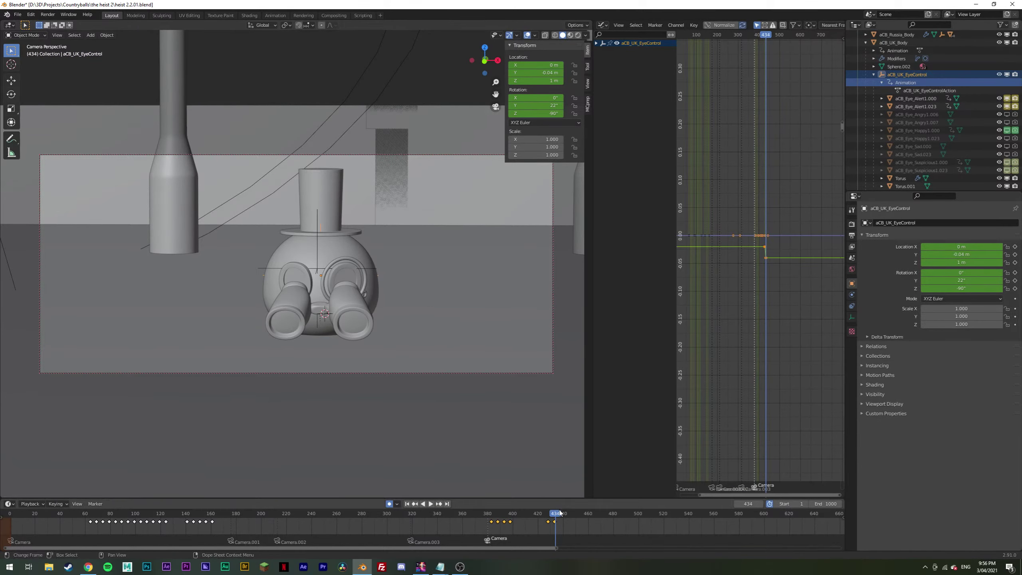
Step: At frame 438, tilt the eye control to a Y rotation of -14.2° and key it
{"action": "key", "text": "Right"}
{"action": "key", "text": "Right"}
{"action": "key", "text": "Right"}
{"action": "key", "text": "Right"}
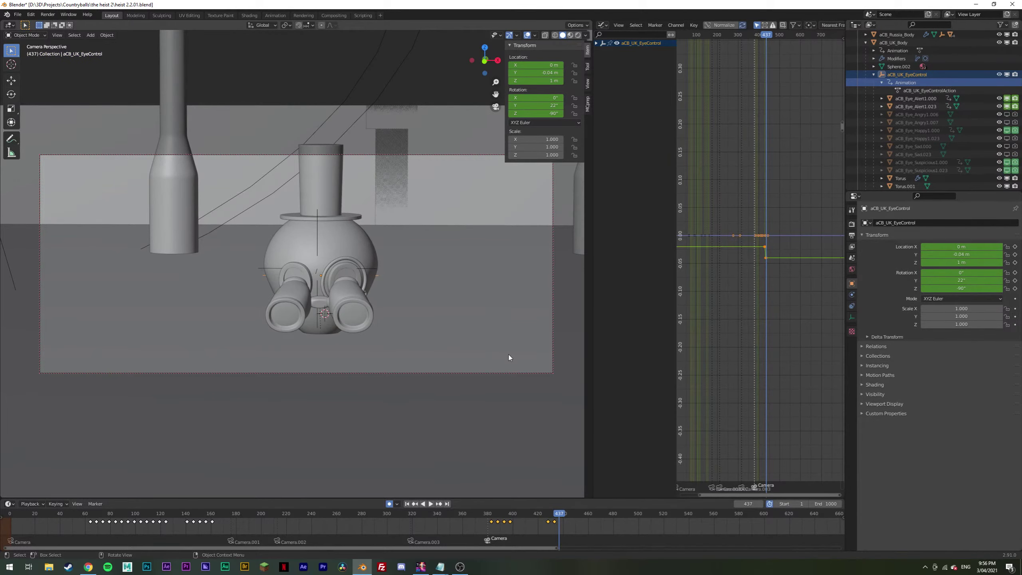
{"action": "left_click_drag", "start_coordinate": [961, 280], "coordinate": [937, 280]}
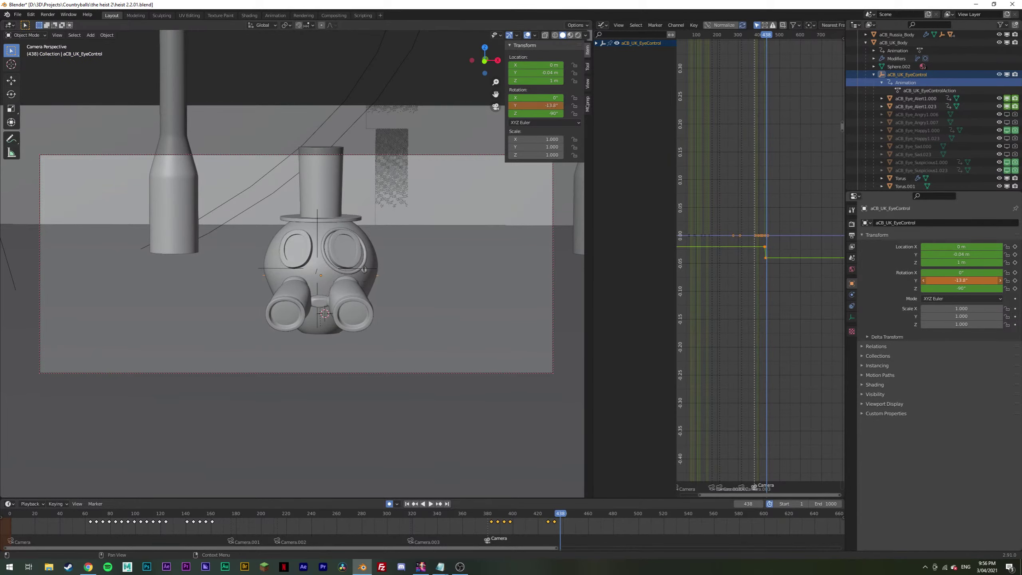
{"action": "key", "text": "i"}
Step: At frame 443, bring the eye control's Y rotation back to just above 0° and key it
{"action": "key", "text": "Right"}
{"action": "key", "text": "Right"}
{"action": "key", "text": "Right"}
{"action": "key", "text": "Right"}
{"action": "key", "text": "Right"}
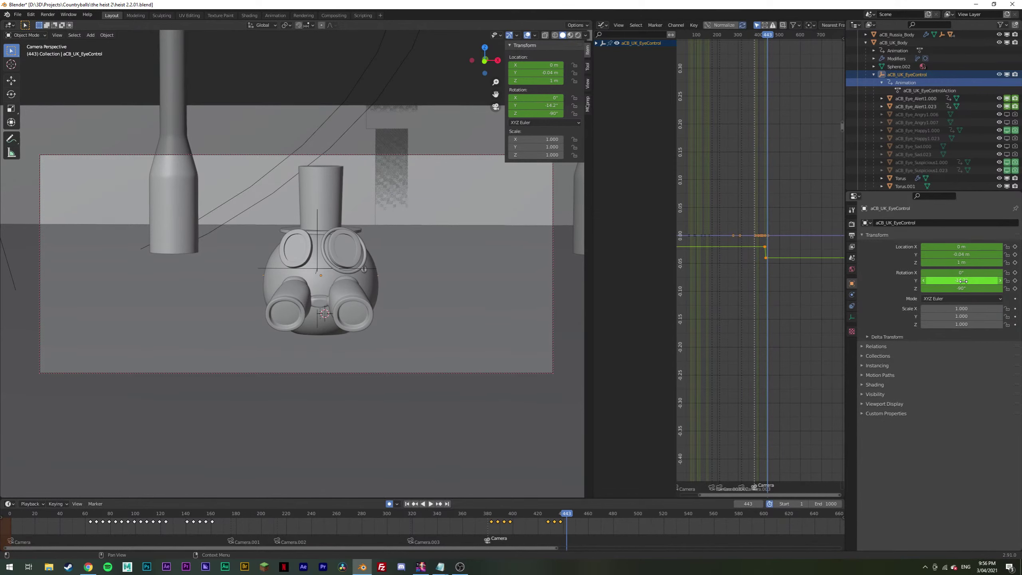
{"action": "left_click_drag", "start_coordinate": [962, 281], "coordinate": [973, 281]}
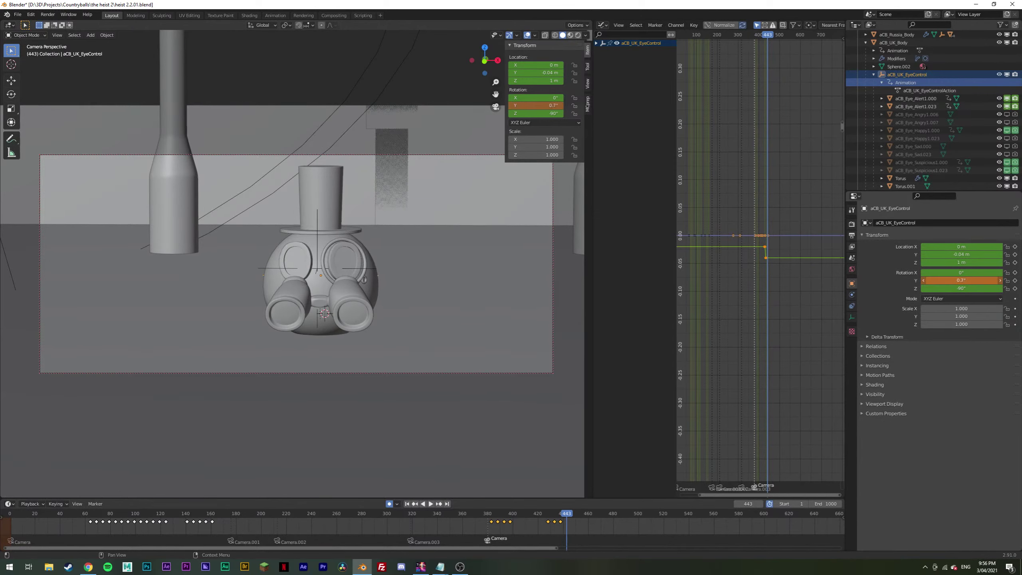
{"action": "key", "text": "i"}
Step: At frame 448, settle the eye control's Y rotation at -1.2° and key it
{"action": "key", "text": "Right"}
{"action": "key", "text": "Right"}
{"action": "key", "text": "Right"}
{"action": "key", "text": "i"}
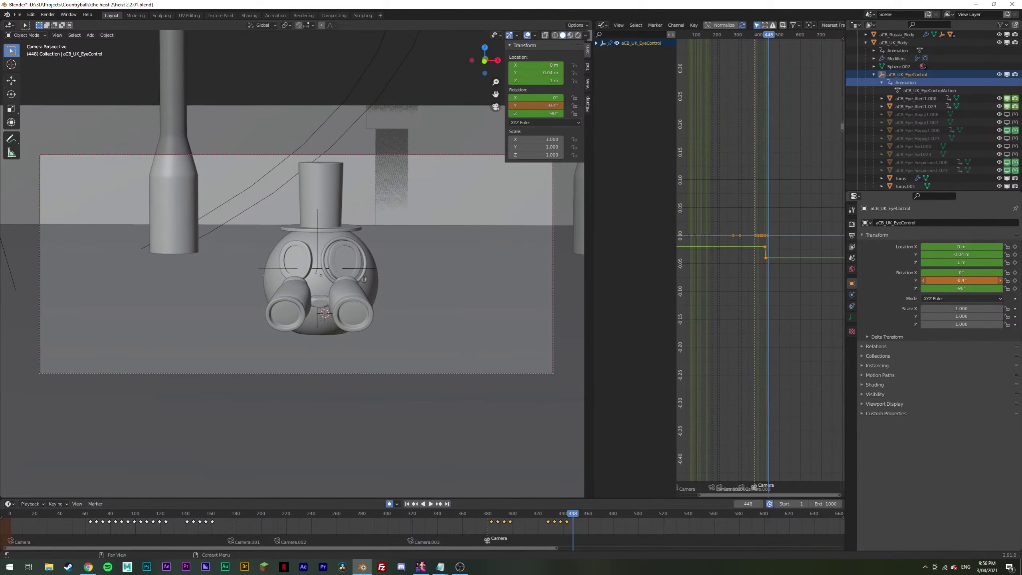
Step: Clear the selection and repeatedly play back the binoculars lowering with the eye change up to around frame 455
{"action": "key", "text": "space"}
{"action": "left_click", "coordinate": [539, 514]}
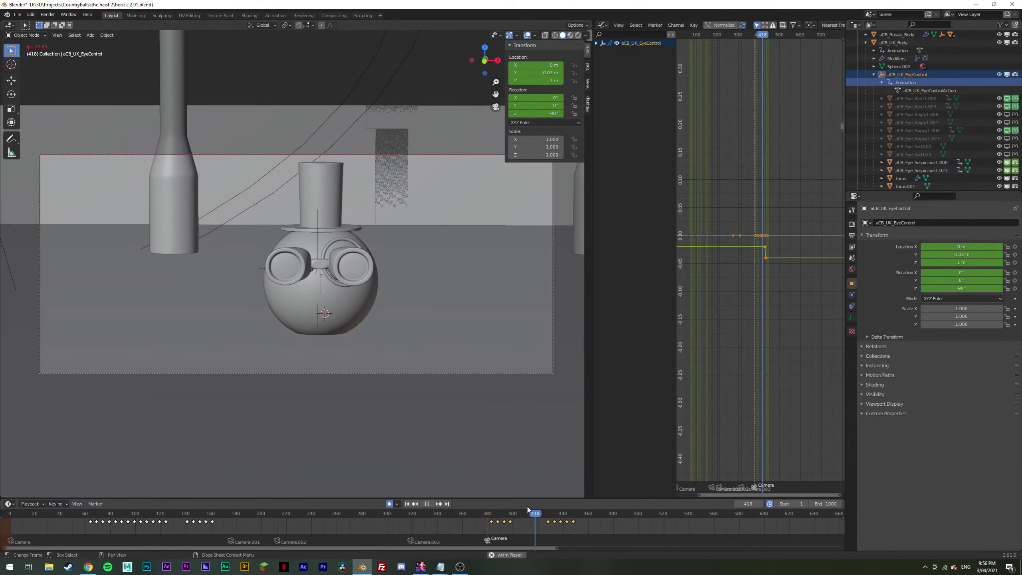
{"action": "key", "text": "space"}
{"action": "left_click", "coordinate": [536, 517]}
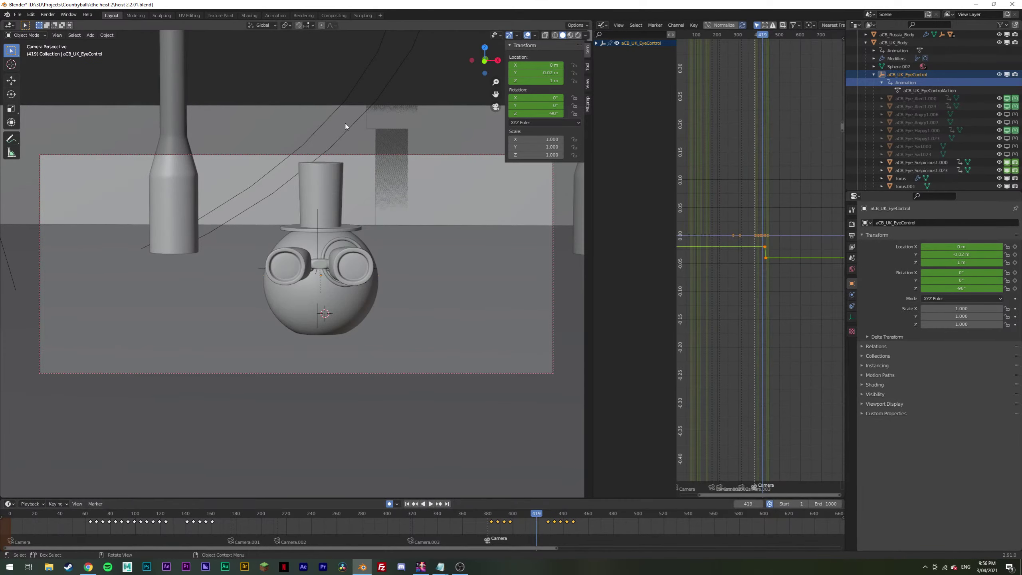
{"action": "key", "text": "alt+a"}
{"action": "key", "text": "space"}
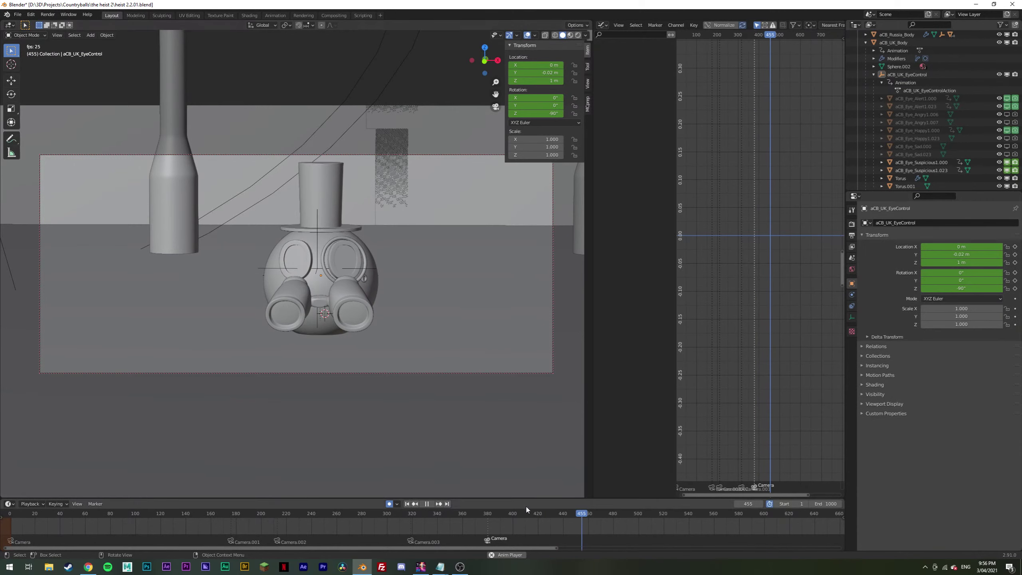
{"action": "left_click", "coordinate": [494, 507]}
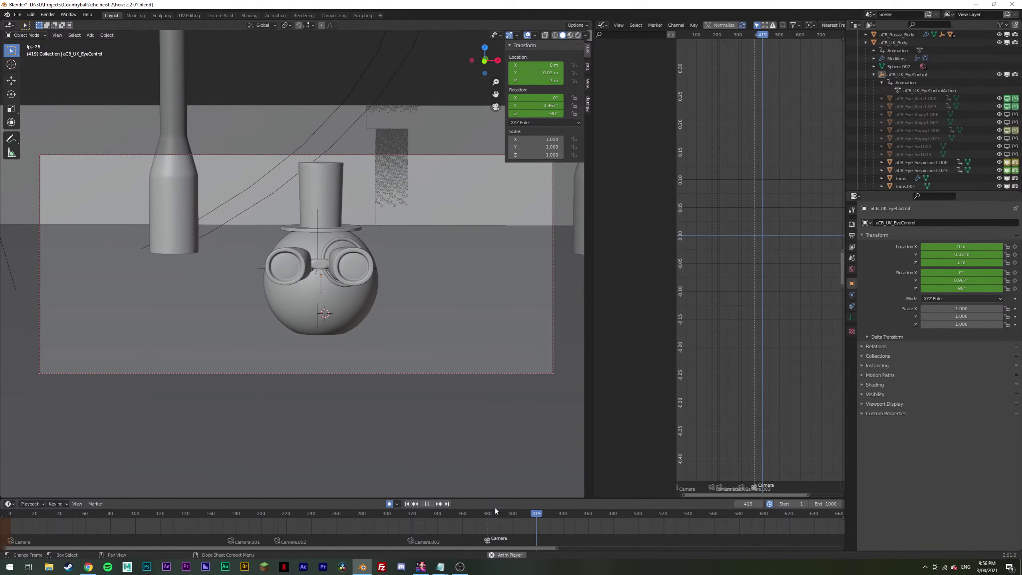
{"action": "key", "text": "space"}
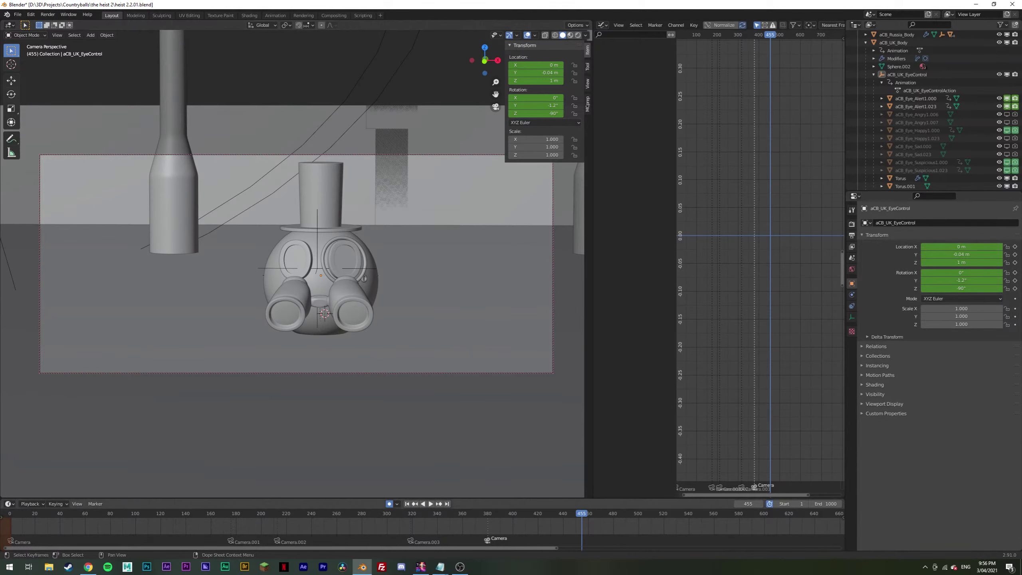
{"action": "left_click", "coordinate": [474, 509]}
{"action": "key", "text": "space"}
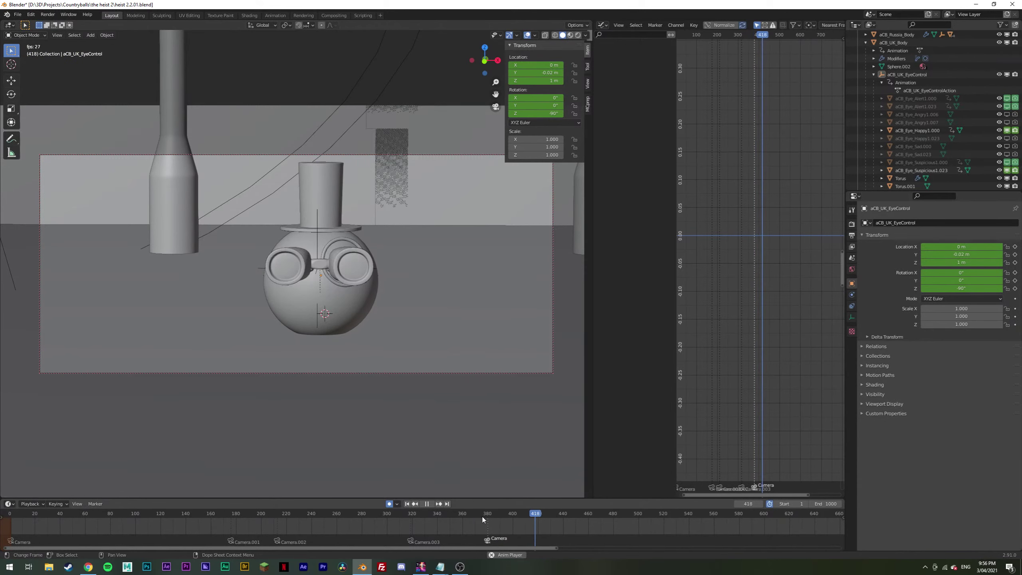
{"action": "key", "text": "space"}
Step: Go to frame 390, select the shot's camera, and key its rotation
{"action": "left_click_drag", "start_coordinate": [491, 513], "coordinate": [500, 515]}
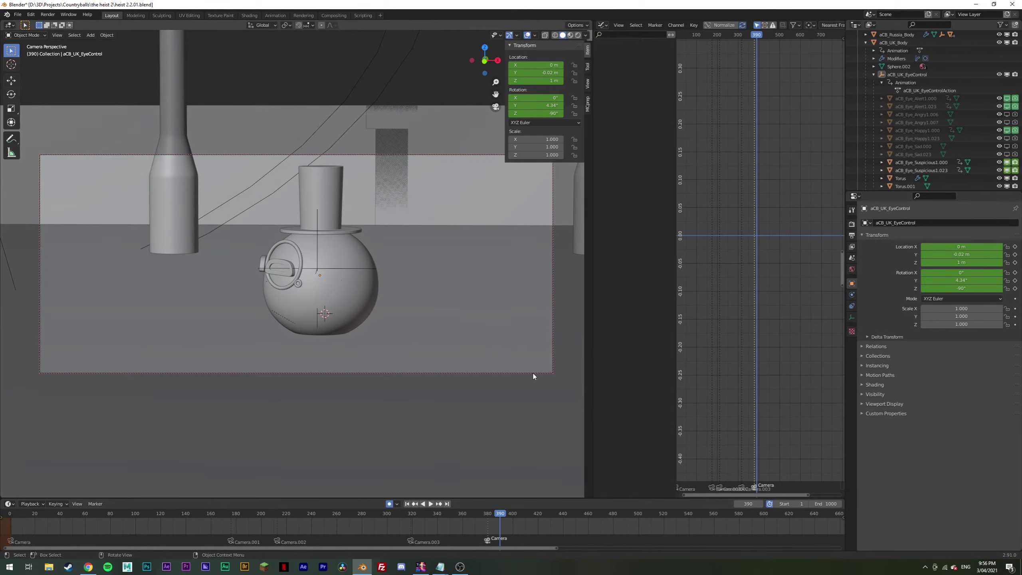
{"action": "left_click", "coordinate": [534, 374]}
{"action": "key", "text": "i"}
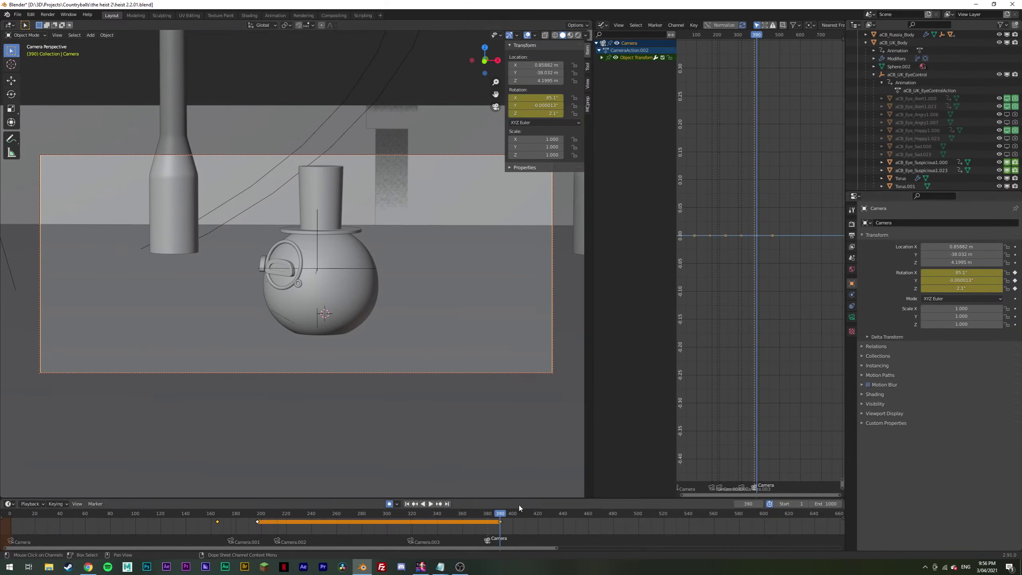
Step: At frame 414, set the camera's Z rotation to 1.8° so it is auto-keyed
{"action": "key", "text": "space"}
{"action": "left_click_drag", "start_coordinate": [516, 518], "coordinate": [530, 517]}
{"action": "key", "text": "space"}
{"action": "double_click", "coordinate": [961, 288]}
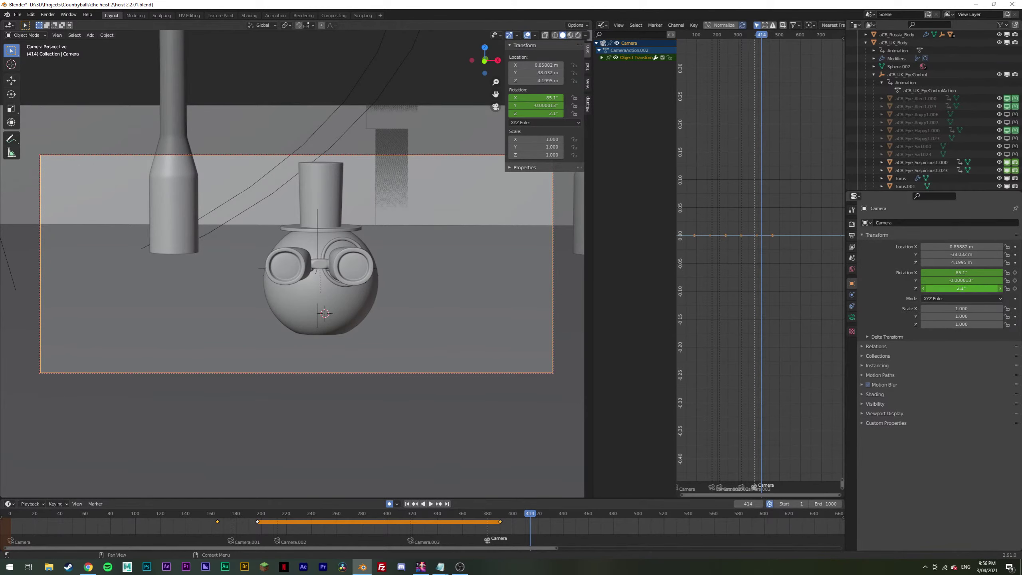
{"action": "type", "text": "0"}
{"action": "key", "text": "Return"}
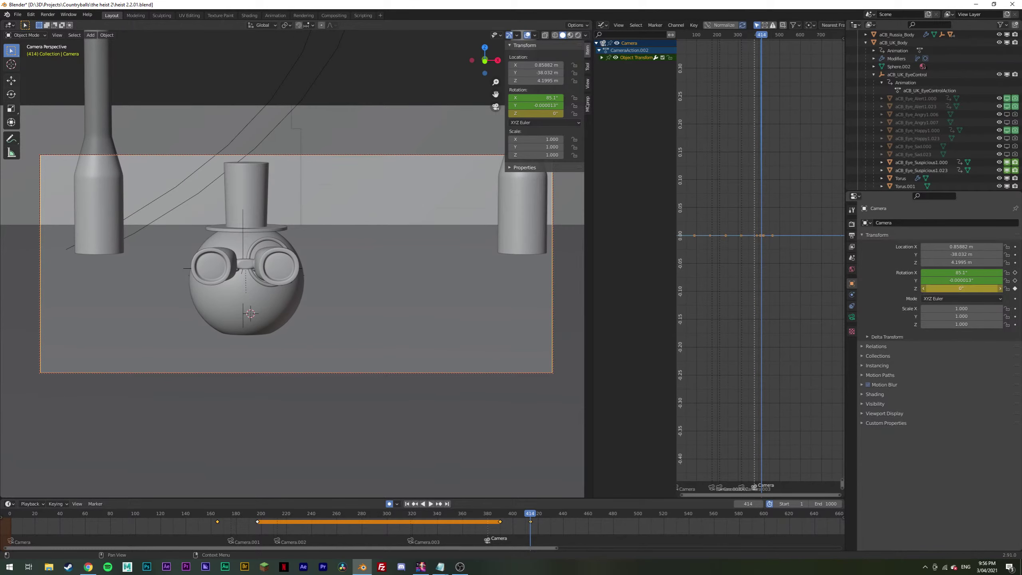
{"action": "left_click_drag", "start_coordinate": [961, 288], "coordinate": [983, 288]}
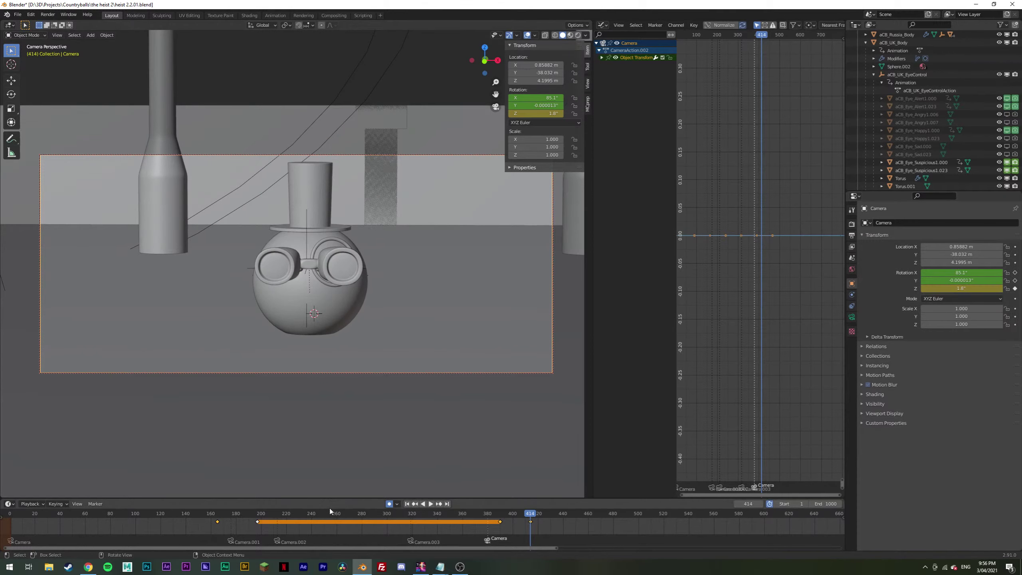
Step: Repeatedly play back the shot from around frame 384 to review the camera pan with the camera deselected
{"action": "left_click", "coordinate": [213, 515]}
{"action": "key", "text": "space"}
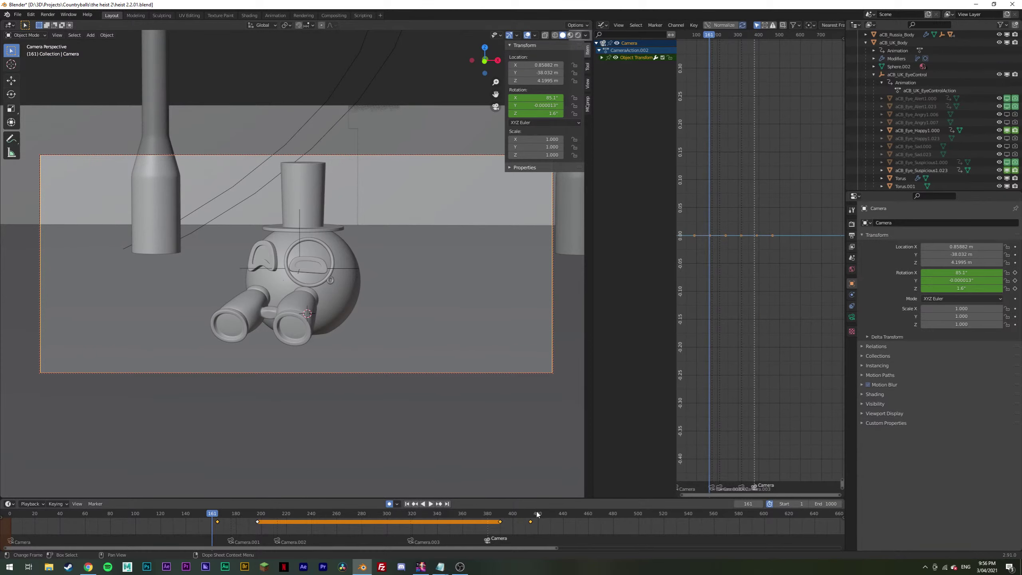
{"action": "left_click", "coordinate": [537, 515]}
{"action": "left_click_drag", "start_coordinate": [527, 515], "coordinate": [483, 515]}
{"action": "key", "text": "space"}
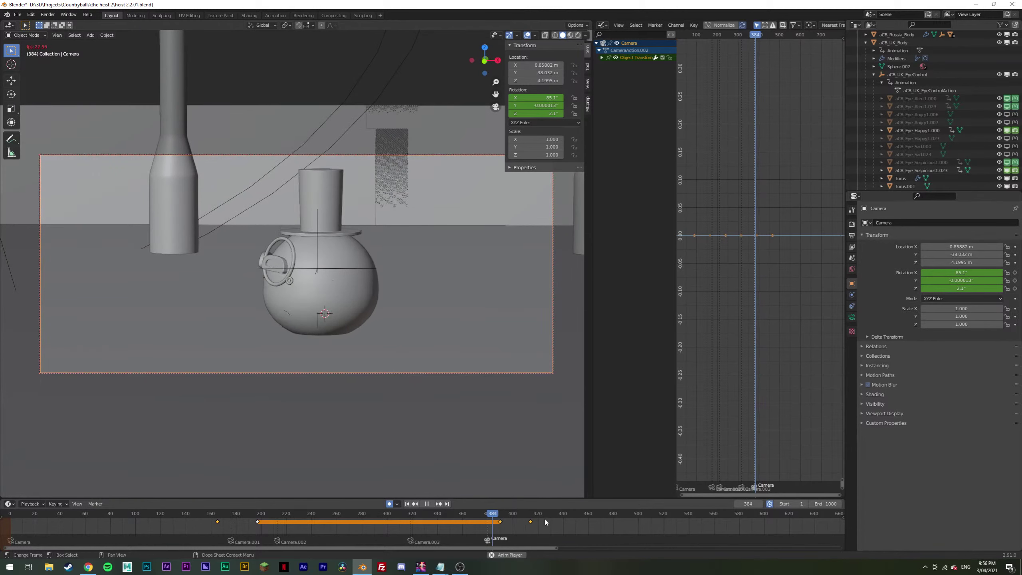
{"action": "left_click", "coordinate": [550, 520]}
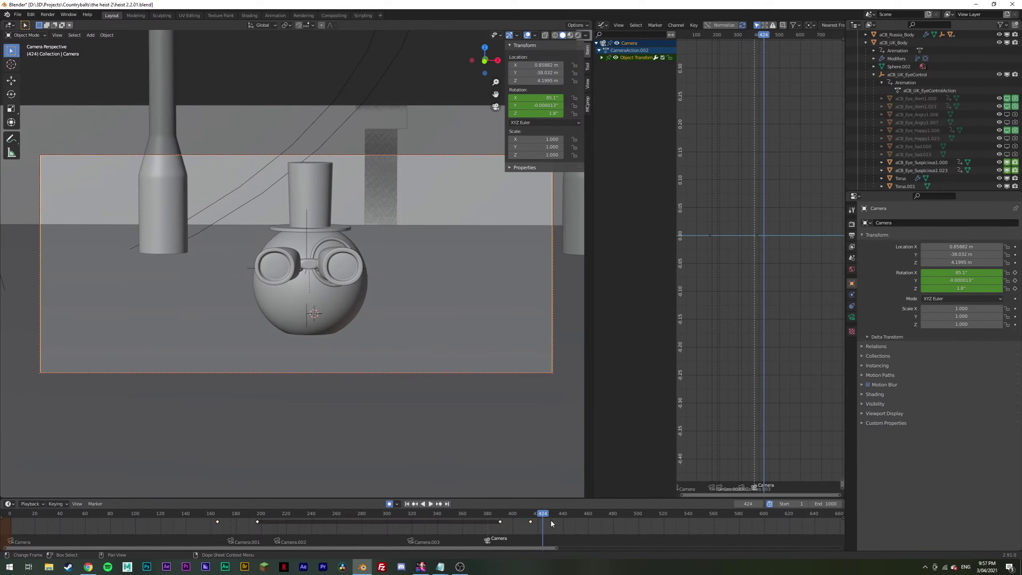
{"action": "left_click", "coordinate": [491, 514]}
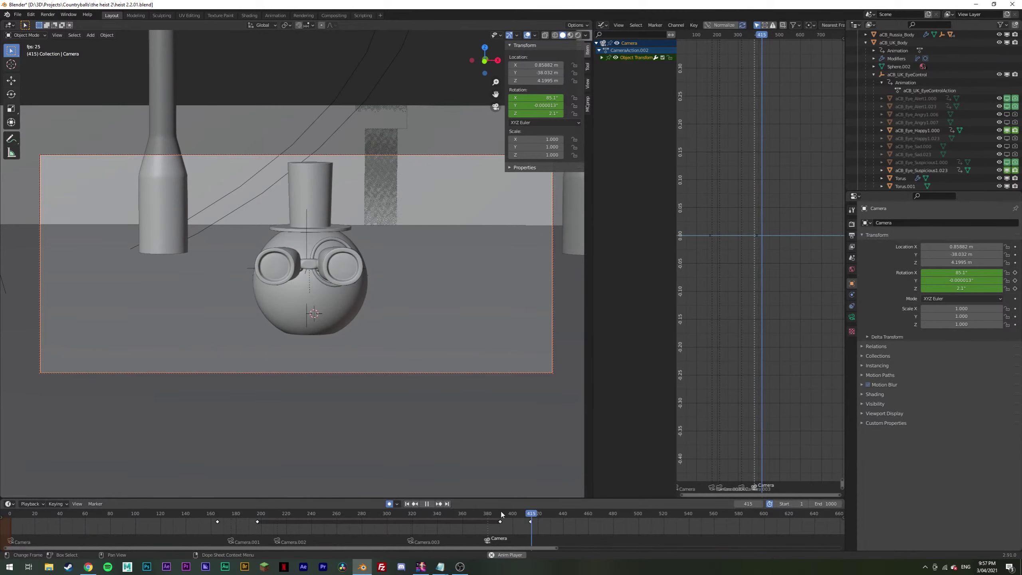
{"action": "key", "text": "space"}
{"action": "left_click", "coordinate": [274, 86]}
{"action": "left_click", "coordinate": [487, 514]}
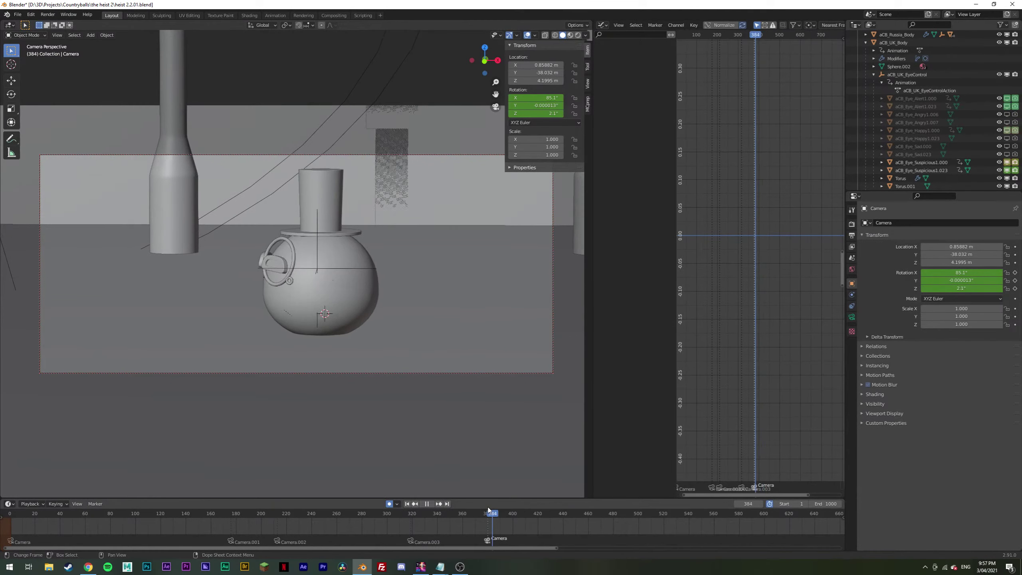
{"action": "key", "text": "space"}
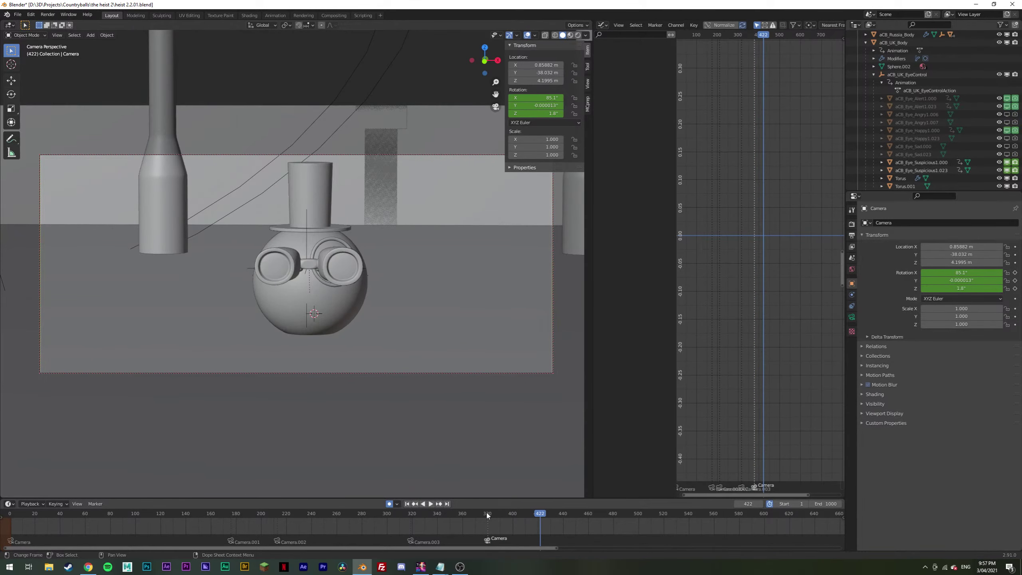
{"action": "left_click", "coordinate": [375, 513]}
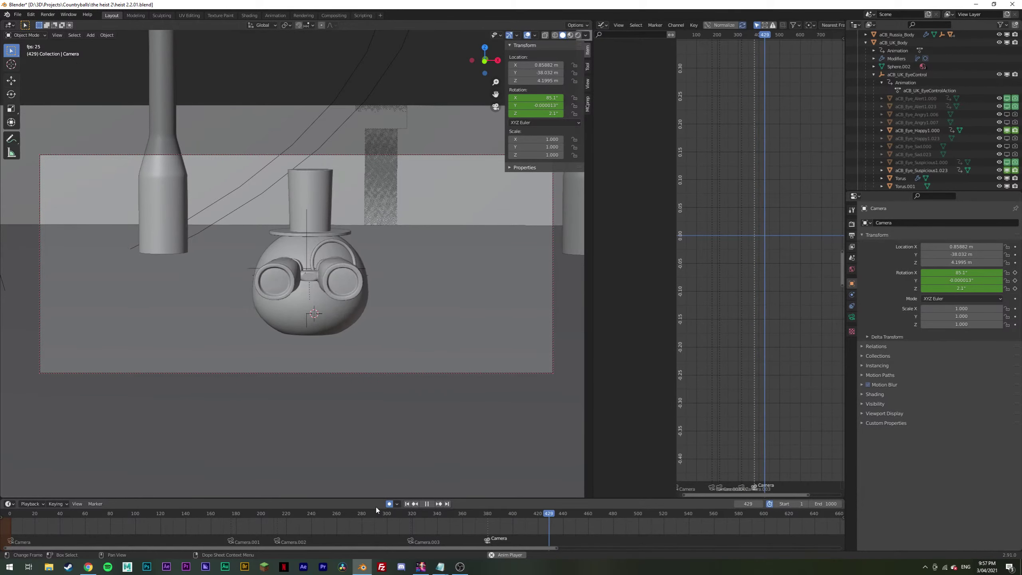
{"action": "key", "text": "space"}
{"action": "key", "text": "space"}
Step: Go to frame 432 and key the camera's focal length at 143 mm
{"action": "mouse_move", "coordinate": [551, 513]}
{"action": "left_mouse_down"}
{"action": "mouse_move", "coordinate": [529, 514]}
{"action": "mouse_move", "coordinate": [553, 514]}
{"action": "left_mouse_up"}
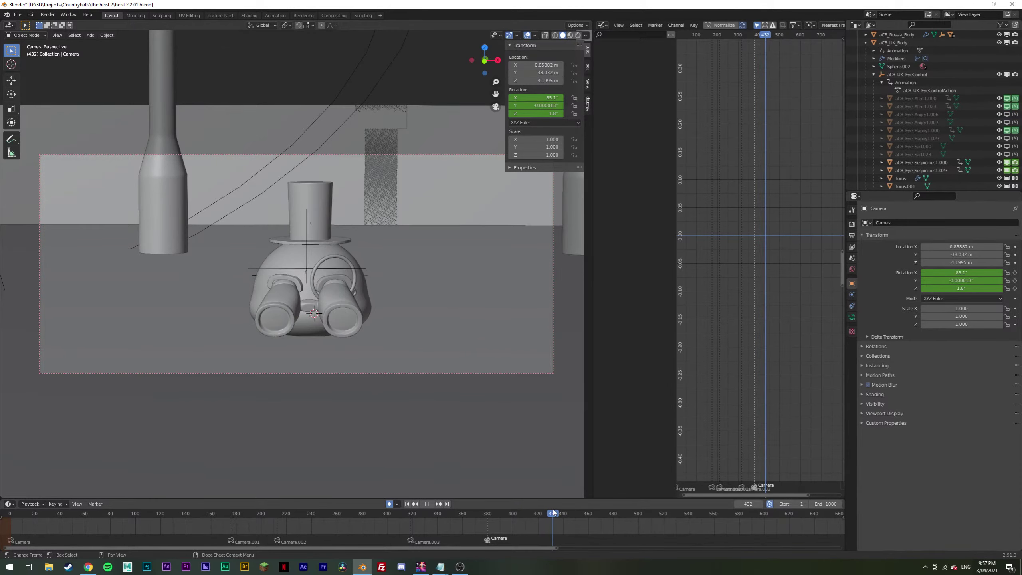
{"action": "left_click", "coordinate": [852, 317]}
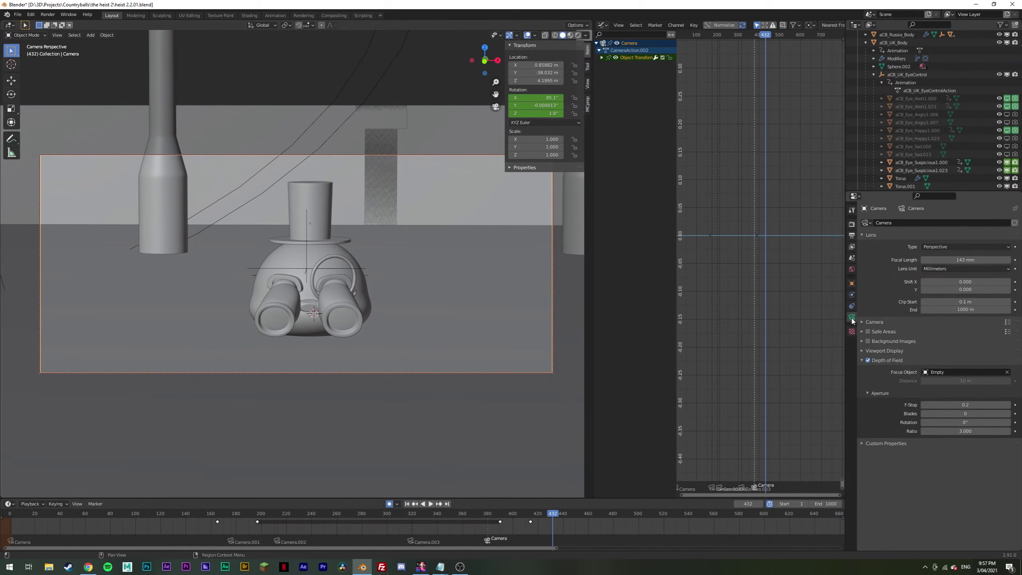
{"action": "key", "text": "i"}
Step: At frame 439, greatly increase the camera's focal length to zoom in on the UK character's face, and key it
{"action": "key", "text": "Right"}
{"action": "key", "text": "Right"}
{"action": "key", "text": "Right"}
{"action": "key", "text": "Right"}
{"action": "key", "text": "Right"}
{"action": "key", "text": "Right"}
{"action": "key", "text": "Right"}
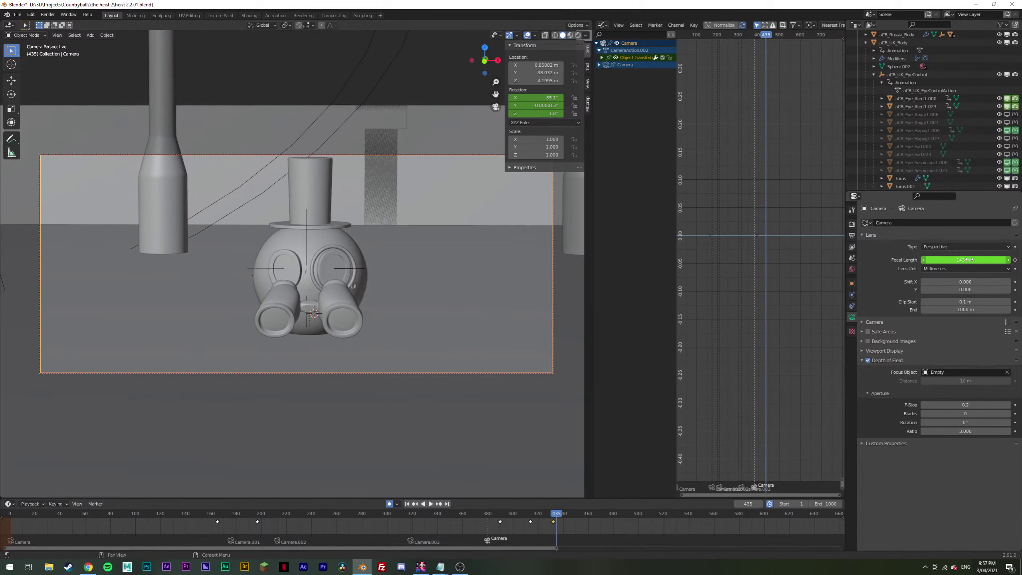
{"action": "mouse_move", "coordinate": [967, 259]}
{"action": "left_mouse_down"}
{"action": "mouse_move", "coordinate": [1002, 260]}
{"action": "mouse_move", "coordinate": [981, 259]}
{"action": "left_mouse_up"}
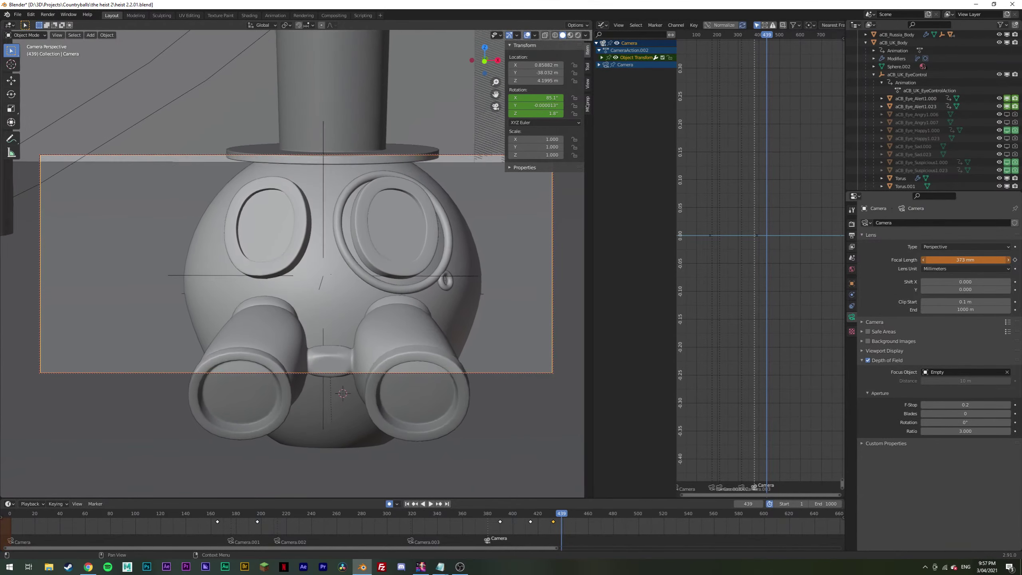
{"action": "key", "text": "i"}
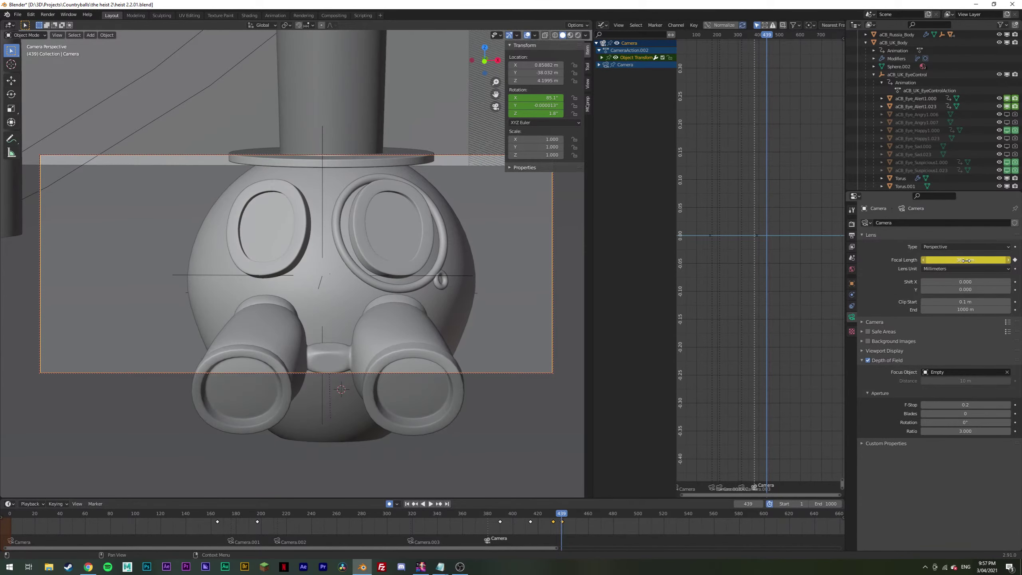
Step: At frame 444, ease the camera's focal length back to 323 mm and key it
{"action": "key", "text": "Right"}
{"action": "key", "text": "Right"}
{"action": "key", "text": "Right"}
{"action": "key", "text": "Right"}
{"action": "key", "text": "Right"}
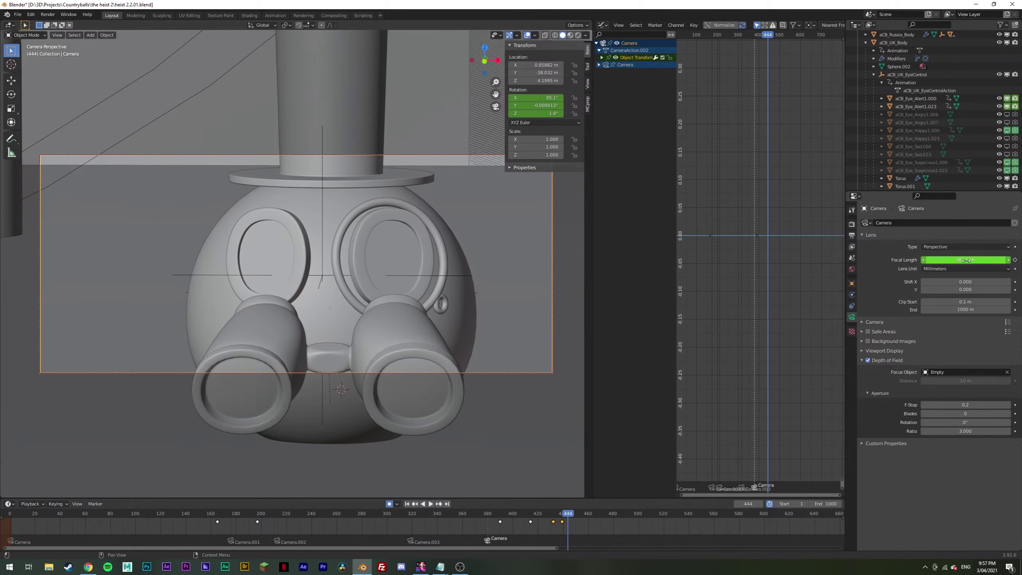
{"action": "left_click_drag", "start_coordinate": [965, 261], "coordinate": [970, 260]}
{"action": "key", "text": "i"}
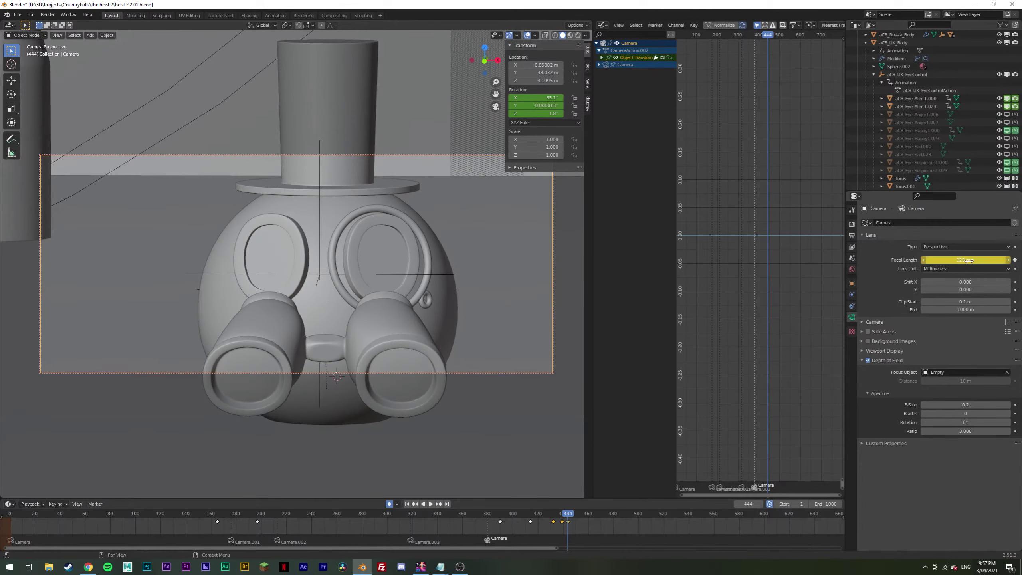
Step: Play back and scrub the camera zoom between about frames 420 and 452 to check its timing
{"action": "left_click", "coordinate": [549, 515]}
{"action": "key", "text": "space"}
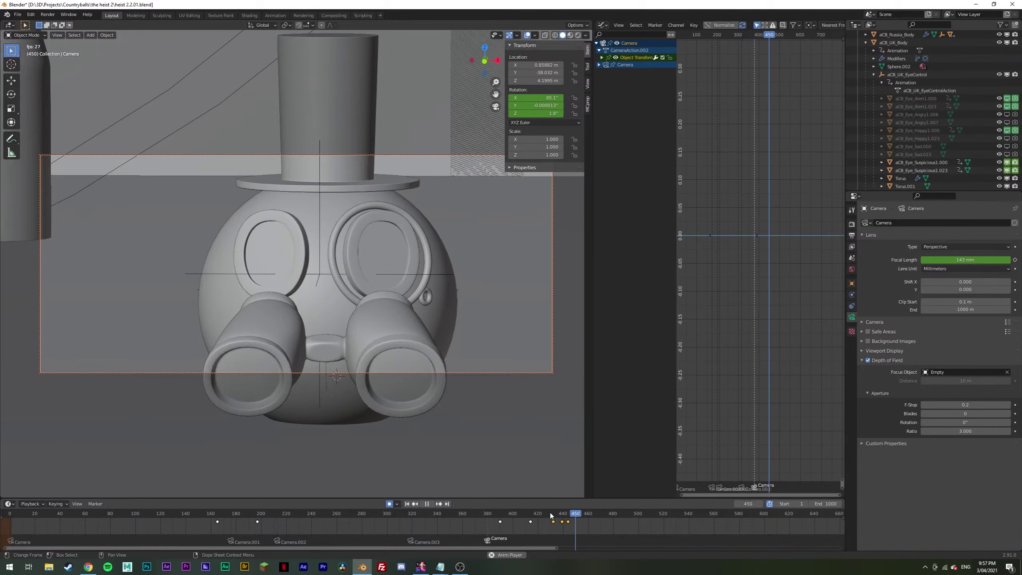
{"action": "key", "text": "space"}
{"action": "left_click", "coordinate": [551, 515]}
{"action": "key", "text": "space"}
{"action": "key", "text": "space"}
{"action": "left_click", "coordinate": [553, 516]}
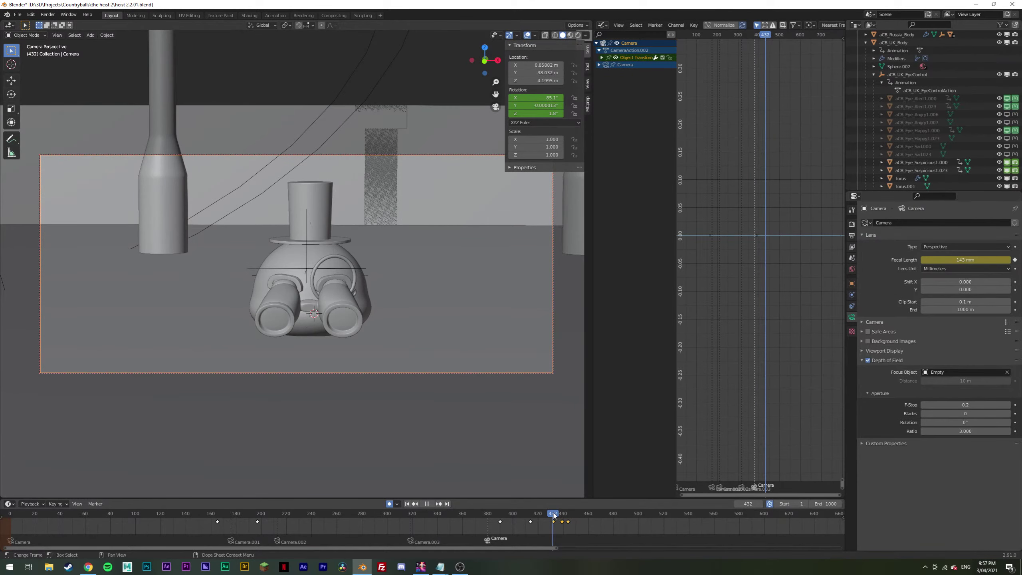
{"action": "mouse_move", "coordinate": [554, 515]}
{"action": "left_mouse_down"}
{"action": "mouse_move", "coordinate": [482, 516]}
{"action": "mouse_move", "coordinate": [540, 516]}
{"action": "left_mouse_up"}
{"action": "key", "text": "space"}
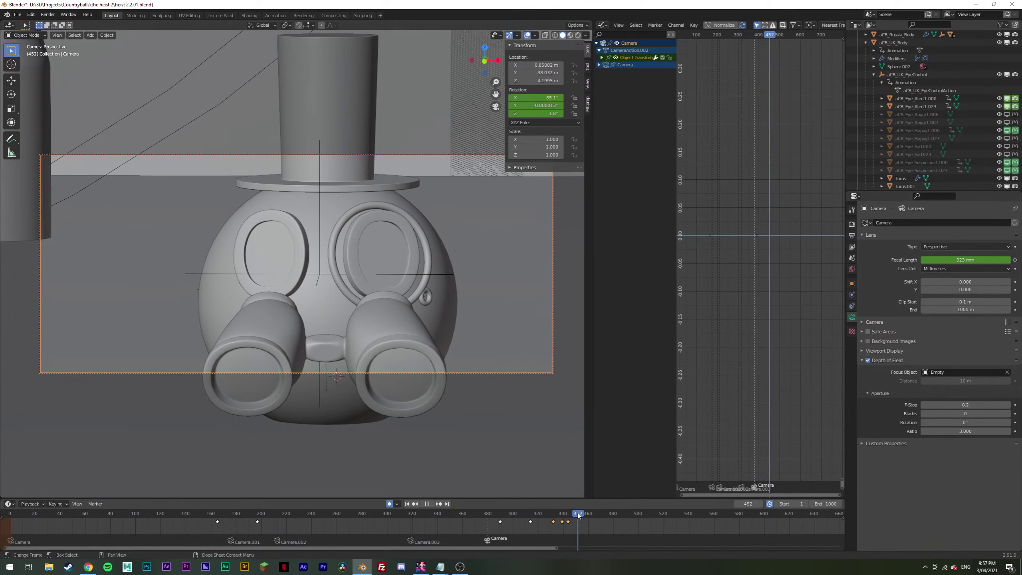
Step: At frame 452, key the camera's rotation with Z at 1.5° and check the framing in rendered shading
{"action": "left_click", "coordinate": [852, 283]}
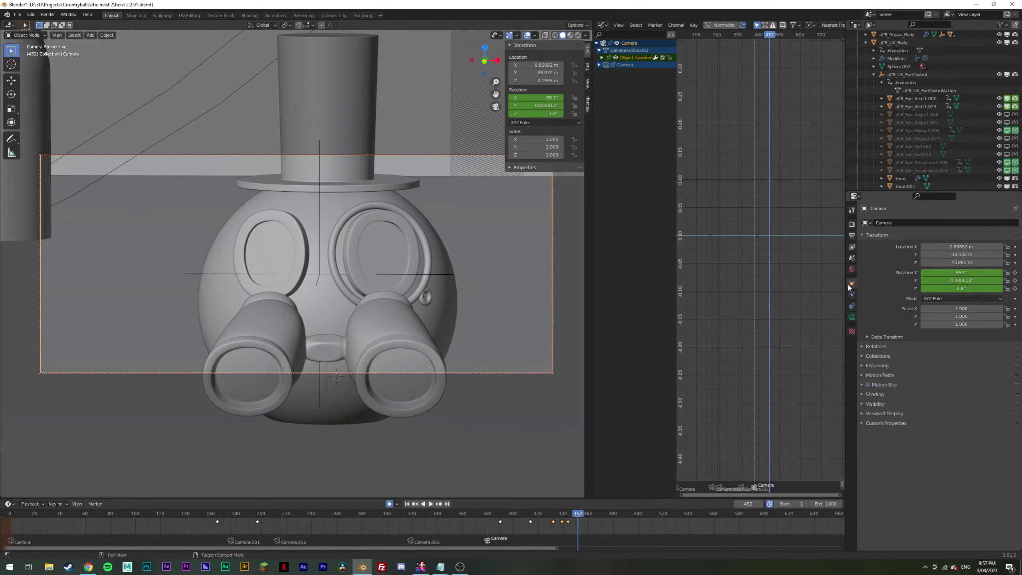
{"action": "mouse_move", "coordinate": [962, 288]}
{"action": "left_mouse_down"}
{"action": "mouse_move", "coordinate": [942, 288]}
{"action": "mouse_move", "coordinate": [964, 272]}
{"action": "left_mouse_up"}
{"action": "key", "text": "i"}
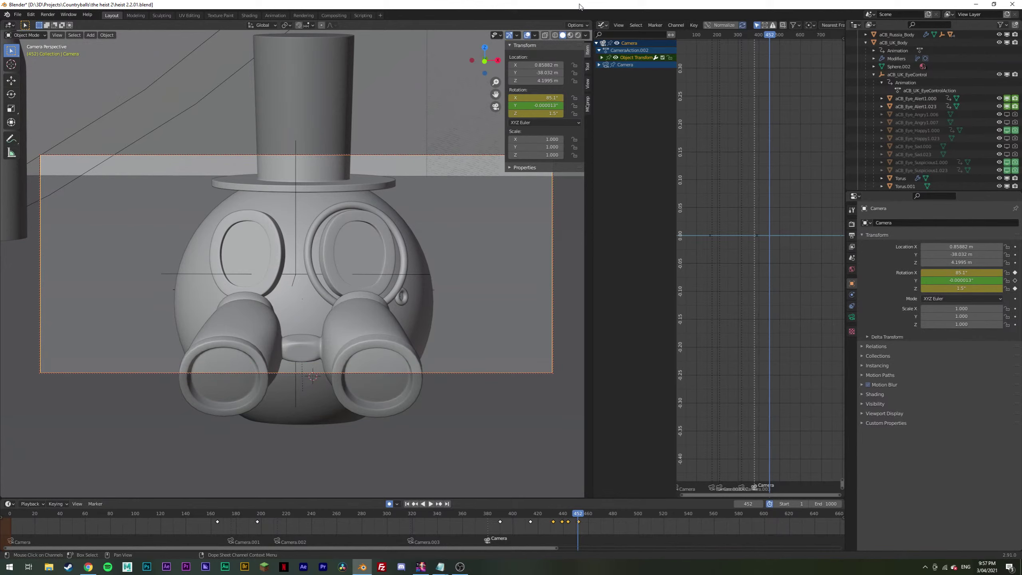
{"action": "left_click", "coordinate": [578, 35]}
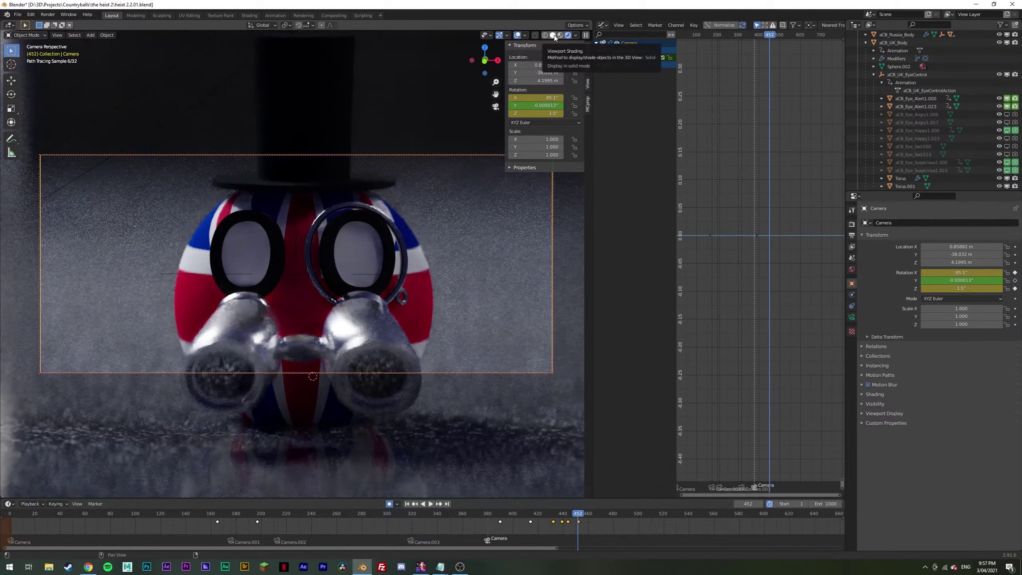
{"action": "left_click", "coordinate": [554, 36]}
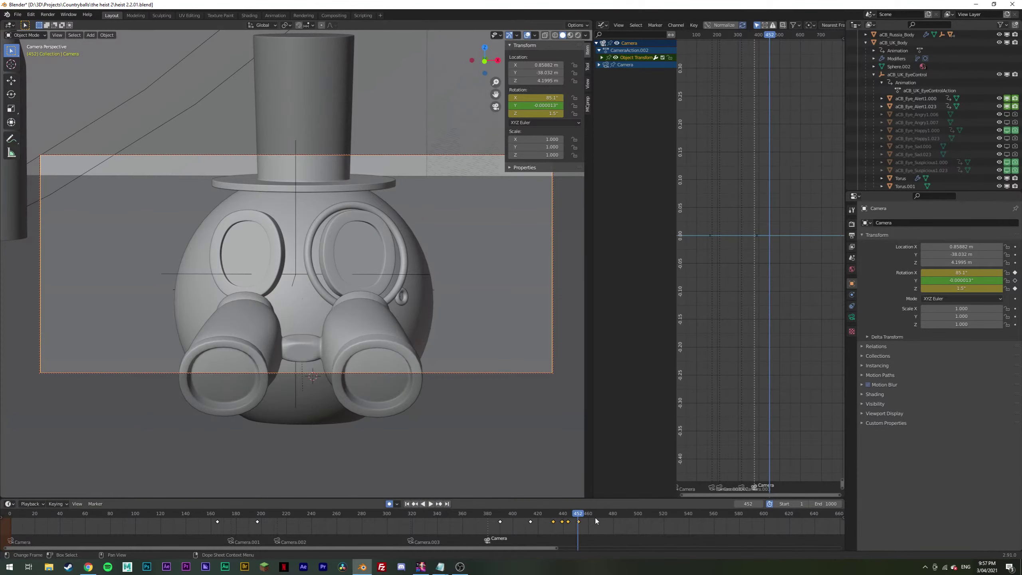
Step: Move the camera's rotation keyframe from frame 452 to frame 414
{"action": "left_click_drag", "start_coordinate": [577, 517], "coordinate": [524, 512]}
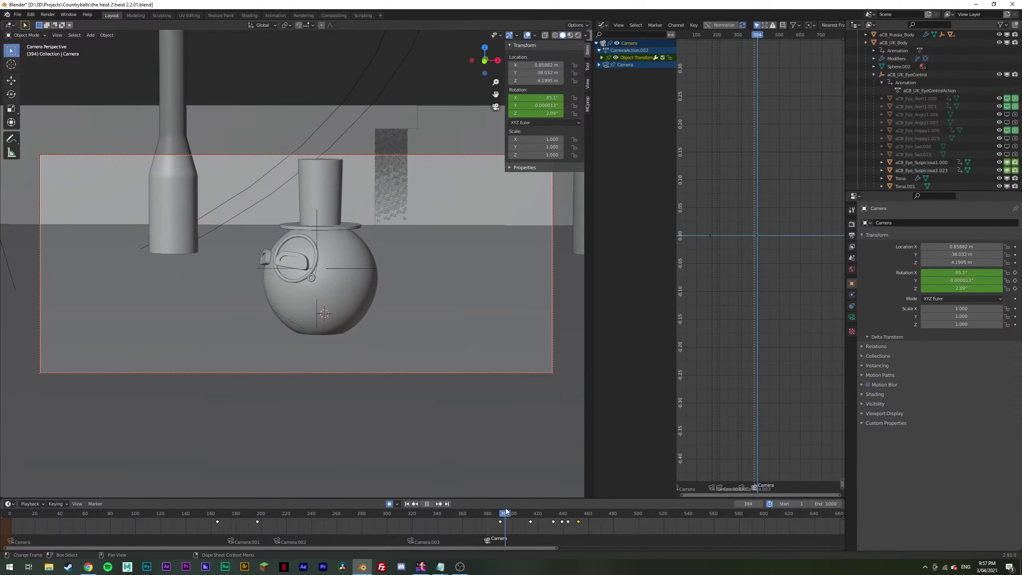
{"action": "key", "text": "space"}
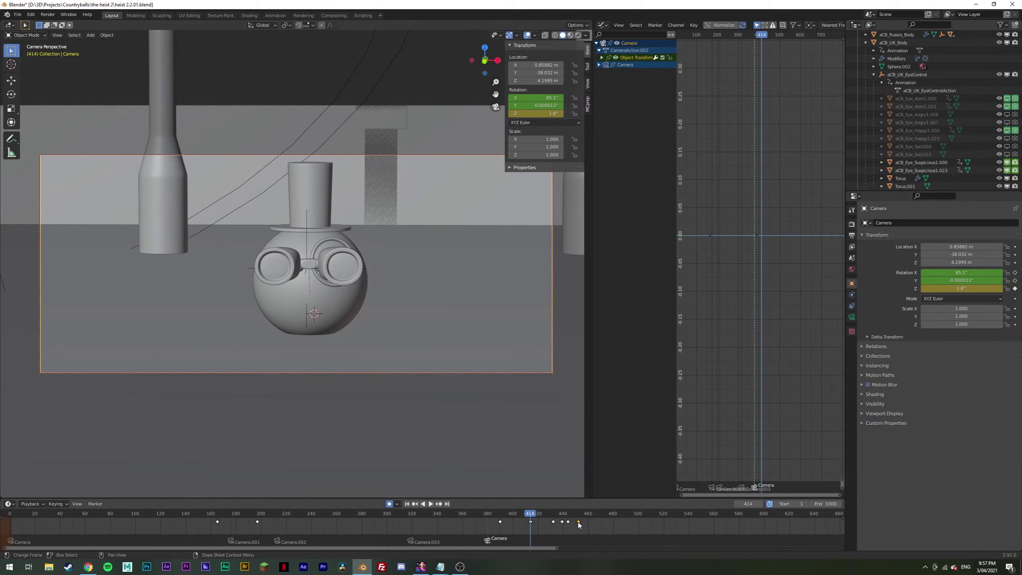
{"action": "left_click_drag", "start_coordinate": [579, 523], "coordinate": [531, 529]}
Step: Play back the shot to check the retimed camera rotation together with the zoom
{"action": "key", "text": "space"}
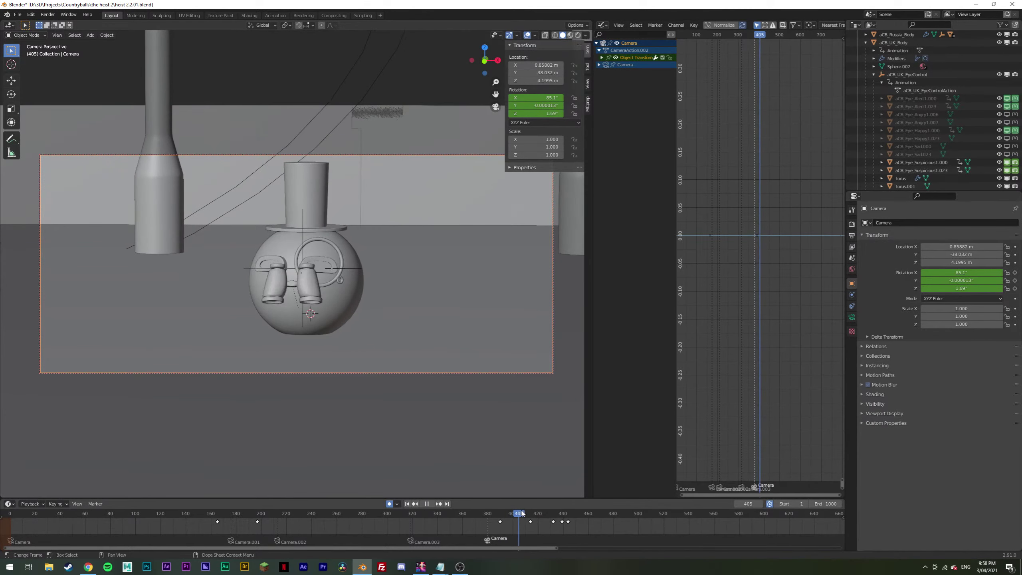
{"action": "key", "text": "space"}
{"action": "key", "text": "space"}
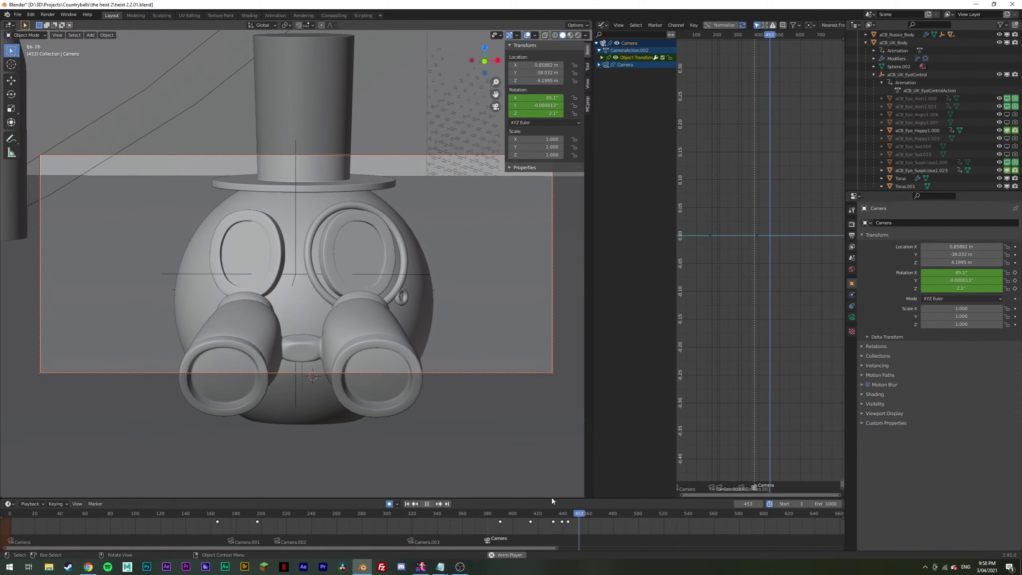
{"action": "left_click", "coordinate": [467, 513]}
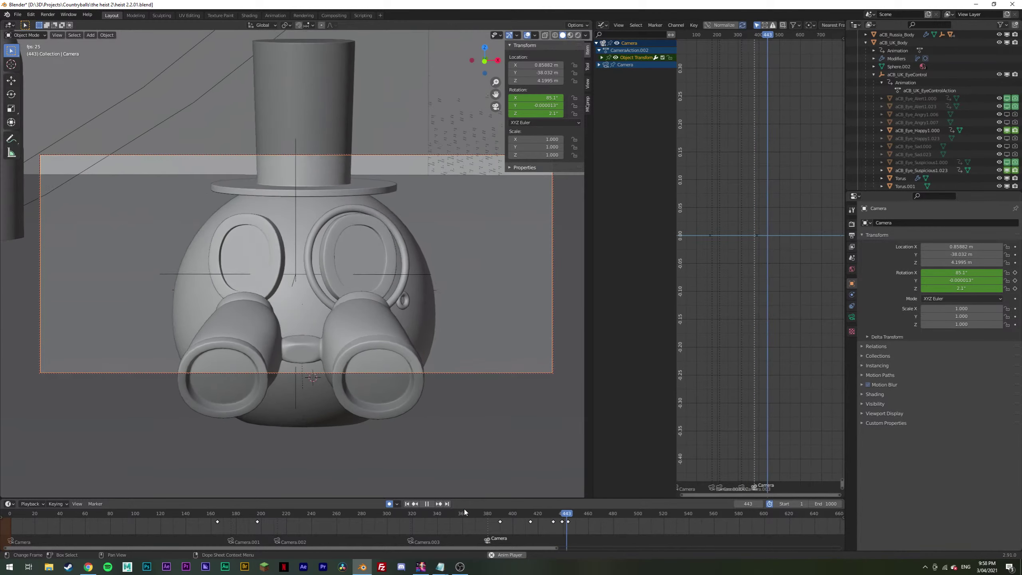
{"action": "key", "text": "space"}
Step: Scrub back to frame 420, deselect the camera and save the file
{"action": "left_click_drag", "start_coordinate": [558, 514], "coordinate": [538, 514]}
{"action": "left_click", "coordinate": [262, 86]}
{"action": "key", "text": "ctrl+s"}
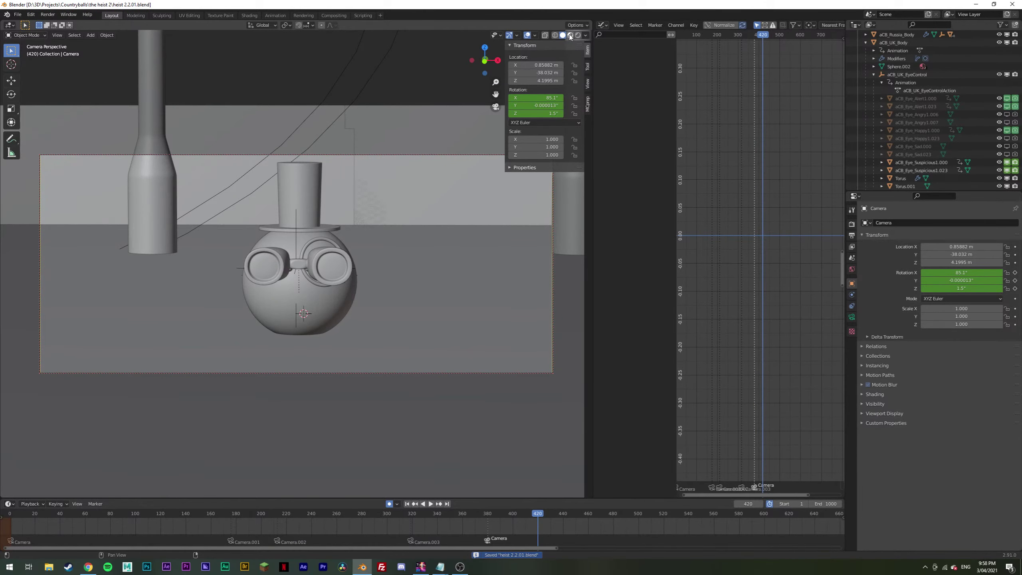
Step: Preview the zoom in rendered shading at around frames 420, 436 and 451, and return to solid shading
{"action": "left_click", "coordinate": [577, 35]}
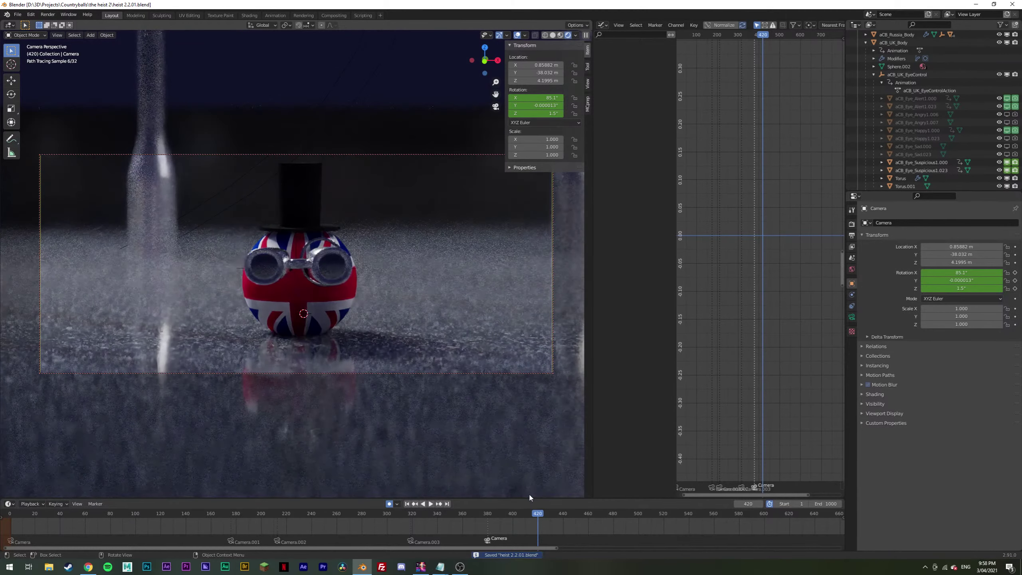
{"action": "left_click", "coordinate": [546, 515]}
{"action": "key", "text": "space"}
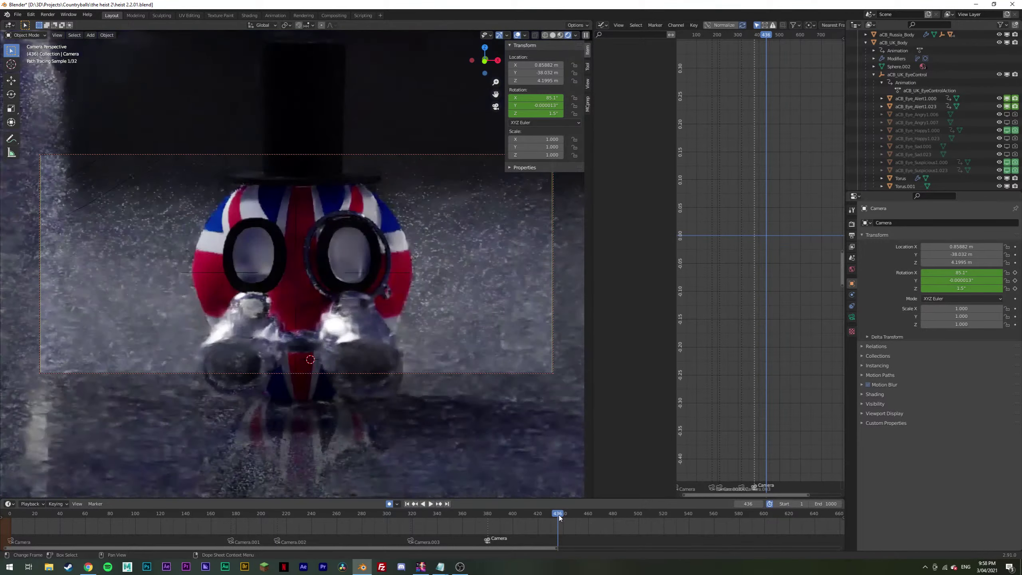
{"action": "key", "text": "space"}
{"action": "left_click", "coordinate": [576, 519]}
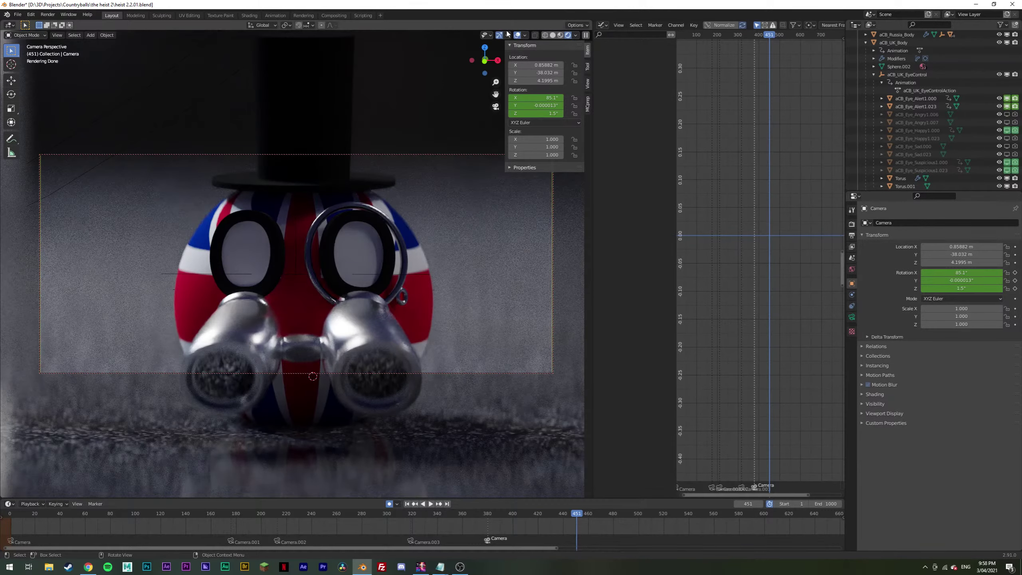
{"action": "left_click", "coordinate": [553, 35]}
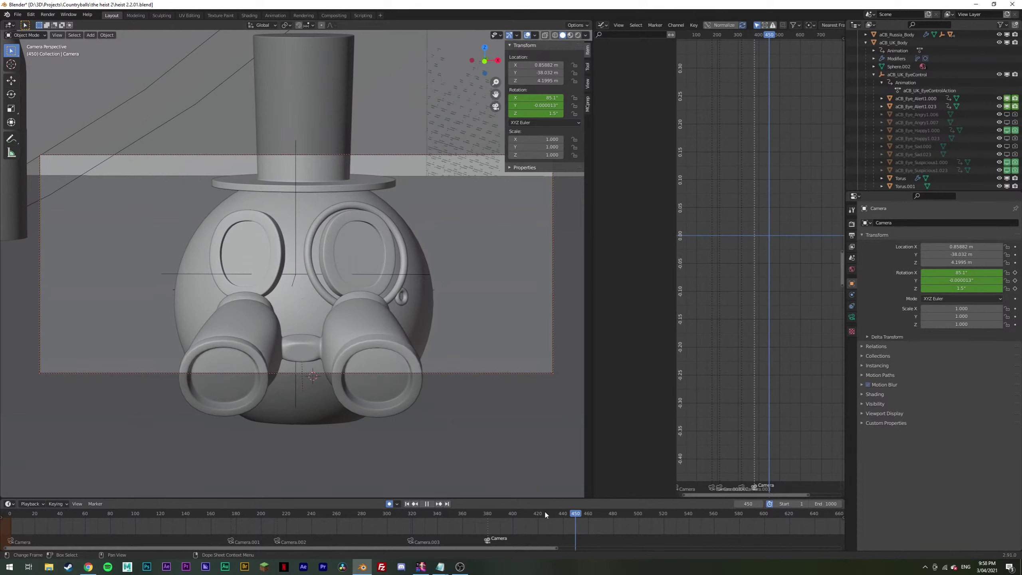
Step: Save the file again and scrub through the shot up to frame 459
{"action": "left_click", "coordinate": [497, 517]}
{"action": "key", "text": "ctrl+s"}
{"action": "left_click_drag", "start_coordinate": [502, 518], "coordinate": [587, 517]}
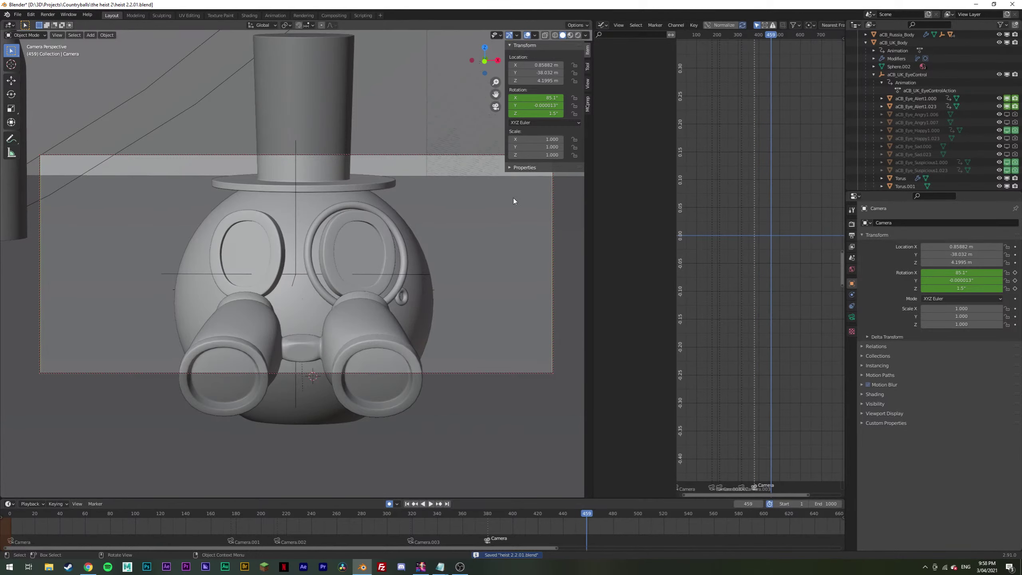
Step: Preview the binocular shot at frame 459 in rendered shading and return to solid shading
{"action": "left_click", "coordinate": [567, 36]}
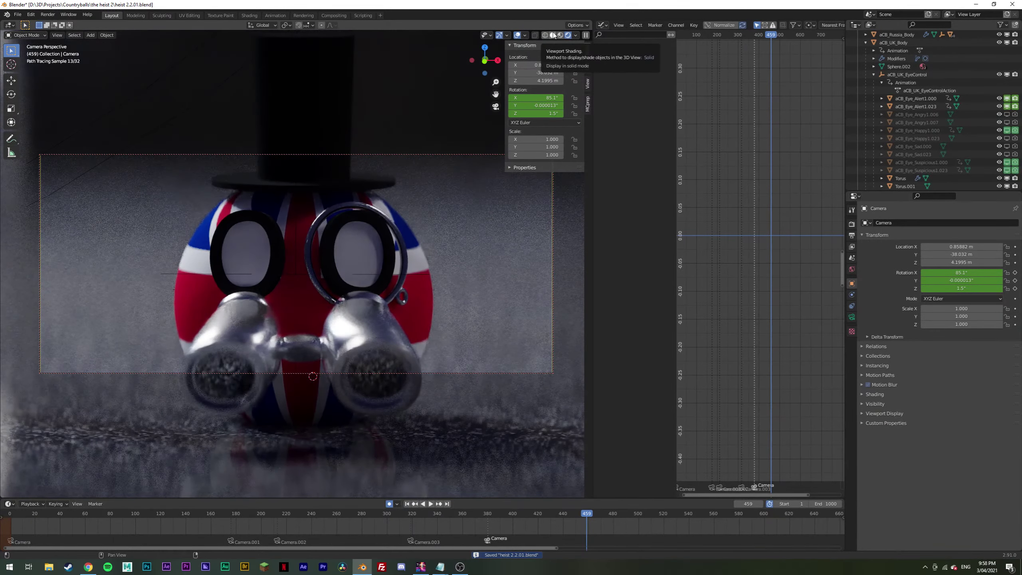
{"action": "left_click", "coordinate": [553, 35]}
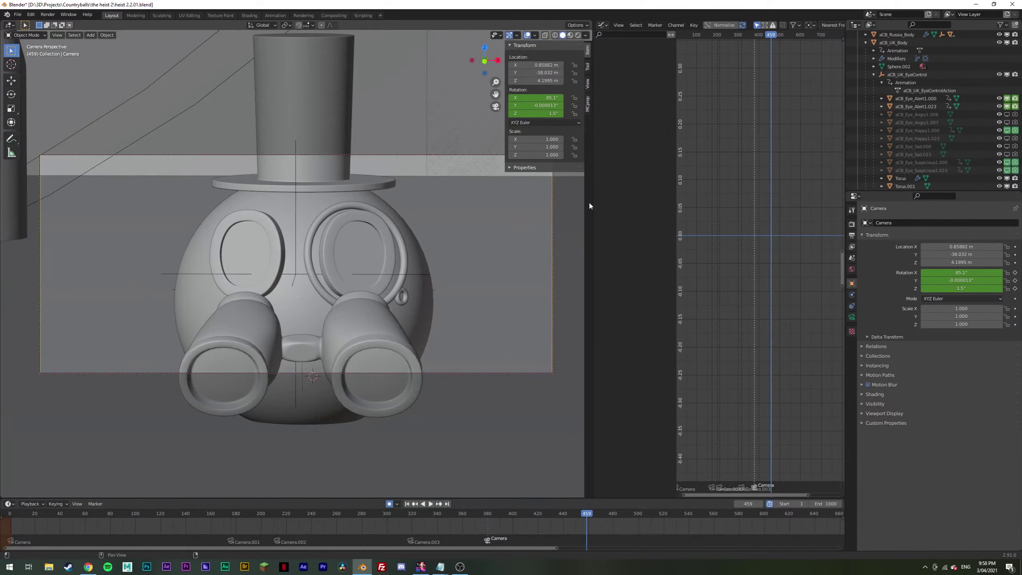
Step: Play back the camera zoom from around frame 416 to frame 455 and save the file
{"action": "left_click_drag", "start_coordinate": [587, 515], "coordinate": [539, 513]}
{"action": "key", "text": "space"}
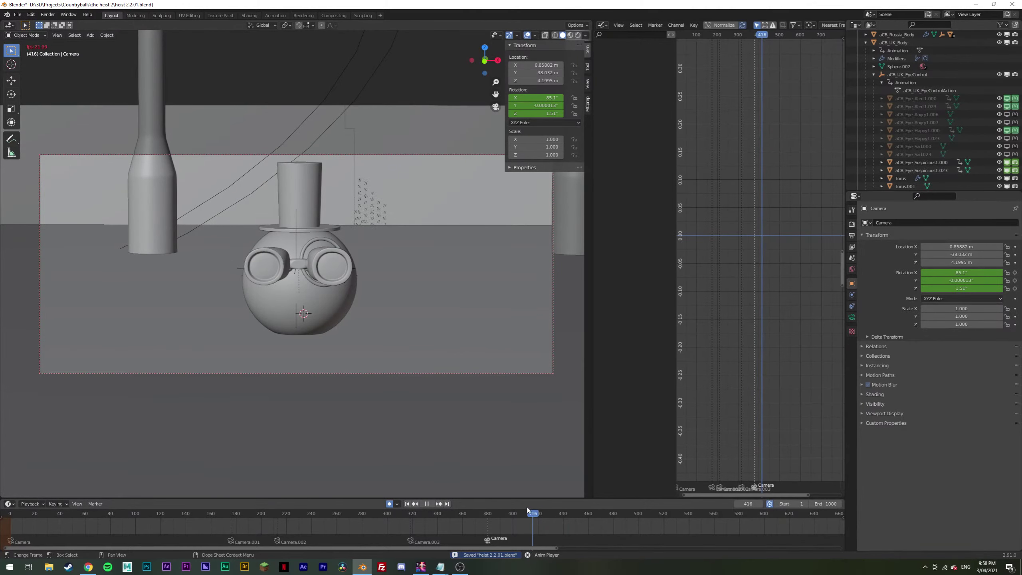
{"action": "key", "text": "space"}
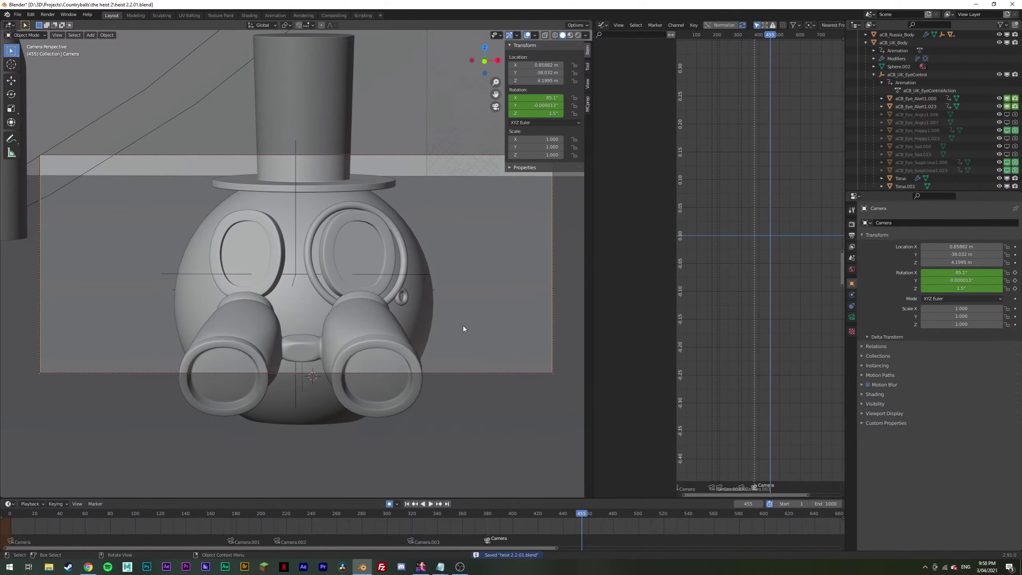
{"action": "key", "text": "ctrl+s"}
Step: Leave the camera view, inspect the countryball group and green bottles up close in material preview shading, and save the file
{"action": "key", "text": "KP_0"}
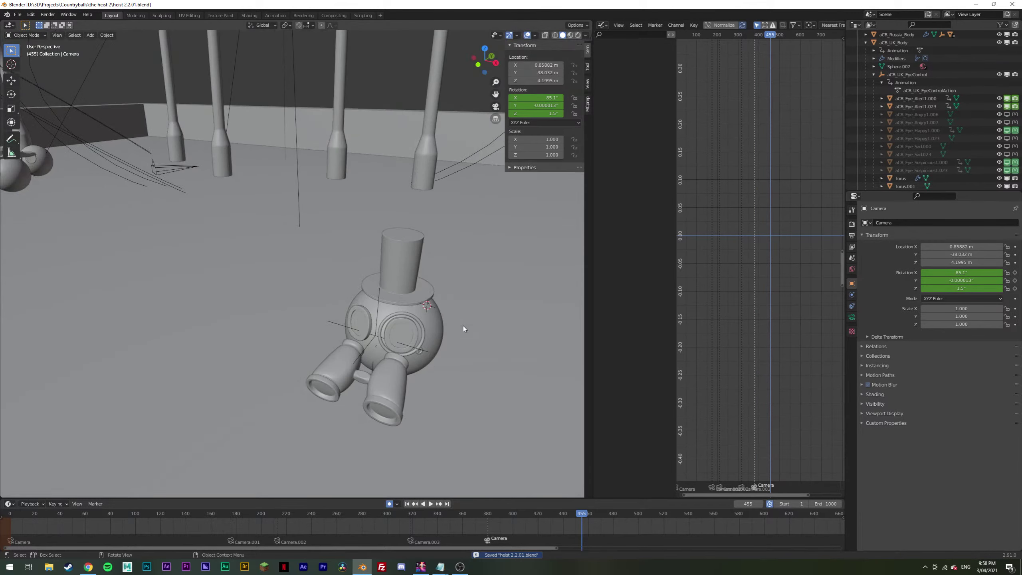
{"action": "middle_click_drag", "start_coordinate": [463, 329], "coordinate": [309, 265]}
{"action": "scroll", "coordinate": [393, 266], "scroll_direction": "down", "scroll_amount": 8}
{"action": "scroll", "coordinate": [309, 259], "scroll_direction": "up", "scroll_amount": 3}
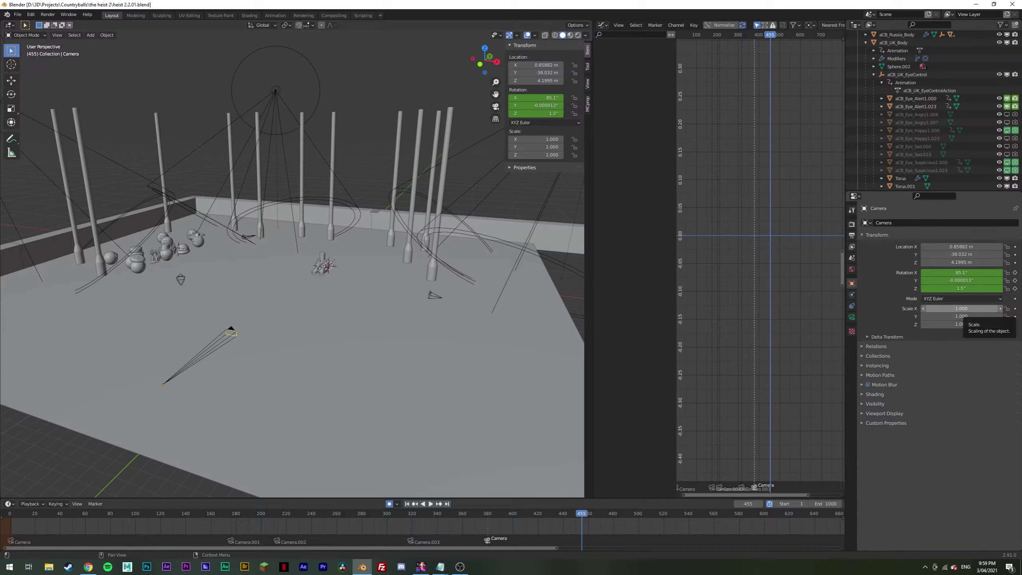
{"action": "scroll", "coordinate": [119, 230], "scroll_direction": "up", "scroll_amount": 5}
{"action": "mouse_move", "coordinate": [118, 230]}
{"action": "middle_mouse_down"}
{"action": "mouse_move", "coordinate": [209, 227]}
{"action": "mouse_move", "coordinate": [166, 226]}
{"action": "mouse_move", "coordinate": [299, 297]}
{"action": "mouse_move", "coordinate": [313, 228]}
{"action": "mouse_move", "coordinate": [323, 235]}
{"action": "mouse_move", "coordinate": [352, 158]}
{"action": "mouse_move", "coordinate": [298, 317]}
{"action": "mouse_move", "coordinate": [352, 204]}
{"action": "mouse_move", "coordinate": [265, 285]}
{"action": "mouse_move", "coordinate": [344, 295]}
{"action": "mouse_move", "coordinate": [354, 282]}
{"action": "middle_mouse_up"}
{"action": "scroll", "coordinate": [296, 319], "scroll_direction": "up", "scroll_amount": 6}
{"action": "left_click", "coordinate": [570, 35]}
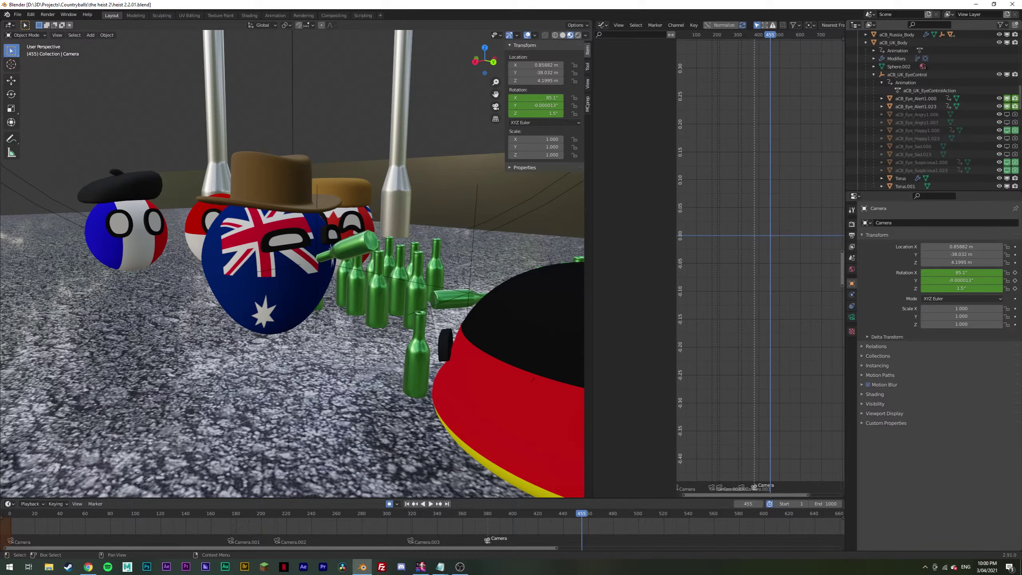
{"action": "key", "text": "ctrl+s"}
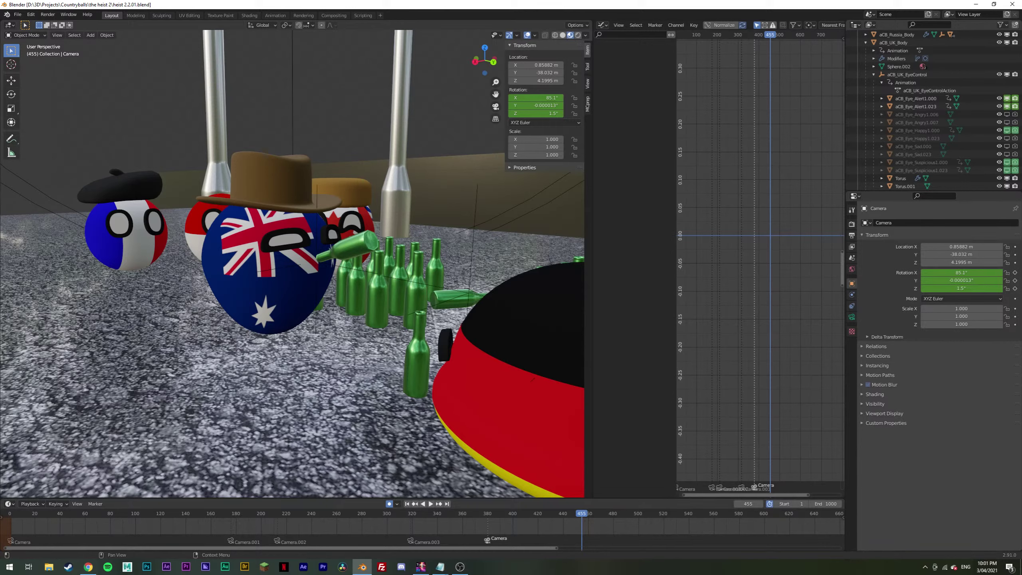
{"action": "key", "text": "alt+Tab"}
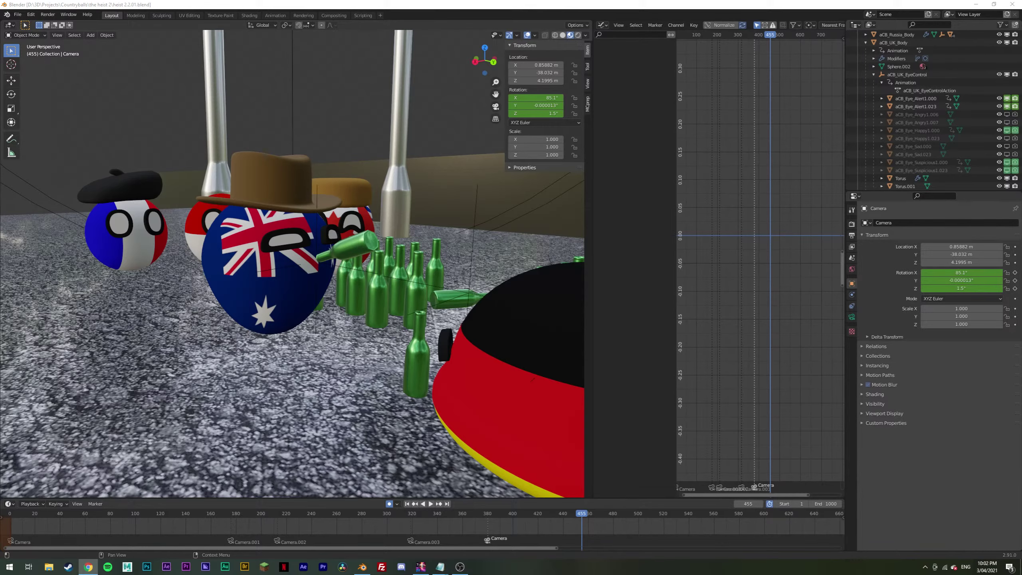
Step: Return to the camera view and play back the shots in material preview, scrubbing back to around frame 346 and stopping at frame 431
{"action": "middle_click_drag", "start_coordinate": [442, 314], "coordinate": [334, 237]}
{"action": "scroll", "coordinate": [375, 328], "scroll_direction": "down", "scroll_amount": 6}
{"action": "scroll", "coordinate": [374, 310], "scroll_direction": "up", "scroll_amount": 6}
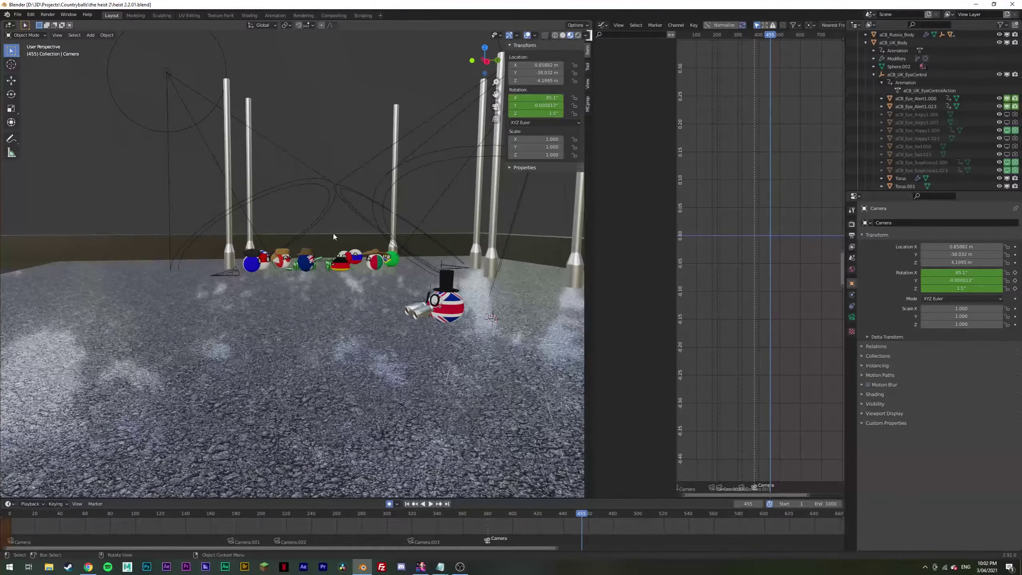
{"action": "key", "text": "KP_0"}
{"action": "key", "text": "space"}
{"action": "left_click", "coordinate": [525, 517]}
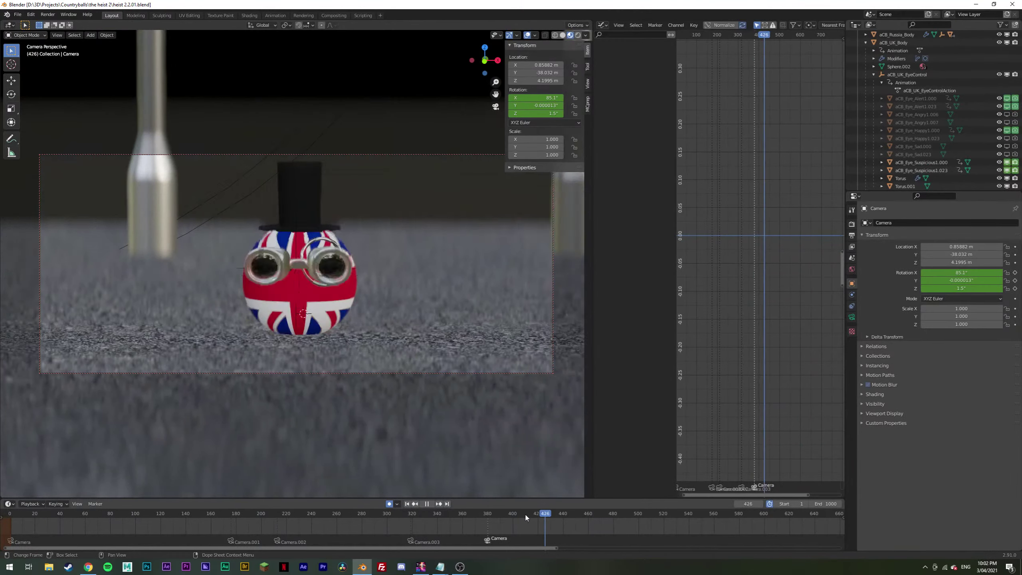
{"action": "left_click_drag", "start_coordinate": [525, 517], "coordinate": [456, 507]}
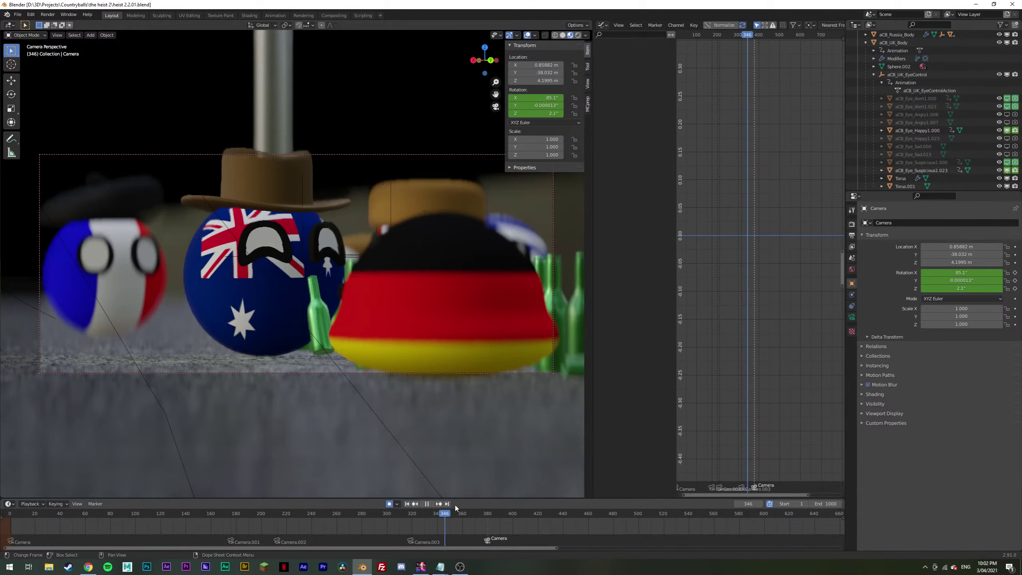
{"action": "key", "text": "space"}
Step: Switch the viewport back to solid shading and save the file
{"action": "left_click", "coordinate": [564, 36]}
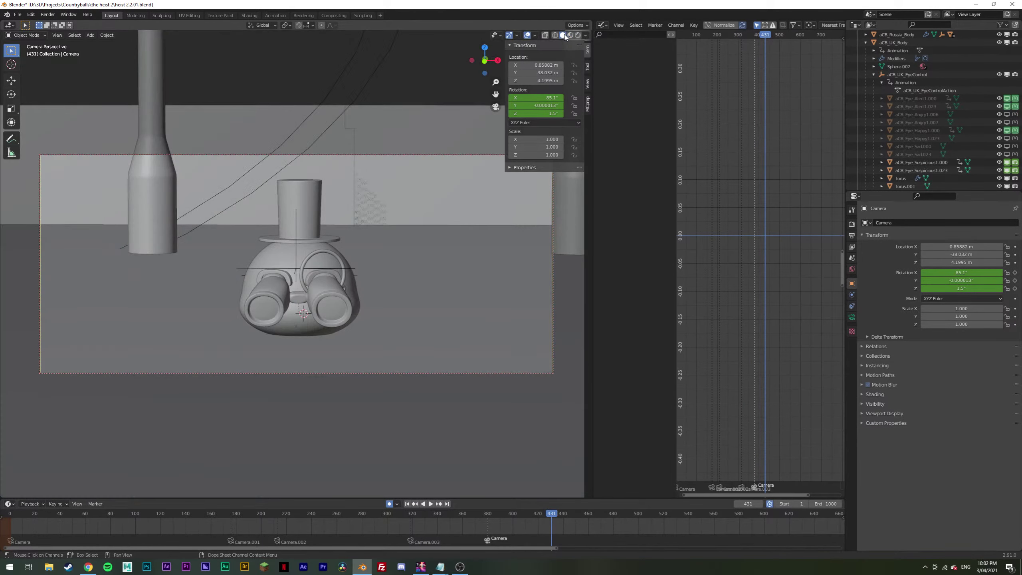
{"action": "key", "text": "ctrl+s"}
Step: Play the animation from around frame 140, scrub ahead to around frame 390, save the file and stop playback
{"action": "left_click", "coordinate": [186, 513]}
{"action": "key", "text": "space"}
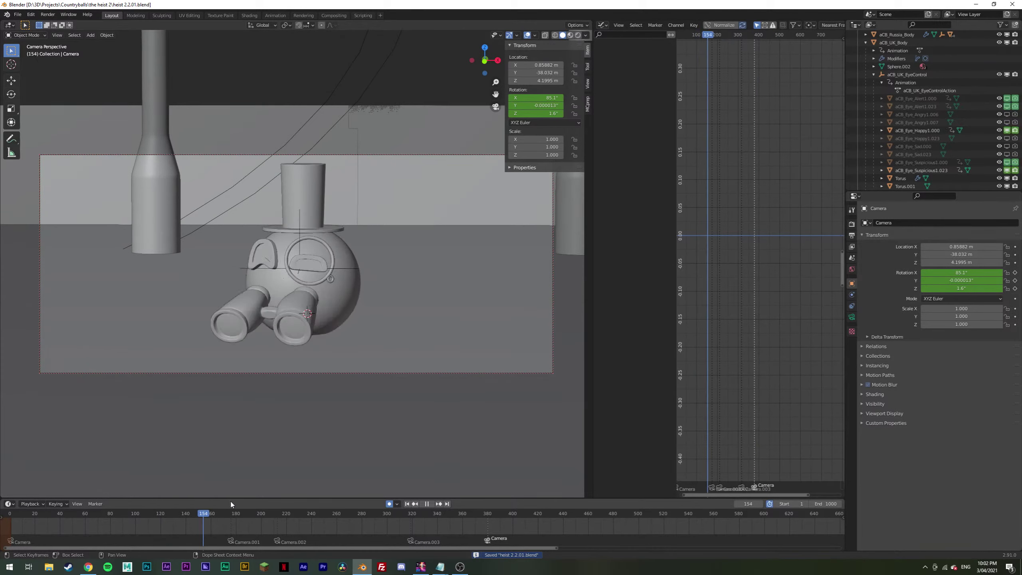
{"action": "left_click_drag", "start_coordinate": [232, 512], "coordinate": [506, 506]}
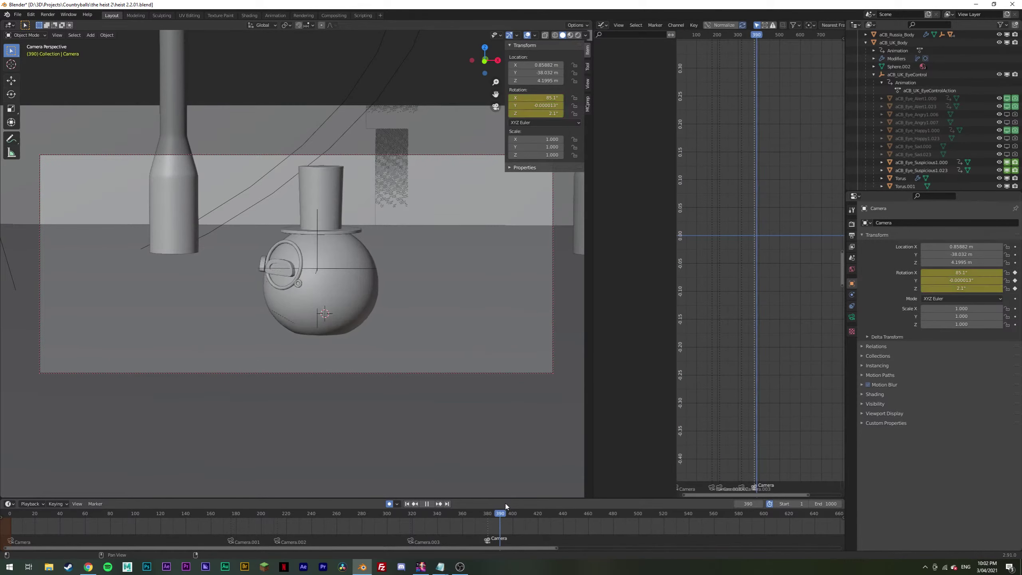
{"action": "key", "text": "ctrl+s"}
{"action": "key", "text": "space"}
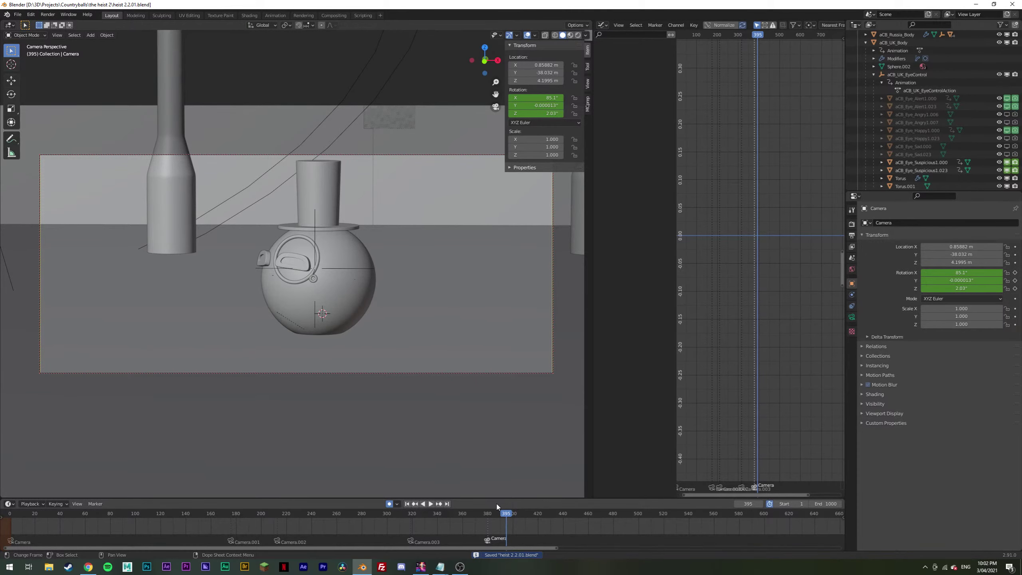
Step: Scrub through the timeline to frame 384 and save the file
{"action": "left_click_drag", "start_coordinate": [496, 523], "coordinate": [8, 475]}
{"action": "left_click_drag", "start_coordinate": [844, 479], "coordinate": [496, 487]}
{"action": "key", "text": "ctrl+s"}
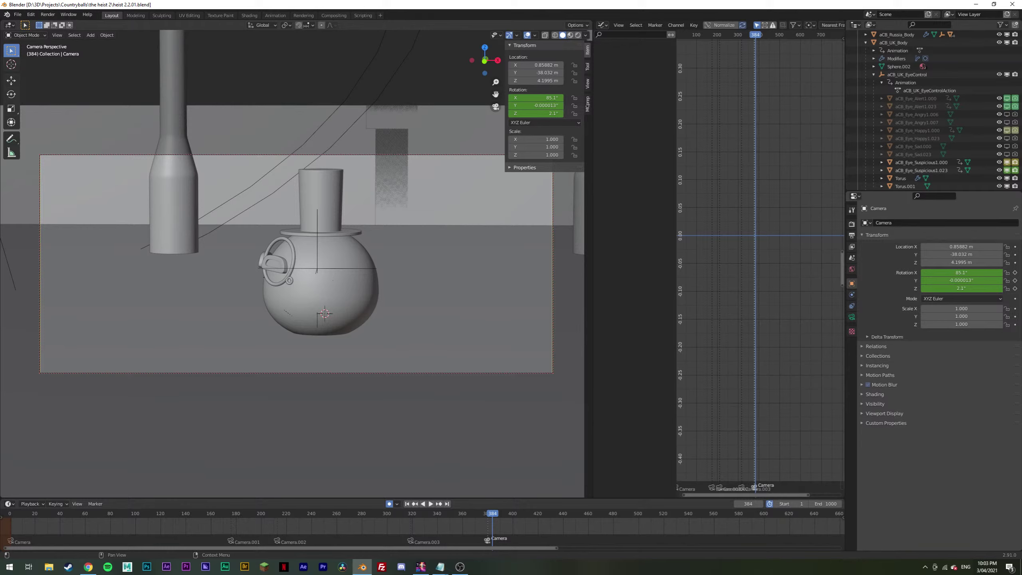
{"action": "key", "text": "alt+Tab"}
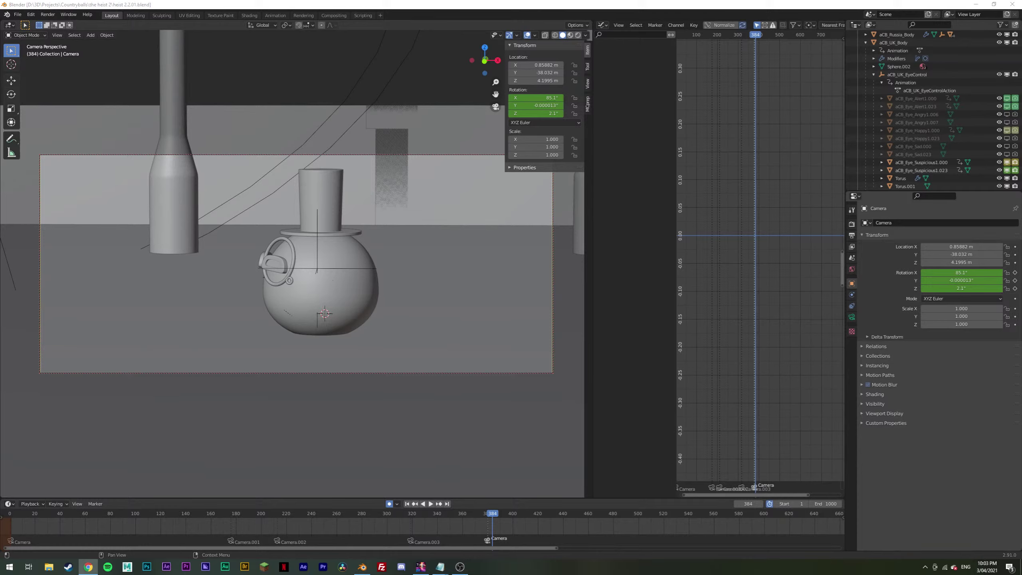